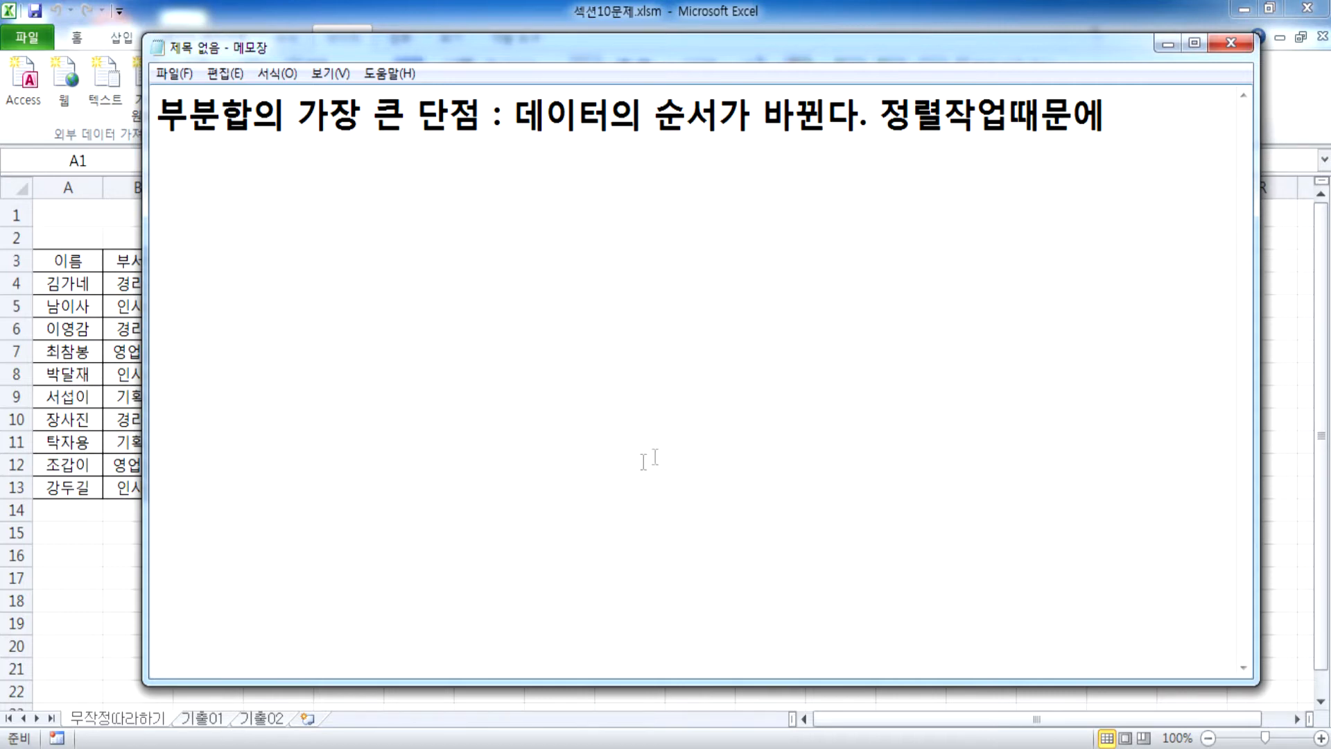
Start a new line below the 부분합 drawback note with the text "데이터 순서의 뒤바뀜없이"
type("데")
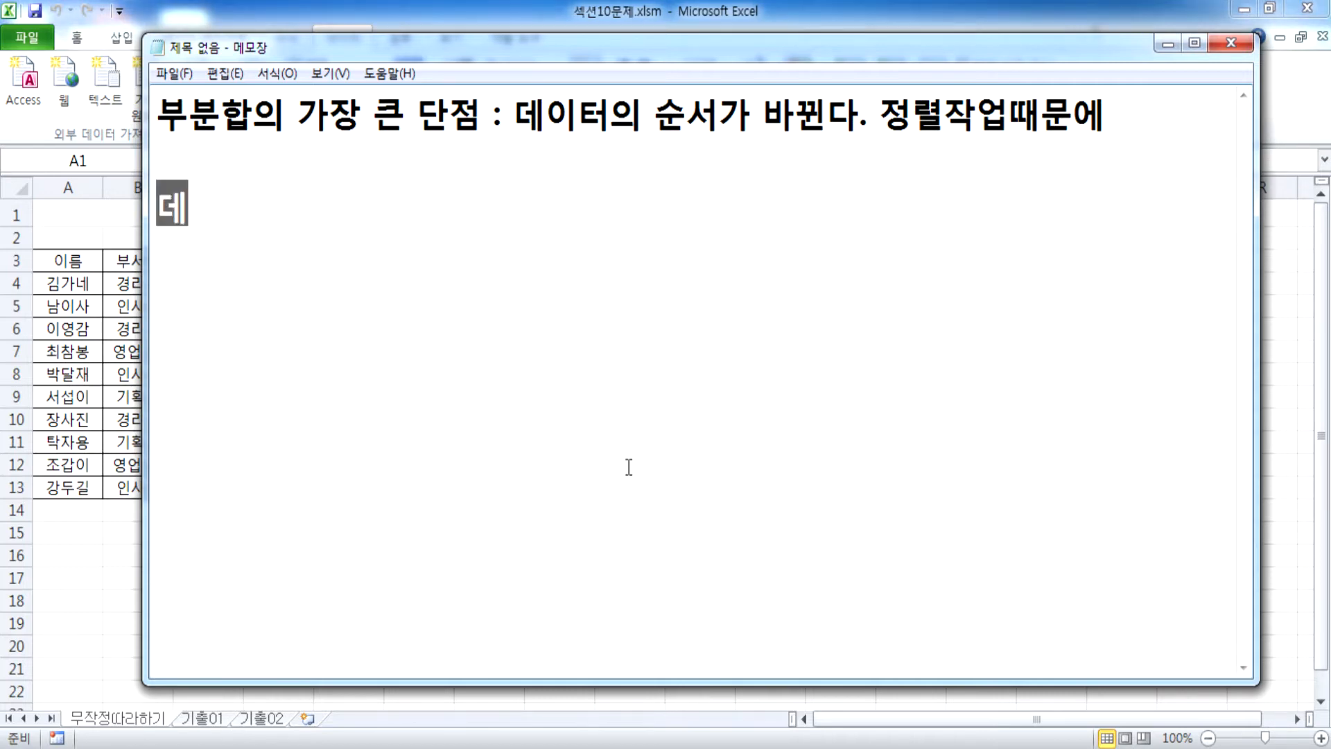
type("이터의 순서")
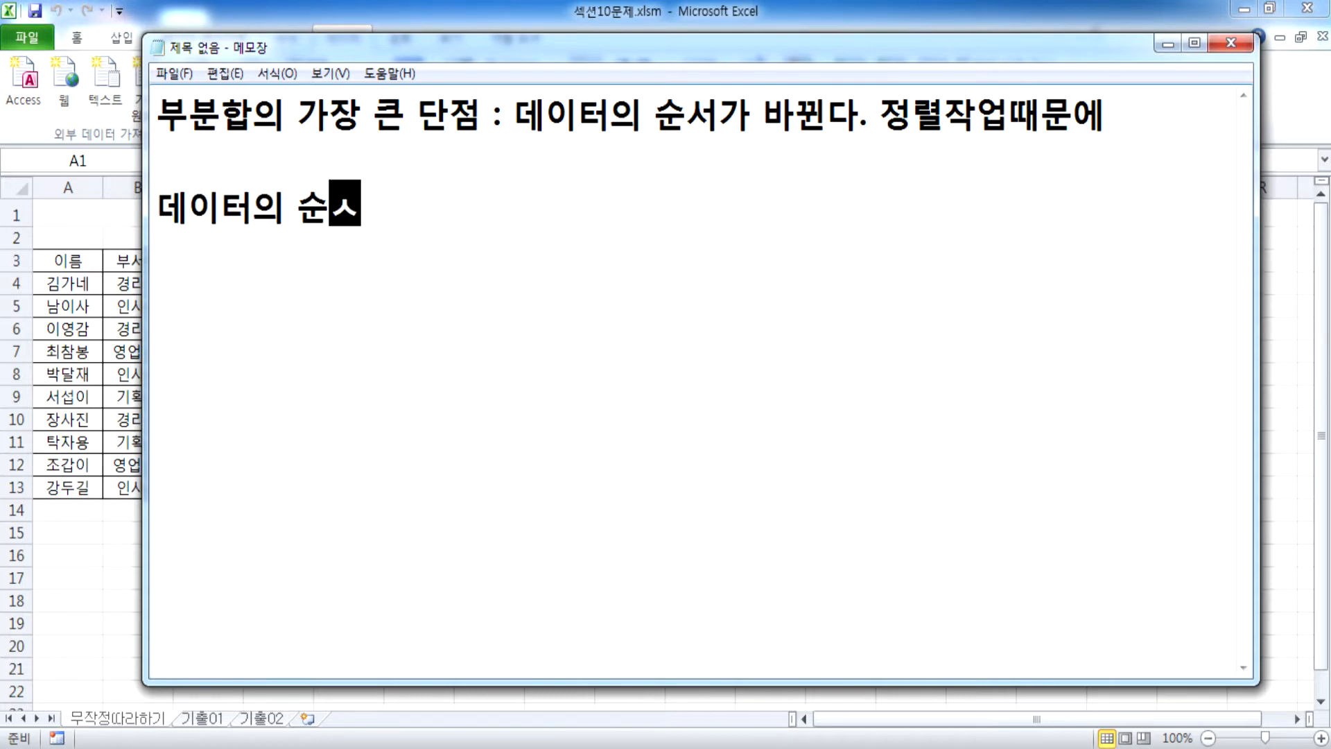
key("Left")
key("Left")
key("Left")
key("Left")
key("Delete")
key("End")
type("의 ")
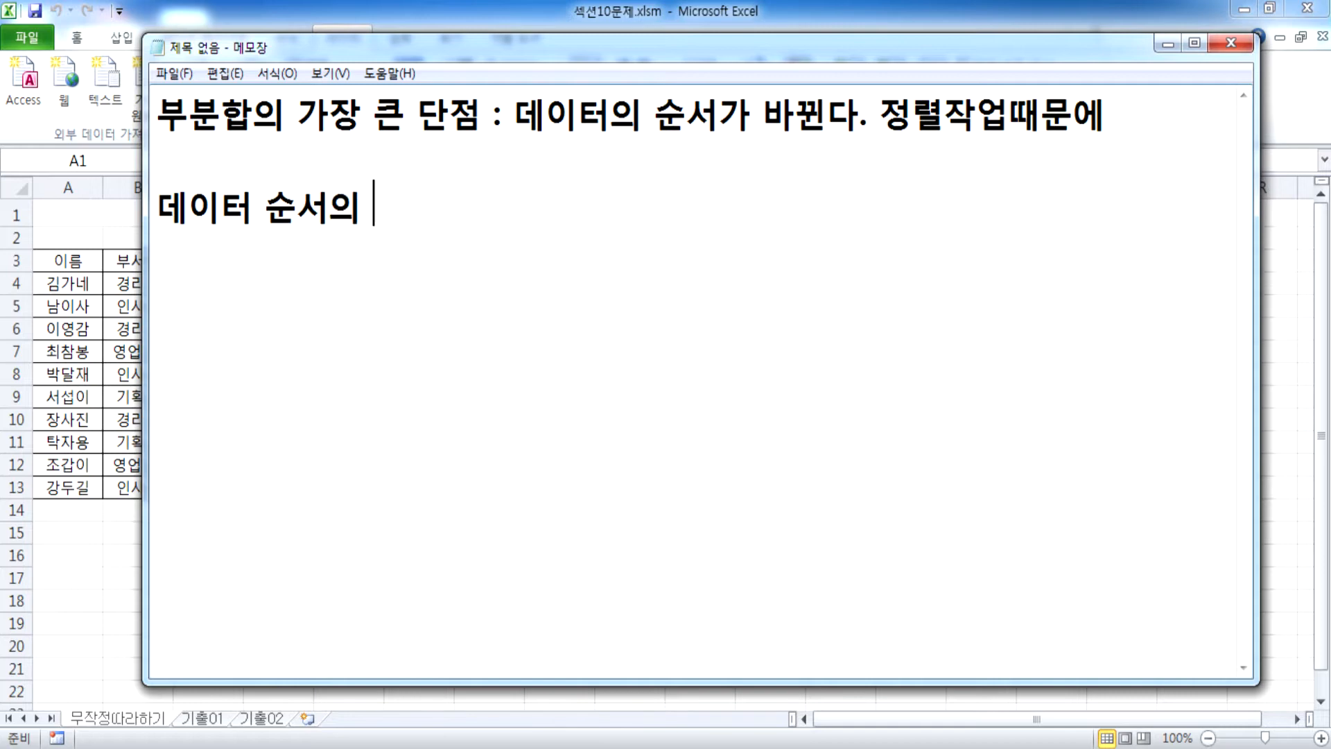
type("뒤바")
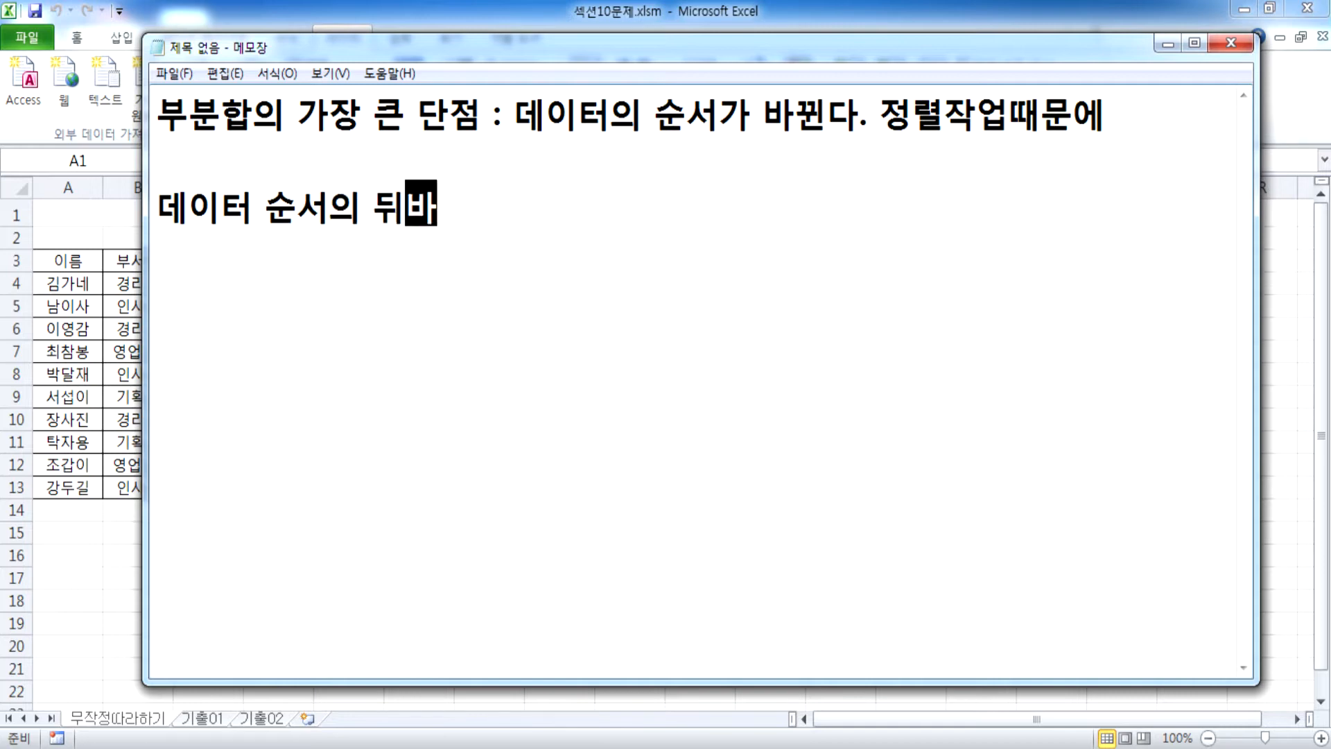
type("뀜없이 ")
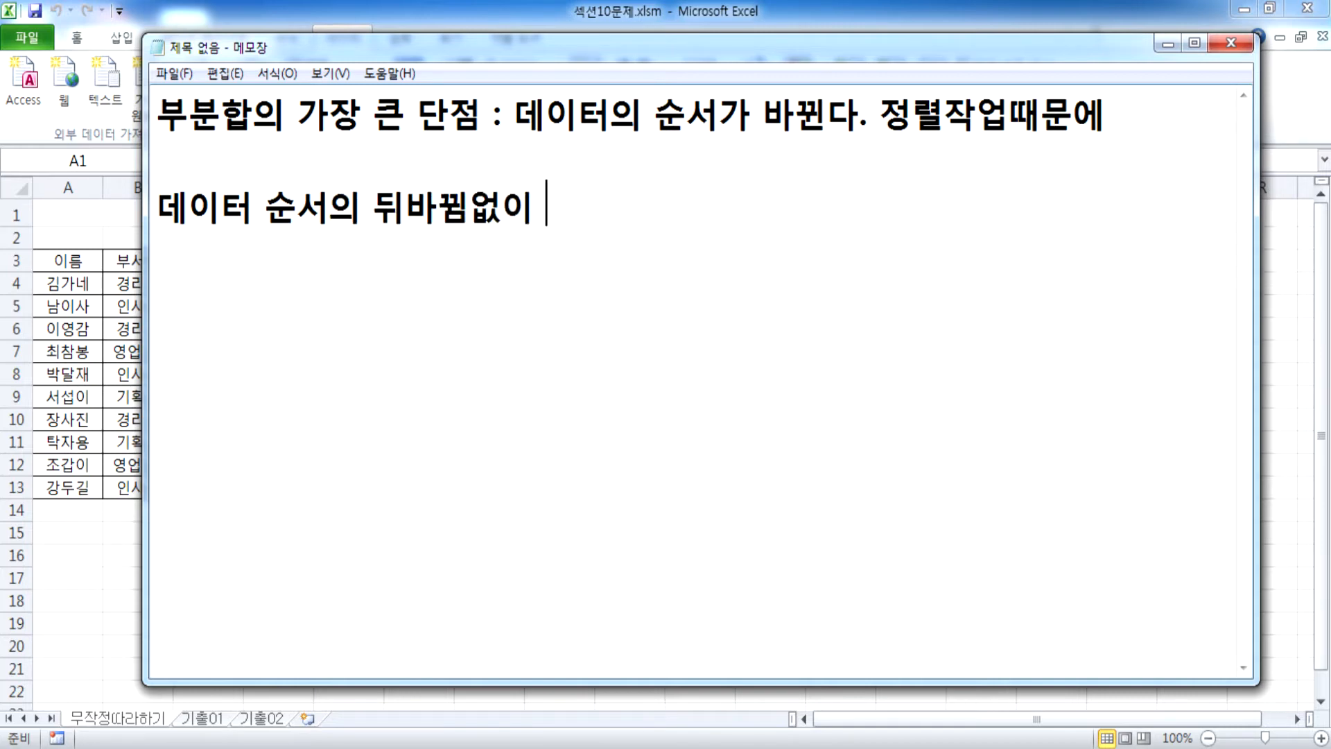
Complete the second line as a question by adding "계산작업을 할 수가 없을까?"
type("계산작업")
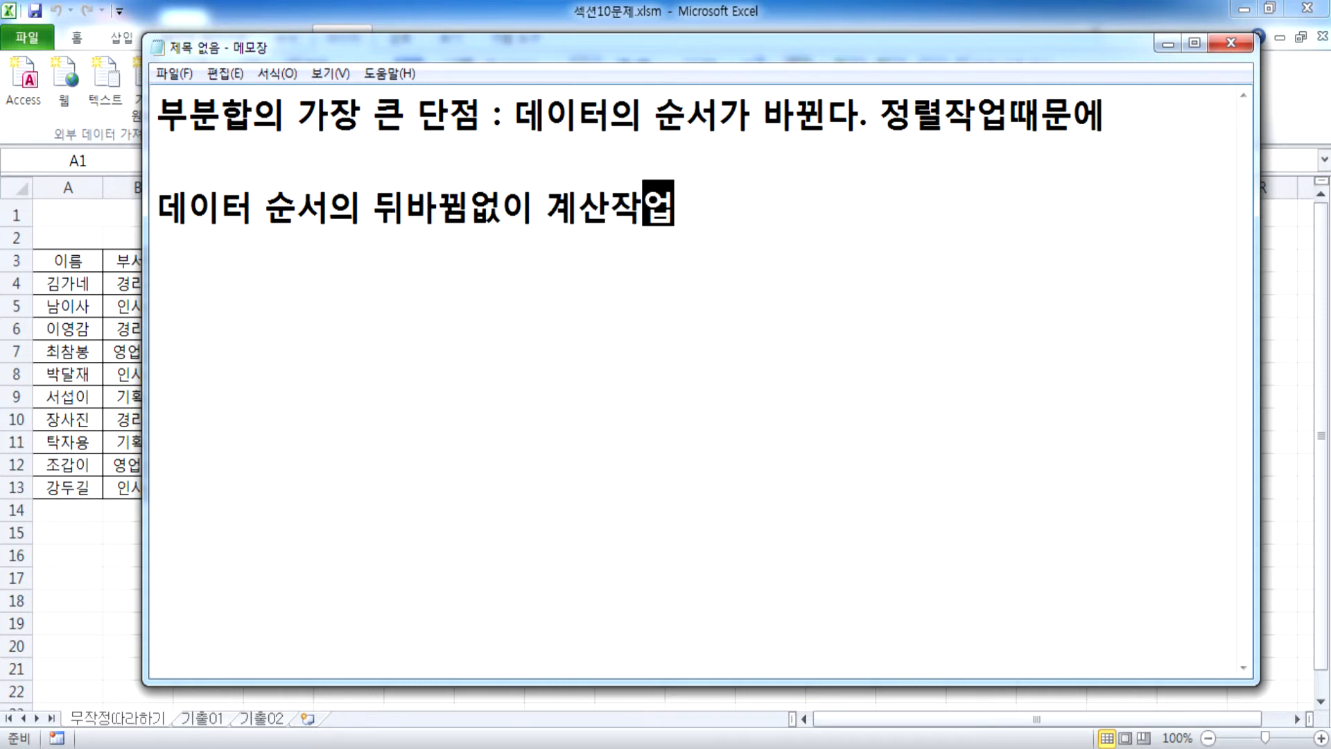
type("을 할 수 가 이")
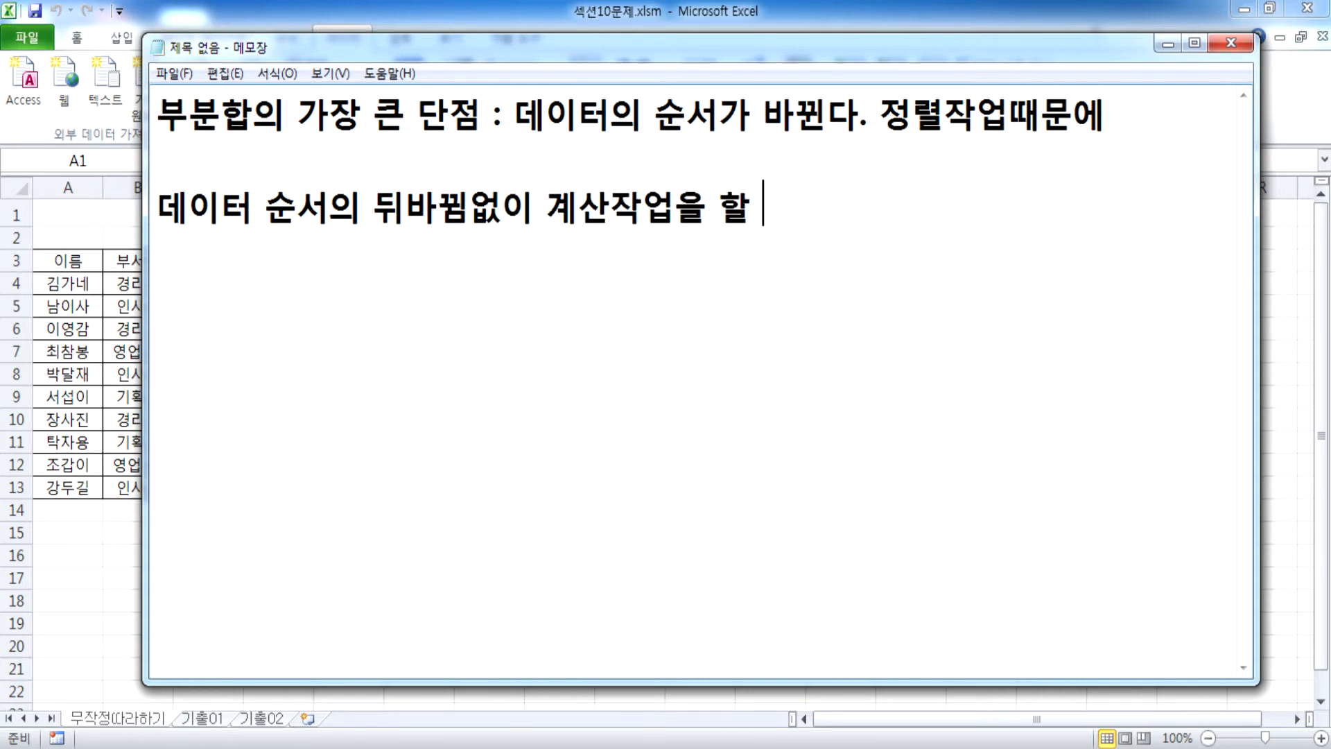
key("BackSpace")
key("BackSpace")
key("BackSpace")
key("BackSpace")
key("BackSpace")
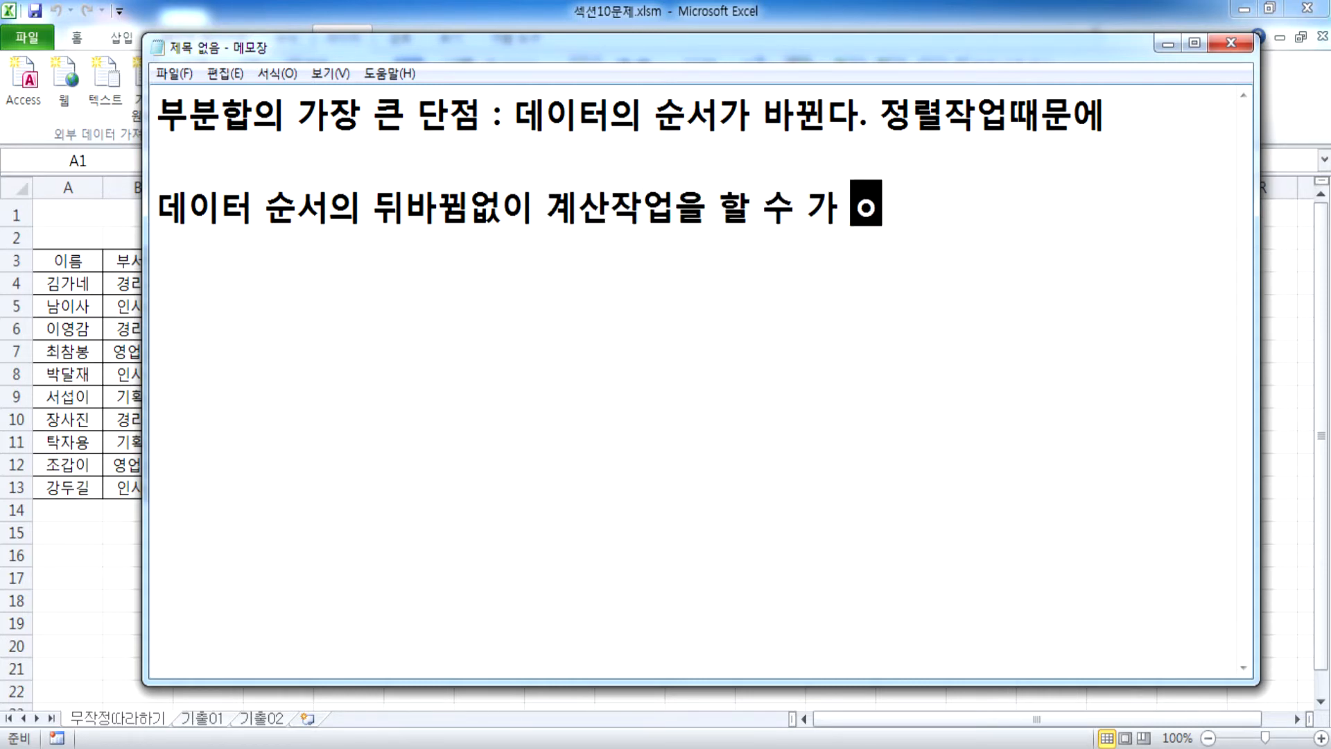
type("가 없을 ")
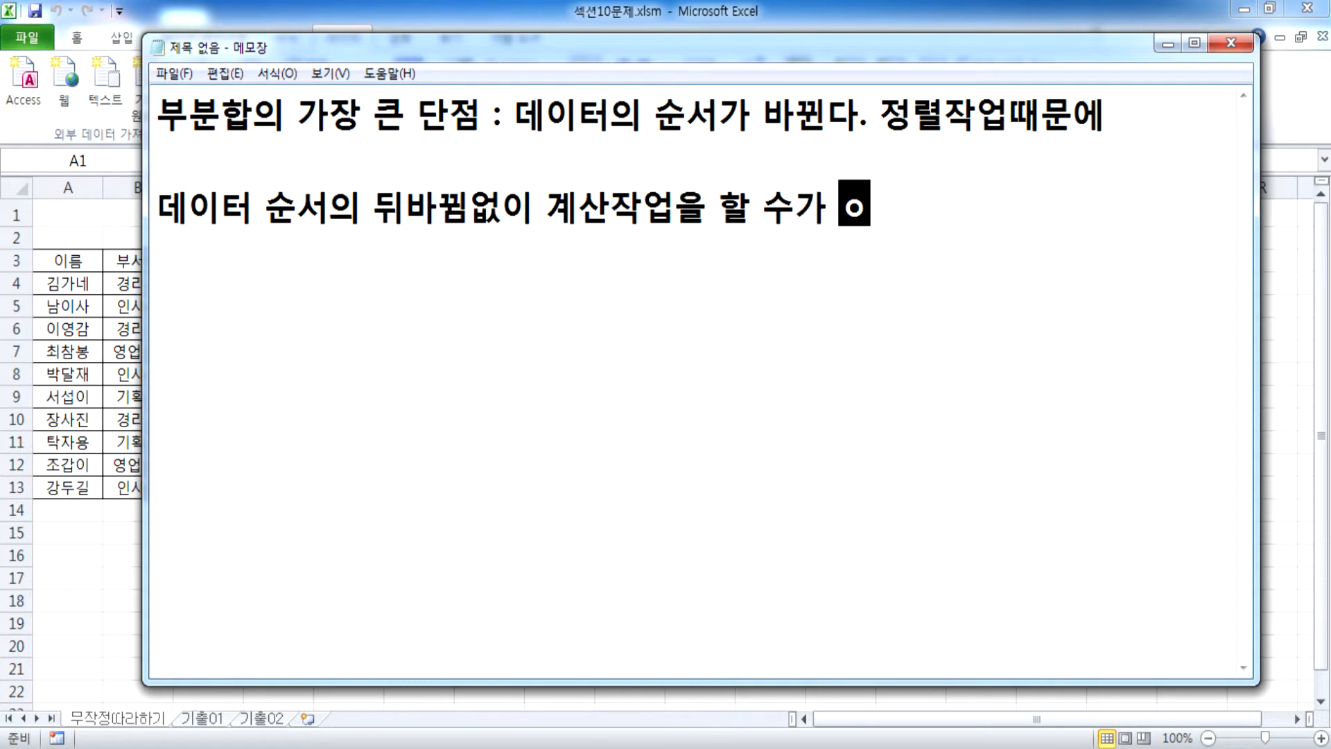
type("까?")
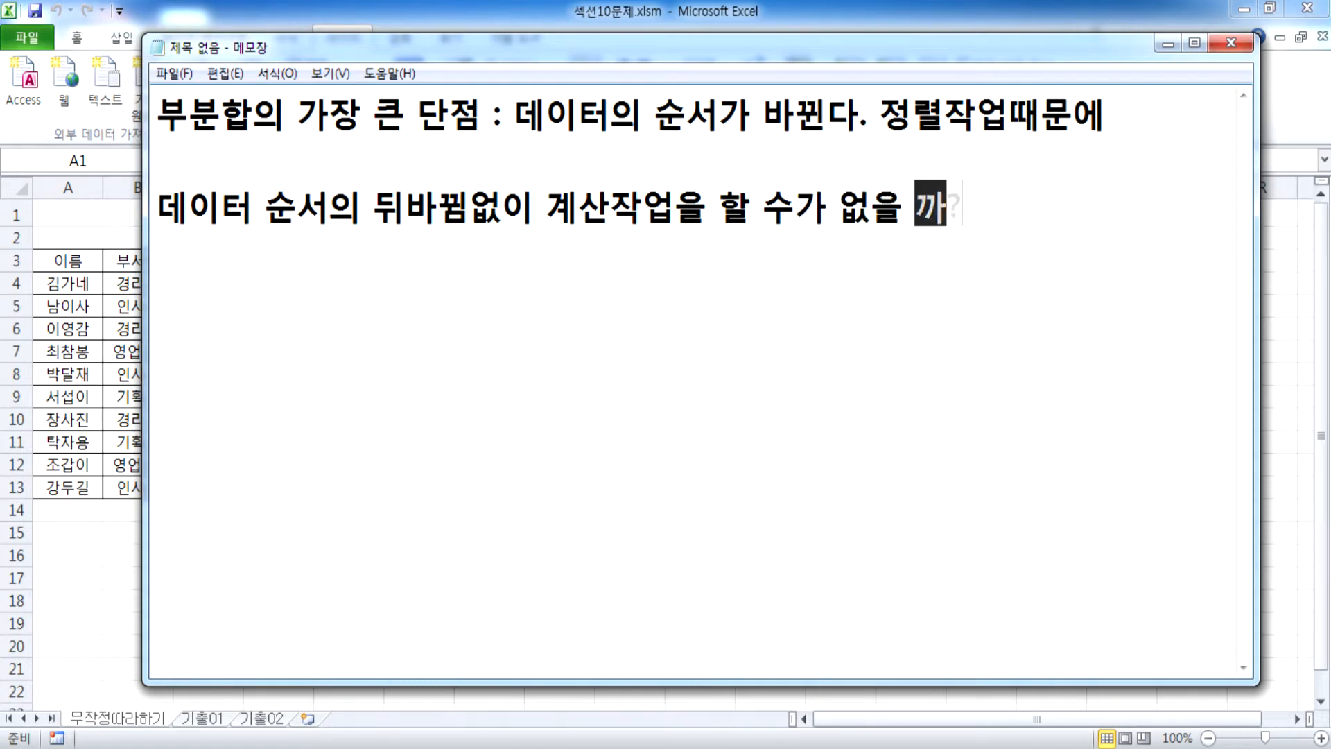
key("Left")
key("Left")
key("Left")
key("Delete")
key("End")
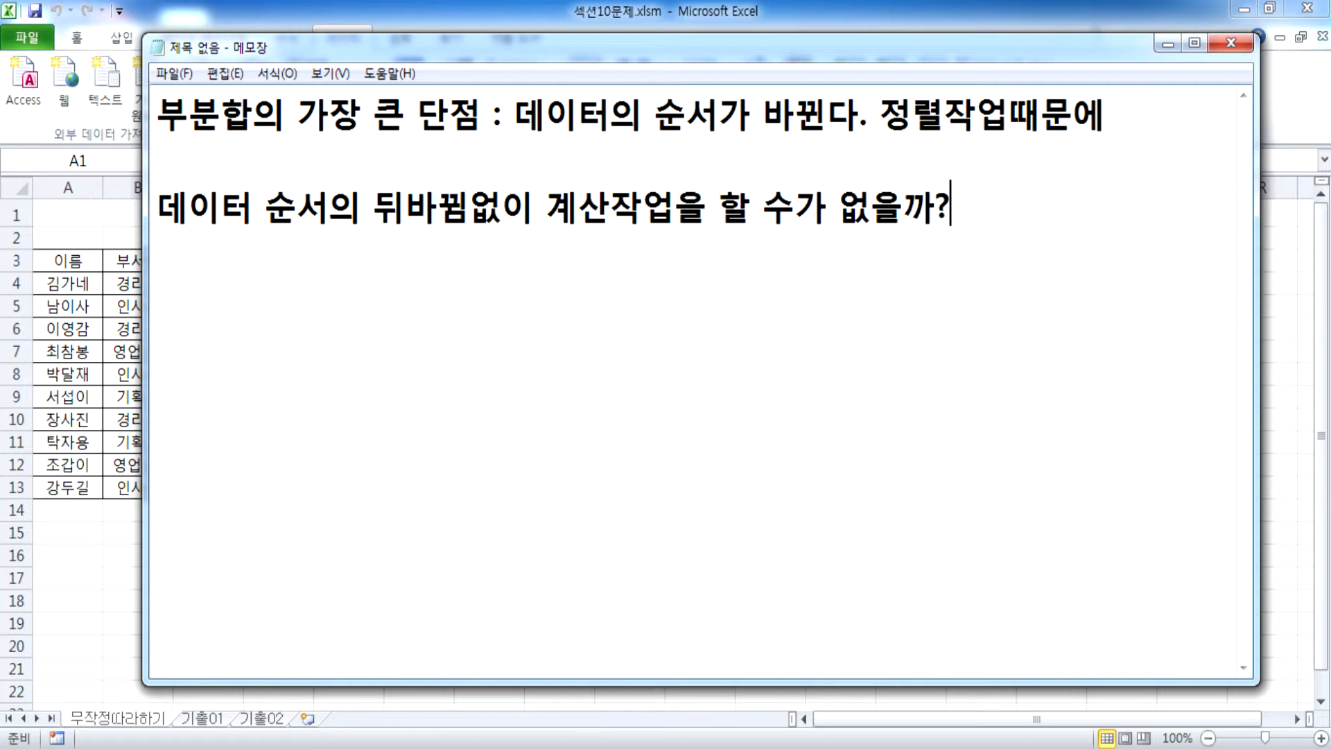
Insert "(그룹별 계산)" directly after the word "계산작업" in the question
key("Left")
key("Left")
key("Left")
key("Left")
key("Left")
key("Left")
key("Left")
key("Left")
key("Left")
key("Left")
key("Left")
key("Left")
key("Right")
type("(ㄱ그룹별 계사")
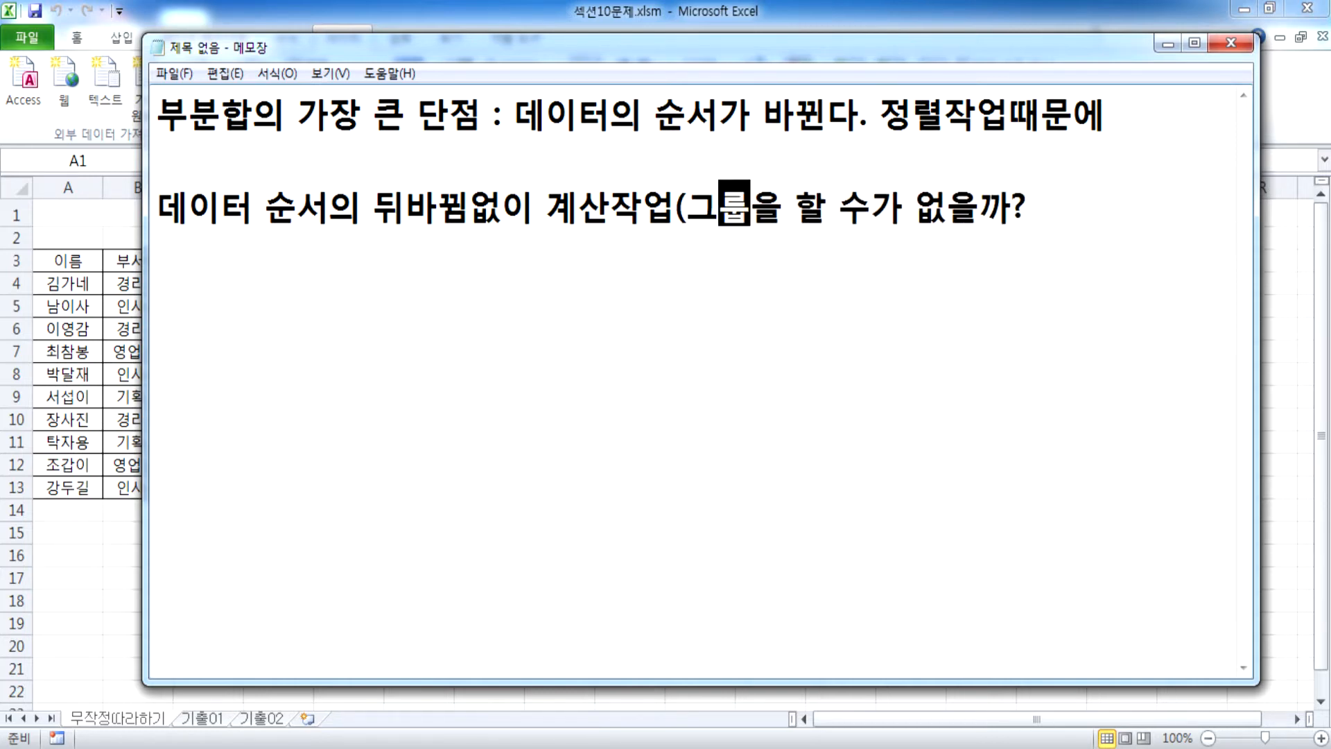
type("ㄴ)")
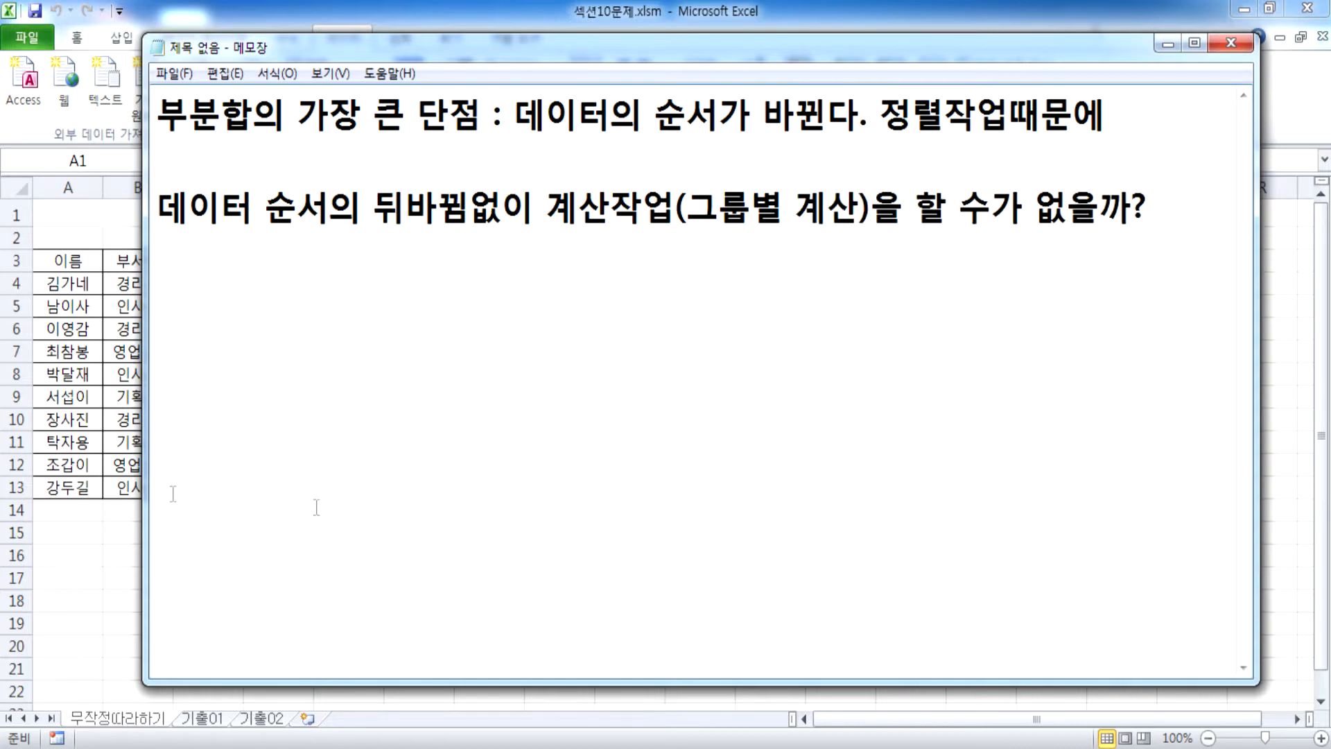
Add the line "피벗테이블(Pivot Table)" below the question, separated by a blank line
left_click(161, 296)
type("ㅍㅣㅂㅓ")
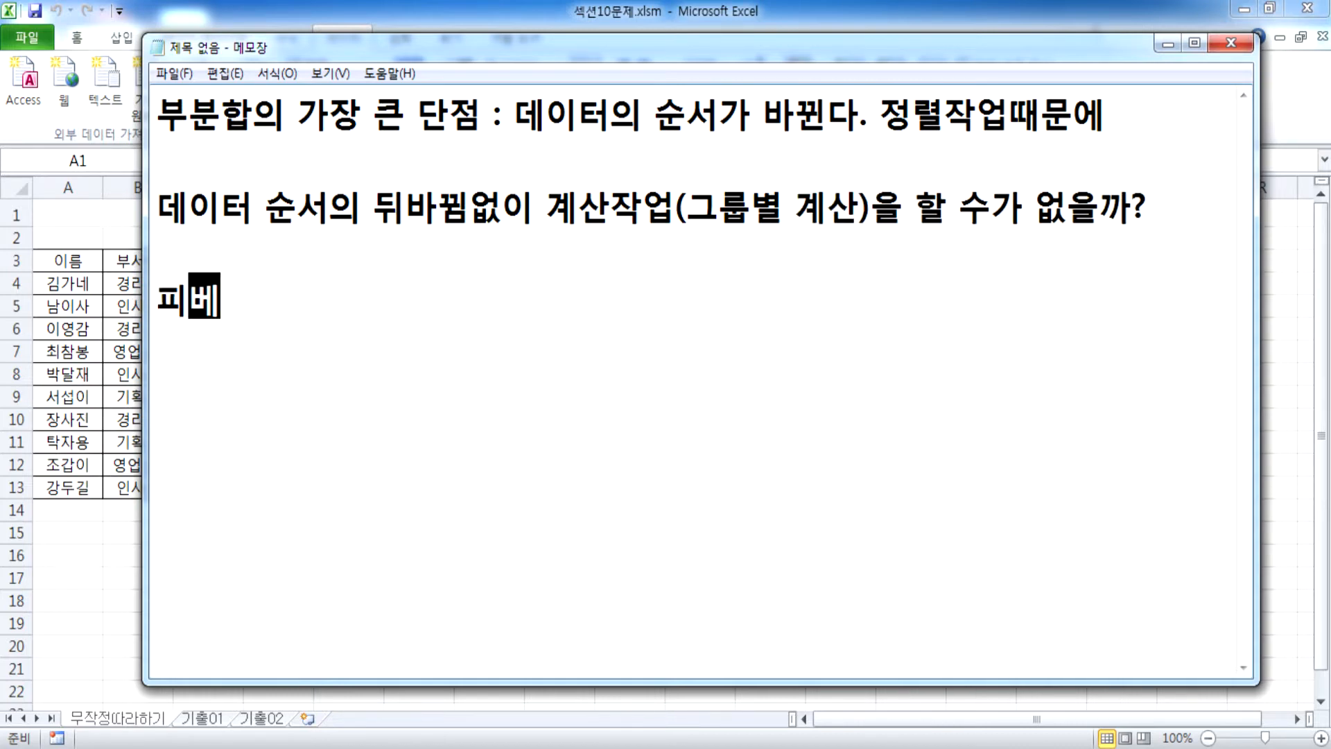
type("ㅅㅌㅔㅇㅣㅂㅡㄹ(")
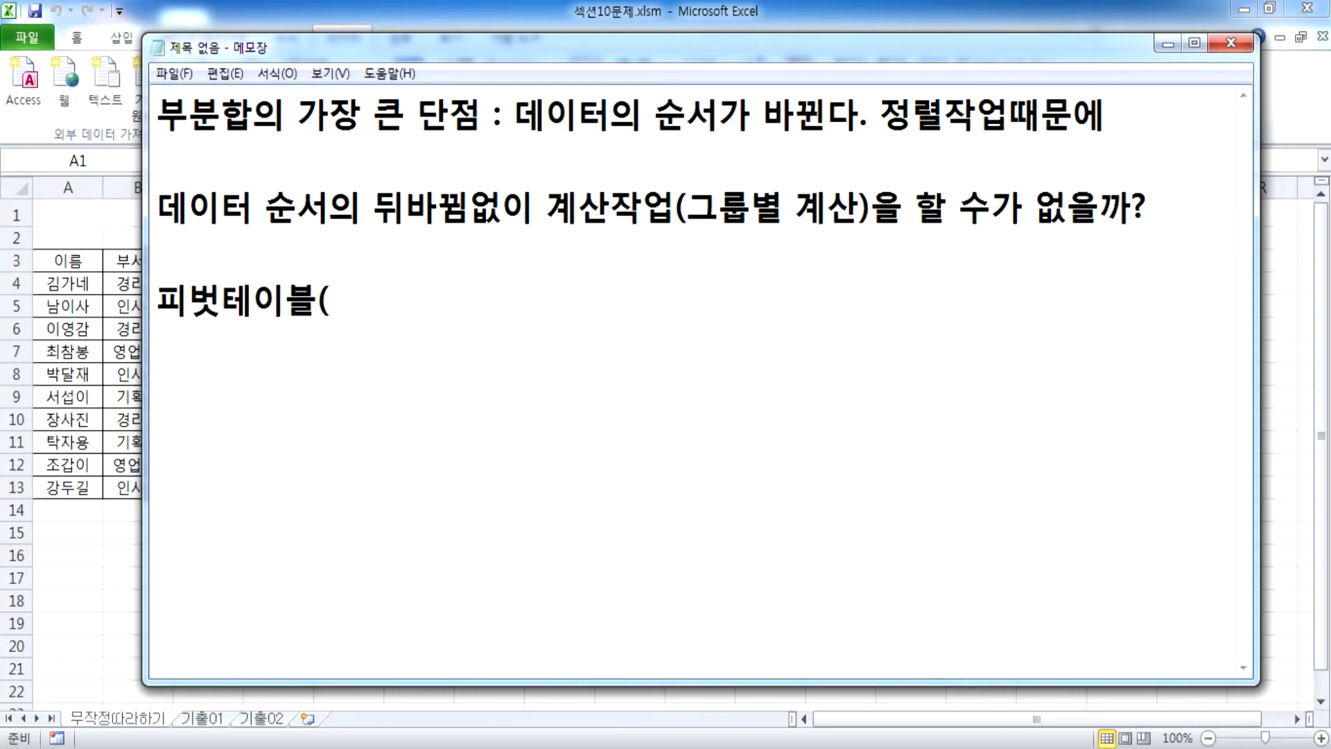
type("Pivot Table_)")
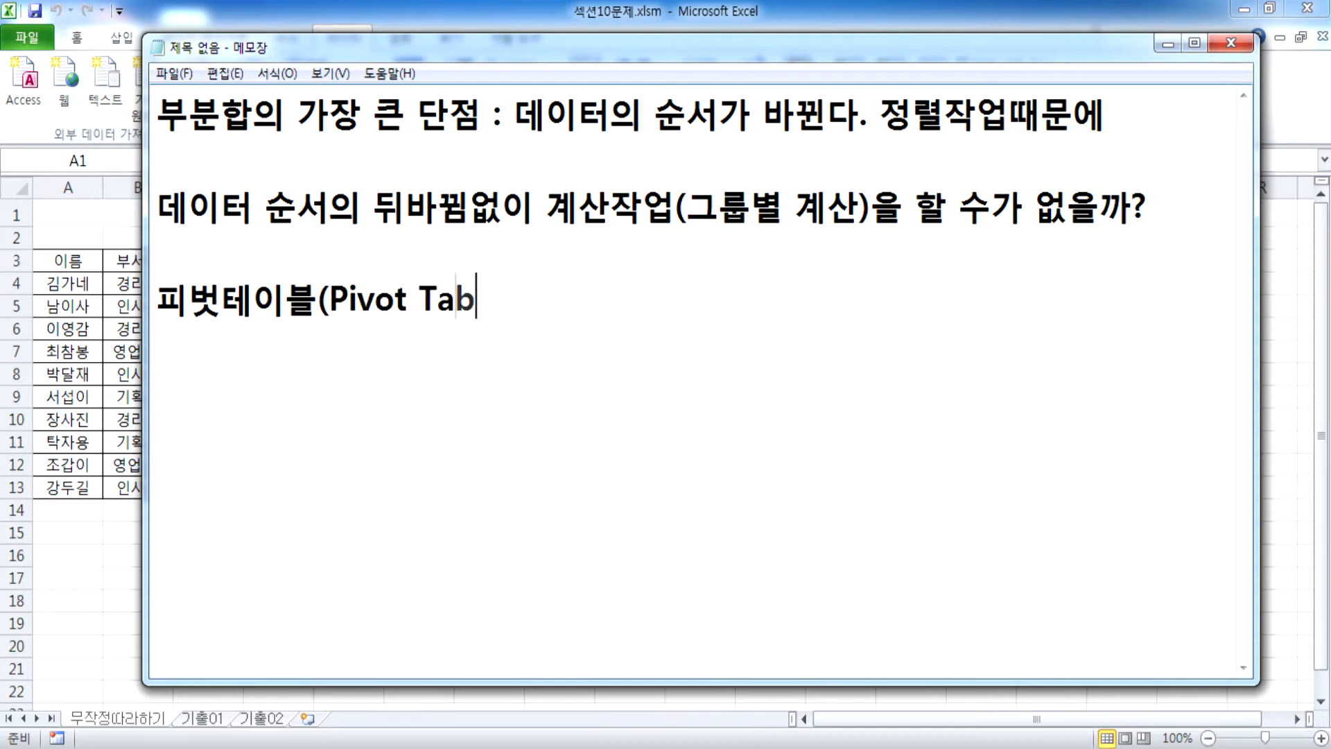
key("BackSpace")
type(")")
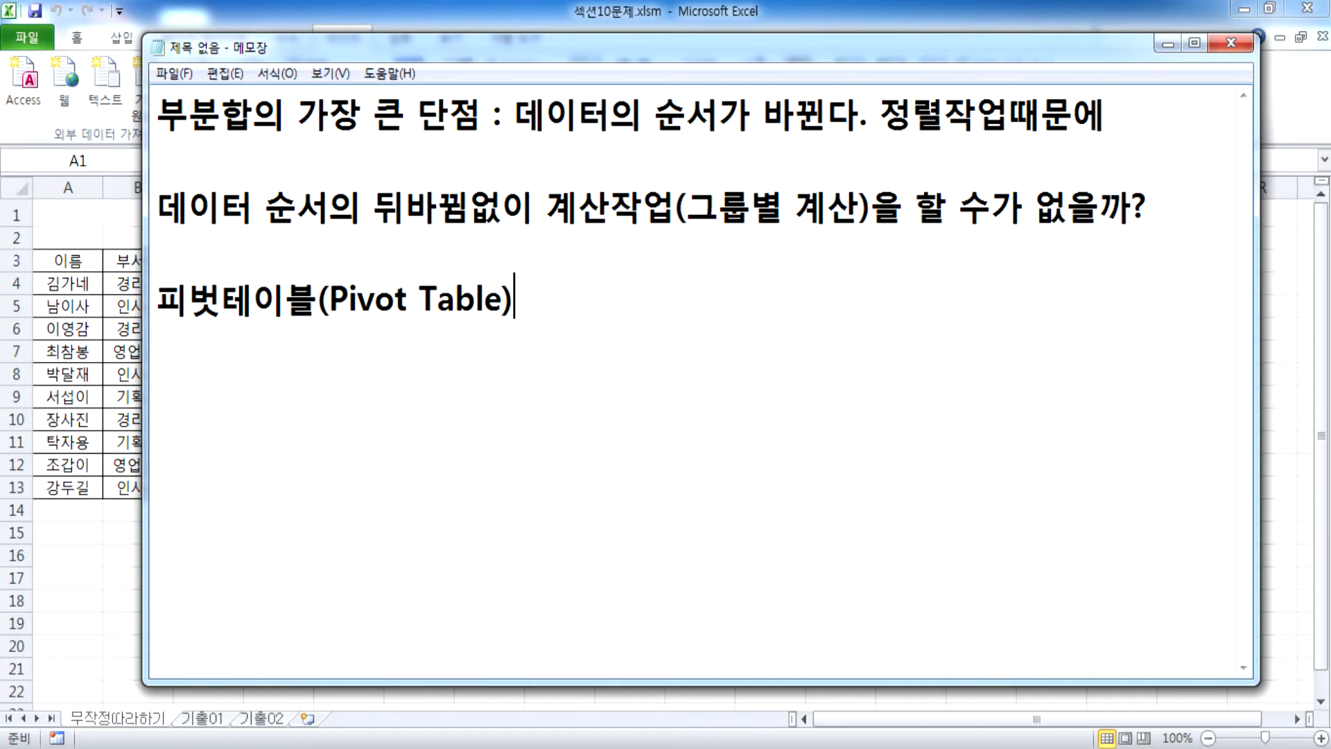
Switch to Google Chrome, search Google for "피벗 모니터" and maximize the browser window
mouse_move(570, 747)
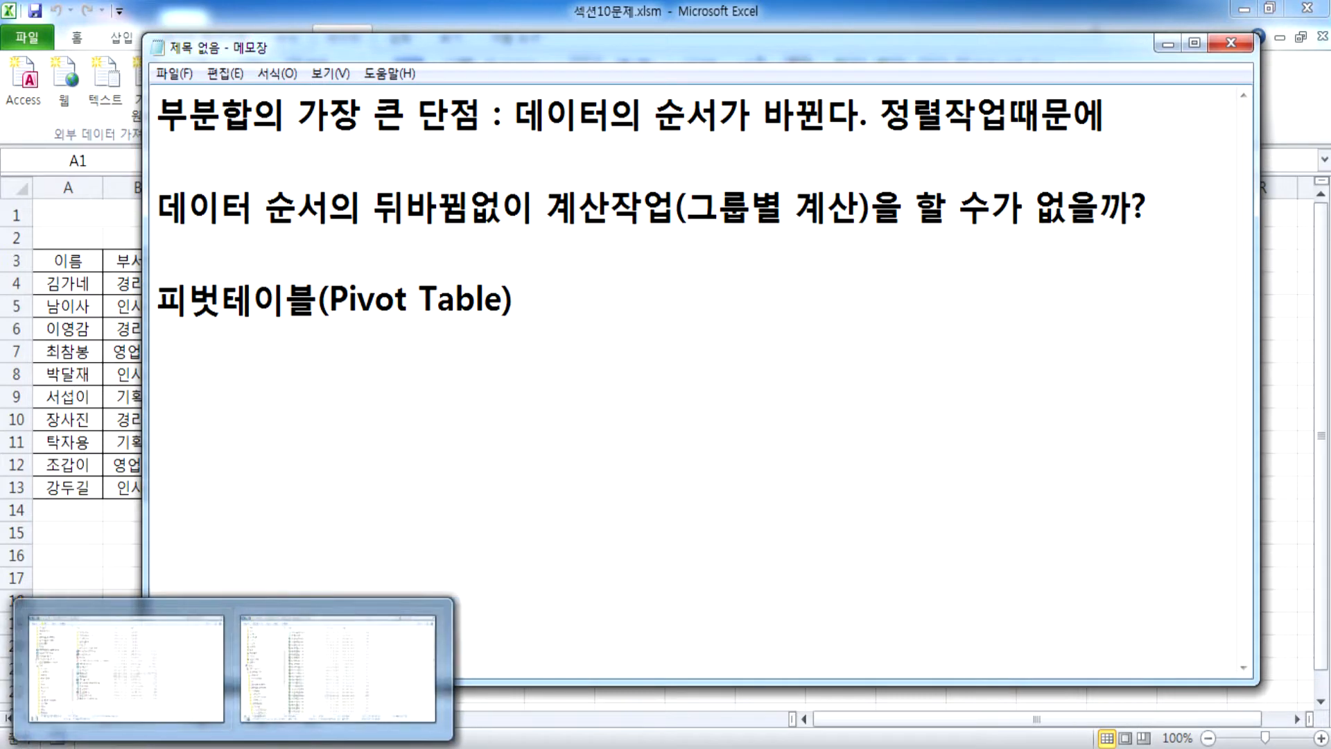
left_click(435, 686)
left_click(372, 67)
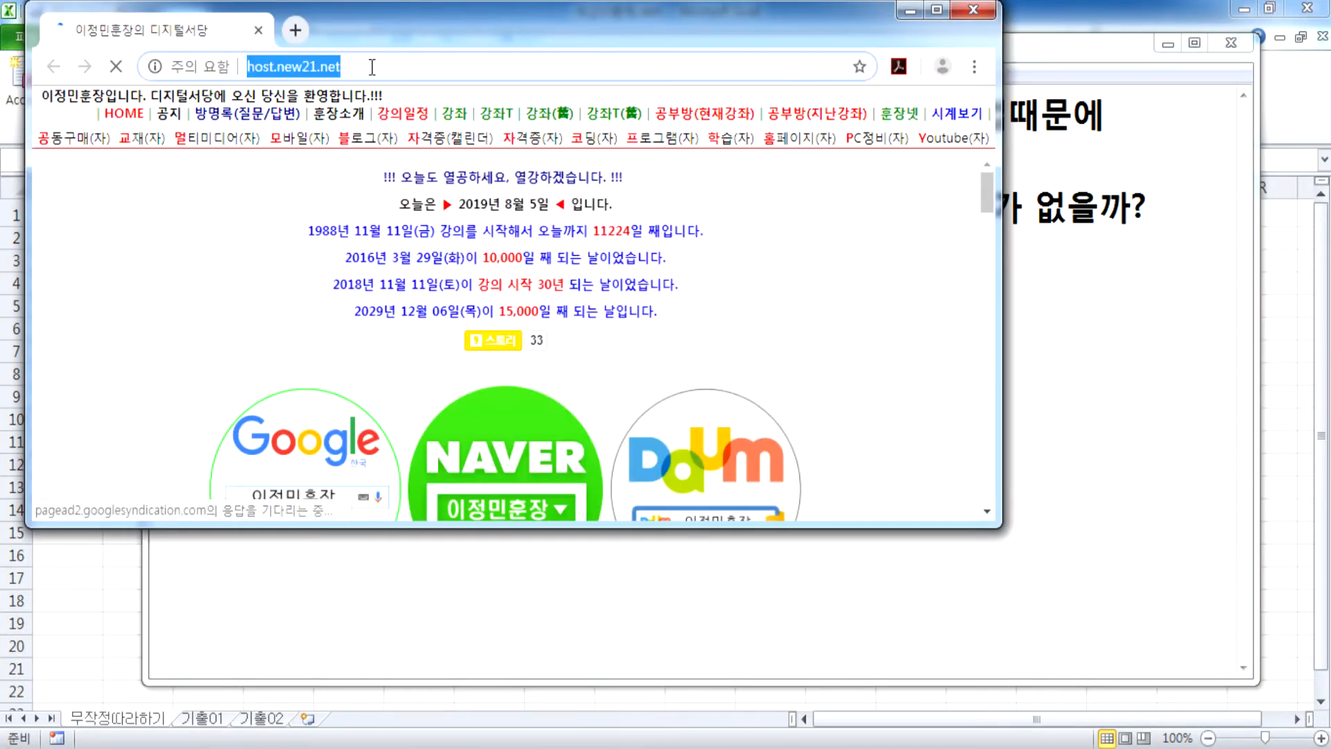
type("vlqjt")
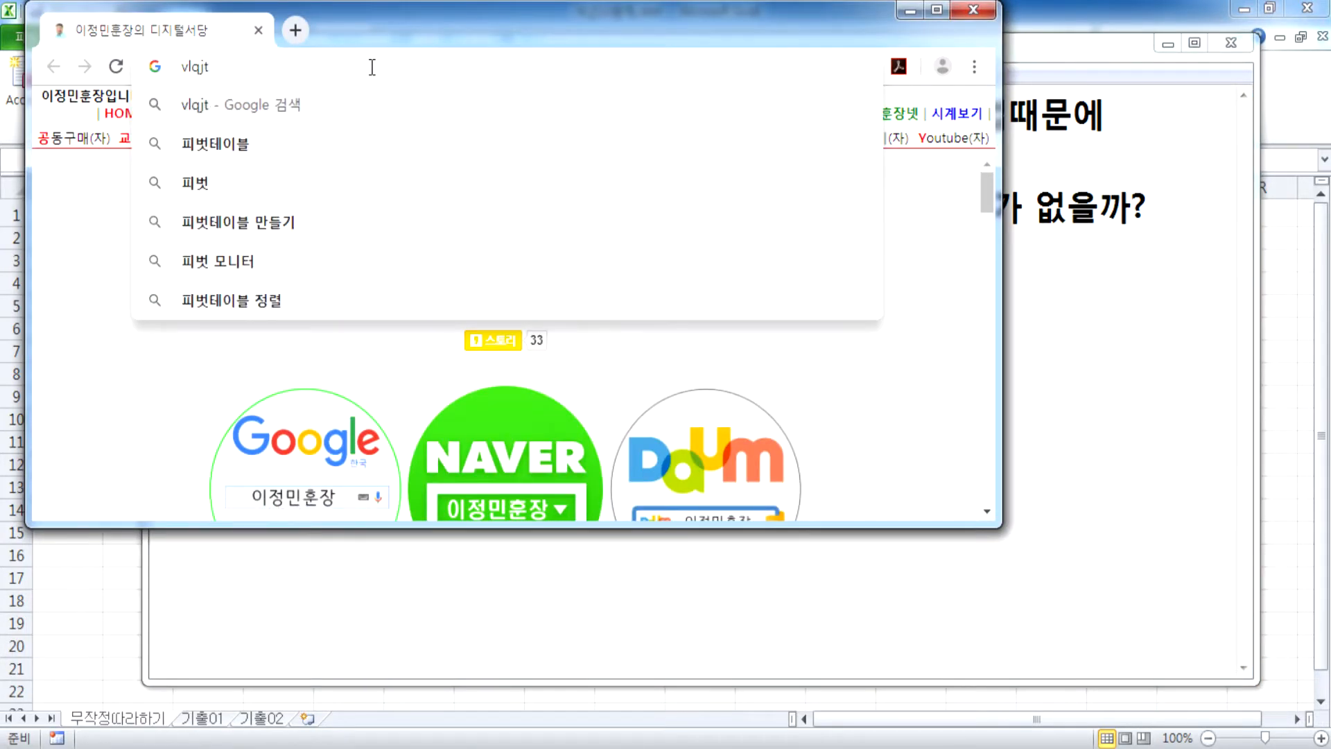
key("Down")
key("Down")
key("Down")
key("Down")
key("Return")
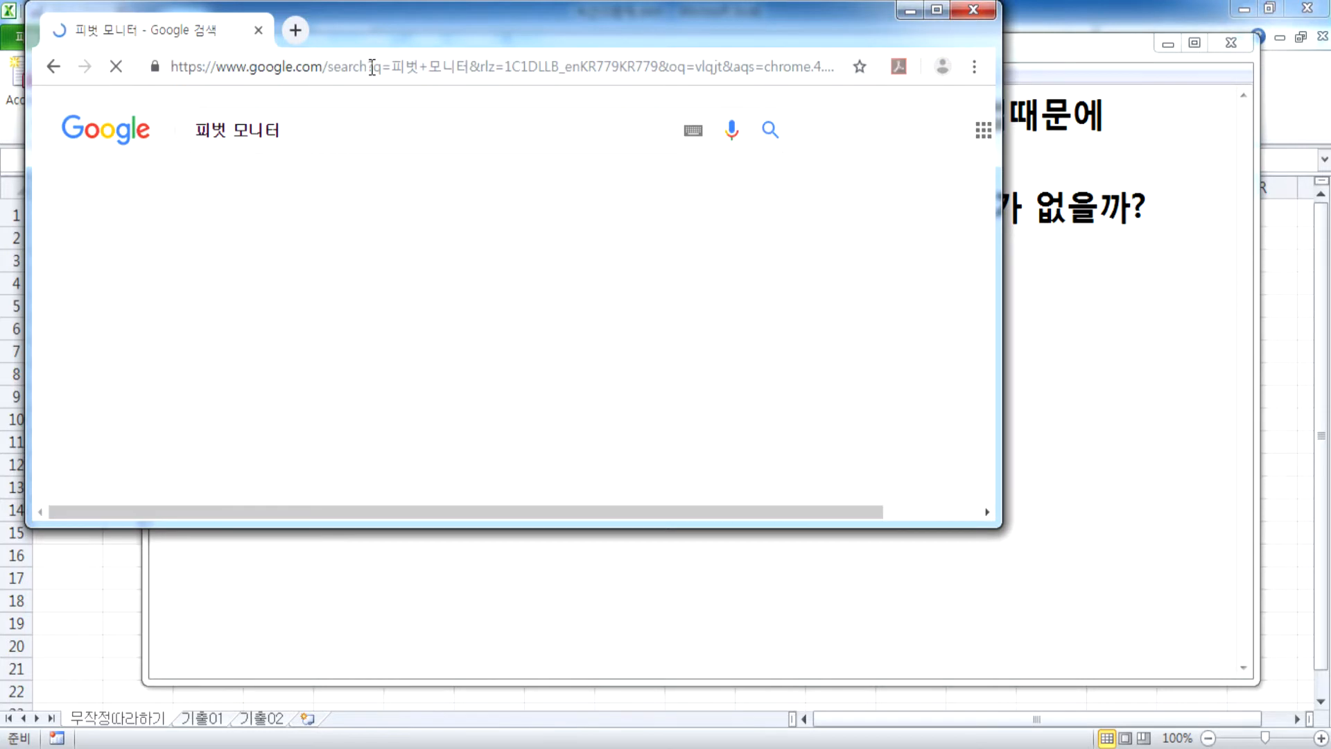
left_click(936, 10)
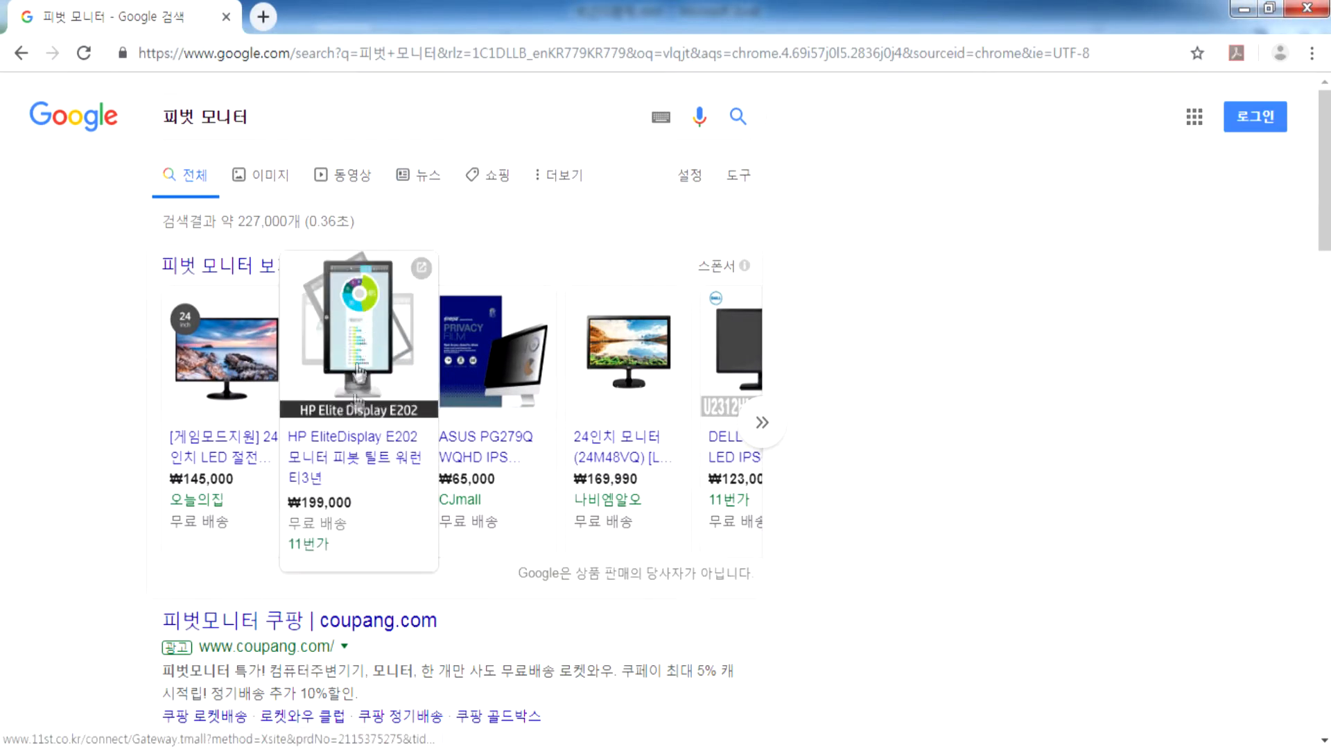
Answer the Windows performance prompt by keeping the current colour scheme and not showing the message again
mouse_move(353, 470)
mouse_move(176, 474)
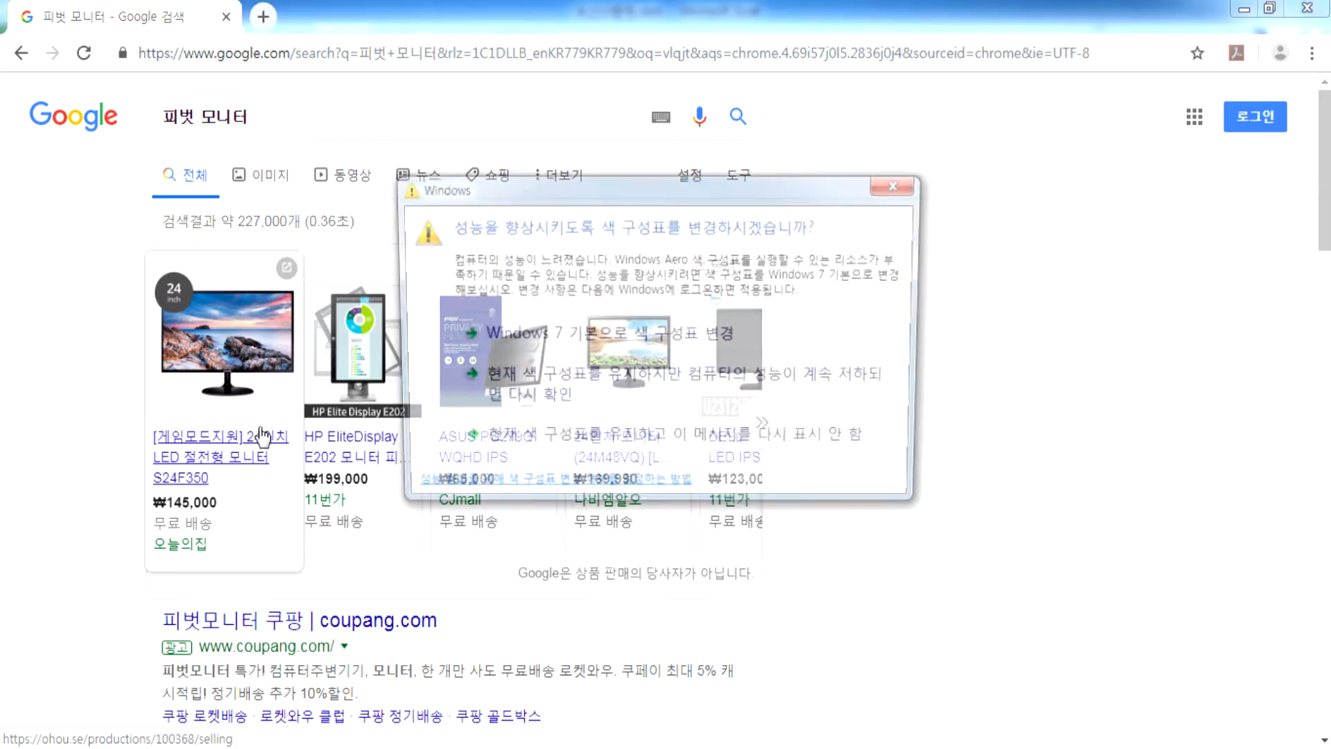
left_click(599, 451)
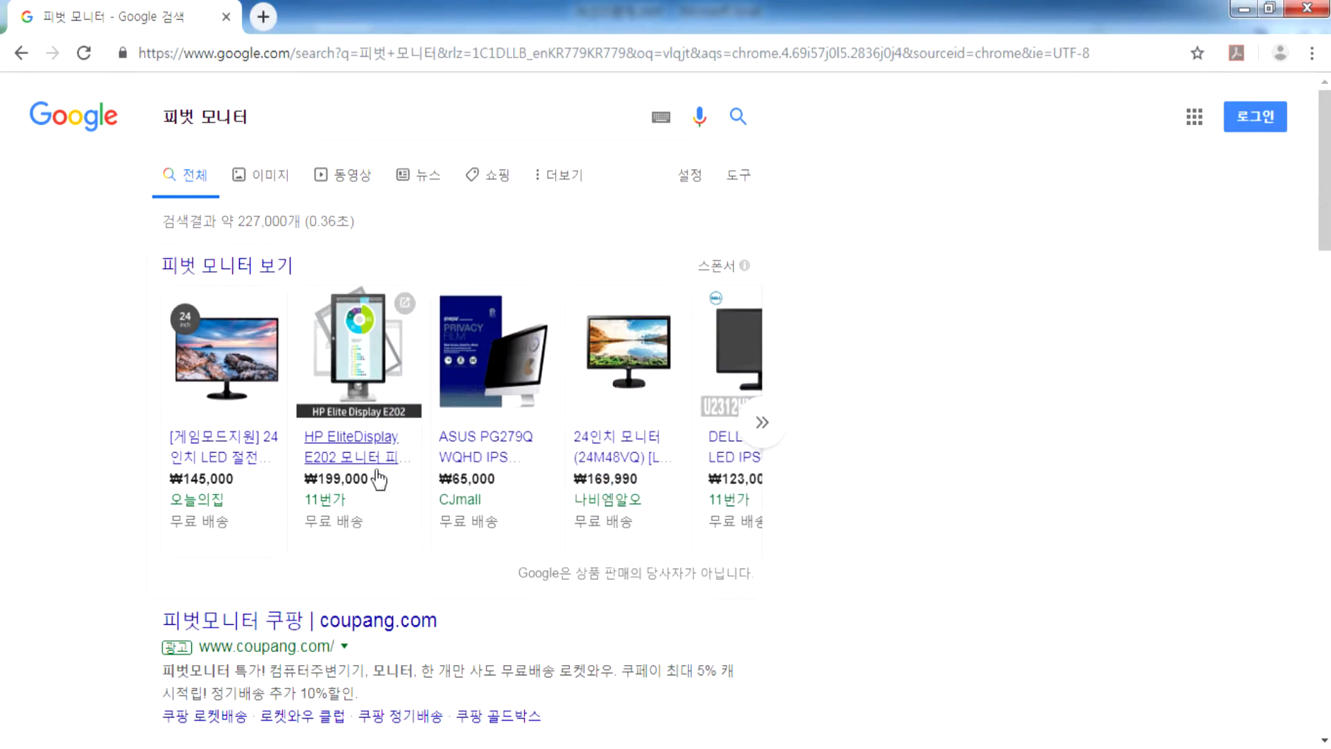
Open the reinia.net search result about why pivot monitors are used and look through the article's monitor photos
scroll(130, 544, "down", 5)
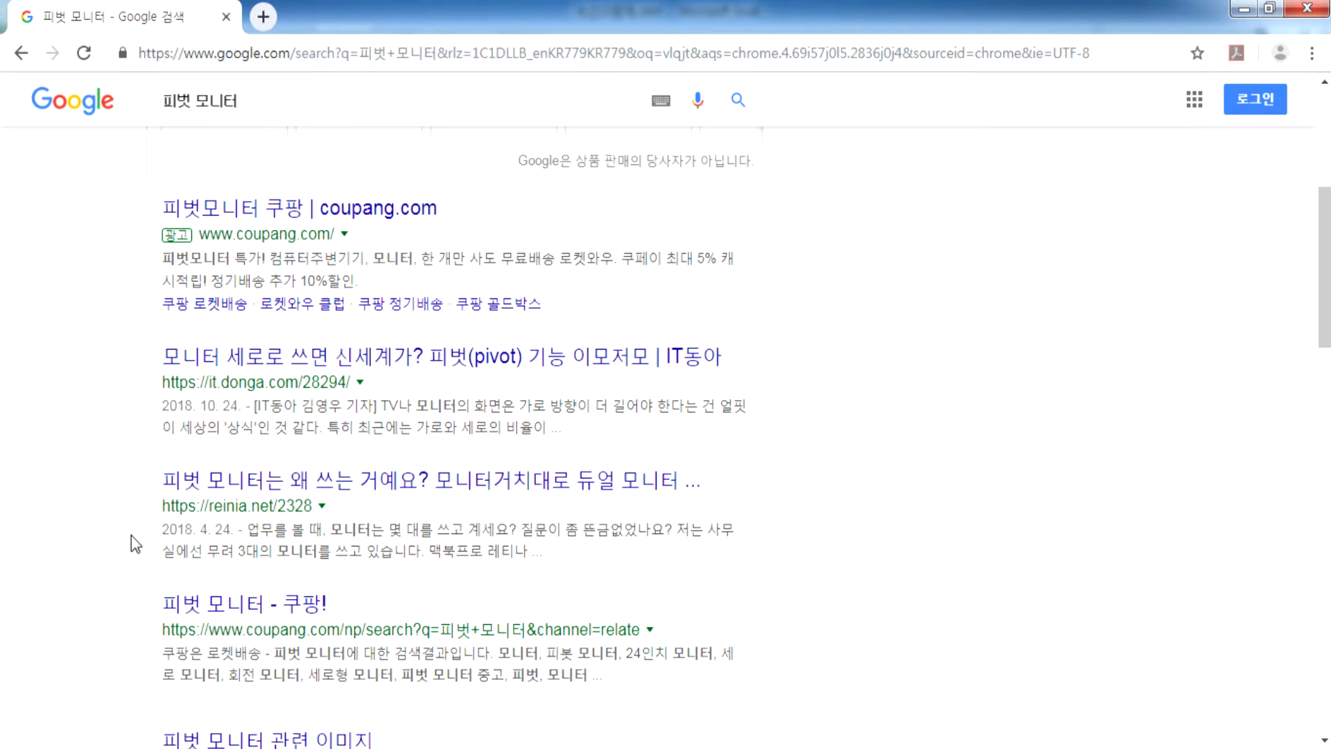
left_click(454, 487)
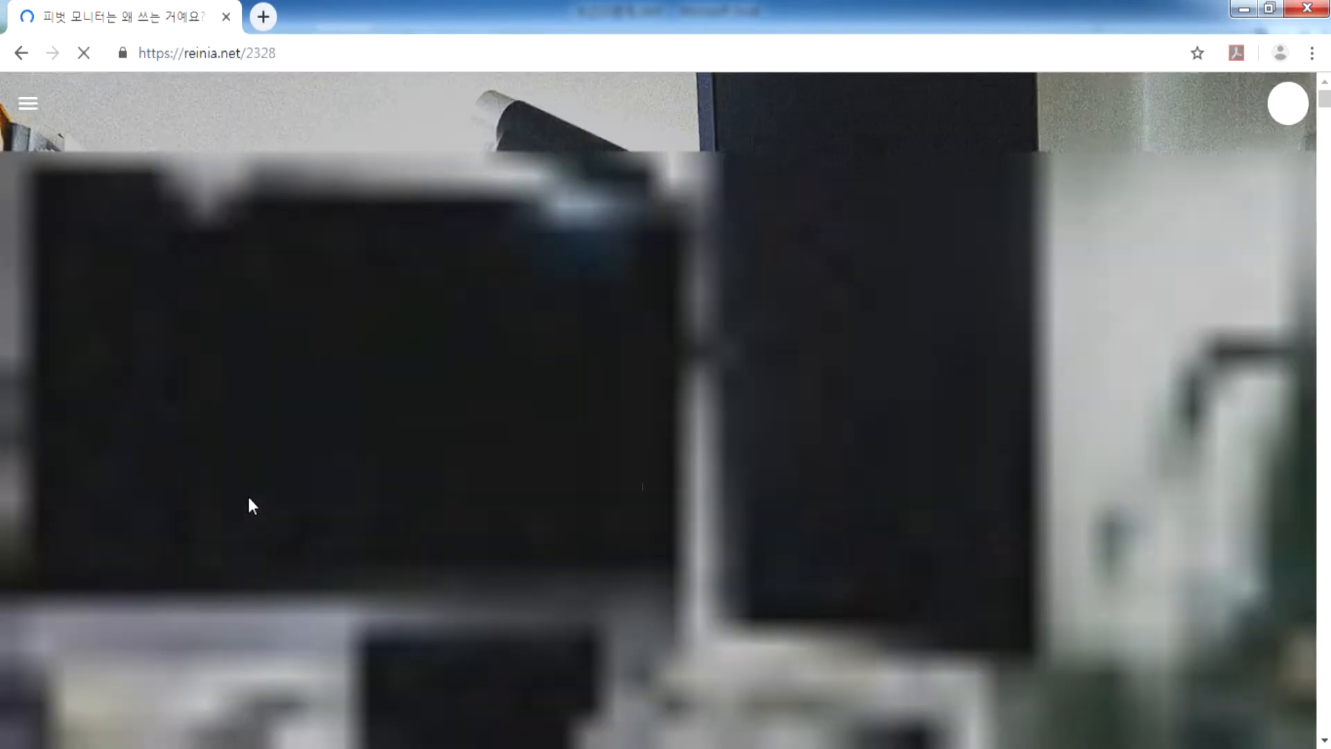
scroll(556, 511, "down", 3)
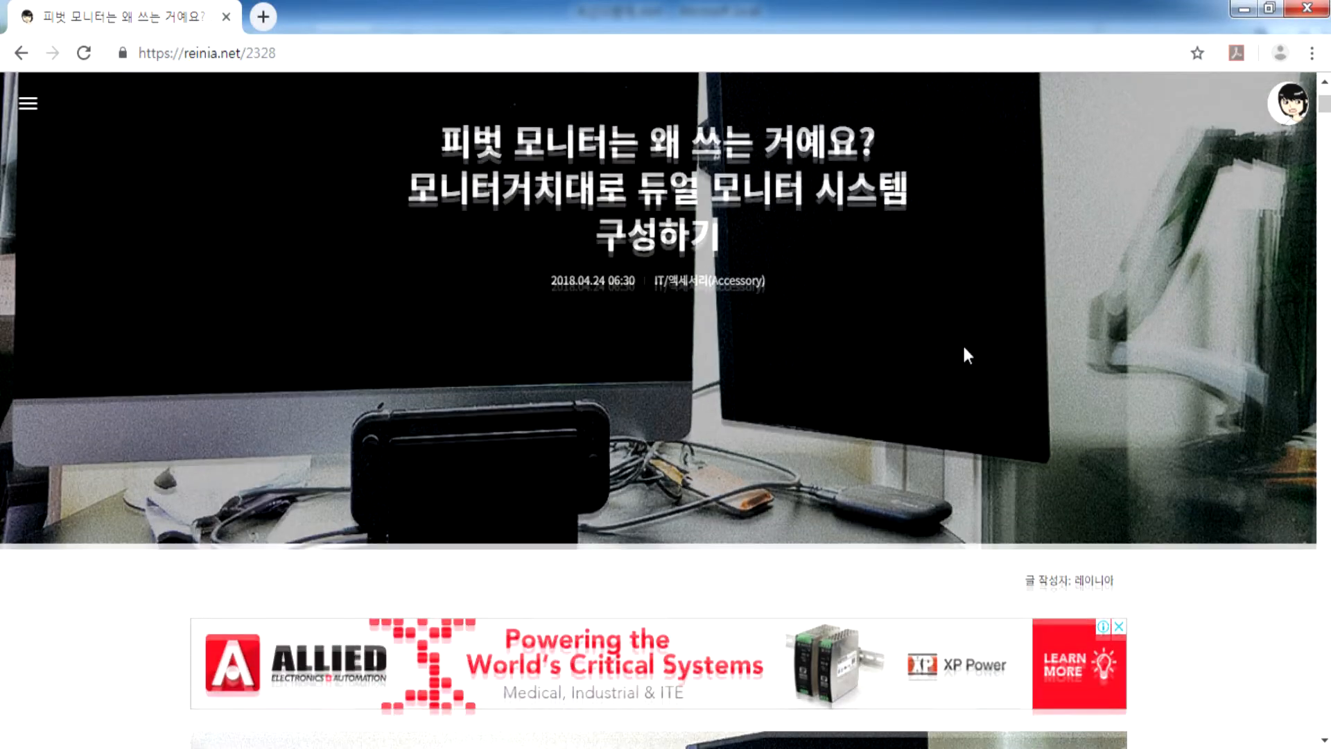
scroll(965, 351, "up", 3)
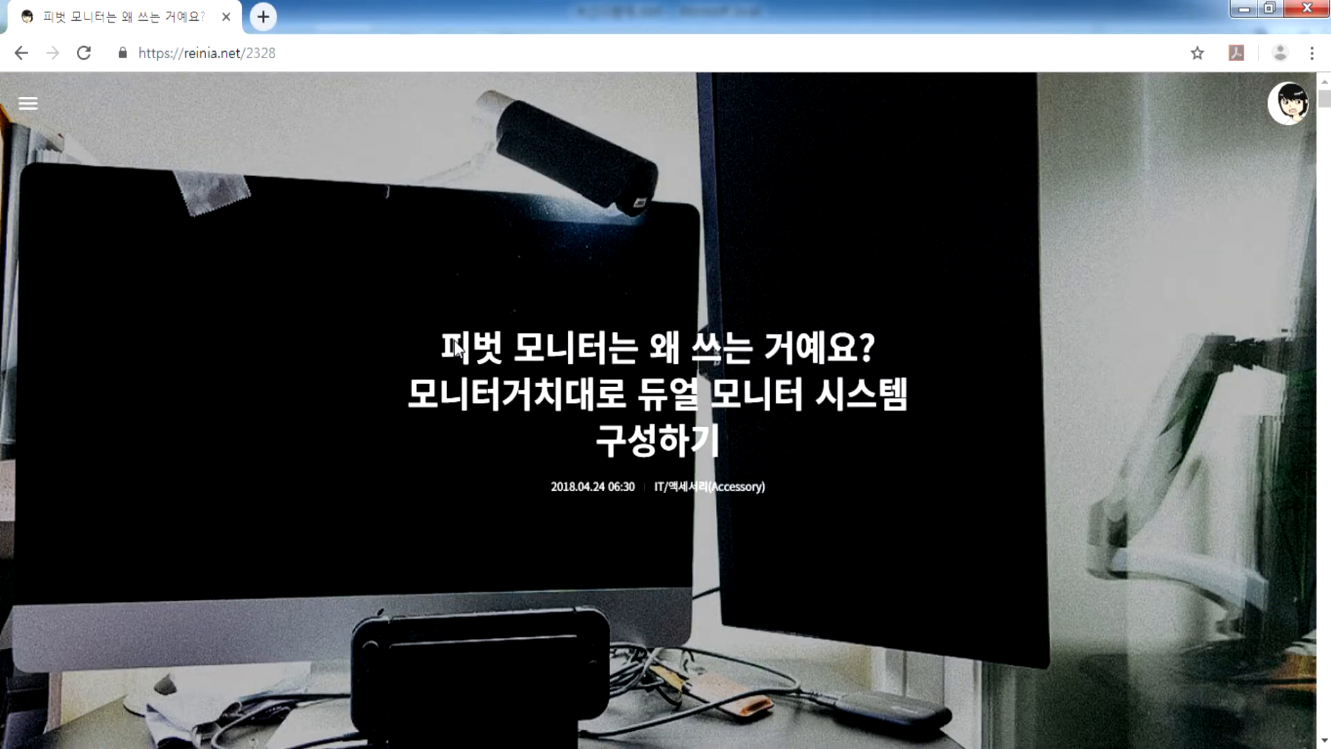
scroll(904, 357, "down", 5)
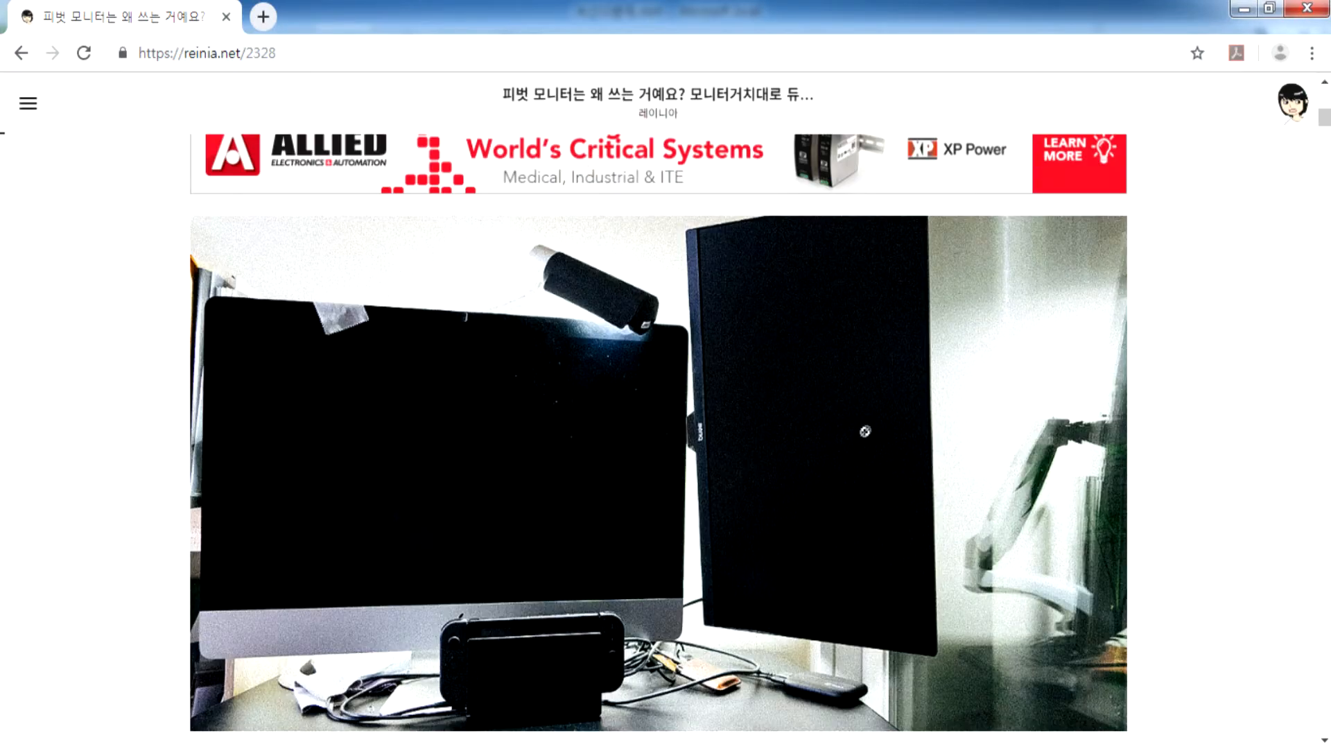
scroll(385, 441, "down", 15)
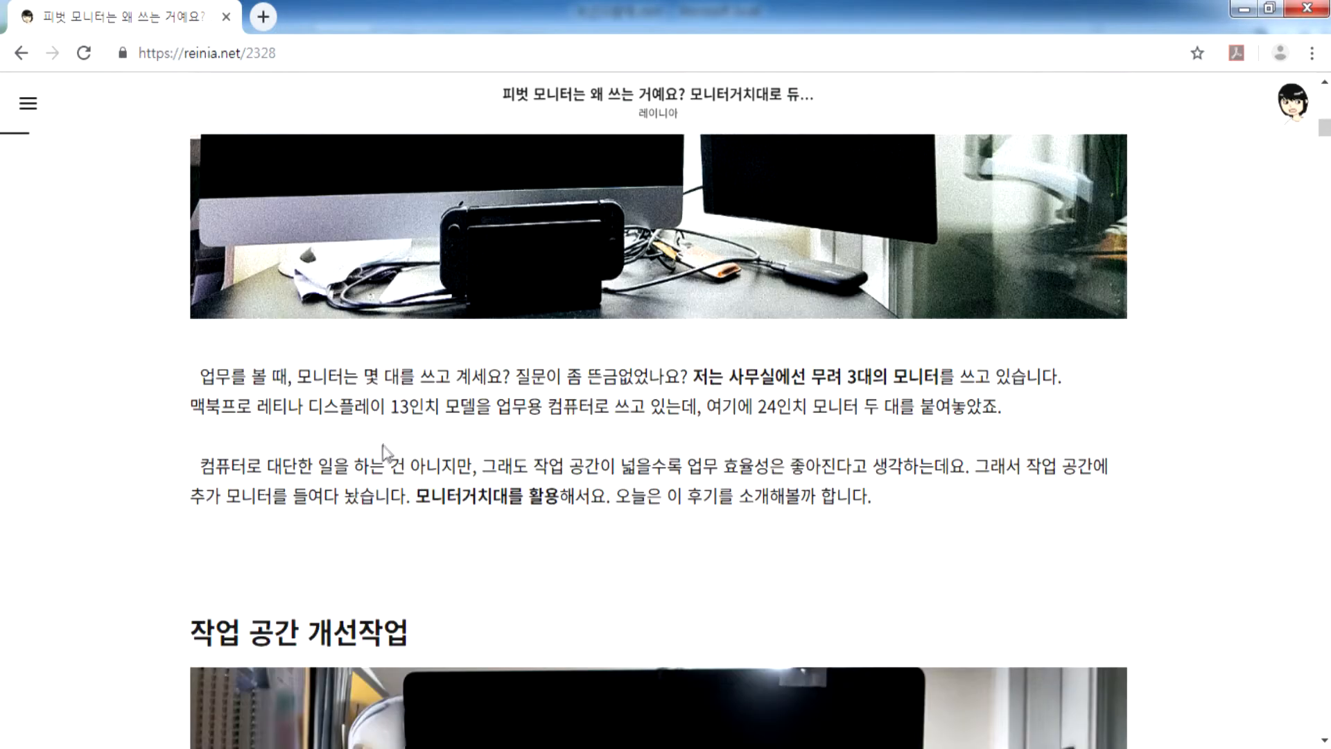
scroll(381, 444, "down", 12)
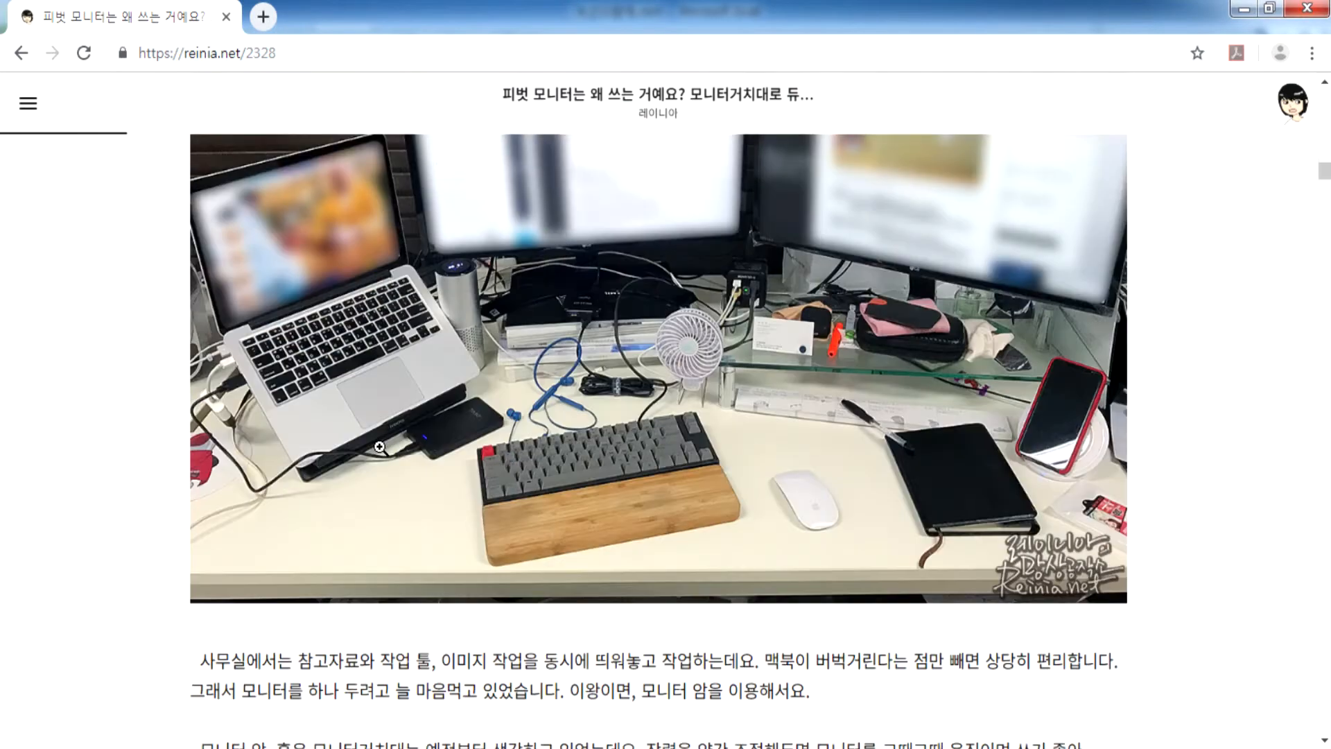
scroll(379, 442, "up", 5)
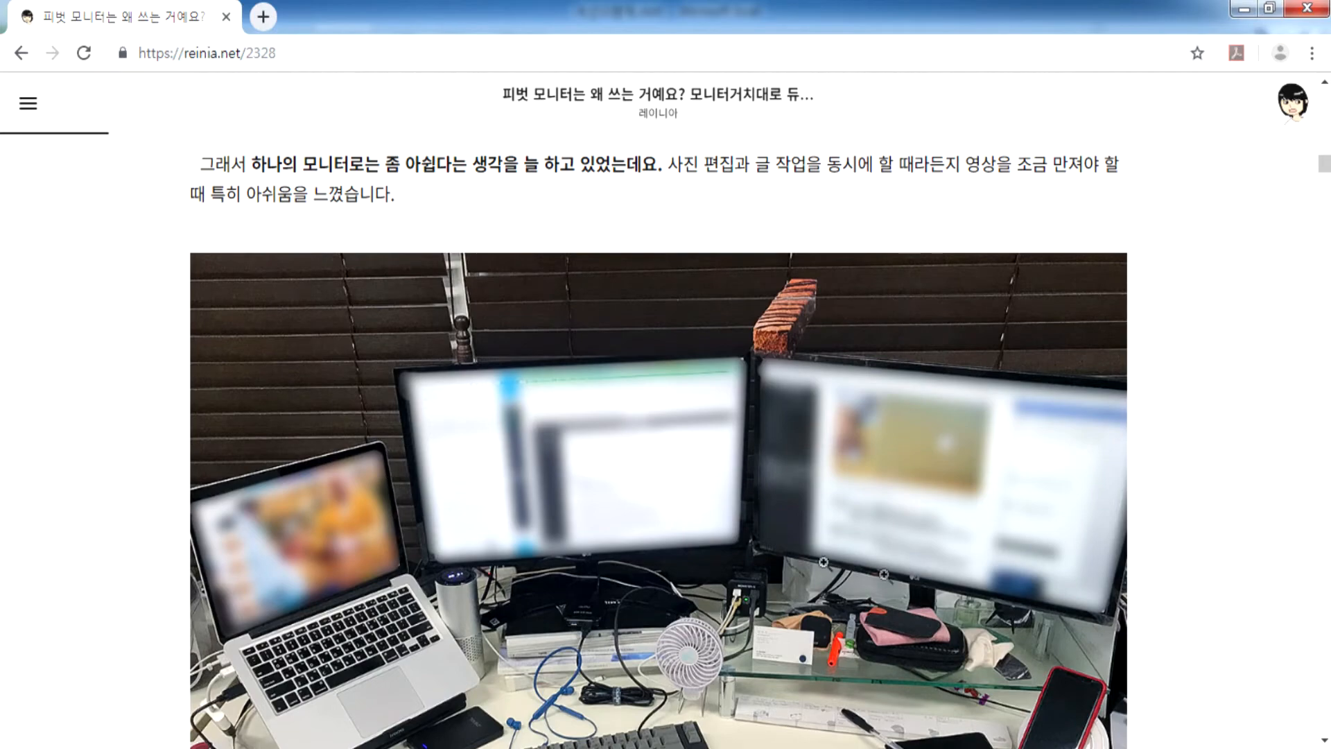
scroll(573, 532, "down", 15)
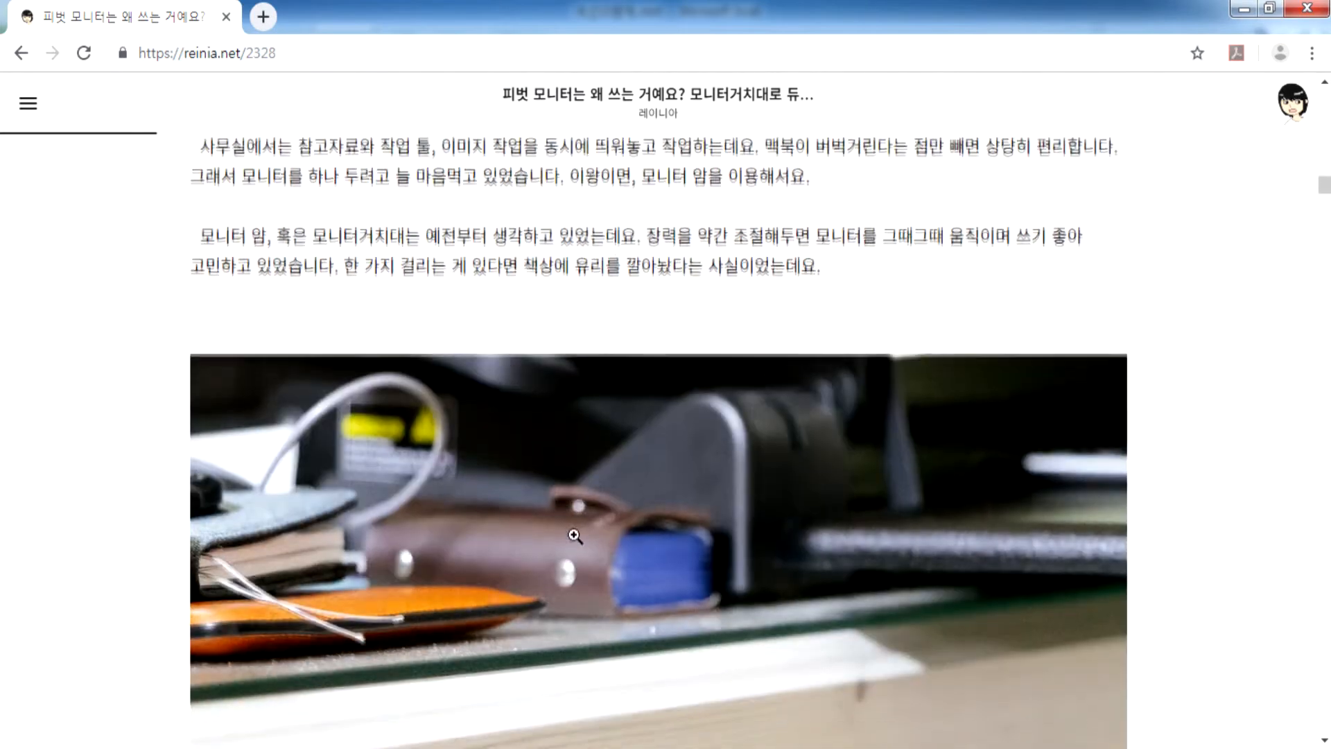
scroll(576, 524, "down", 20)
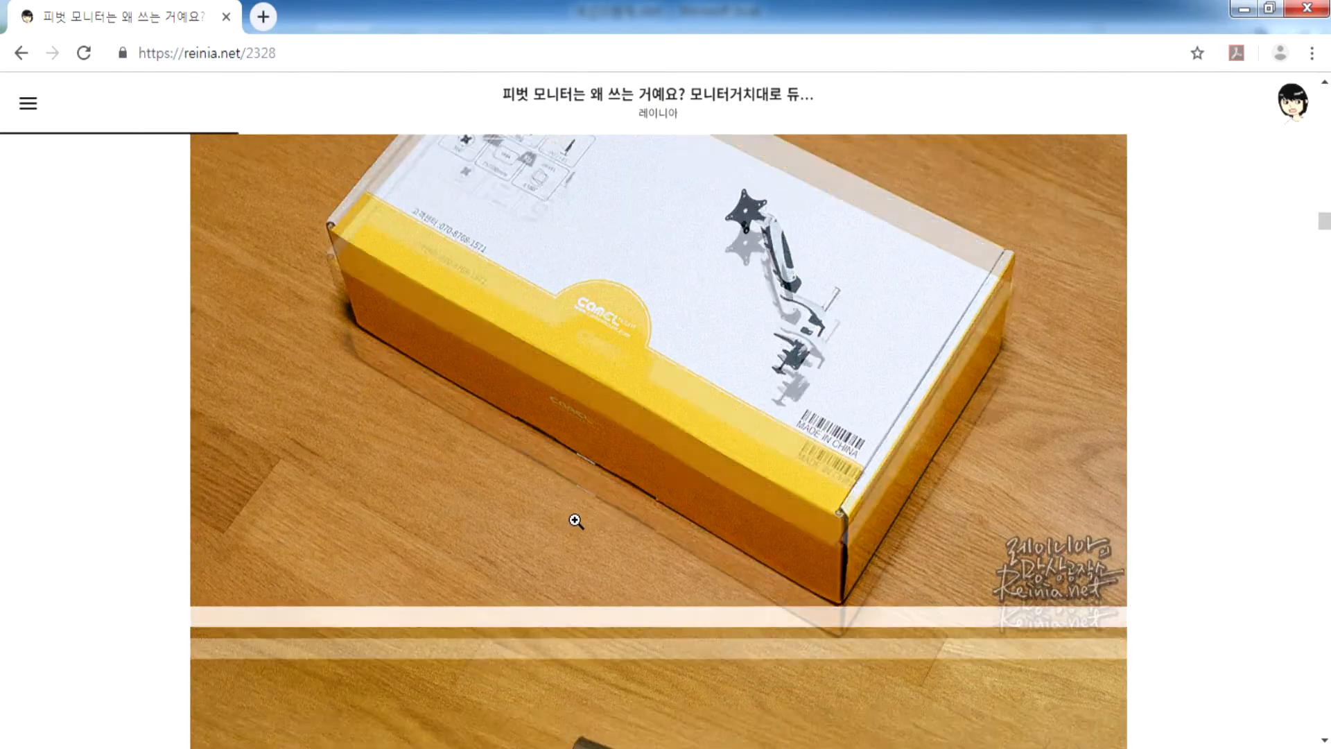
scroll(579, 522, "down", 15)
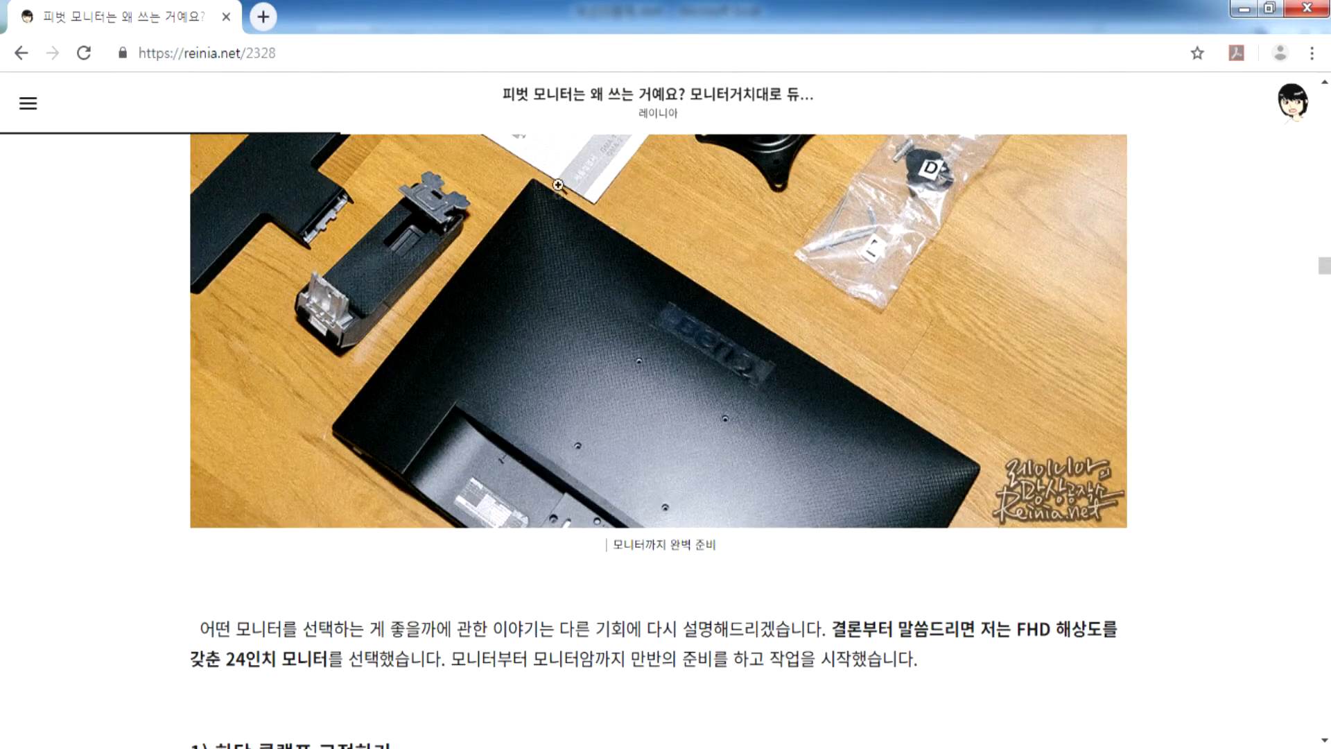
Minimize the browser to return to the Notepad note about pivot tables and maximize the Notepad window
left_click(1244, 10)
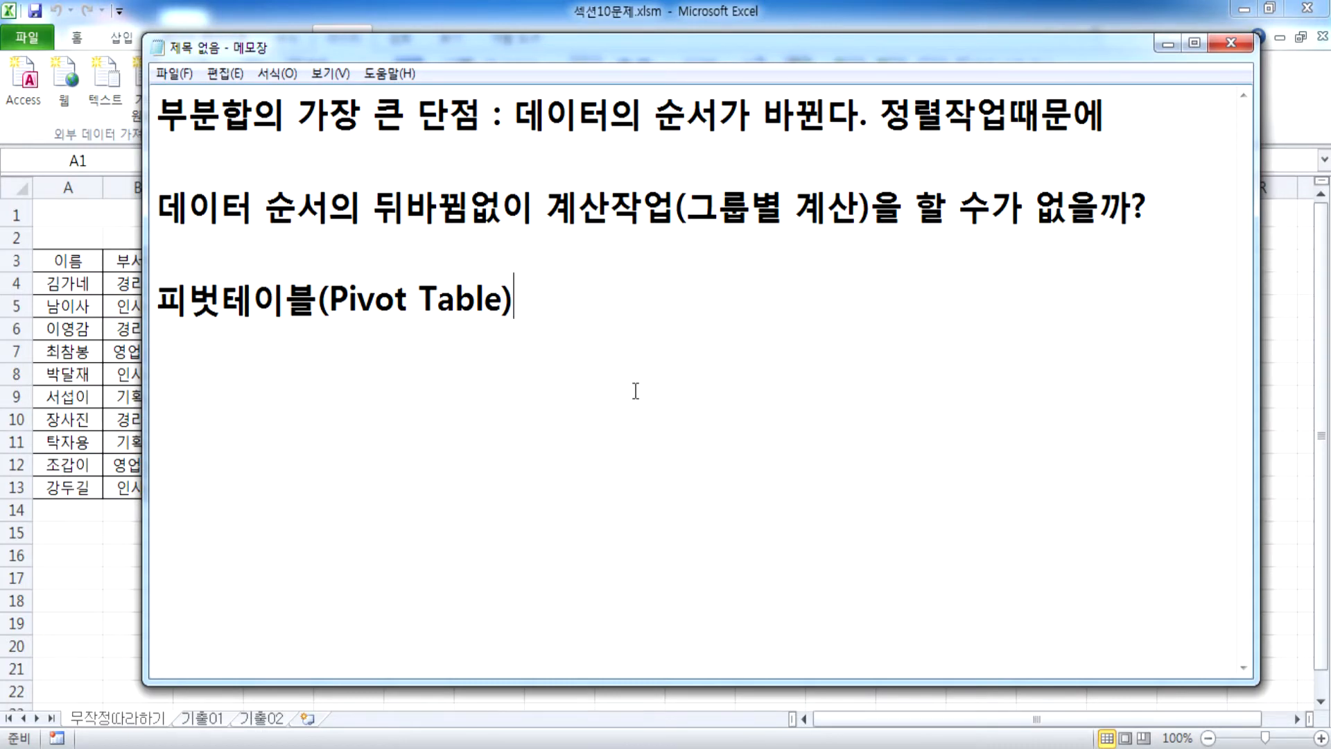
key("ctrl+alt+Right")
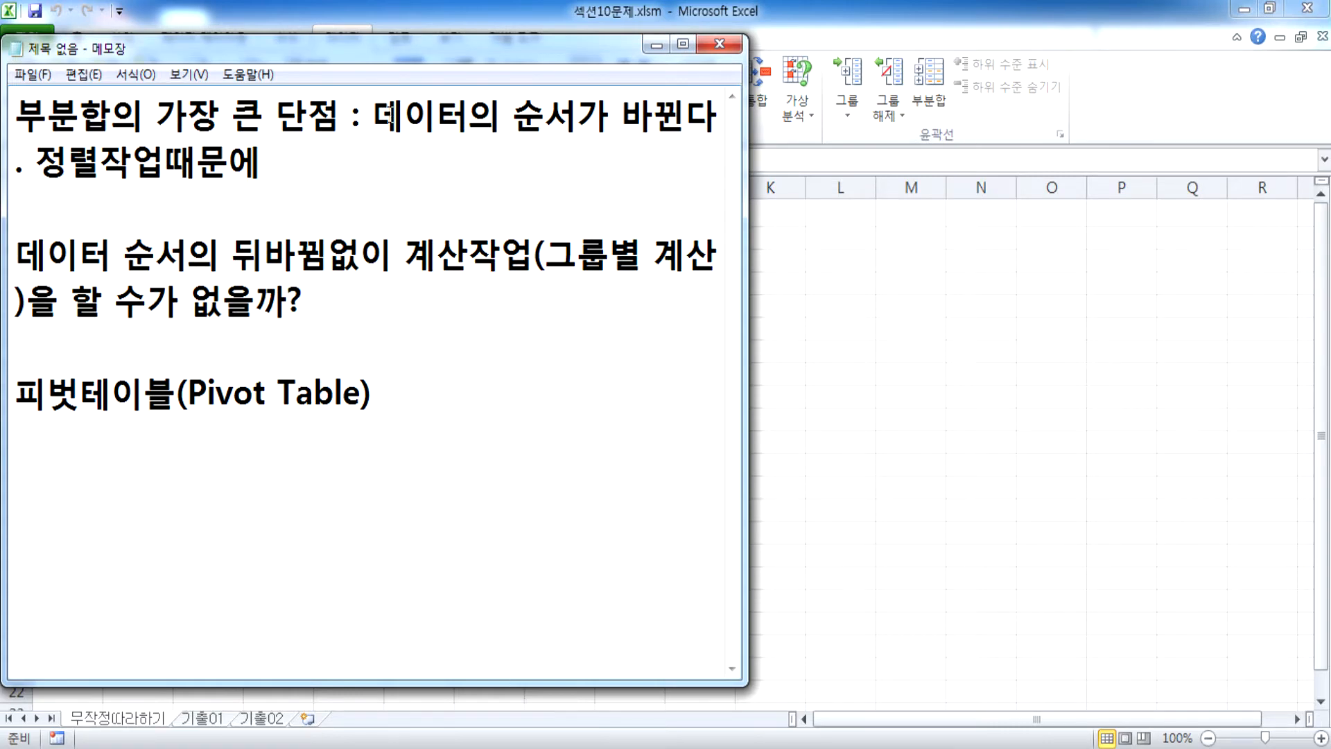
left_click_drag(402, 34, 402, 46)
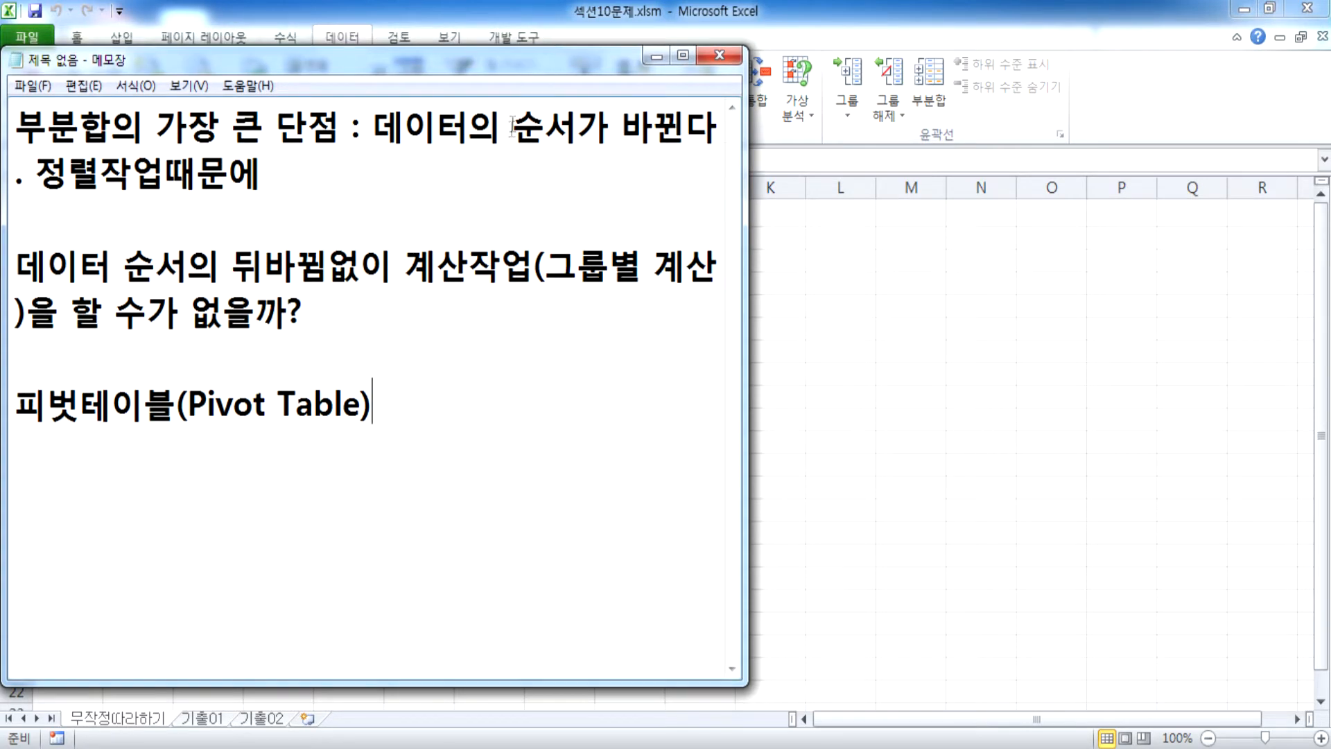
left_click_drag(493, 66, 714, 104)
double_click(714, 104)
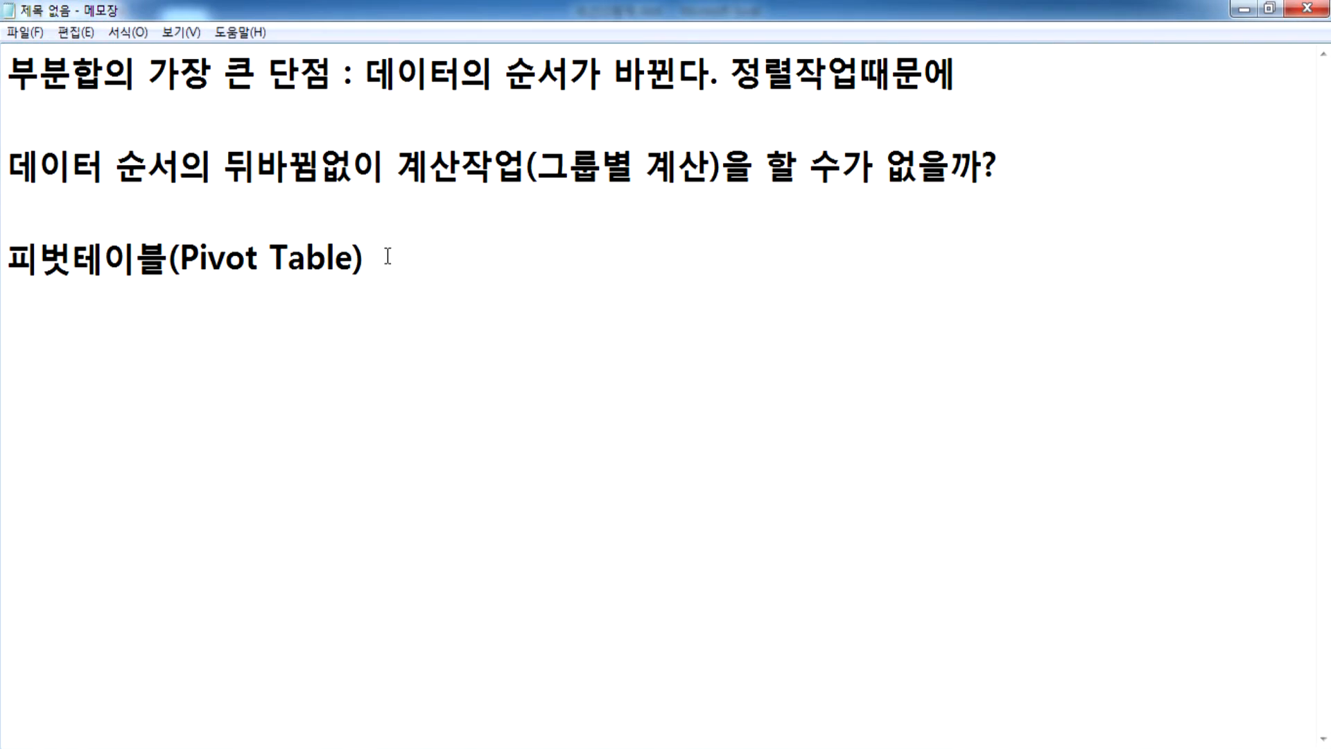
Put the Notepad note away and close the Chrome window, returning to the Excel payroll worksheet
key("Return")
left_click(499, 747)
right_click(510, 748)
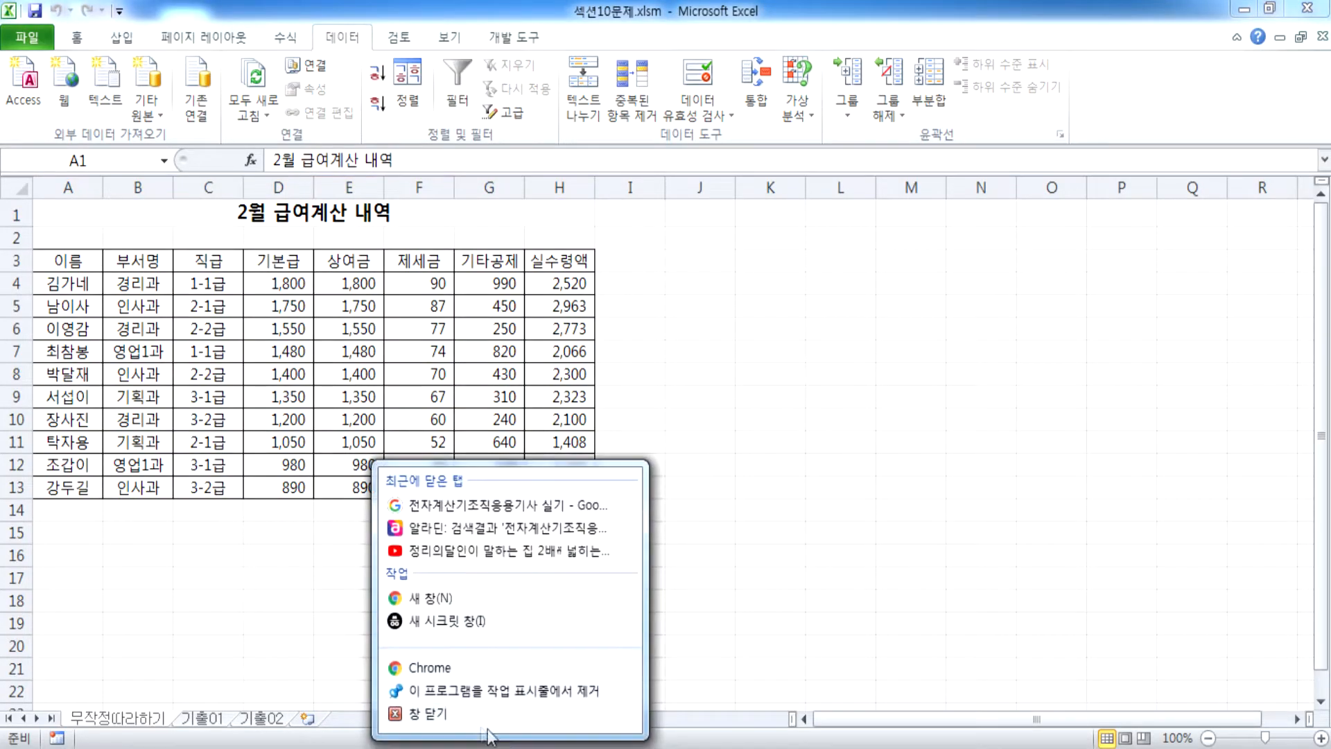
left_click(462, 713)
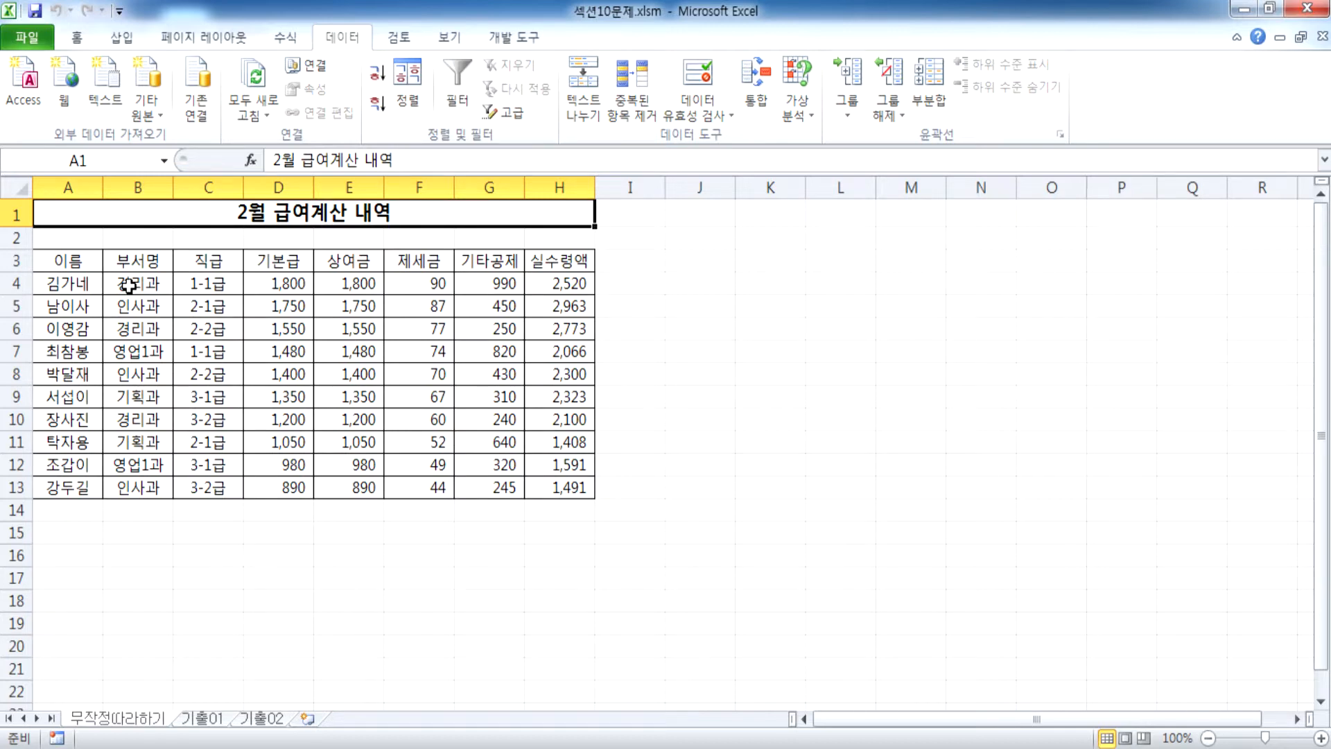
Examine the 부서명 and 직급 columns of the payroll table as possible grouping fields
left_click_drag(138, 288, 149, 444)
left_click_drag(232, 284, 212, 441)
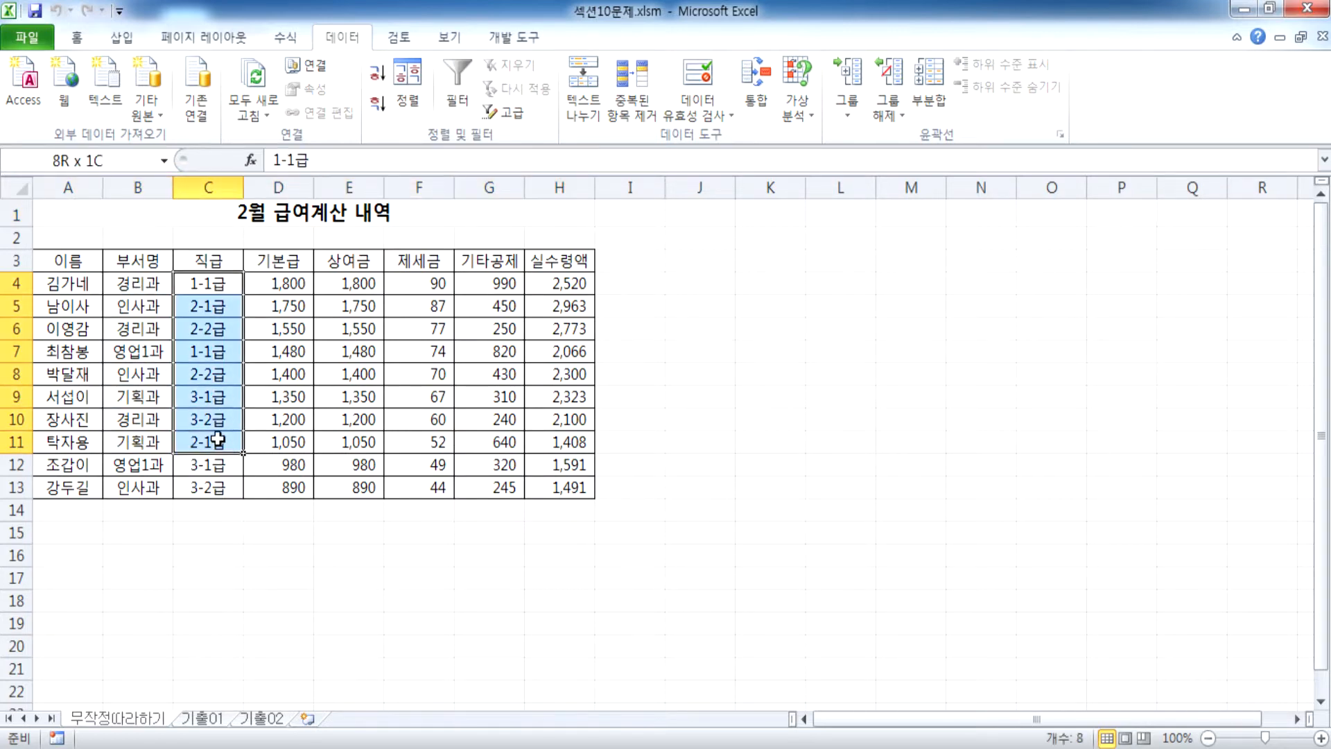
left_click(130, 284)
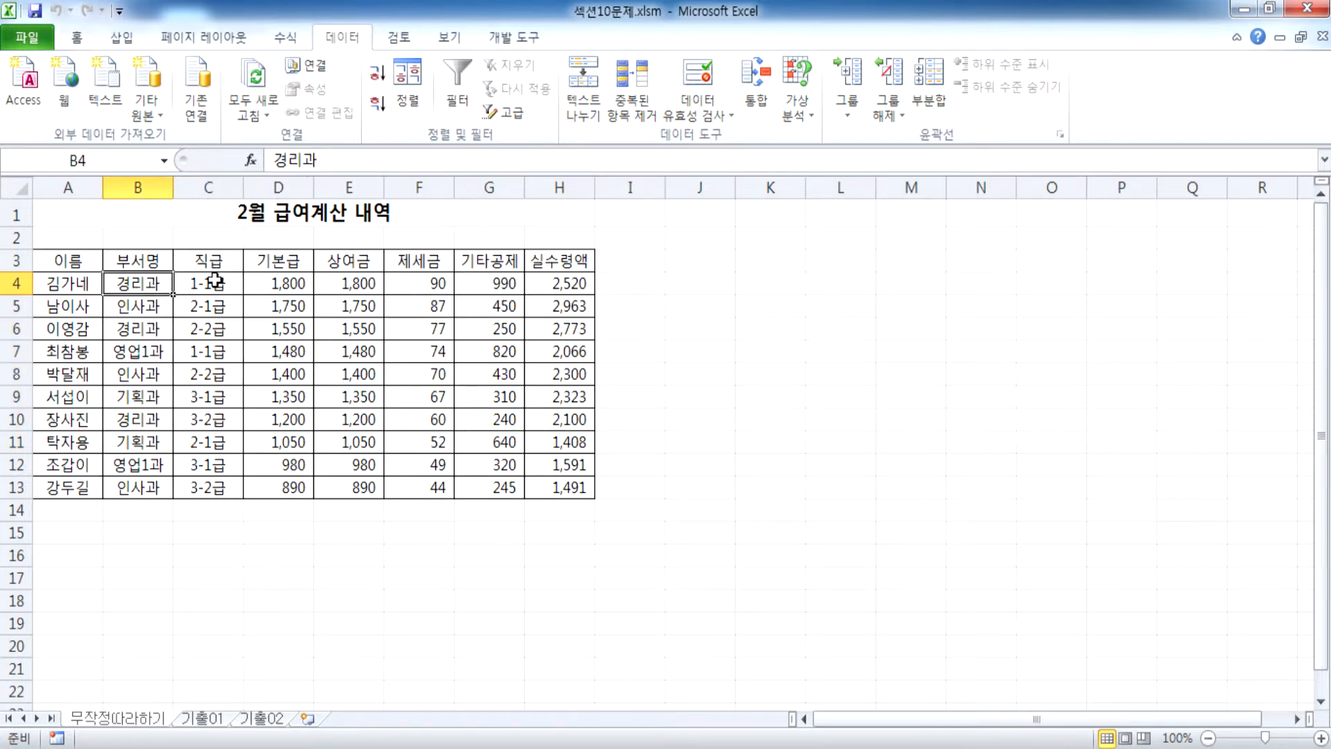
left_click(125, 306)
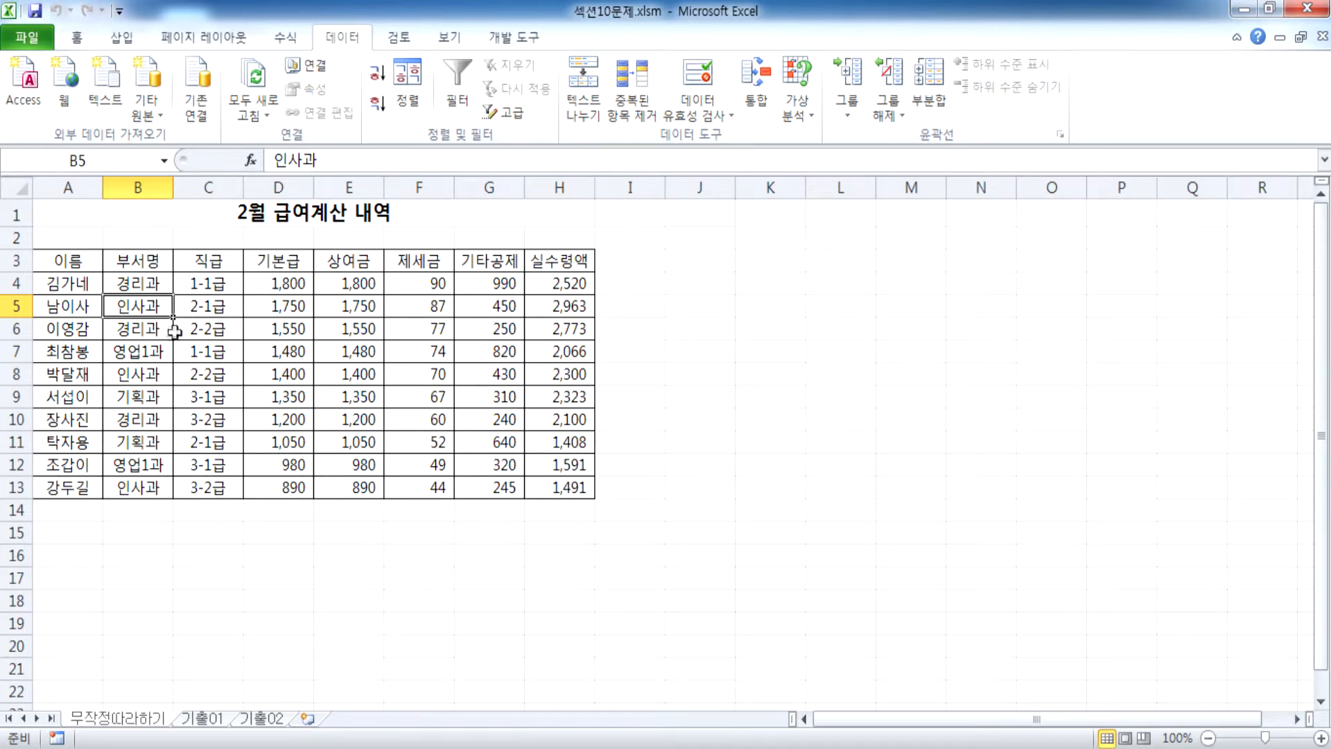
Examine the extent of the payroll table A3:H13, compared with the title row above it
left_click_drag(62, 263, 573, 490)
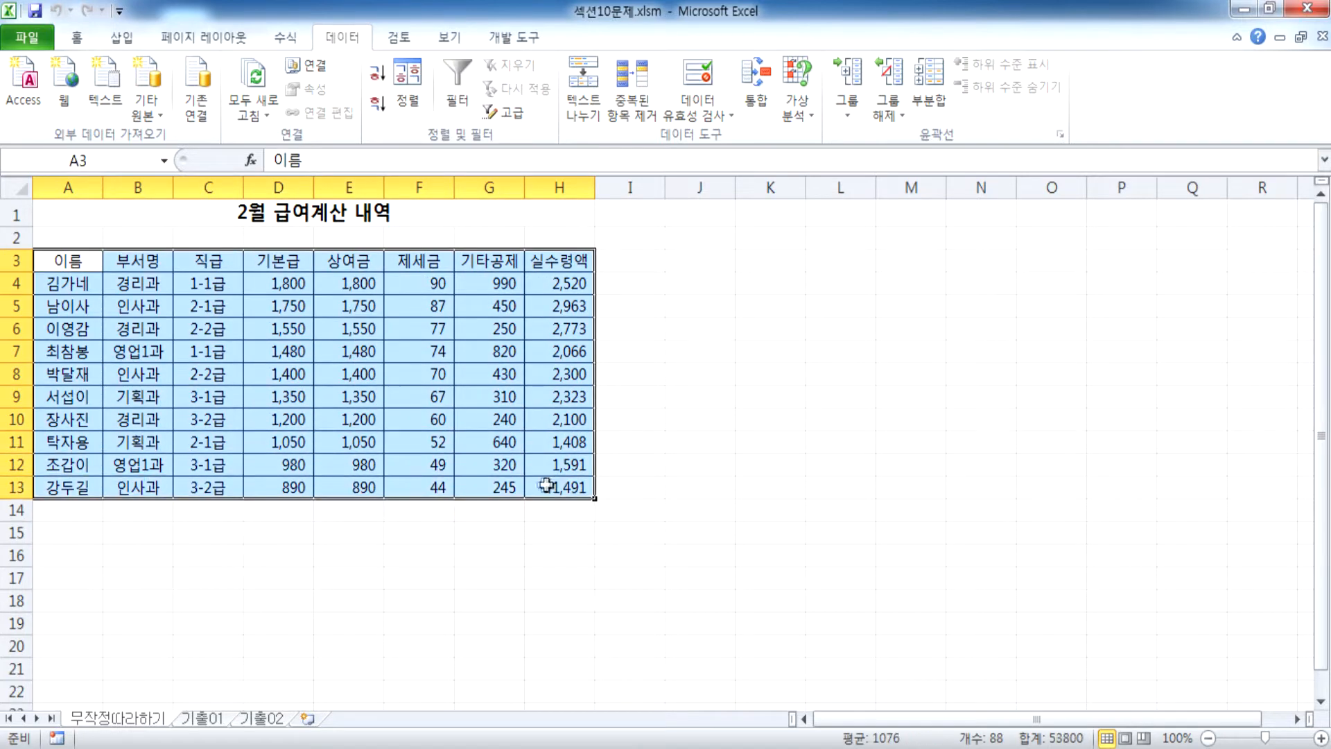
left_click(240, 346)
left_click(15, 212)
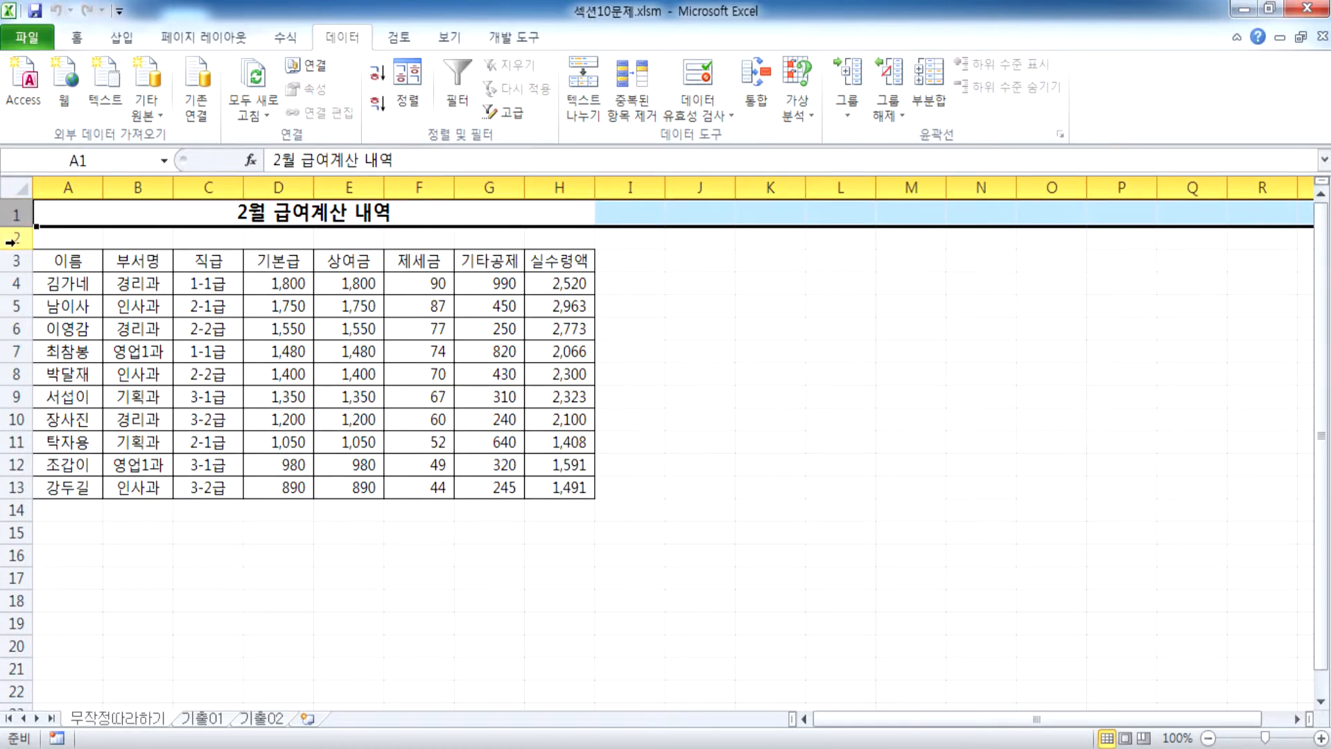
left_click_drag(70, 262, 546, 485)
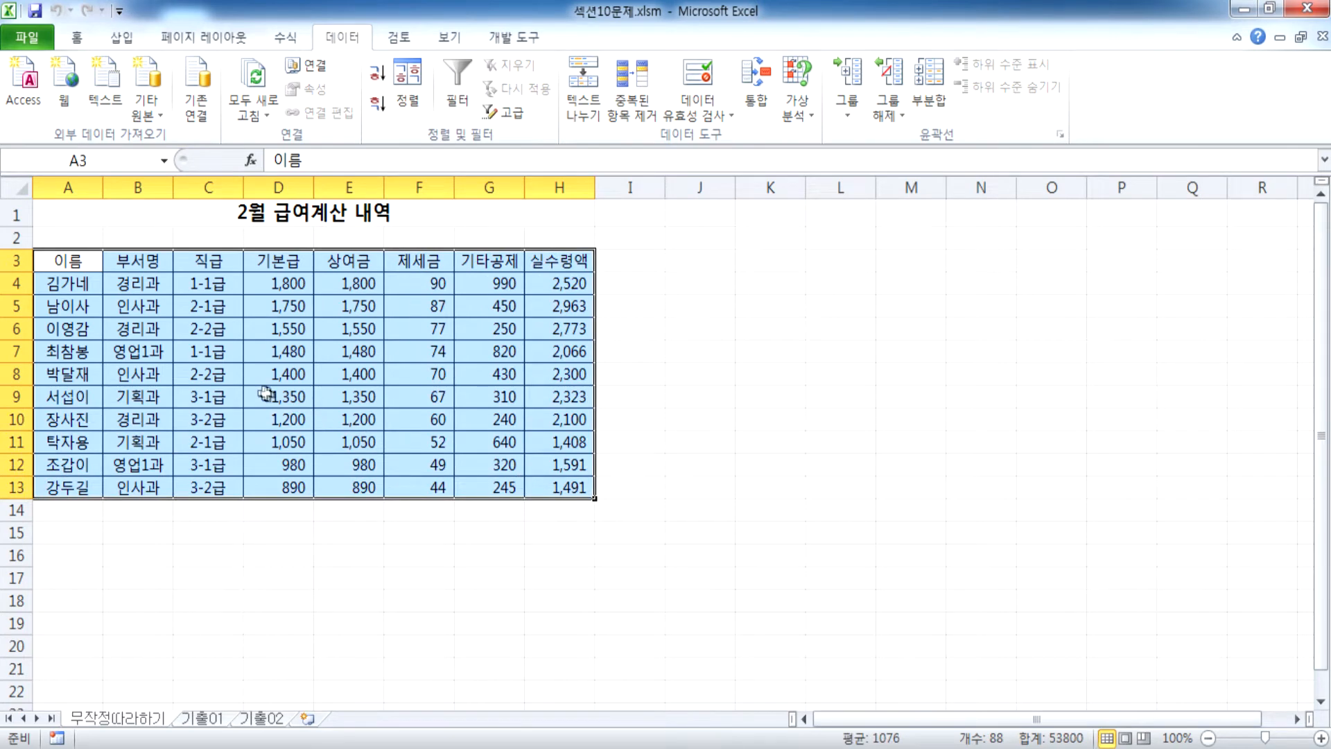
left_click(198, 342)
left_click(125, 43)
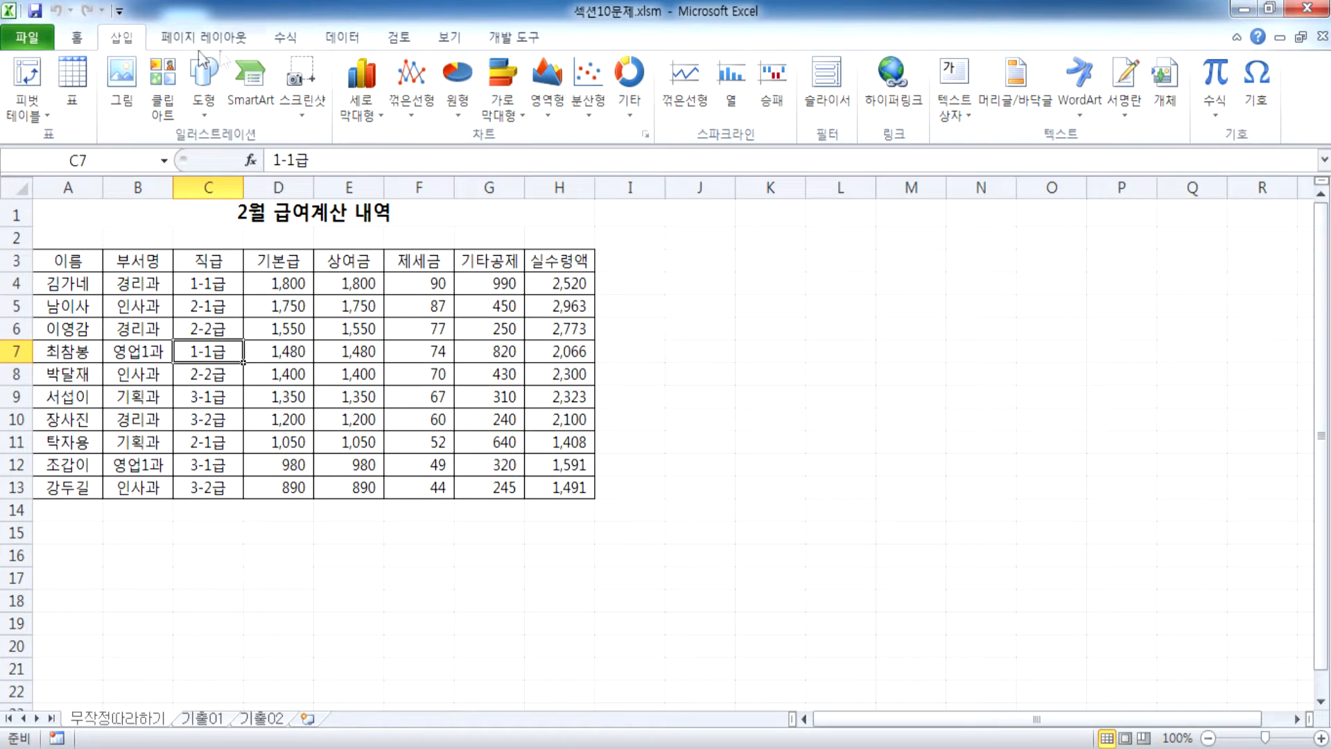
left_click(338, 44)
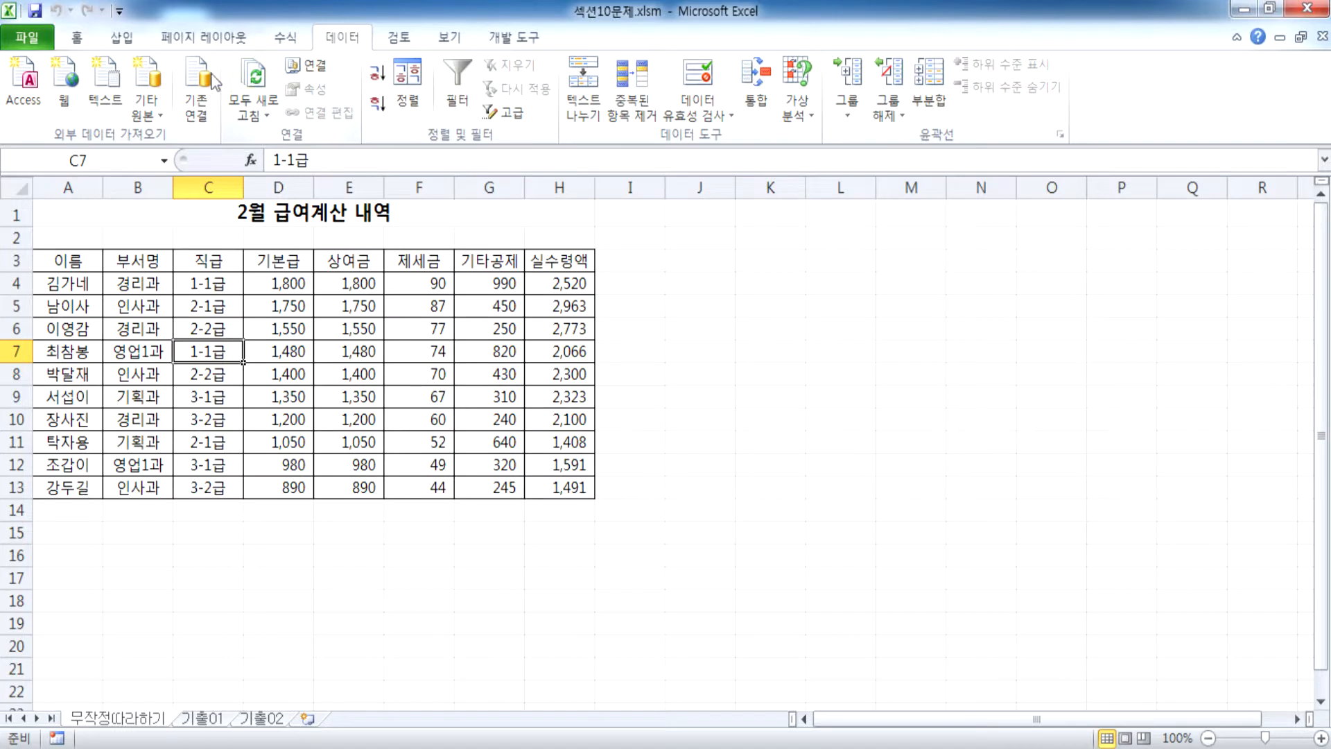
left_click(121, 40)
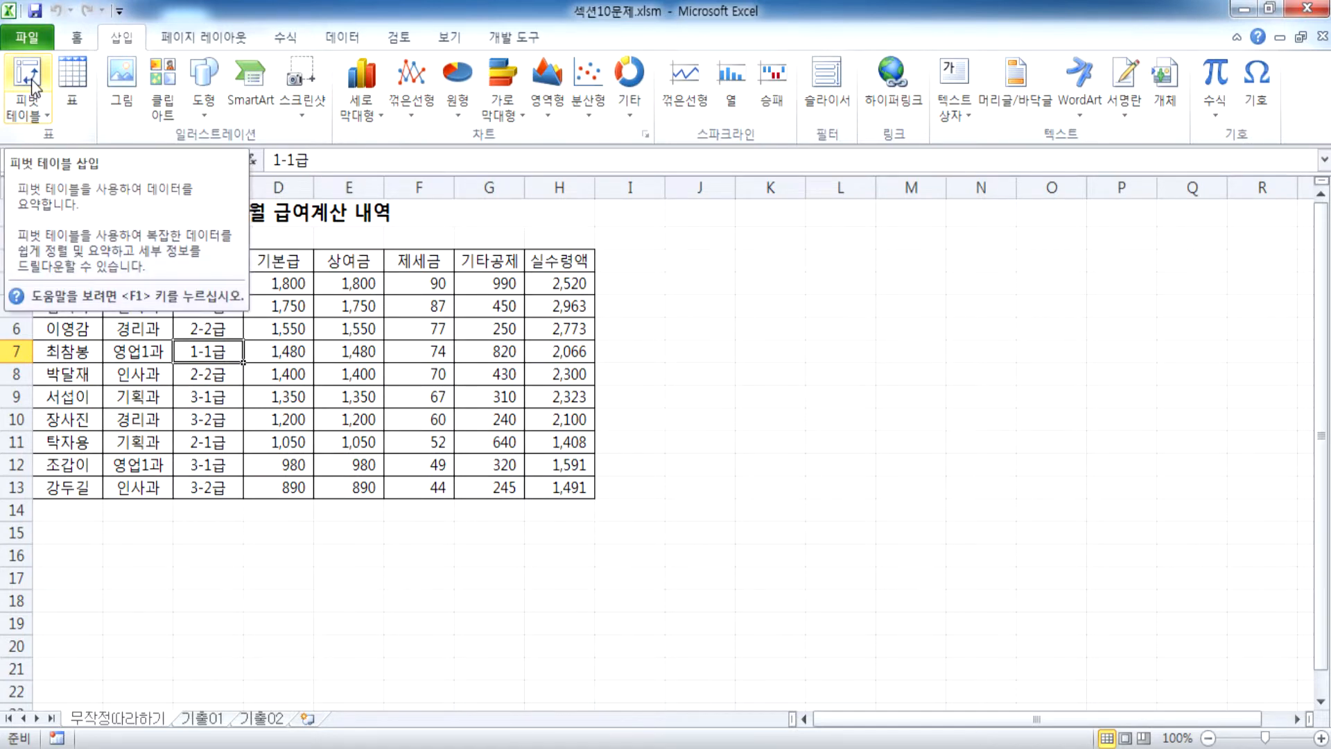
left_click(40, 114)
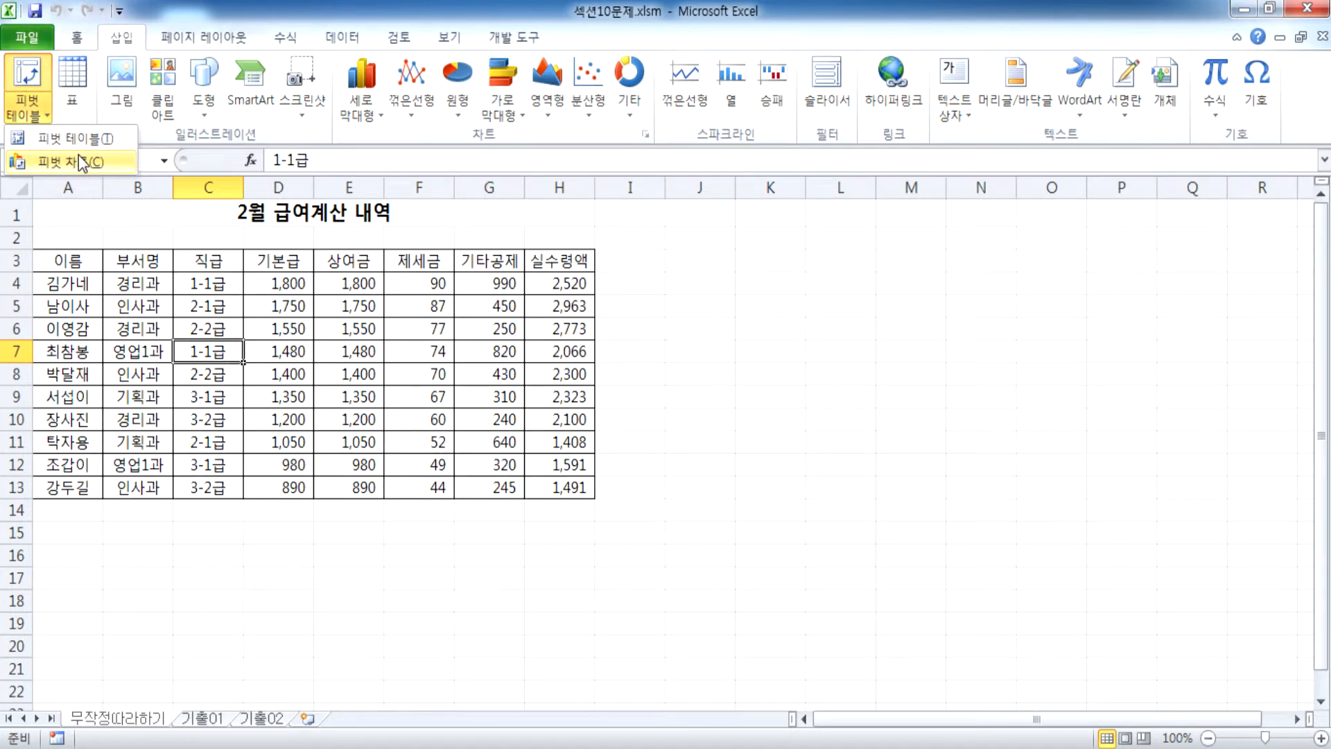
left_click(73, 138)
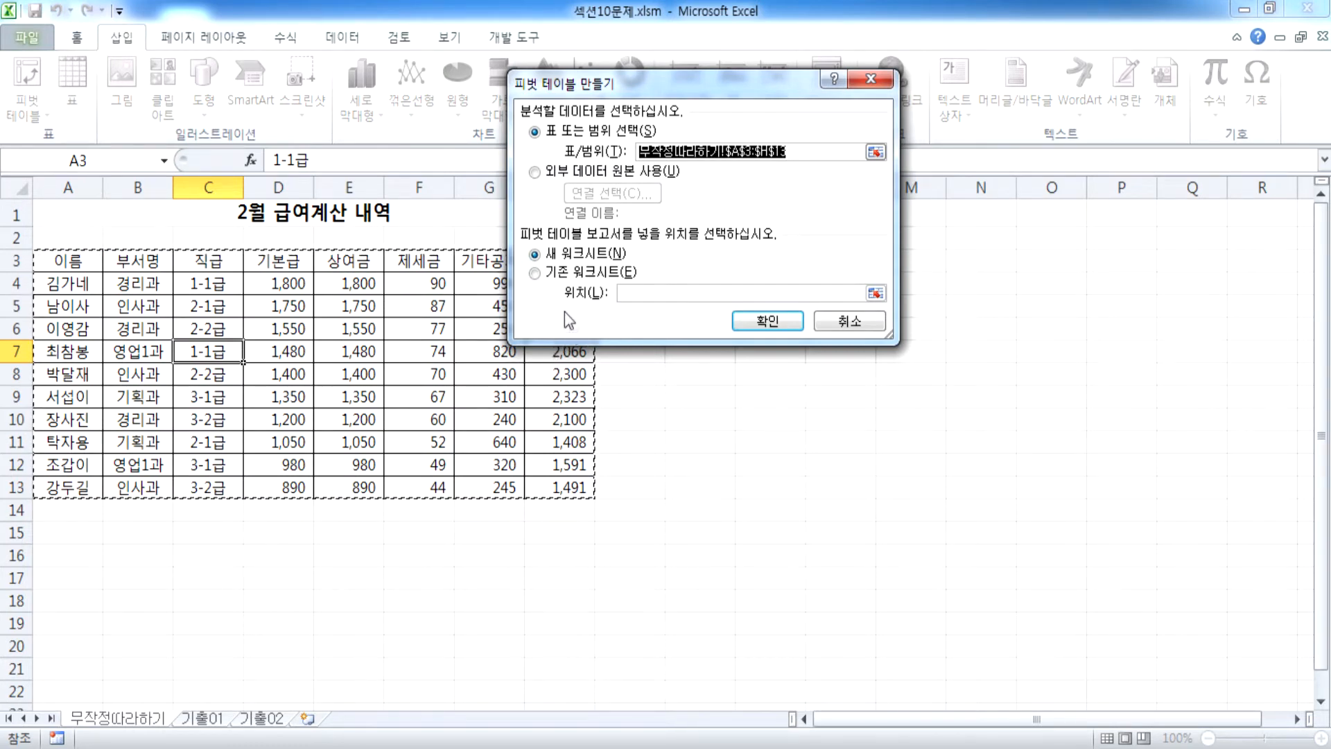
left_click(534, 273)
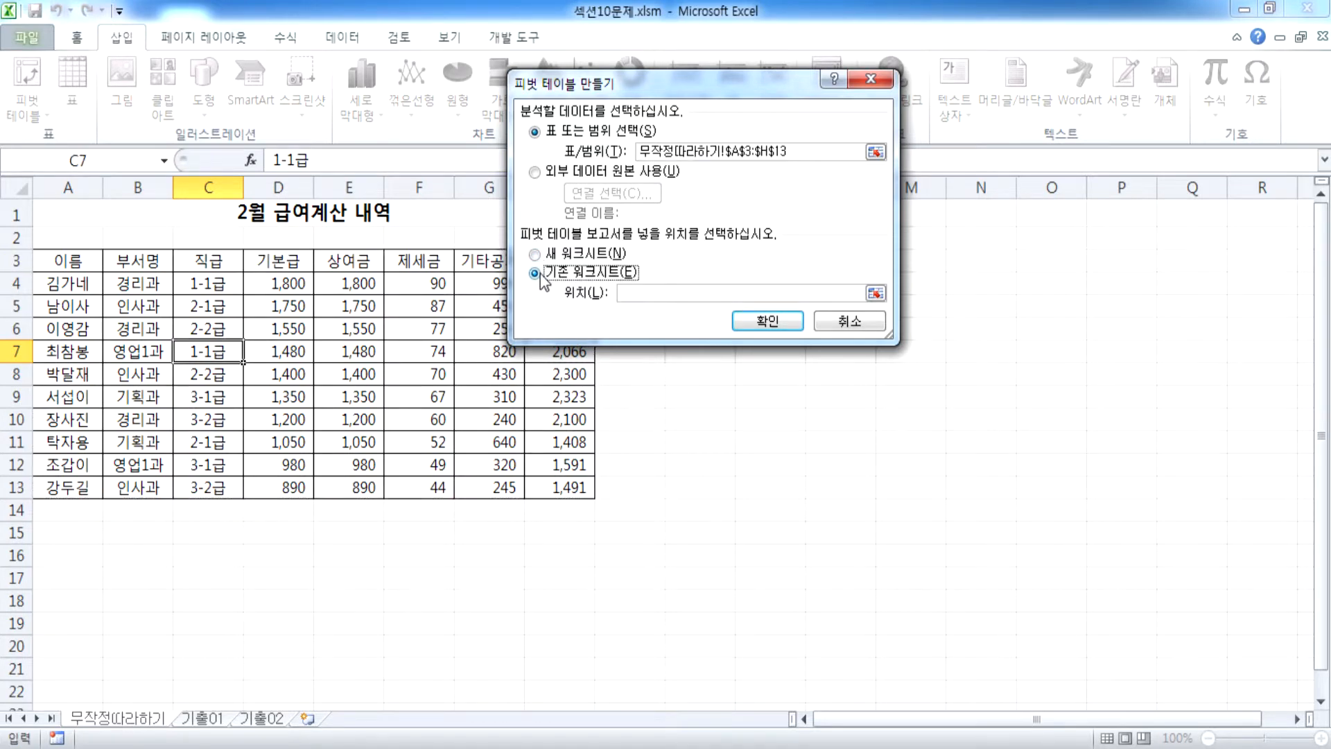
scroll(208, 533, "down", 1)
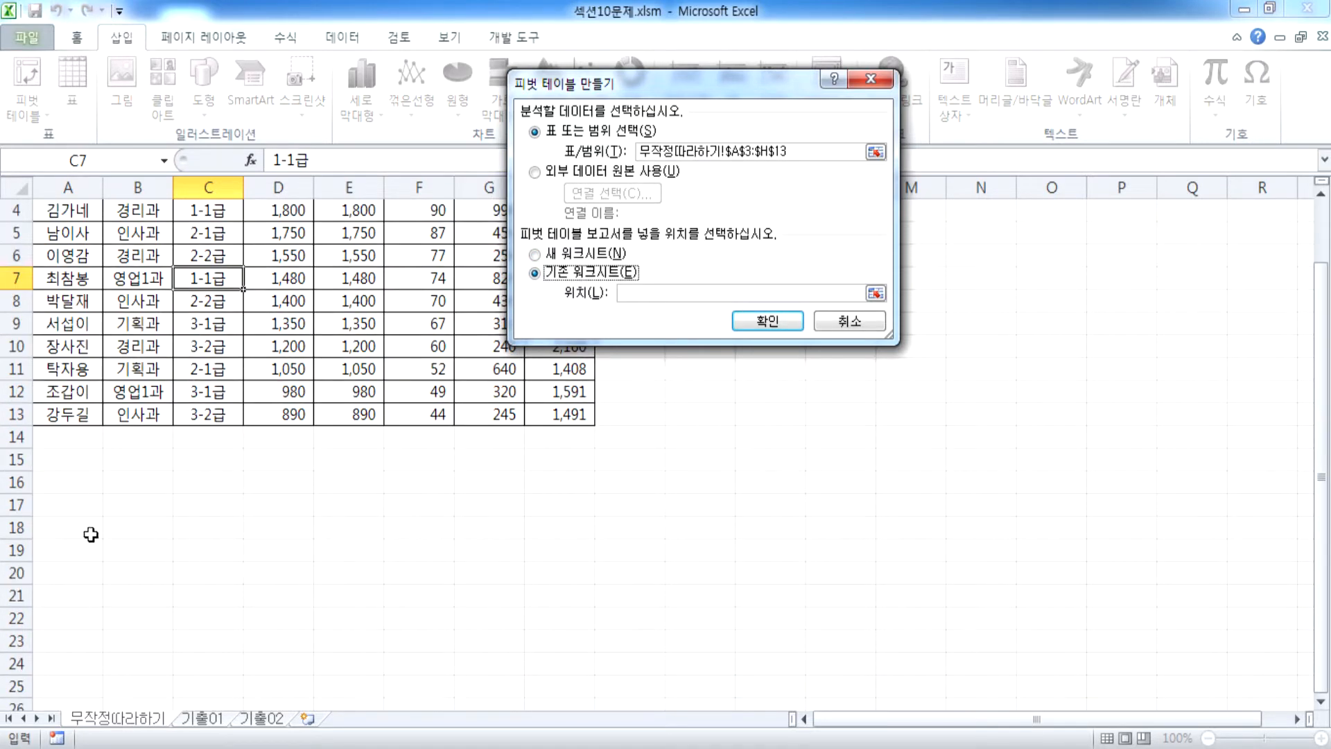
left_click(74, 571)
scroll(74, 572, "down", 2)
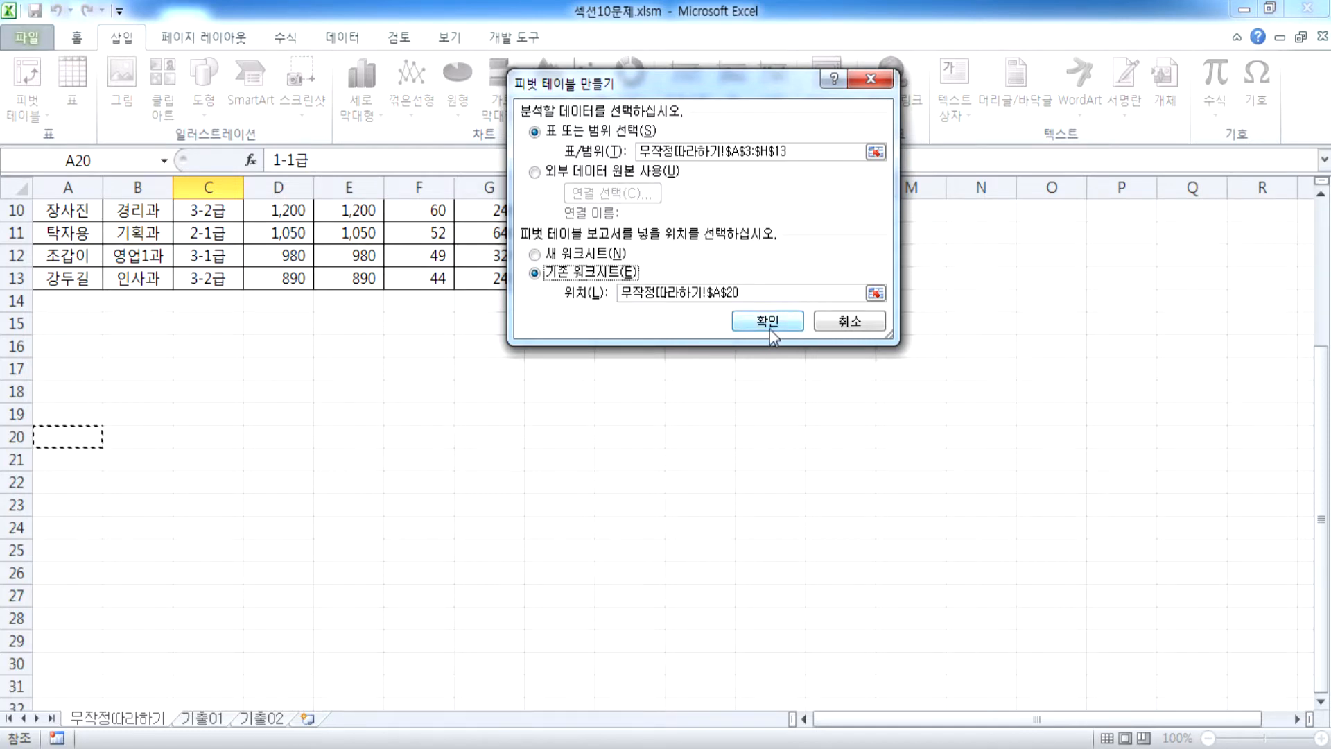
left_click(850, 321)
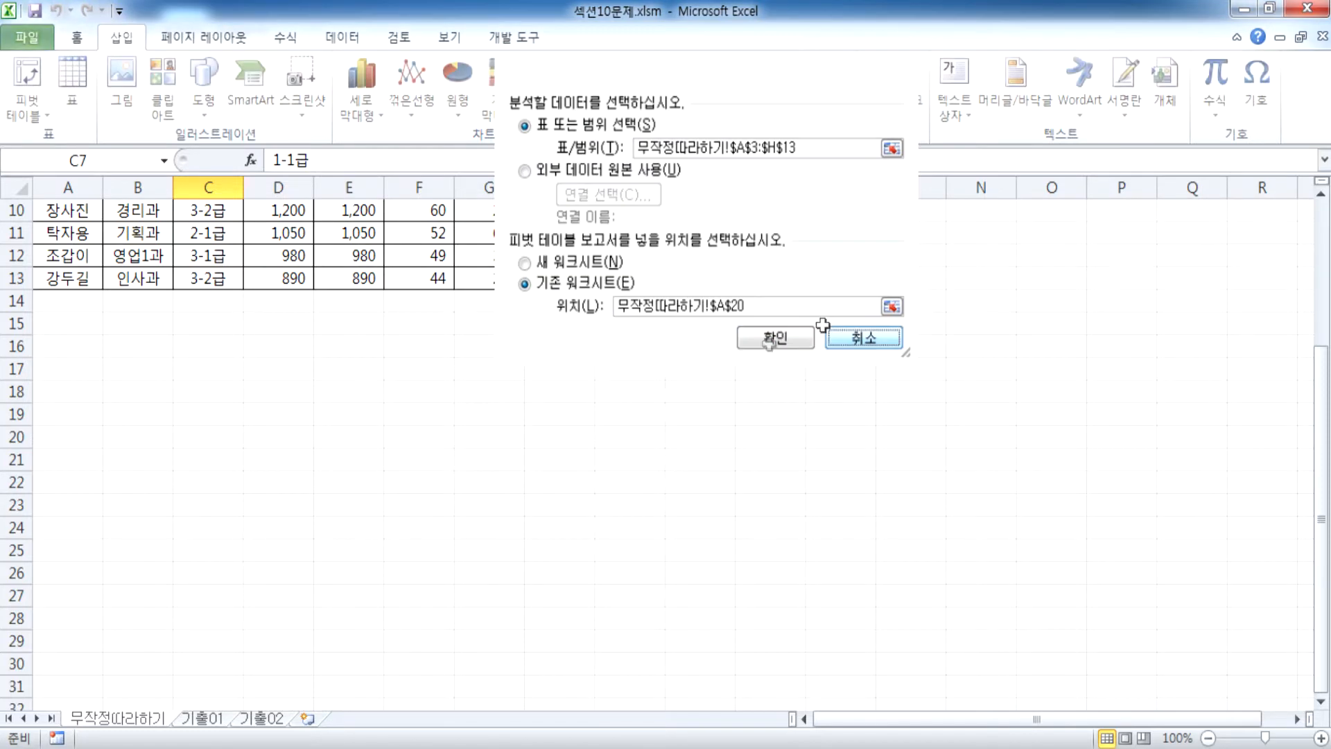
Create a pivot table from the payroll range A3:H13, placed on the existing worksheet at cell A20
left_click_drag(83, 267, 543, 487)
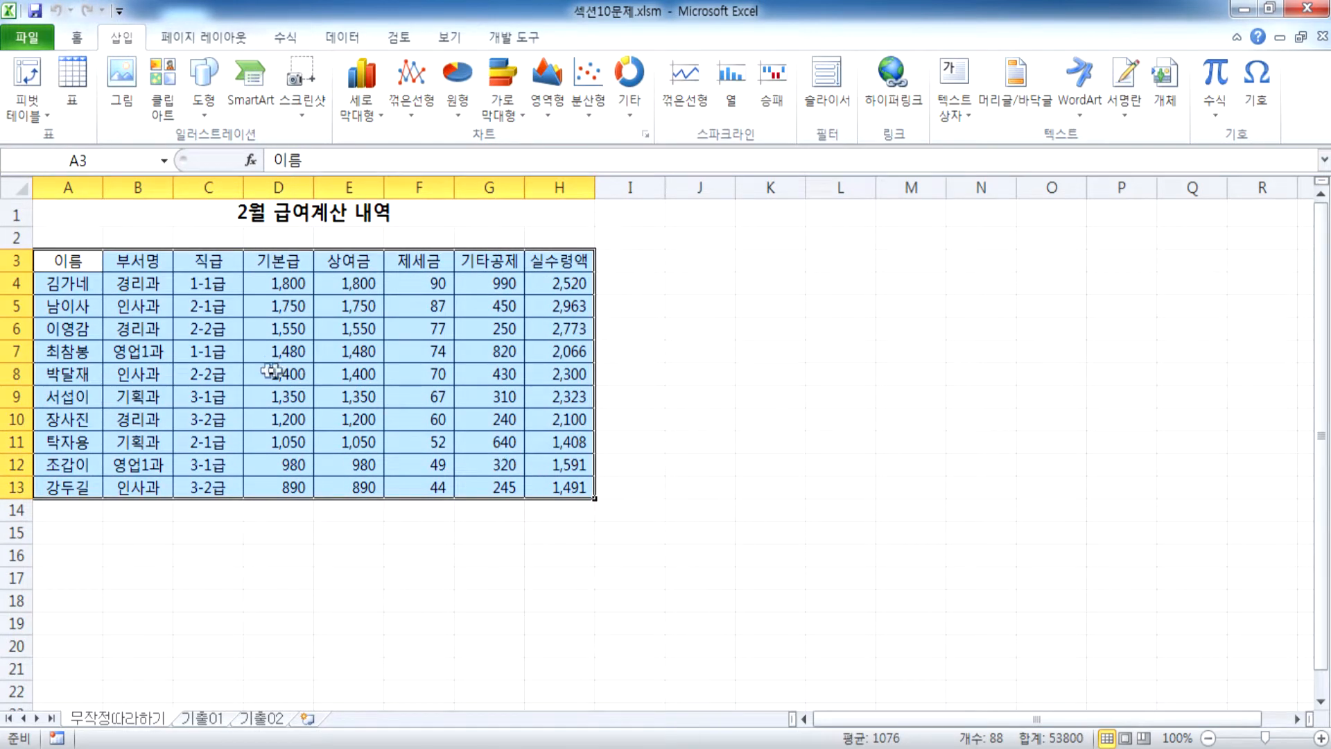
left_click(43, 121)
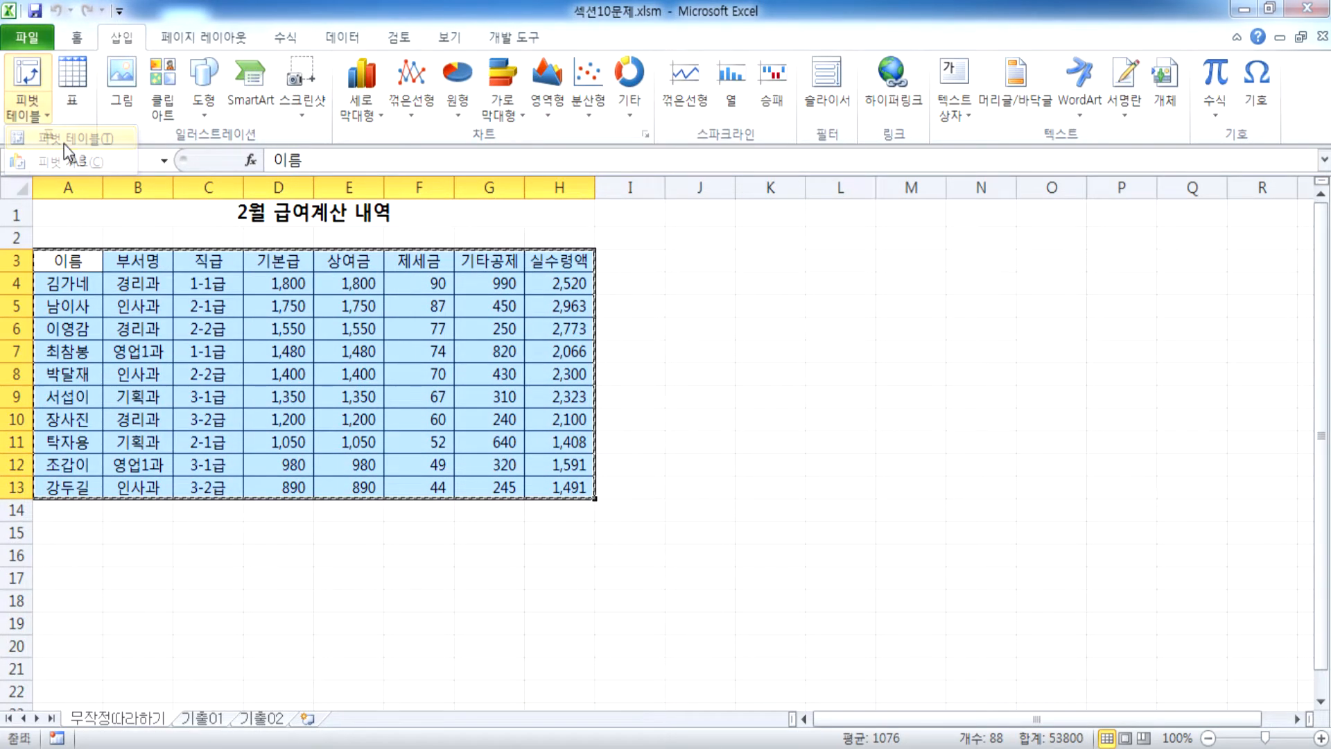
left_click(41, 136)
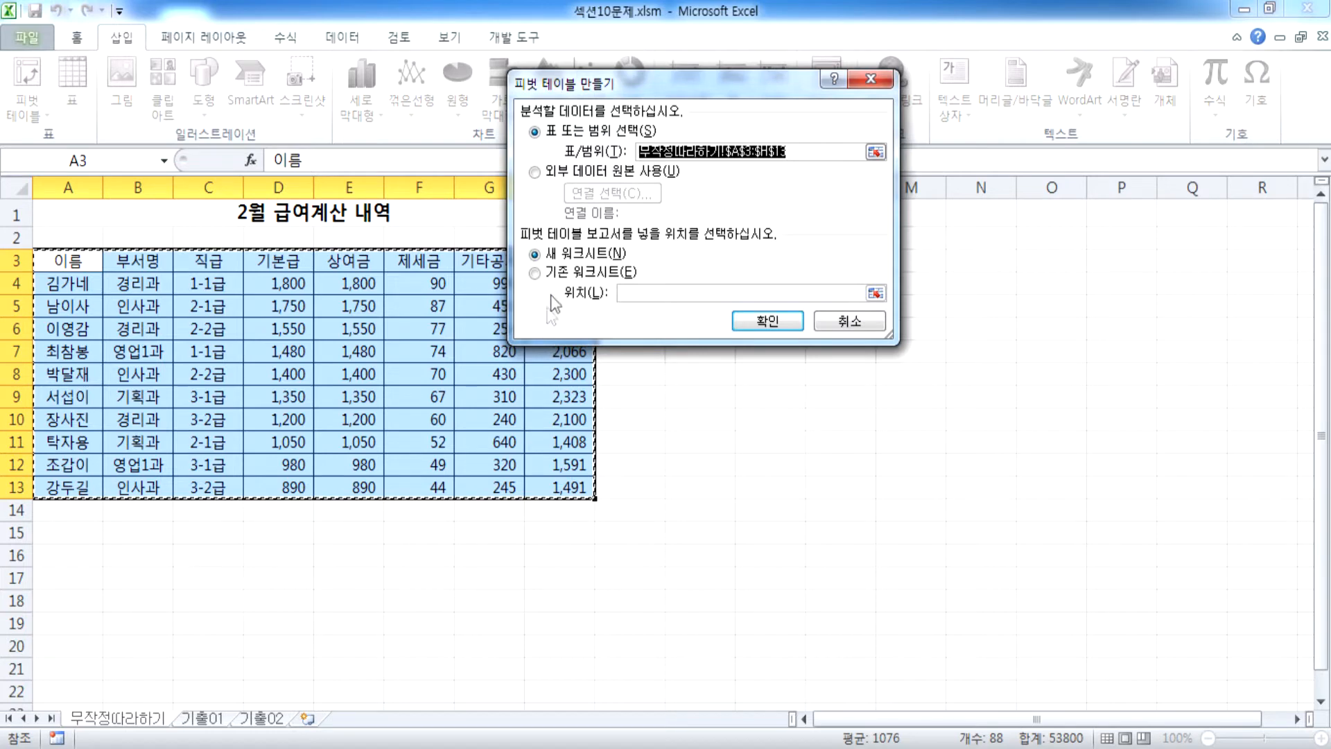
key("alt+e")
scroll(119, 516, "down", 1)
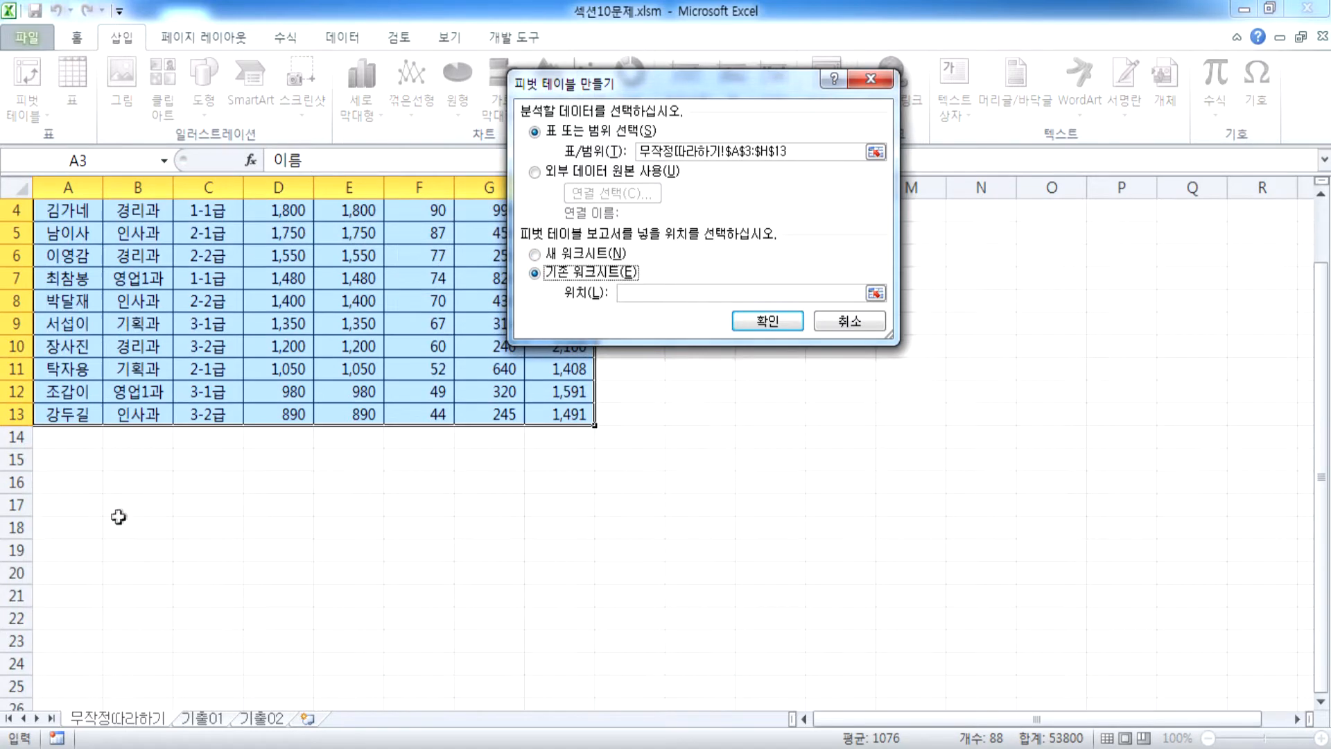
left_click(56, 573)
scroll(110, 550, "down", 2)
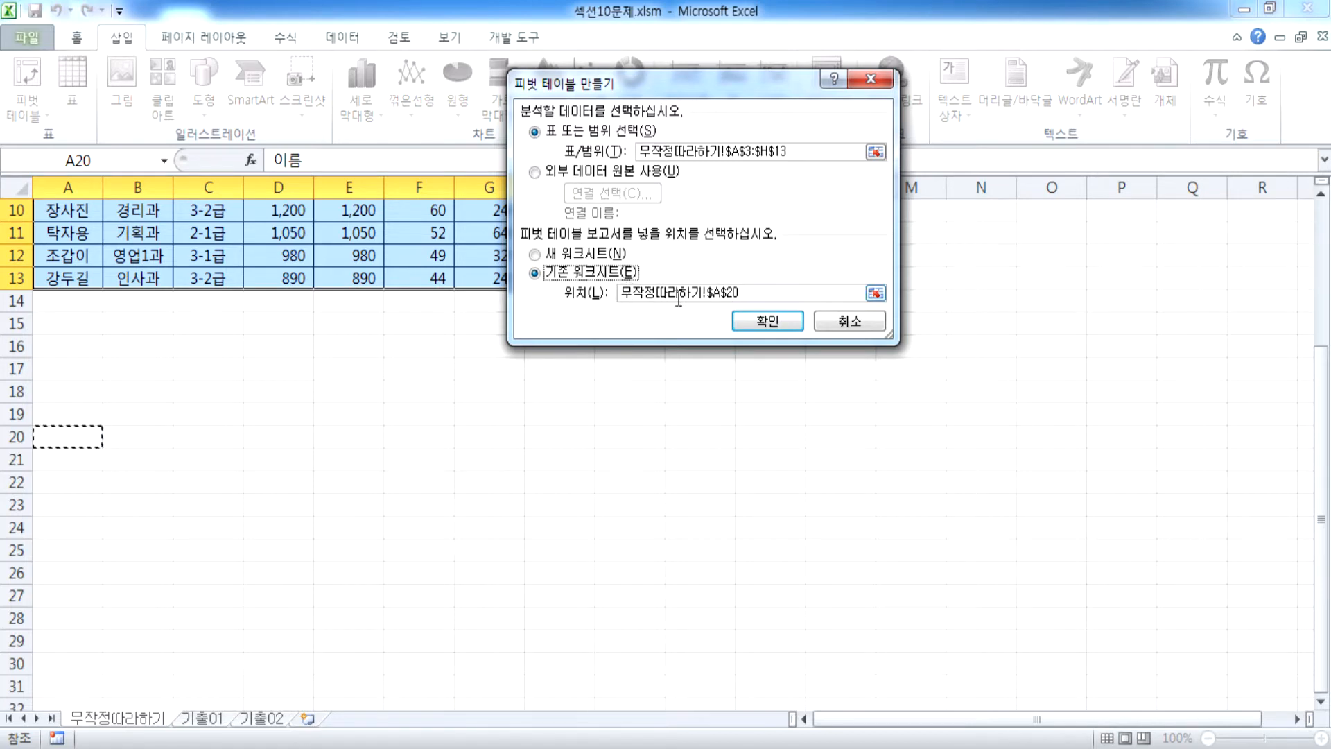
left_click_drag(758, 292, 586, 289)
left_click(777, 318)
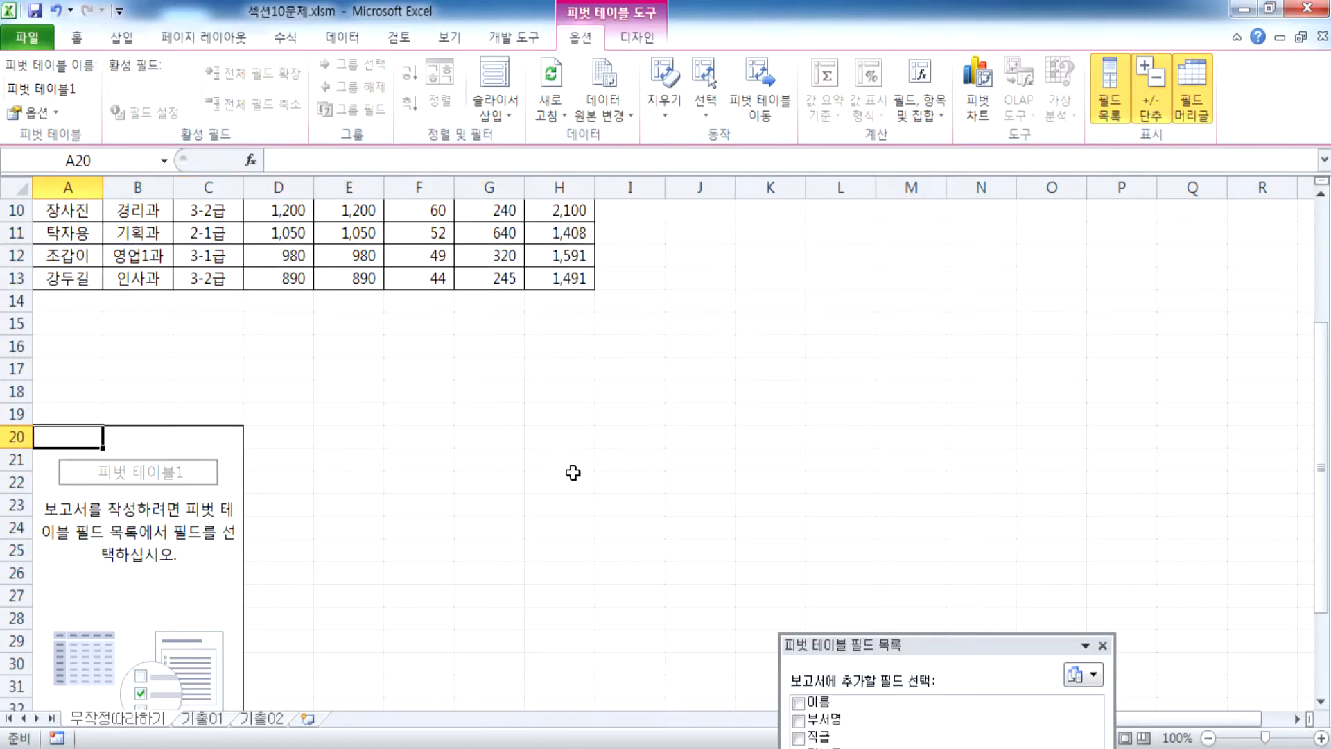
Dock the pivot table field list and select cells outside and inside the empty pivot table to compare which pivot tools are offered
left_click_drag(875, 648, 931, 270)
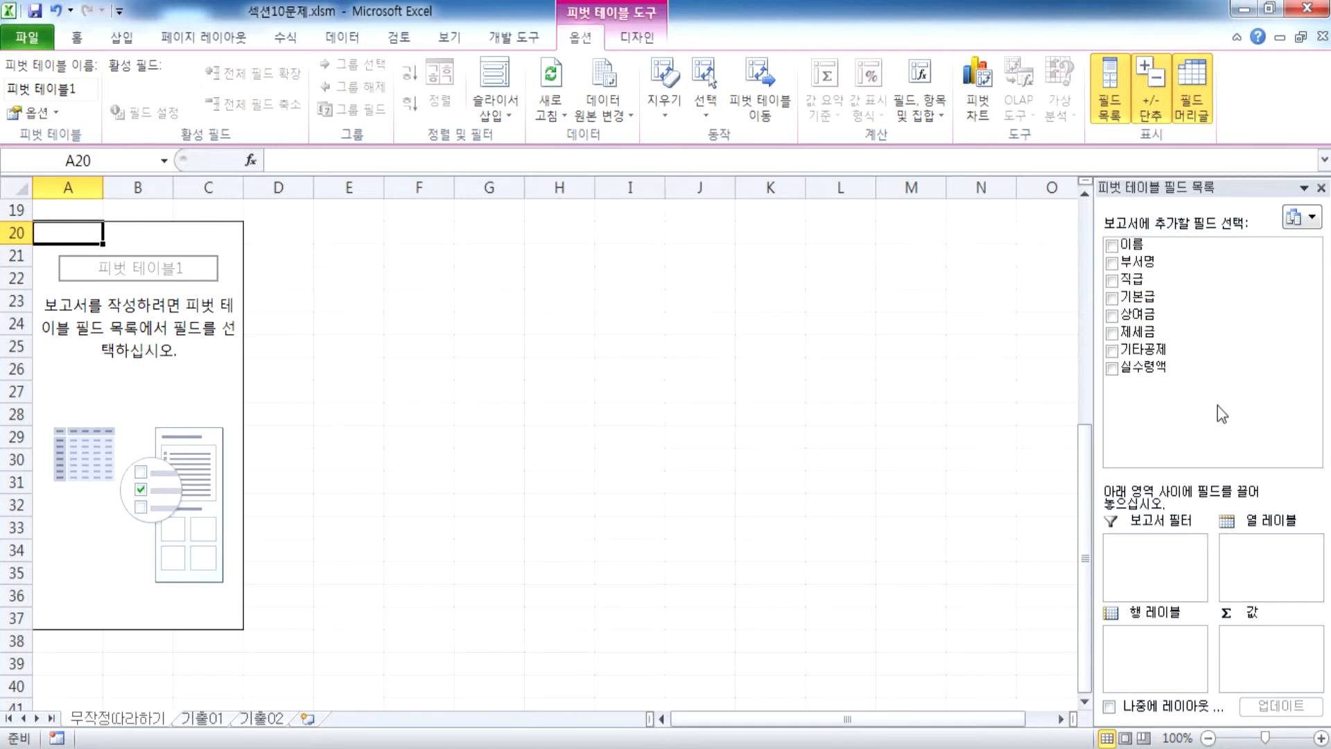
left_click(458, 294)
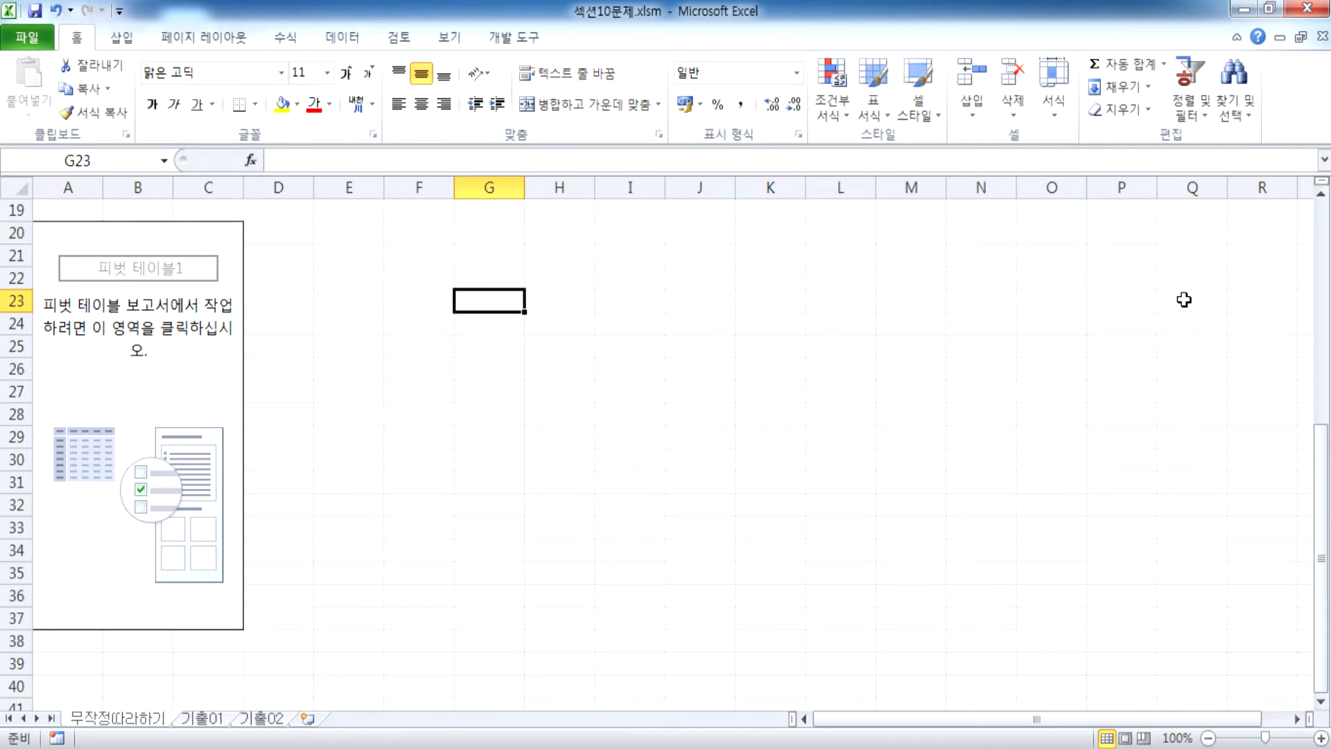
left_click(139, 390)
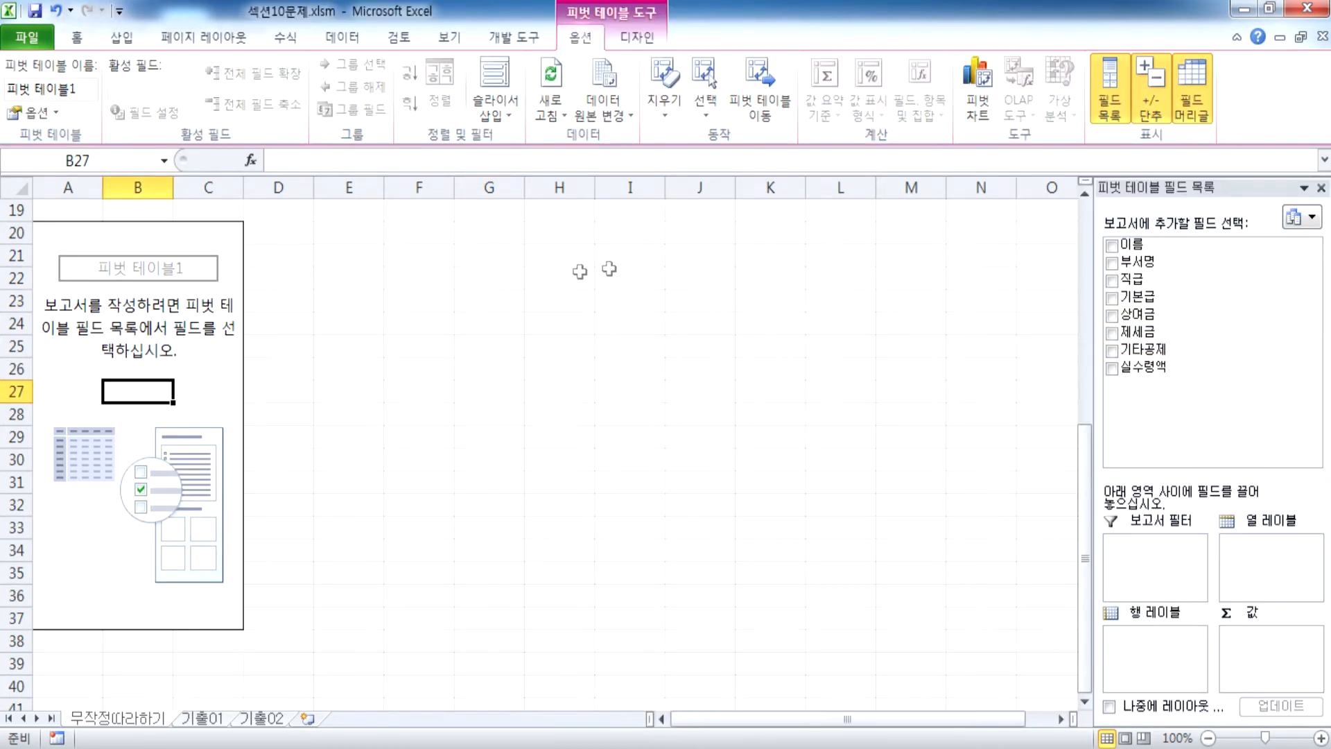
left_click(486, 300)
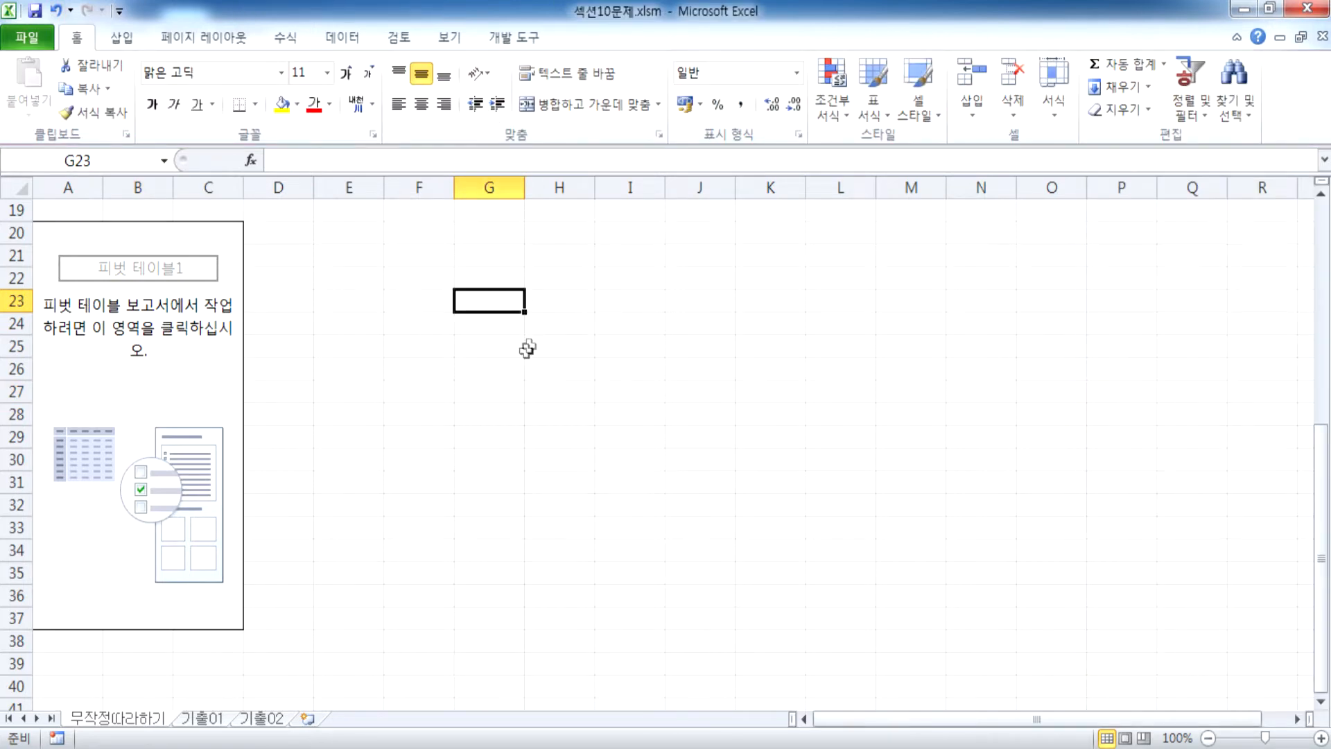
scroll(455, 303, "up", 3)
scroll(499, 314, "down", 3)
left_click(158, 387)
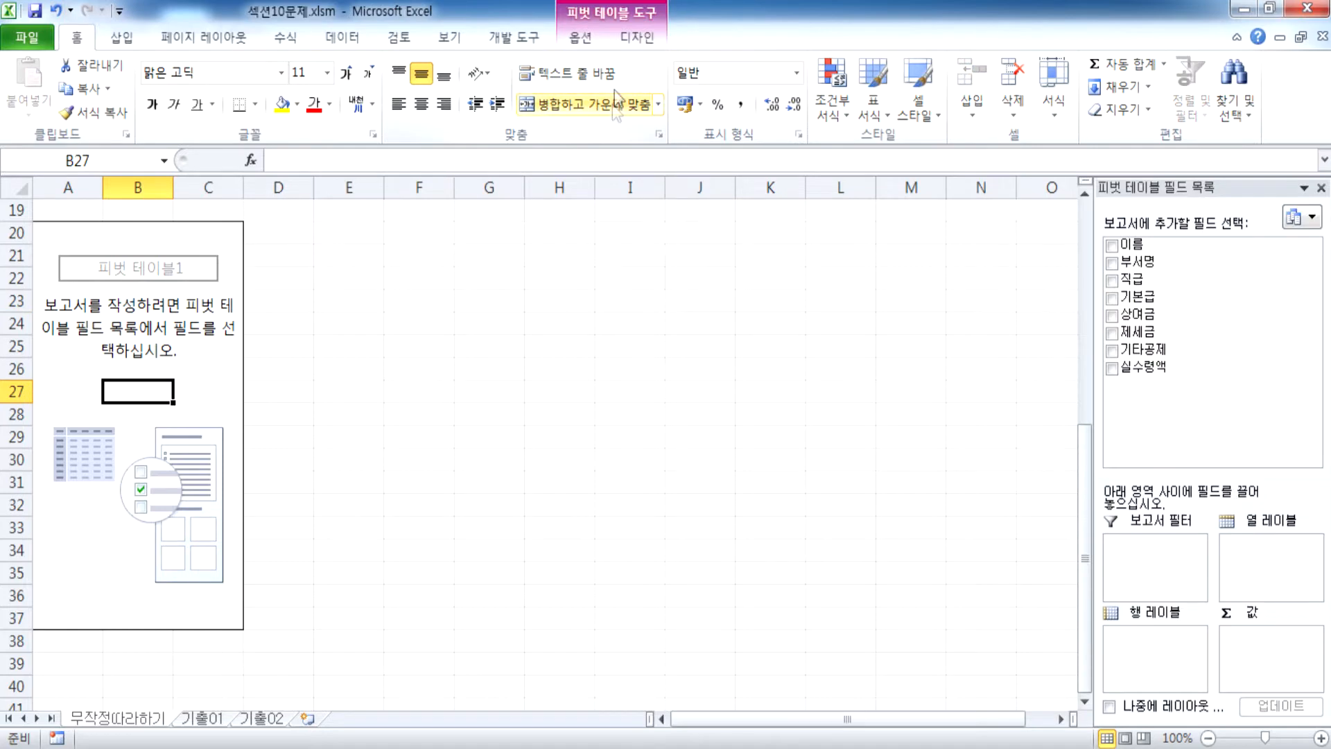
Display the pivot table option tools and float the field list beside the payroll table
left_click(586, 40)
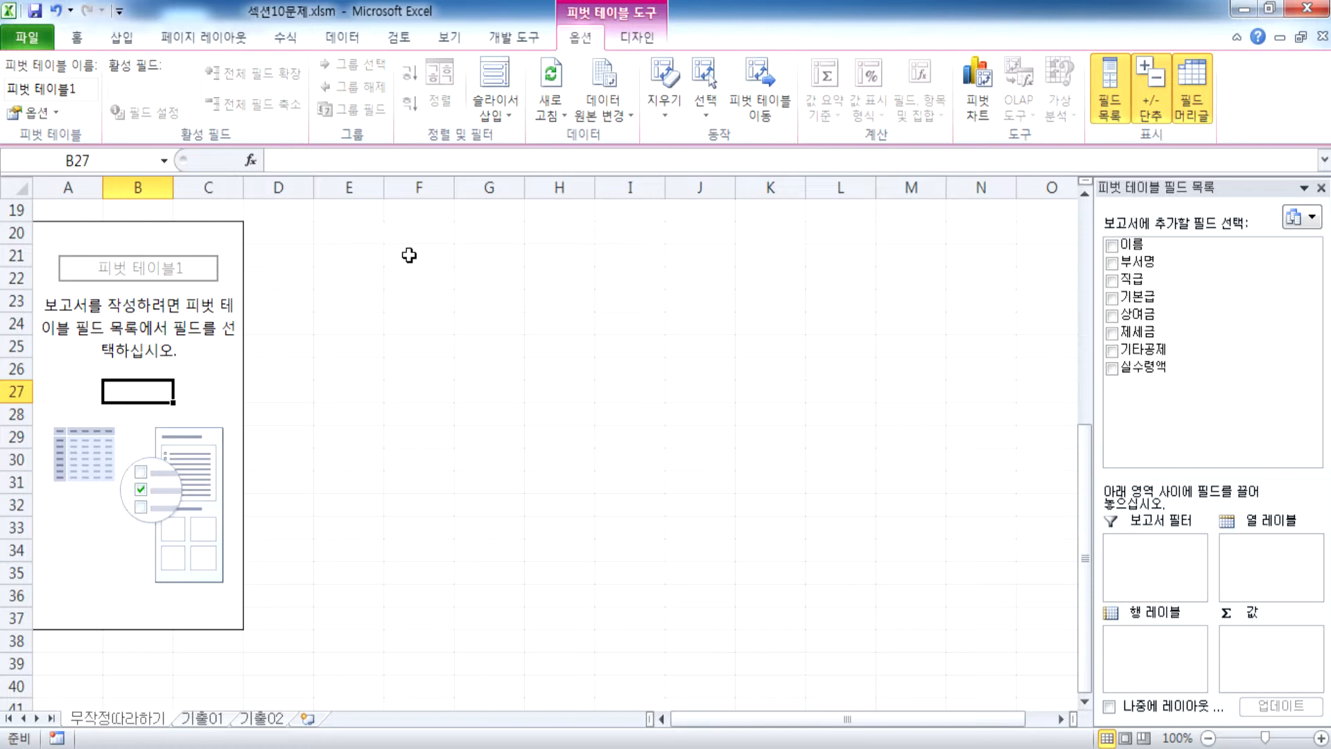
left_click_drag(1147, 190, 734, 112)
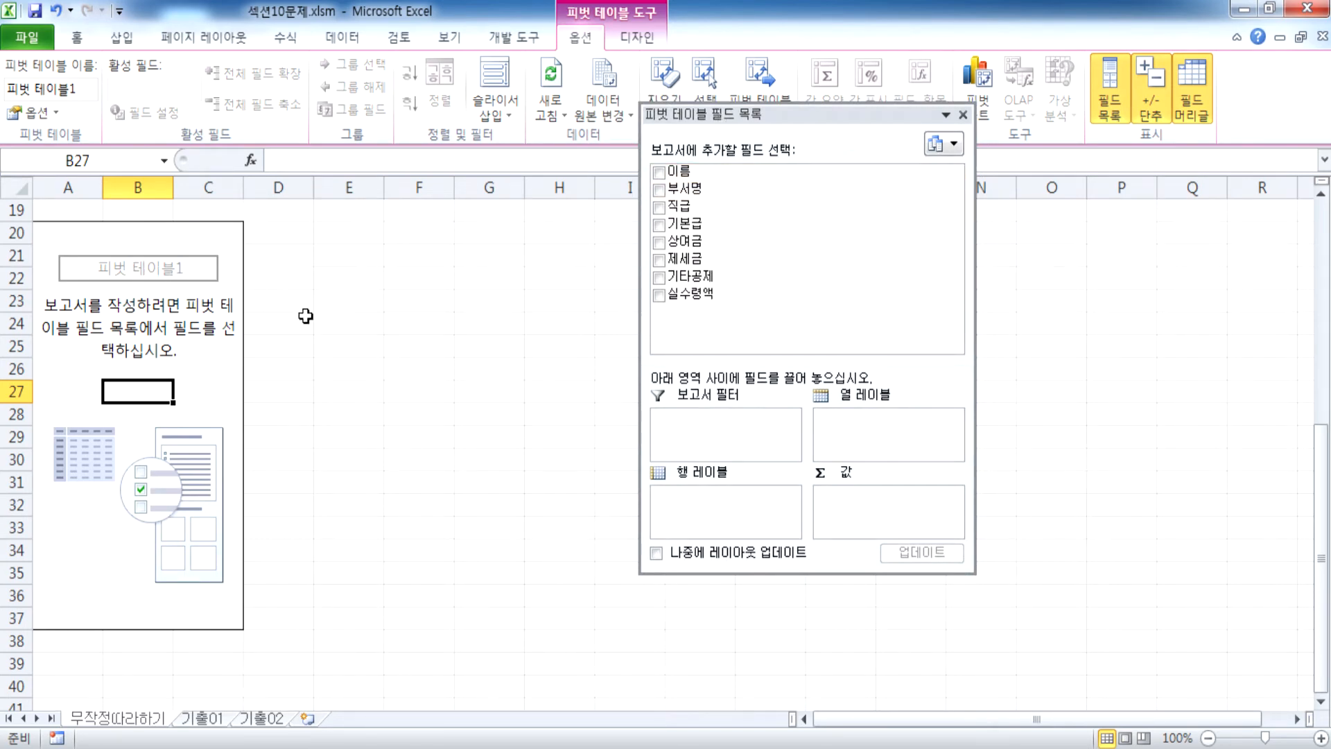
scroll(307, 316, "up", 6)
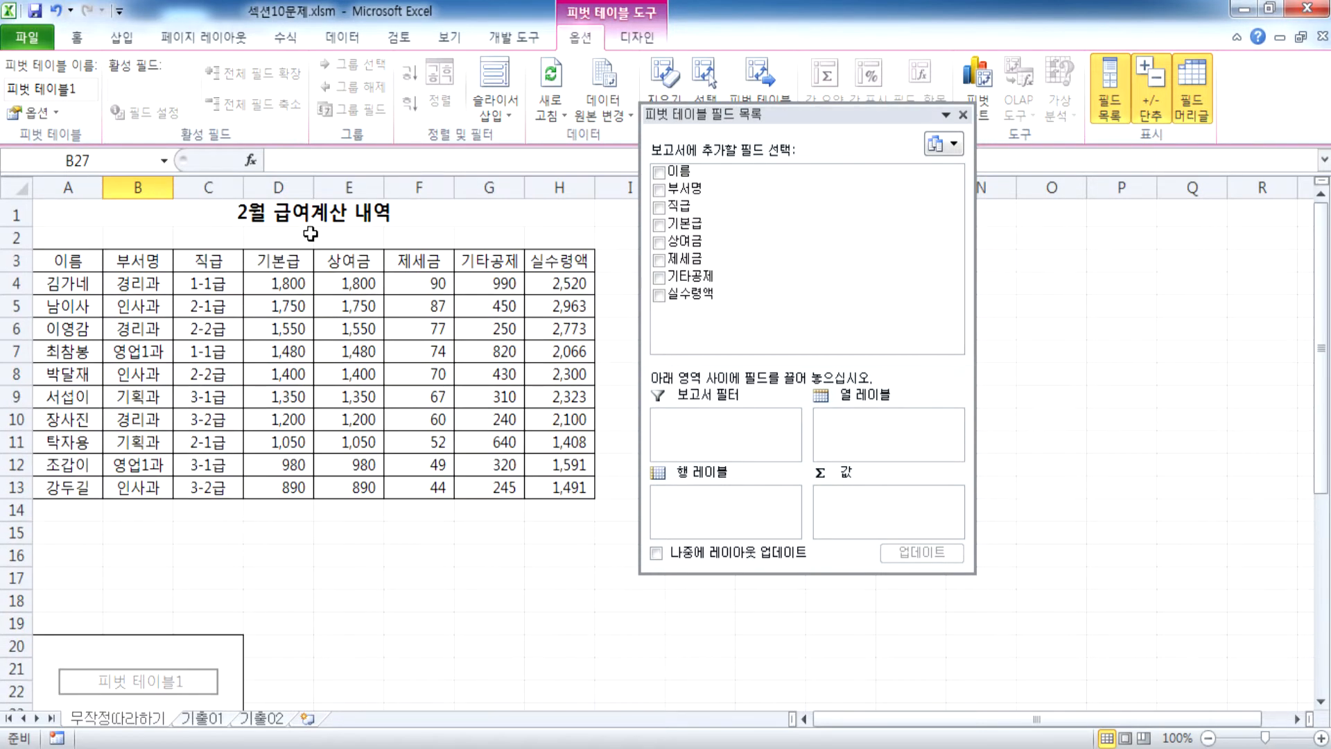
Try the 이름 field as a report filter and remove it from the pivot table again
scroll(336, 318, "down", 7)
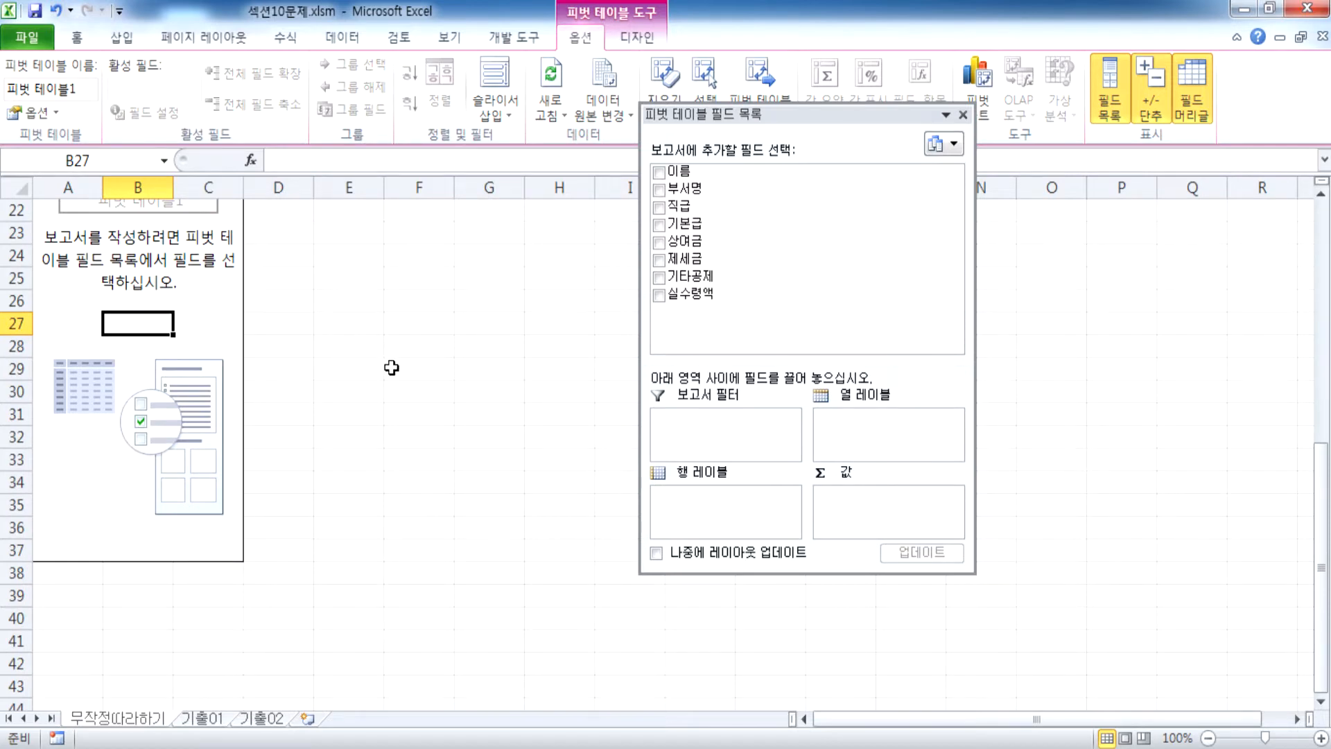
left_click(659, 175)
left_click(659, 173)
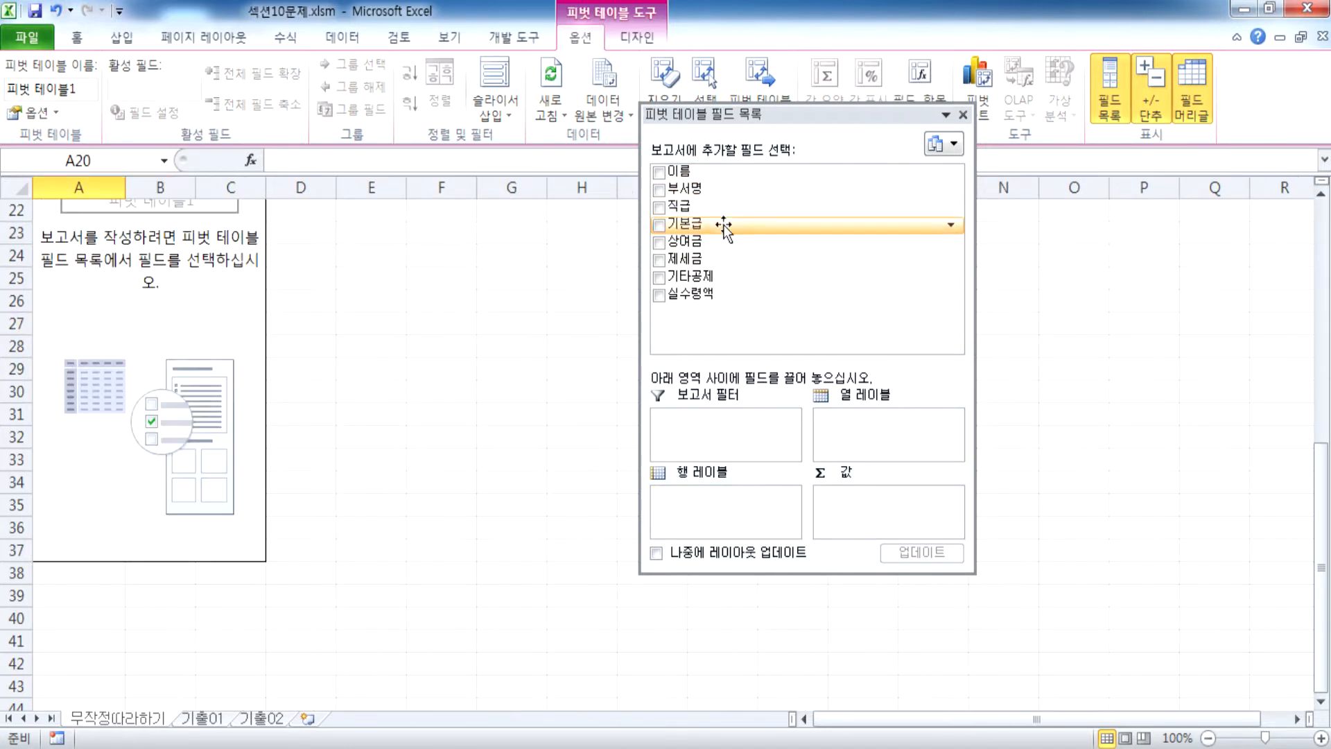
left_click_drag(691, 173, 707, 437)
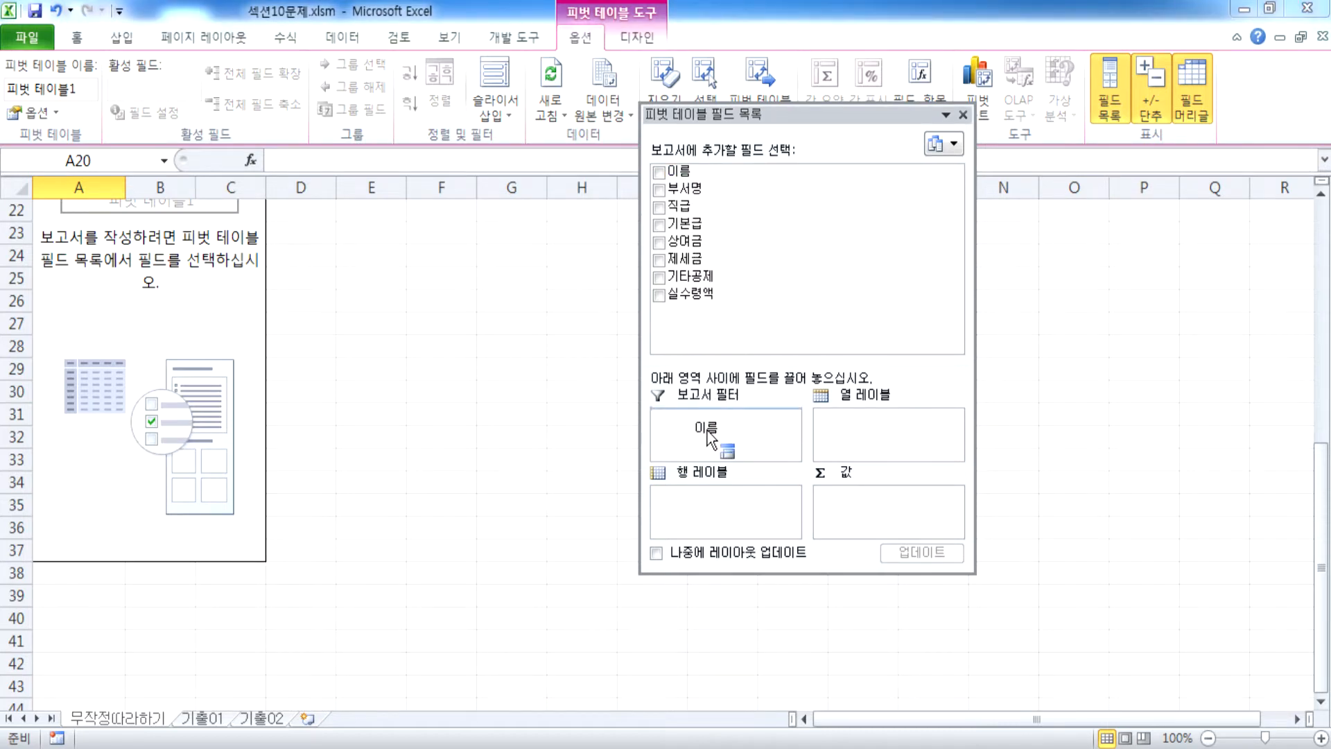
left_click_drag(707, 437, 707, 438)
scroll(320, 440, "up", 4)
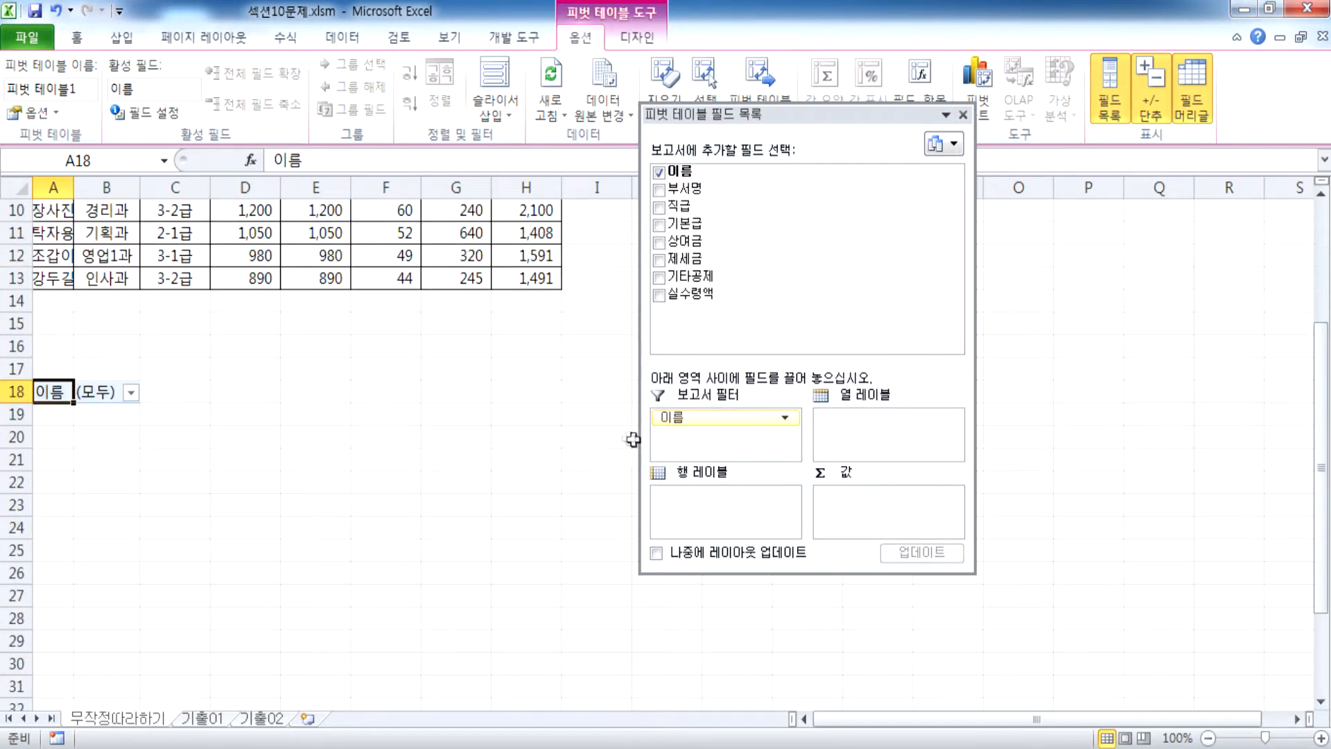
left_click_drag(693, 417, 424, 436)
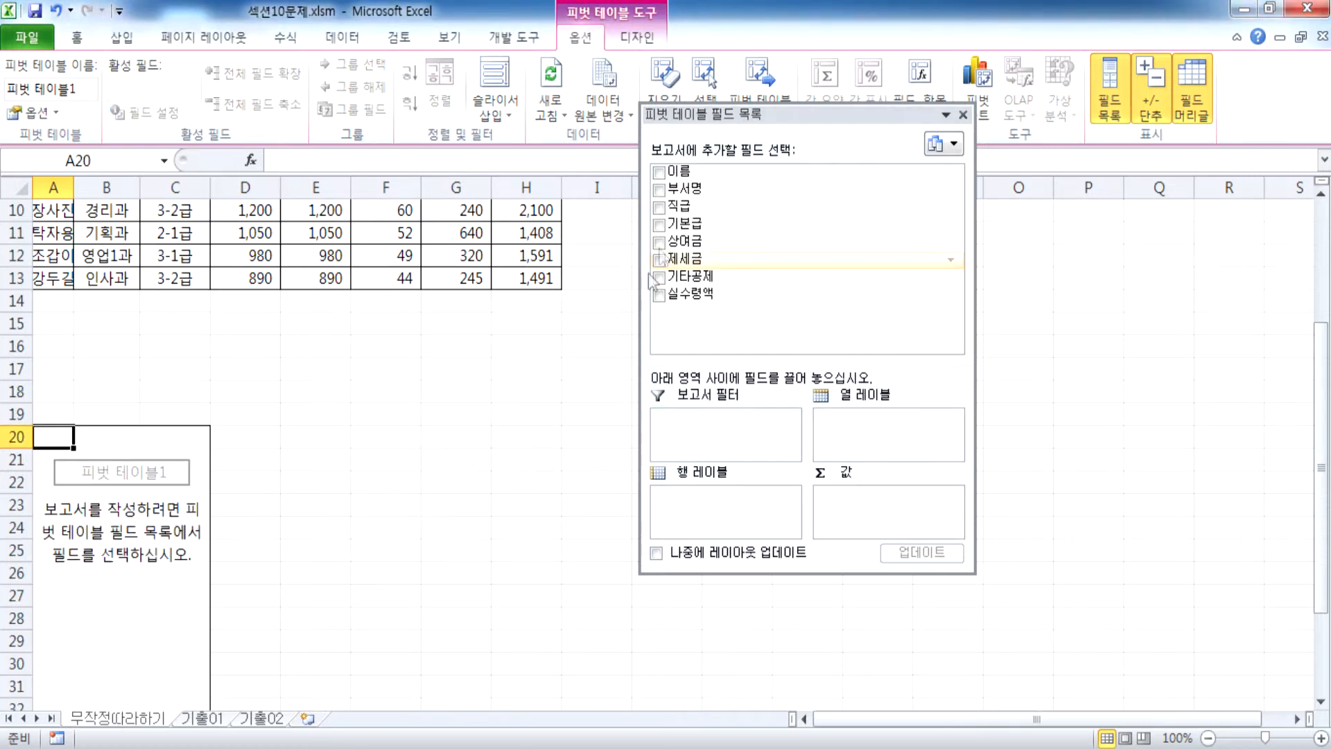
Place the 이름 field in the report filter and the 부서명 field in the row labels
left_click(659, 172)
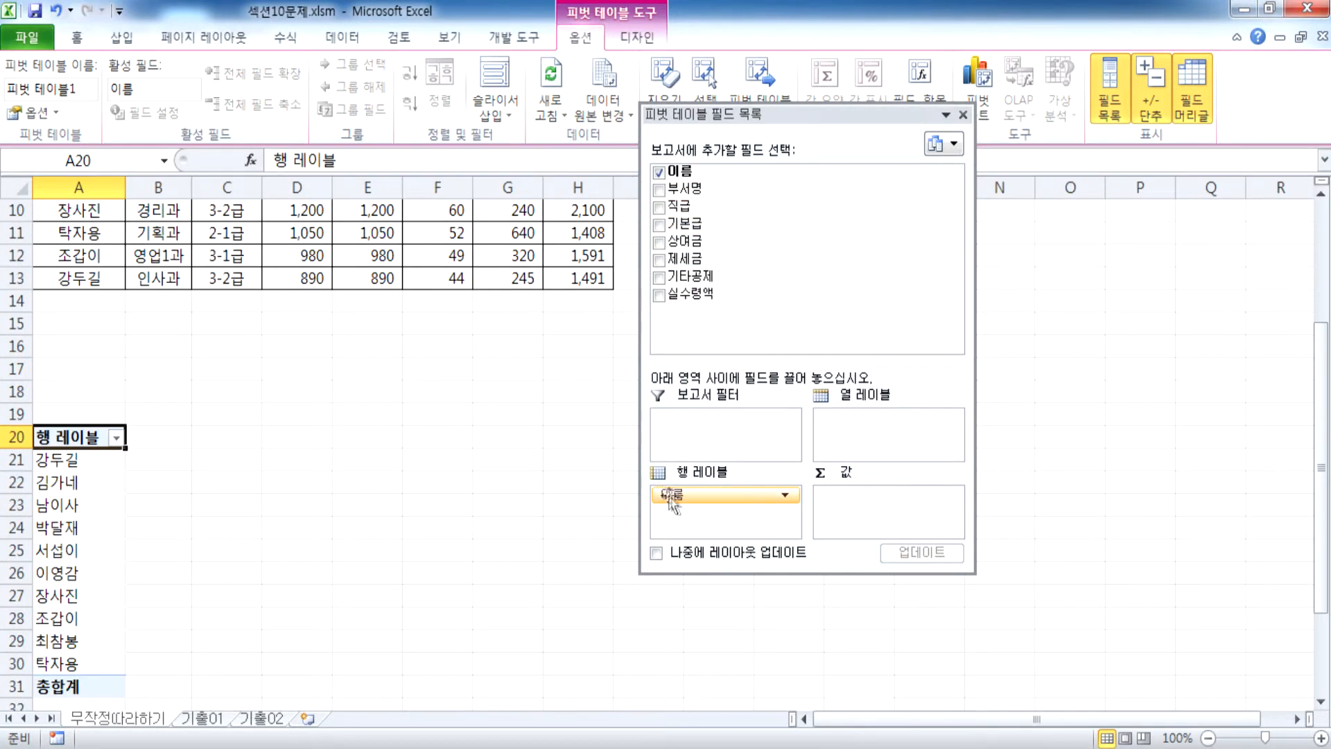
left_click_drag(701, 499, 682, 426)
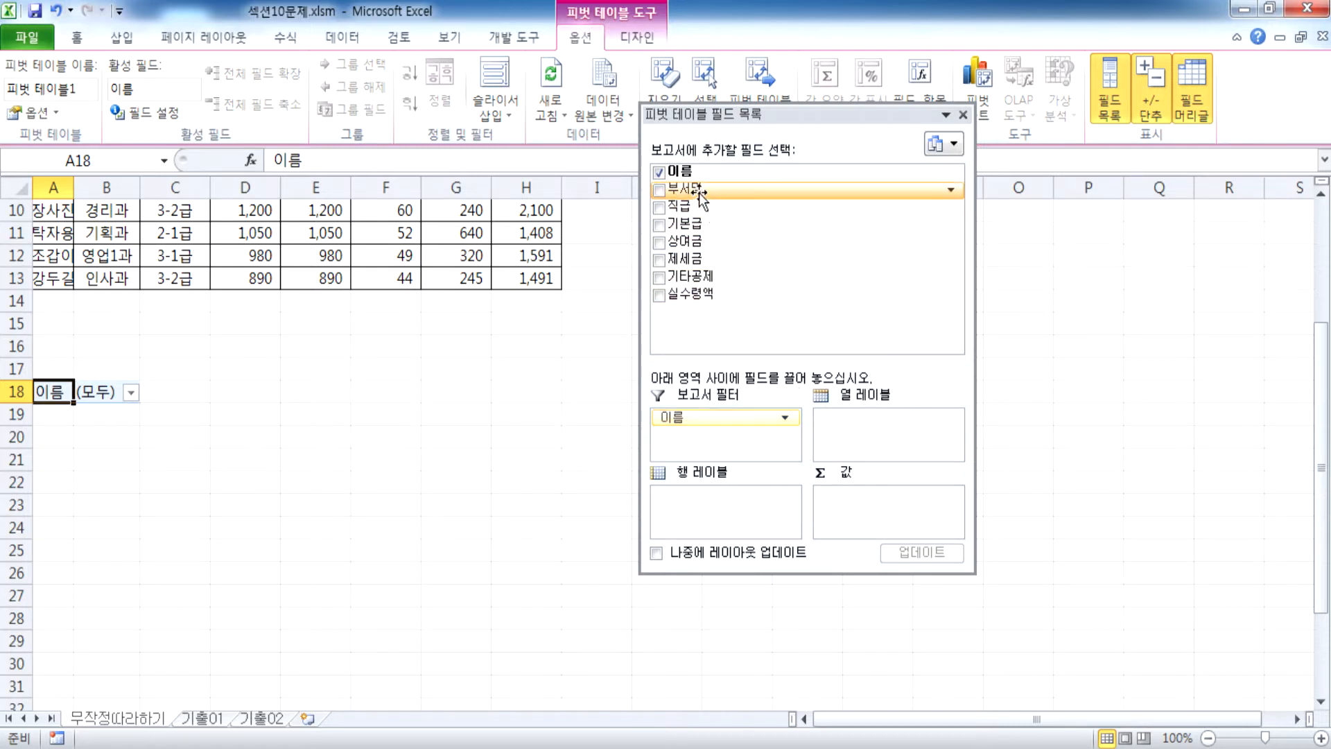
left_click_drag(698, 193, 659, 187)
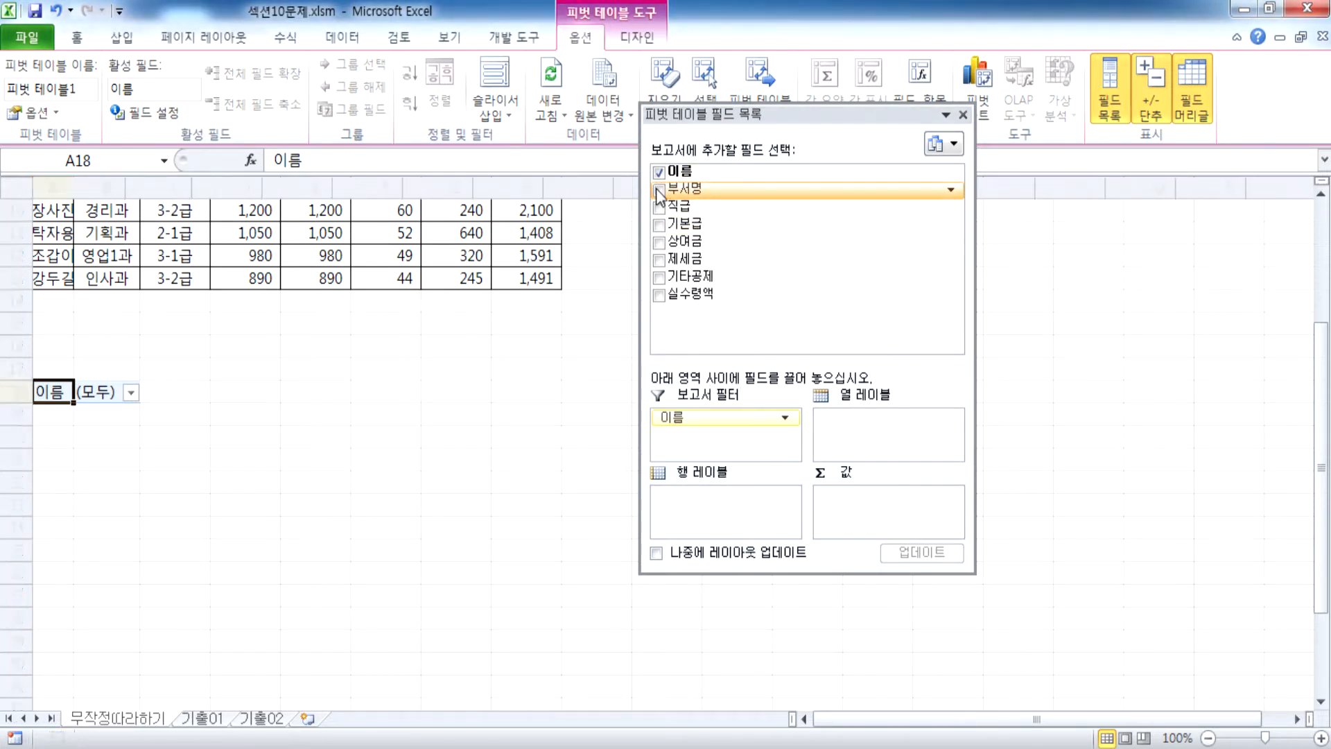
left_click(659, 191)
left_click(659, 190)
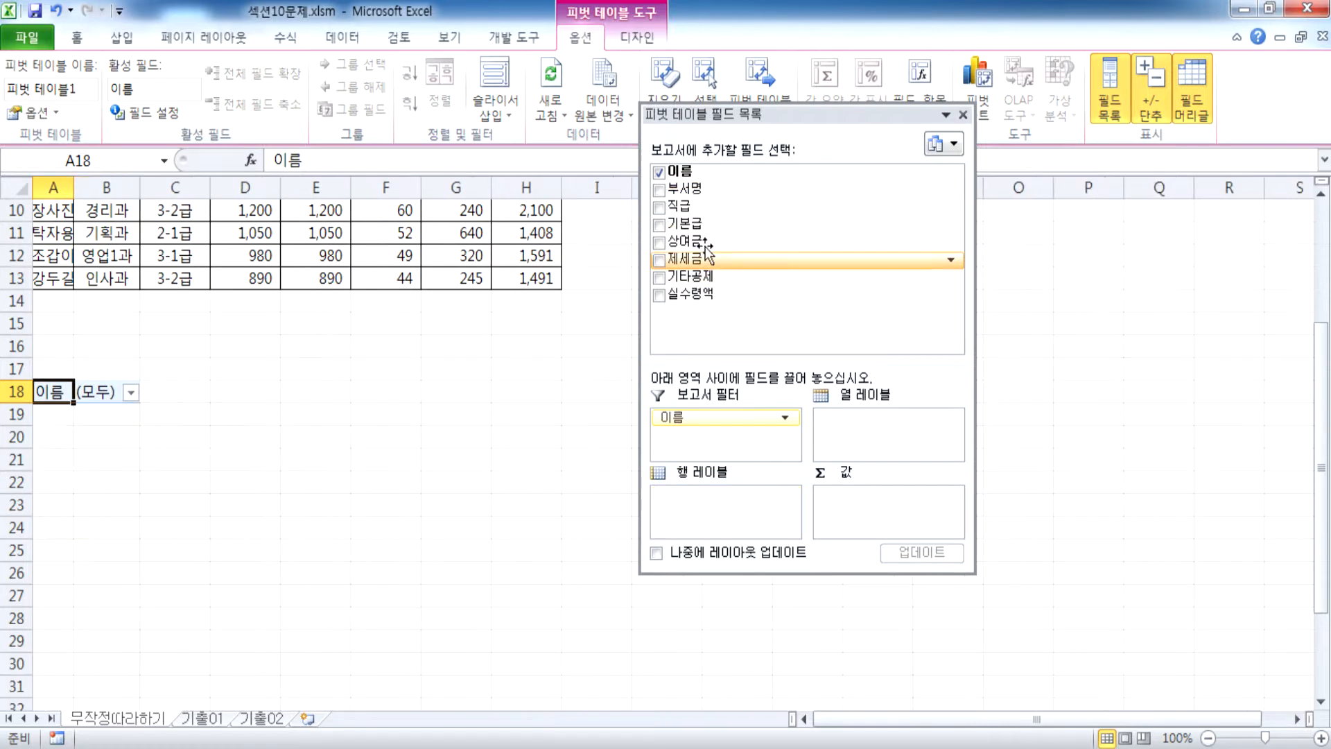
left_click_drag(686, 188, 782, 530)
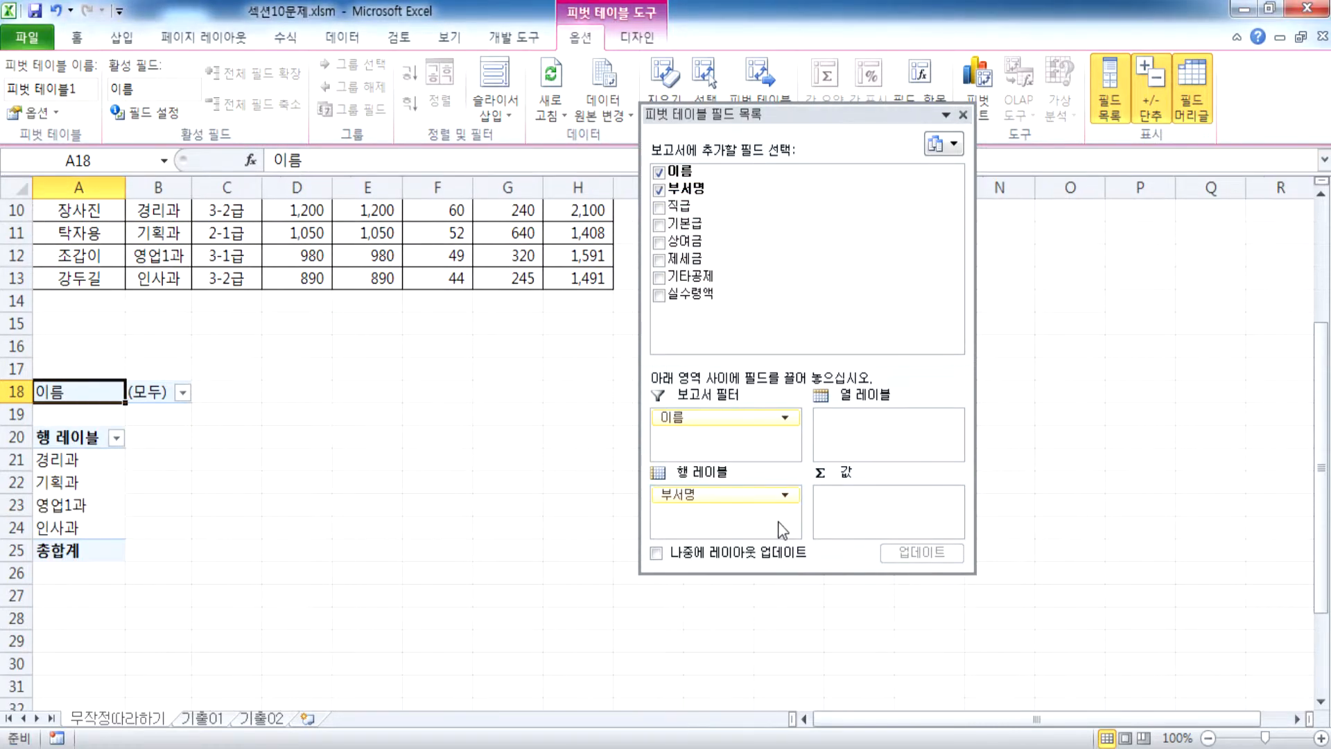
Enlarge the field list's layout areas, shift the list clear of the data, and place the 직급 field in the column labels
left_click_drag(783, 361, 783, 324)
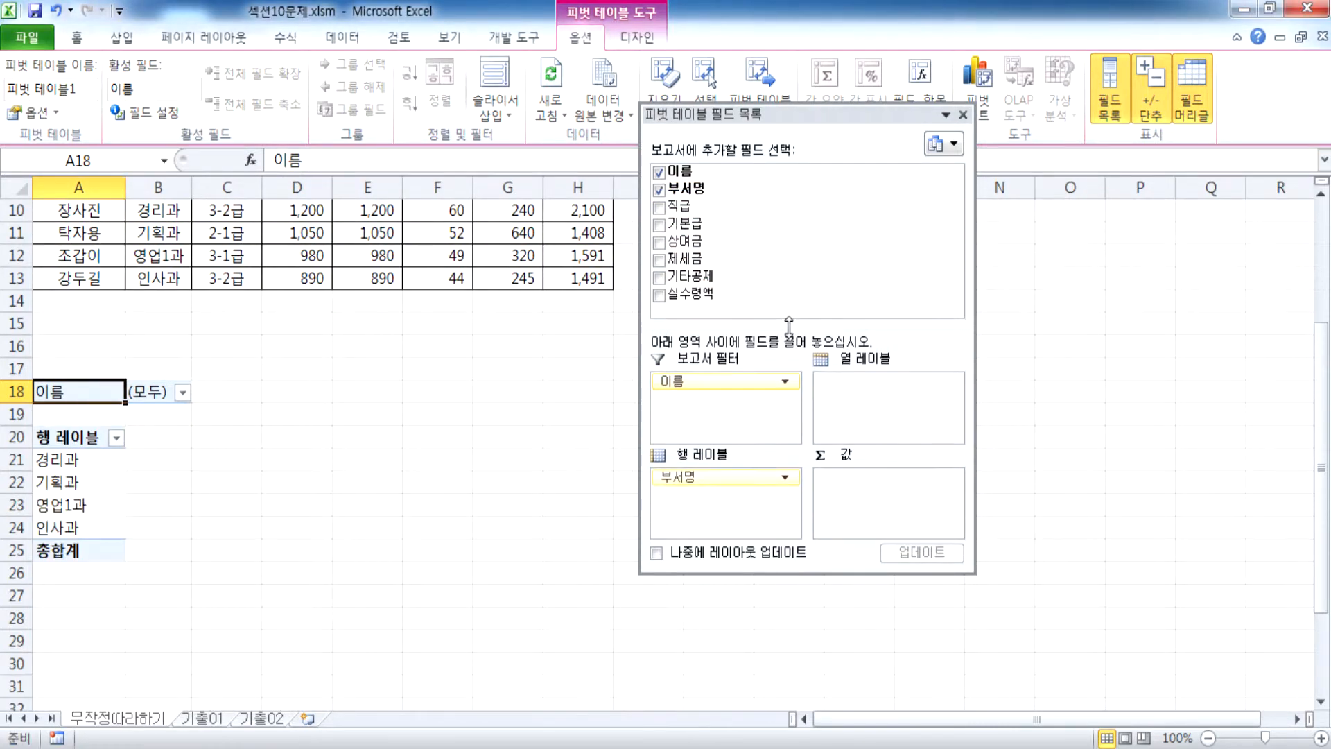
left_click_drag(728, 115, 797, 29)
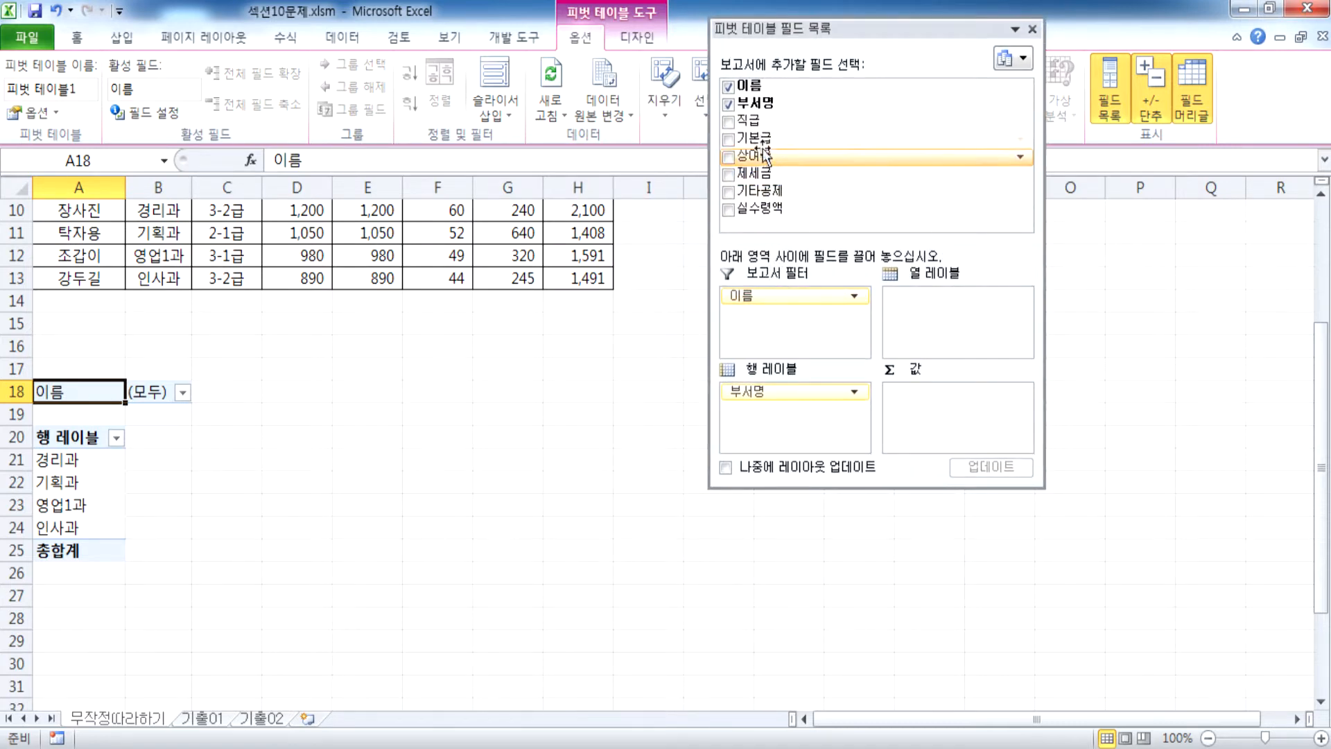
left_click_drag(752, 128, 959, 328)
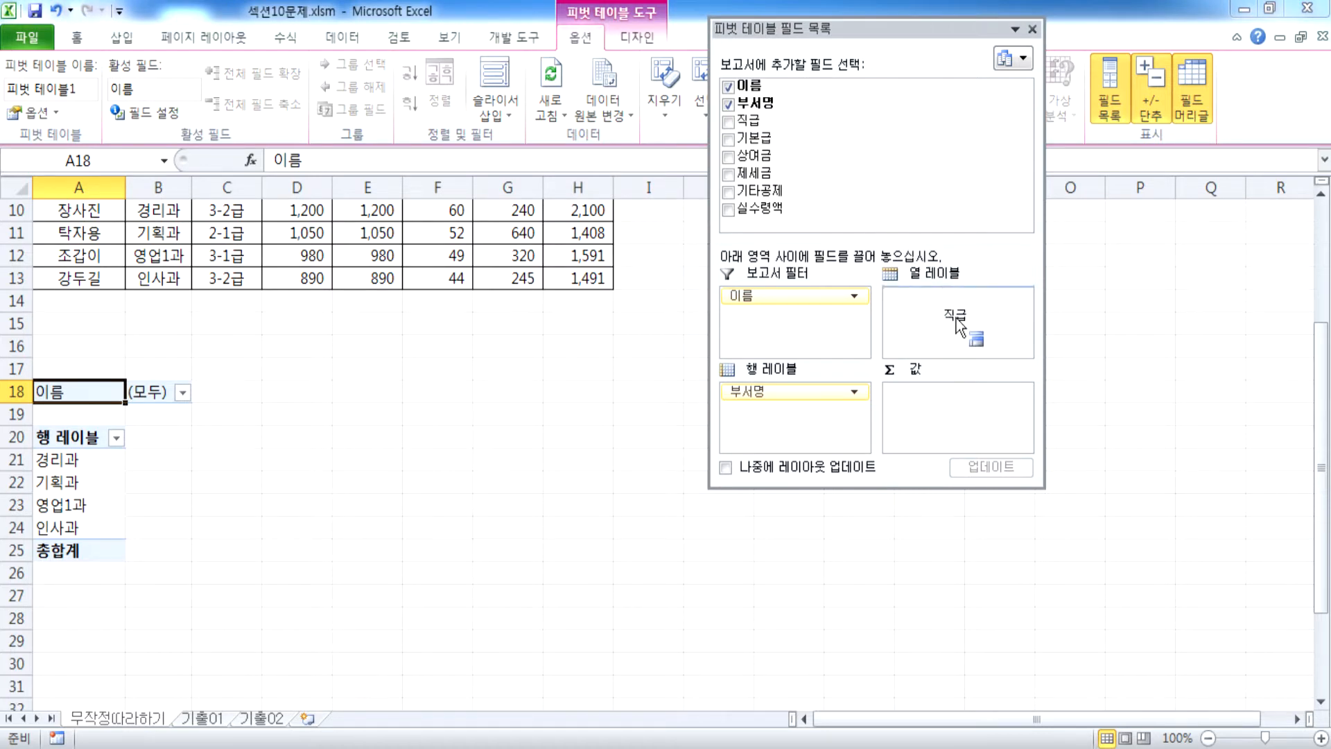
left_click_drag(959, 327, 960, 326)
Add the 상여금 and 실수령액 fields to the pivot table's values, keeping the 상여금 sum first
scroll(485, 398, "up", 3)
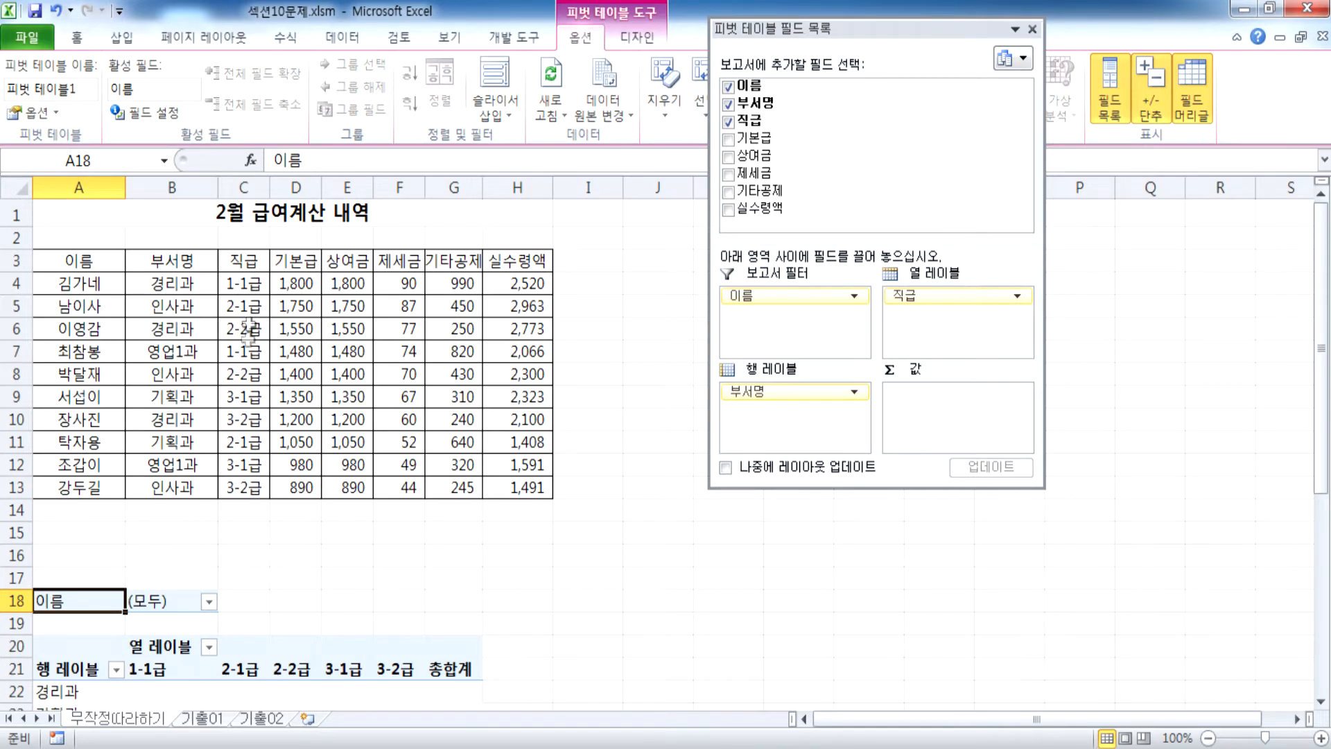
scroll(235, 420, "down", 3)
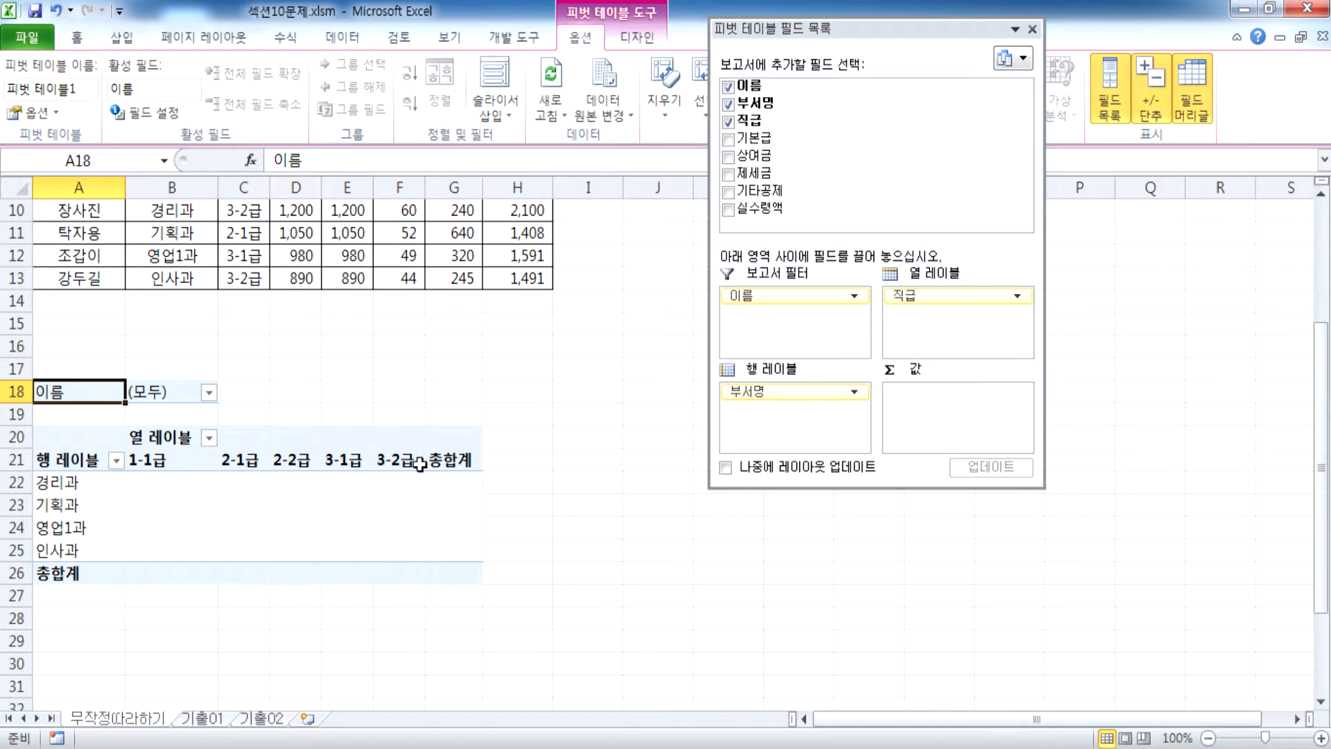
scroll(351, 501, "up", 3)
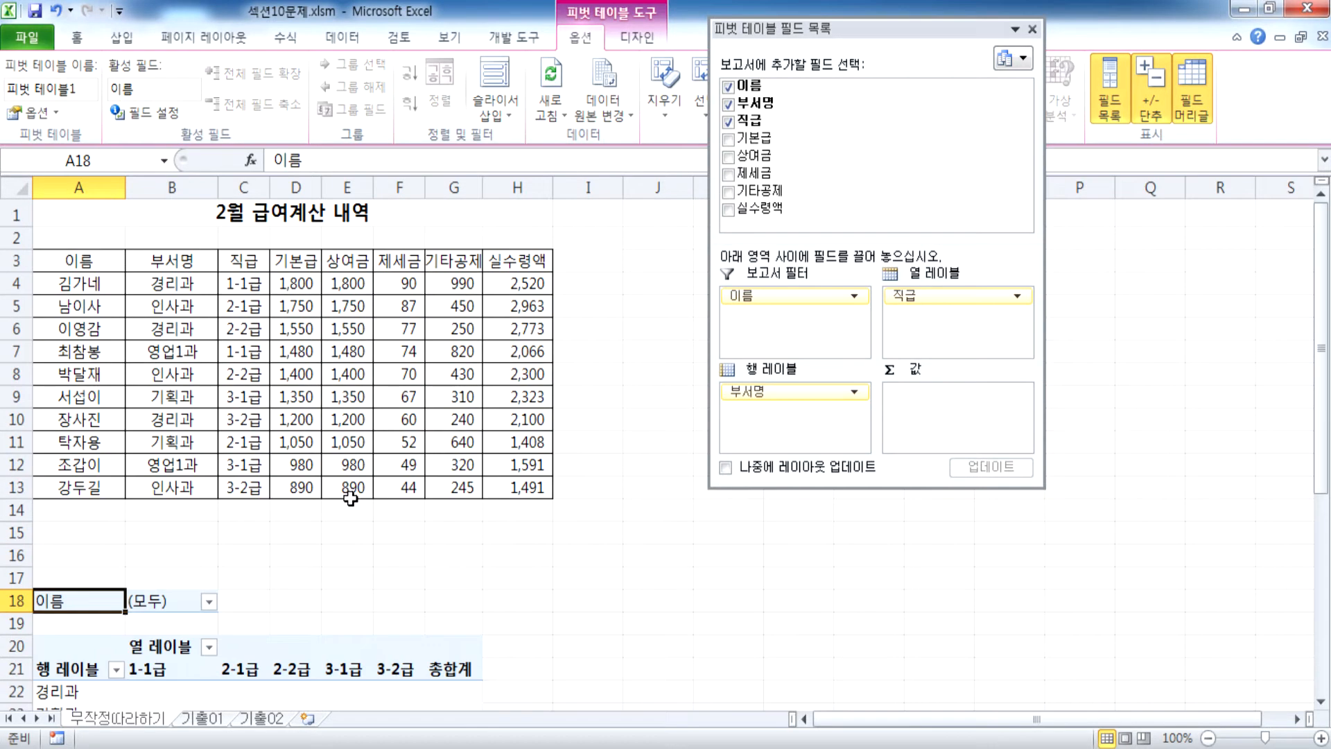
scroll(351, 498, "down", 2)
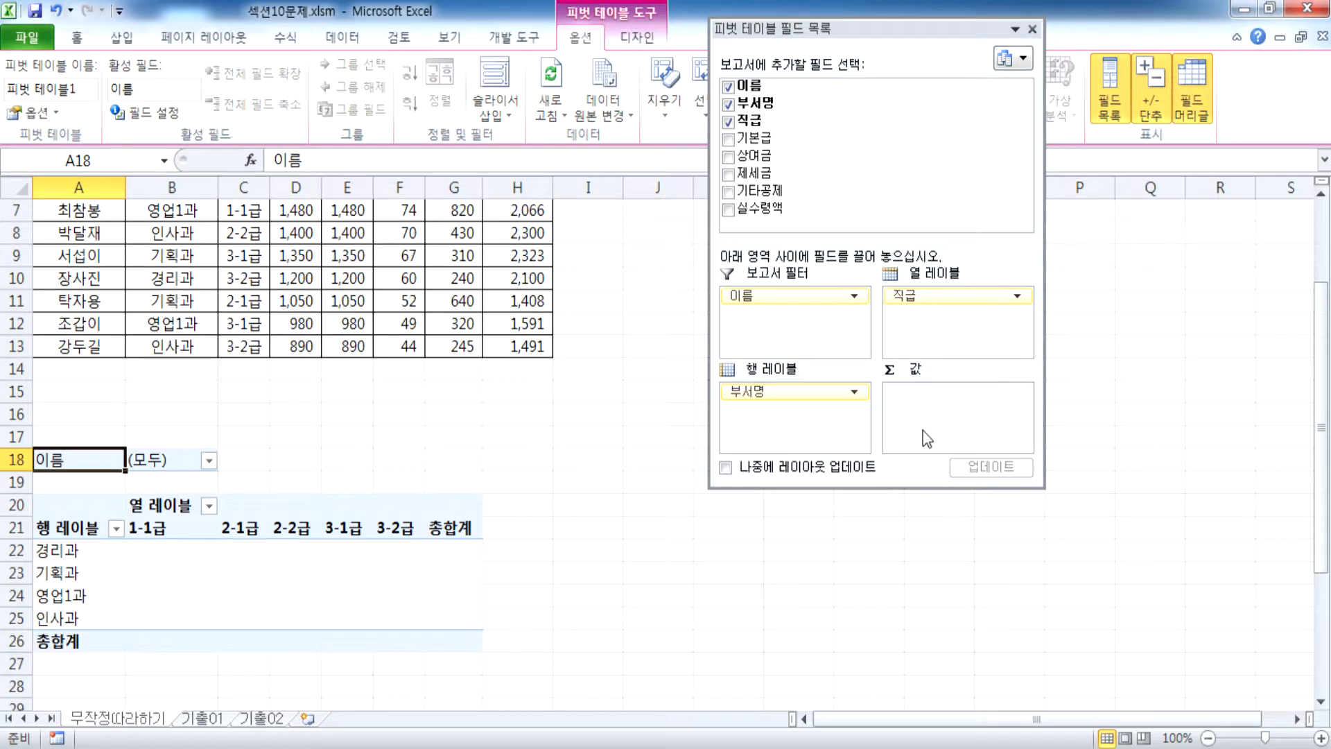
left_click_drag(756, 158, 901, 420)
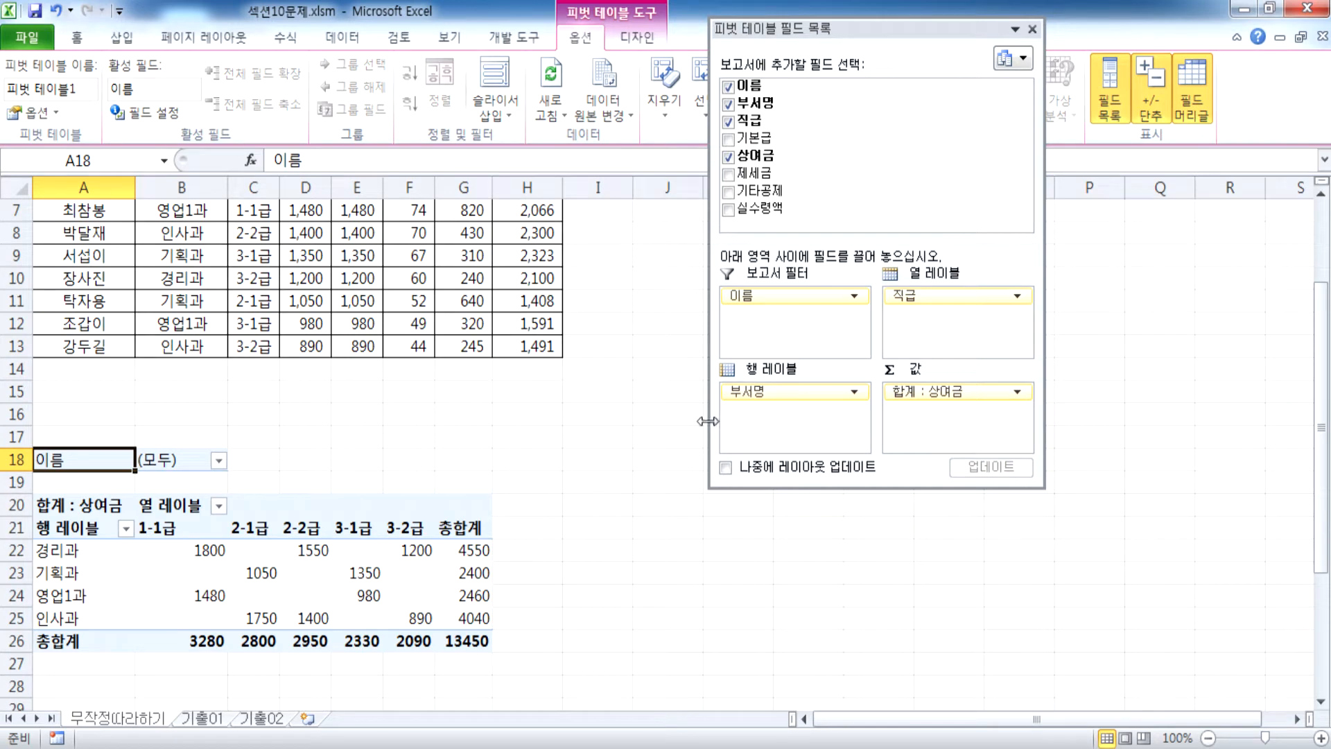
left_click_drag(757, 207, 921, 457)
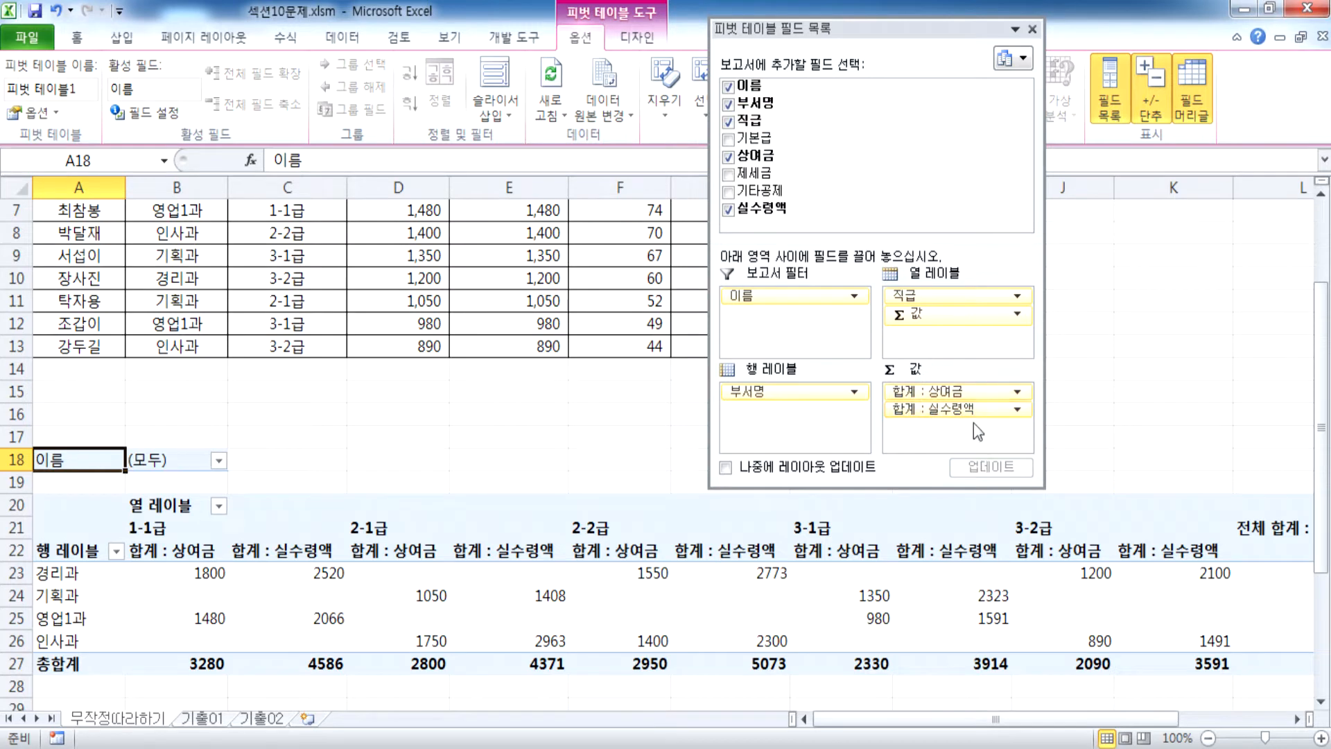
left_click_drag(967, 391, 954, 435)
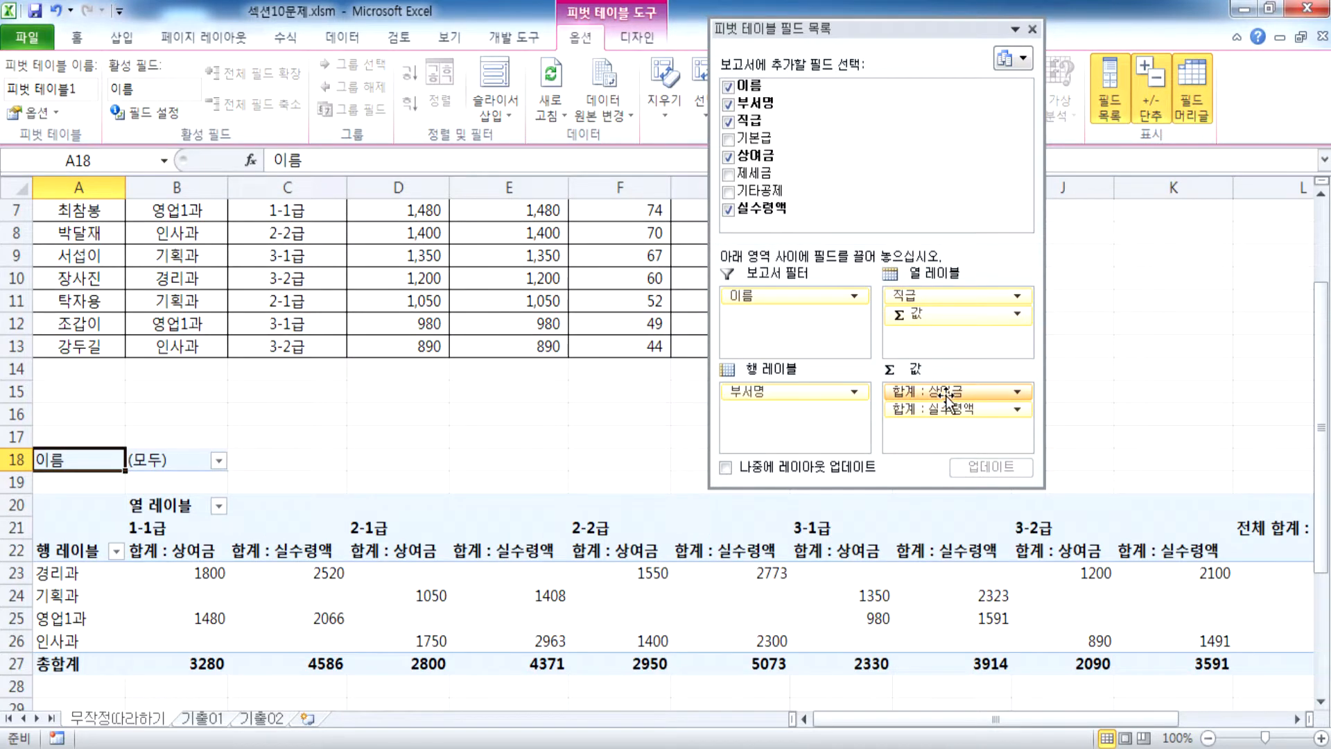
Examine the paired 상여금 and 실수령액 values of 경리과 and 기획과 under 1-1급 and 2-1급
scroll(235, 565, "down", 2)
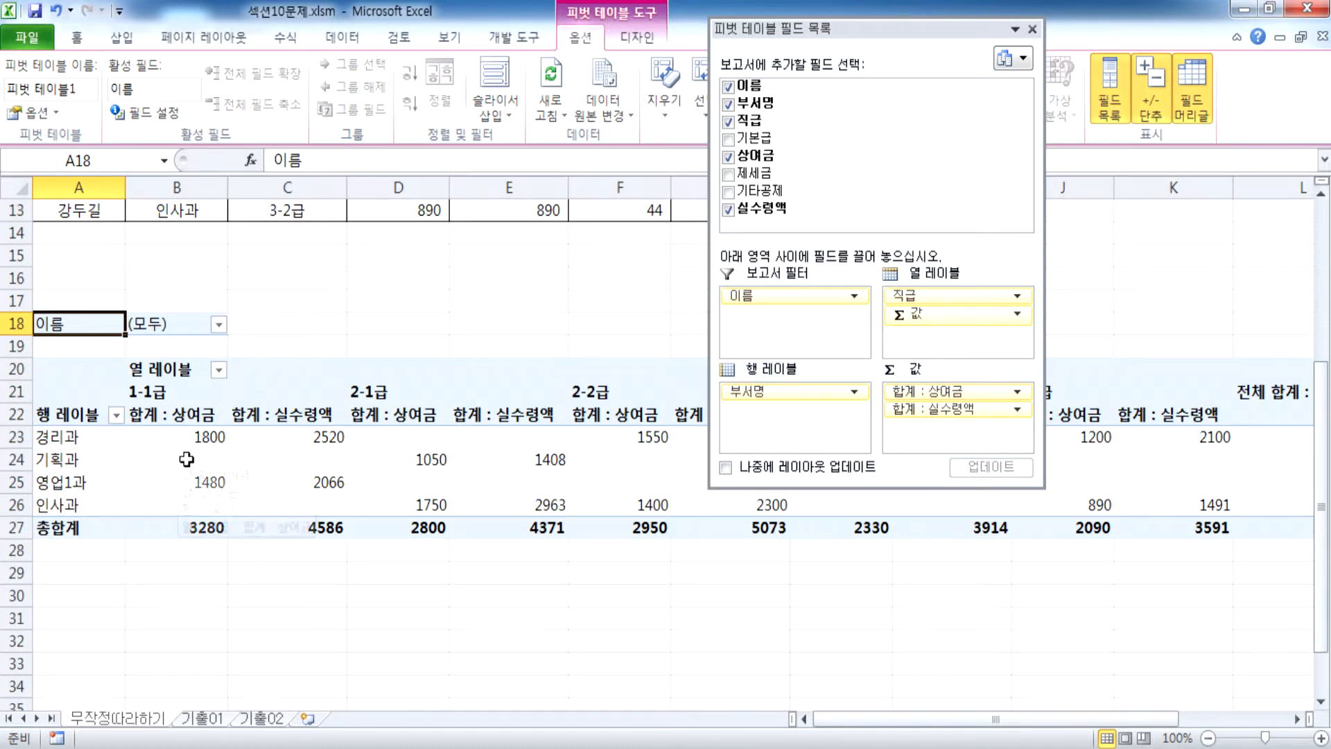
left_click_drag(202, 441, 293, 439)
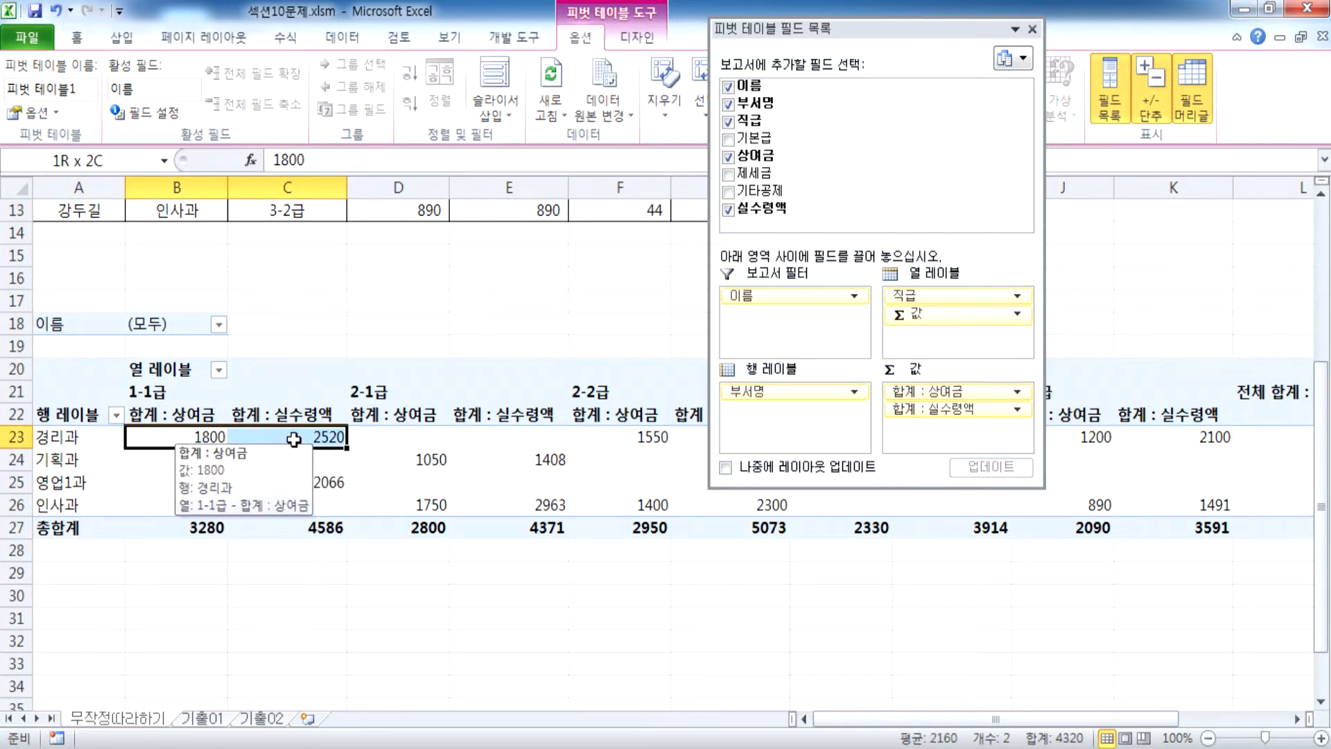
left_click_drag(374, 440, 507, 431)
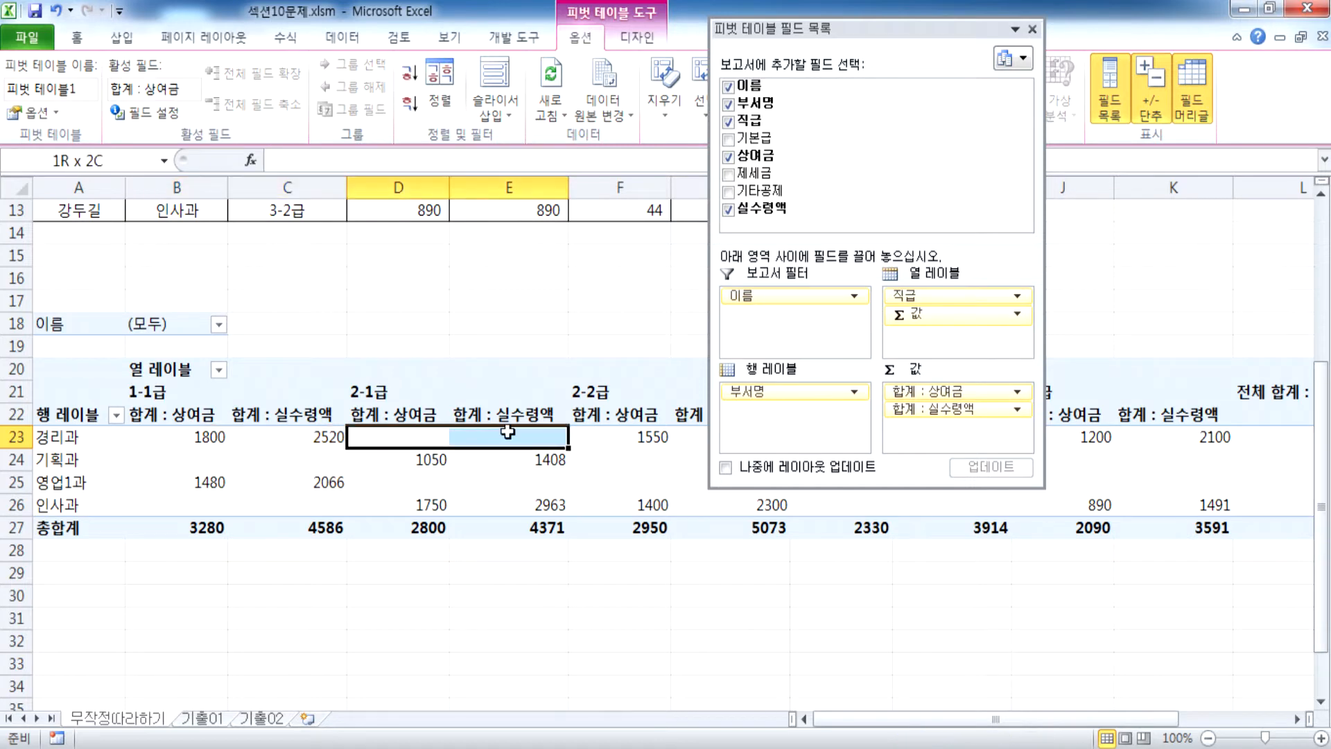
left_click(165, 461)
left_click_drag(165, 460, 270, 463)
left_click_drag(415, 460, 529, 459)
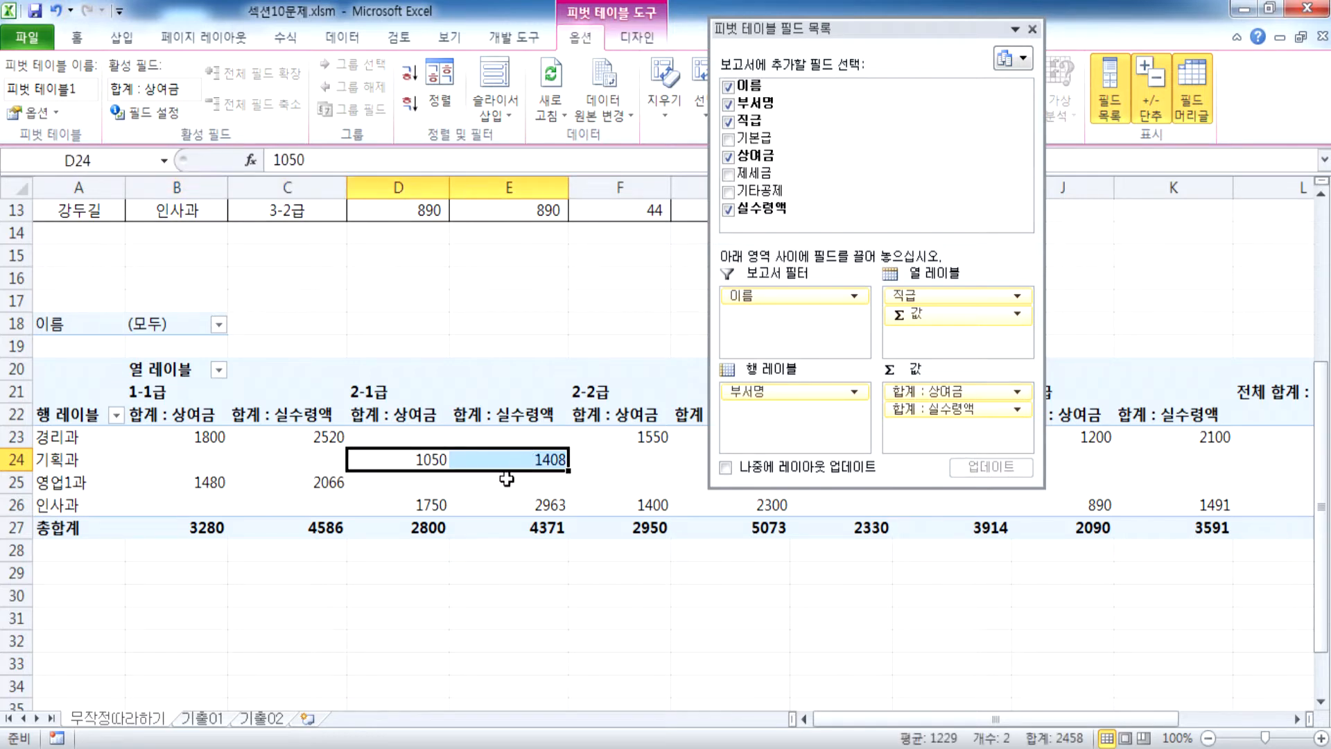
Move the field list aside and check which options the 상여금 sum offers in the values area
left_click_drag(901, 32, 838, 34)
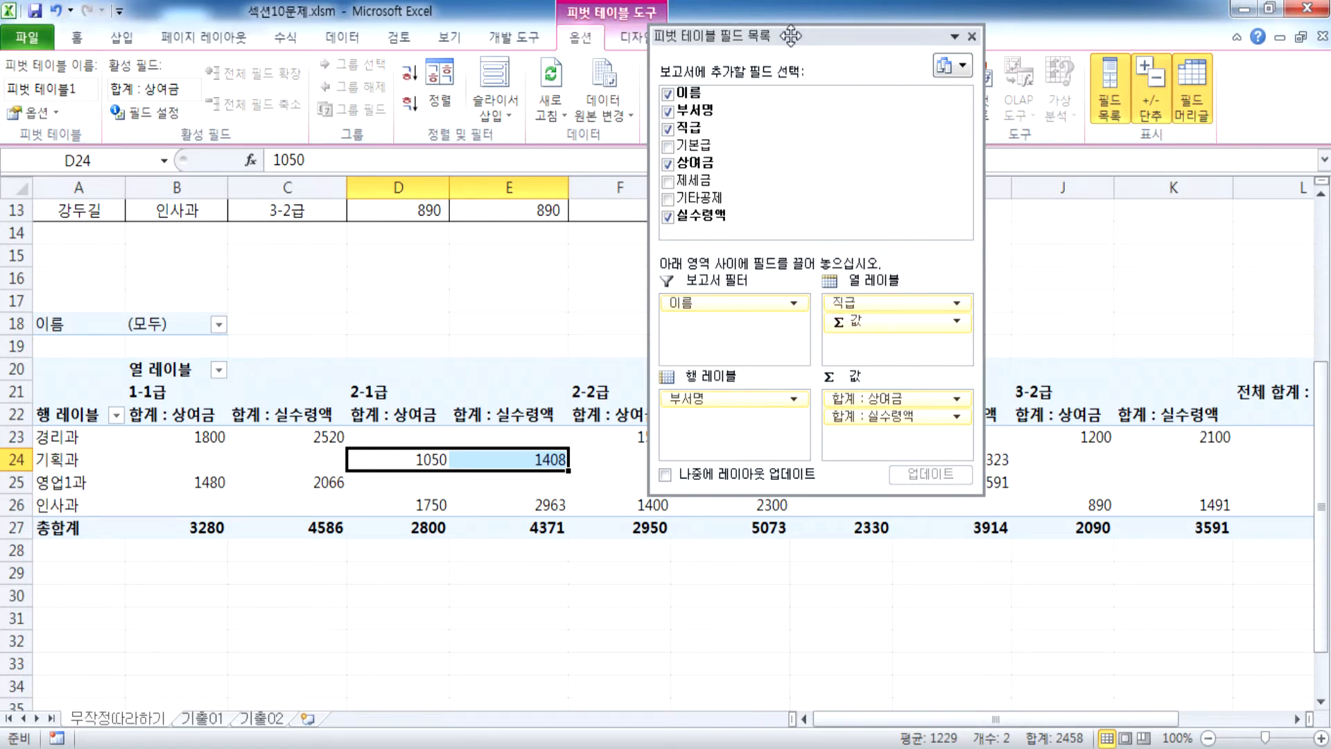
left_click_drag(790, 37, 910, 7)
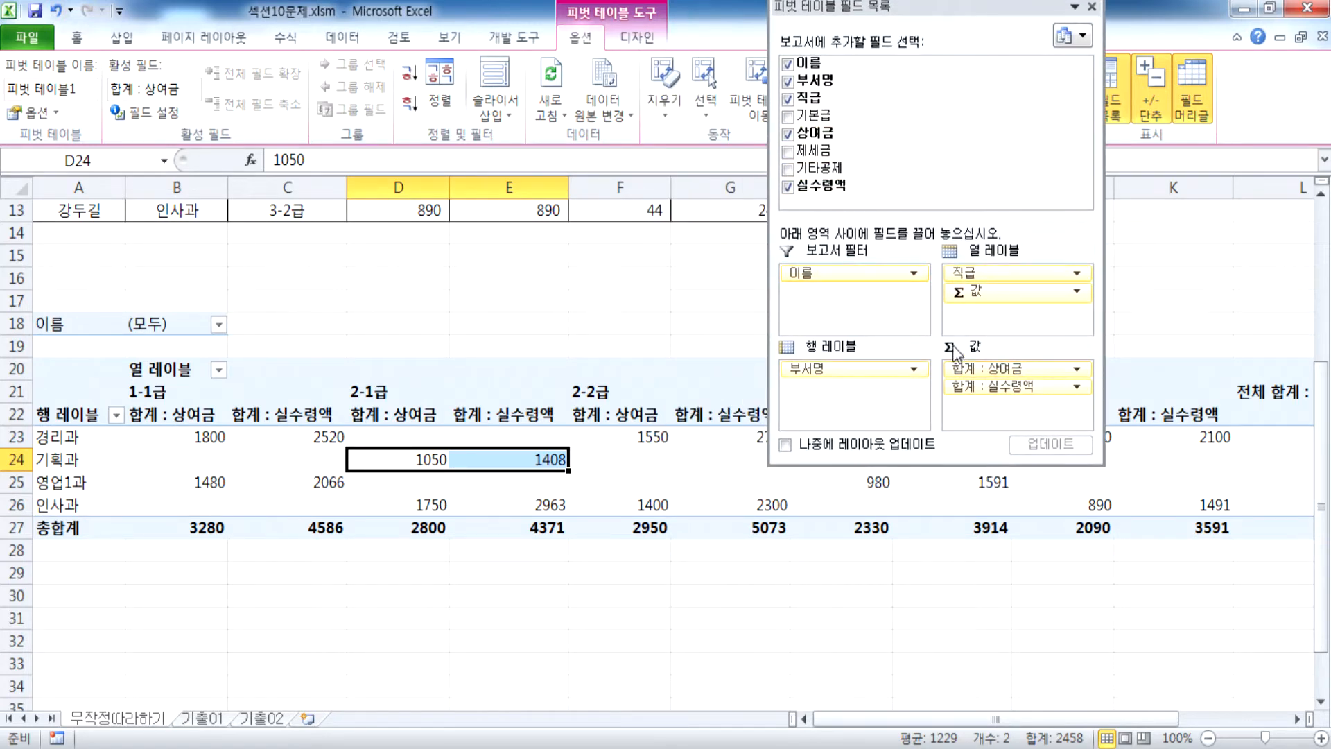
left_click(1076, 370)
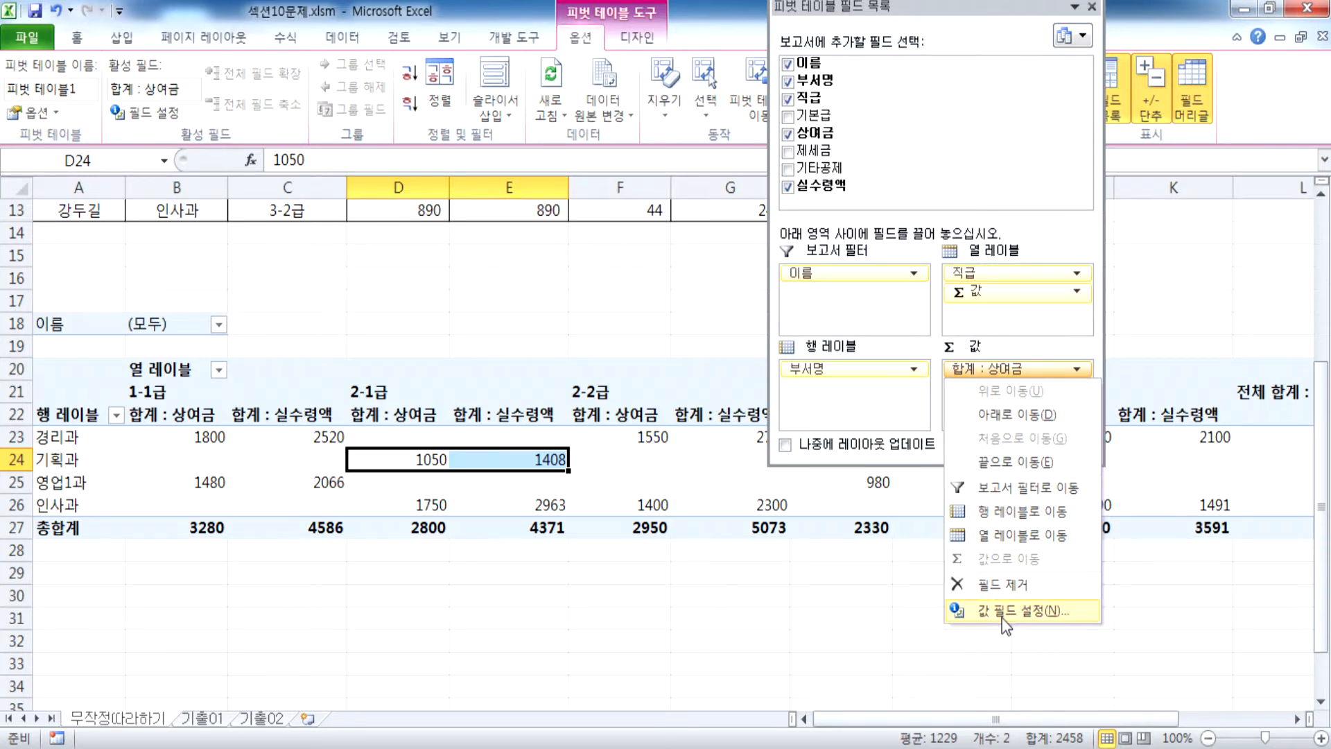
left_click(605, 483)
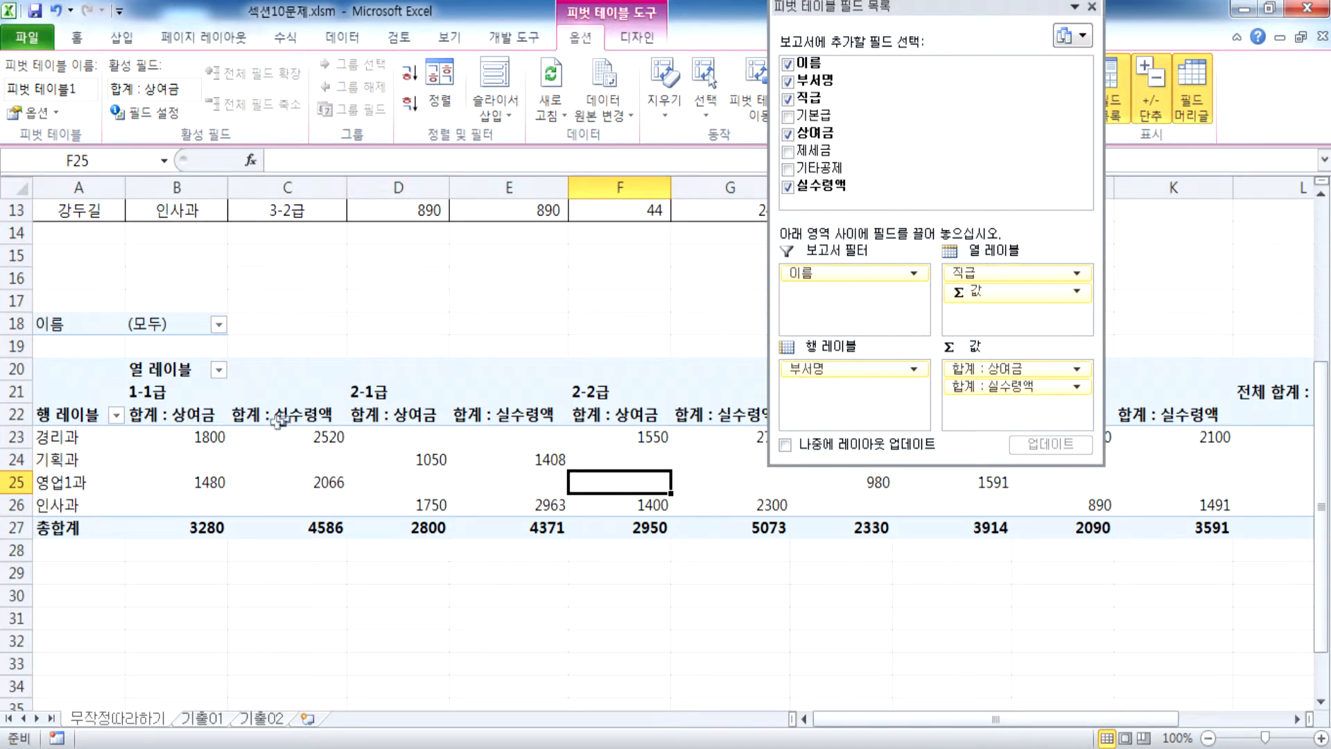
View the value field settings of the 상여금 sum in B22 and the 실수령액 sum in C22, cancelling each dialog
left_click(186, 416)
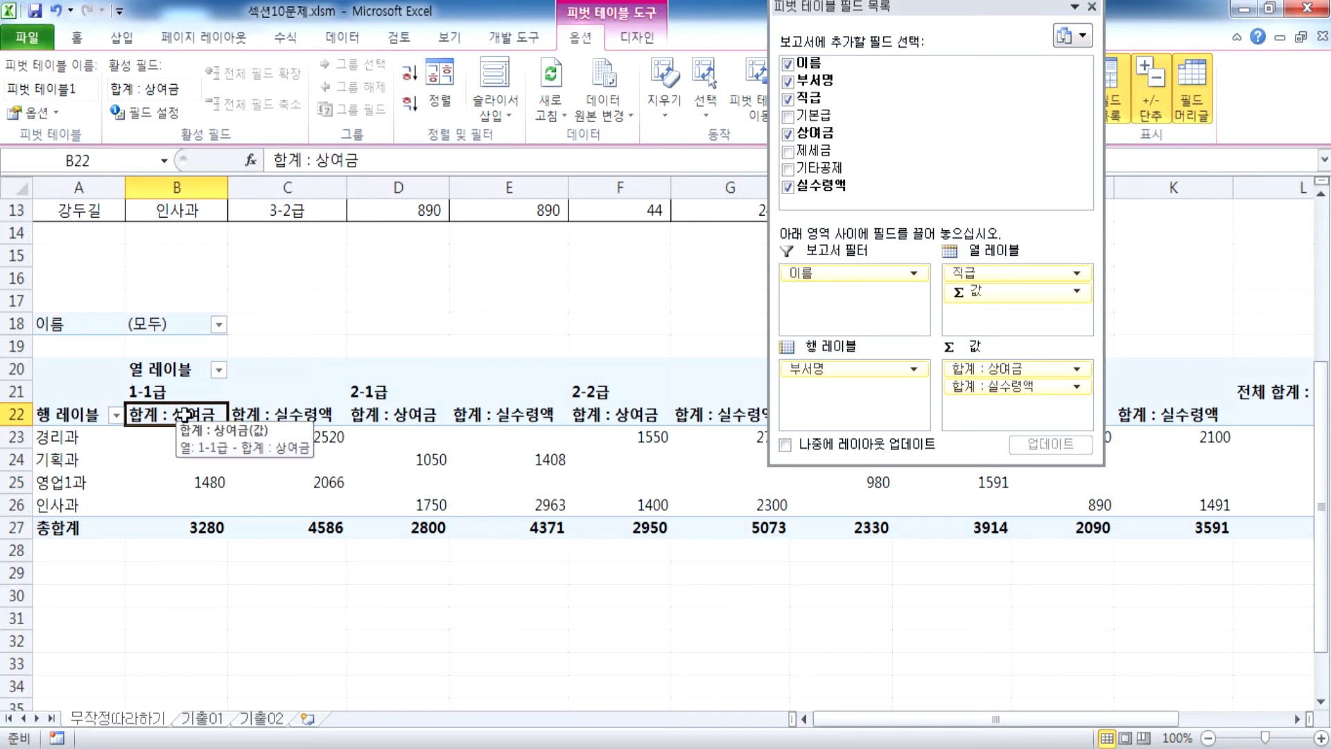
left_click(253, 415)
left_click(190, 414)
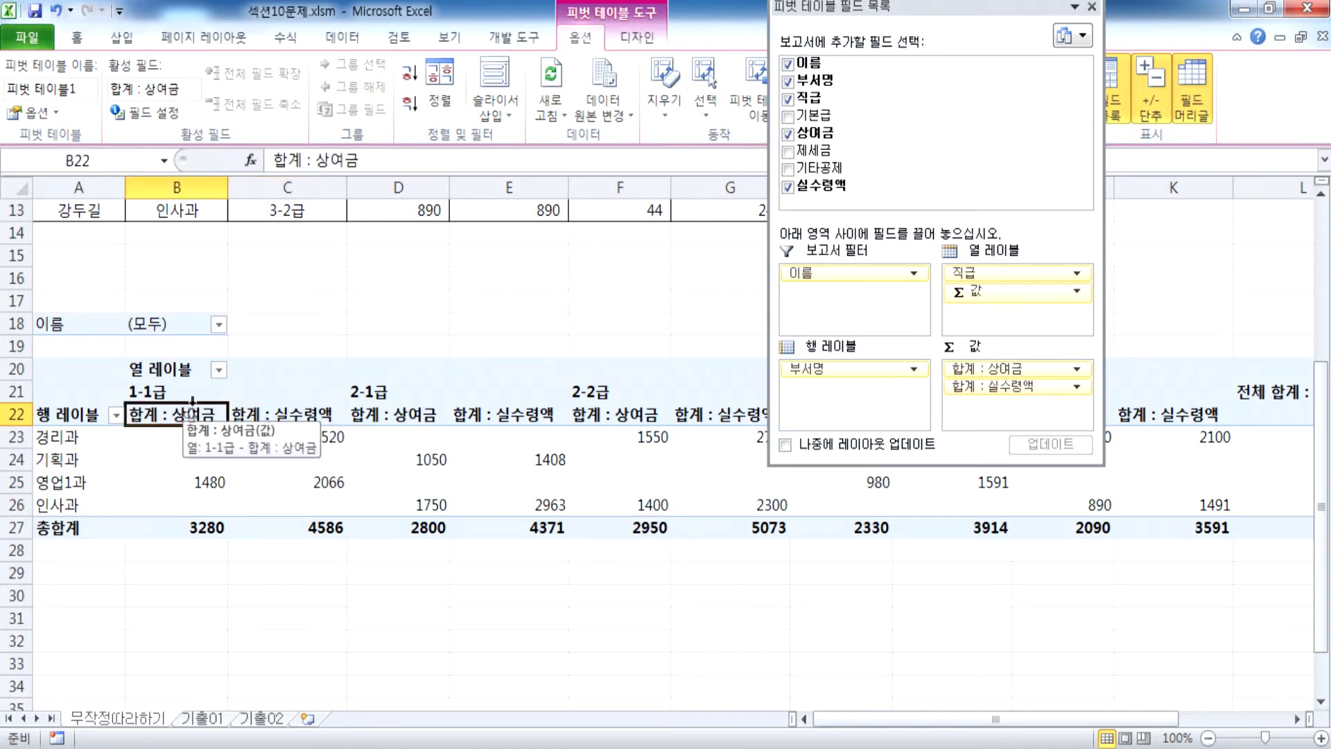
left_click(151, 113)
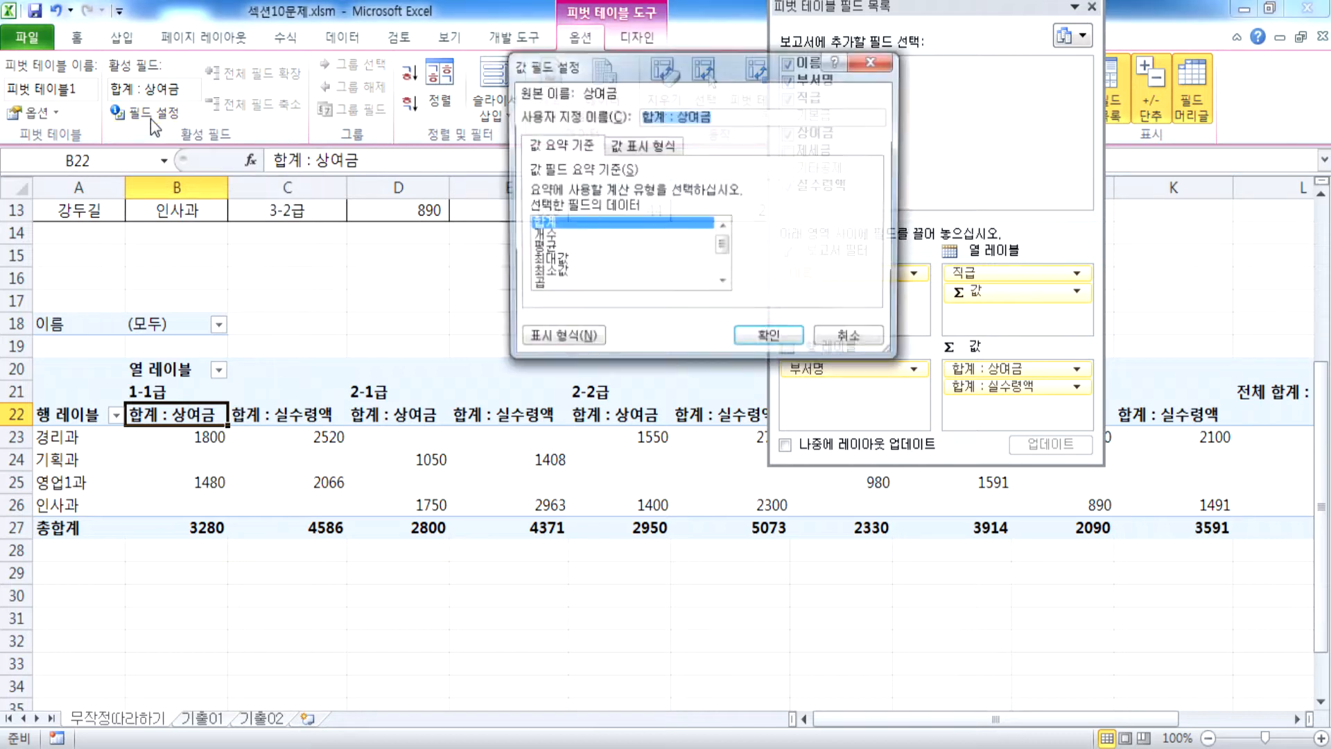
left_click(847, 340)
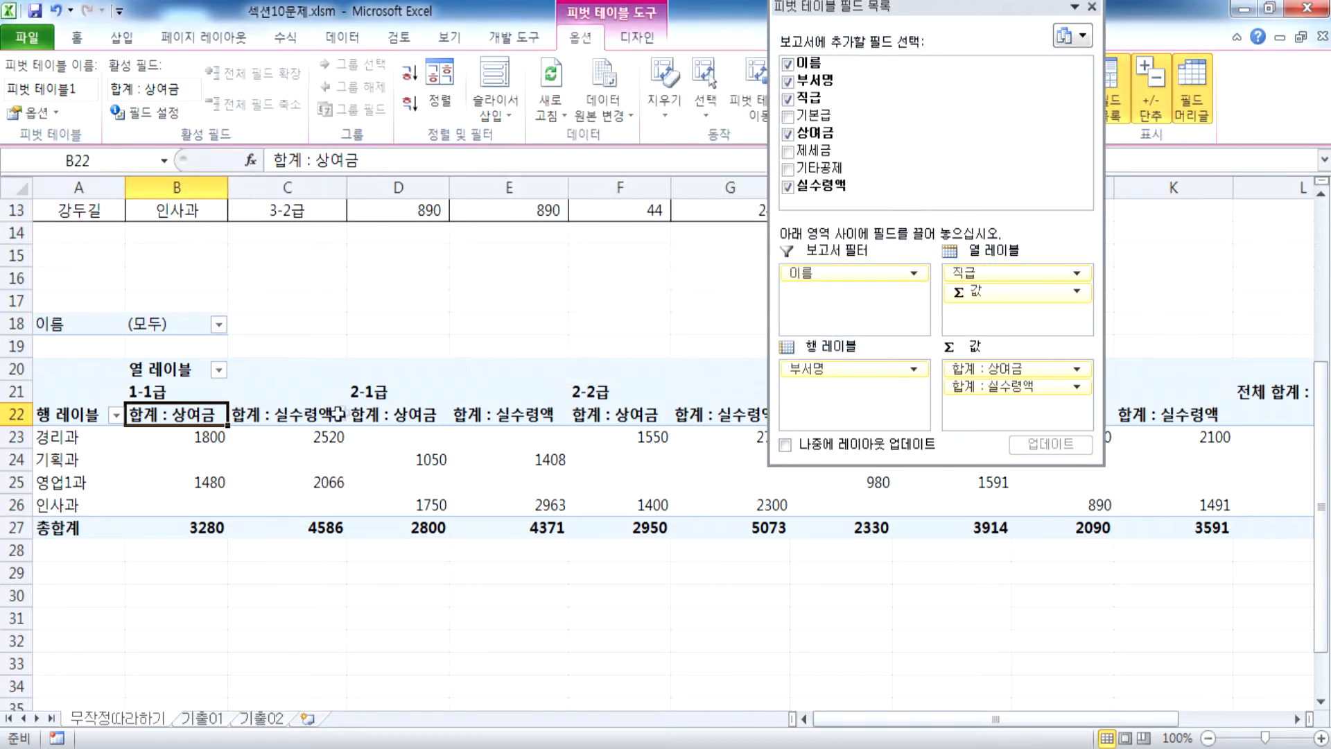
left_click(294, 416)
left_click(151, 113)
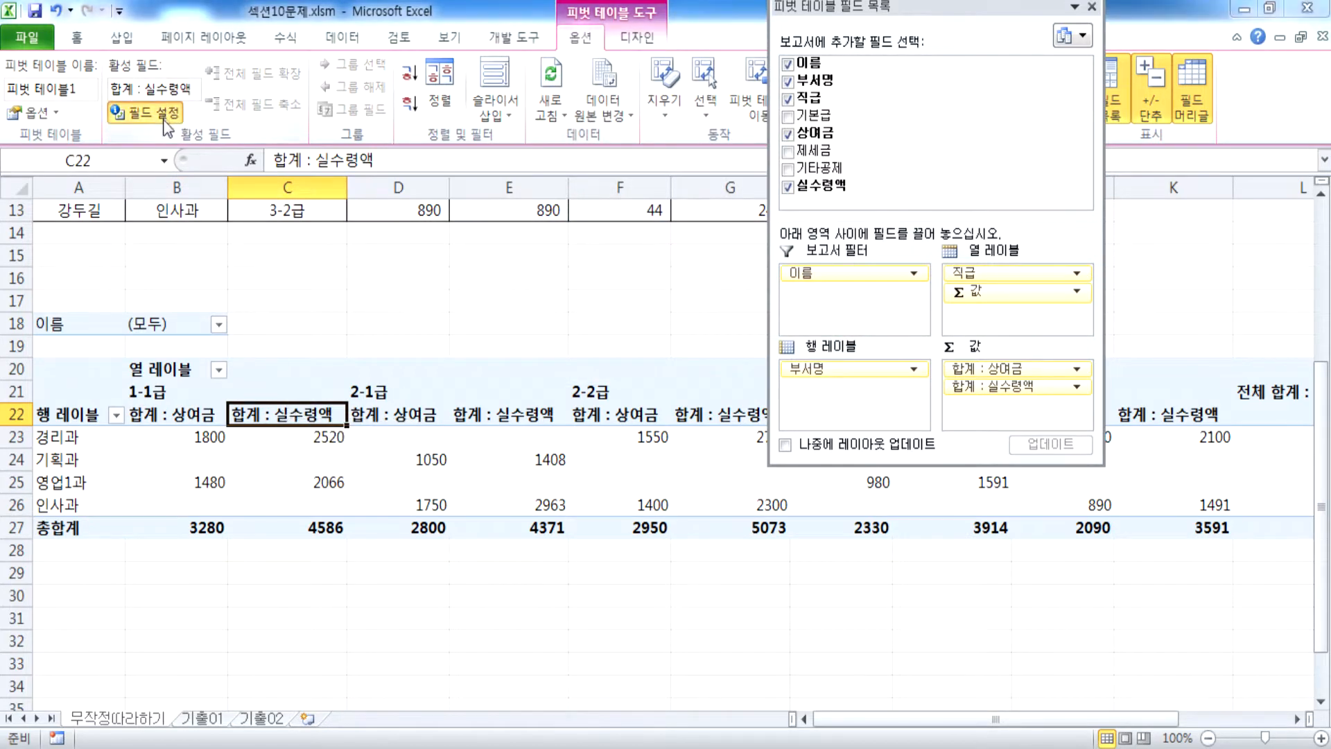
left_click(821, 340)
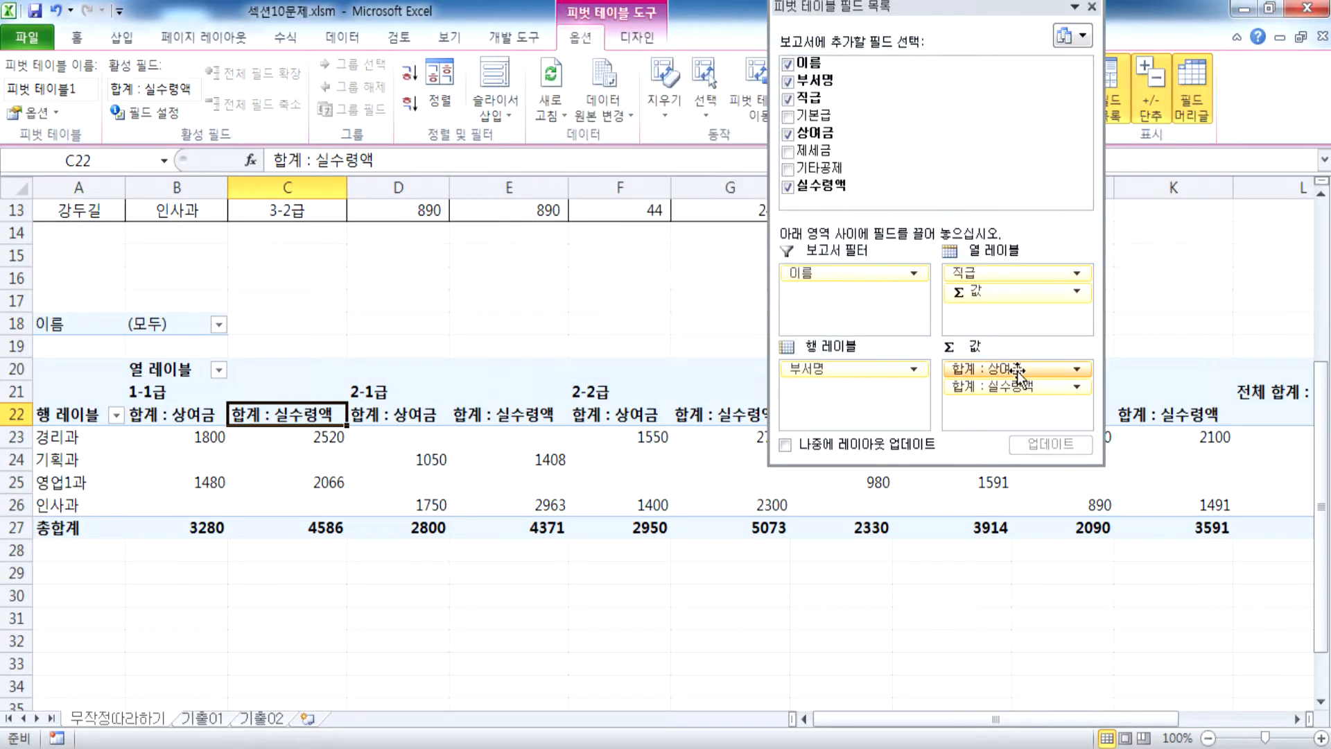
Change the 상여금 value field's summary calculation from sum to maximum (최대값)
left_click(1074, 369)
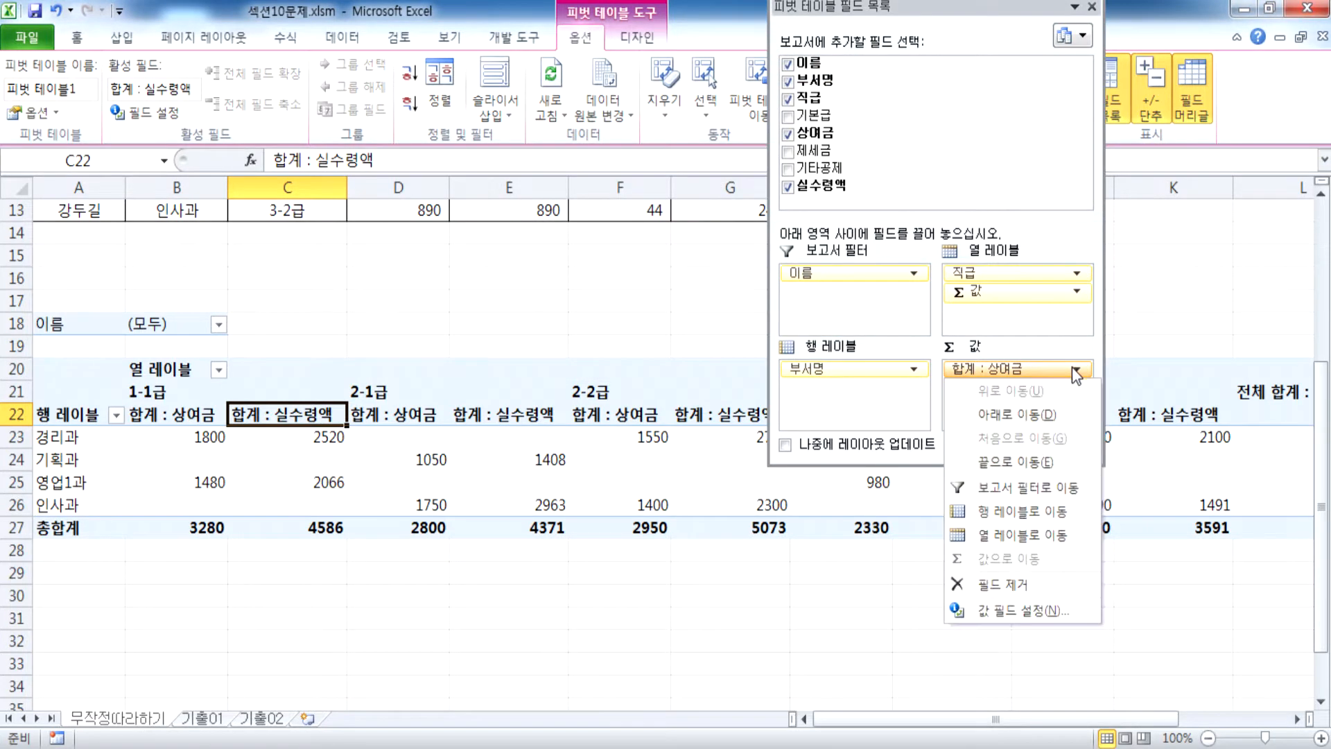
left_click(985, 609)
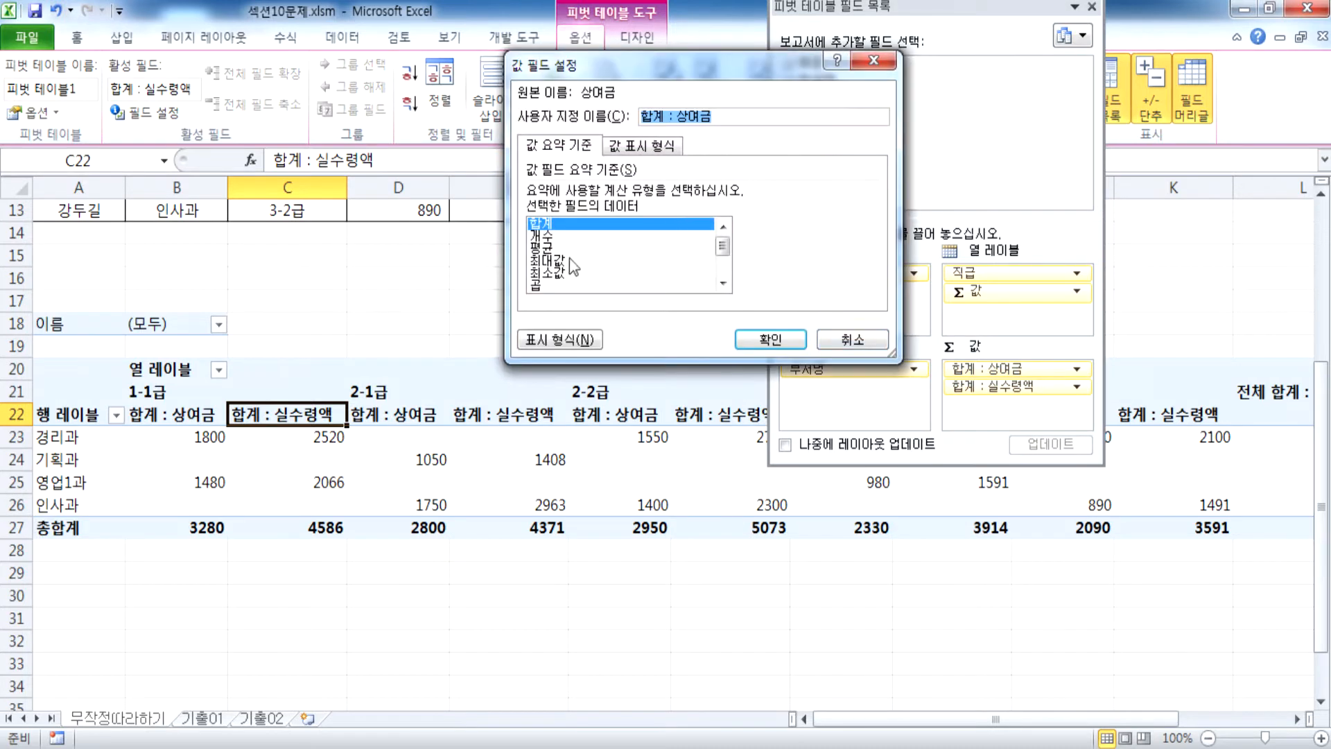
left_click(568, 261)
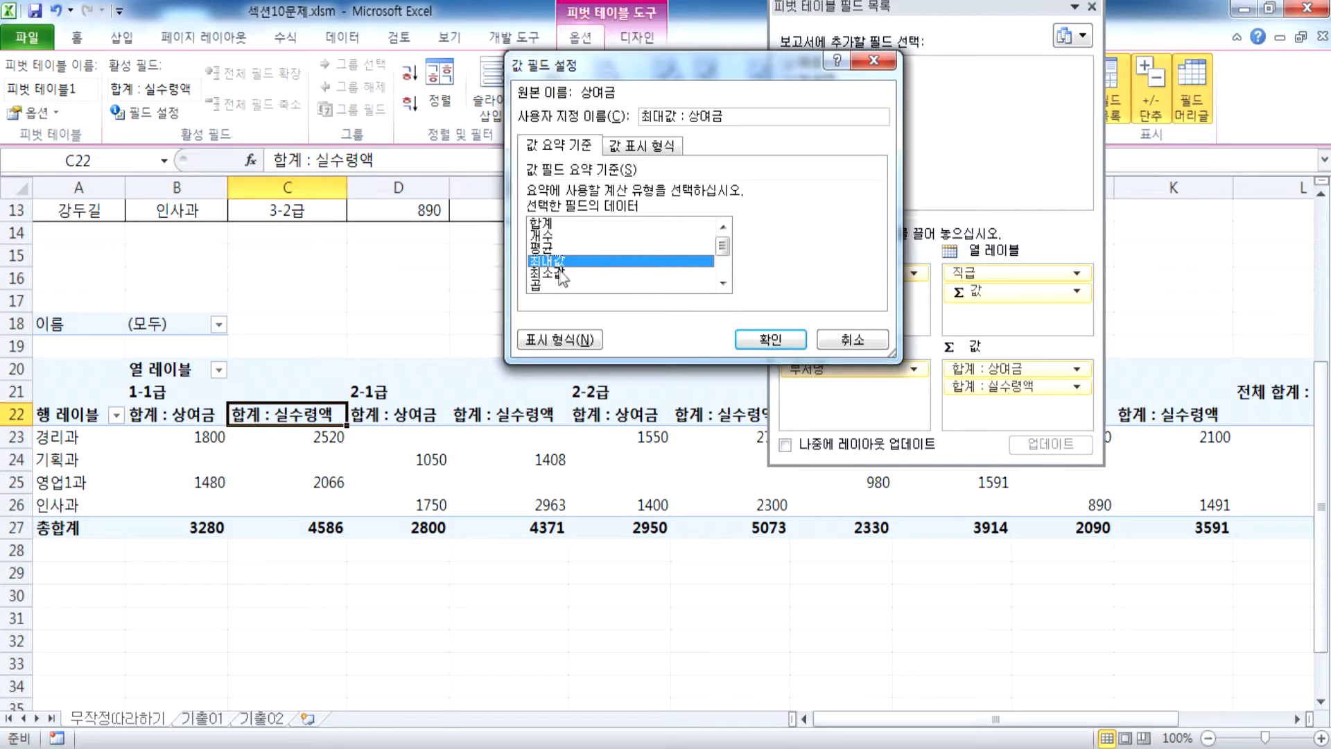
left_click(792, 346)
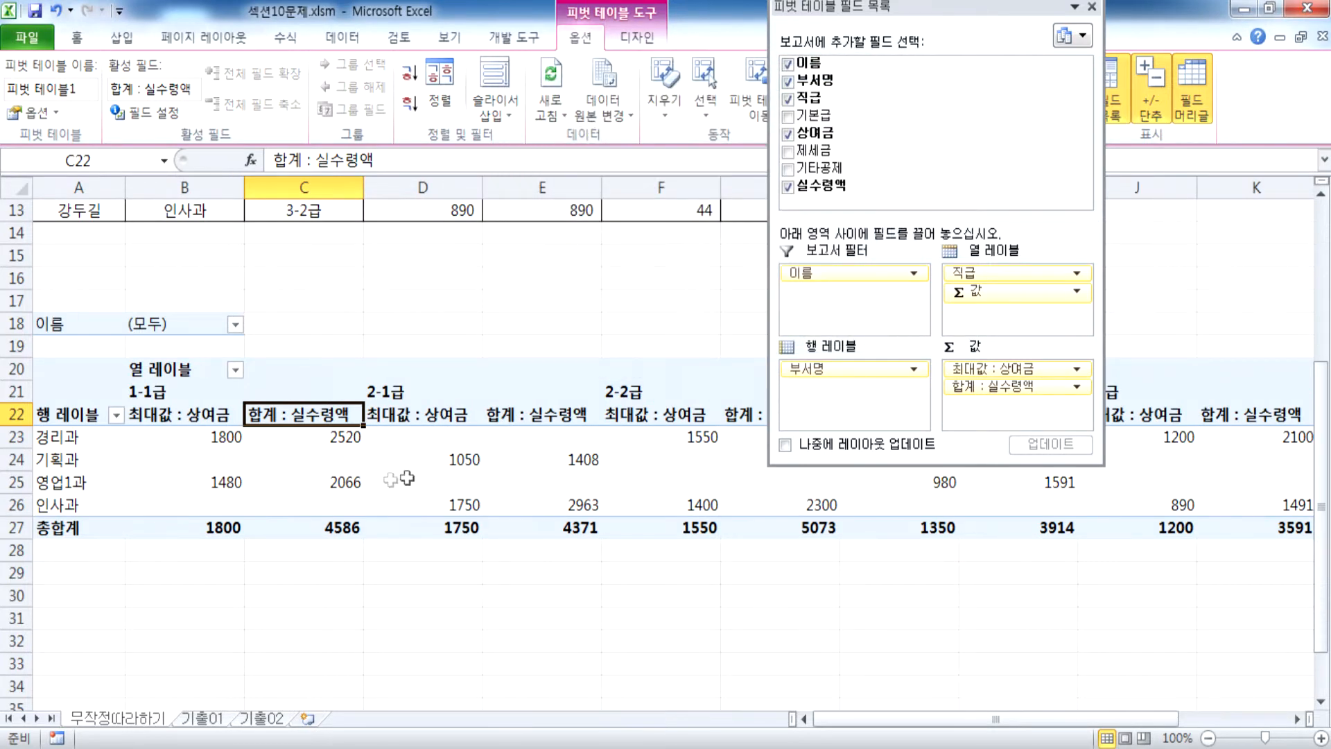
mouse_move(581, 454)
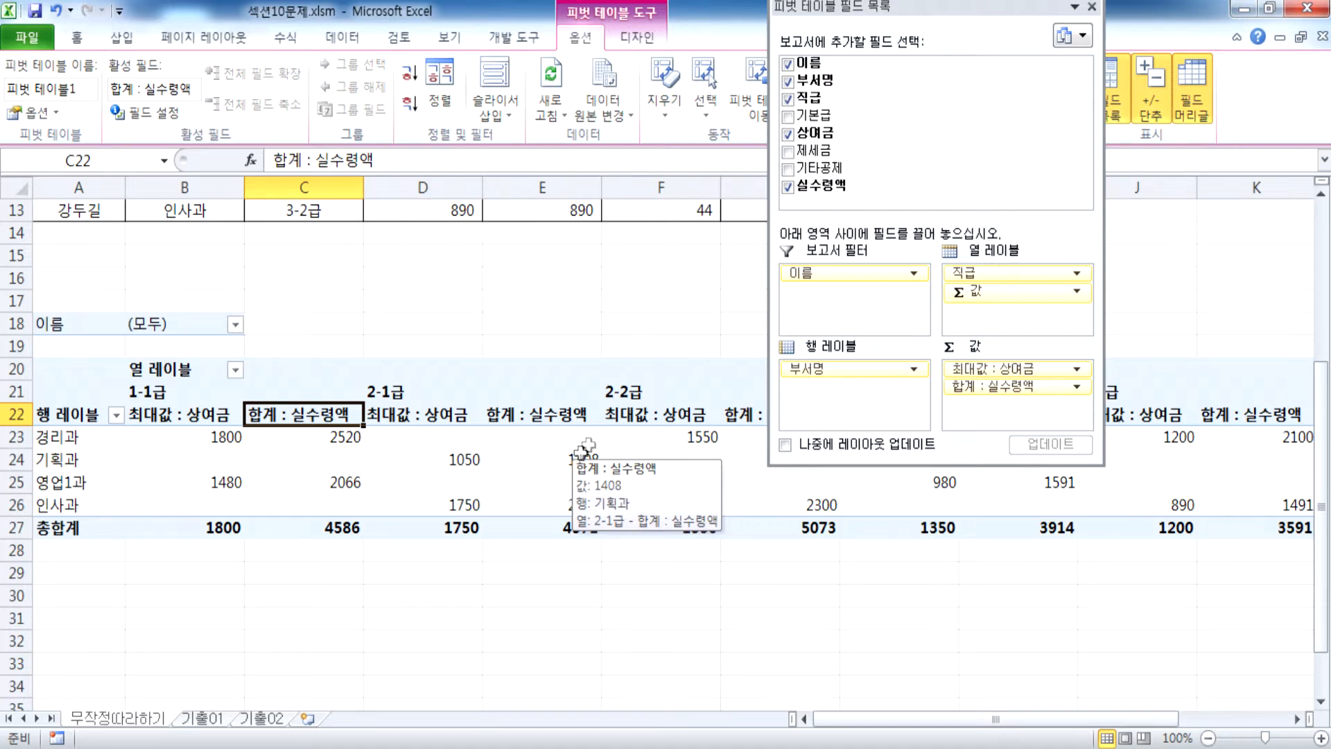
Summarise the 실수령액 value field in C22 by average (평균) and dock the pivot field list beside the sheet again
left_click(186, 418)
left_click(323, 418)
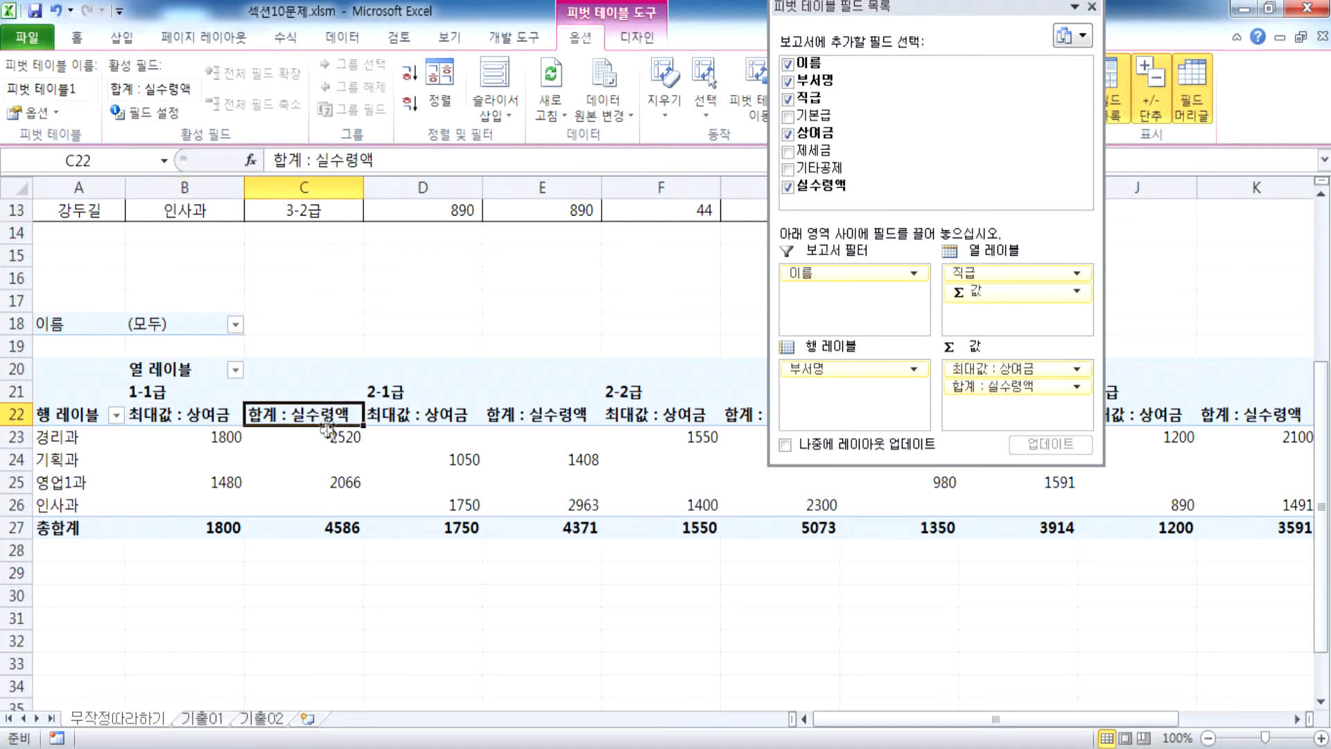
left_click(220, 415)
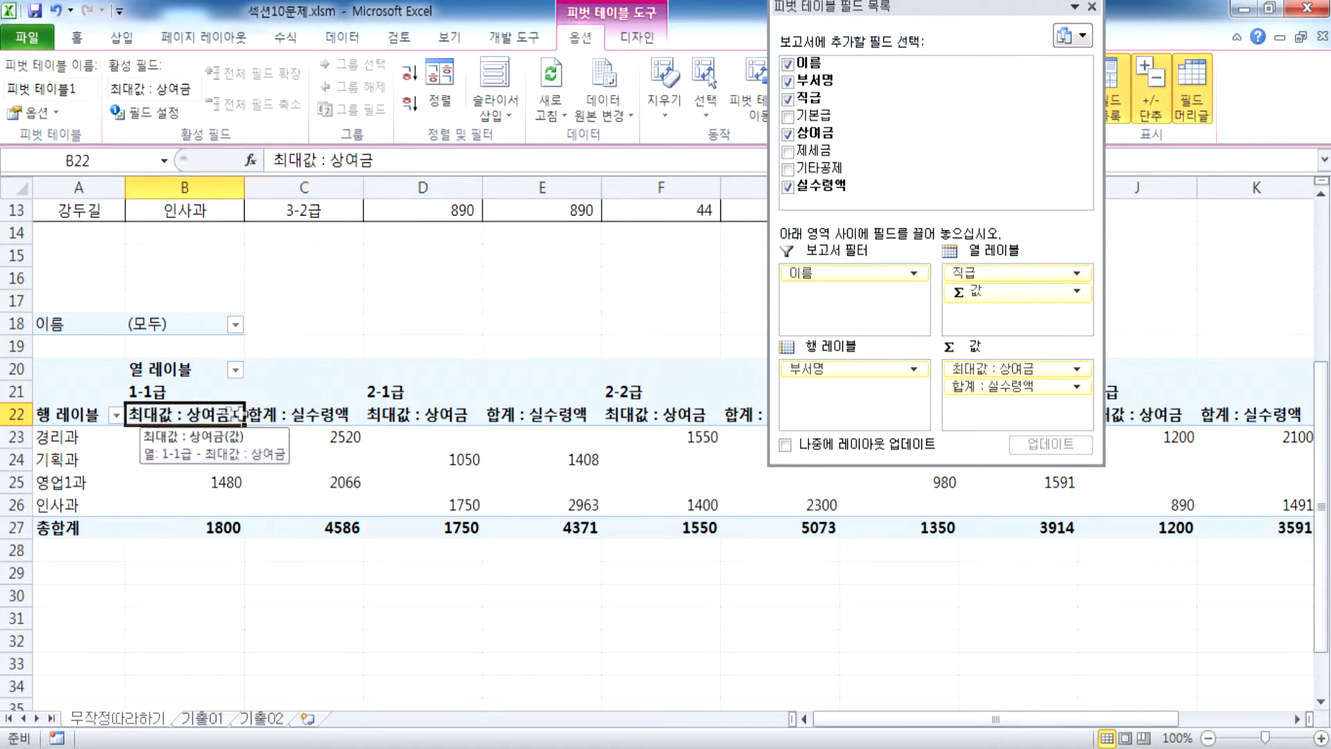
left_click(278, 413)
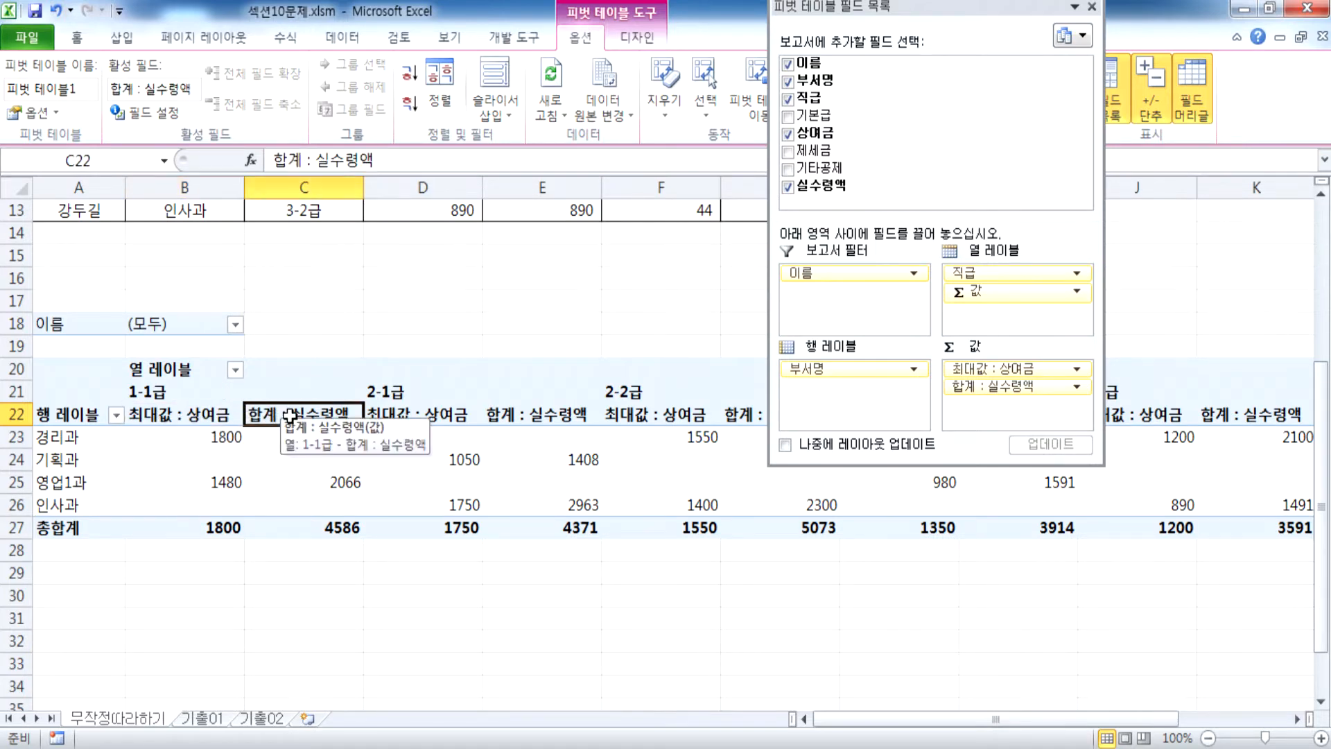
left_click(272, 453)
left_click(287, 438)
left_click(297, 416)
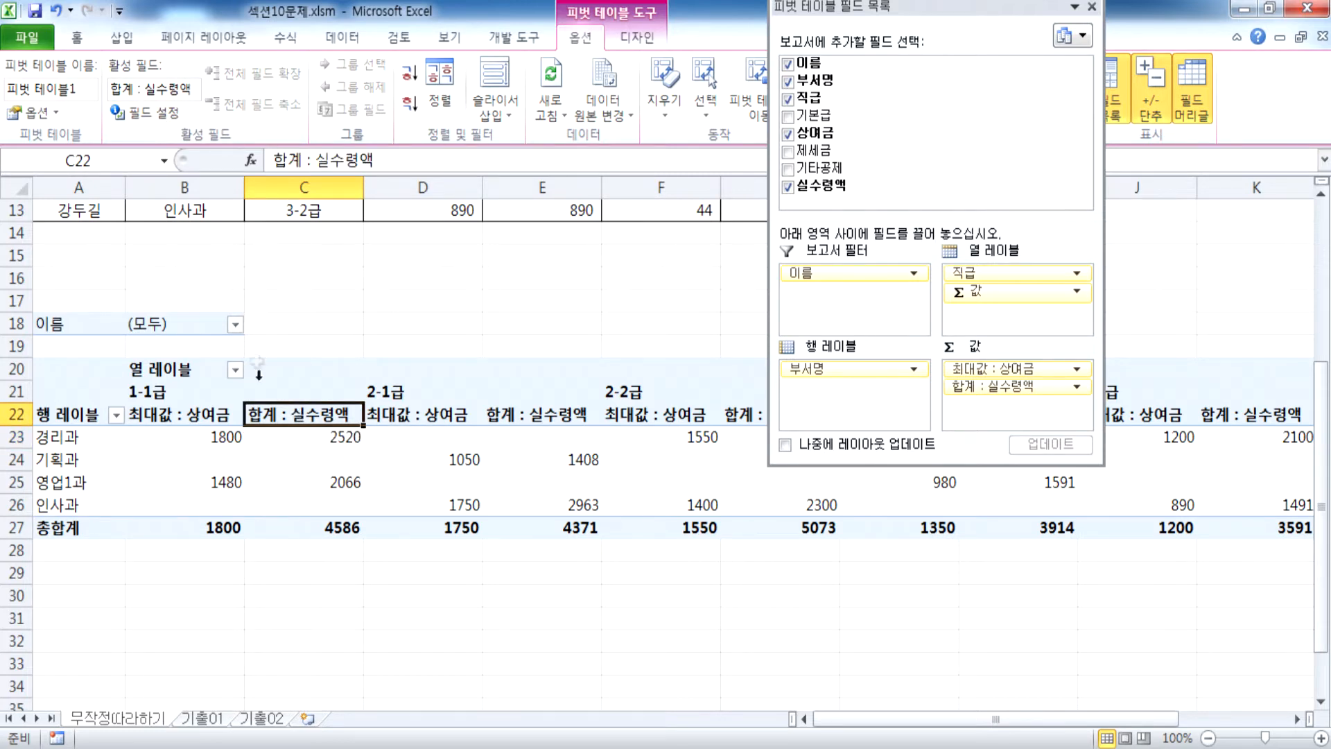
left_click(398, 418)
left_click(340, 417)
left_click(156, 113)
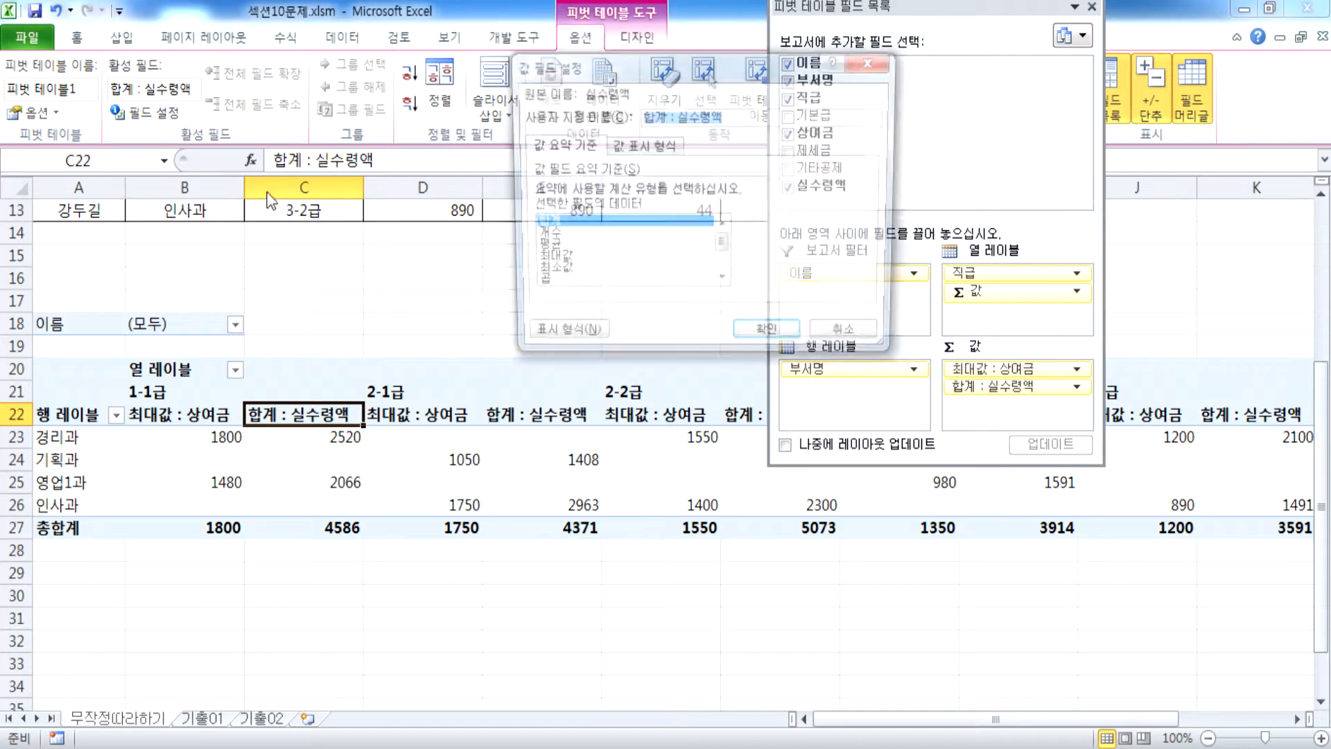
left_click(538, 248)
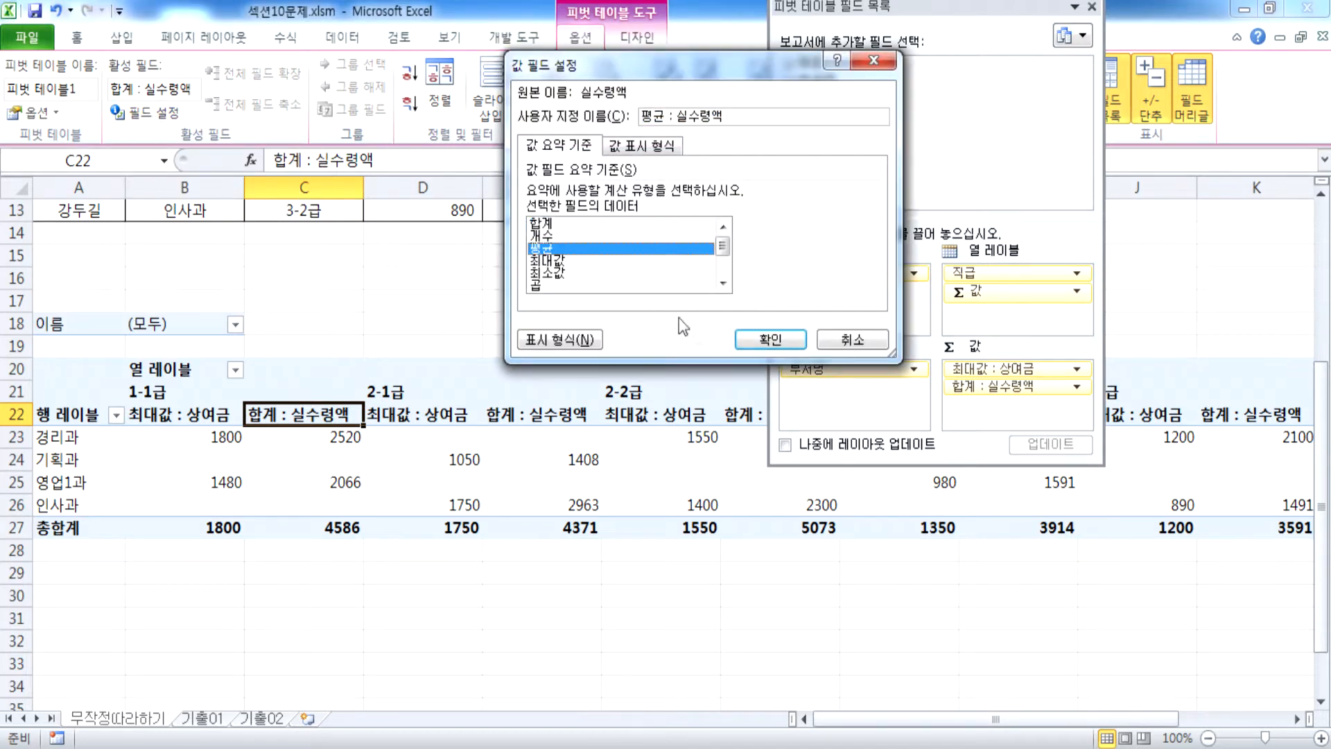
left_click(770, 339)
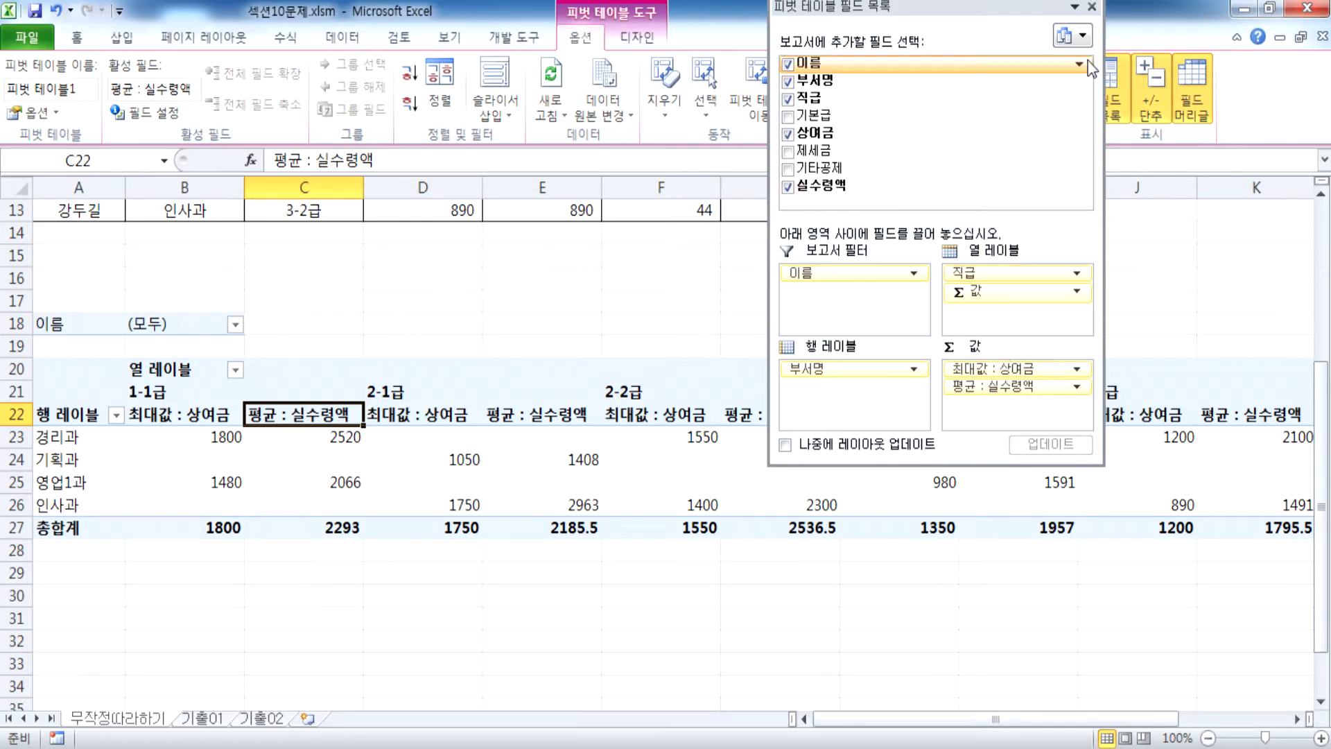
left_click_drag(1002, 10, 1303, 139)
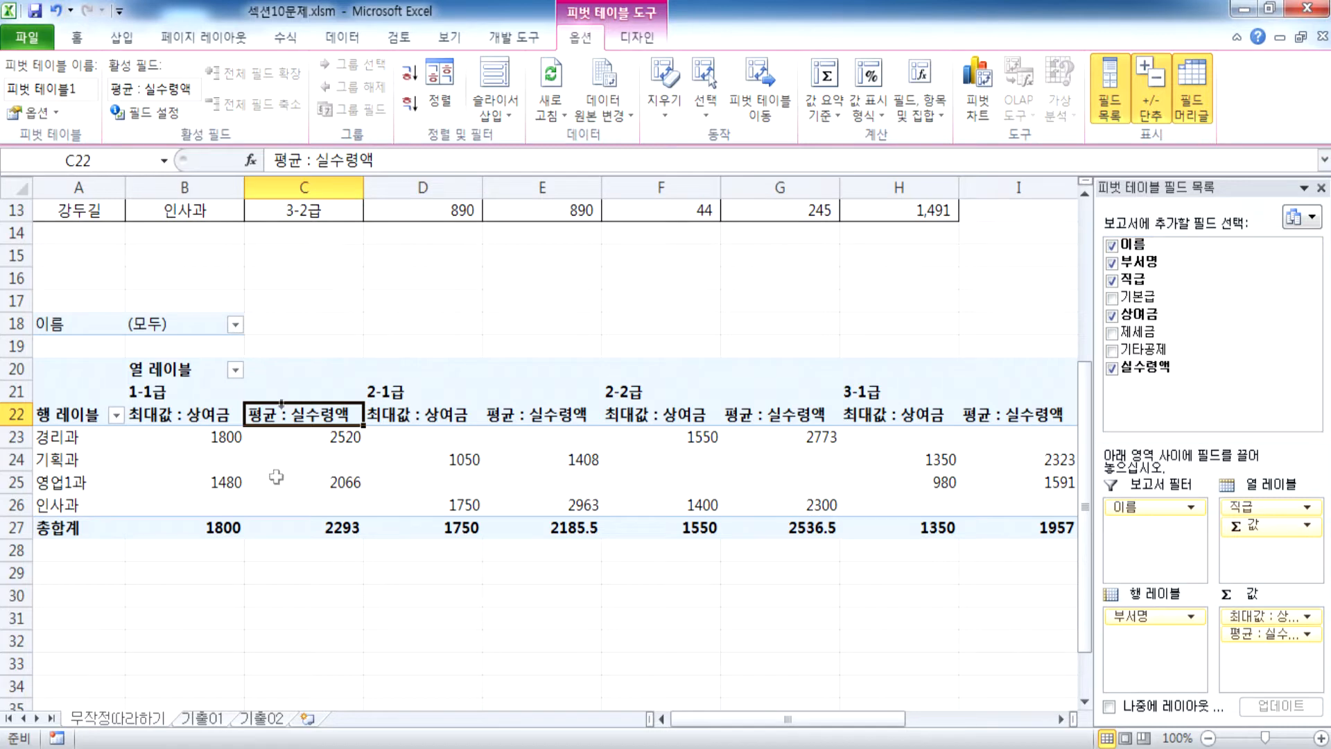
mouse_move(464, 510)
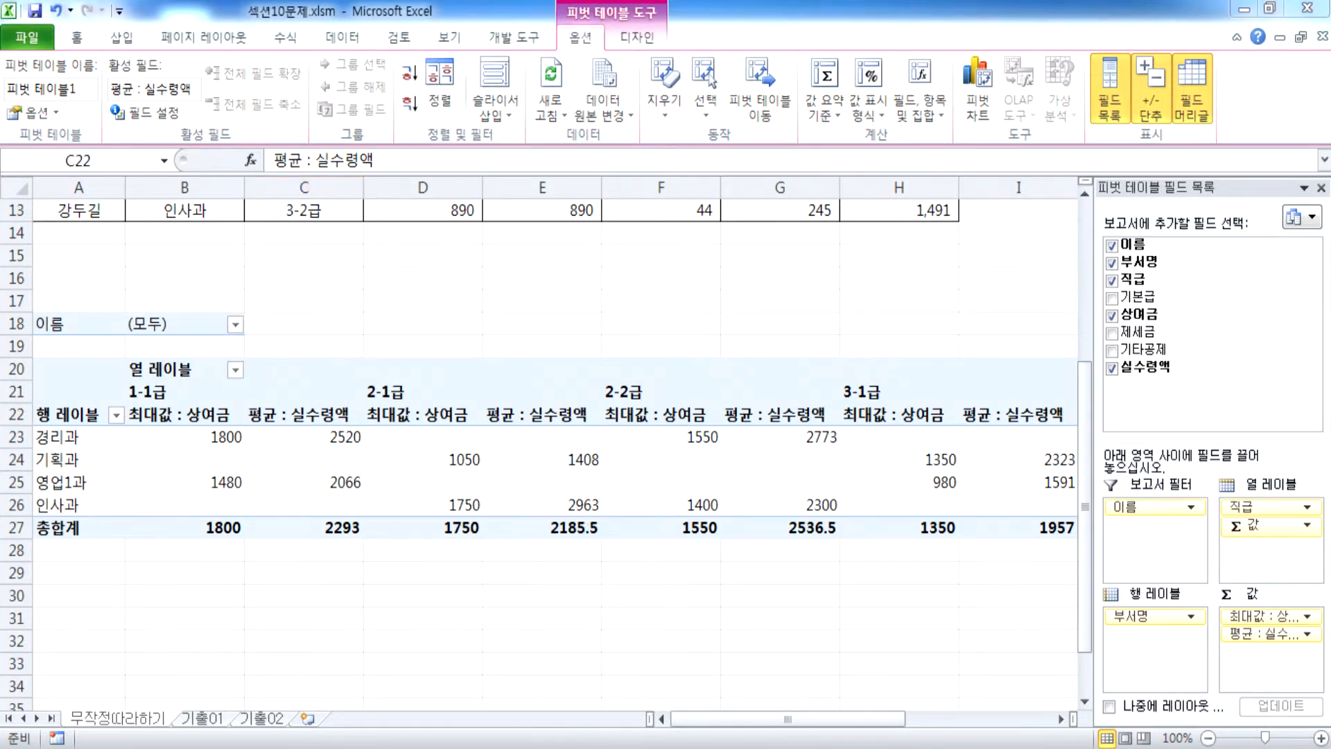
Switch to Notepad and complete the 피벗테이블(Pivot Table) line with " : 원본의 데이터를 그대로 유지하면서 작업을 진행할 수 있다."
key("alt+Tab")
left_click_drag(7, 69, 334, 70)
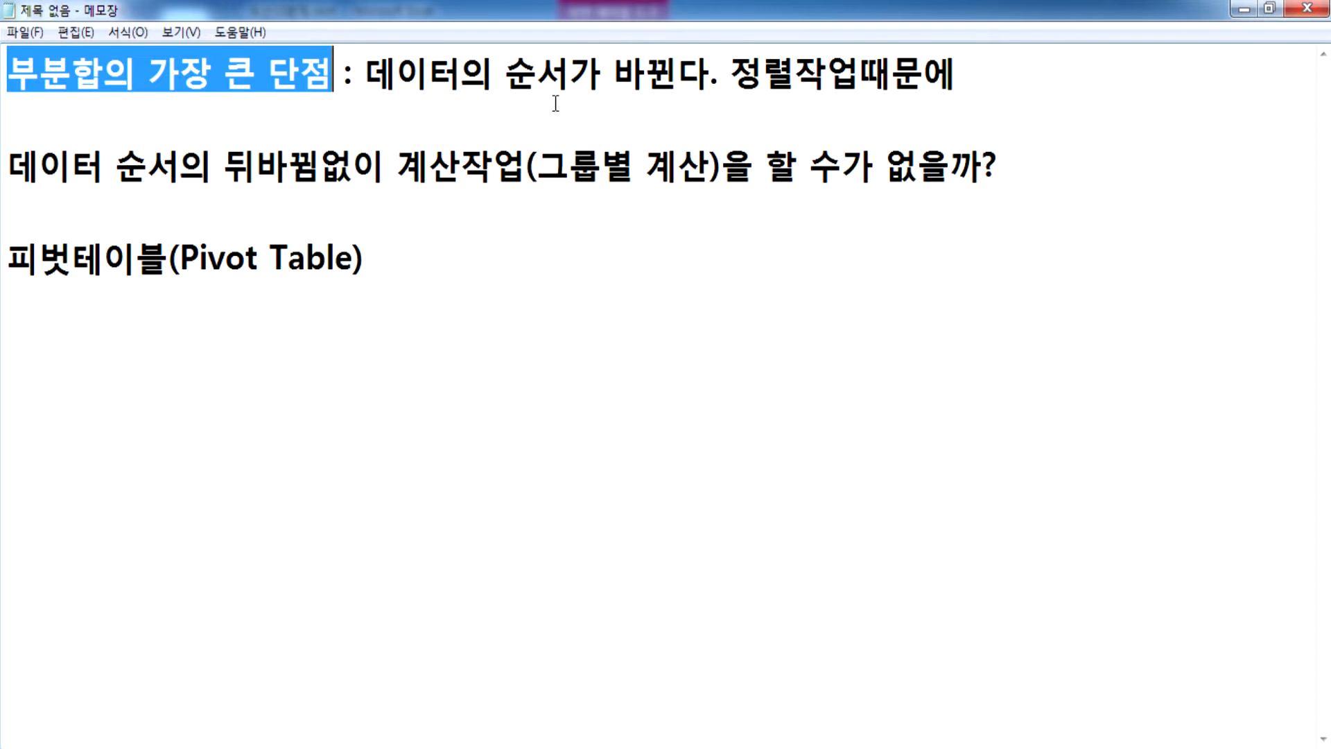
left_click(527, 249)
type(": dn")
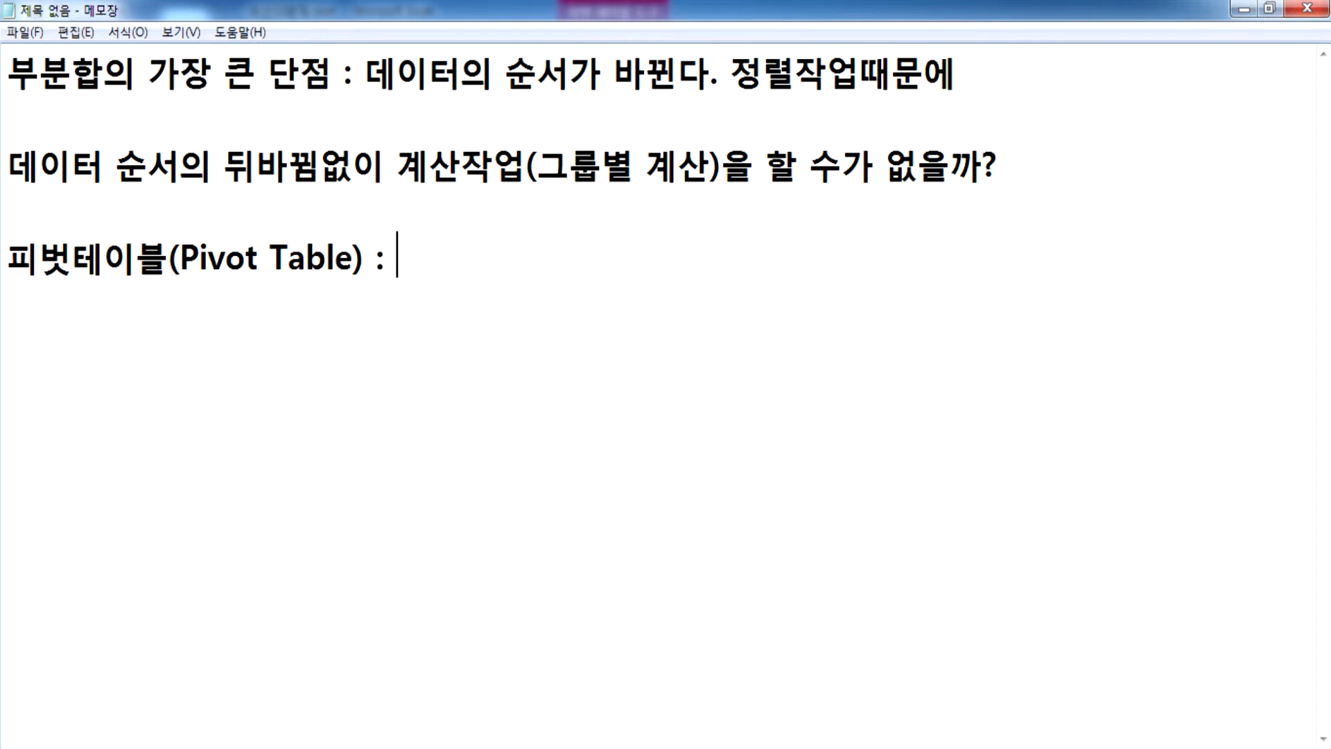
key("BackSpace")
key("BackSpace")
type("원본의 ")
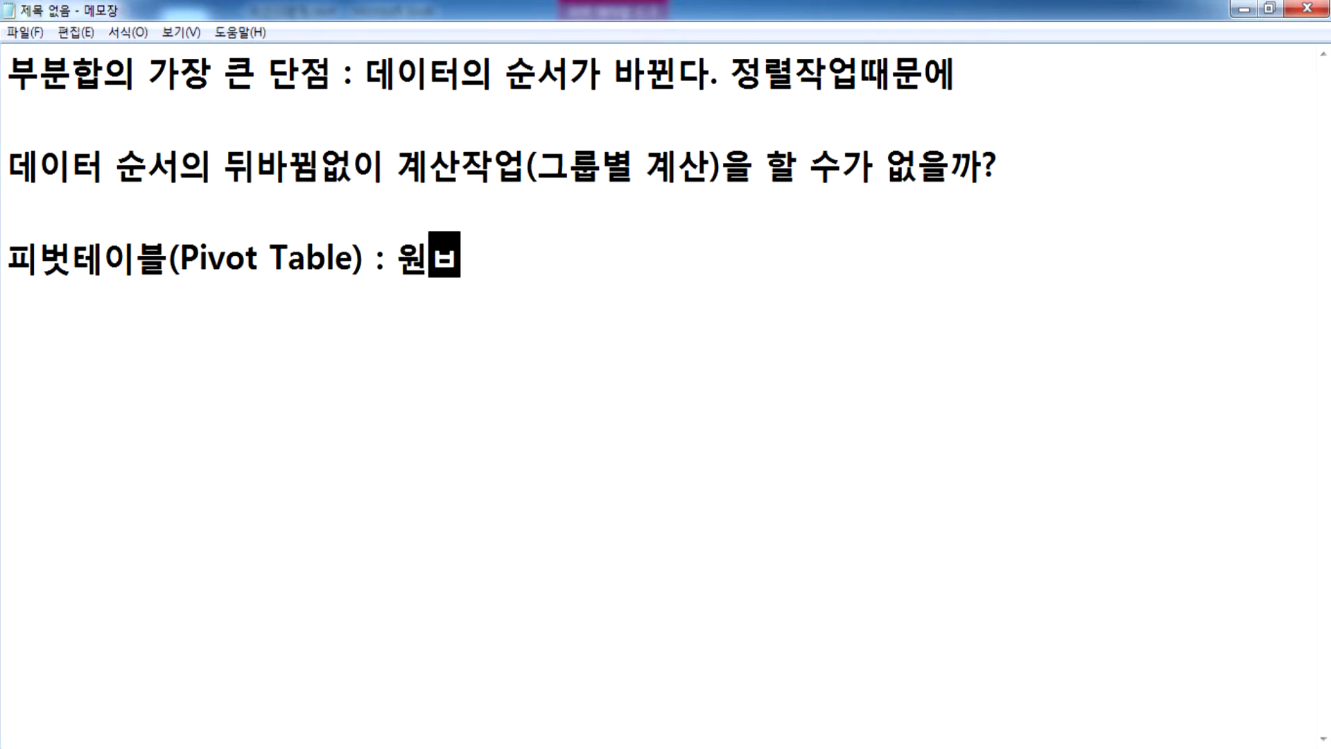
type("데이터를 그대로")
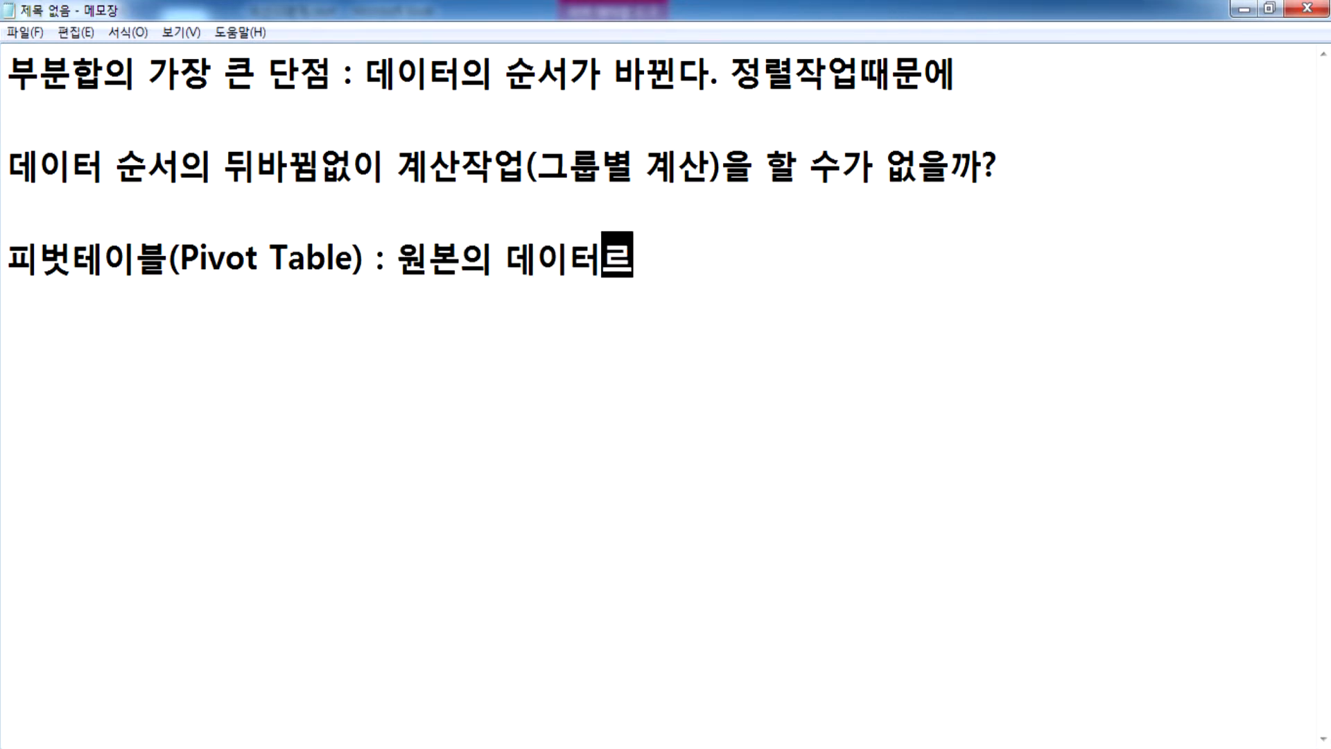
type(" 유지하")
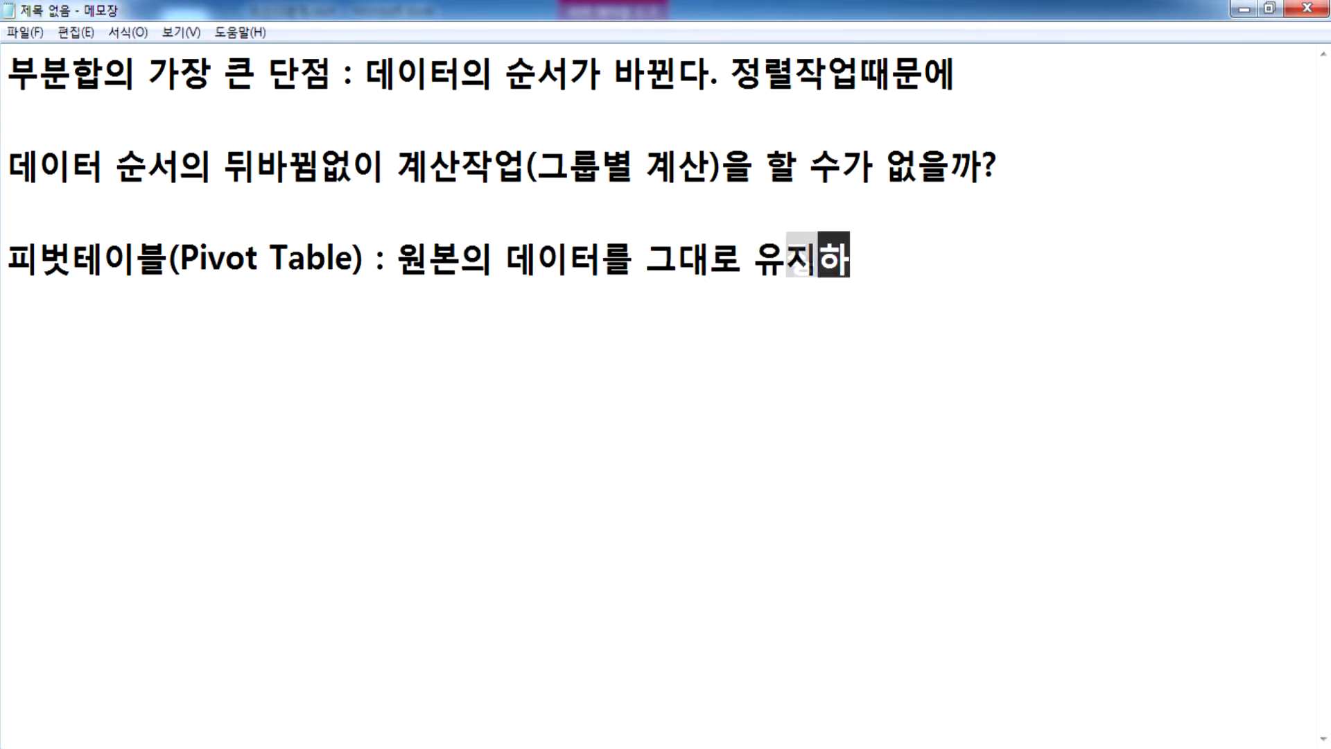
type("면서 작업ㅇ르")
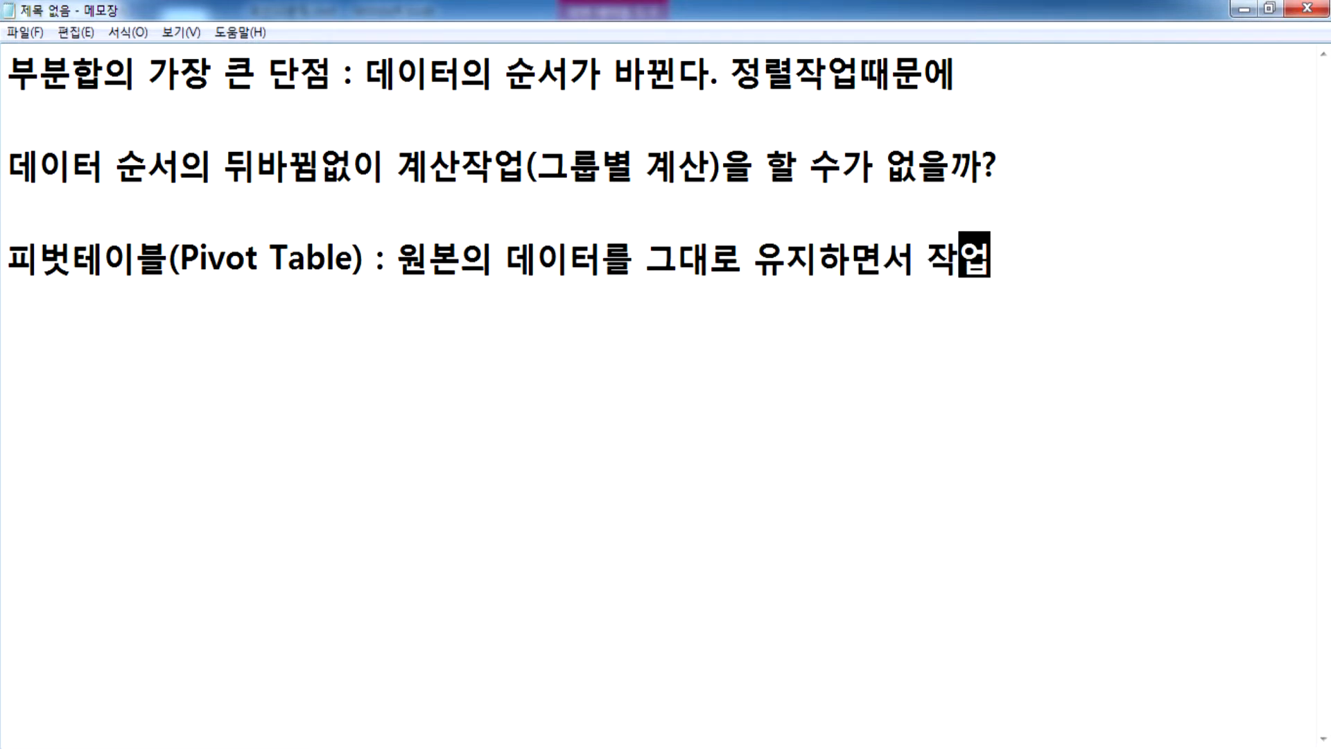
key("BackSpace")
key("BackSpace")
type("을 진행하")
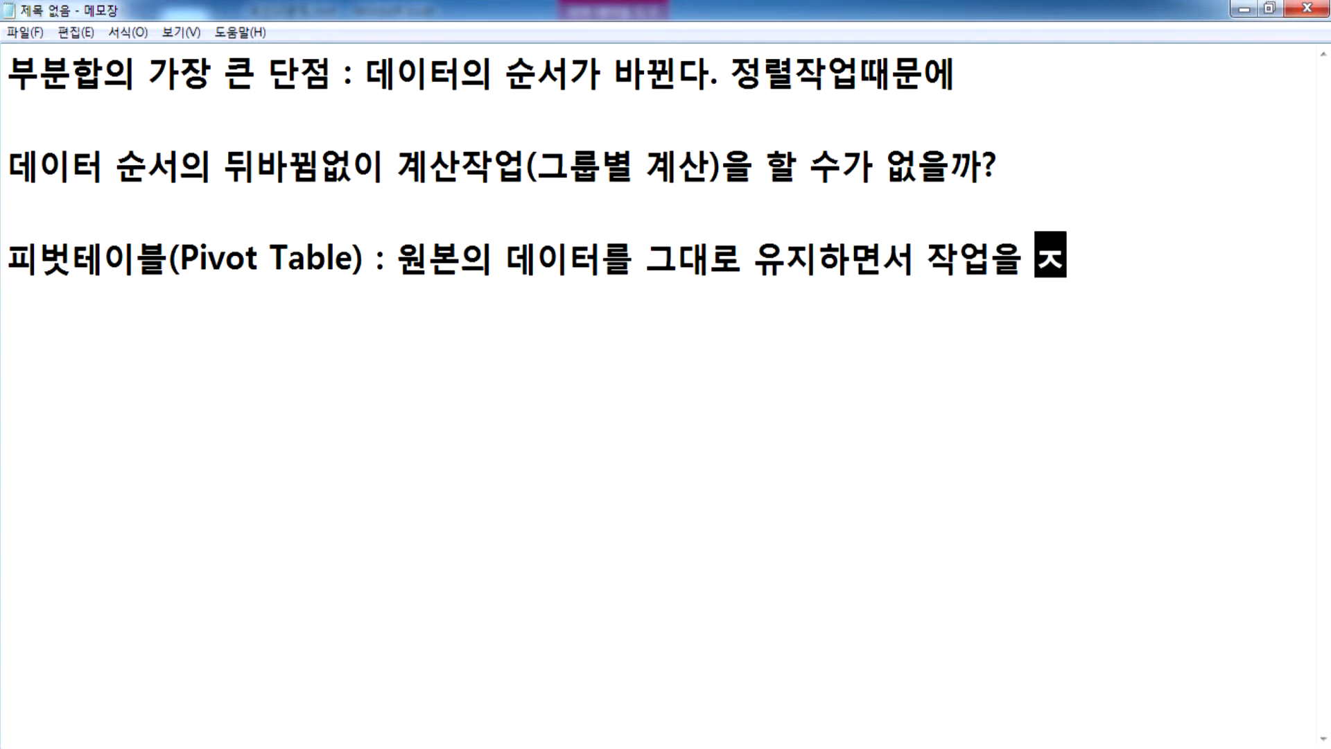
type("ㄹ 수 있다.")
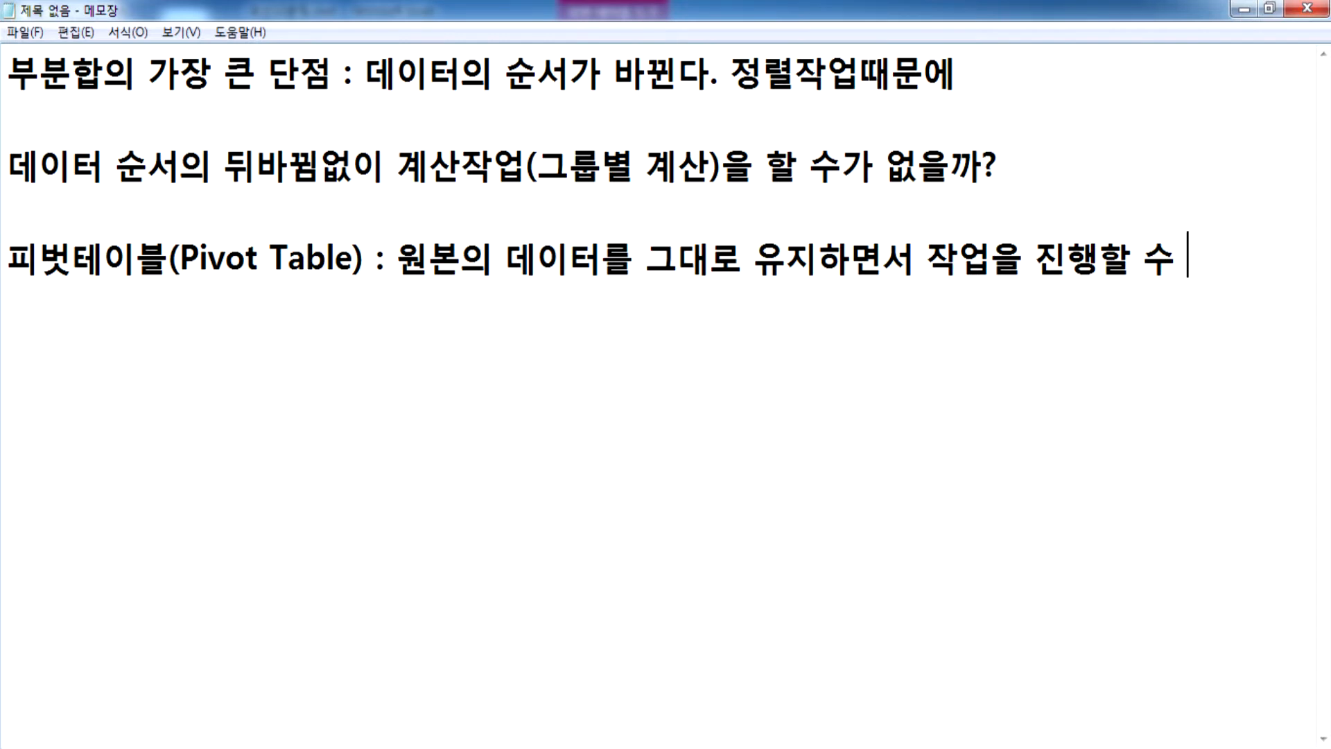
key("Return")
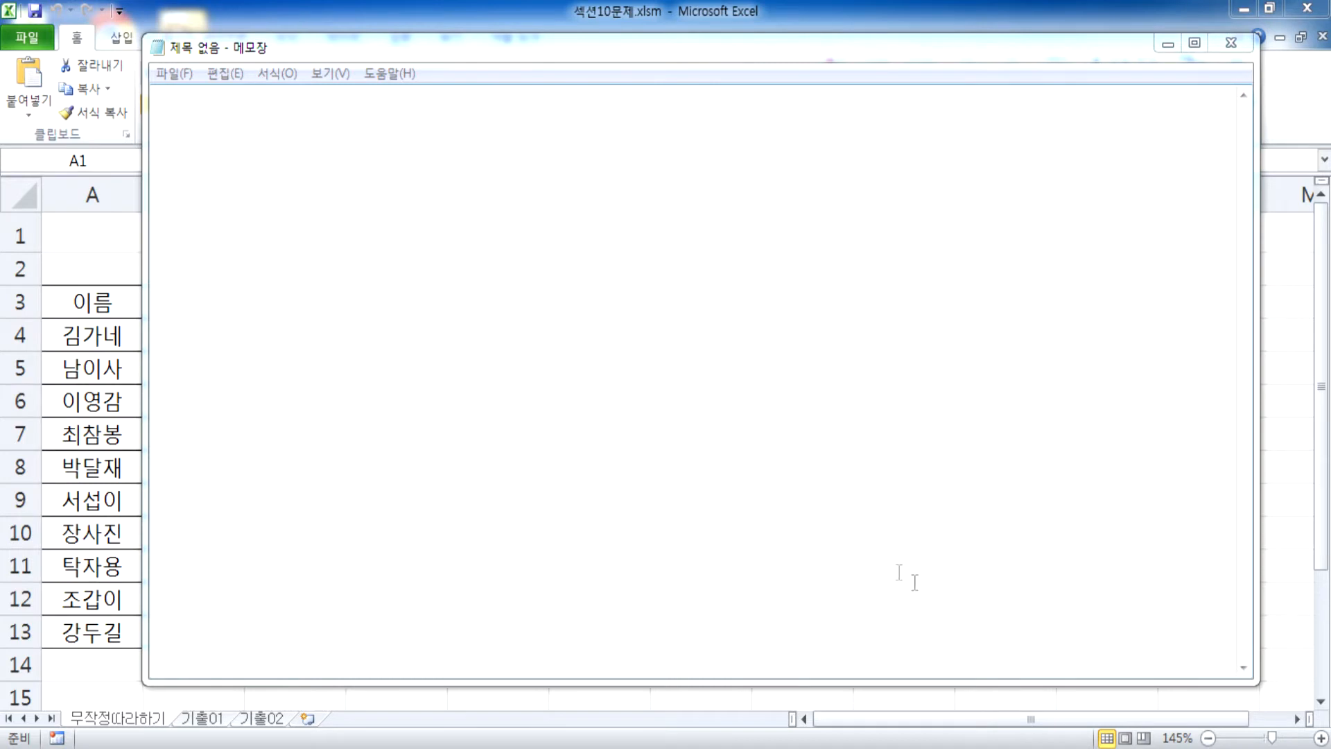
In the blank Notepad note, write the heading "피벗테이블" and, below an empty line, "부분합 : 데이터를 정렬해서 > 그룹별 계산"
left_click(689, 334)
type("피벗테이블")
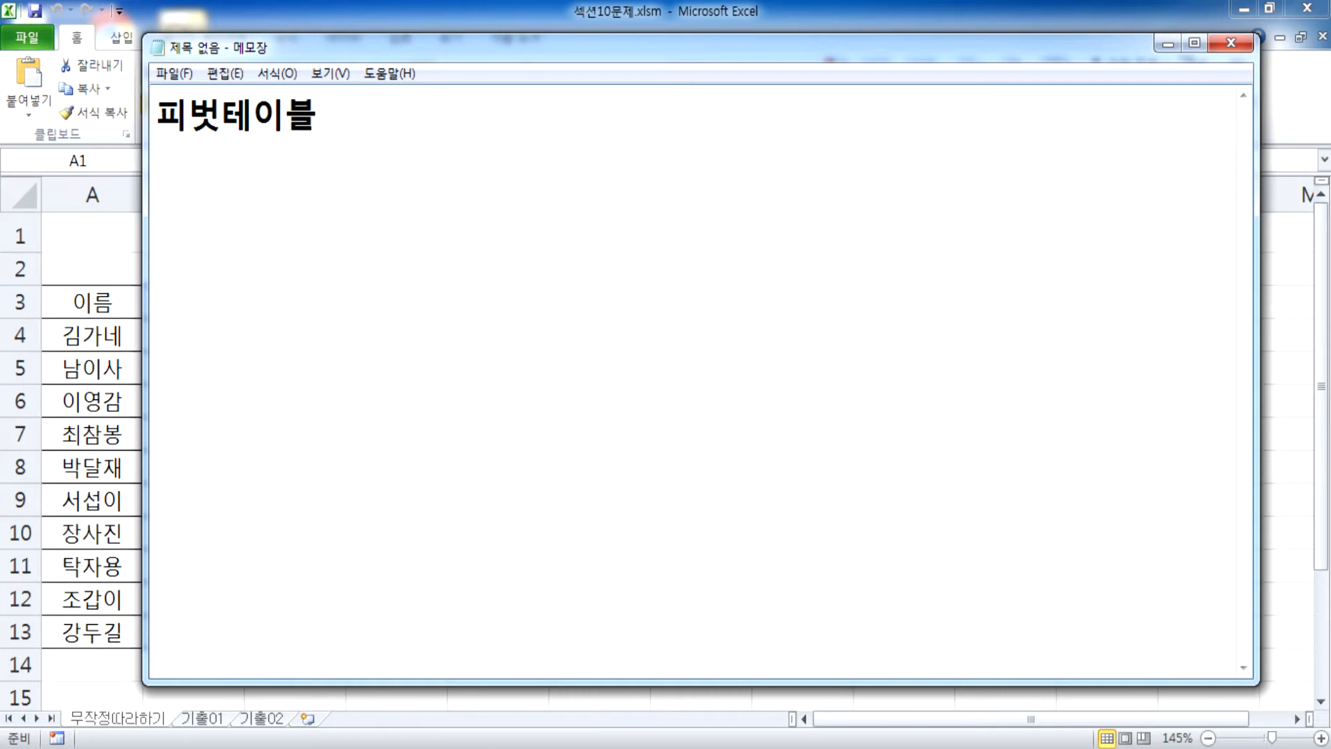
key("Return")
type("부분합")
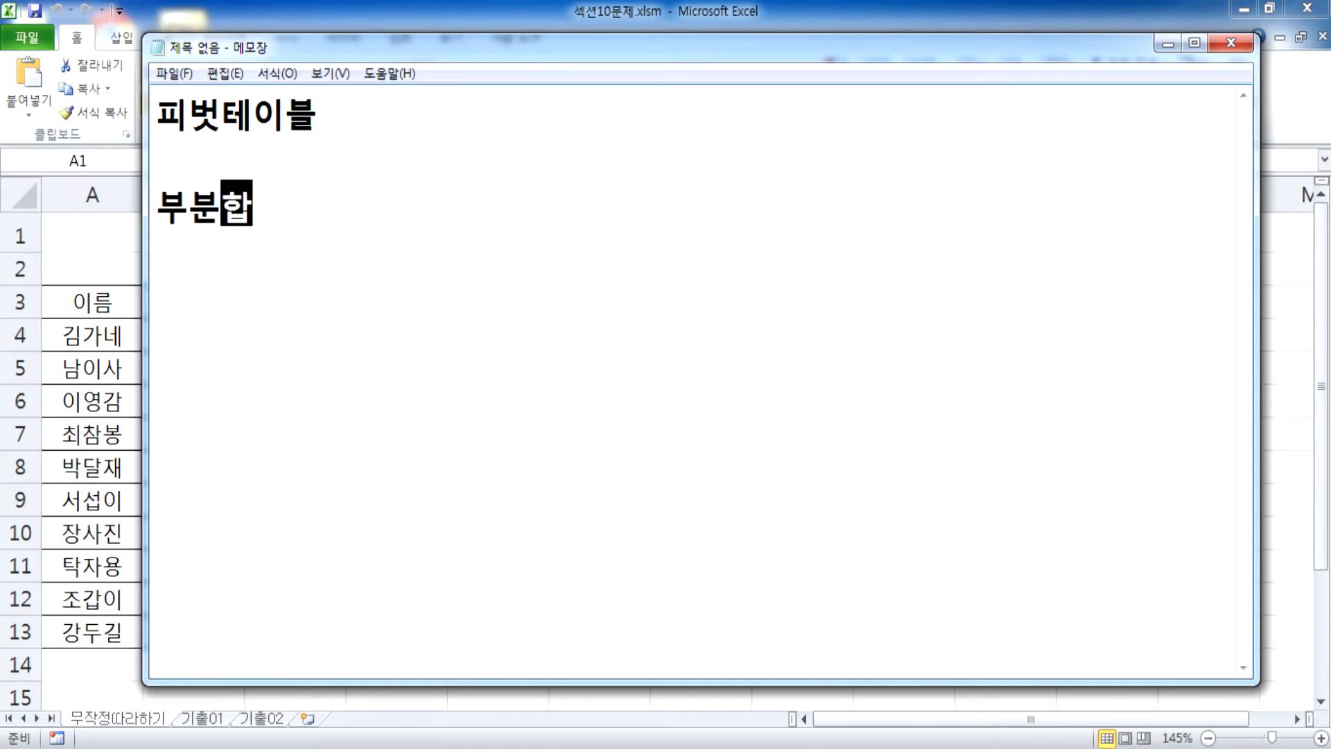
type(" : 데이터")
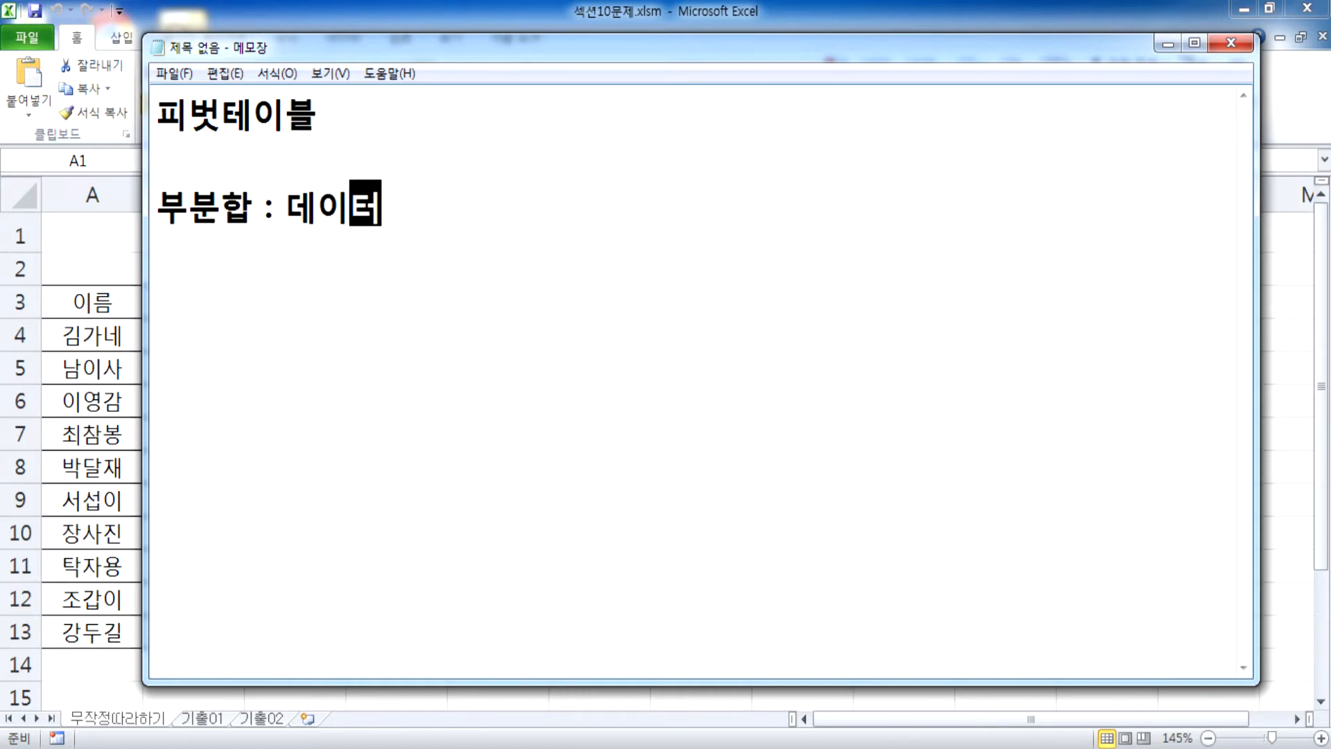
type("를 ㅈ정렬해서 ")
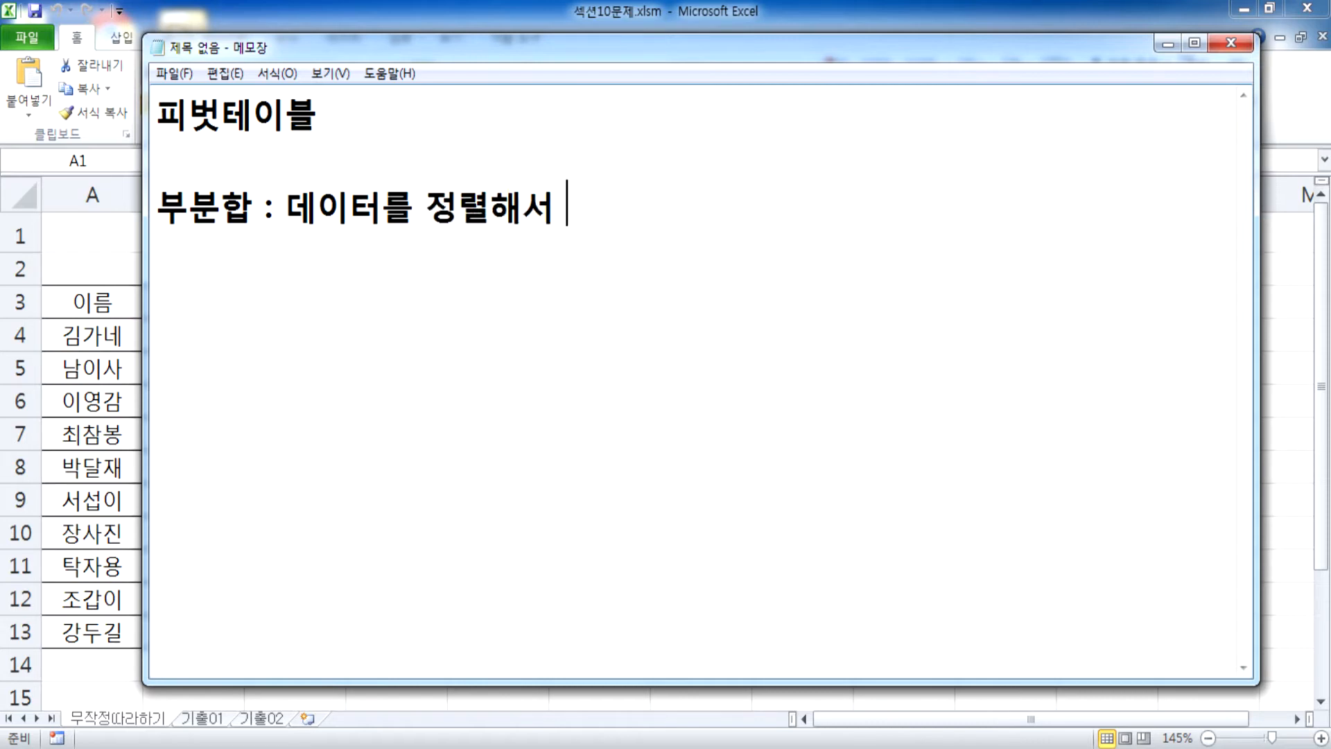
type(">")
type(" 그룹별 계사")
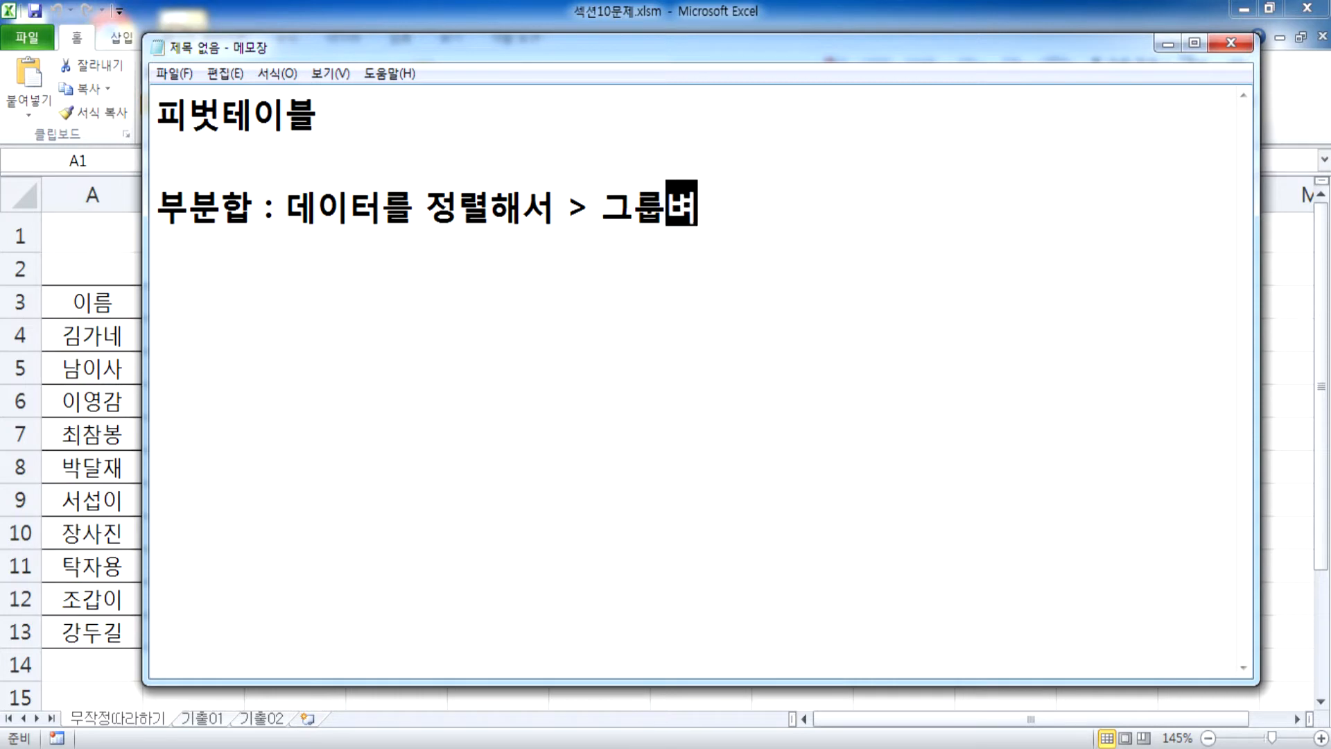
type("ㄴ")
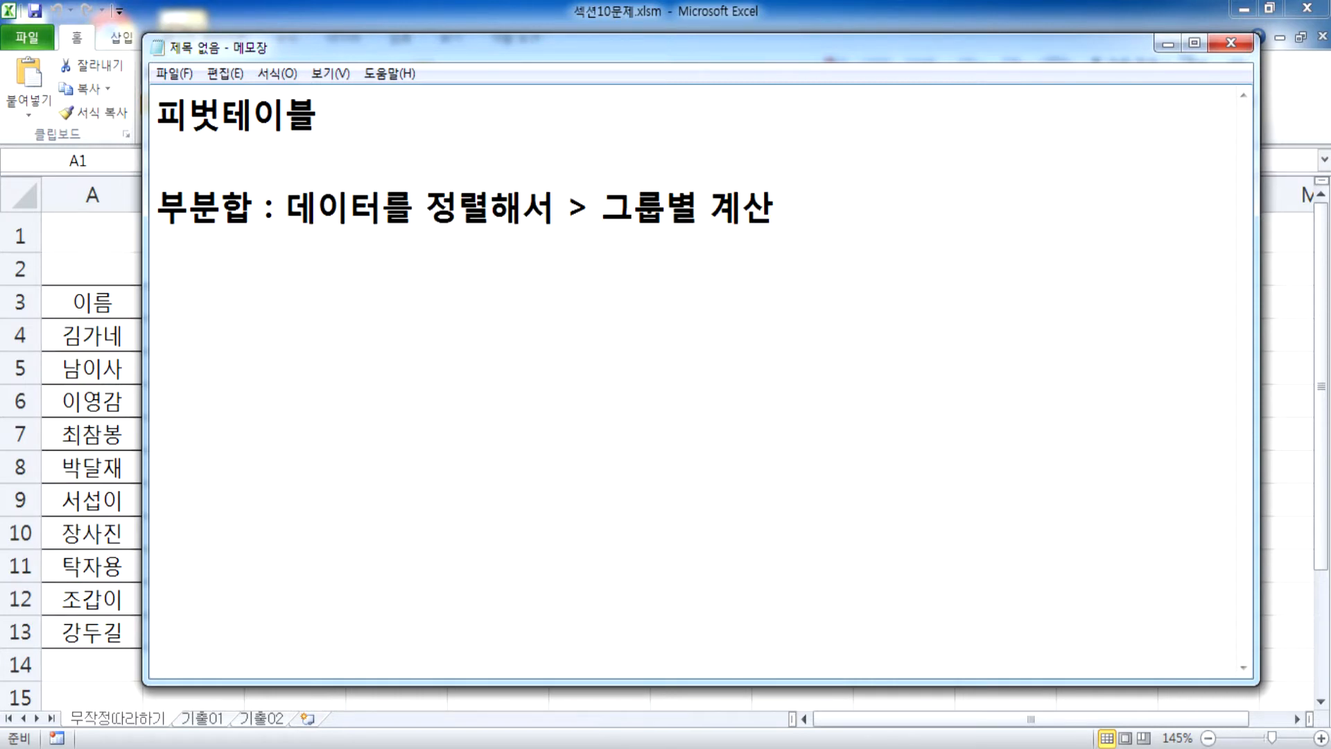
Append " > 단점 : 원래의 데이터 순서가 섞인다." to the 부분합 line and maximise the note window
type(" > 단")
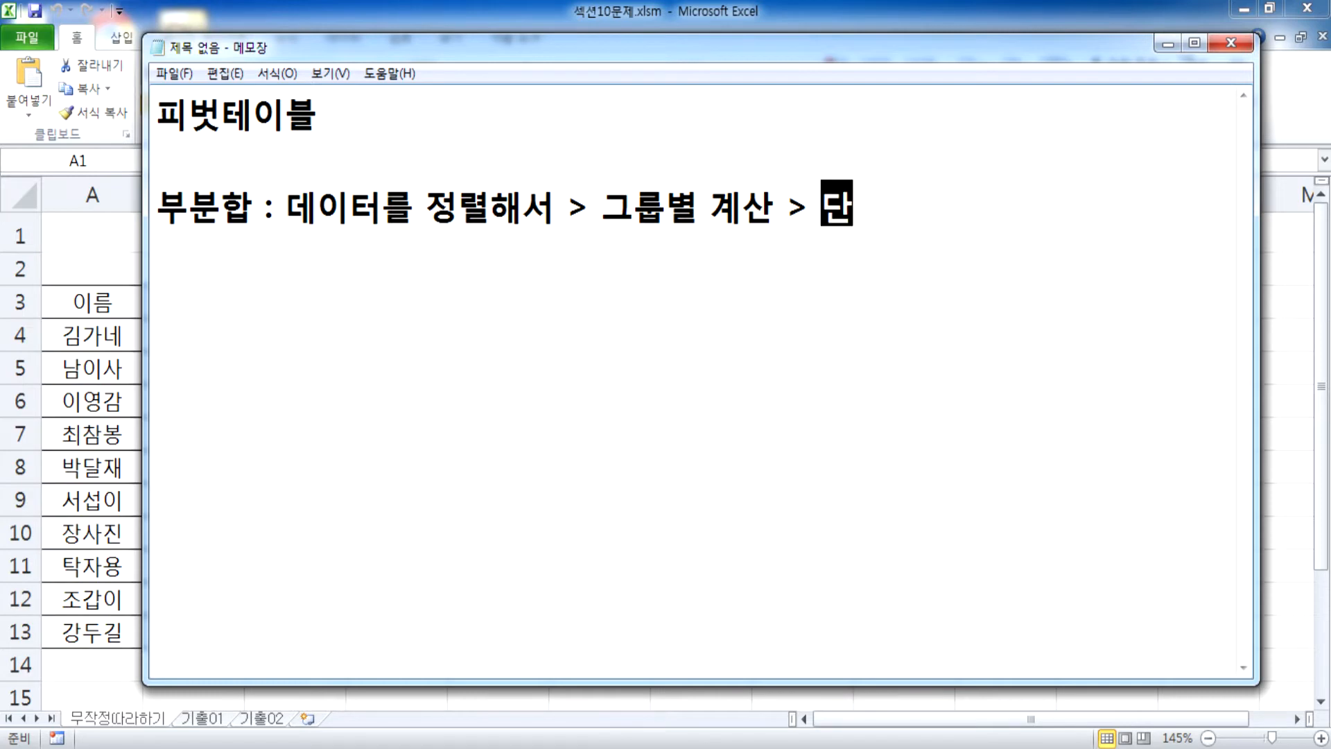
type("점 : 원")
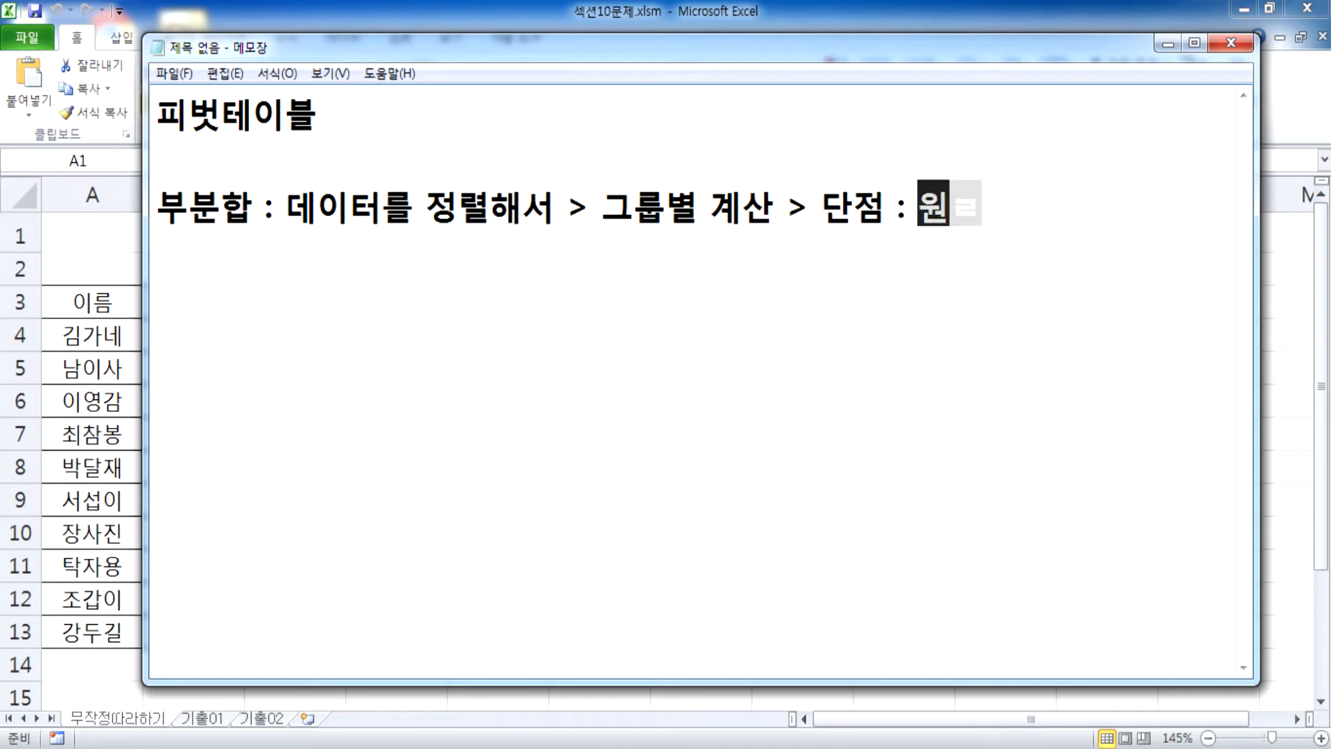
type("래의 데이터 순")
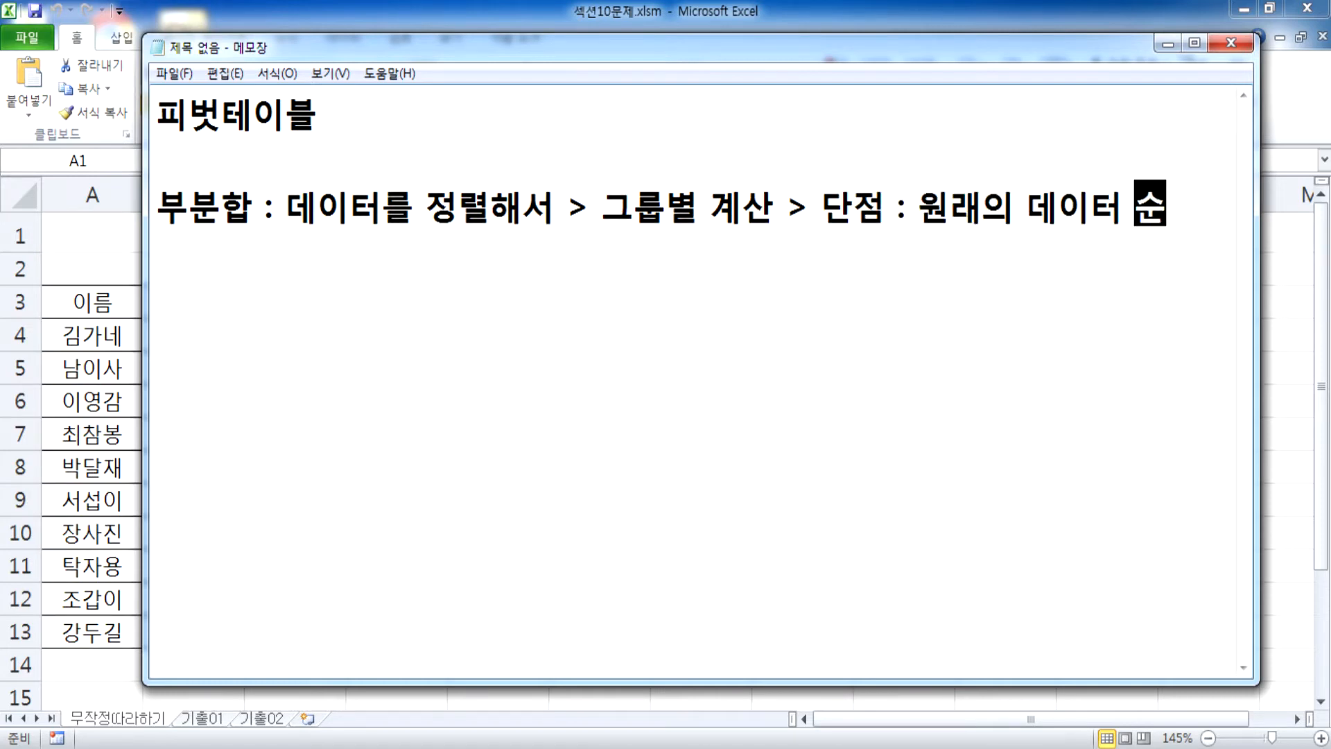
type("서가 서")
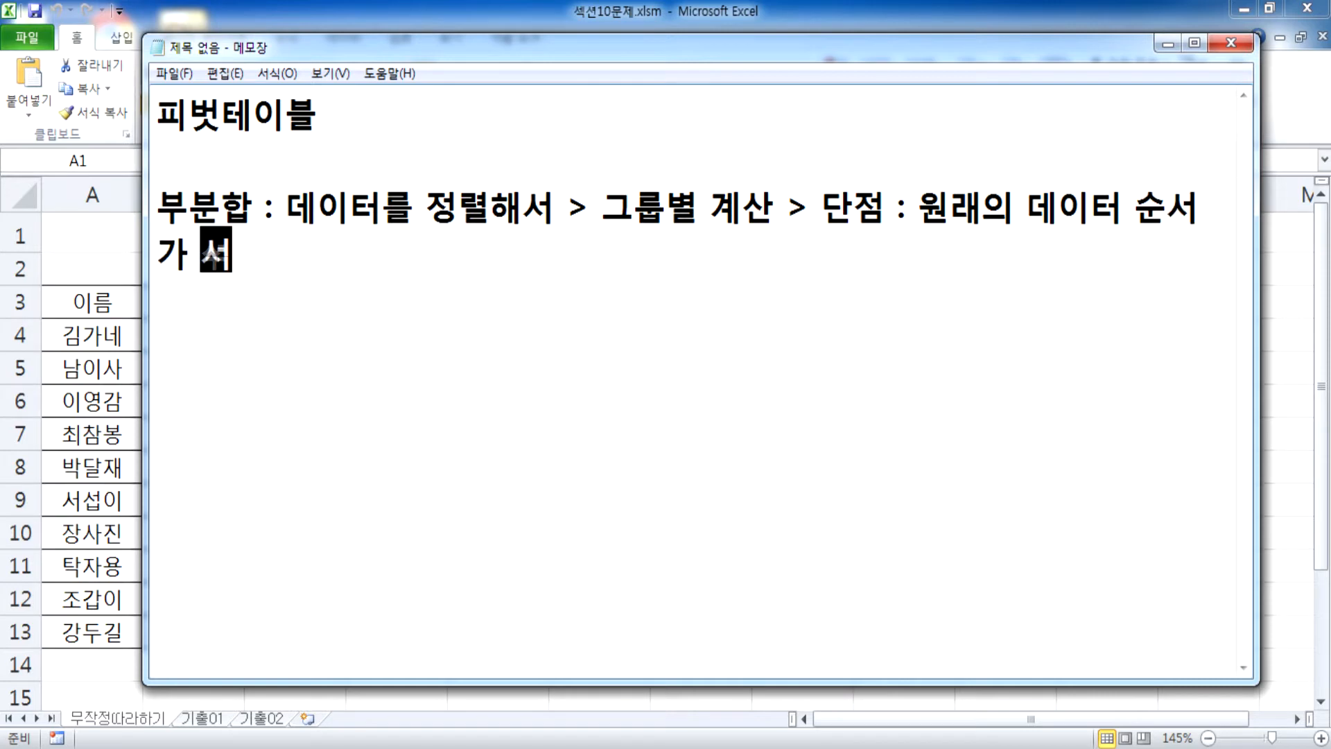
type("가 섞인다.")
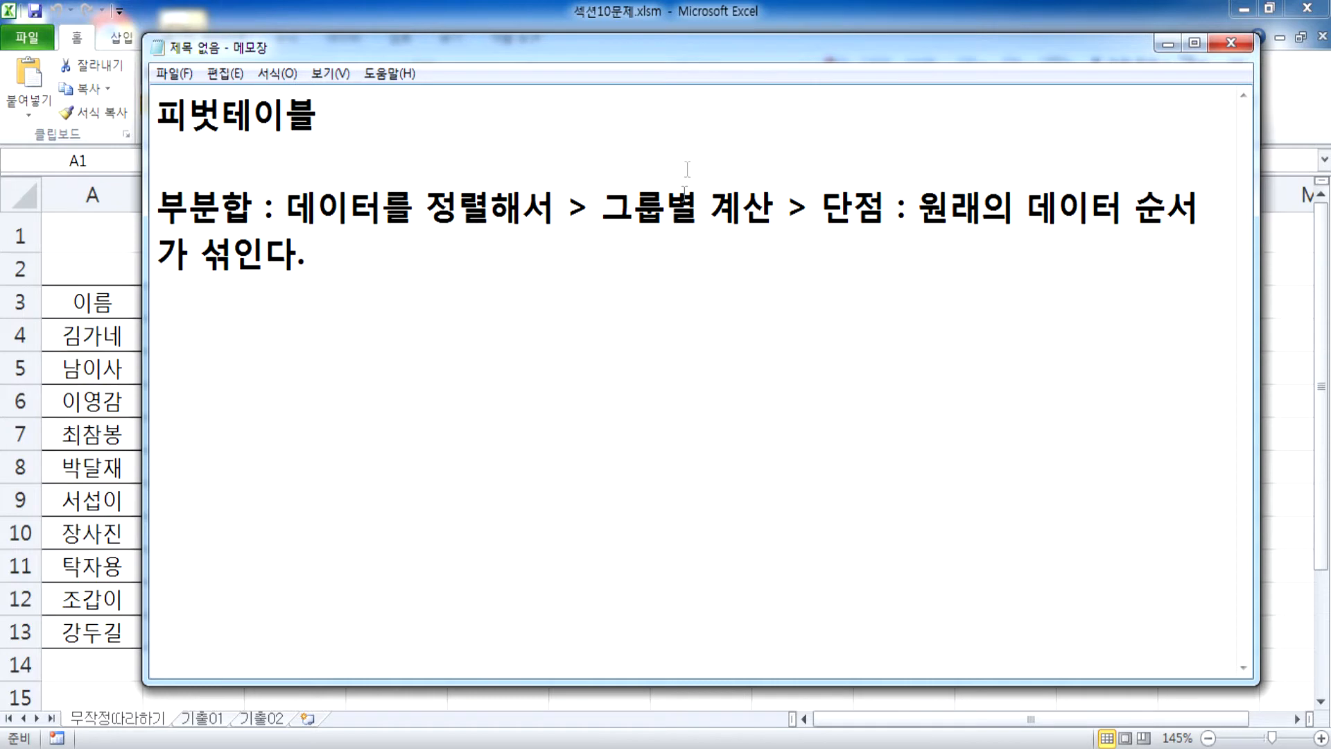
double_click(630, 53)
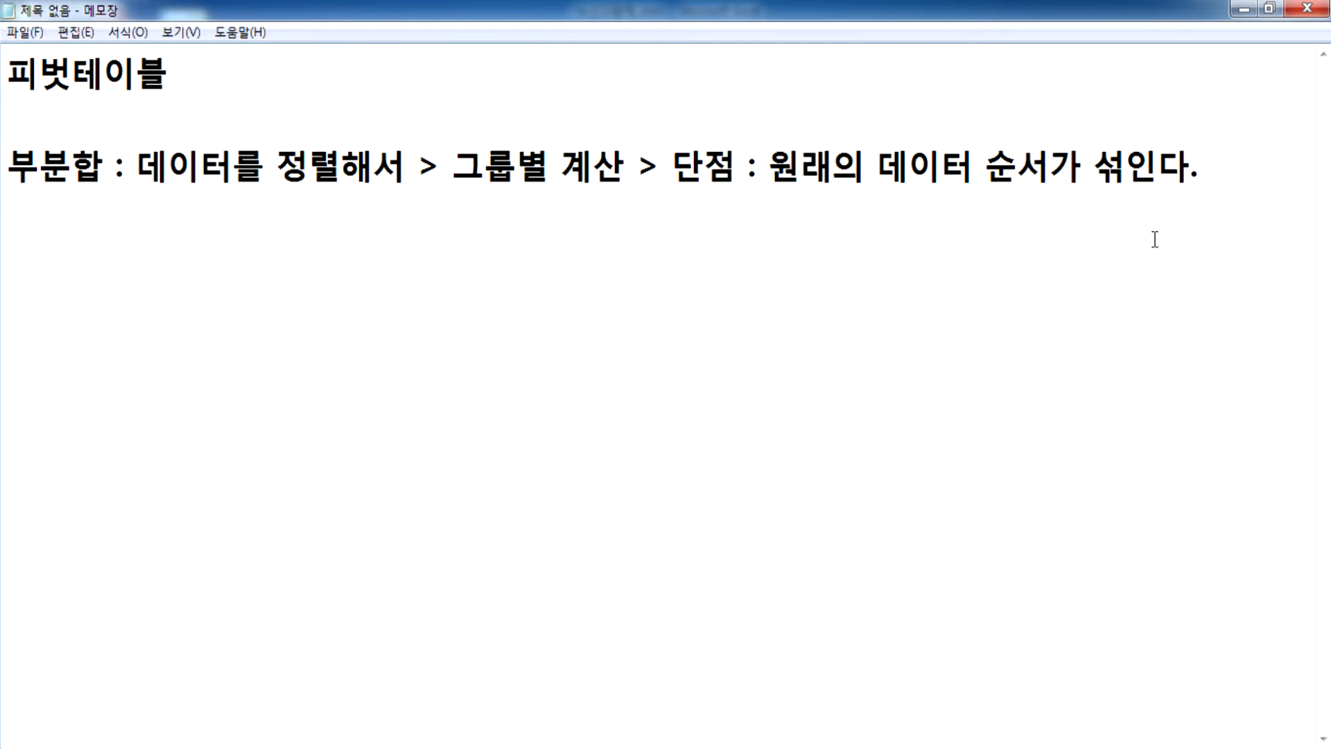
Move the 피벗테이블 heading below the 부분합 line, keeping one empty line between them and none above
key("Return")
left_click_drag(21, 71, 18, 118)
key("ctrl+x")
left_click(33, 187)
key("ctrl+v")
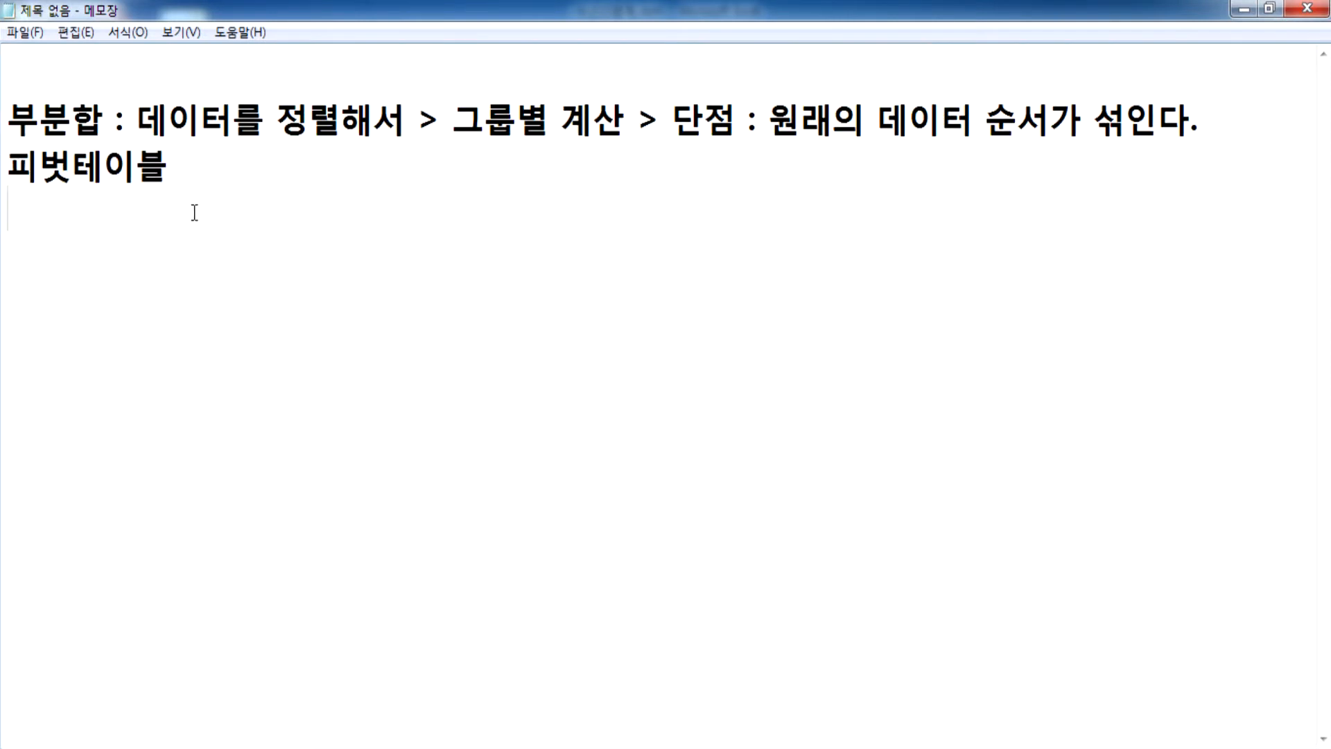
key("Return")
key("Up")
key("Up")
key("Up")
key("Delete")
key("Down")
key("Down")
Complete the 피벗테이블 line with " : 원래의 데이터를 그대로 유지하면서 데이터를 분석(장점)"
key("End")
type(": 원래")
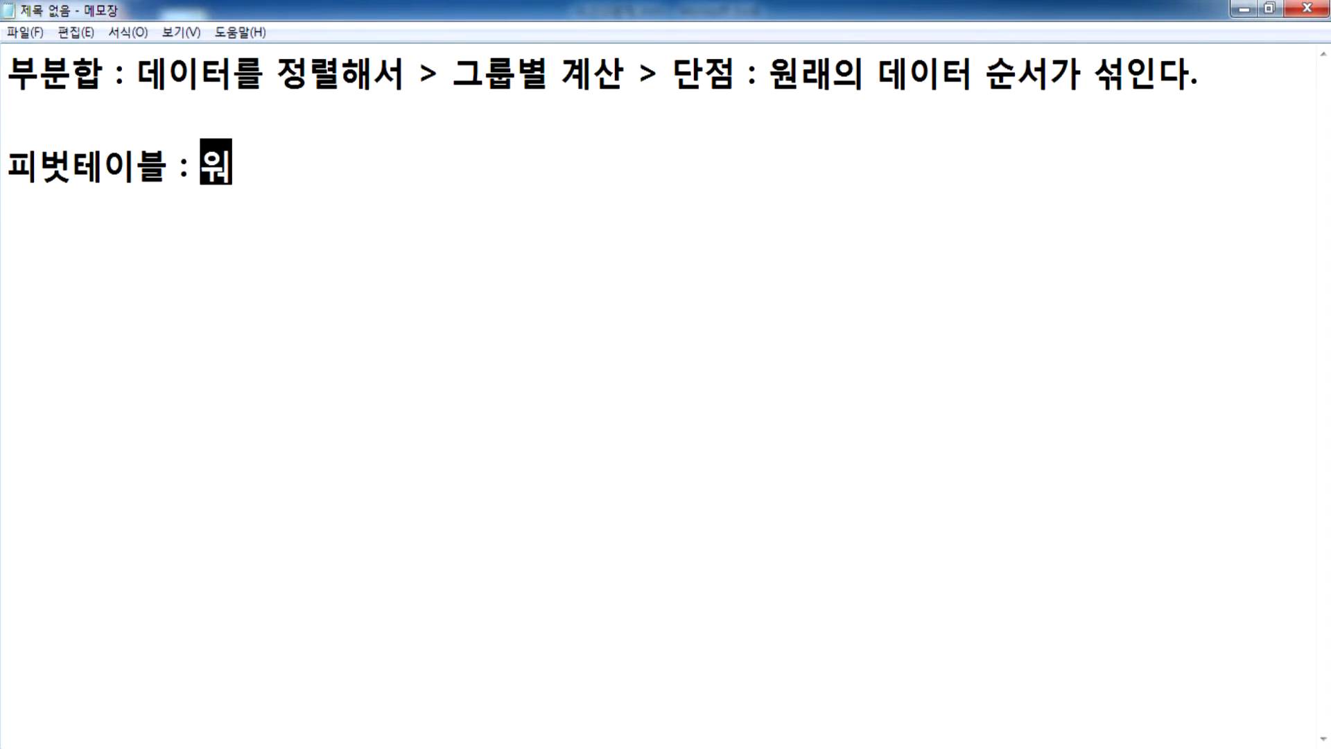
type("의 데이터를 ")
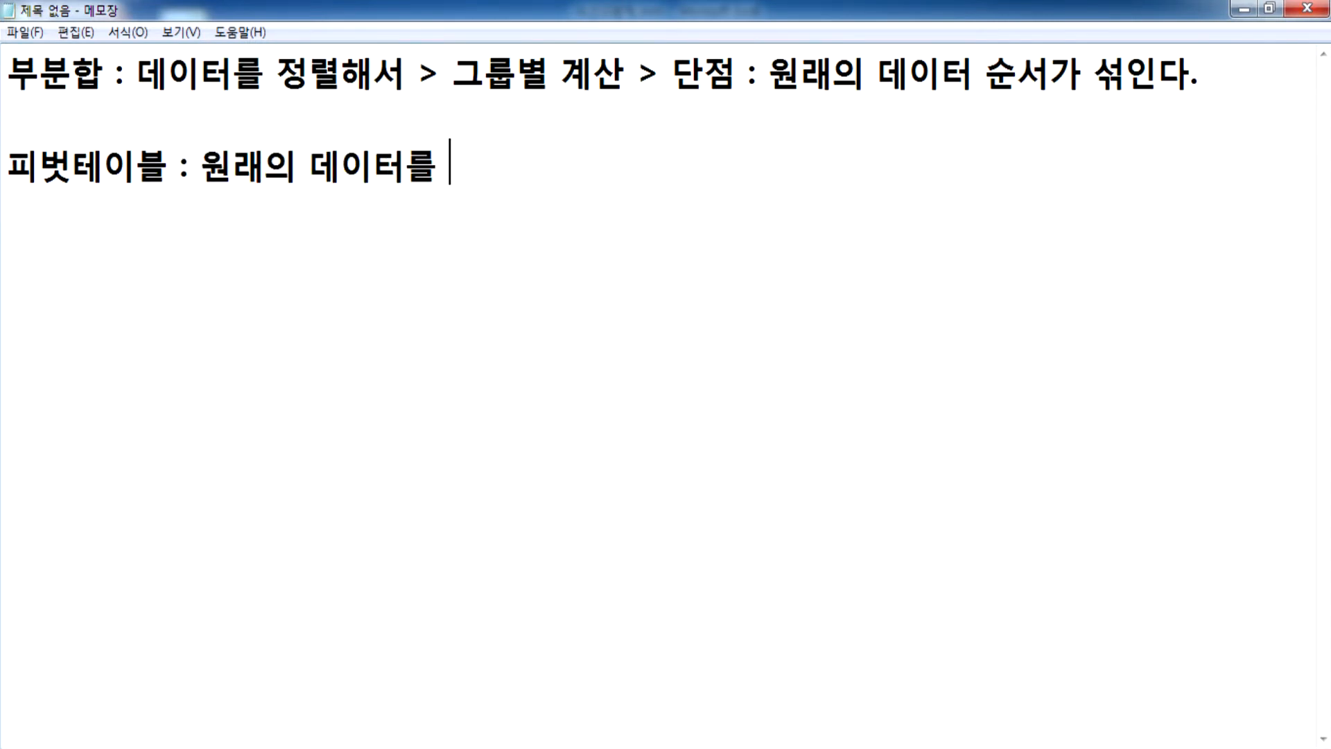
type("그대로 유지")
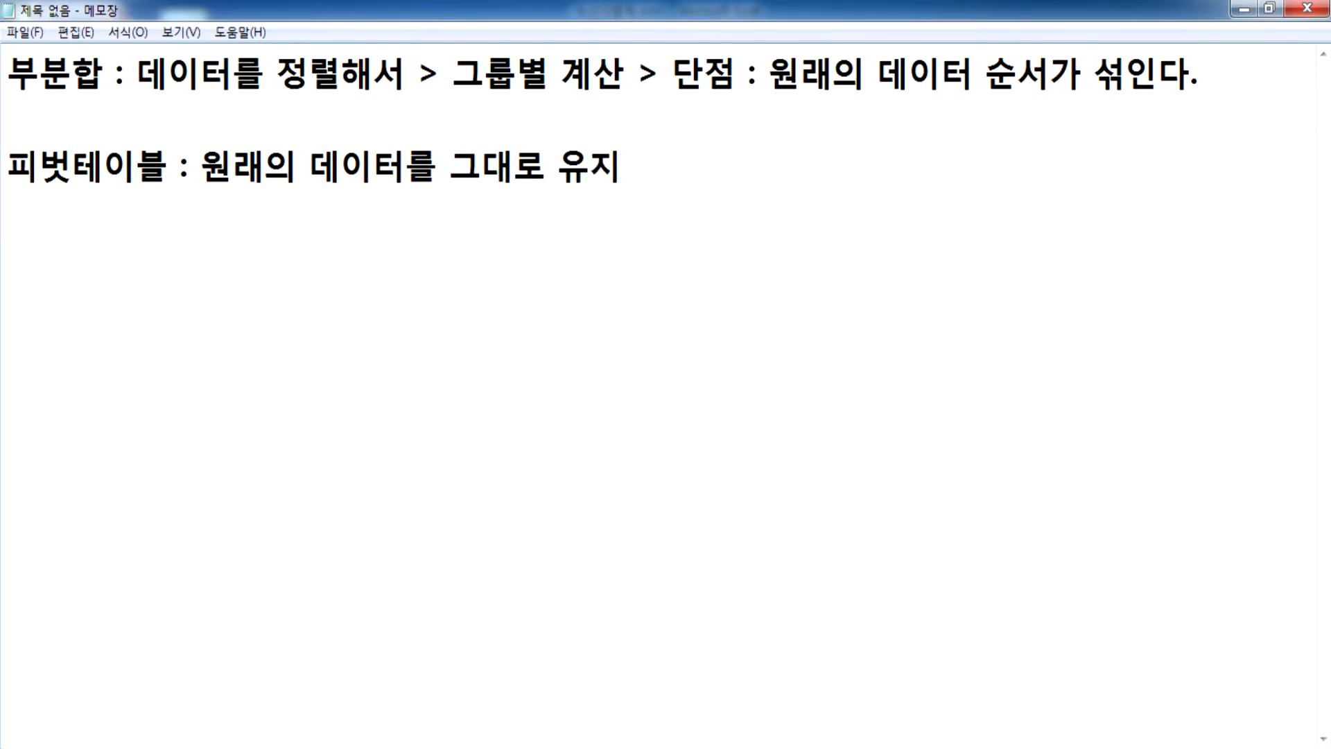
type("함면서 데")
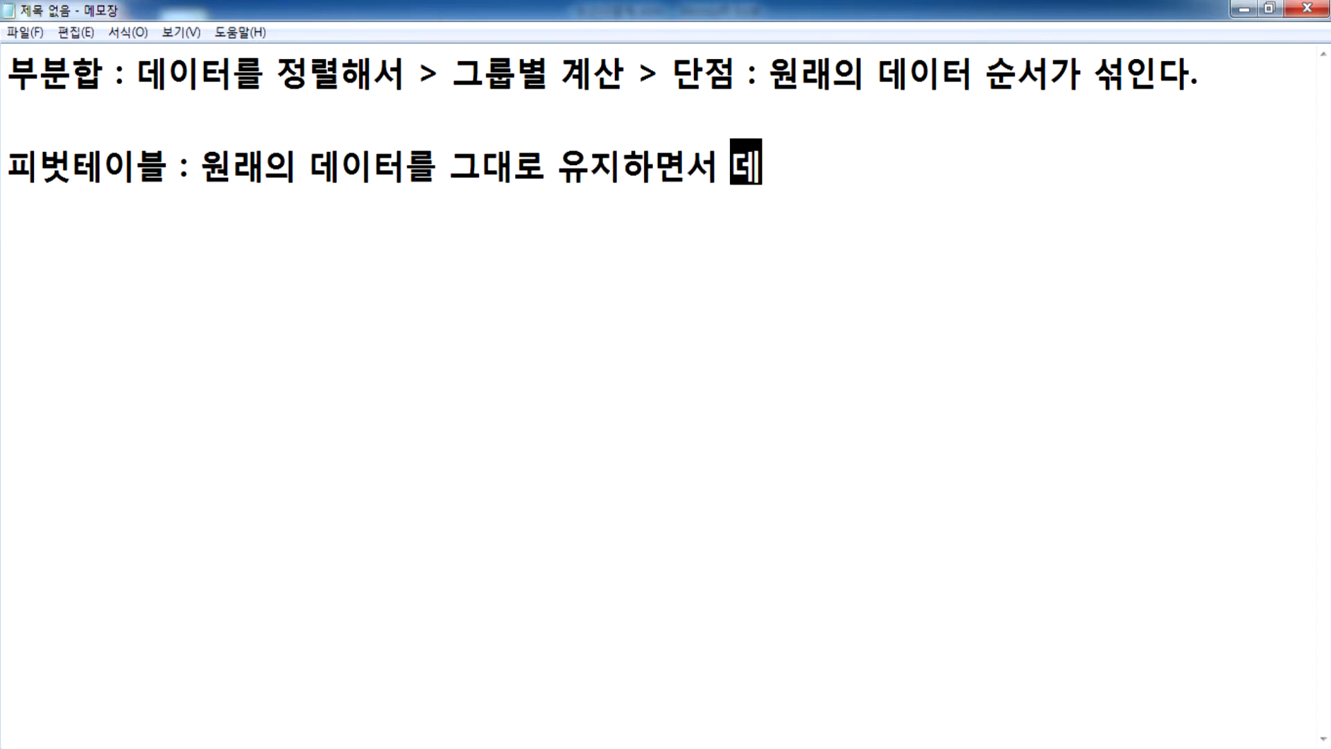
type("이터를 분석")
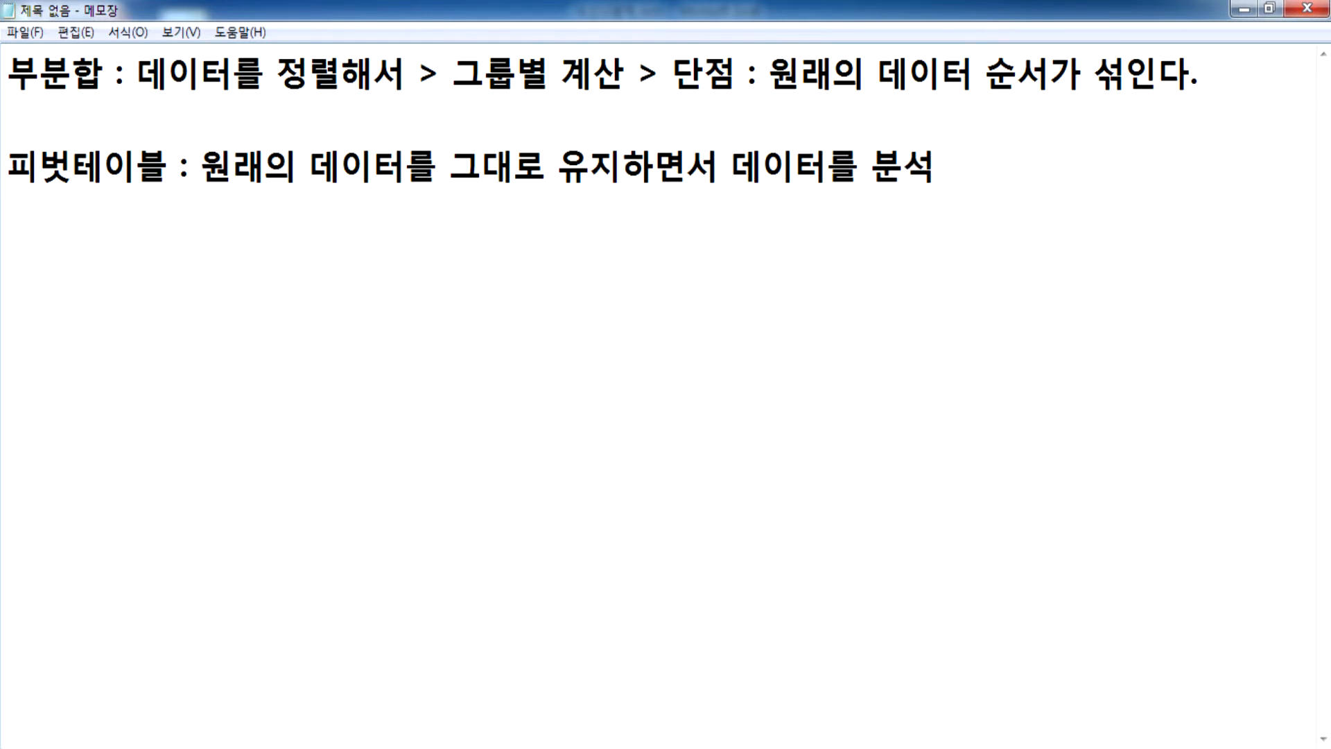
type("(장ㅈ")
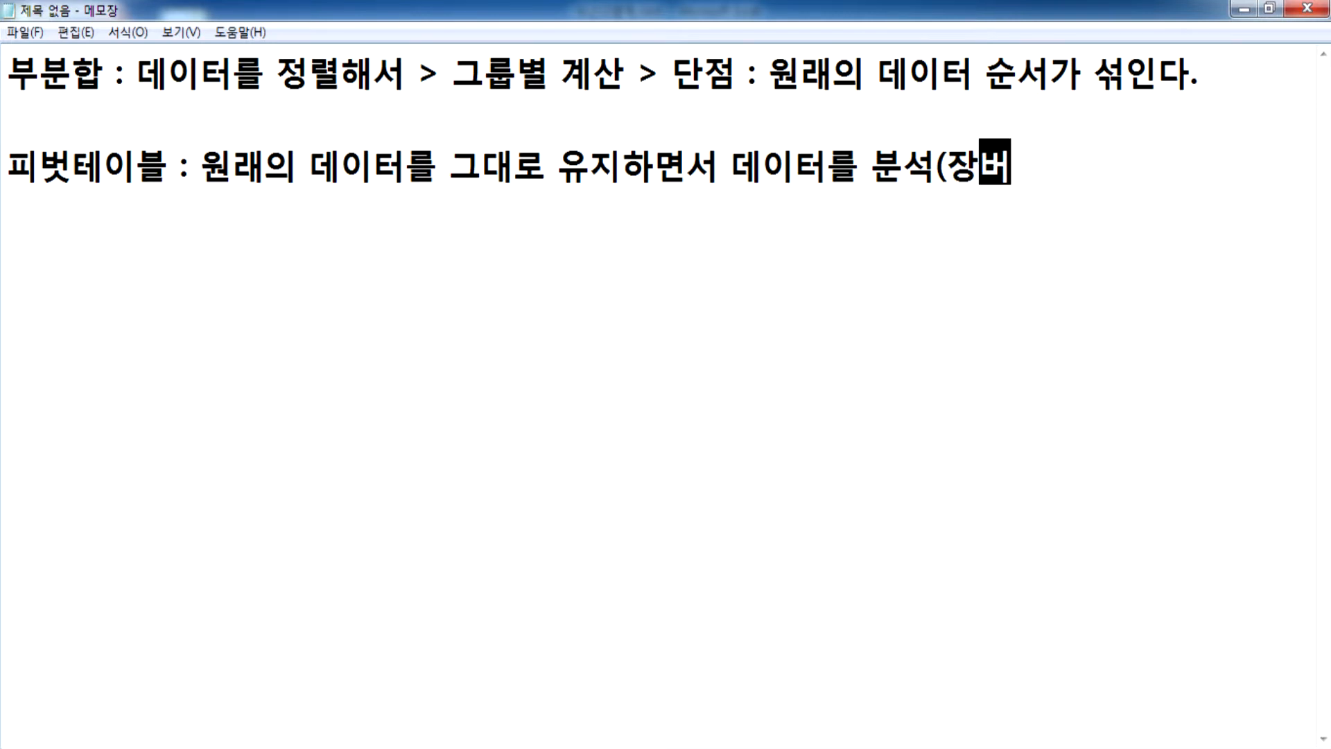
type("점)")
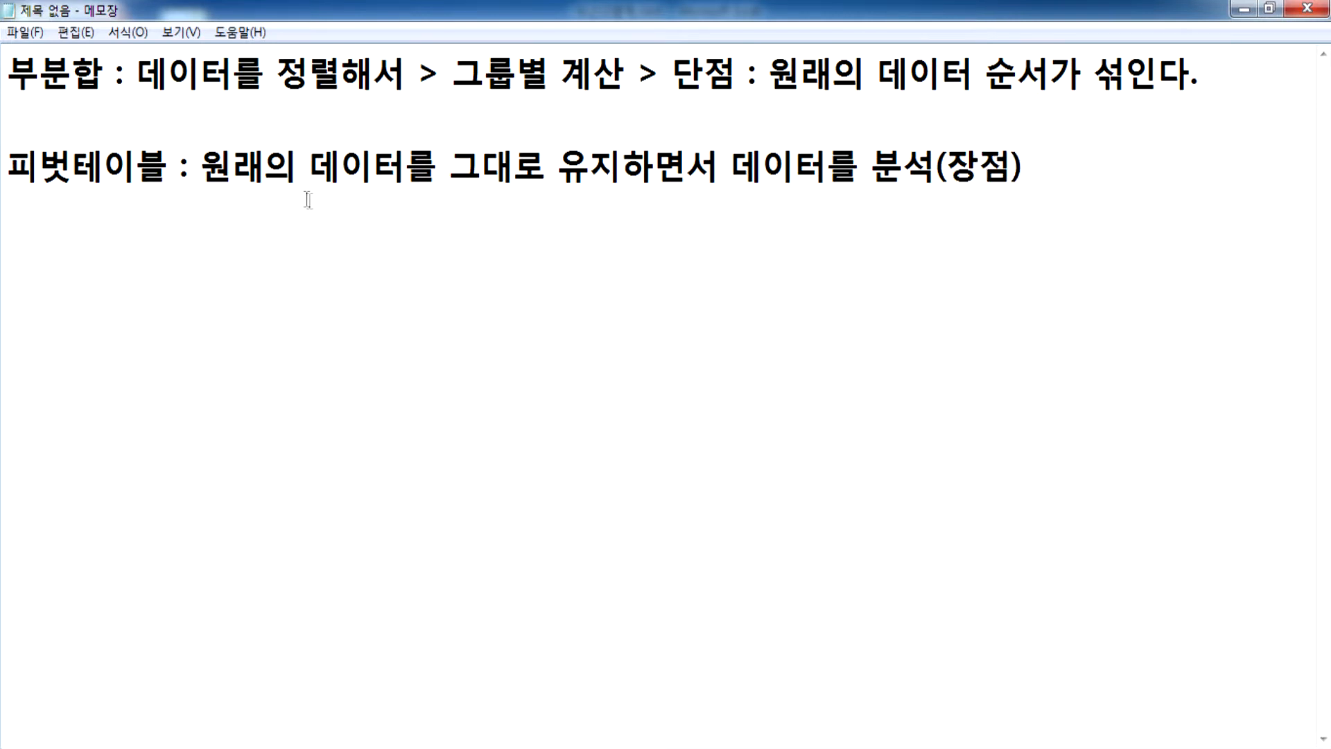
Move "(장점)" from the end of the 피벗테이블 line to directly after "유지" and put the cursor on the line below
left_click_drag(935, 167, 1025, 166)
key("ctrl+x")
left_click(615, 173)
key("ctrl+v")
left_click(1109, 179)
key("Return")
key("Return")
key("Return")
key("Return")
key("Return")
left_click(74, 215)
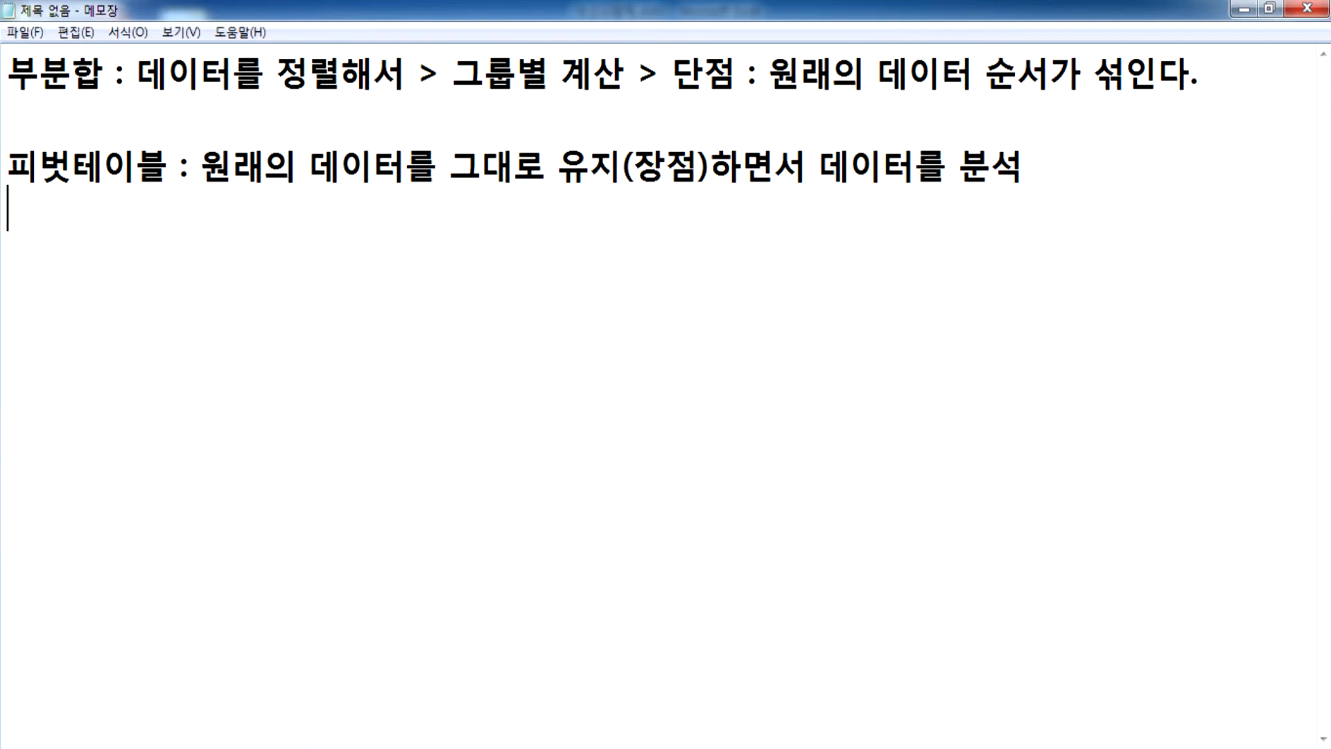
Switch to Excel and examine the 부서명 and 직급 columns of the payroll table
left_click(512, 746)
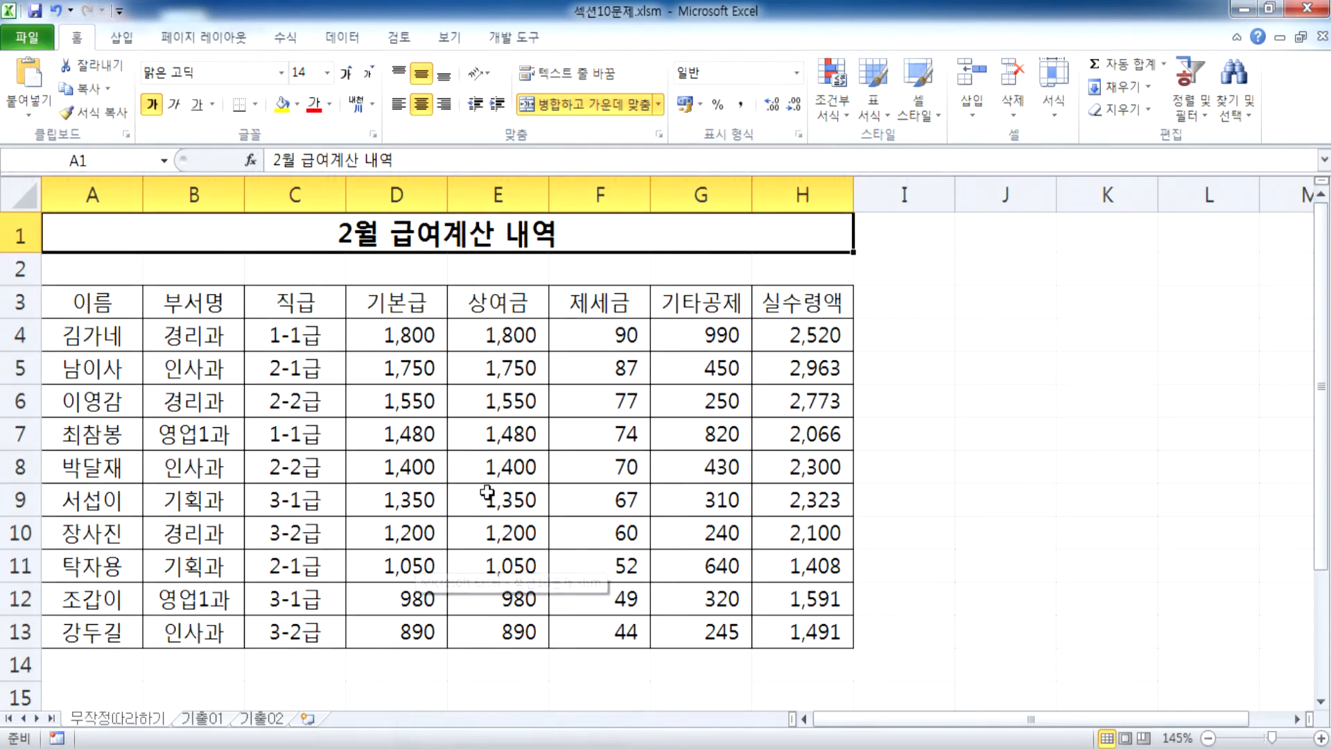
left_click_drag(182, 303, 196, 567)
left_click_drag(294, 335, 294, 631)
left_click(208, 335)
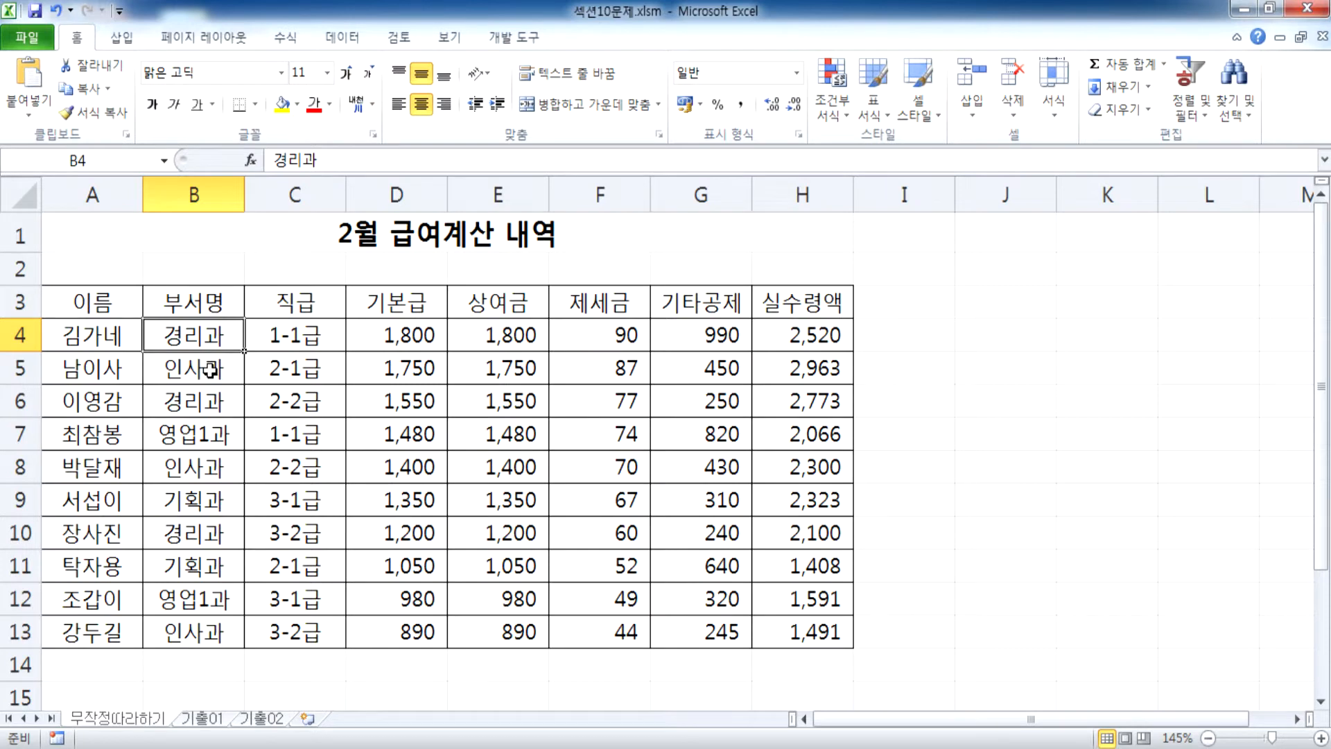
left_click(123, 38)
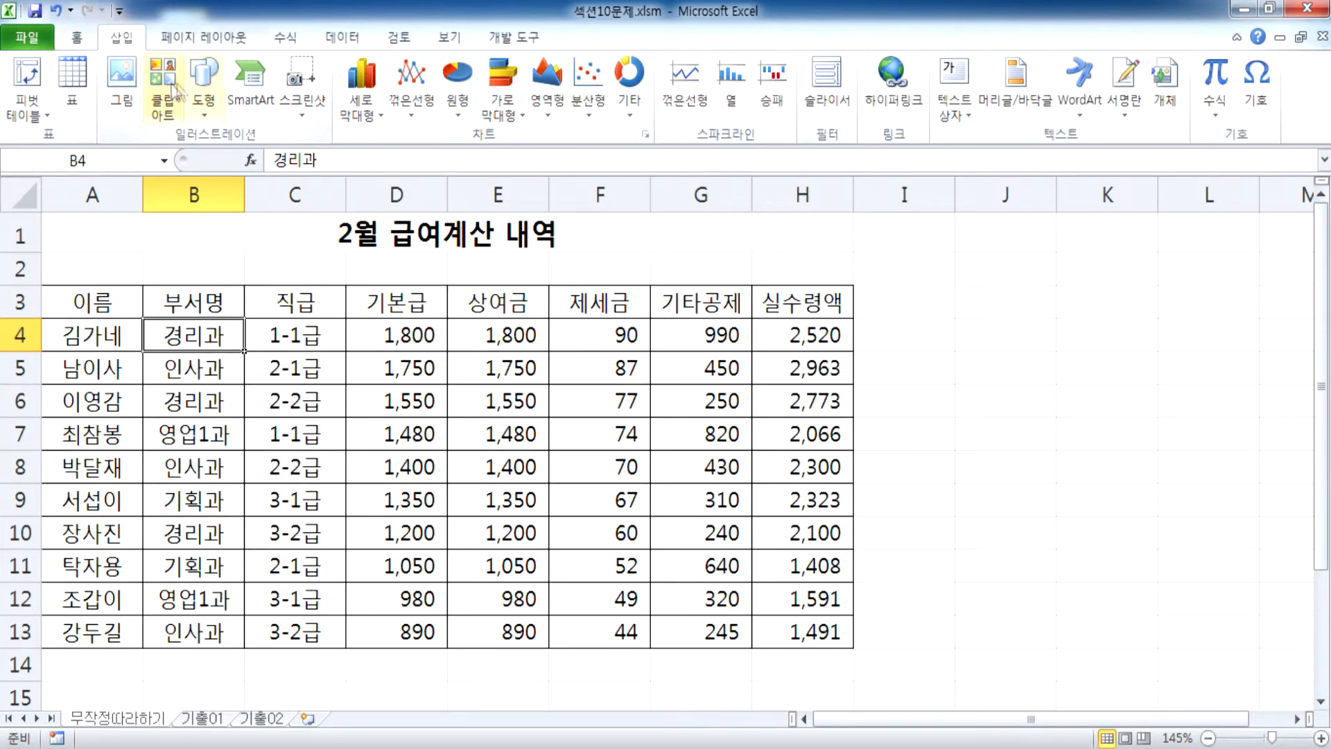
left_click(26, 73)
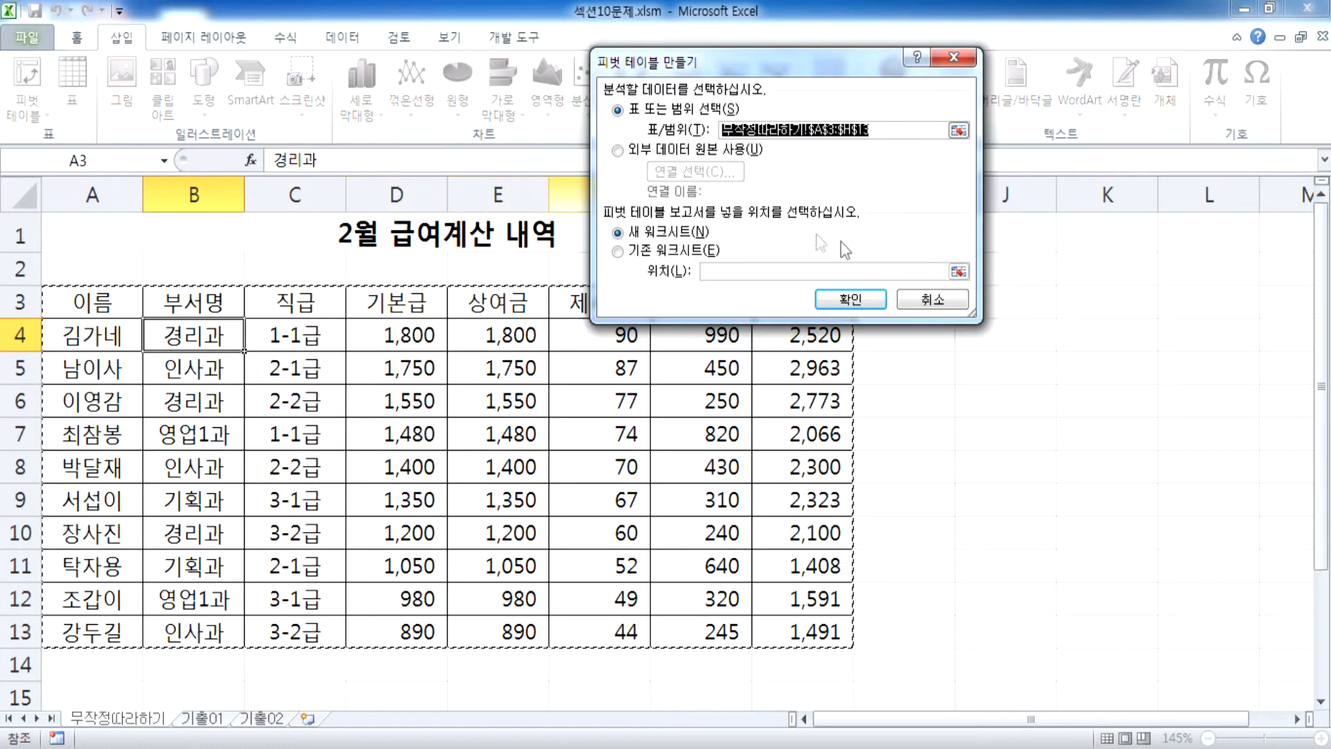
left_click(926, 292)
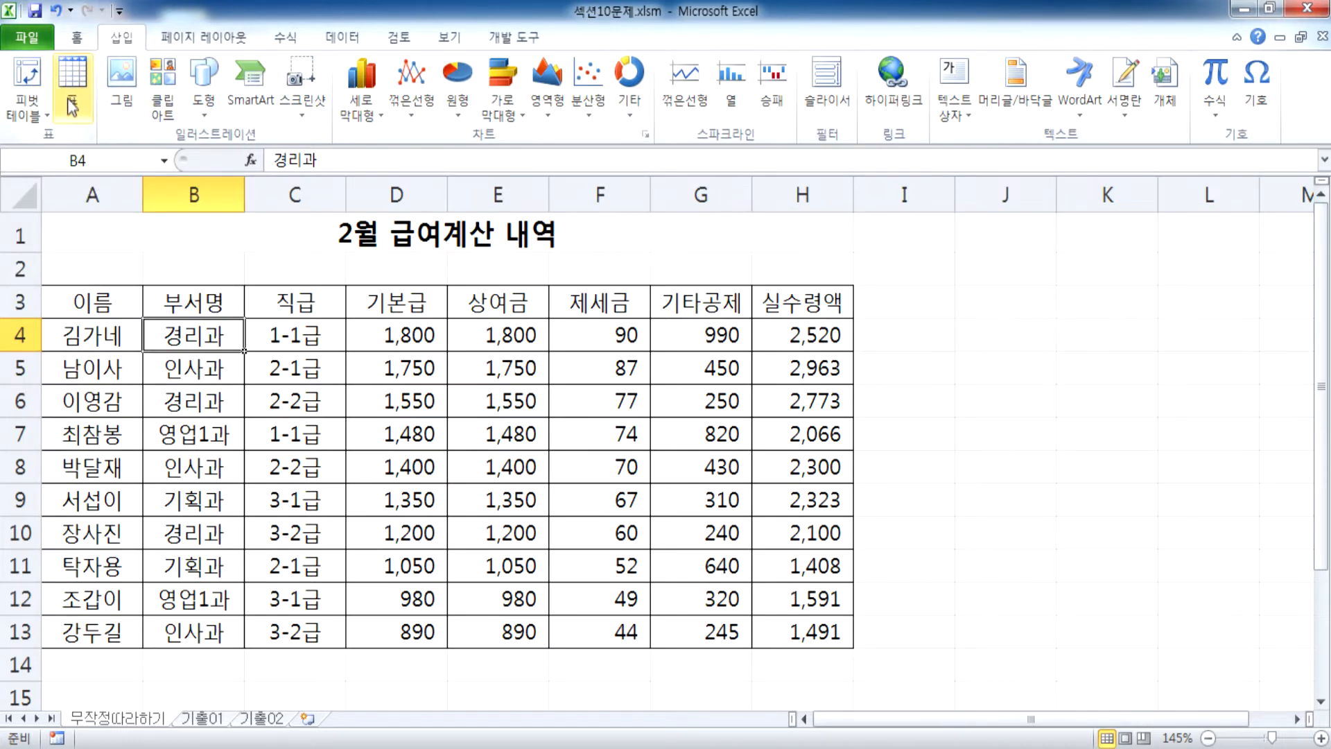
left_click(27, 73)
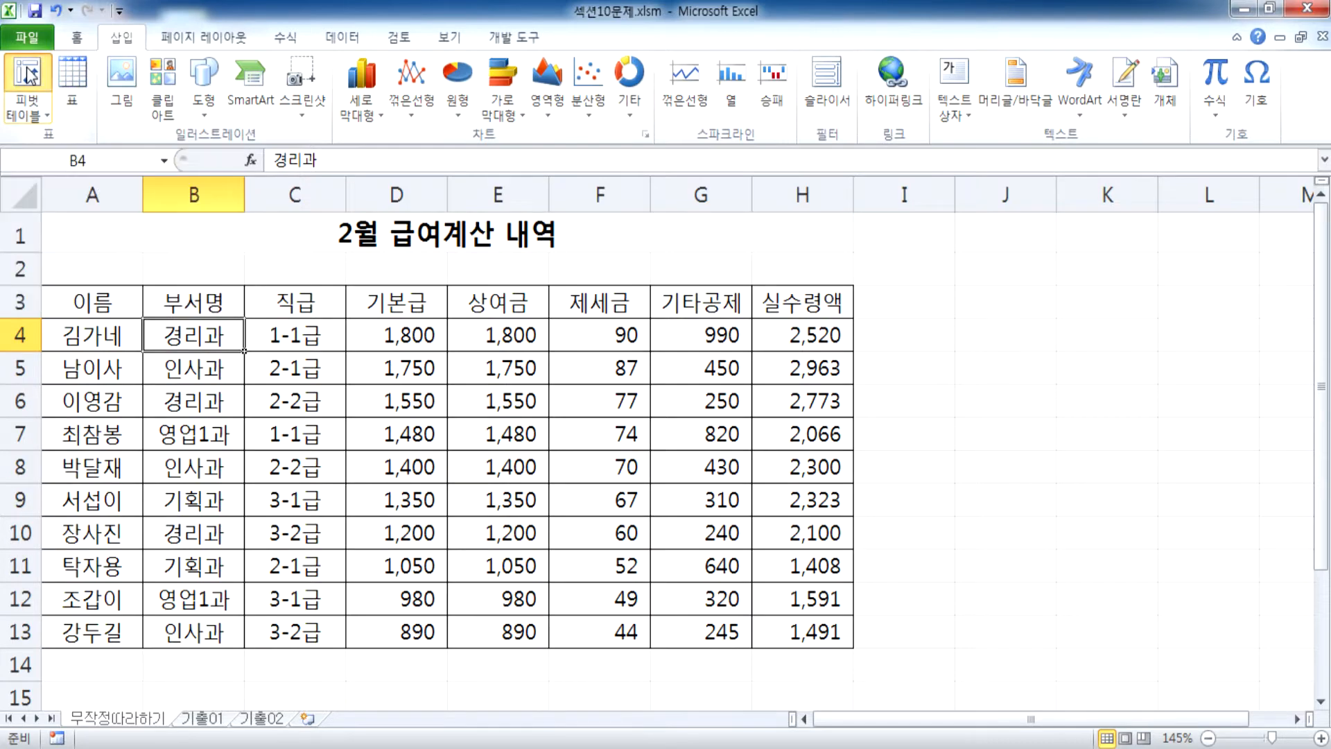
scroll(316, 367, "down", 2)
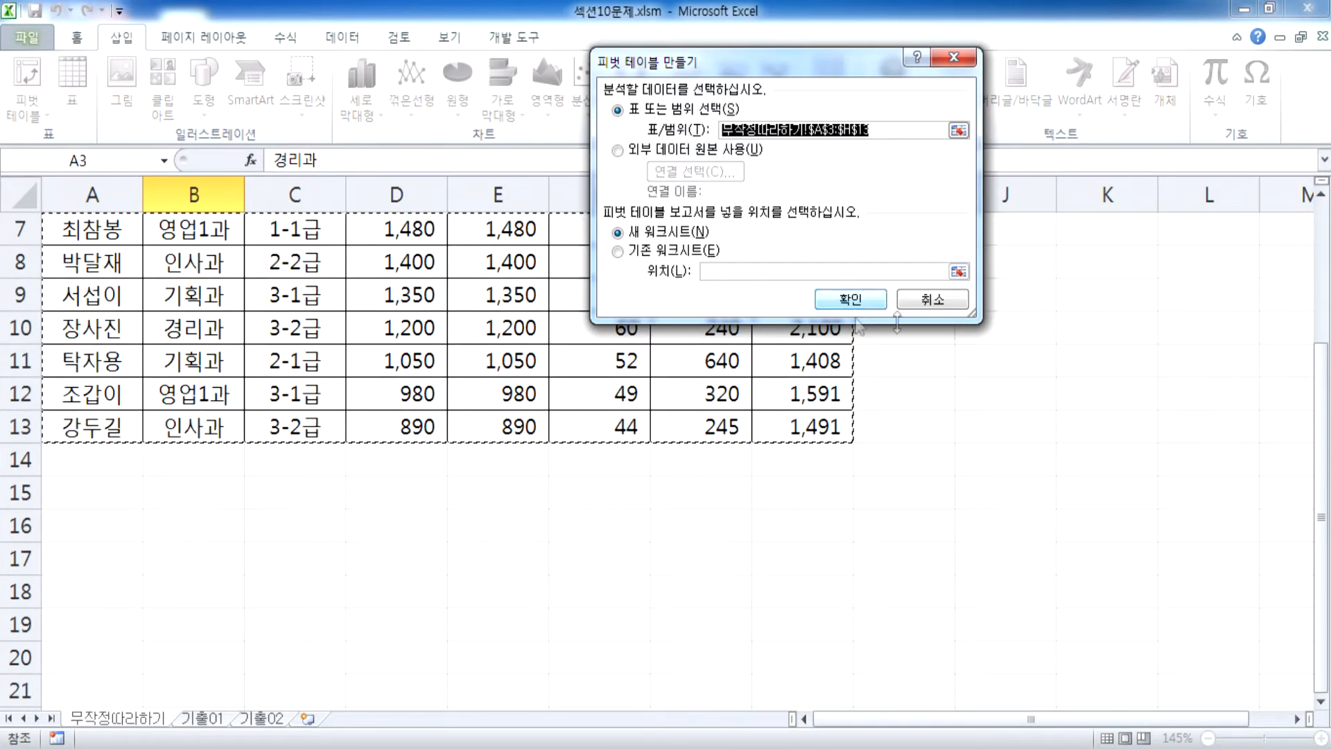
left_click(932, 300)
Start a pivot table from the payroll range A3:H13 and set its location to cell A20 of the existing worksheet (기존 워크시트)
left_click(236, 366)
left_click(28, 75)
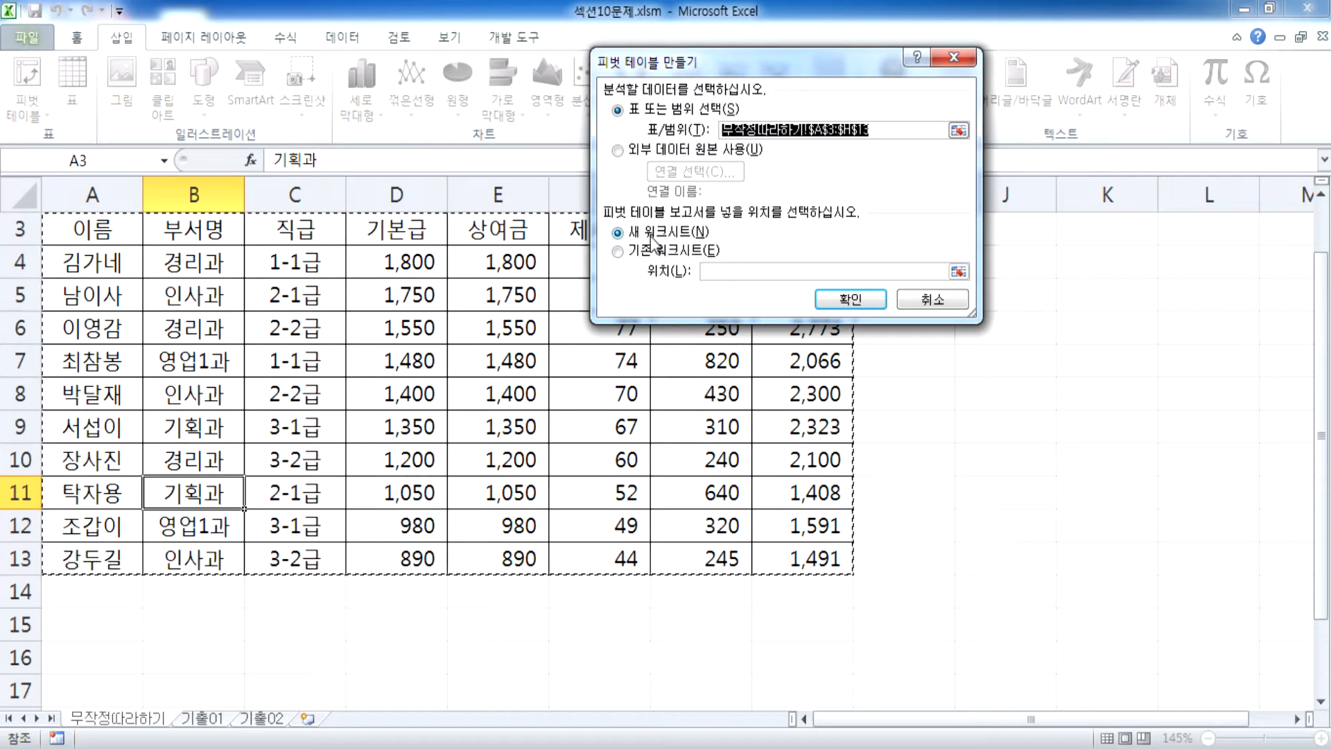
left_click(628, 255)
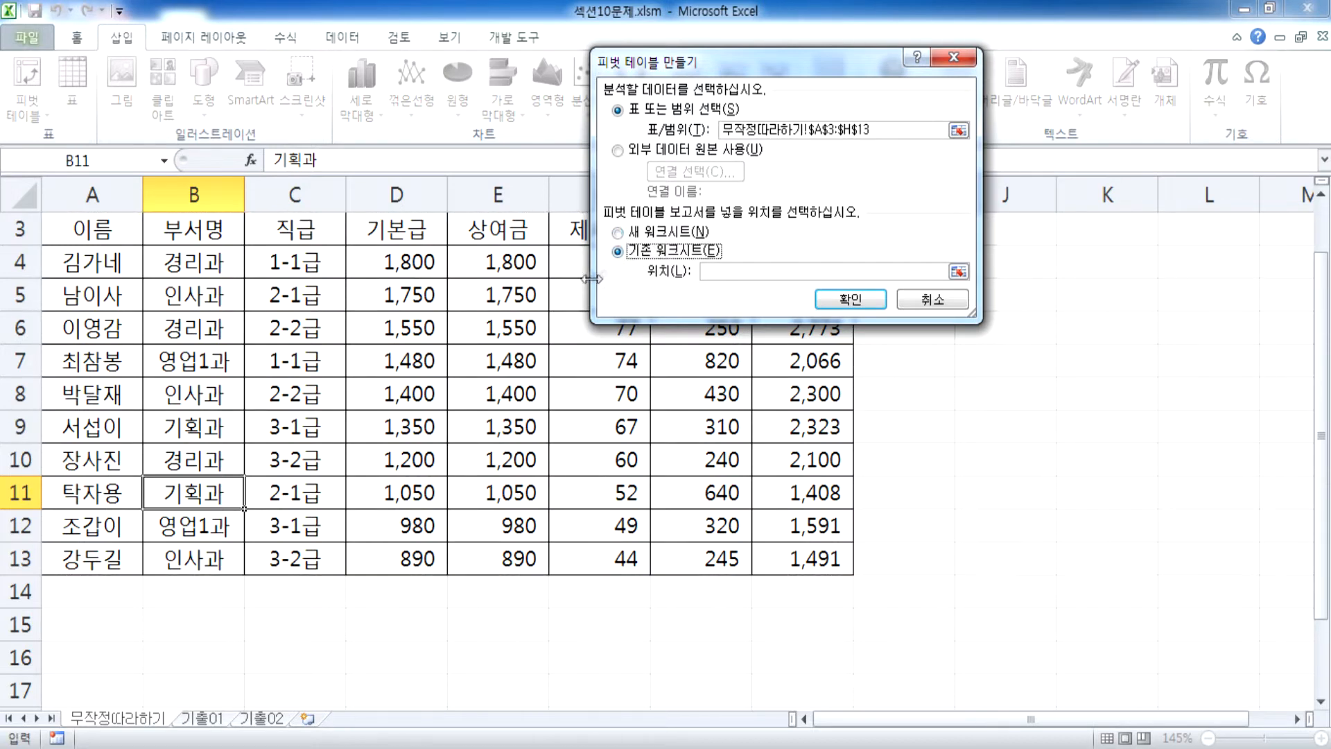
scroll(458, 415, "down", 3)
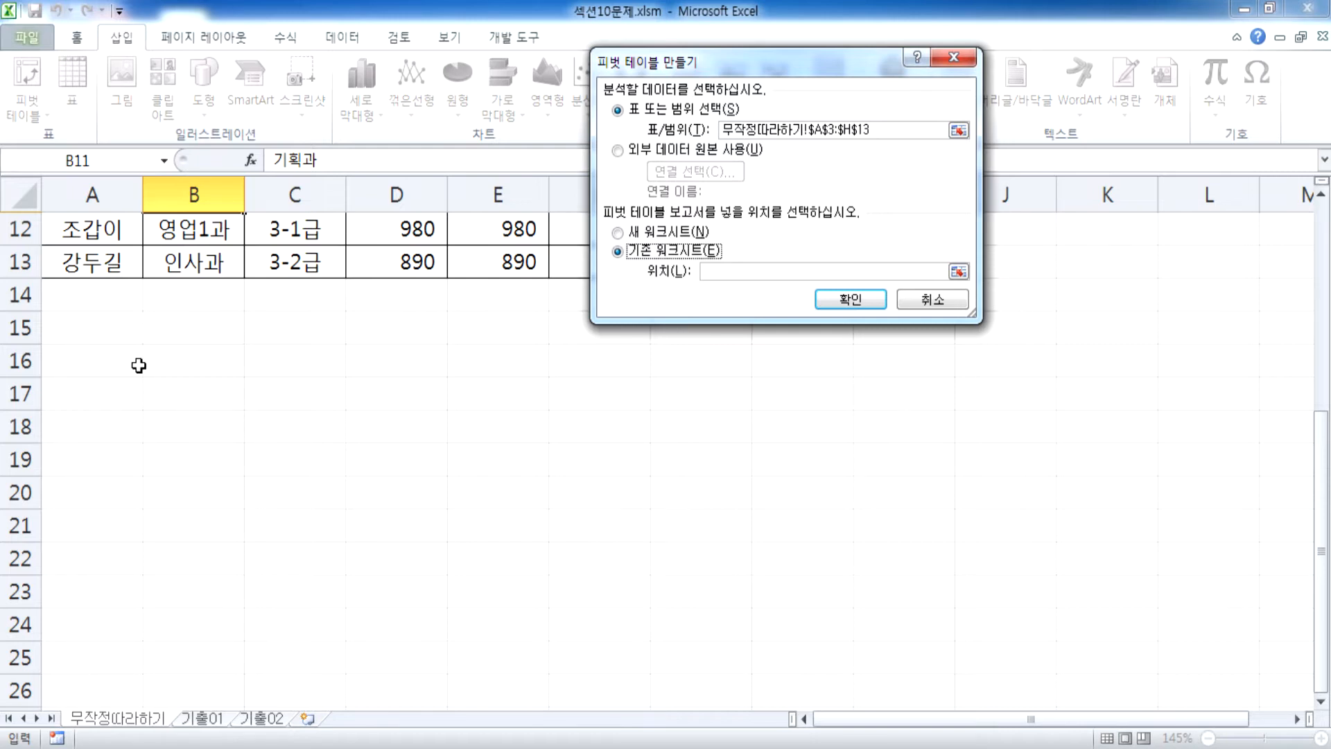
left_click(76, 495)
scroll(107, 450, "down", 2)
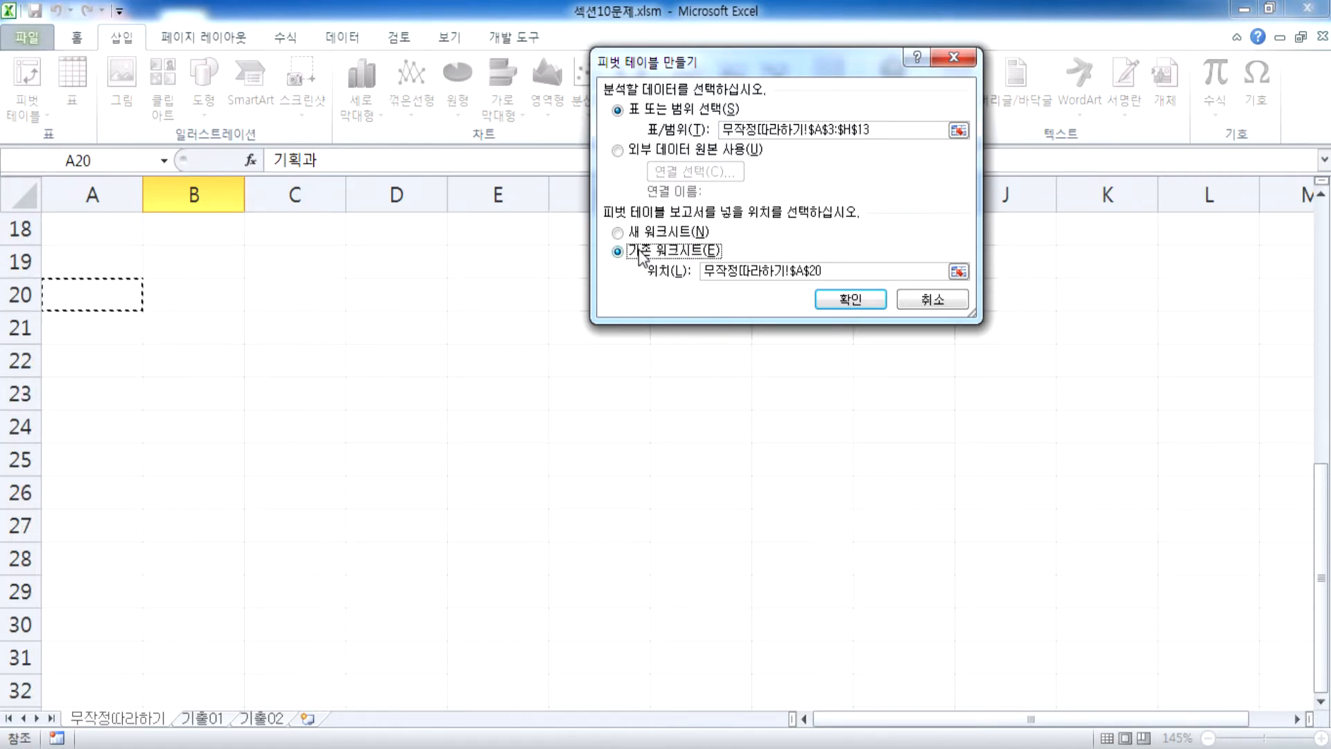
Clear the duplicated location reference and pick cell A20 again as the pivot table's location
left_click(92, 302)
double_click(709, 273)
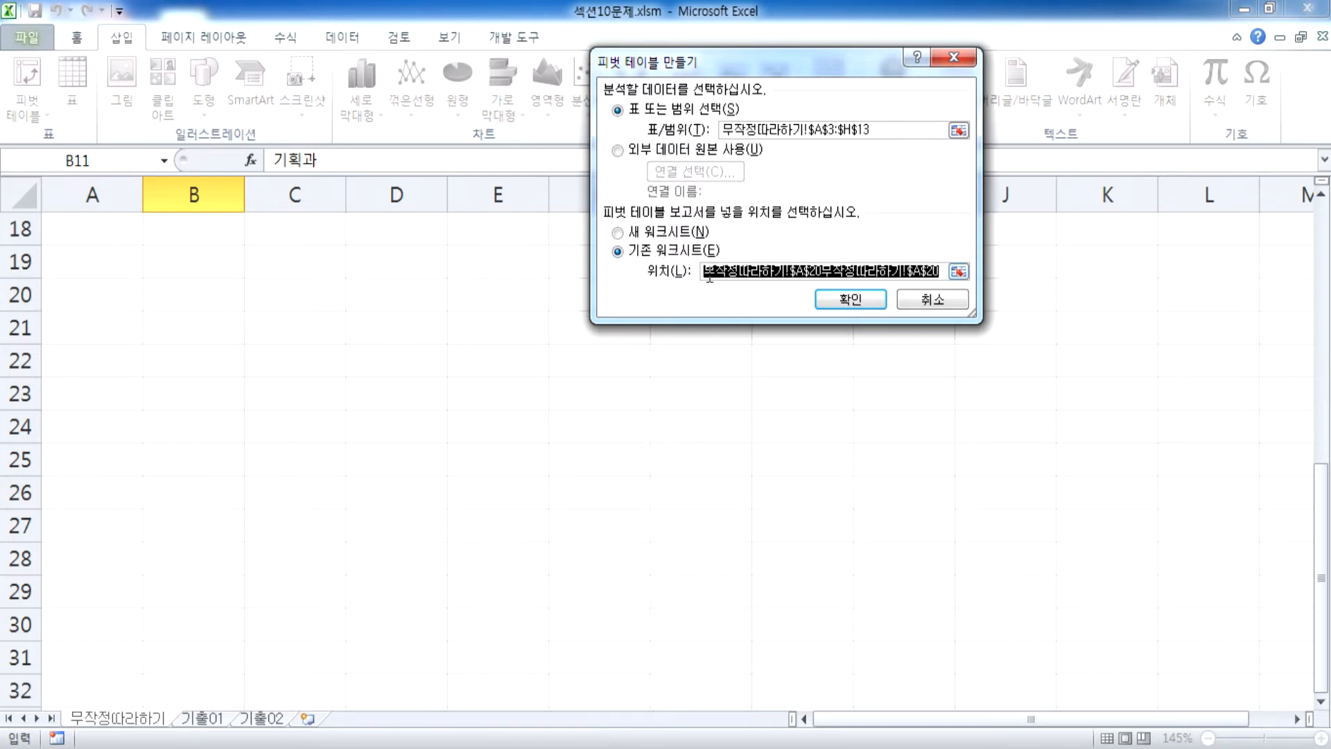
key("BackSpace")
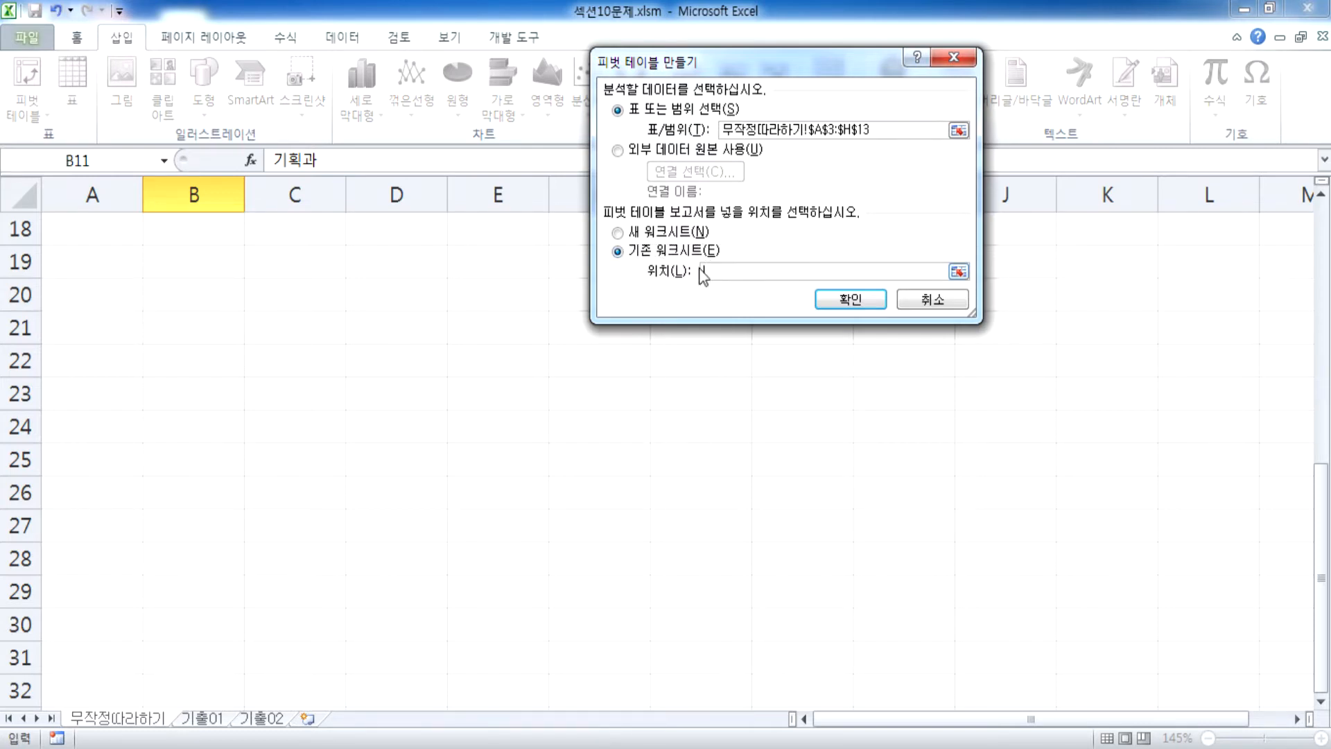
left_click(76, 302)
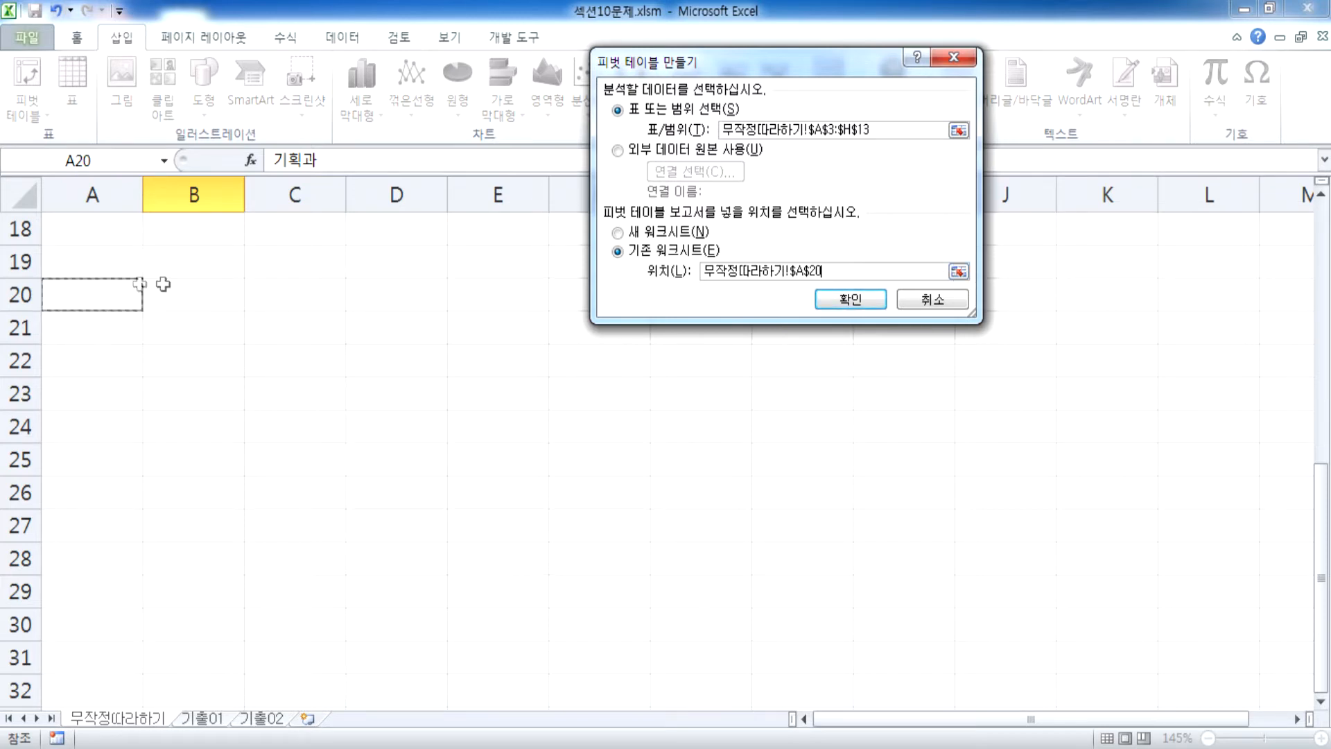
left_click(654, 250)
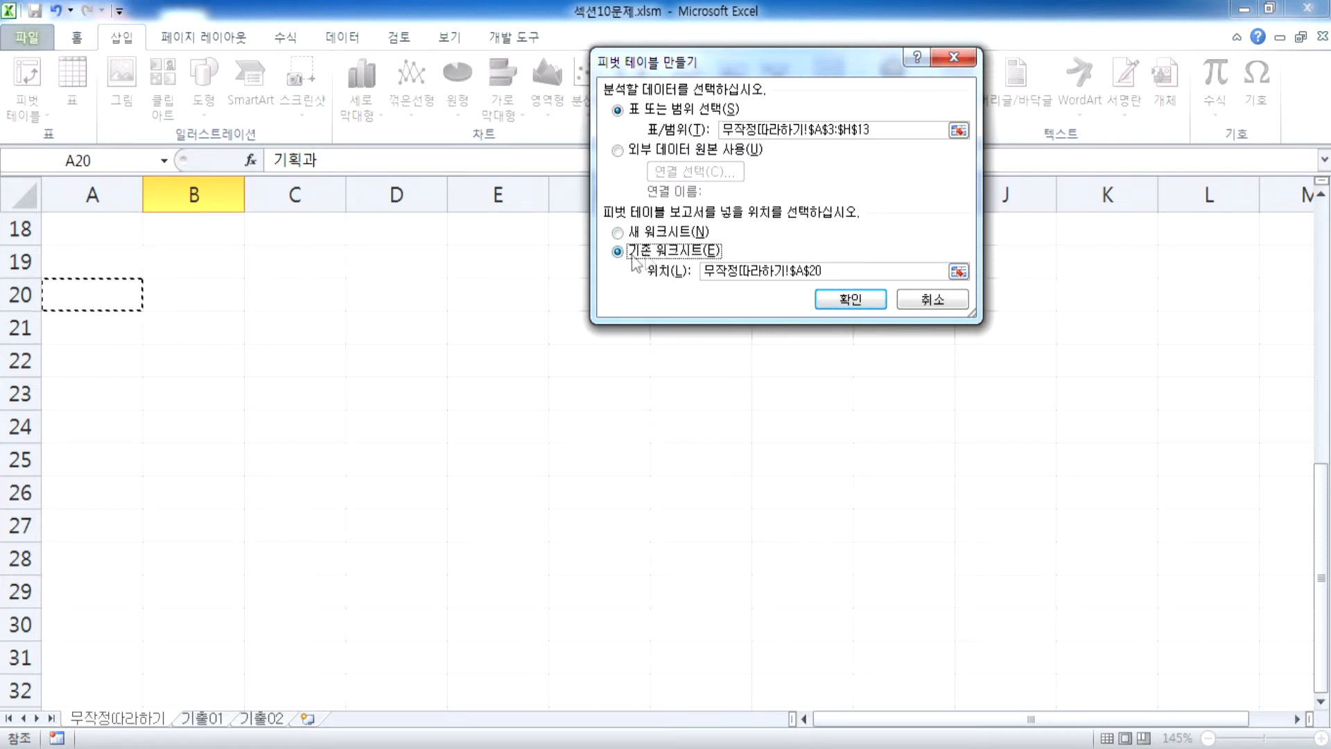
left_click(111, 308)
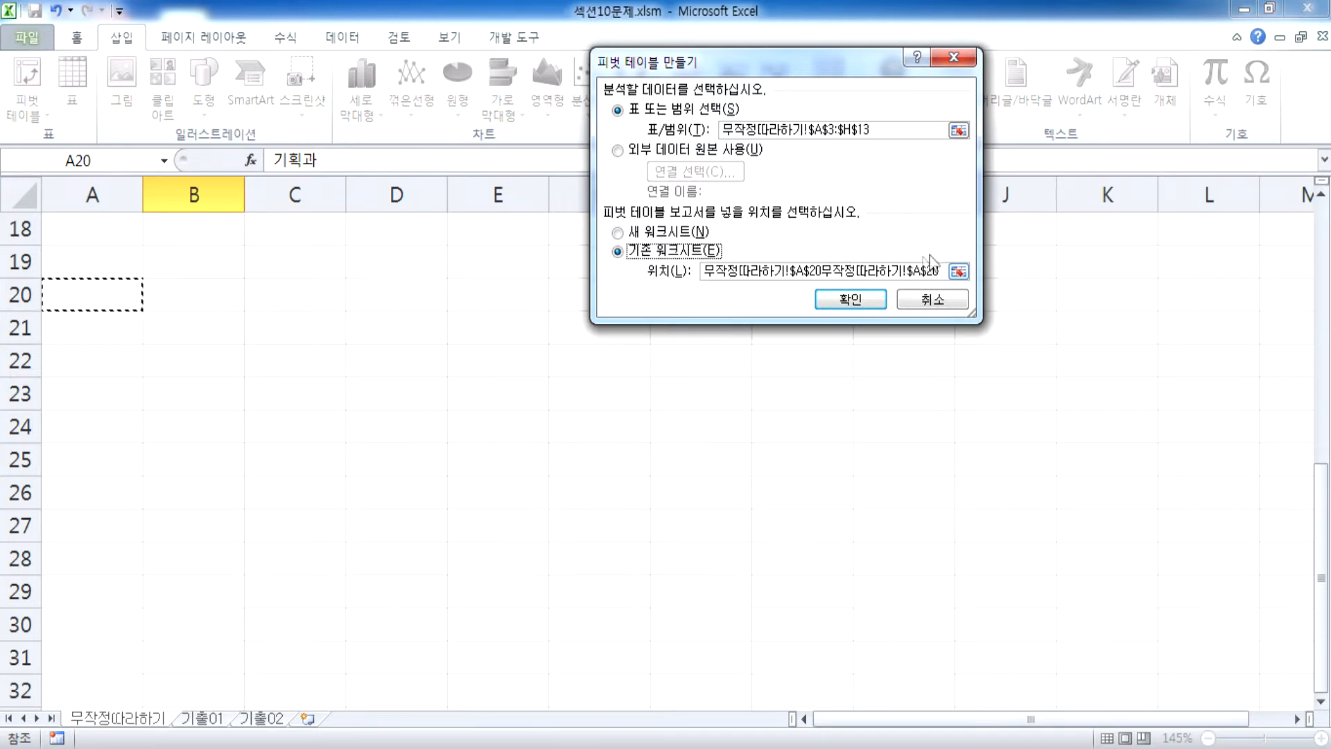
left_click(940, 270)
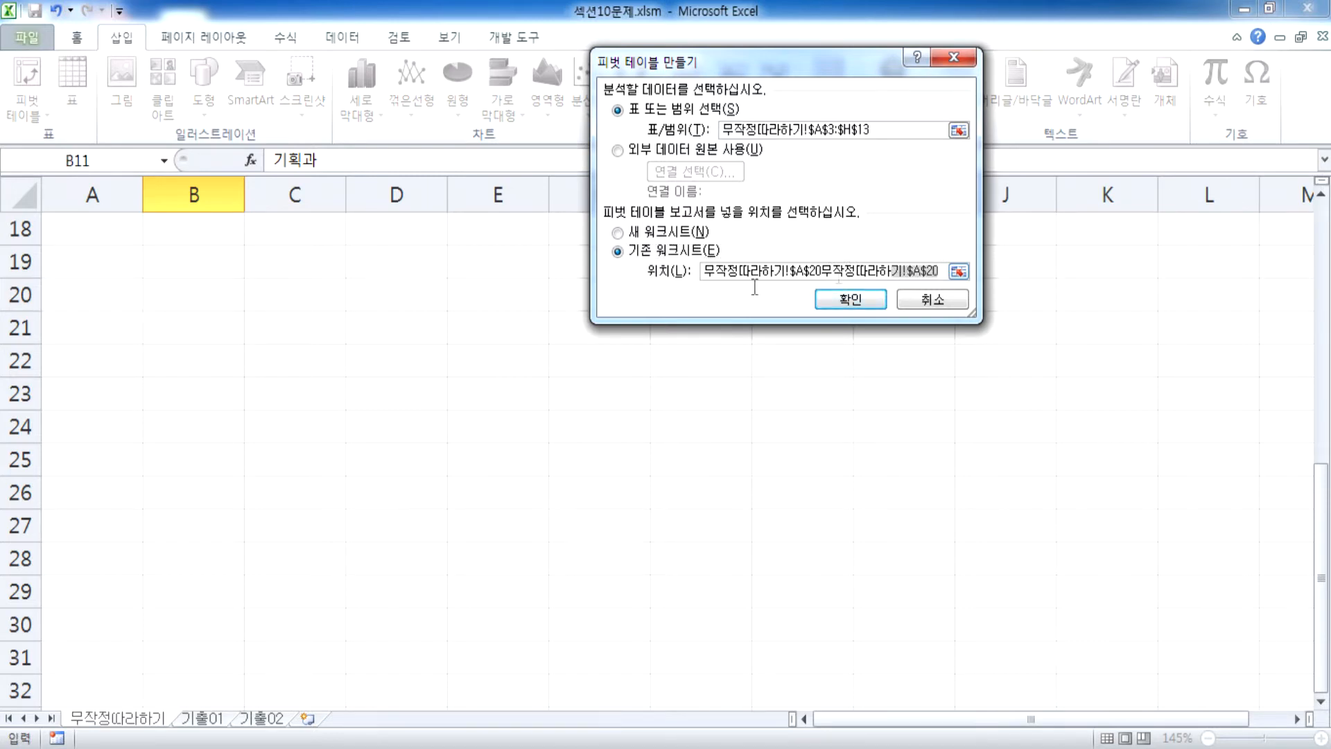
left_click_drag(721, 275, 582, 271)
key("Delete")
key("Delete")
left_click(101, 301)
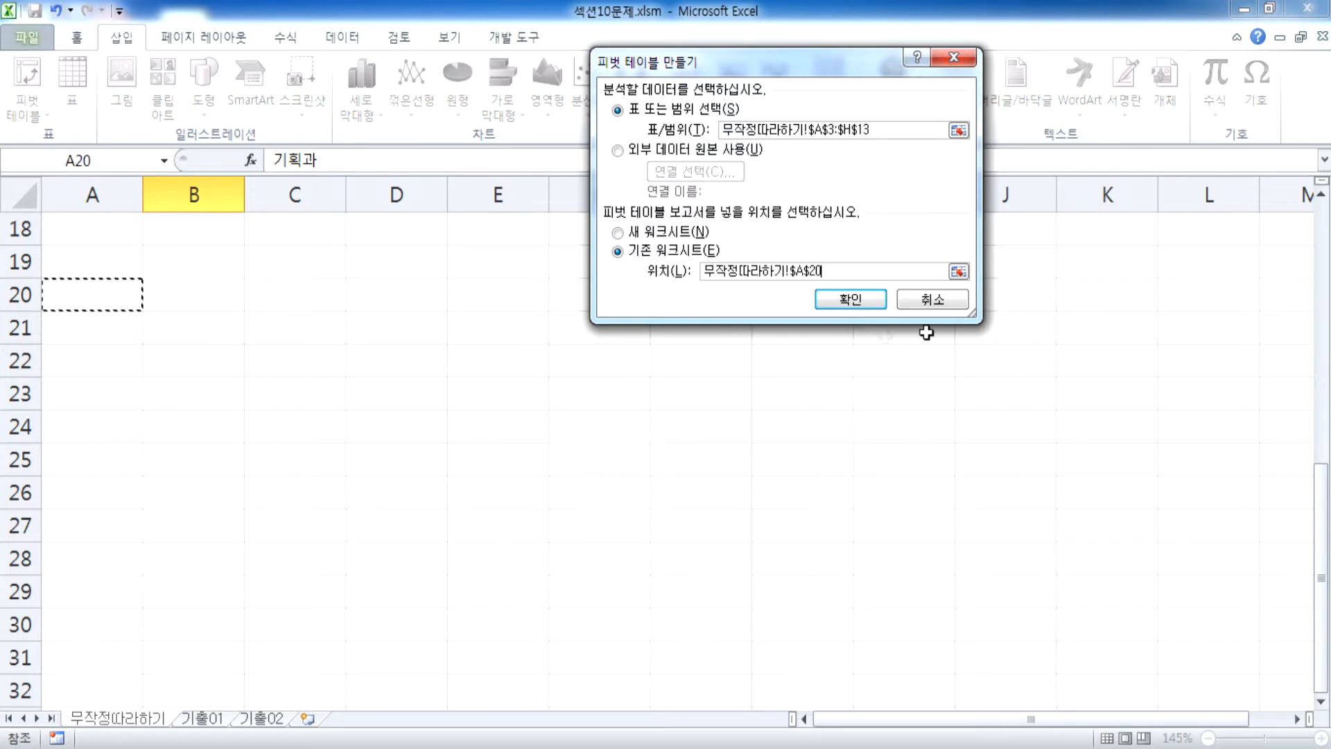
Create the pivot table with the chosen settings and dock its field list beside the sheet
left_click(859, 304)
scroll(326, 409, "down", 1)
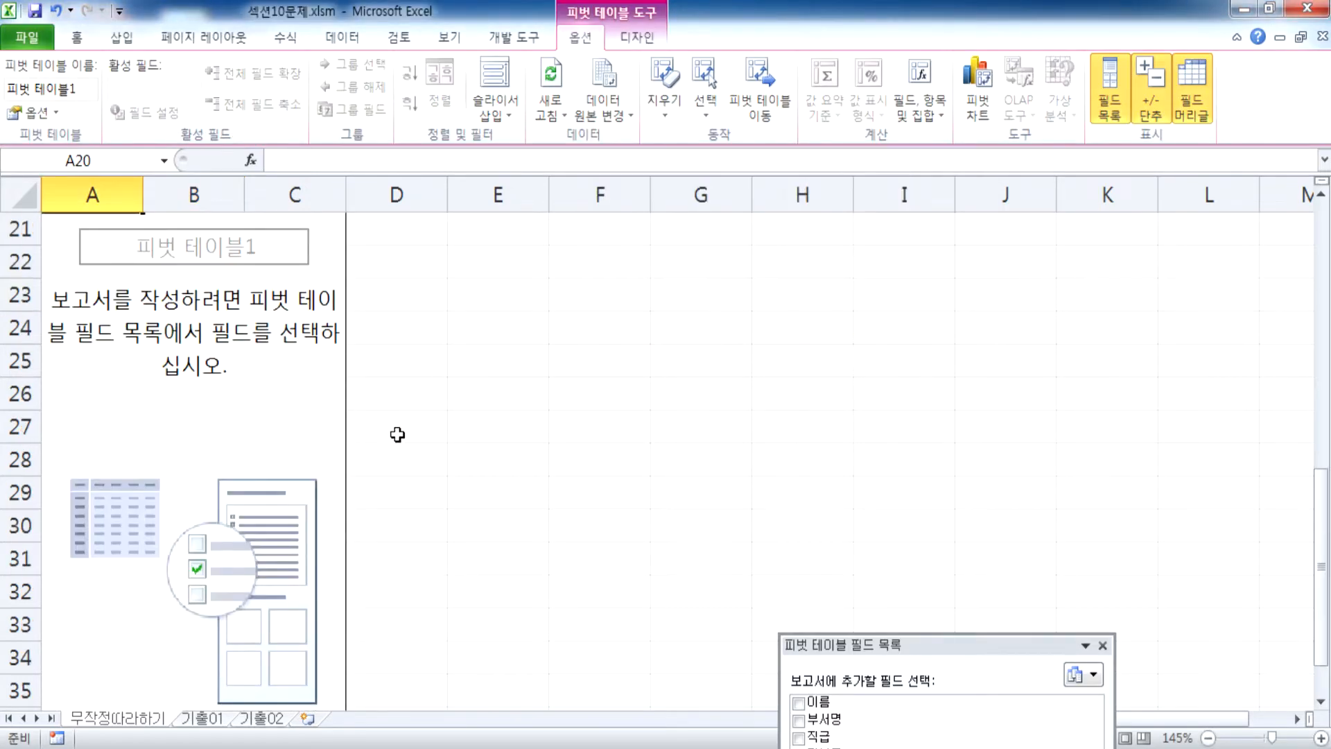
left_click_drag(908, 648, 1093, 127)
scroll(409, 384, "down", 4)
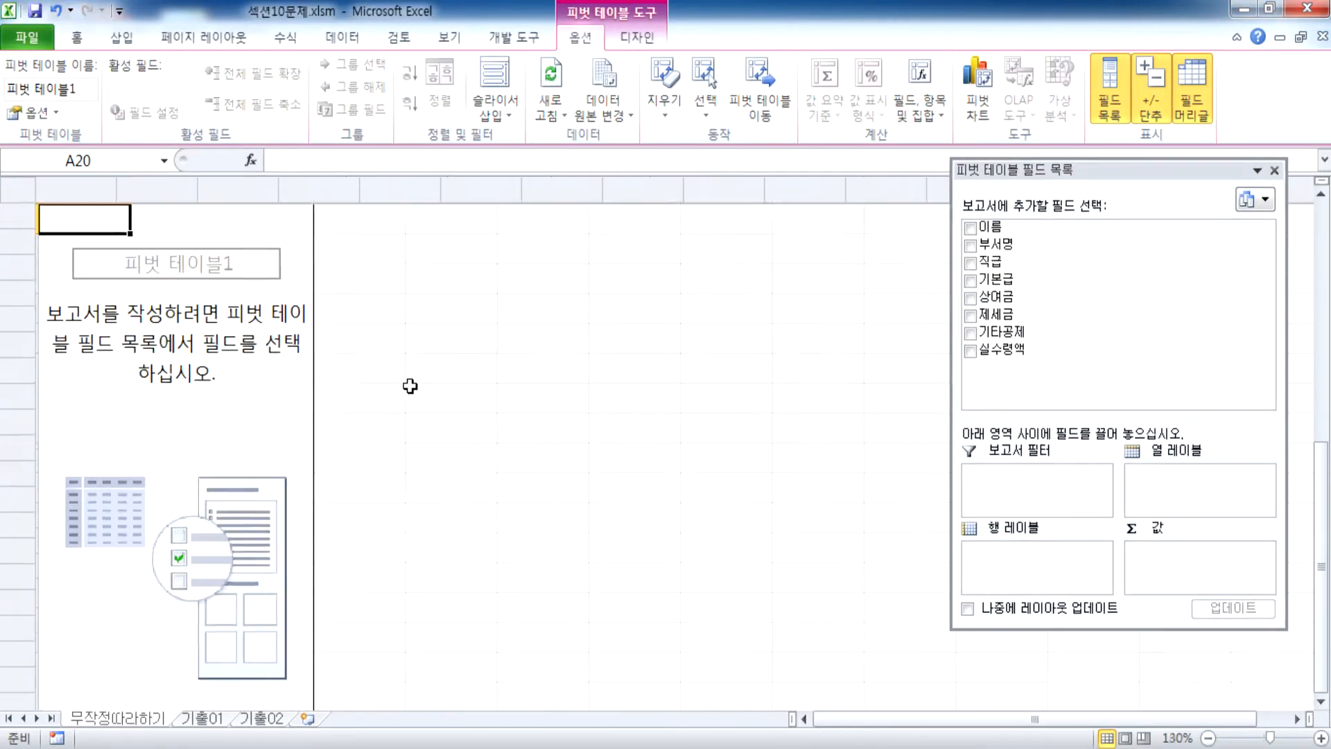
scroll(173, 422, "up", 2)
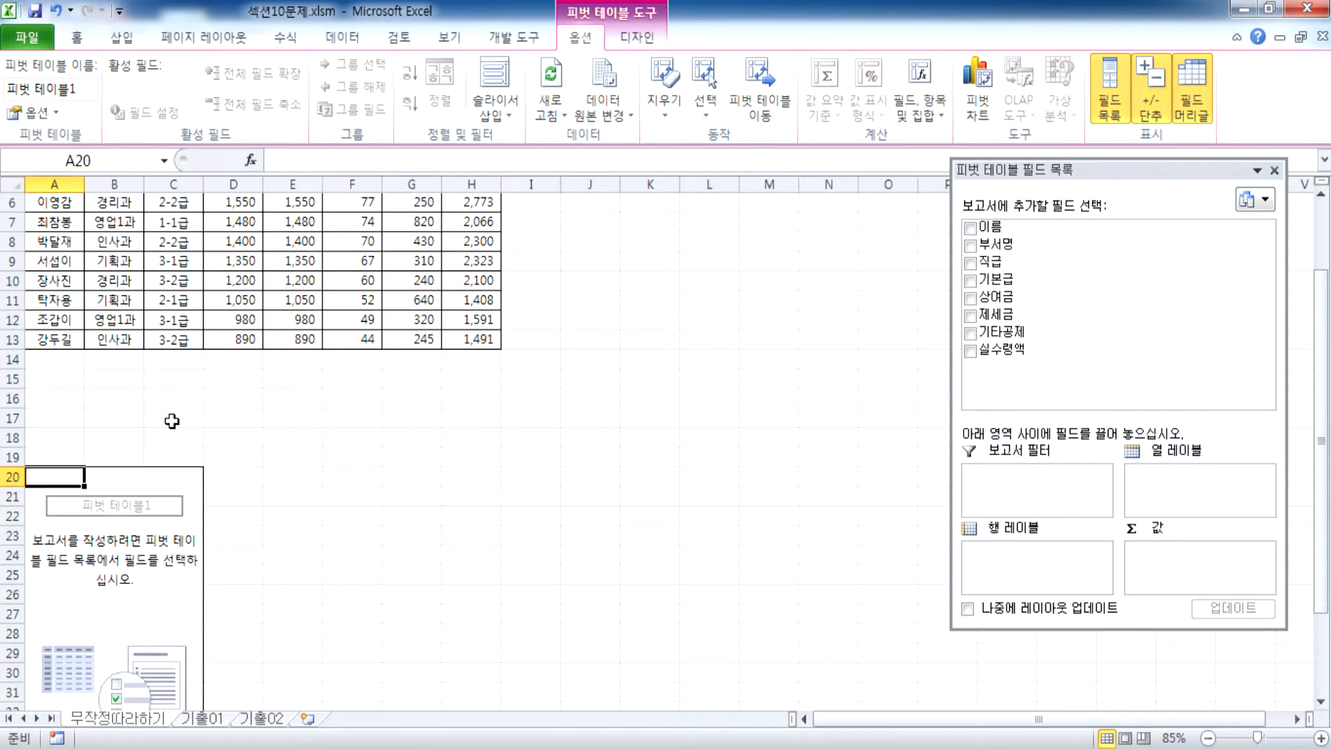
scroll(173, 416, "up", 1)
scroll(172, 416, "down", 3)
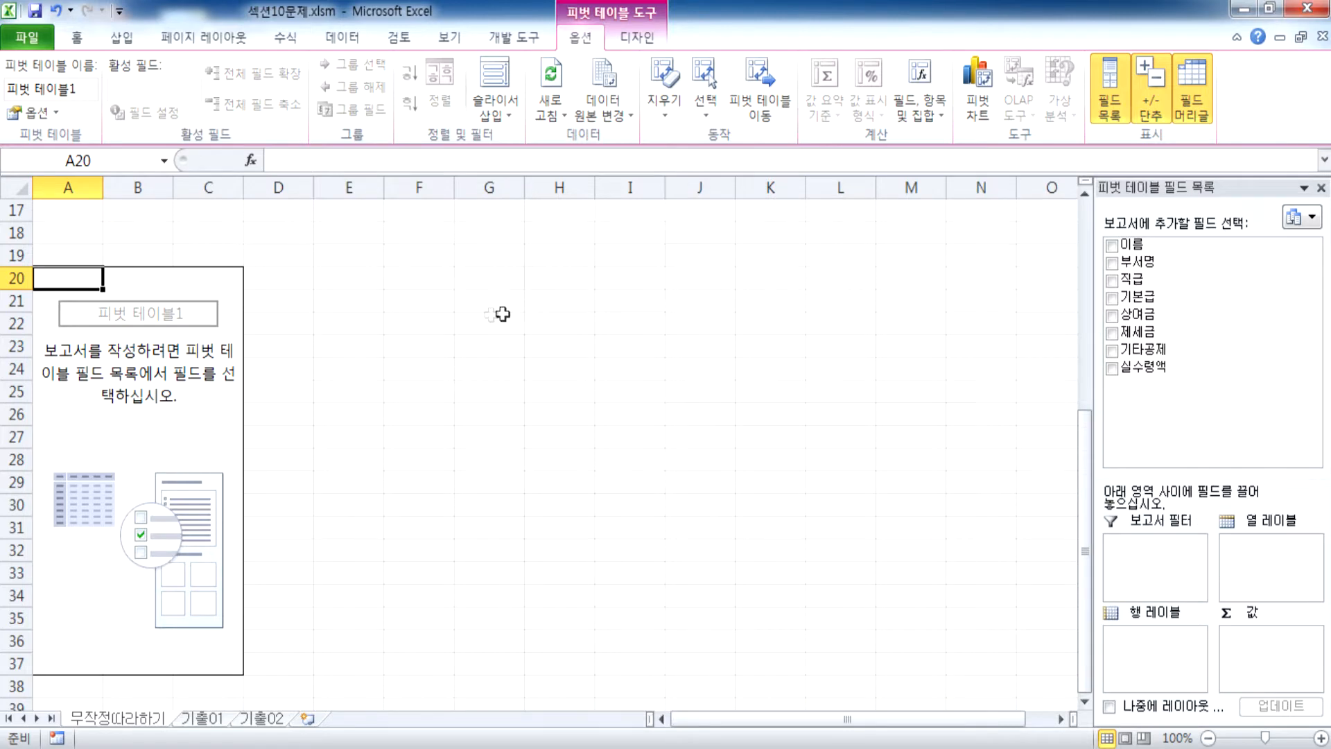
Compare the available ribbon commands with cell G22 outside the empty pivot table and cell C27 inside it selected
left_click(470, 319)
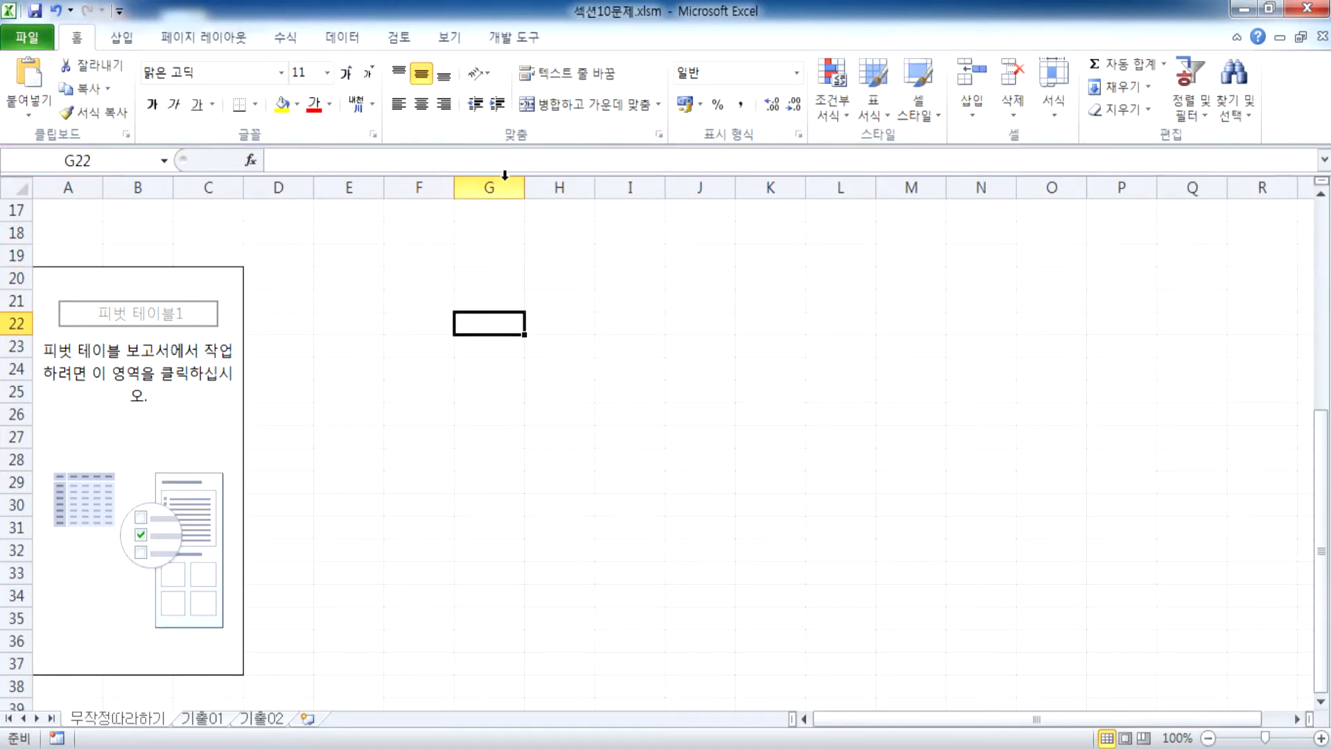
left_click(449, 39)
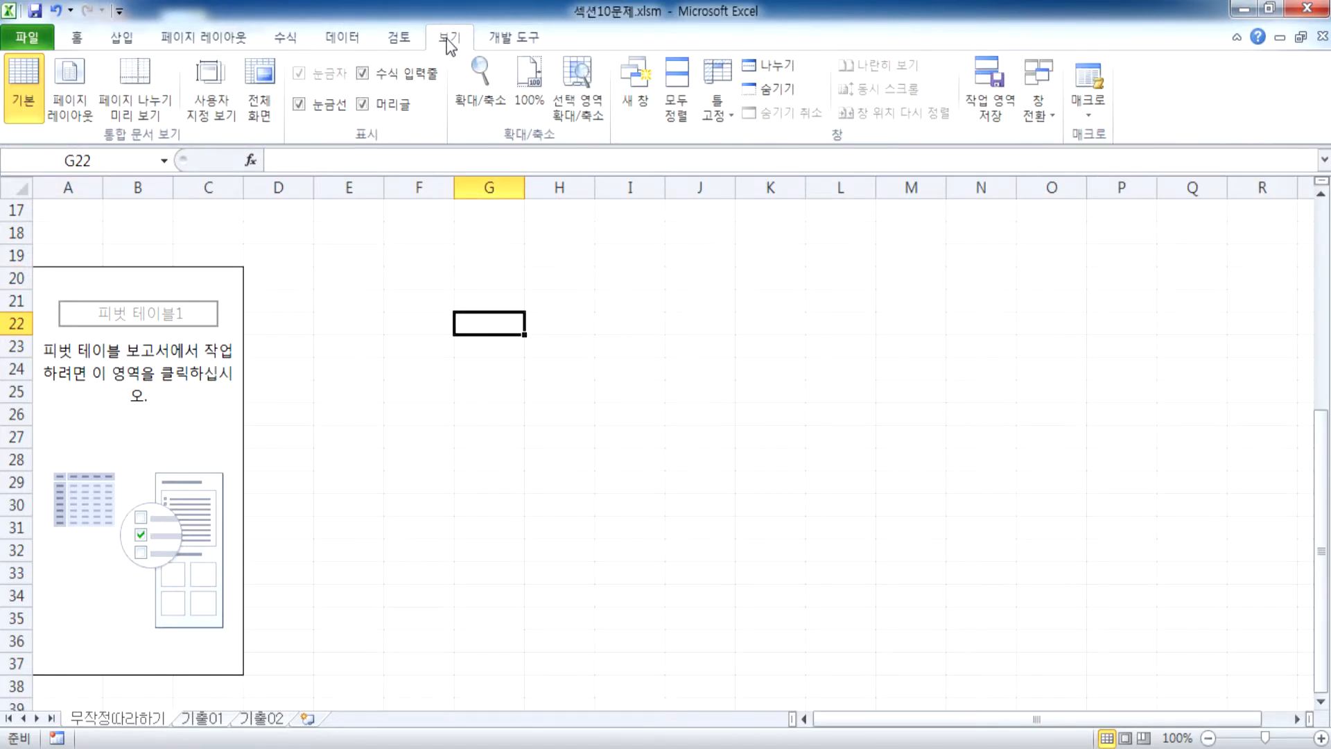
left_click(186, 434)
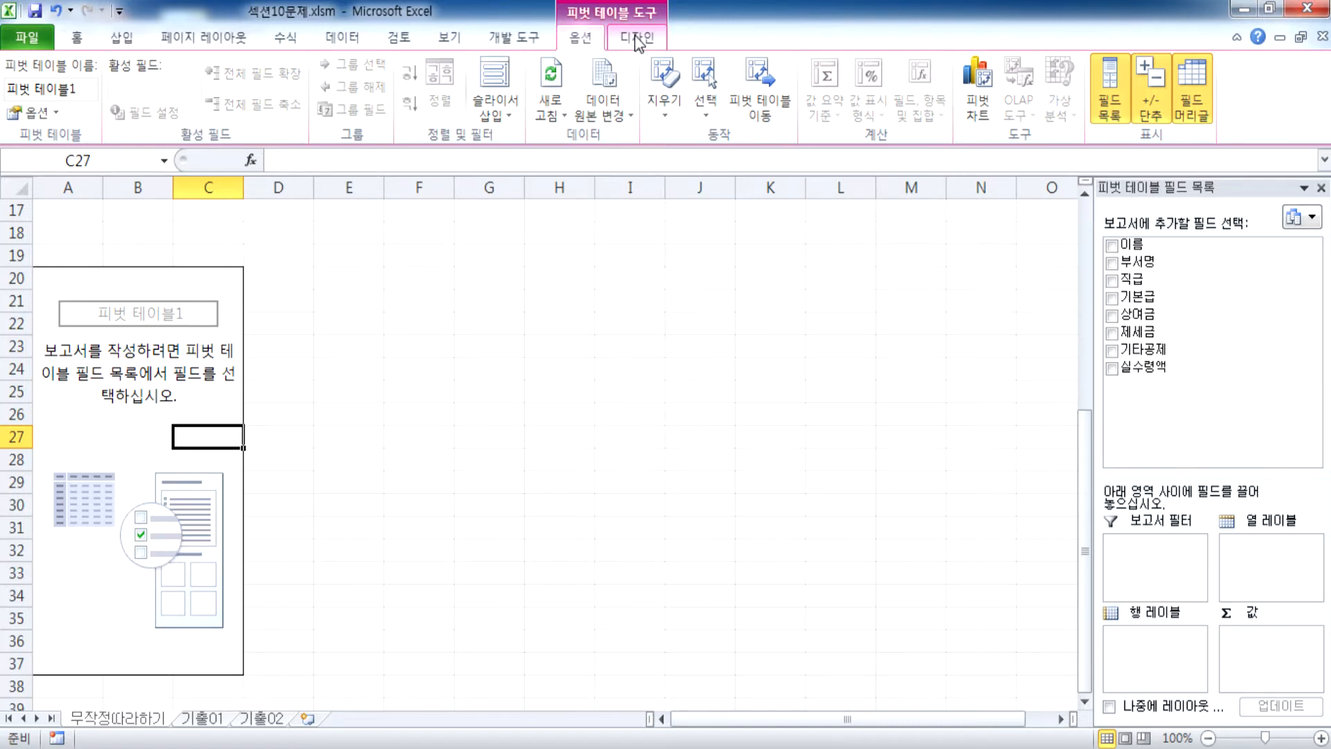
scroll(289, 391, "down", 2)
scroll(599, 338, "up", 1)
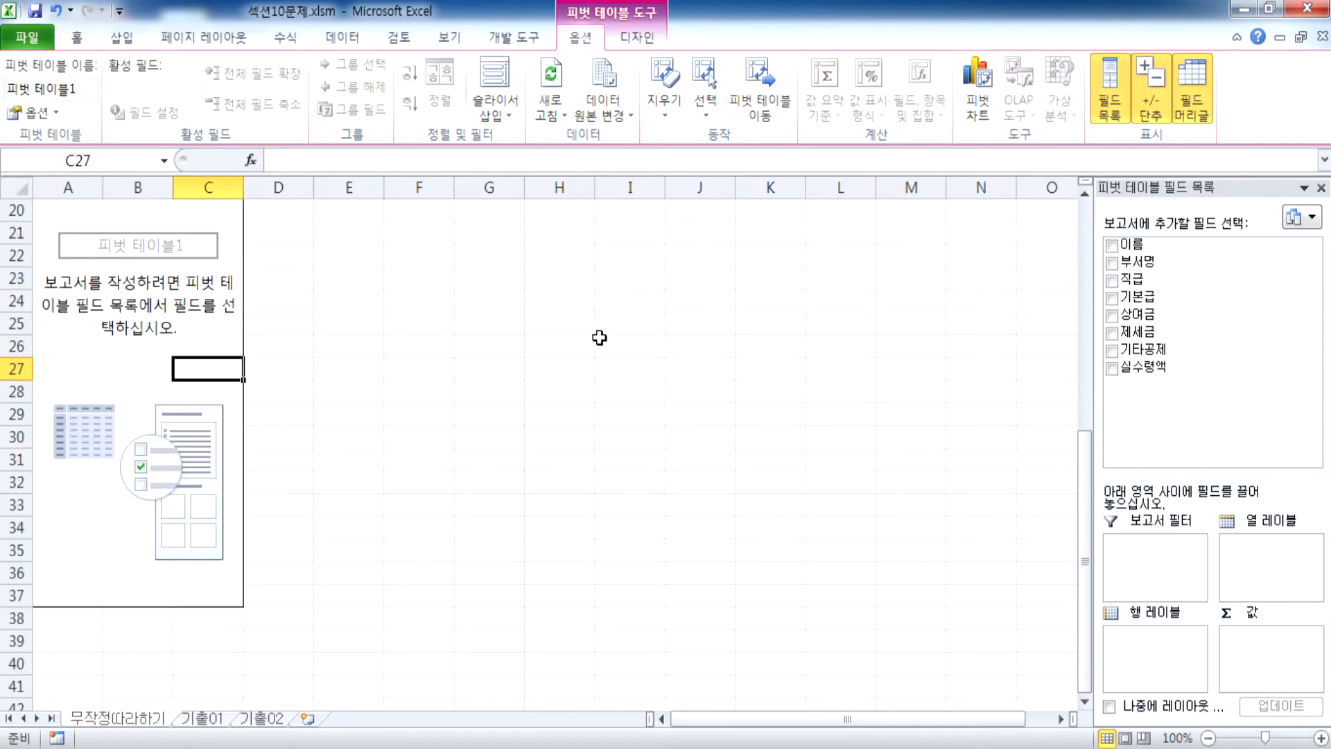
Float the pivot table field list over the sheet and dock it again, twice
left_click_drag(1137, 186, 937, 170)
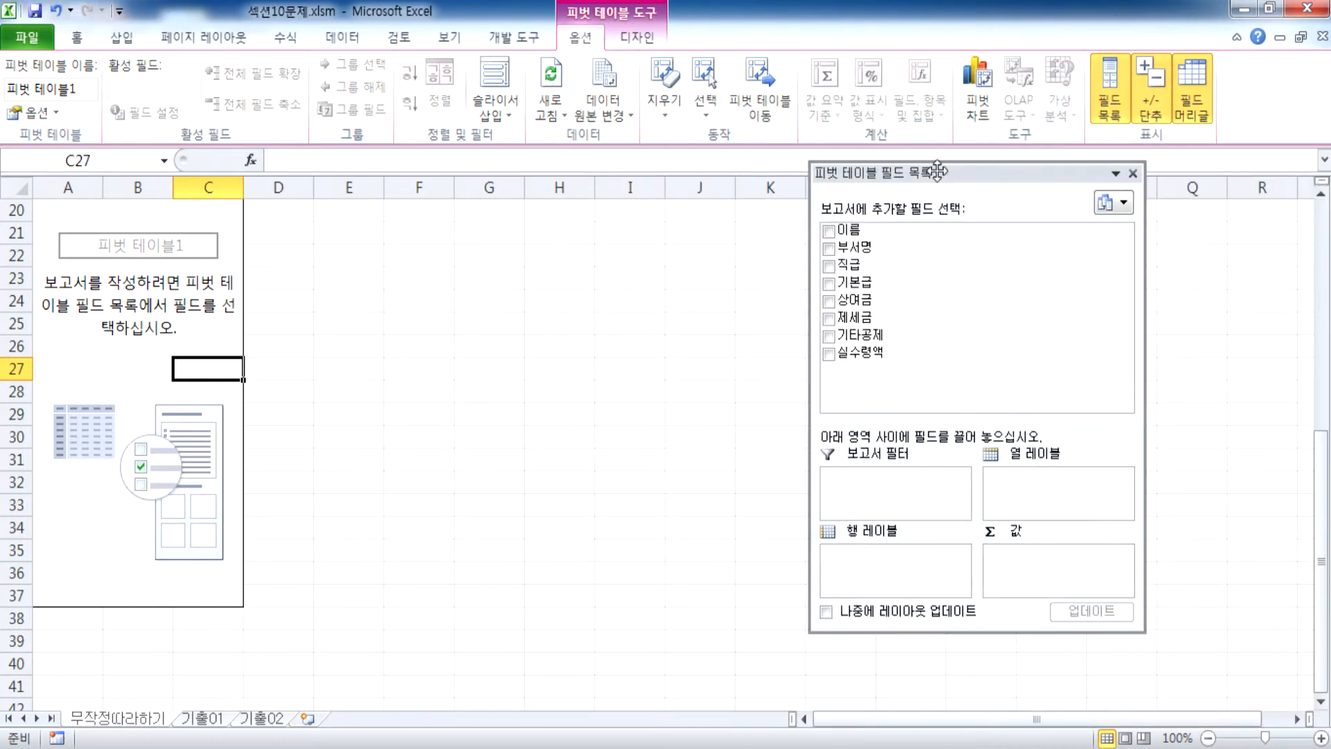
double_click(937, 170)
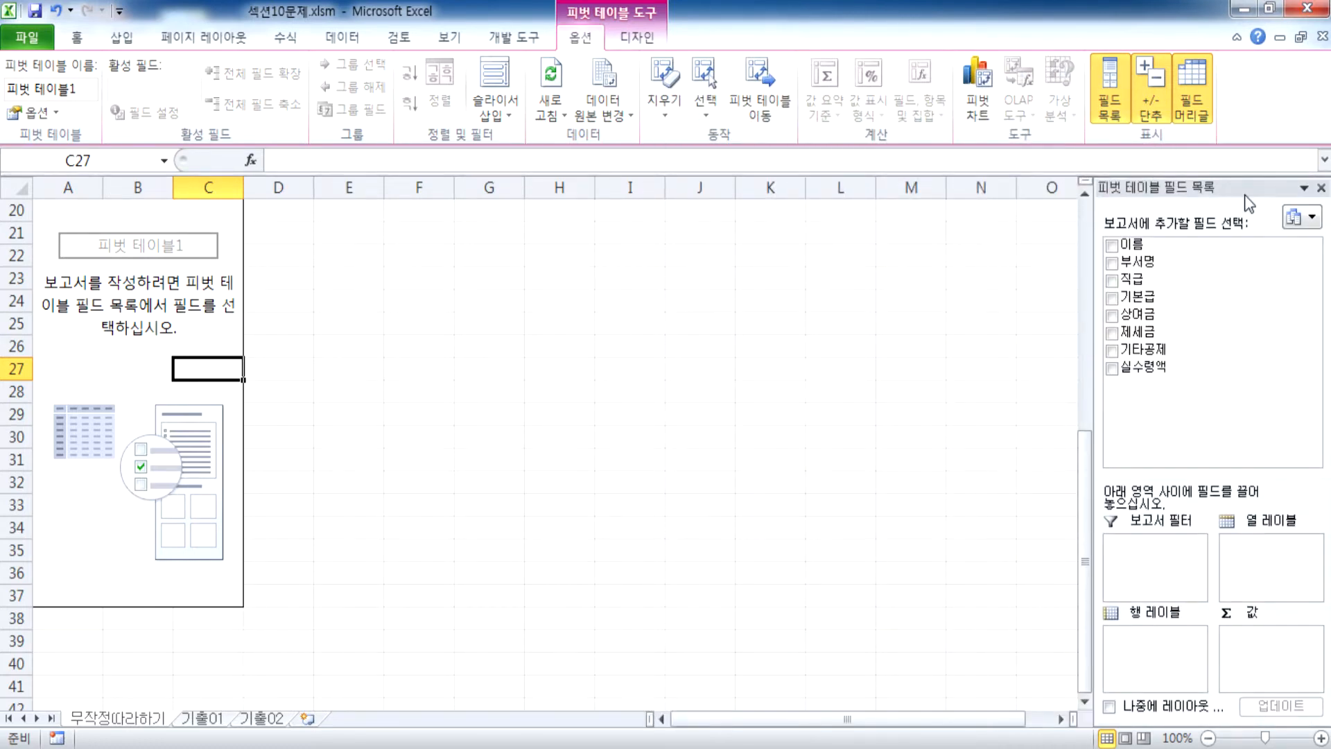
left_click_drag(1231, 184, 839, 173)
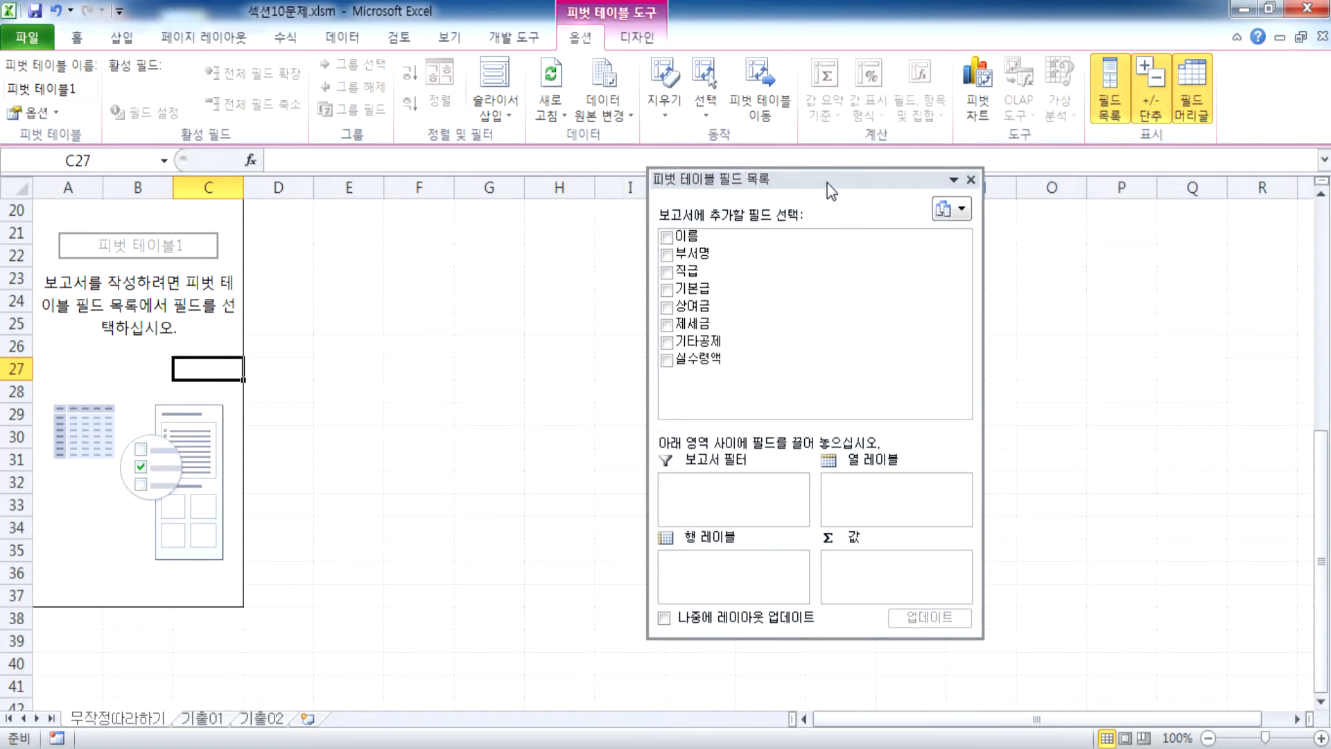
double_click(813, 181)
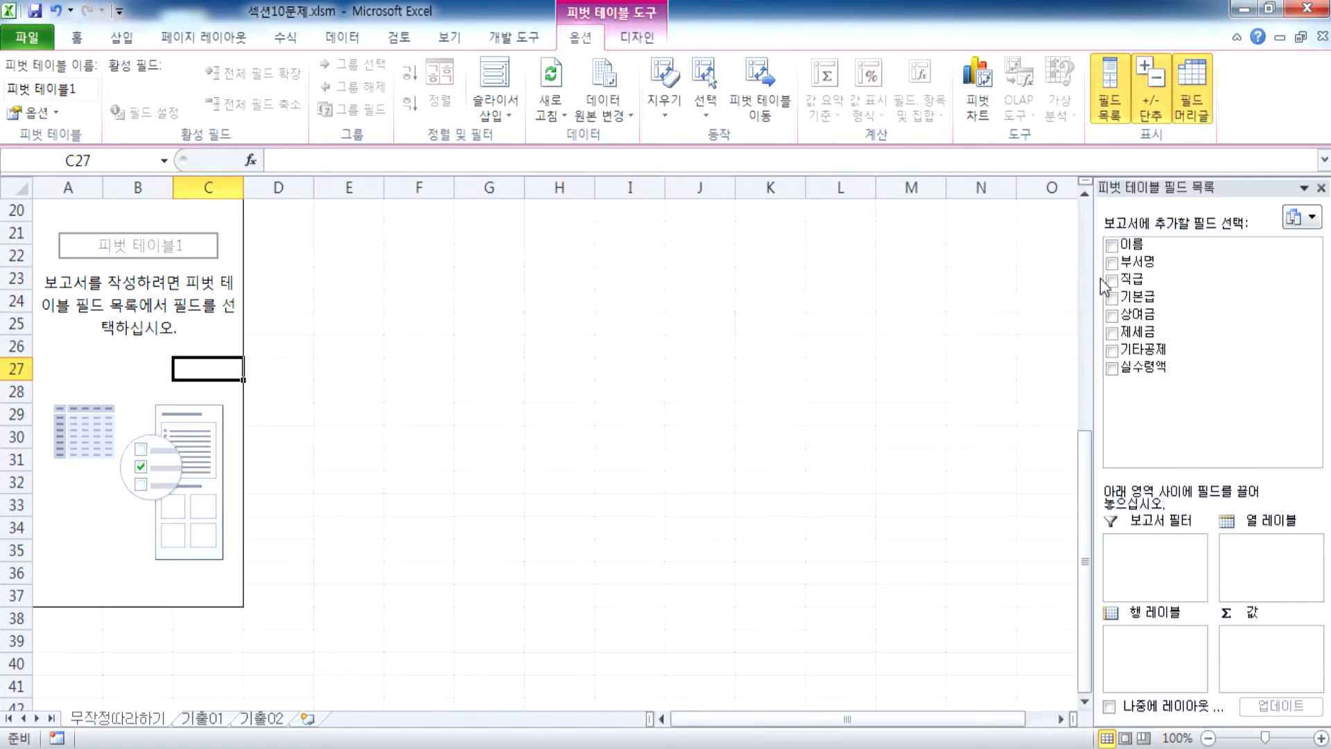
Widen the docked field list and resize its sections, adjusting them again while floating so all fields fit, and dock it again
left_click_drag(1094, 281, 1019, 281)
left_click_drag(1090, 474, 1090, 405)
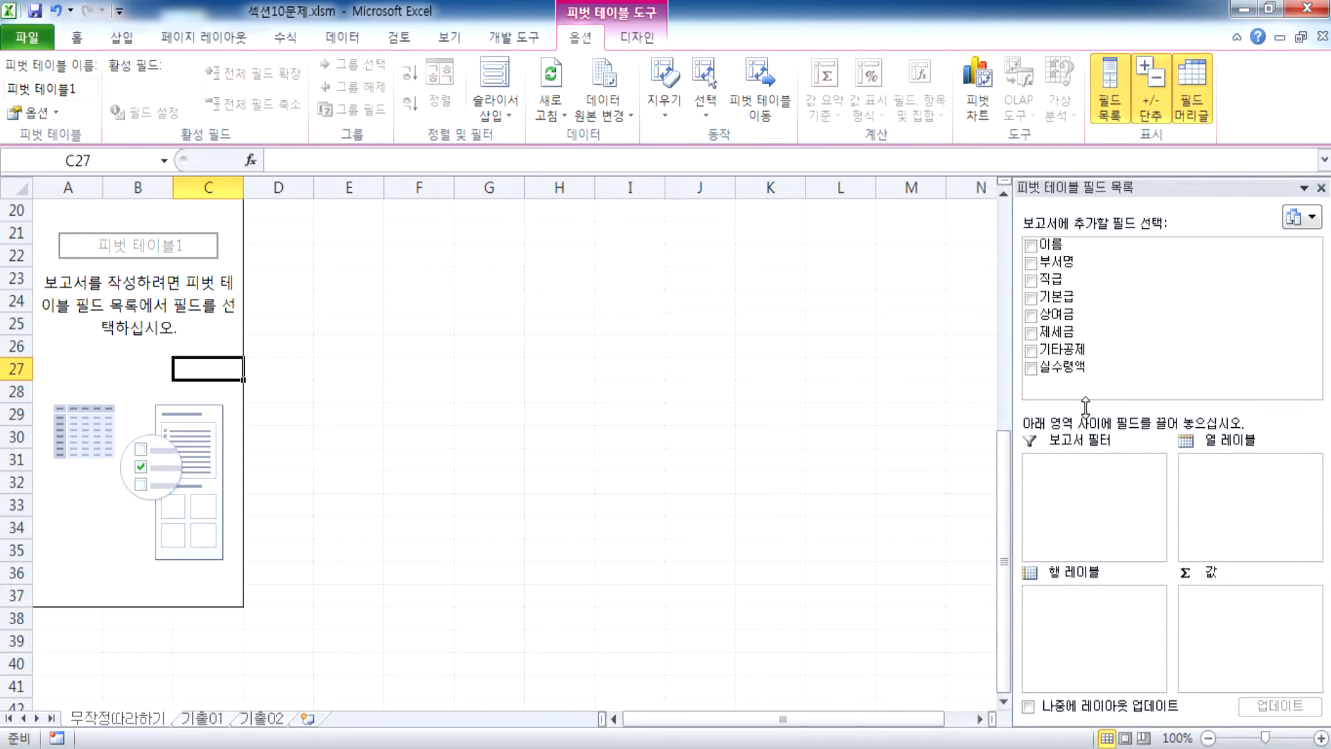
left_click_drag(1088, 186, 742, 92)
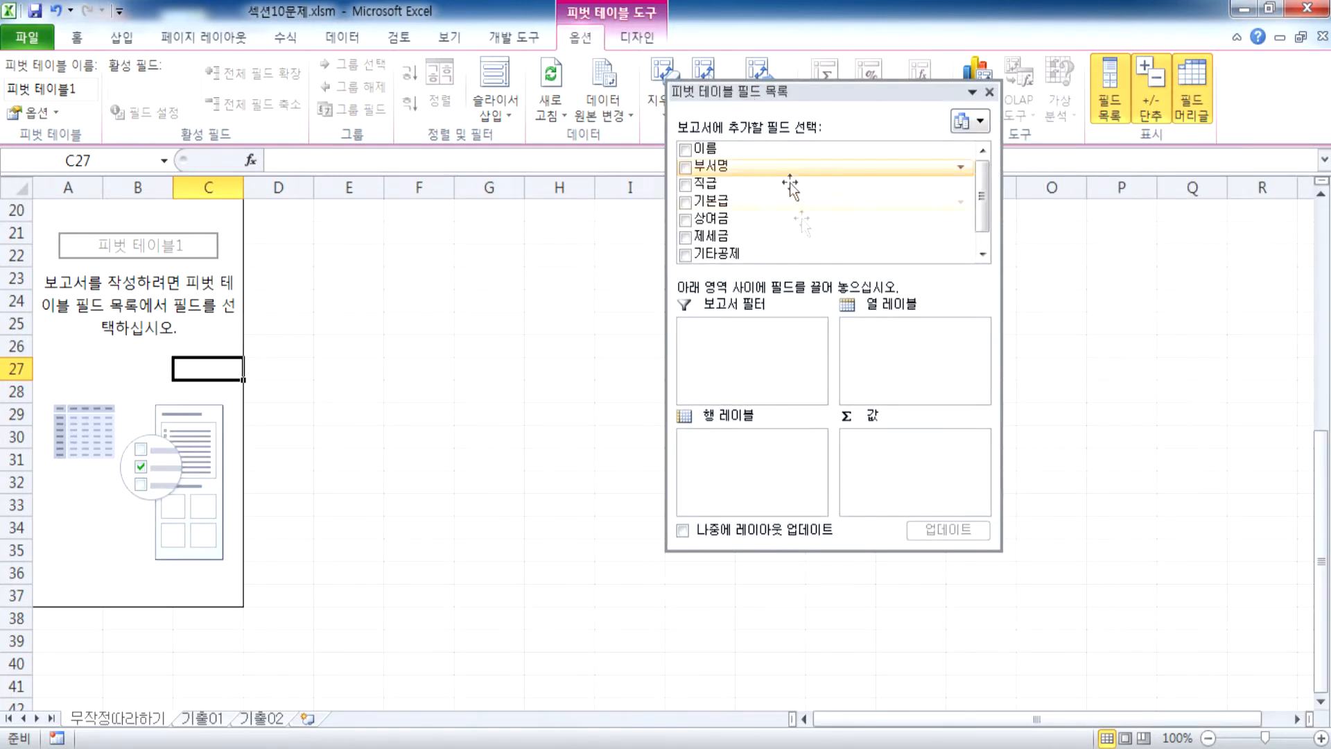
left_click_drag(820, 277, 820, 303)
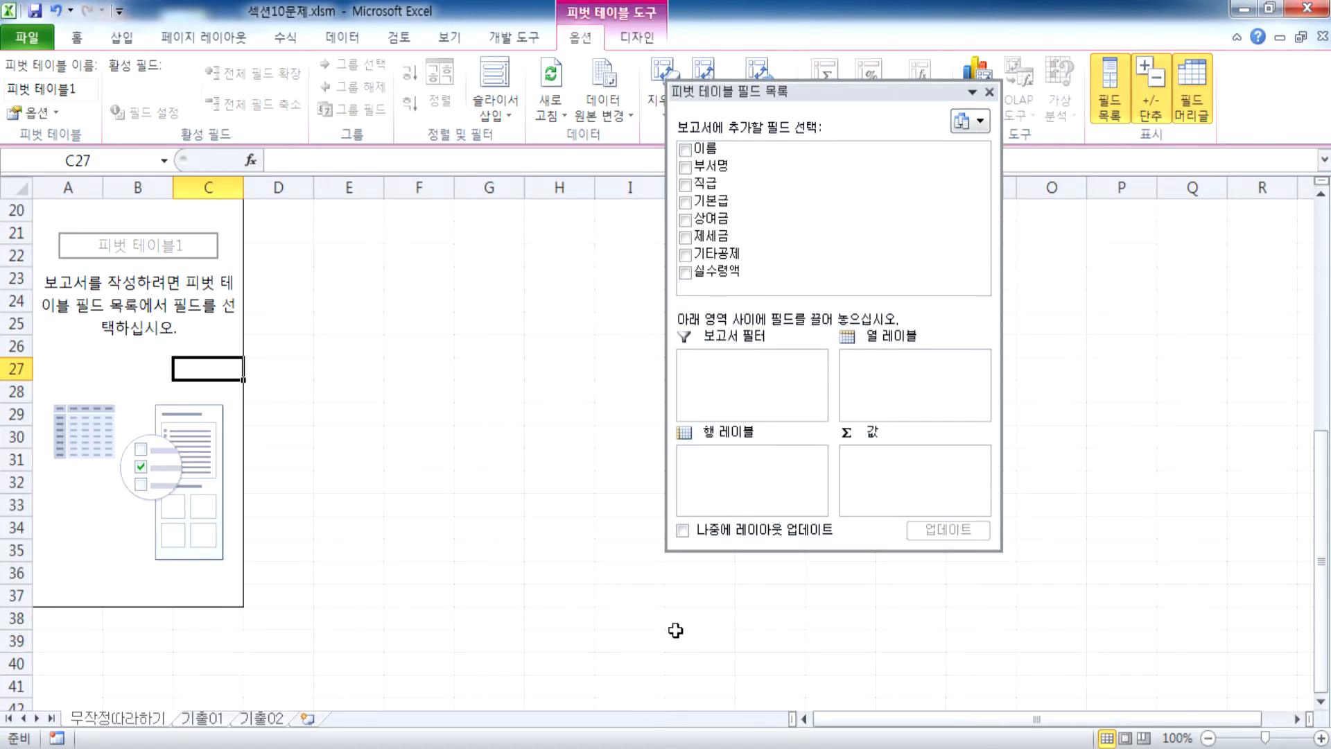
double_click(929, 91)
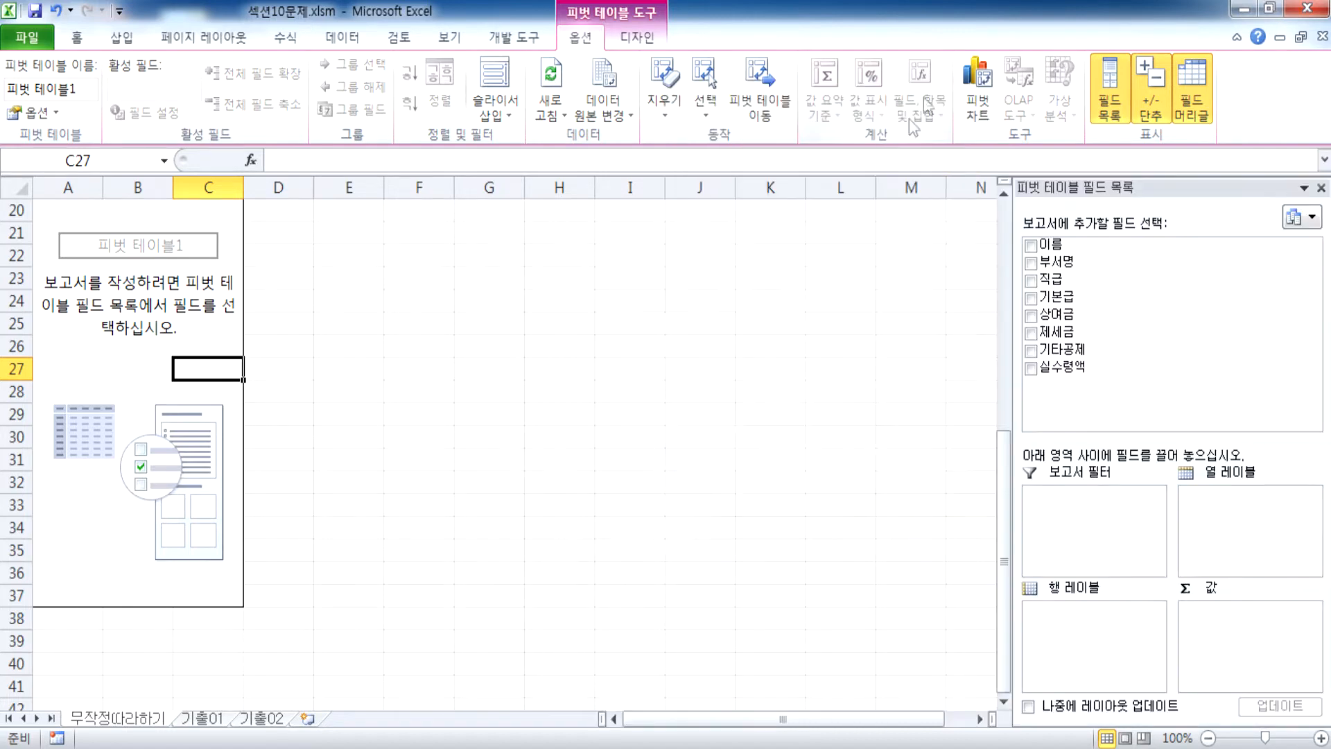
Open the answer workbook 섹션10정답.xlsm from the 01 섹션 folder and go to its finished pivot table
left_click(28, 37)
left_click(52, 139)
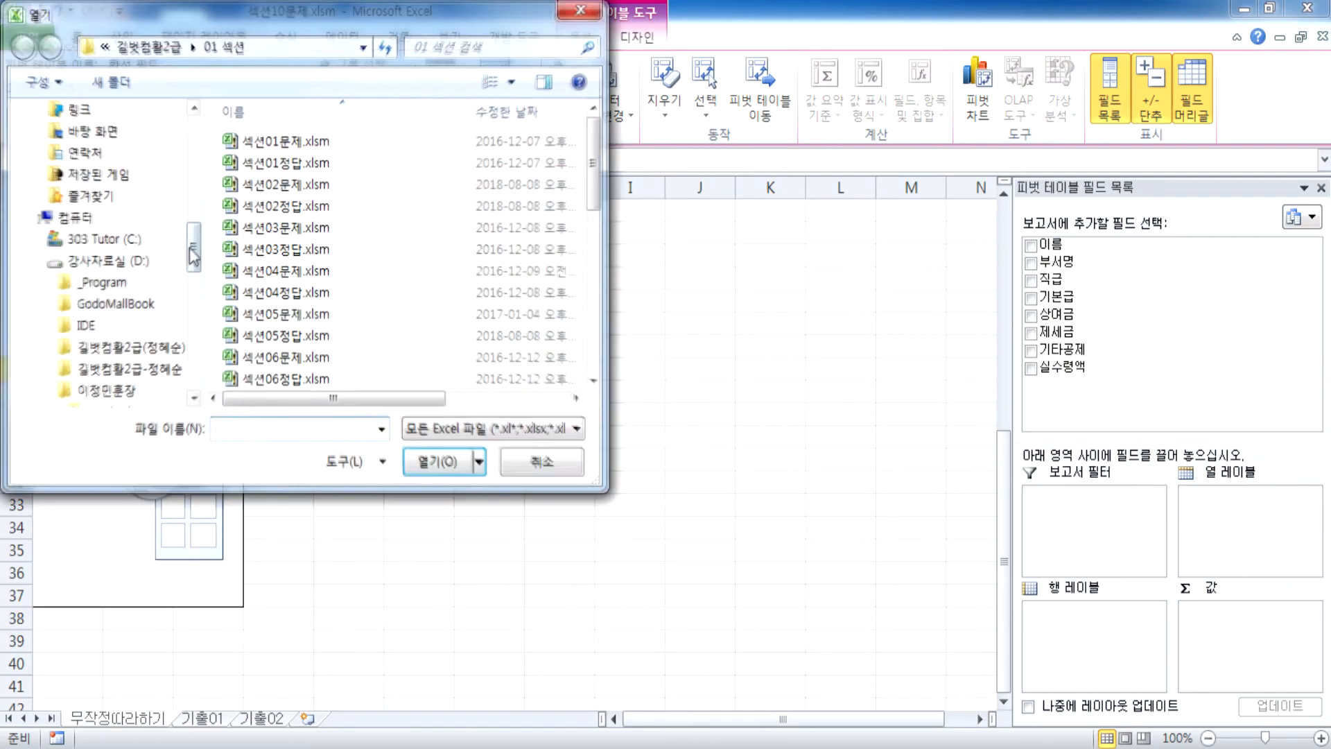
left_click(335, 378)
scroll(333, 374, "down", 3)
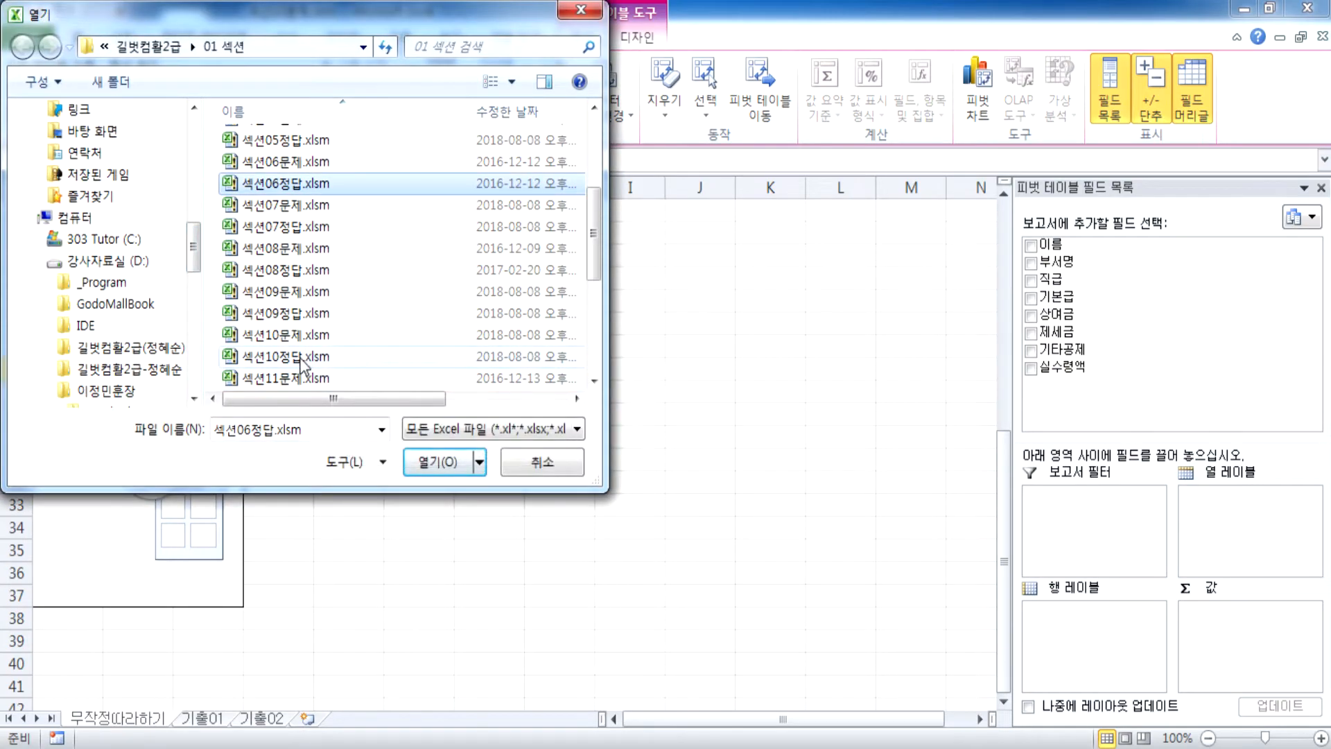
double_click(300, 362)
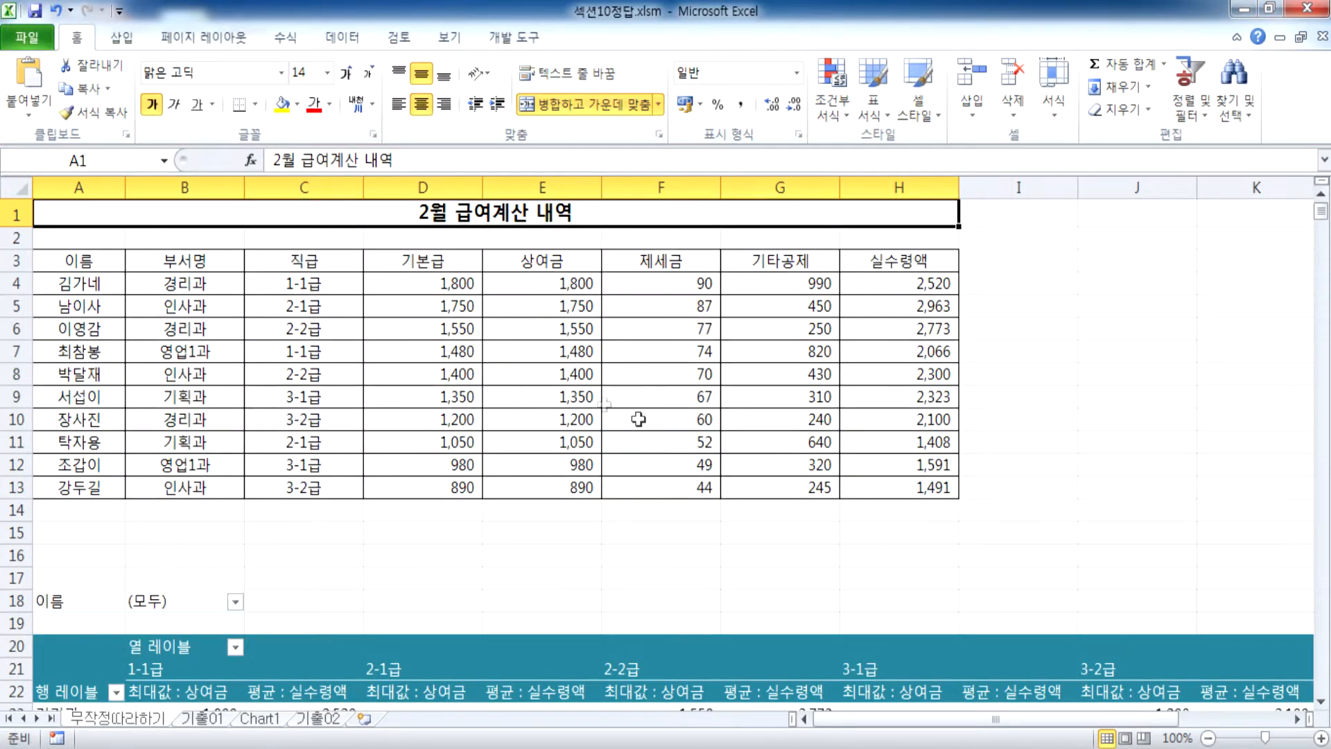
scroll(491, 446, "down", 4)
Apply the first plain black-bordered light style to the finished pivot table in the answer workbook
left_click(357, 460)
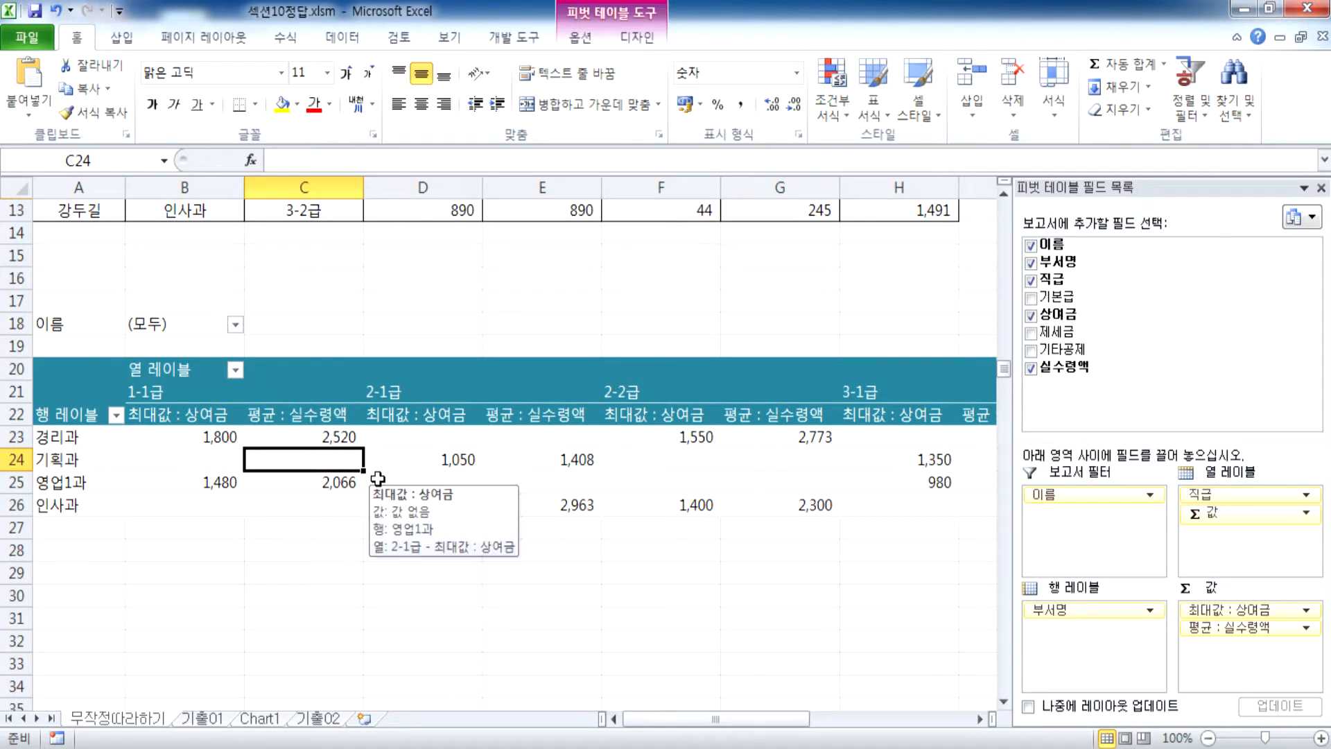
left_click(638, 38)
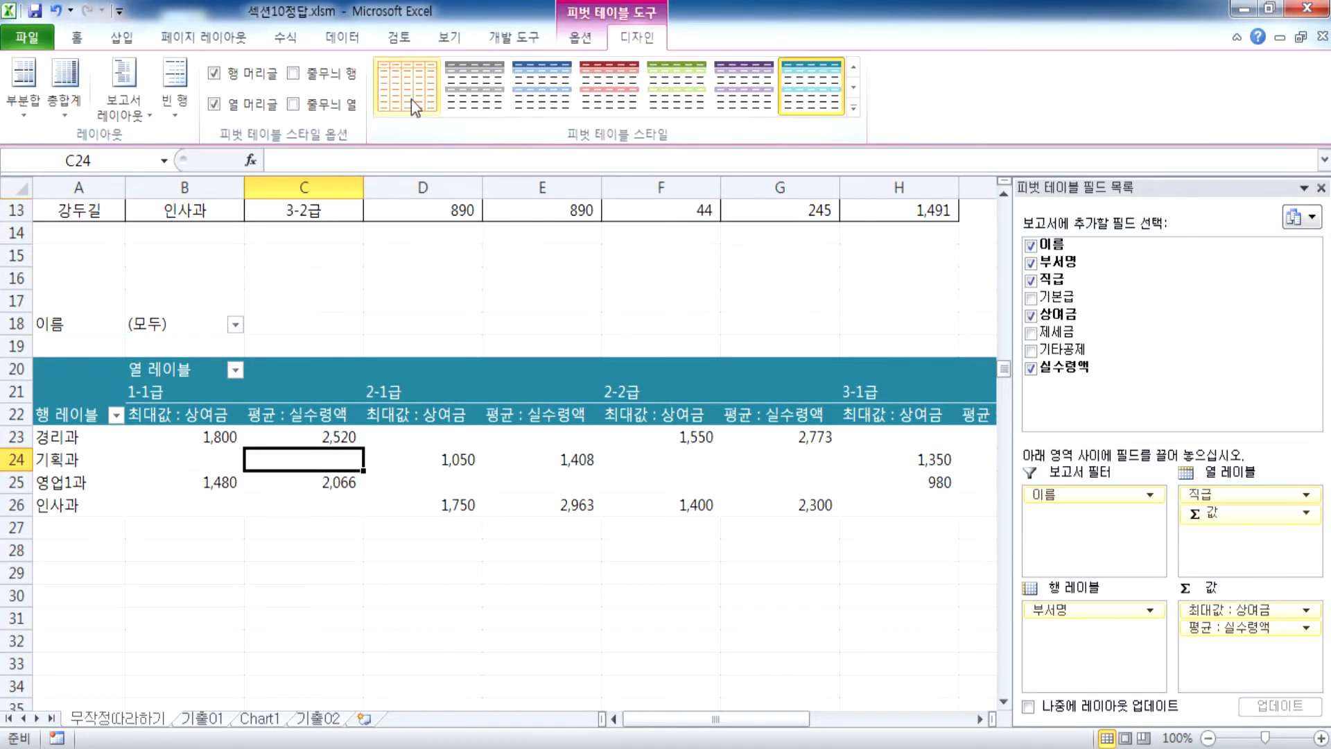
left_click(853, 67)
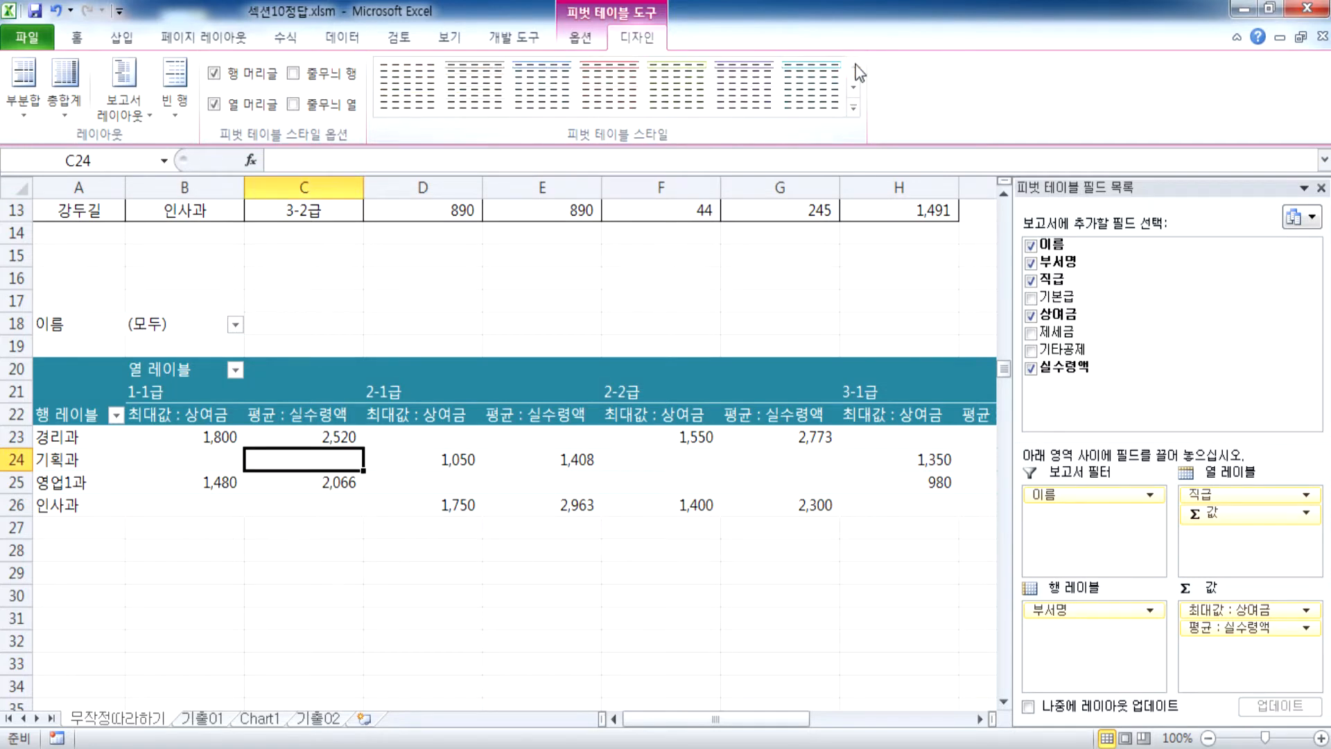
left_click(400, 86)
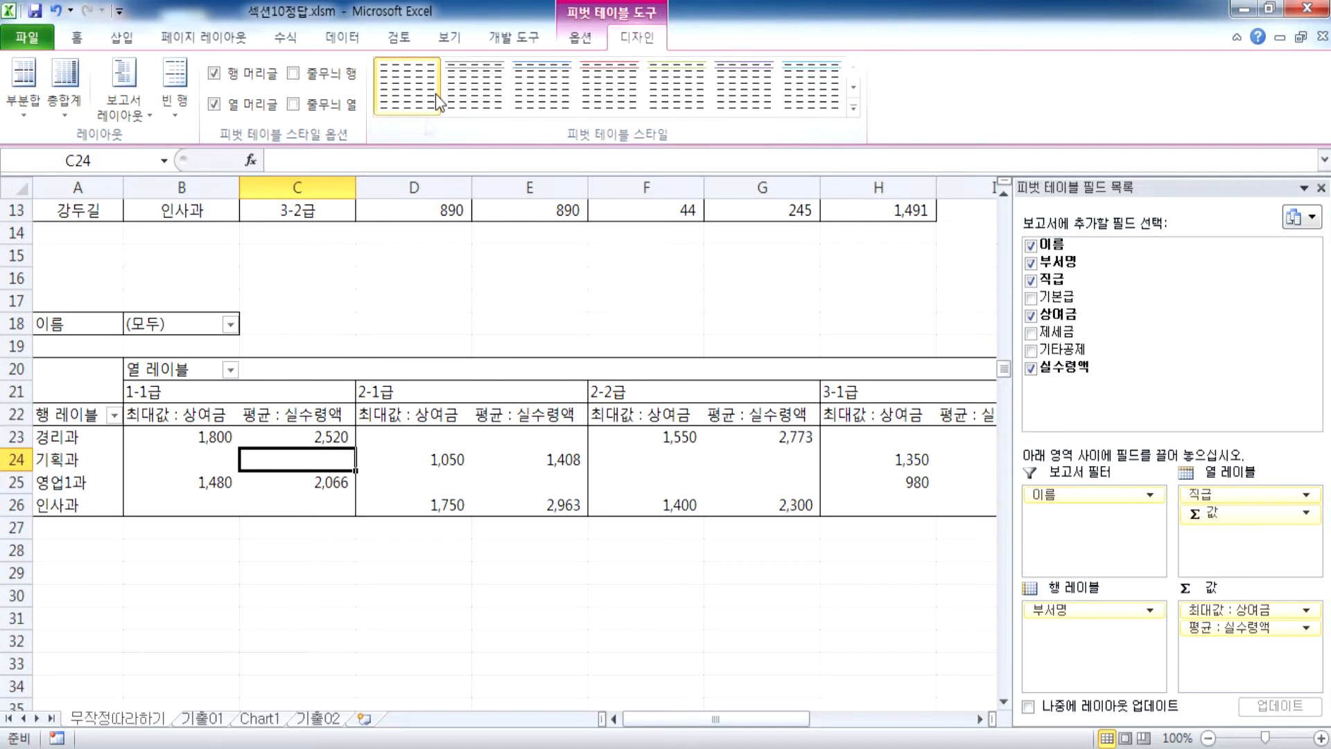
Examine the grade columns, department rows and the 최대값 : 상여금 and 평균 : 실수령액 headings, and close the answer workbook
left_click_drag(152, 392, 928, 391)
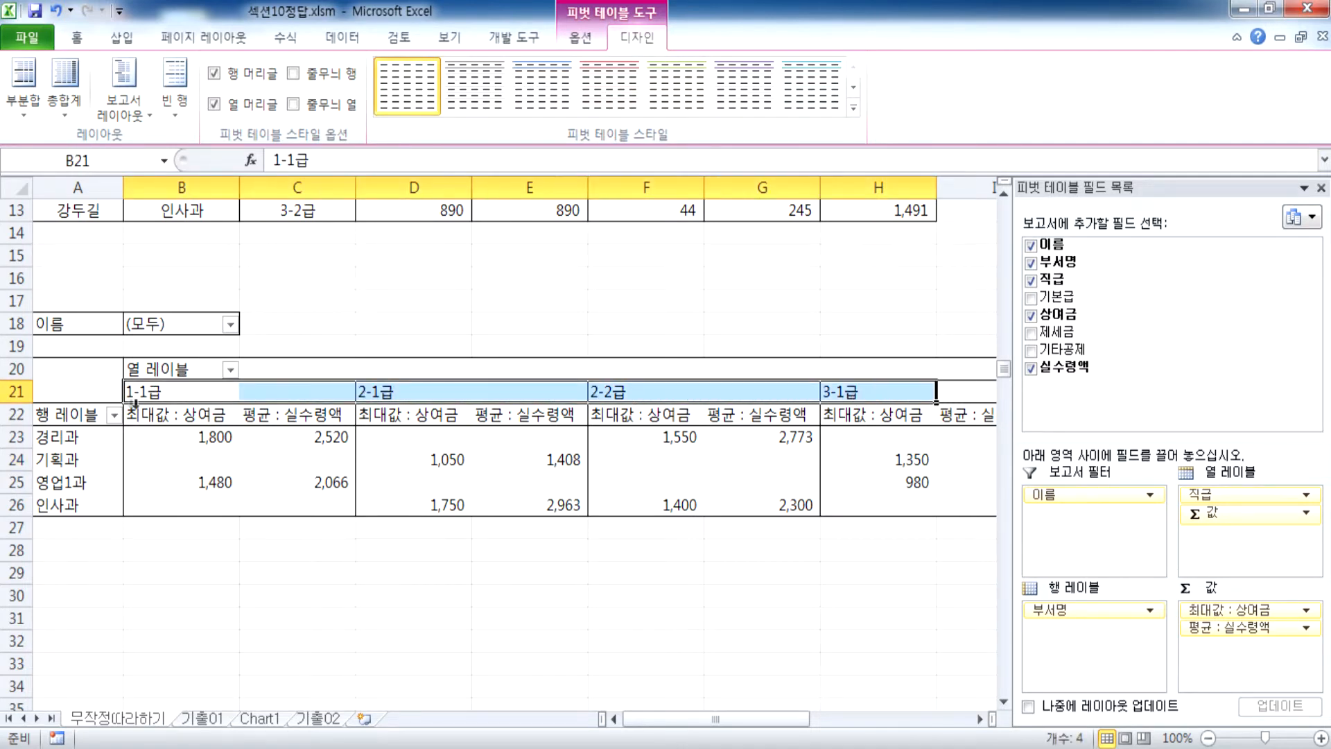
left_click_drag(55, 438, 58, 501)
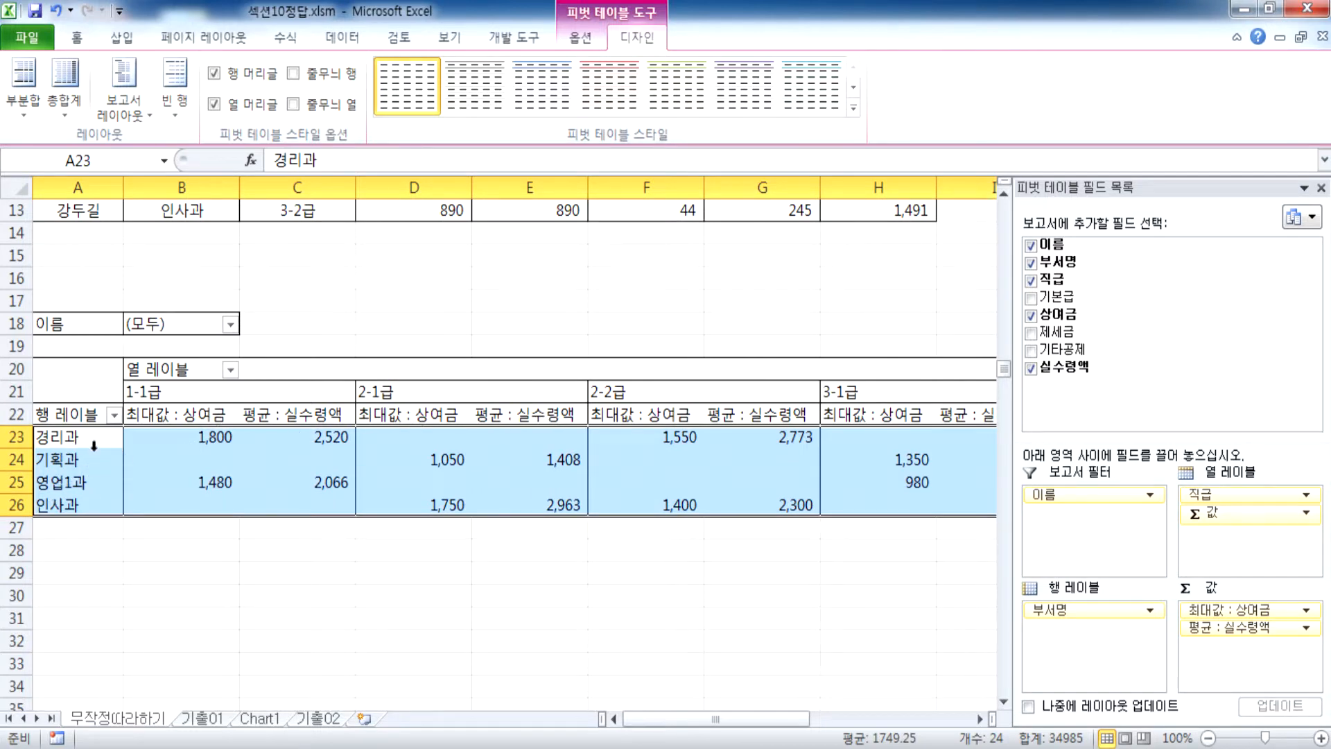
left_click(193, 414)
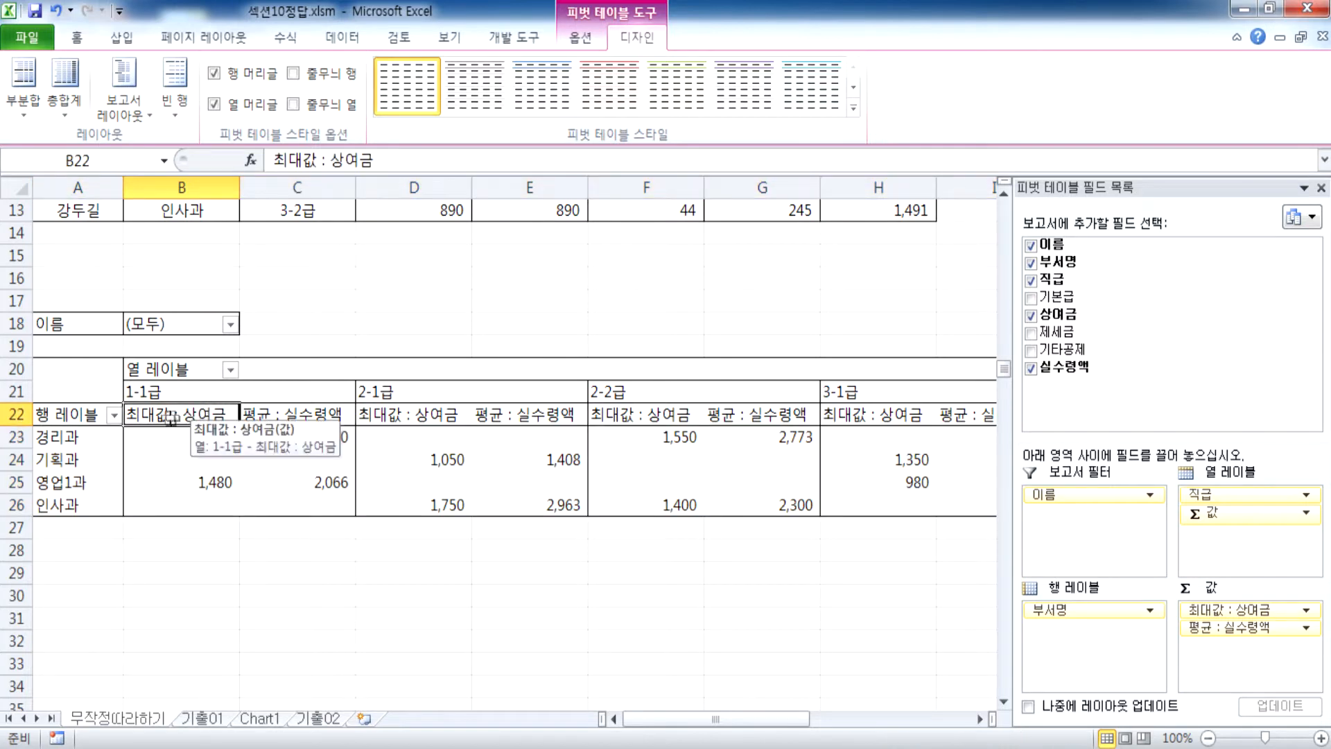
left_click(301, 415)
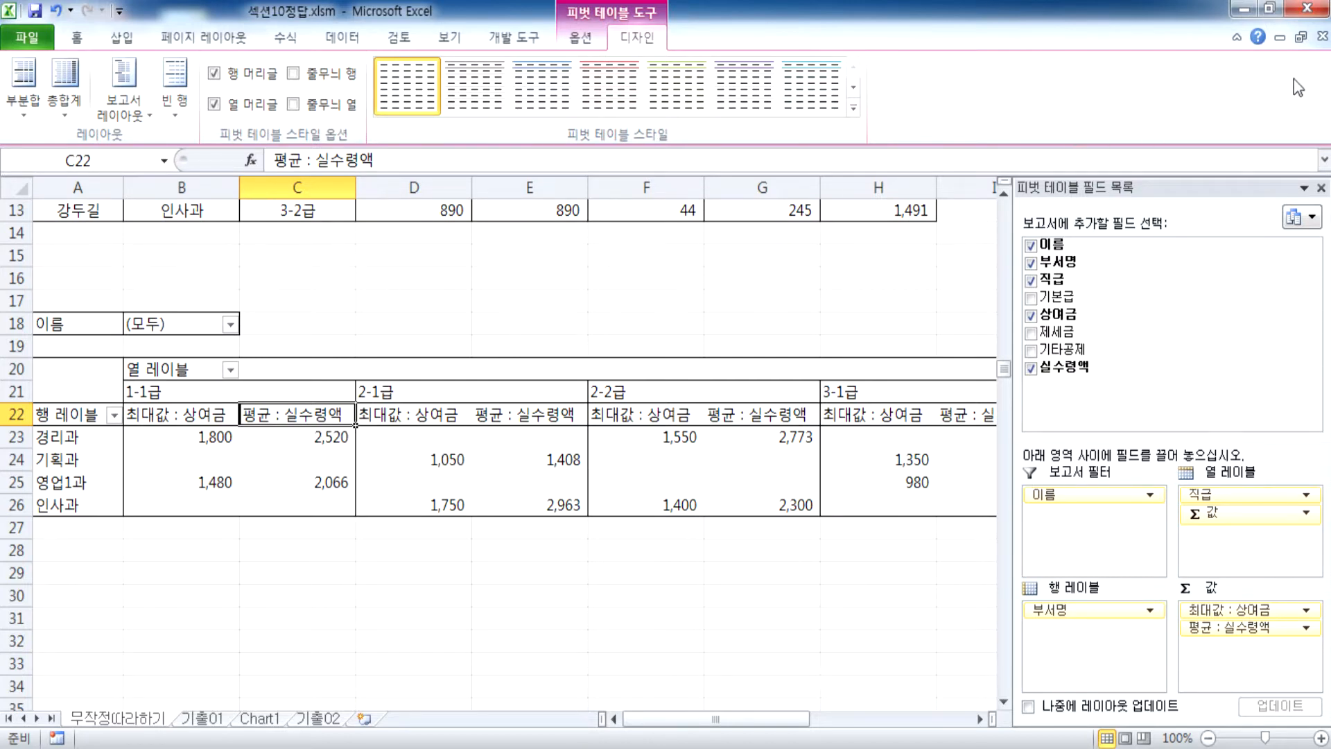
left_click(1322, 36)
left_click(689, 409)
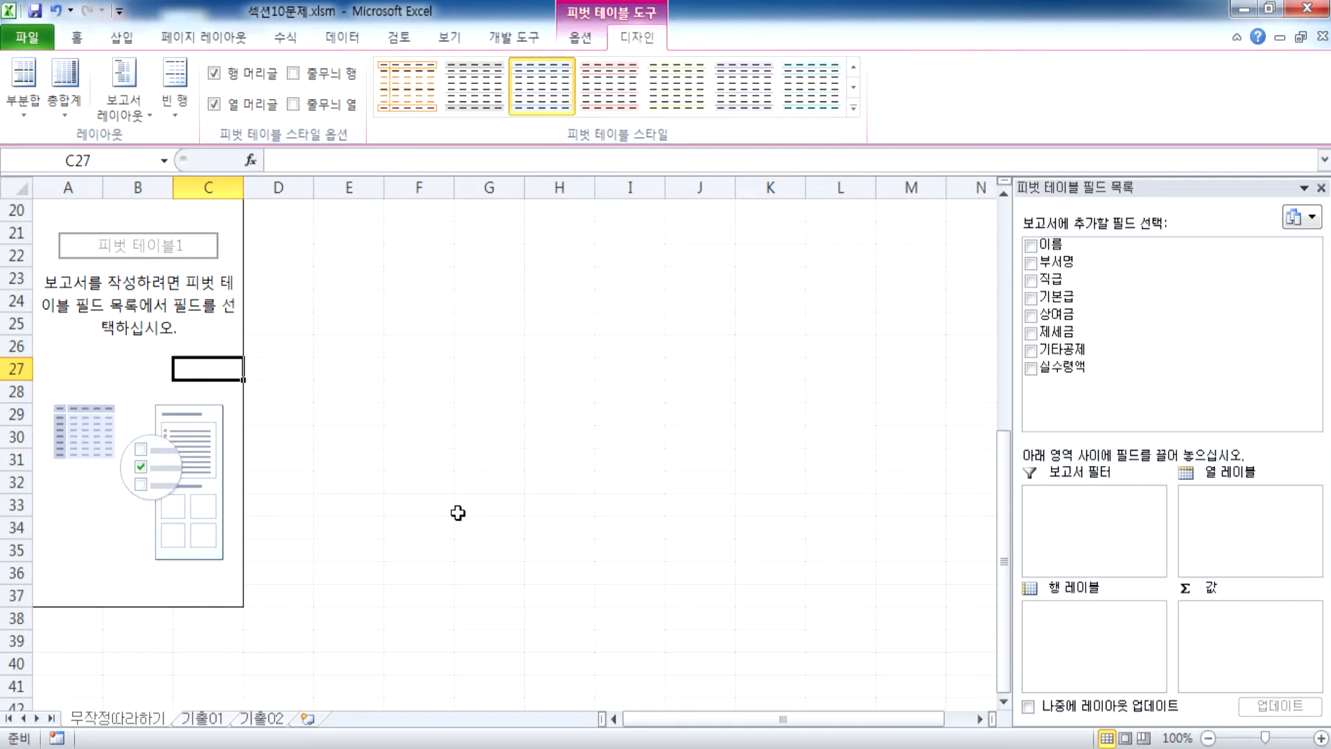
Float the field list over the sheet beside the payroll table, and try 부서명 as report filter before removing it
left_click_drag(1060, 187, 747, 59)
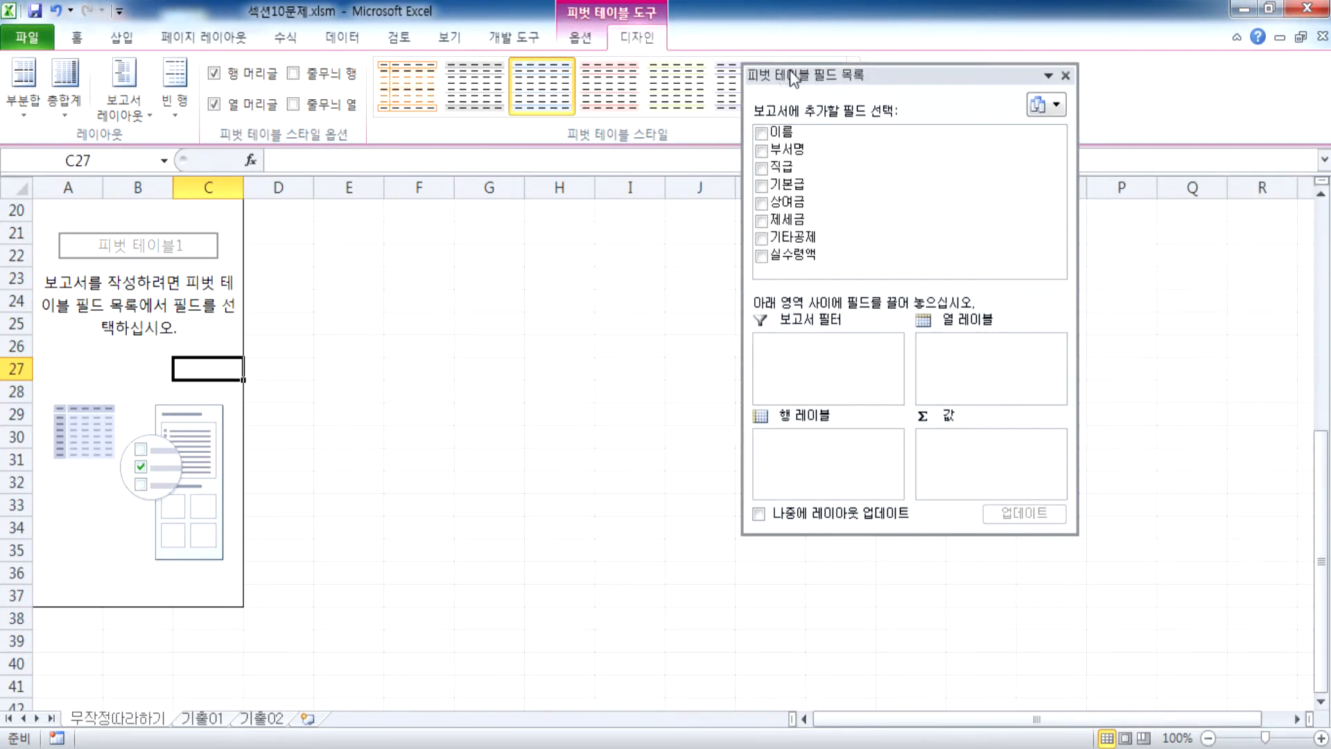
scroll(479, 359, "up", 6)
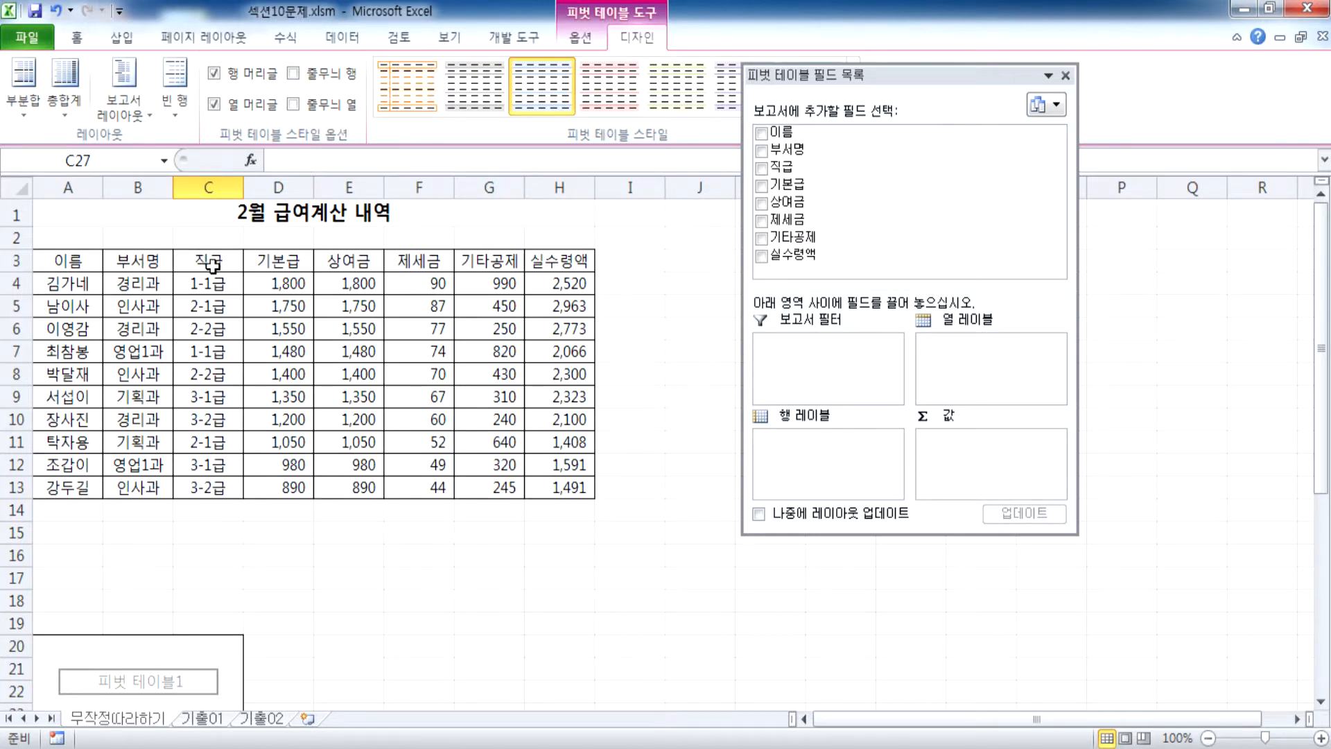
left_click_drag(795, 149, 829, 402)
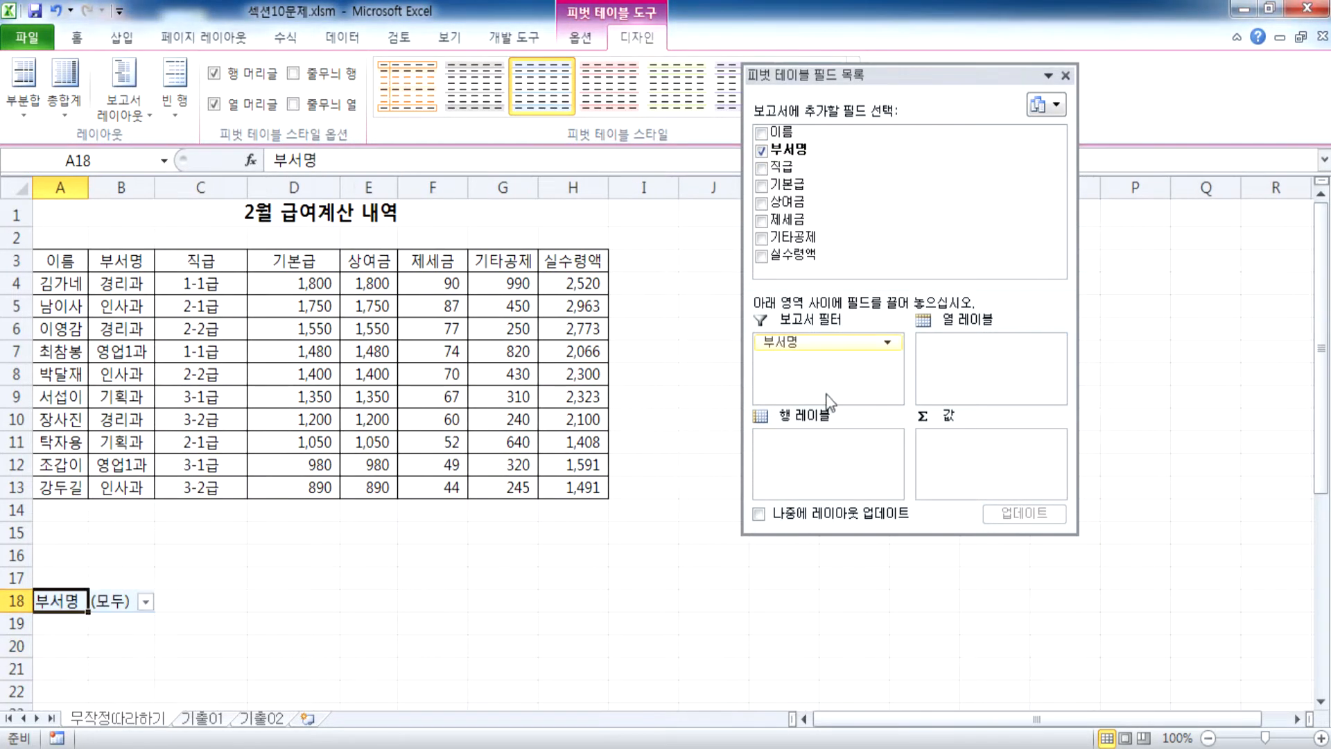
left_click_drag(847, 342, 689, 529)
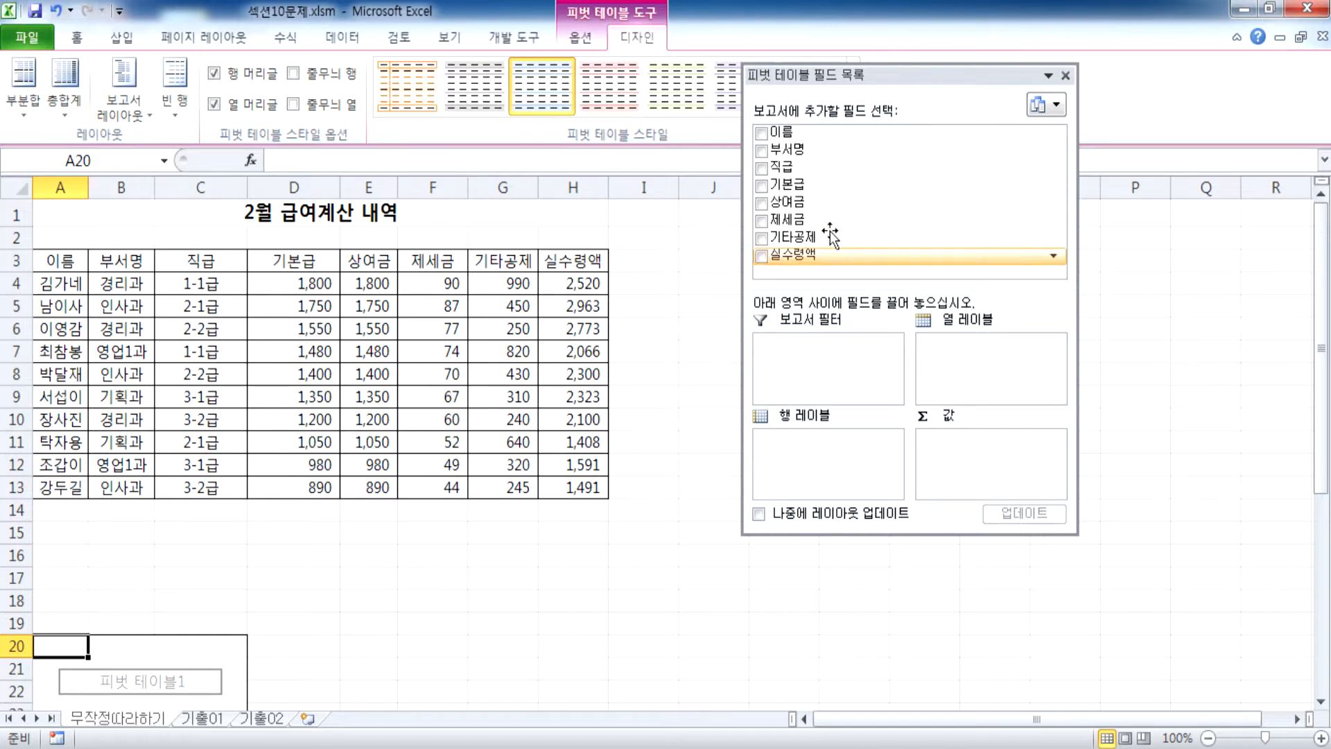
Put the 이름 field in the report filter (보고서 필터) and 부서명 in the row labels (행 레이블)
left_click_drag(780, 132, 854, 356)
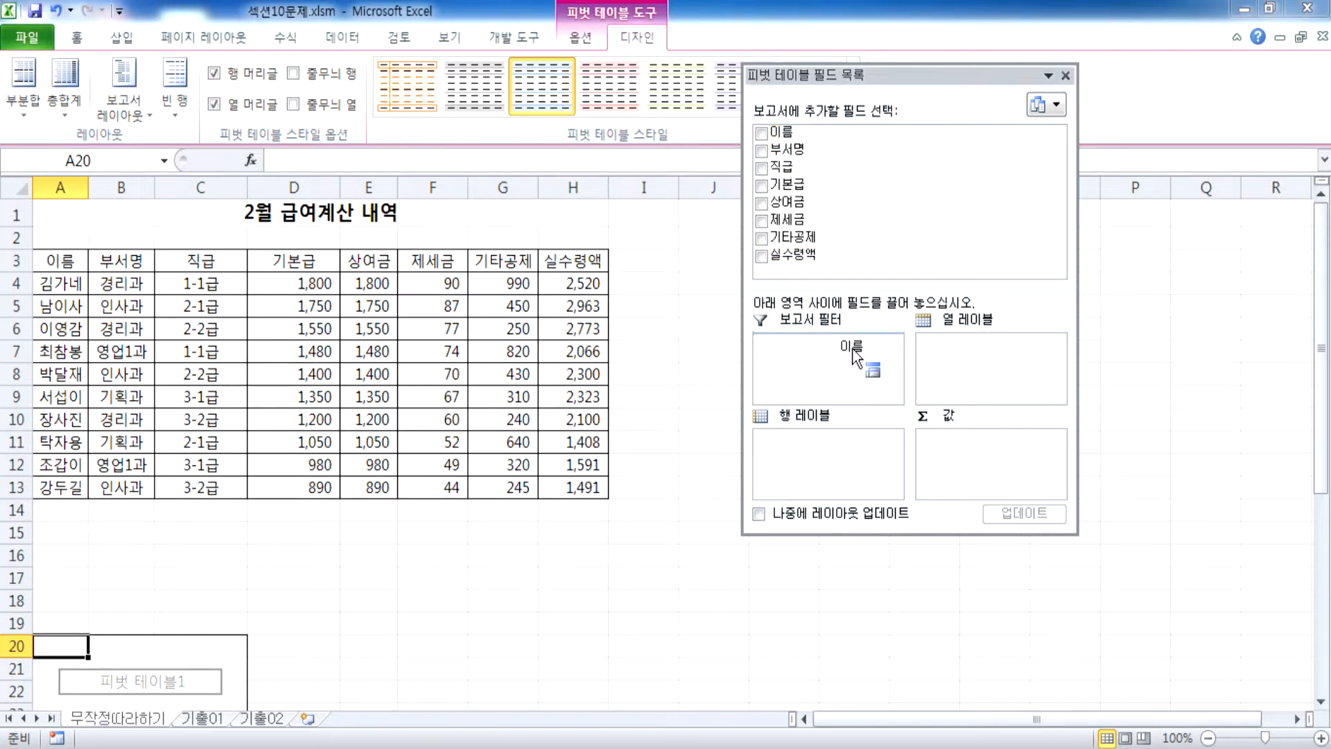
left_click_drag(854, 355, 854, 353)
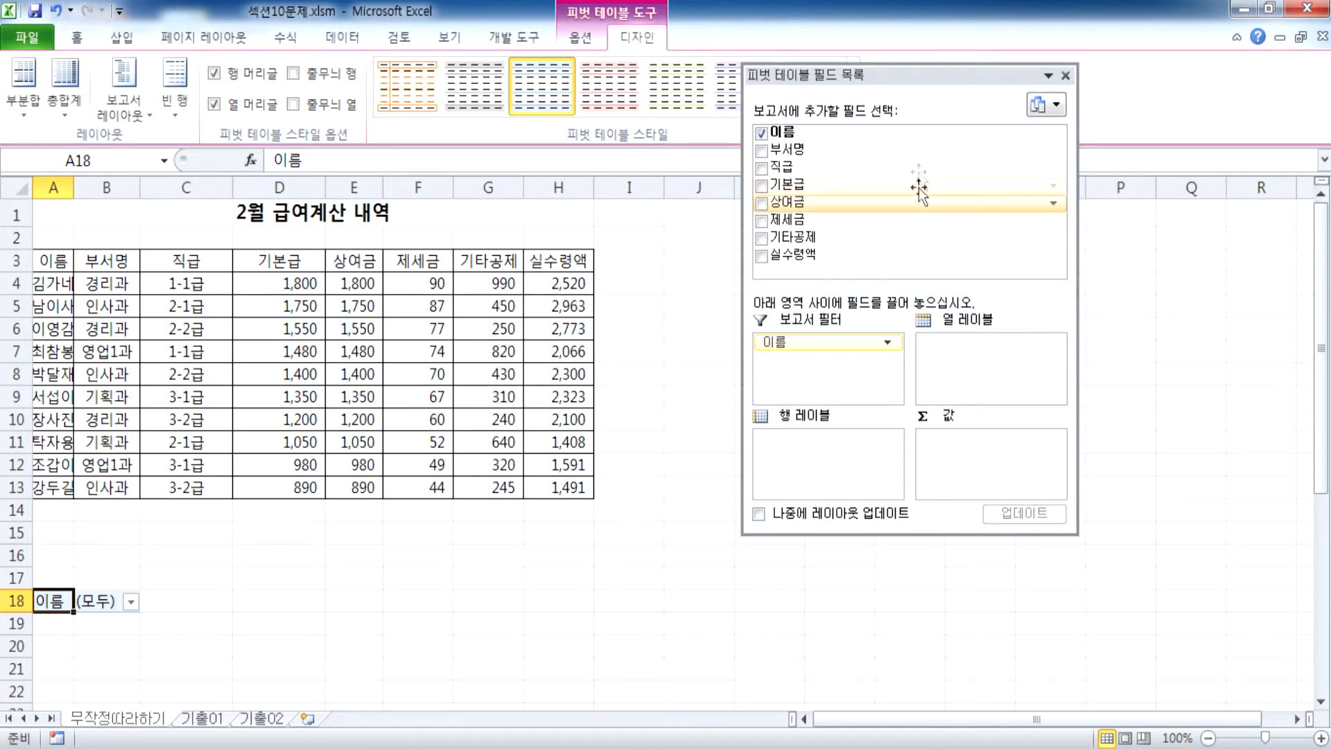
left_click_drag(804, 154, 812, 463)
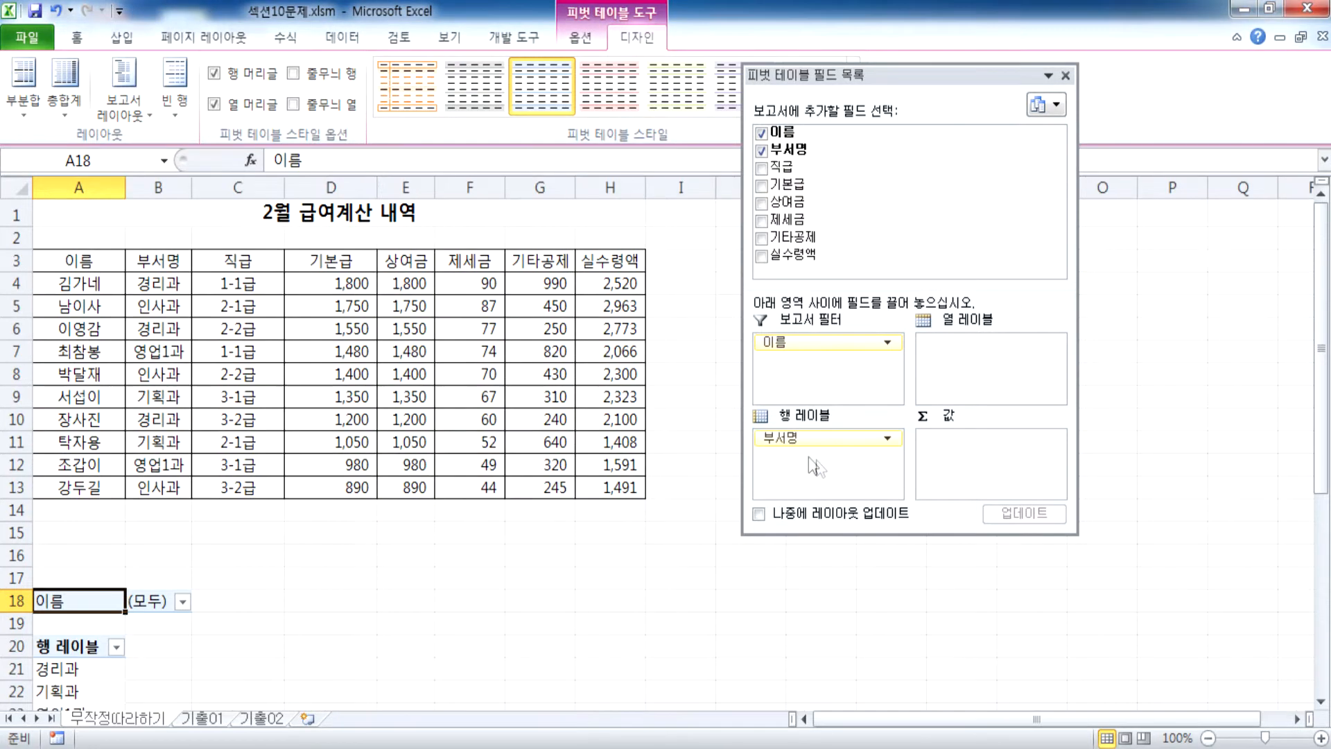
Turn the 부서명 field off and on again, and try adding 직급 to the row labels before removing it
left_click(762, 151)
left_click(762, 152)
left_click(761, 151)
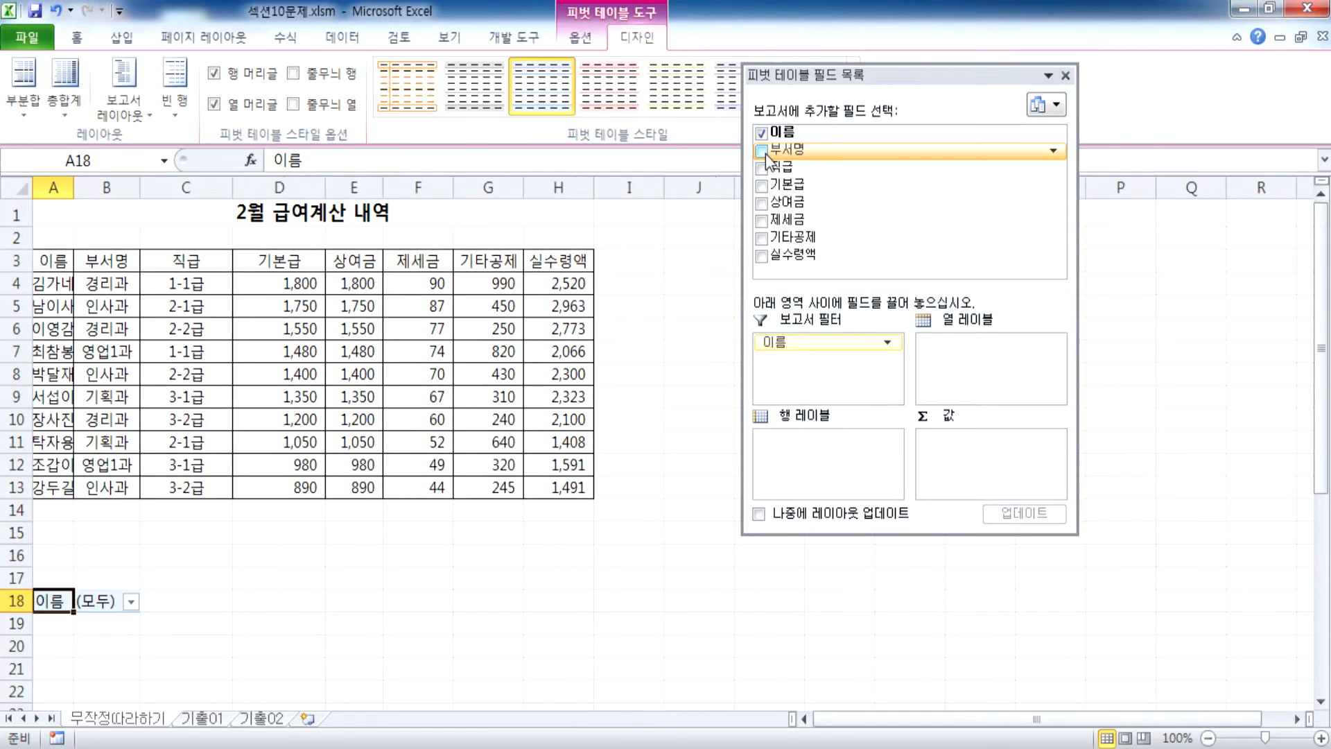
left_click(762, 151)
left_click(763, 170)
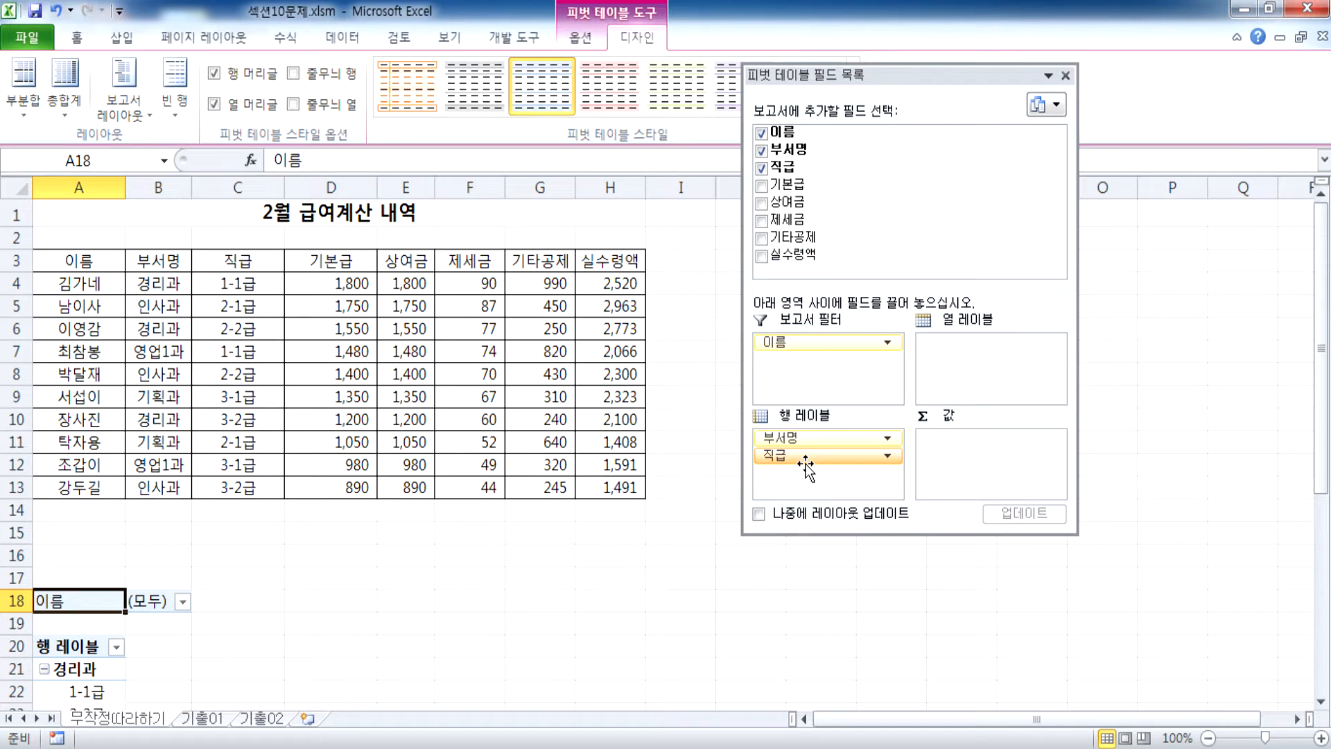
left_click_drag(838, 457, 700, 385)
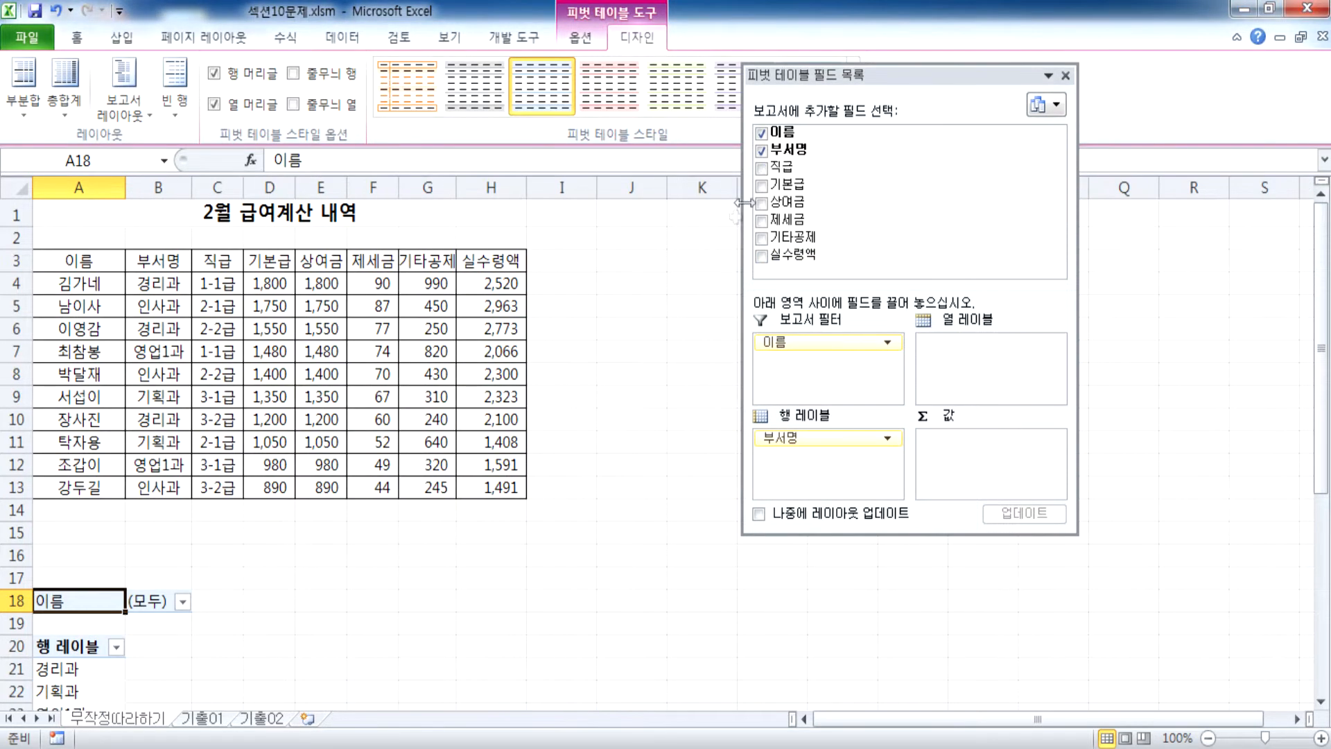
Put the 직급 field in the column labels (열 레이블) and compare the pivot table's department and grade layout with the payroll data
left_click_drag(804, 172, 992, 372)
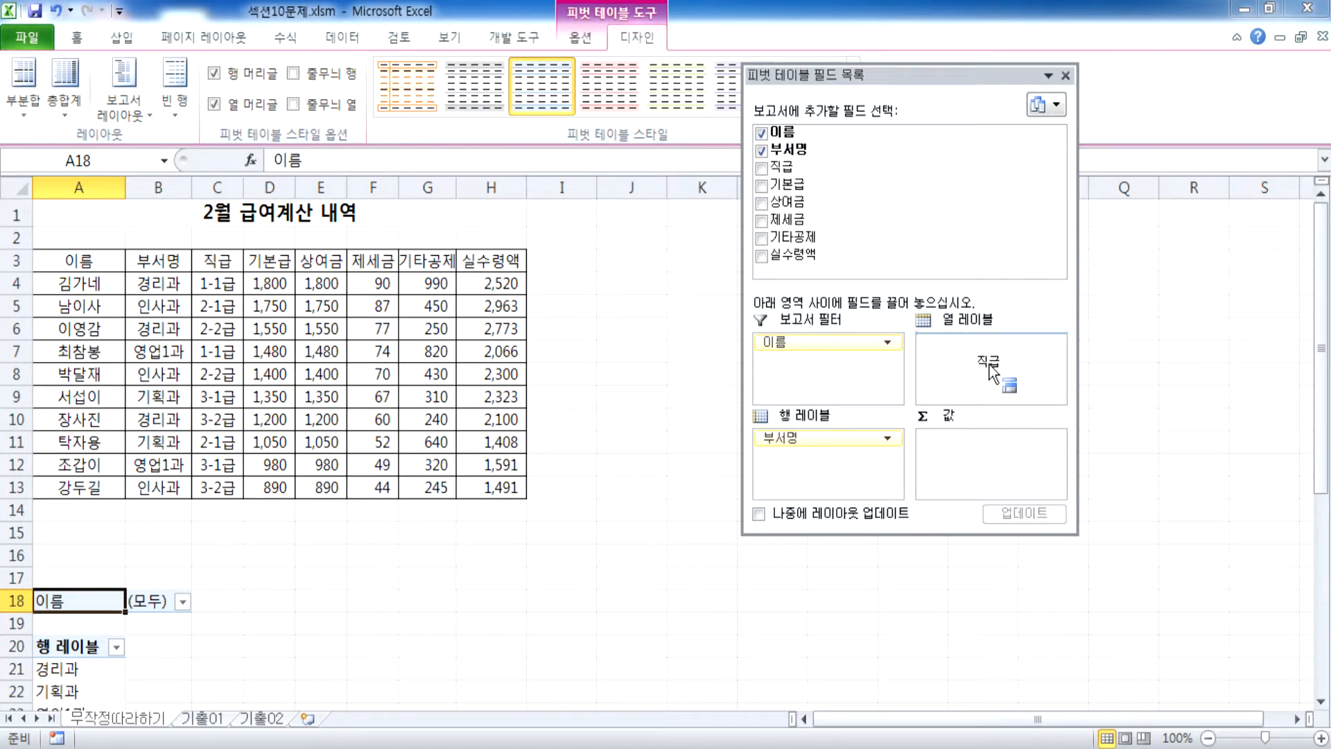
left_click_drag(991, 374, 991, 374)
scroll(312, 380, "down", 3)
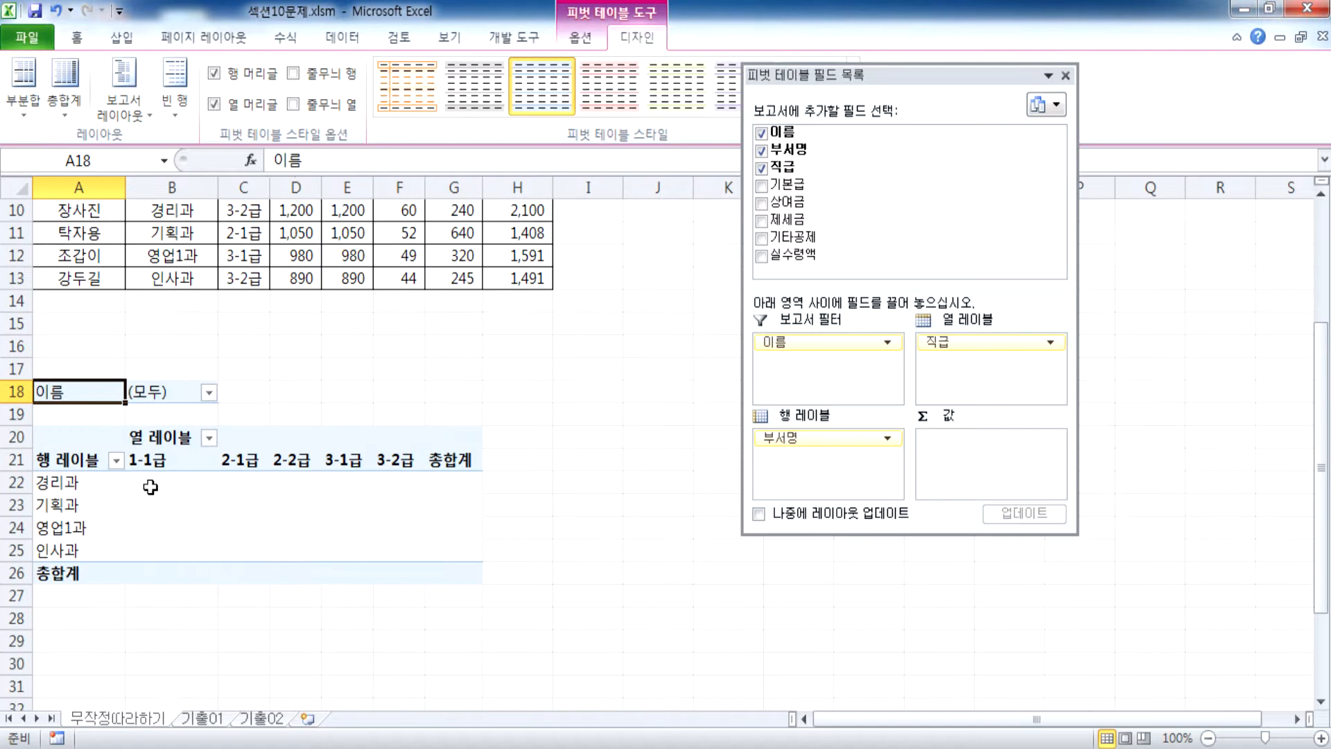
left_click(74, 489)
left_click(74, 487)
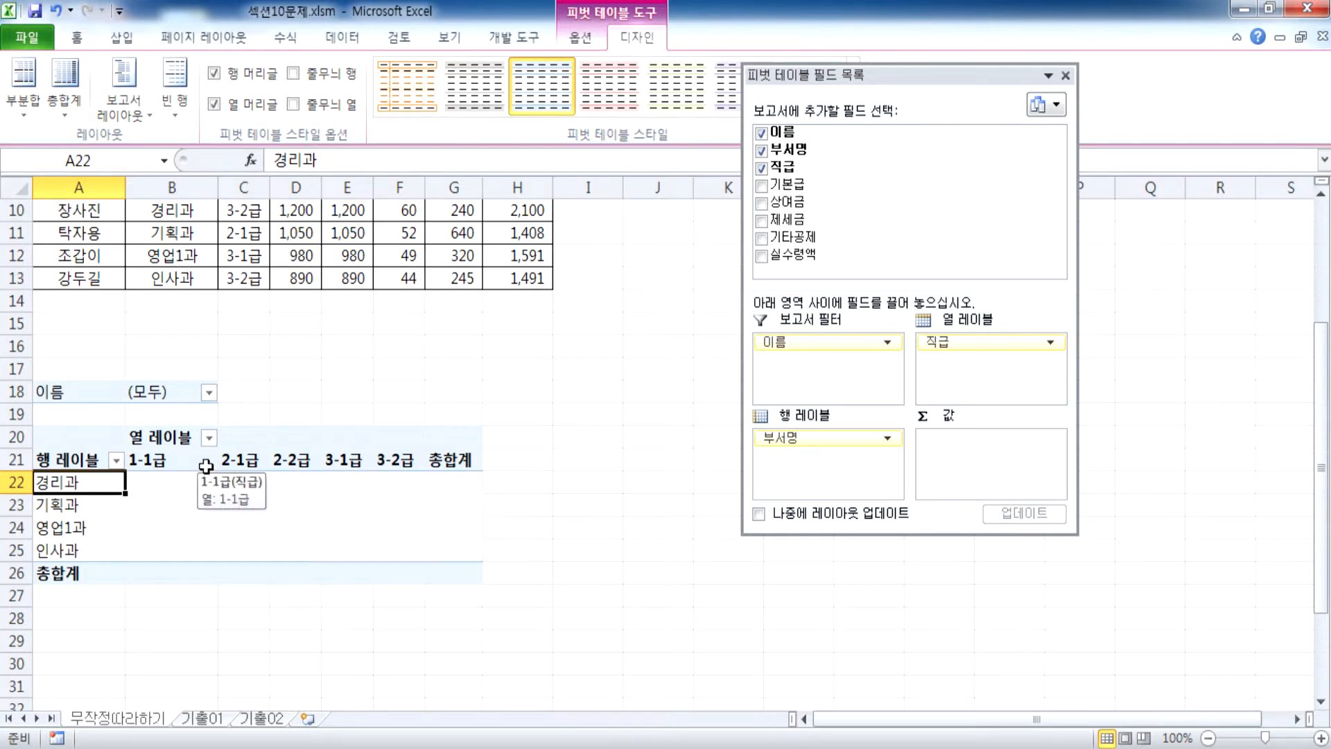
scroll(206, 465, "up", 3)
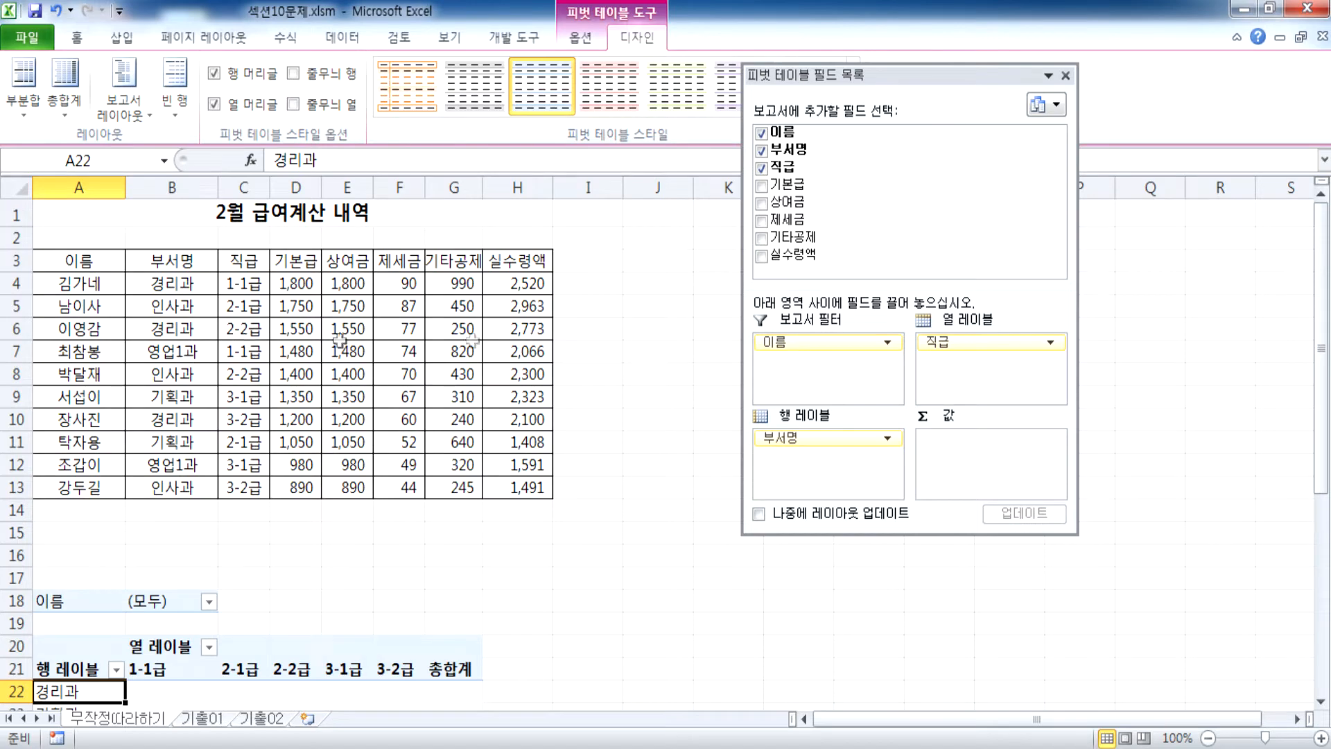
scroll(263, 340, "down", 1)
scroll(499, 340, "down", 3)
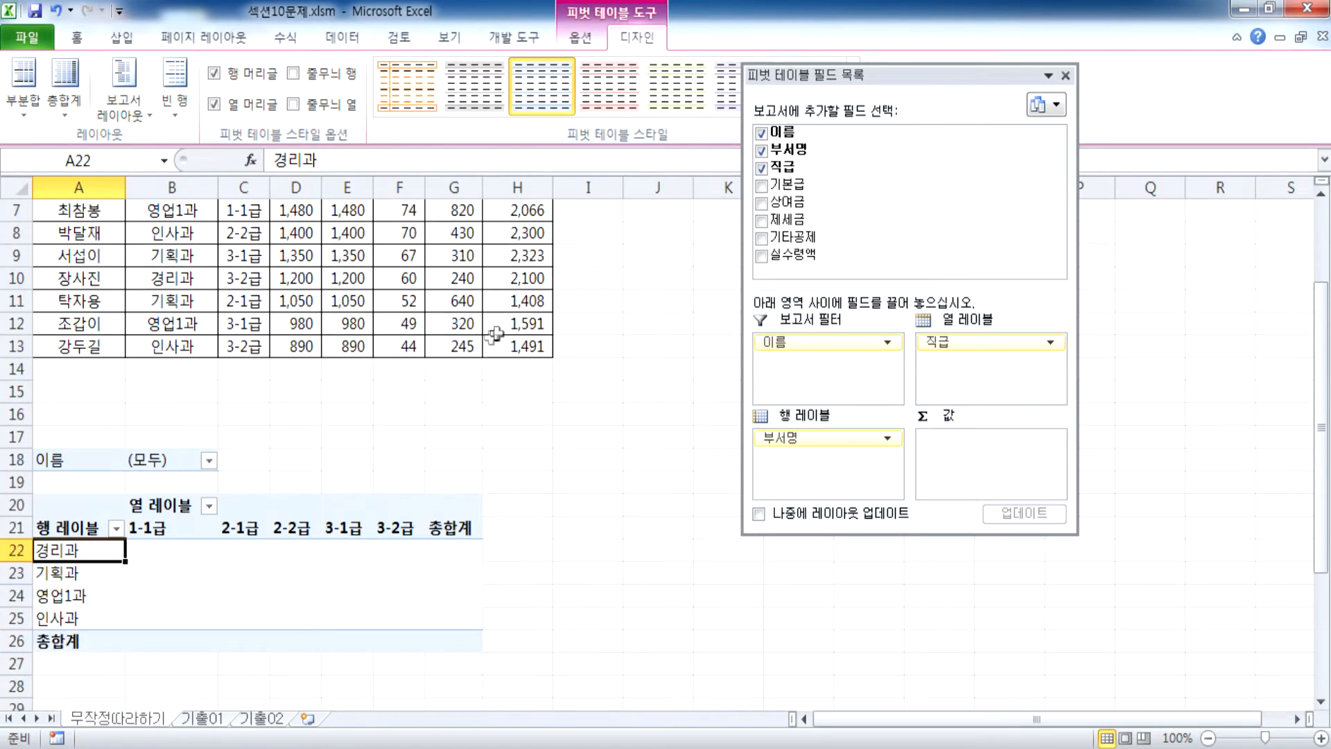
Add the 상여금 and 실수령액 fields to the pivot table's values area (값)
left_click_drag(142, 414, 441, 507)
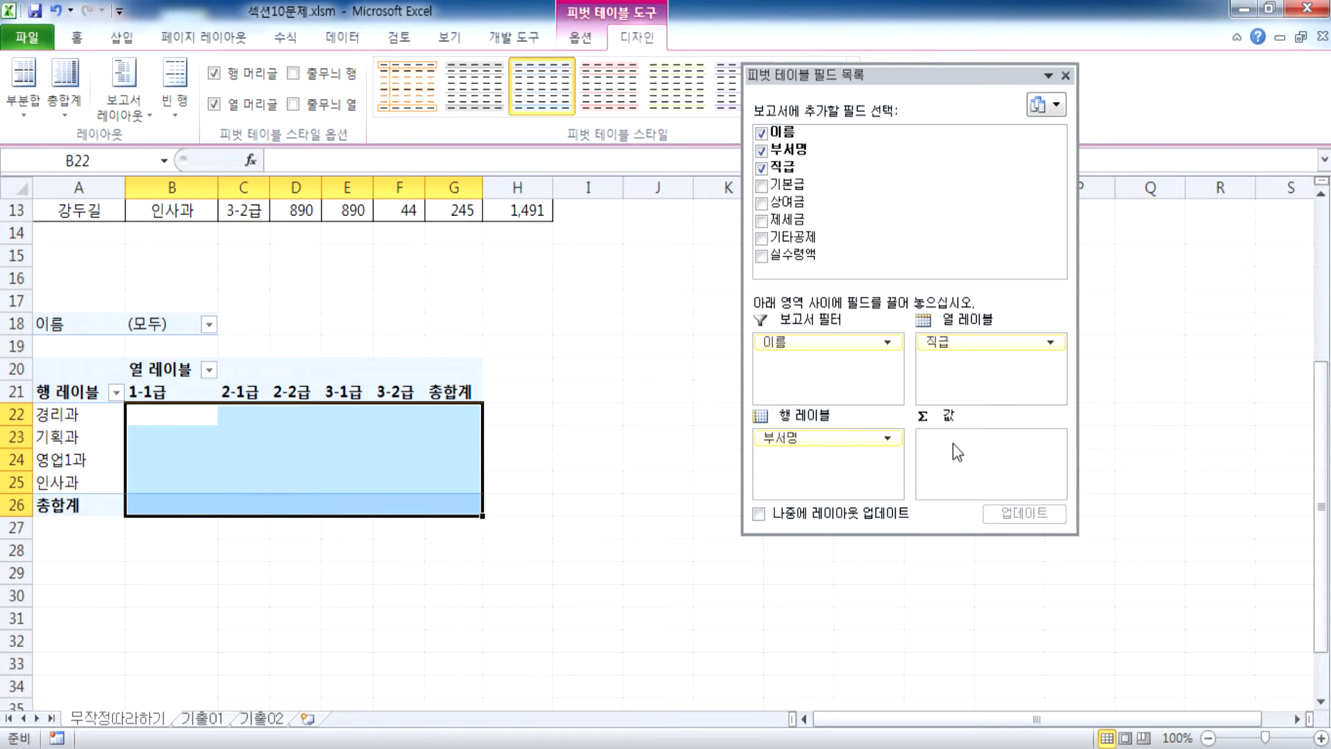
left_click_drag(916, 301, 998, 452)
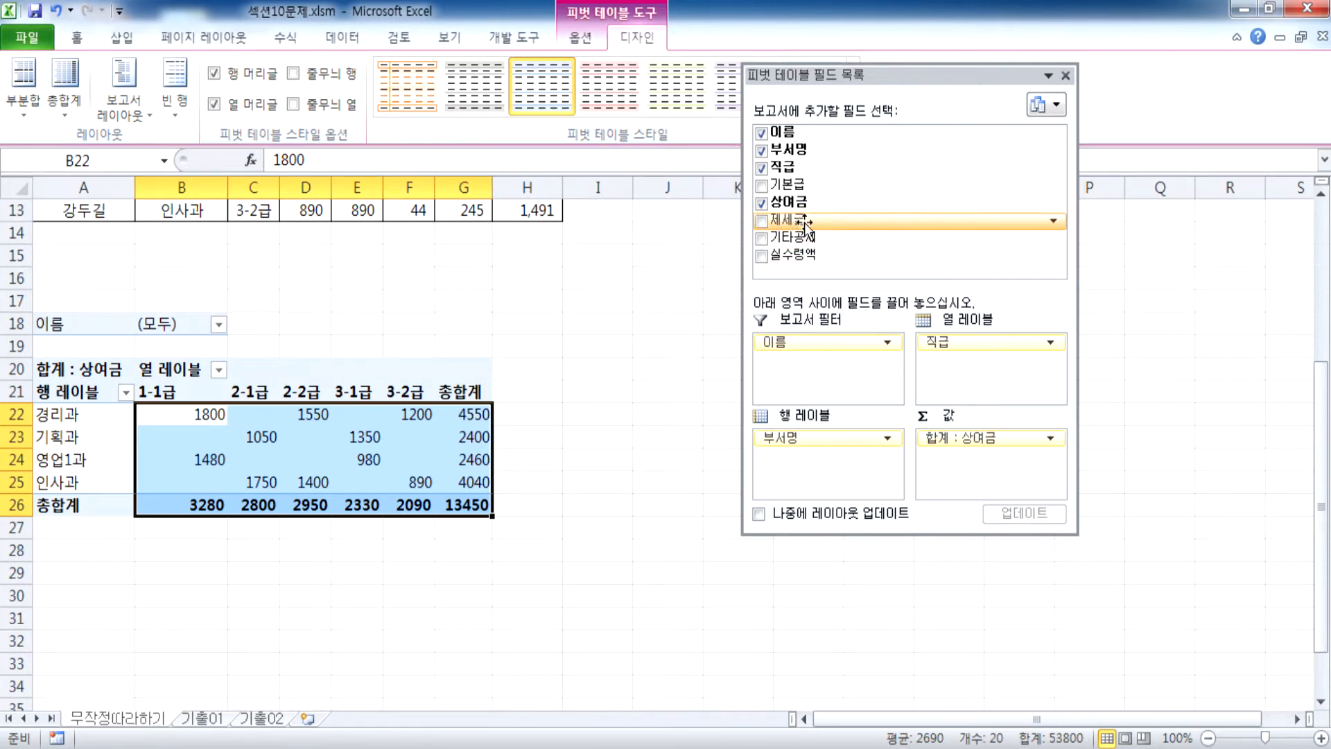
left_click_drag(810, 257, 978, 486)
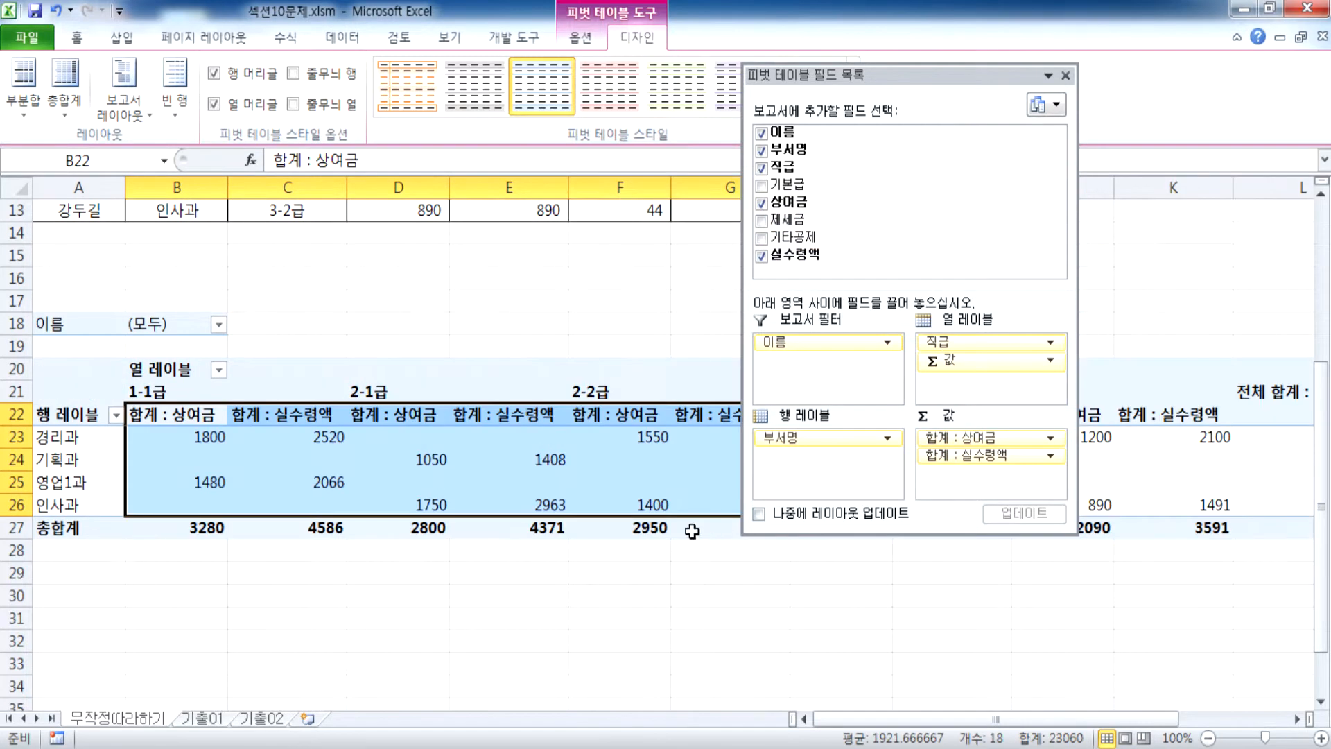
Dock the field list beside the sheet and examine the grade headings and the 경리과 bonus and net-pay values under 1-1급
left_click(624, 463)
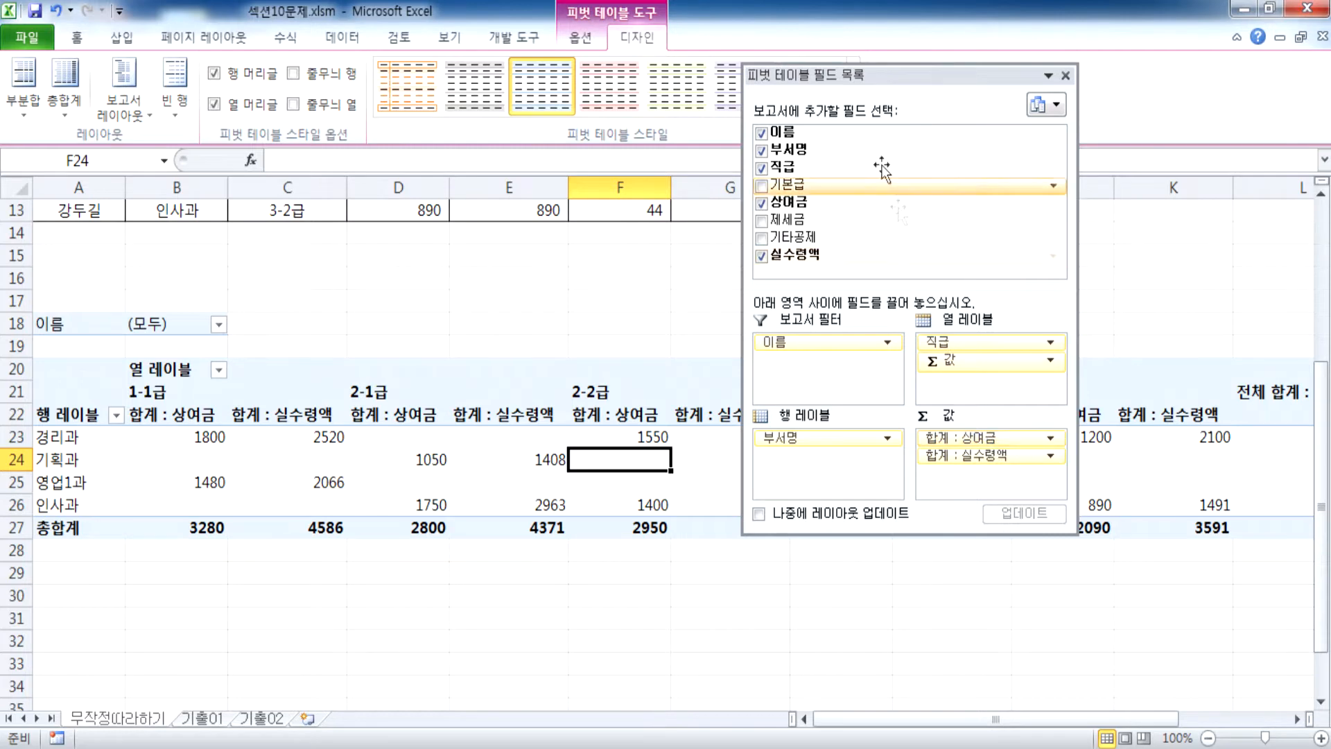
left_click_drag(858, 73, 955, 28)
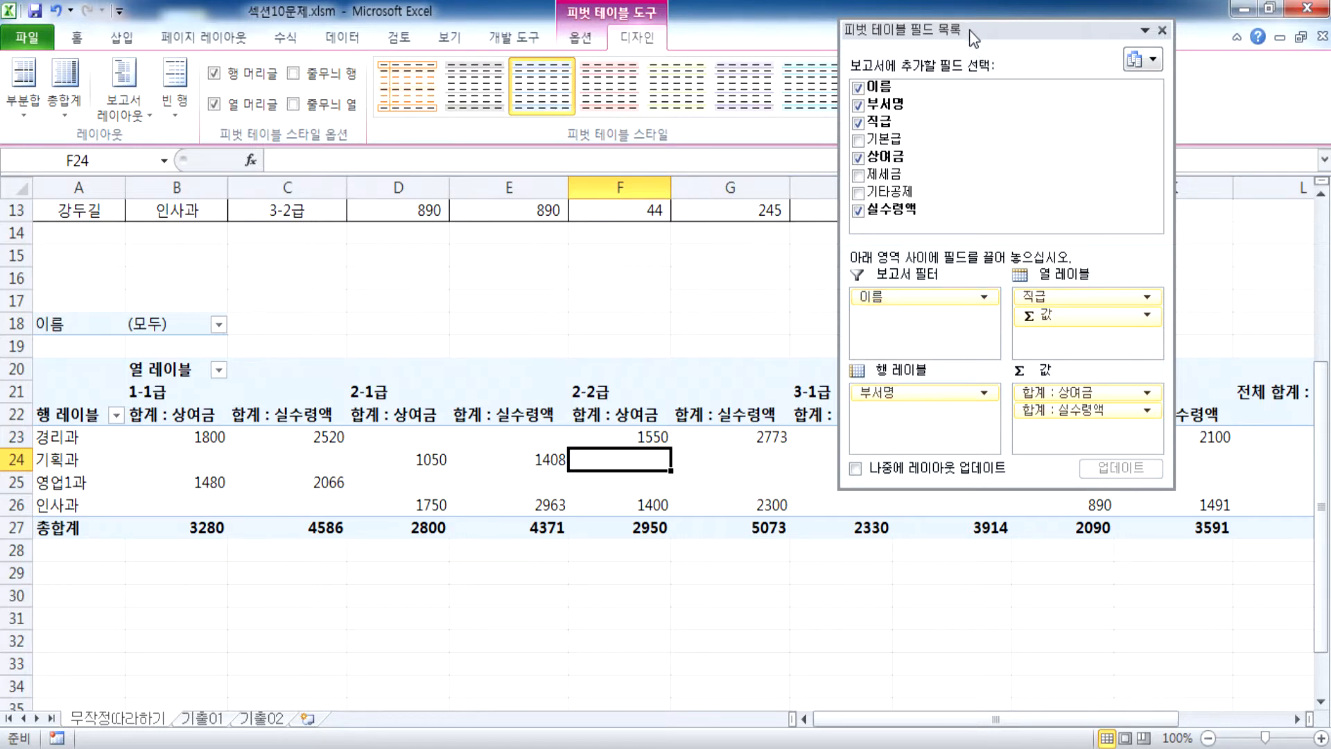
left_click_drag(973, 38, 1105, 201)
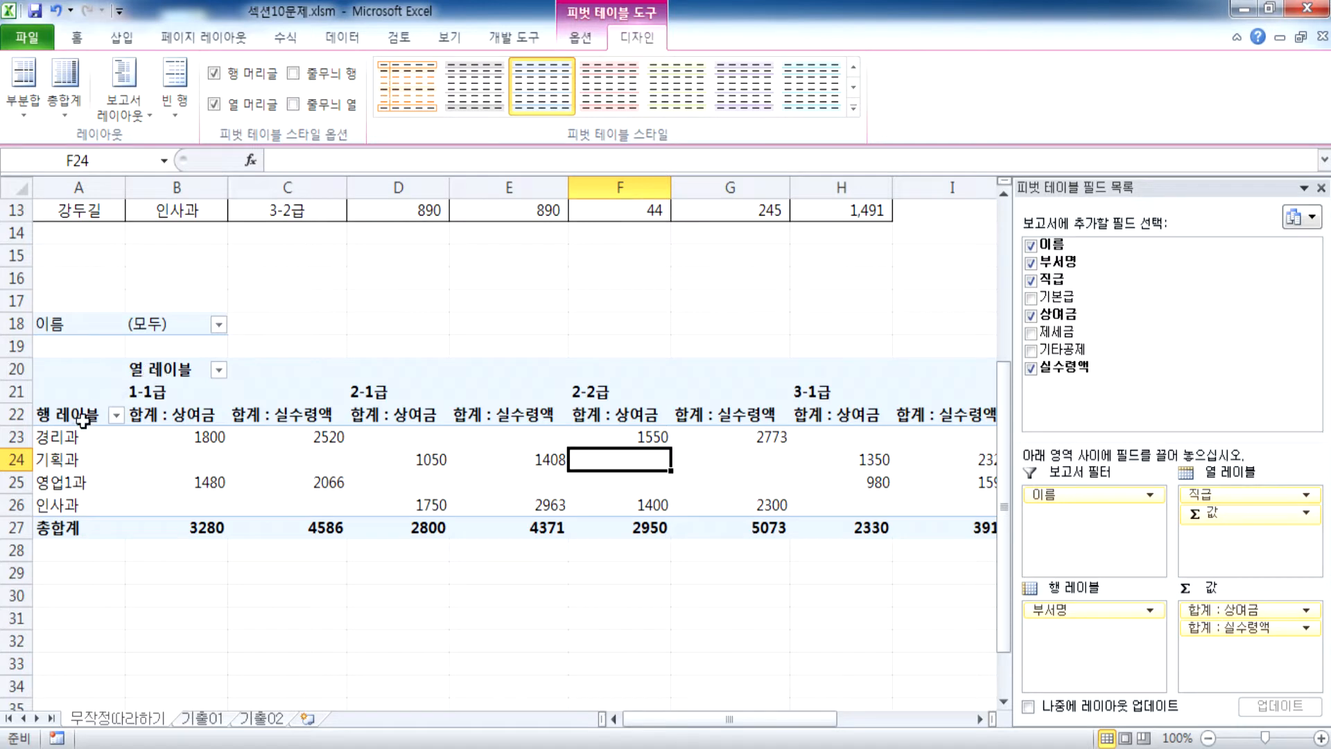
left_click(62, 437)
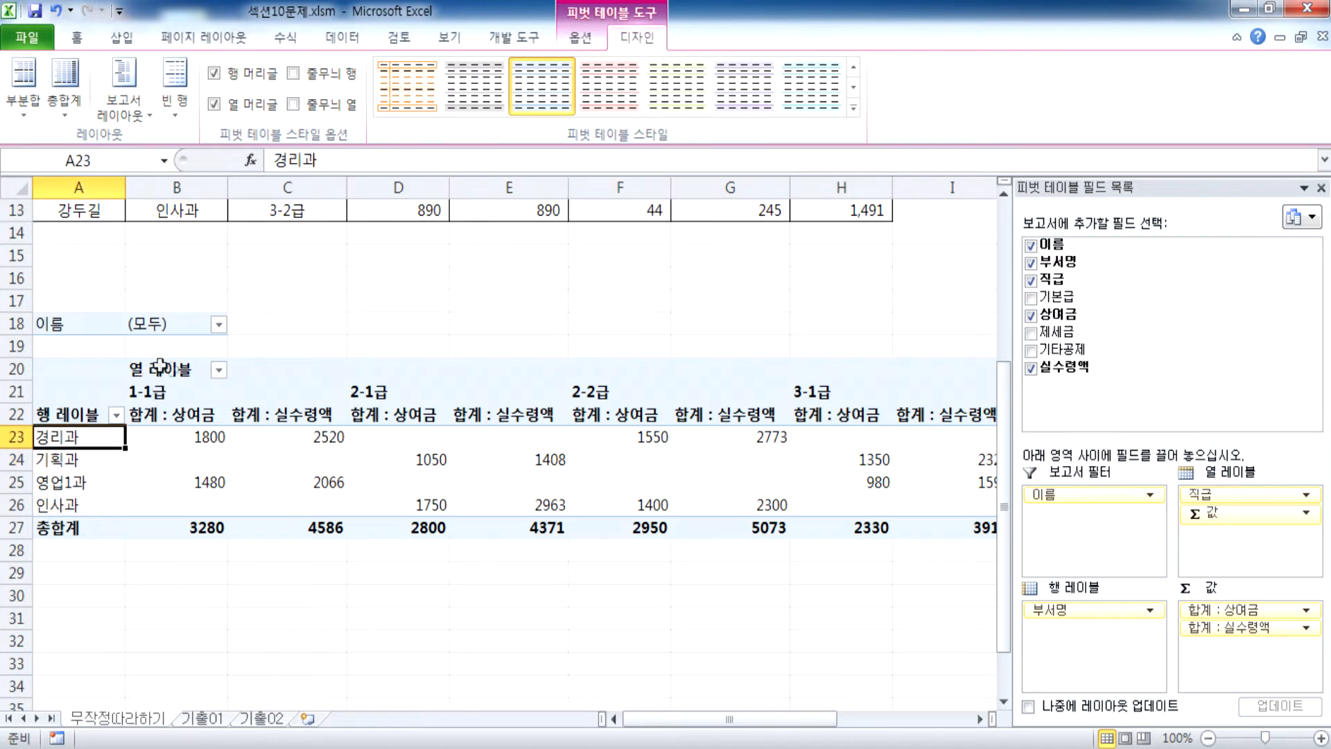
left_click(181, 394)
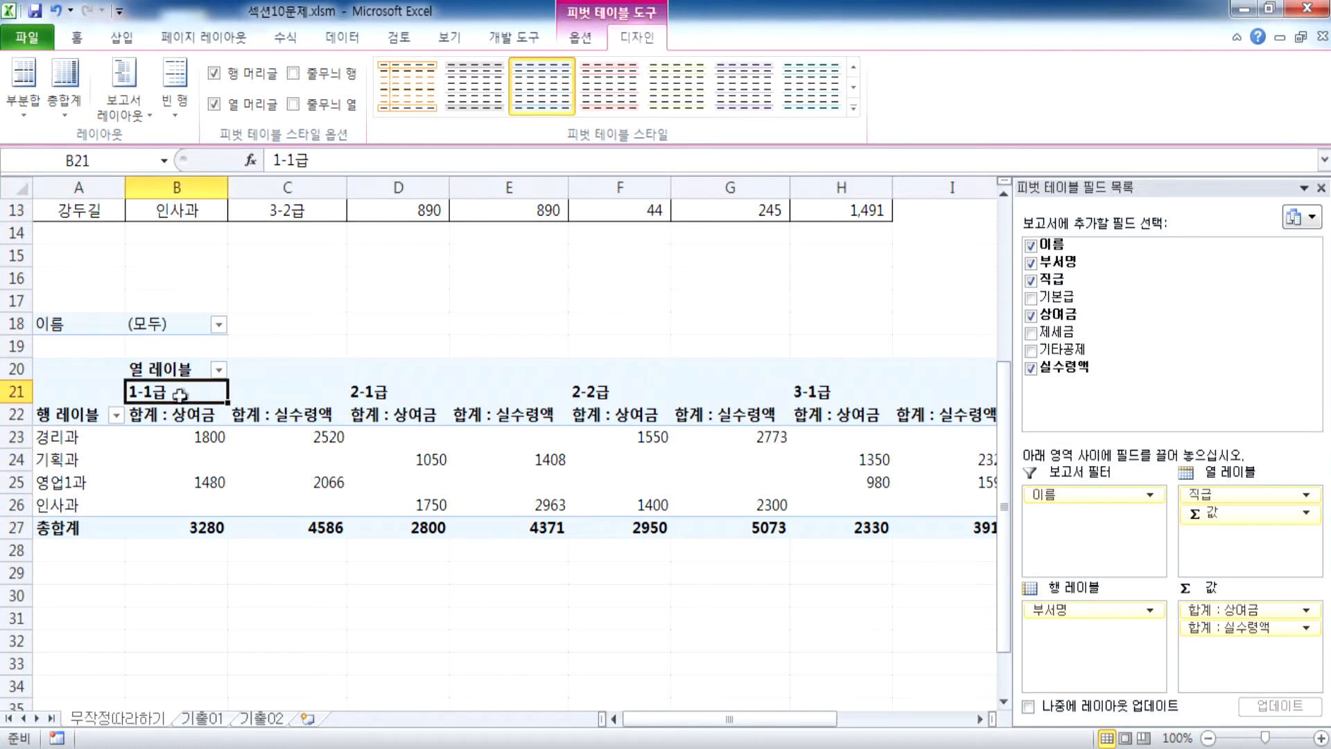
left_click(385, 394)
left_click(596, 392)
double_click(821, 390)
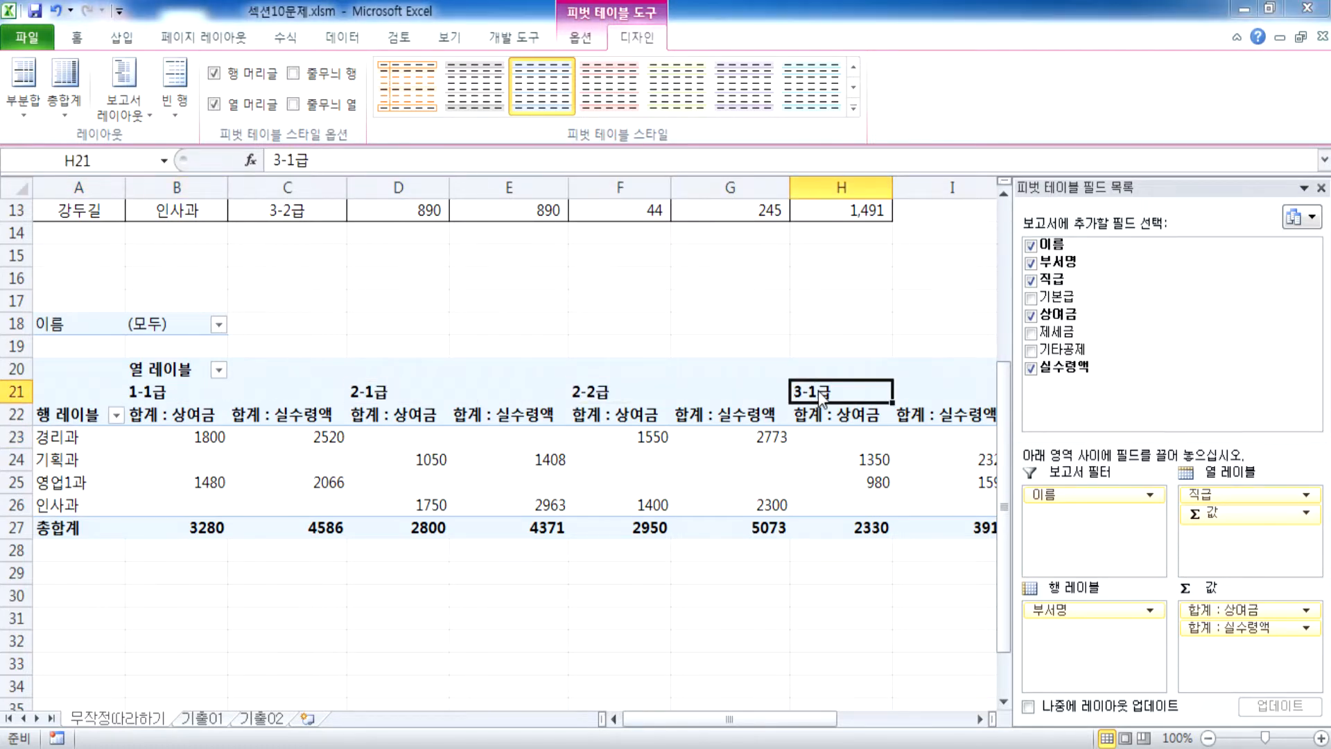
left_click(881, 262)
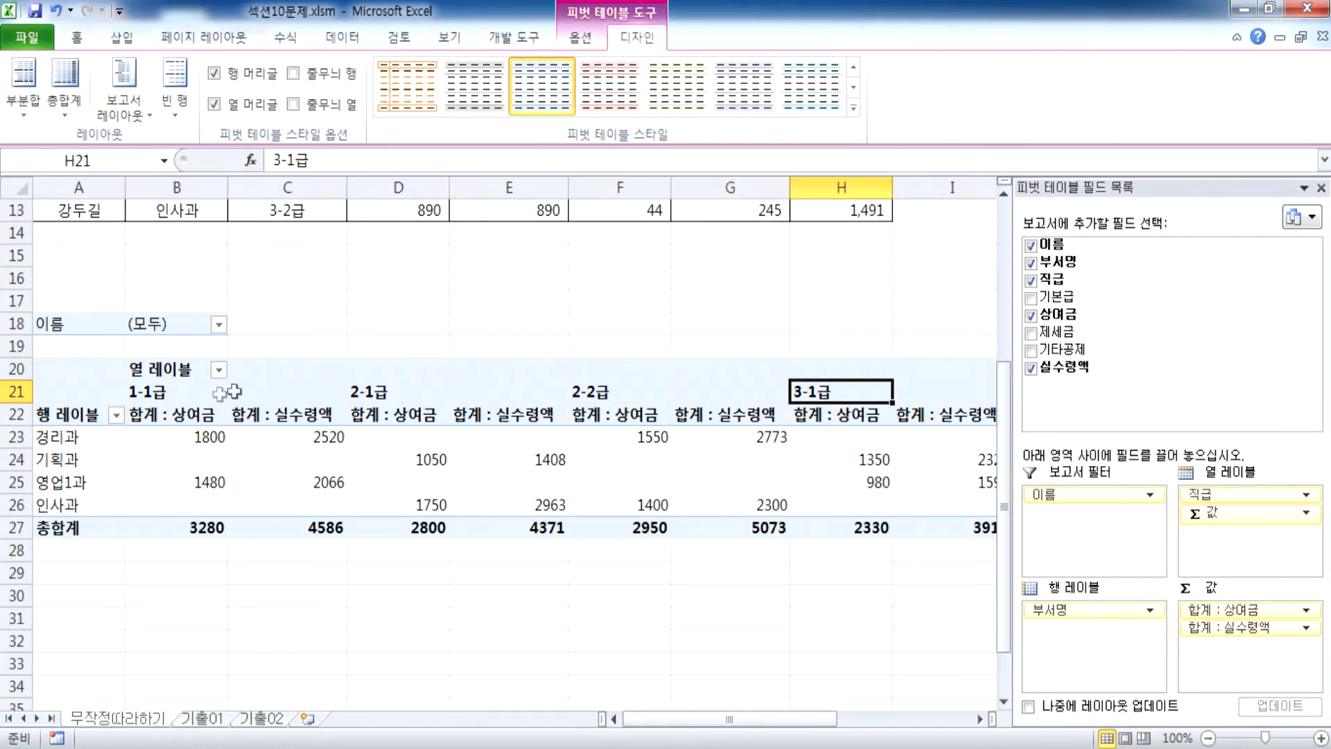
left_click(61, 436)
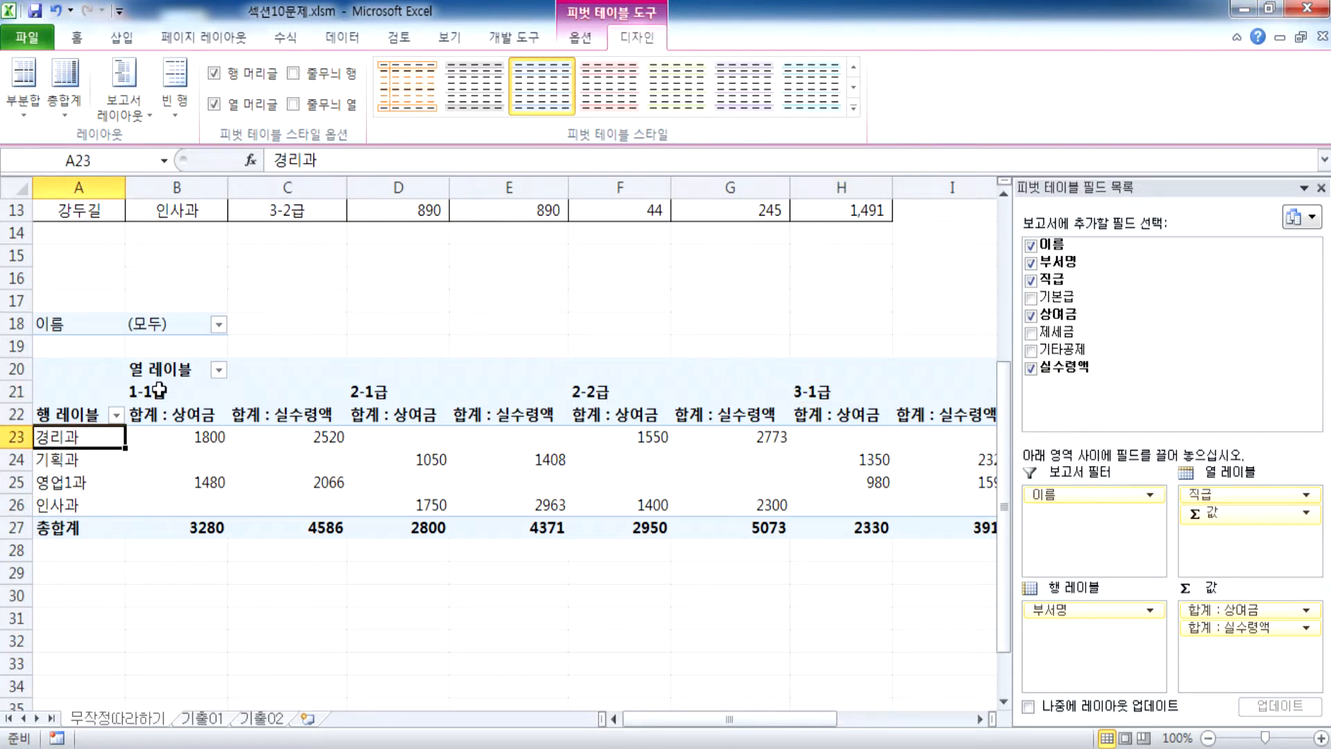
left_click(183, 436)
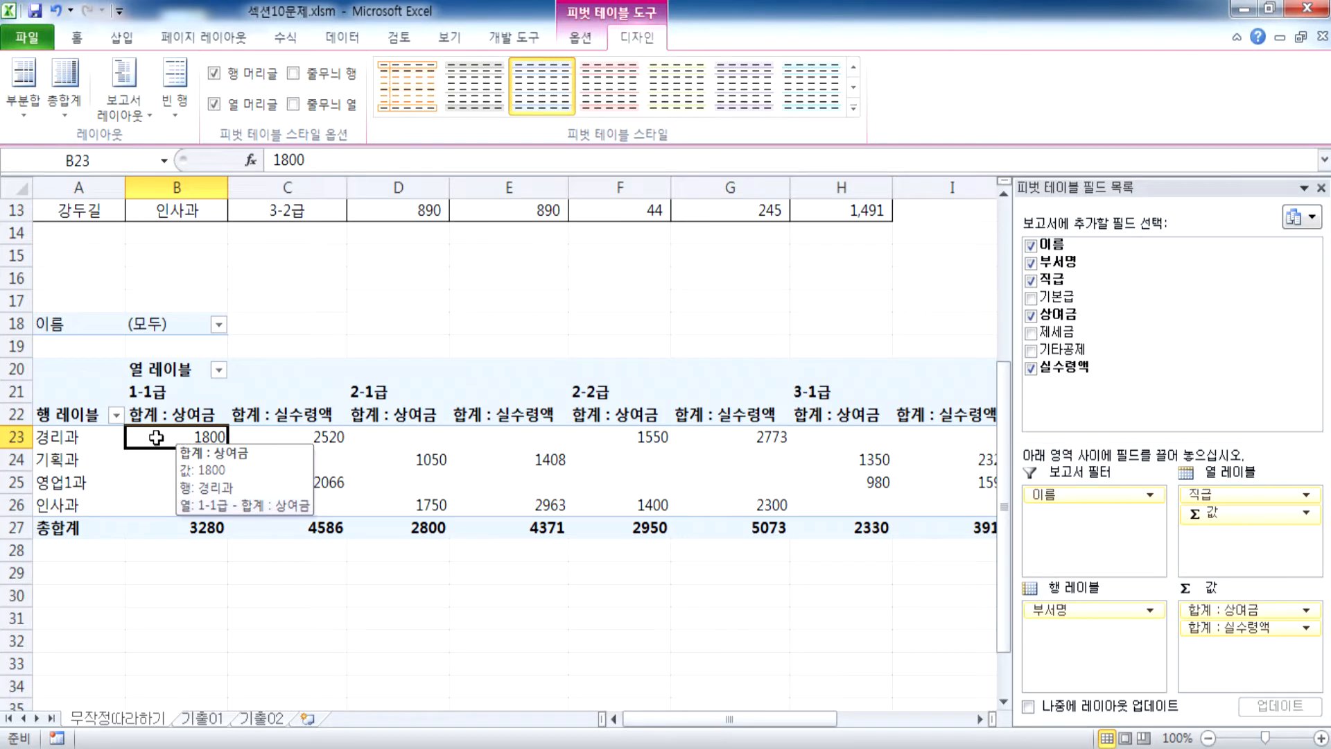
left_click_drag(156, 436, 261, 436)
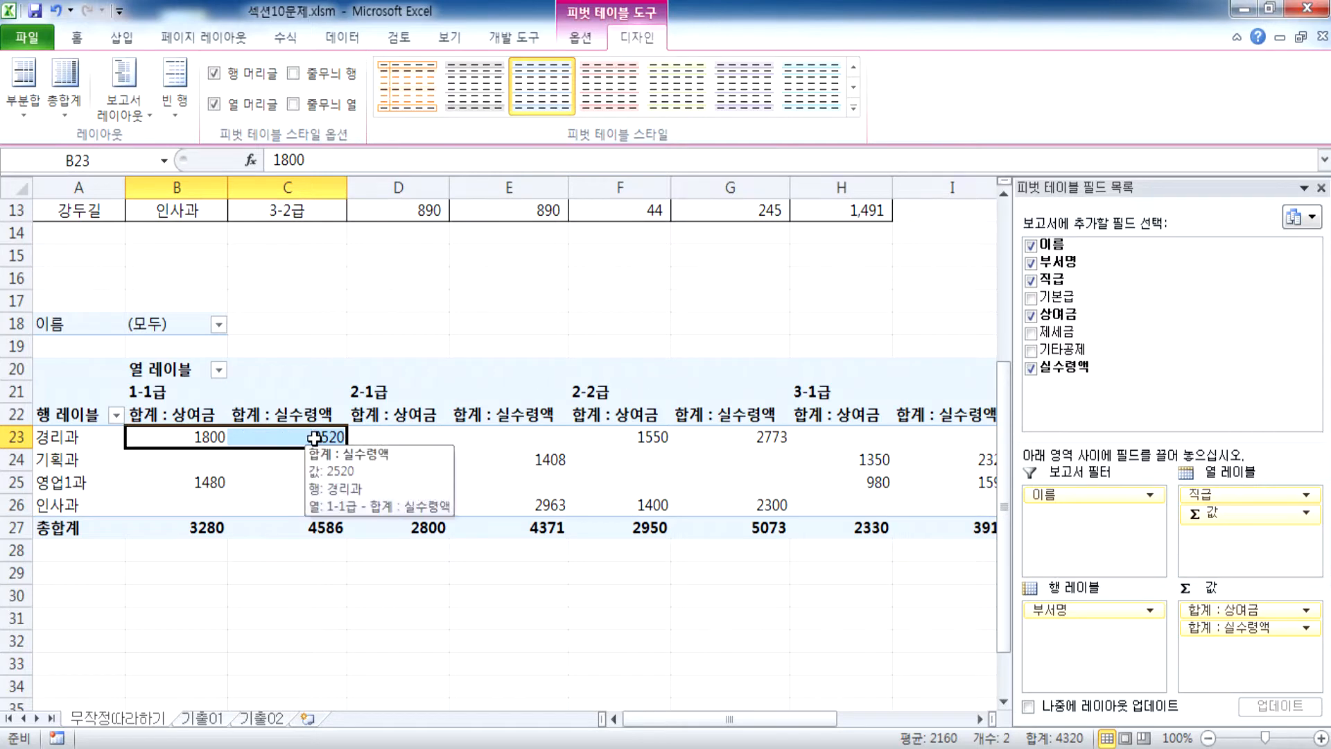
Compare the 기획과 and 영업1과 entries under 1-1급 in the pivot table with the matching rows of the payroll data
left_click(54, 458)
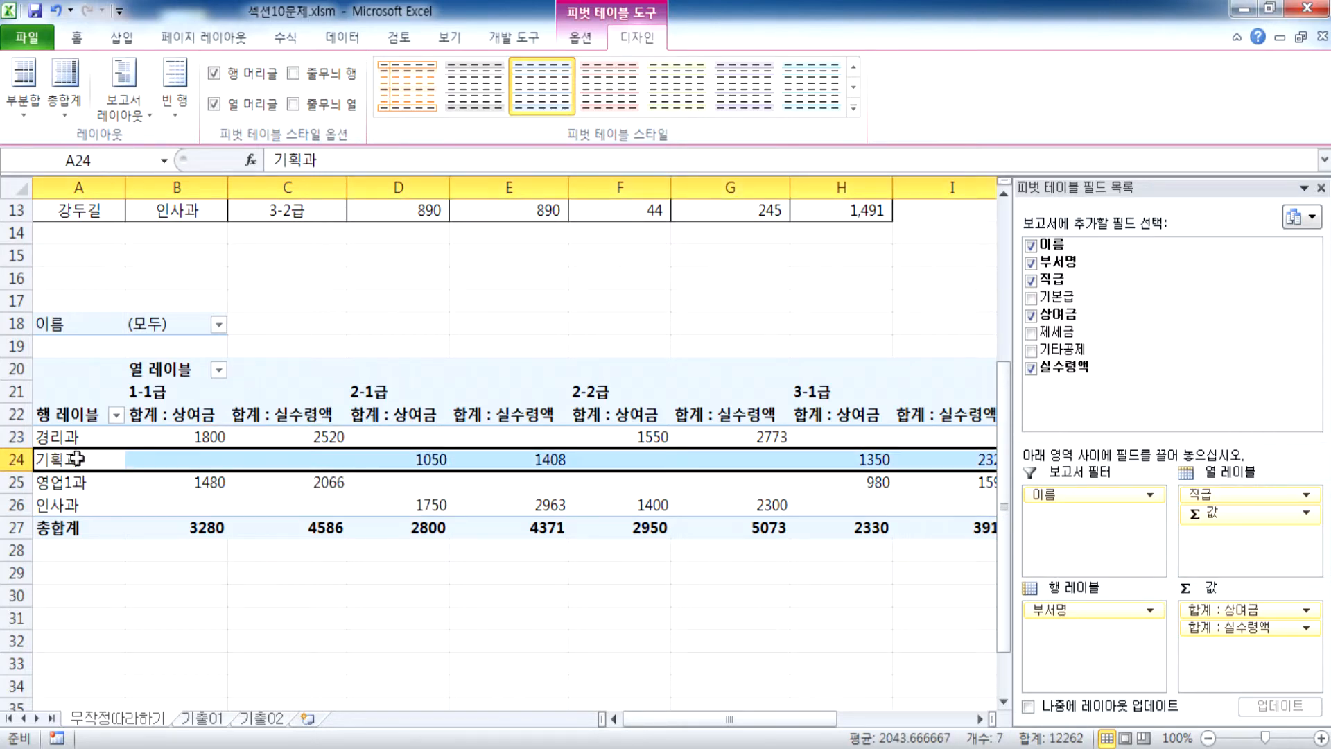
left_click(149, 392)
left_click_drag(157, 450, 310, 460)
scroll(310, 460, "up", 4)
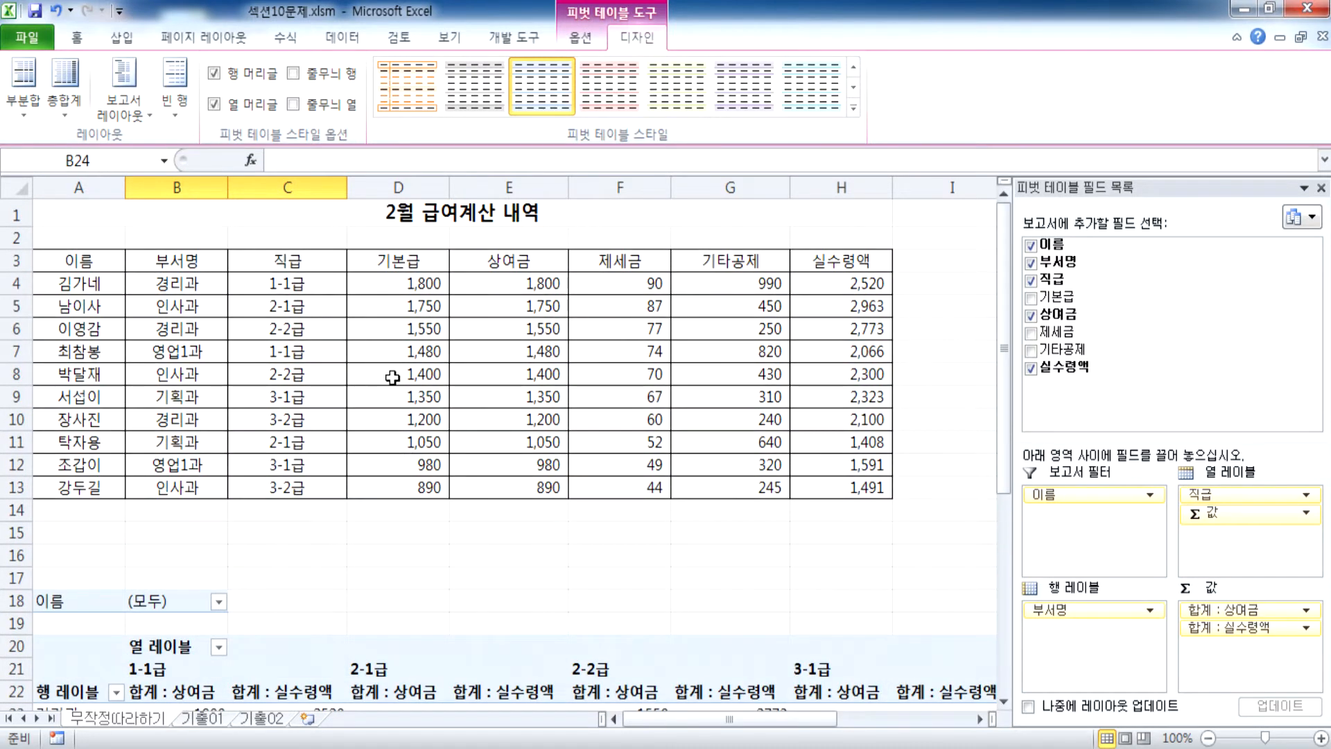
scroll(394, 399, "down", 3)
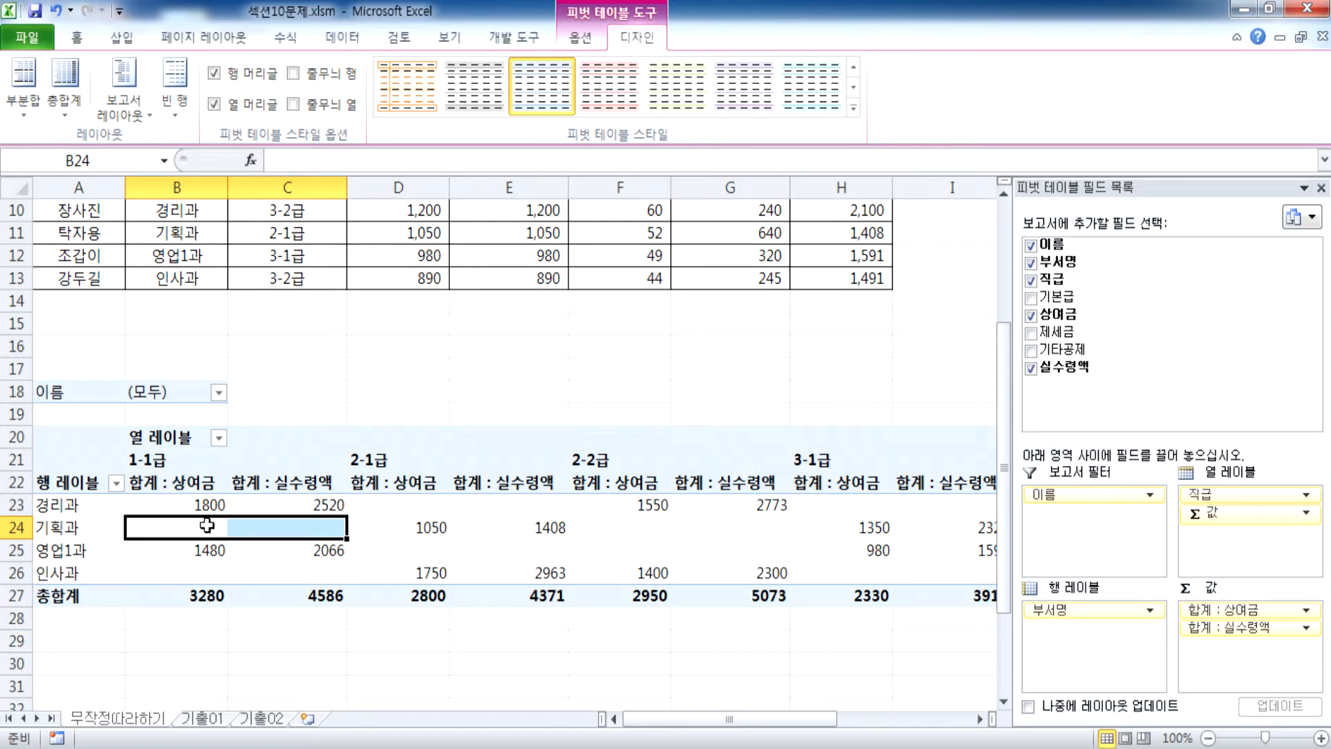
scroll(118, 384, "up", 3)
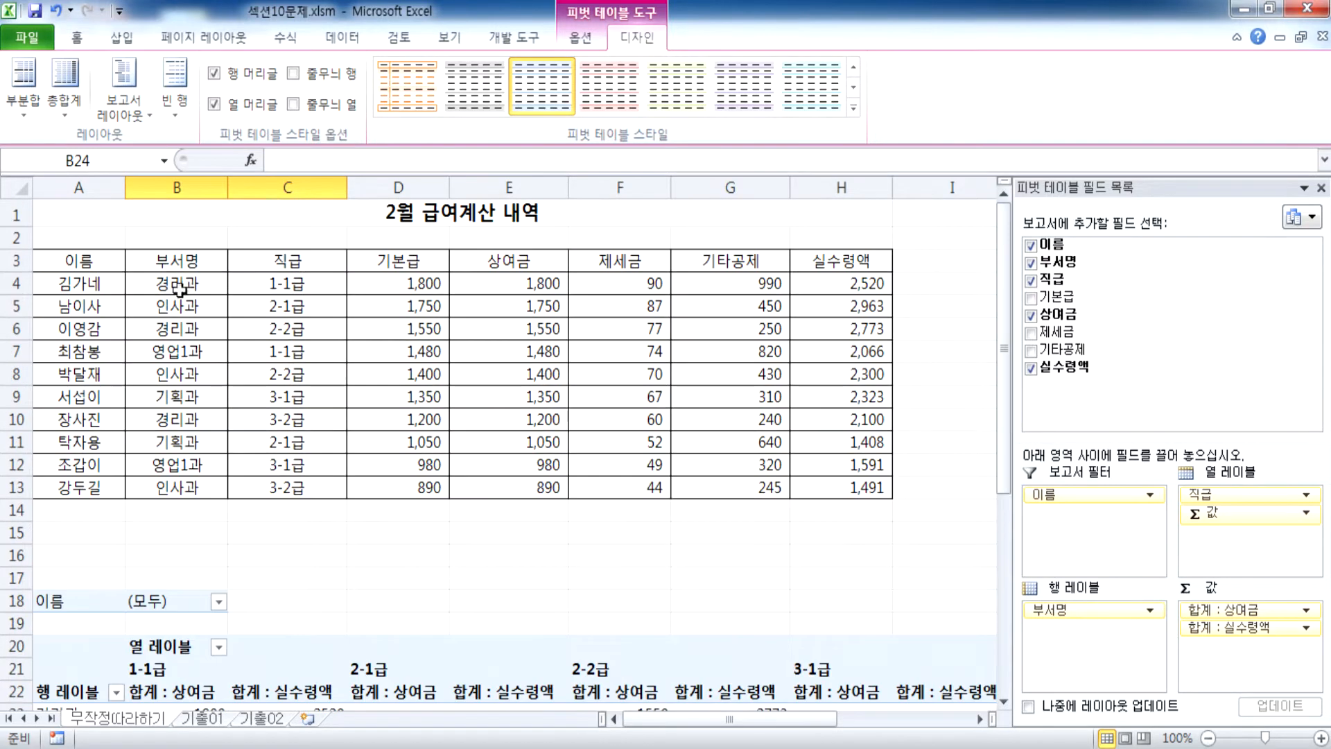
left_click_drag(194, 356, 282, 353)
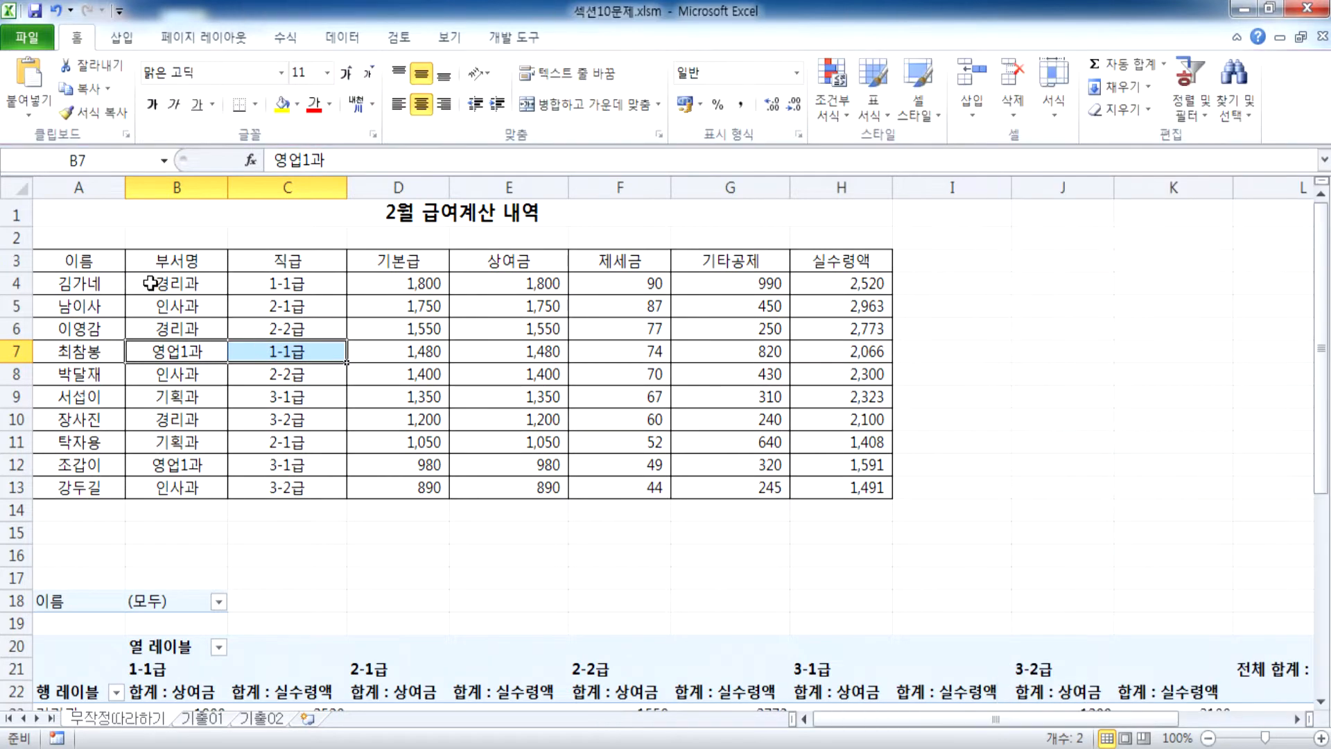
left_click(167, 284)
left_click(267, 283)
left_click(225, 352)
scroll(208, 388, "down", 4)
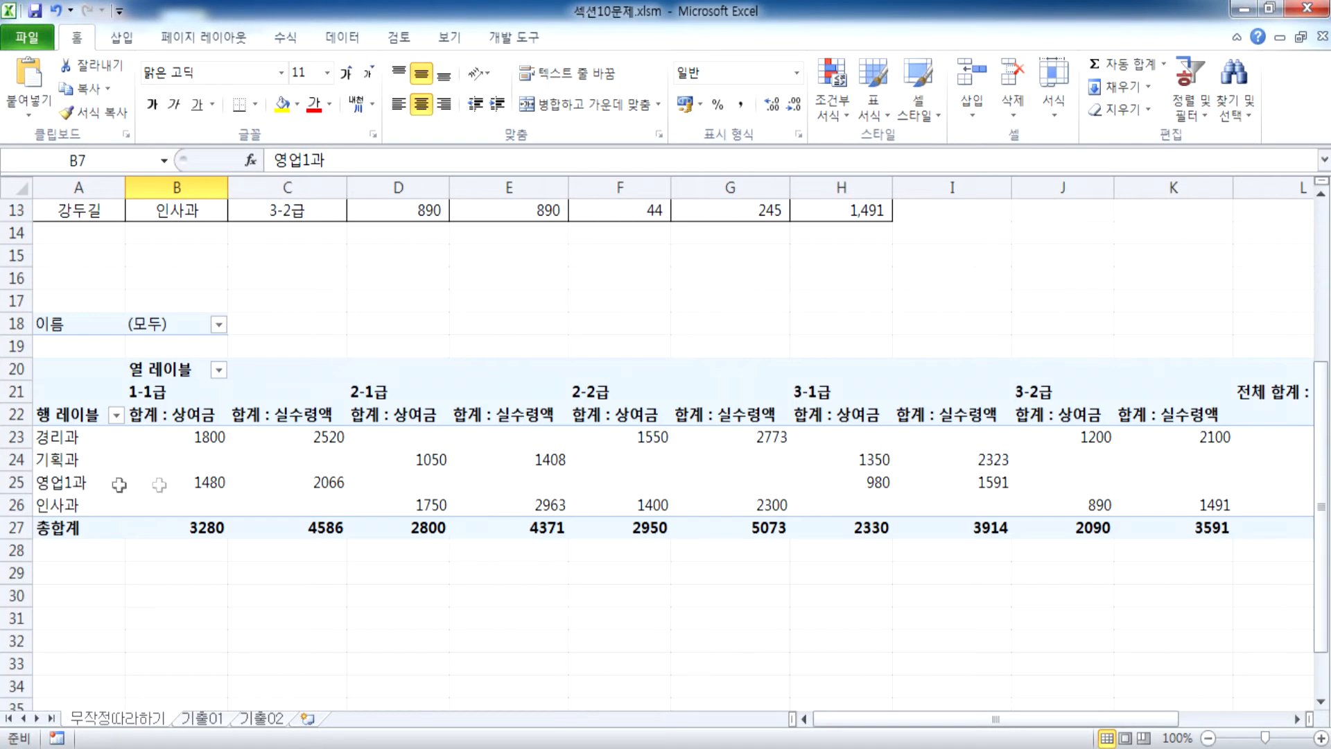
left_click_drag(192, 480, 332, 484)
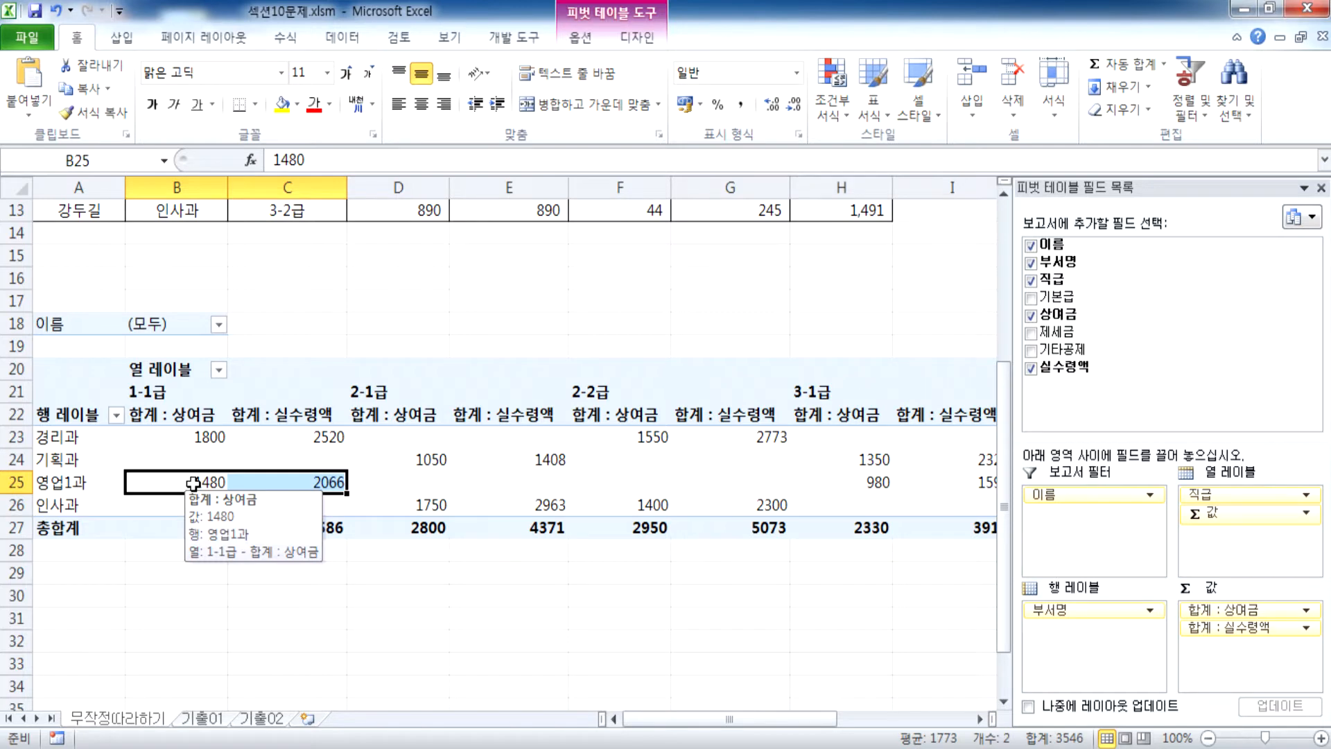
Float the field list over the sheet again and place it above the middle columns of the pivot table
left_click_drag(1039, 185, 821, 23)
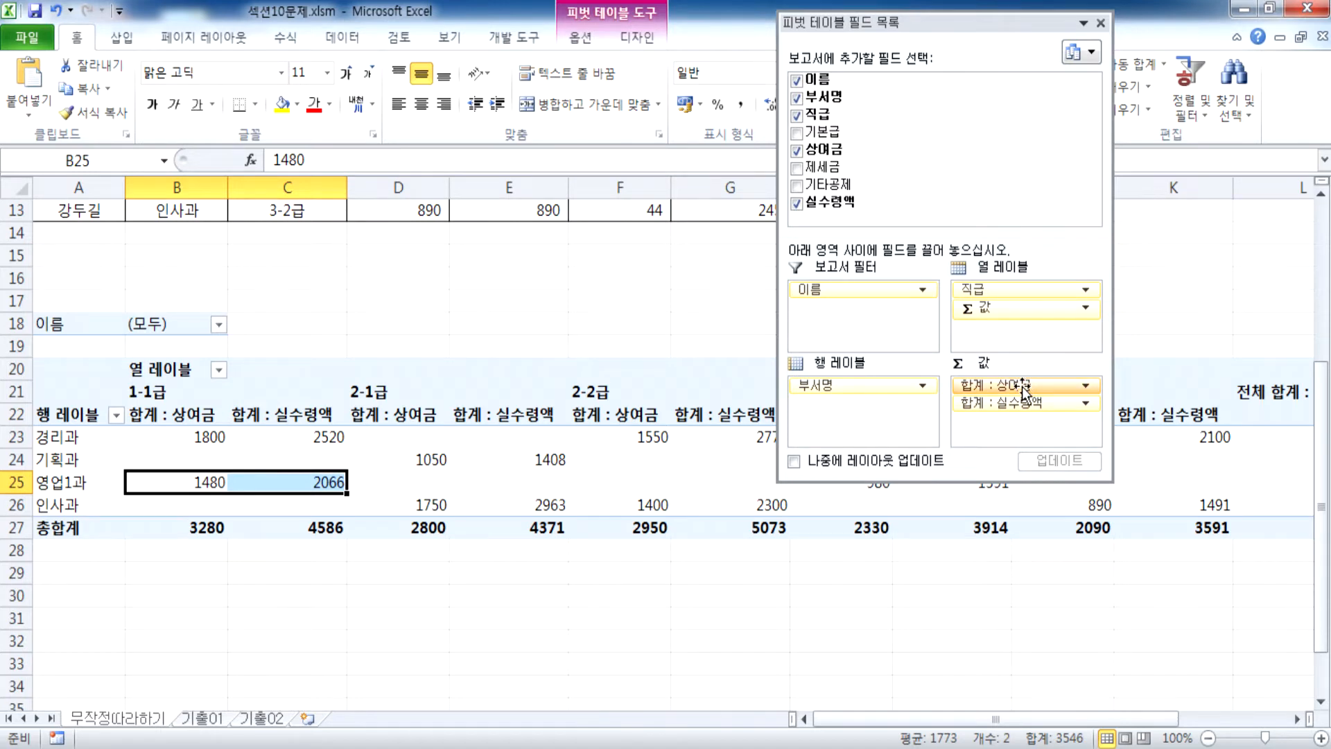
left_click(395, 481)
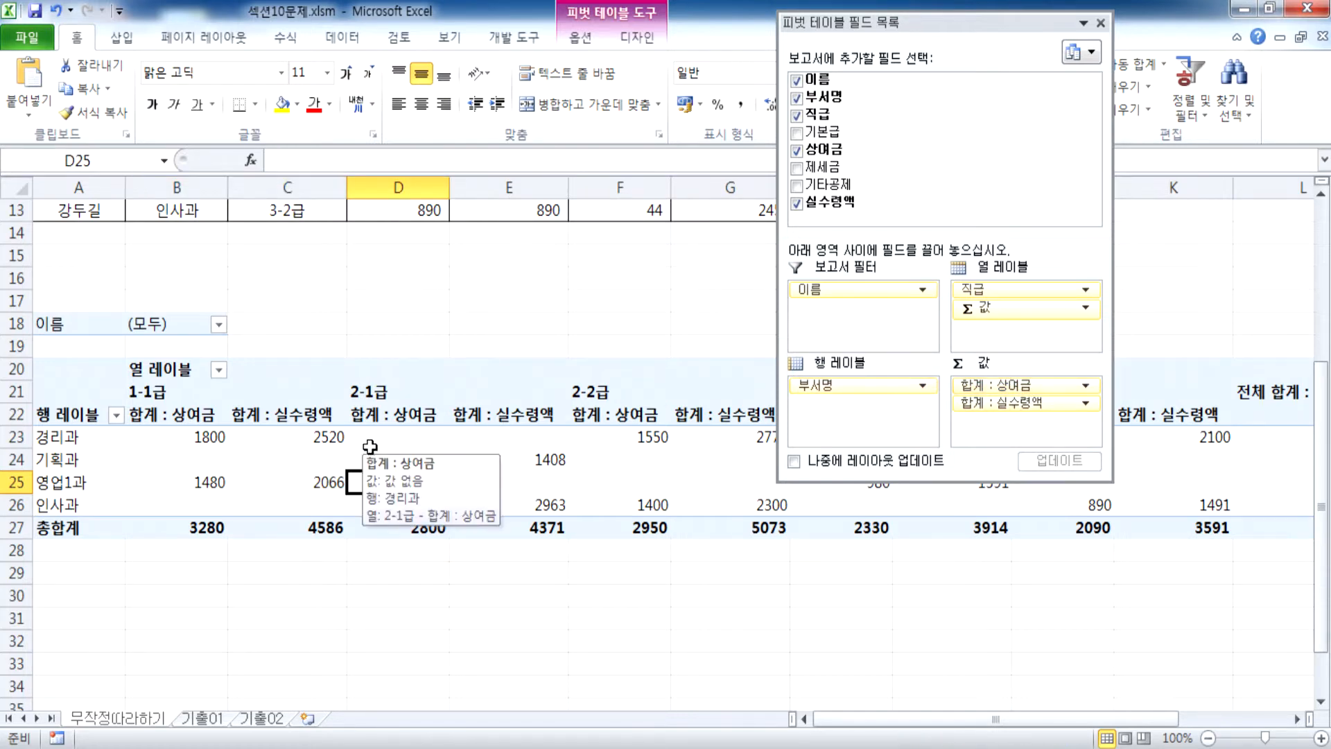
mouse_move(1060, 386)
left_mouse_down()
mouse_move(1077, 410)
mouse_move(1067, 388)
left_mouse_up()
left_click_drag(890, 23, 707, 11)
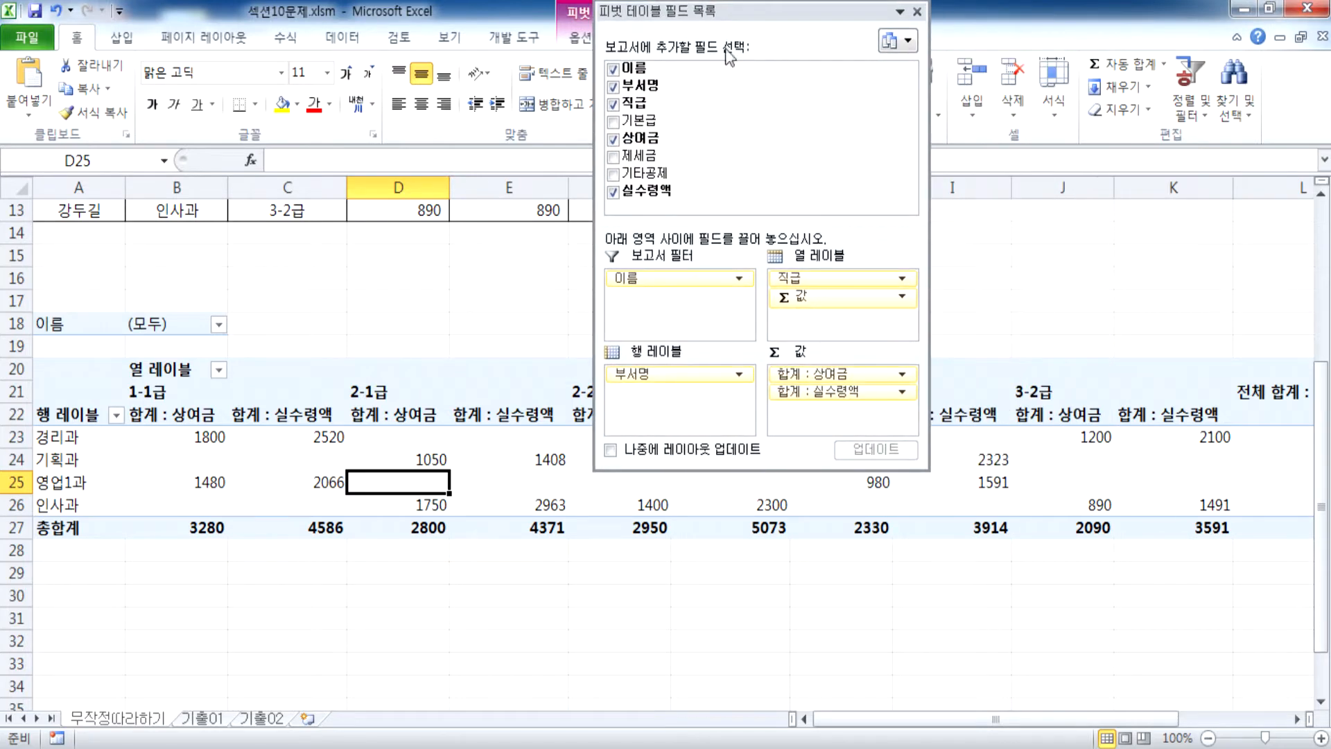
Set the 상여금 value field to summarise by 최대값, after trying 평균, 최소값 and 개수 in its value field settings
left_click(902, 375)
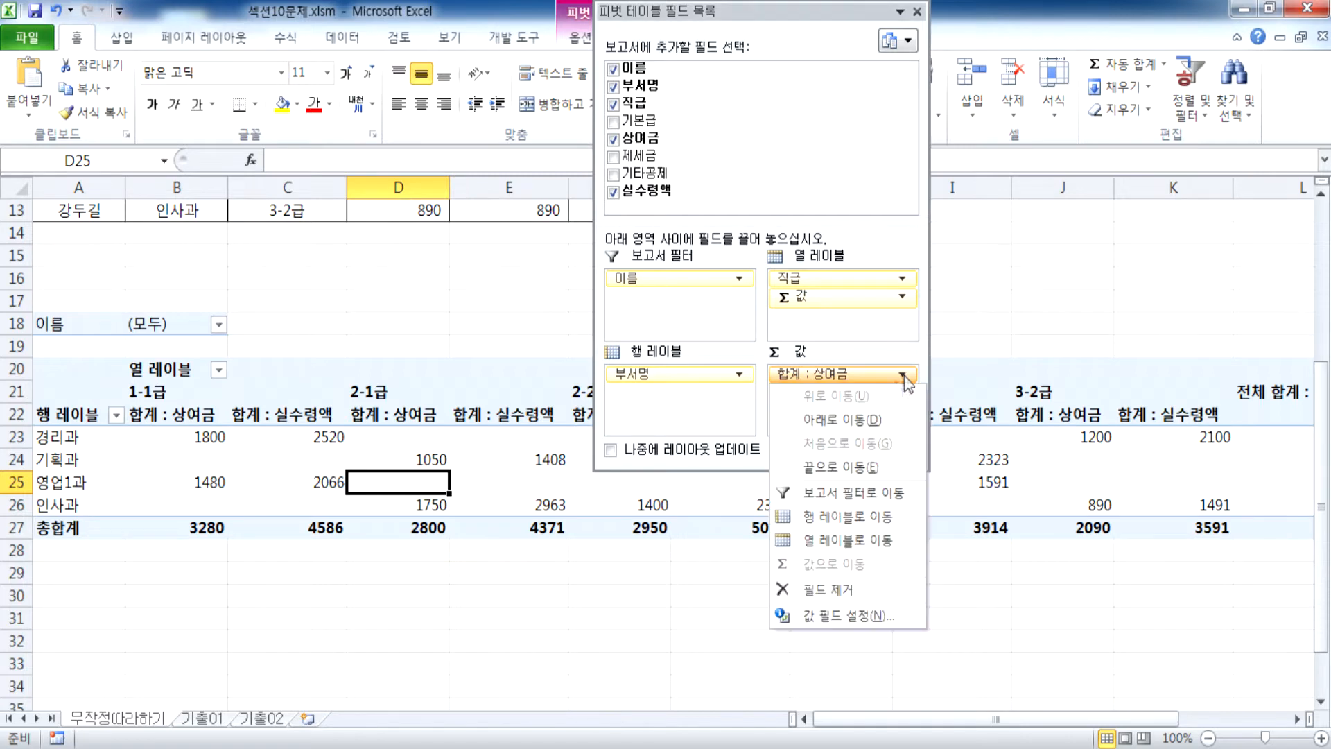
left_click(811, 616)
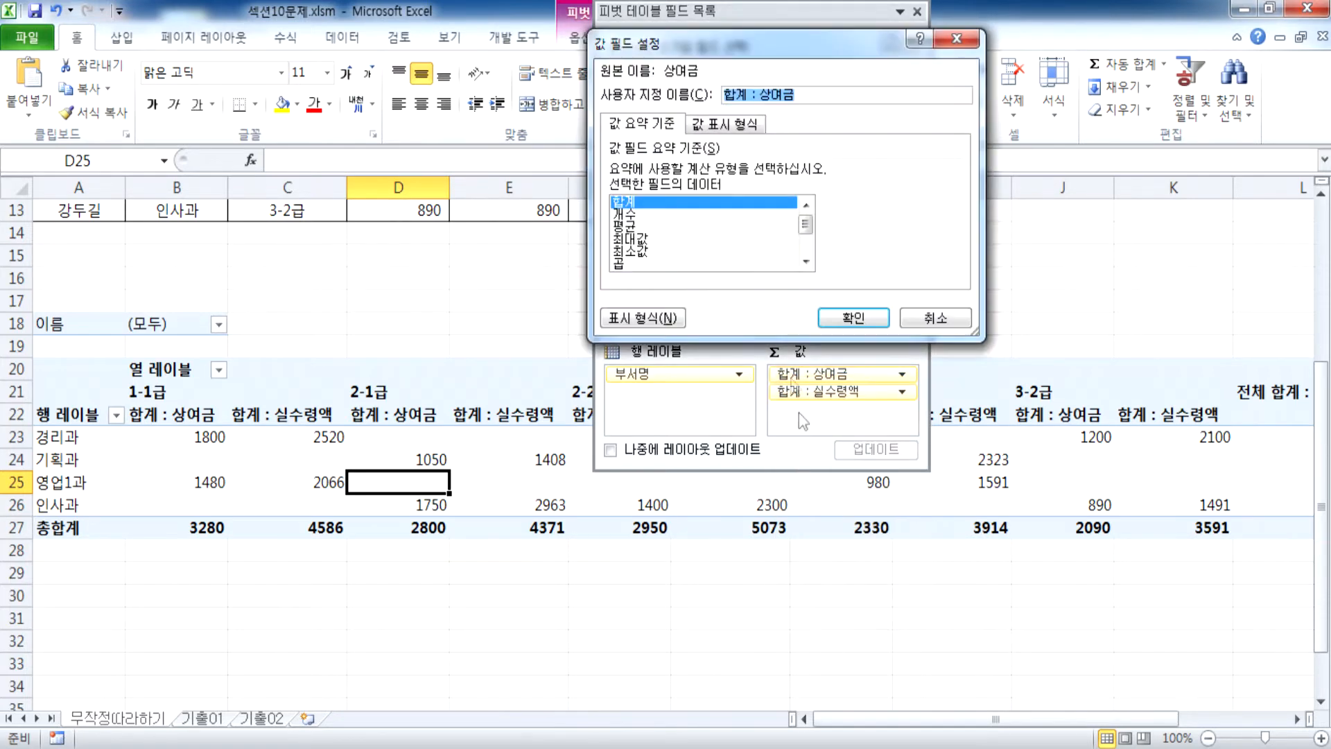
left_click(629, 239)
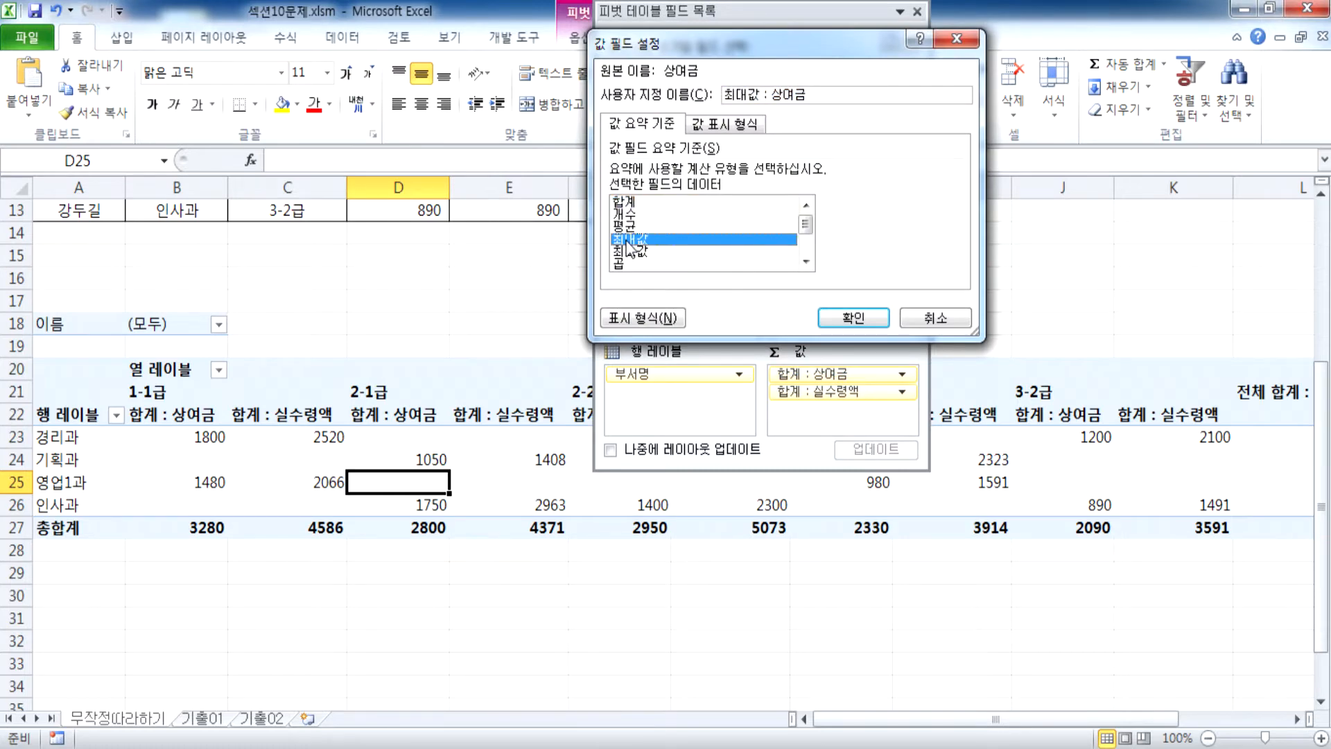
left_click(627, 226)
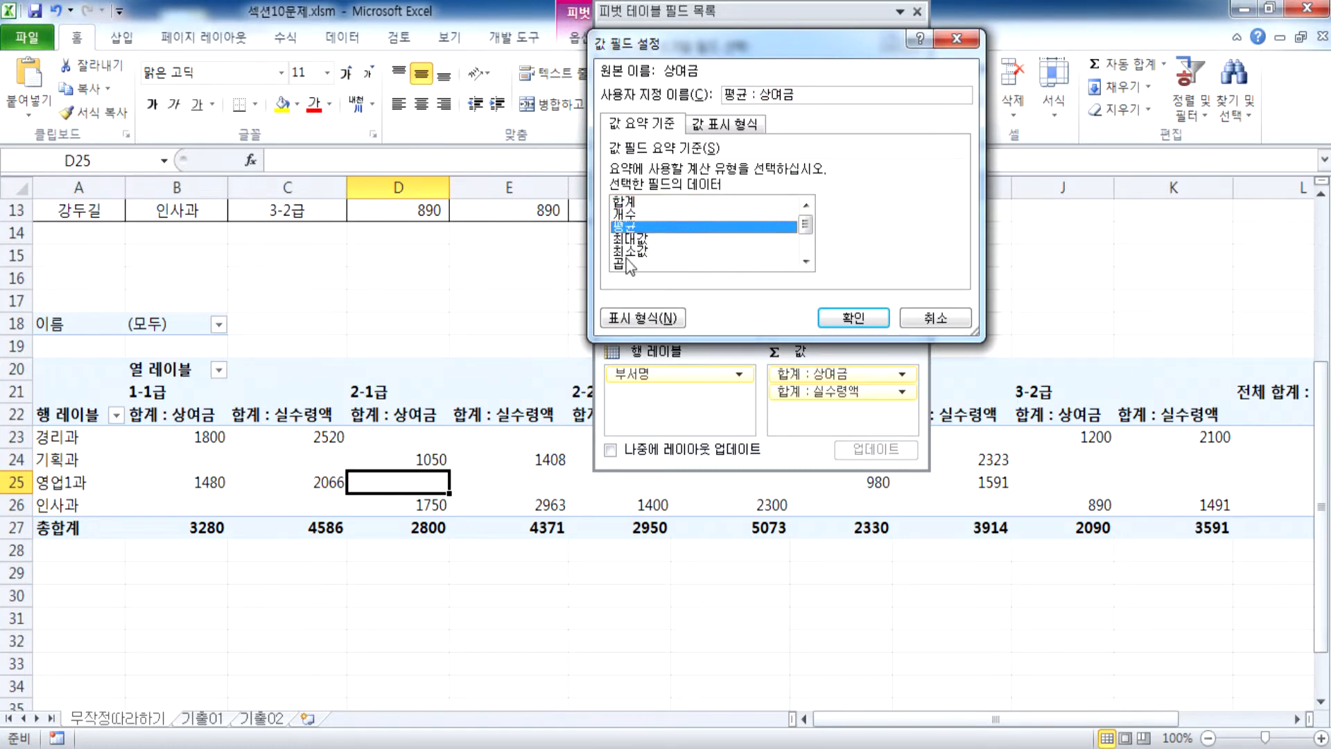
left_click(629, 251)
left_click(634, 216)
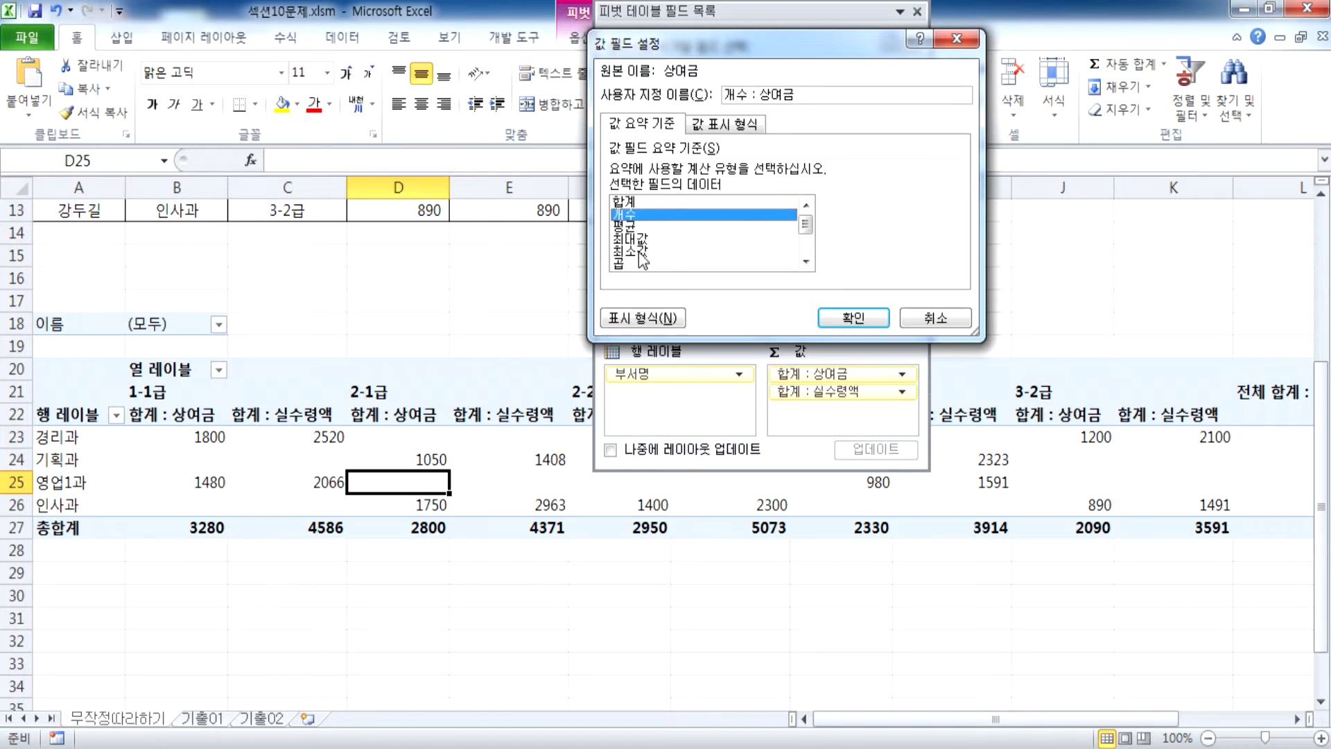
left_click(640, 241)
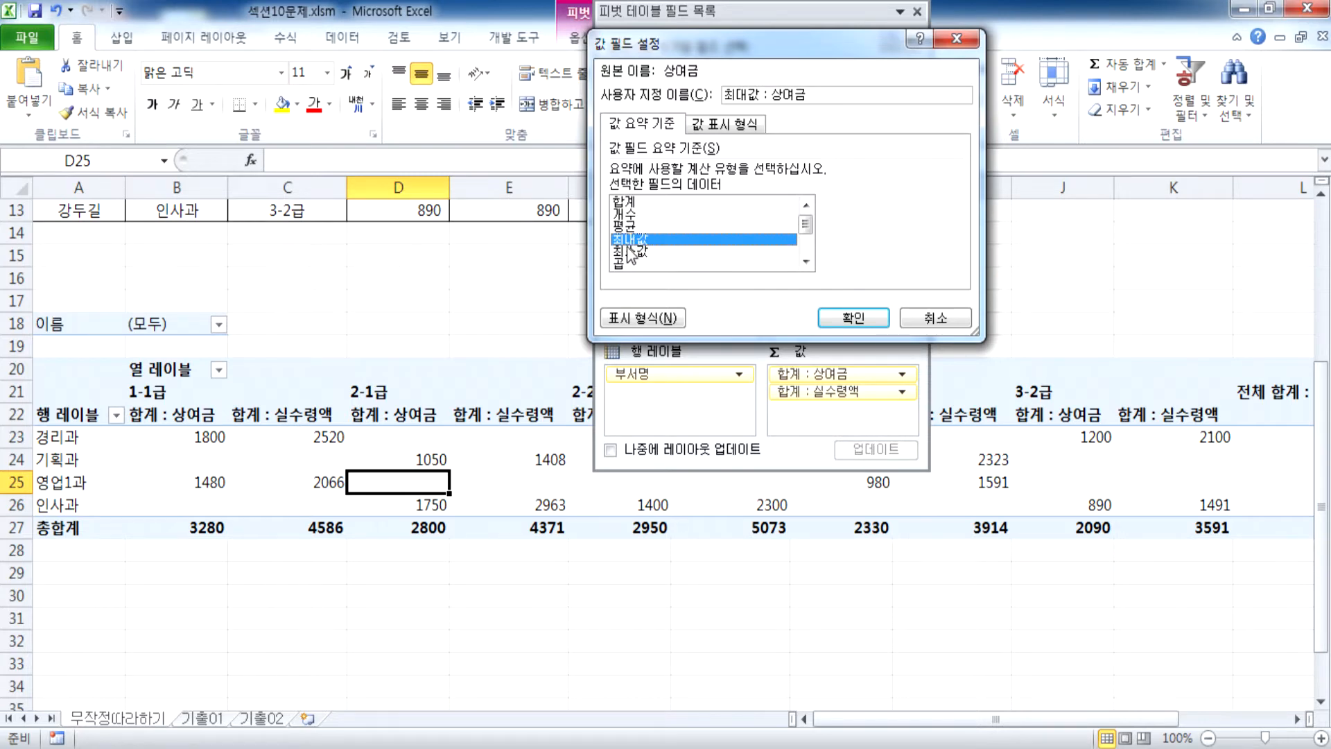
scroll(630, 256, "down", 2)
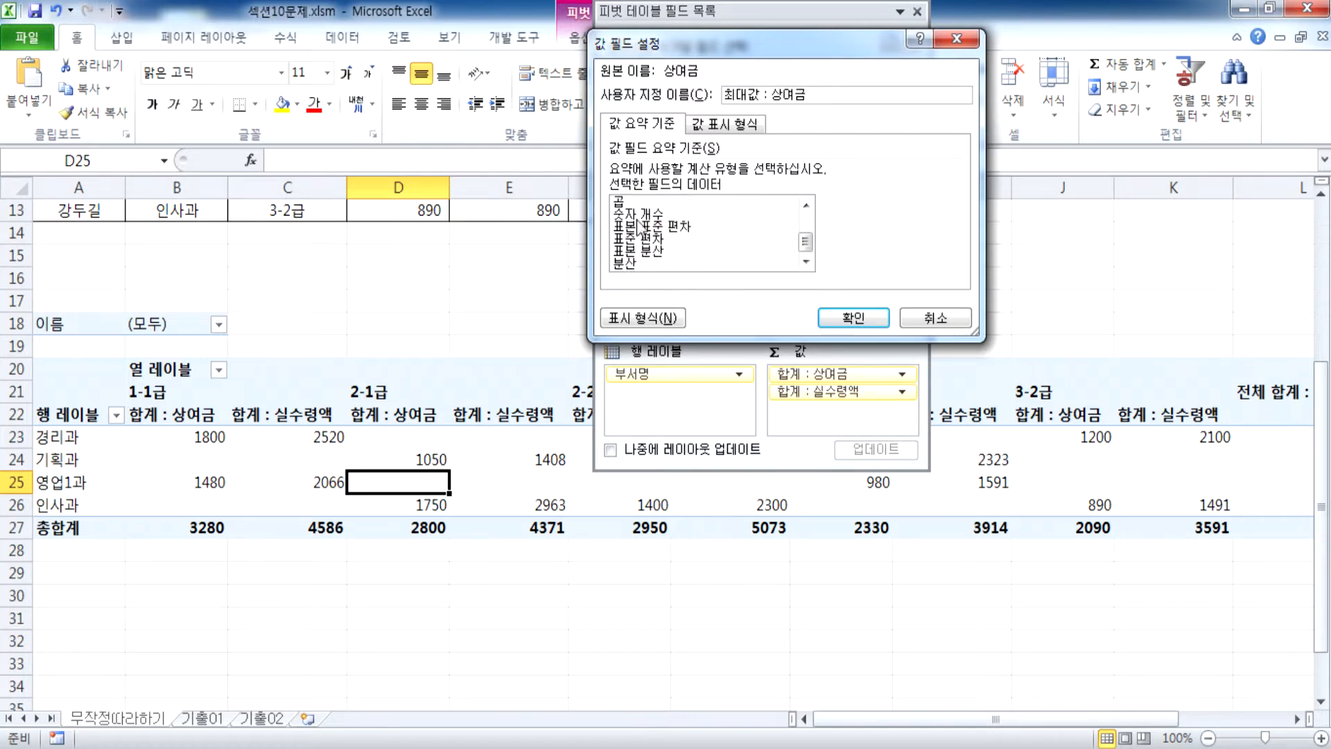
scroll(632, 232, "up", 2)
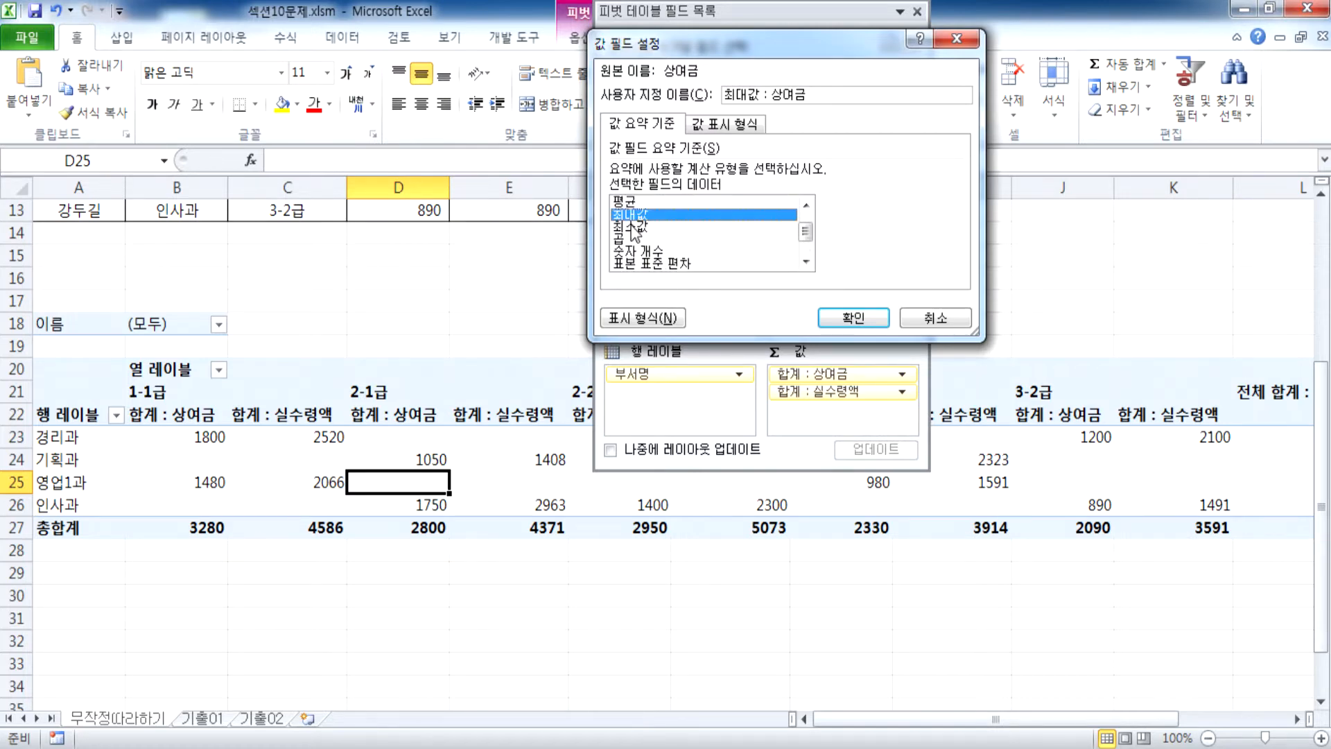
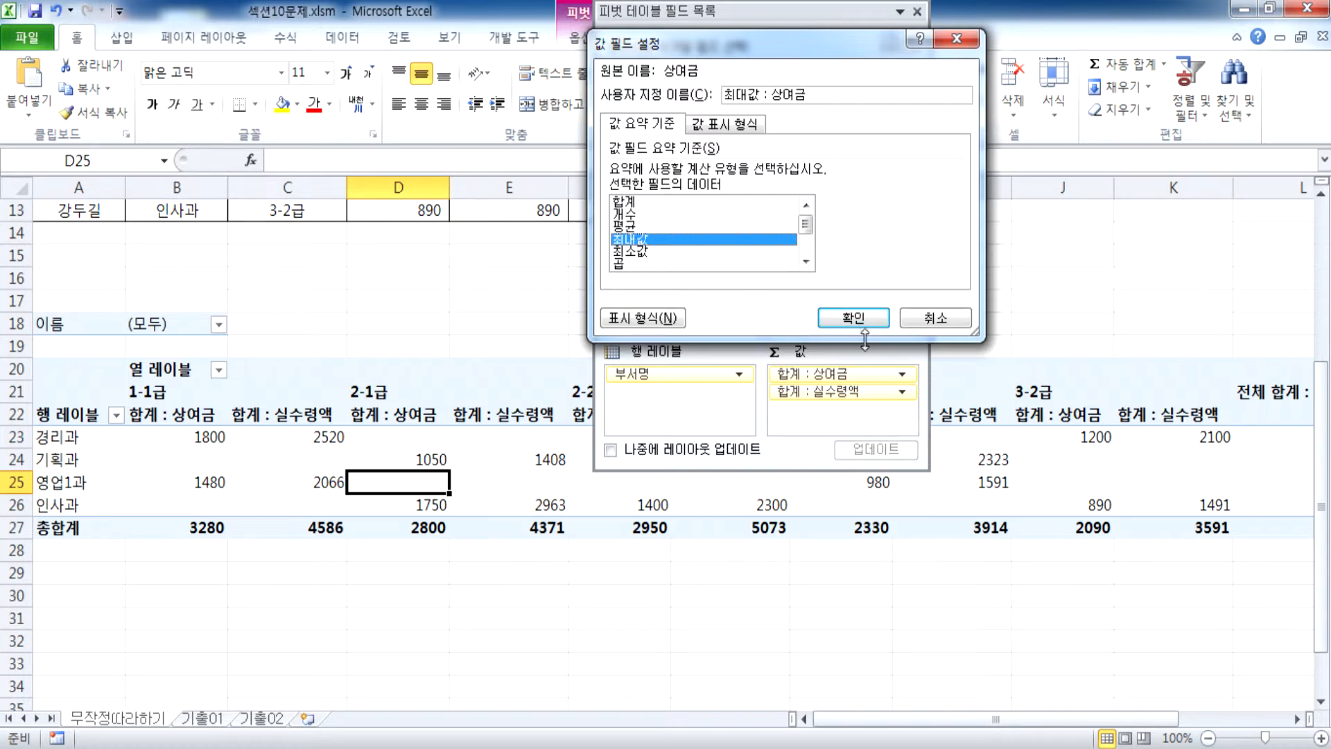
left_click(853, 318)
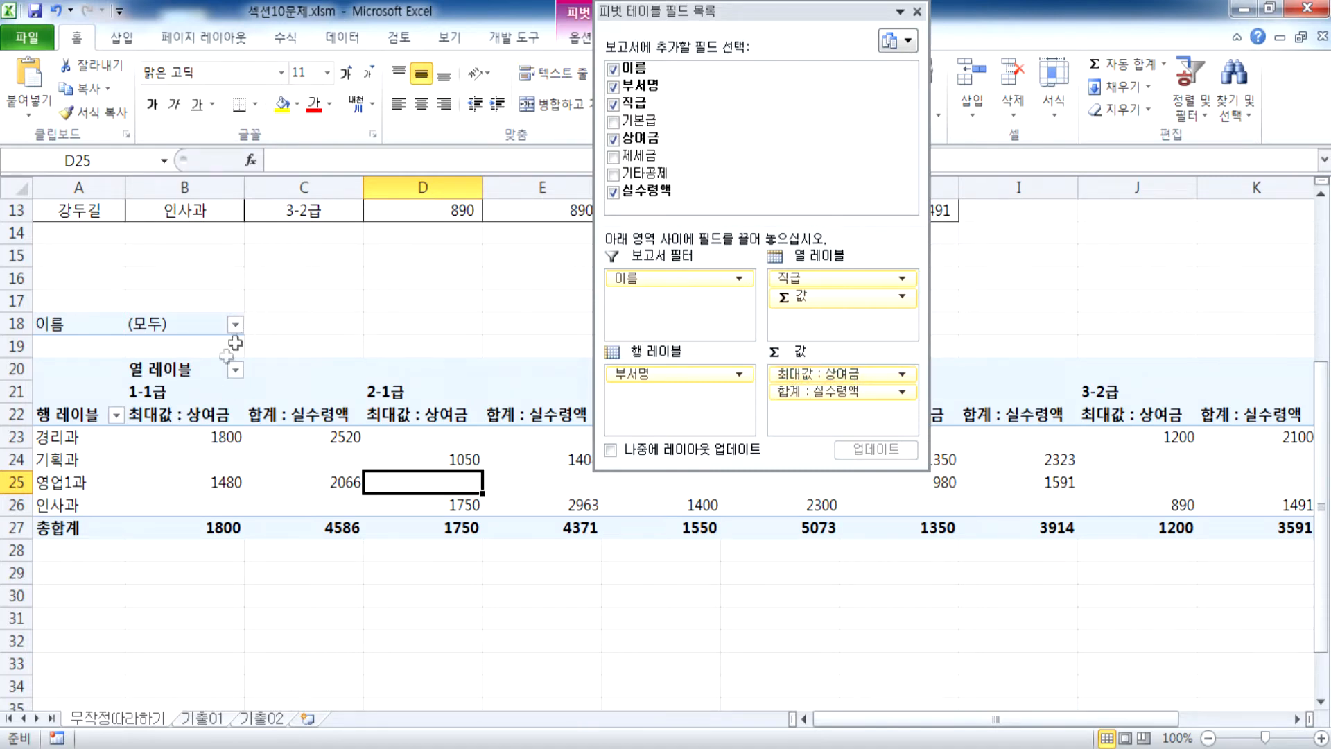
Move the field list clear of the first columns and set the 상여금 value field to summarise by 합계
left_click(182, 414)
scroll(229, 416, "down", 1)
left_click_drag(746, 13, 1061, 91)
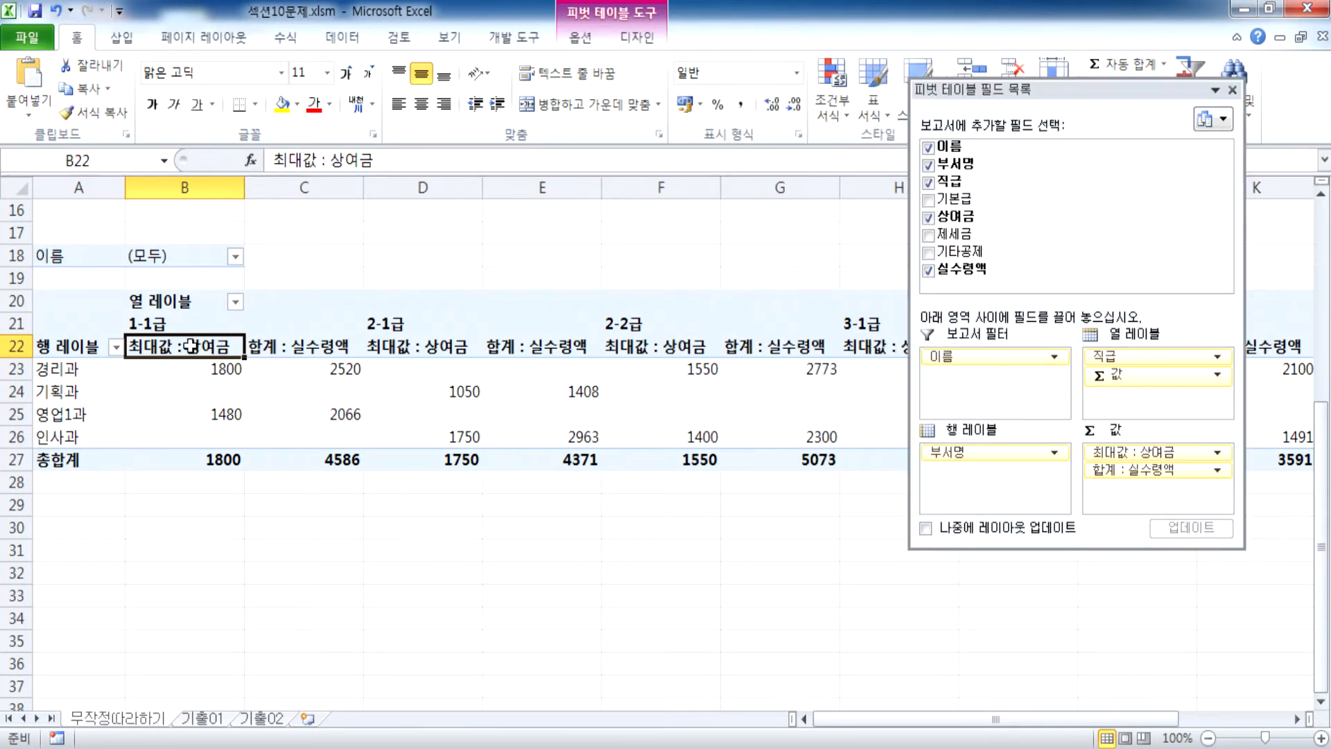
left_click(198, 372)
left_click(194, 346)
double_click(194, 346)
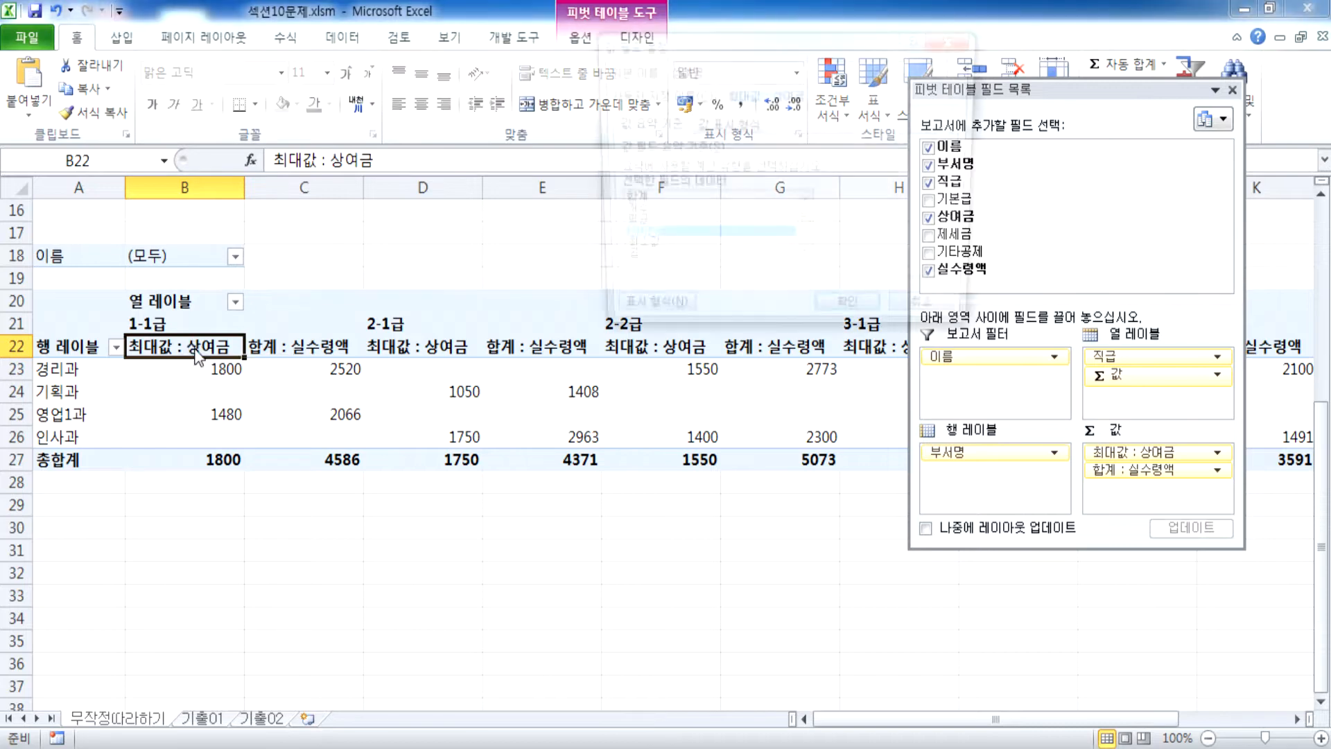
left_click(628, 203)
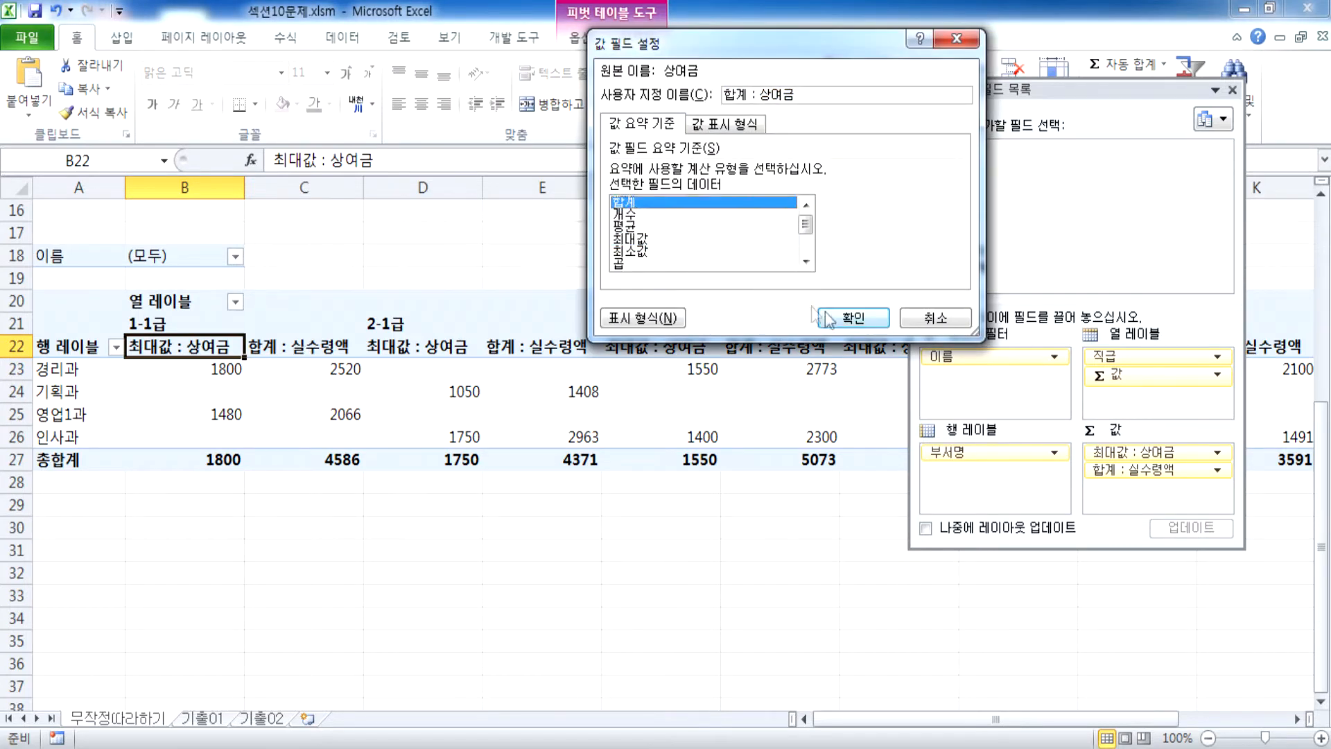
left_click(853, 318)
Return the 상여금 value field to summarising by 최대값 through its value field settings
double_click(177, 344)
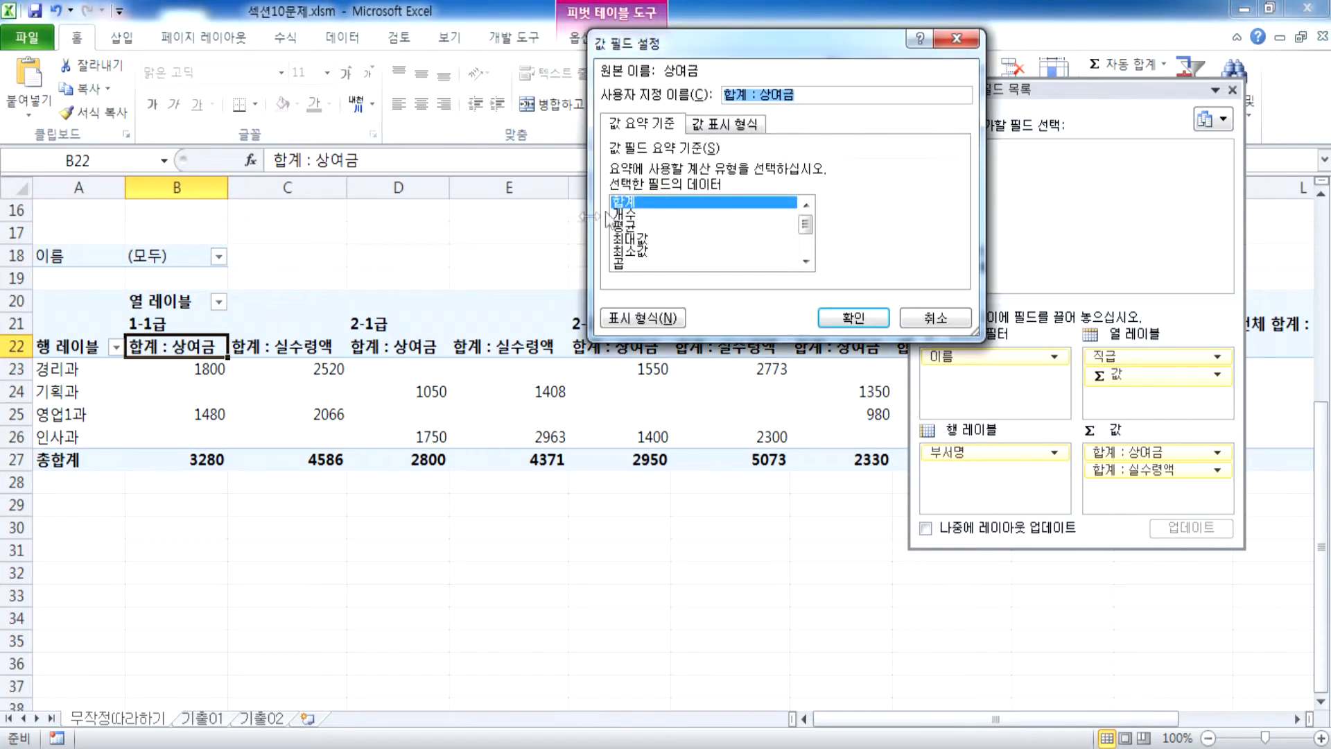
left_click(629, 240)
left_click(853, 318)
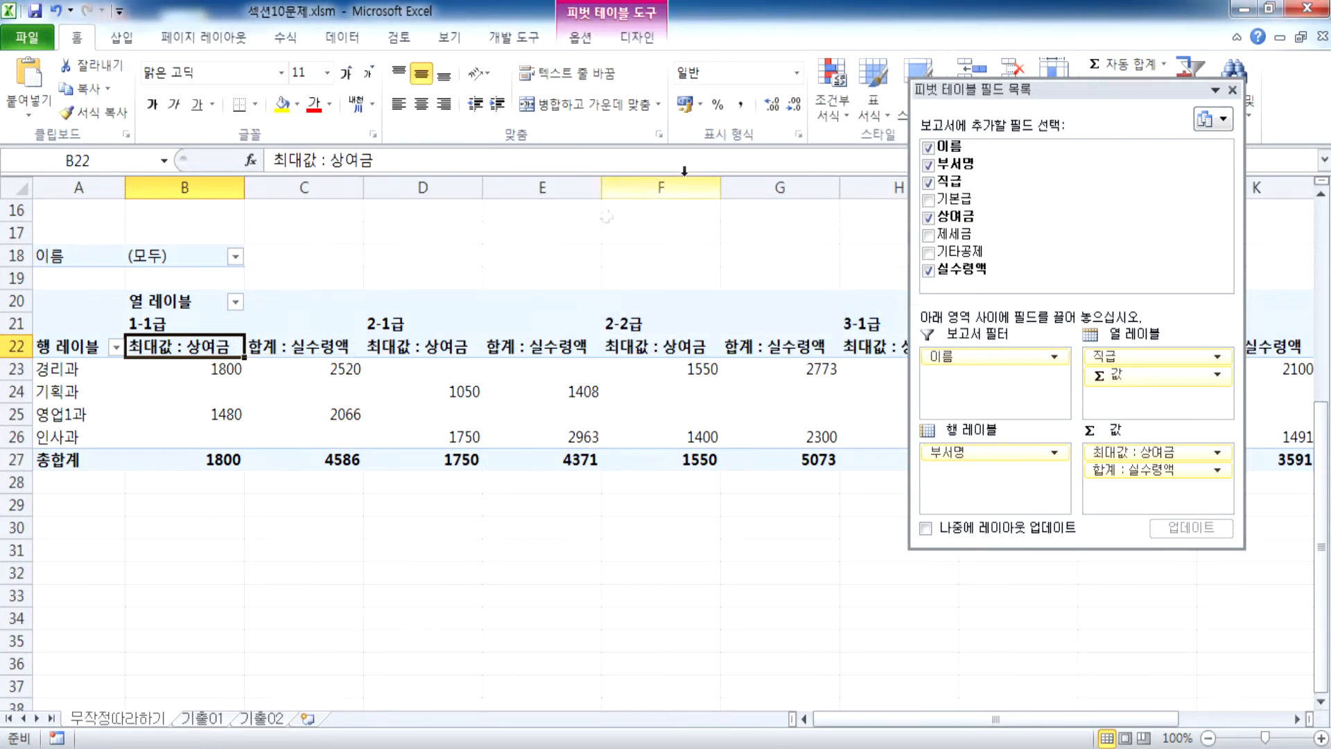
Review the 상여금 value field settings from its heading and from the 경리과 bonus cell under 1-1급, keeping 최대값
left_click(576, 42)
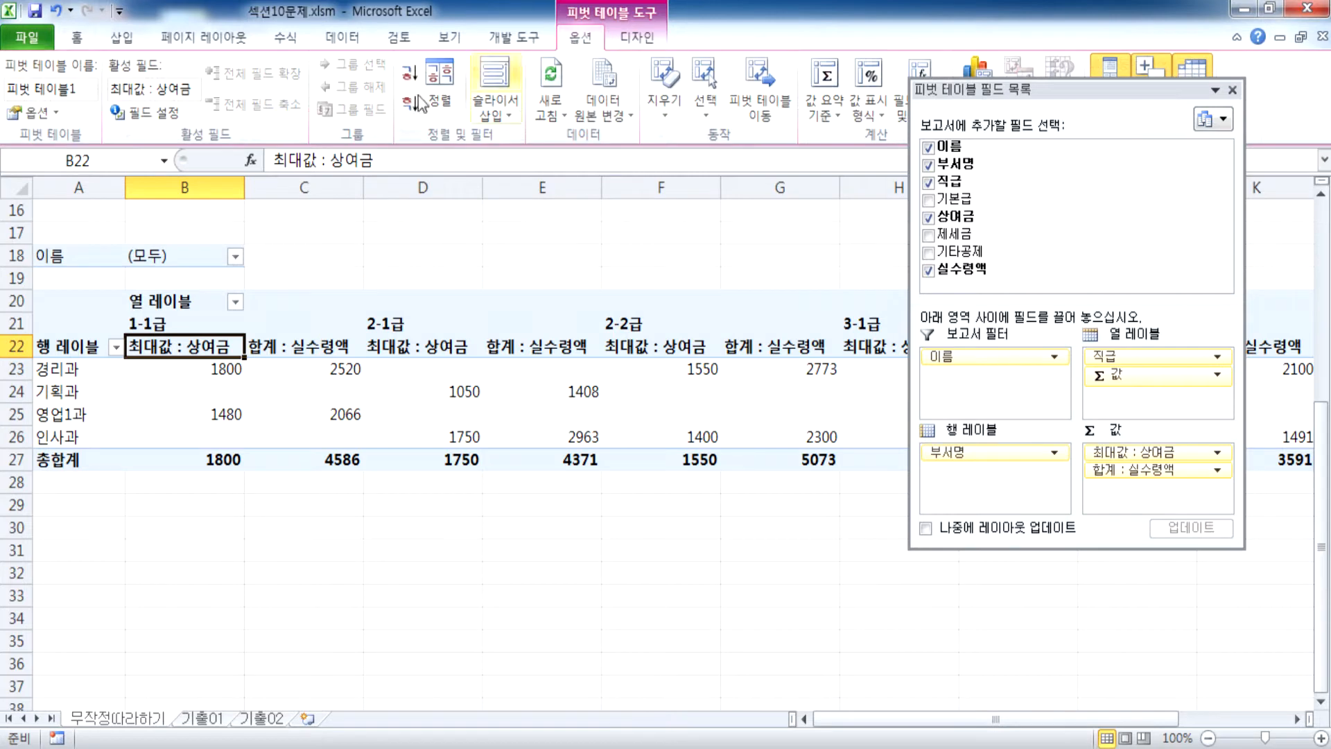
left_click(146, 112)
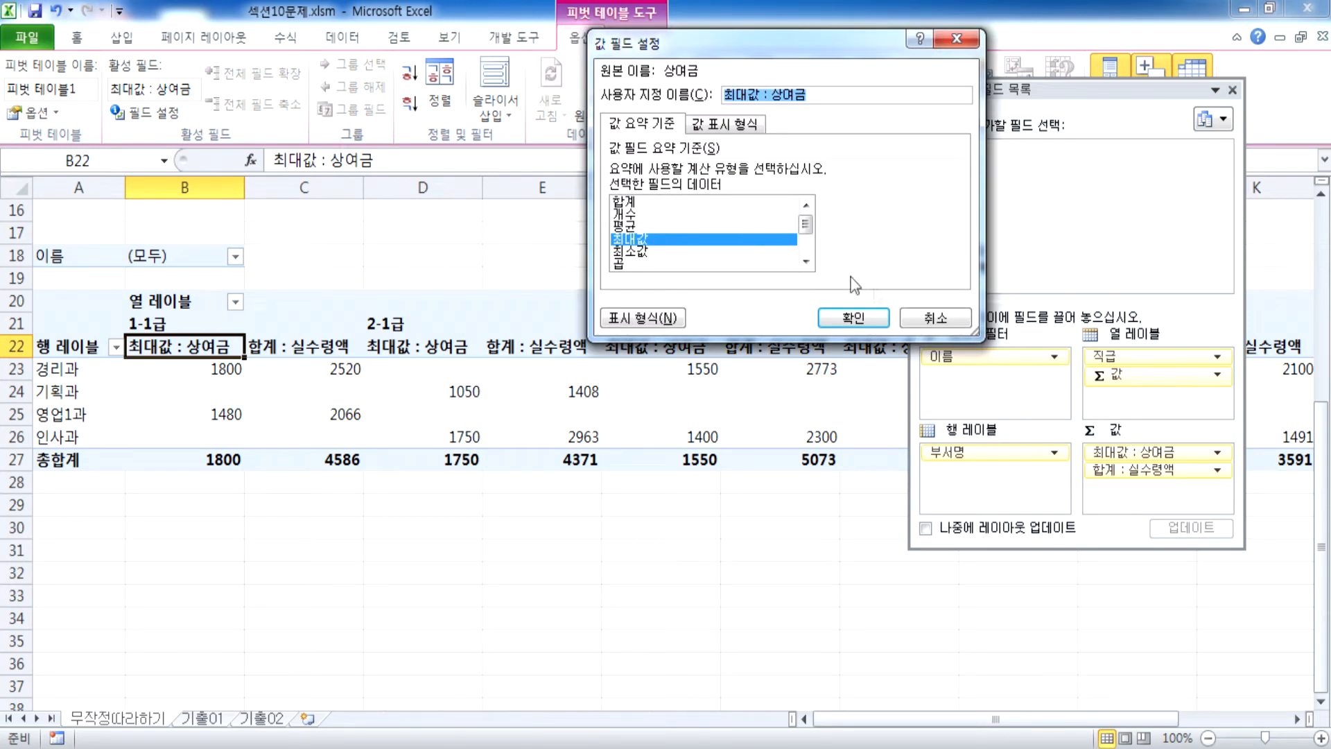
left_click(858, 317)
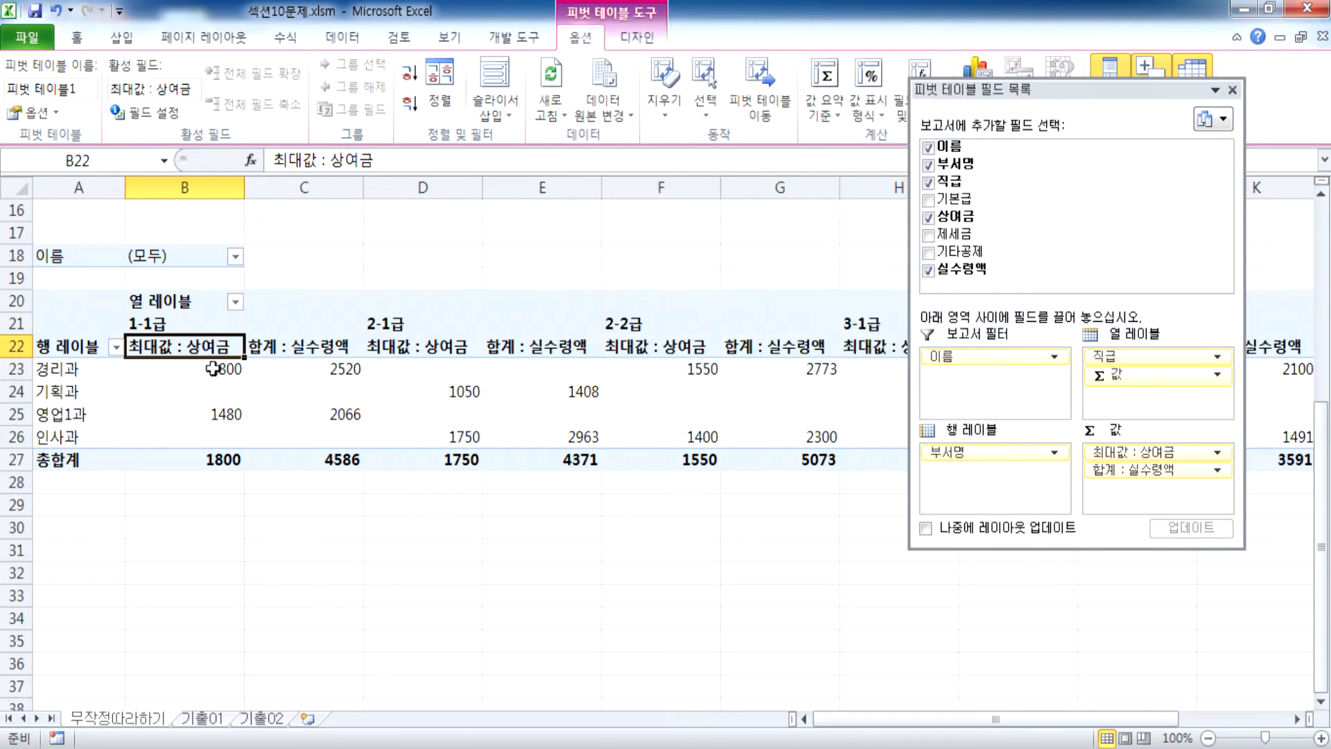
right_click(213, 376)
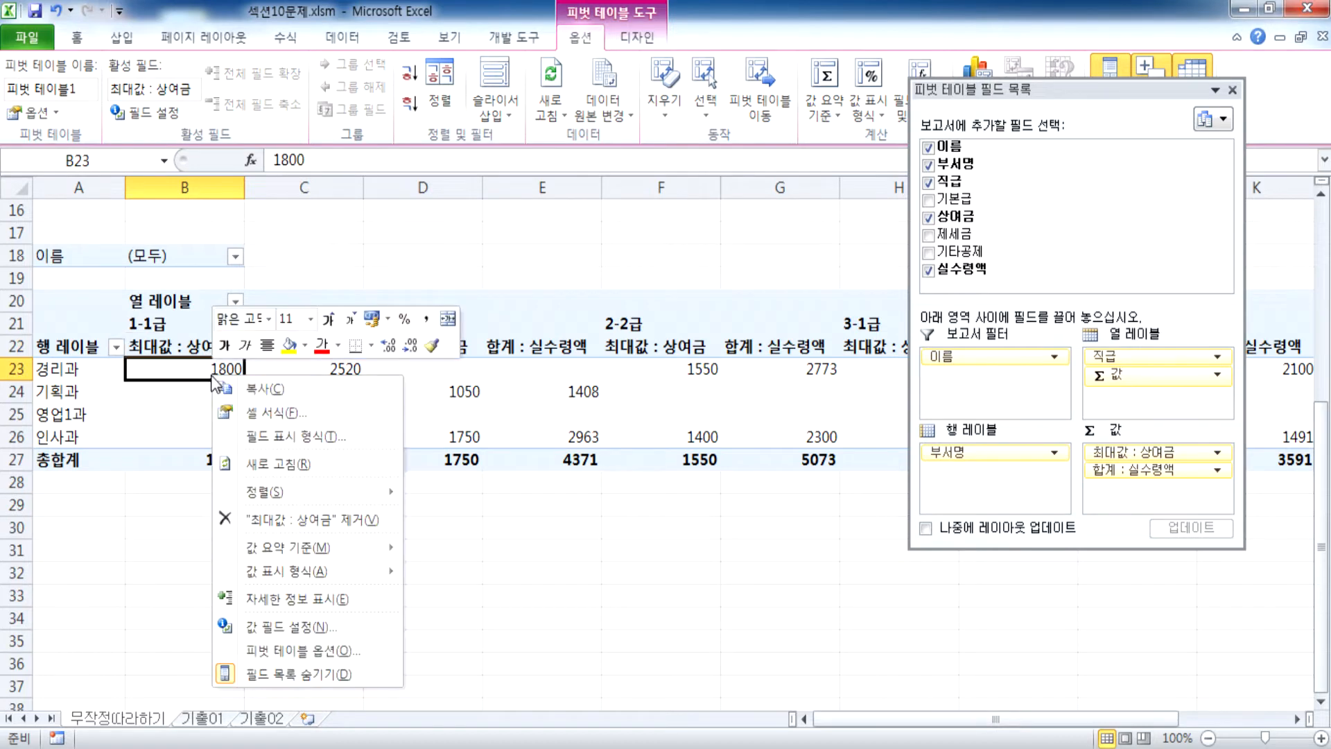
left_click(277, 627)
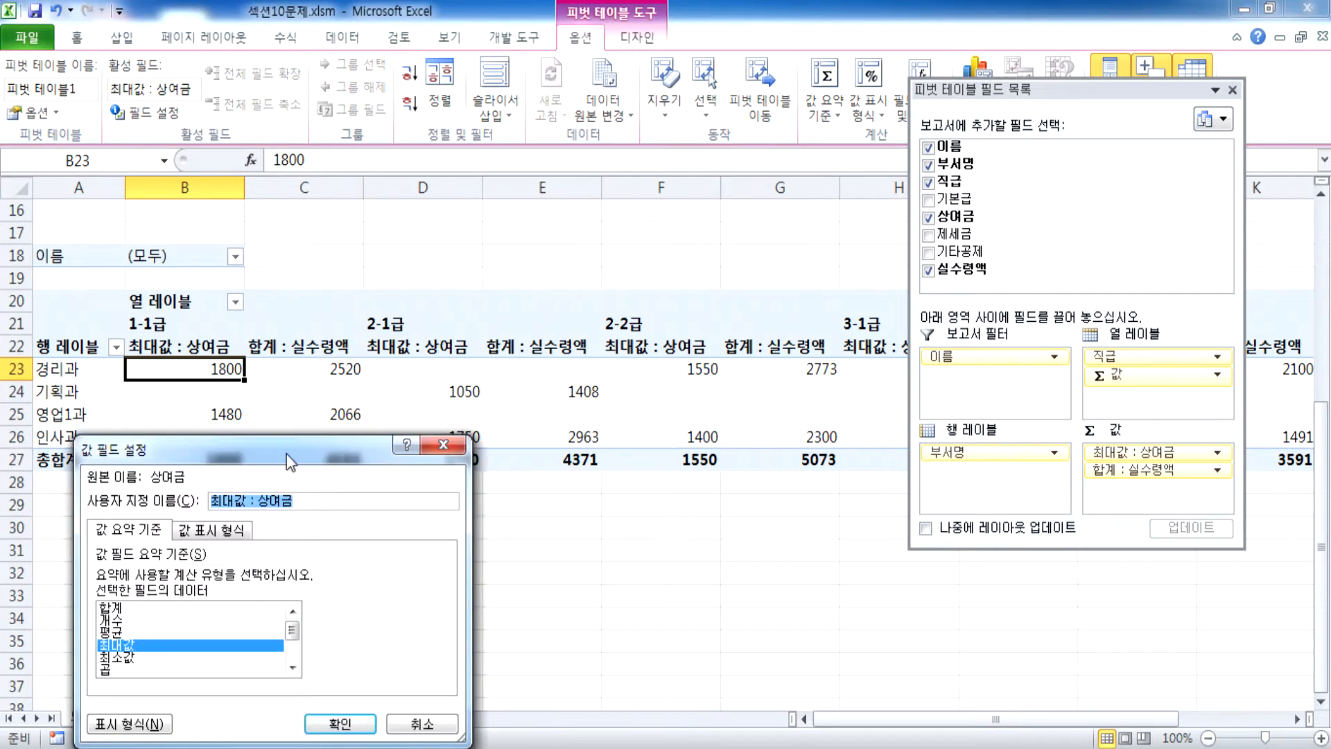
left_click_drag(294, 450, 558, 120)
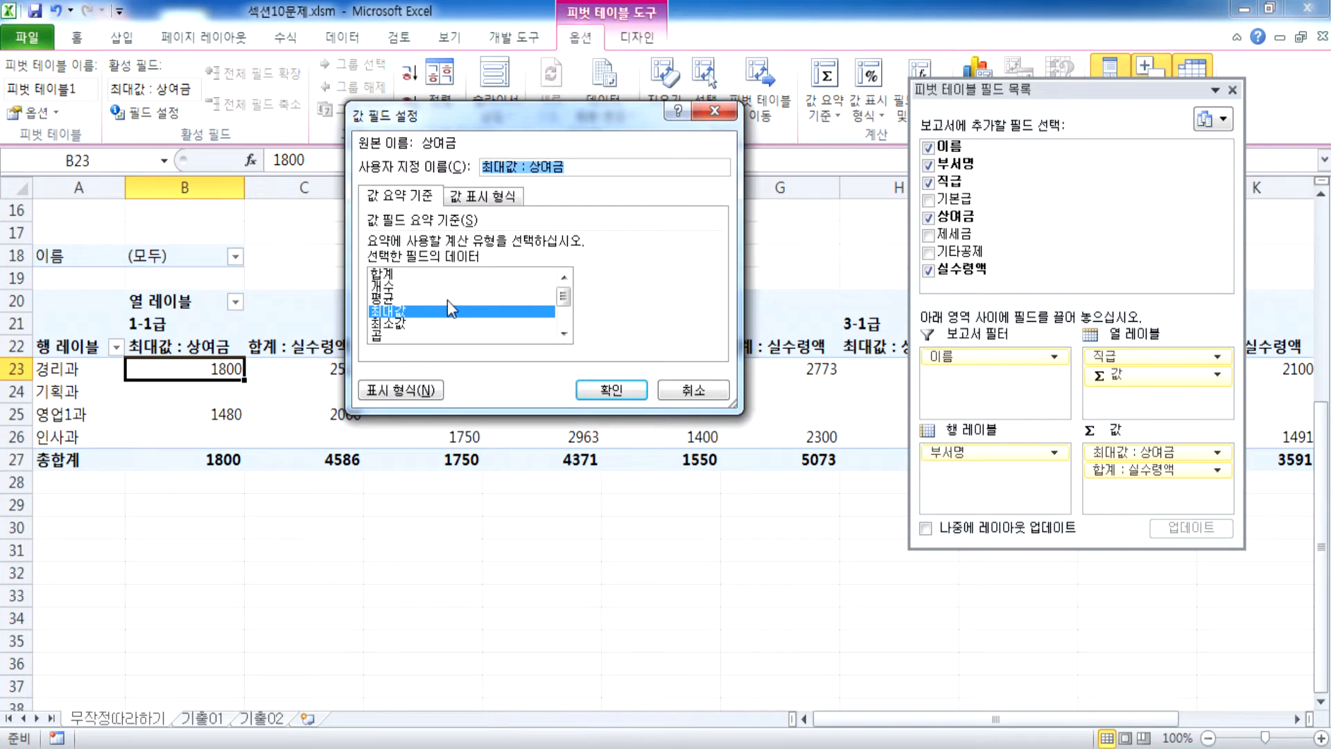
left_click(611, 390)
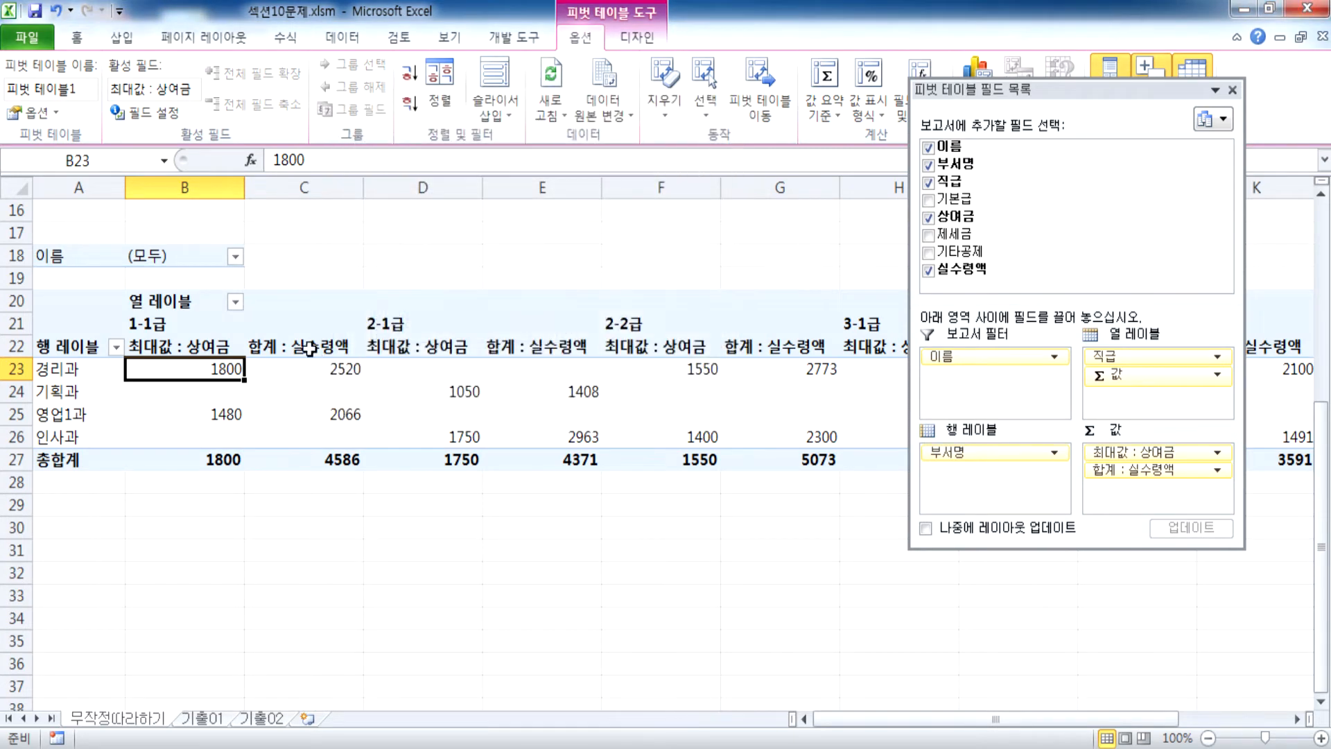
Show the detail records behind the 경리과 실수령액 value under 1-1급 on a new sheet and delete that sheet
left_click(308, 343)
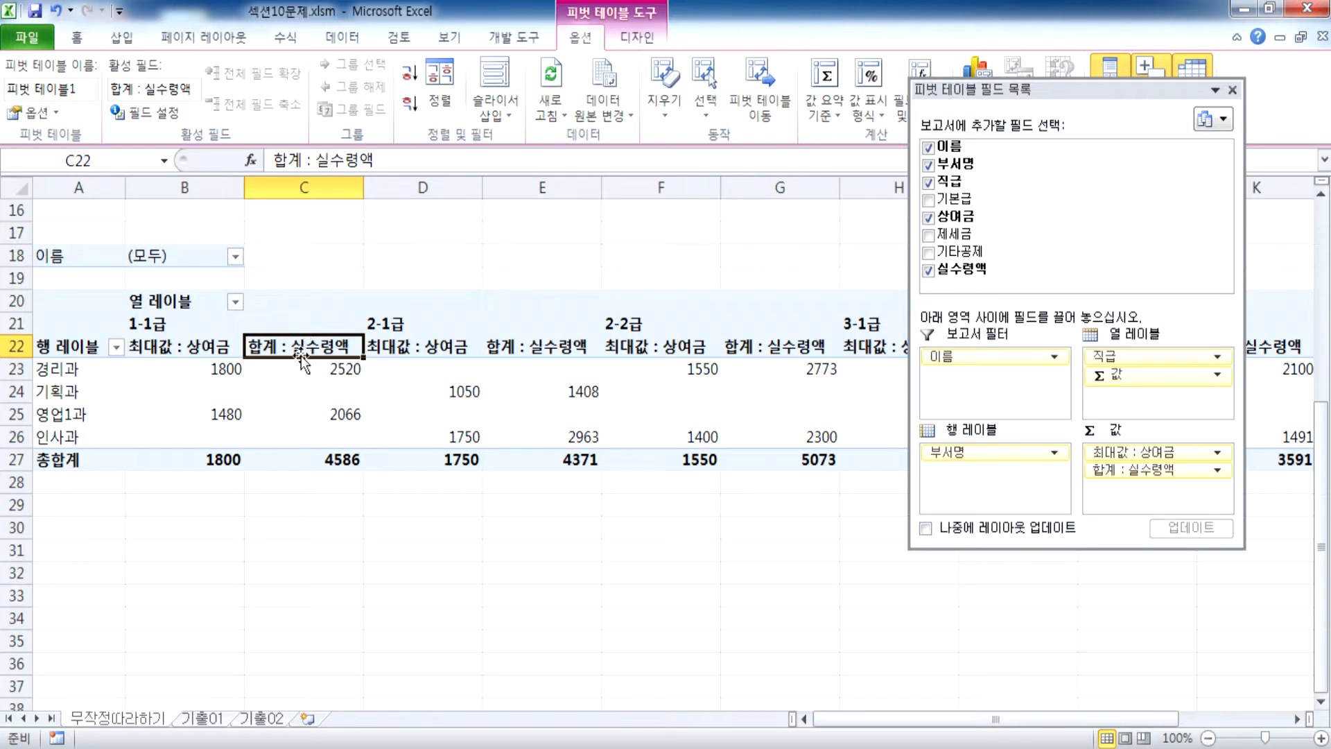
left_click(336, 368)
mouse_move(335, 369)
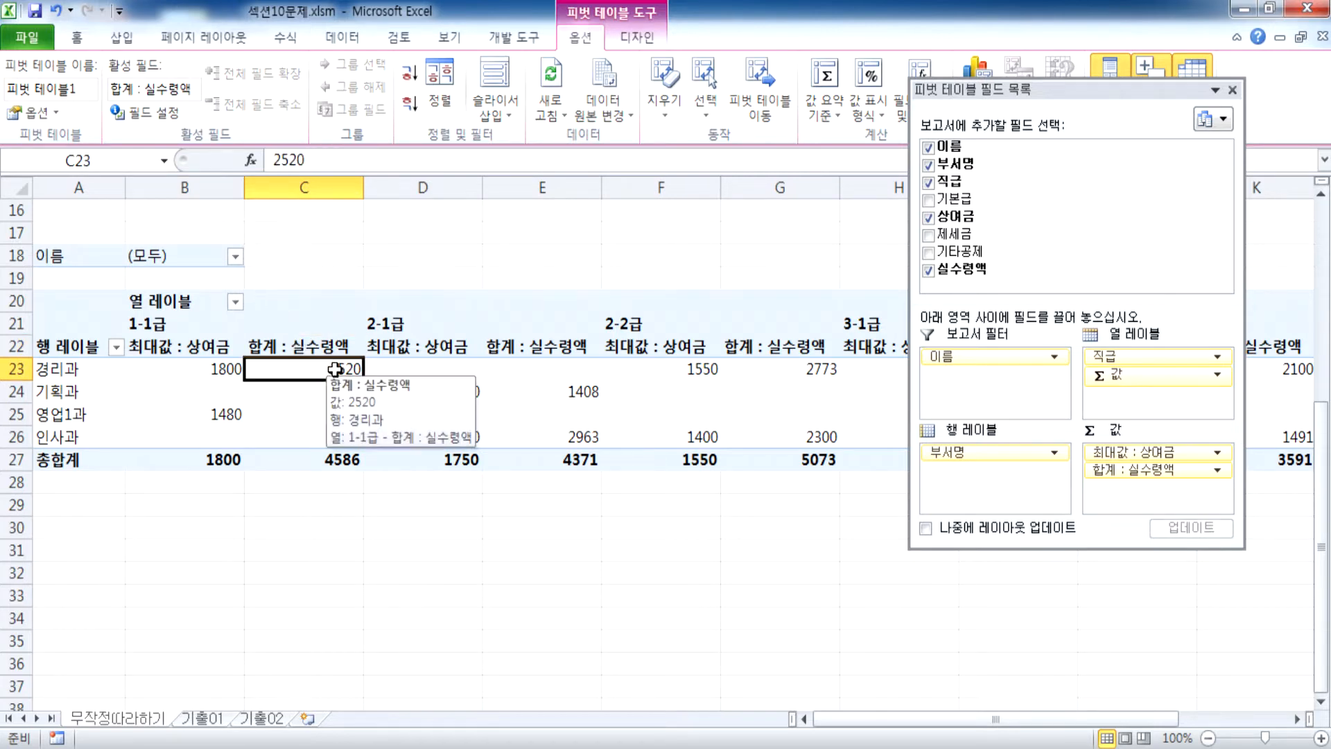
double_click(336, 369)
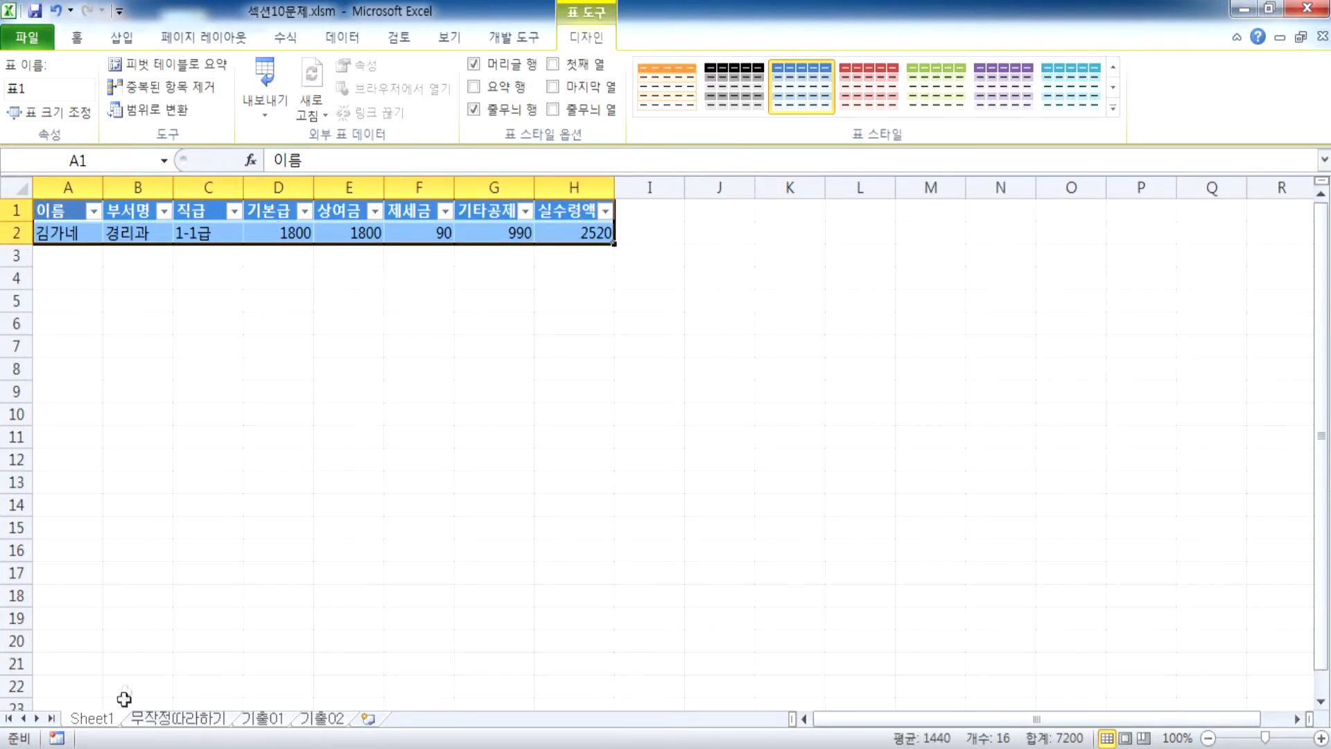
right_click(104, 721)
left_click(159, 517)
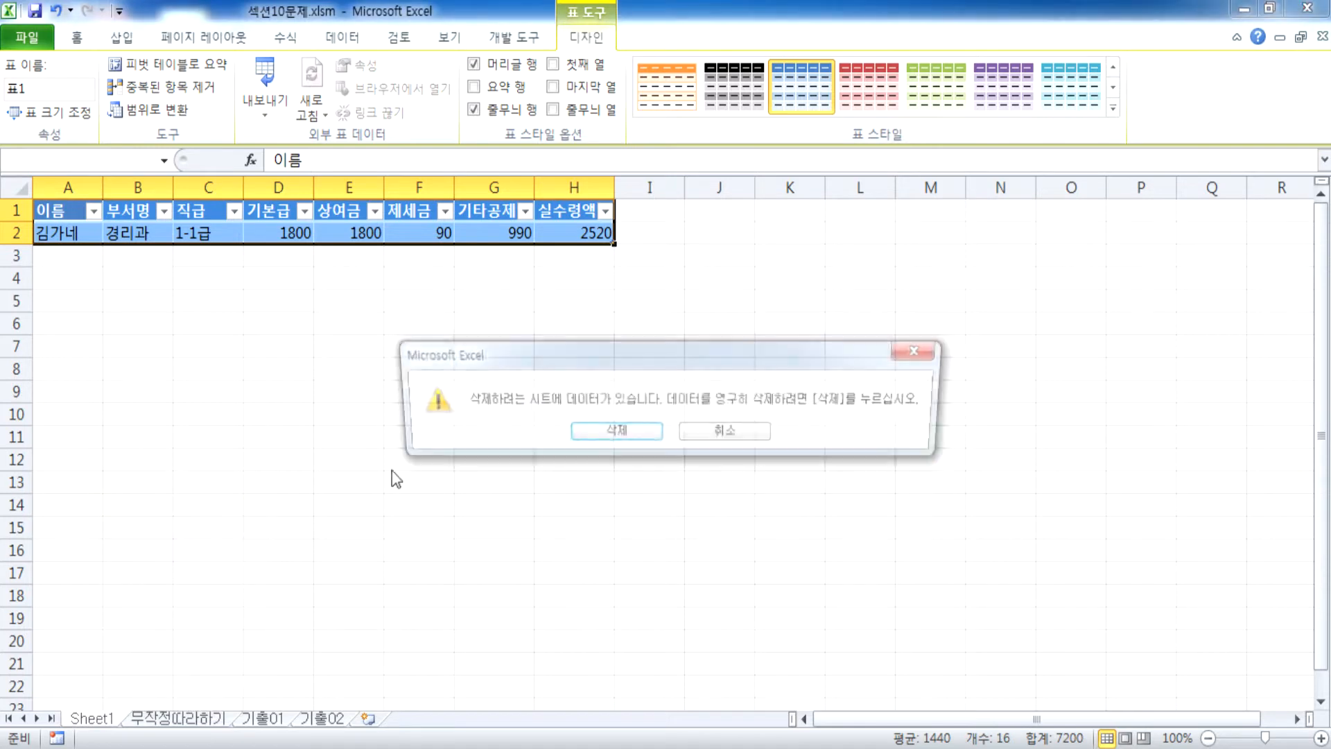
left_click(612, 435)
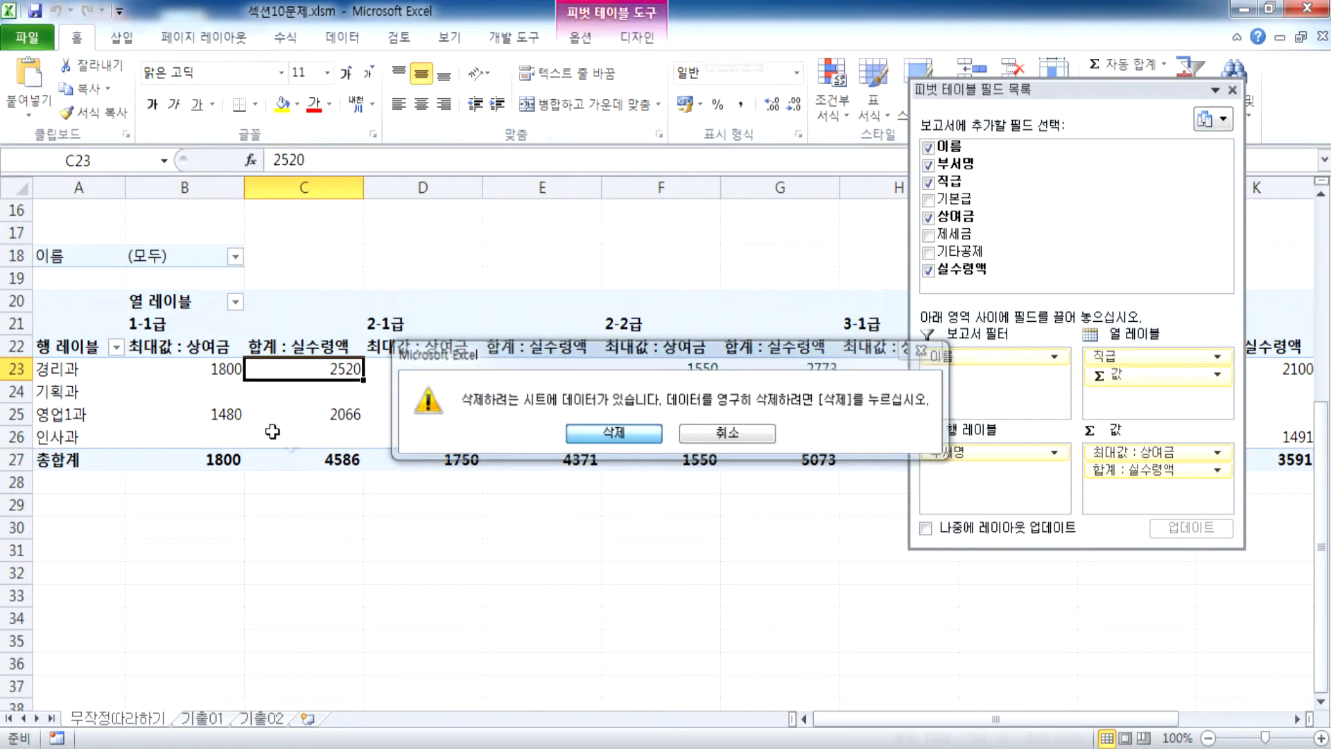
Try 평균 as the summary type in the 실수령액 value field settings opened for its heading, and cancel
left_click(309, 346)
double_click(310, 346)
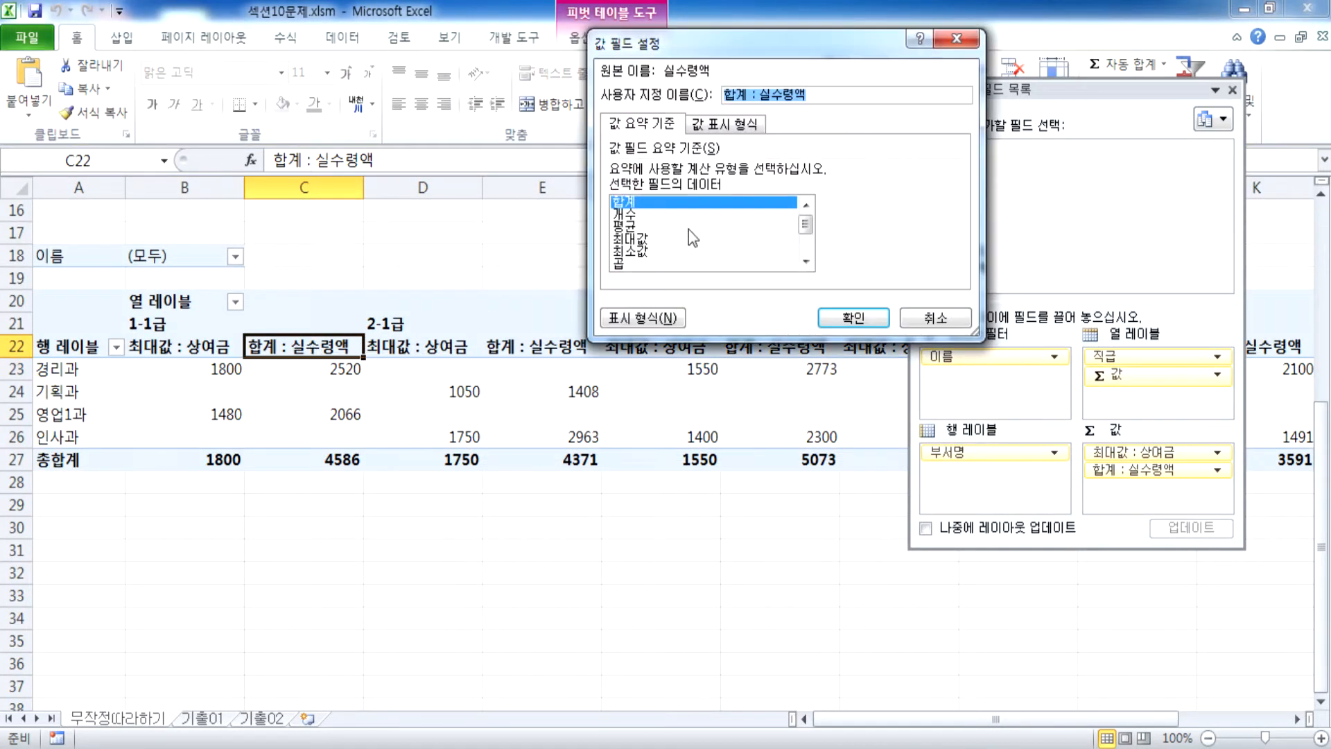
left_click(935, 317)
left_click(581, 37)
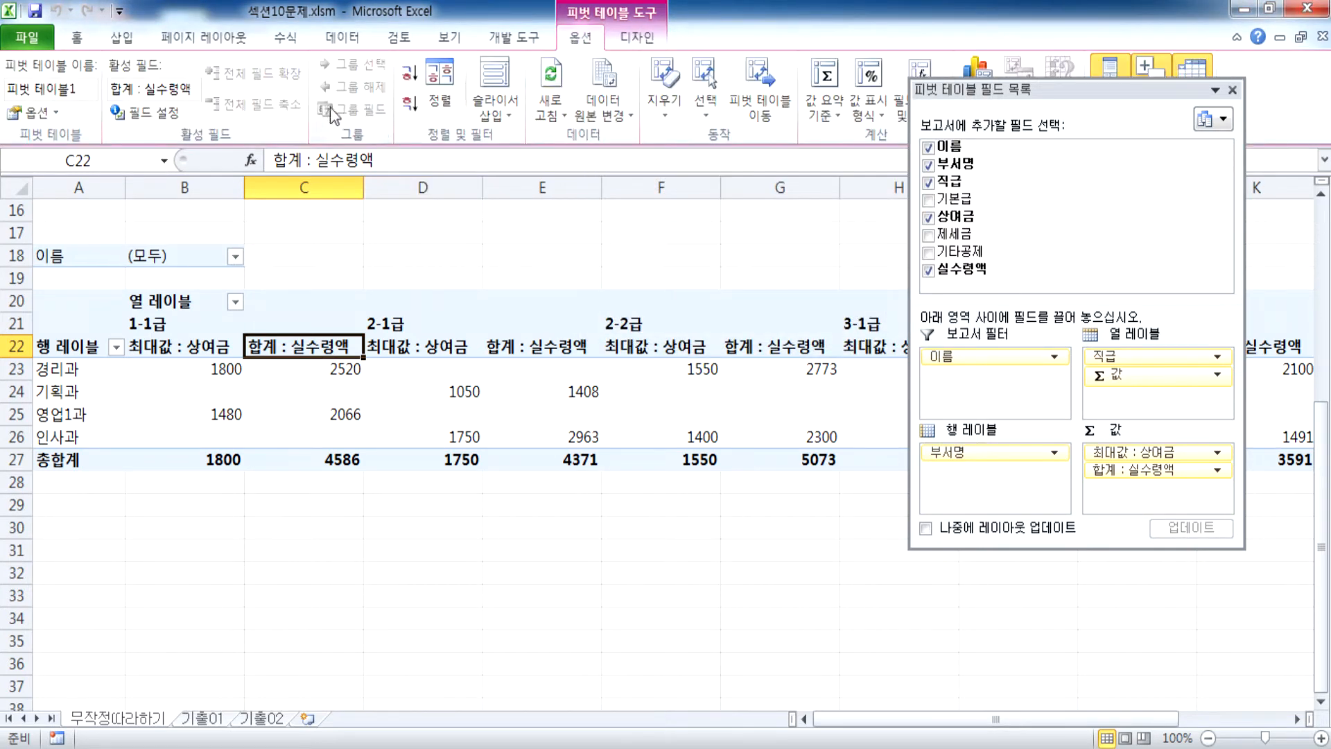
left_click(160, 116)
left_click(634, 227)
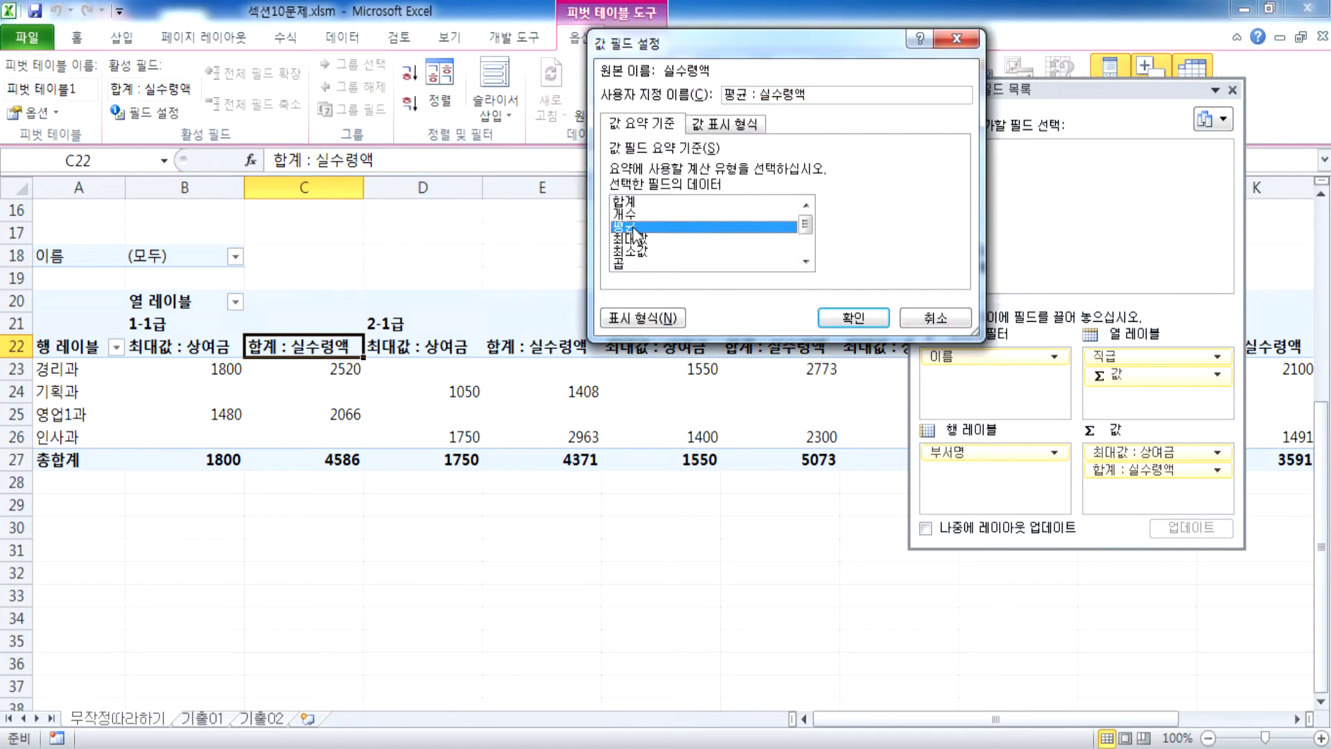
left_click(935, 317)
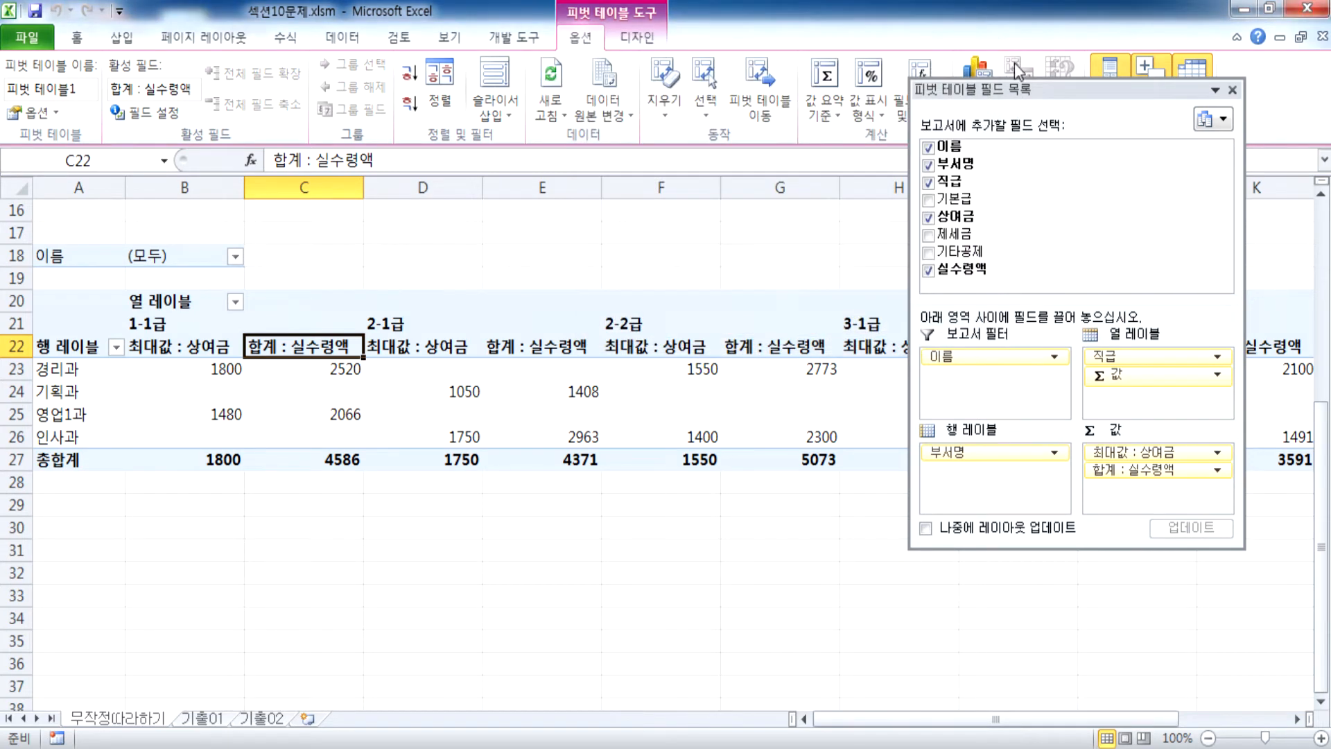
Place the field list over the middle columns and try 평균 for its 실수령액 value entry, cancelling the settings
left_click_drag(1013, 89, 673, 22)
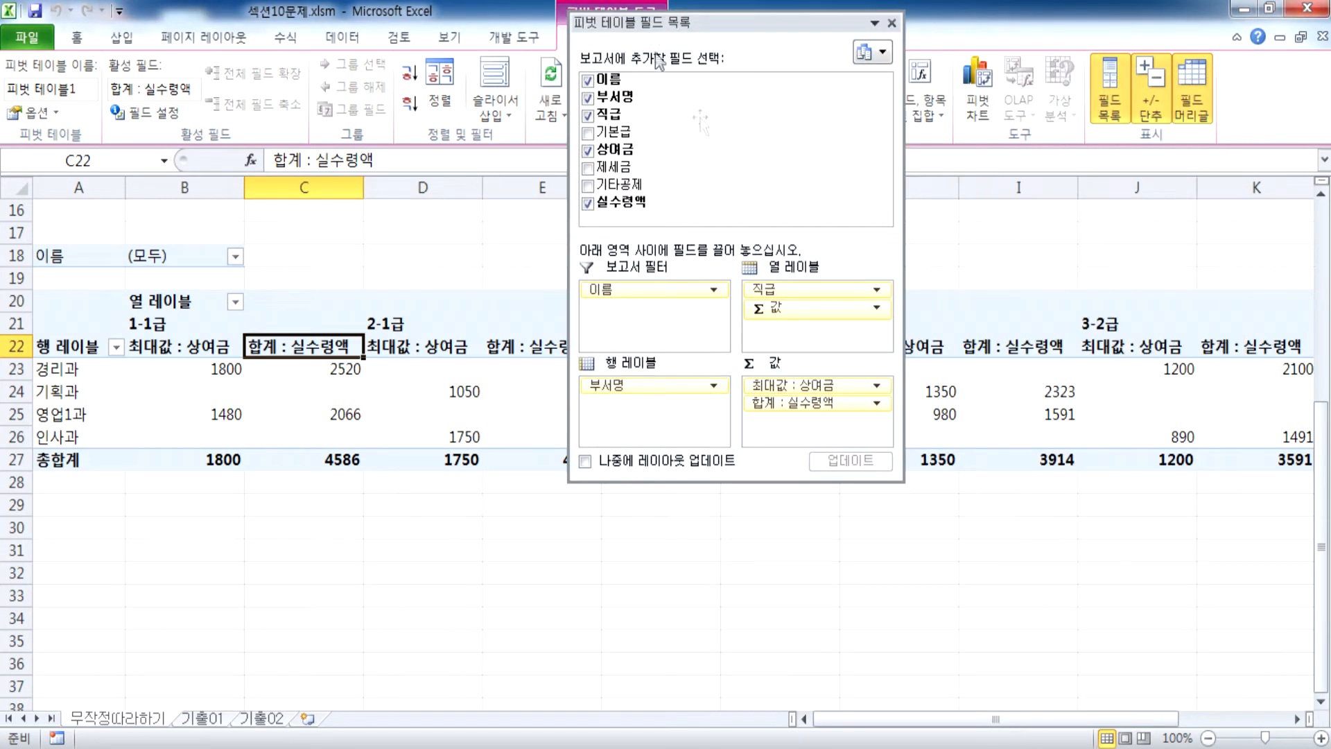
left_click(876, 402)
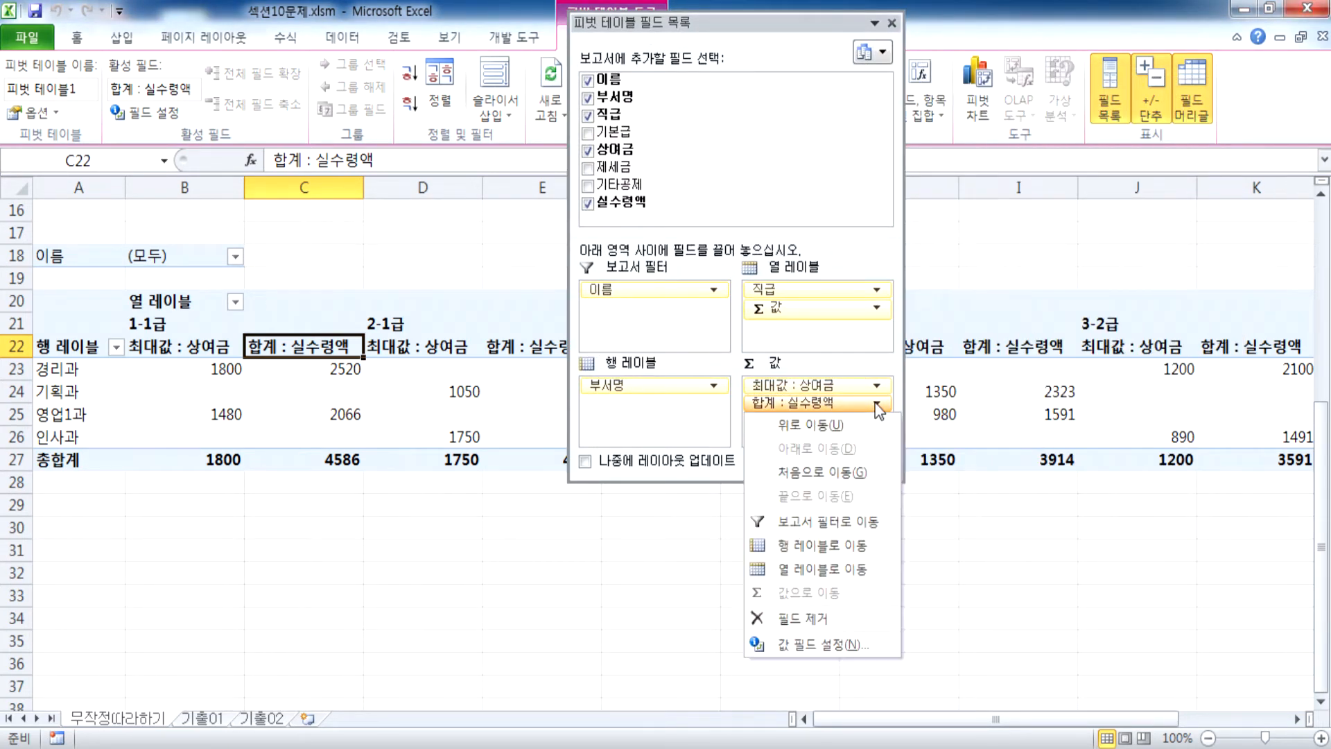
left_click(785, 644)
left_click(638, 229)
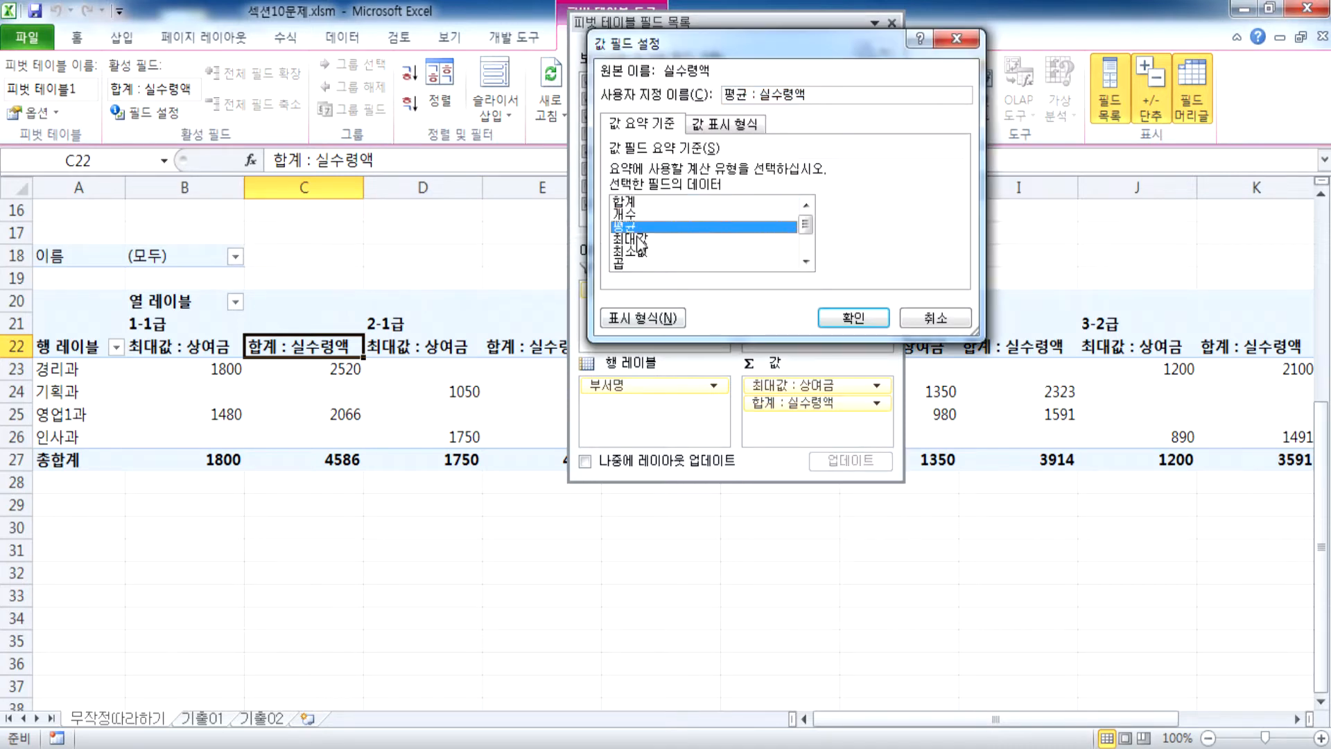
left_click(925, 320)
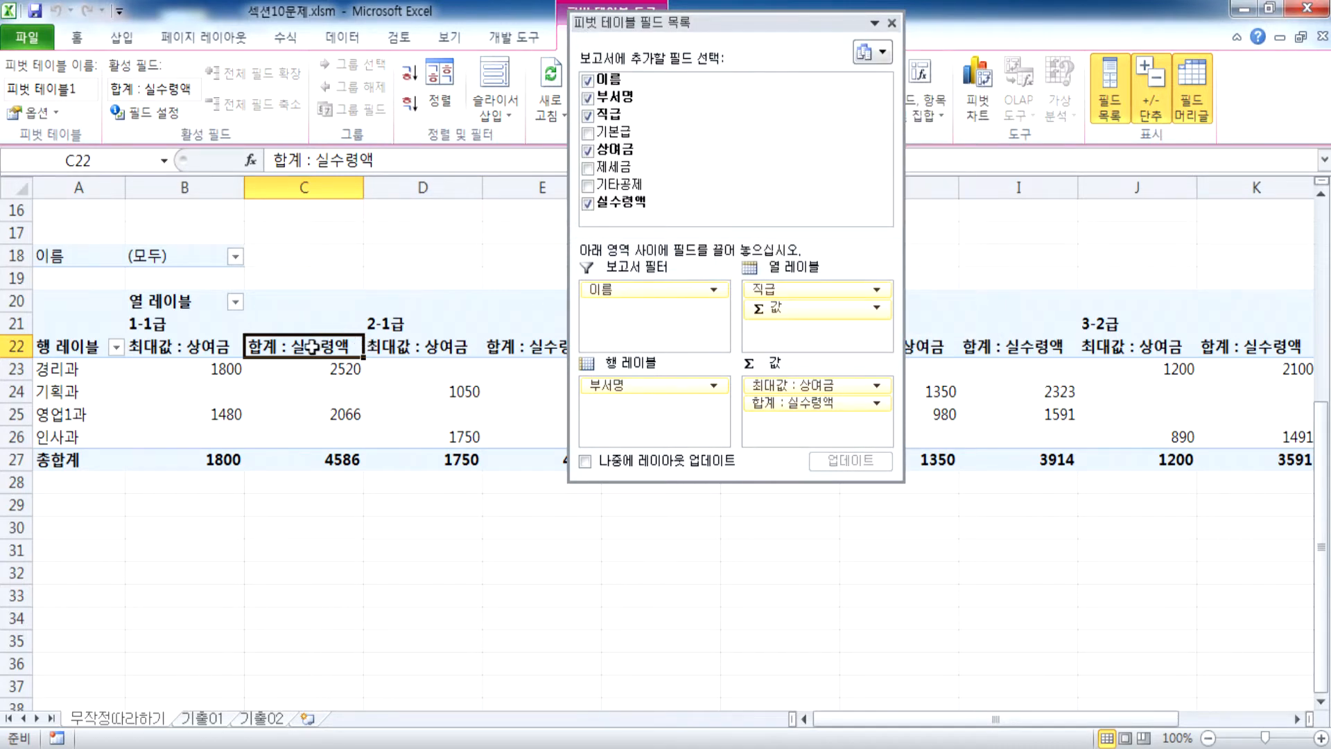
Set the 실수령액 value field to summarise by 평균 in its value field settings
right_click(315, 355)
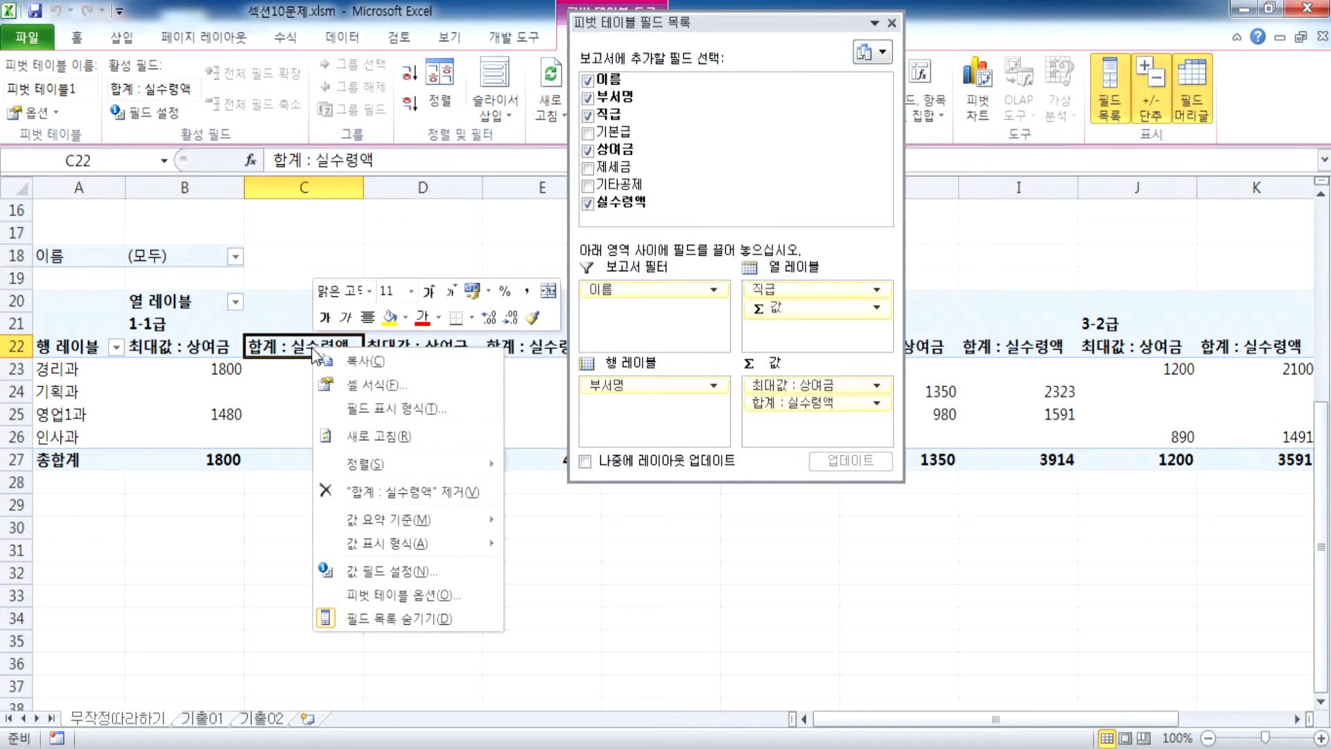
left_click(380, 571)
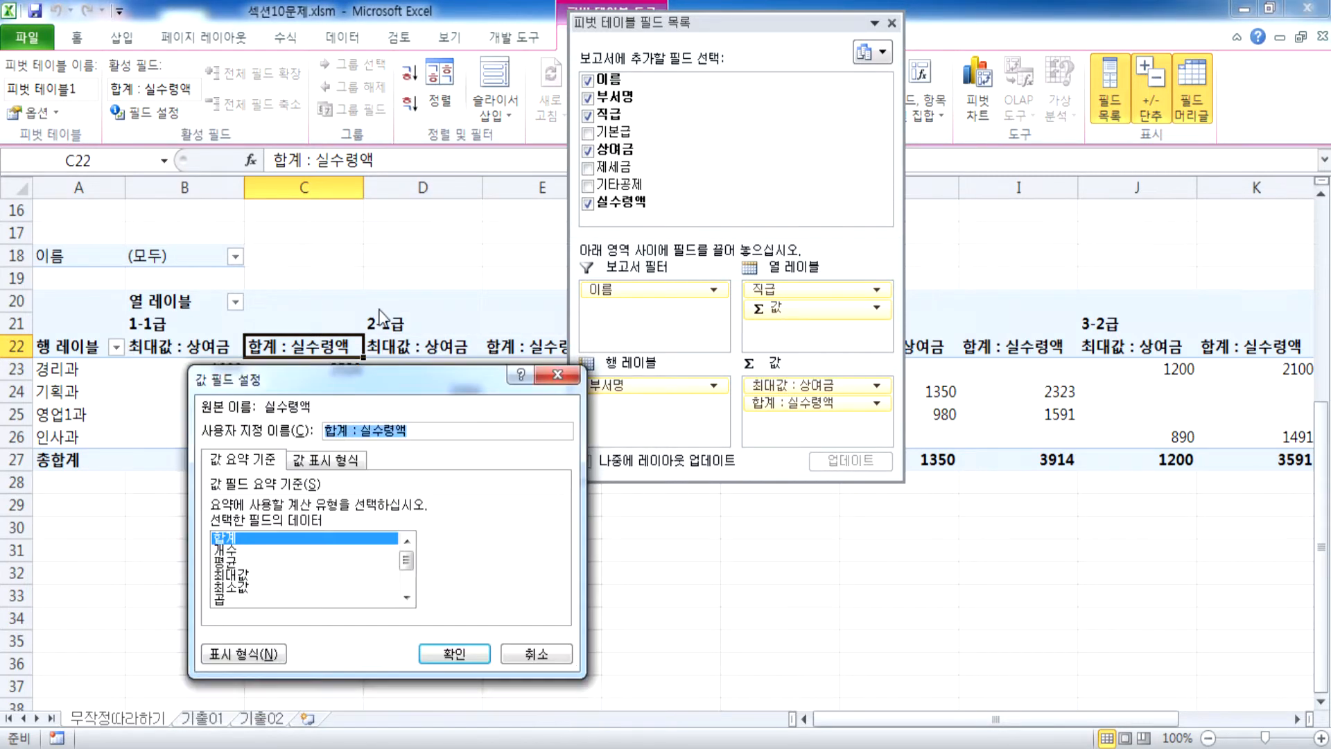
left_click(340, 328)
left_click(551, 420)
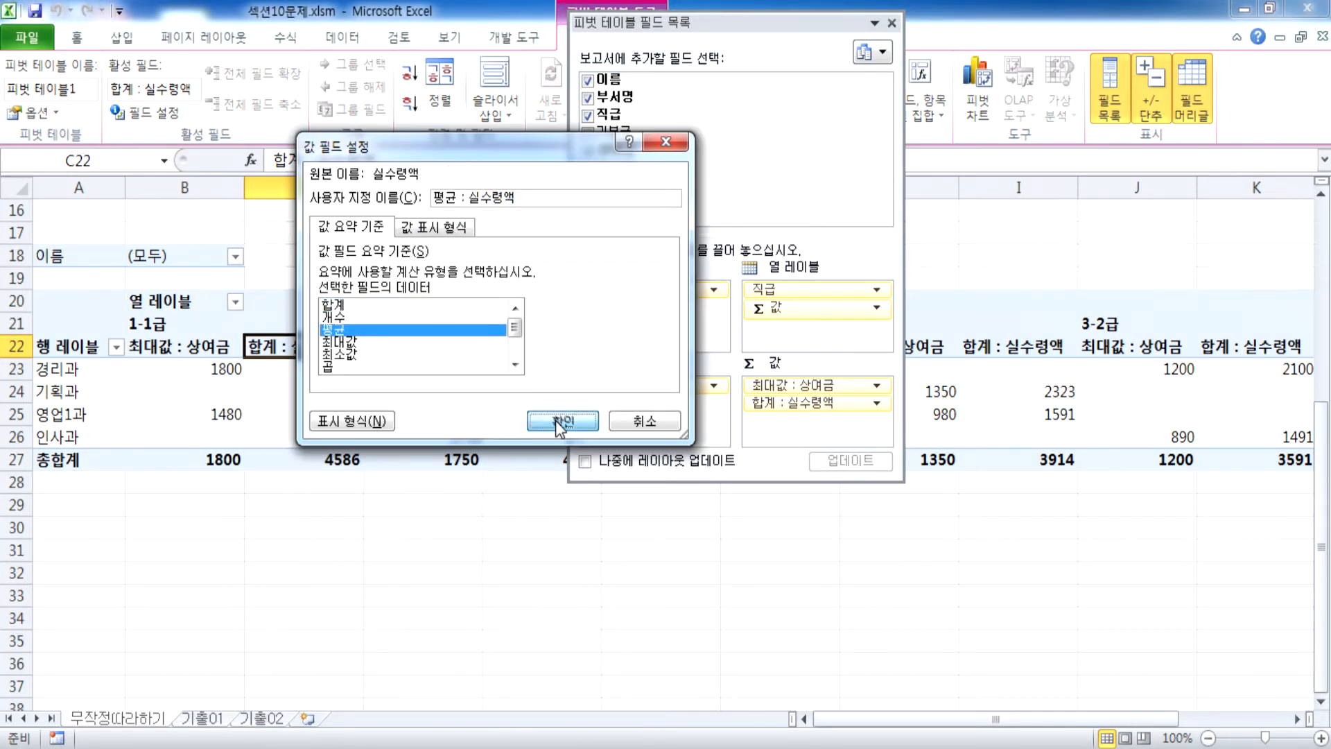
Apply 평균 as the summary calculation for the 실수령액 value field and dock the field list
double_click(727, 23)
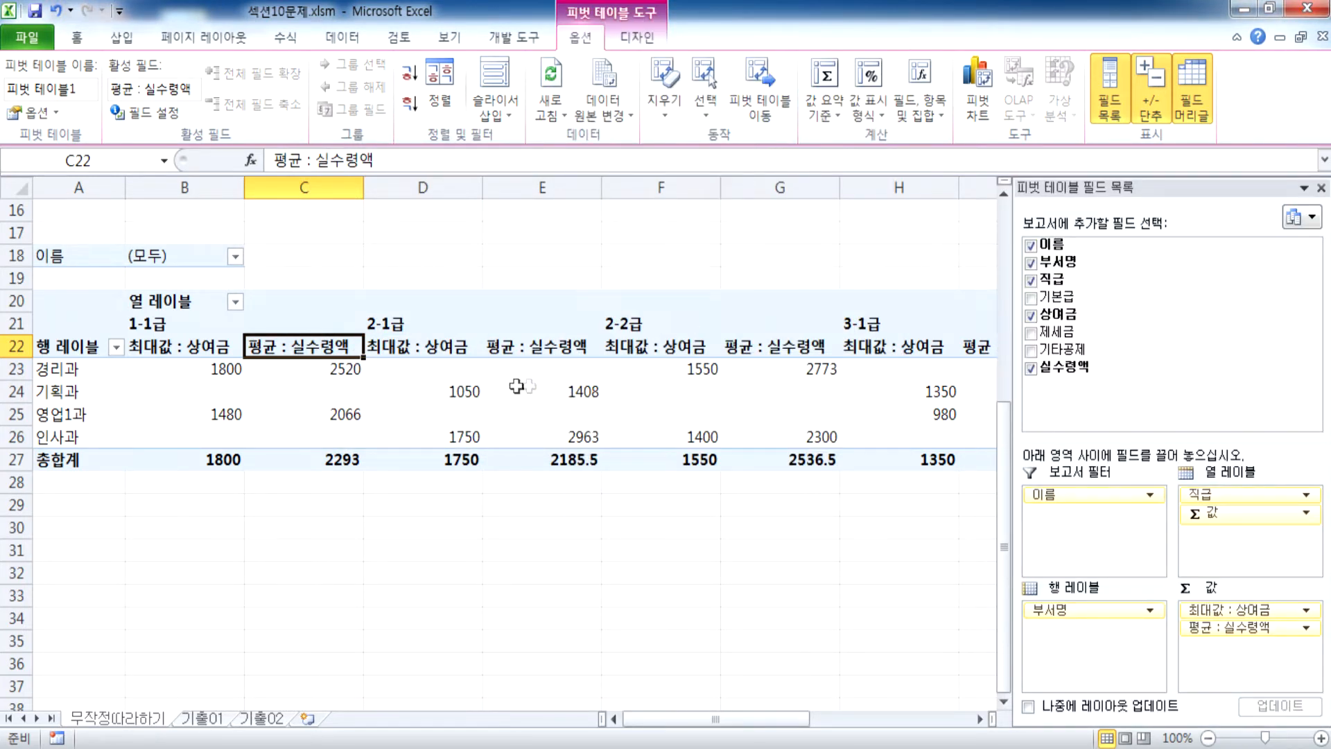
Try the Σ 값 field under the row labels and move it back under the column labels
left_click_drag(1116, 187, 871, 91)
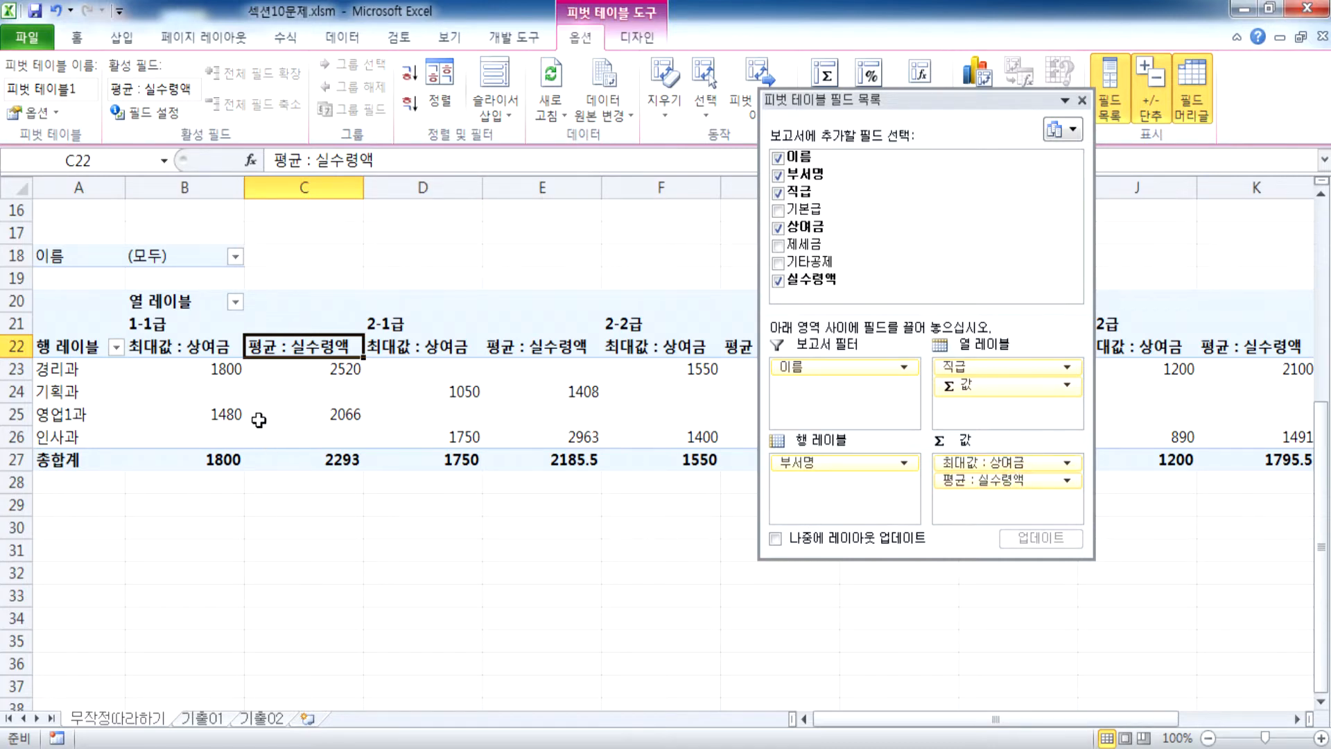
mouse_move(258, 420)
left_click_drag(969, 392, 782, 516)
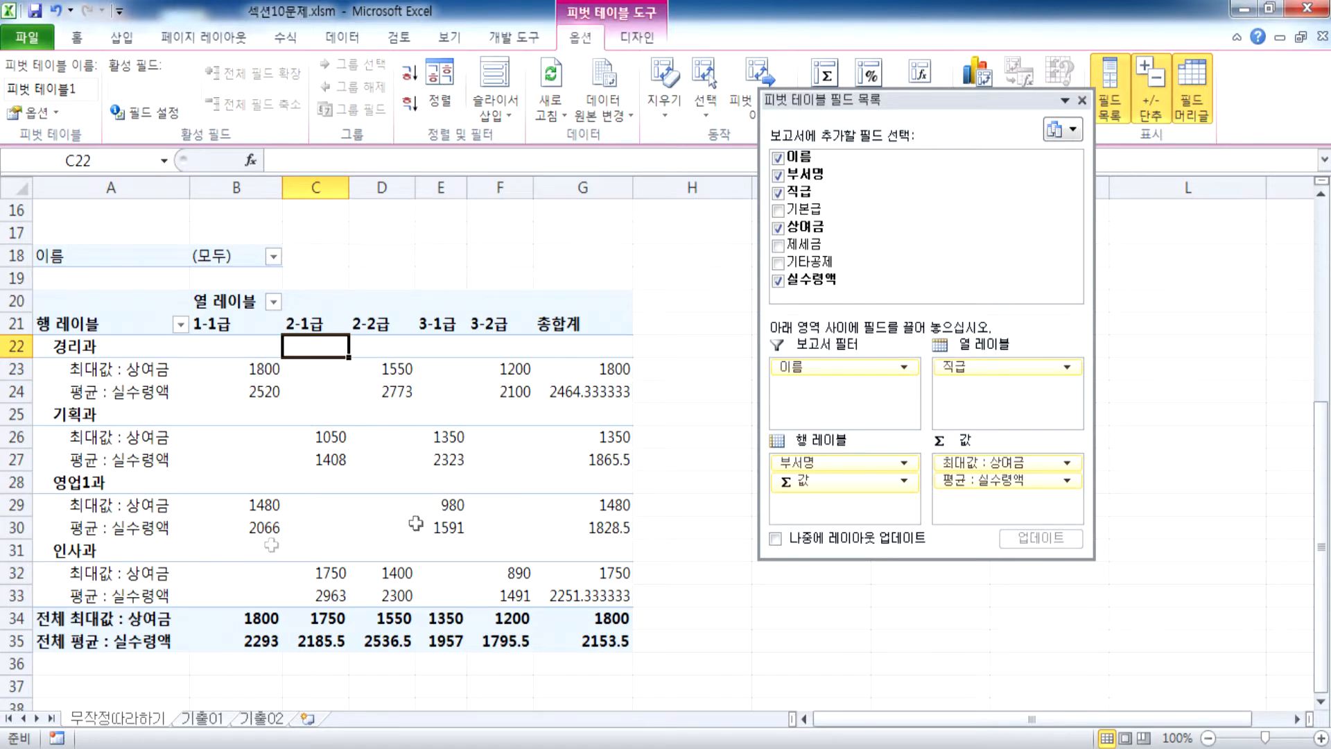
left_click_drag(870, 477, 1002, 416)
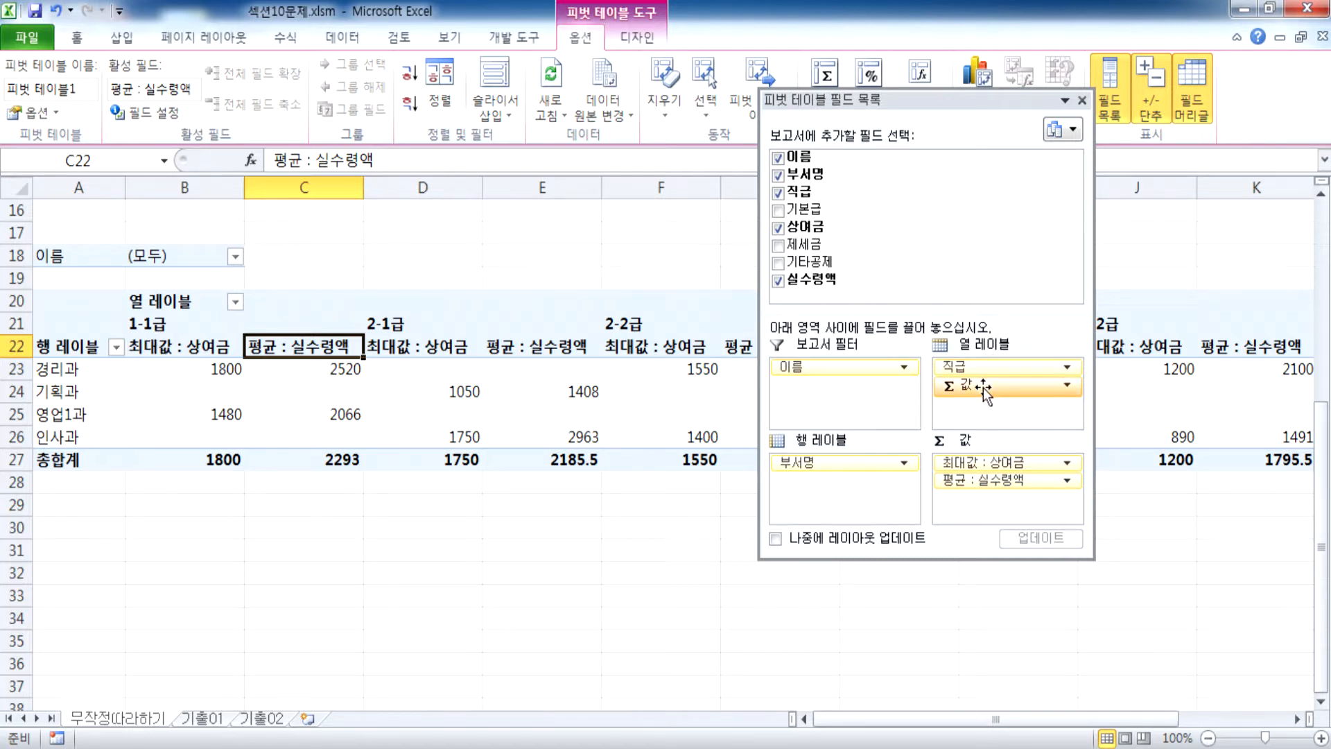
left_click_drag(965, 386, 797, 503)
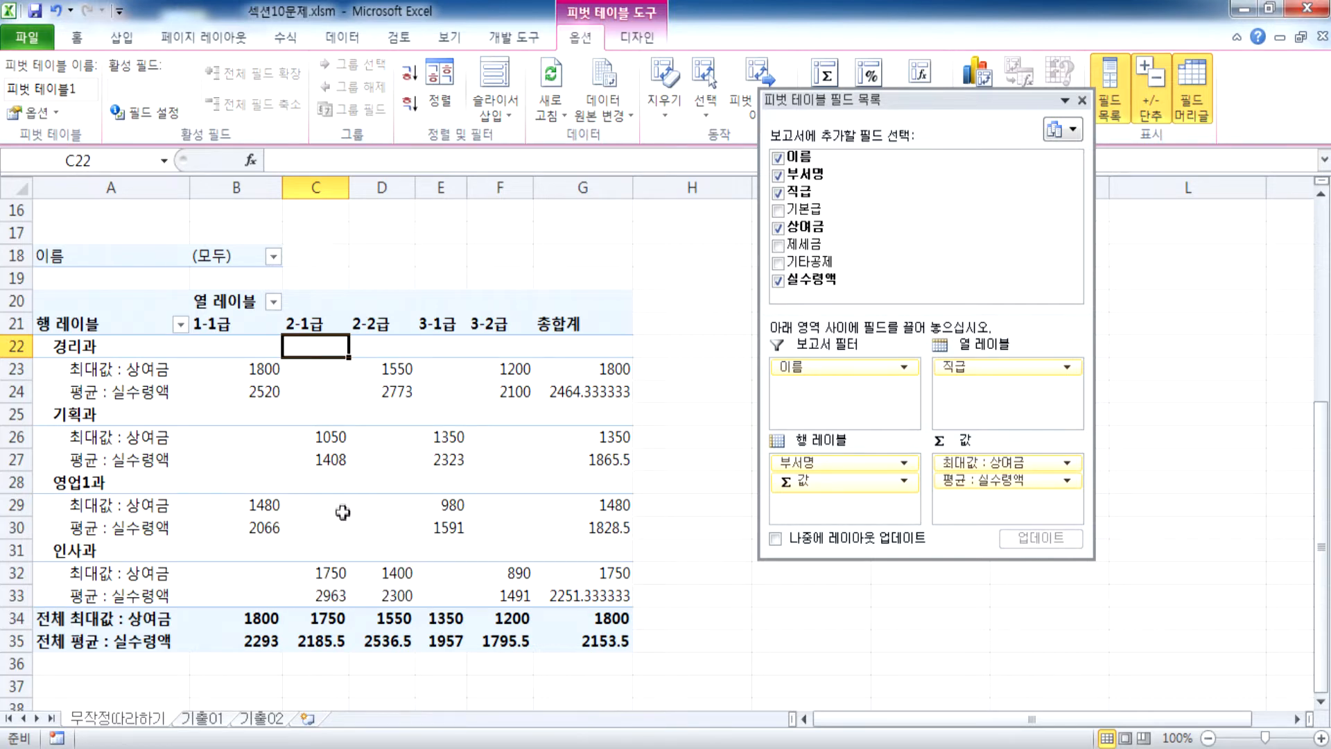
left_click_drag(825, 481, 1005, 388)
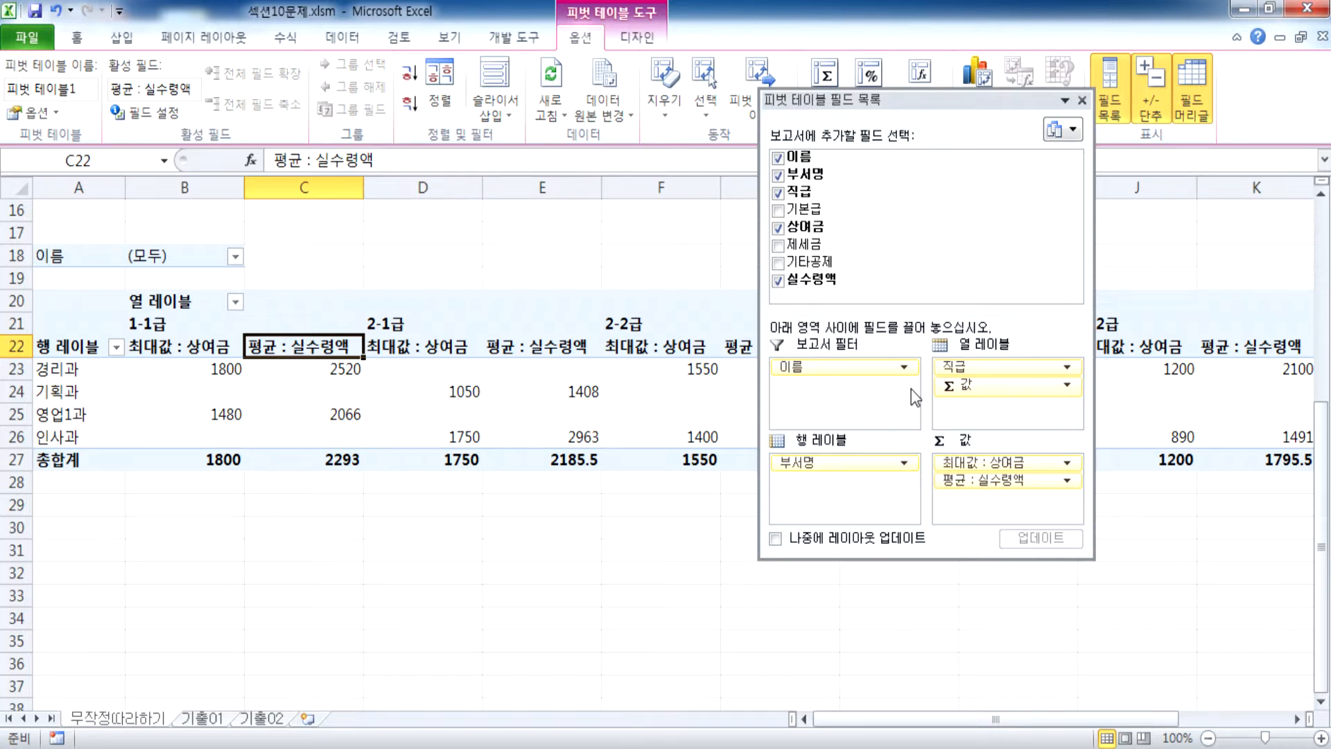
double_click(957, 99)
Review the source payroll table, the pivot table and the choices of the 이름 report filter without changing it
scroll(300, 447, "up", 3)
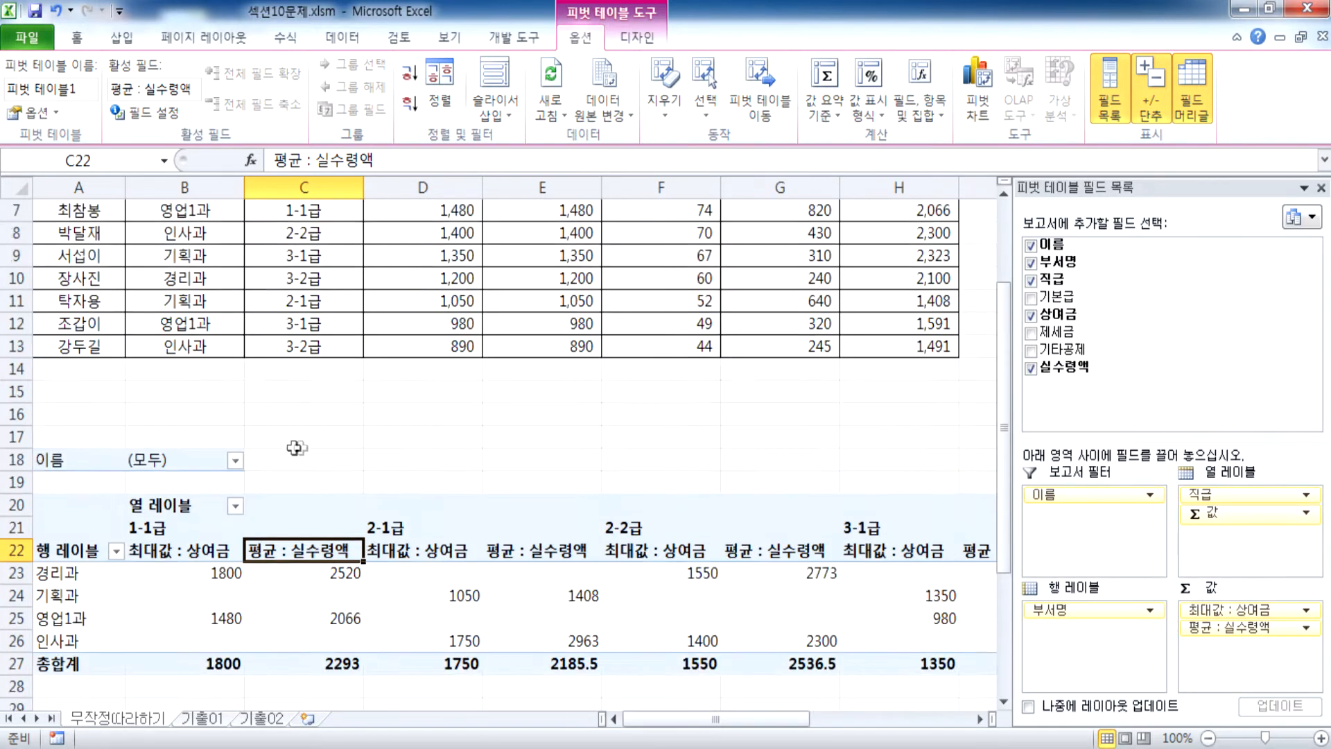
scroll(301, 447, "up", 2)
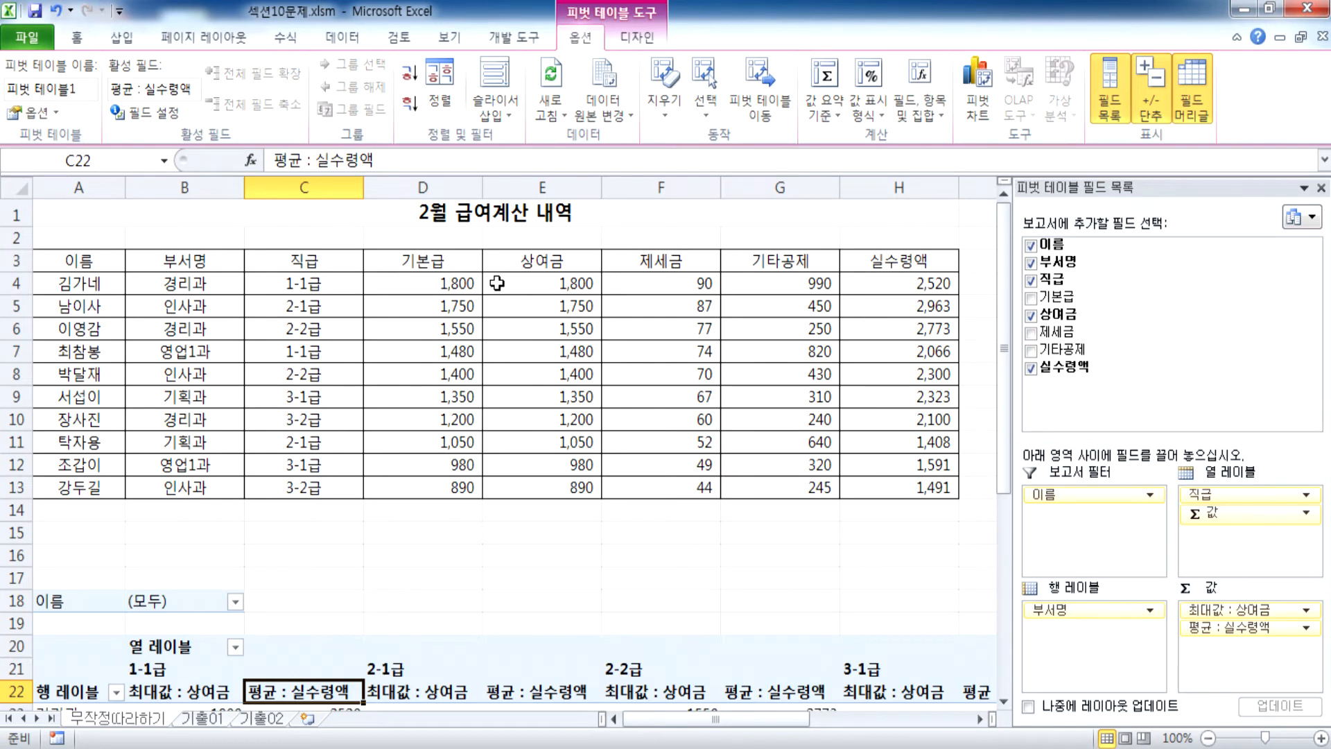
scroll(496, 283, "down", 6)
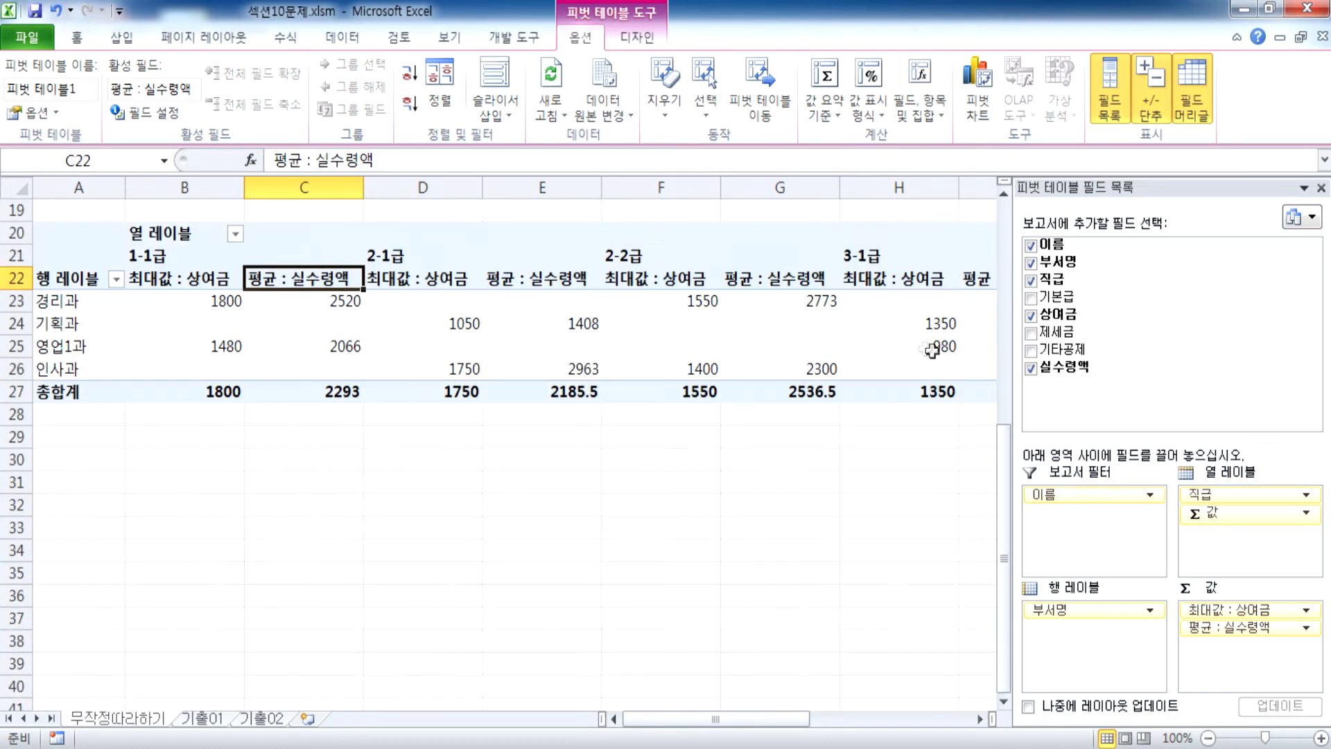
scroll(201, 340, "up", 1)
left_click(236, 258)
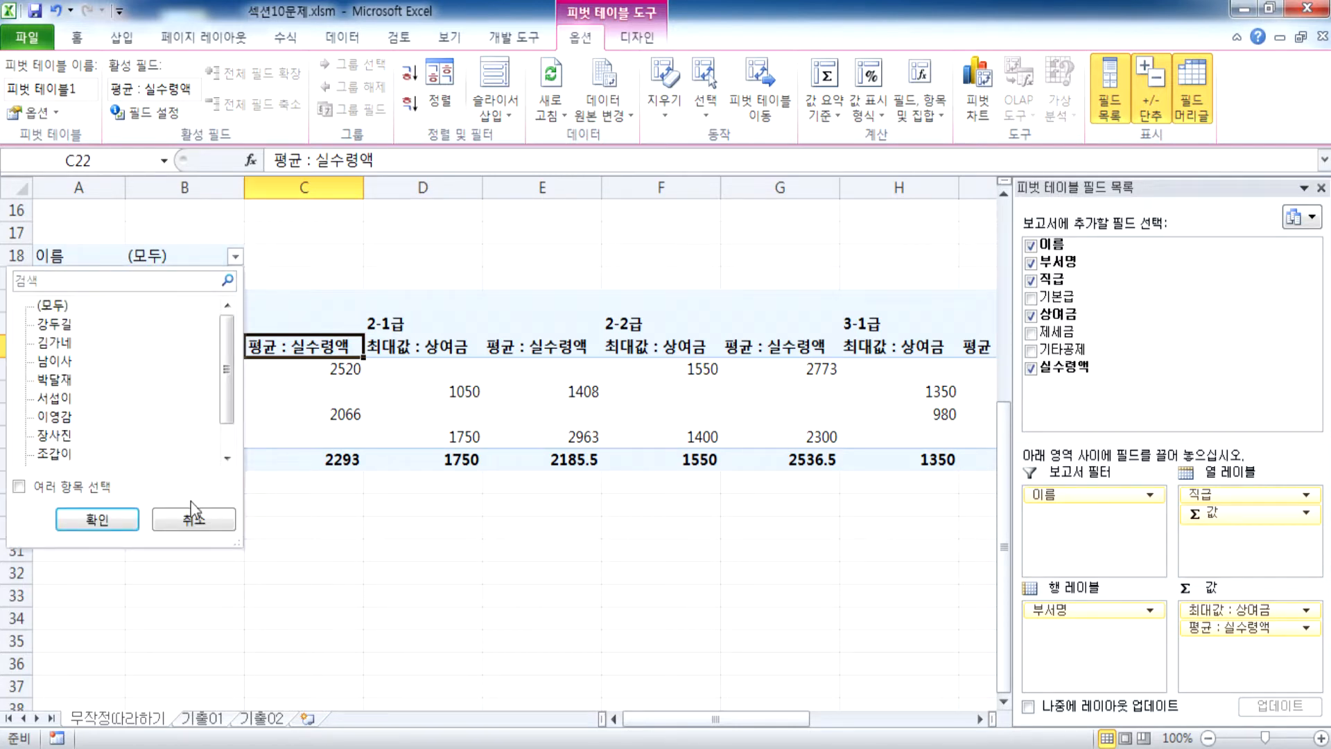
left_click(193, 520)
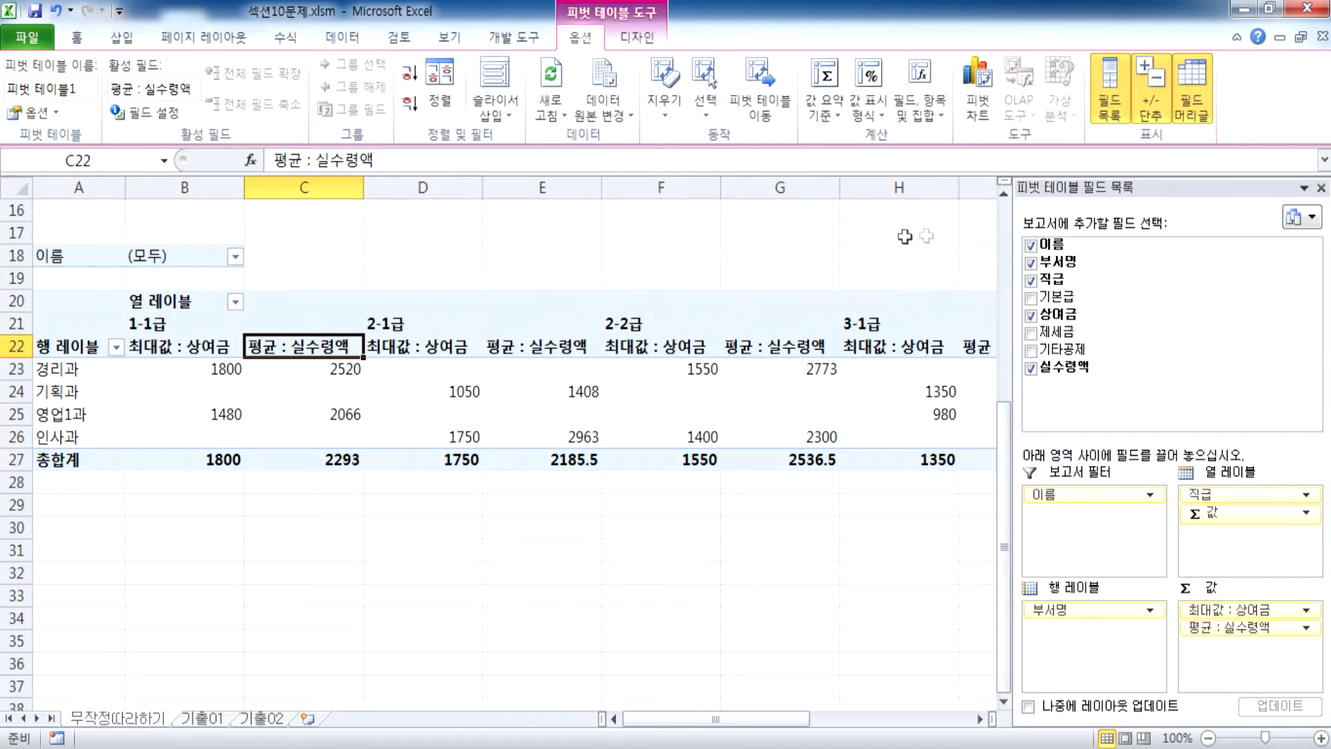
left_click_drag(1073, 183, 794, 80)
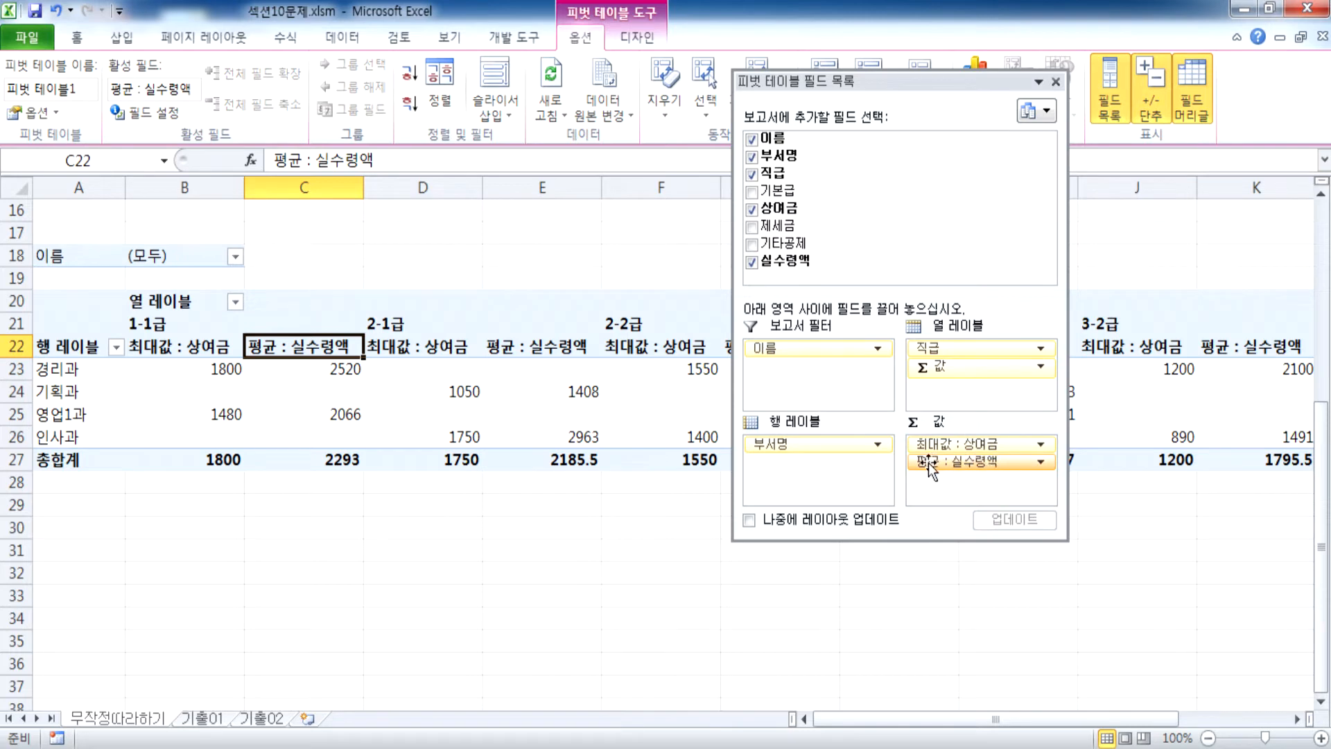
left_click_drag(929, 463, 912, 418)
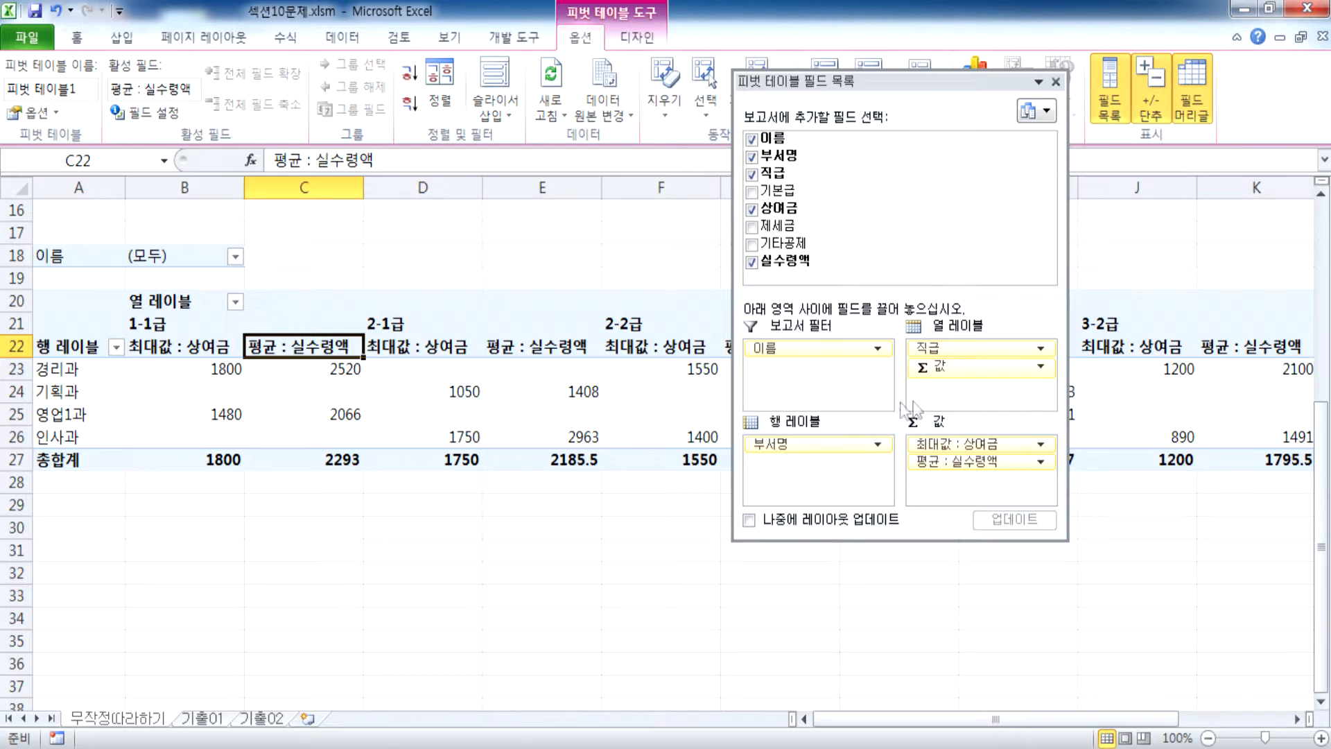
double_click(943, 82)
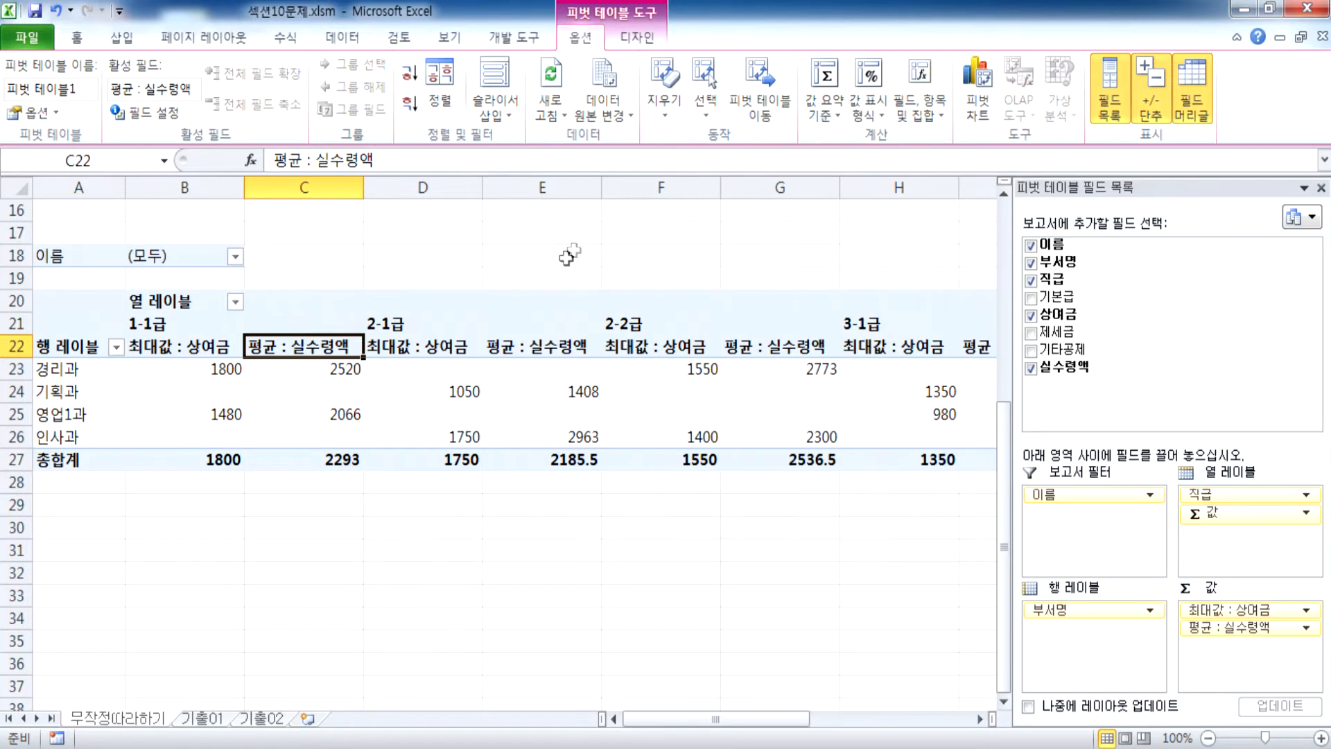
Examine the available report layouts and the layout and format settings in the PivotTable options
left_click(624, 40)
left_click(578, 41)
left_click(631, 40)
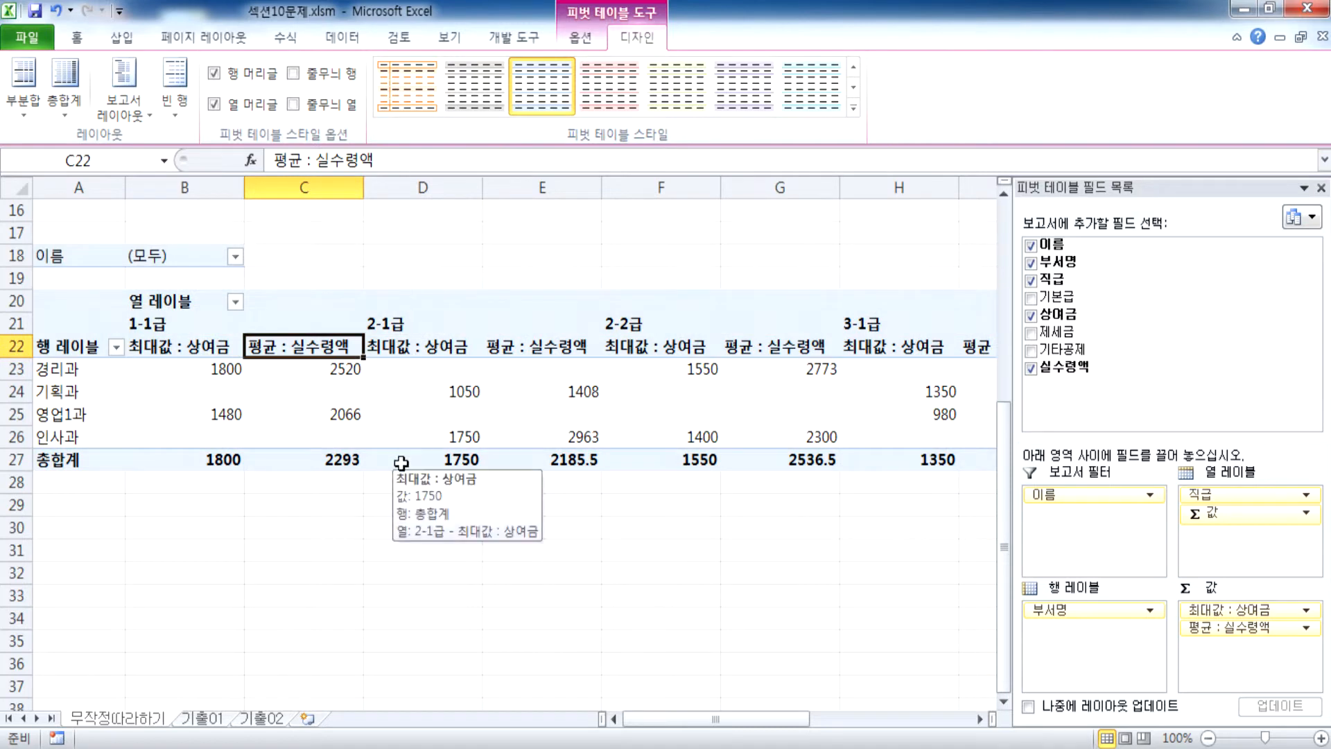
left_click(122, 110)
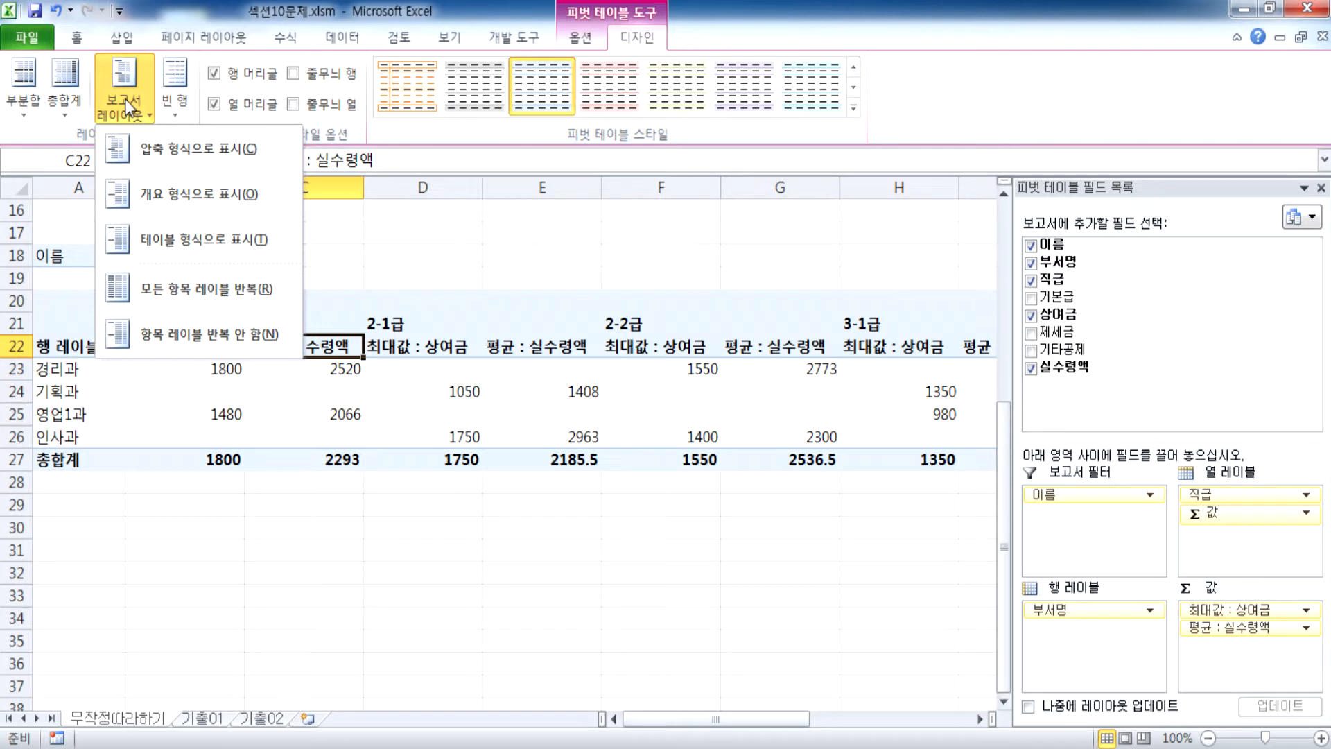
left_click(581, 38)
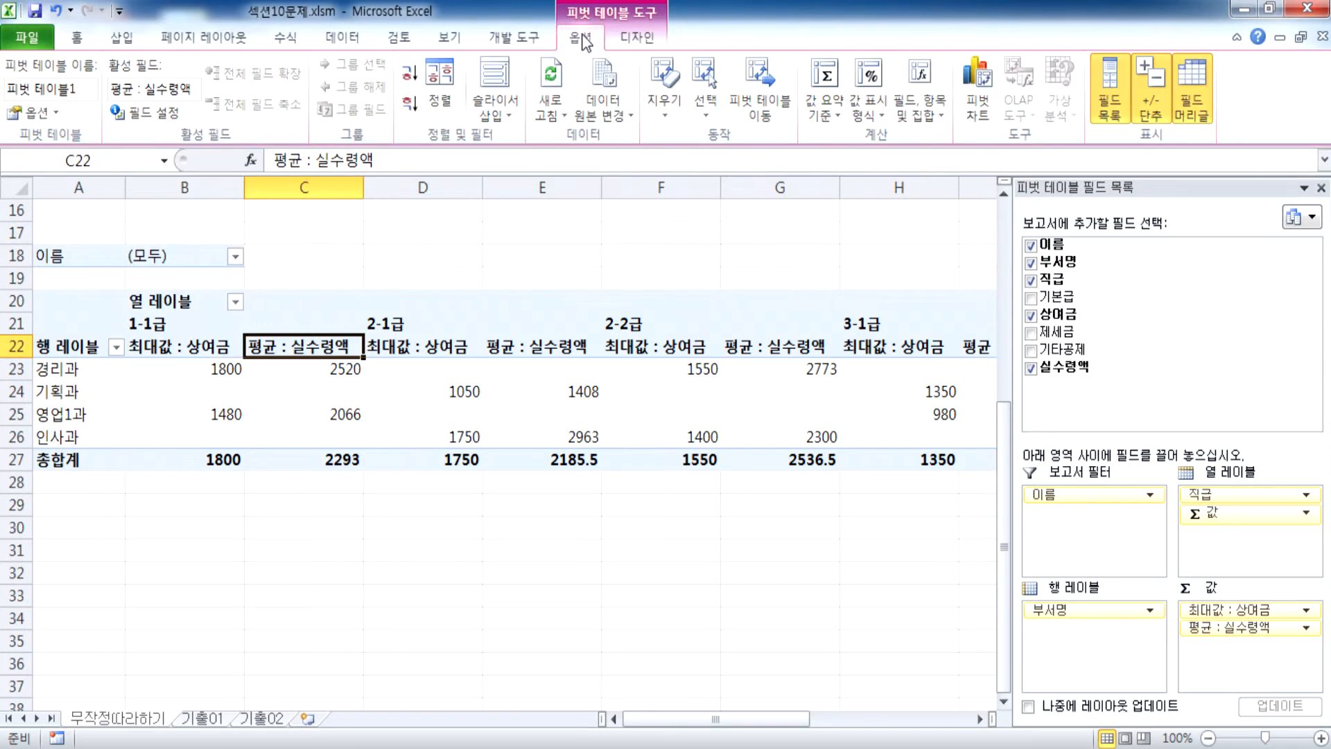
left_click(34, 113)
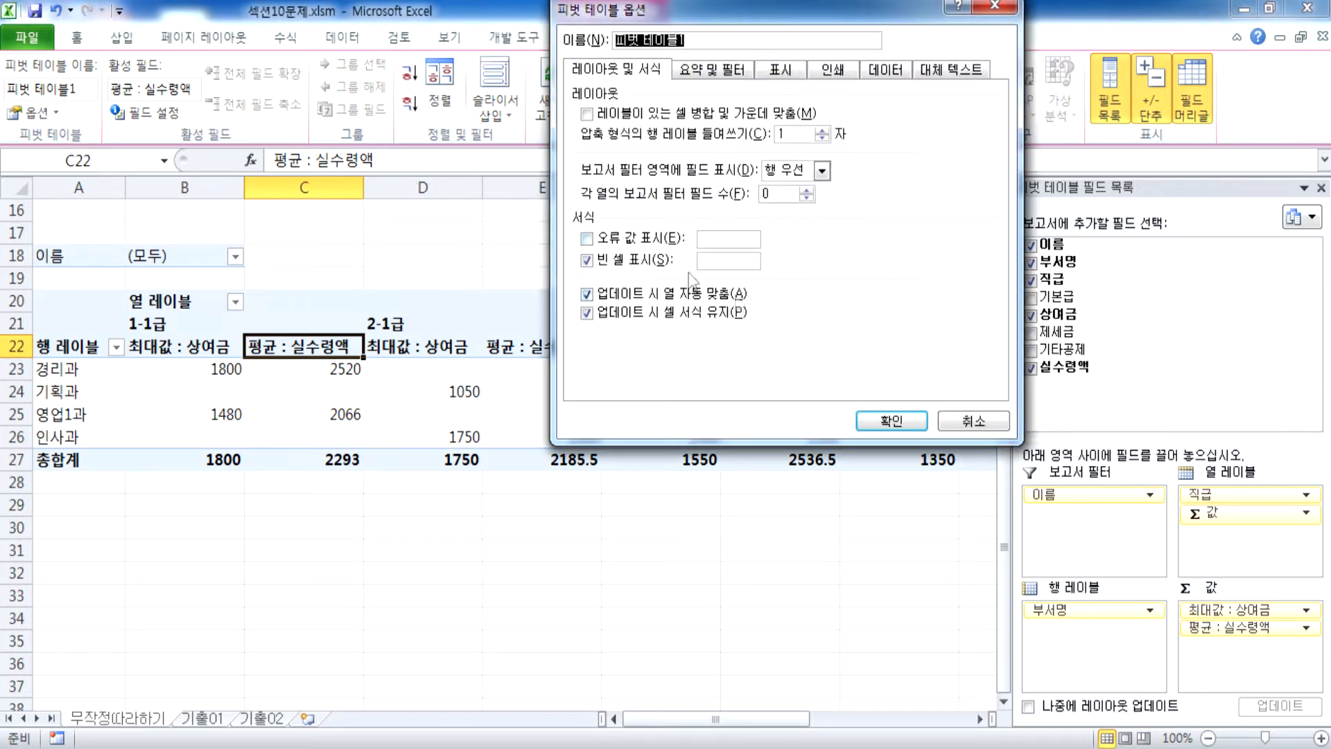
key("Escape")
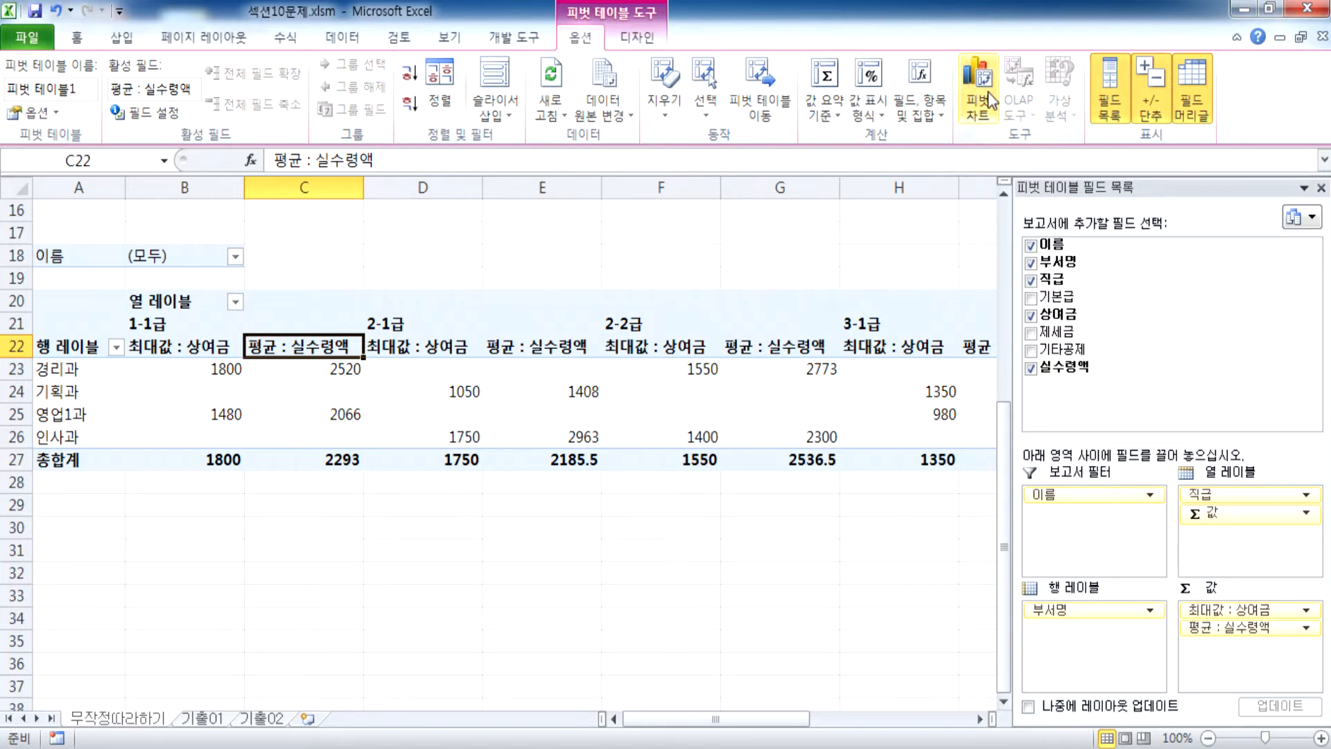
Open the PivotTable options and place the dialog fully in view
left_click(31, 113)
left_click_drag(677, 5, 554, 96)
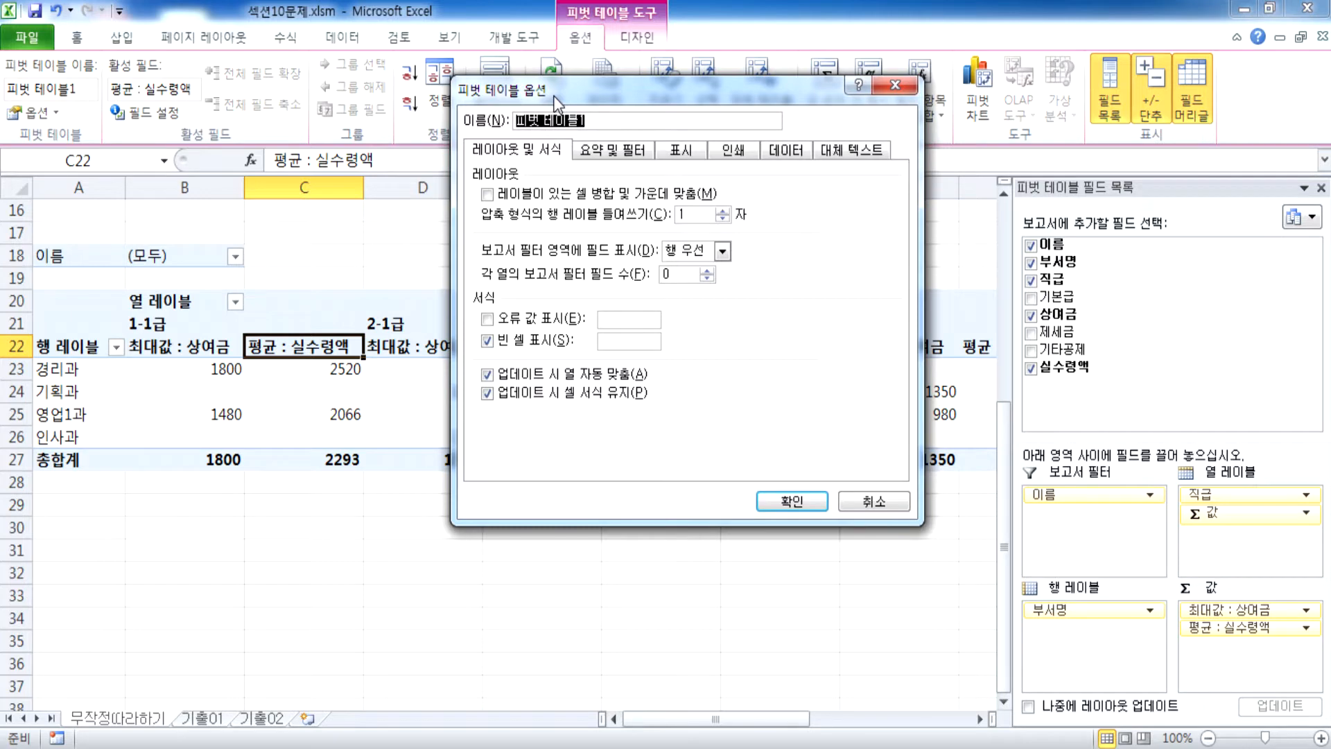
Try merging and centering labelled cells and showing *** in empty cells, and revert both settings
left_click(487, 196)
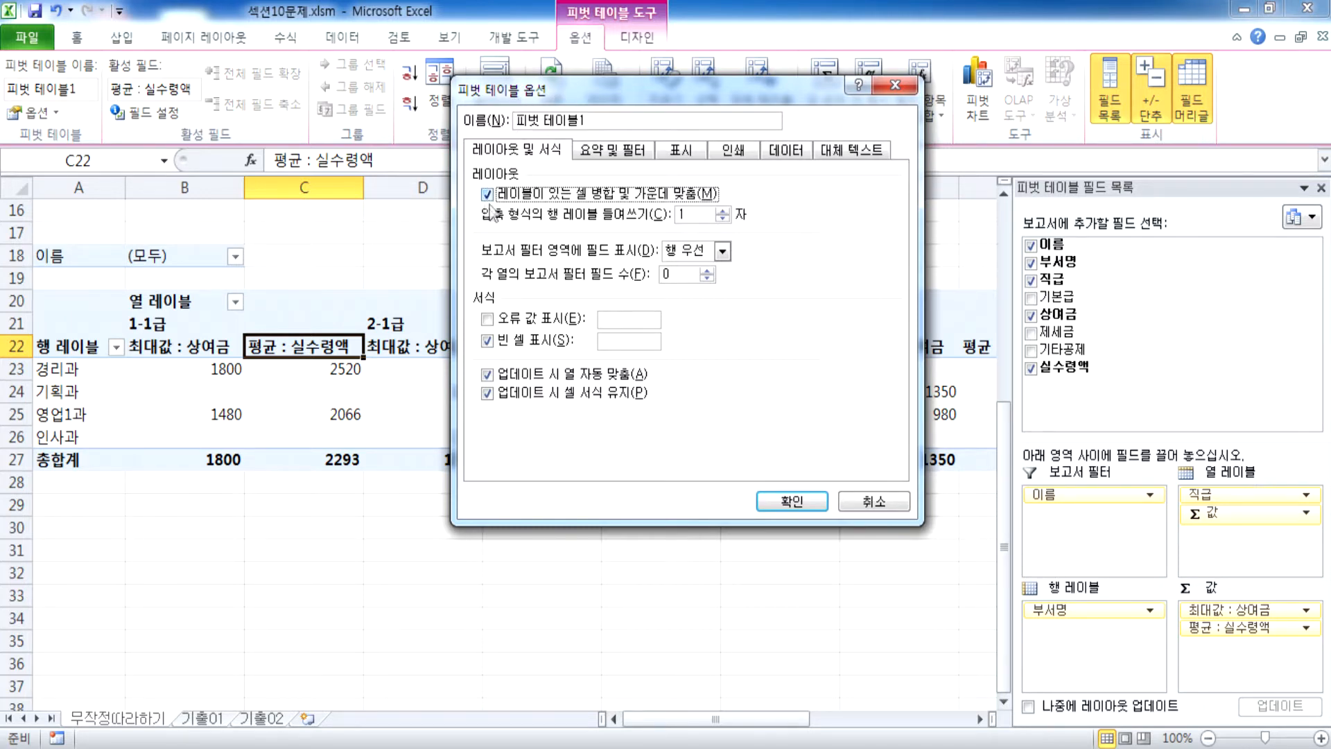
left_click(486, 193)
left_click(621, 340)
type("***")
key("BackSpace")
key("BackSpace")
key("BackSpace")
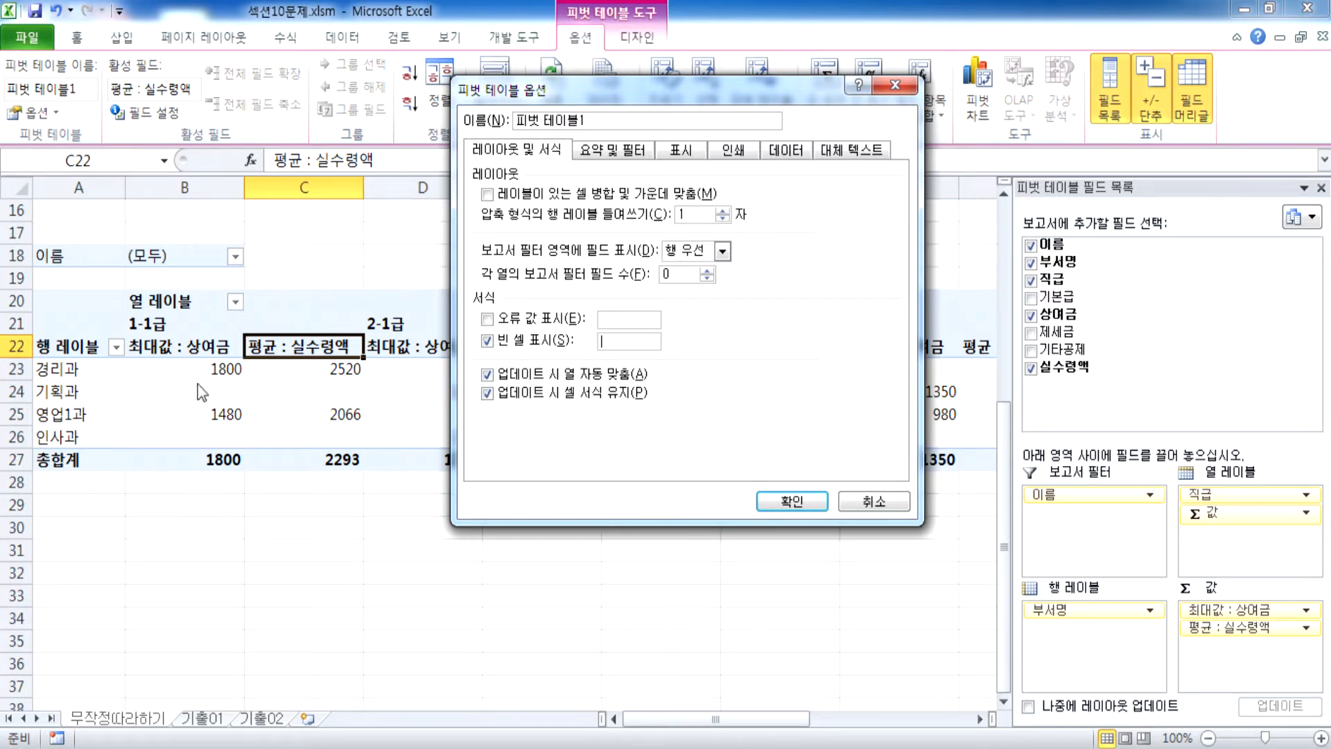
Turn off both the row and column grand totals in the PivotTable options and apply the change
left_click_drag(614, 94, 945, 81)
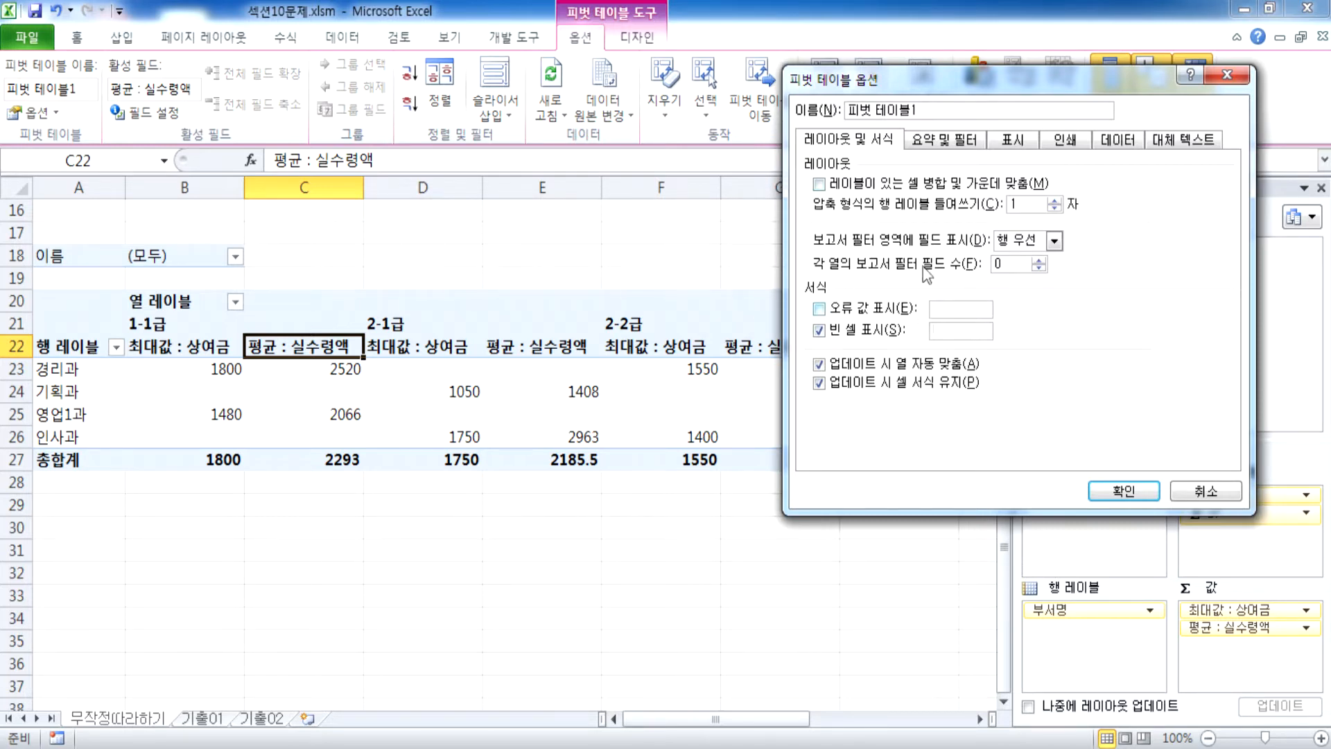
left_click(923, 142)
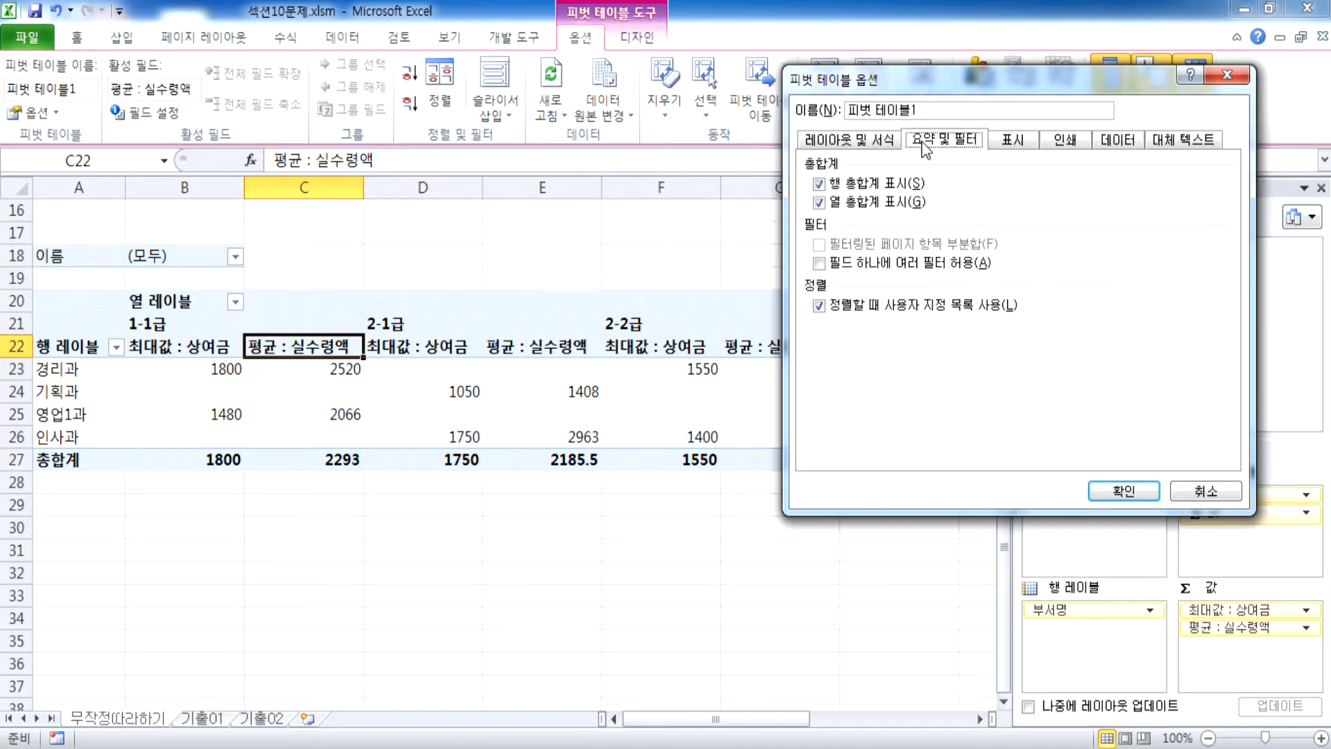
left_click(819, 202)
left_click(818, 183)
left_click_drag(980, 84, 616, 508)
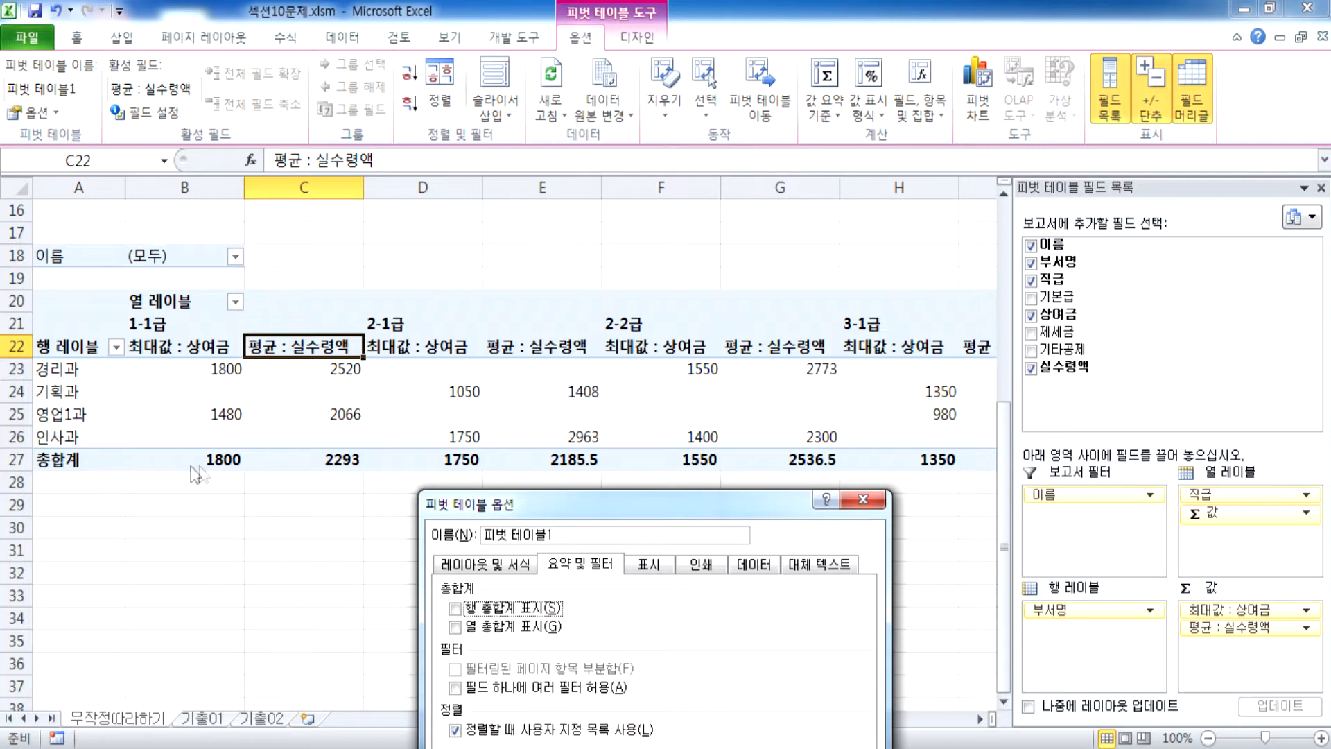
left_click_drag(542, 503, 549, 66)
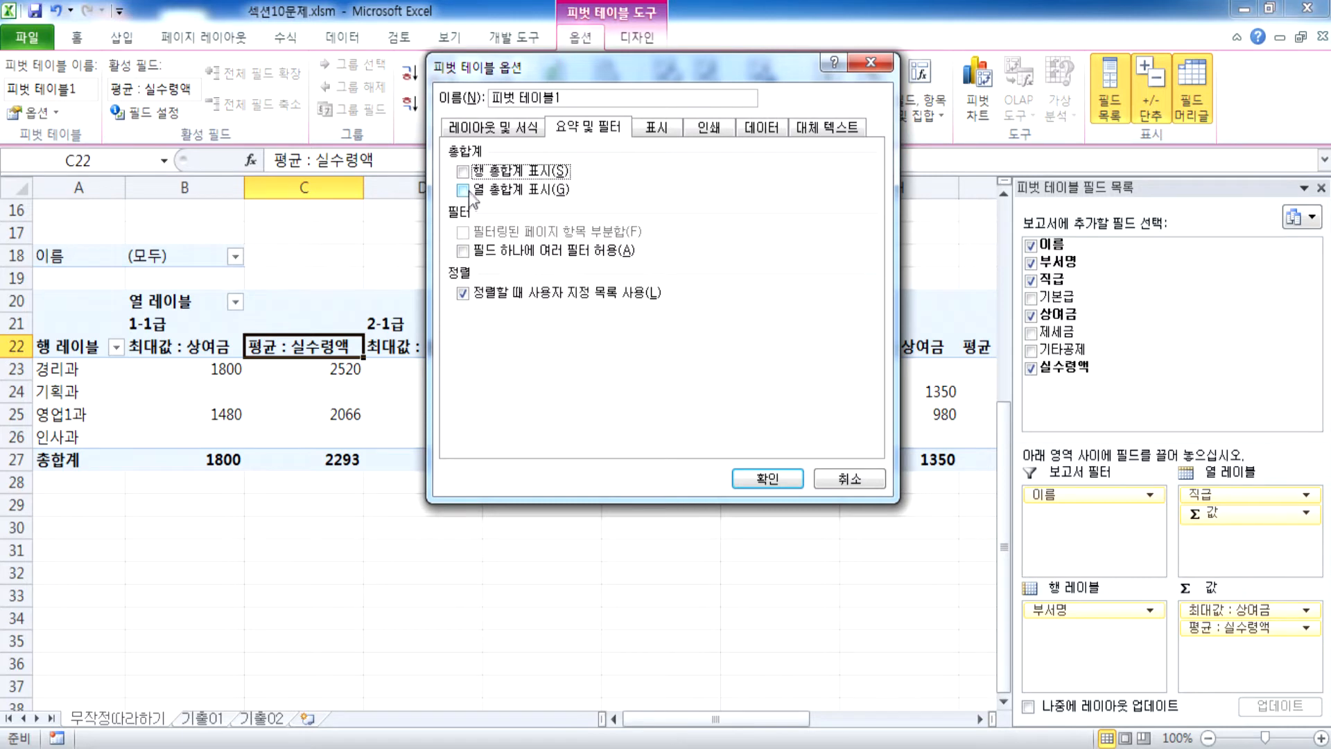
left_click(767, 479)
left_click_drag(206, 368, 261, 434)
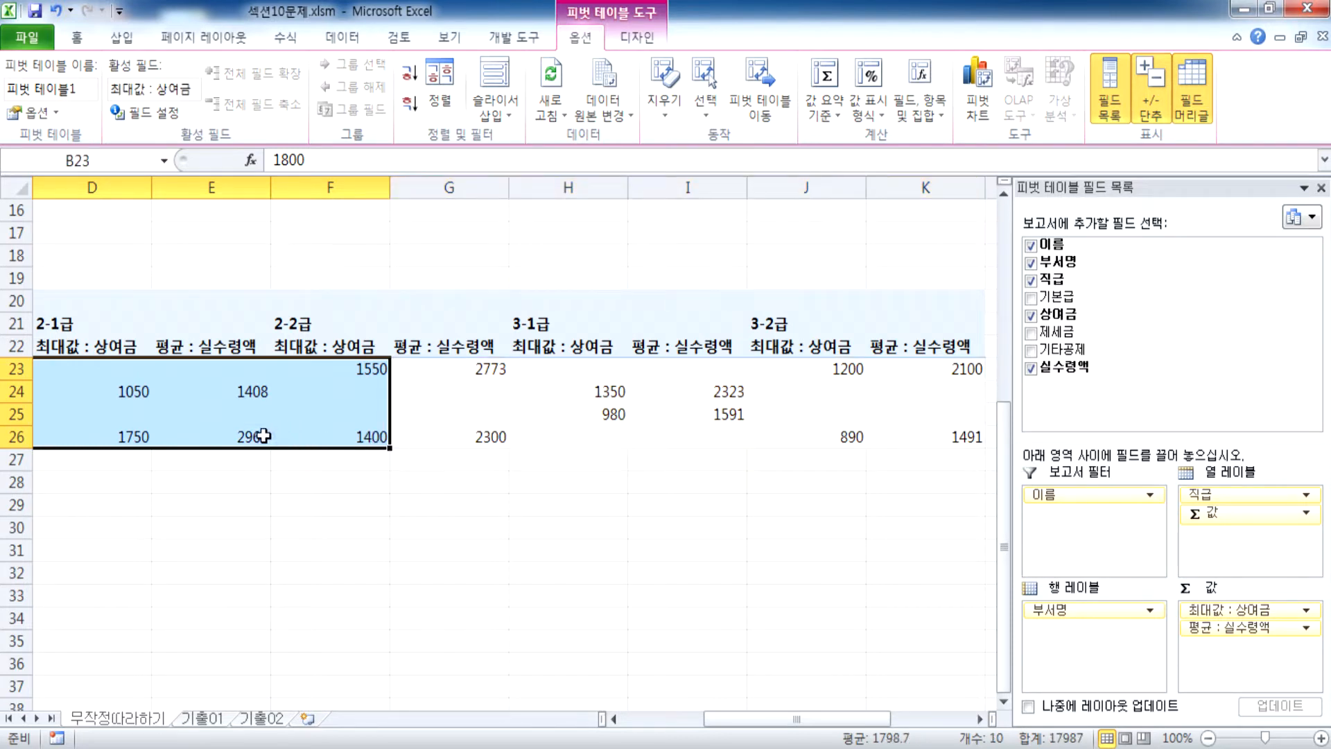
left_click(266, 429)
key("Home")
mouse_move(267, 422)
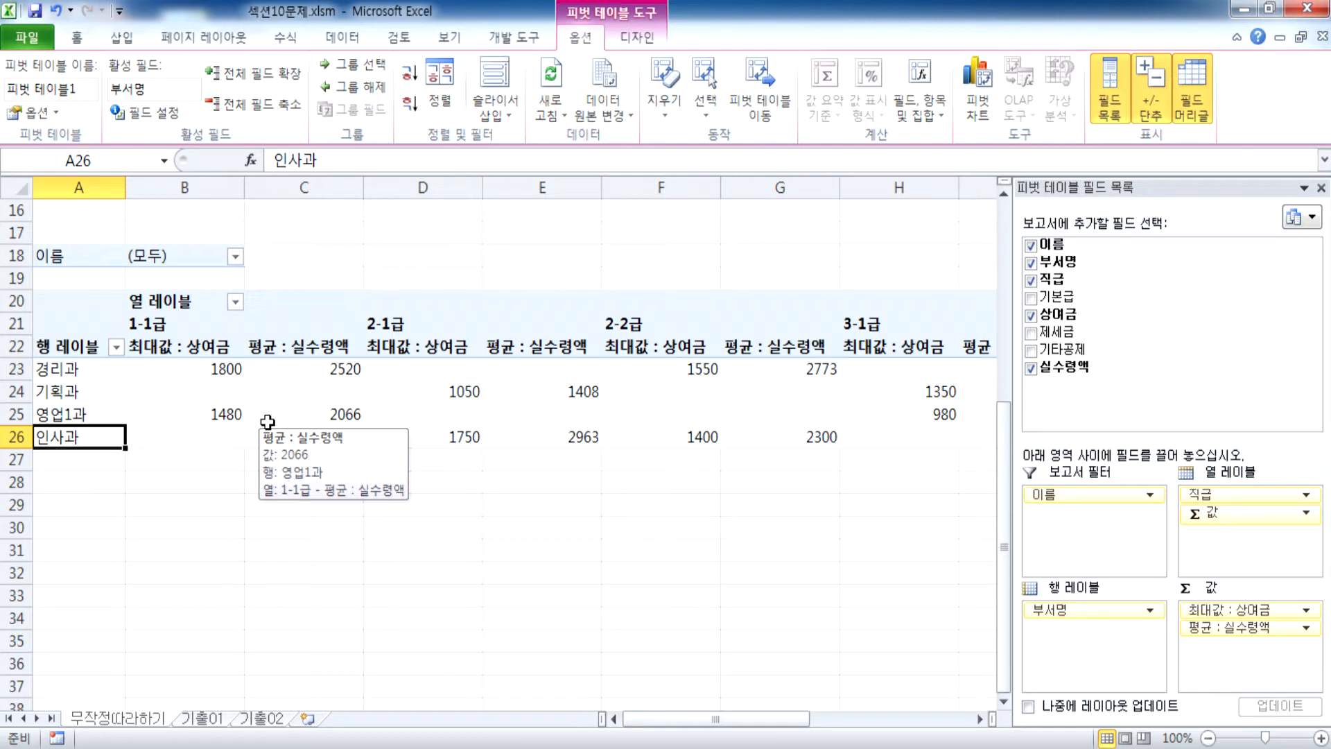
Reopen the PivotTable options and try switching the row and column grand totals on and back off
left_click(208, 393)
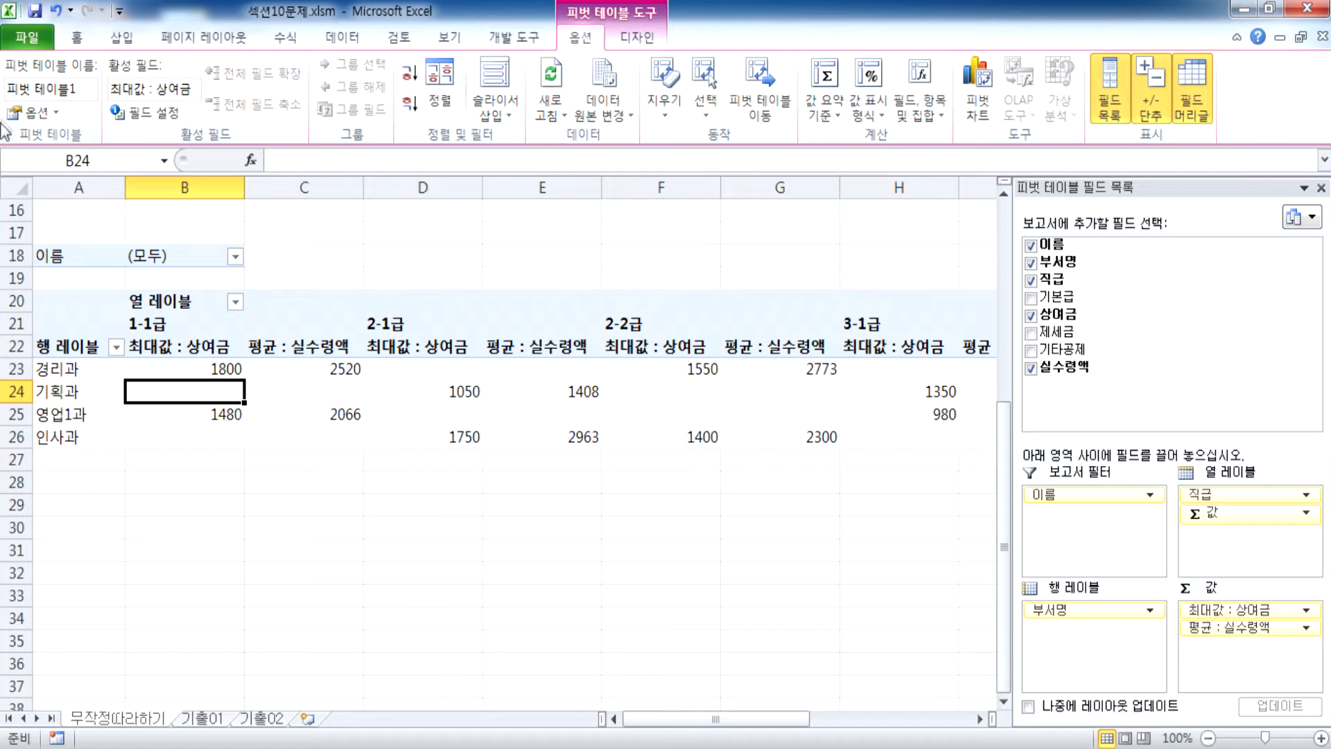
left_click(30, 117)
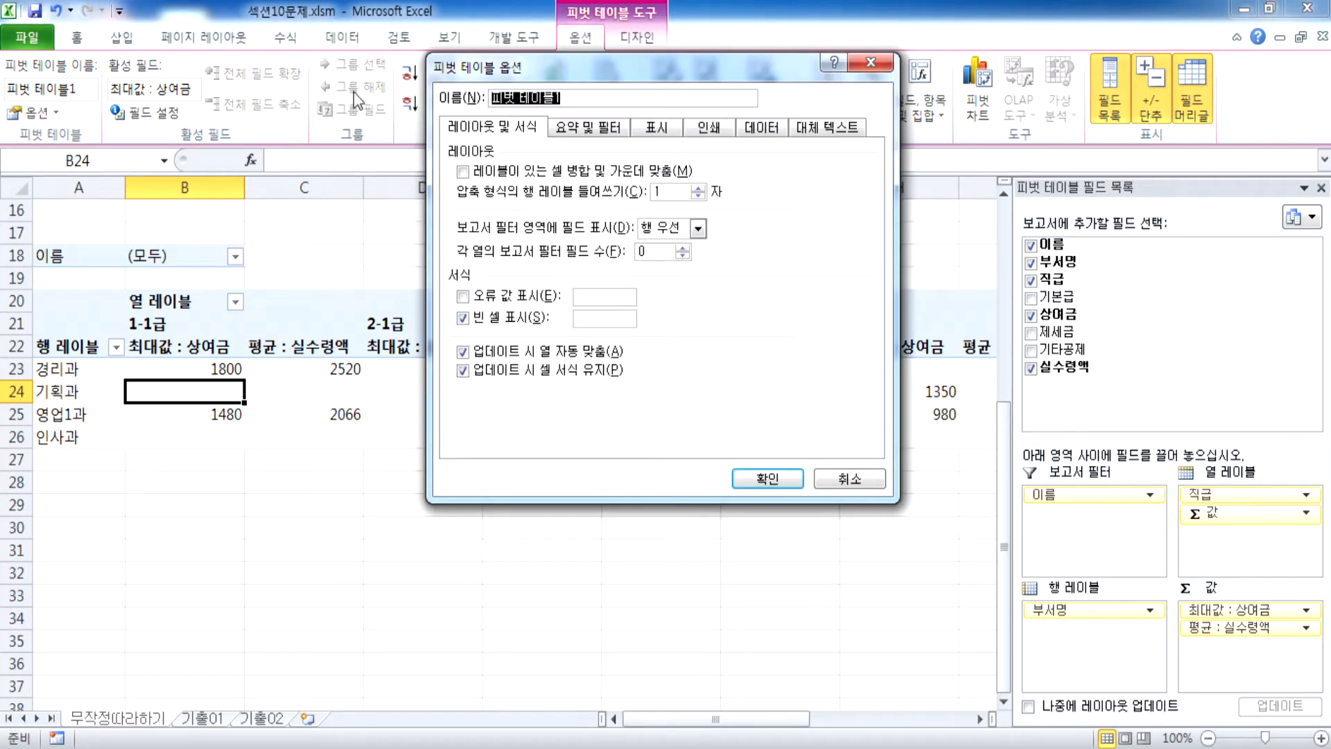
left_click(588, 128)
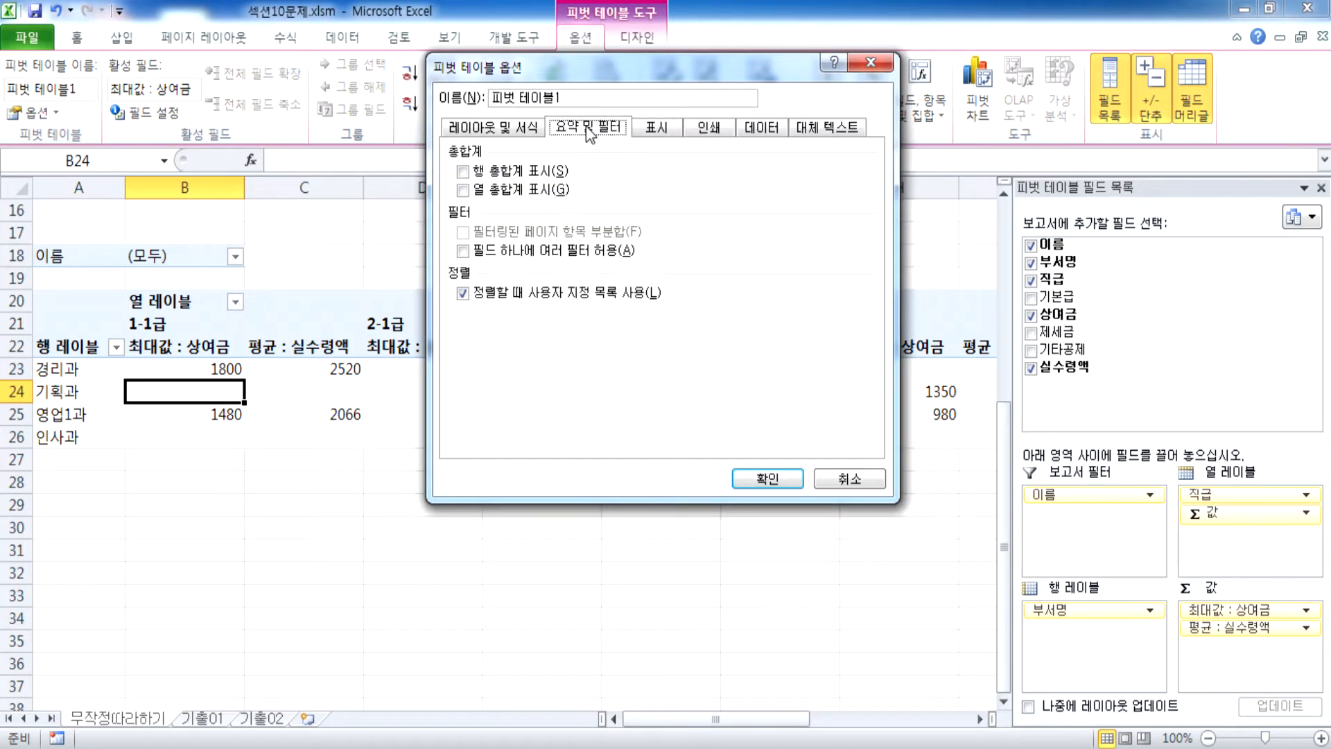
left_click(463, 189)
left_click(463, 171)
left_click(462, 189)
left_click(462, 189)
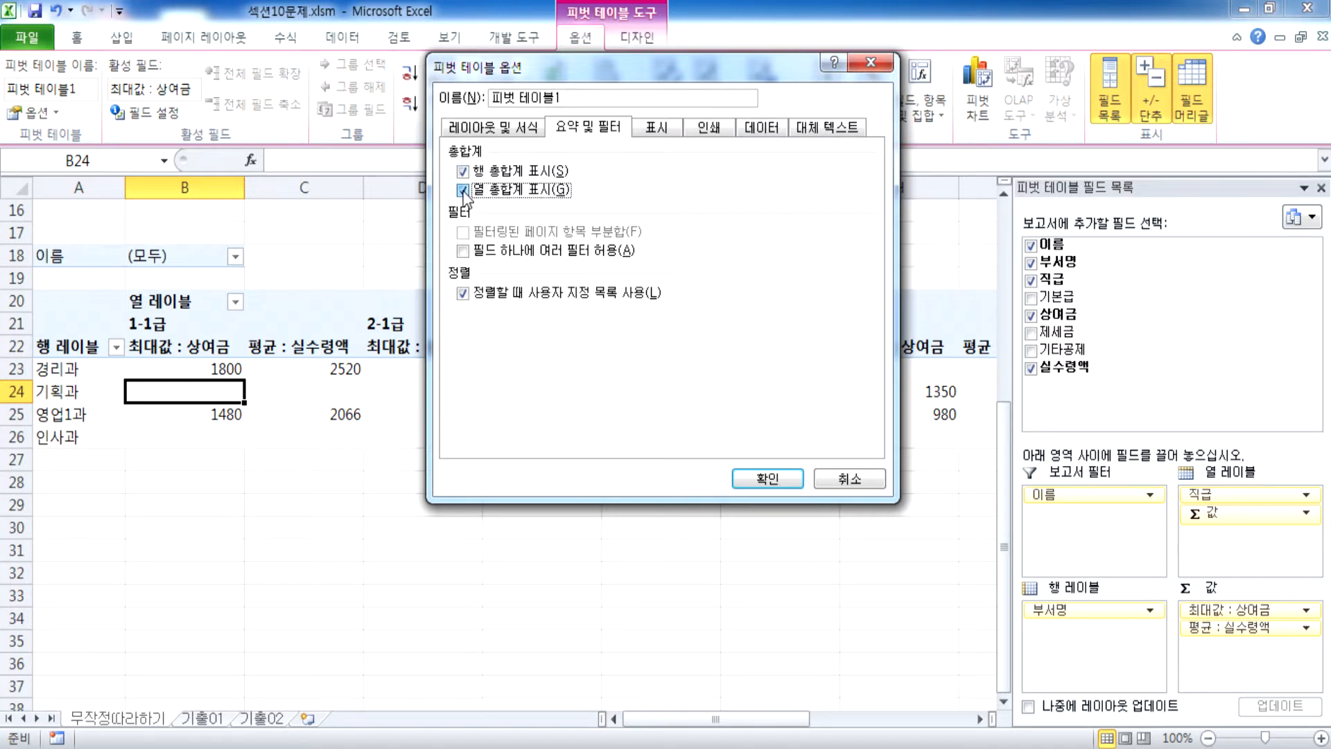
left_click(462, 172)
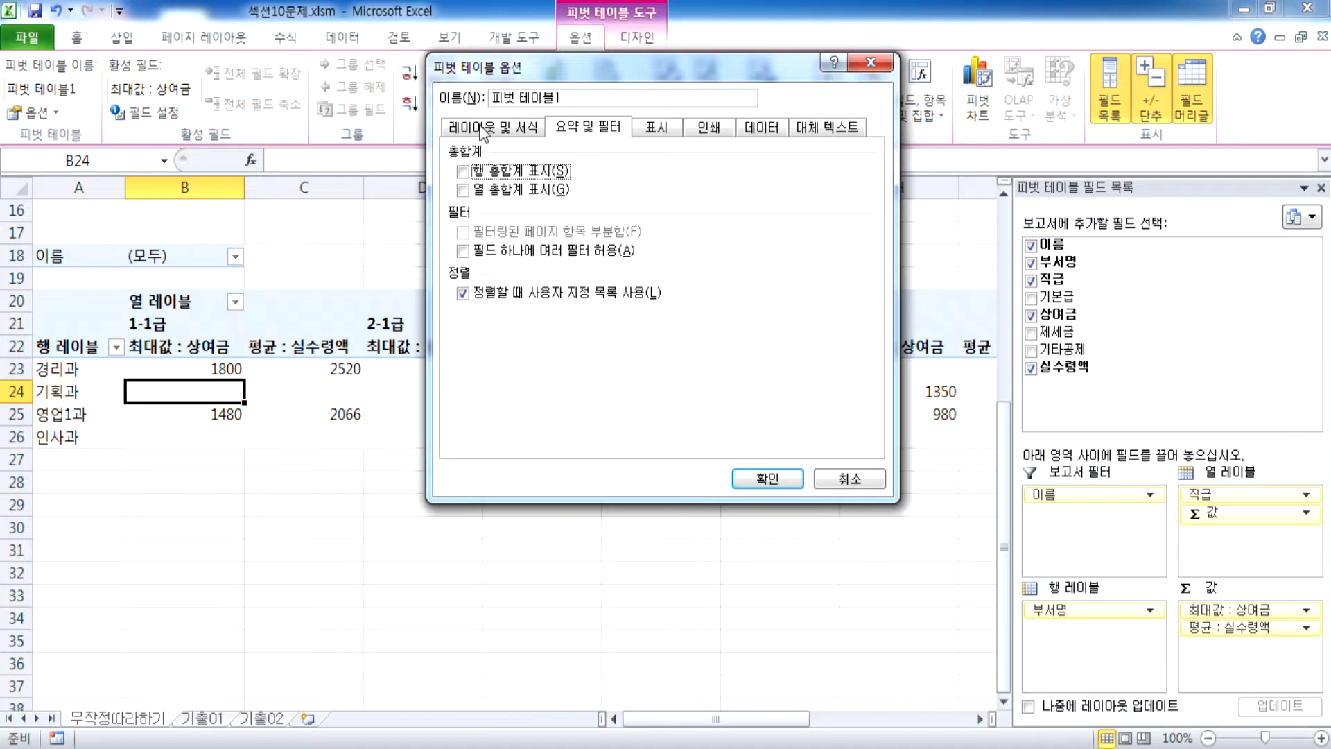
Look through the display, alternative text, data and printing options, ending at the totals and filters settings
left_click(653, 130)
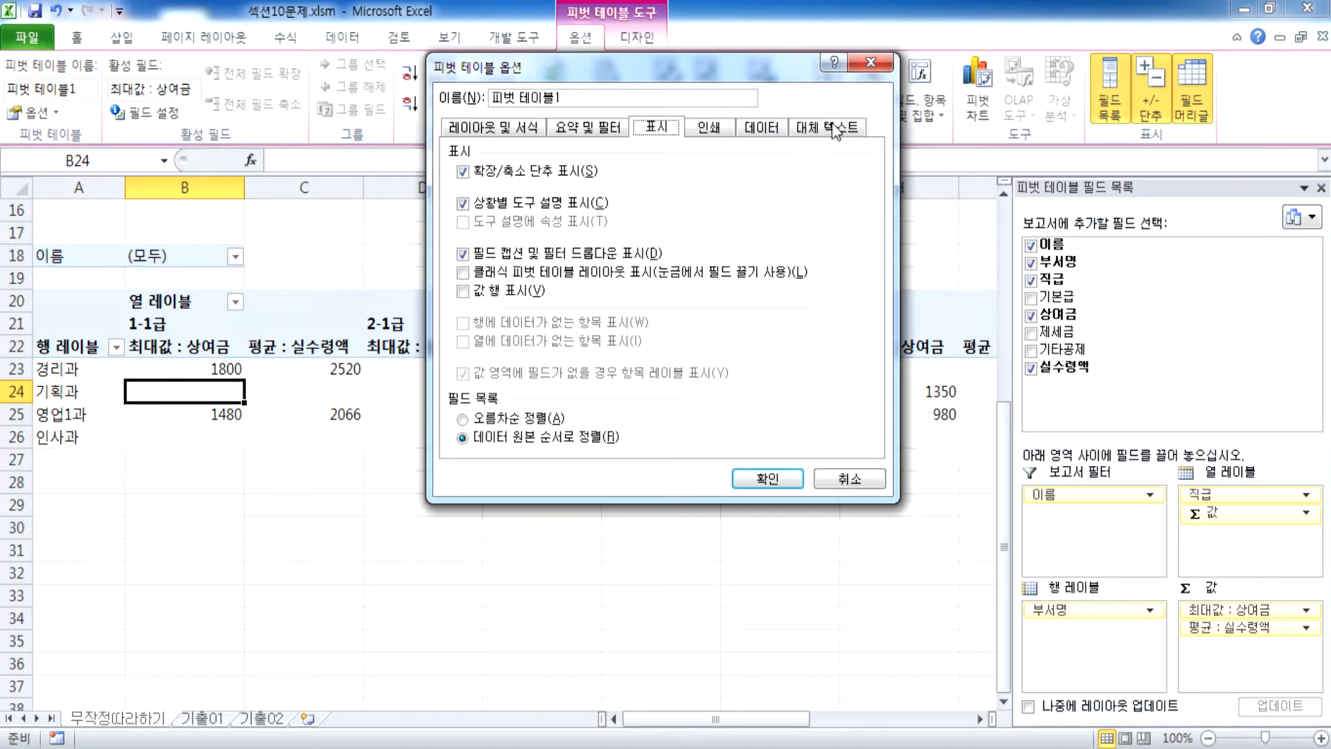
left_click(806, 133)
left_click(755, 134)
left_click(708, 129)
left_click(656, 129)
left_click(588, 129)
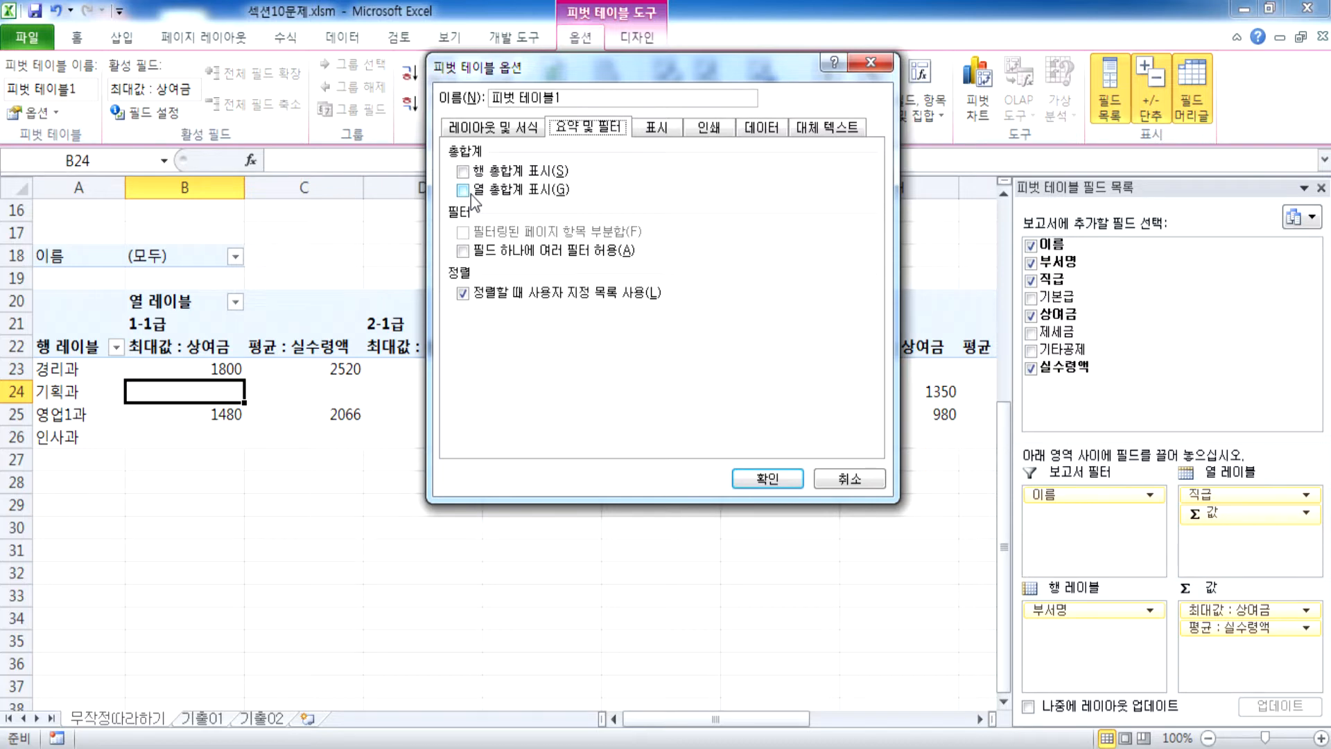
Accept the PivotTable options and inspect the report's start cell A20 and the 이름 filter cells A18 and B18
left_click(773, 481)
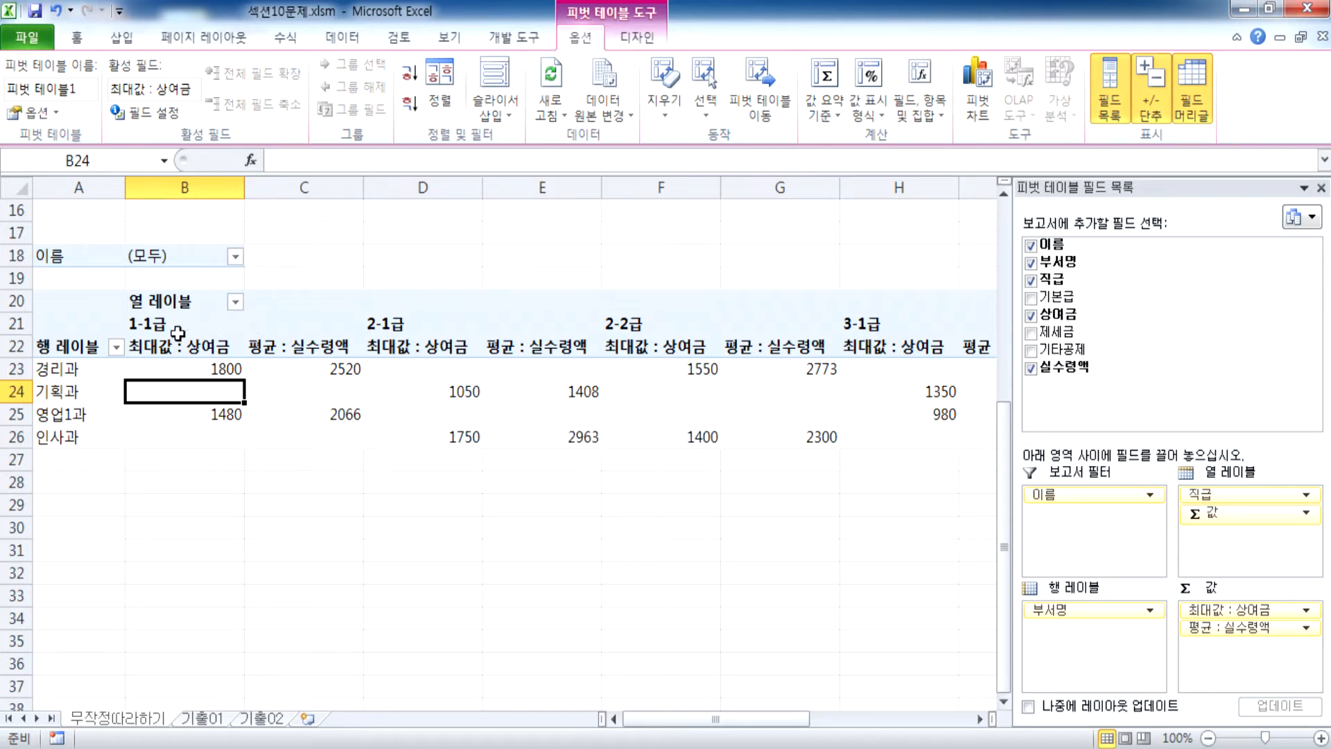
left_click(73, 305)
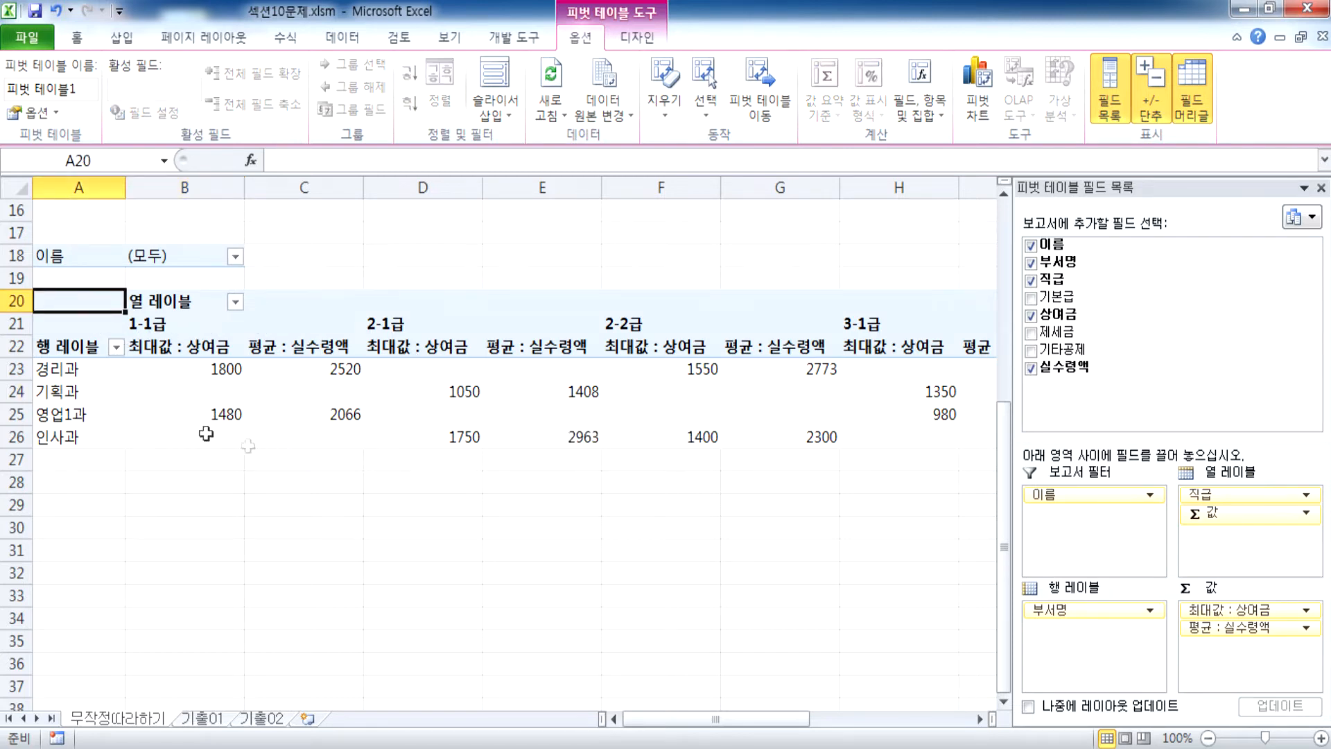
left_click(66, 256)
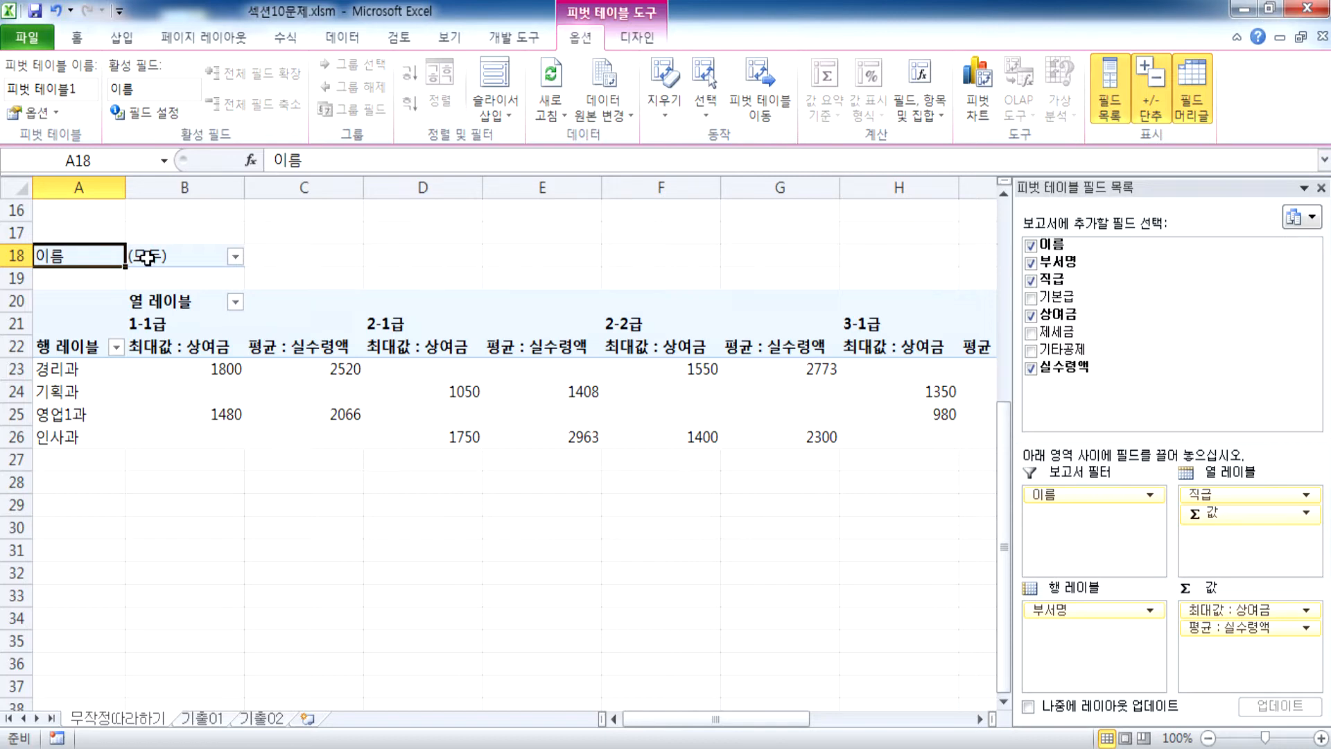
left_click(74, 301)
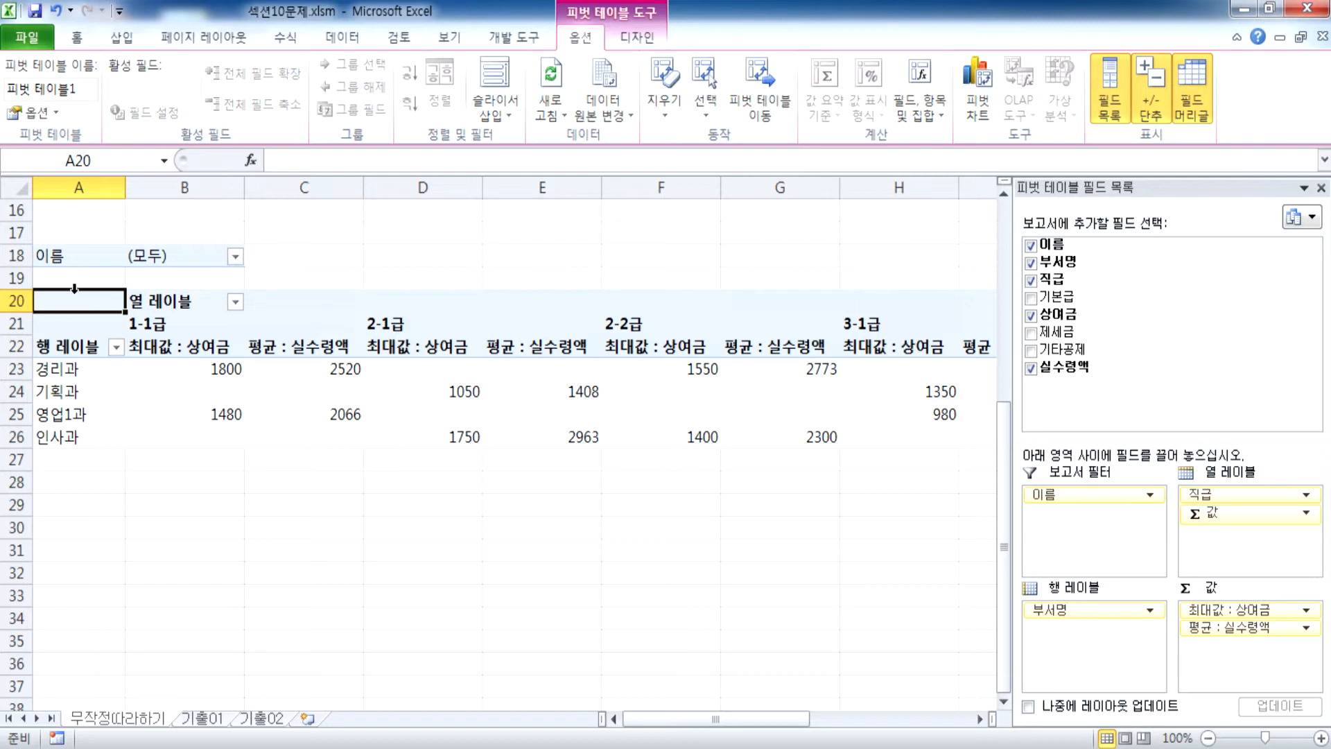
left_click(77, 253)
left_click(195, 254)
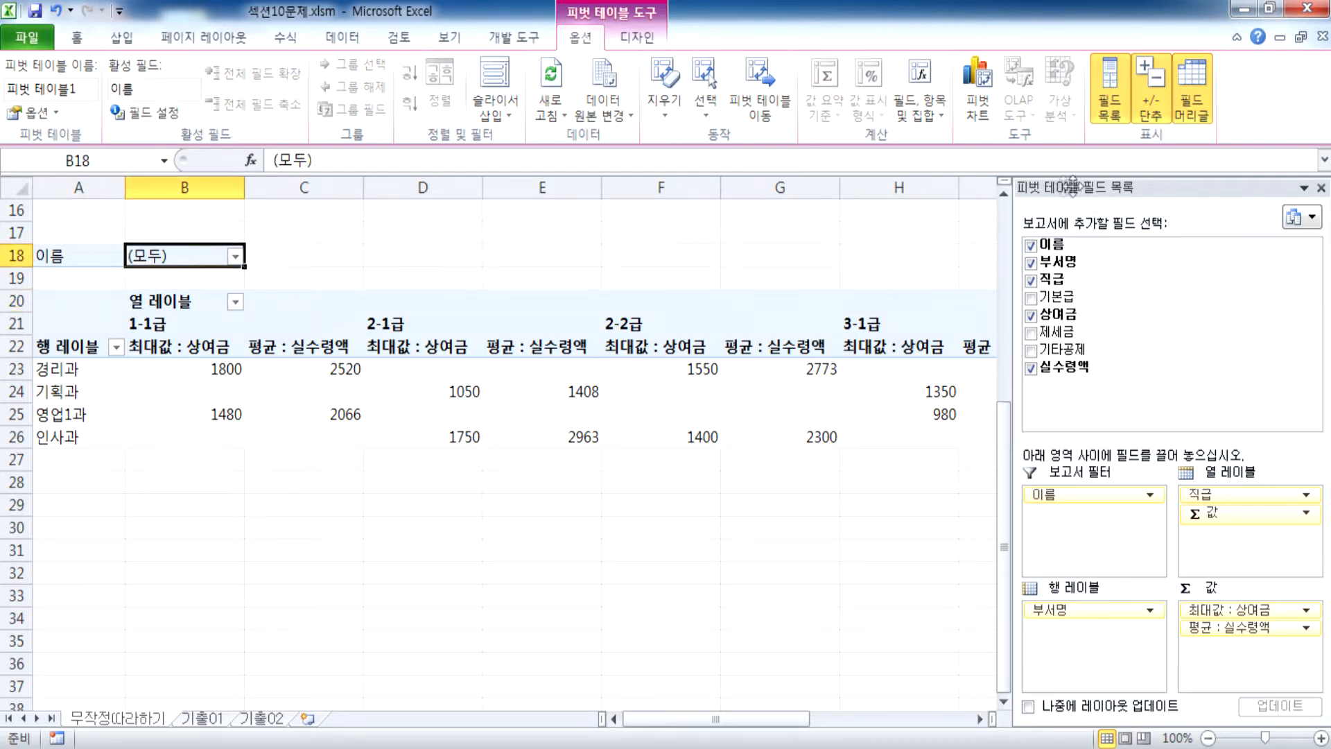
Float the field list, take 이름 out of the report filter, put it back, and dock the list again
left_click_drag(1072, 186, 745, 57)
left_click_drag(730, 326, 476, 590)
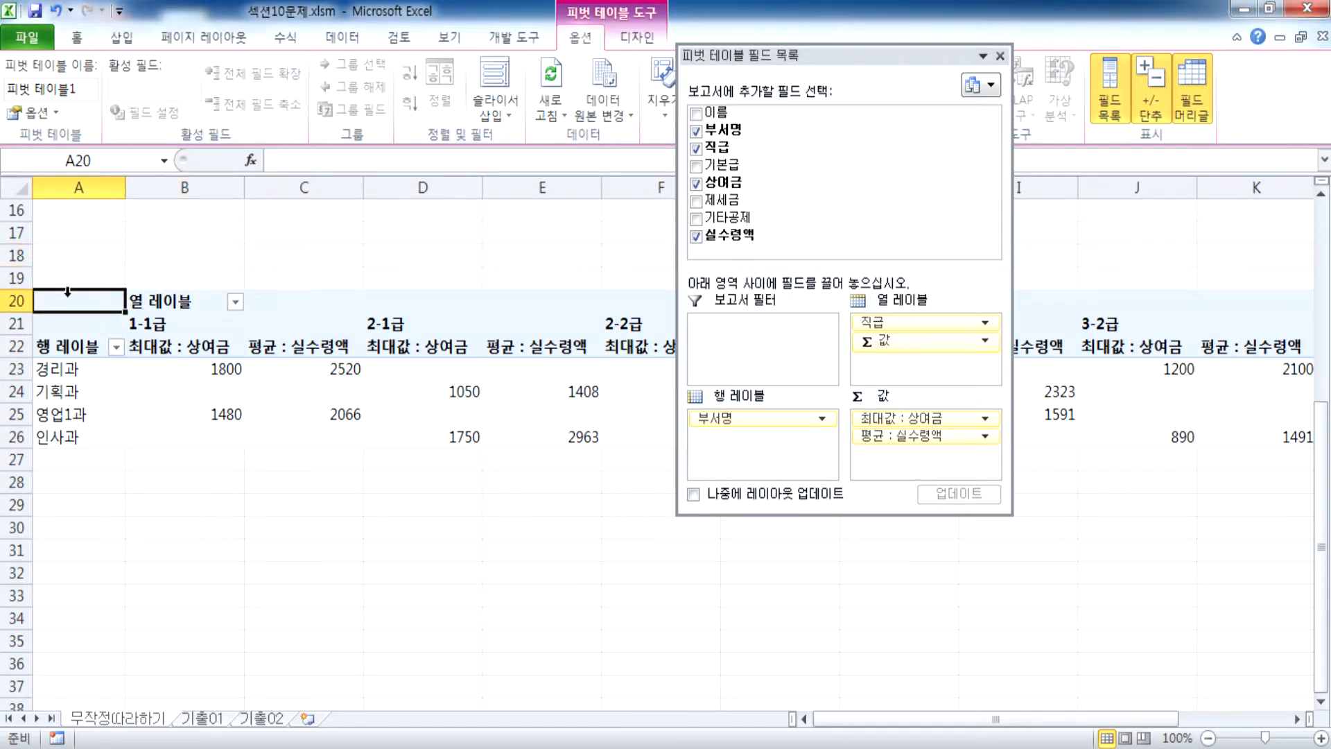
left_click_drag(717, 112, 763, 330)
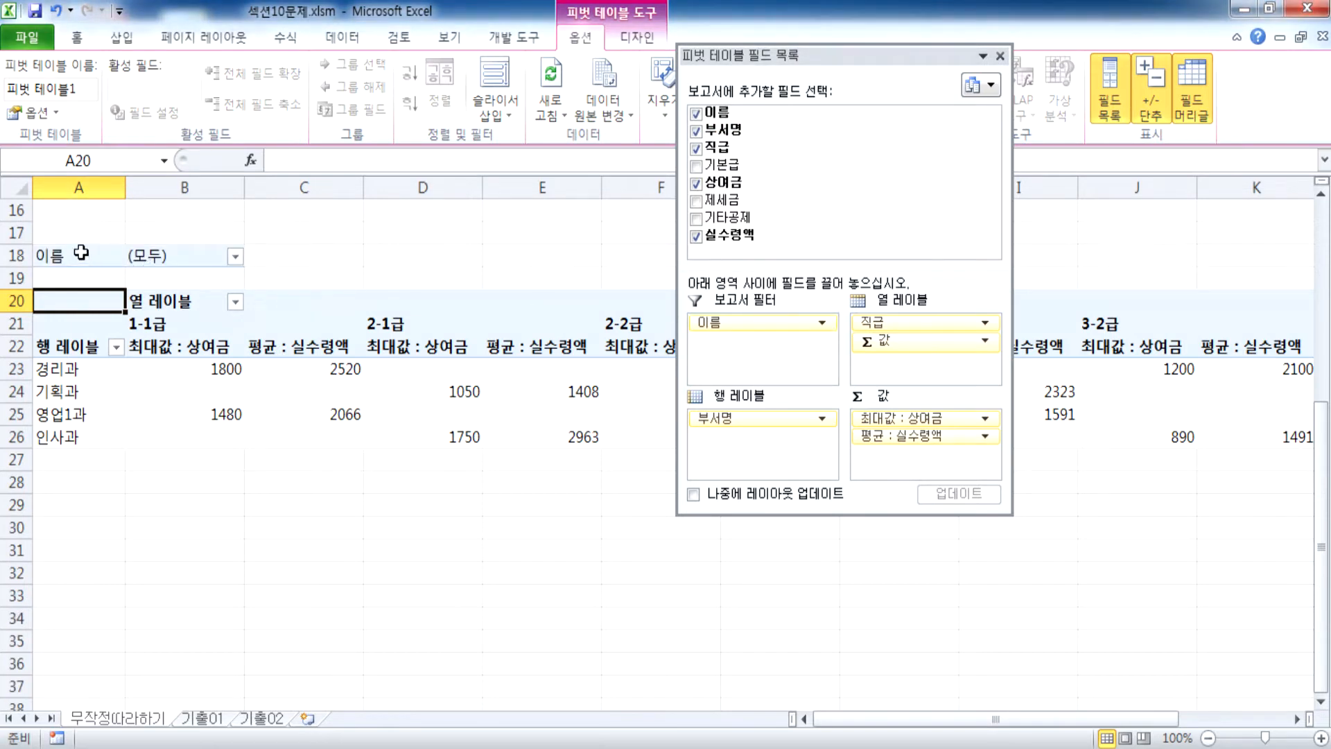
double_click(806, 58)
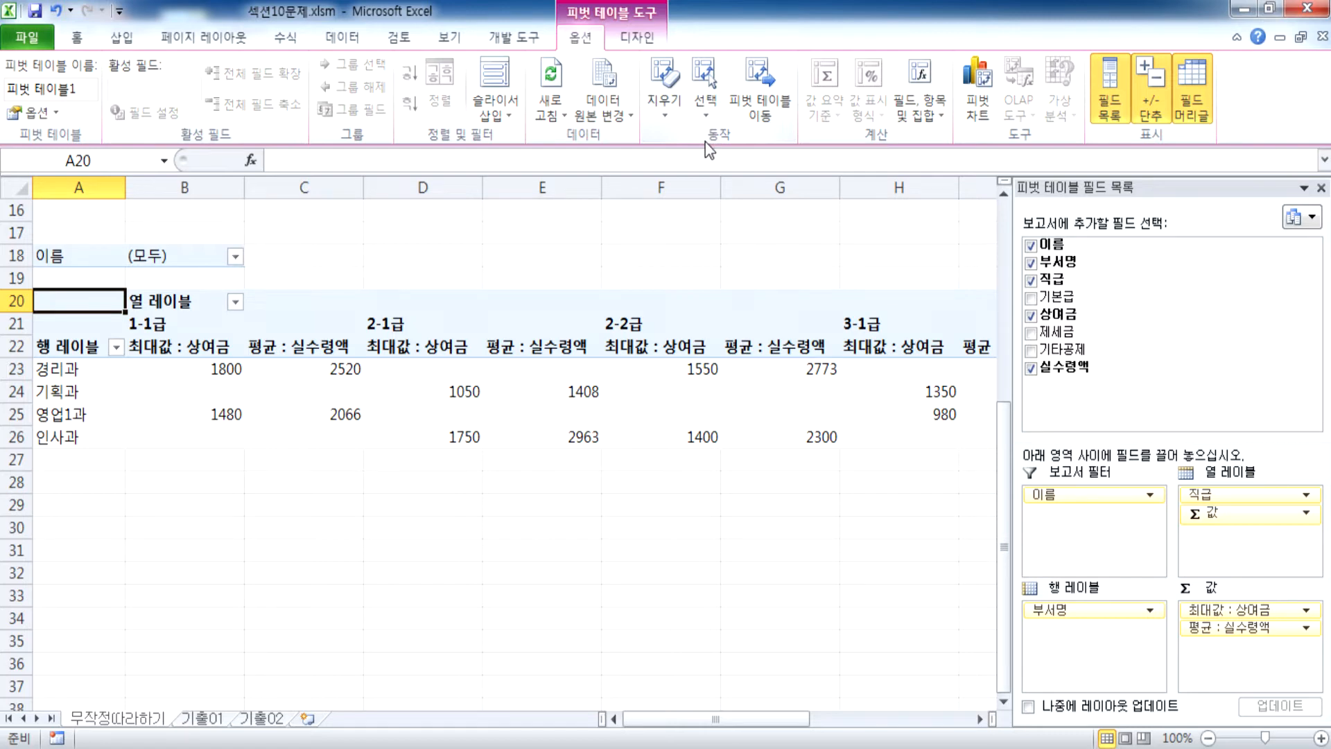
Select the pivot values in B23:K26 and look at the comma style number format without applying it
left_click_drag(177, 367, 586, 441)
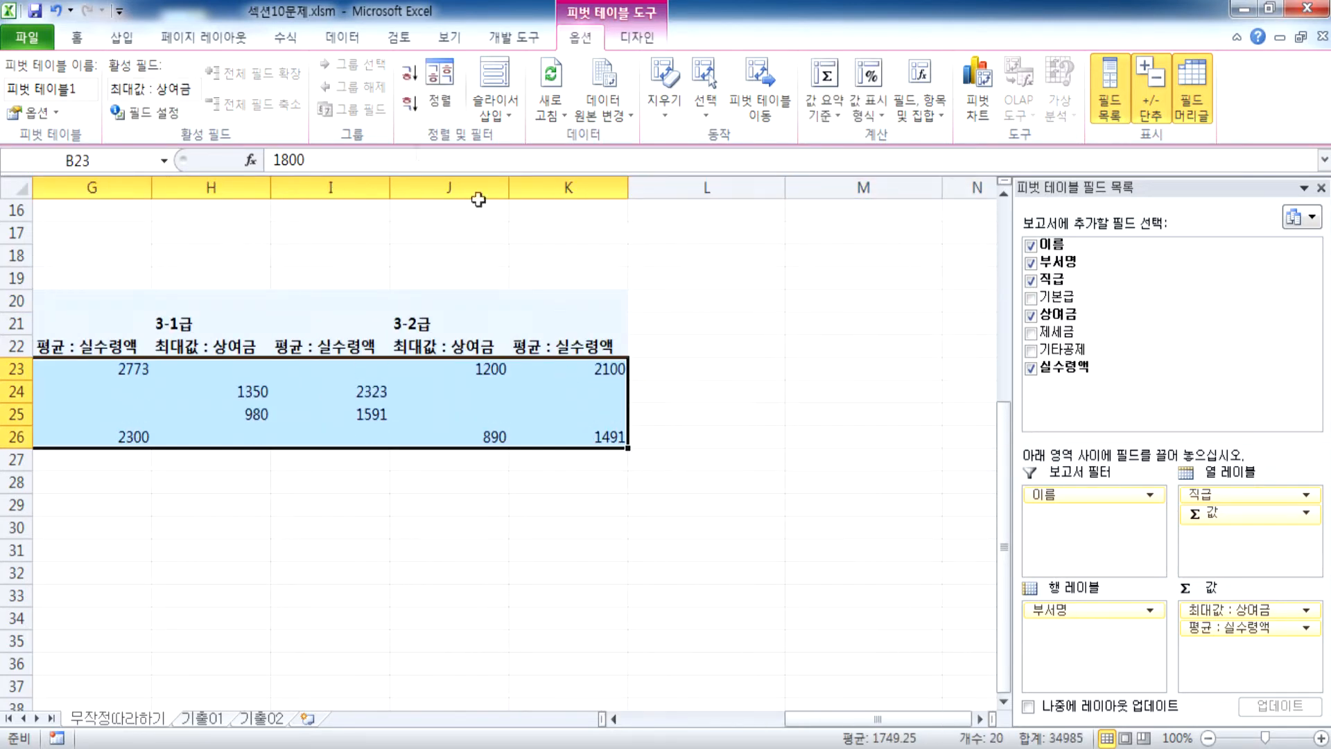
left_click(70, 42)
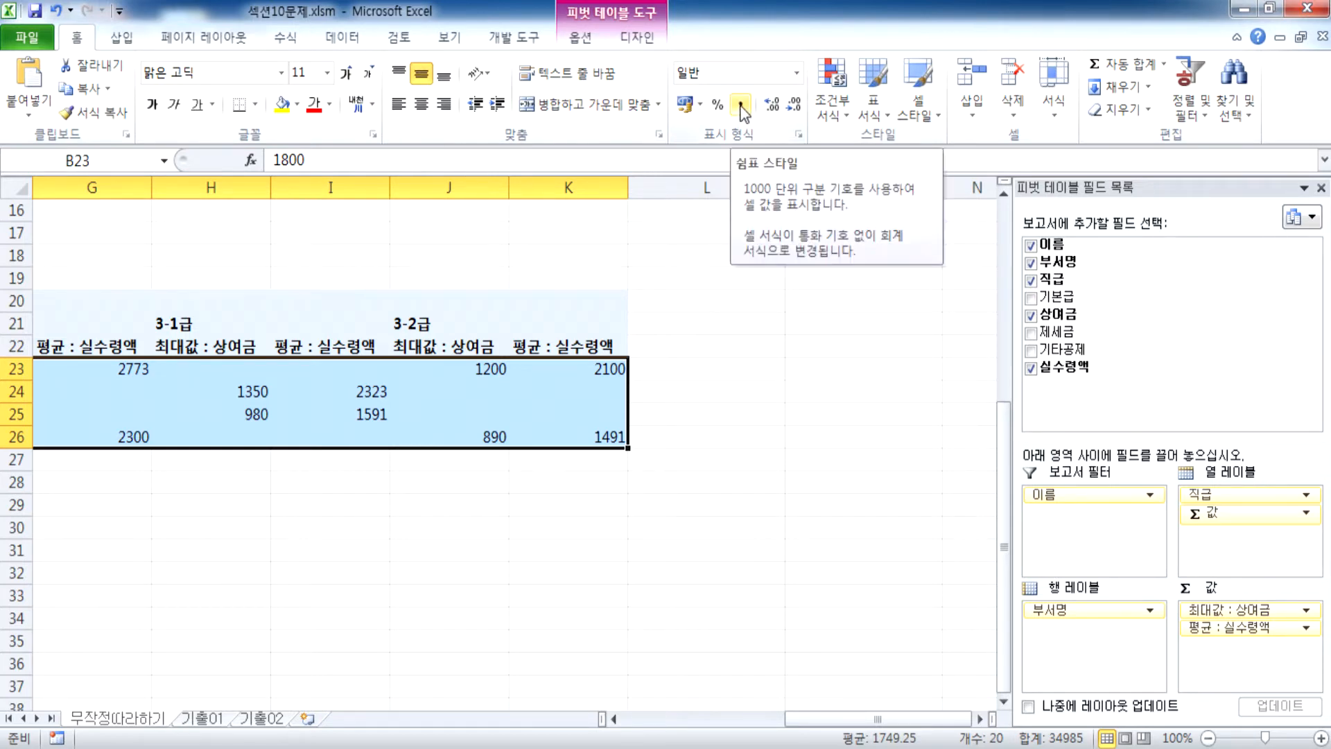
key("Home")
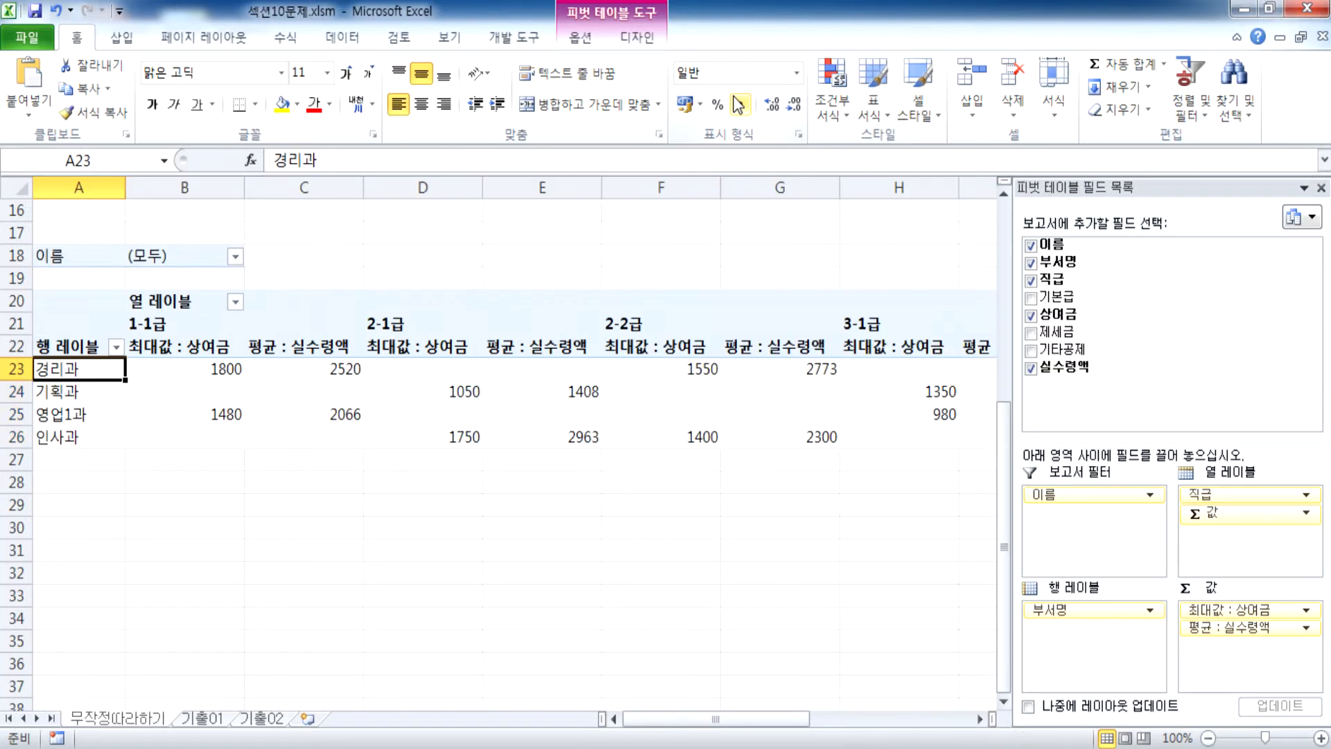
Review the summary function and show-values-as settings of the 최대값 : 상여금 field, using the header and the floated field list, without changing them
double_click(204, 350)
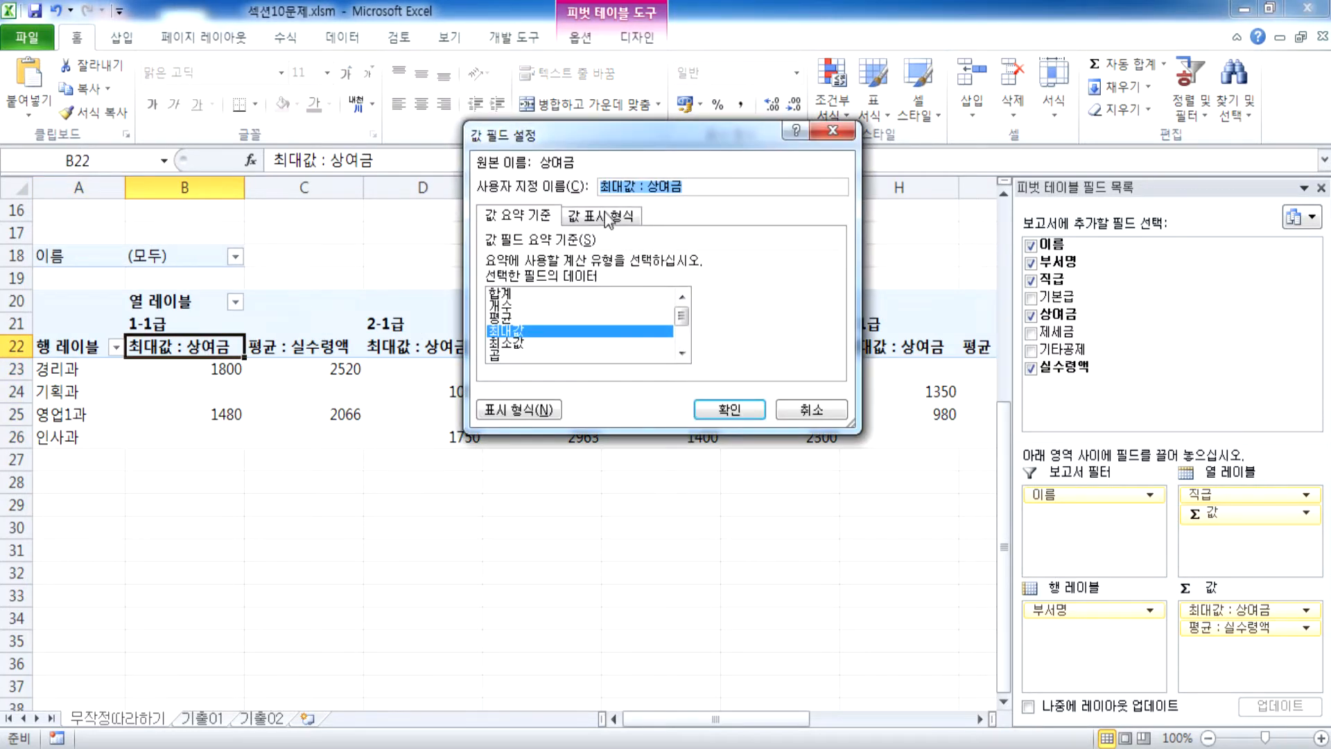
left_click(825, 415)
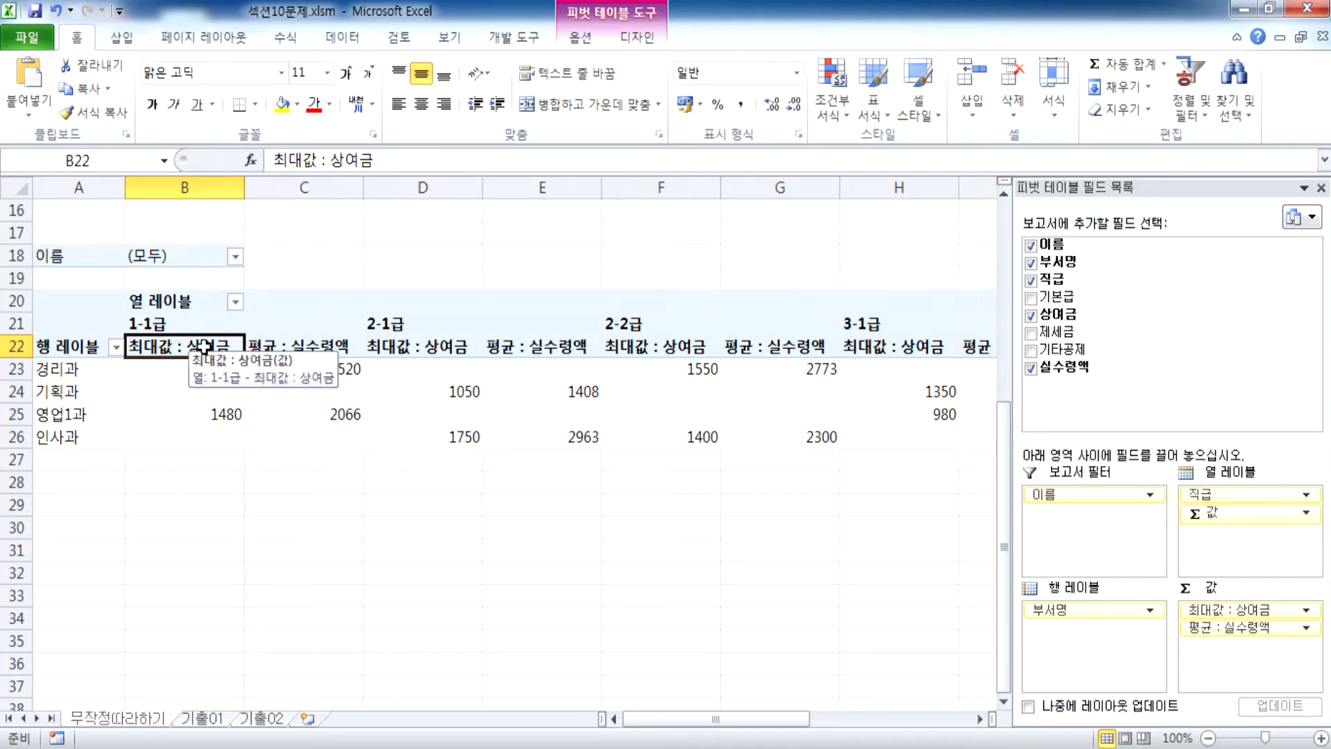
left_click(581, 37)
left_click_drag(1060, 186, 785, 199)
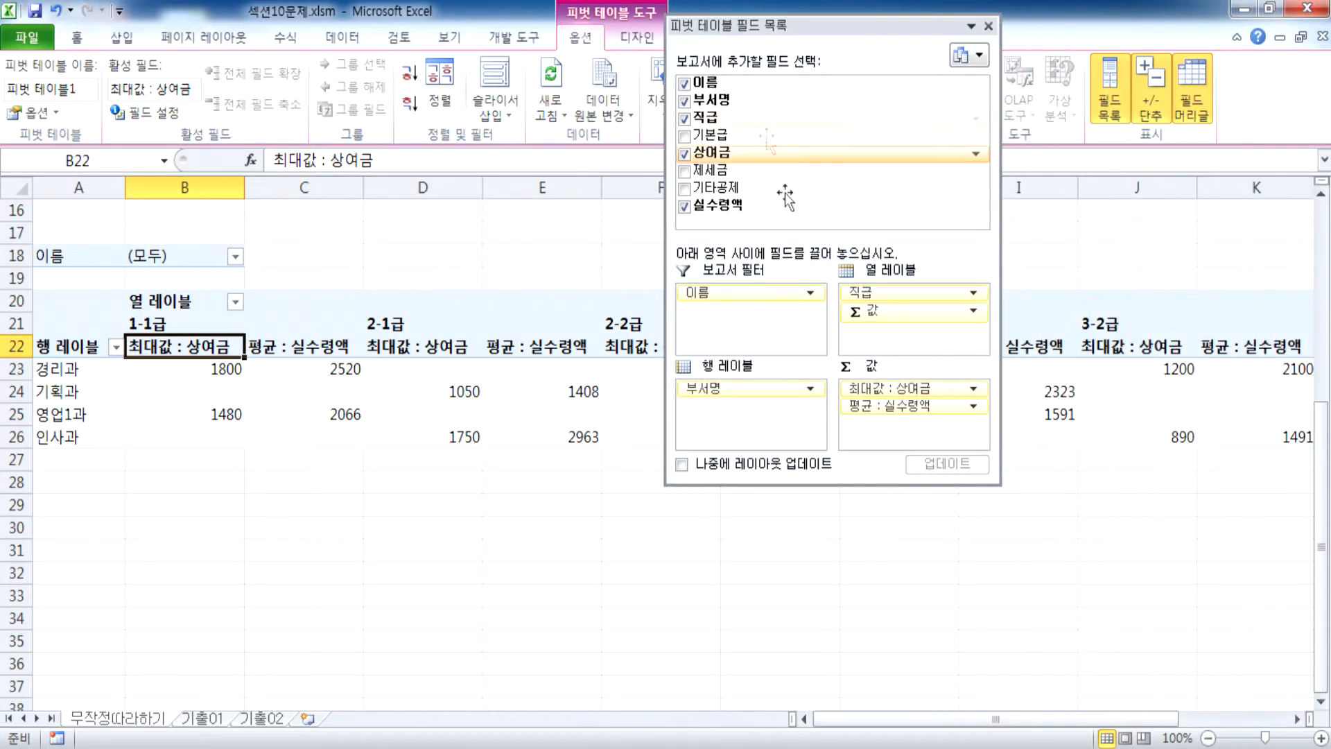
left_click(973, 390)
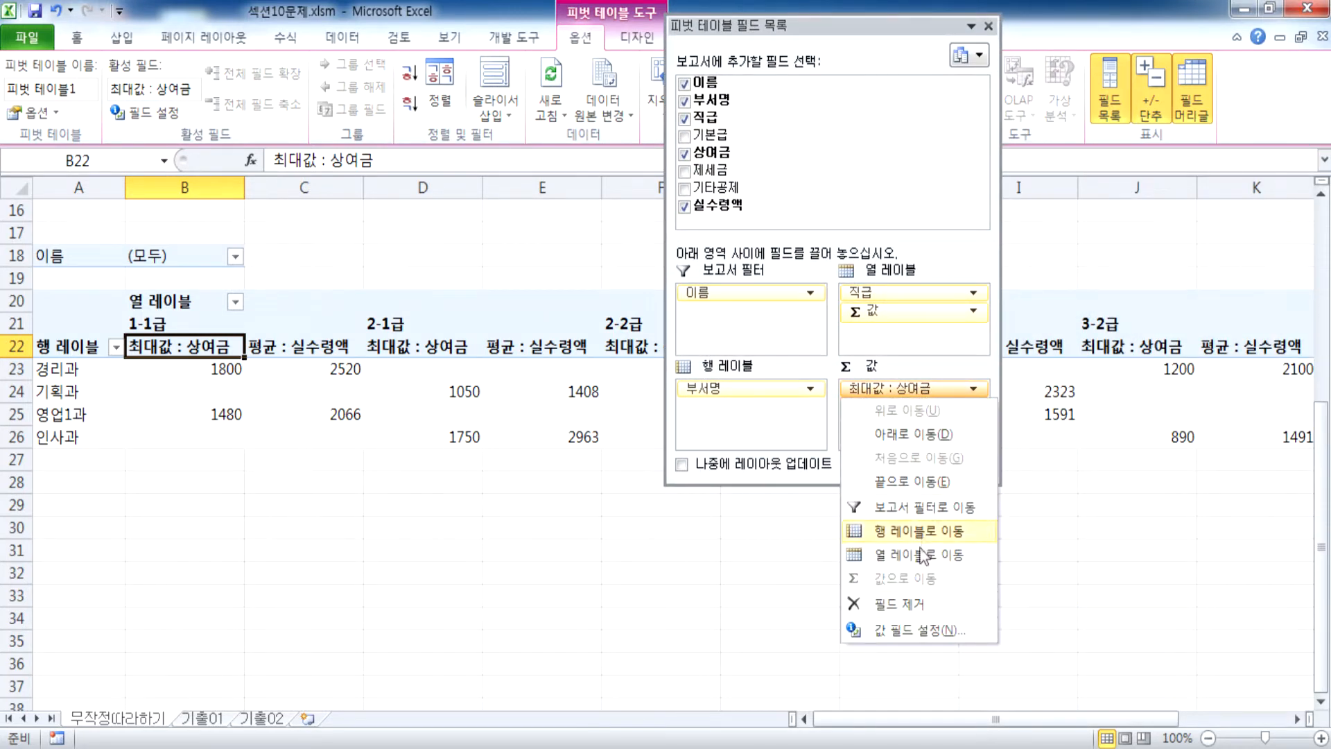
left_click(905, 631)
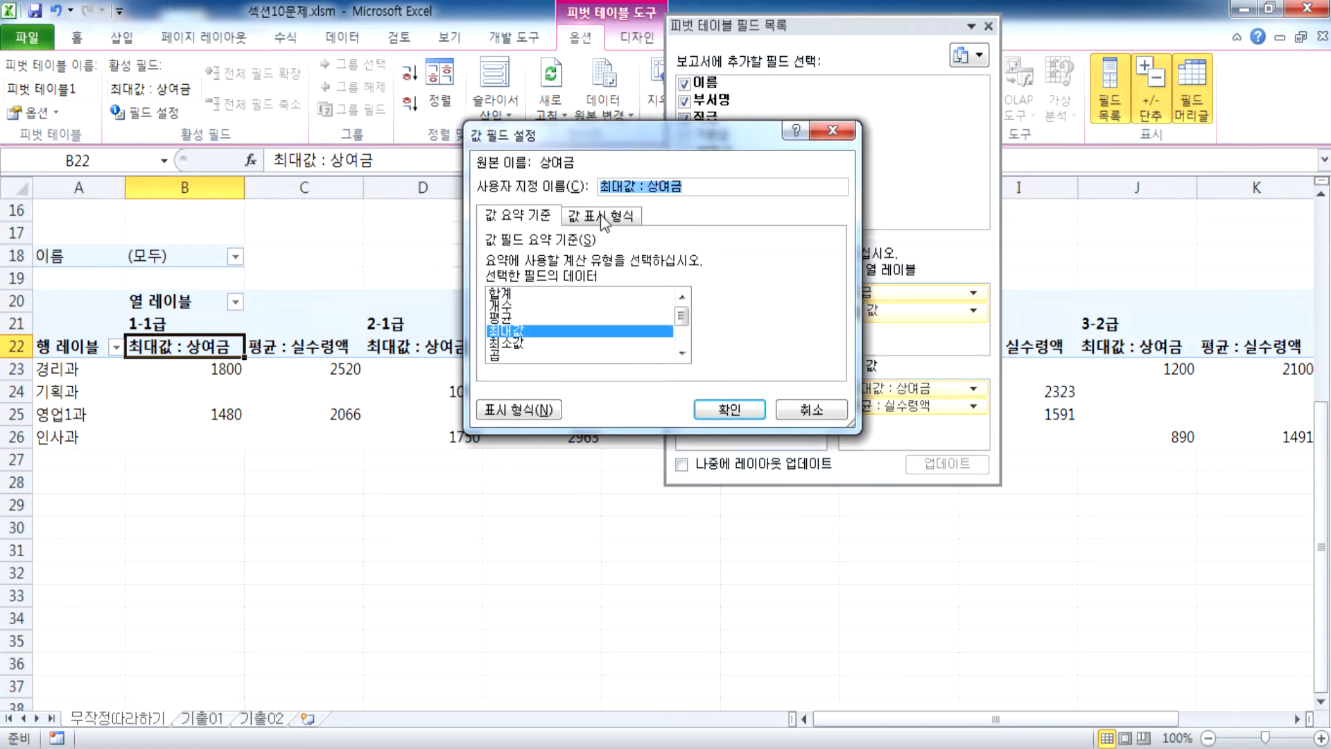
left_click(603, 217)
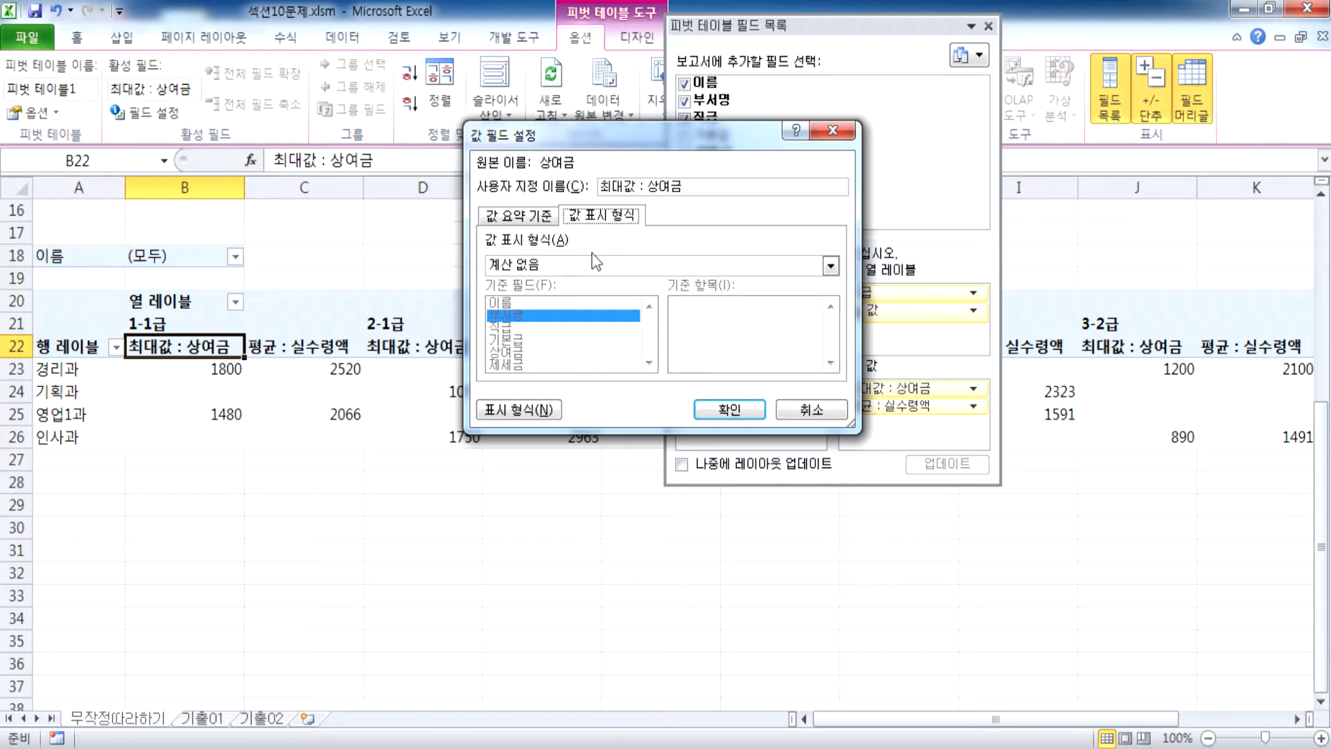
left_click(551, 264)
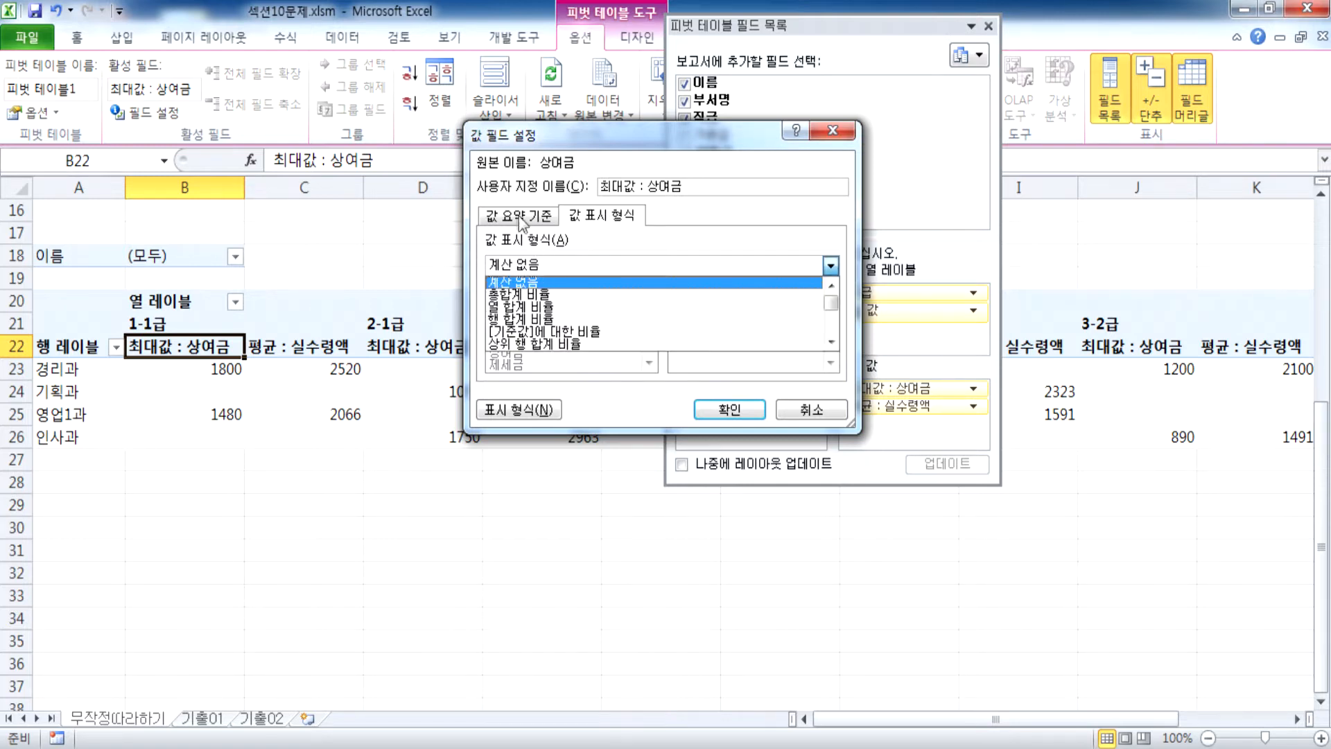
left_click(522, 216)
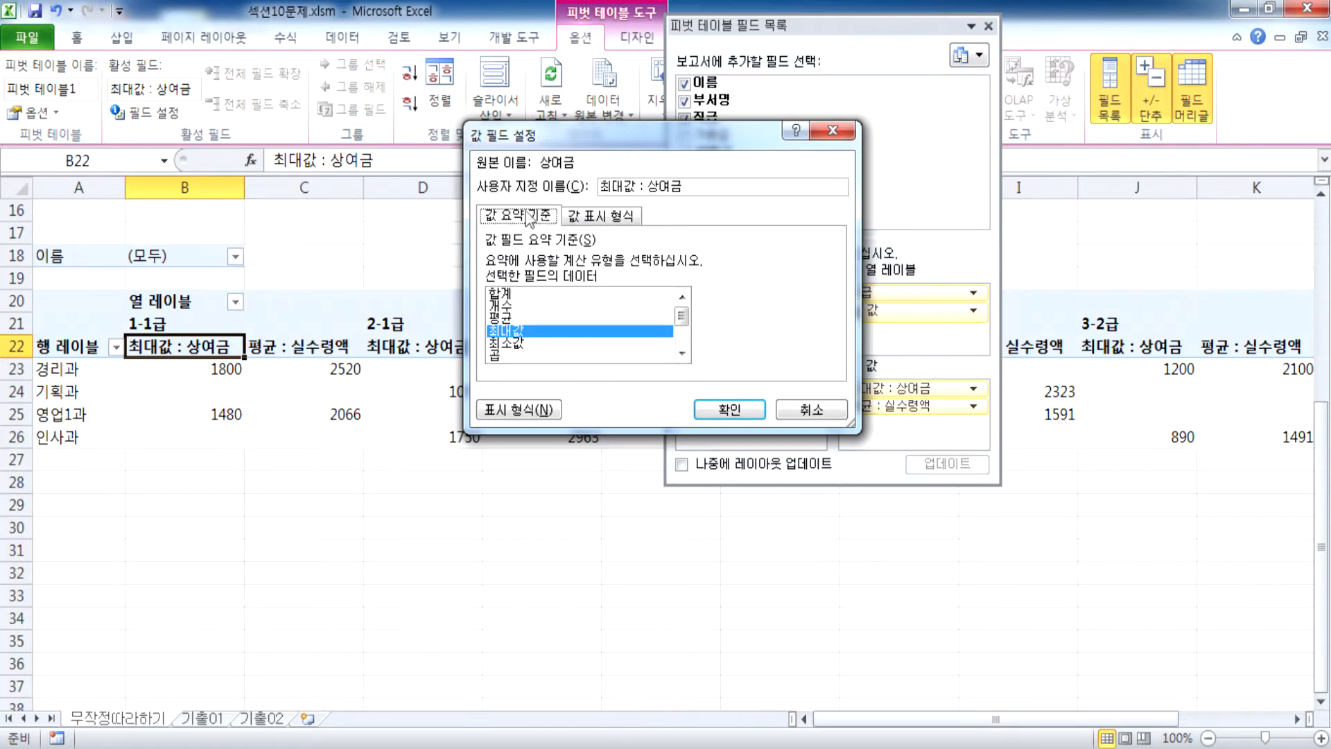
left_click(809, 410)
Look over the number format and value summary commands offered for the 최대값 : 상여금 header in B22
right_click(215, 347)
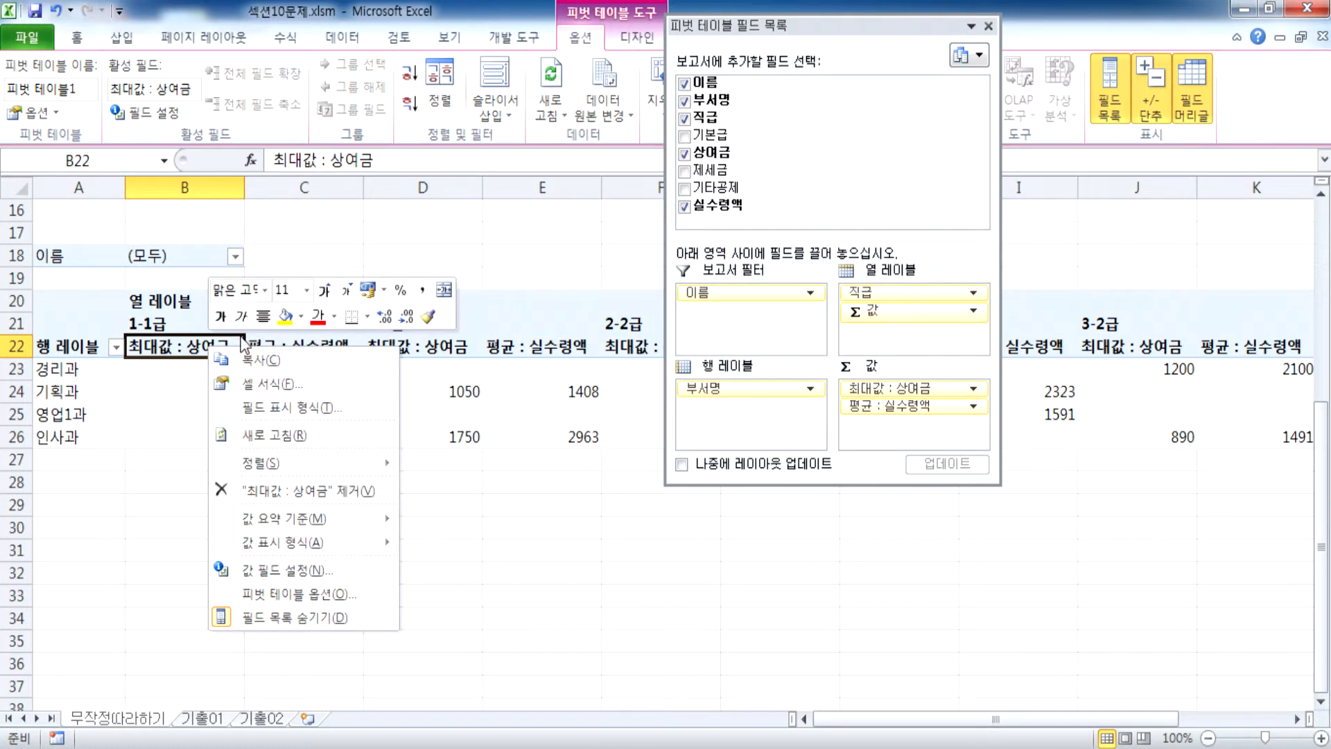
mouse_move(275, 544)
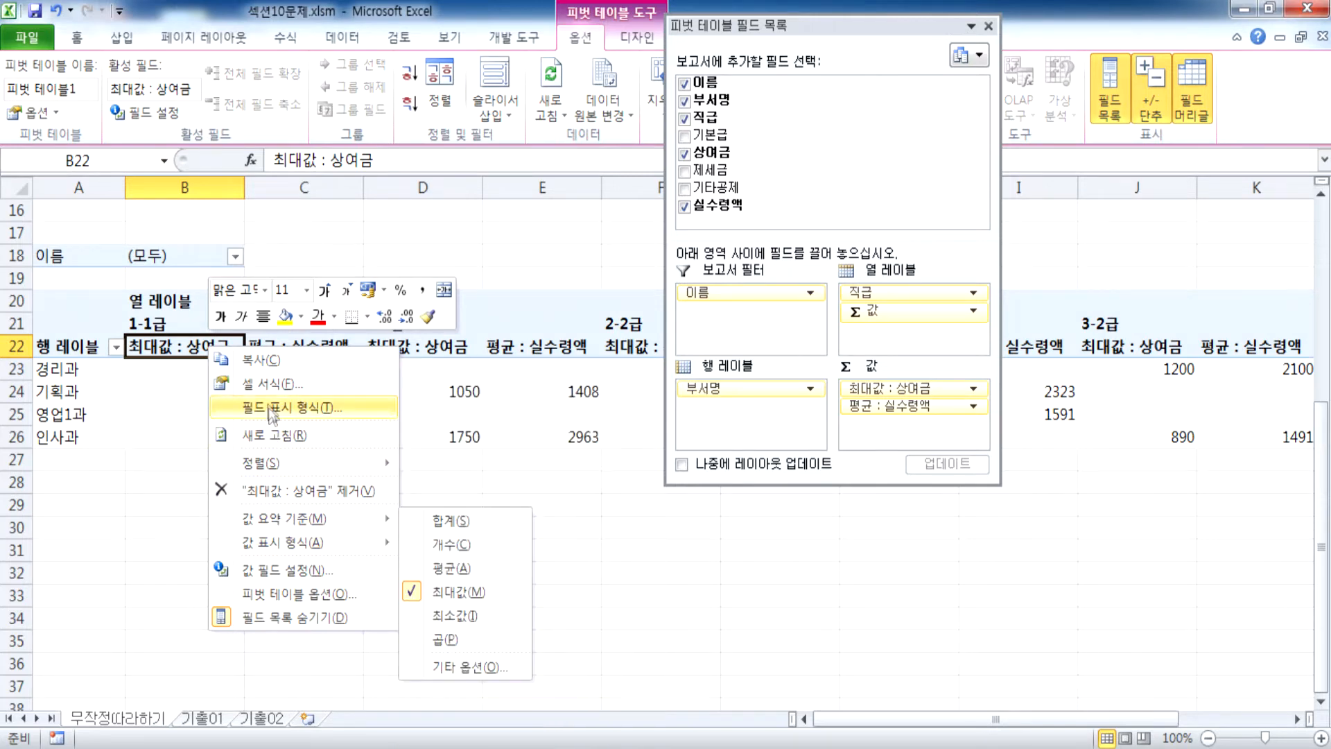
key("Escape")
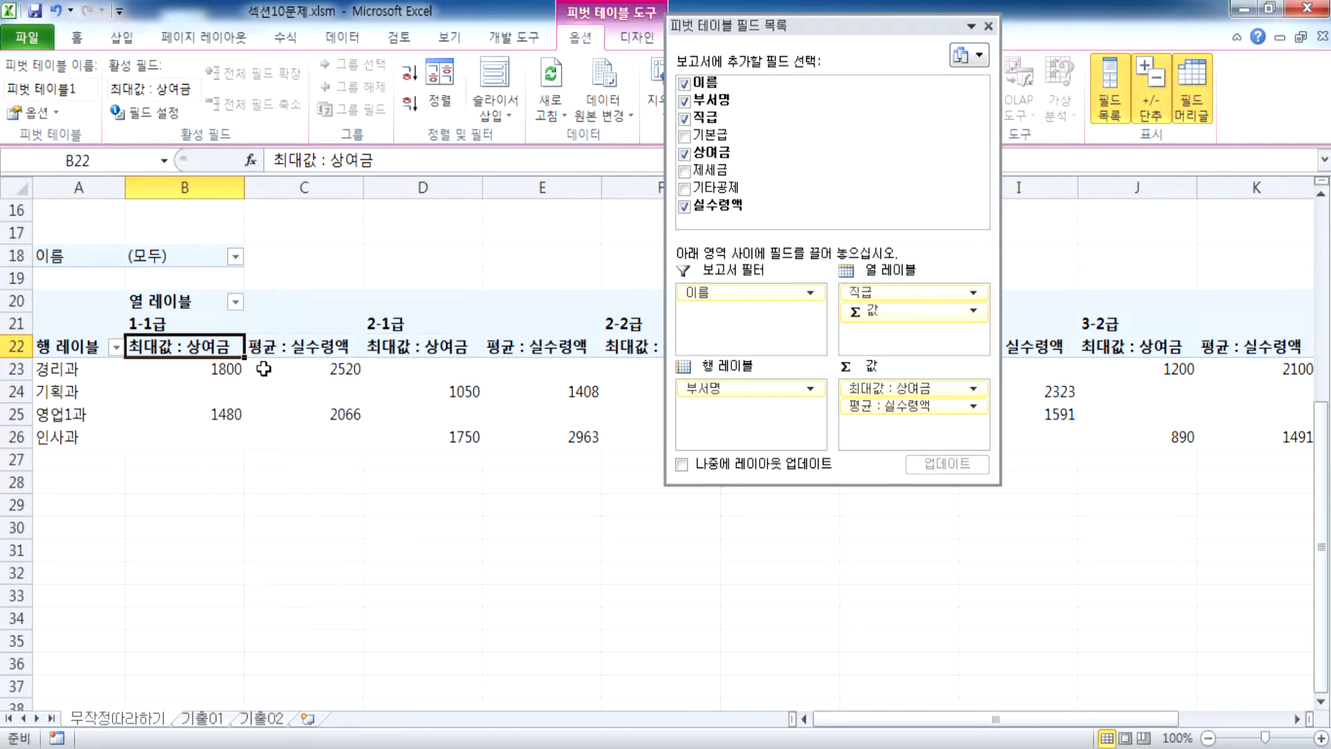
Format the 최대값 : 상여금 value field as 숫자 (Number) with the 1000 separator through its value field settings
double_click(206, 346)
left_click(596, 217)
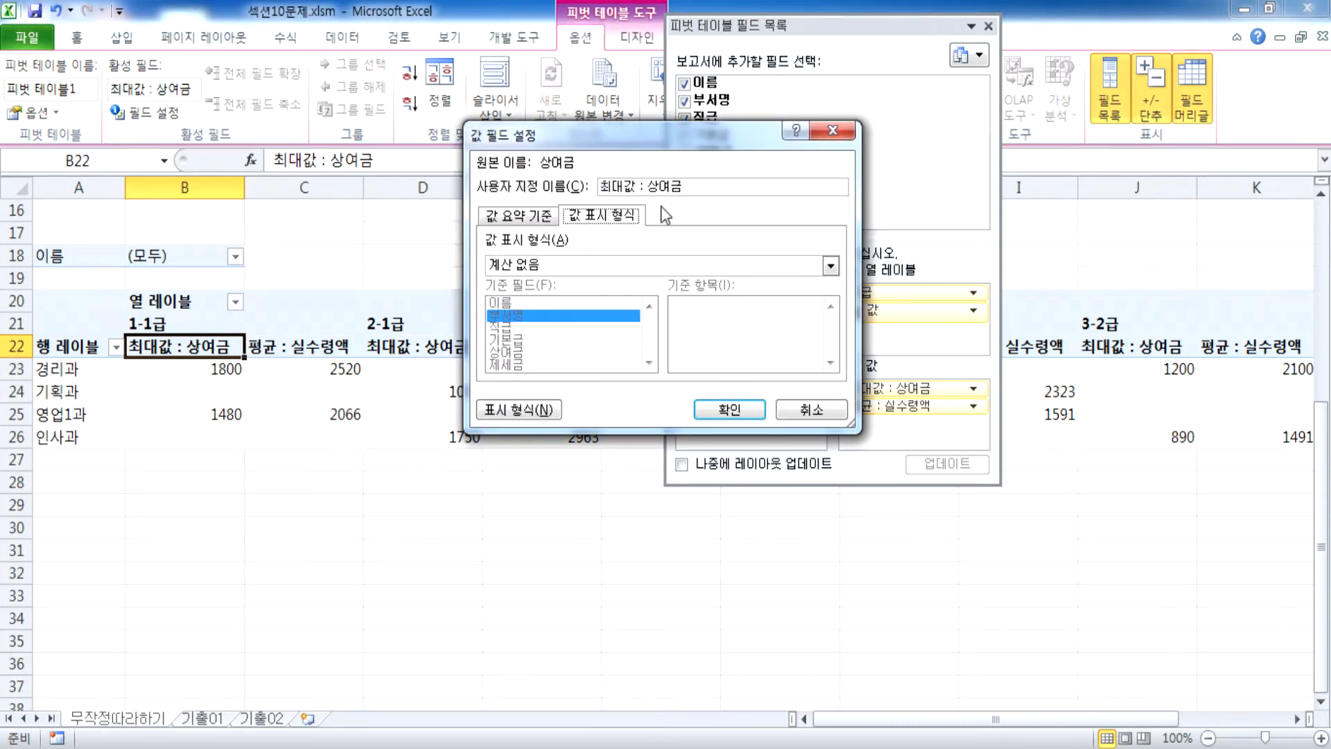
left_click(531, 216)
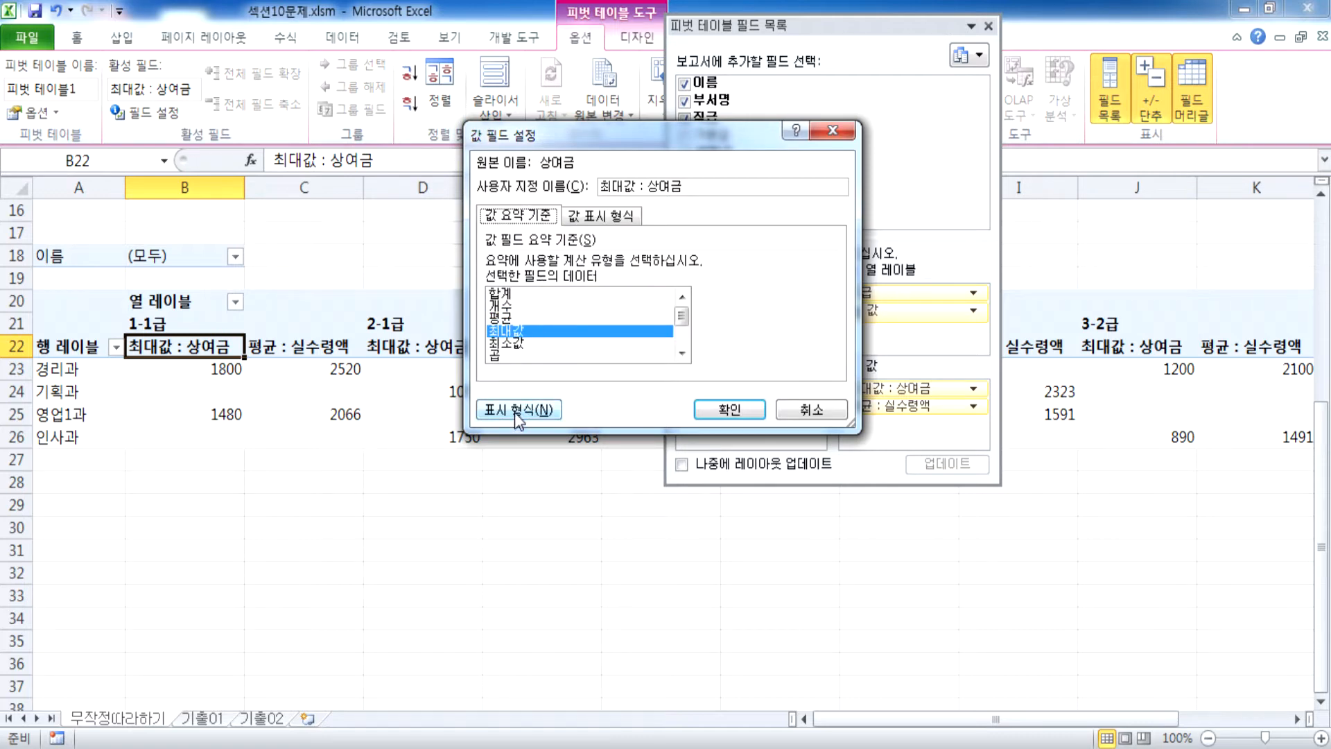
left_click(514, 409)
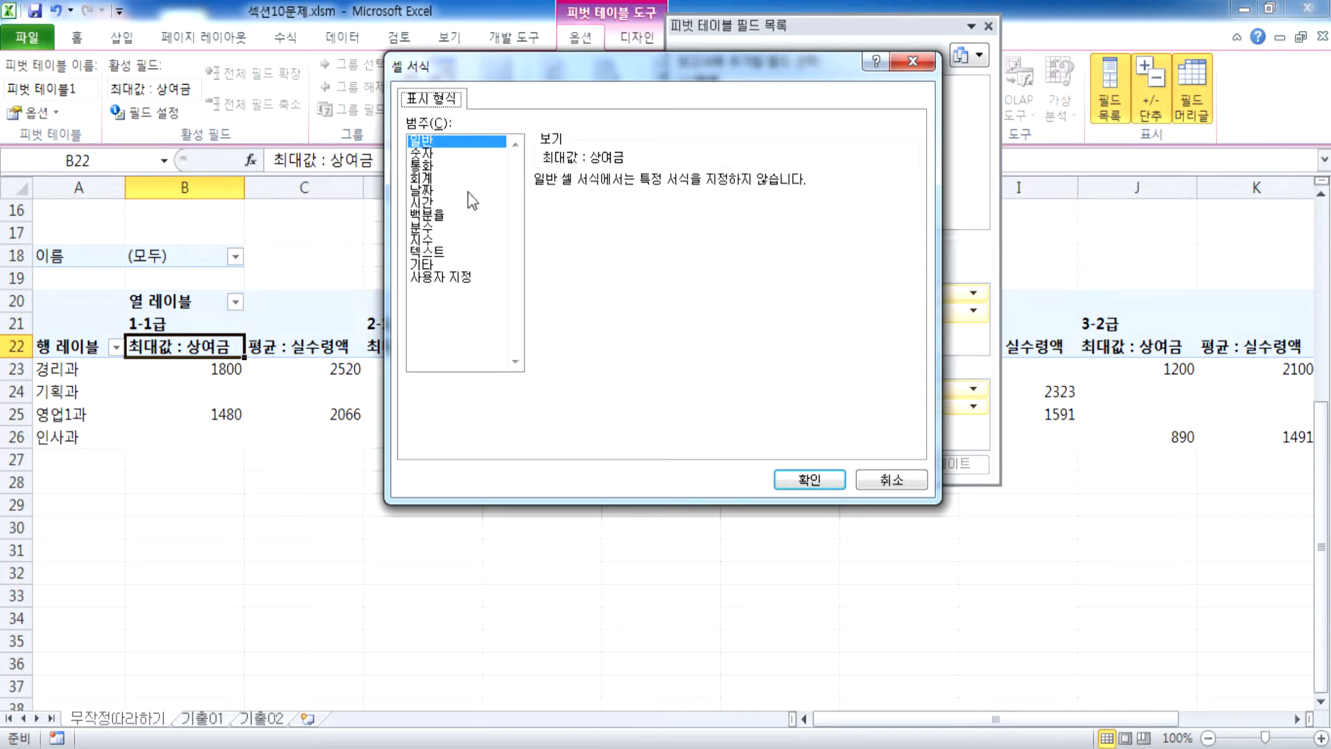
left_click(432, 157)
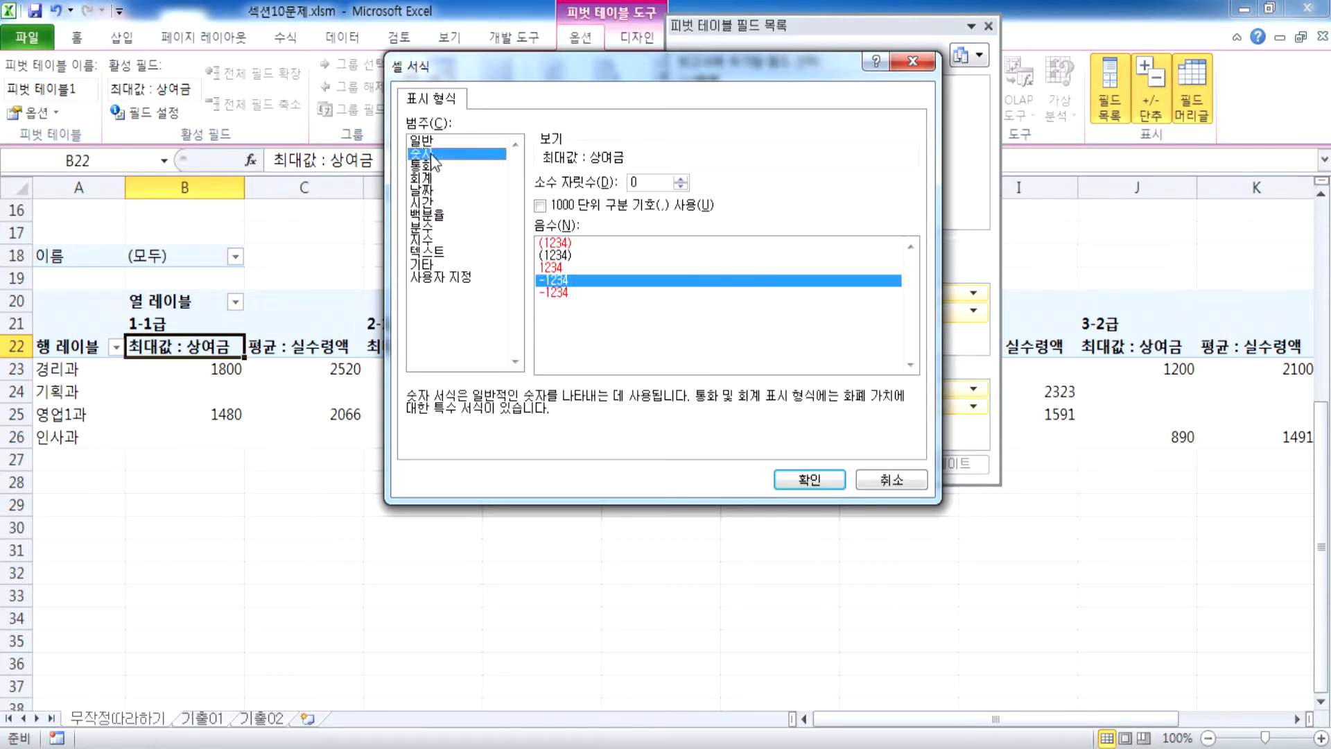
left_click(540, 205)
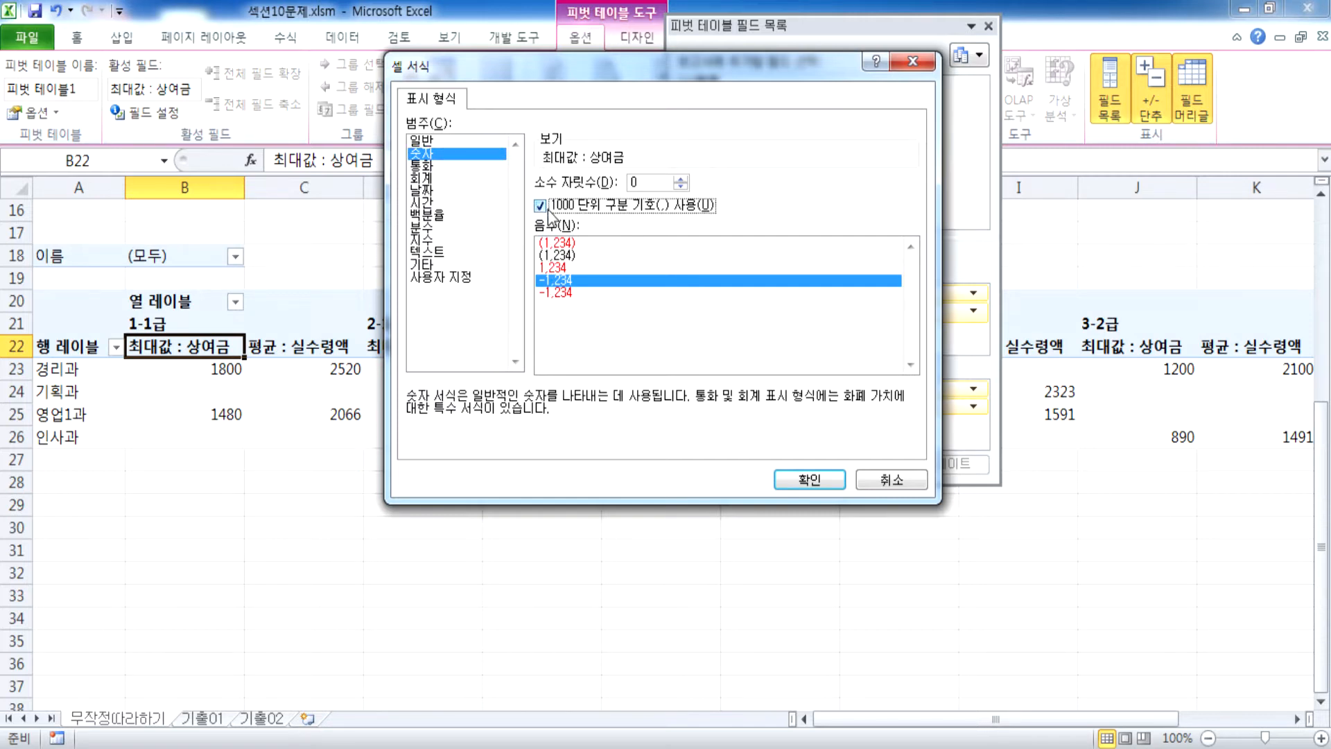
left_click(797, 480)
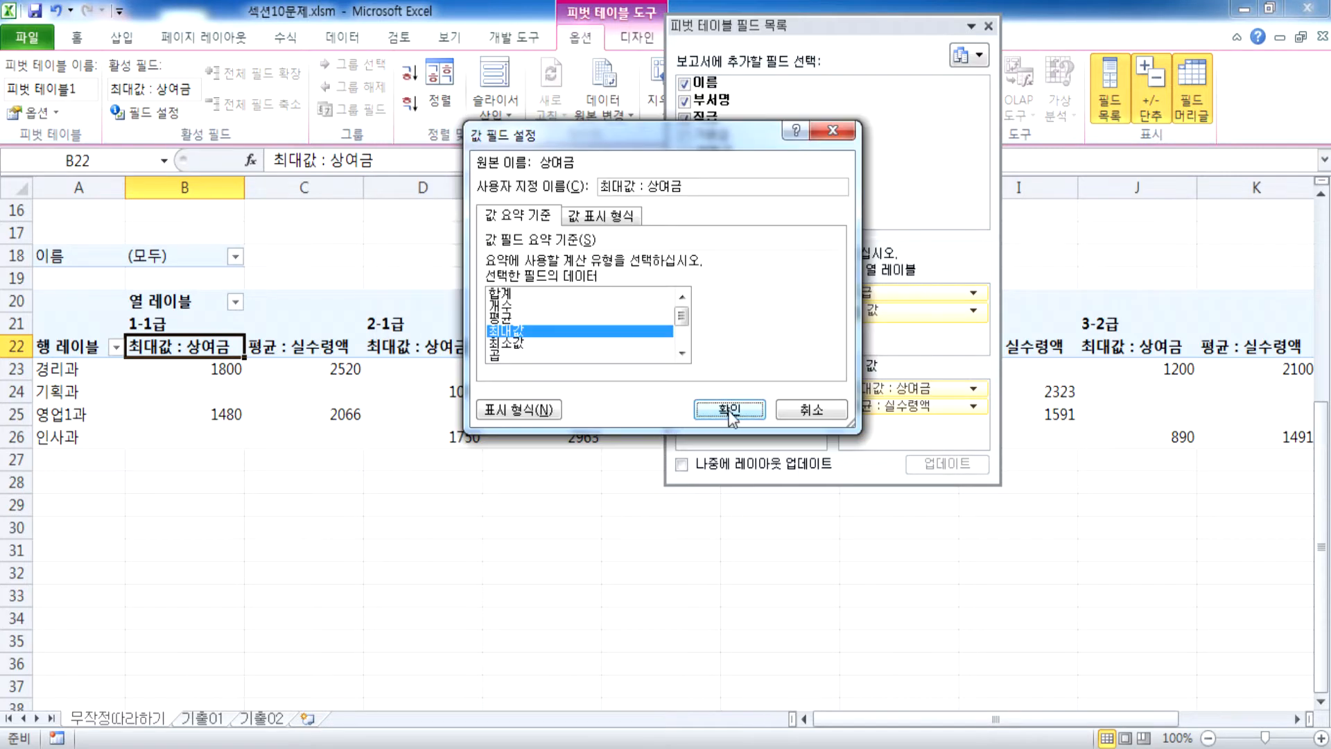
left_click(729, 410)
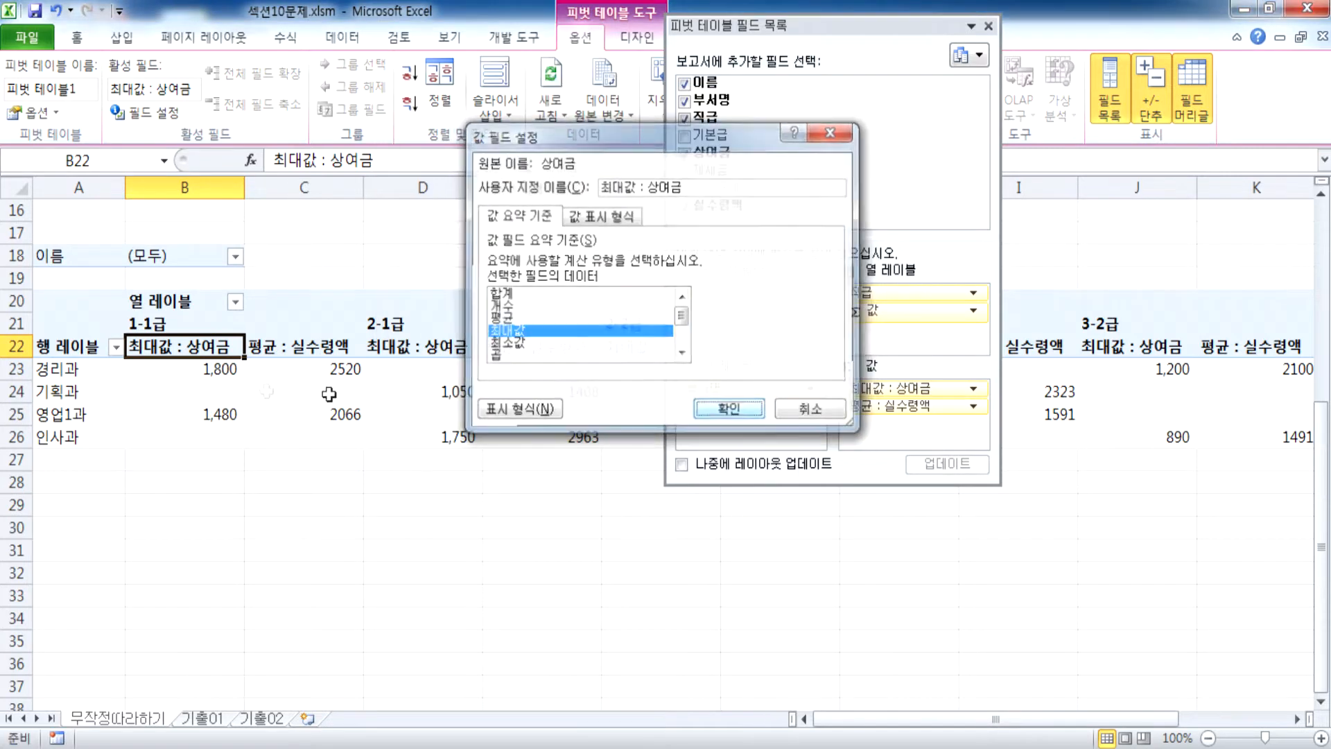
Format the 평균 : 실수령액 value field as 숫자 (Number) with the 1000 separator, and dock the field list
left_click(324, 347)
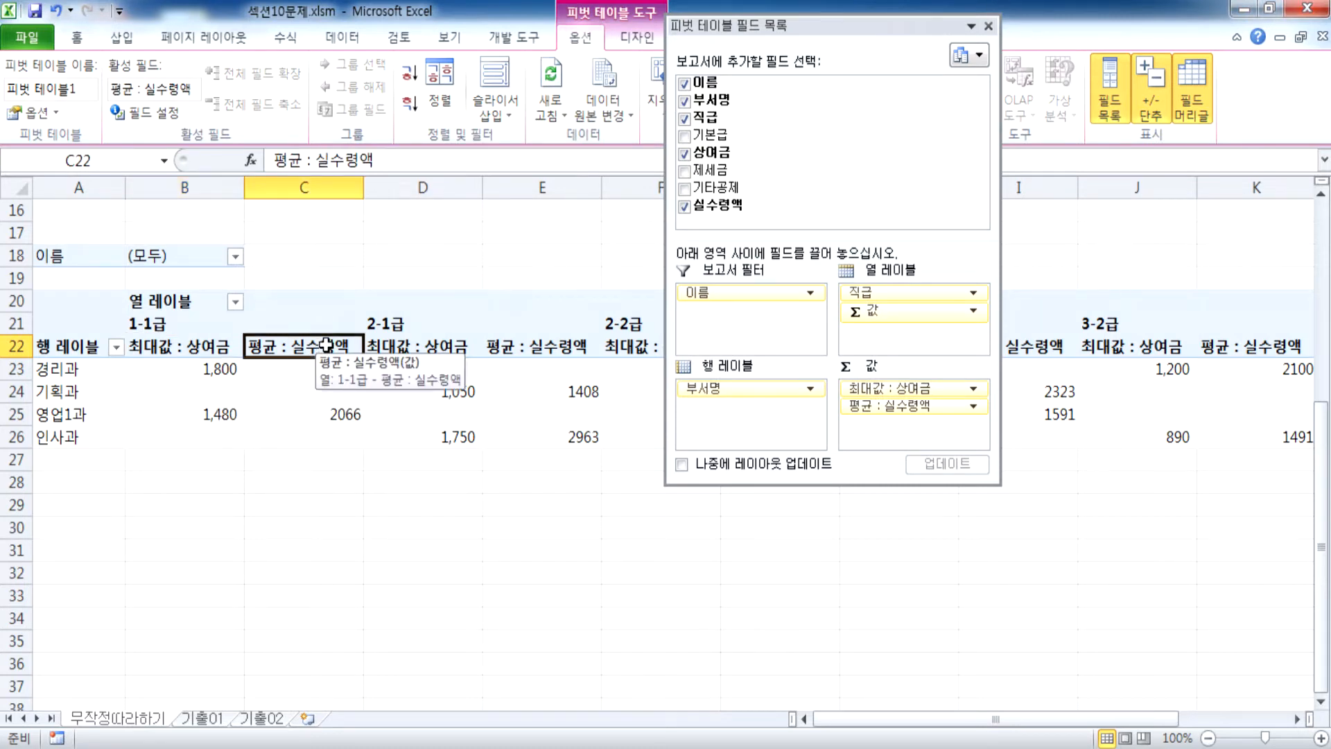
double_click(324, 346)
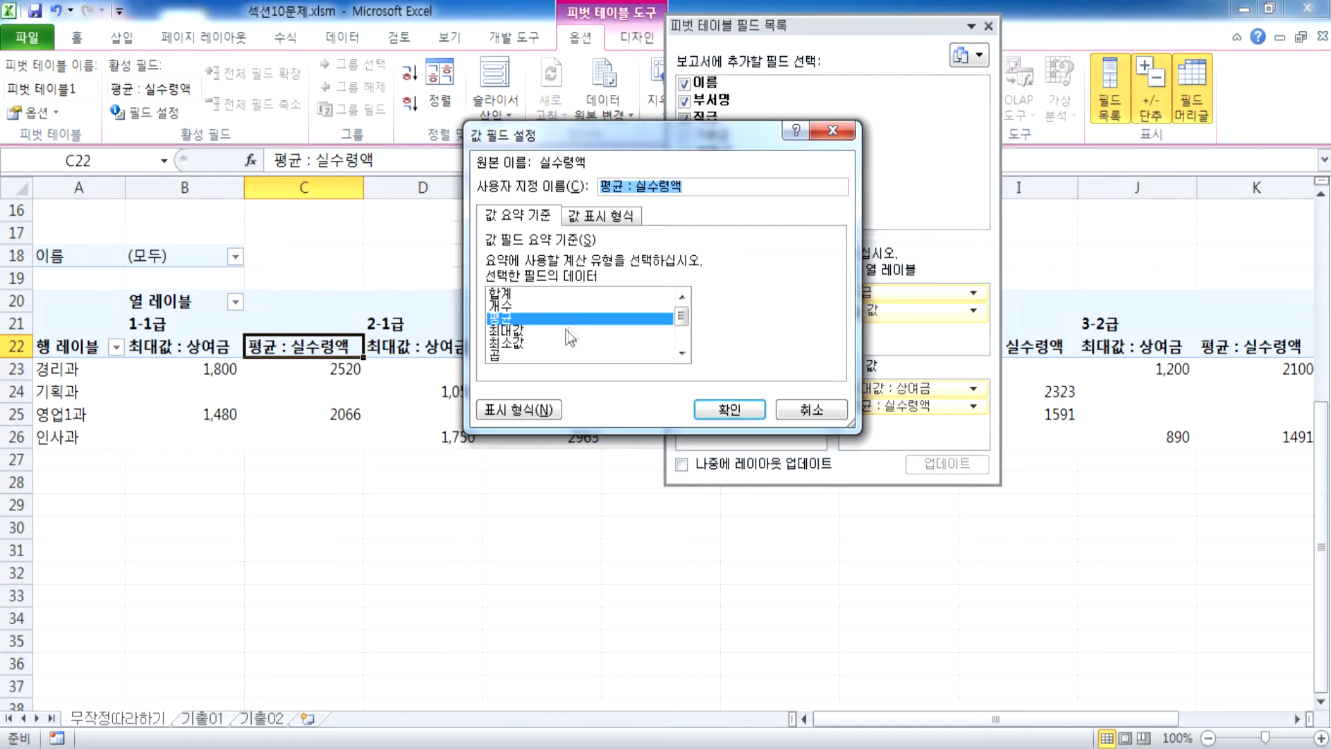
left_click(502, 412)
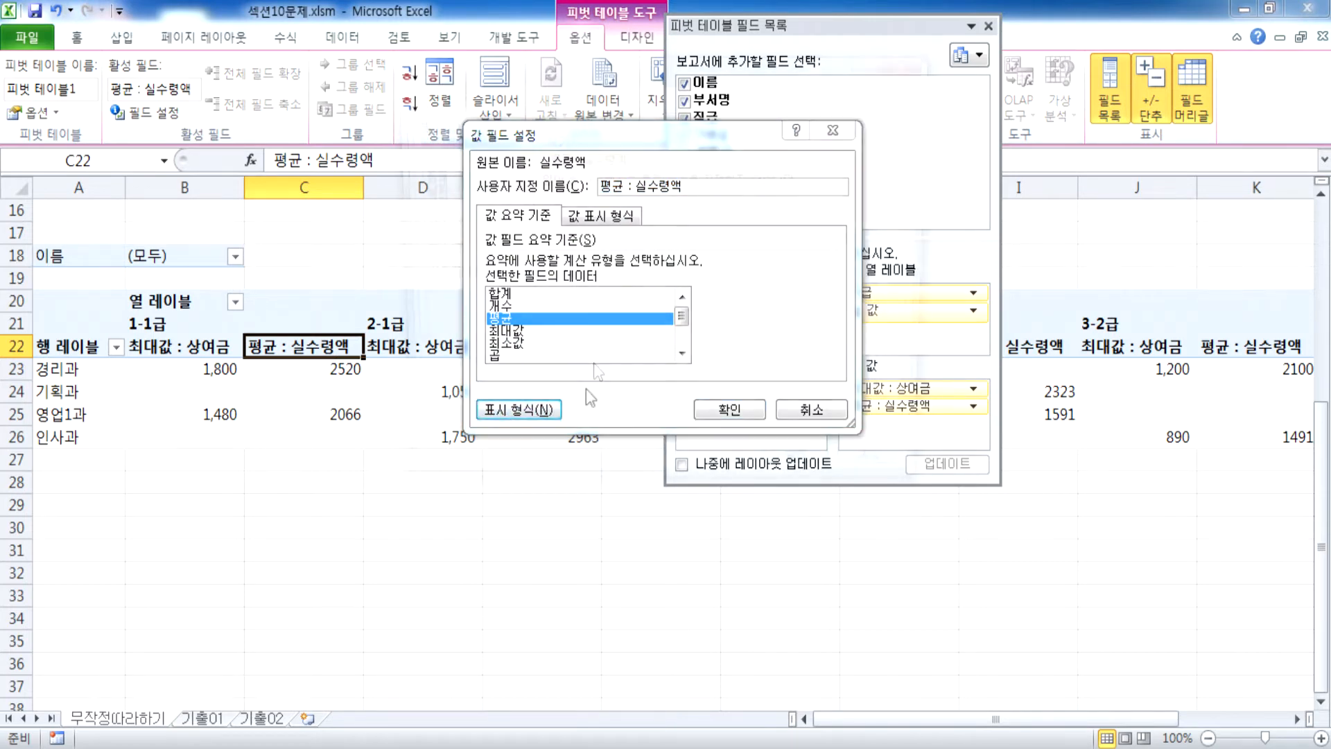
left_click(433, 154)
left_click(540, 205)
left_click(811, 480)
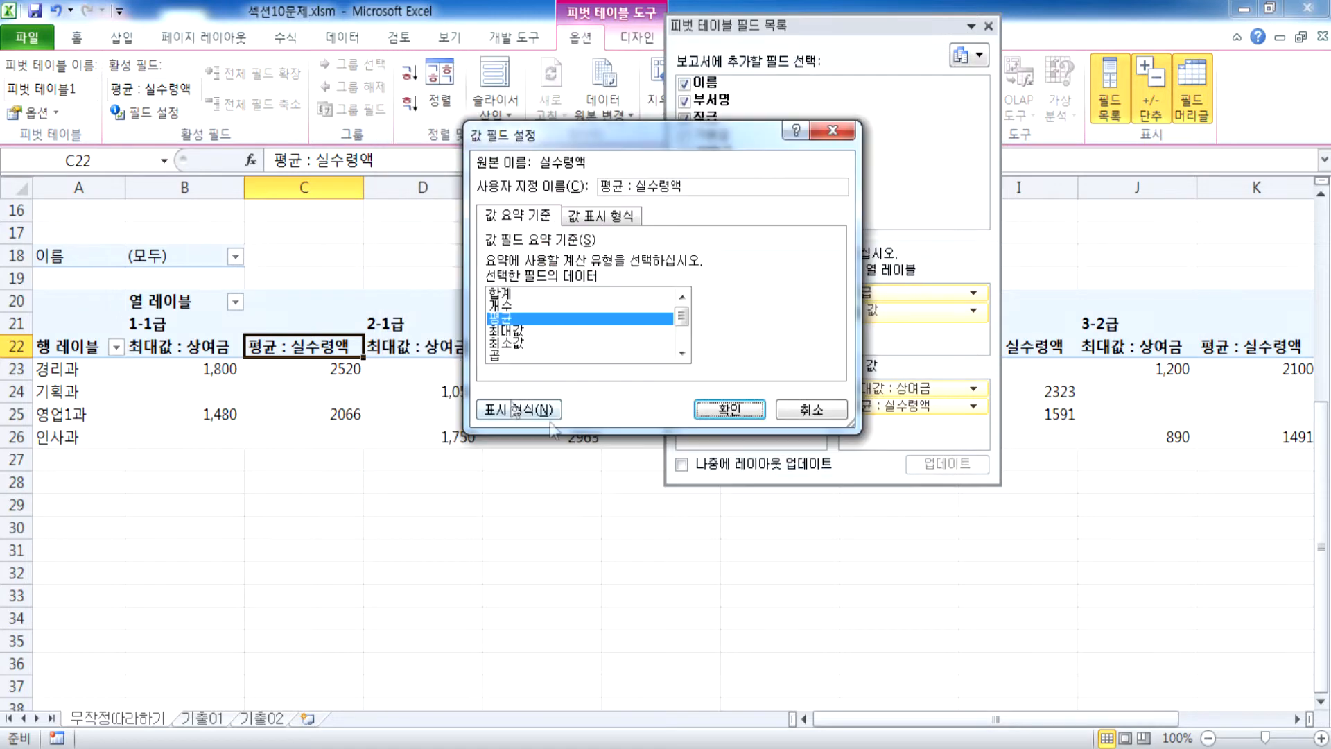
left_click(711, 405)
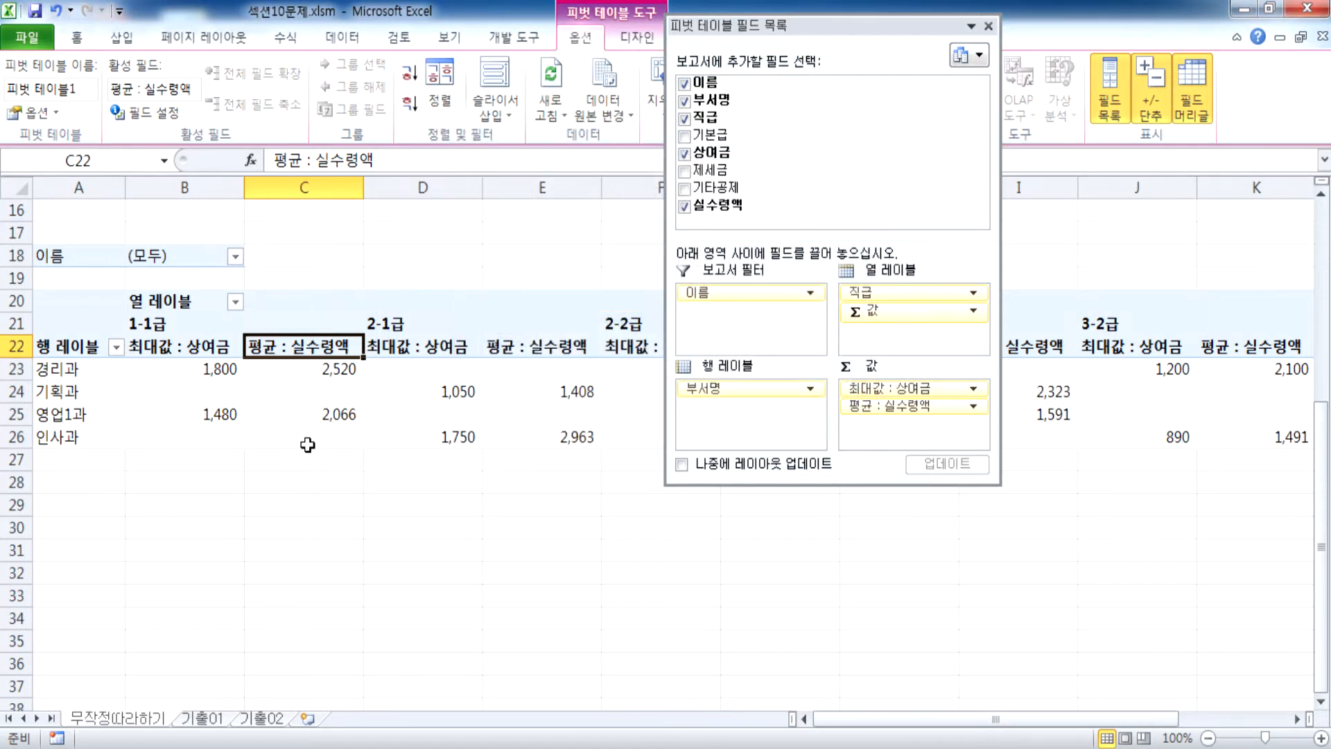
double_click(763, 38)
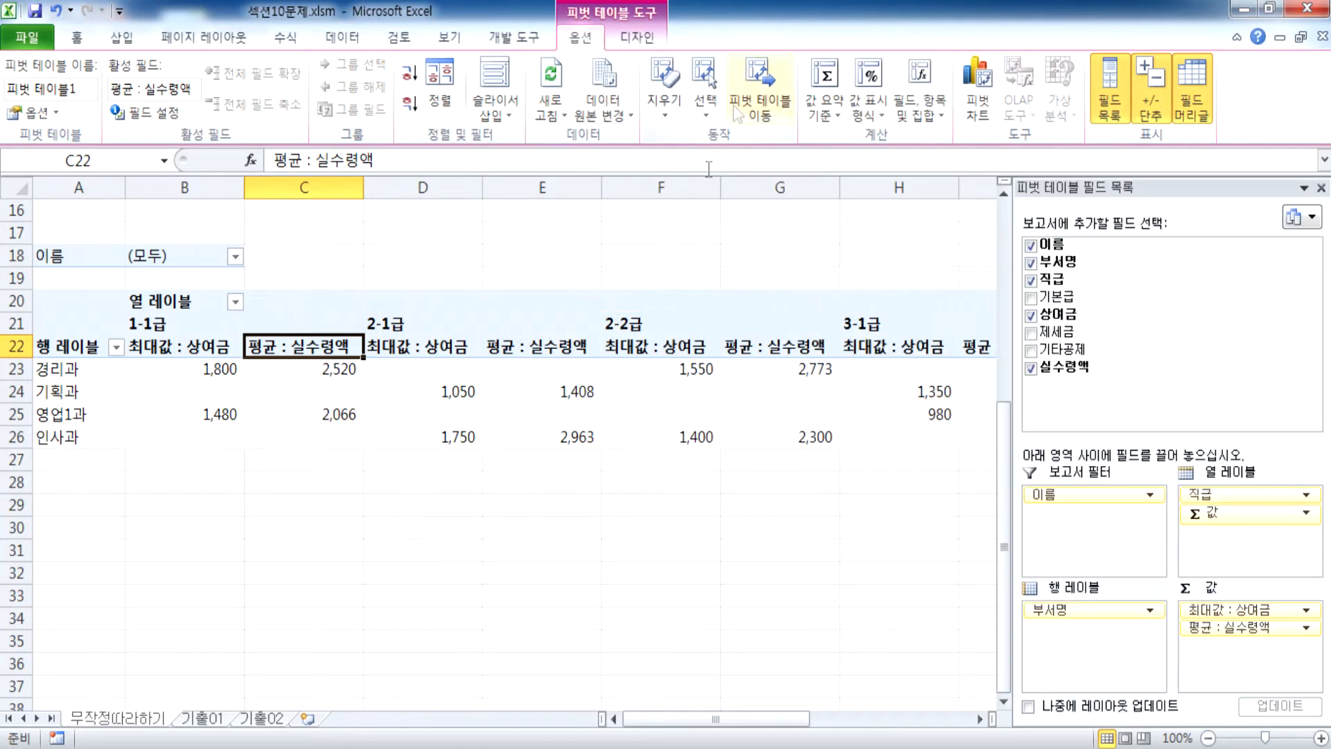
Review the value field settings of 최대값 : 상여금 and look over its bonus values under each grade
left_click(185, 346)
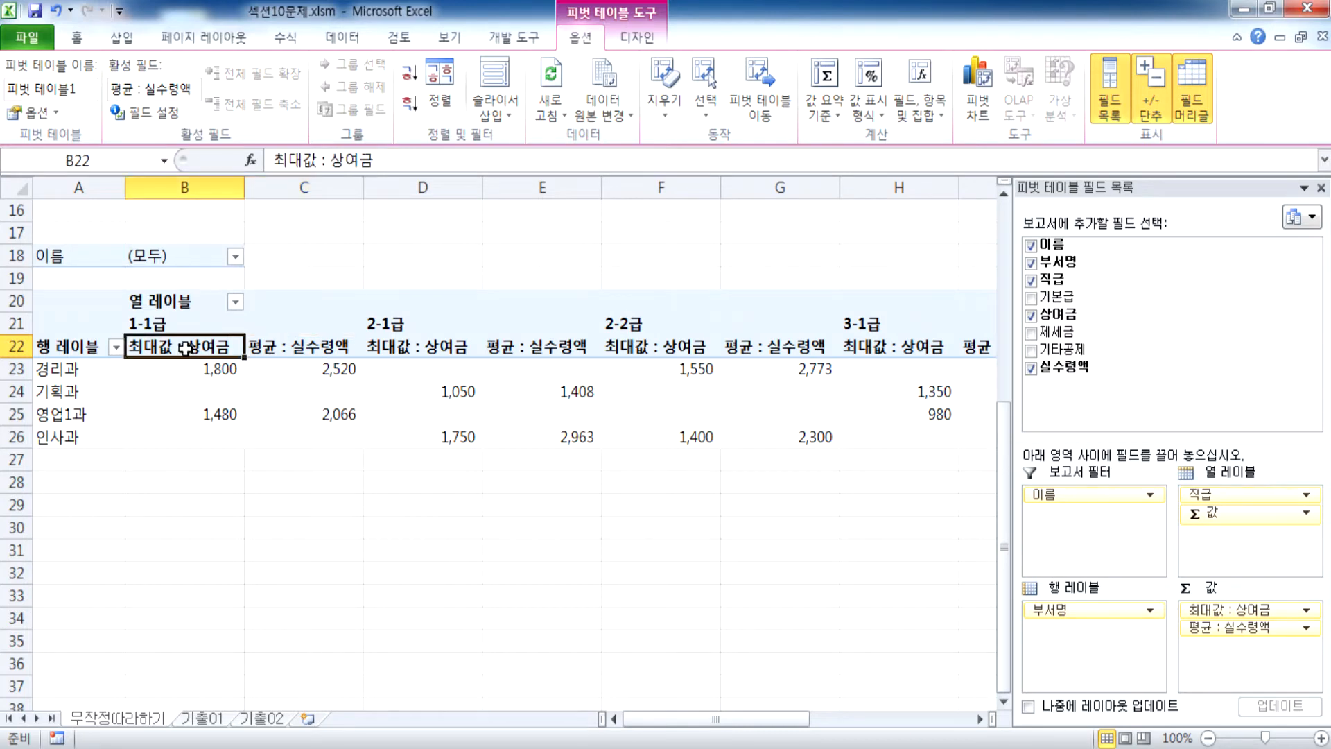
double_click(185, 347)
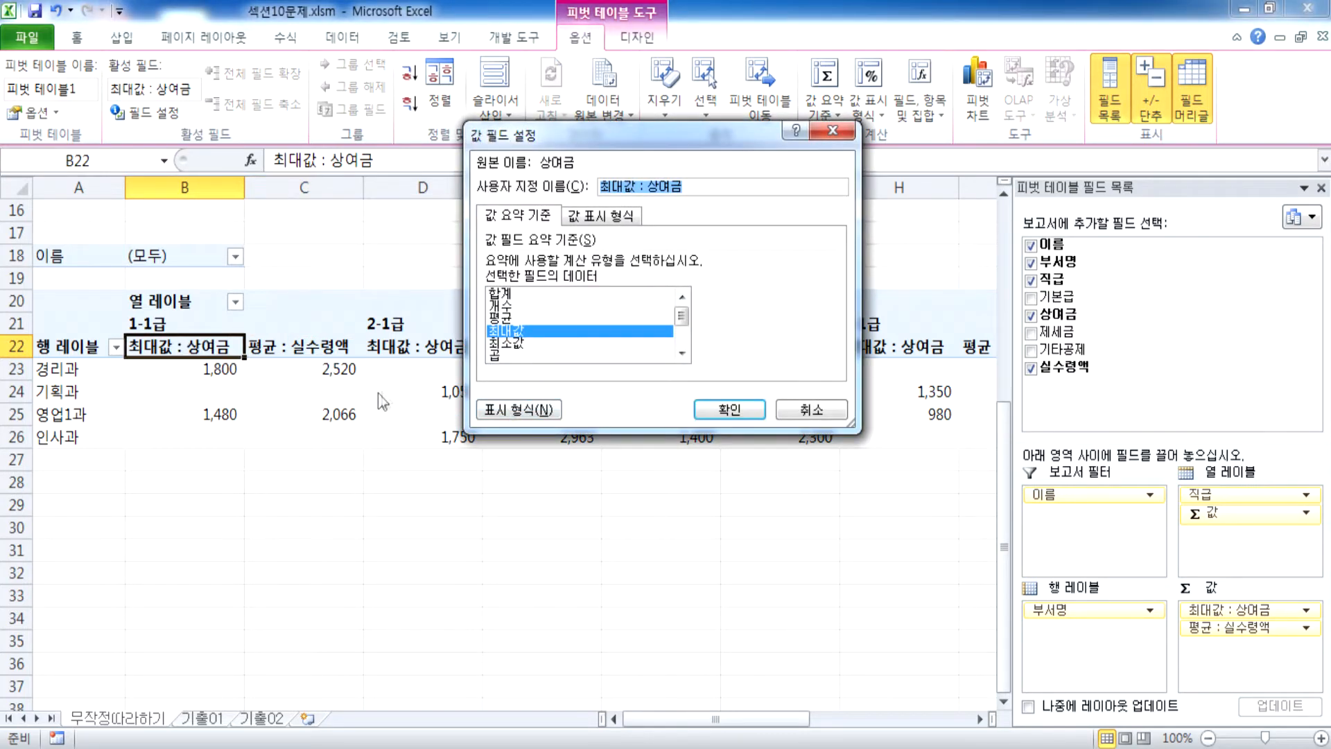
left_click(747, 410)
left_click_drag(220, 368, 232, 414)
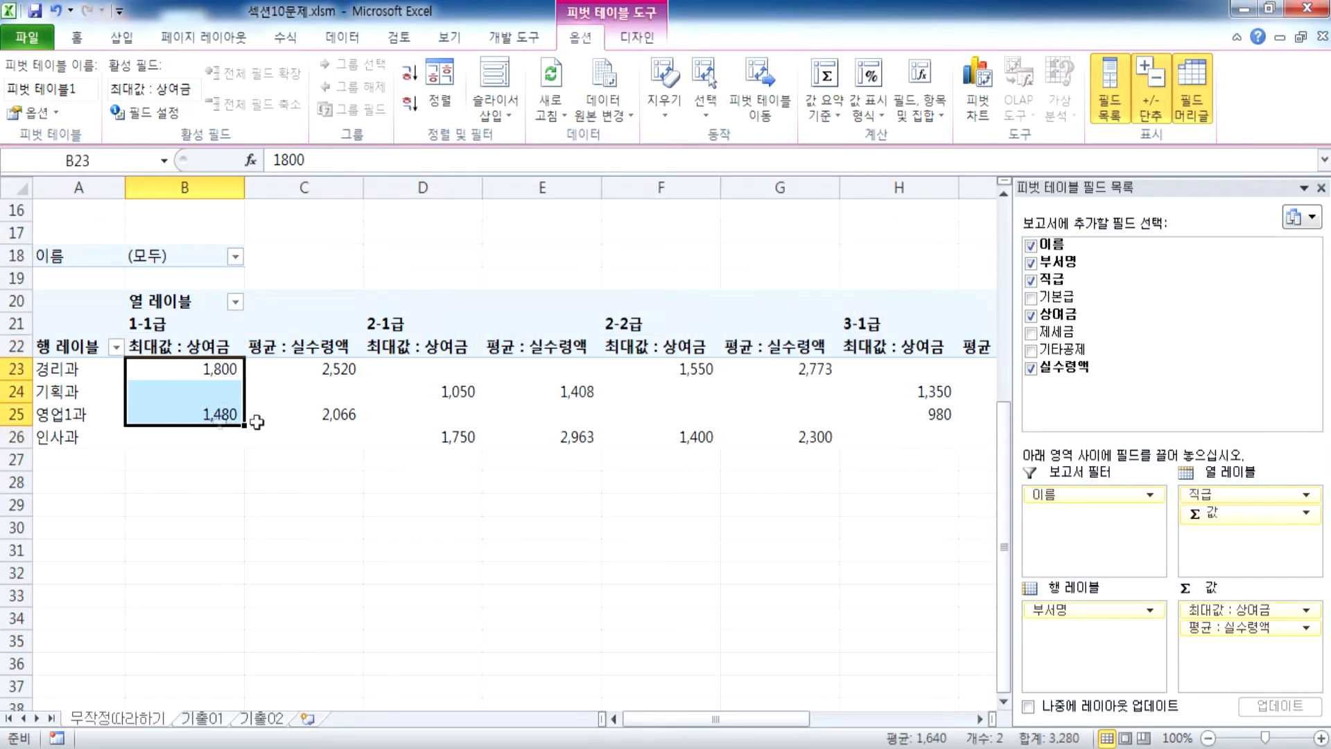
left_click_drag(444, 391, 430, 434)
left_click_drag(686, 391, 689, 434)
left_click_drag(929, 391, 953, 426)
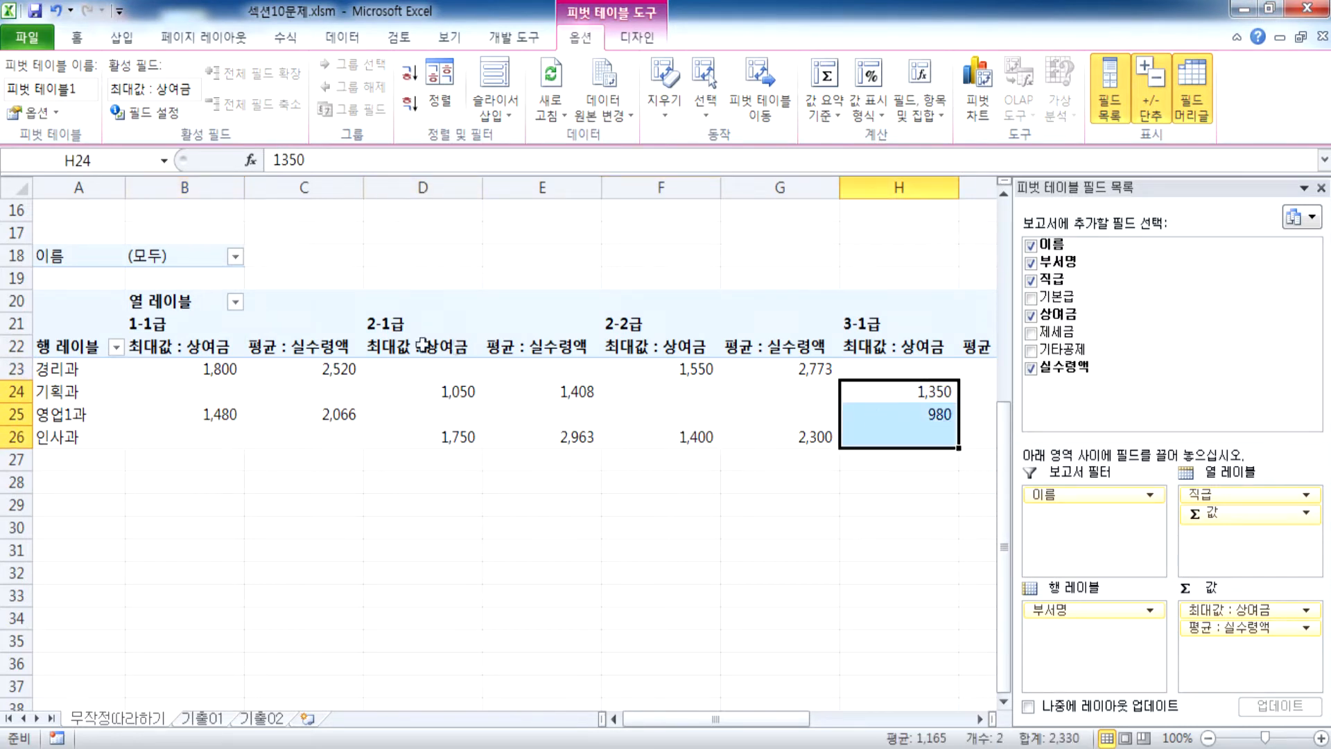
Review the number format in the 평균 : 실수령액 value field settings and look over its values under each grade
left_click(326, 346)
double_click(326, 347)
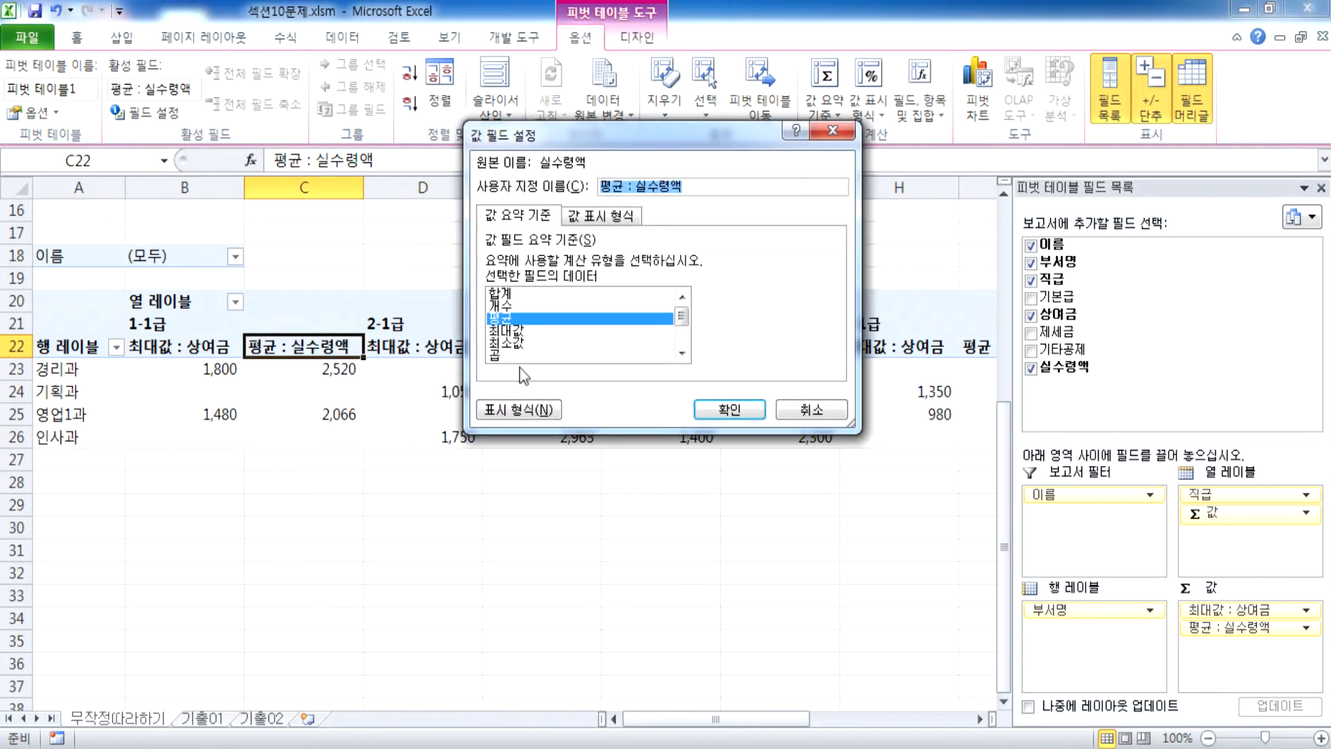
left_click(517, 410)
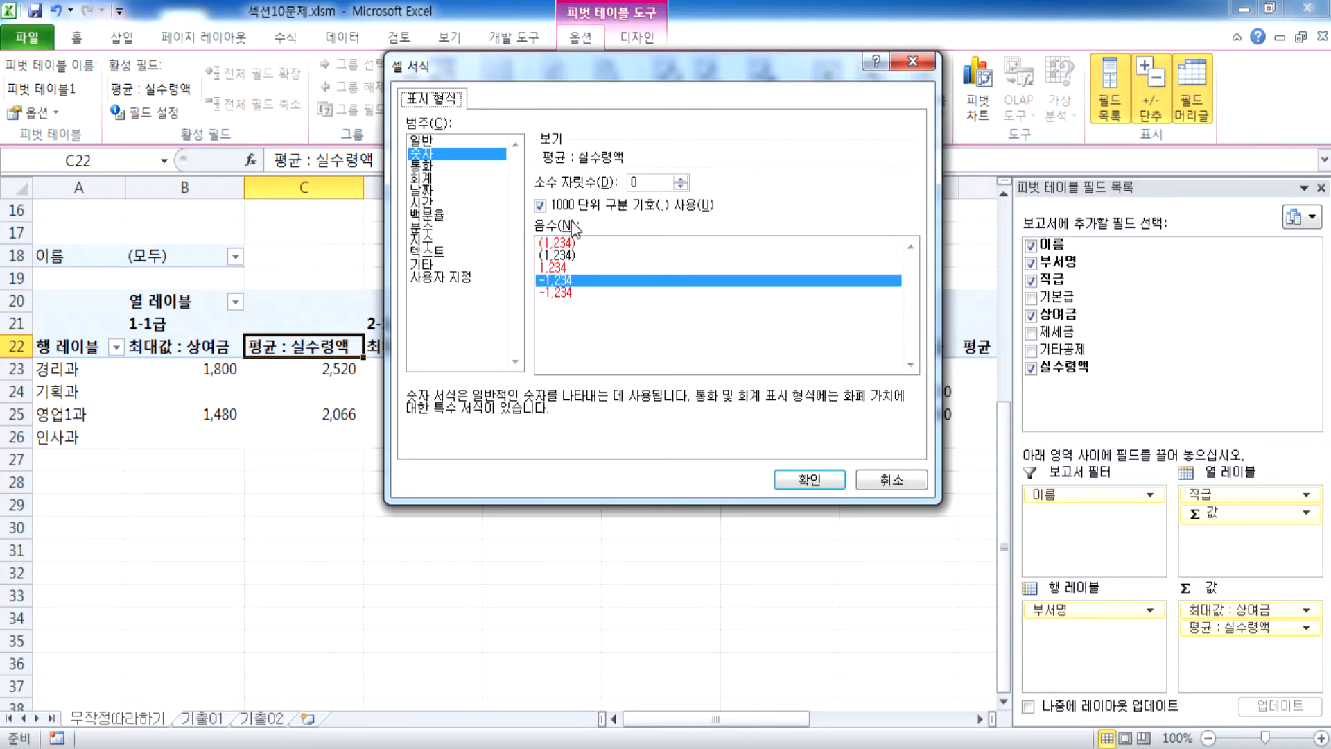
left_click(809, 479)
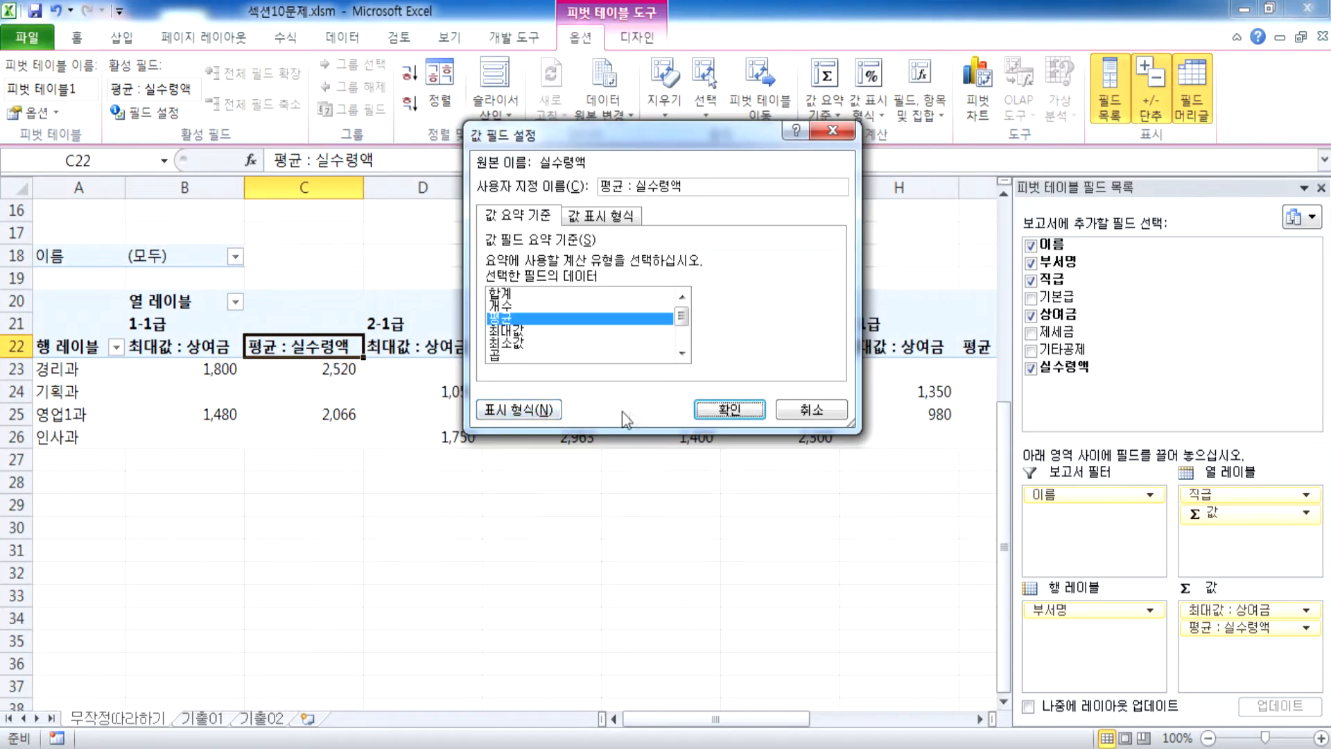
left_click(729, 409)
left_click_drag(302, 367, 301, 416)
left_click_drag(543, 350, 543, 437)
left_click_drag(769, 353, 774, 419)
left_click_drag(973, 350, 979, 417)
left_click(634, 412)
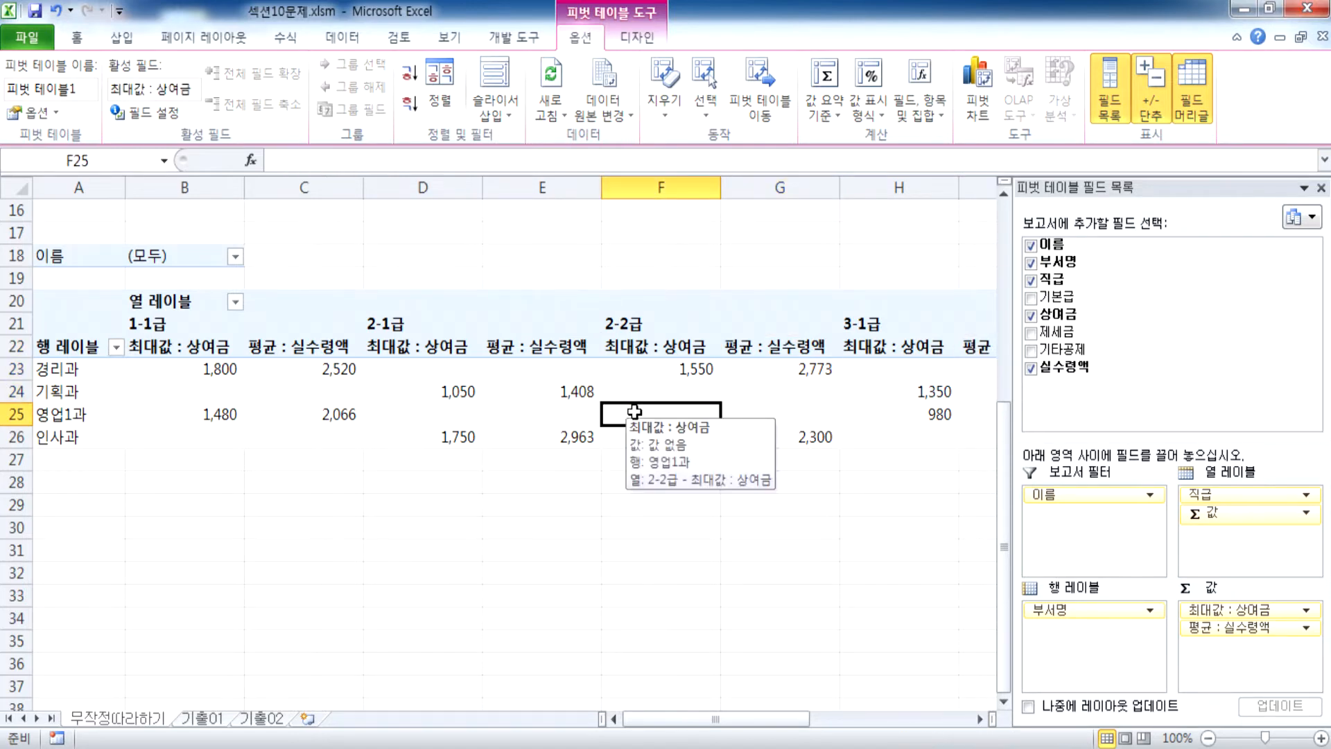
Select the pivot table's value cells B23:K26 and look over the general cell formatting commands
left_click_drag(185, 373, 991, 451)
left_click(76, 38)
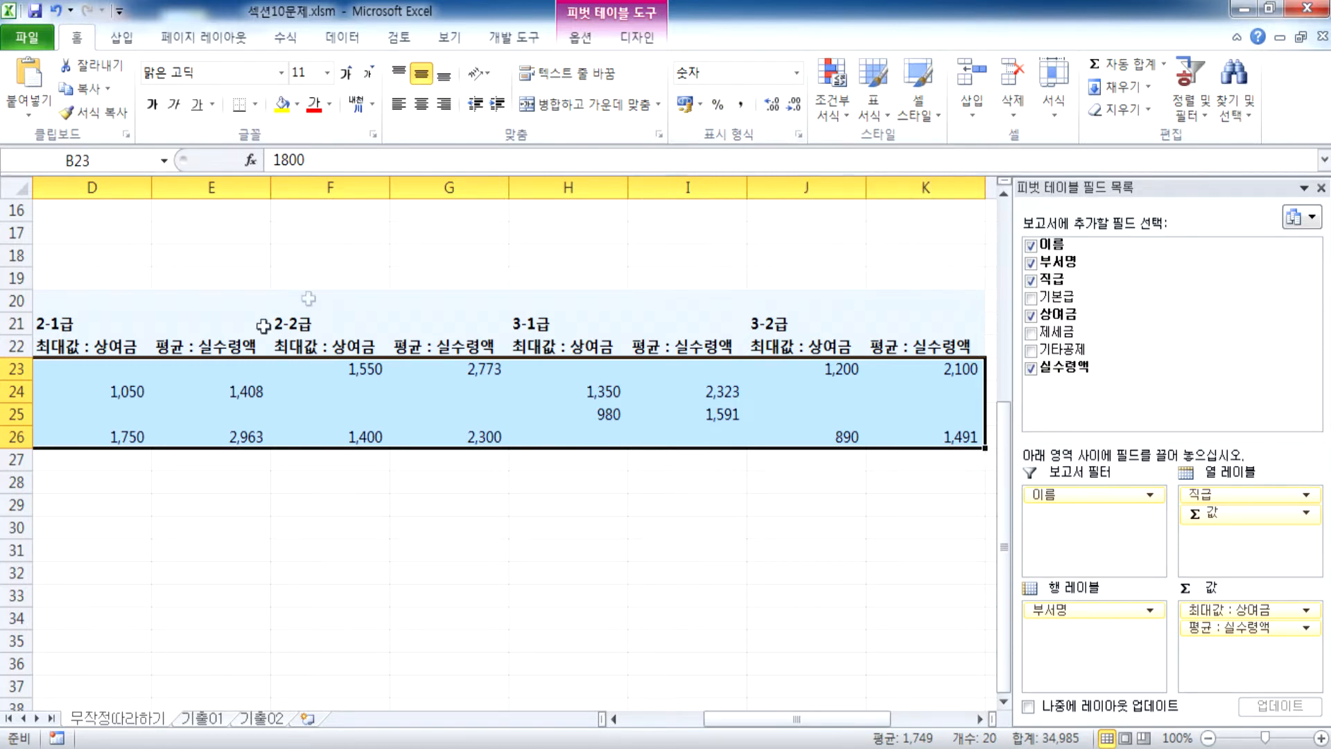
left_click(118, 366)
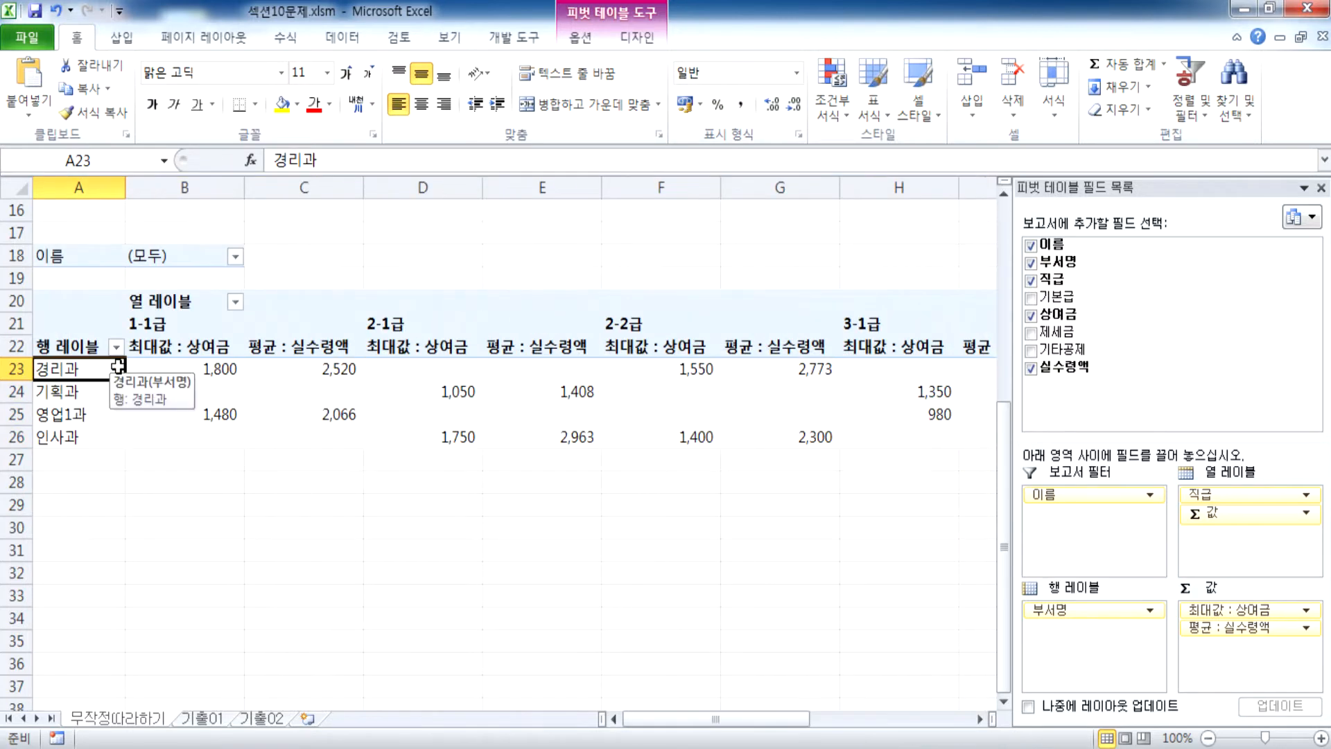
Examine the number format of the 최대값 : 상여금 field, from its header and from the field settings command, without changing it
double_click(205, 347)
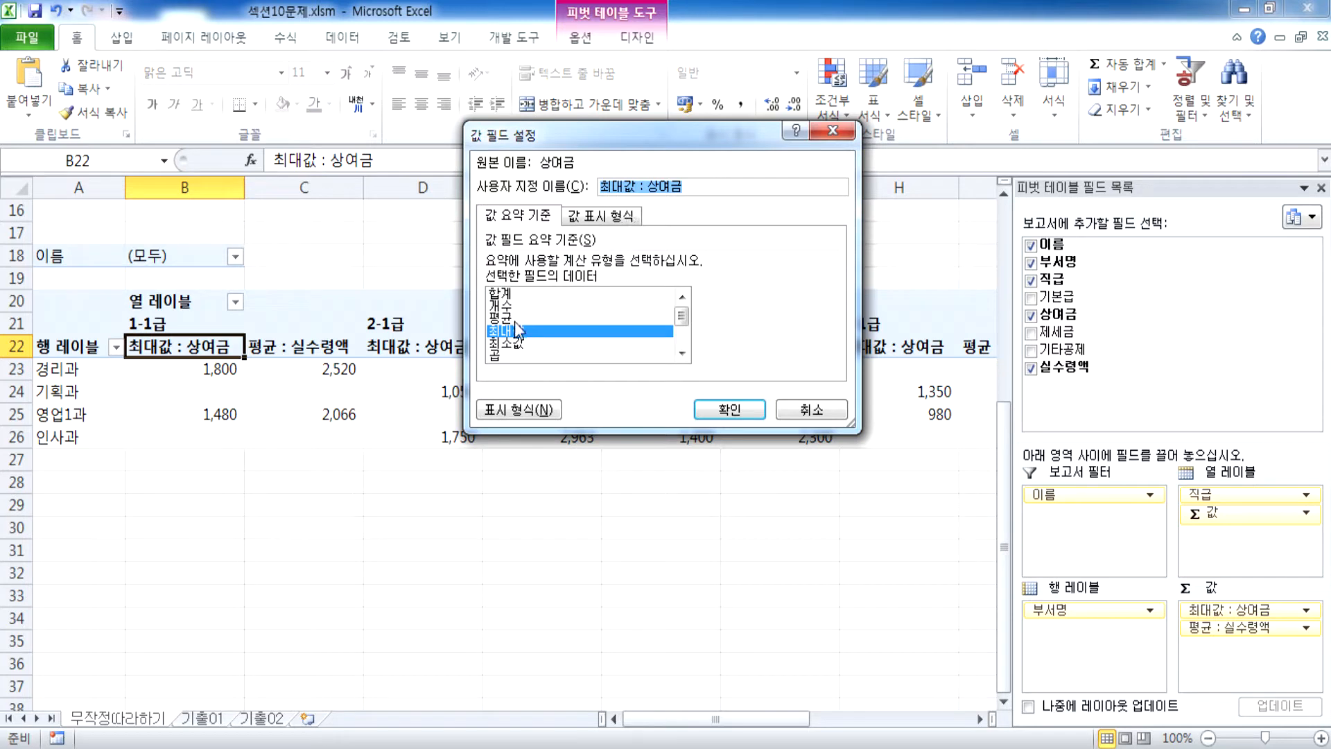
left_click(514, 411)
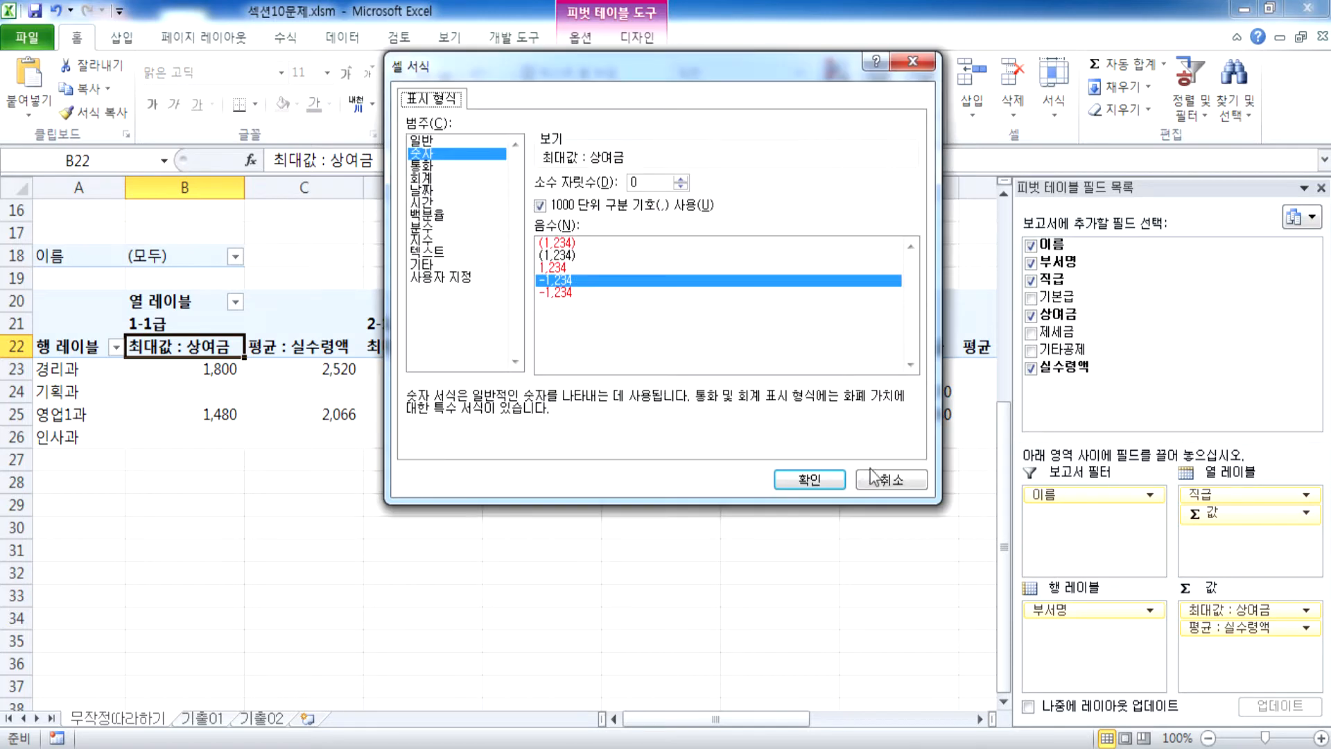
left_click(875, 478)
left_click(808, 409)
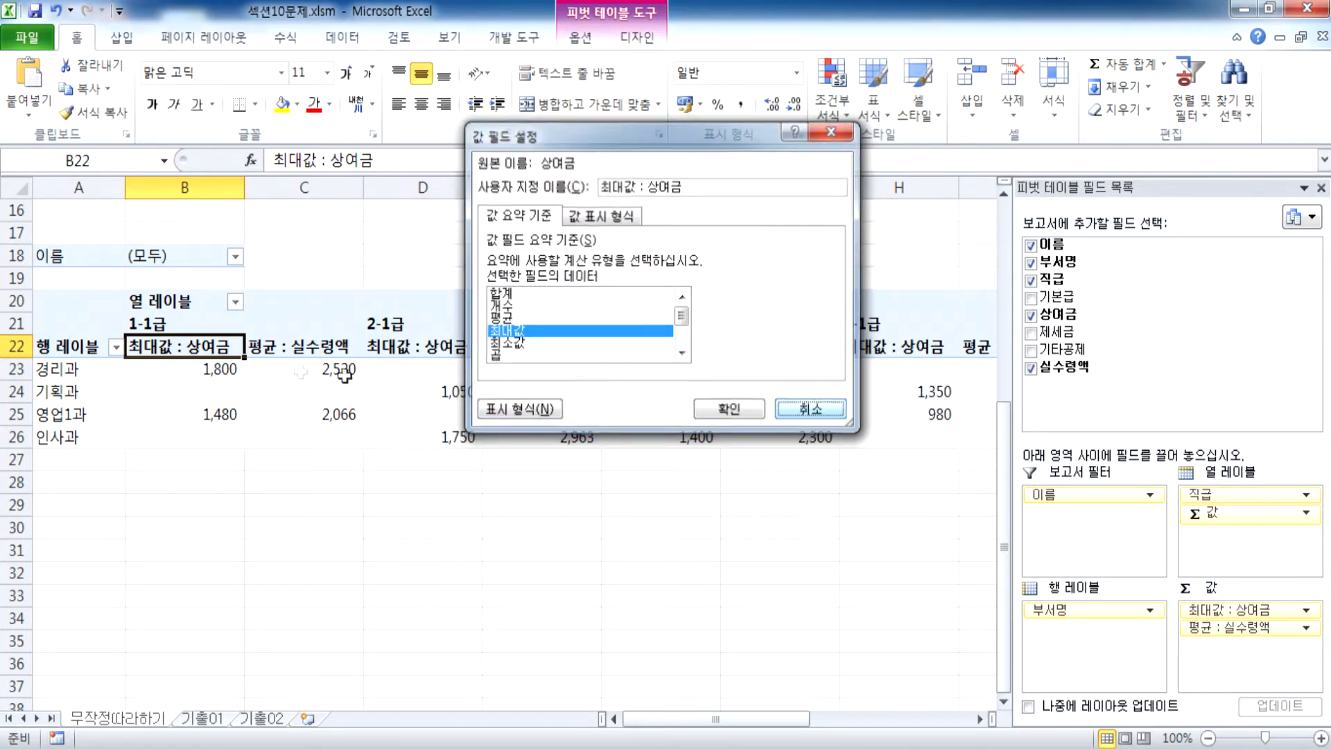
left_click(575, 38)
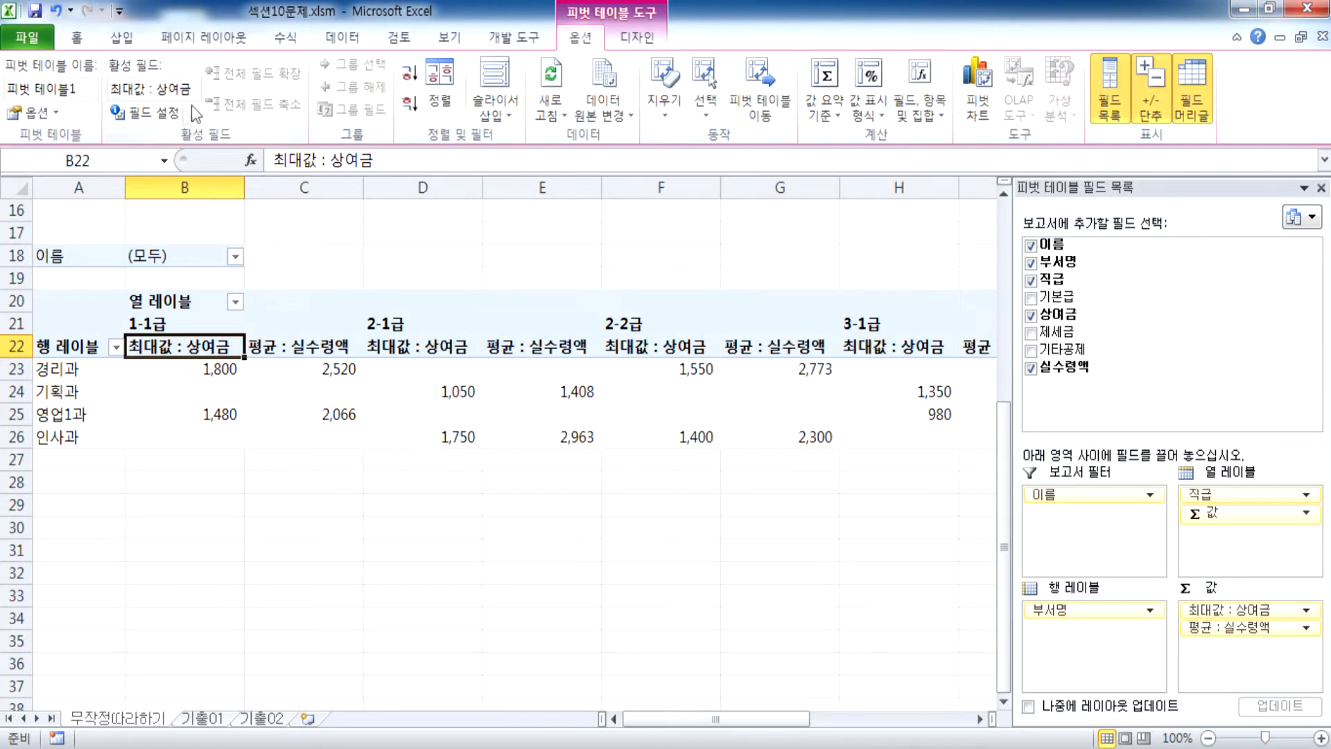
left_click(140, 111)
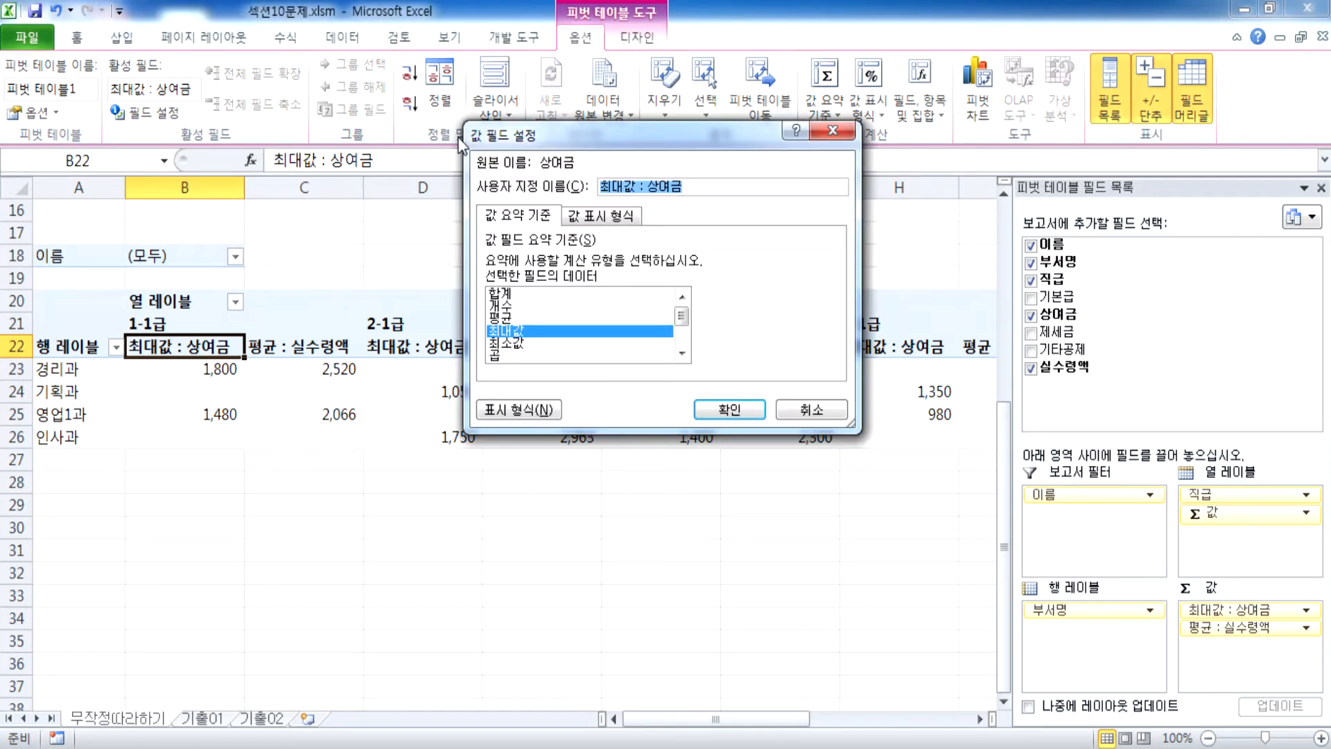
left_click(518, 410)
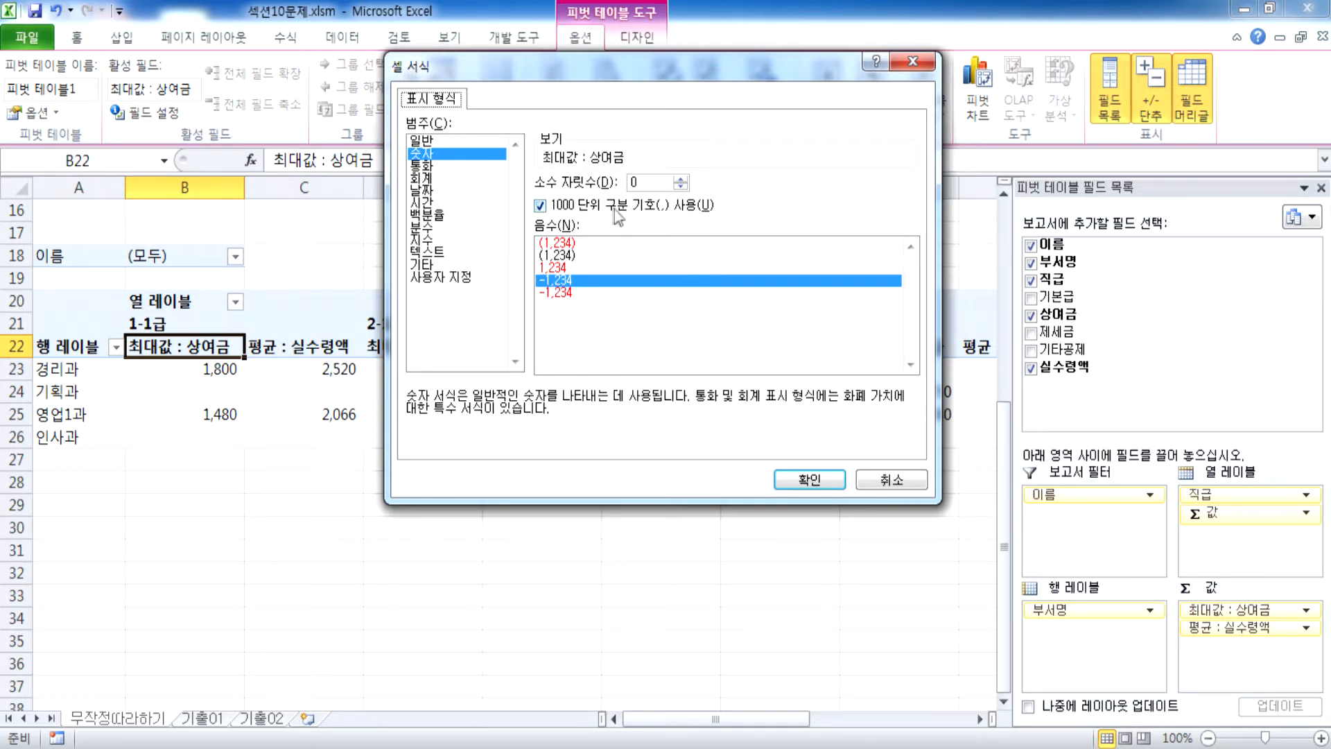
left_click(889, 481)
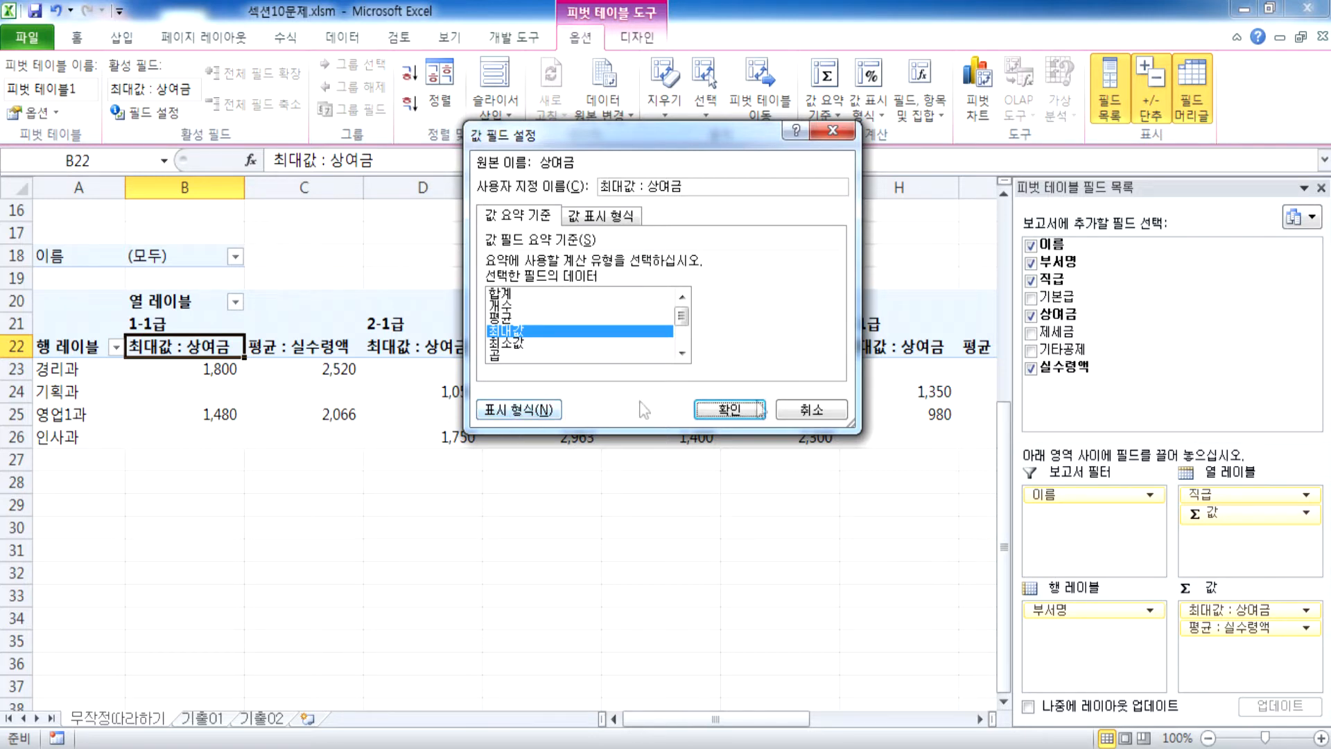
left_click(804, 413)
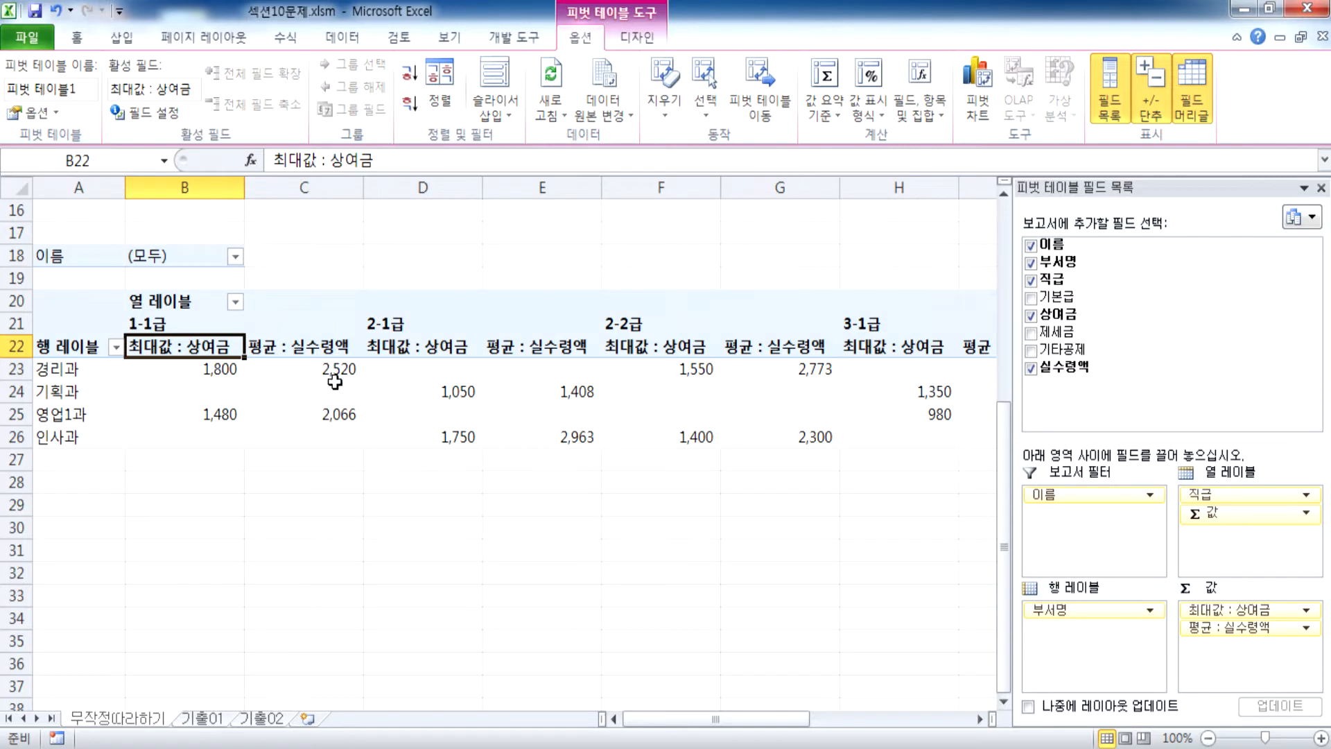
Check the number format of the 평균 : 실수령액 field through its value field settings without changing it
right_click(298, 352)
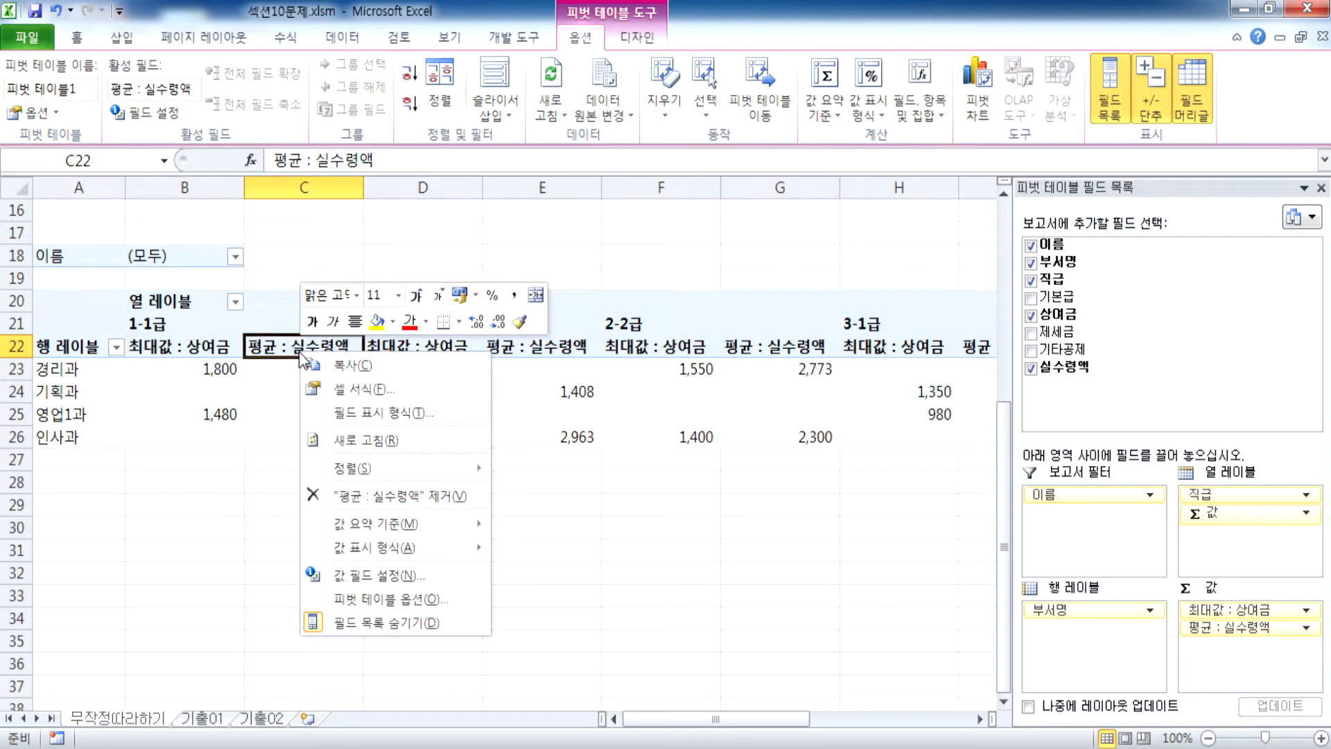
left_click(355, 575)
left_click_drag(362, 427, 531, 156)
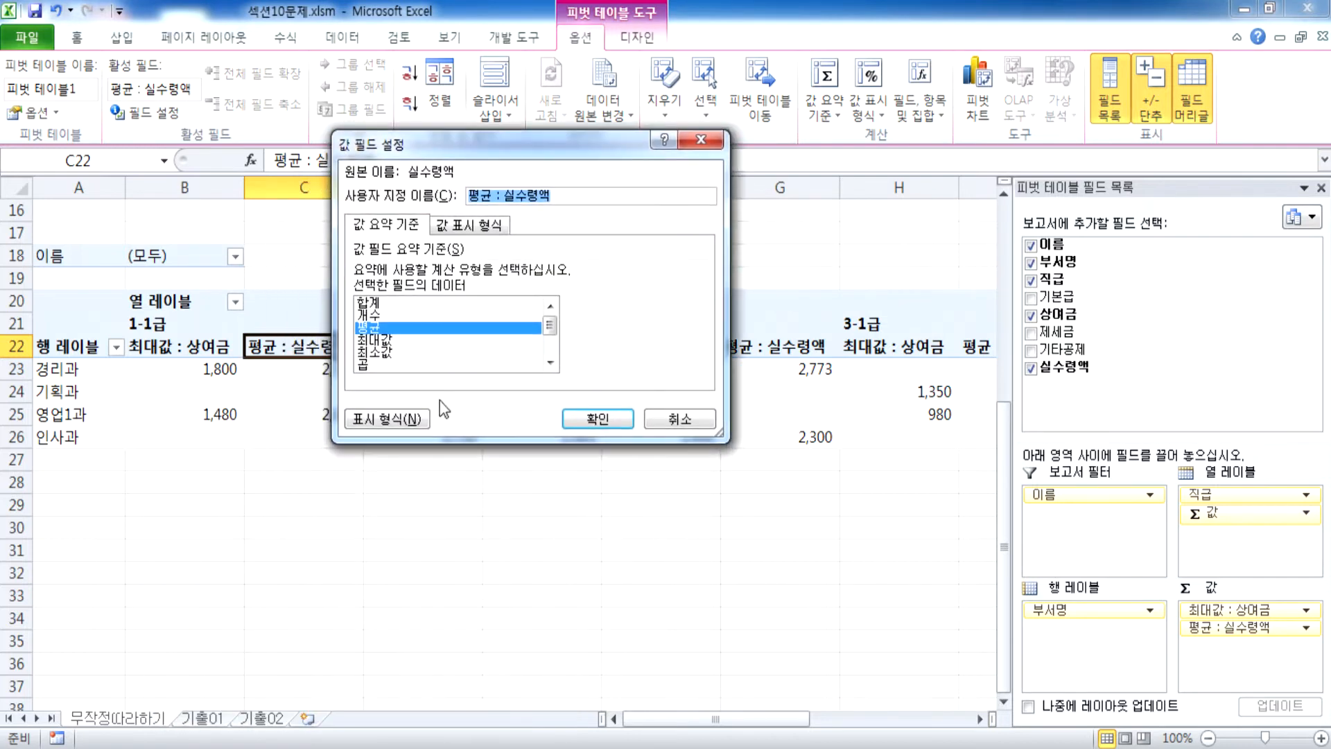
left_click(402, 419)
left_click_drag(334, 305, 515, 139)
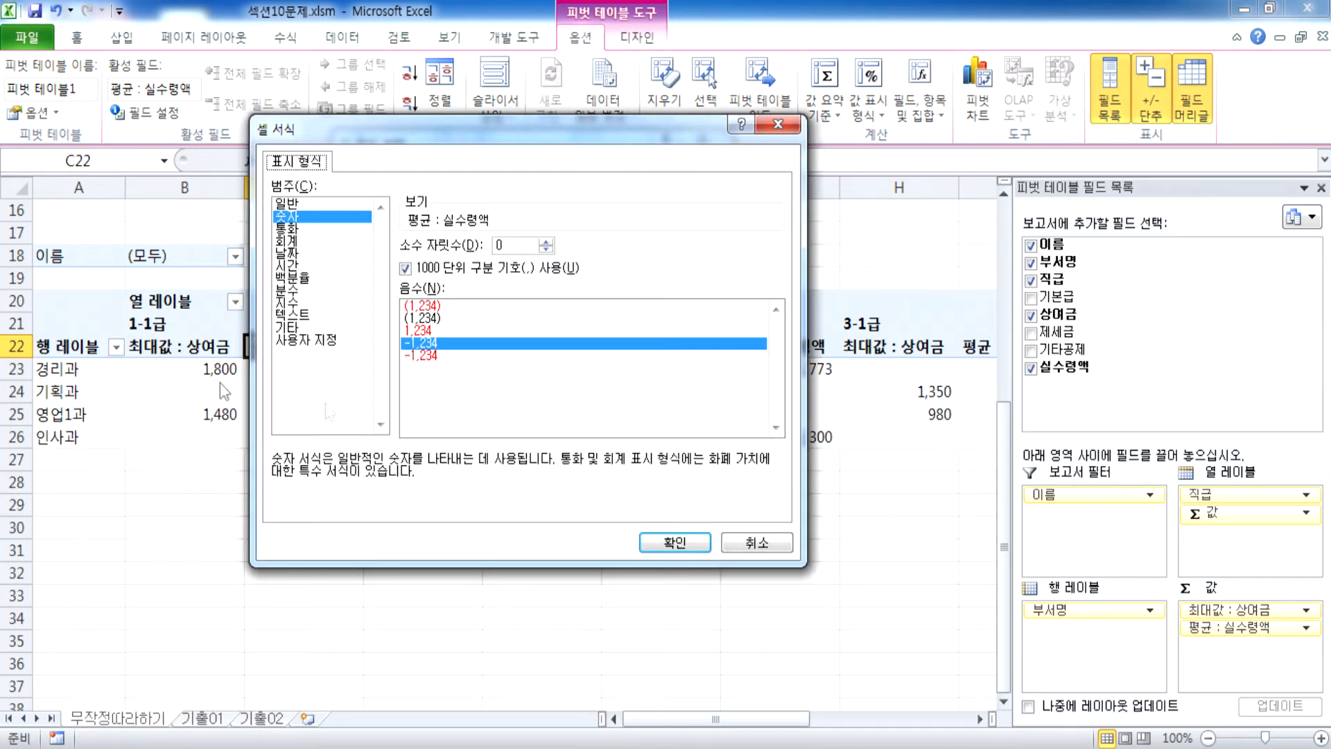
left_click(751, 551)
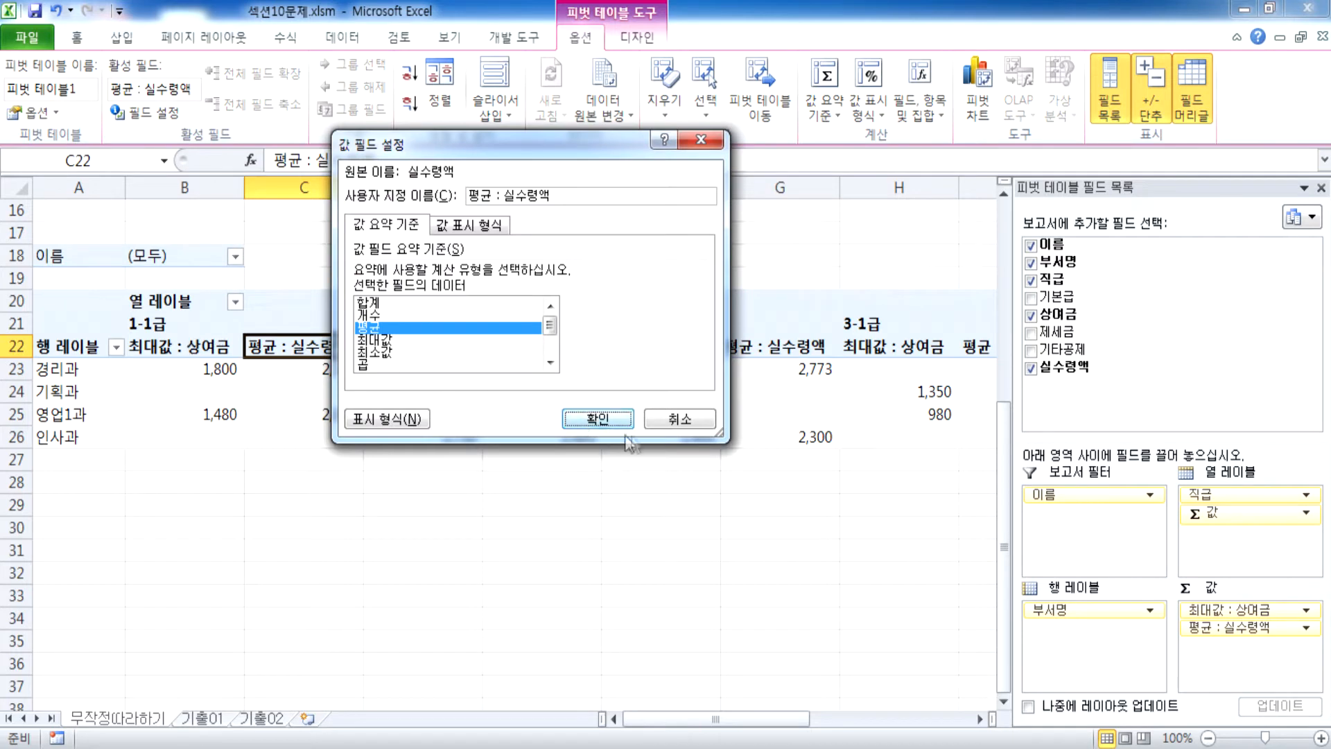
left_click(678, 418)
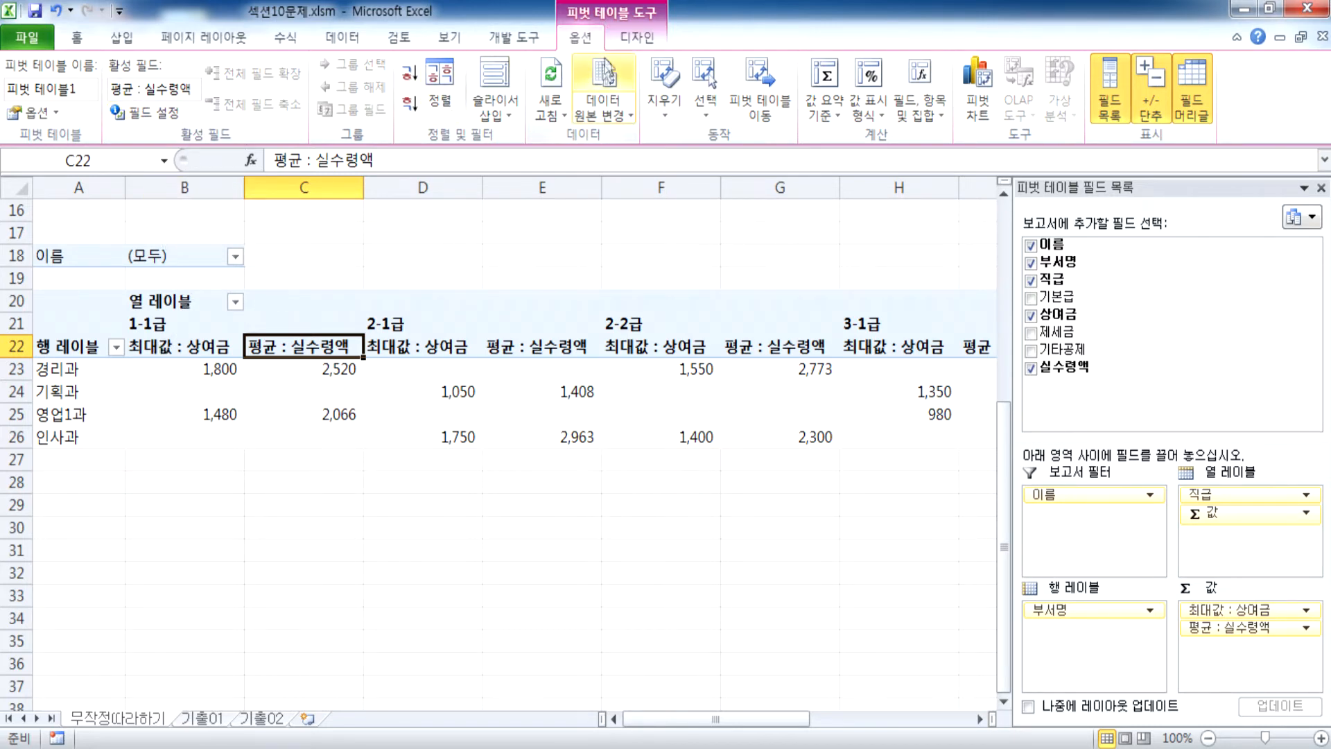
Turn on grand totals for rows and columns, look over the total row, and turn them off again
left_click(636, 36)
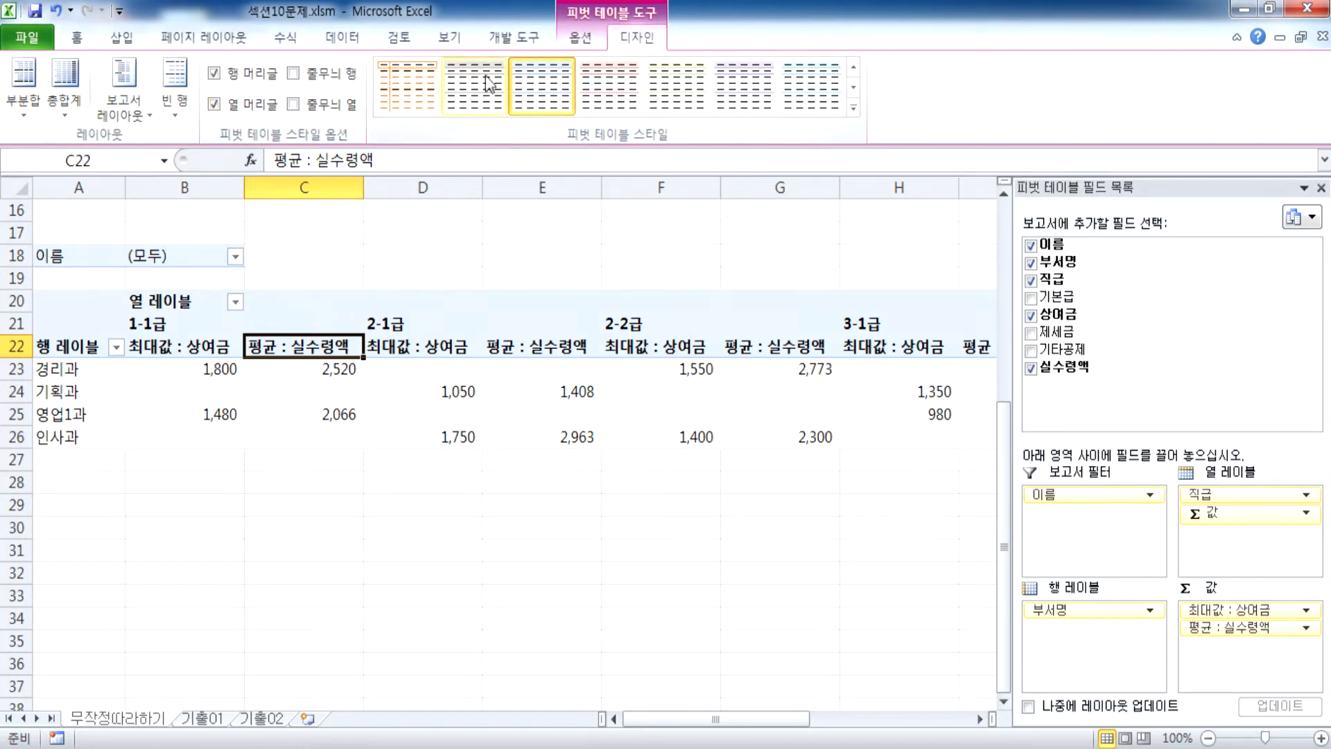
left_click(66, 111)
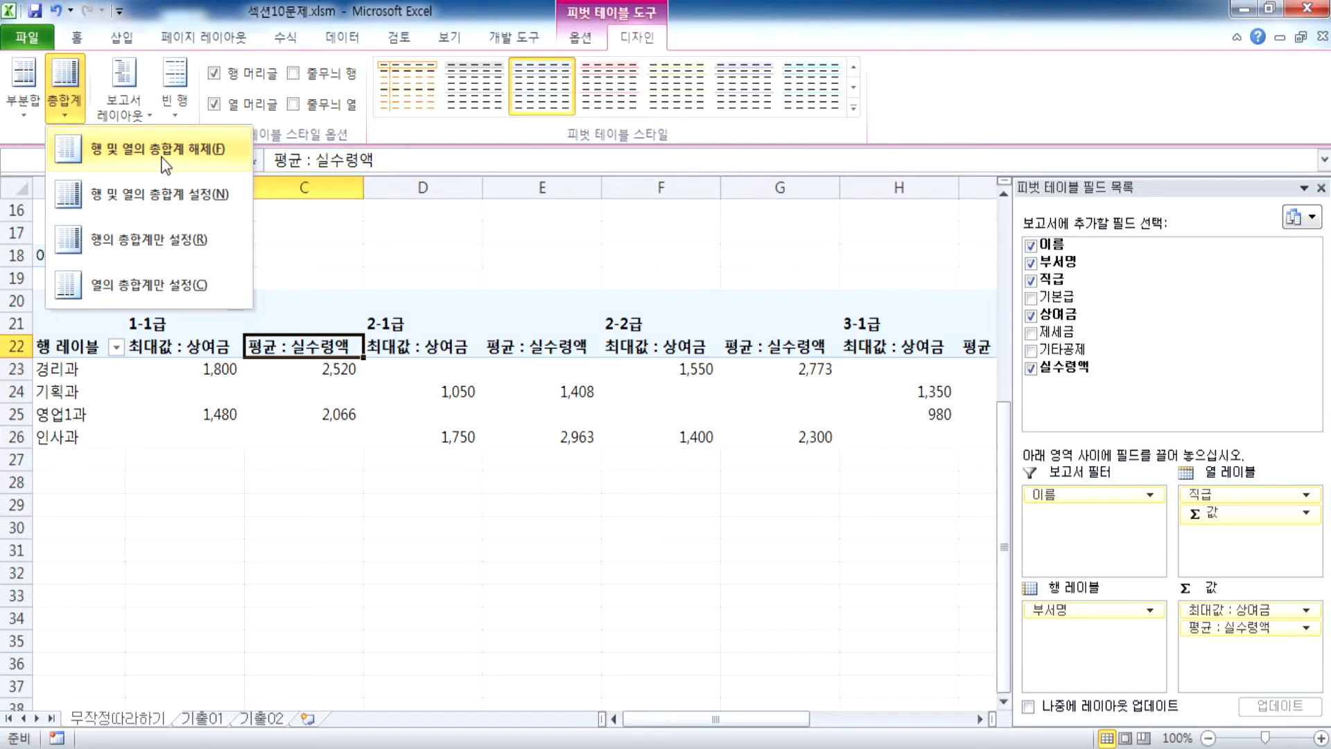
left_click(166, 193)
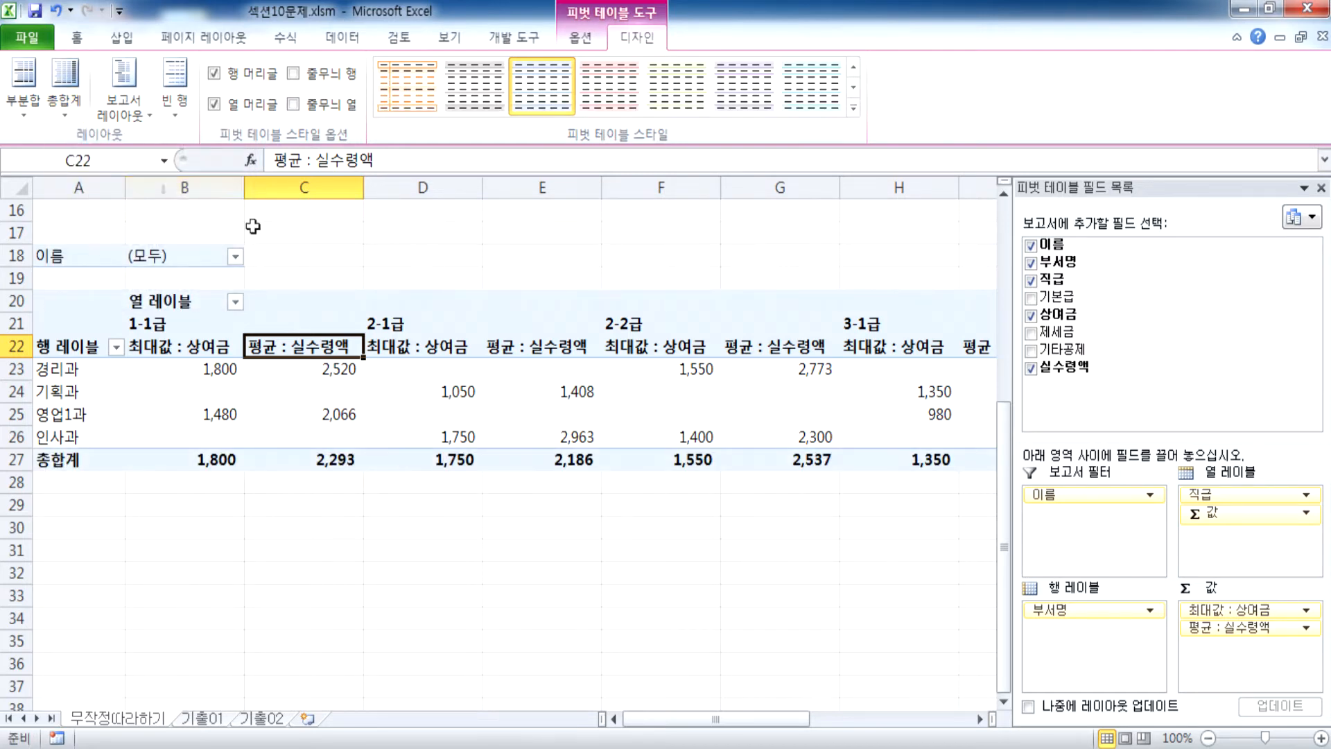
left_click_drag(774, 718, 728, 704)
left_click(78, 114)
left_click(148, 140)
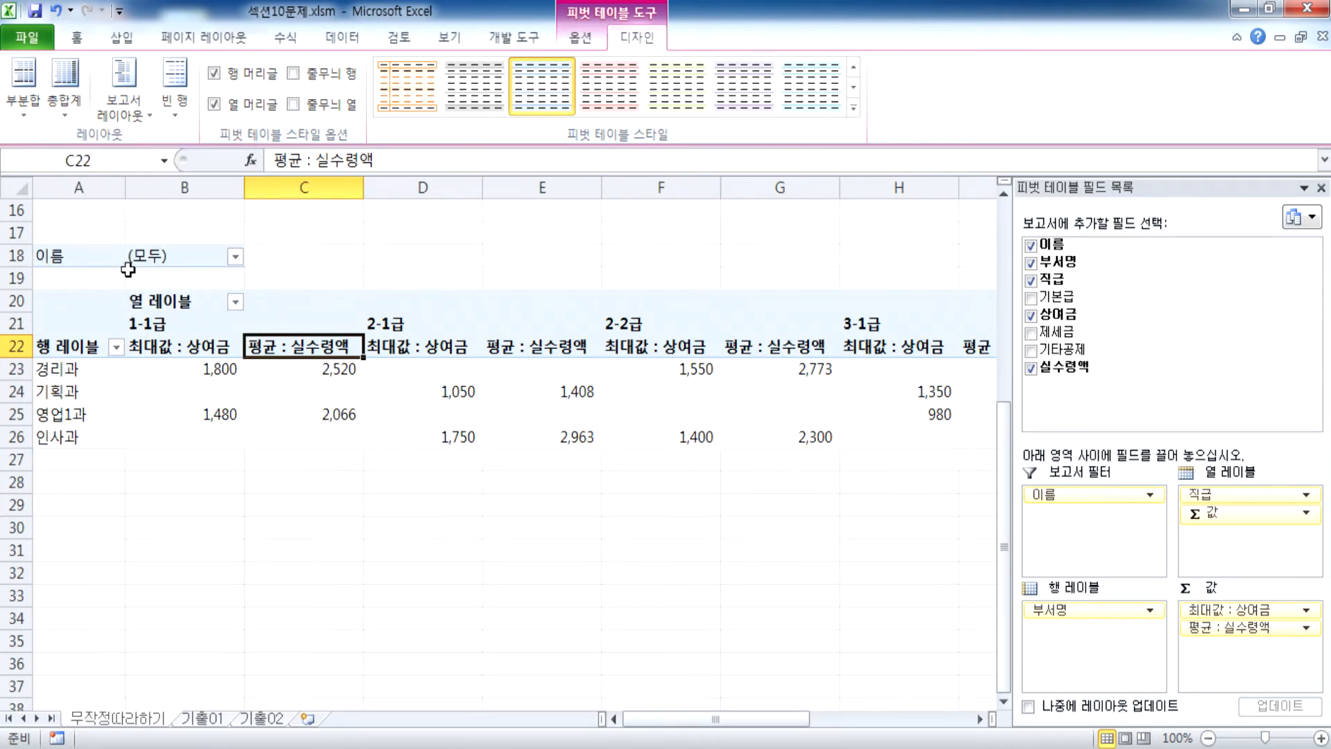
mouse_move(152, 382)
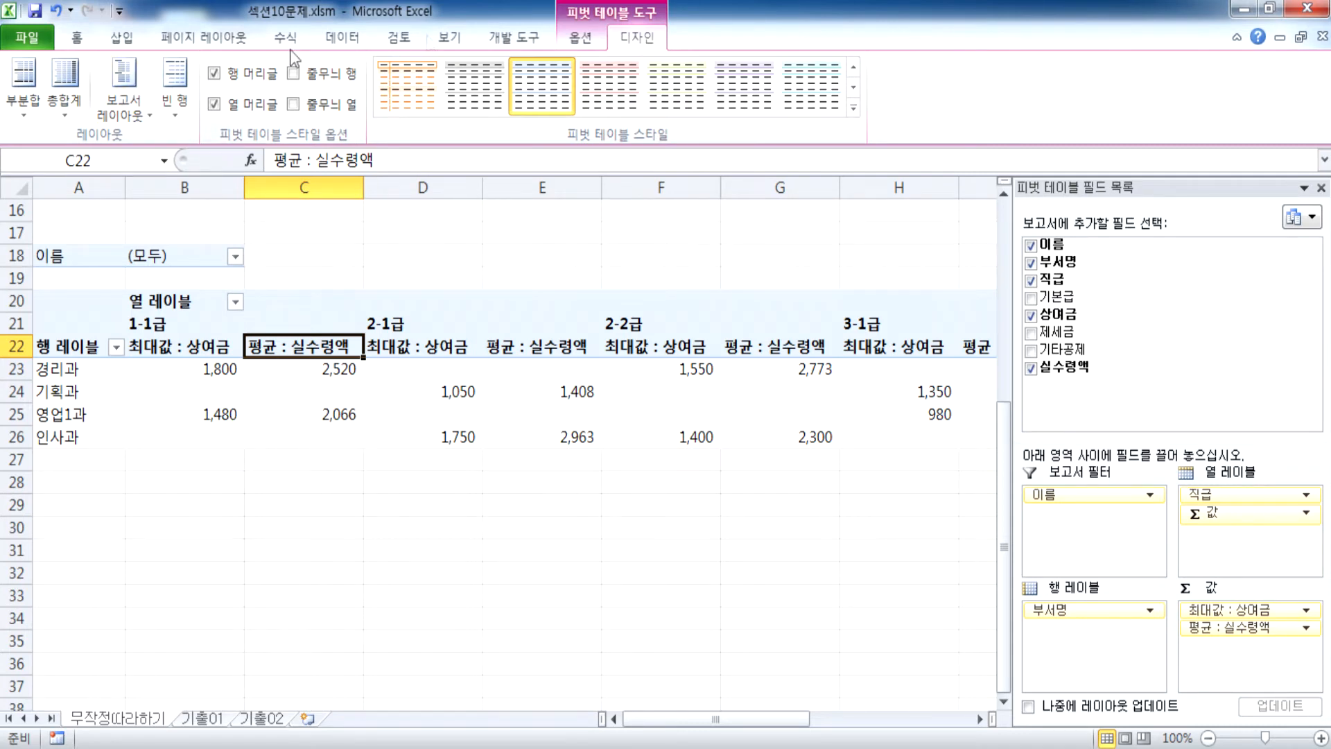
Enable both row and column grand totals in the pivot table options
left_click(568, 38)
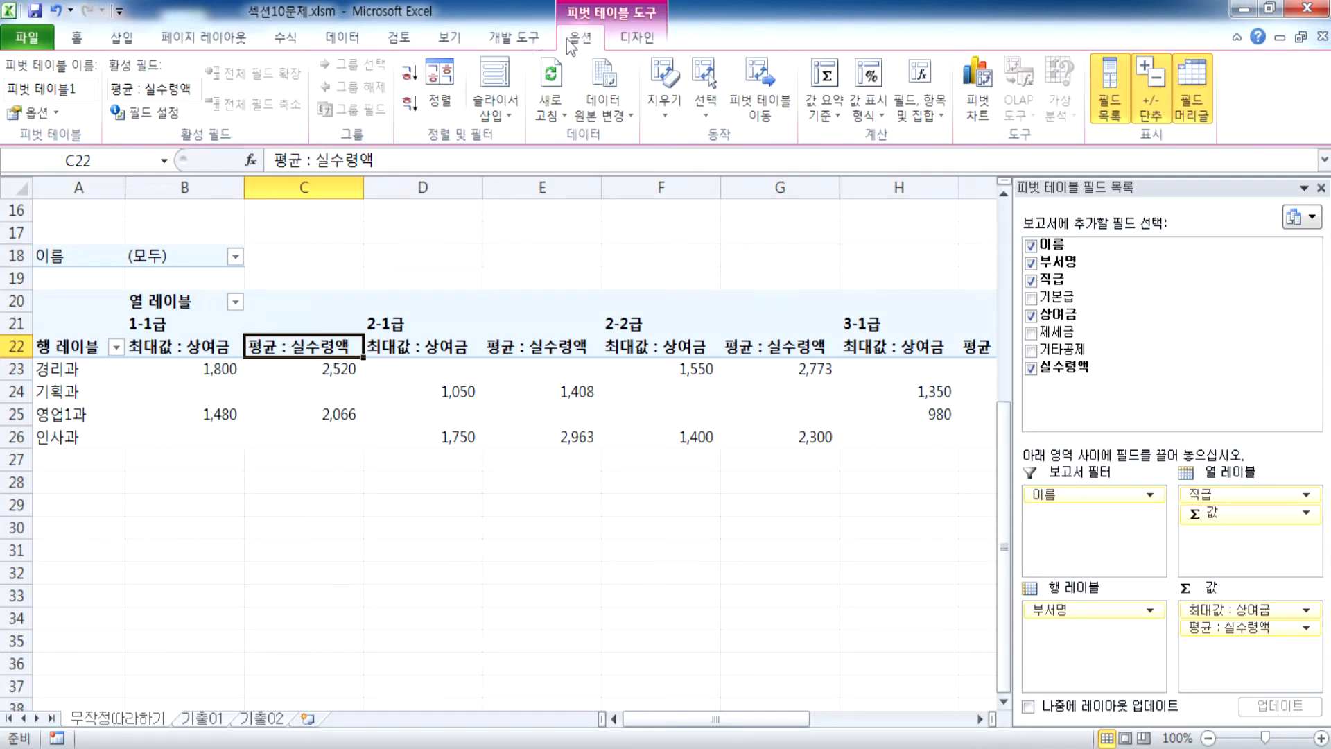
left_click(30, 116)
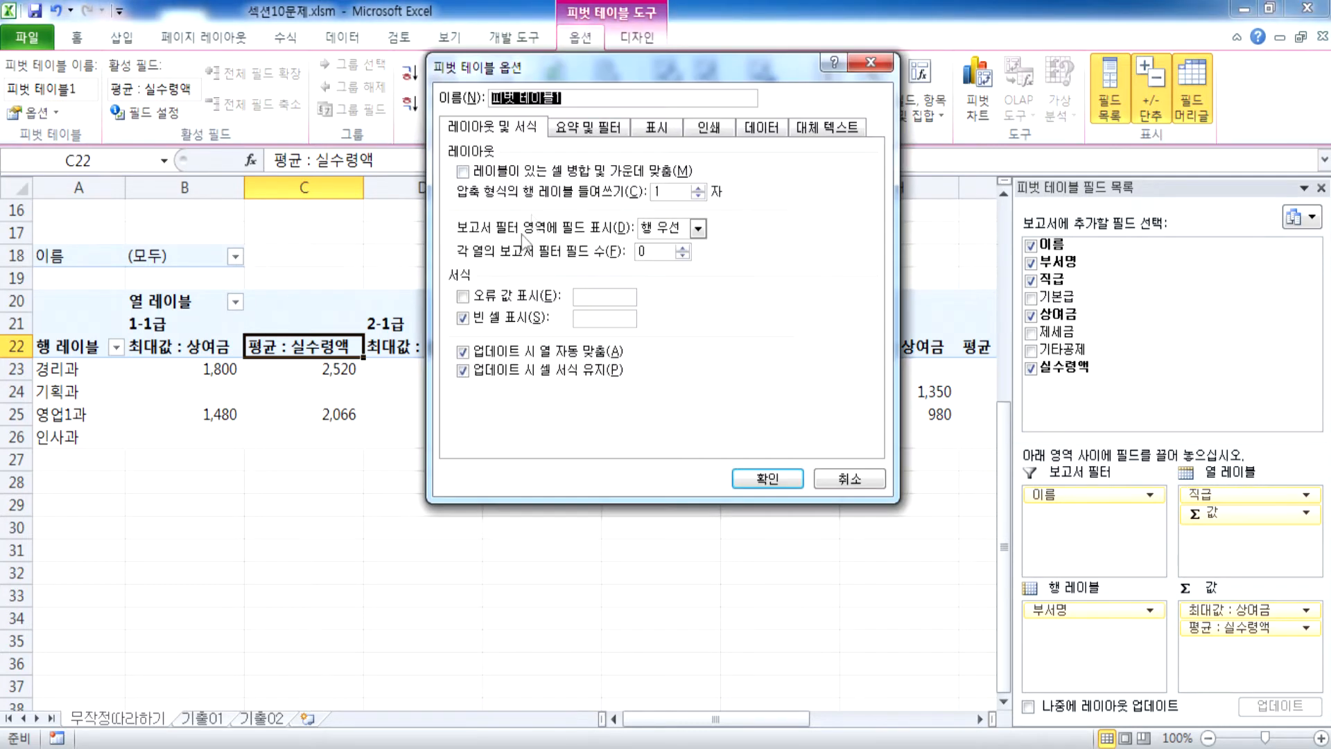
left_click(588, 128)
left_click(463, 189)
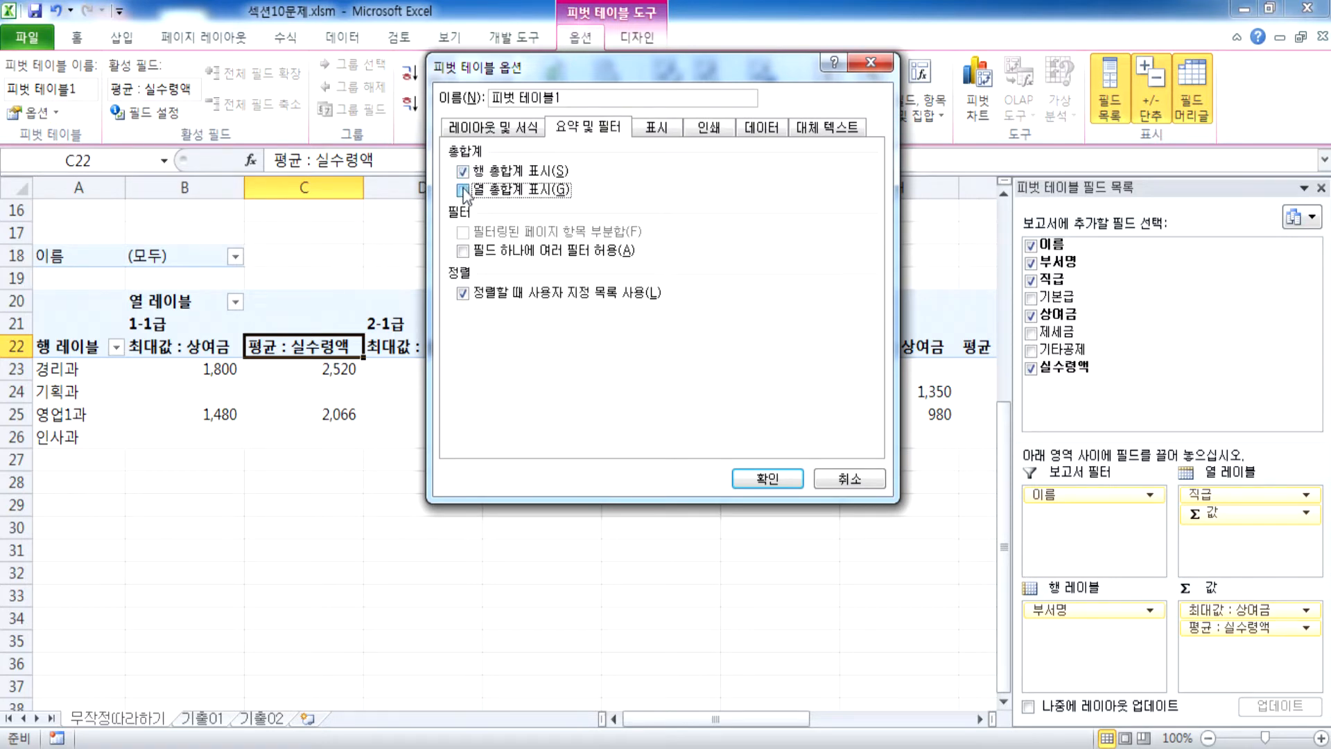
left_click(767, 478)
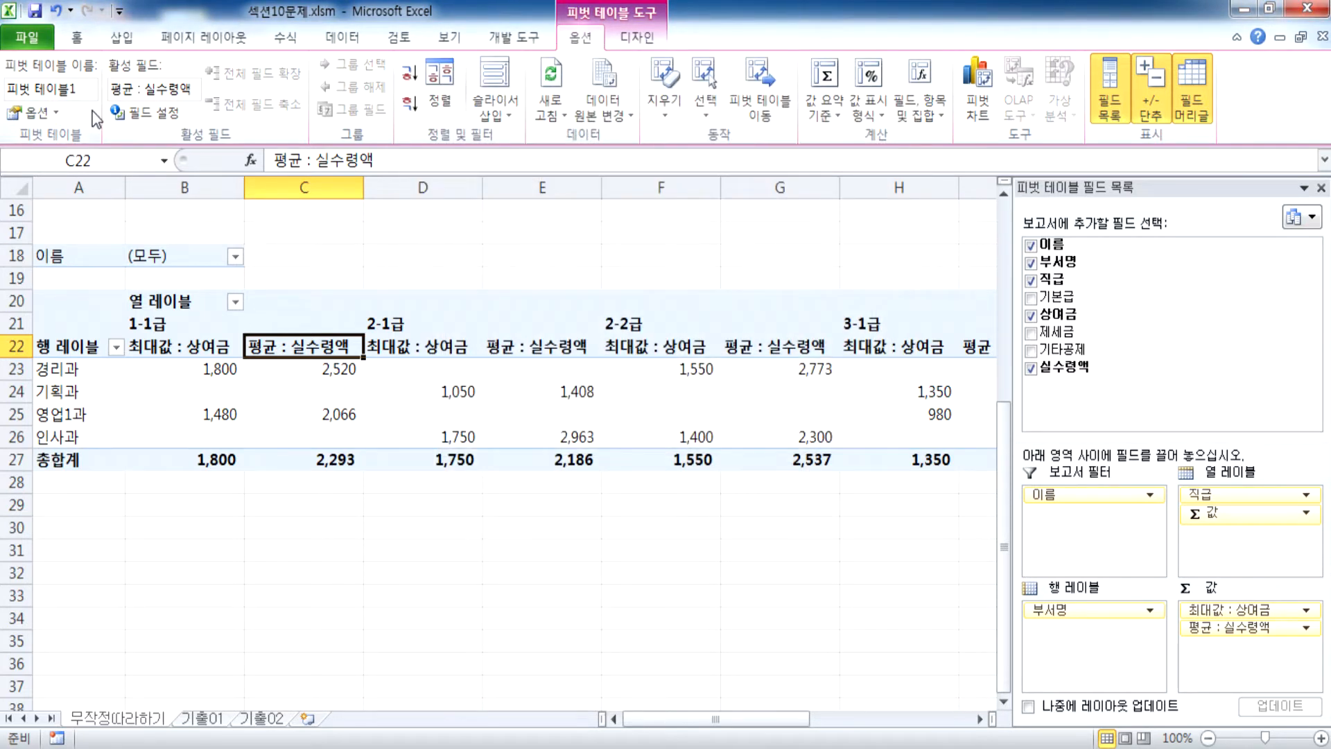
Try clearing both the row and column grand totals in the pivot table options
left_click(36, 114)
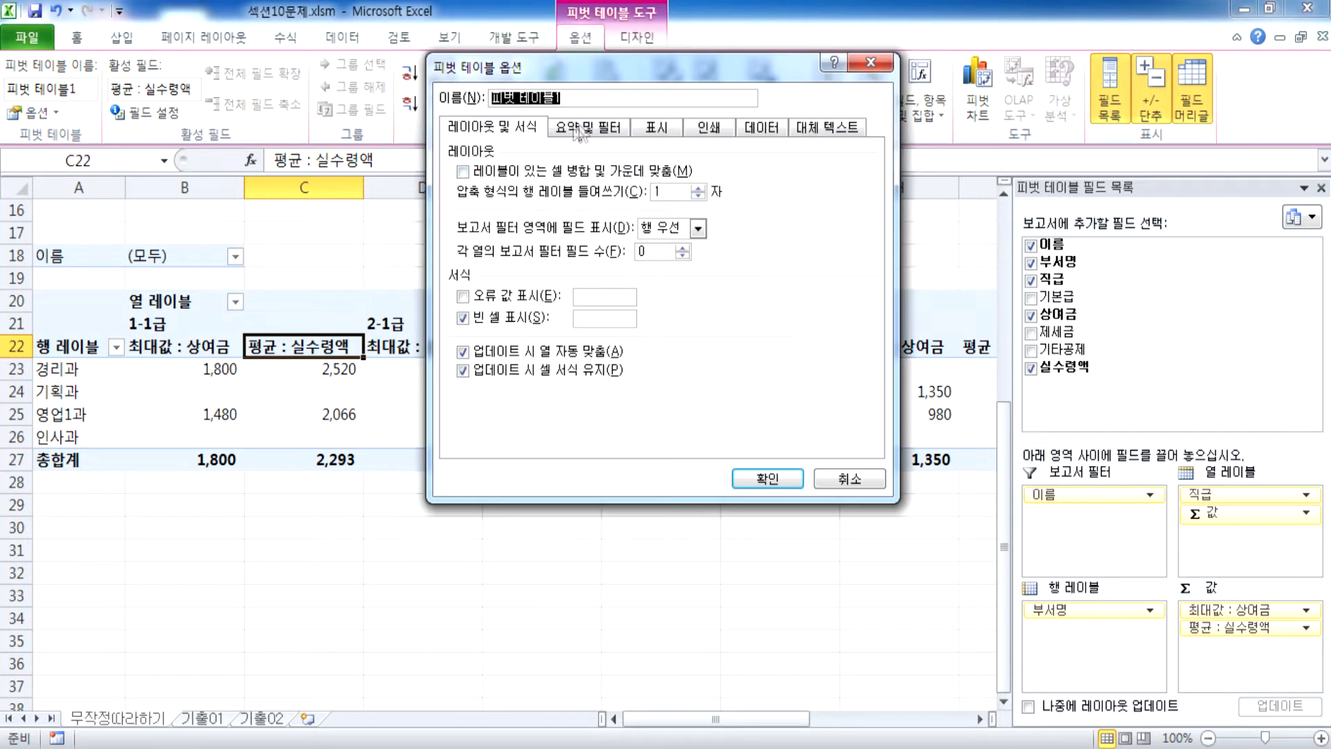
left_click(568, 132)
left_click(463, 171)
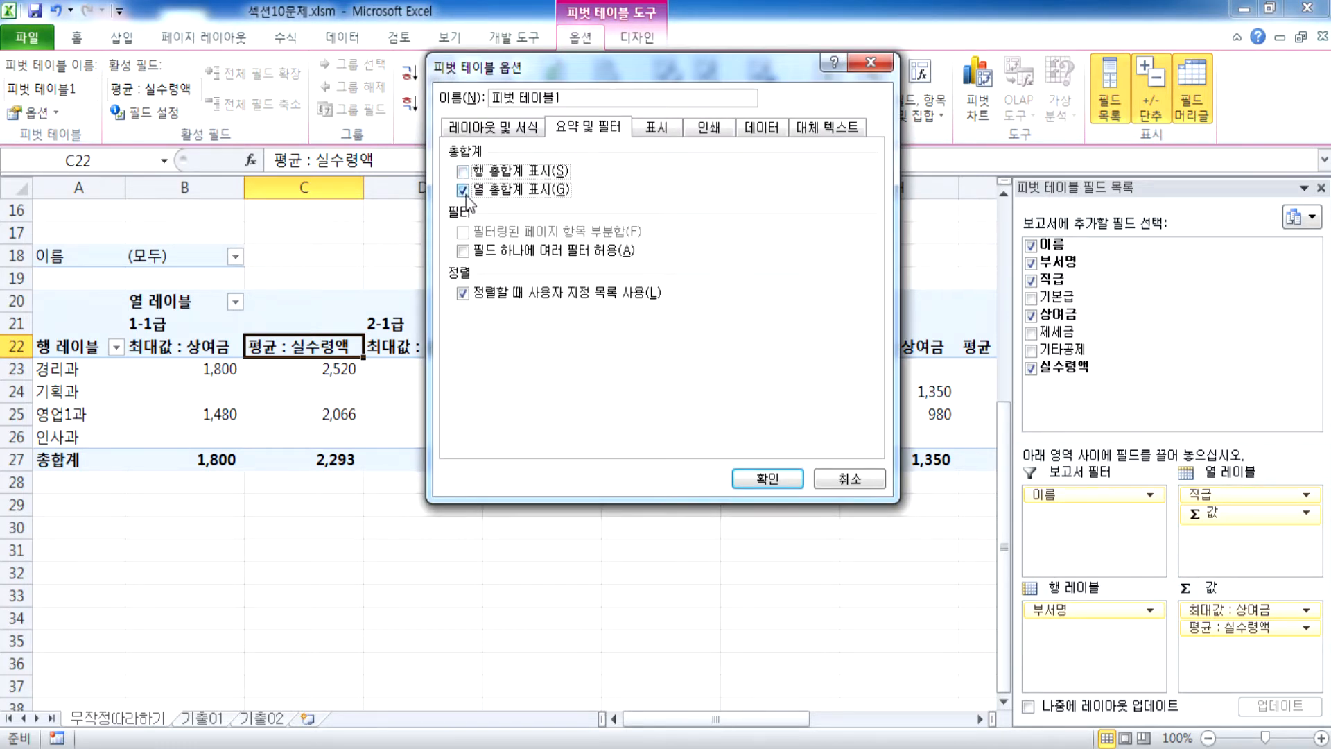
left_click(463, 191)
left_click(854, 482)
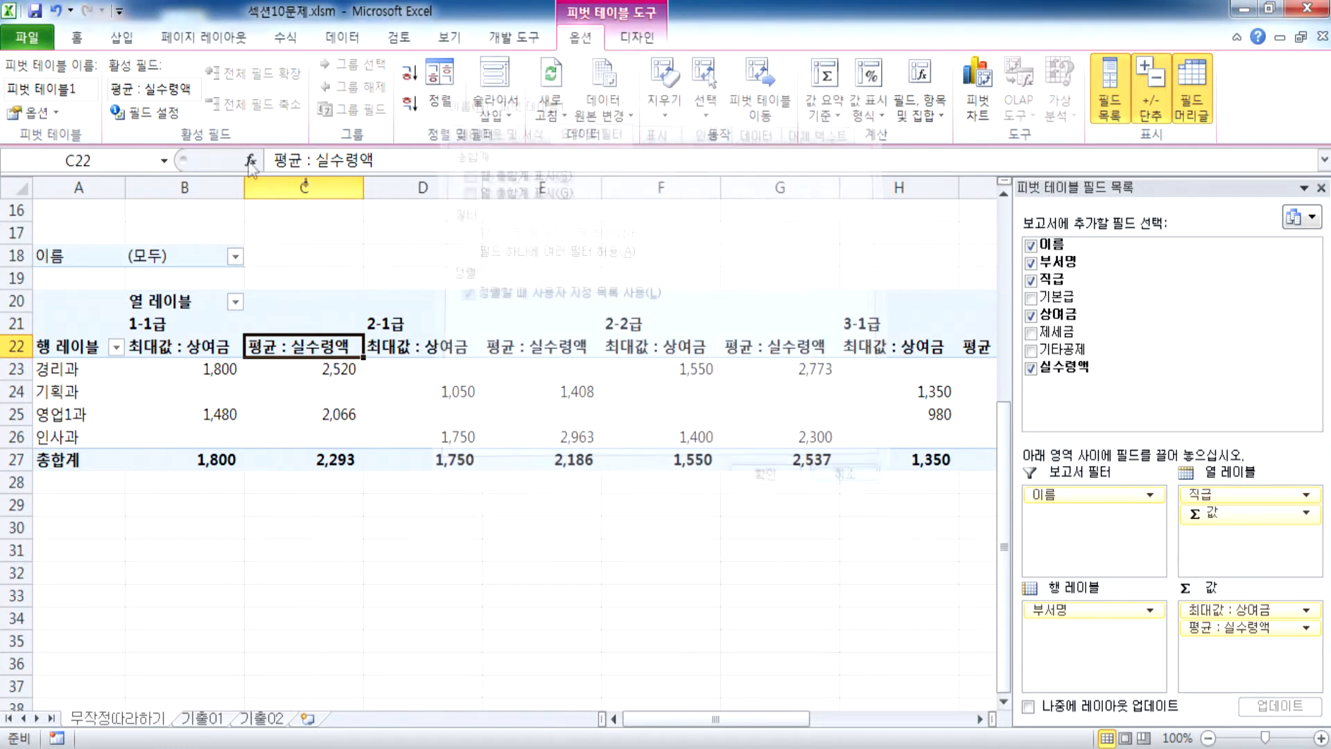
Turn off the grand totals for both rows and columns using the pivot table's grand total design setting
left_click(636, 37)
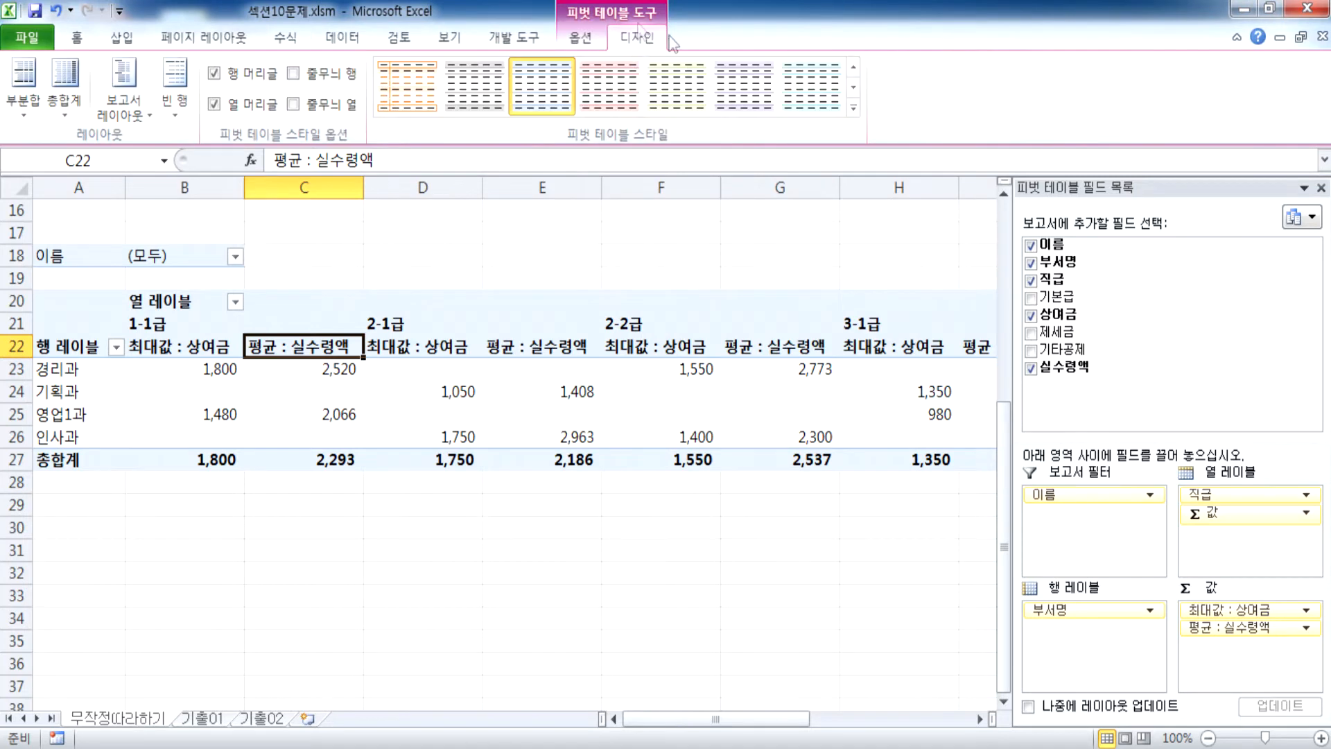
left_click(65, 104)
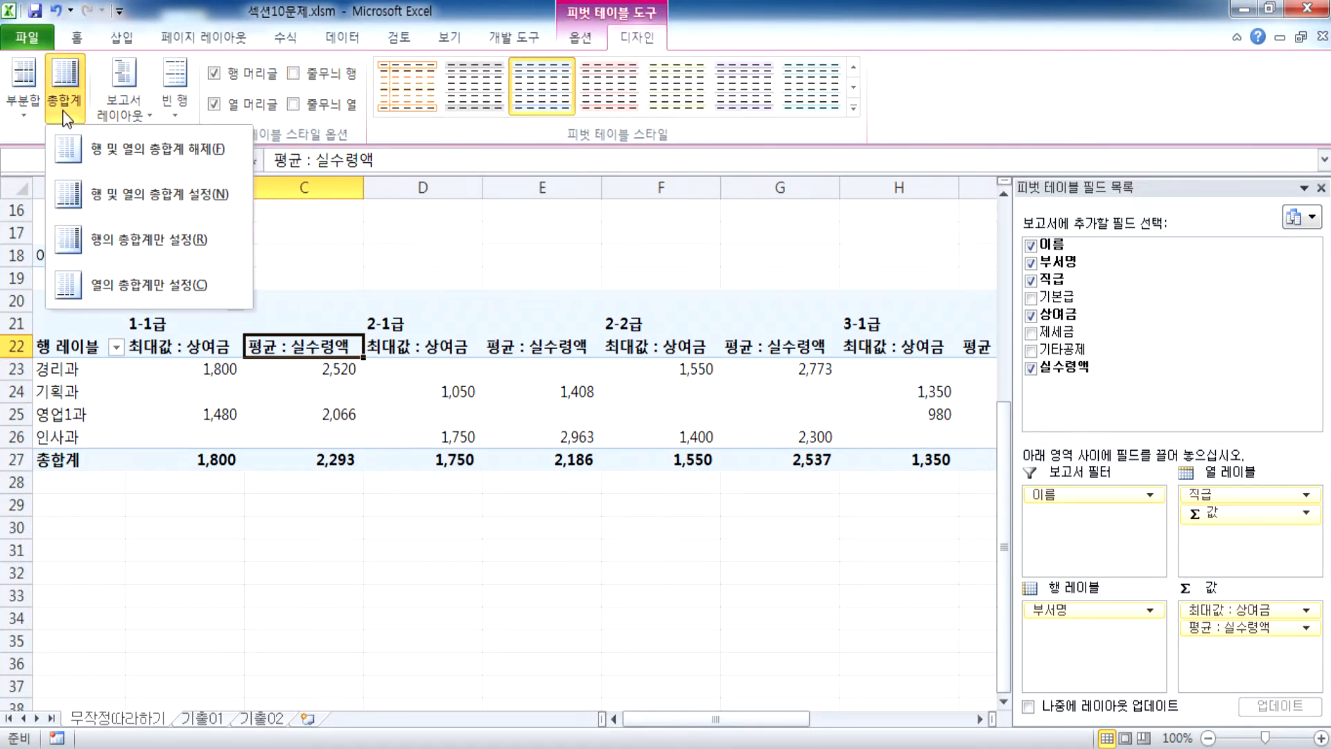
left_click(180, 149)
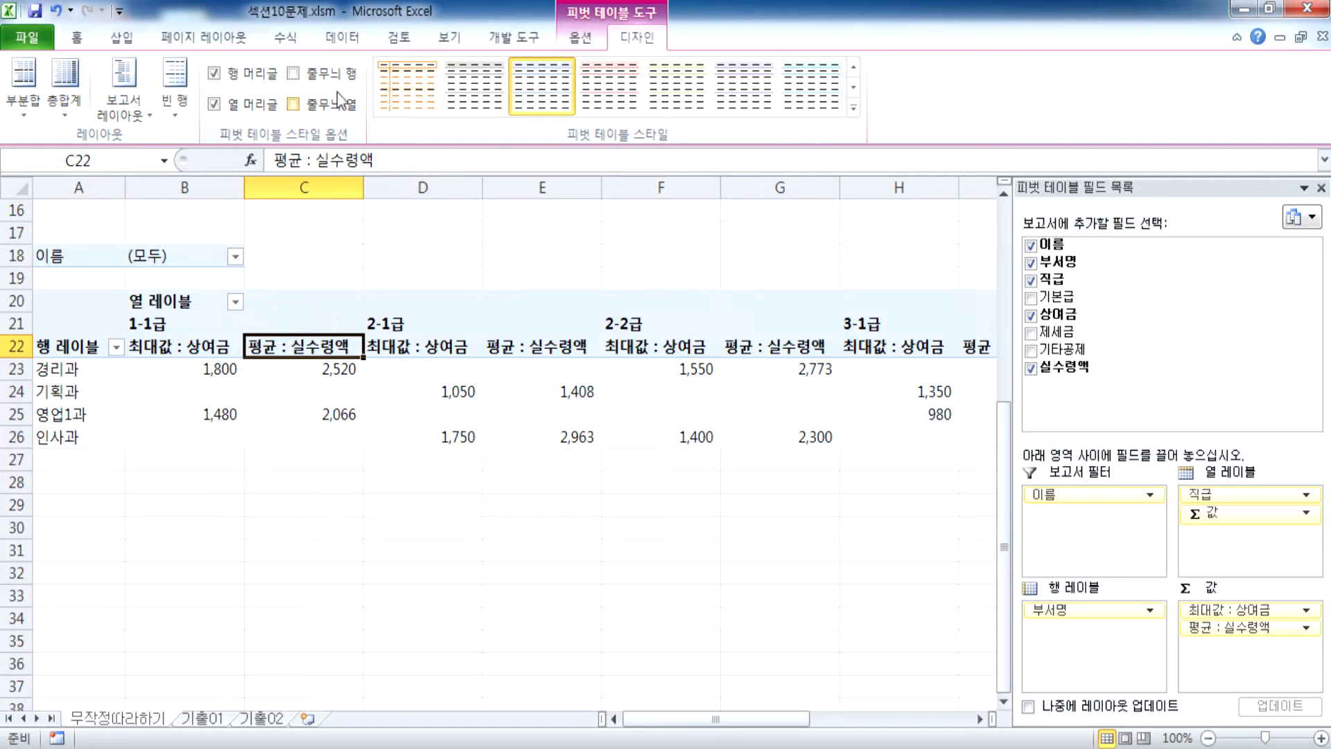
Review the layout, label merging, empty cell and grand total settings in the pivot table options, and close them without changes
left_click(582, 38)
left_click(34, 113)
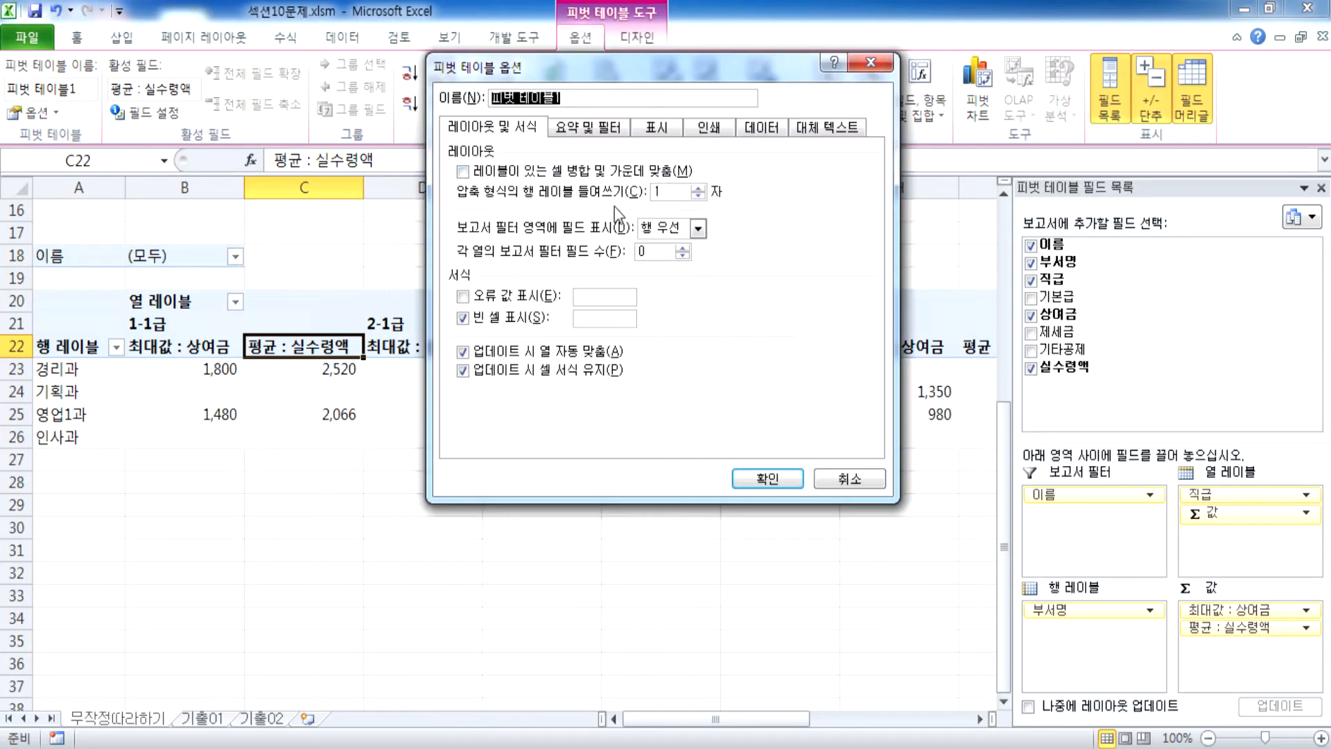
left_click(581, 128)
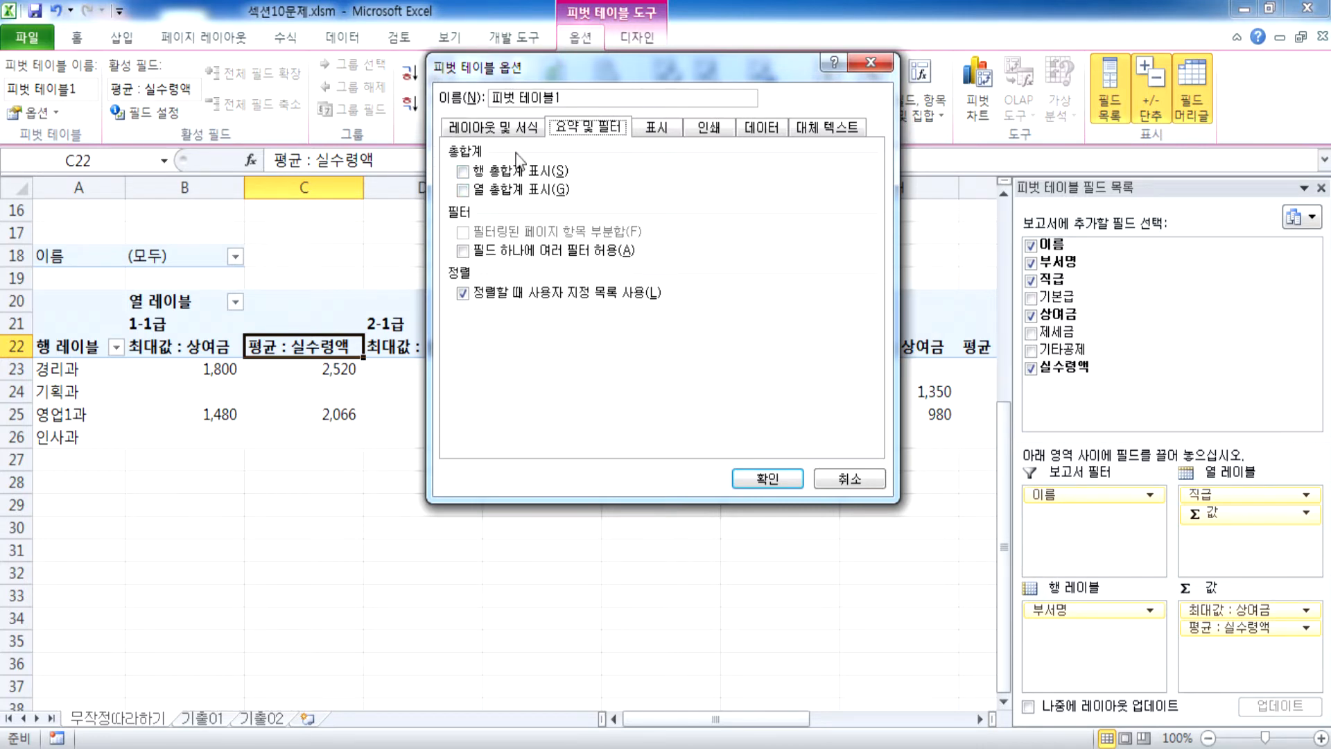
left_click(516, 129)
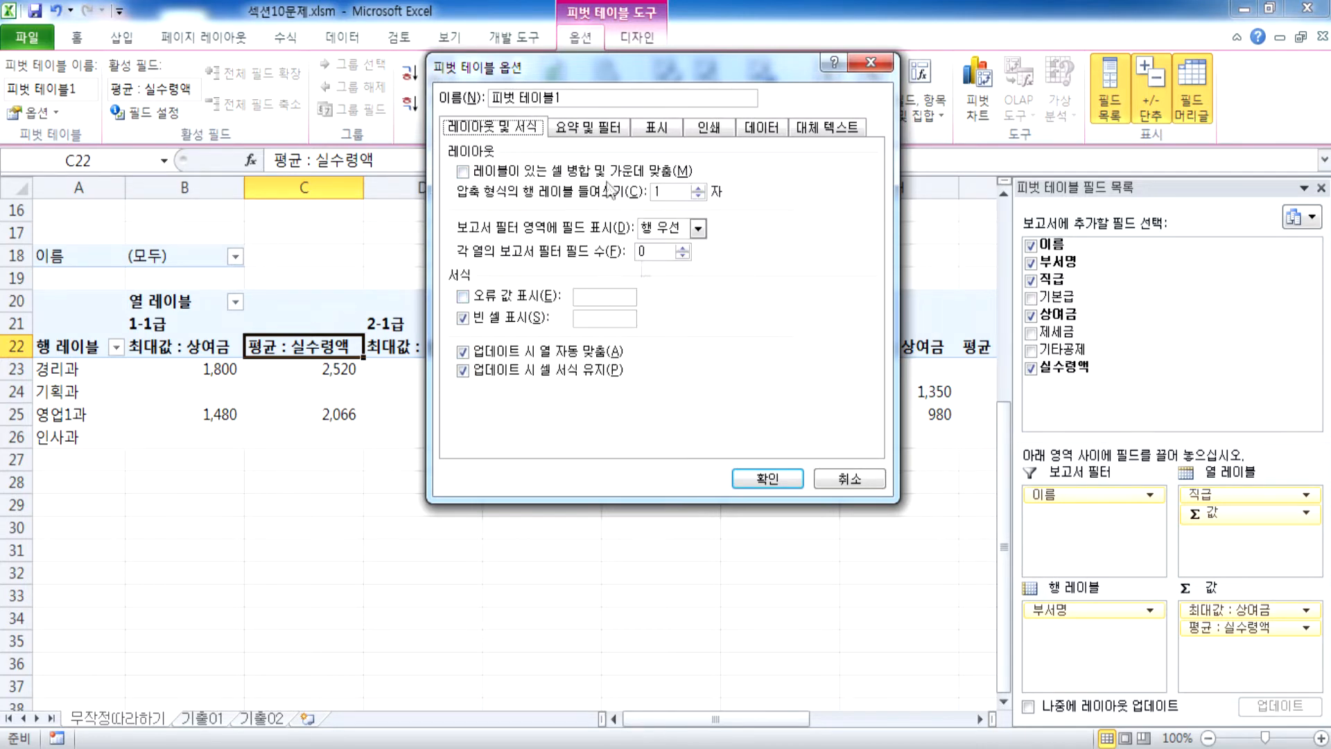
left_click(476, 169)
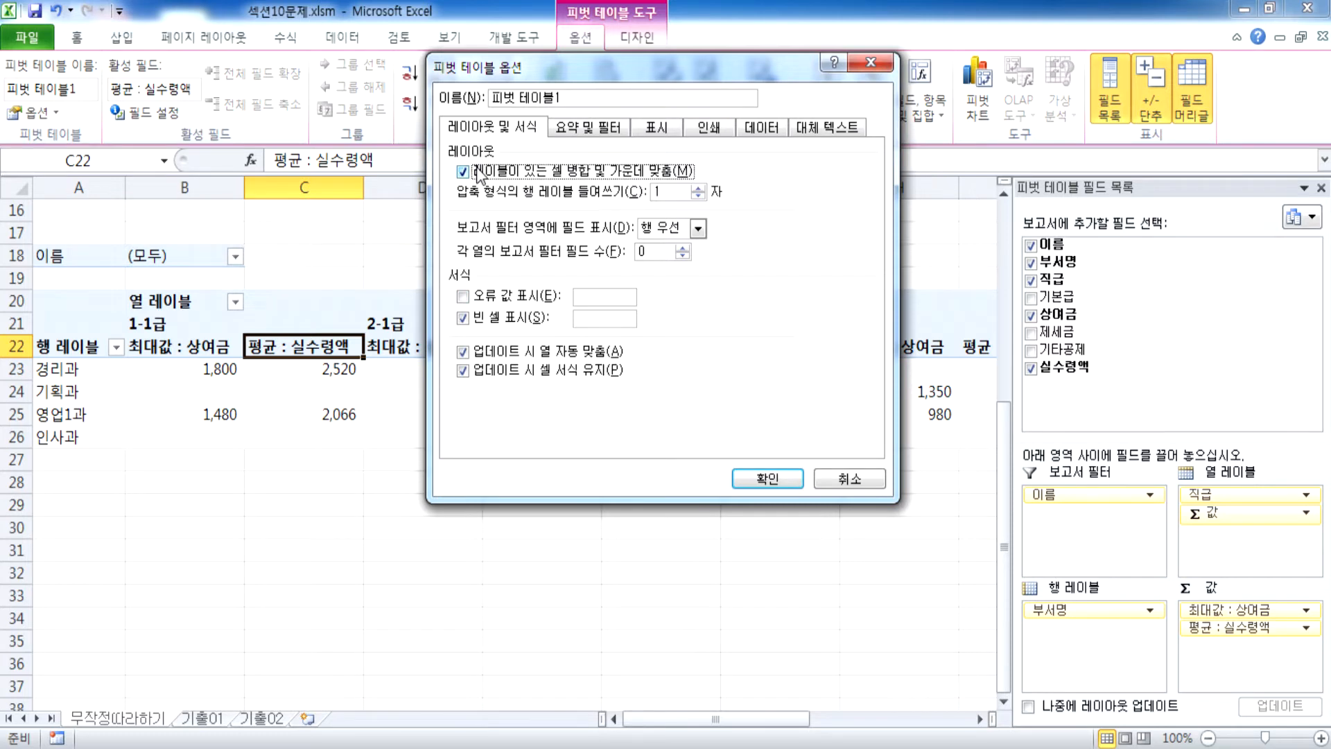
left_click(603, 317)
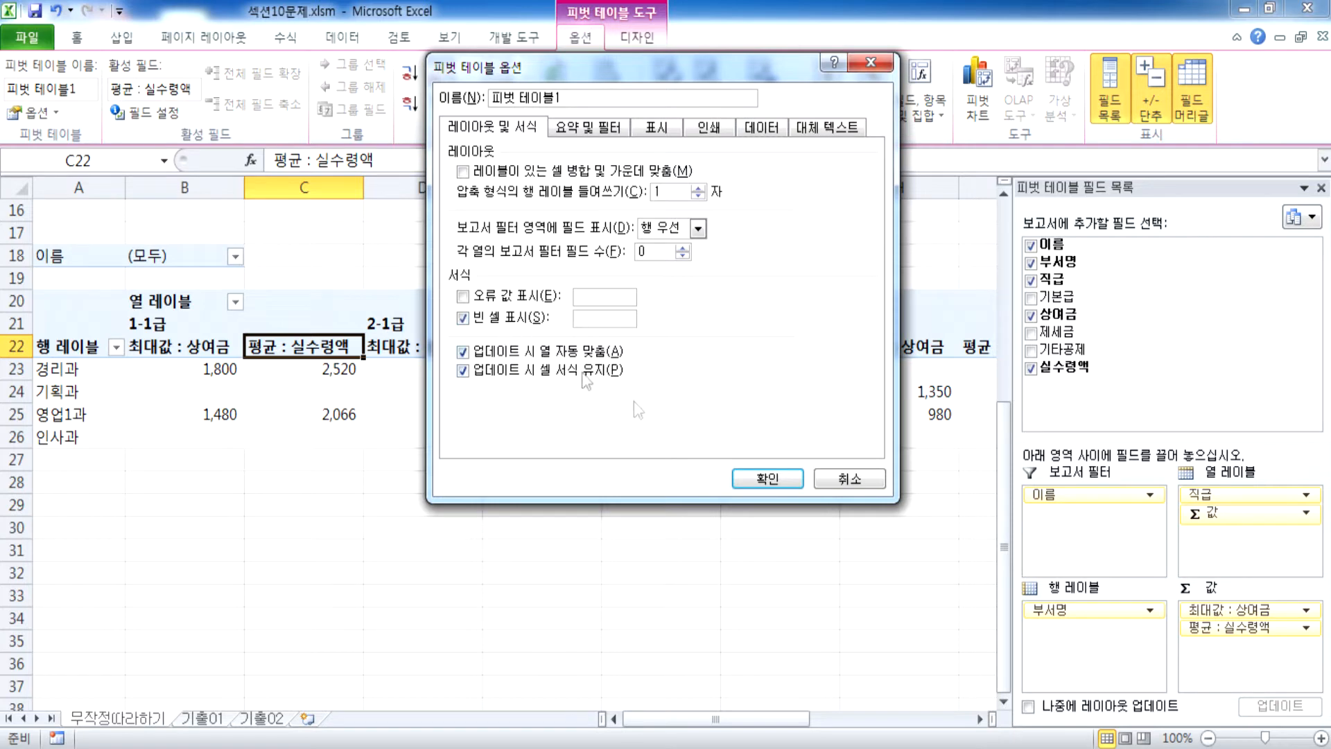
left_click(839, 484)
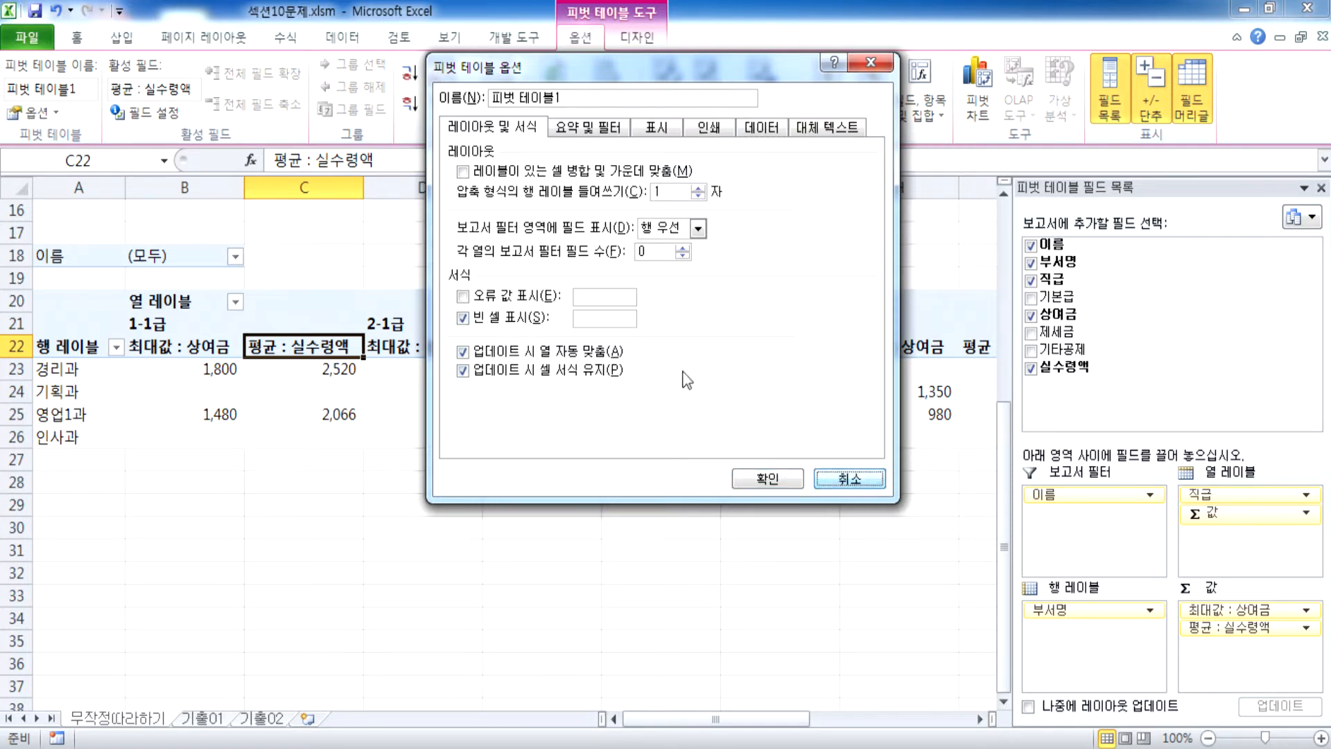
left_click(587, 129)
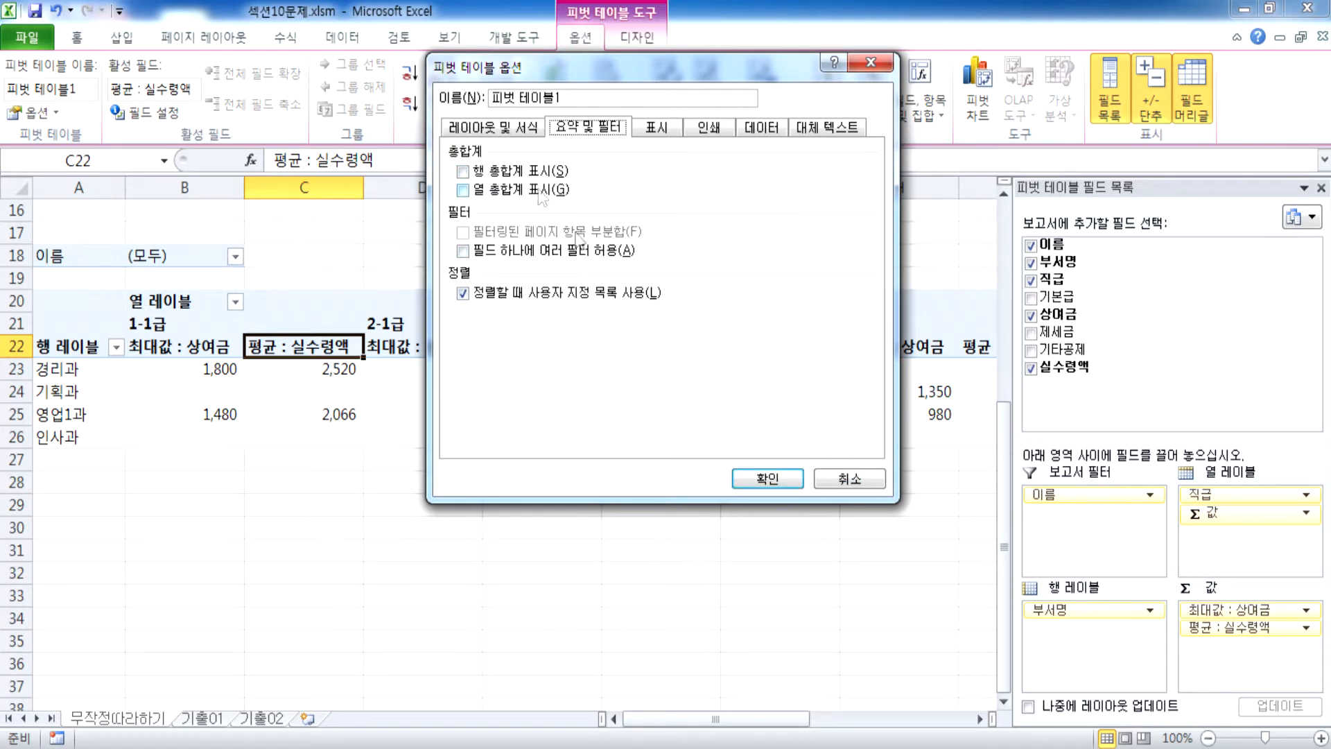
left_click(858, 483)
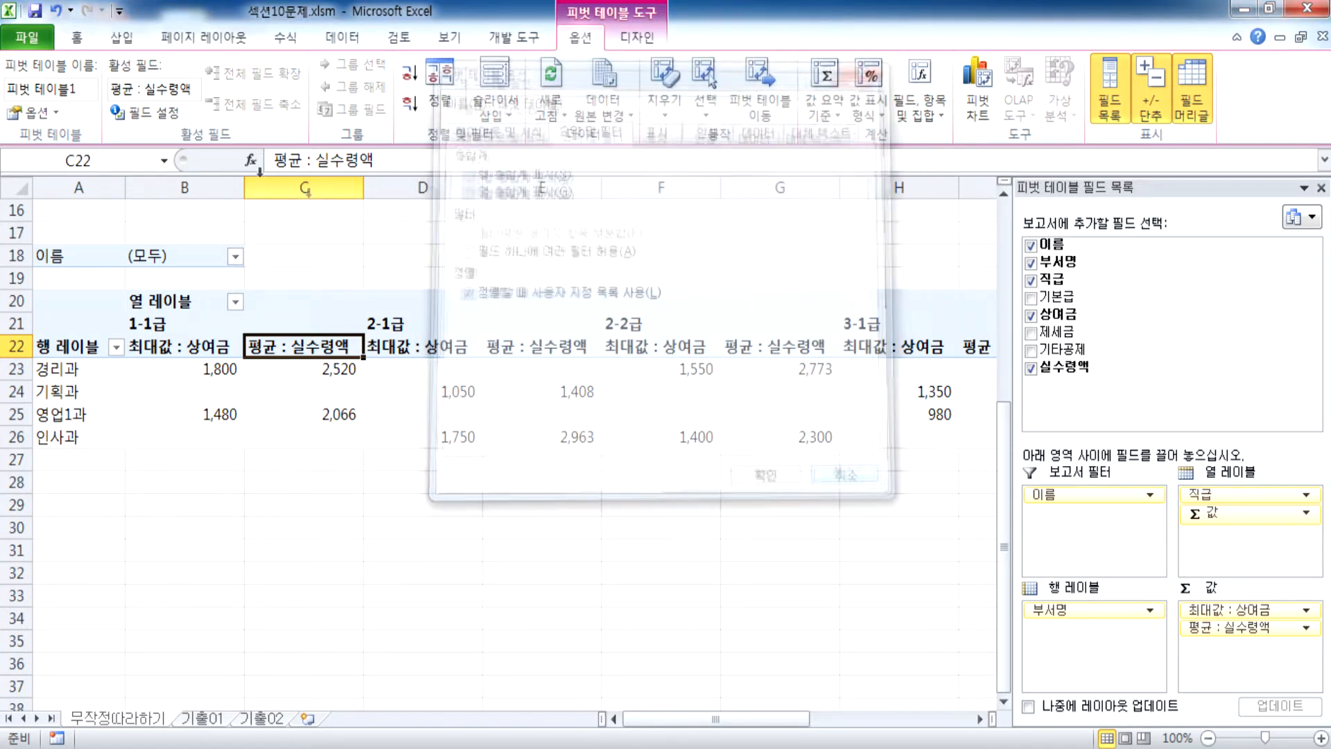
Review the available grand total choices for rows and columns in the pivot table design settings
left_click(637, 36)
left_click(65, 87)
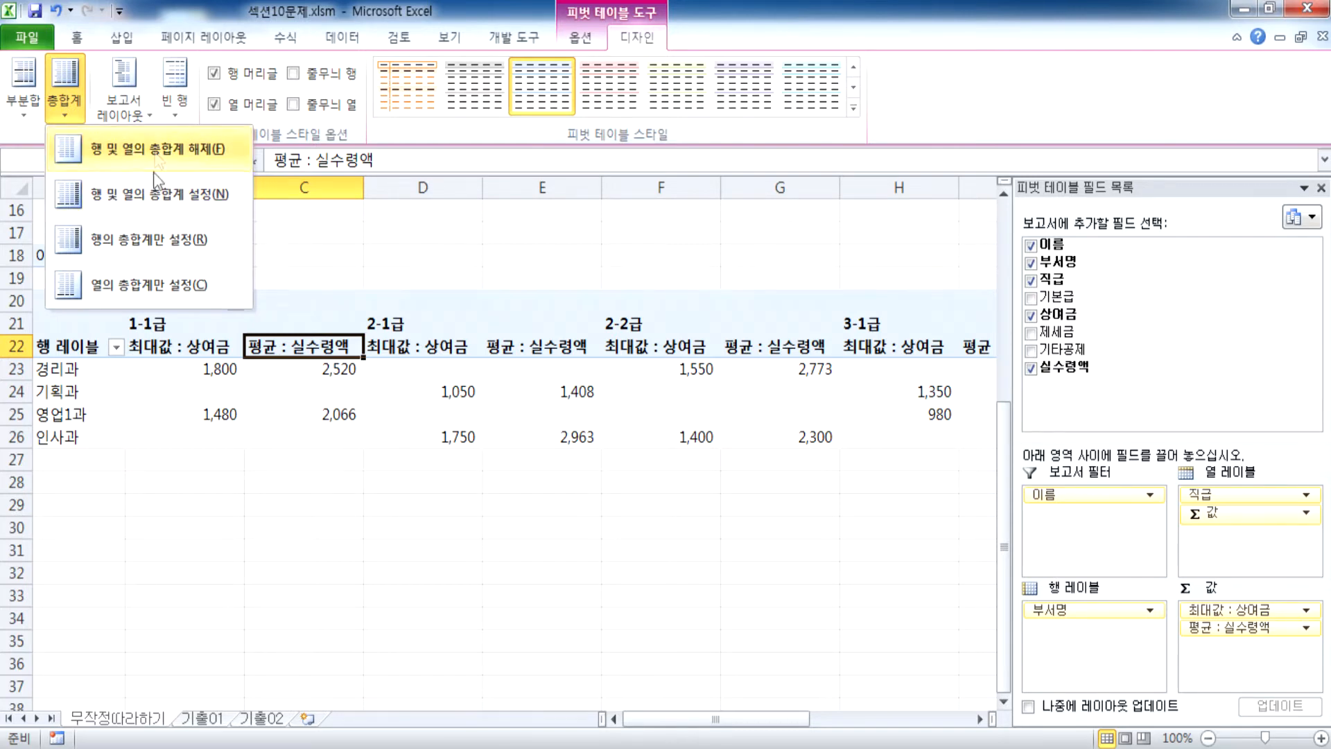
left_click(221, 262)
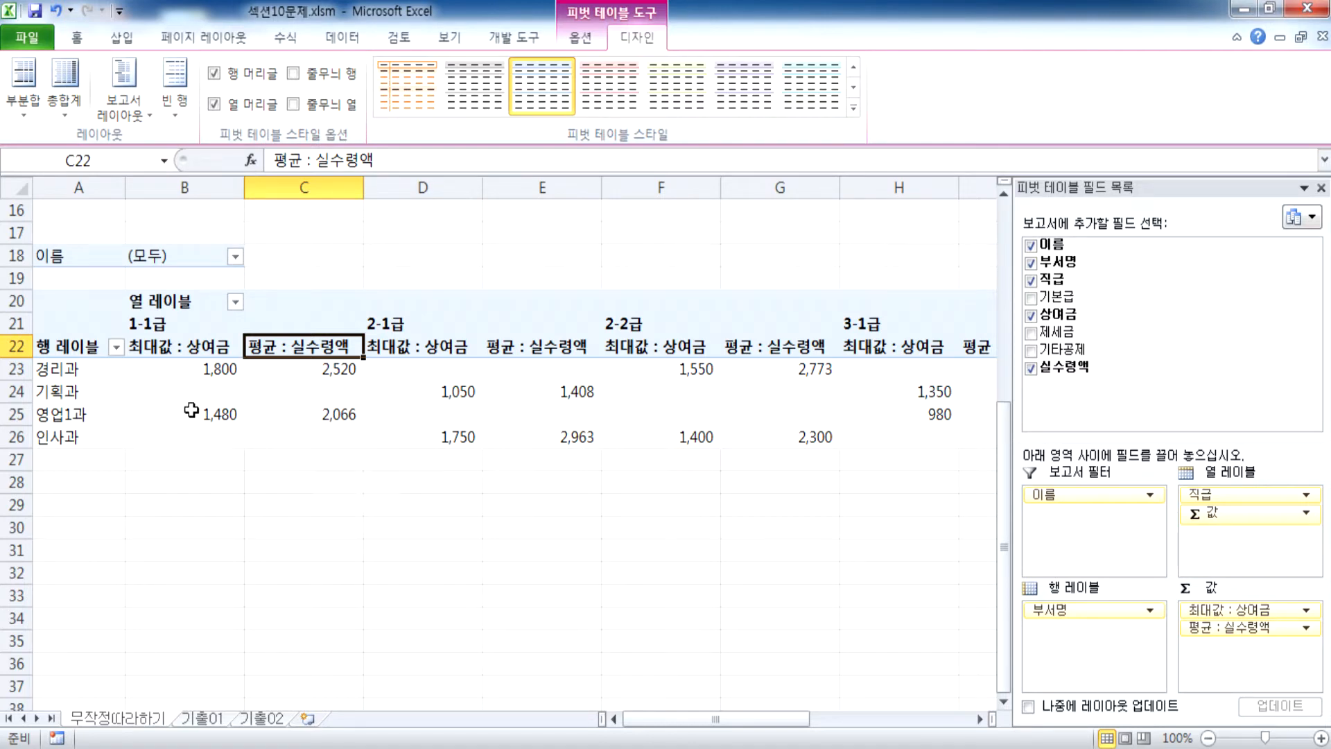
Apply the teal-header pivot table style from the first row of the 보통 group to the payroll pivot table
left_click(297, 378)
left_click(301, 395)
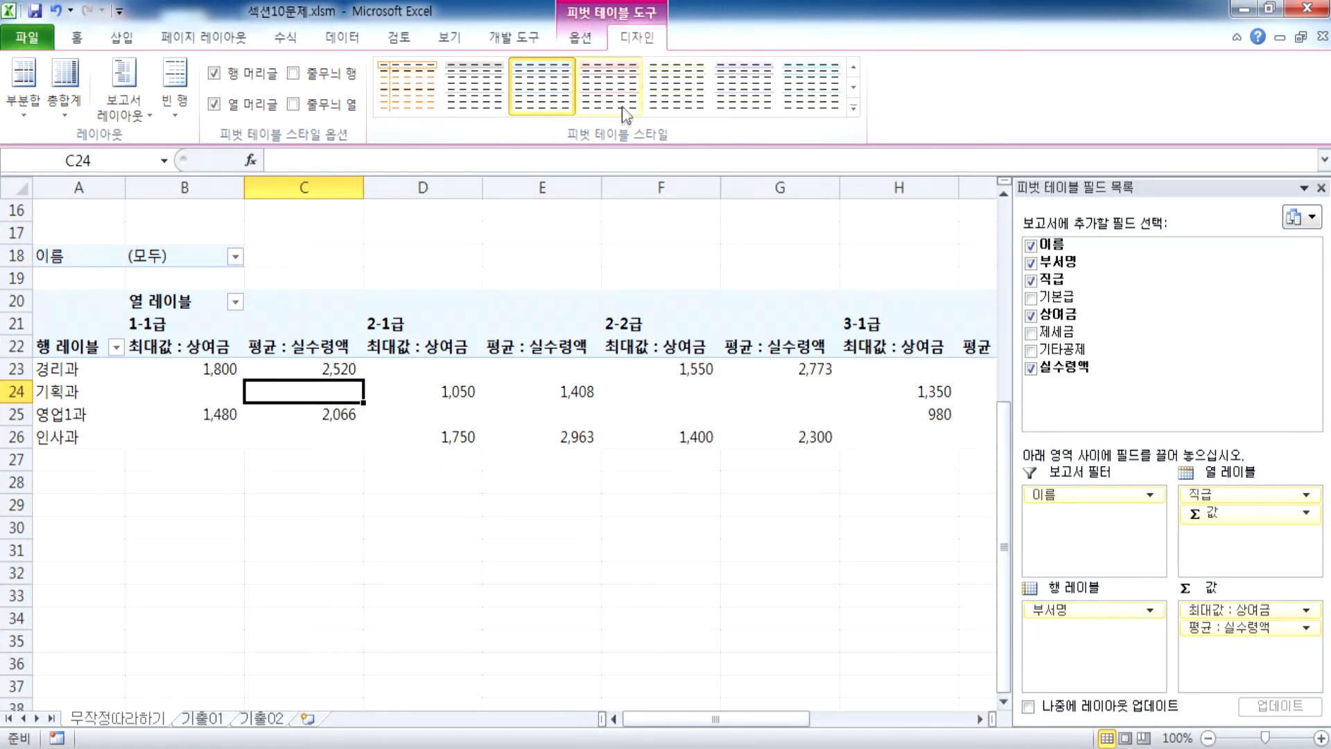
left_click(853, 109)
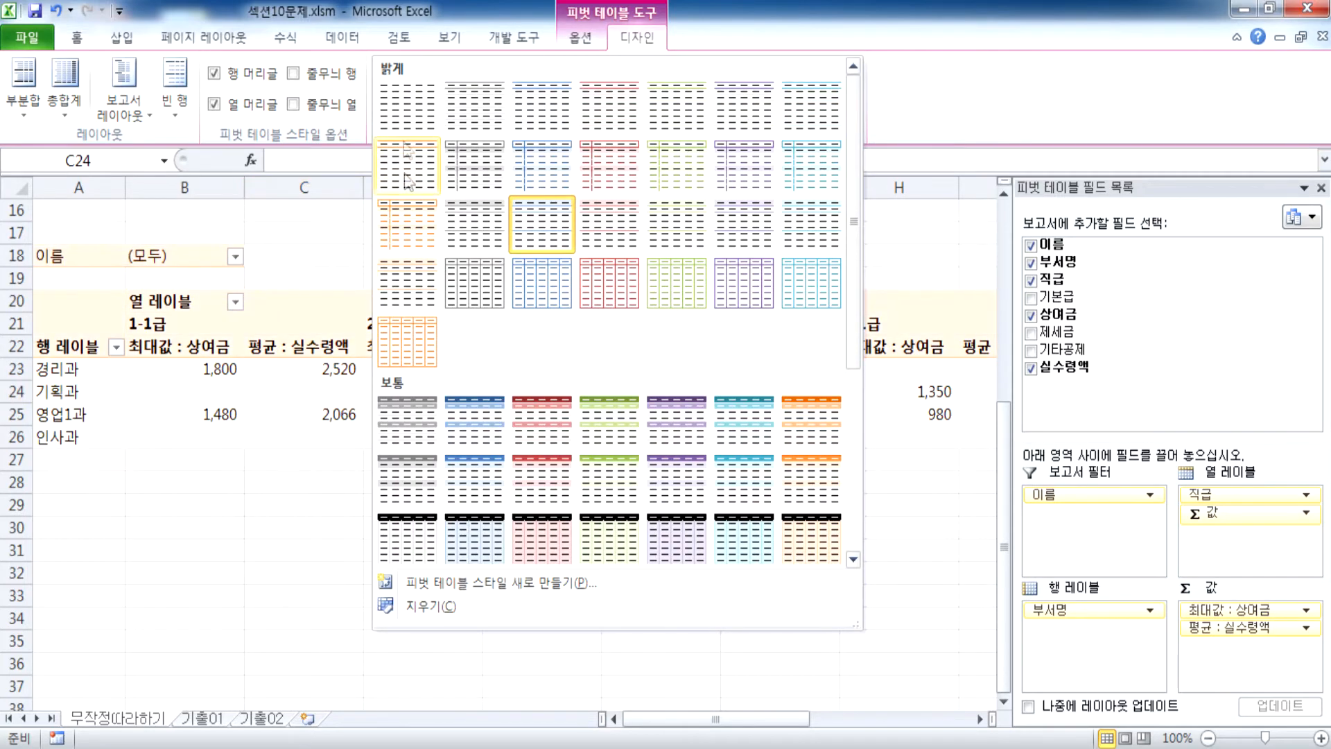
scroll(517, 249, "down", 3)
scroll(517, 250, "down", 1)
scroll(386, 357, "up", 1)
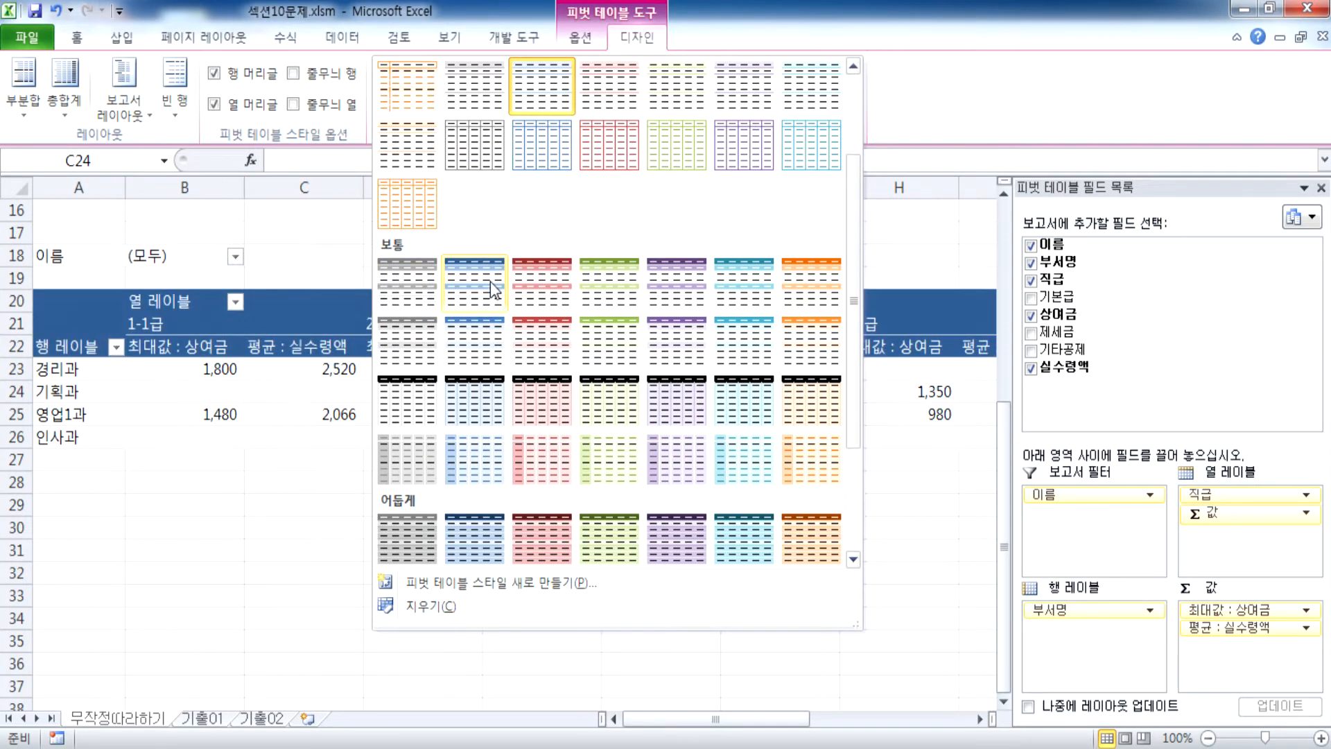
left_click(747, 303)
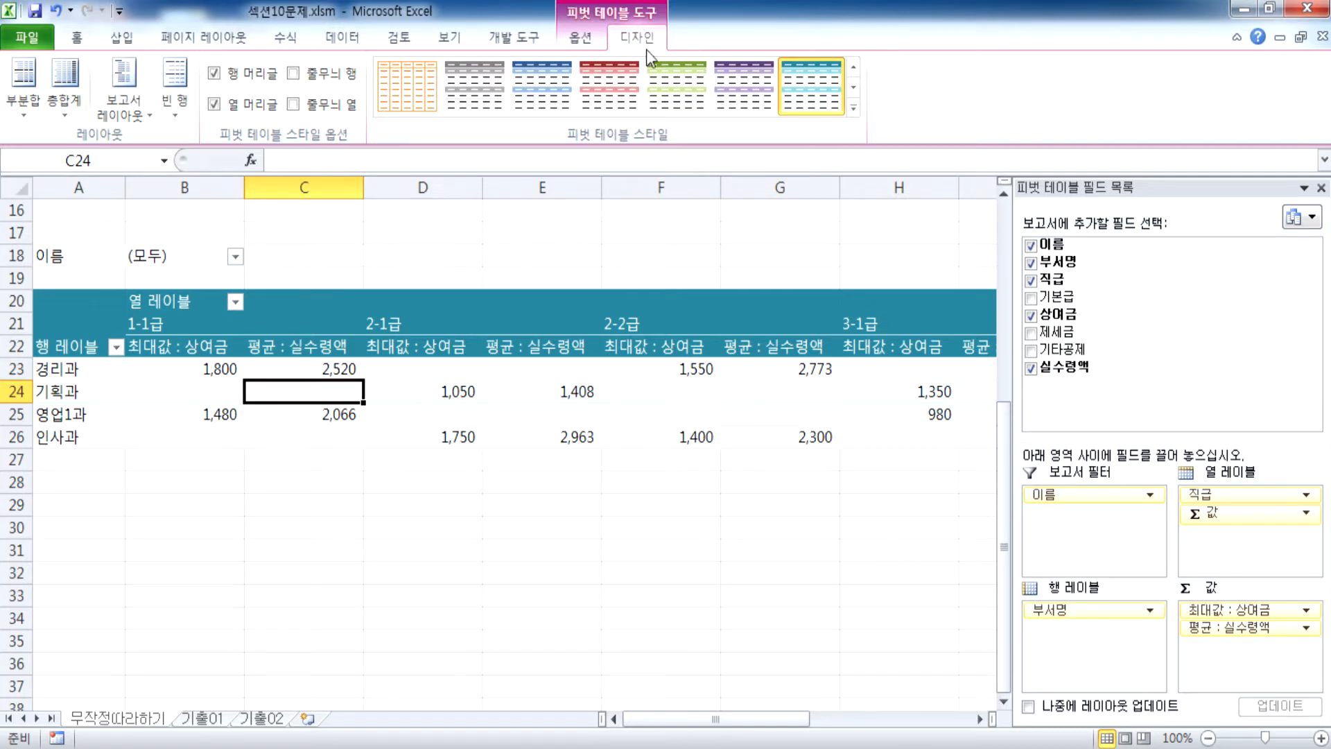
Browse the 어둡게 and 보통 pivot table styles and pick the same teal 보통 style again
left_click(854, 107)
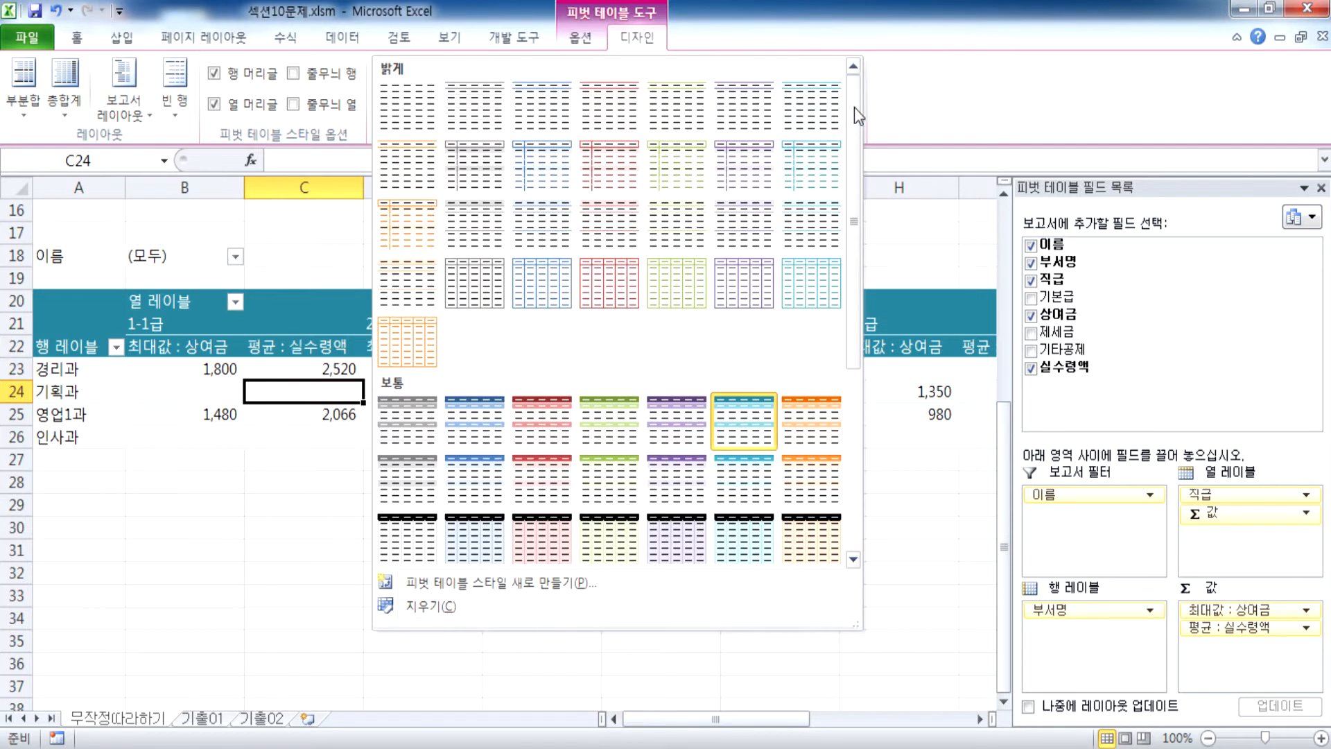
scroll(457, 388, "down", 5)
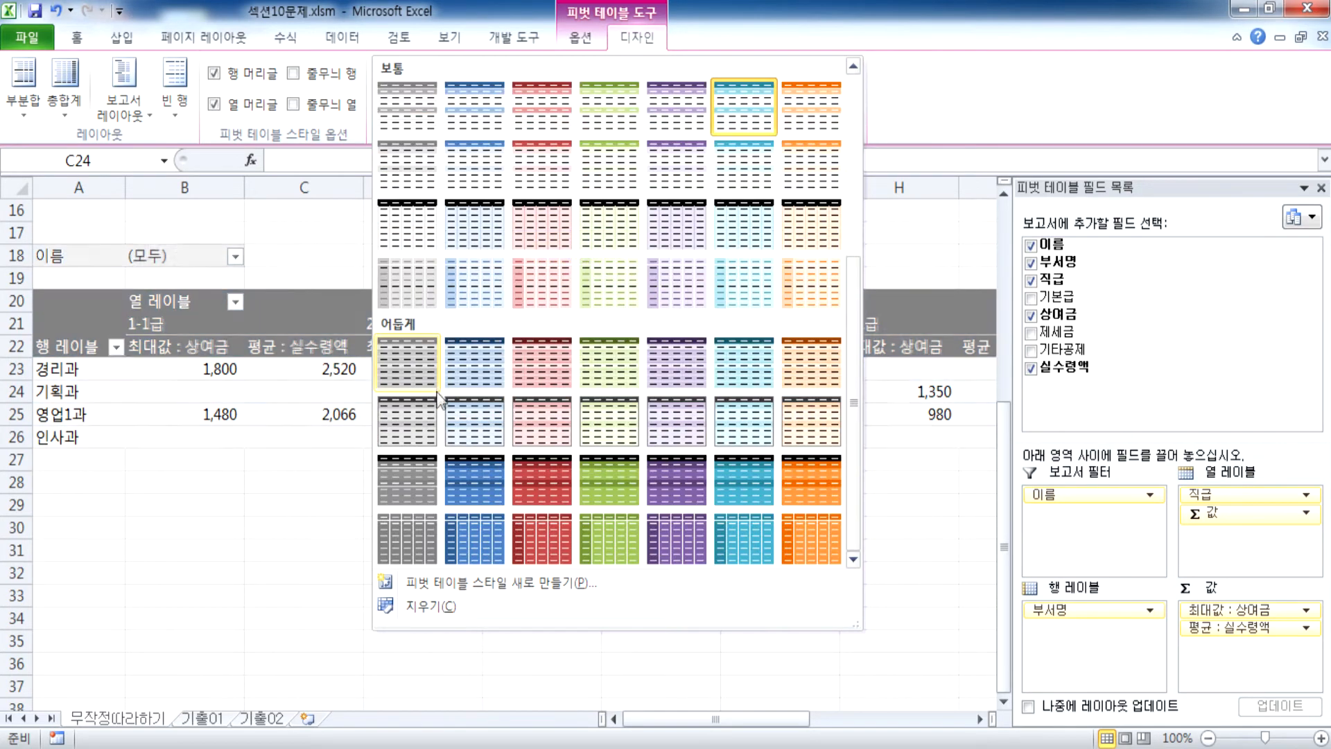
scroll(406, 244, "up", 3)
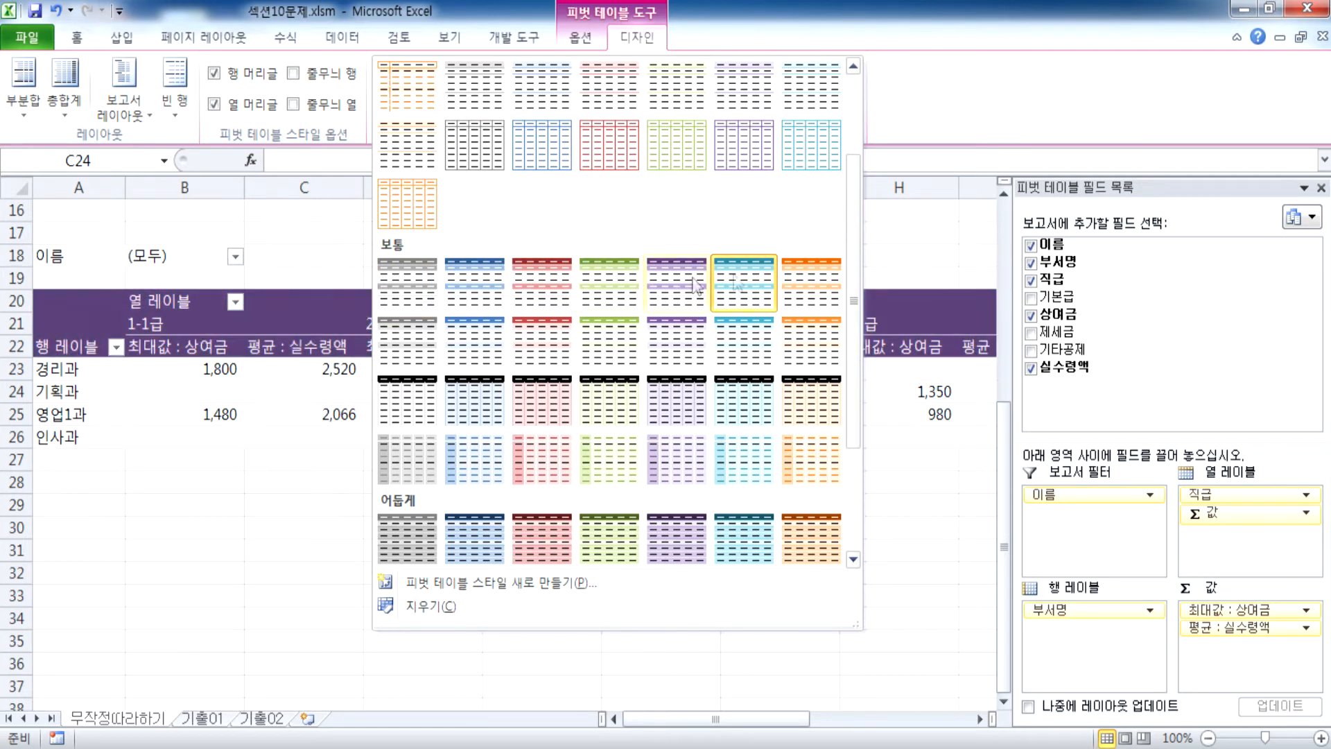
left_click(743, 280)
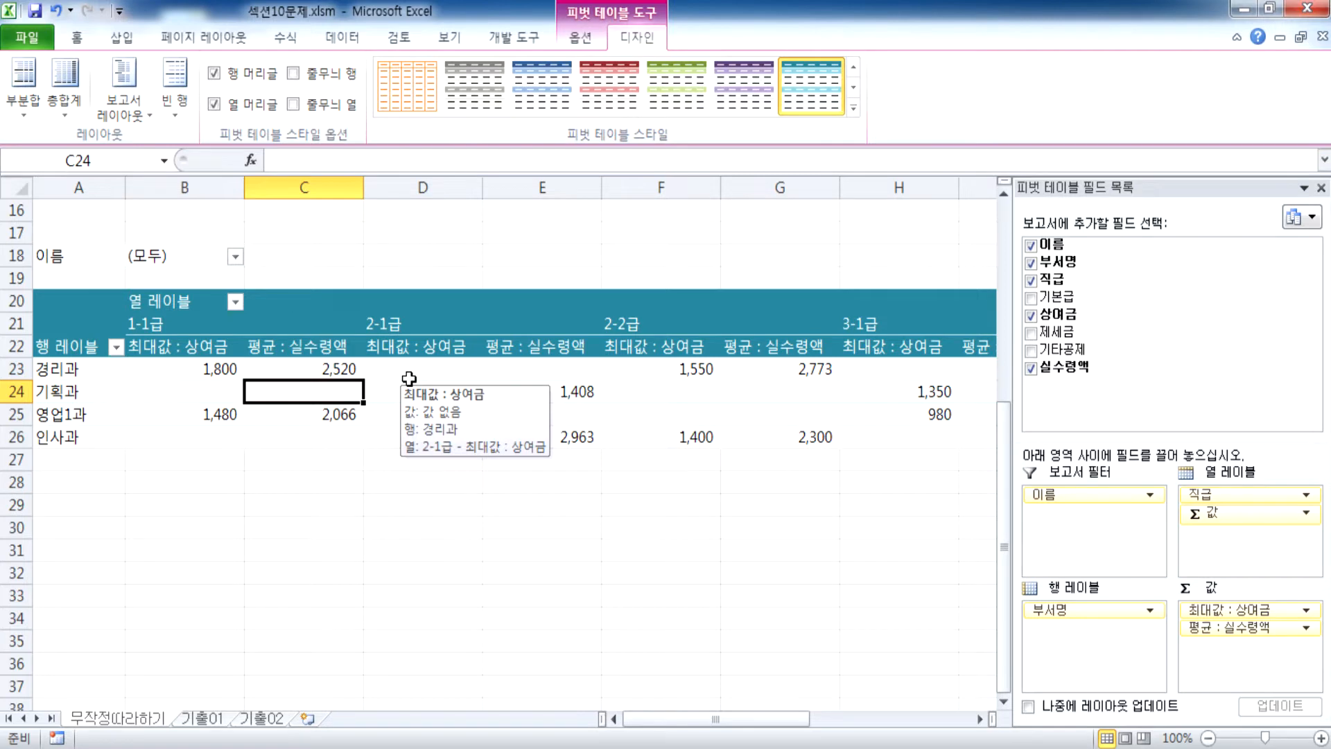
Create a second pivot table from the payroll data A3:H13, placed in the existing worksheet at cell A30
scroll(208, 363, "up", 5)
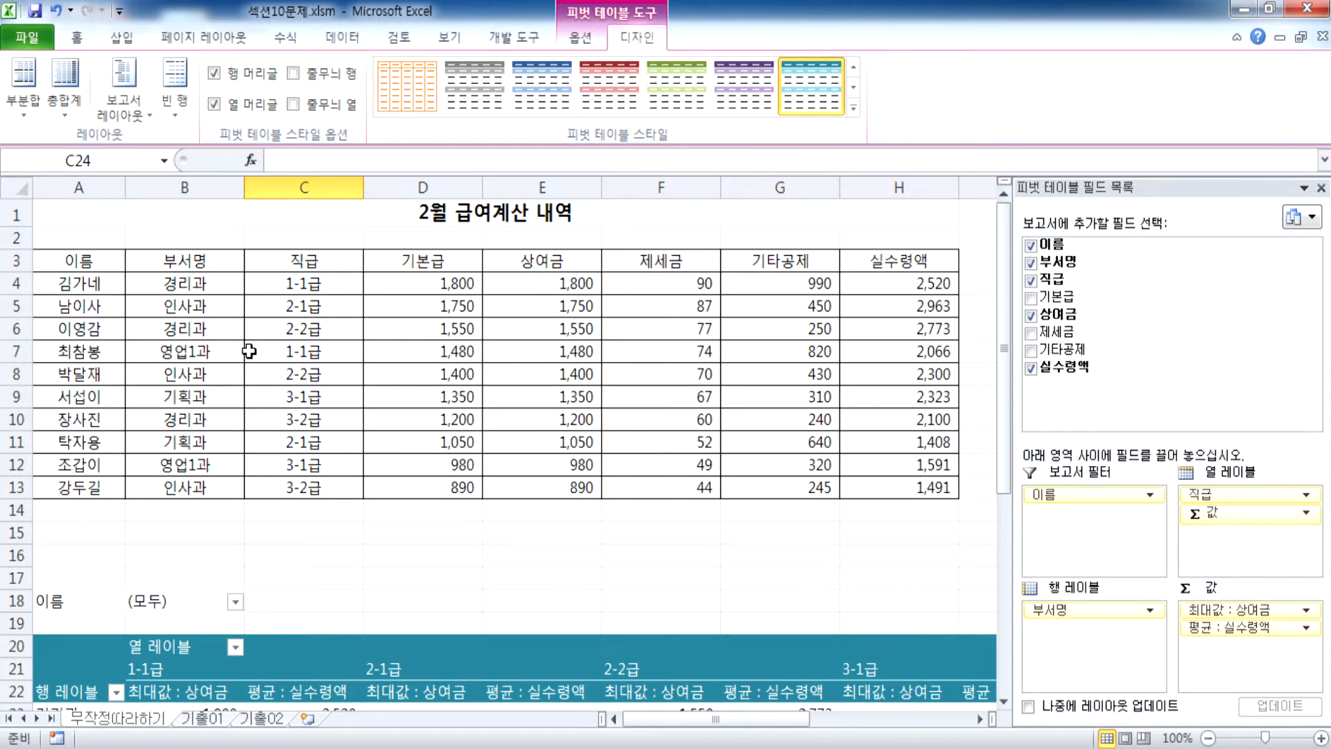
scroll(250, 346, "down", 3)
scroll(268, 278, "up", 3)
scroll(84, 267, "down", 1)
left_click(90, 280)
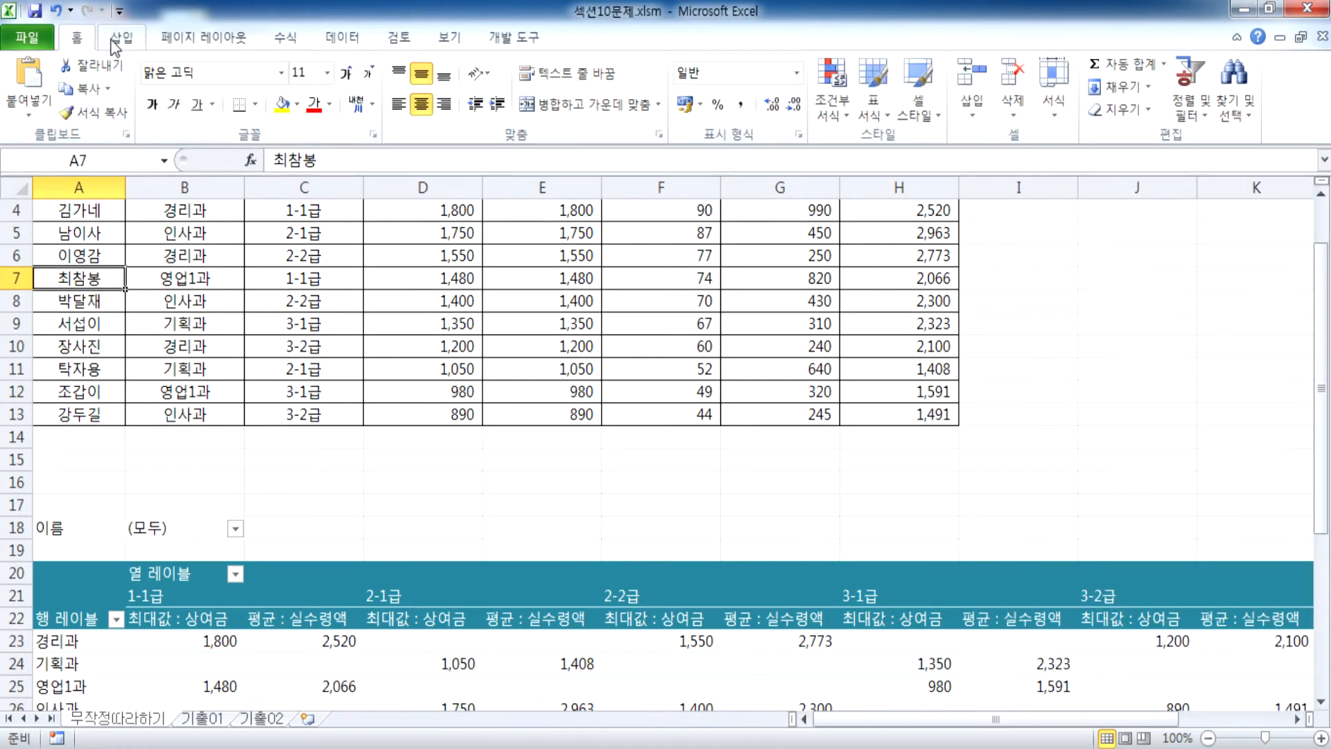
left_click(120, 37)
left_click(28, 73)
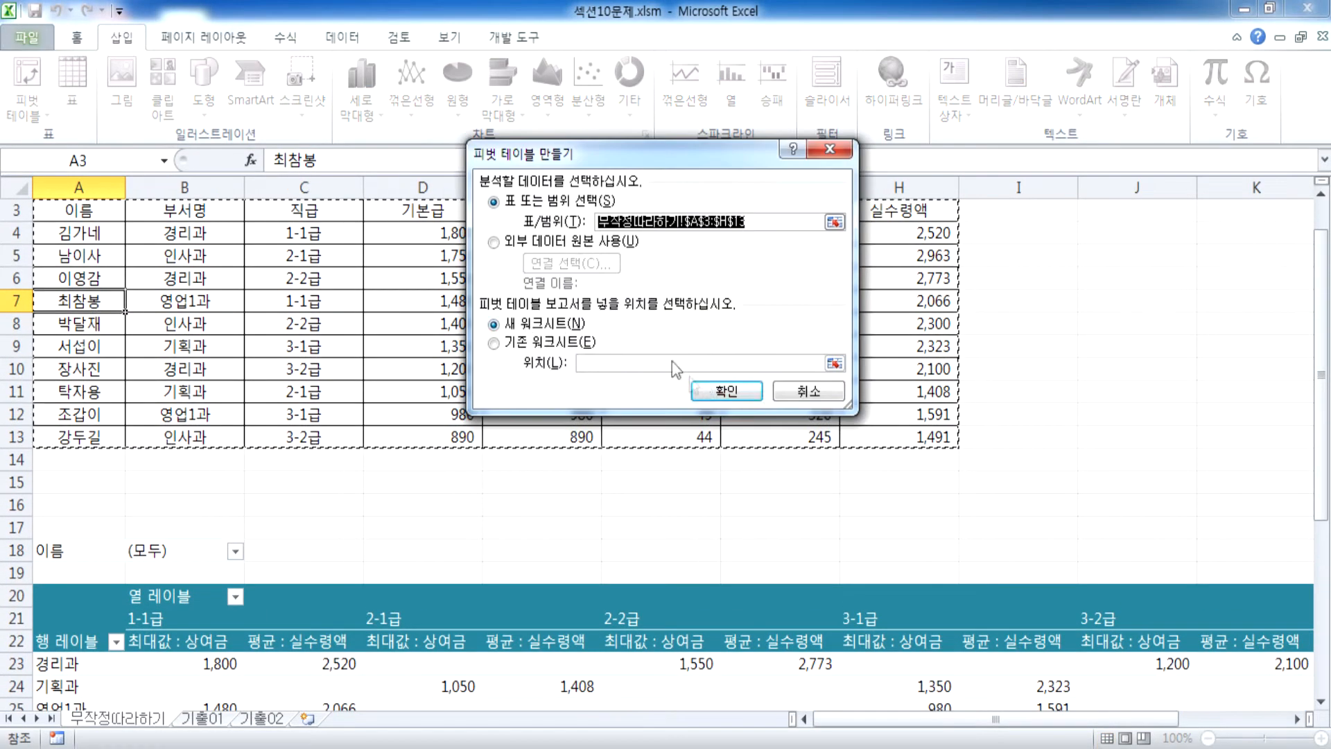
left_click(549, 342)
scroll(131, 460, "down", 8)
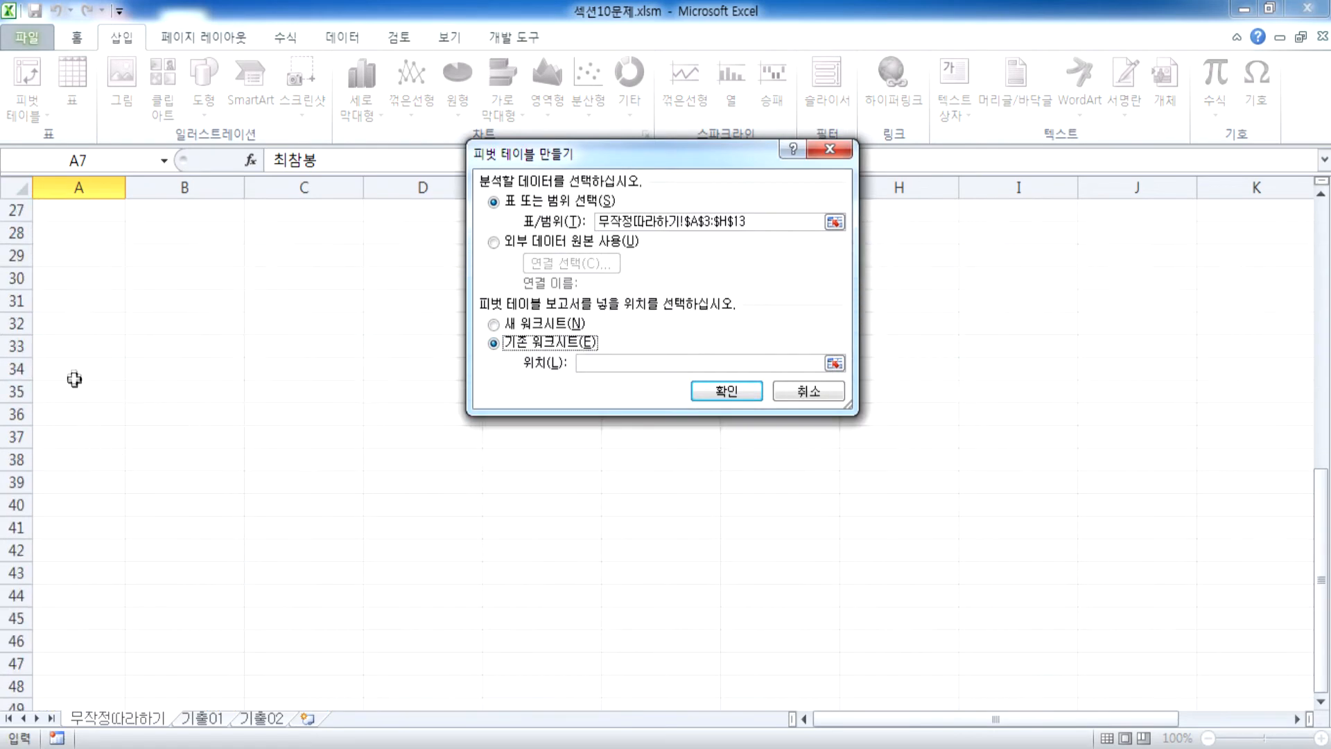
left_click(61, 278)
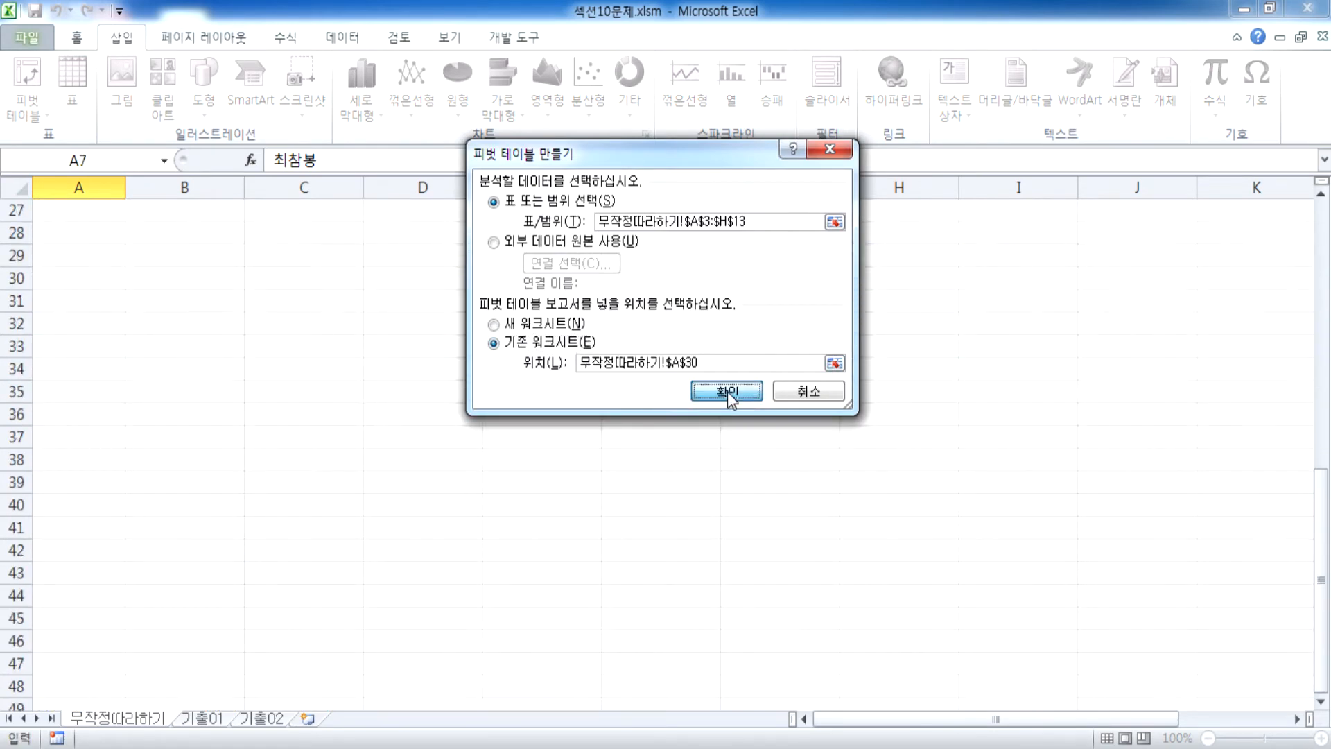
left_click(726, 392)
Examine the position of the empty pivot table area at A30 compared with the finished pivot table's filter and label rows
scroll(187, 425, "up", 4)
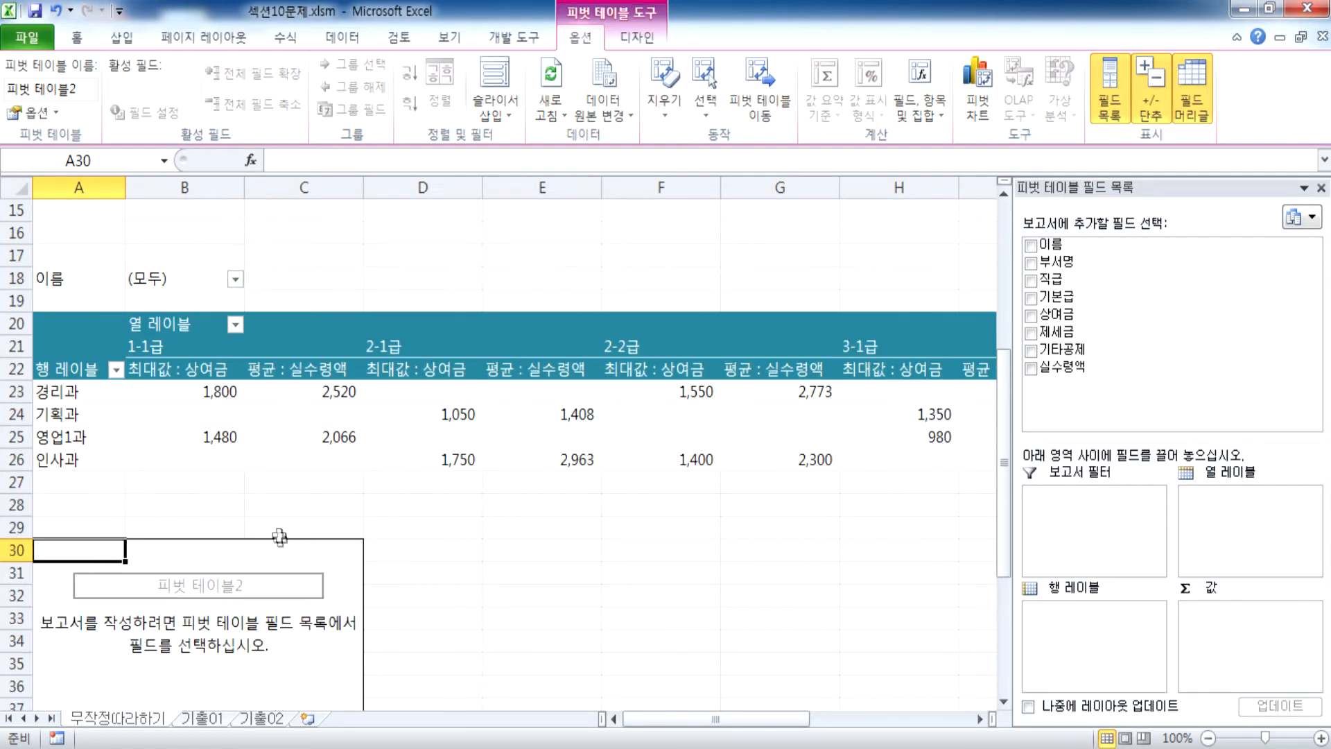
scroll(279, 535, "down", 1)
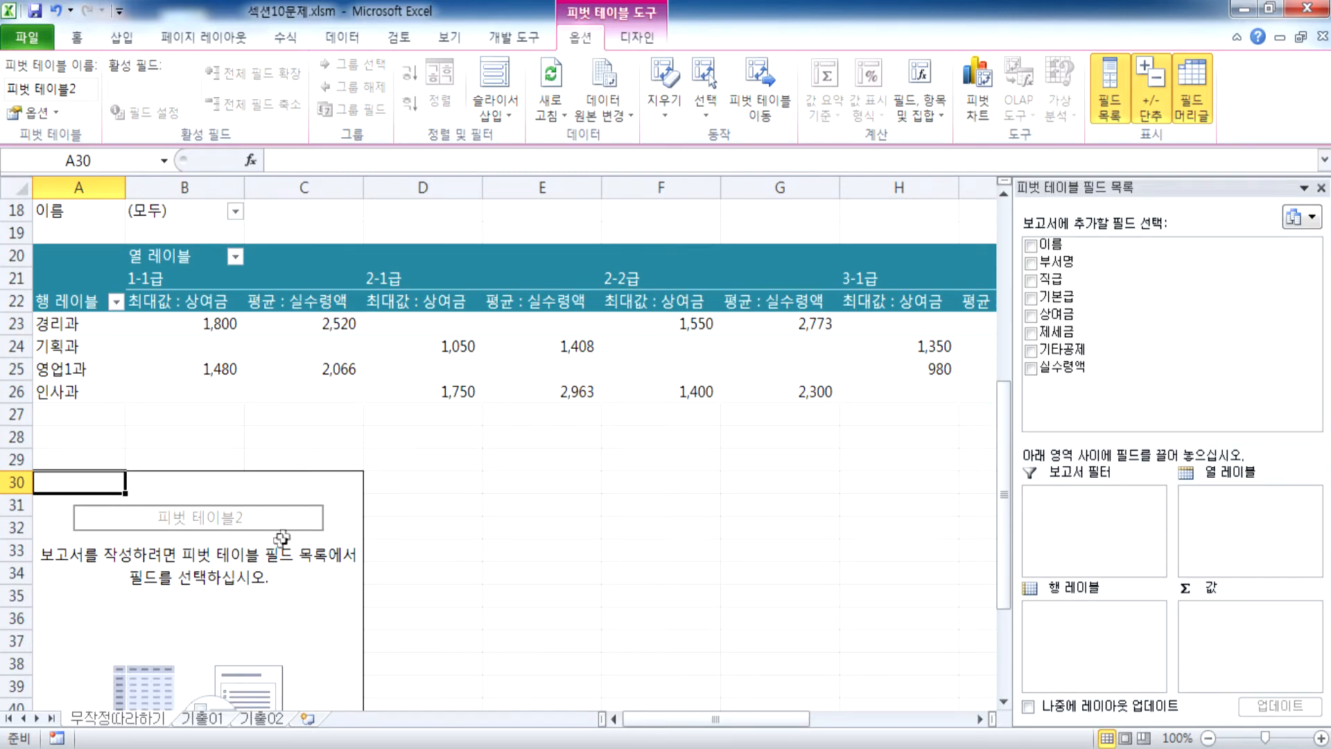
left_click(553, 556)
left_click(316, 531)
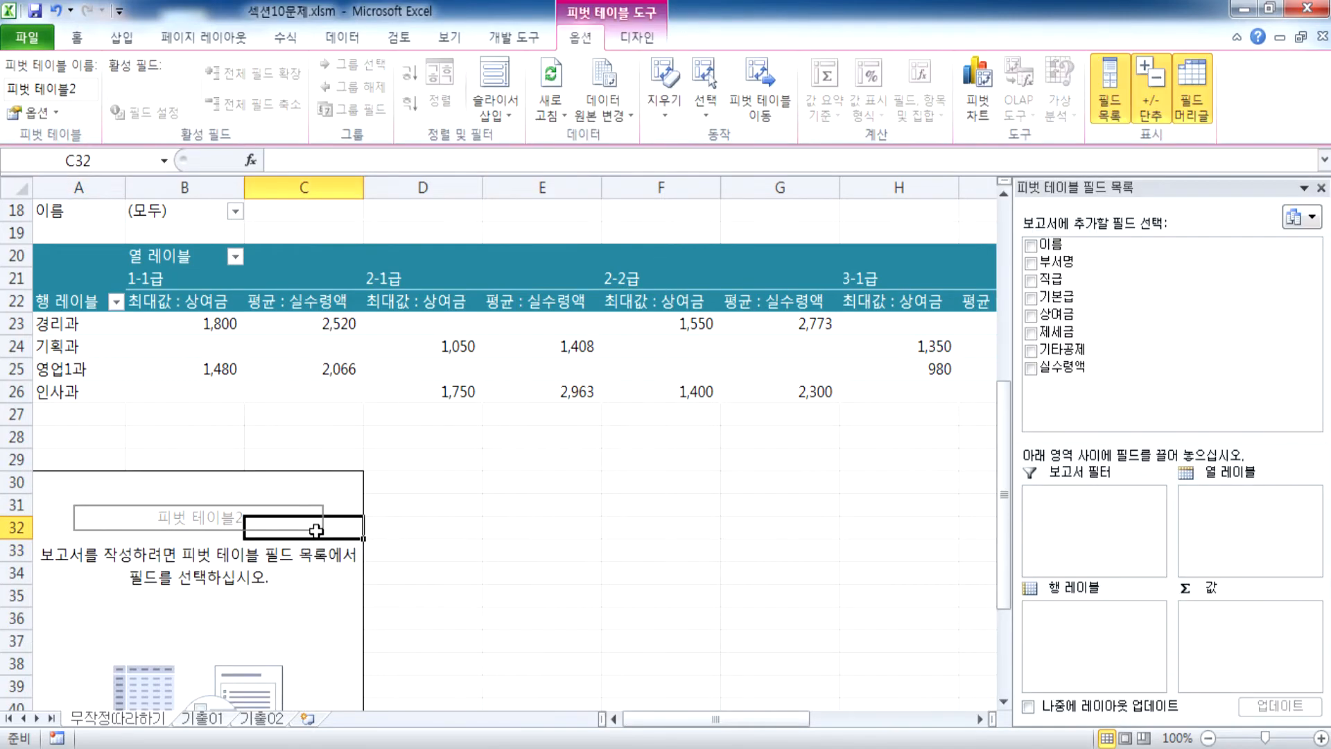
left_click(260, 481)
scroll(56, 360, "up", 2)
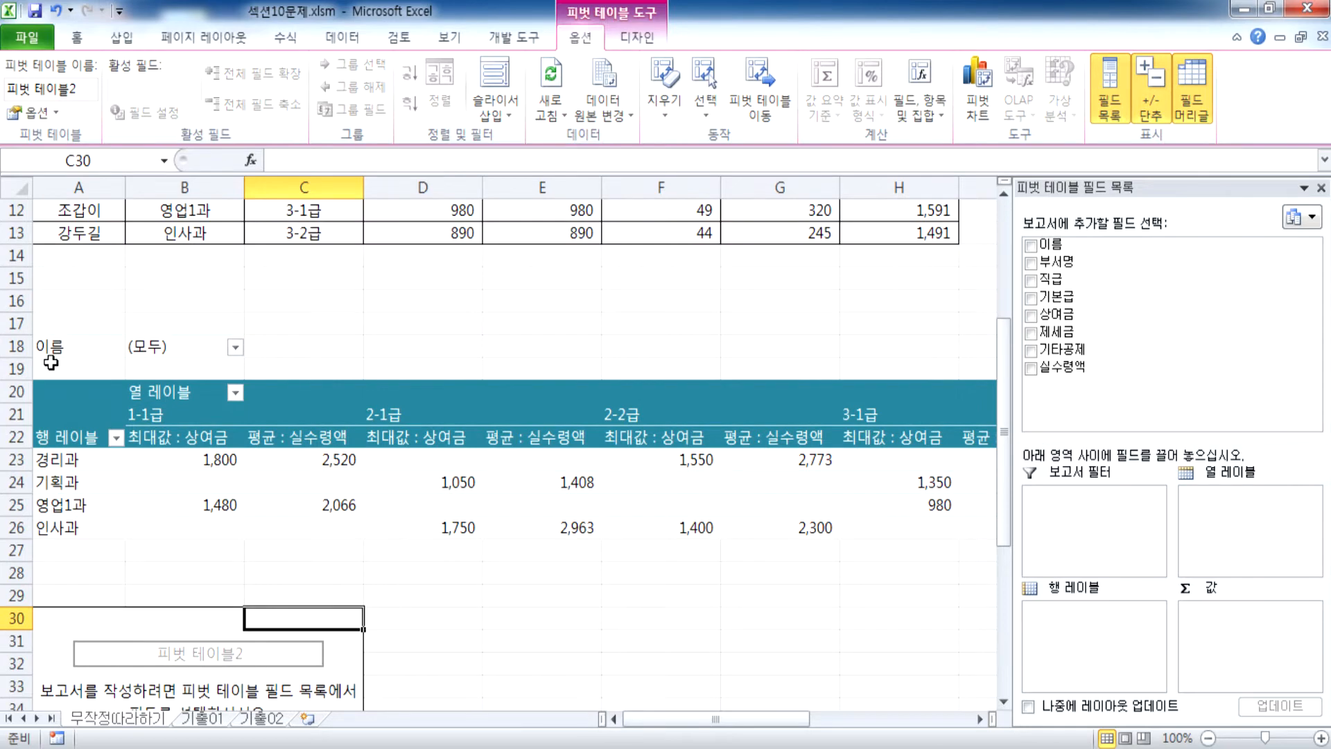
scroll(94, 410, "down", 3)
left_click(150, 375)
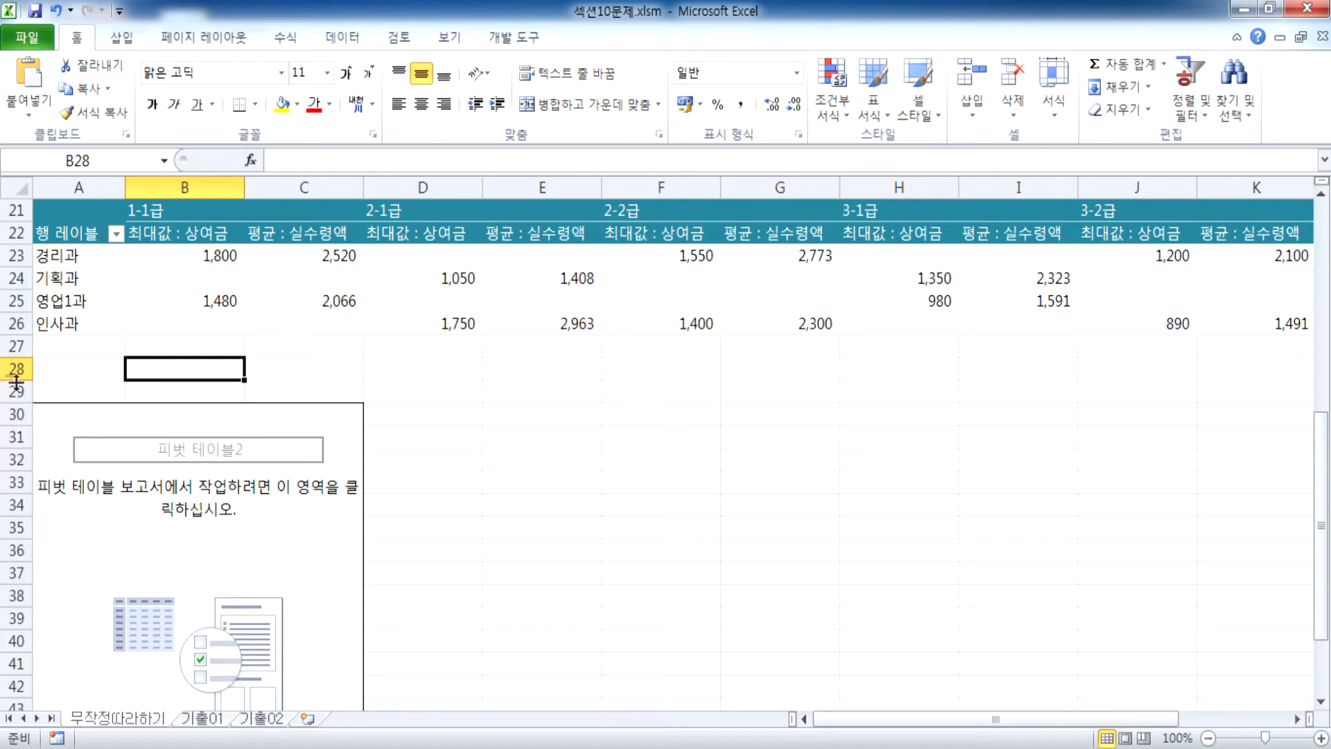
left_click_drag(18, 388, 18, 682)
left_click_drag(84, 182, 412, 178)
scroll(261, 330, "up", 9)
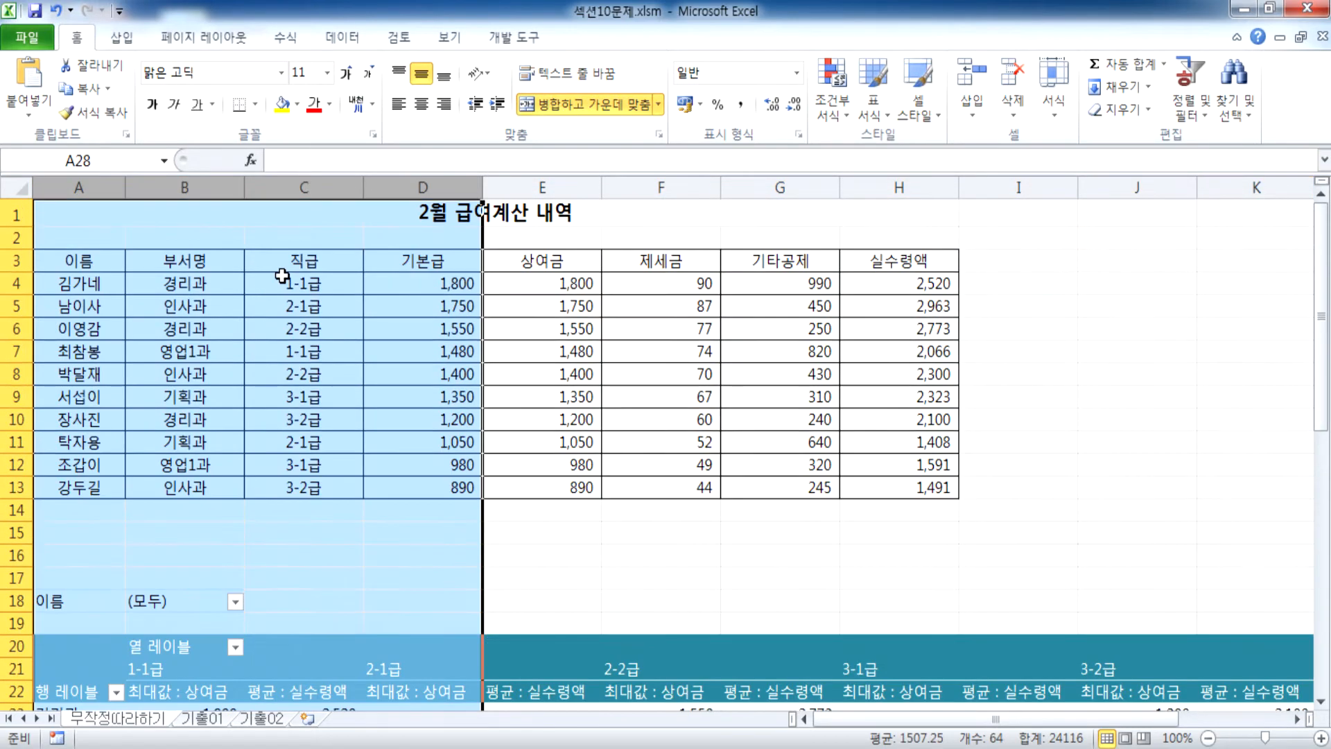
Delete the rows from row 29 downward that hold the empty second pivot table, and select cell C26 in the remaining one
scroll(243, 291, "down", 5)
scroll(235, 309, "down", 3)
left_click_drag(14, 300, 17, 693)
right_click(207, 390)
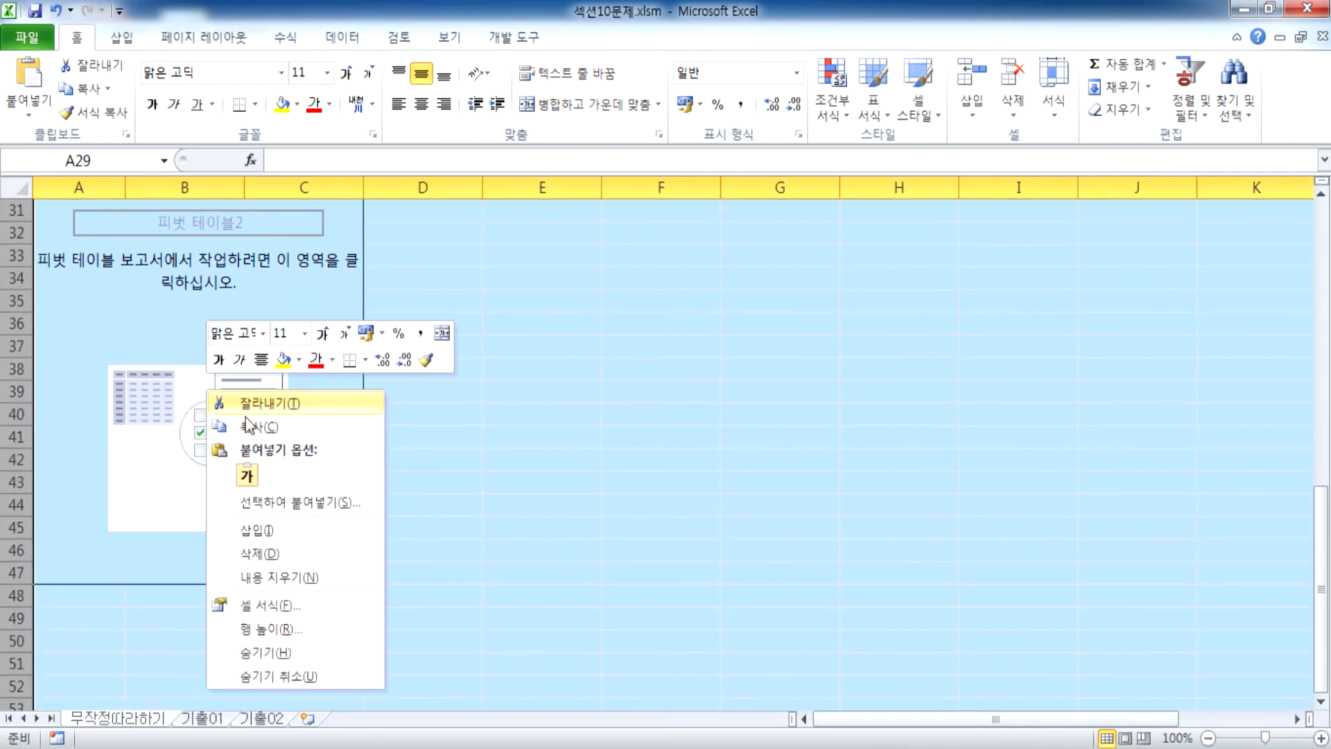
left_click(262, 553)
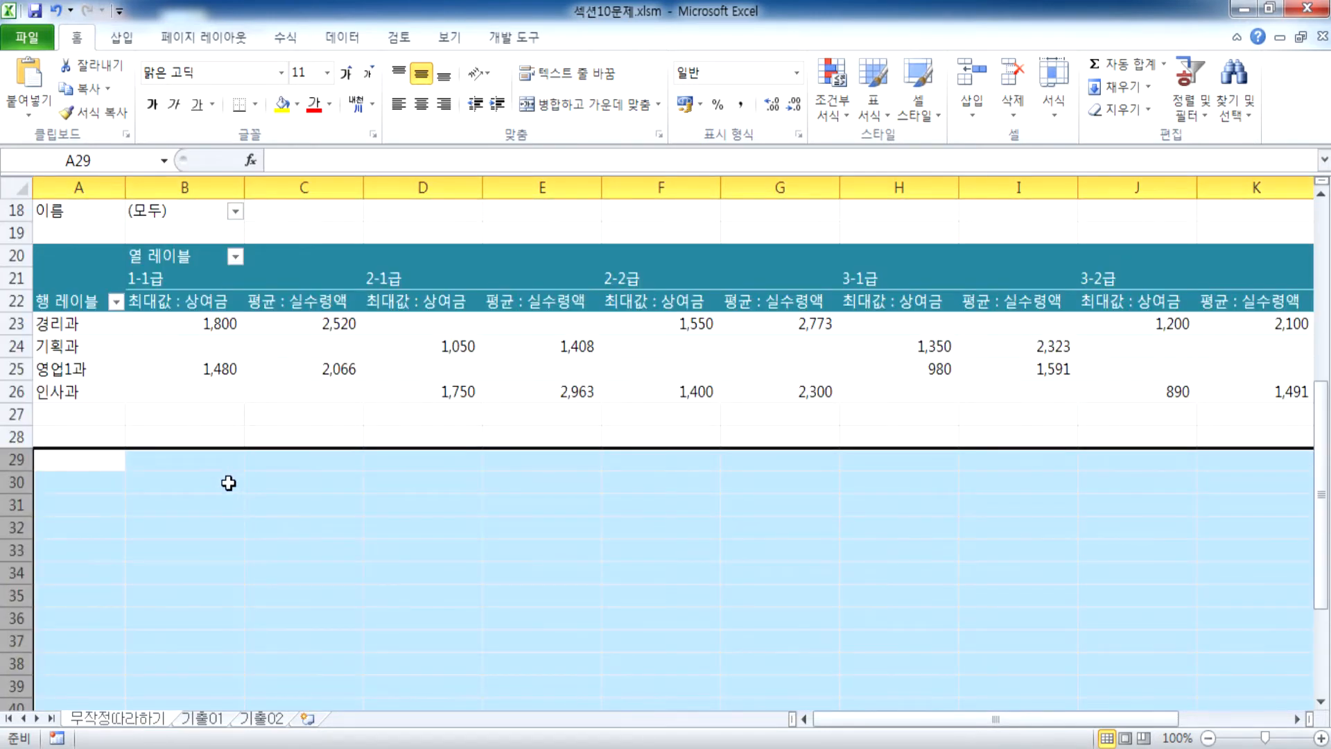
left_click(277, 390)
scroll(277, 390, "up", 3)
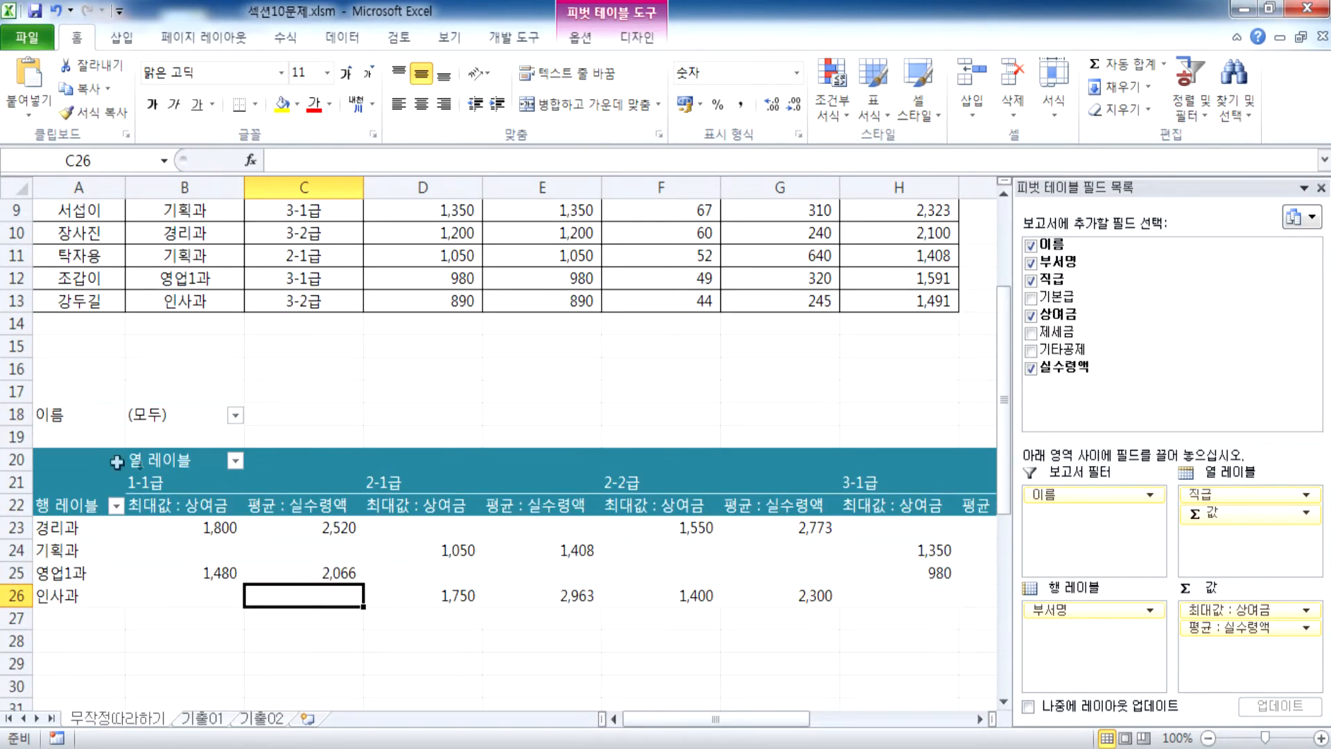
Try to delete only the part C22:F26 of the pivot table
left_click_drag(305, 505, 609, 586)
key("Delete")
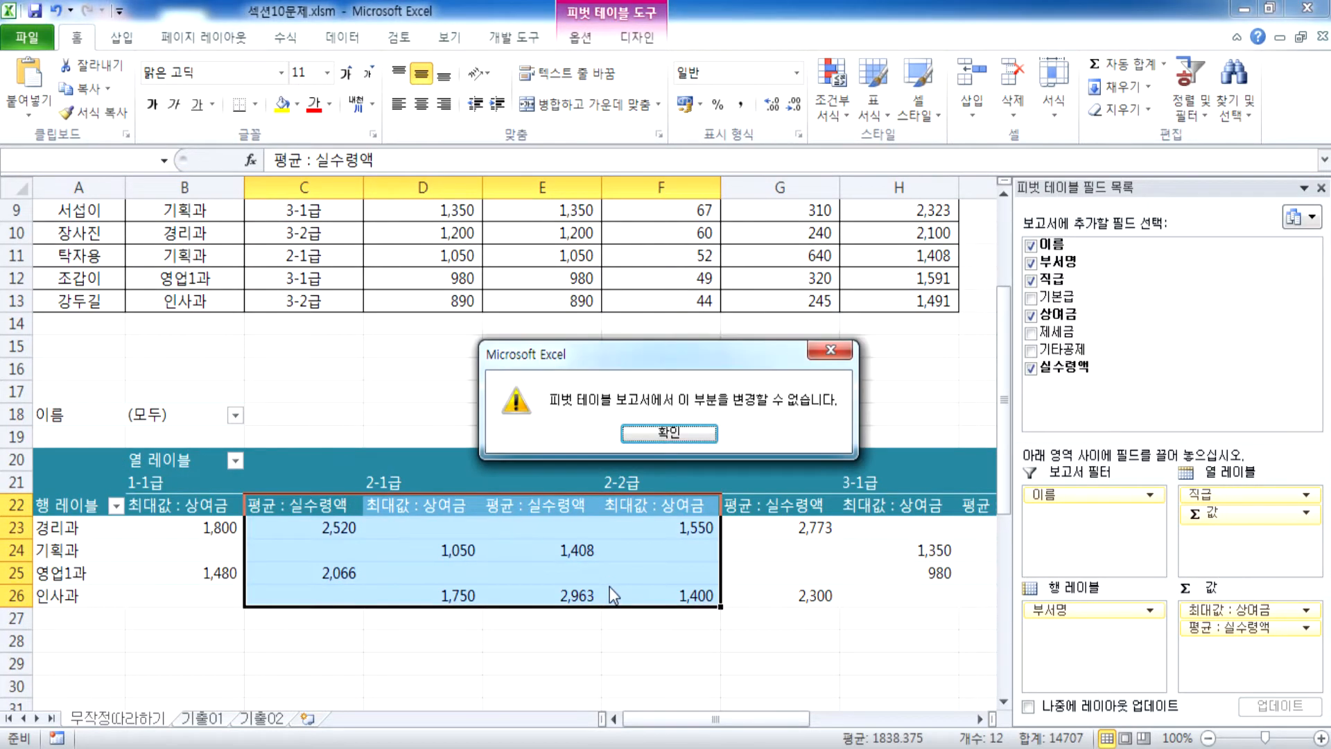
left_click(662, 434)
Clear the contents of whole rows 17 to 29, which hold the pivot table, and undo the clearing
left_click_drag(26, 390, 27, 663)
key("Delete")
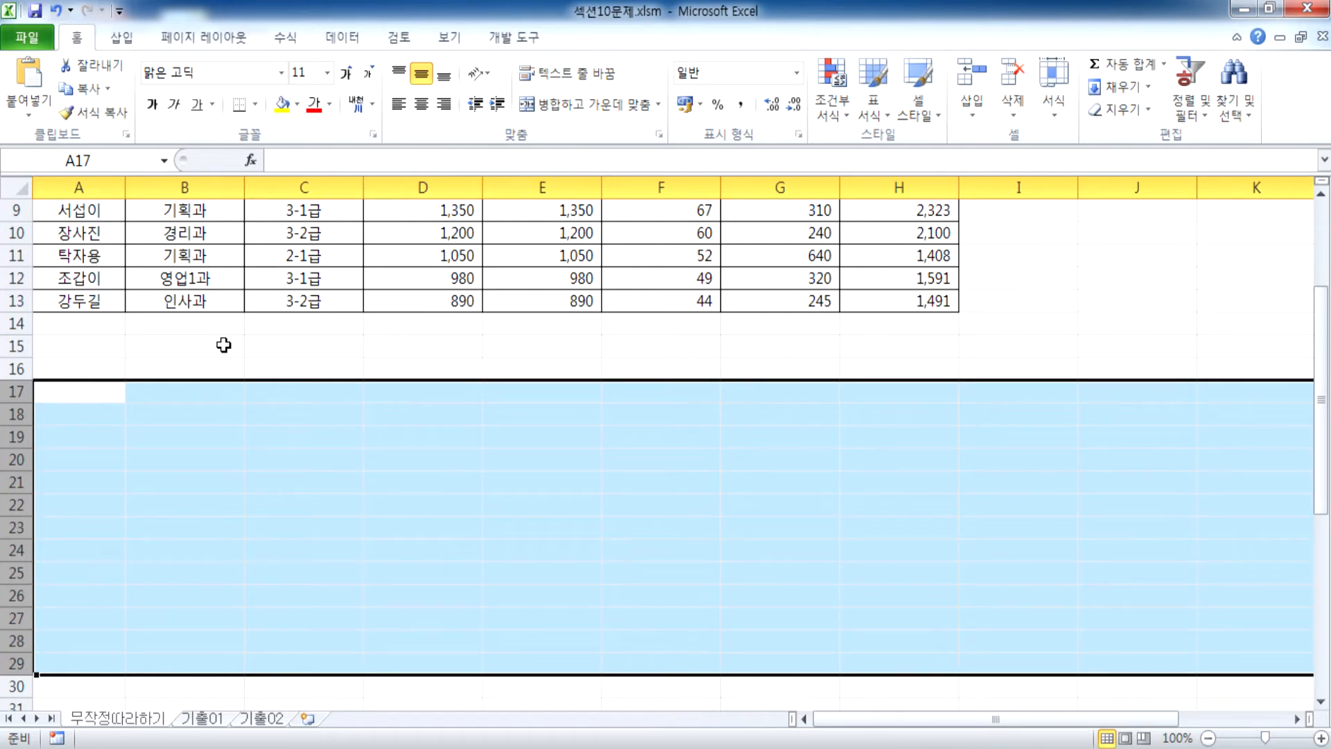
key("ctrl+z")
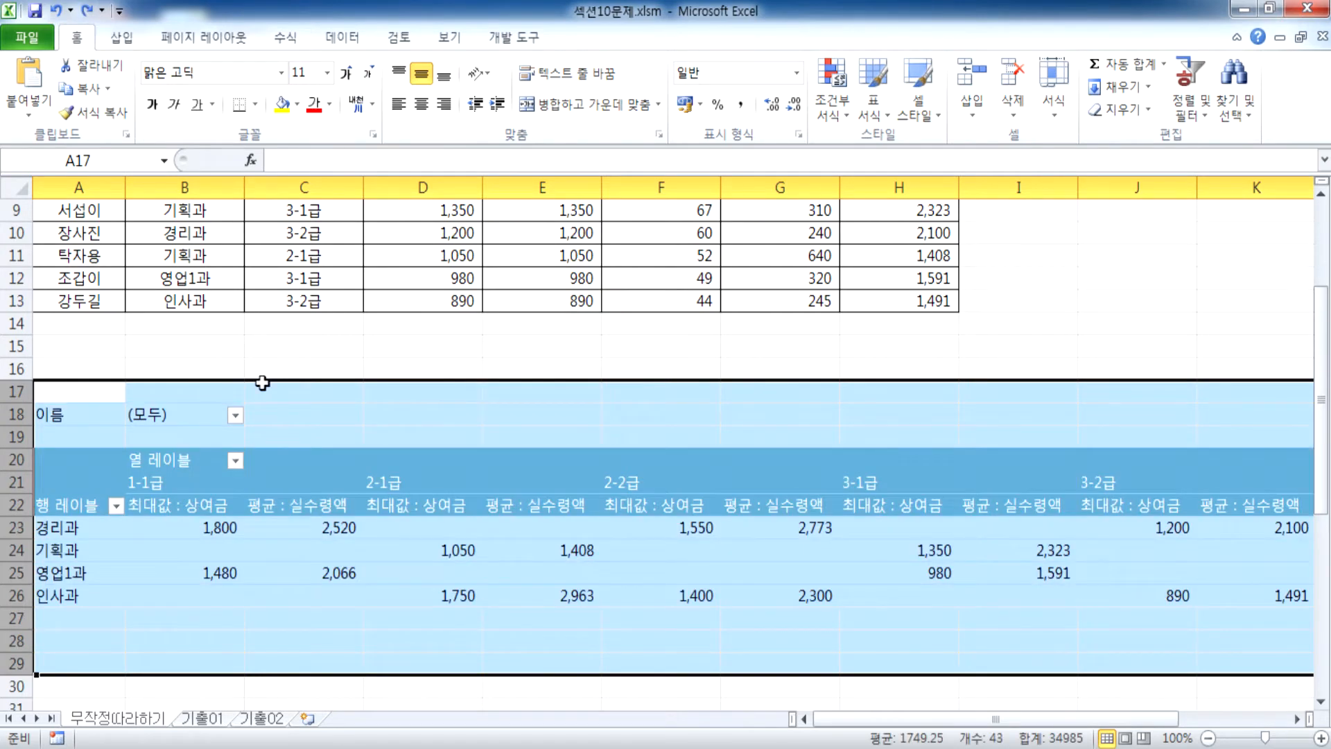
Delete the selected rows 17 to 29 together with the pivot table, undo the deletion, and select cell C18
right_click(262, 392)
left_click(328, 567)
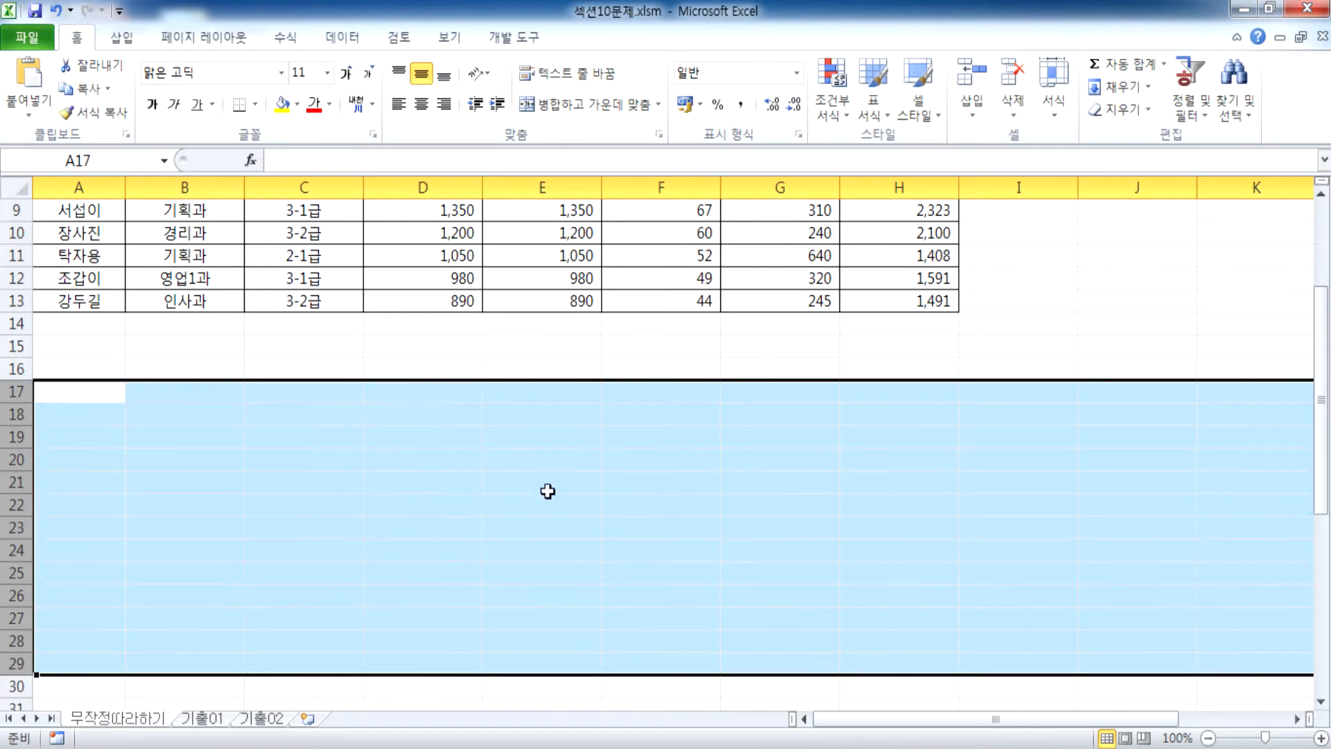
key("ctrl+z")
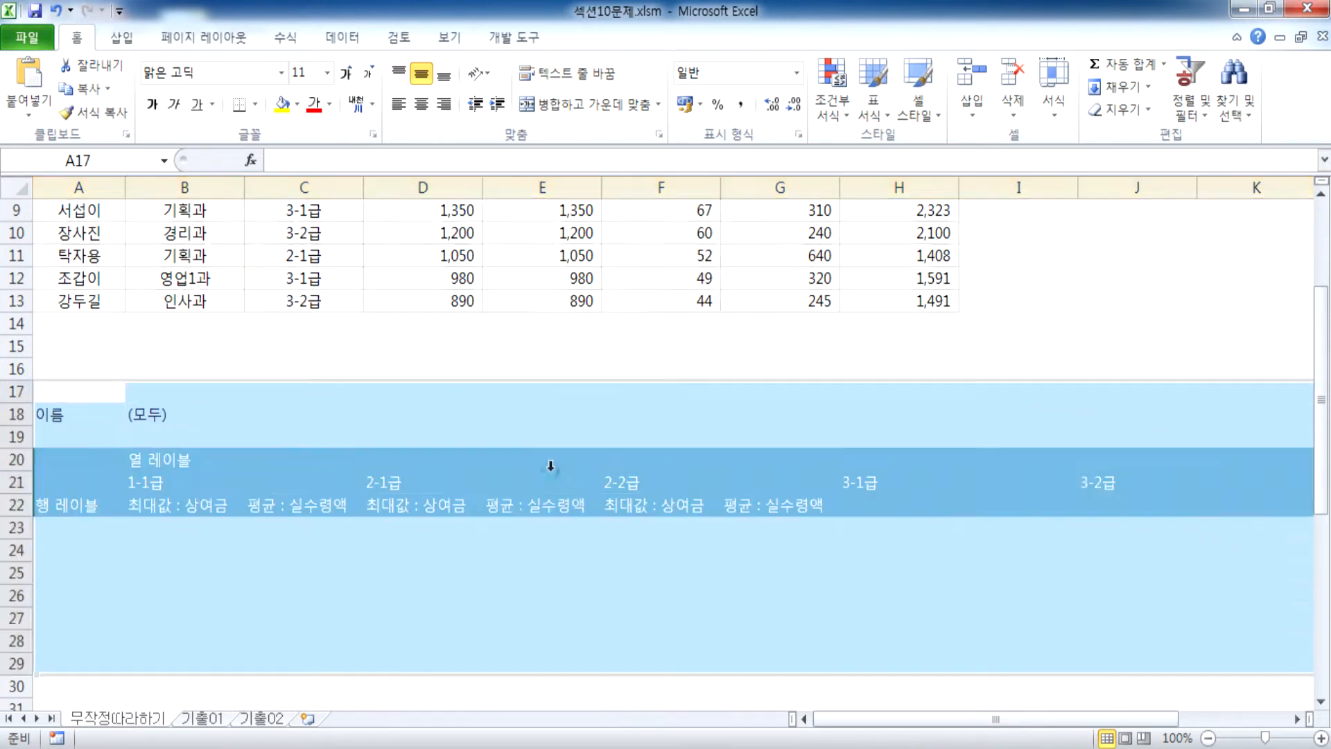
left_click(358, 409)
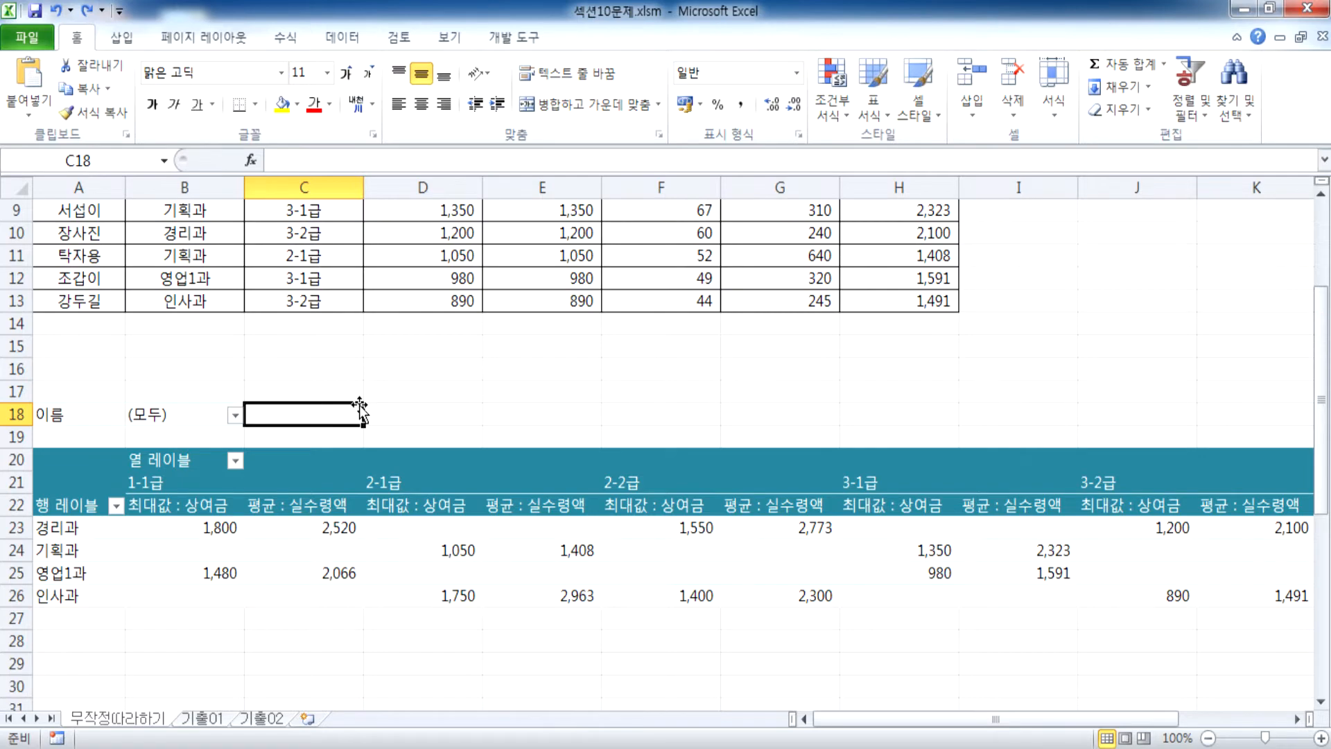
Select part of the payroll data from B3 to D11, and the whole pivot table range A18:K26 for comparison
scroll(351, 345, "up", 3)
left_click_drag(198, 267, 460, 444)
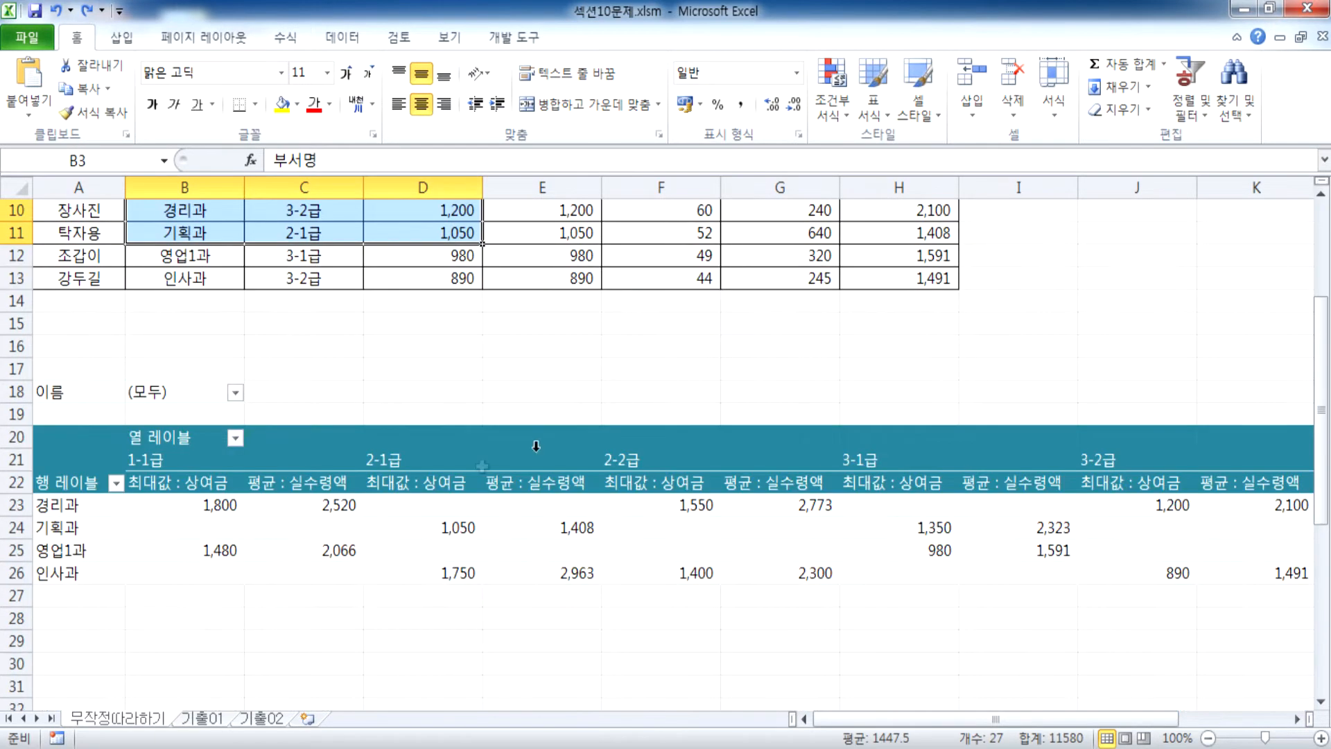
scroll(620, 420, "down", 3)
left_click_drag(52, 394, 843, 556)
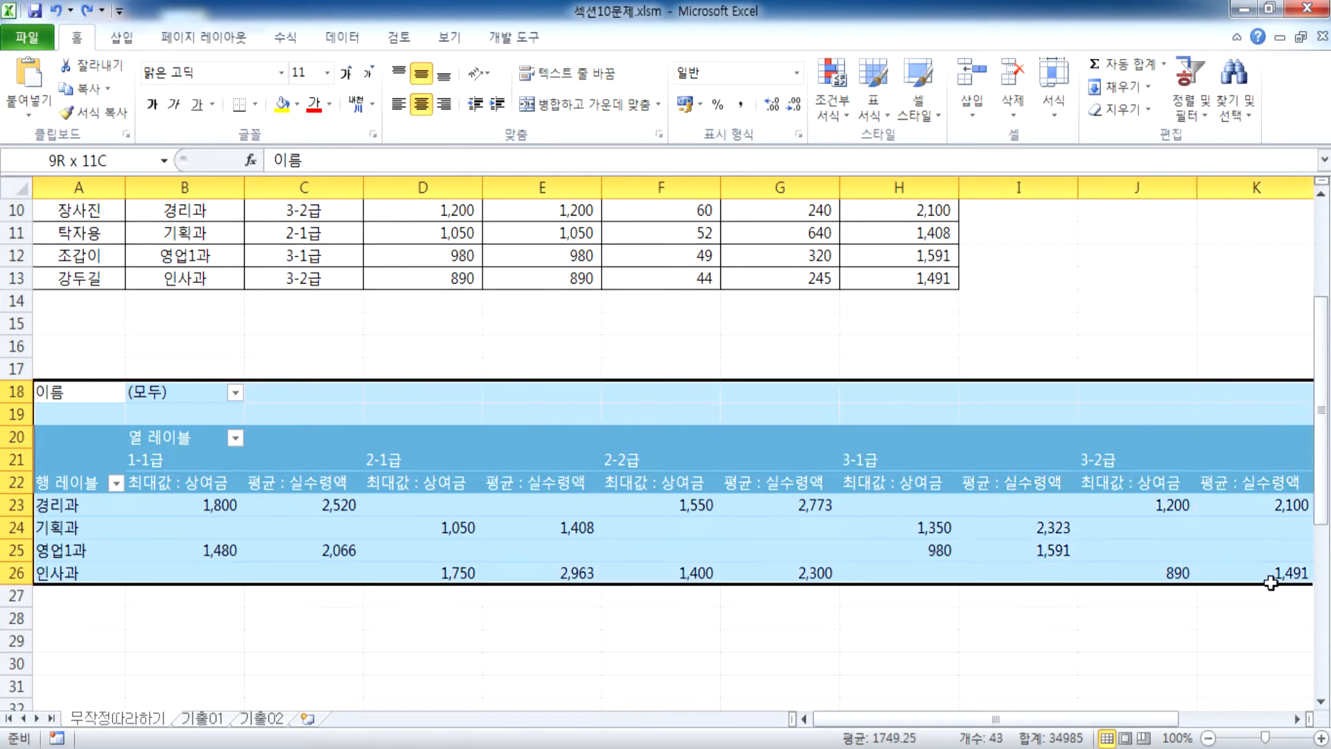
left_click_drag(1270, 583, 1270, 583)
Clear whole rows 17 to 28 around the pivot table, undo the clearing, and select cell C19
left_click_drag(13, 371, 3, 615)
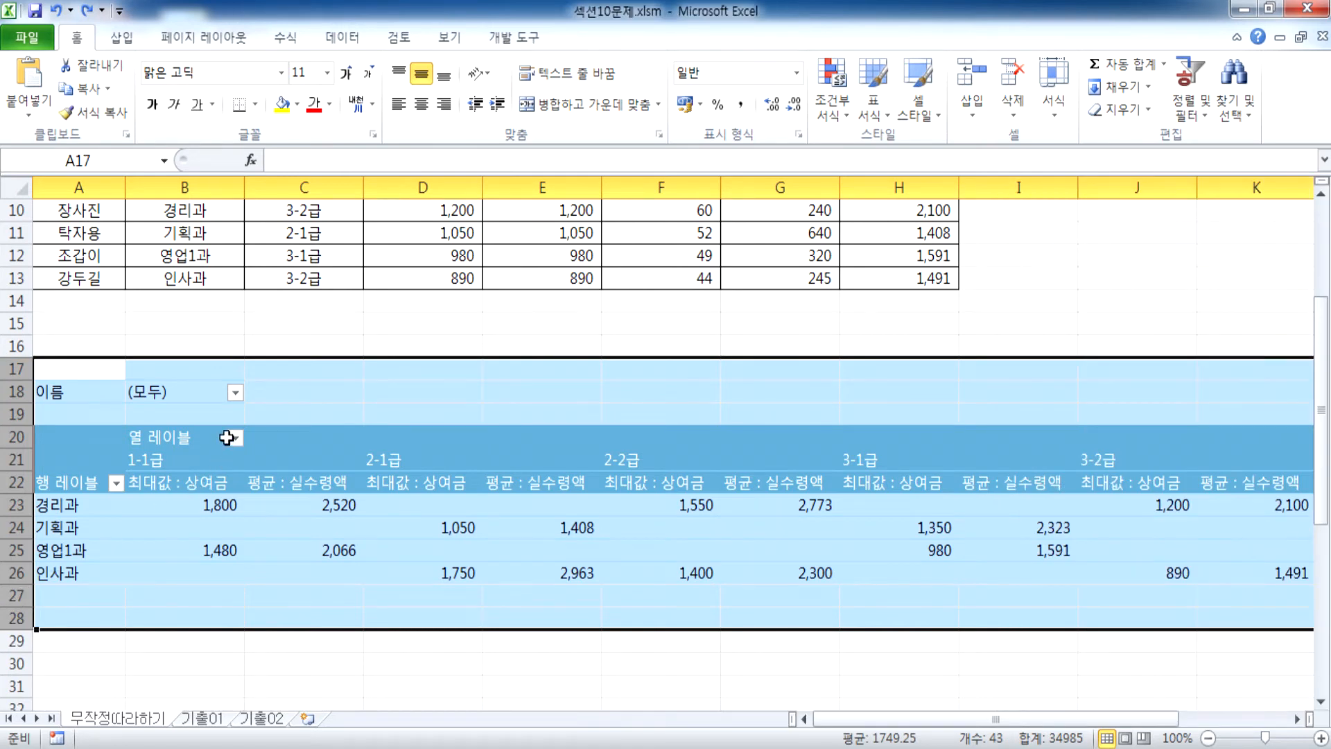
key("Delete")
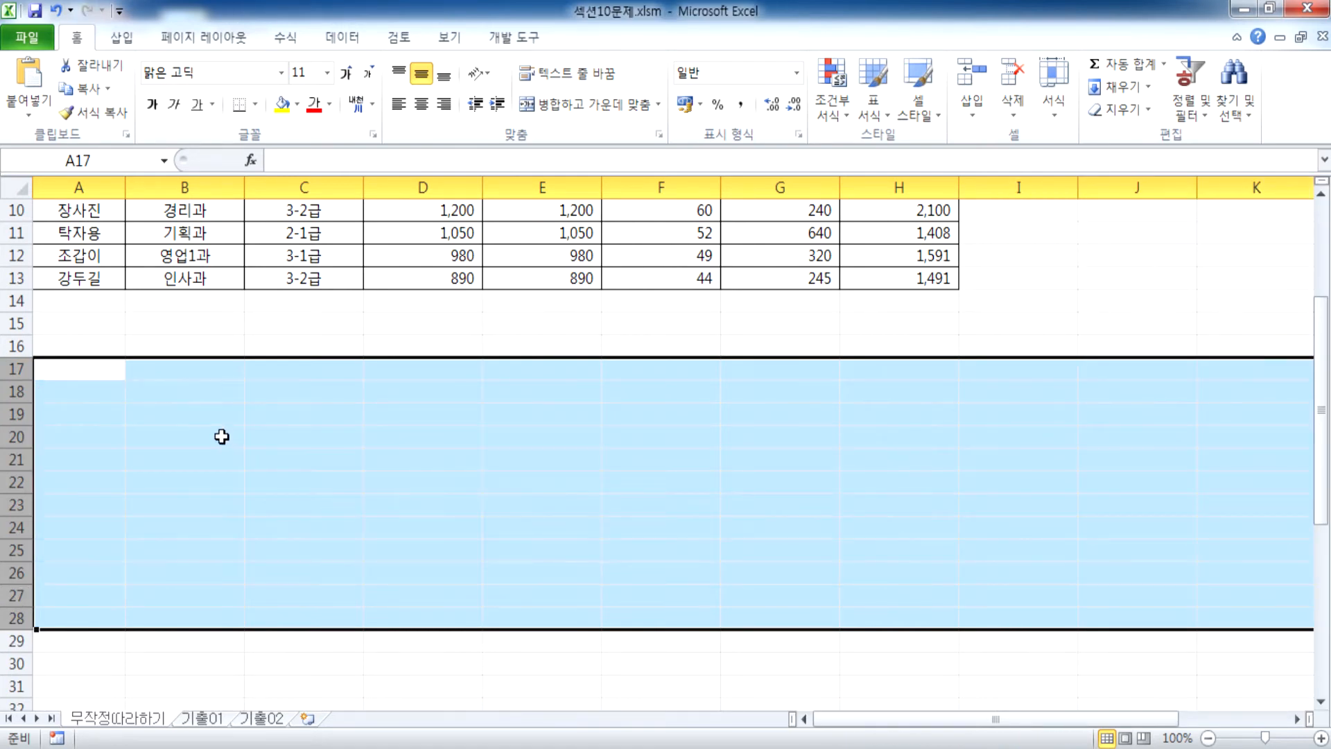
key("ctrl+z")
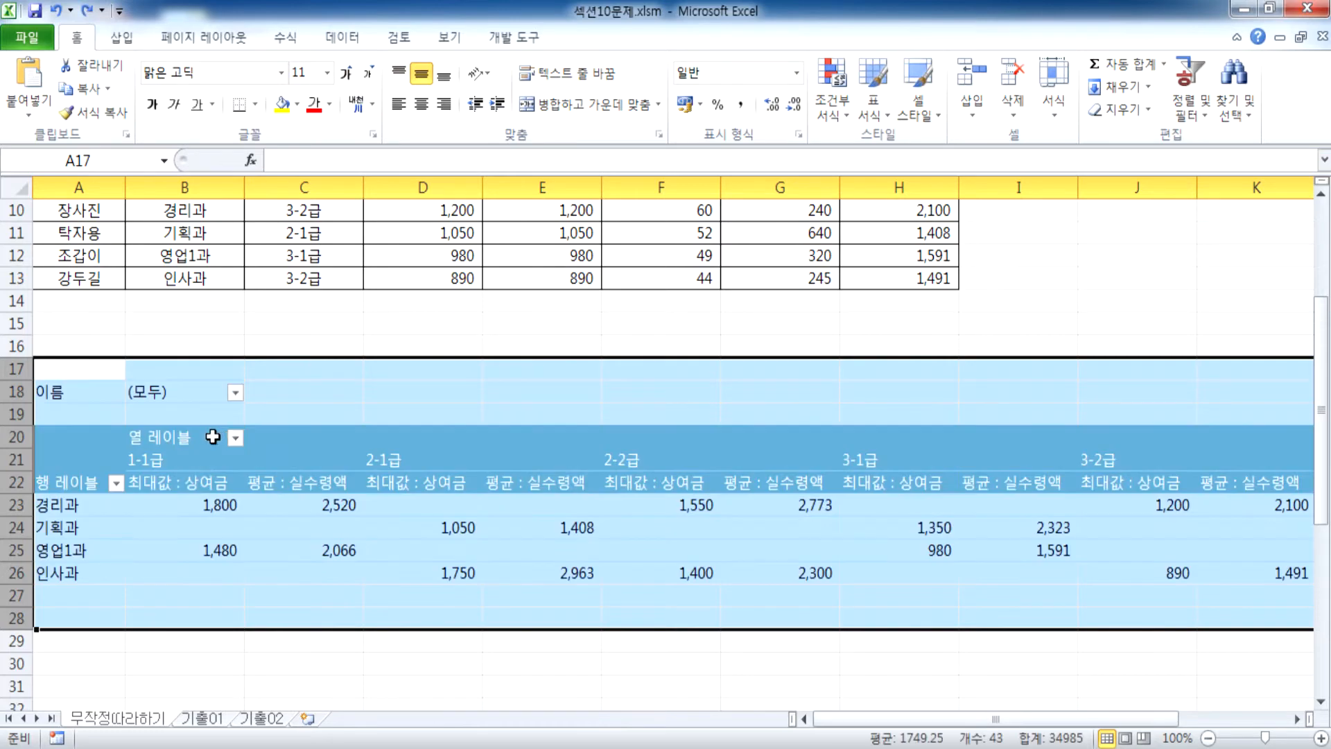
left_click(326, 416)
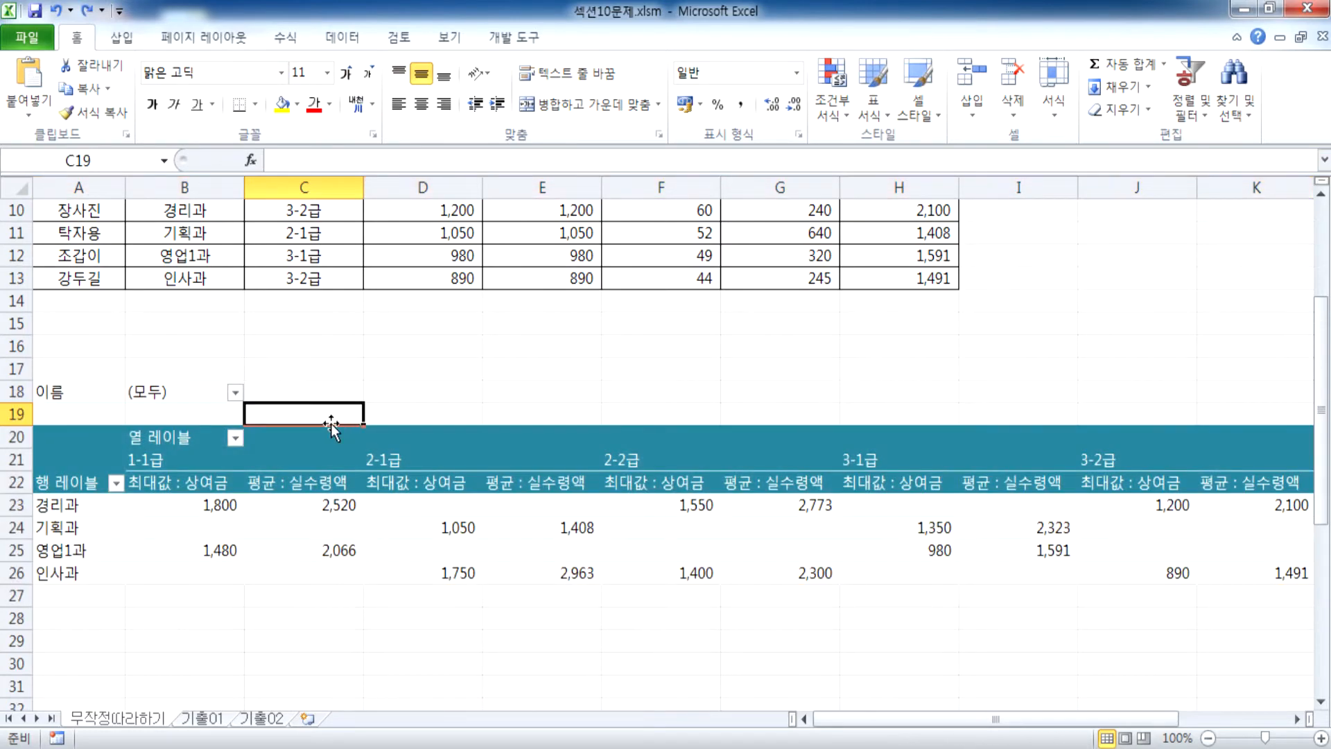
Set up a pivot table from payroll data A3:H13 for the existing worksheet at A30, and cancel its creation
scroll(330, 426, "up", 2)
left_click(302, 278)
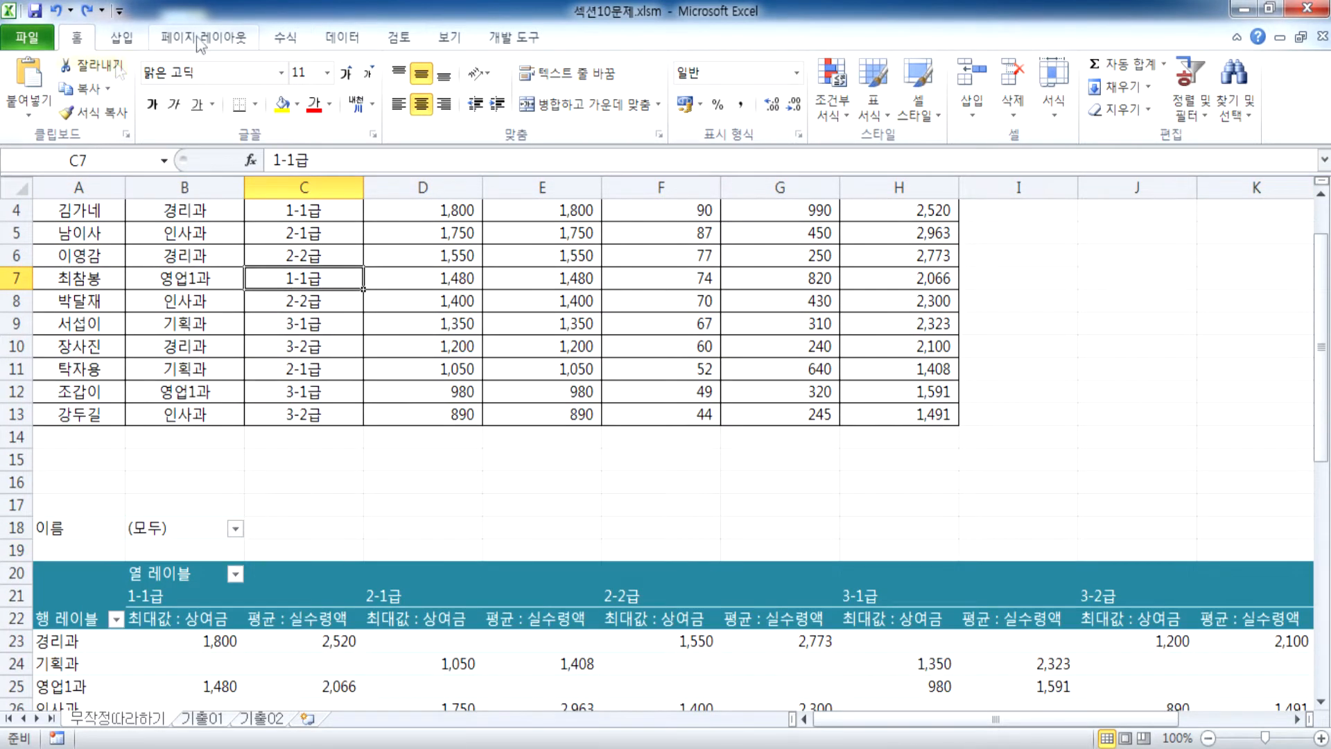
left_click(120, 39)
left_click(38, 75)
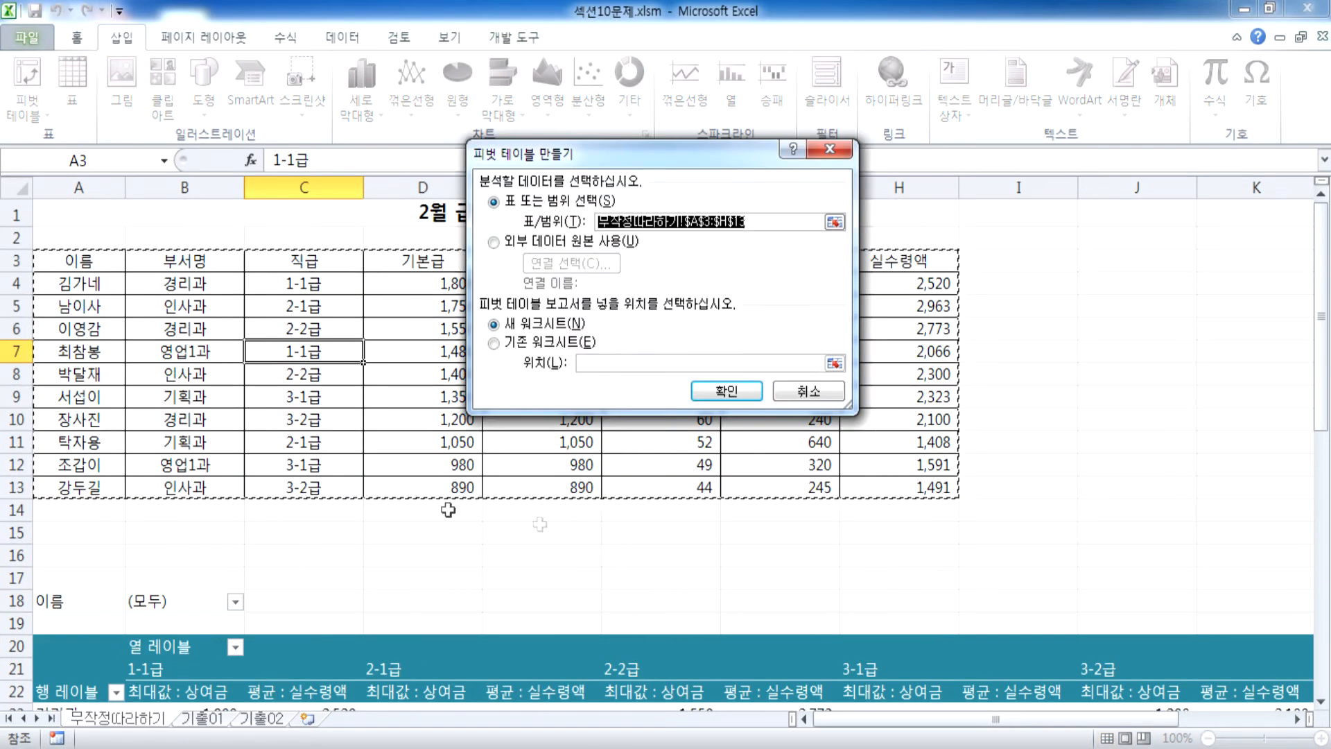
left_click(528, 343)
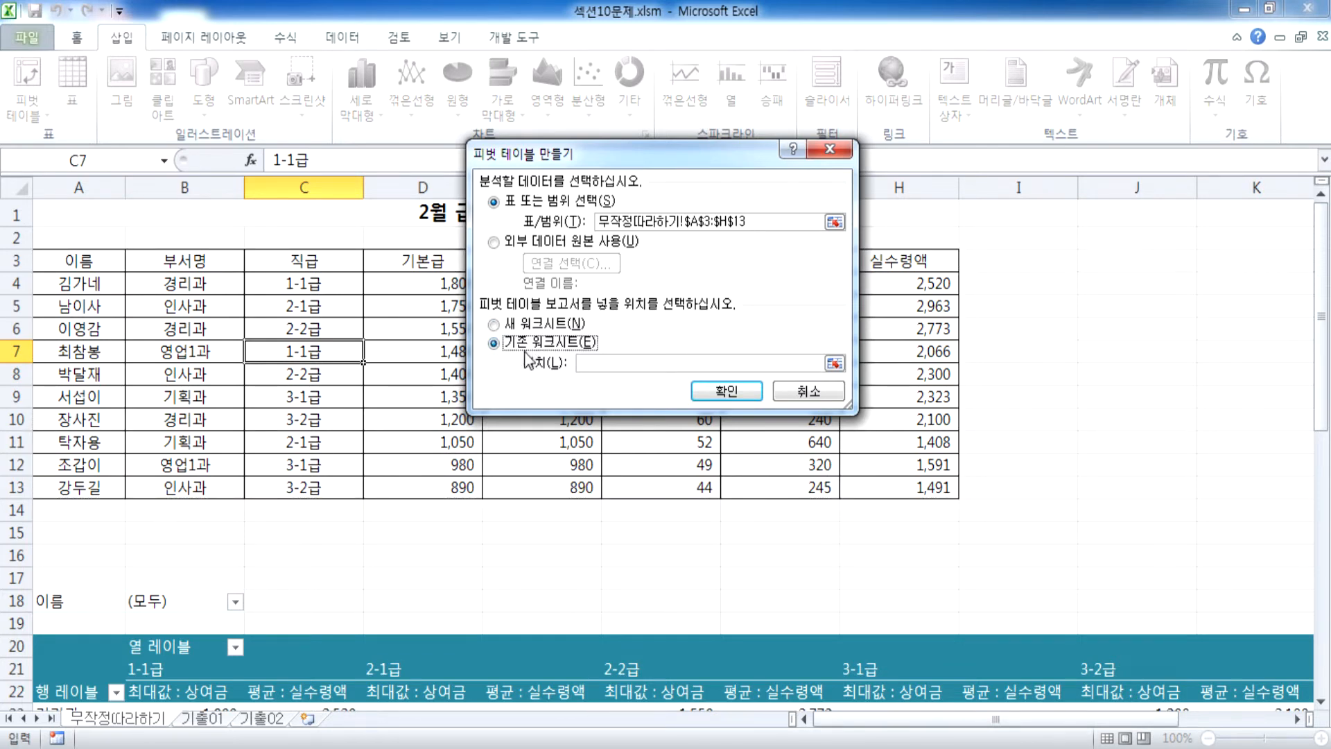
scroll(48, 513, "down", 5)
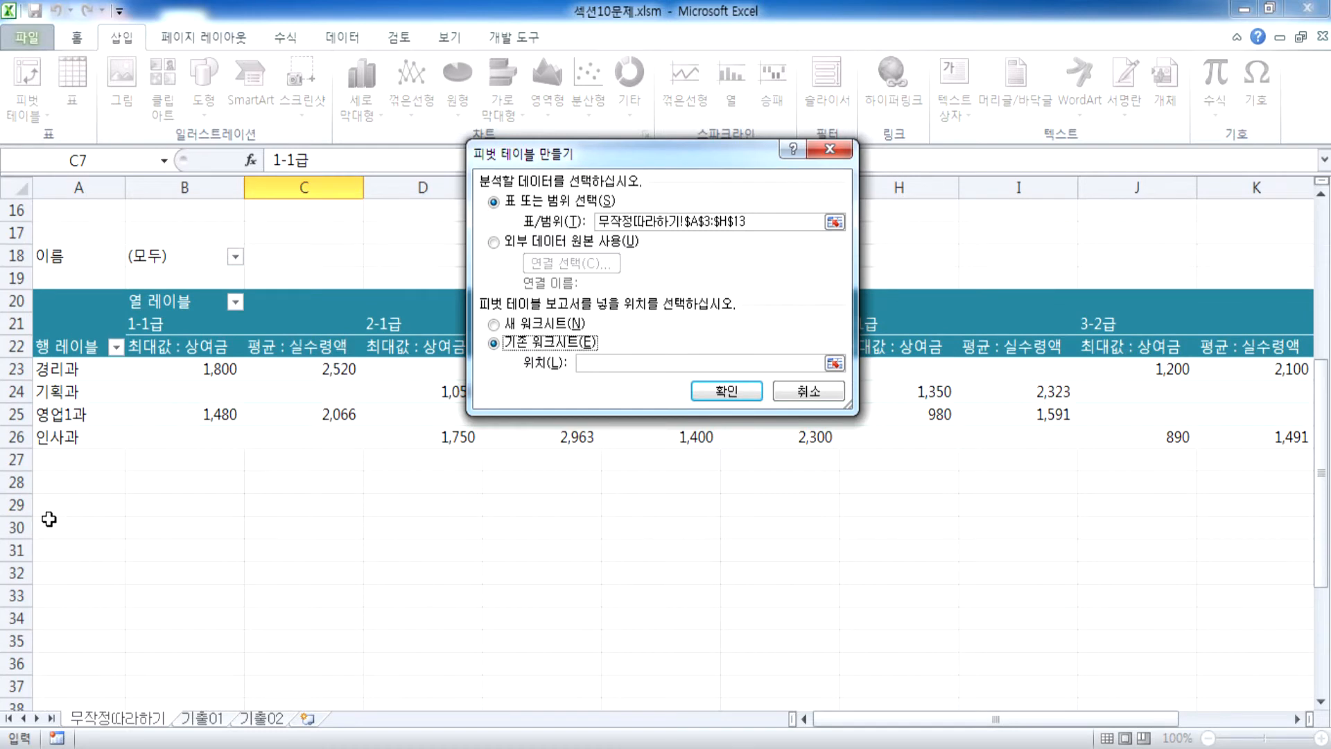
left_click(49, 523)
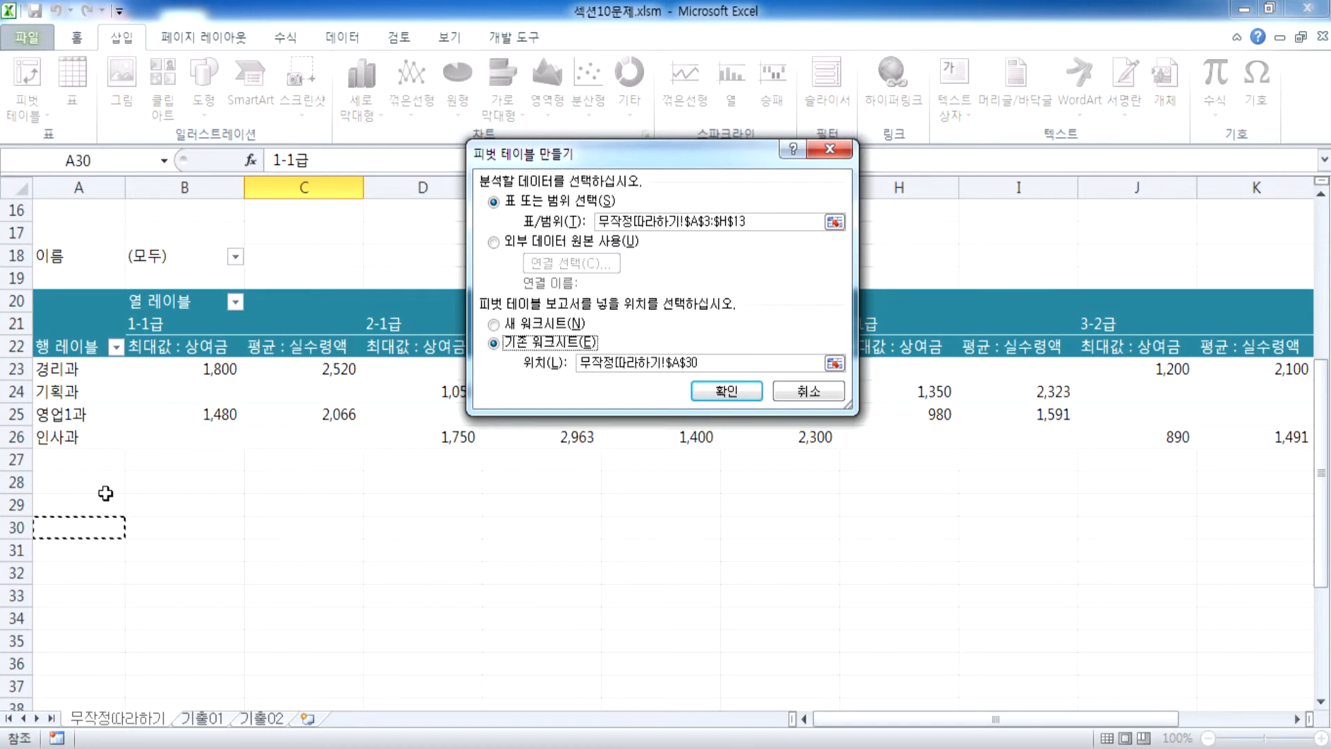
left_click(797, 393)
Select pivot table cell D23, and twice float the field list over the sheet and dock it back
scroll(179, 416, "up", 2)
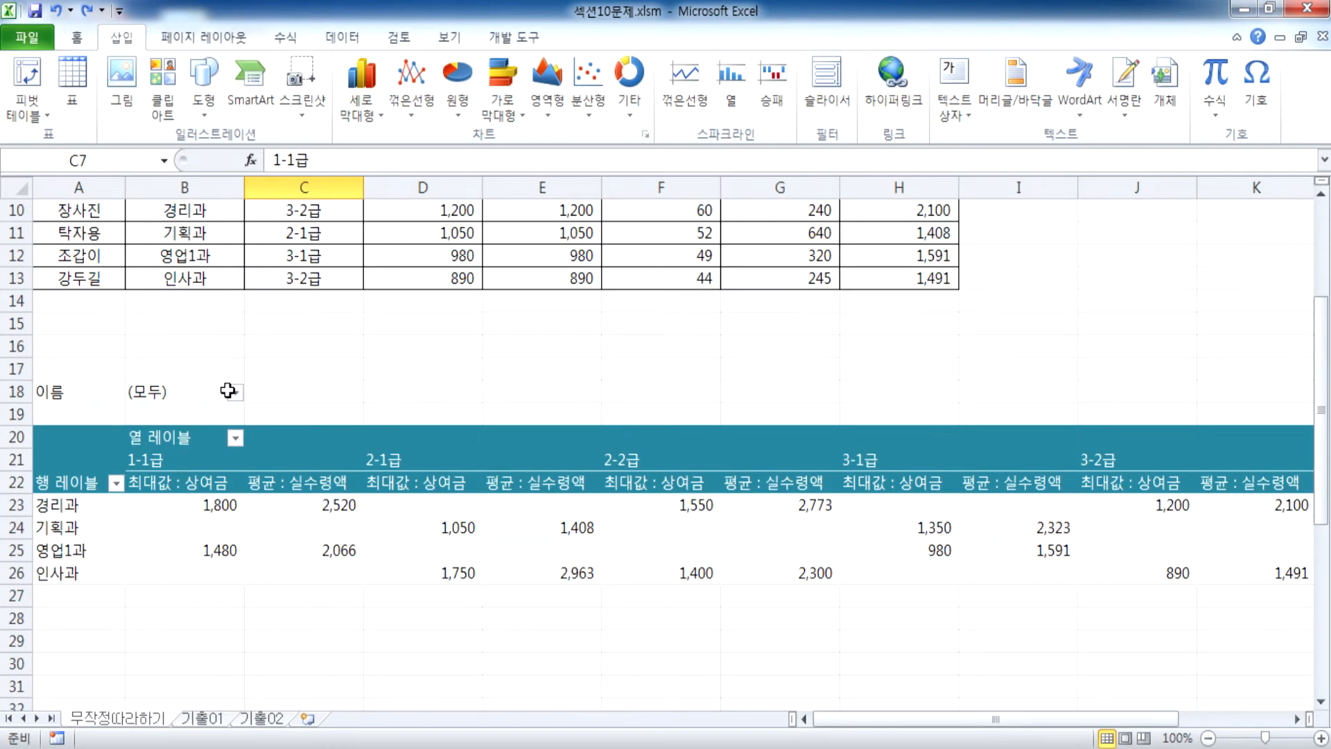
left_click(473, 496)
left_click_drag(1078, 182, 790, 97)
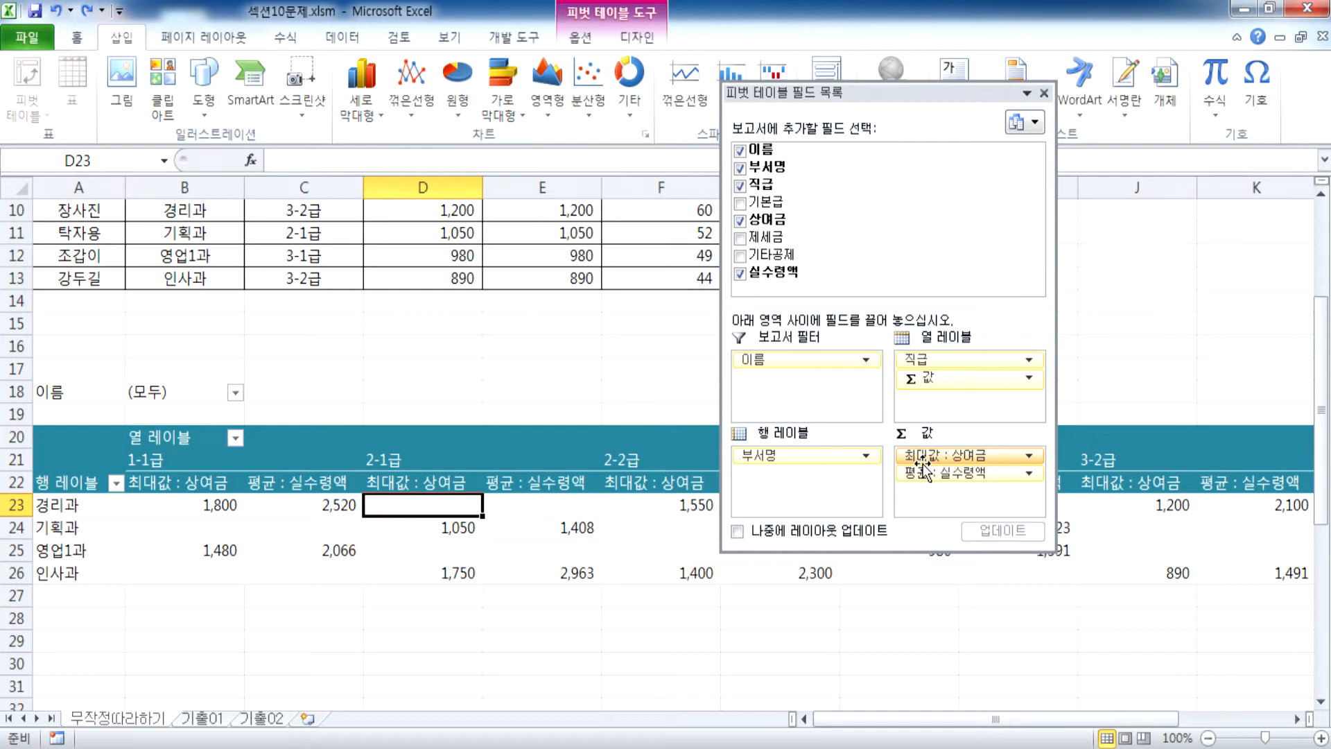
scroll(201, 482, "down", 3)
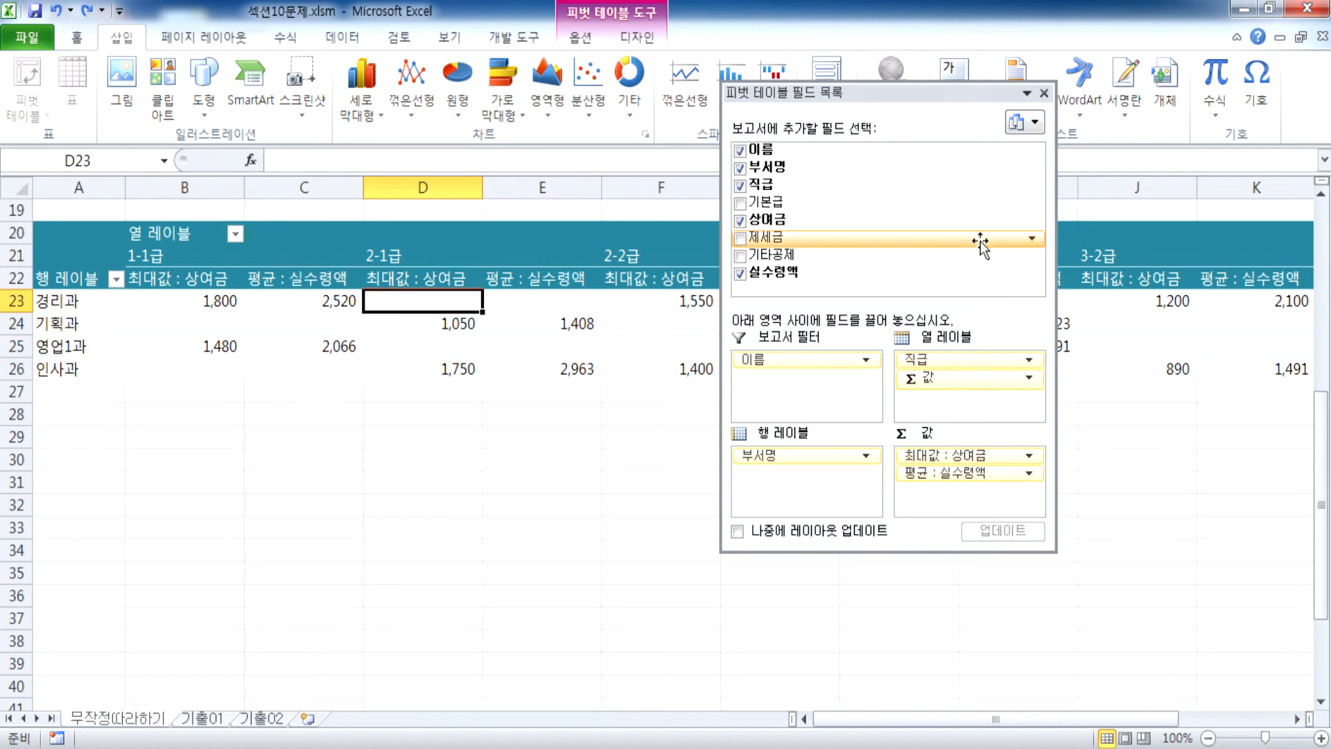
double_click(922, 88)
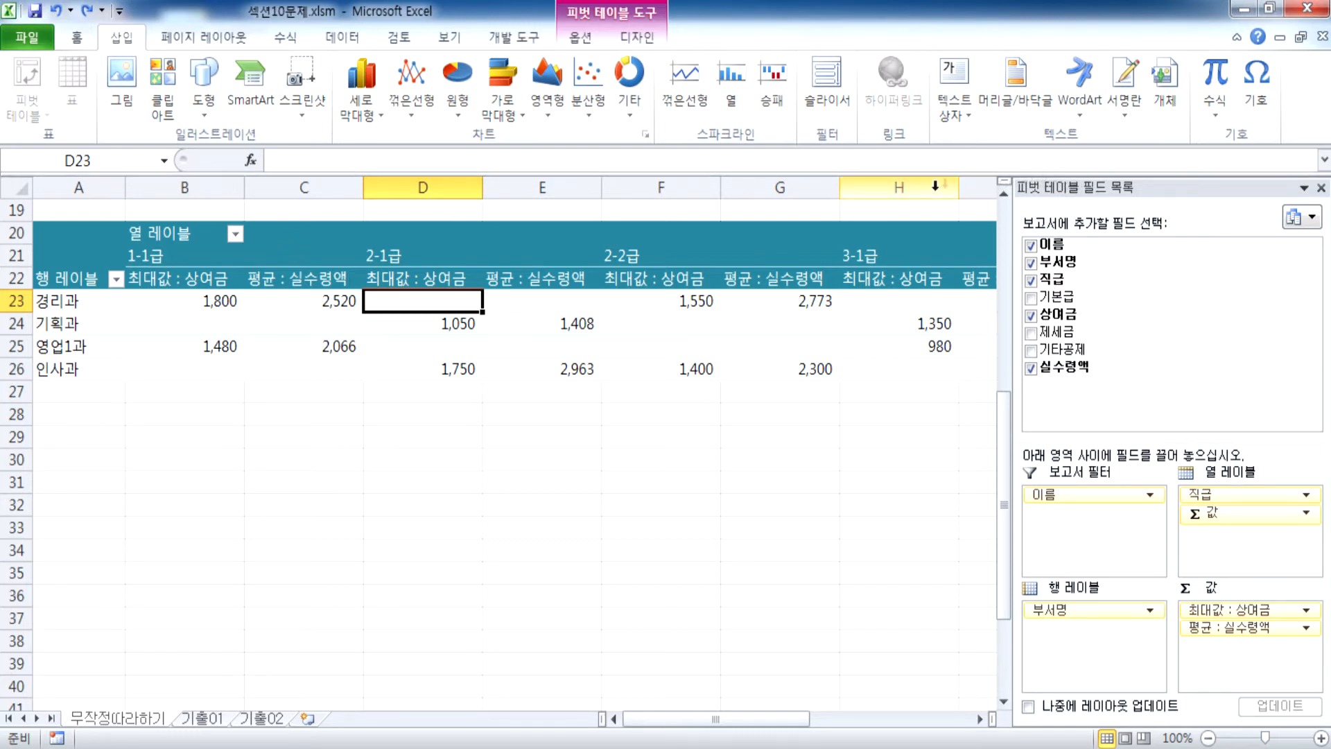
scroll(901, 208, "up", 6)
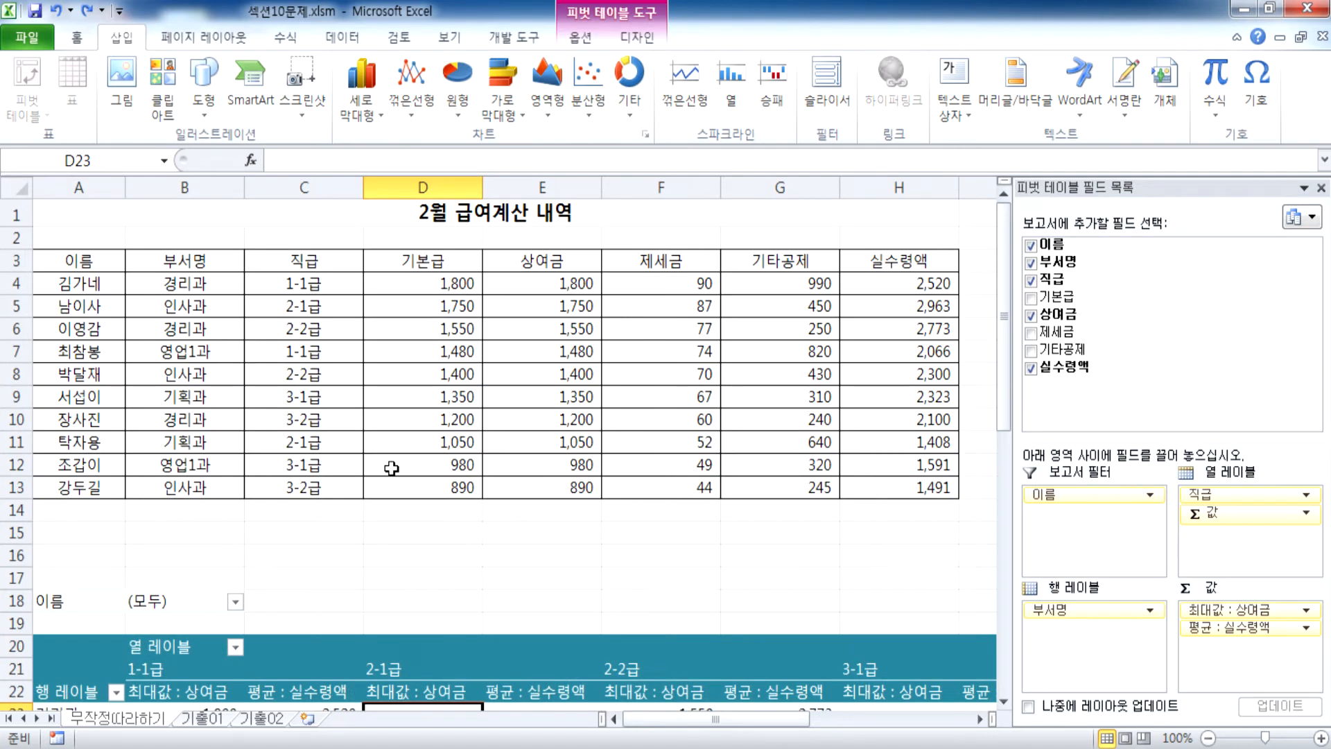
scroll(395, 466, "down", 4)
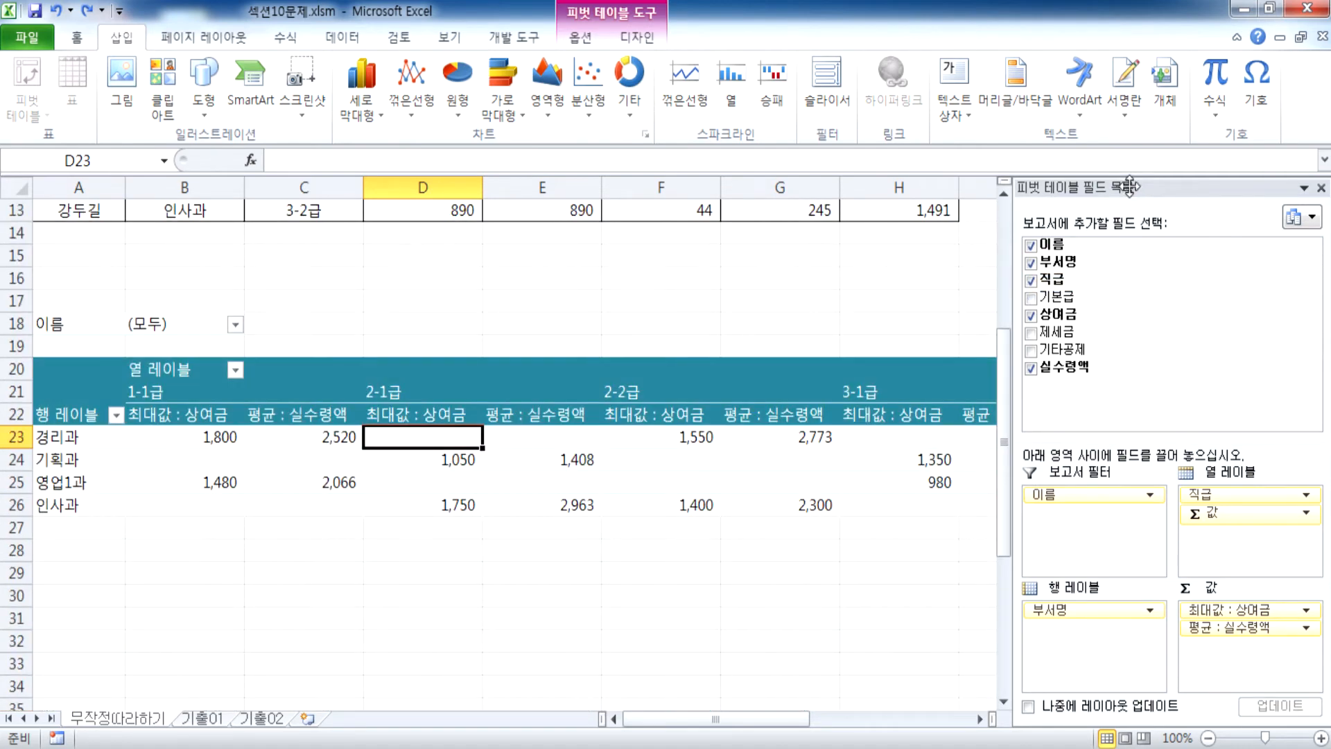
left_click_drag(1123, 186, 871, 156)
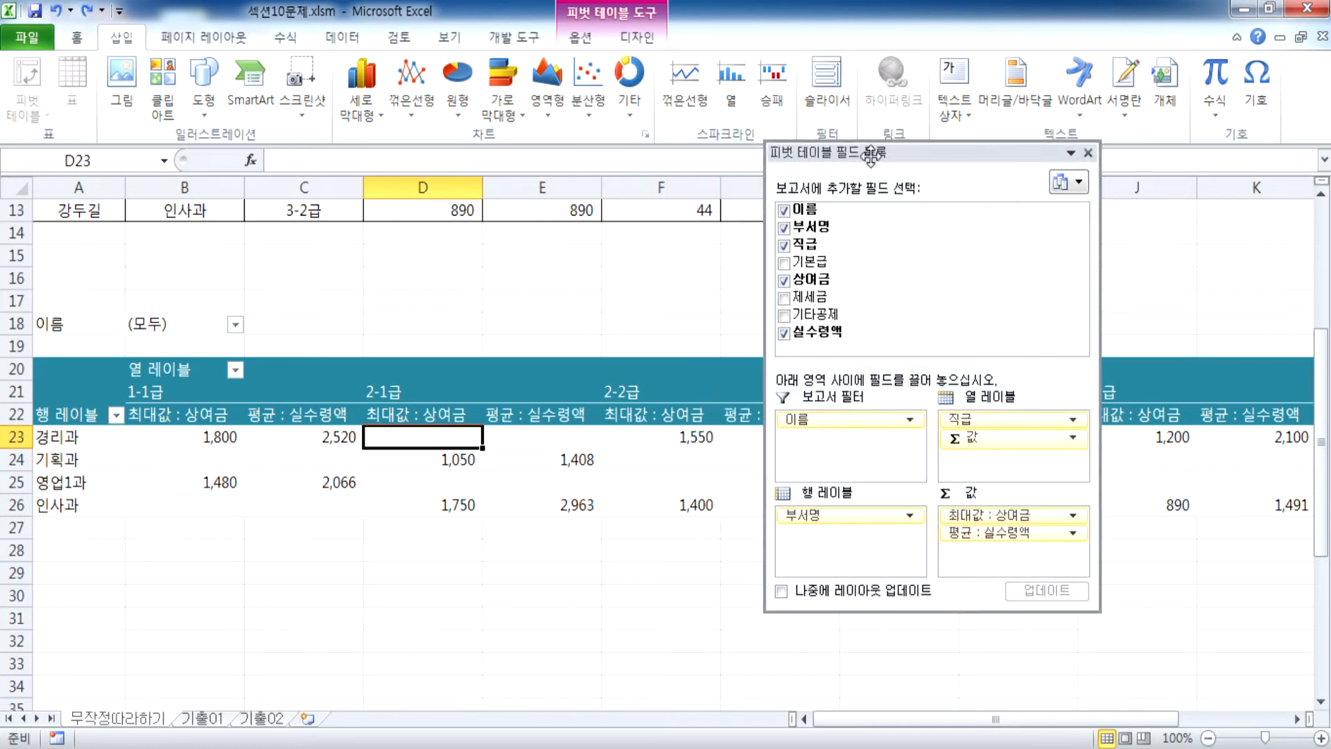
double_click(871, 155)
Hide and show the pivot table field list several times, leaving it shown
left_click(581, 37)
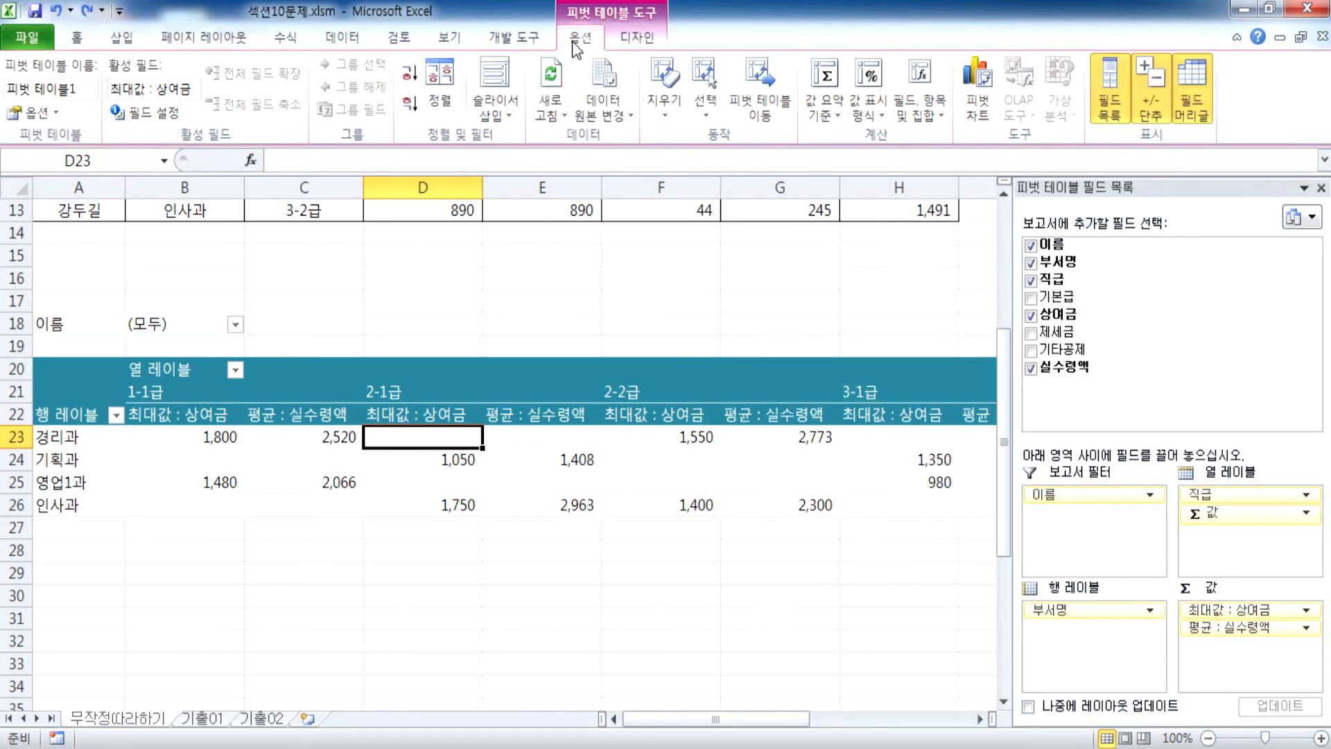
left_click(1108, 101)
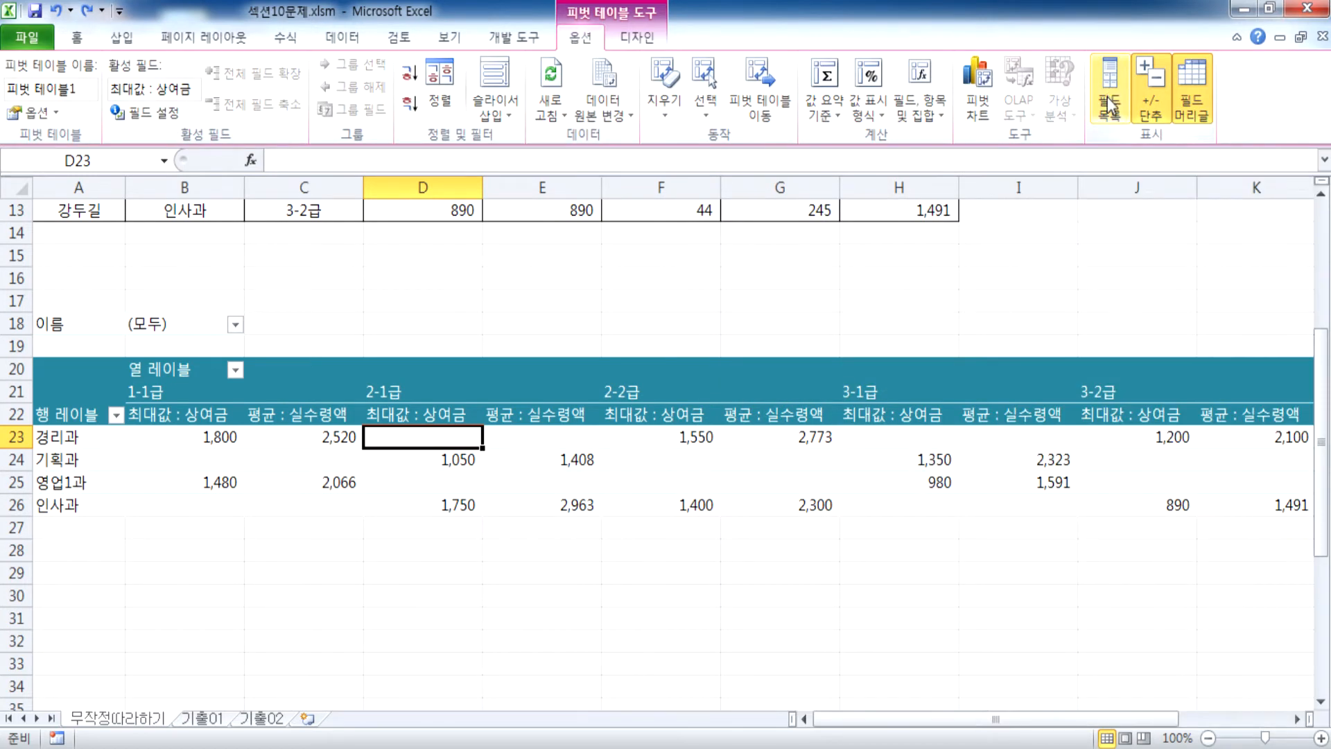
left_click(1108, 101)
left_click(1108, 101)
left_click(1108, 101)
left_click(1108, 101)
left_click(1108, 101)
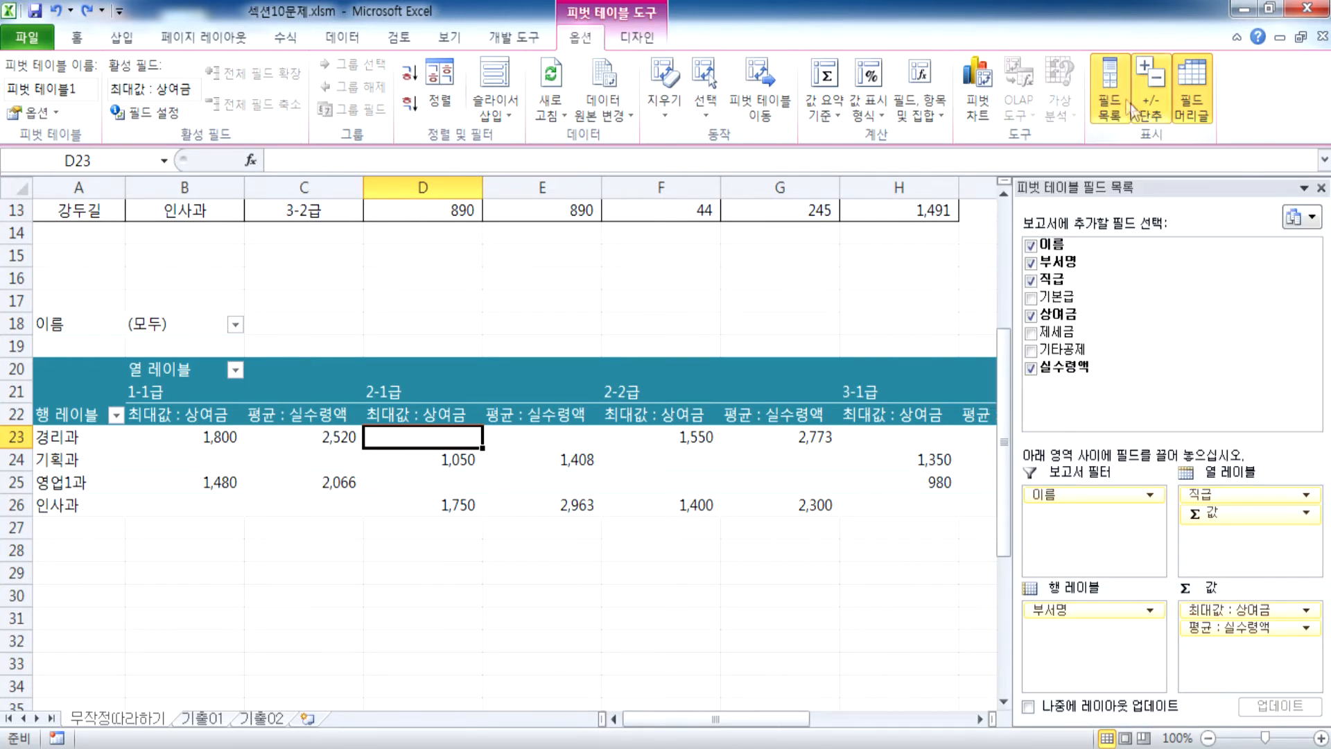
left_click(1116, 118)
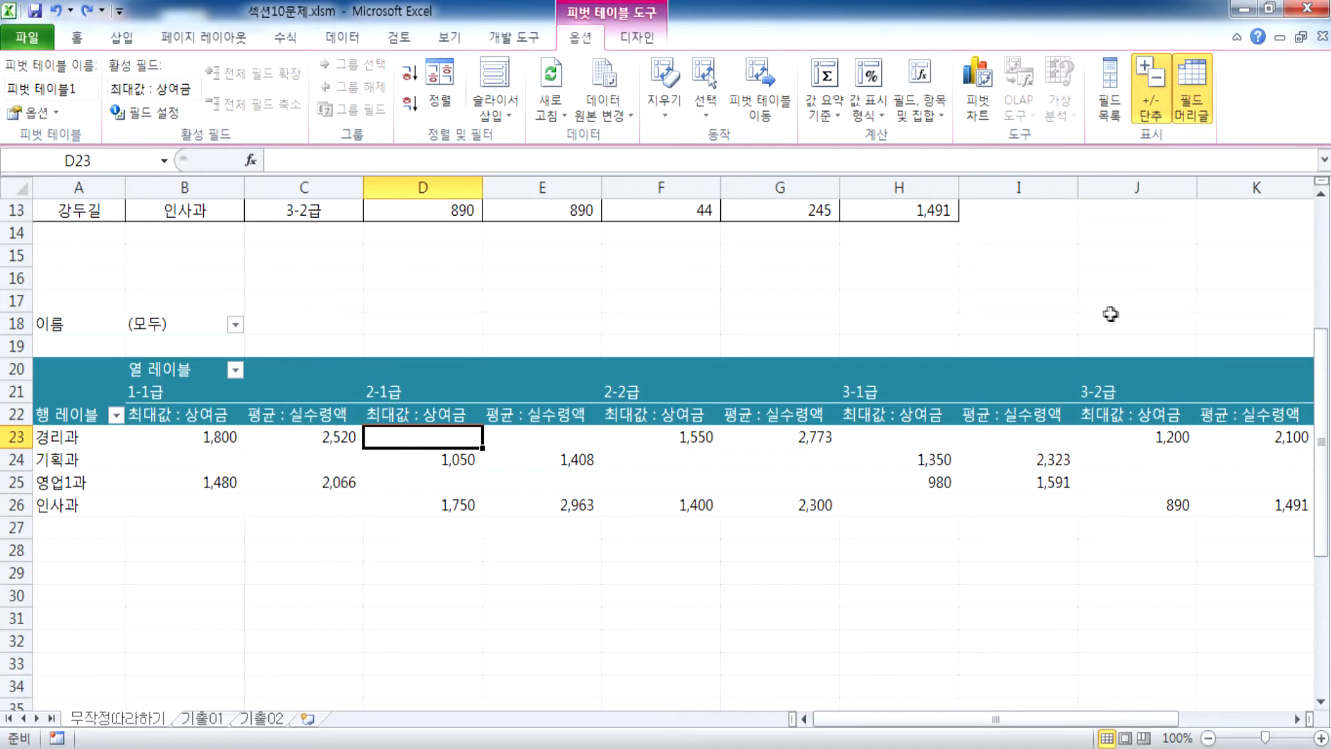
left_click(1109, 104)
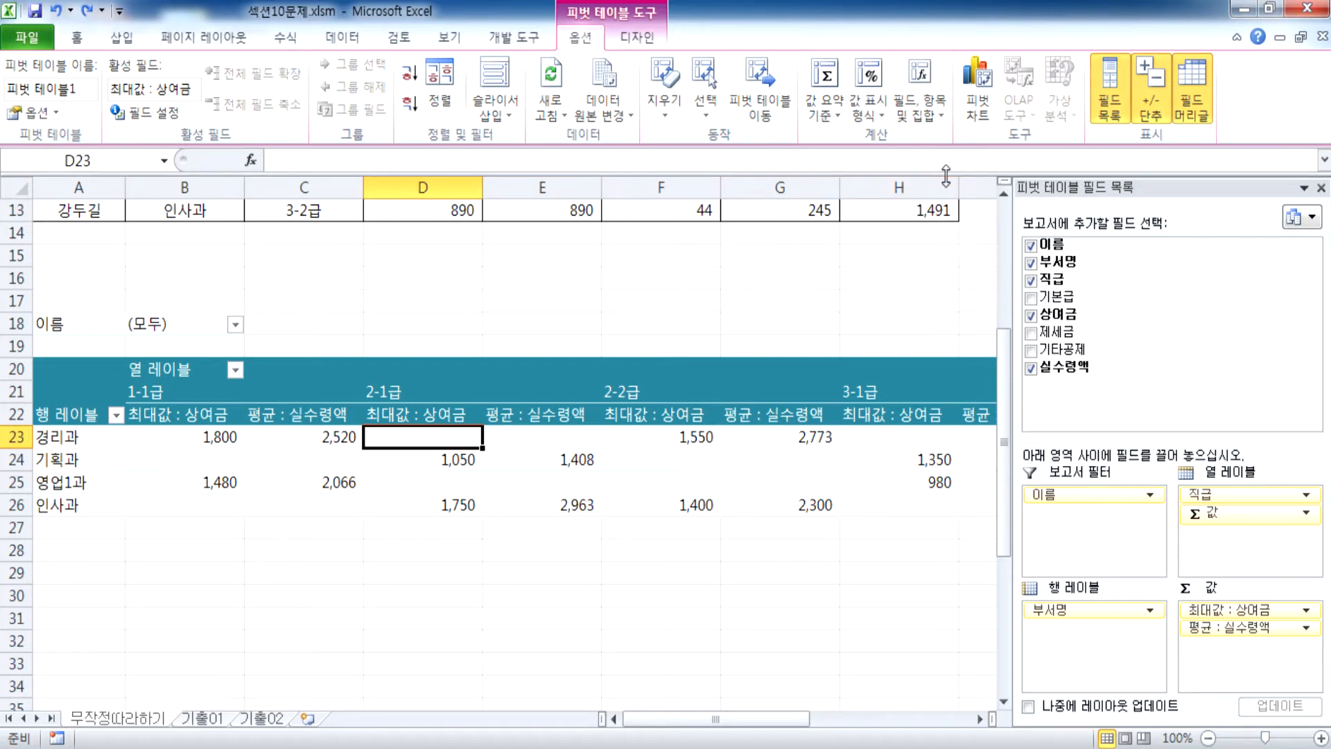
Open the value field settings of 최대값 : 상여금 from its header and from the active field settings, cancelling each time
left_click(154, 441)
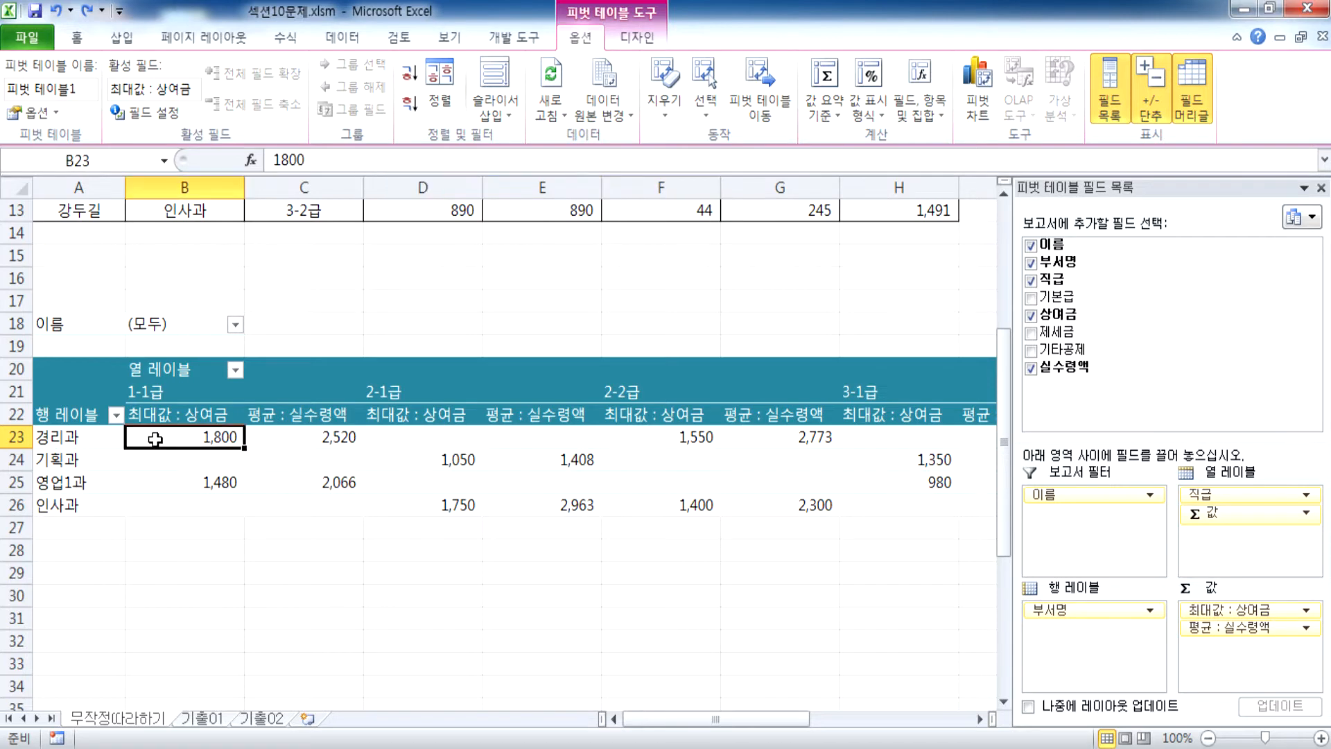
scroll(362, 397, "down", 2)
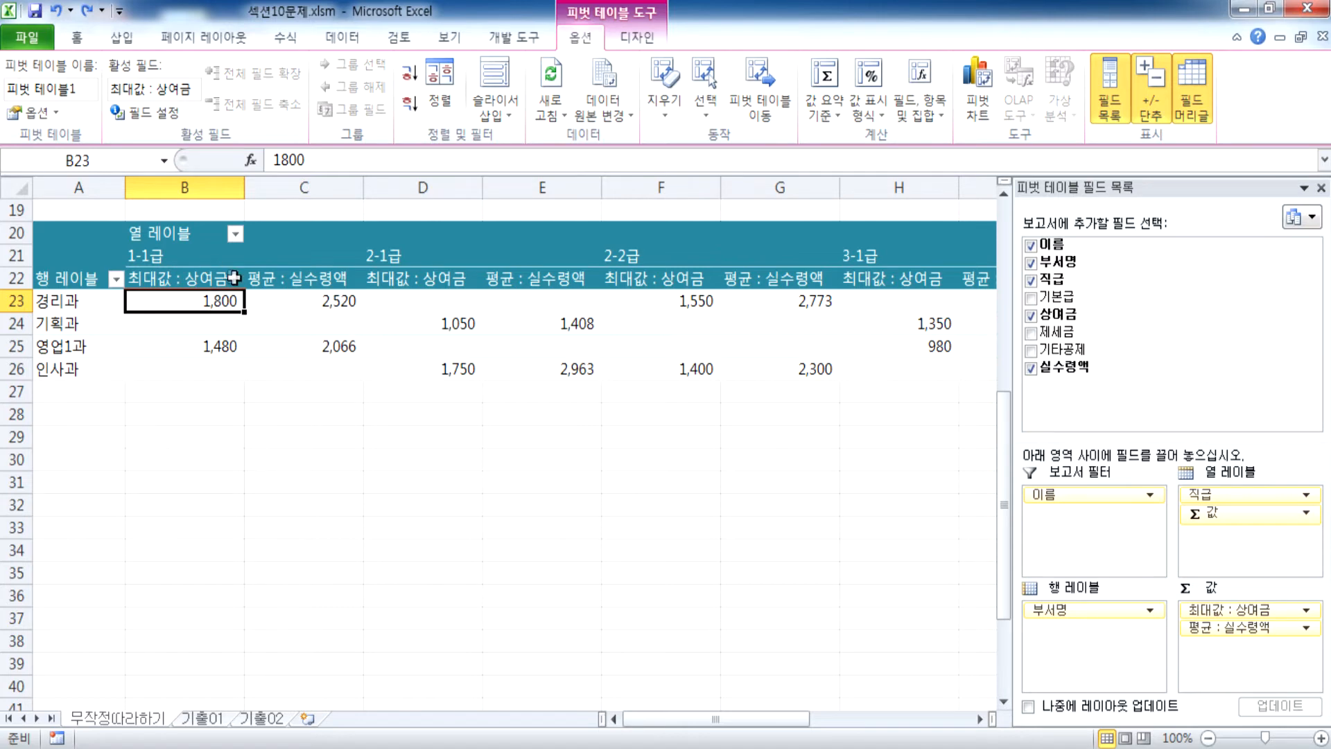
double_click(207, 278)
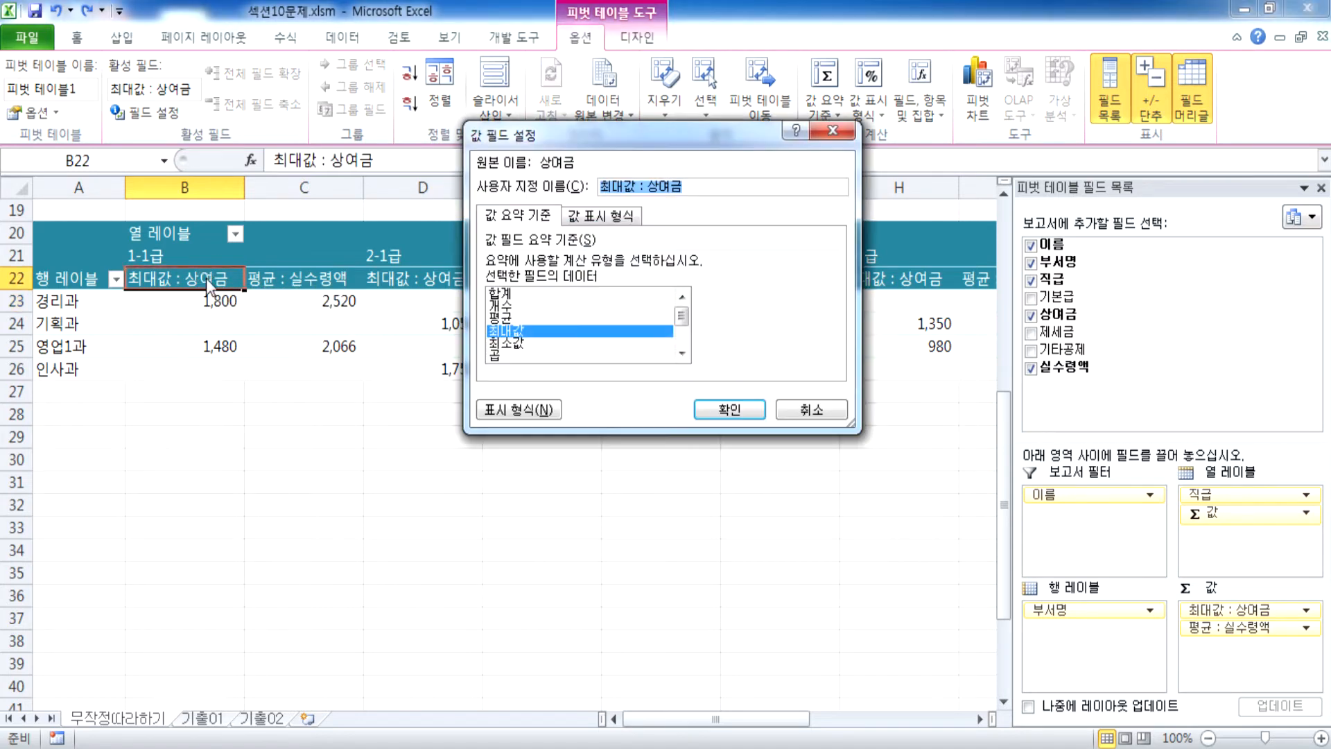
left_click(810, 410)
left_click(166, 113)
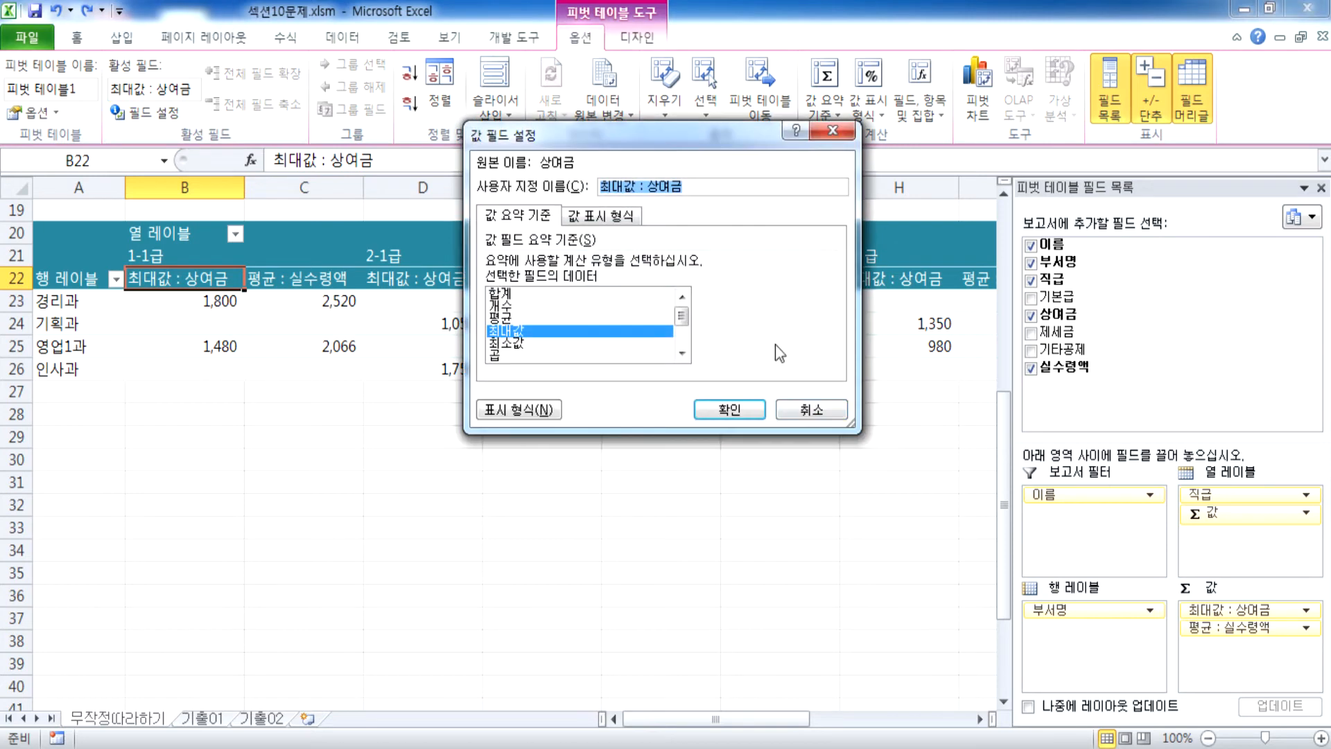
left_click(810, 410)
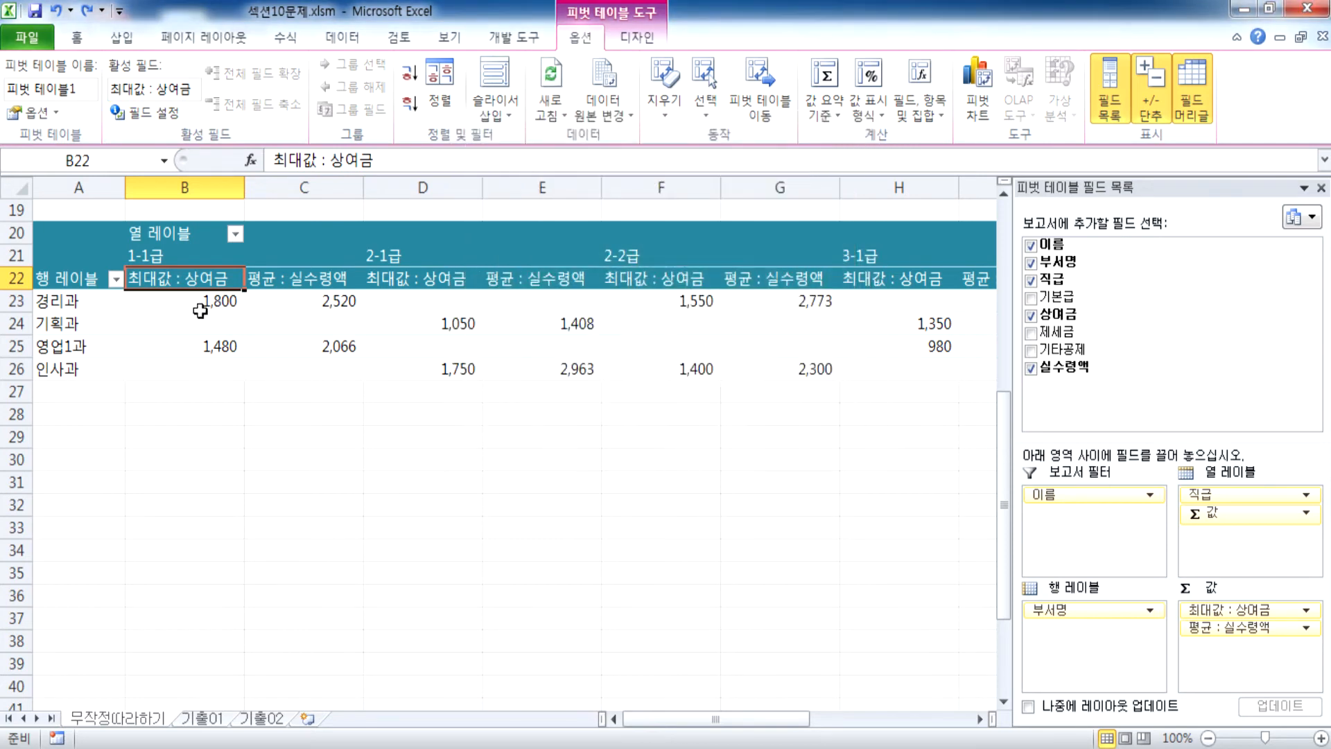
View the commands for the 최대값 : 상여금 header and for its entry in the values area, without choosing any
right_click(181, 279)
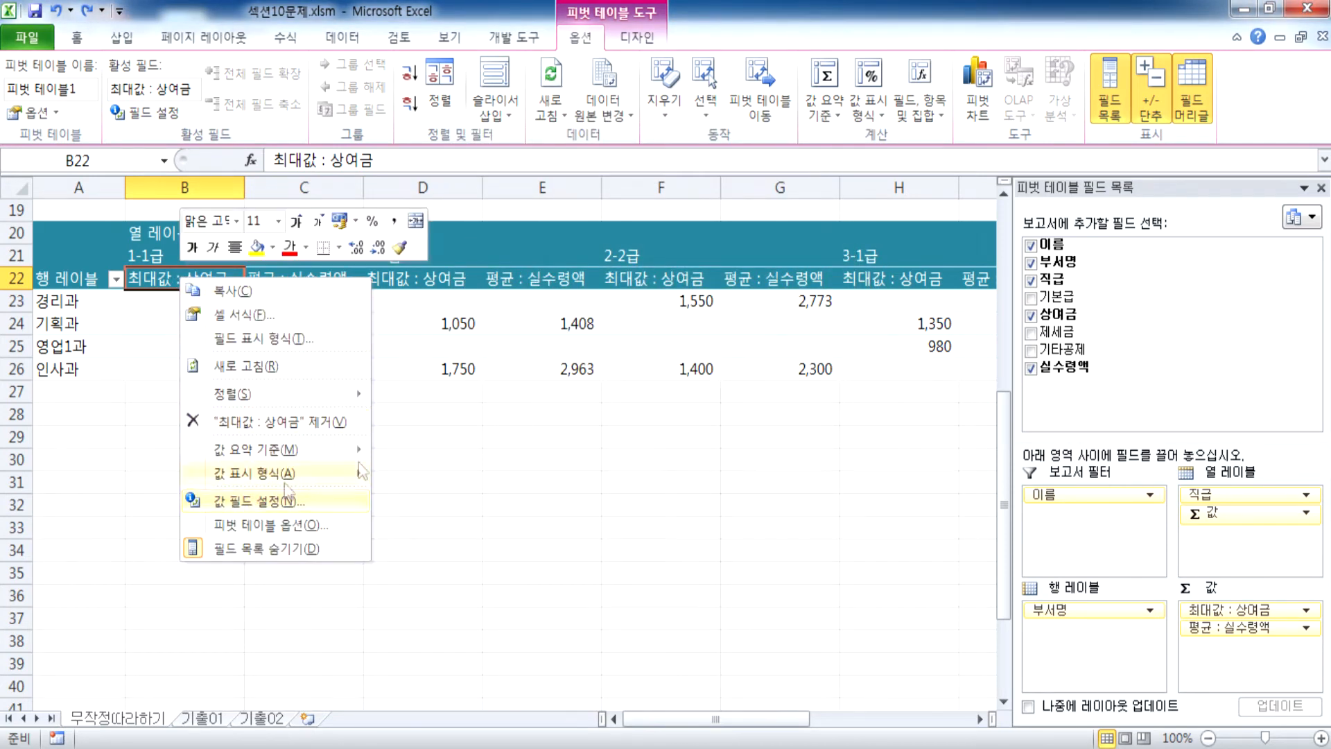
left_click(1304, 612)
left_click(1304, 613)
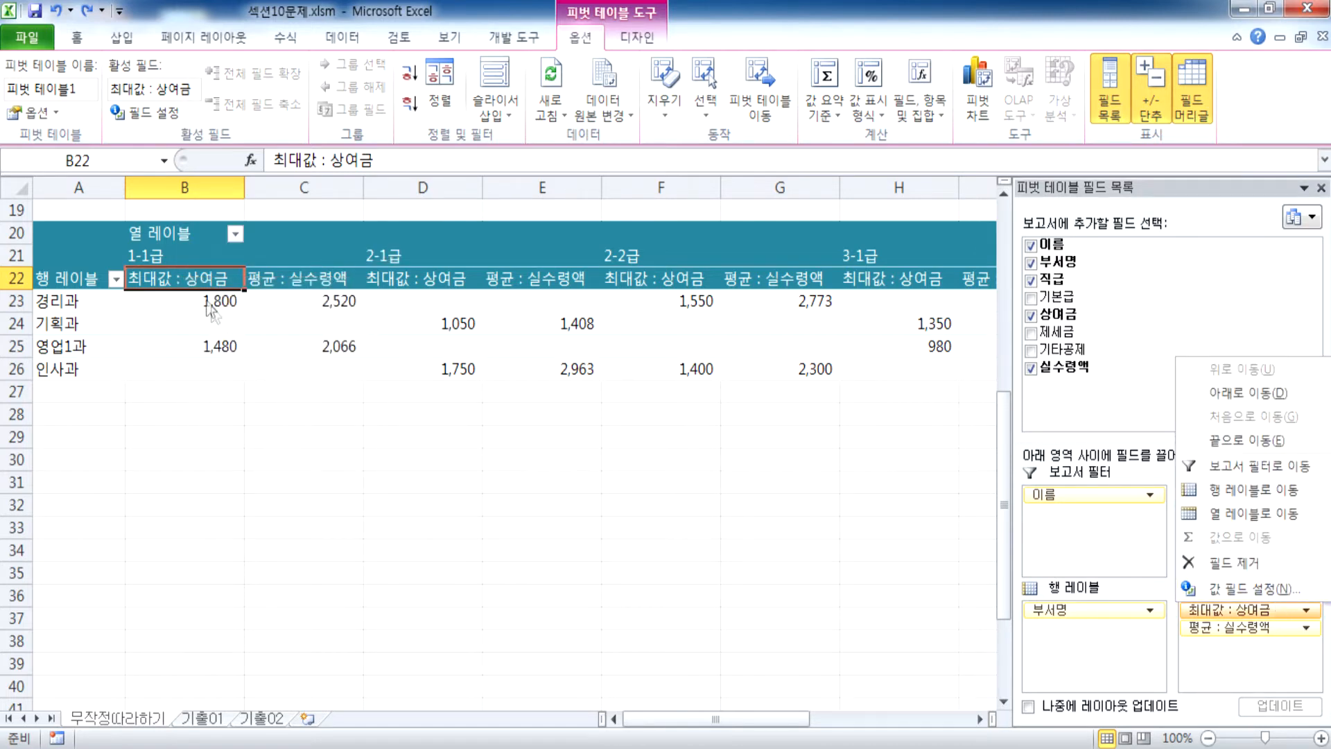
left_click(194, 284)
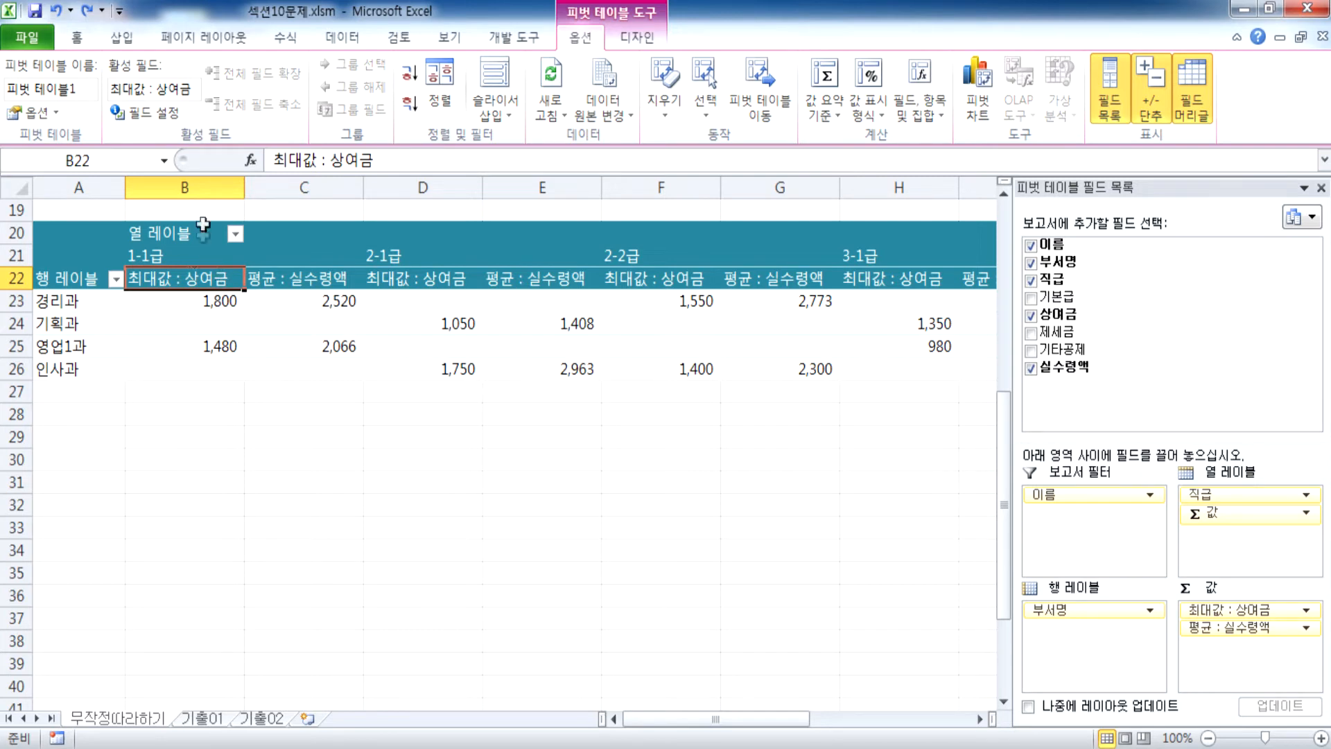
Summarize the 상여금 values by 합계, and switch the summary back to 최대값
right_click(195, 282)
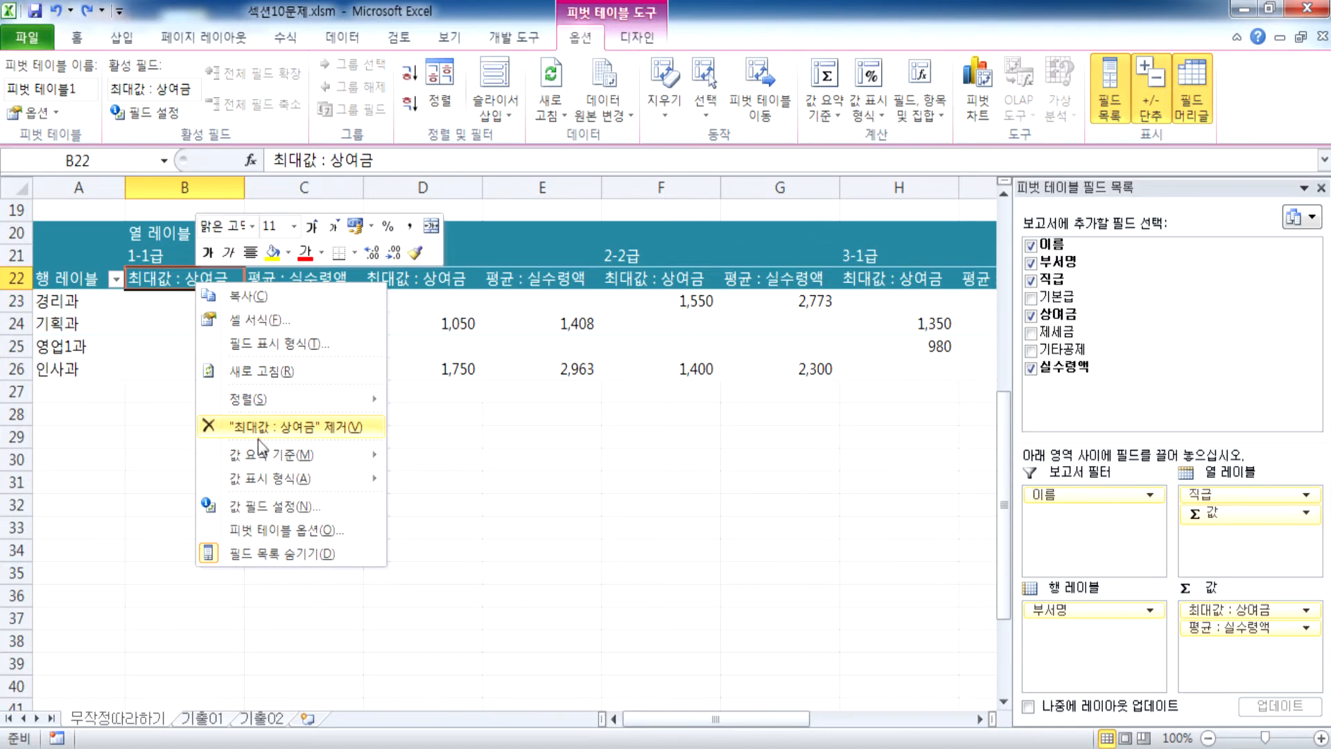
mouse_move(278, 455)
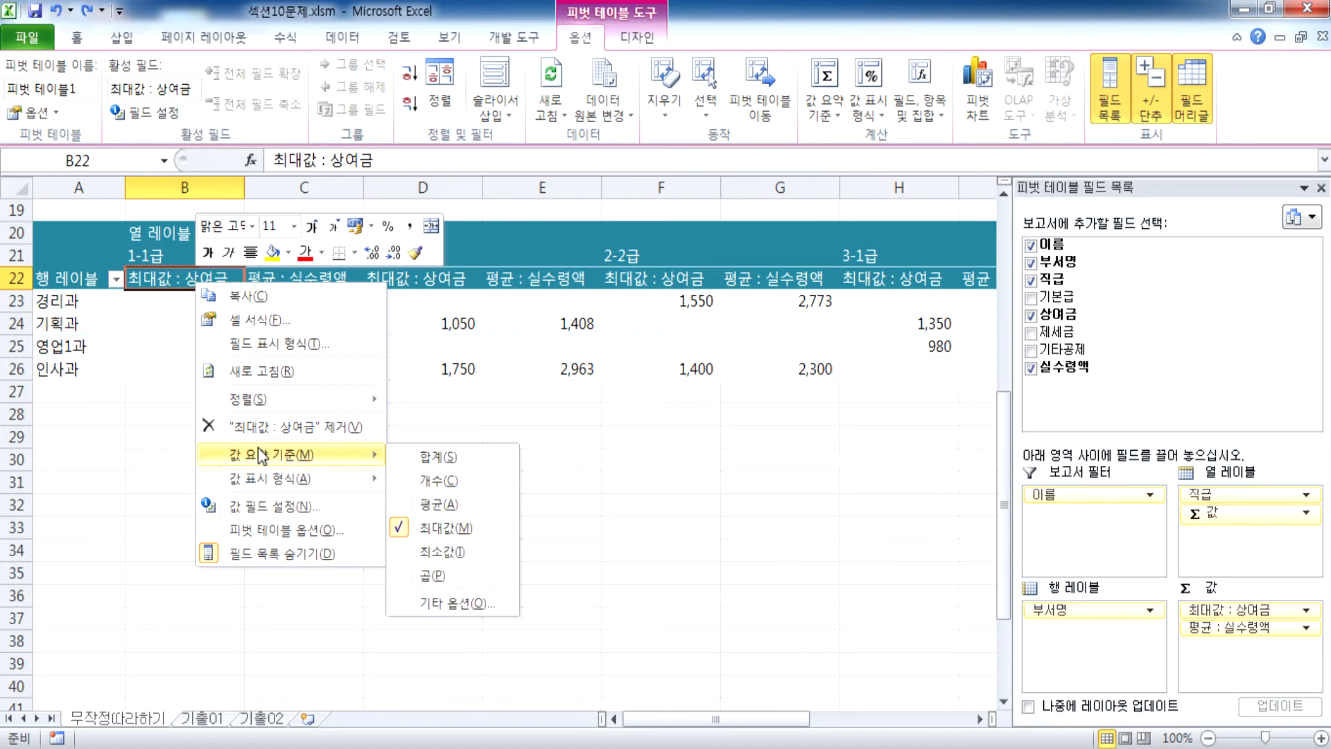
left_click(427, 457)
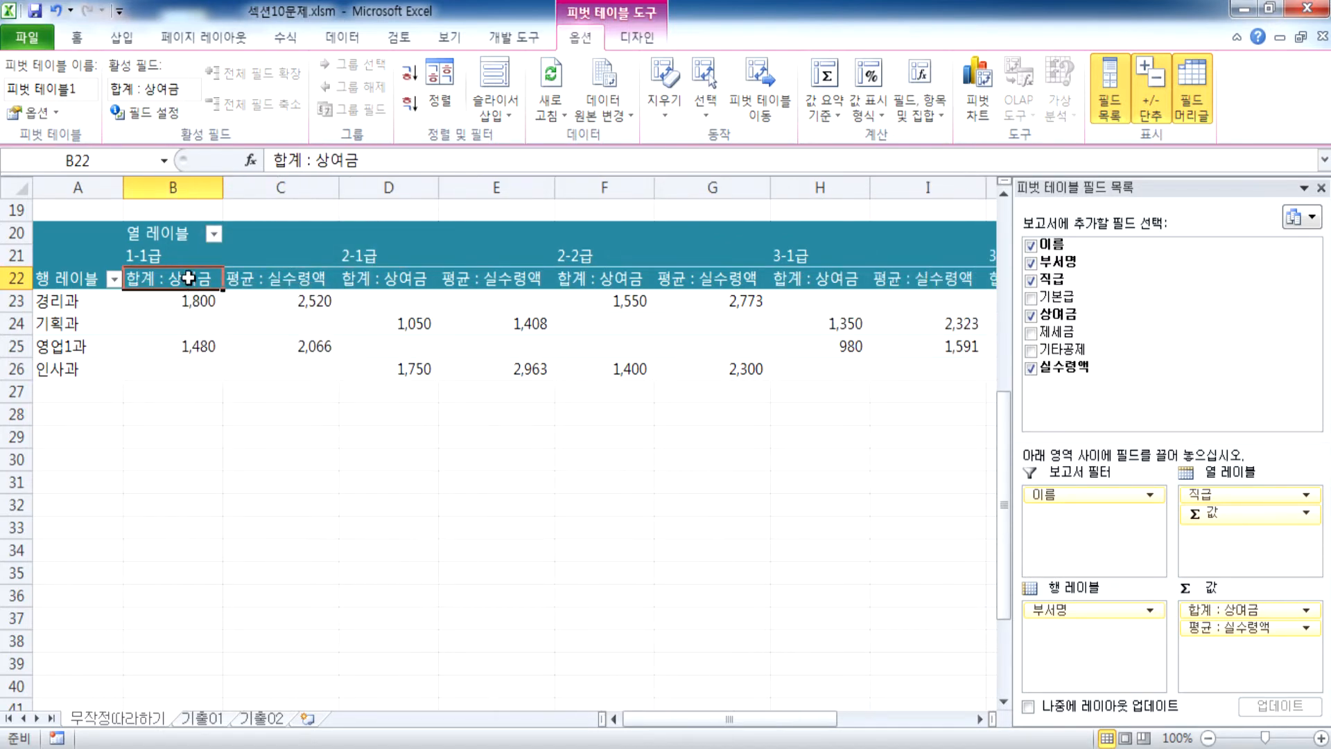
right_click(187, 281)
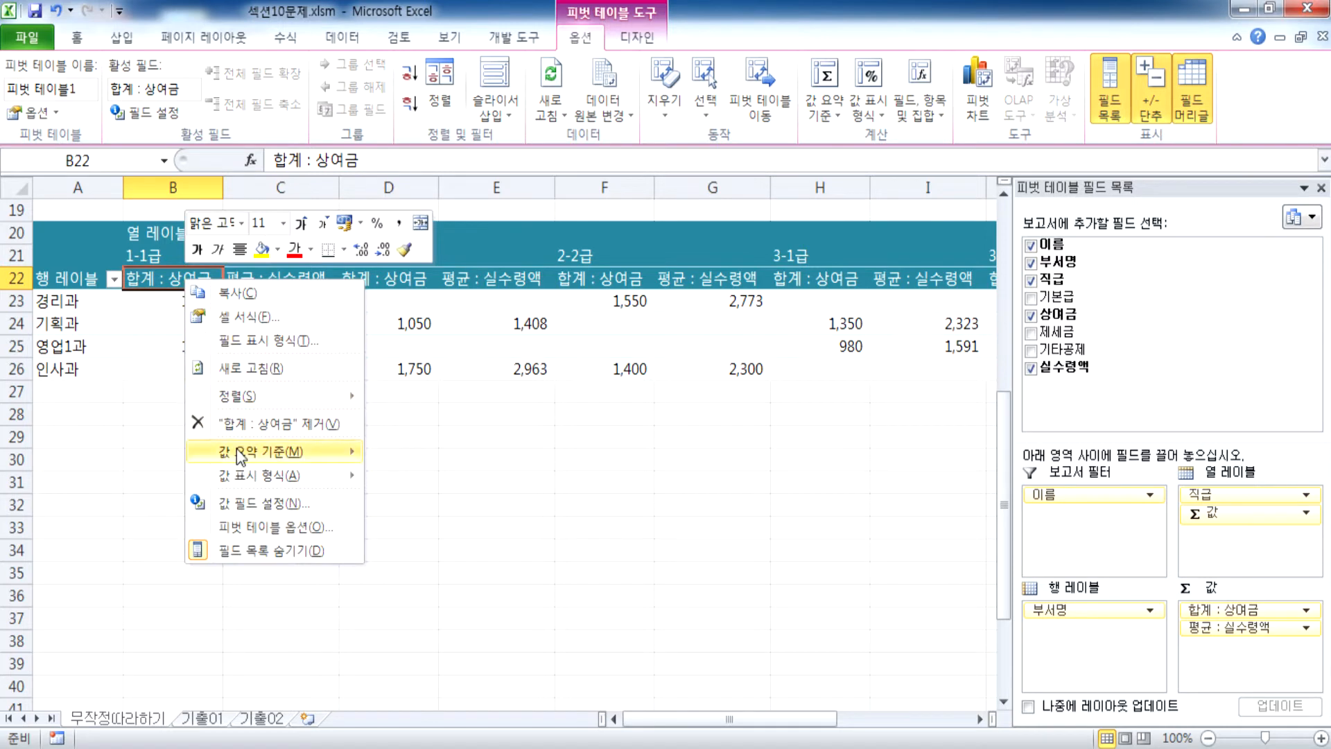
mouse_move(235, 451)
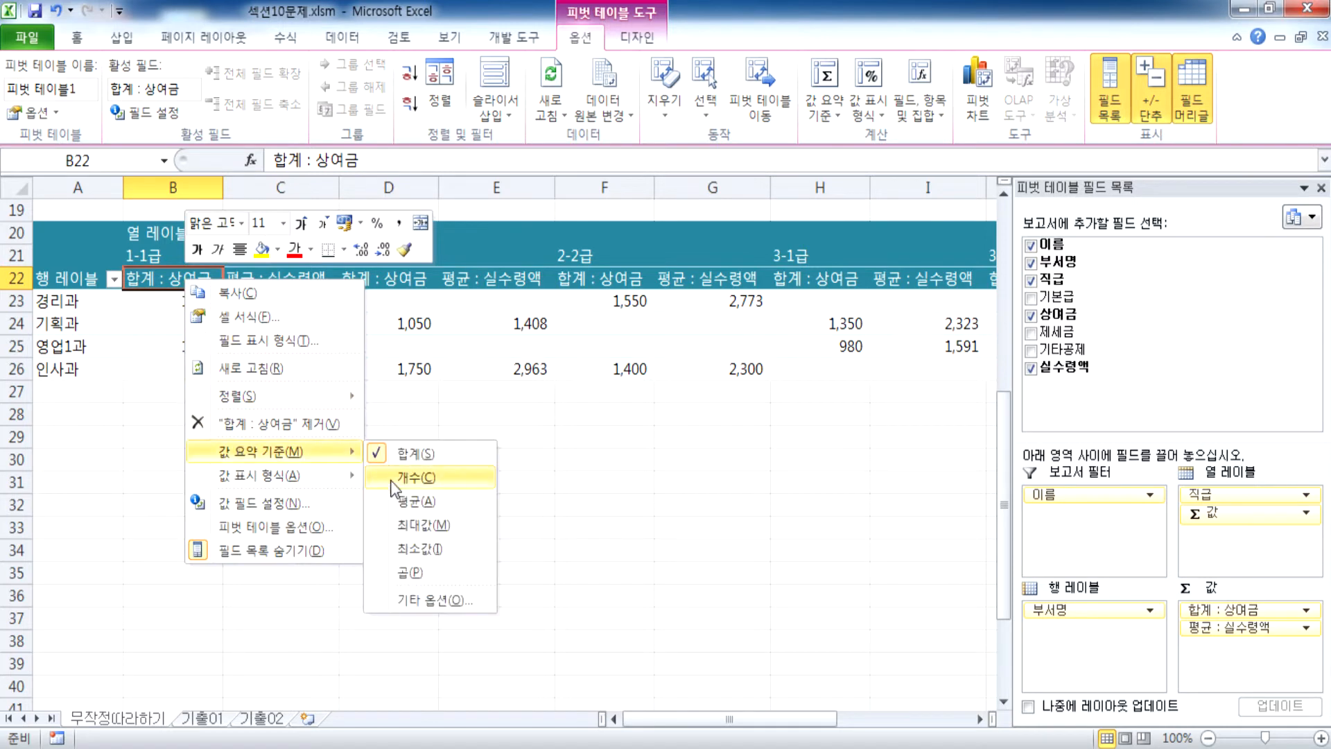
left_click(420, 527)
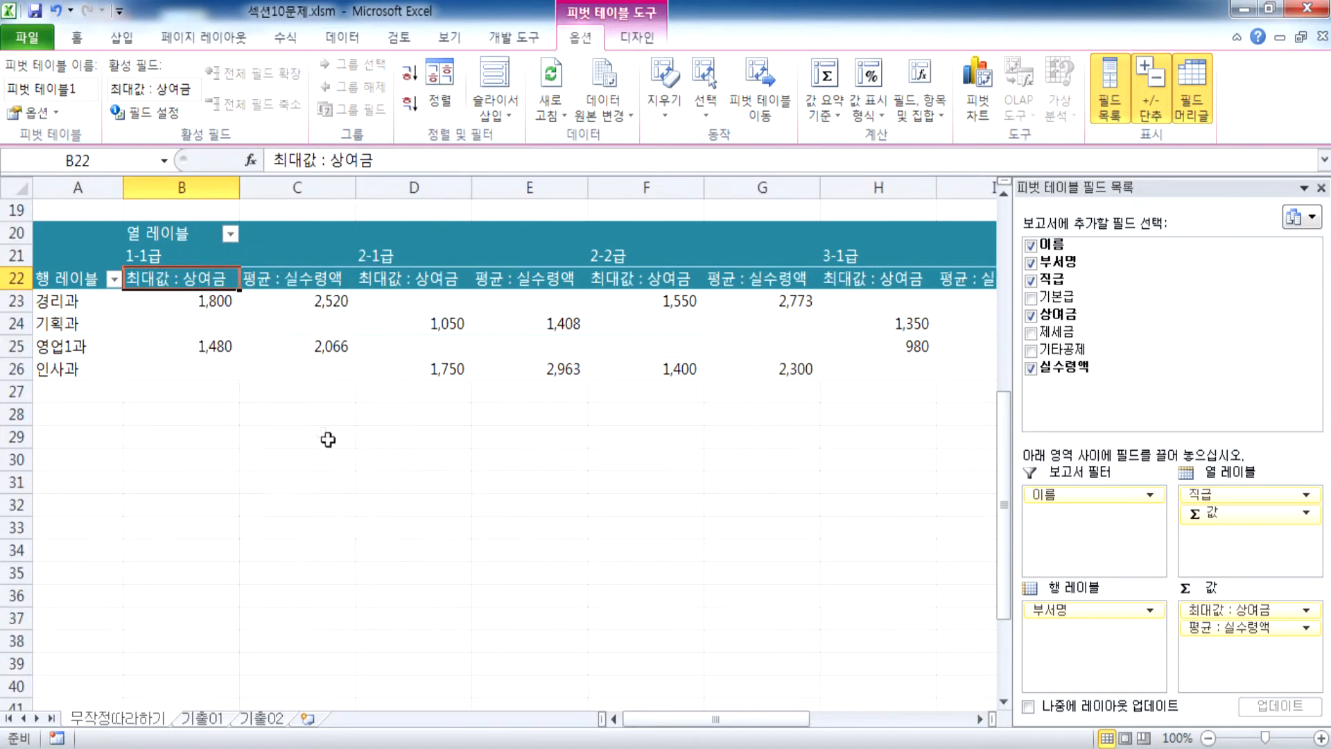
In the 상여금 value field settings select 합계, return to 최대값 and confirm; view the header's list of summary functions and close it
double_click(198, 282)
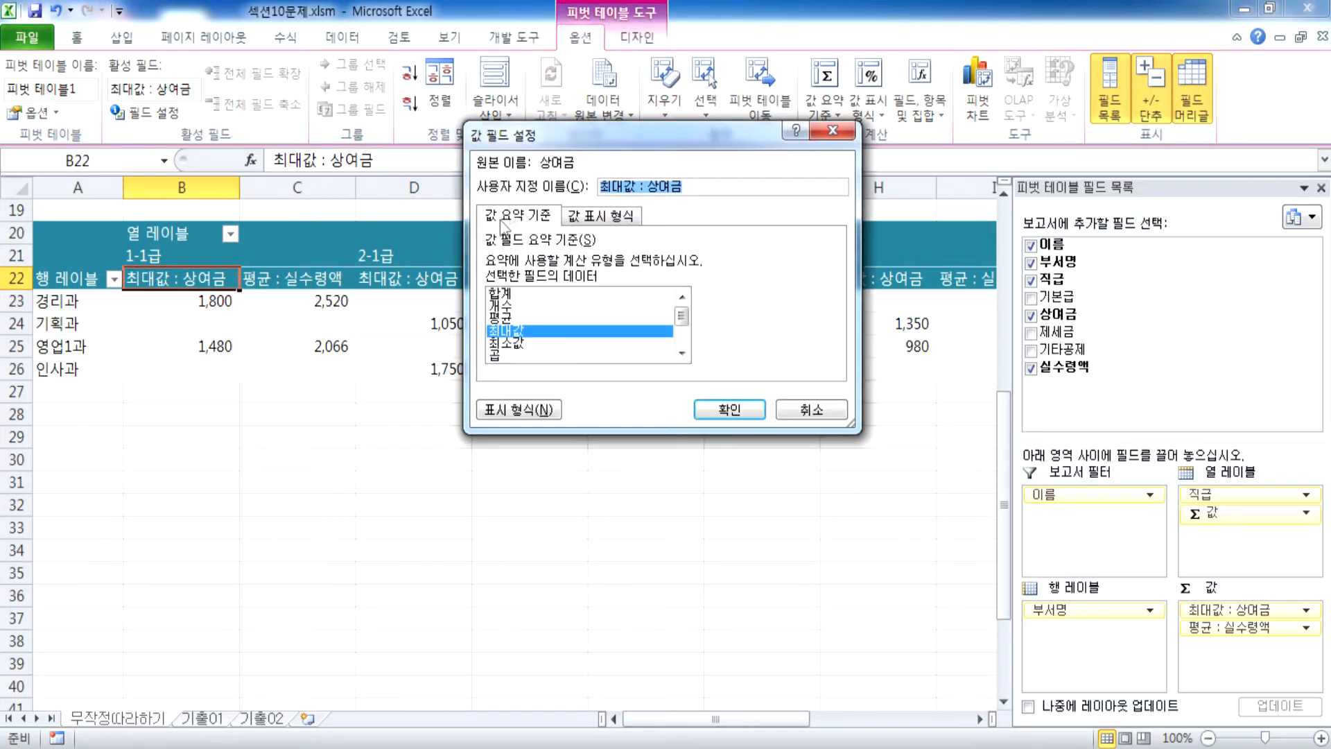
left_click(516, 295)
left_click(508, 333)
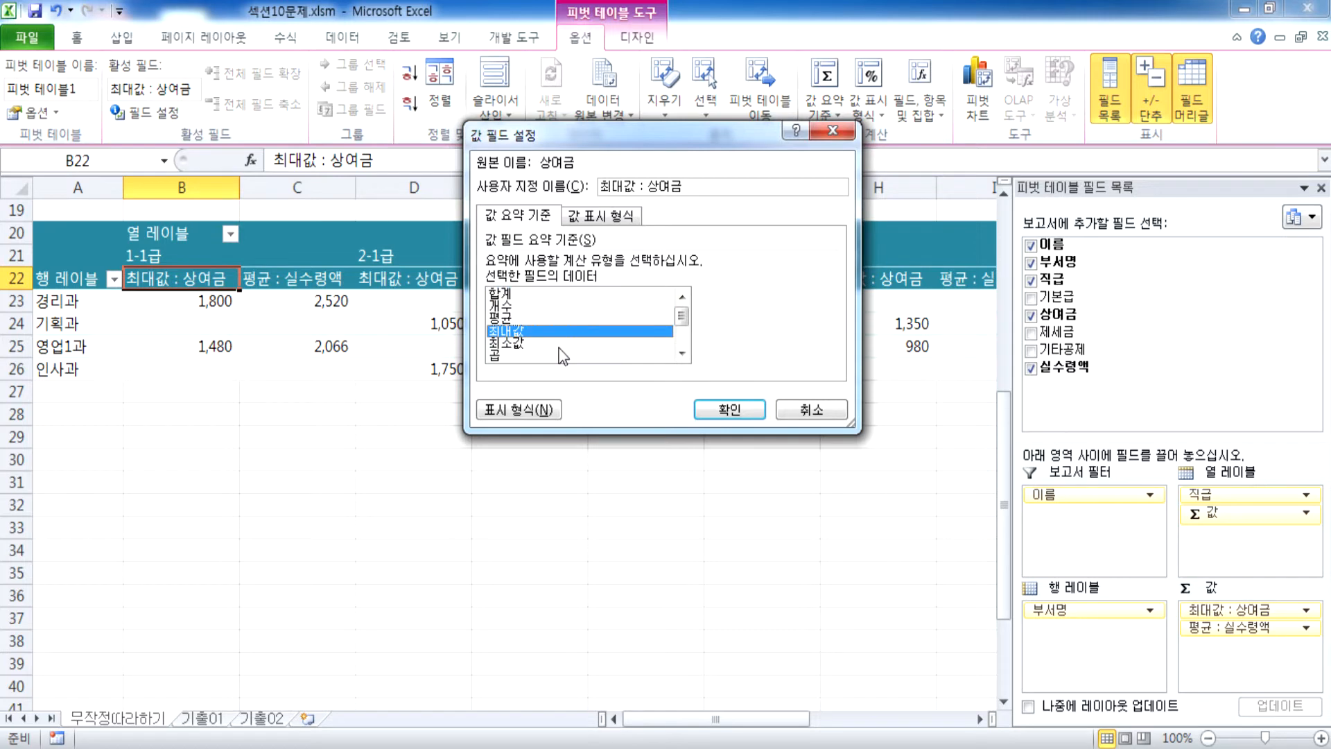
left_click(709, 416)
right_click(202, 280)
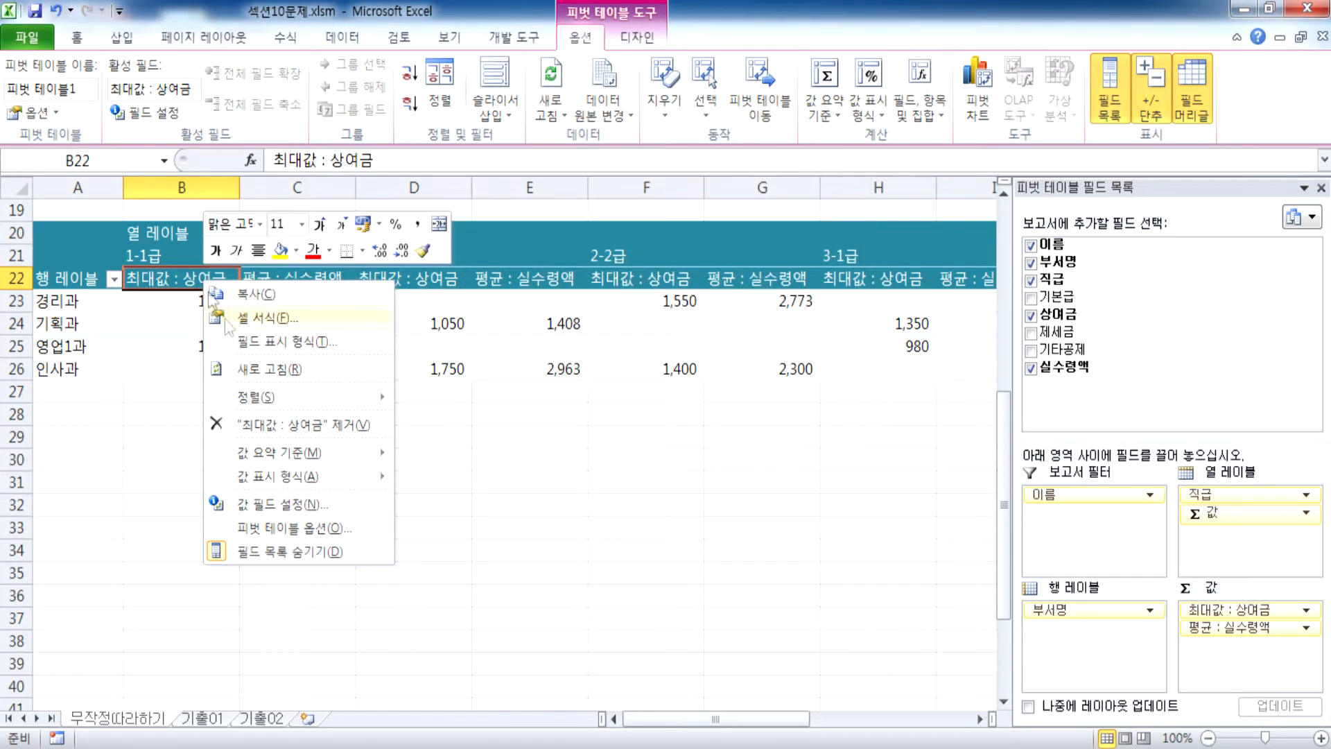
mouse_move(268, 463)
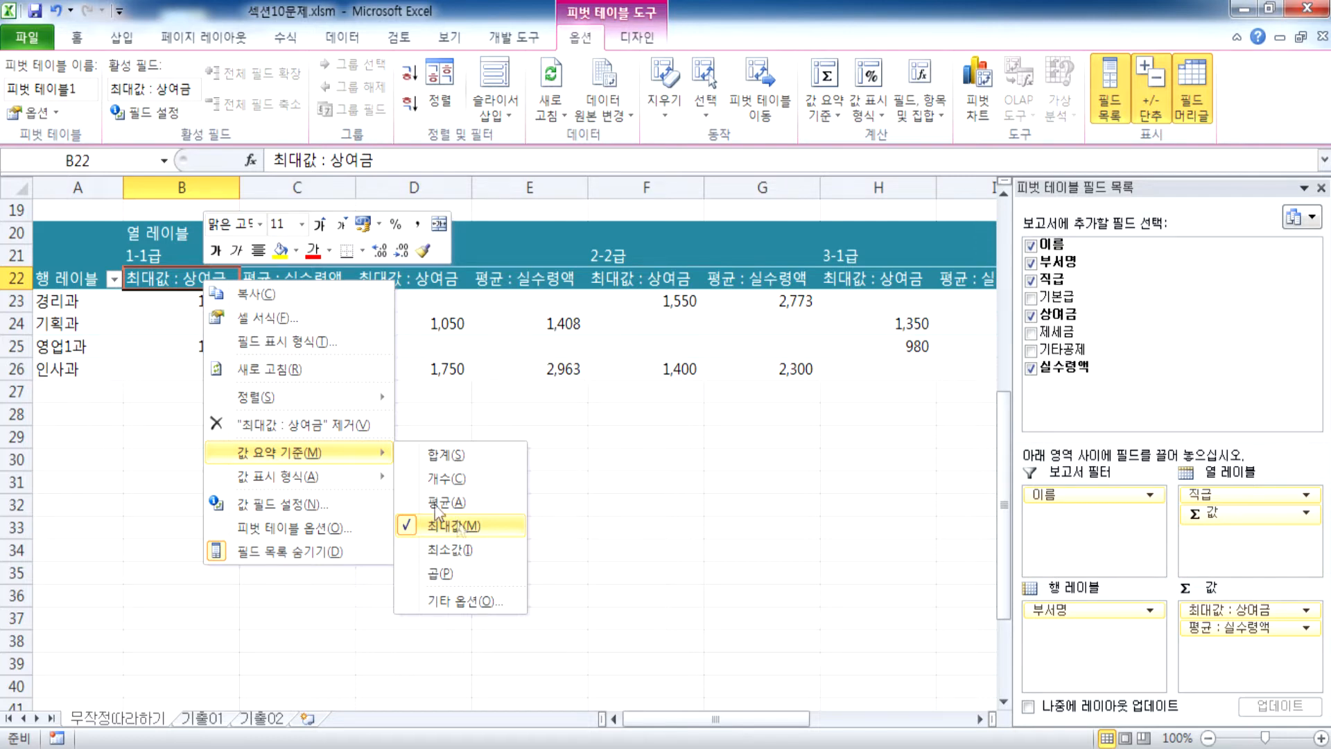
left_click(135, 306)
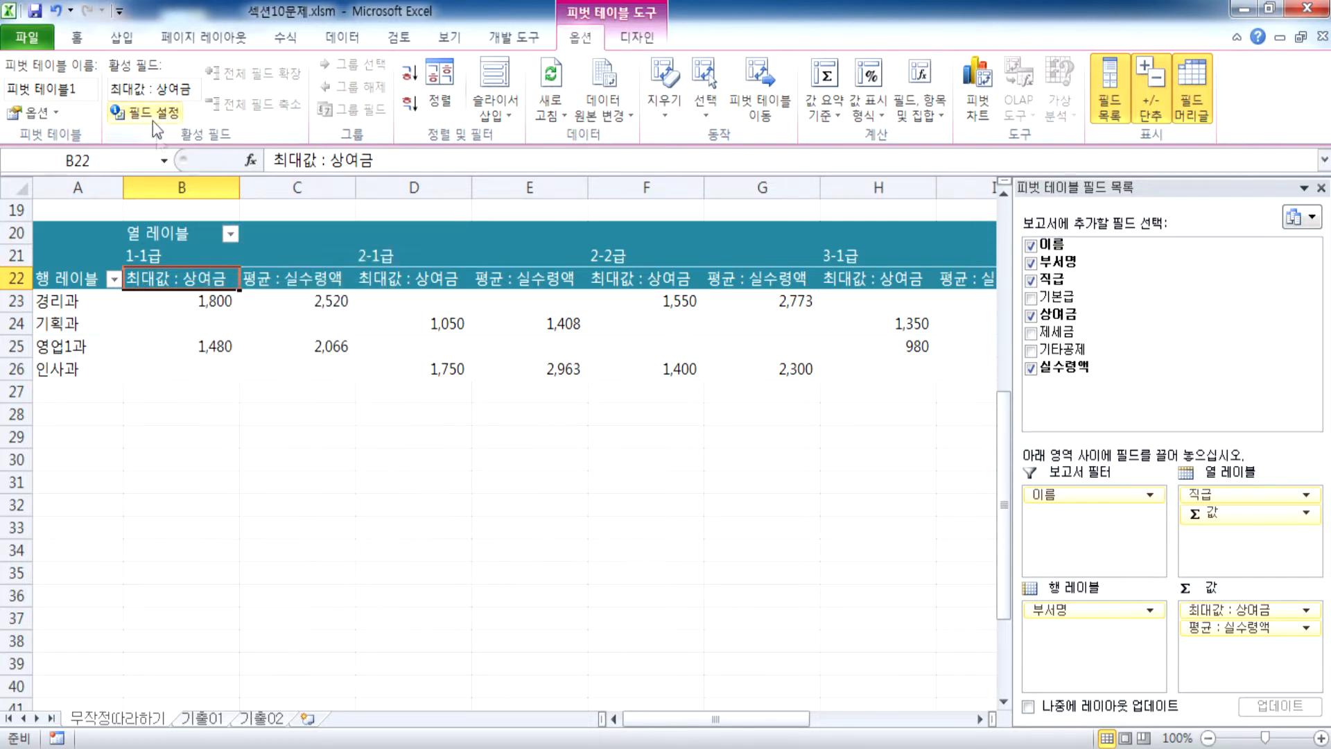
Turn on the pivot table's grand totals for rows and columns, and turn them off again
left_click(636, 37)
left_click(64, 102)
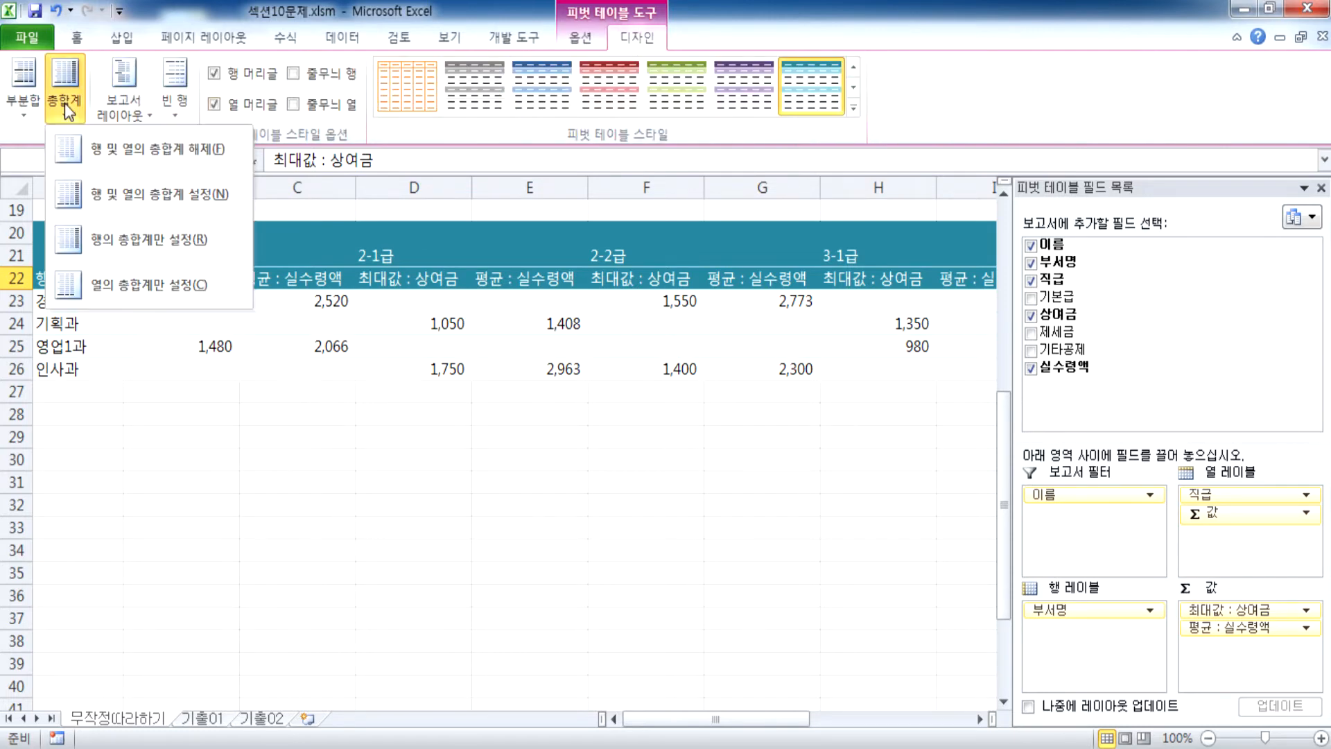
left_click(148, 190)
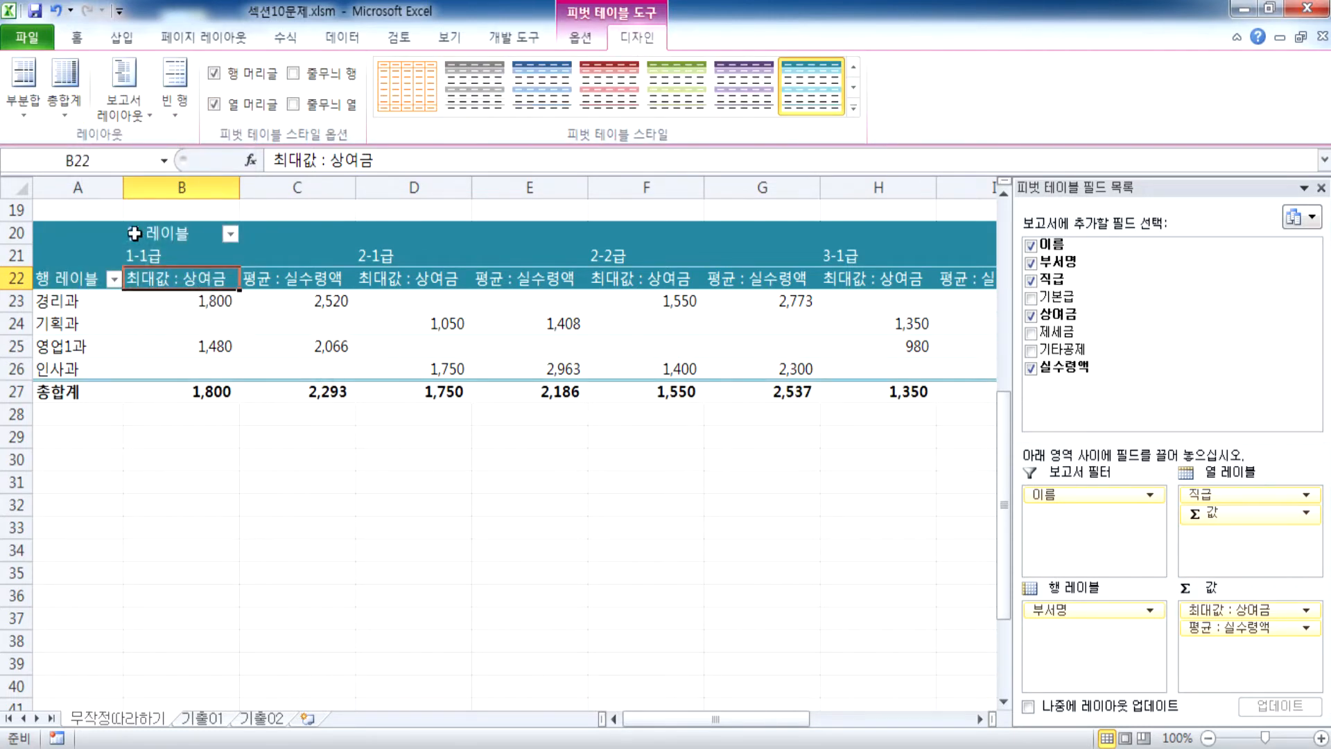
left_click(65, 97)
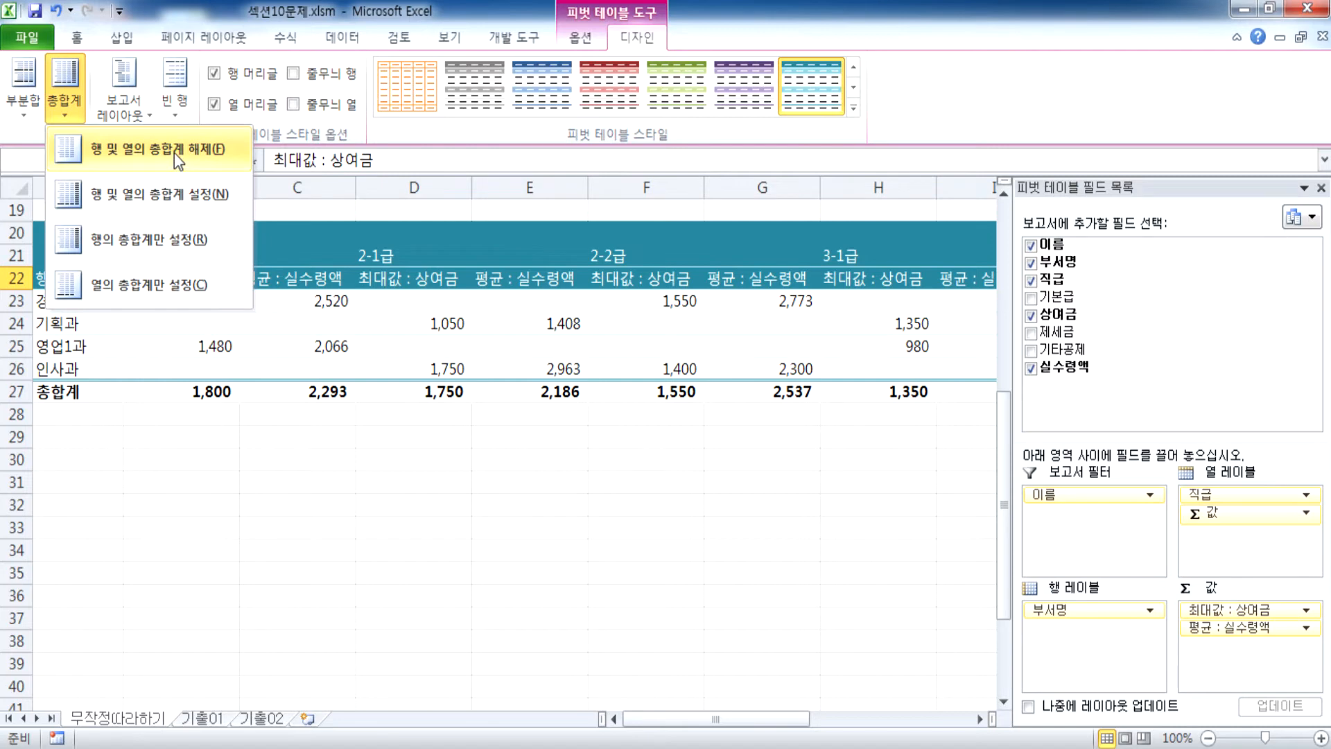
left_click(173, 149)
View the grand total settings in the pivot table options, and cancel without changes
left_click(583, 38)
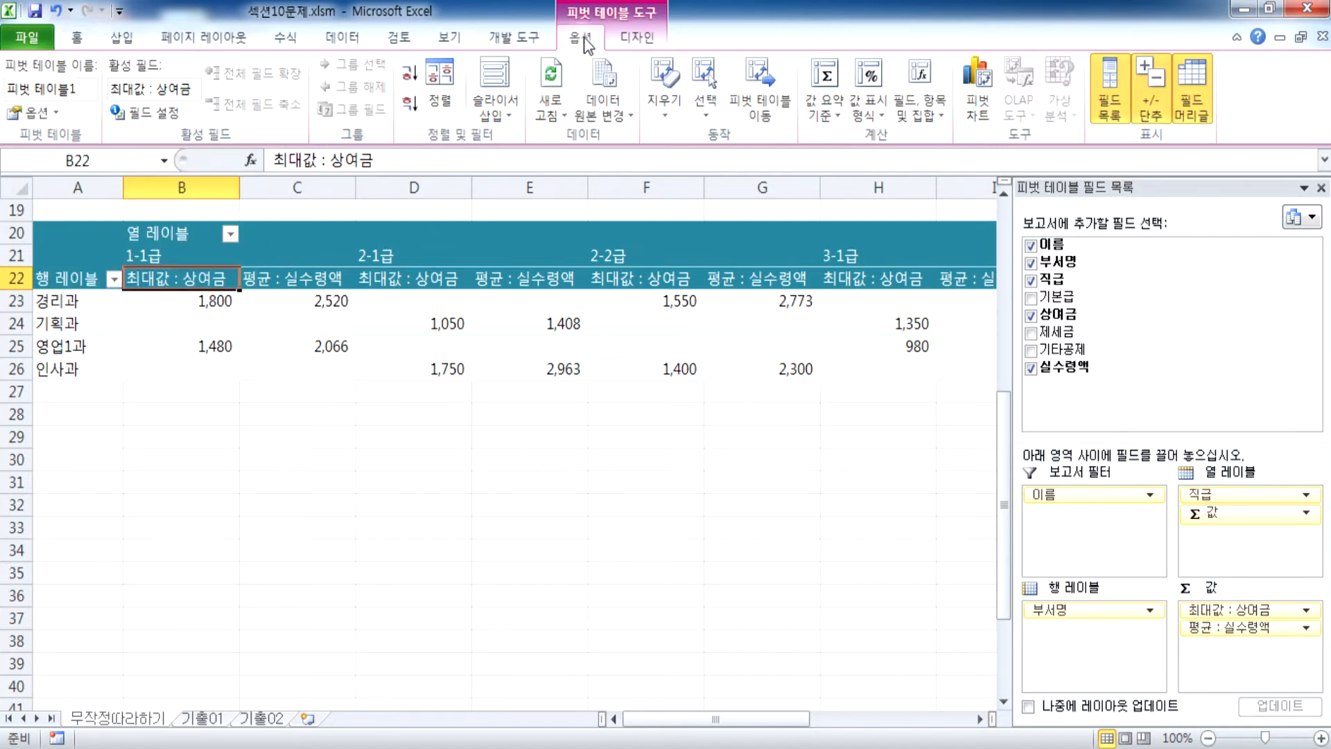
left_click(27, 113)
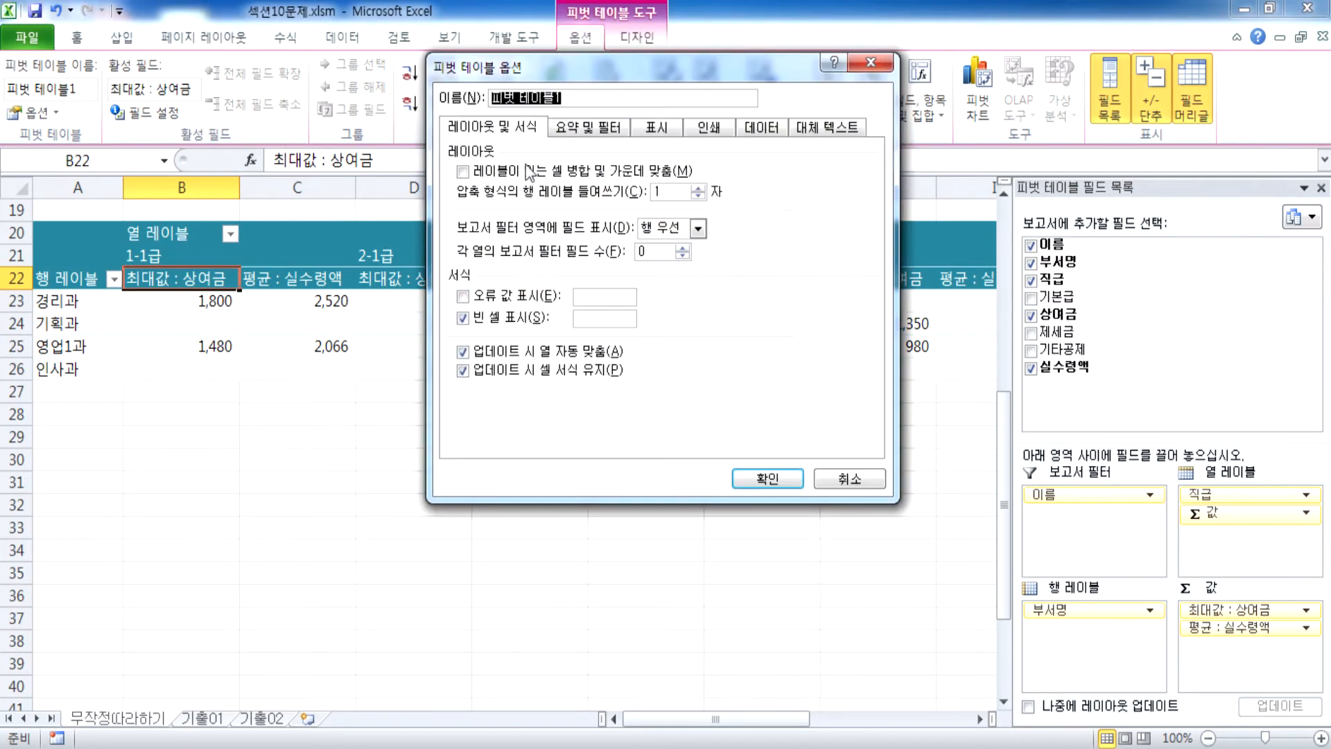
left_click(572, 127)
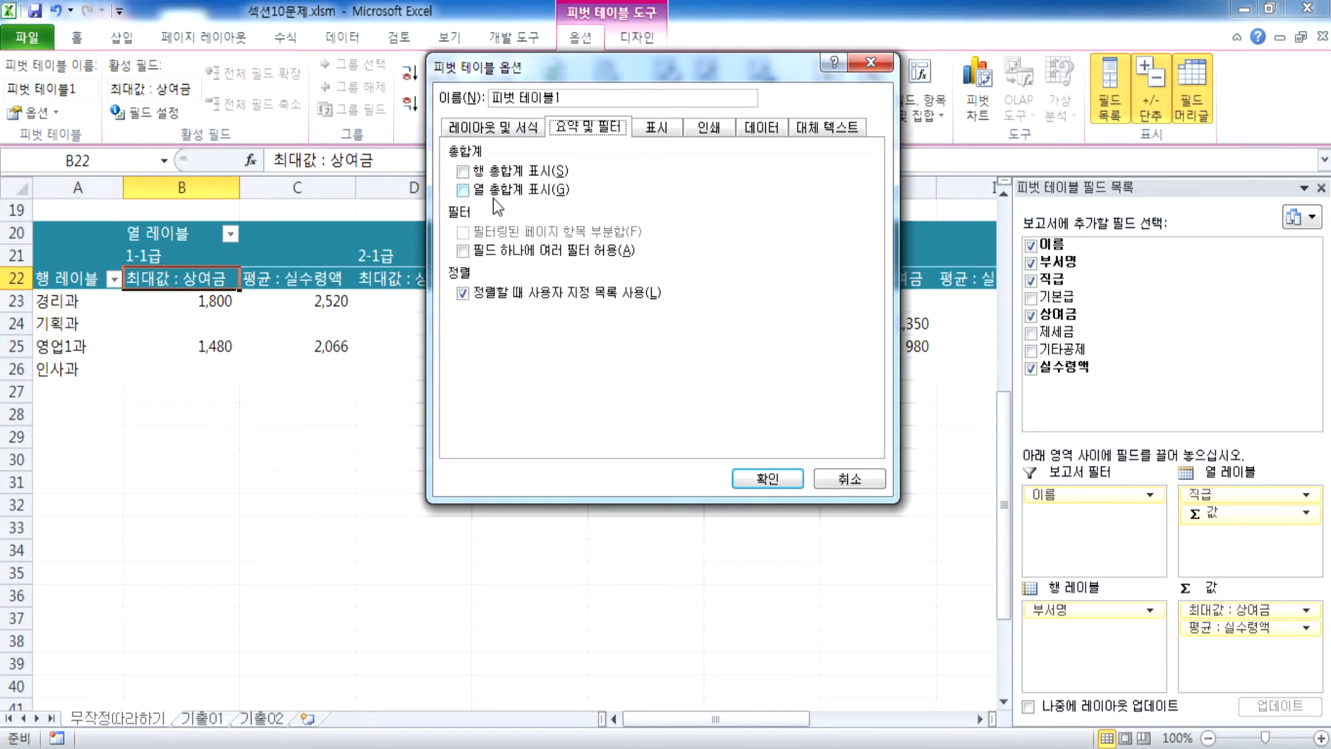
left_click(847, 483)
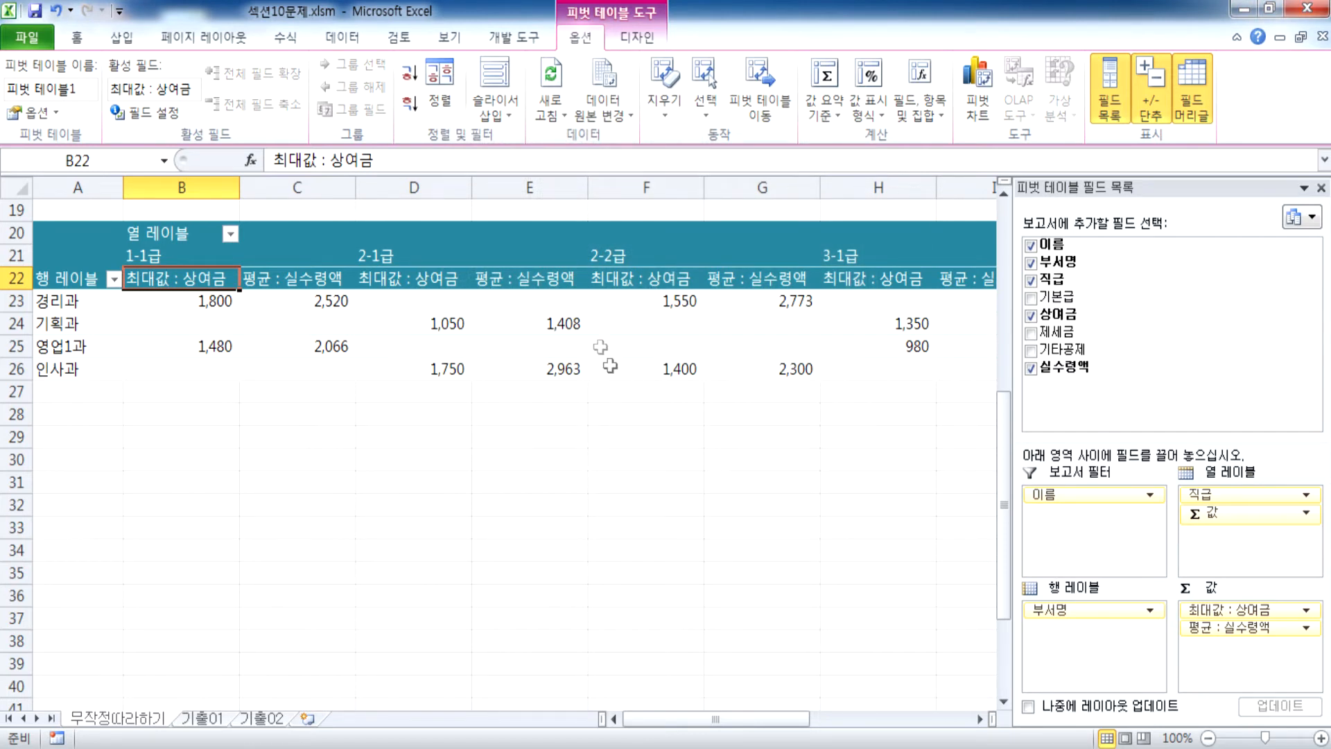
In the 상여금 value field's number format, switch to 일반 and back to 숫자, toggle the 1000 separator off and on, and confirm
double_click(180, 278)
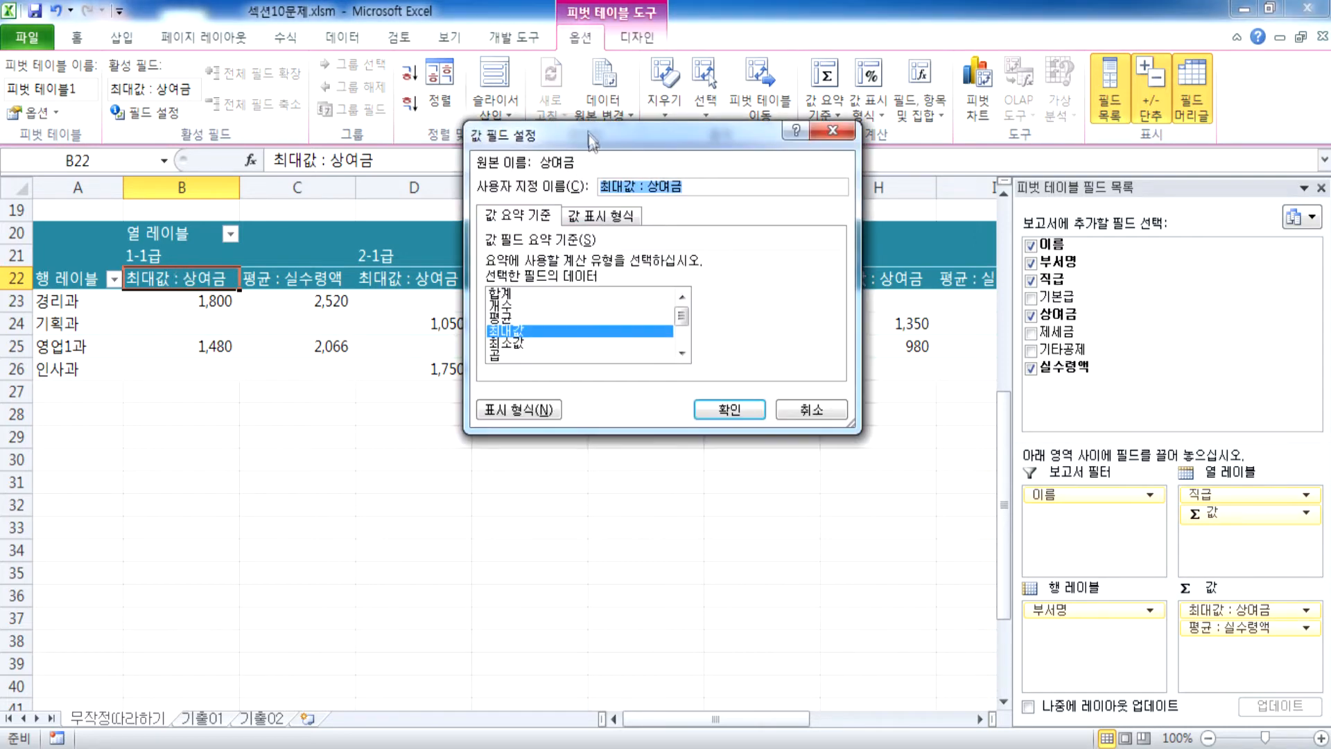
left_click_drag(596, 130, 601, 52)
left_click(516, 333)
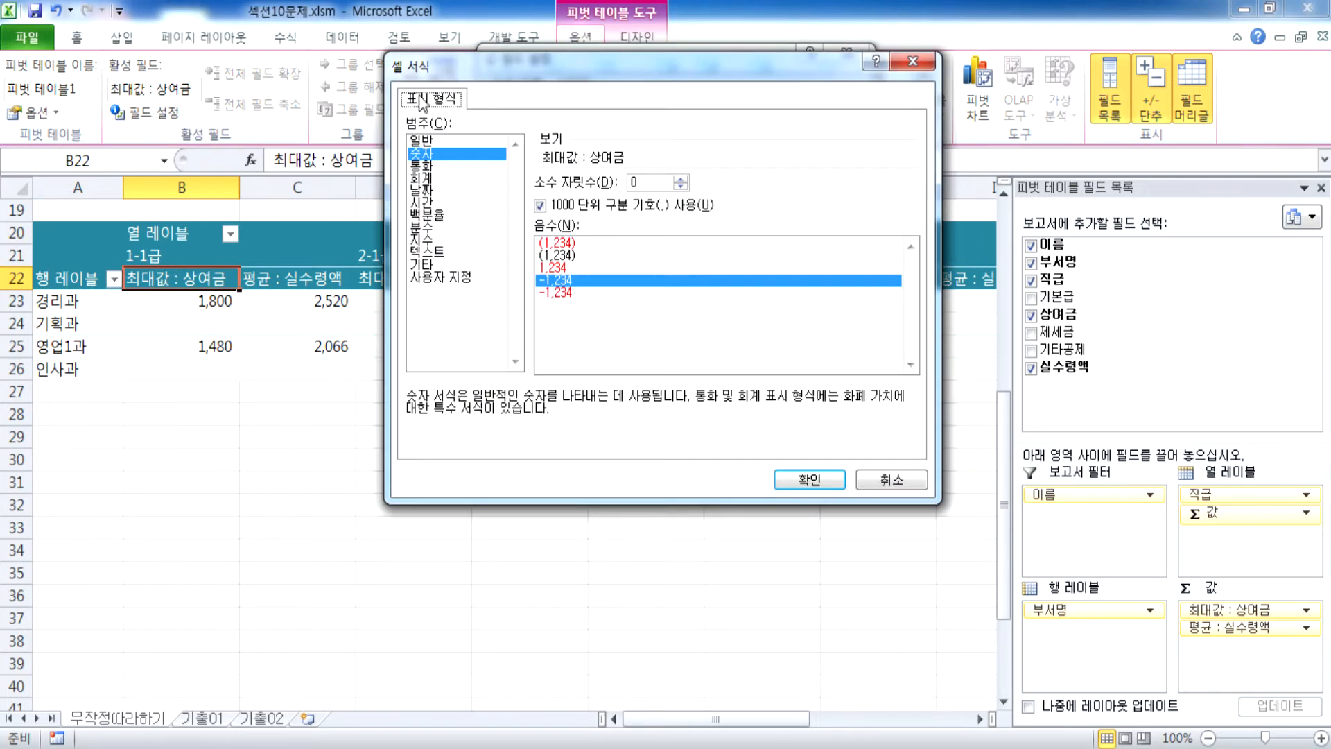
left_click(435, 141)
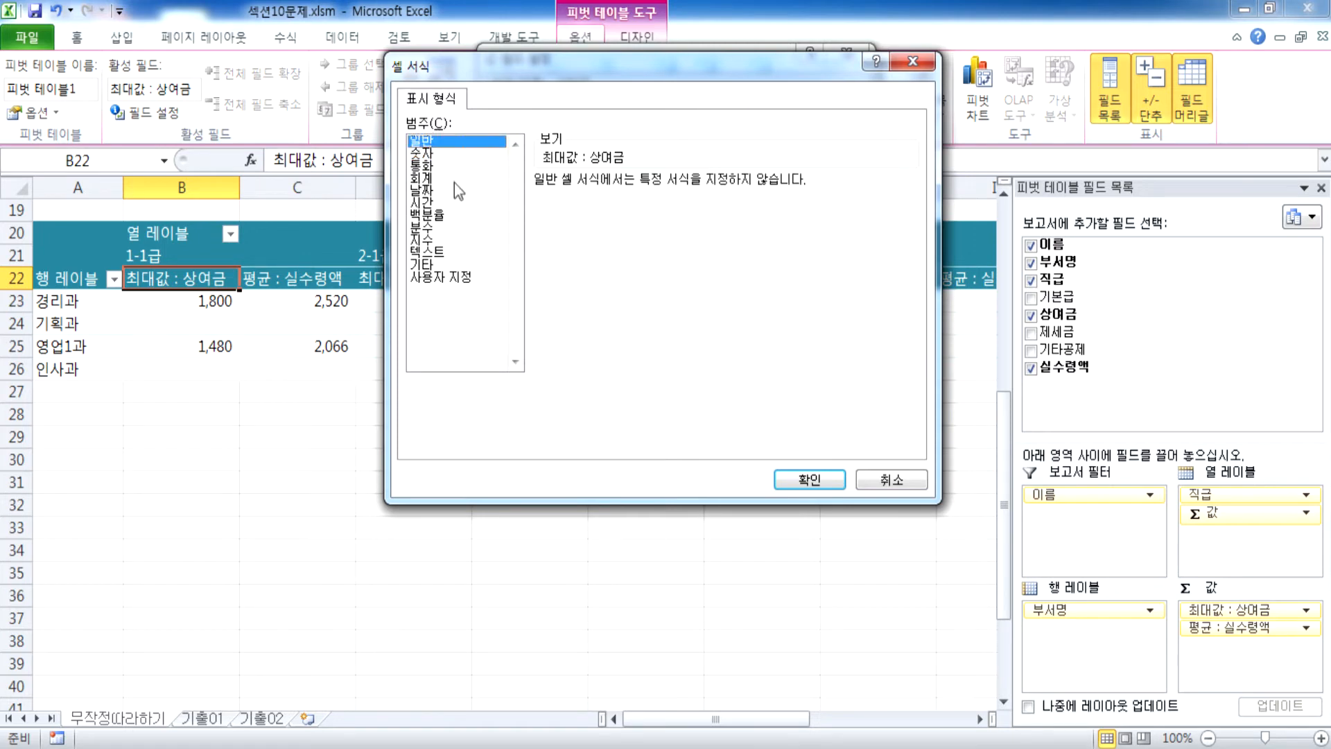
left_click(424, 154)
left_click(558, 206)
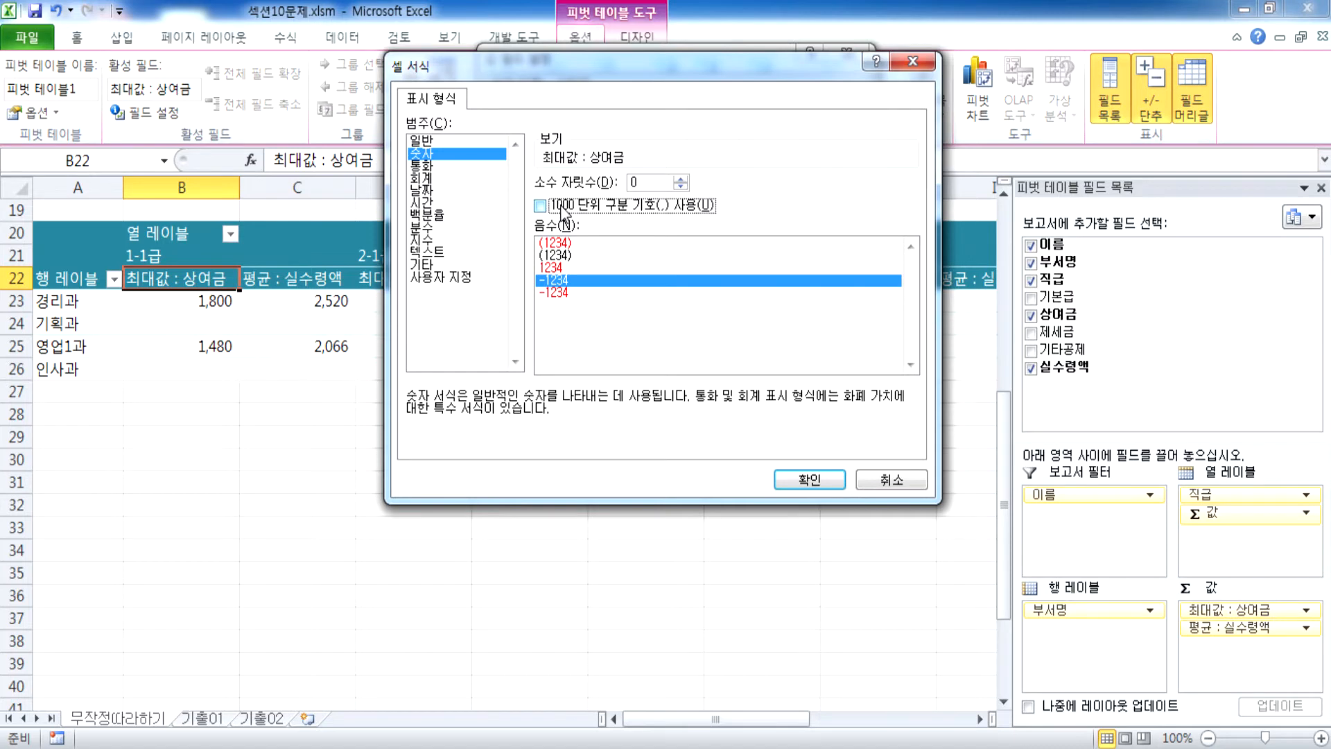
left_click(561, 207)
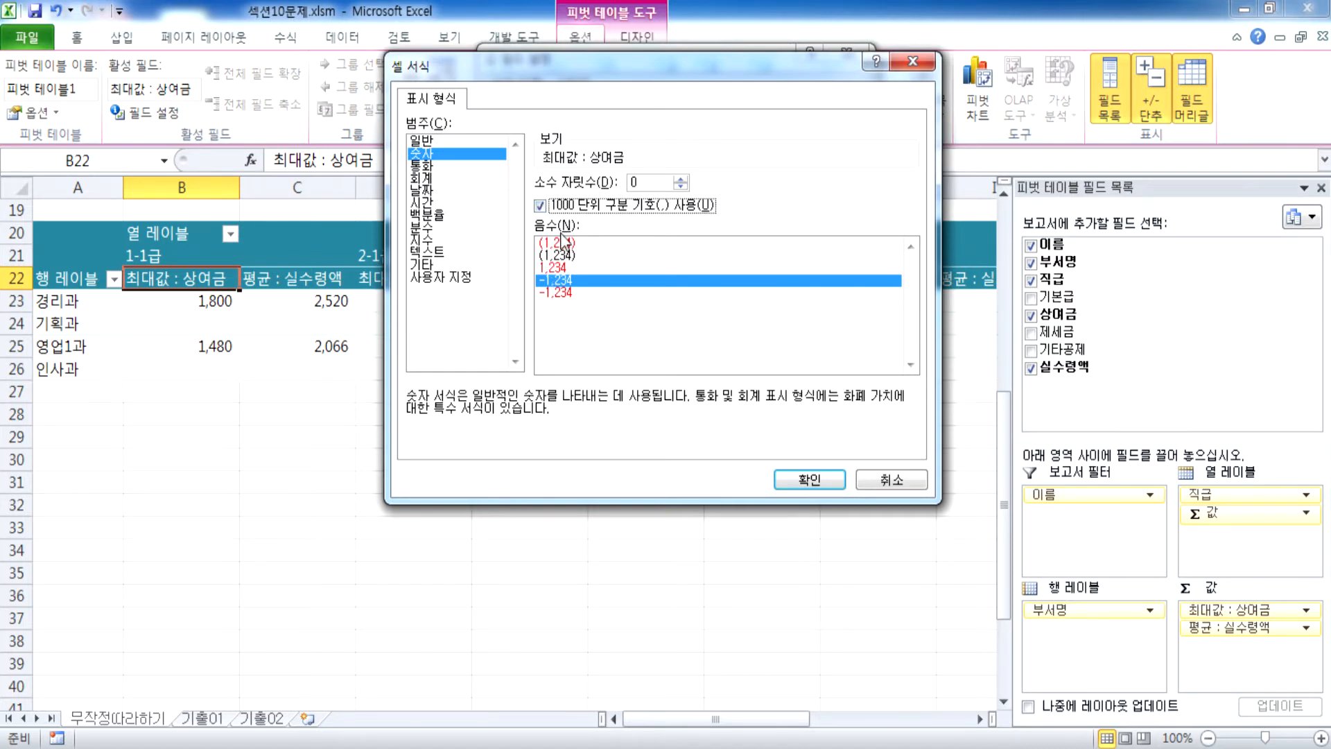
left_click(807, 487)
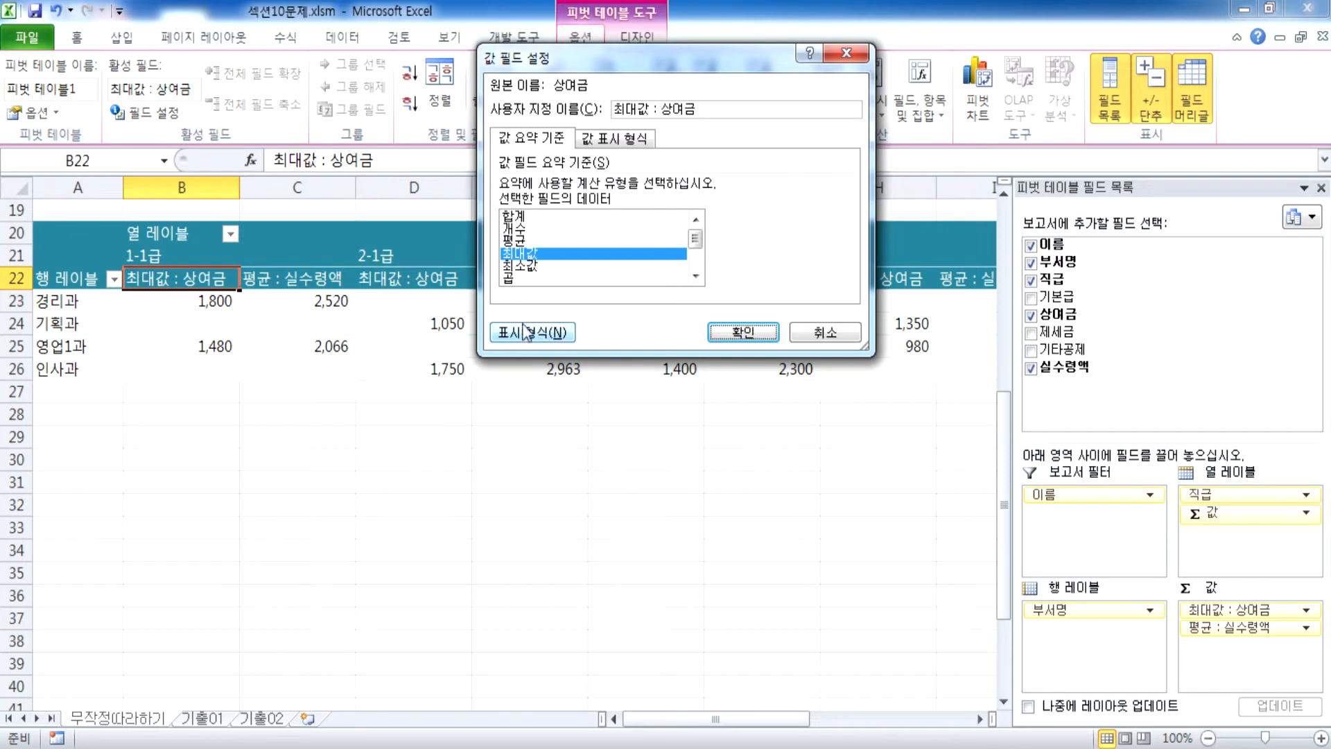
View the 상여금 number format again and cancel it, and show the field's 값 표시 형식 settings
left_click(532, 333)
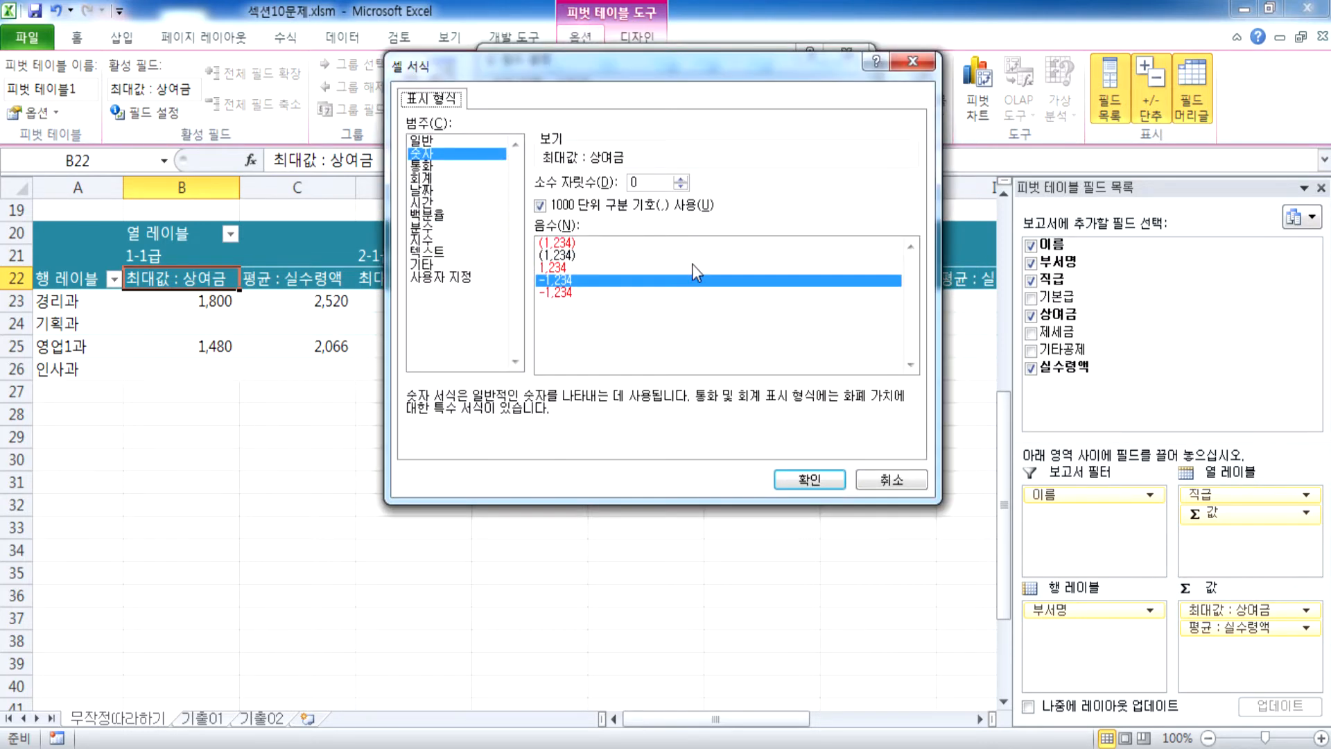
left_click(875, 480)
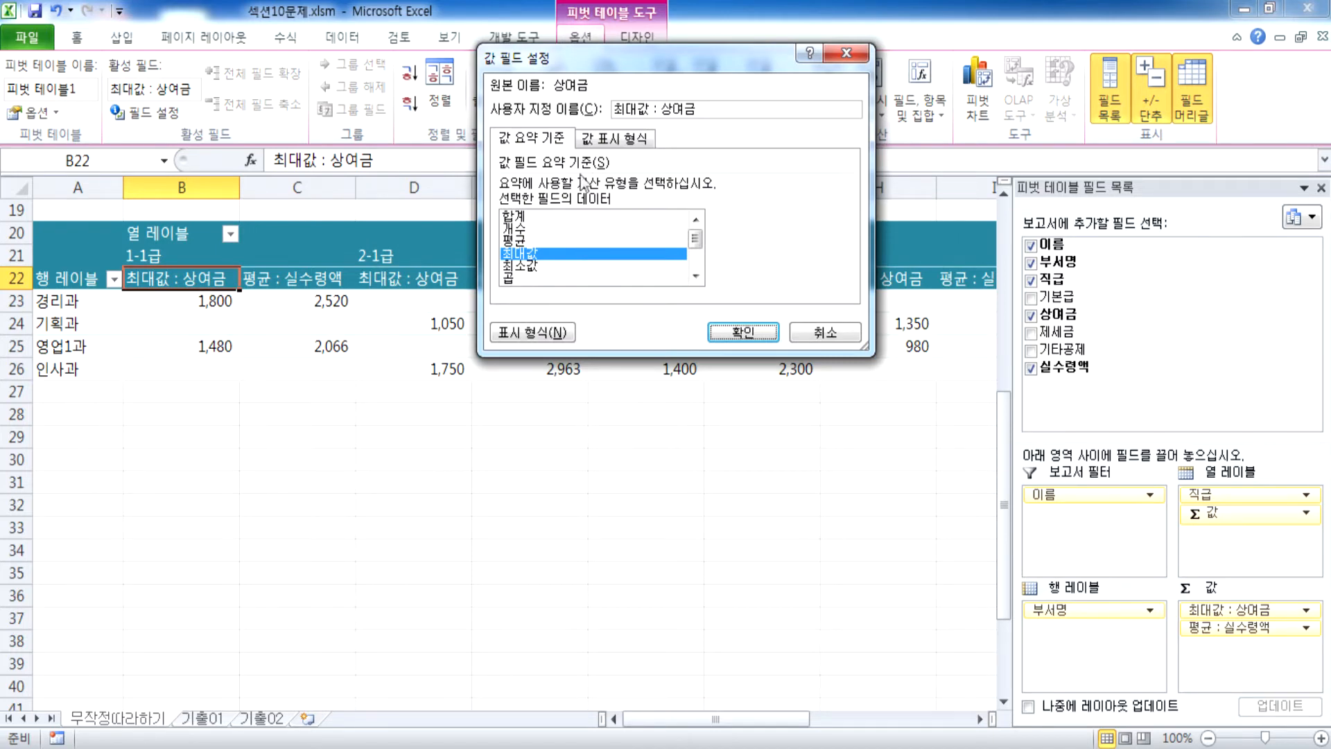
left_click(613, 139)
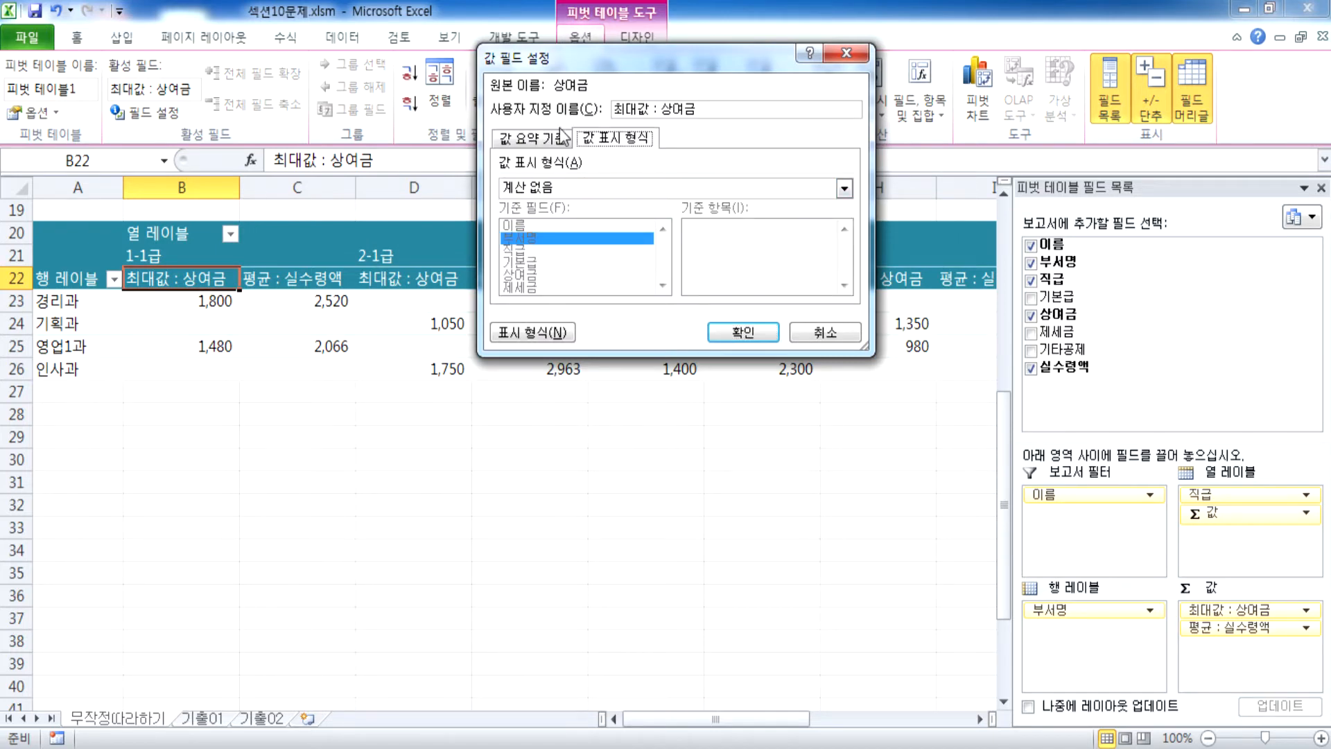
View the 상여금 field's 값 요약 기준 settings and confirm them, and look through the pivot table style gallery
left_click(543, 141)
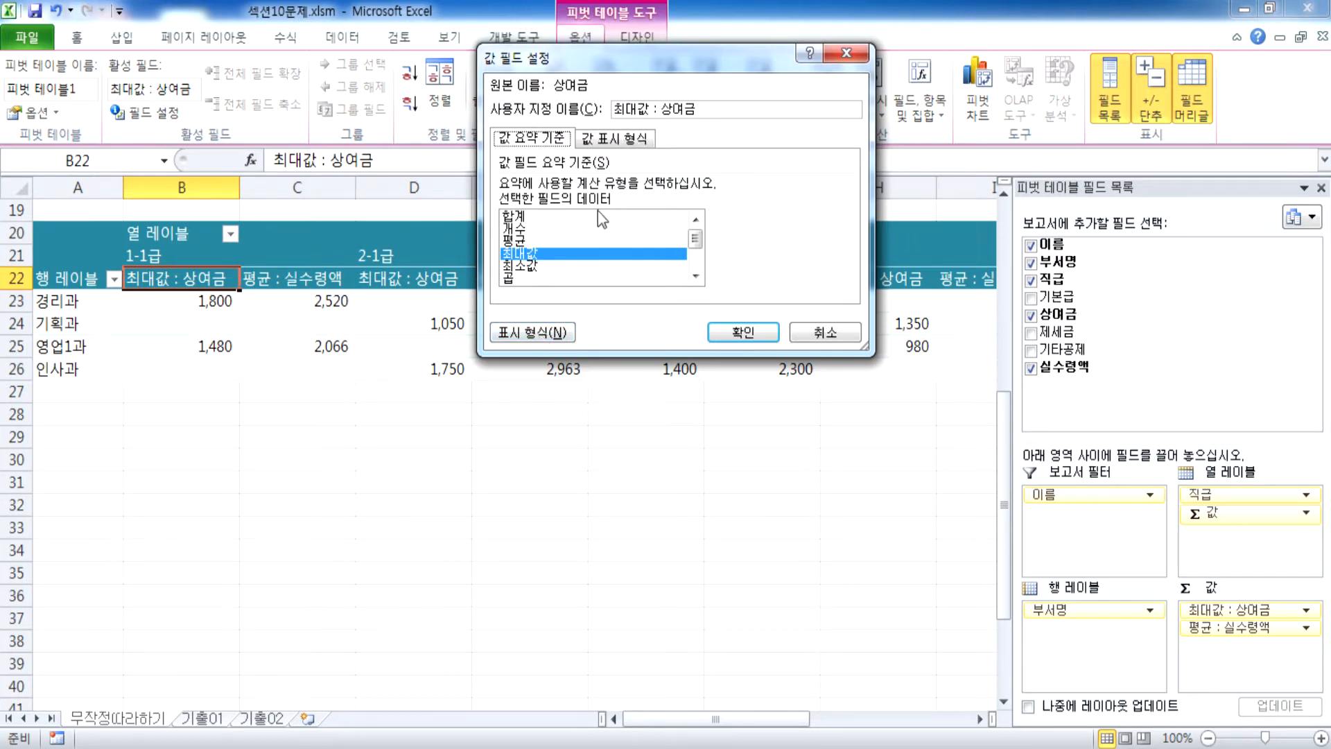
left_click(743, 332)
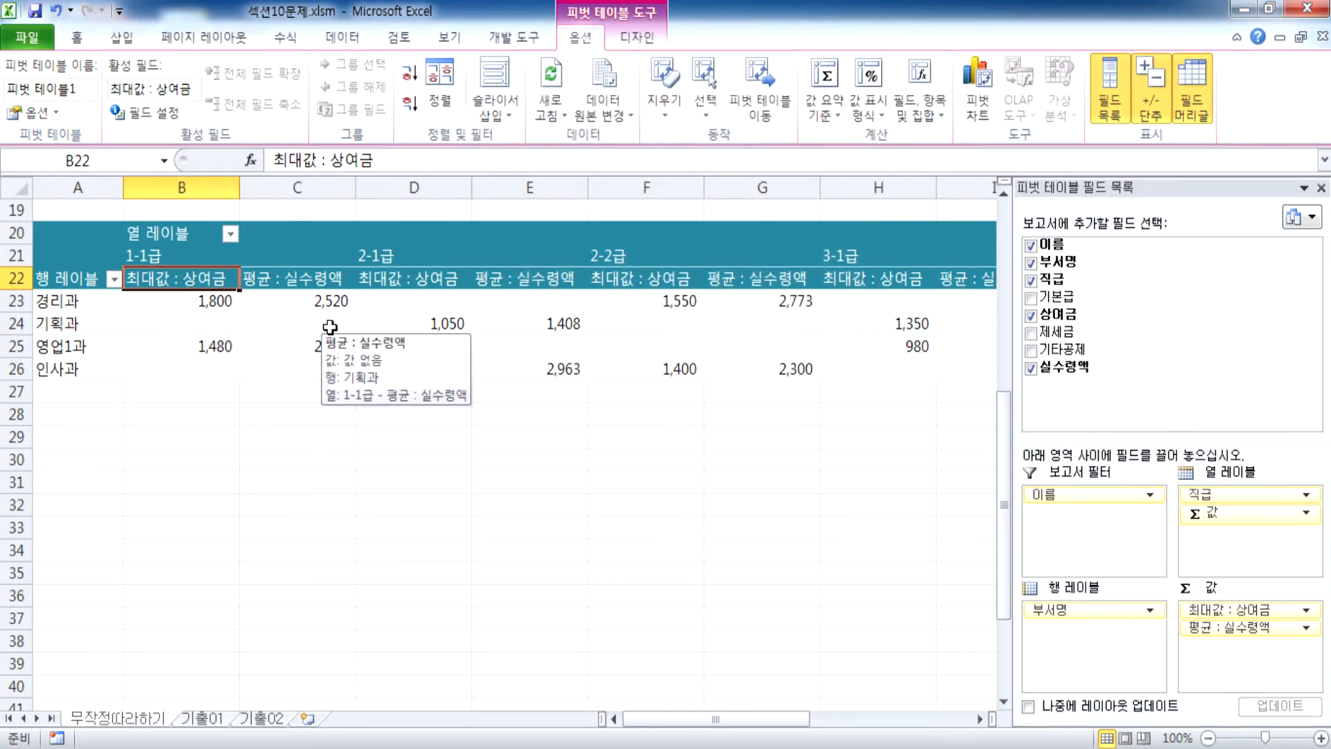
left_click(636, 37)
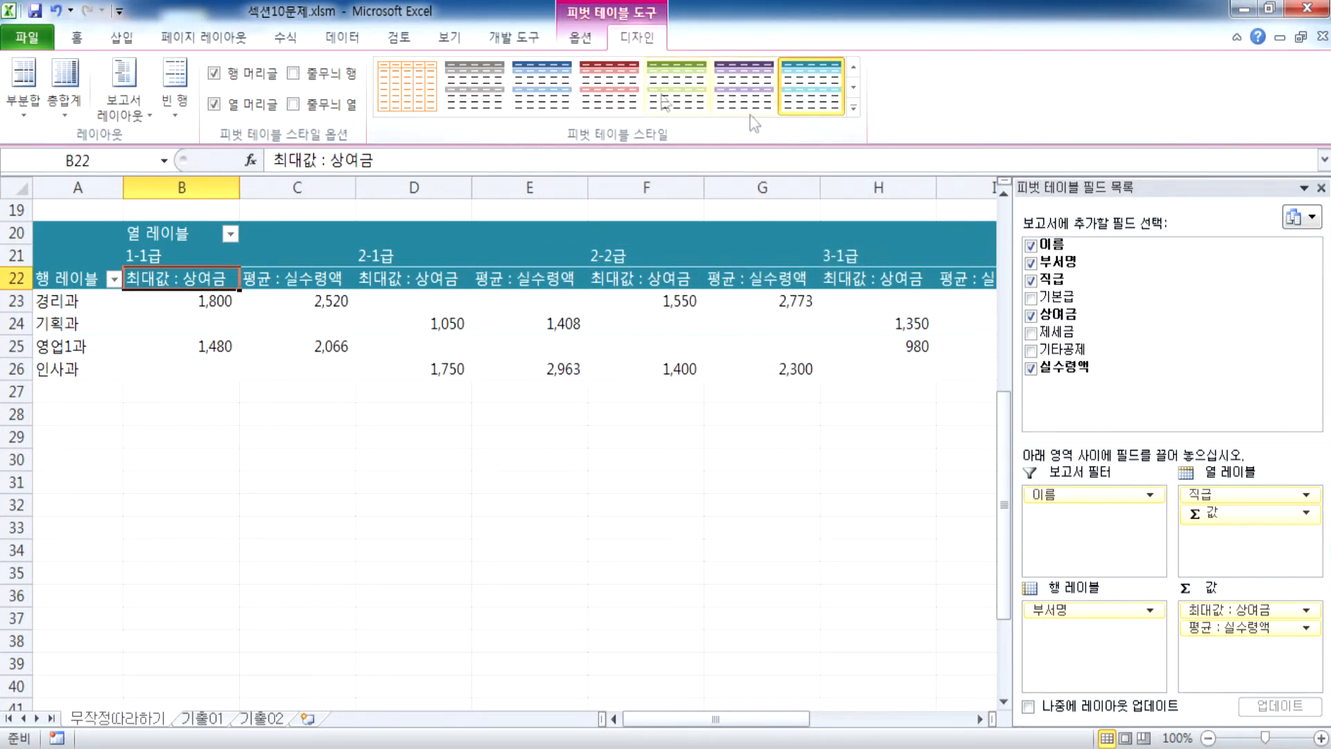
left_click(854, 109)
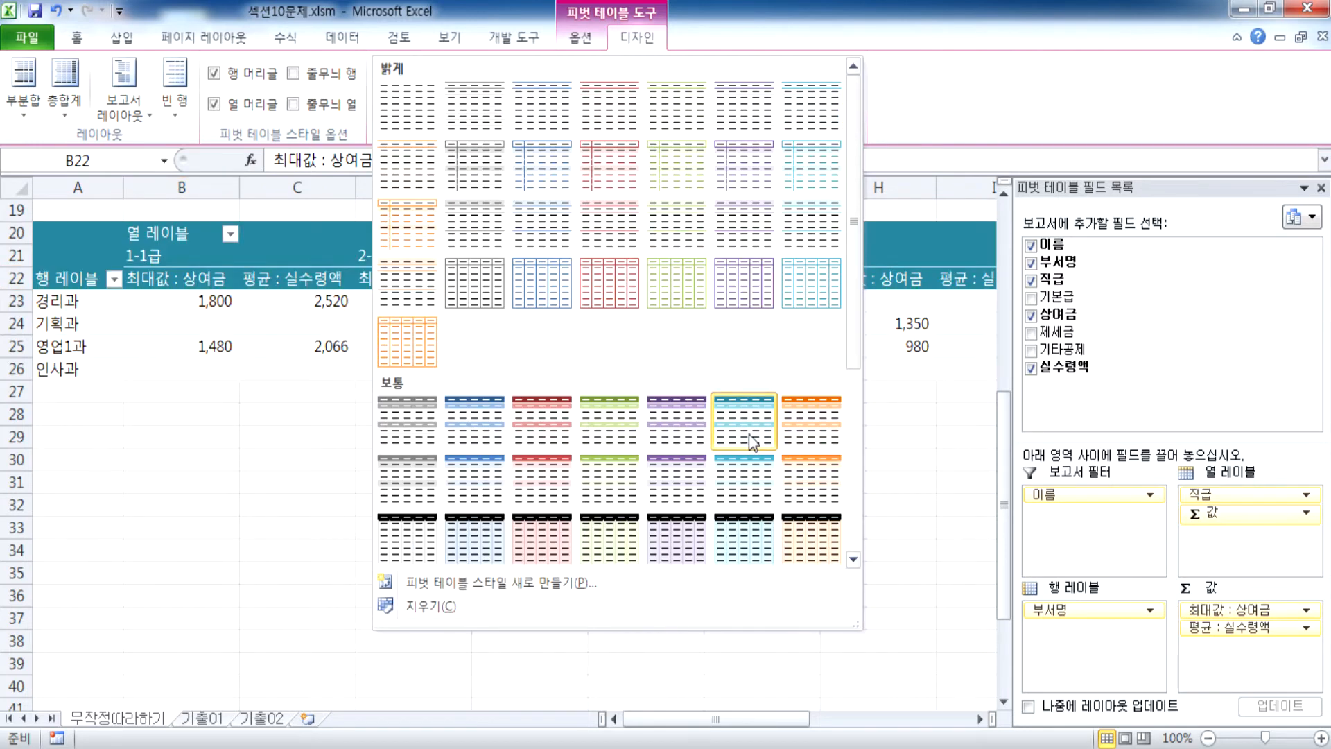
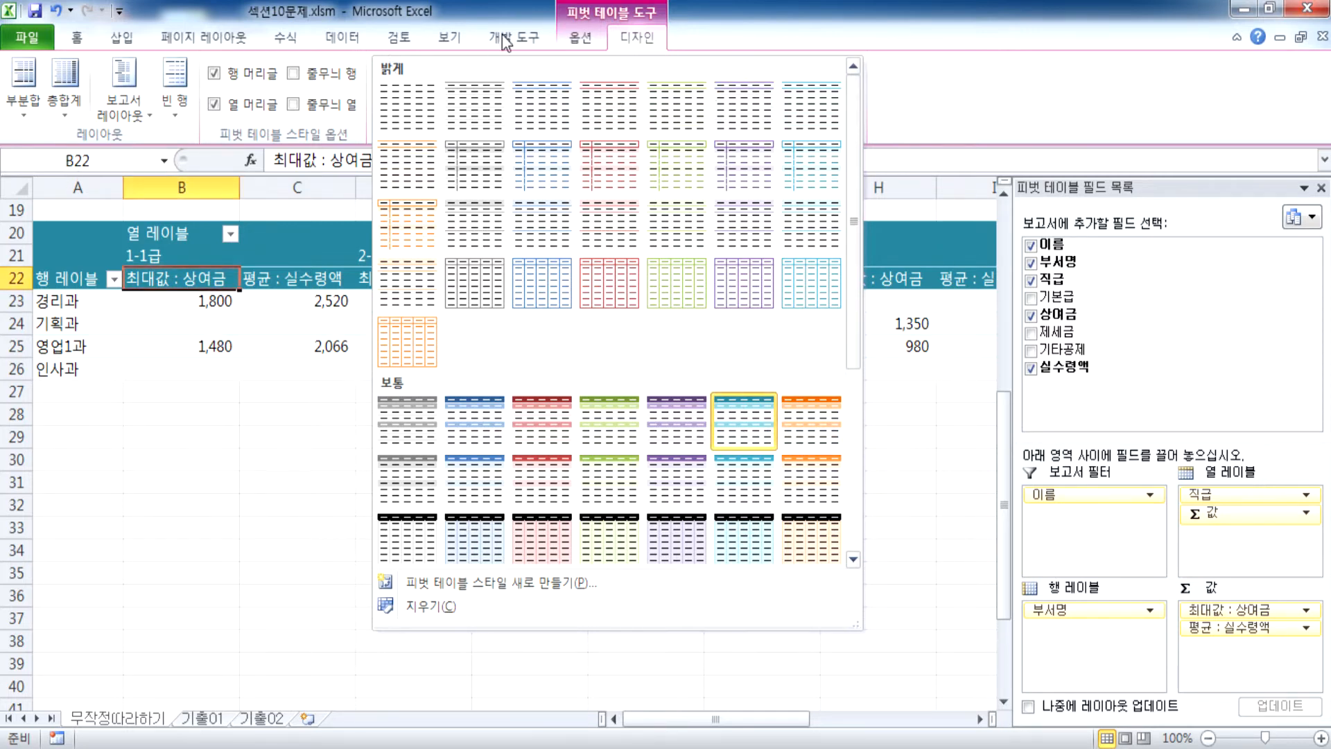
left_click(579, 41)
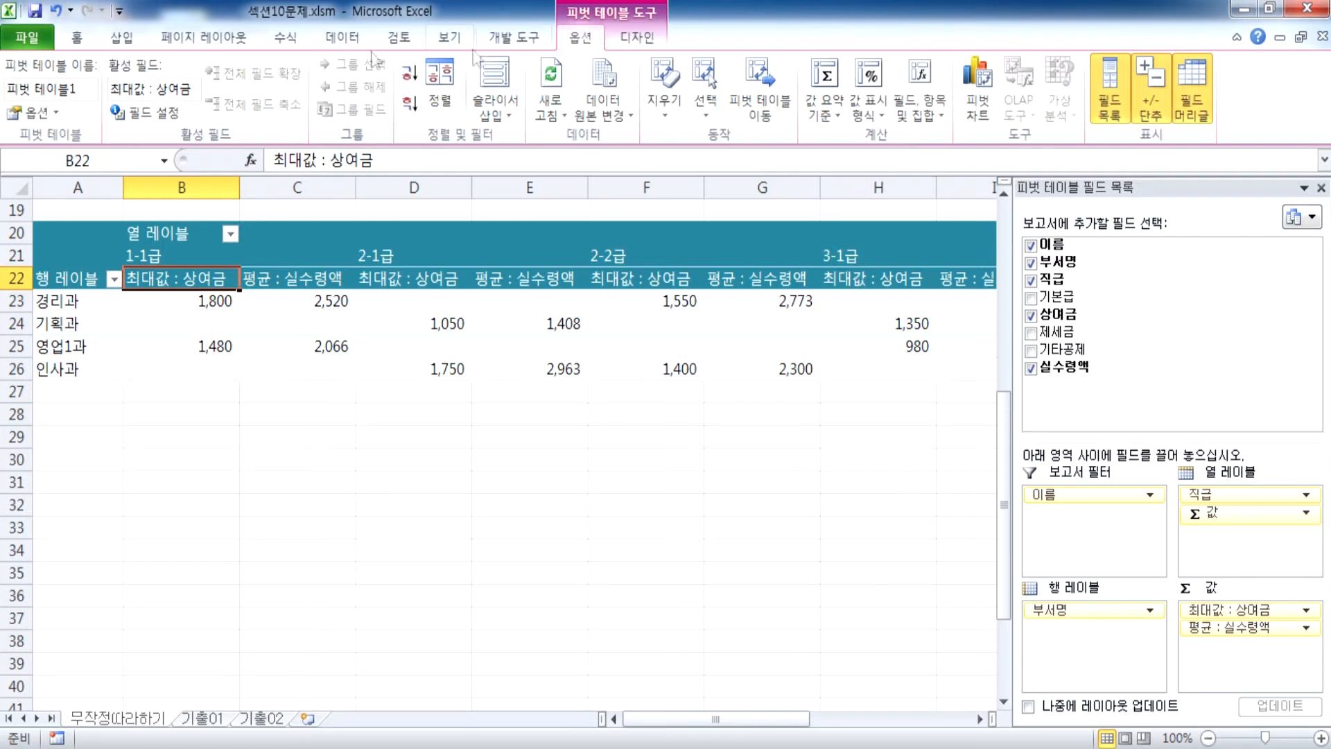
View the pivot table's layout options and cancel, and examine the unmerged grade headings and their columns by selecting cells in row 21
left_click(28, 115)
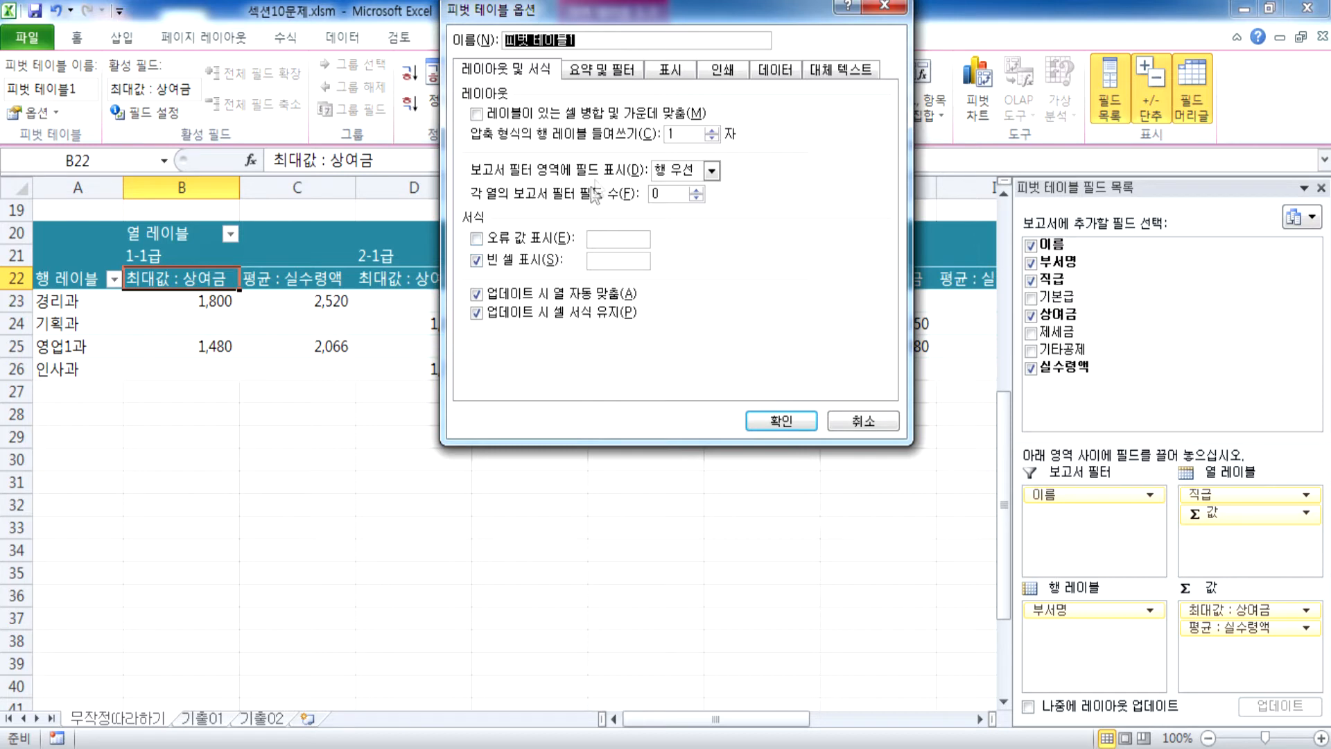
left_click(845, 420)
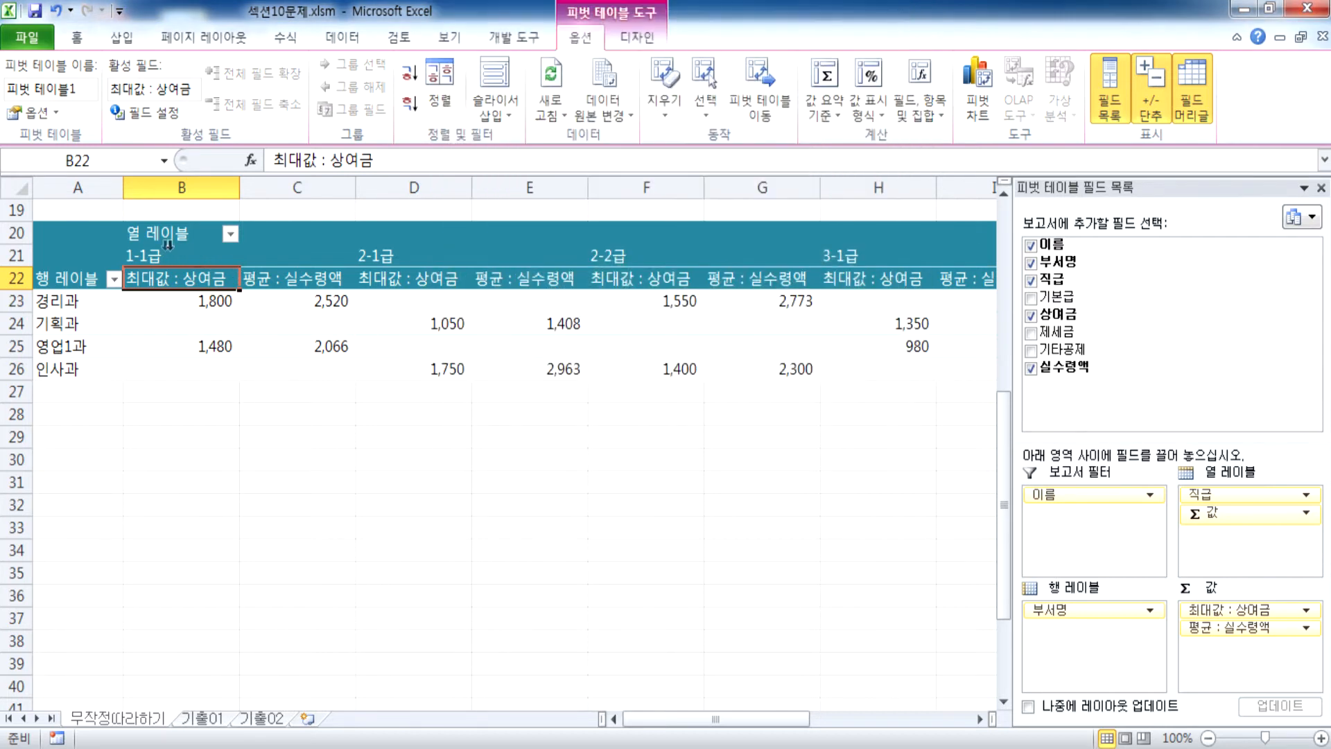
left_click_drag(166, 255, 355, 348)
left_click_drag(380, 256, 557, 361)
left_click_drag(621, 261, 747, 378)
left_click(610, 255)
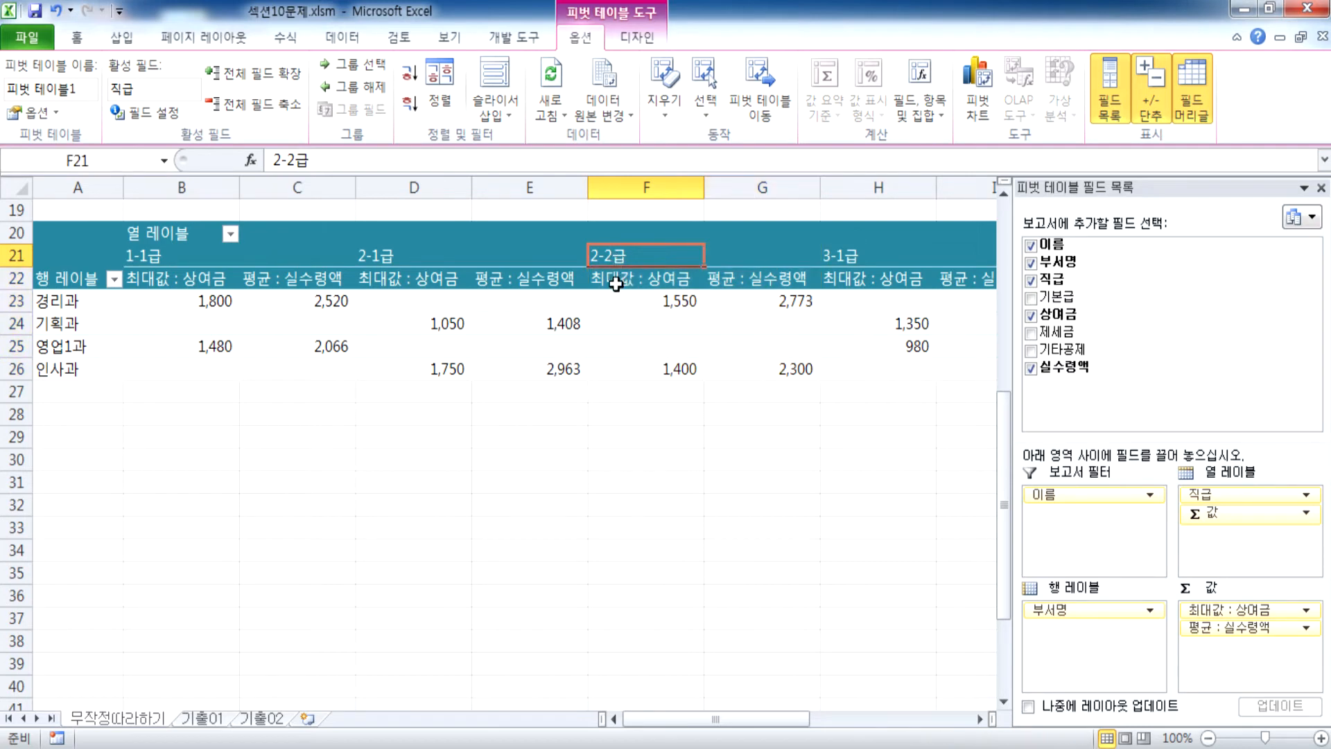
left_click_drag(622, 255, 755, 378)
left_click(702, 257)
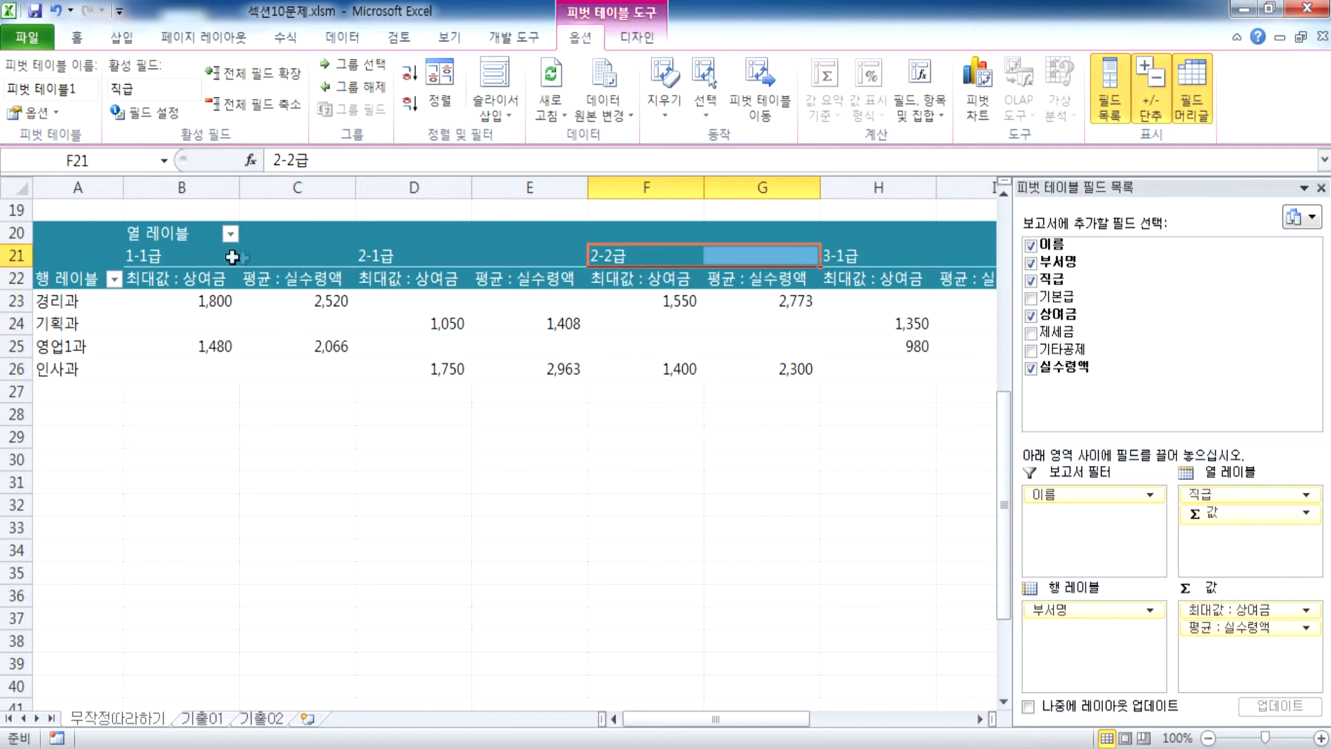
left_click(196, 255)
left_click_drag(196, 255, 298, 257)
left_click(76, 37)
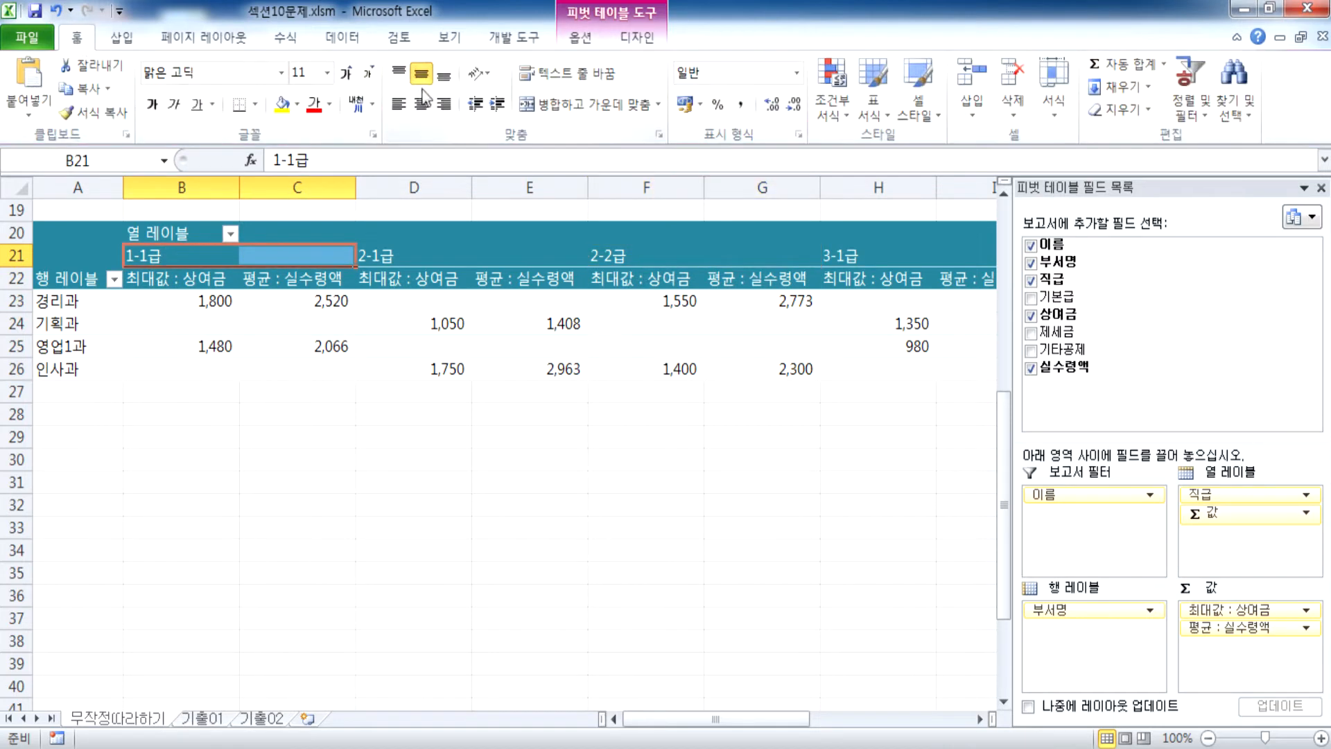
left_click(290, 256)
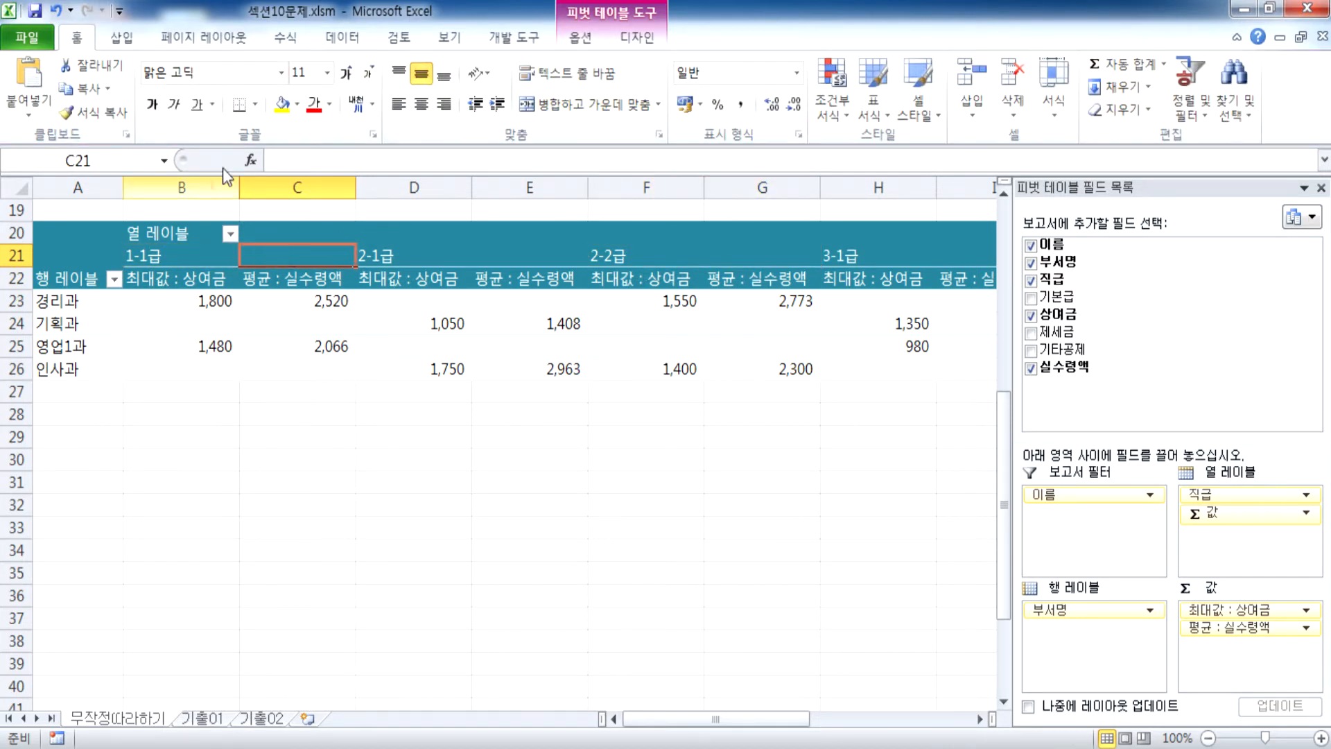
Turn on 레이블이 있는 셀 병합 및 가운데 맞춤 for the pivot table, and select the merged grade headings to inspect them
left_click(582, 38)
left_click(21, 112)
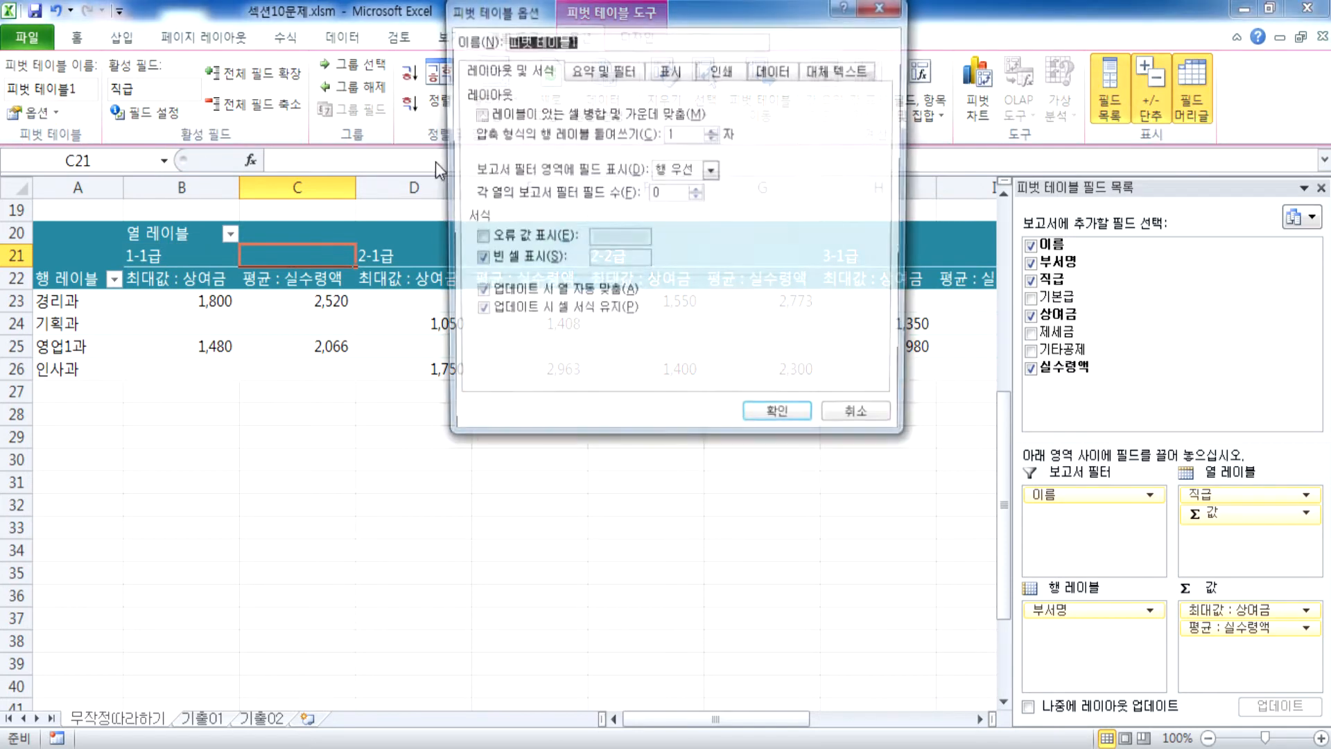
left_click(495, 116)
left_click(781, 420)
left_click(447, 262)
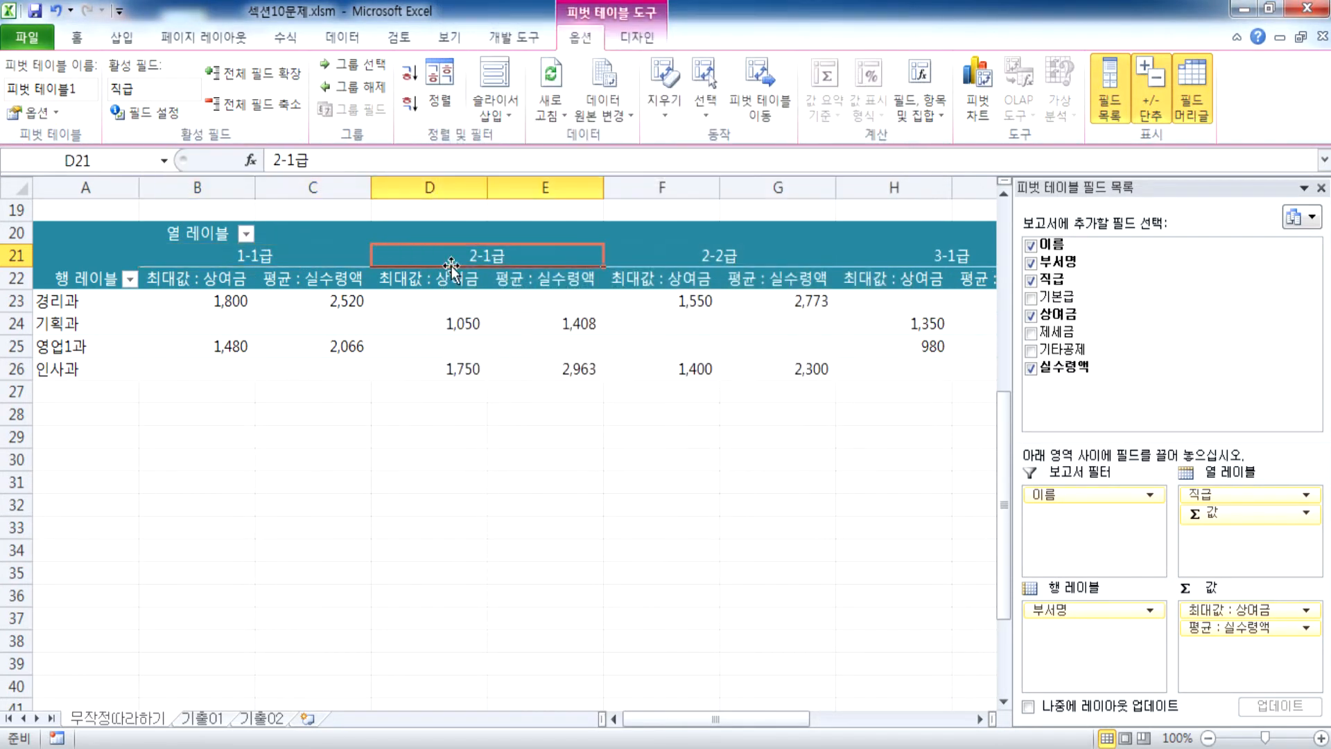
left_click(688, 260)
left_click(915, 261)
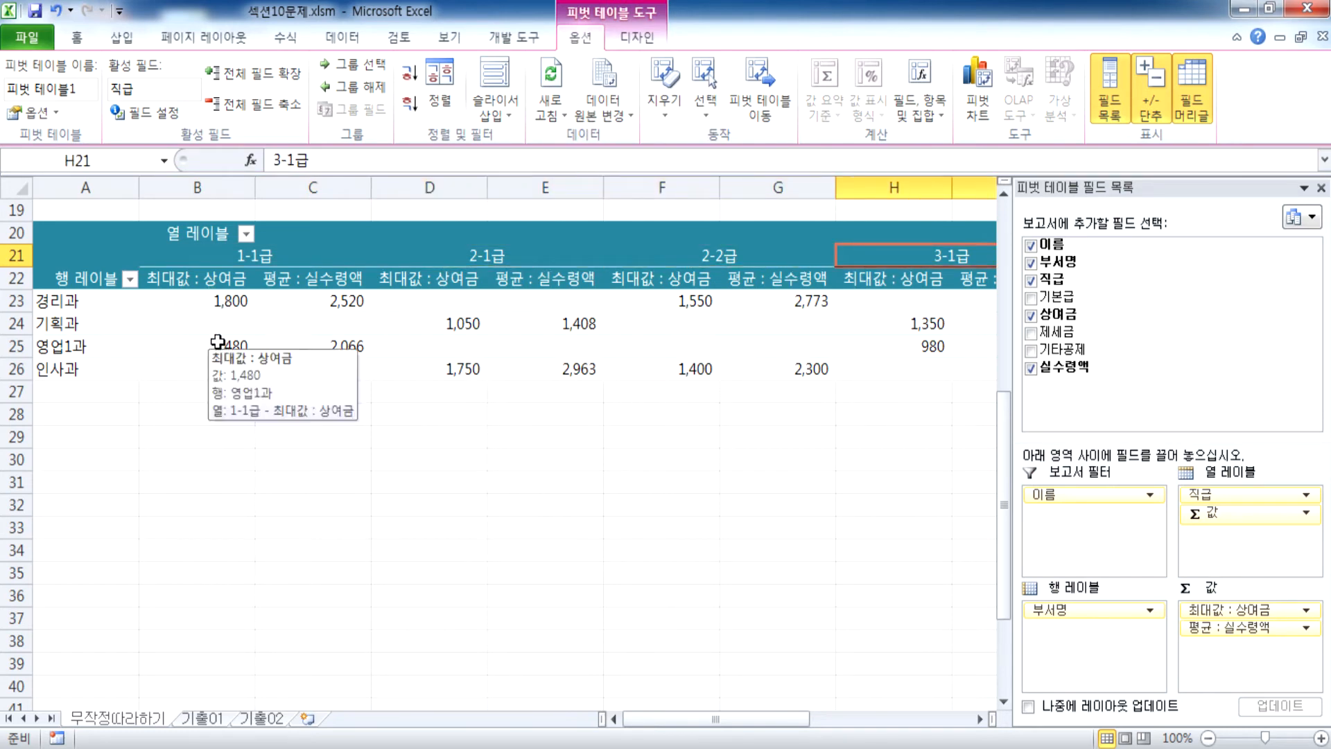
left_click(262, 260)
left_click_drag(262, 260, 254, 348)
left_click_drag(489, 255, 486, 369)
left_click(228, 256)
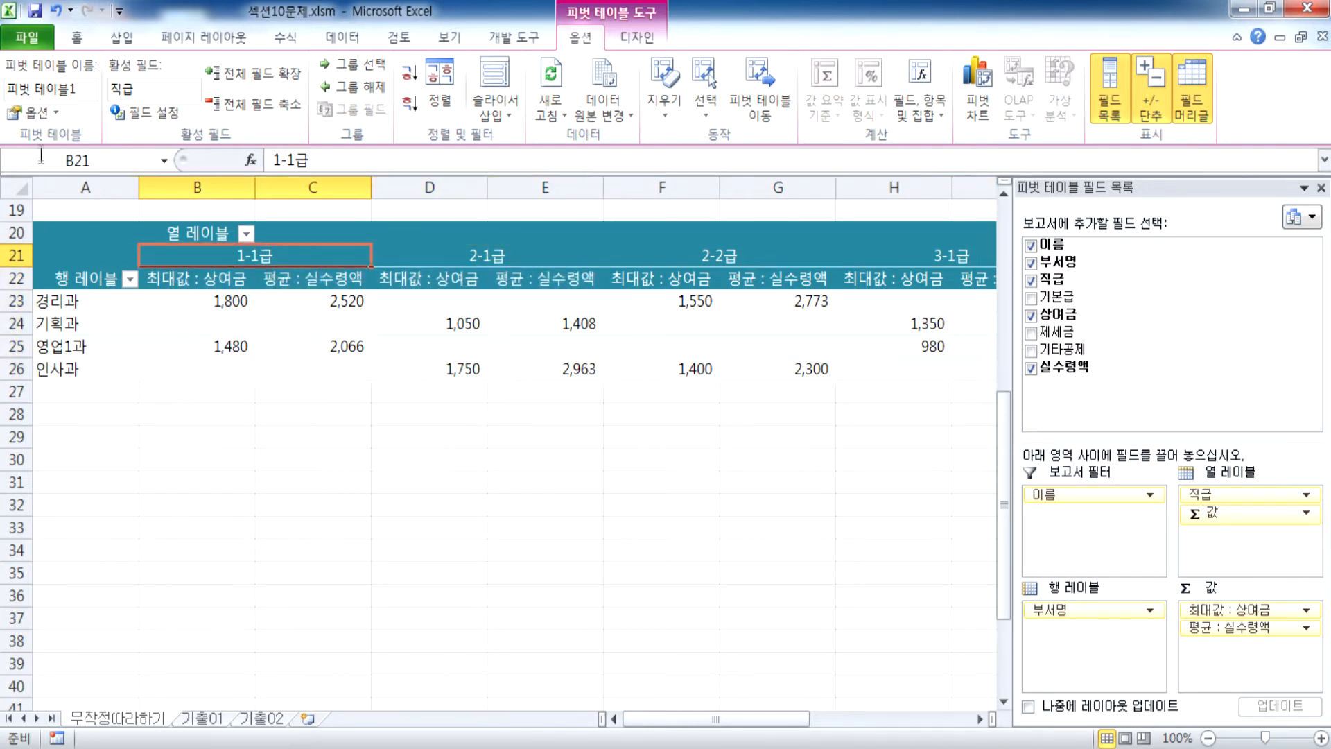
Turn off the pivot table's 레이블이 있는 셀 병합 및 가운데 맞춤 option
left_click(31, 113)
left_click(540, 114)
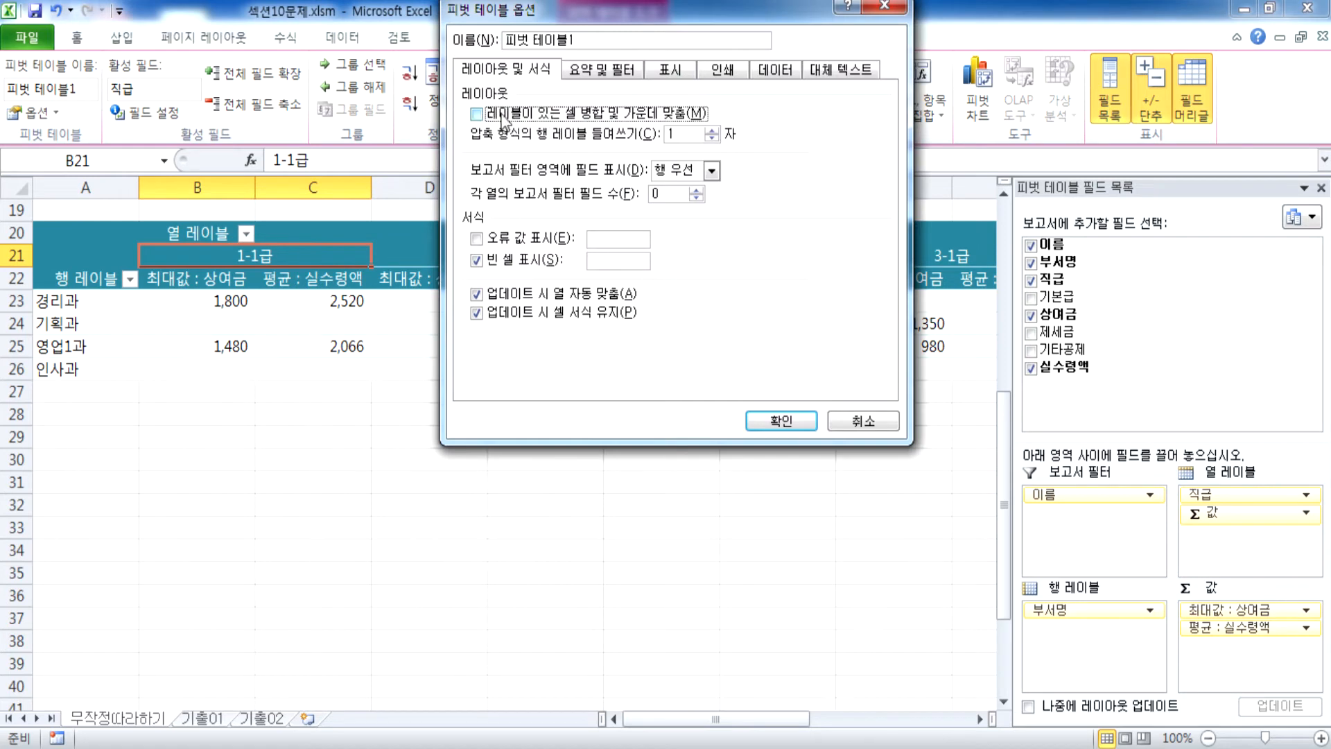
left_click(768, 420)
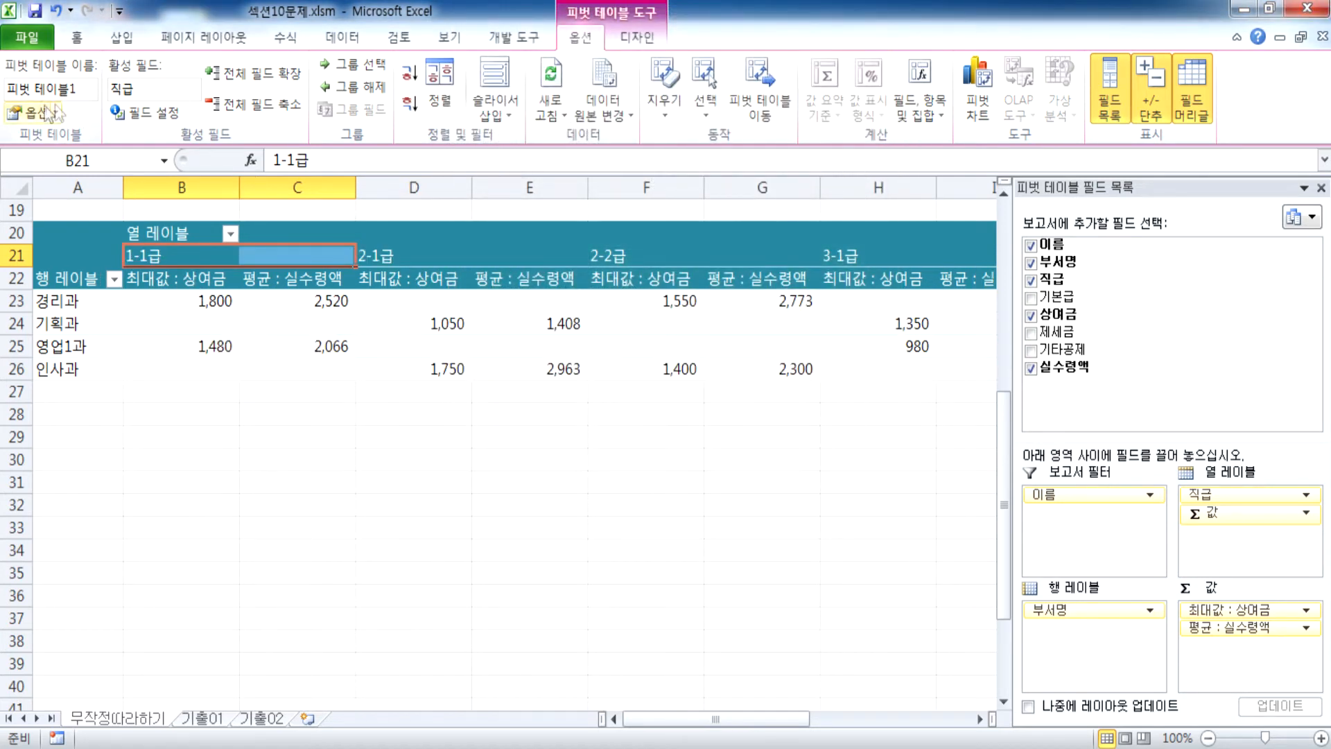
Set the pivot table to display *** in empty cells
left_click(24, 113)
left_click(614, 262)
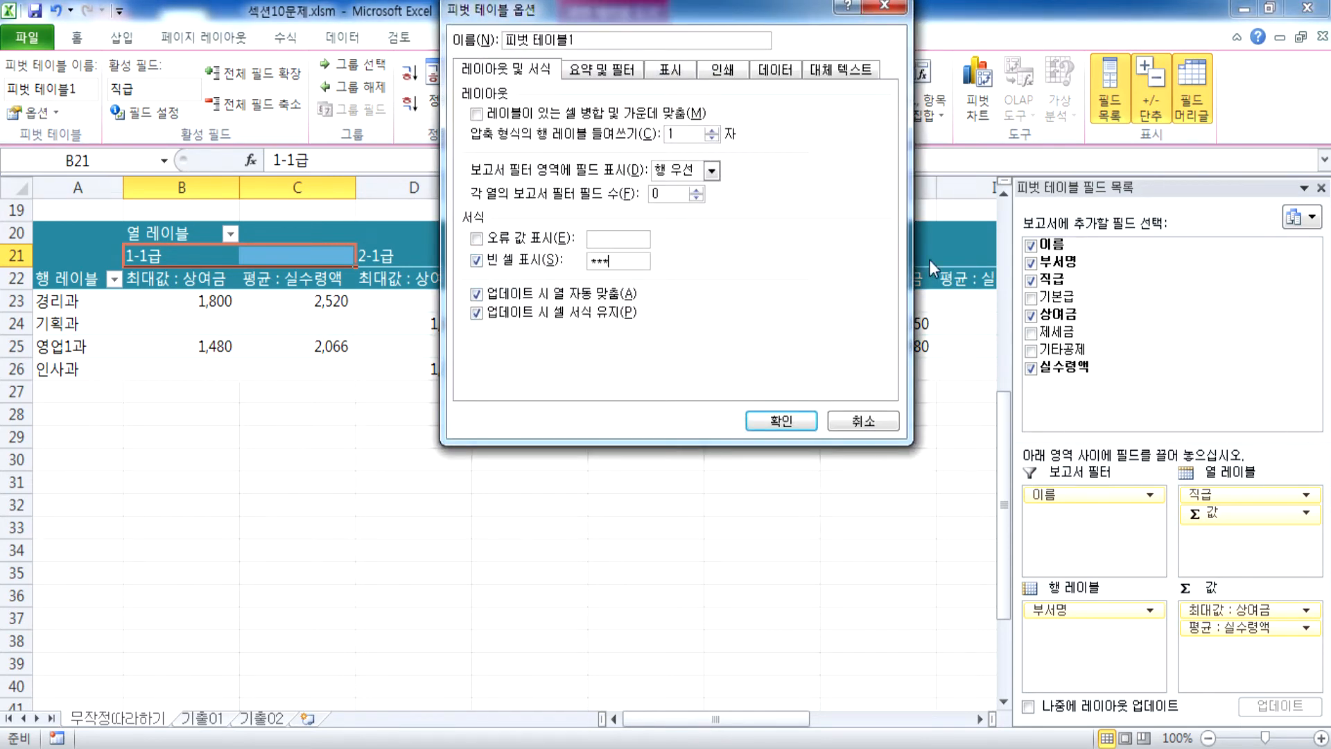
left_click(783, 420)
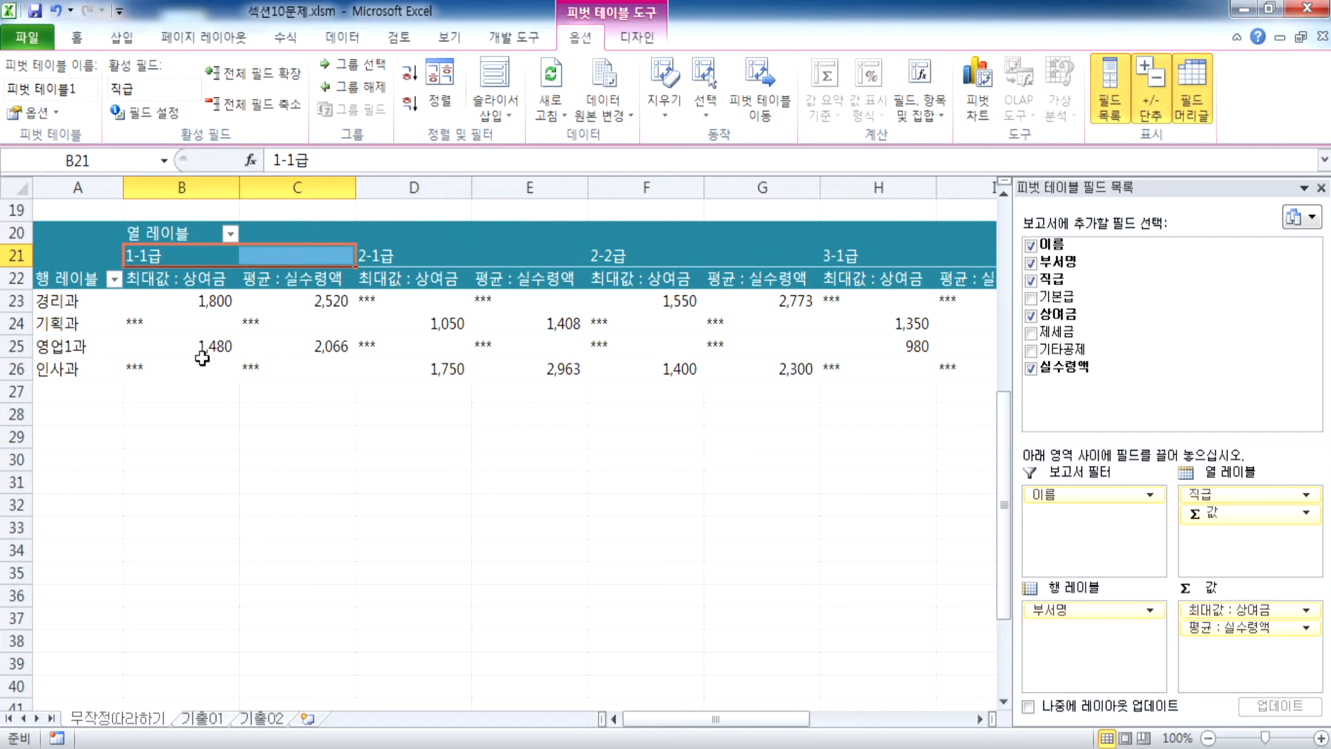
Clear the pivot table's empty-cell text and turn off 빈 셀 표시
left_click(31, 112)
left_click_drag(627, 261, 505, 266)
key("Delete")
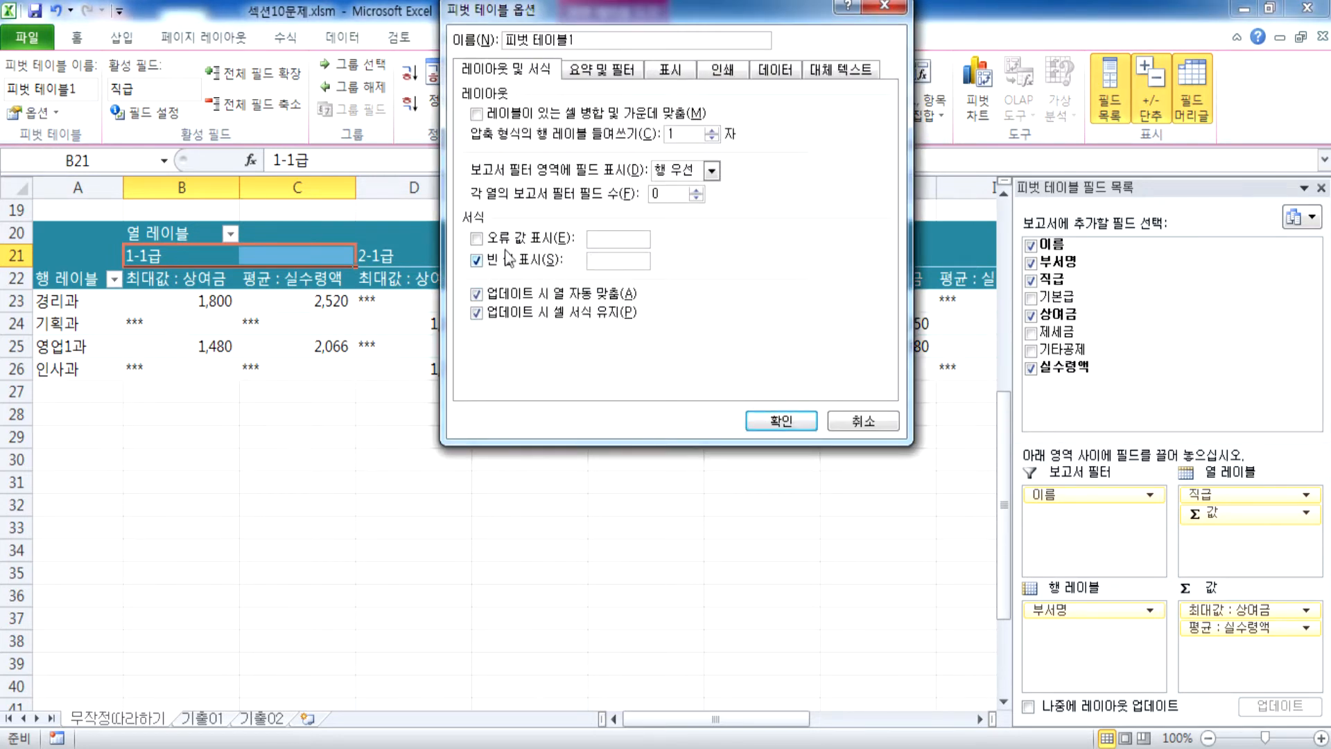
left_click(757, 420)
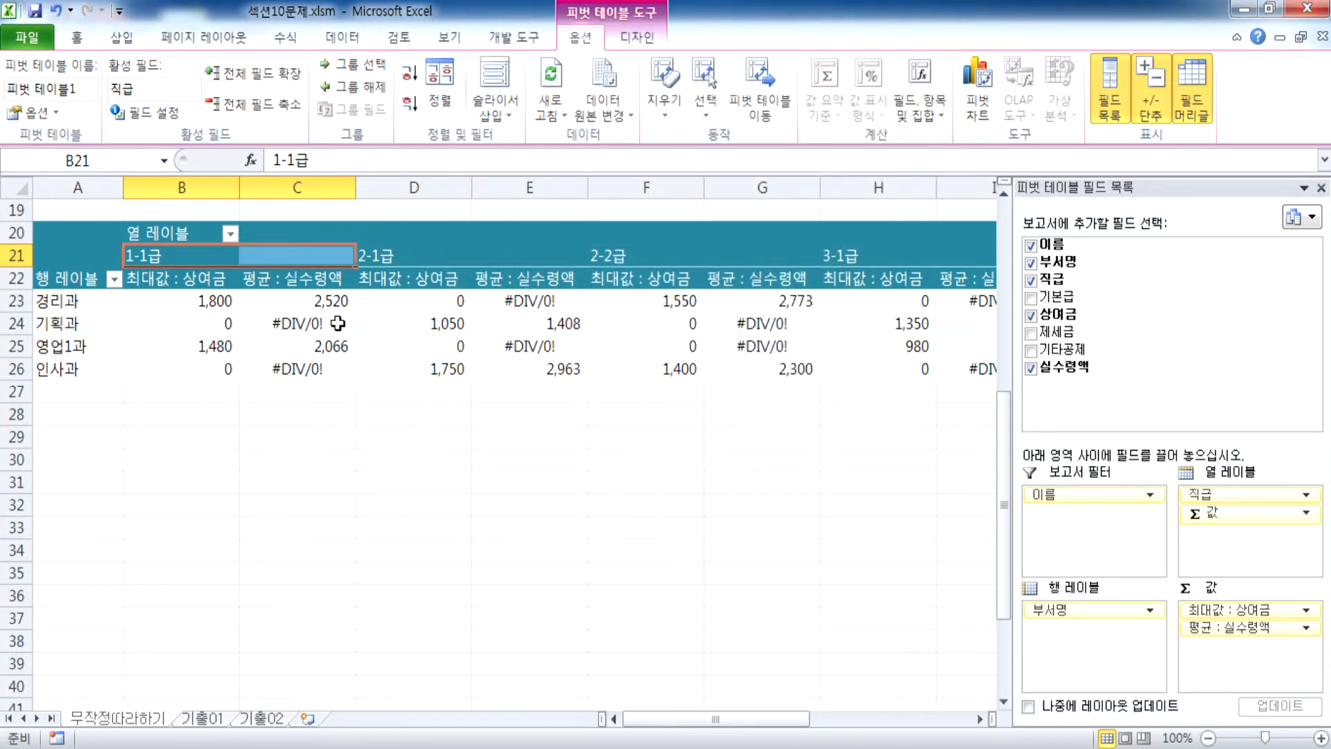
Turn 빈 셀 표시 back on with its text left blank
left_click(32, 112)
left_click(478, 260)
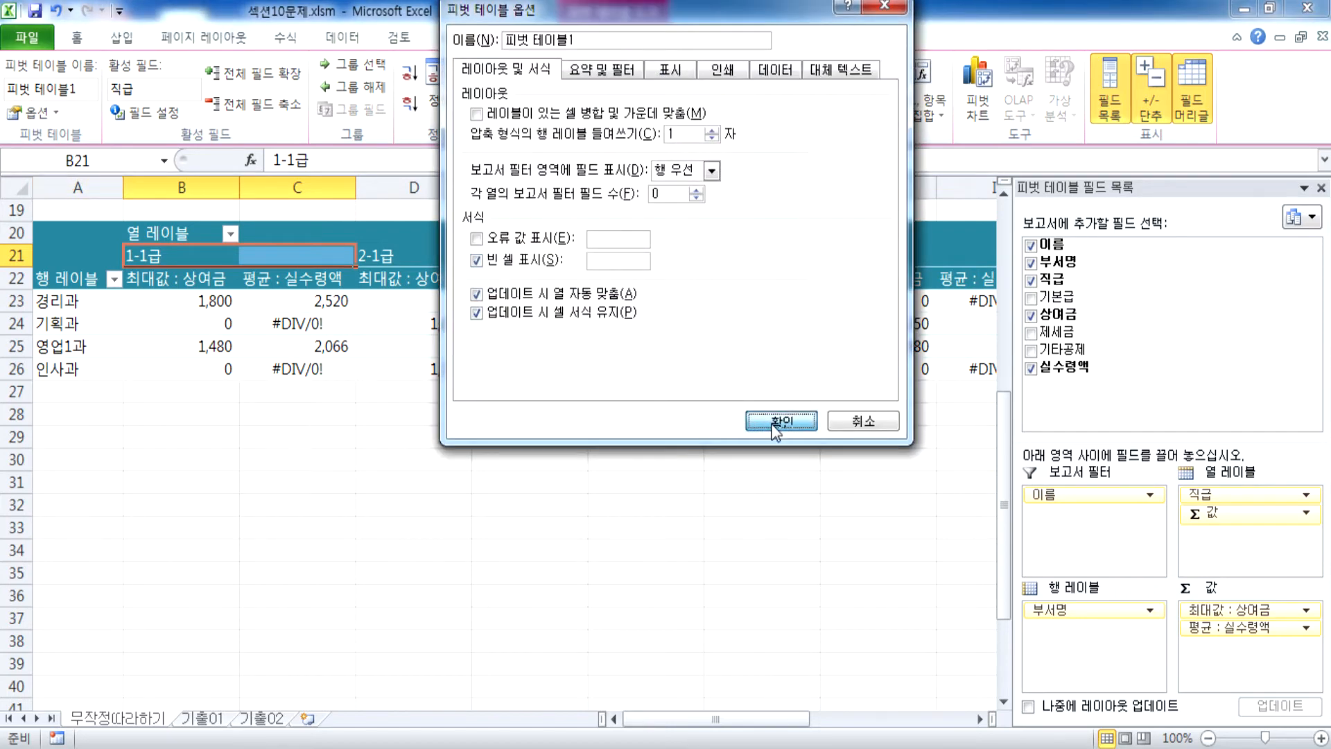
left_click(779, 418)
Select the blank 1-1급 value cells of 기획과 and 인사과, and try to enter * in cell C26
left_click(208, 324)
left_click(284, 324)
left_click(281, 369)
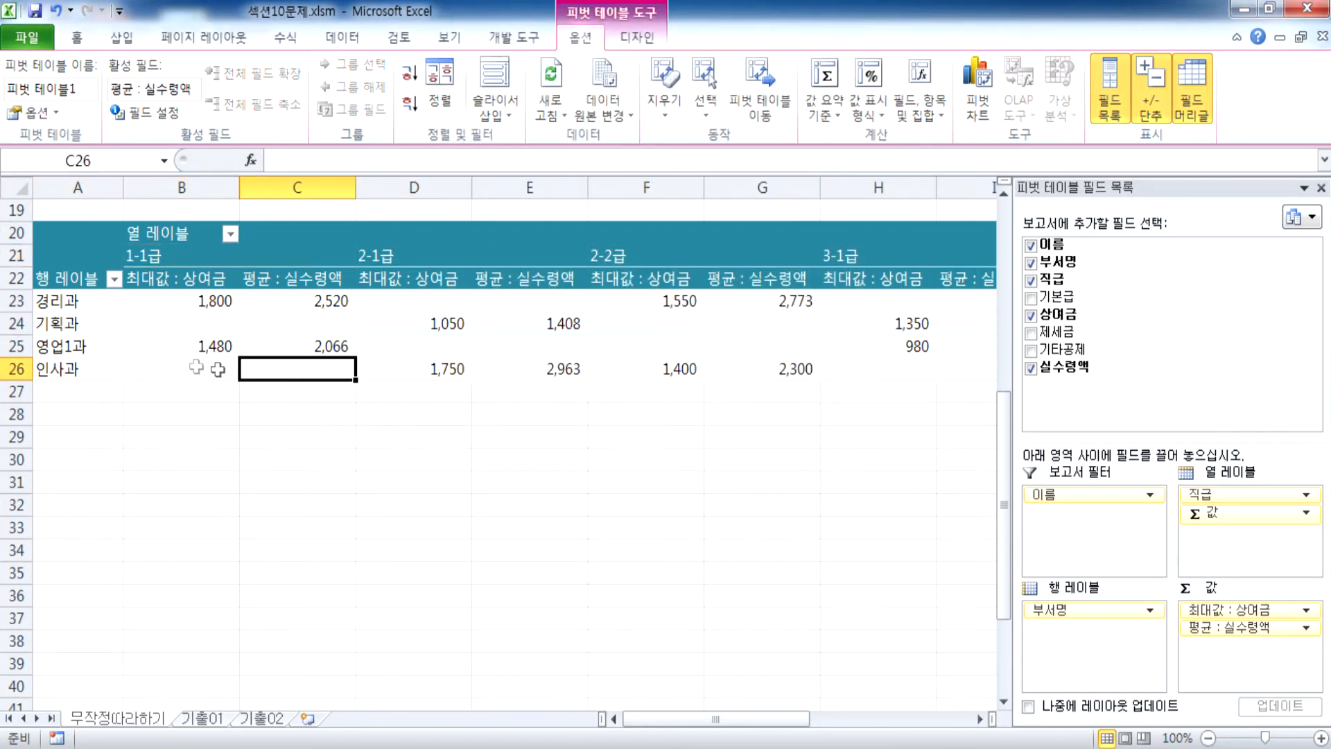
left_click(196, 366)
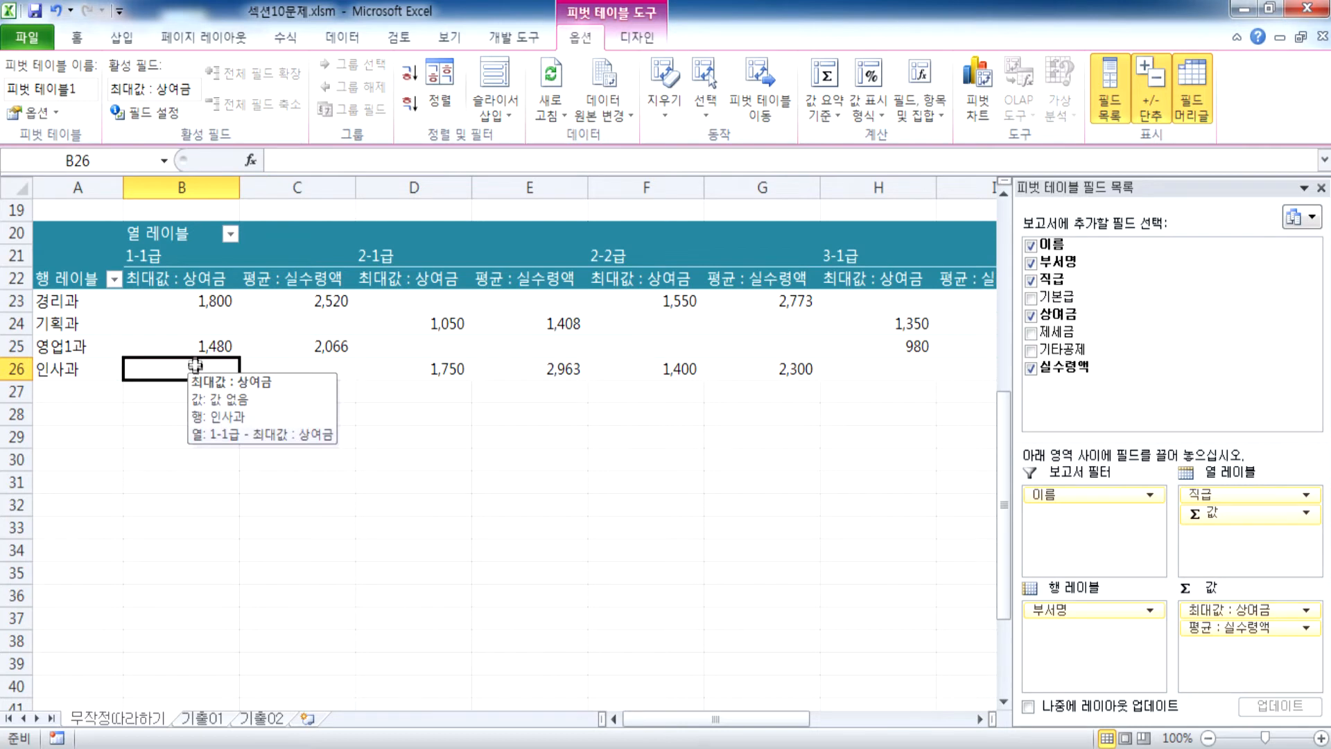
left_click(191, 323)
left_click(304, 323)
left_click(312, 370)
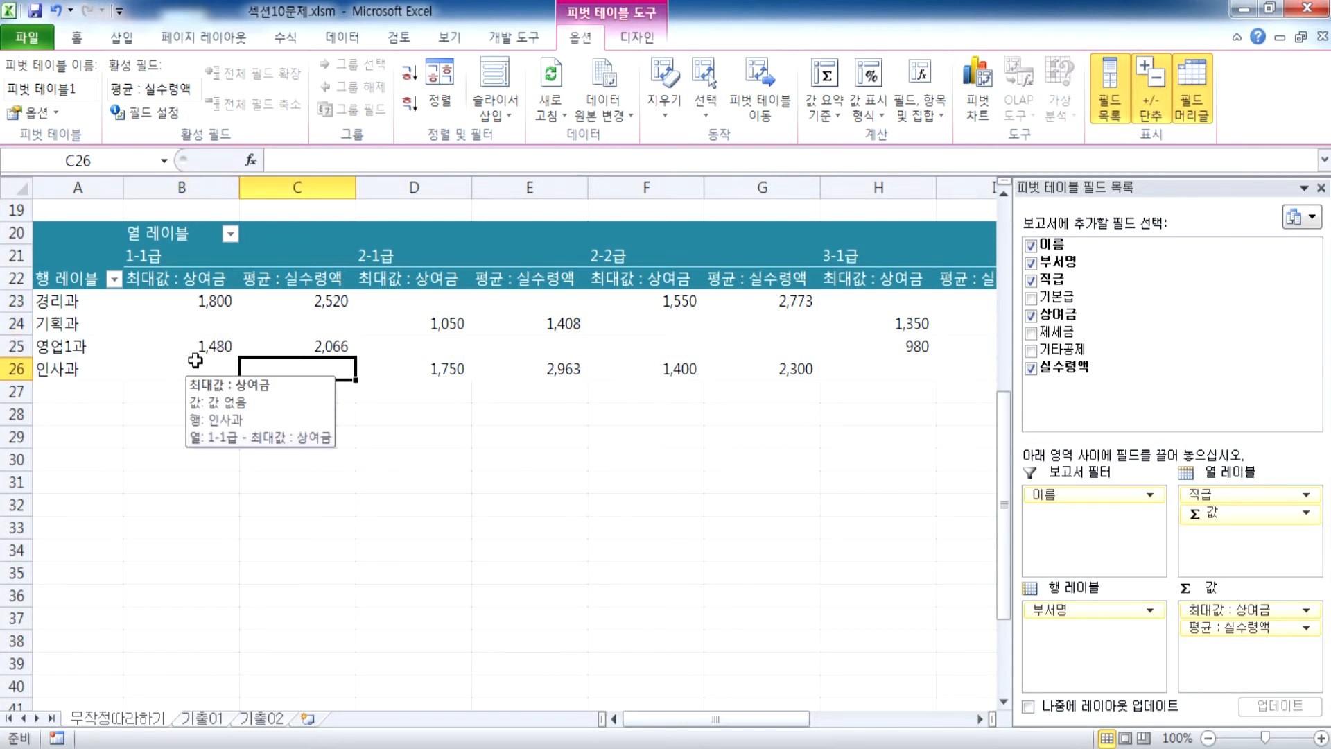
type("*")
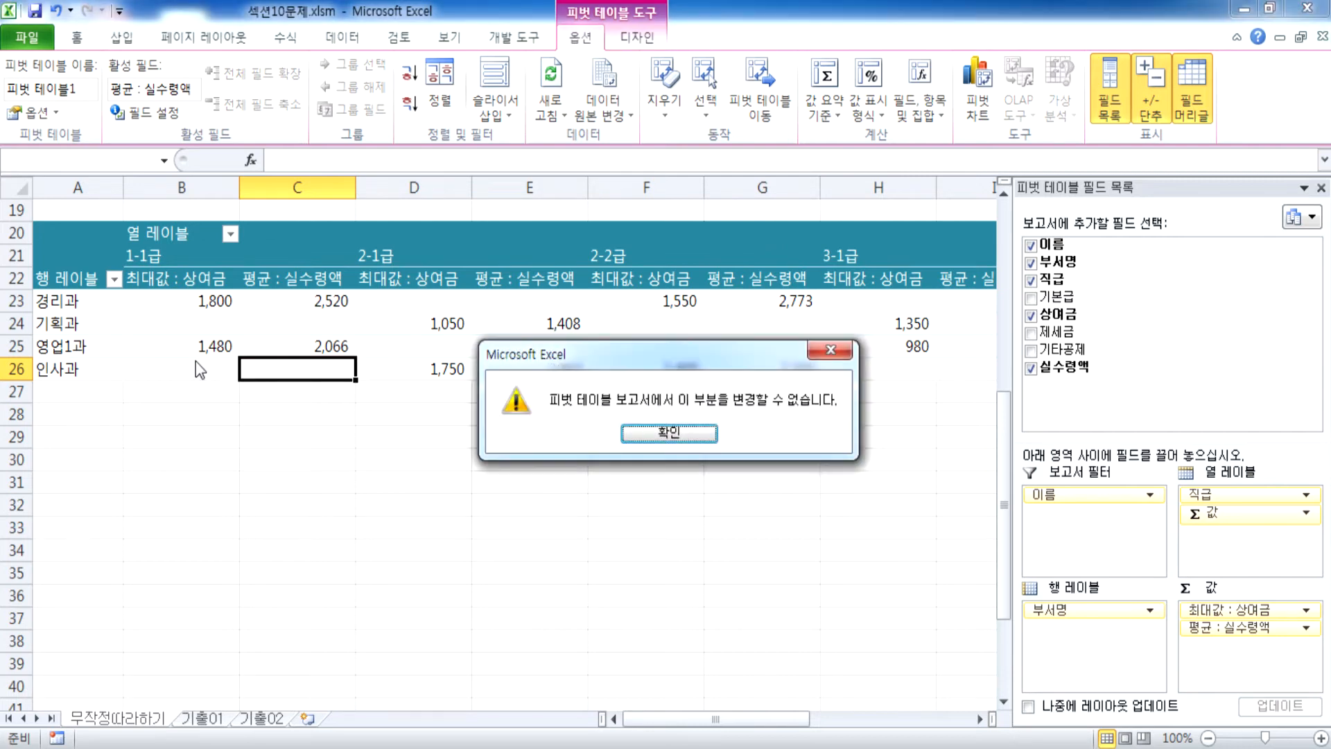
key("Return")
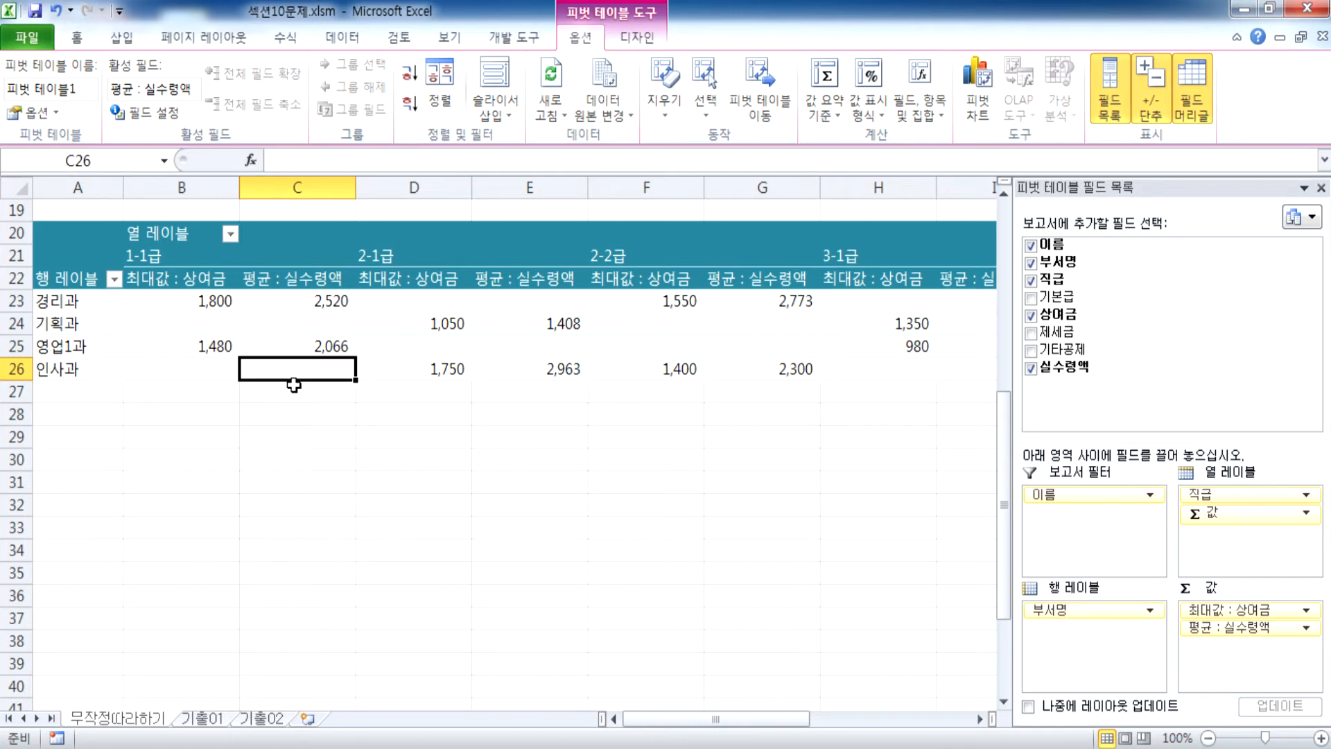
Select blank cells in the 인사과 and 기획과 rows, and view the pivot table's empty-cell display option without changes
left_click(122, 36)
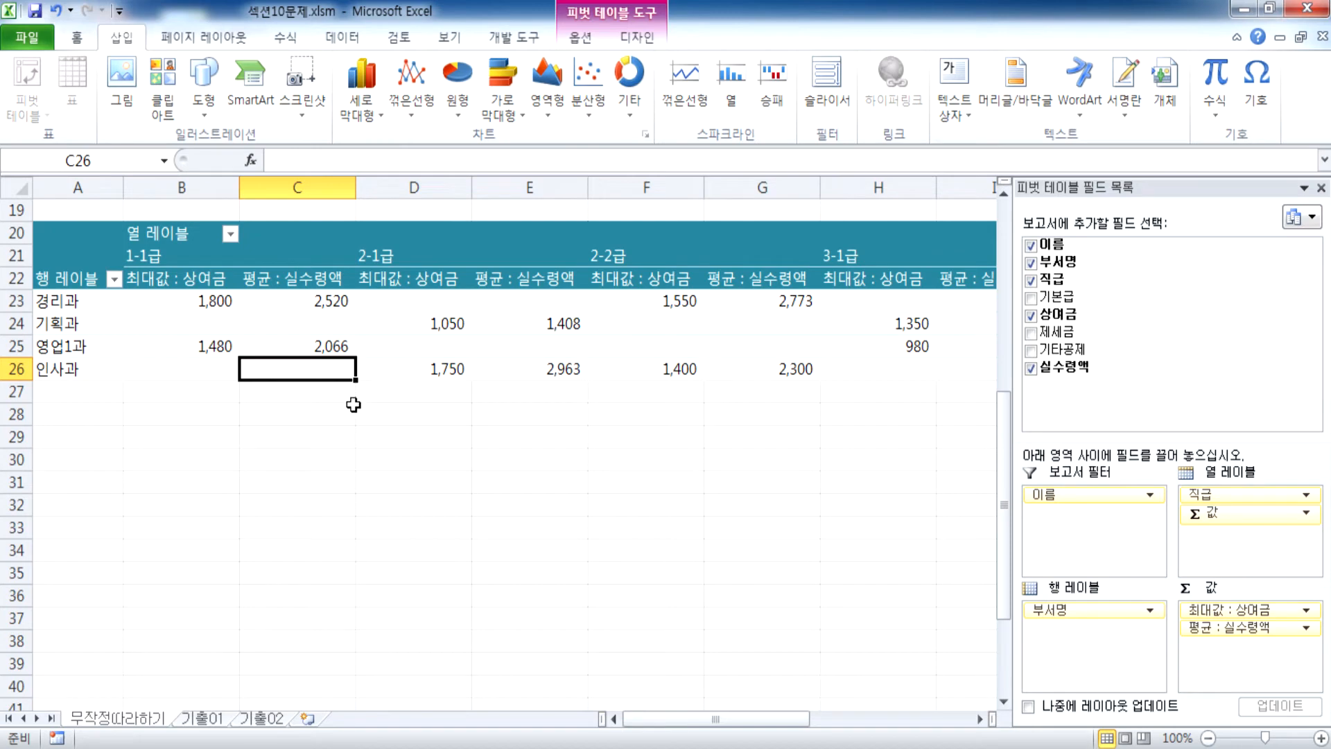
left_click_drag(181, 371, 301, 368)
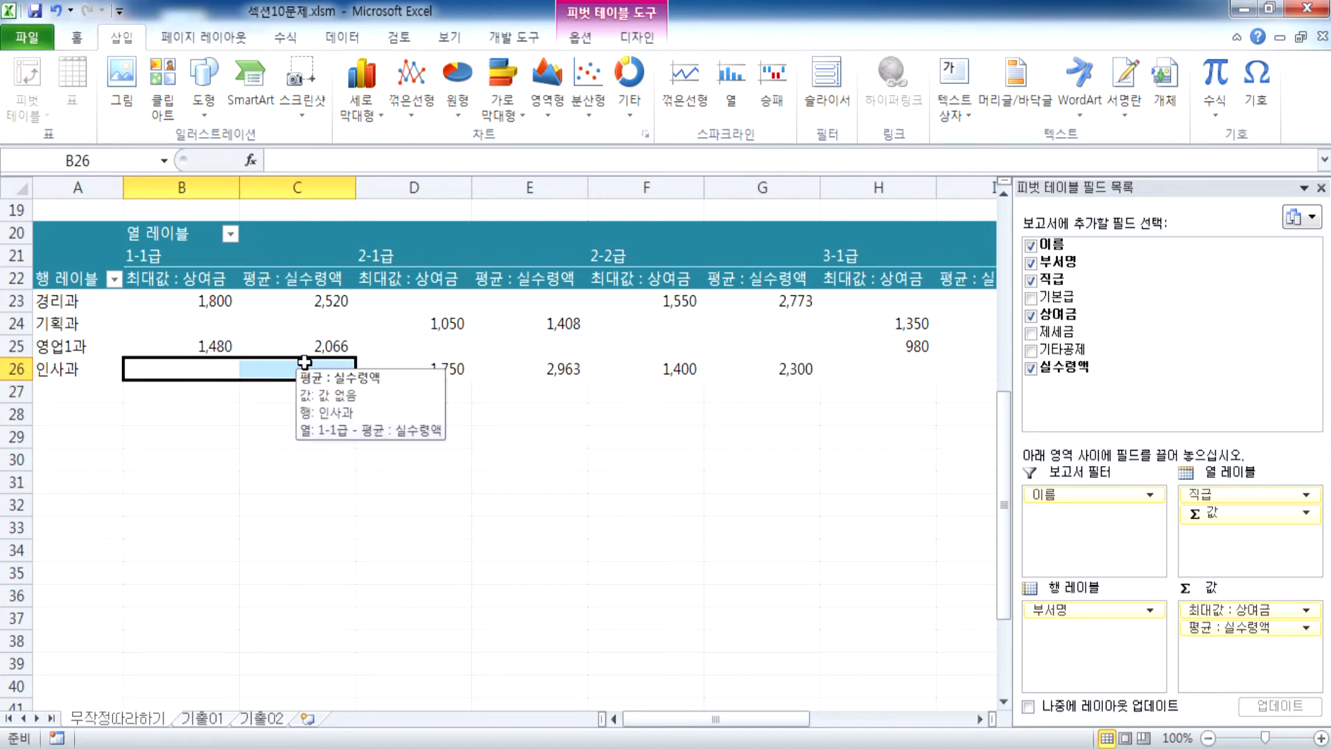
left_click(204, 327)
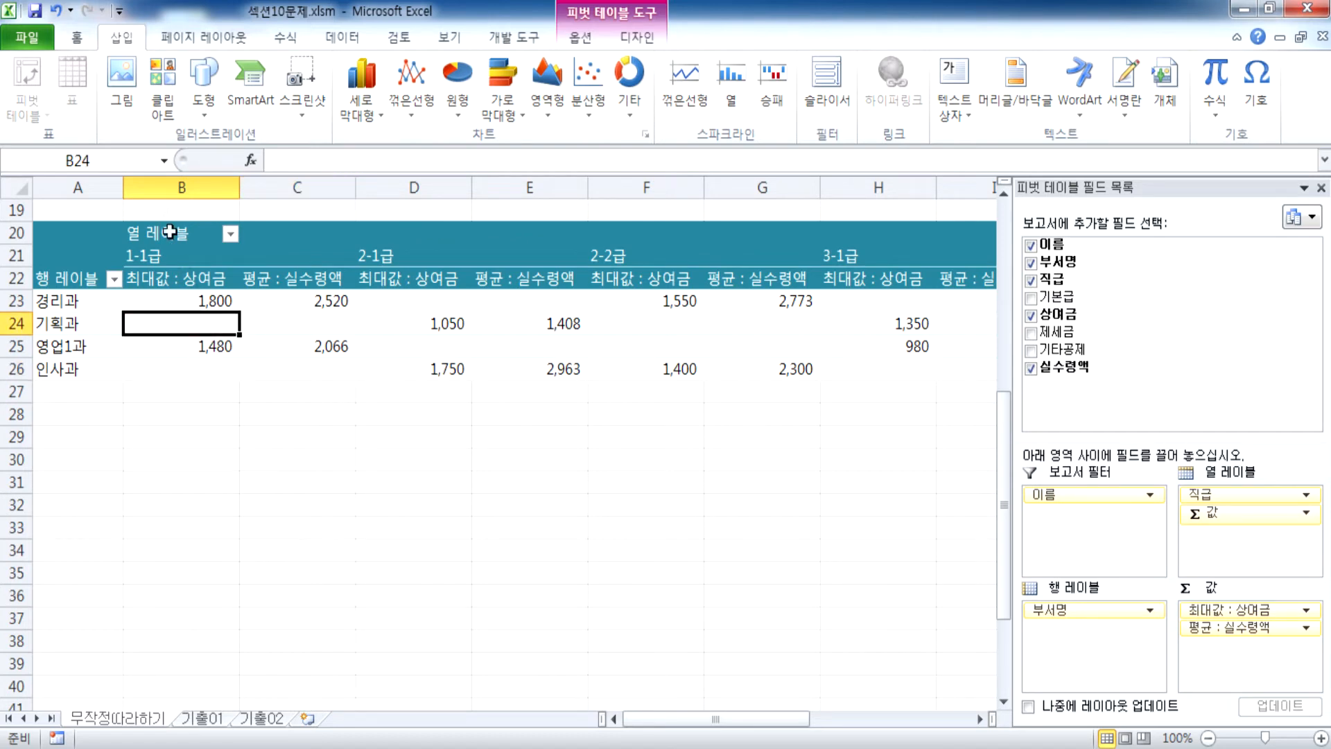
left_click(579, 37)
left_click(31, 112)
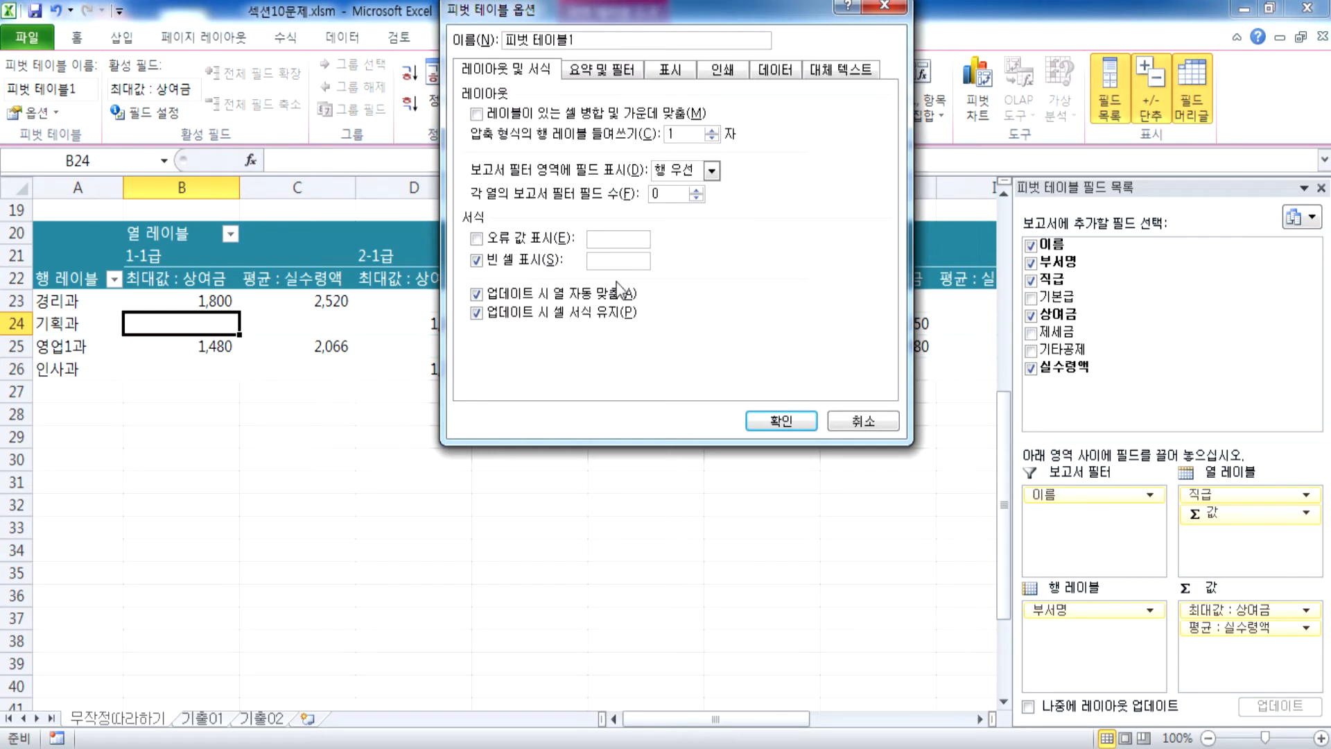
left_click(858, 419)
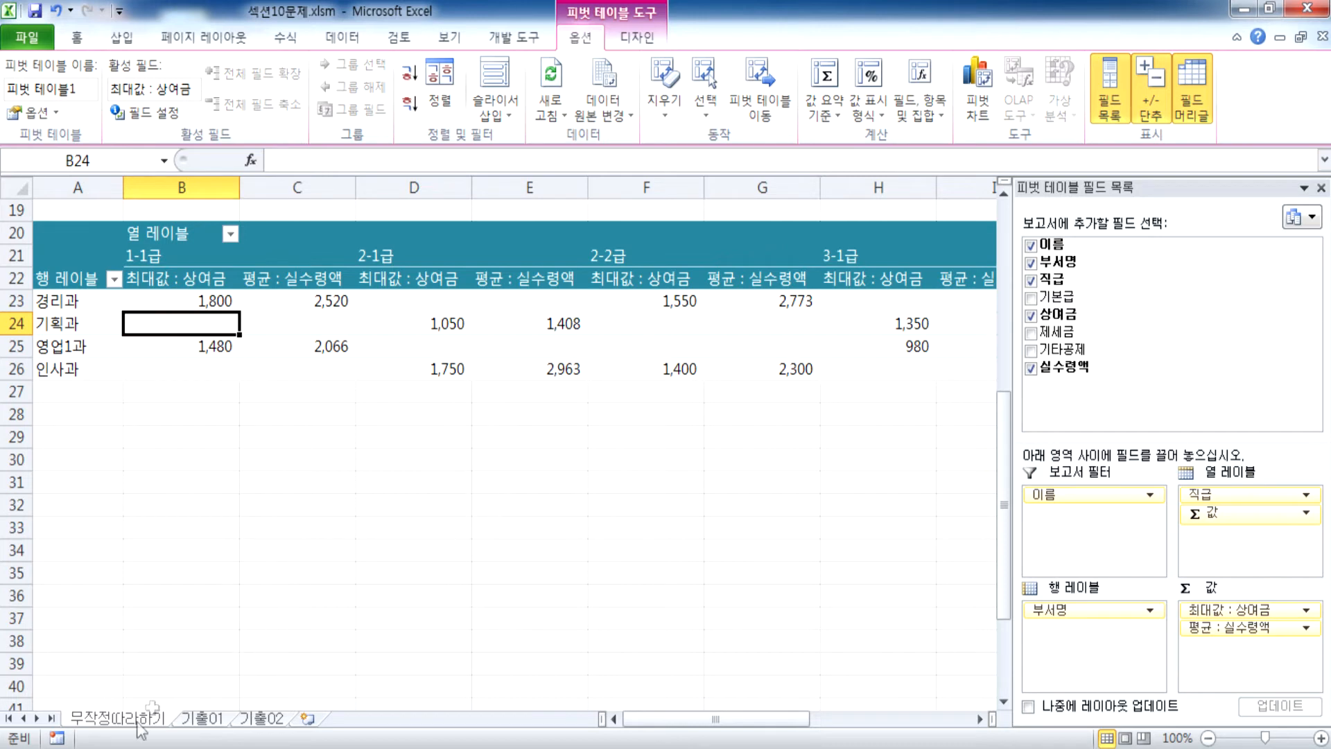
Switch to the 기출01 worksheet and select cell C5 inside the 판매현황 table
left_click(201, 719)
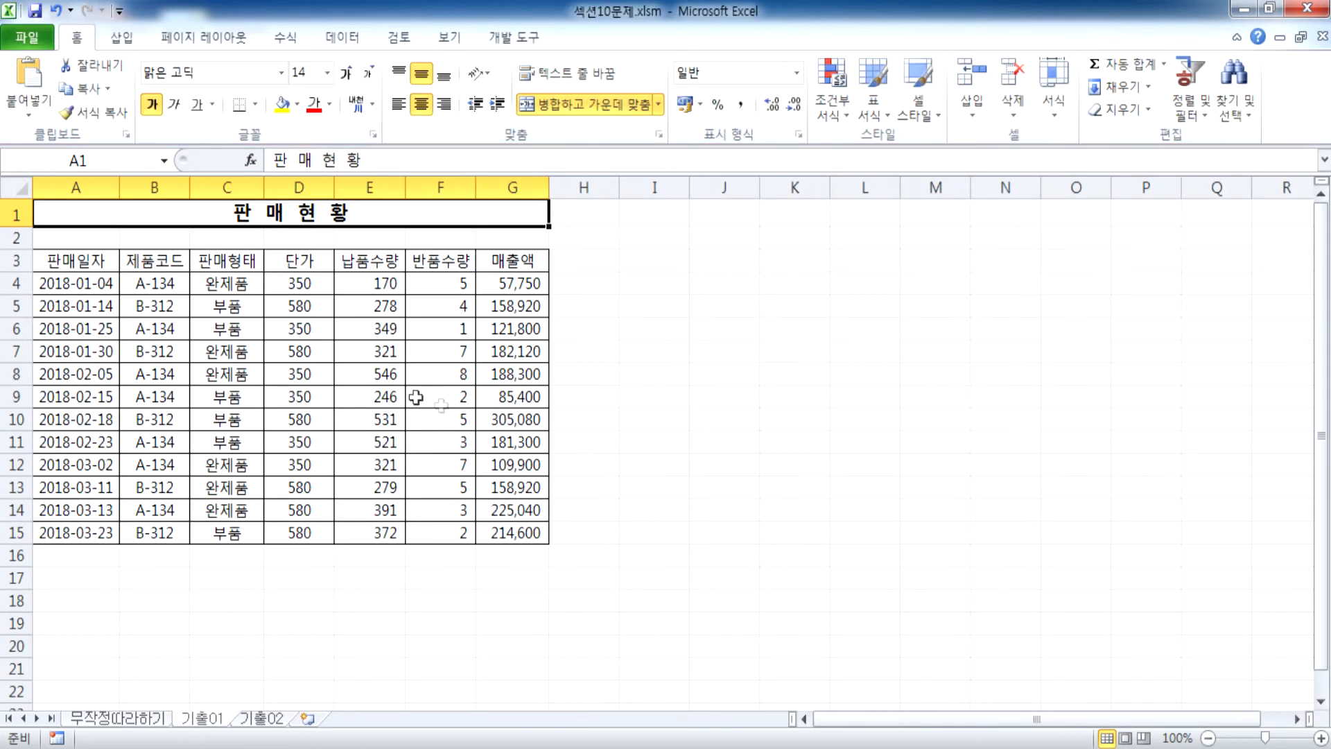
left_click(198, 304)
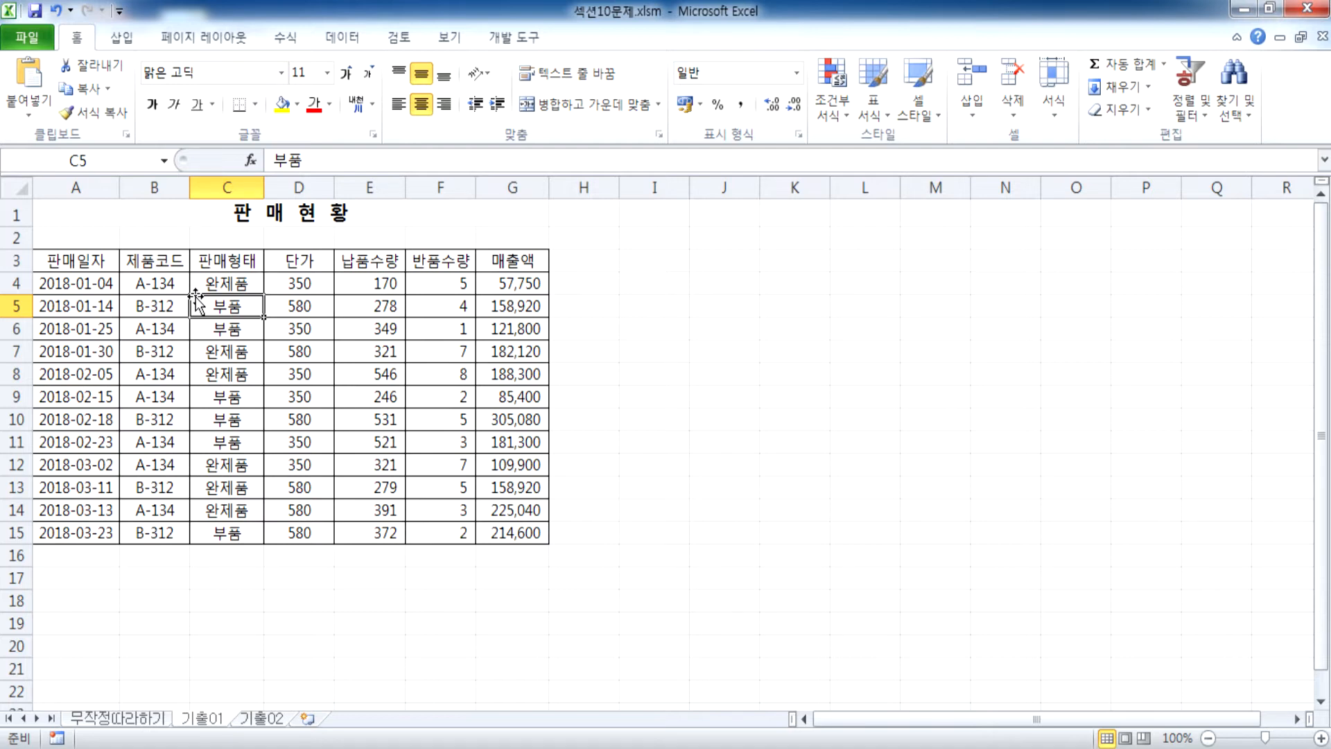
Select cell C5 in the 판매현황 table and dismiss the Windows prompt by keeping the current color scheme without showing the message again
left_click(230, 282)
left_click(235, 308)
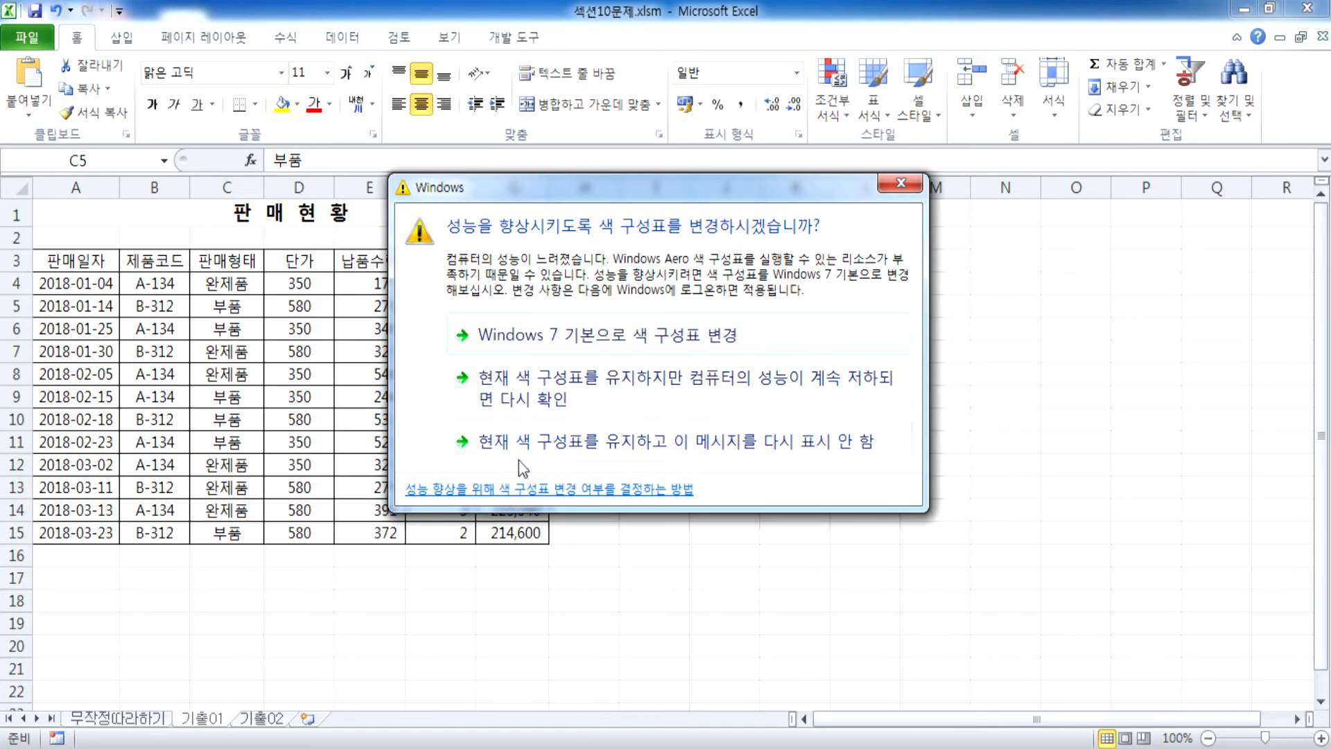
left_click(747, 441)
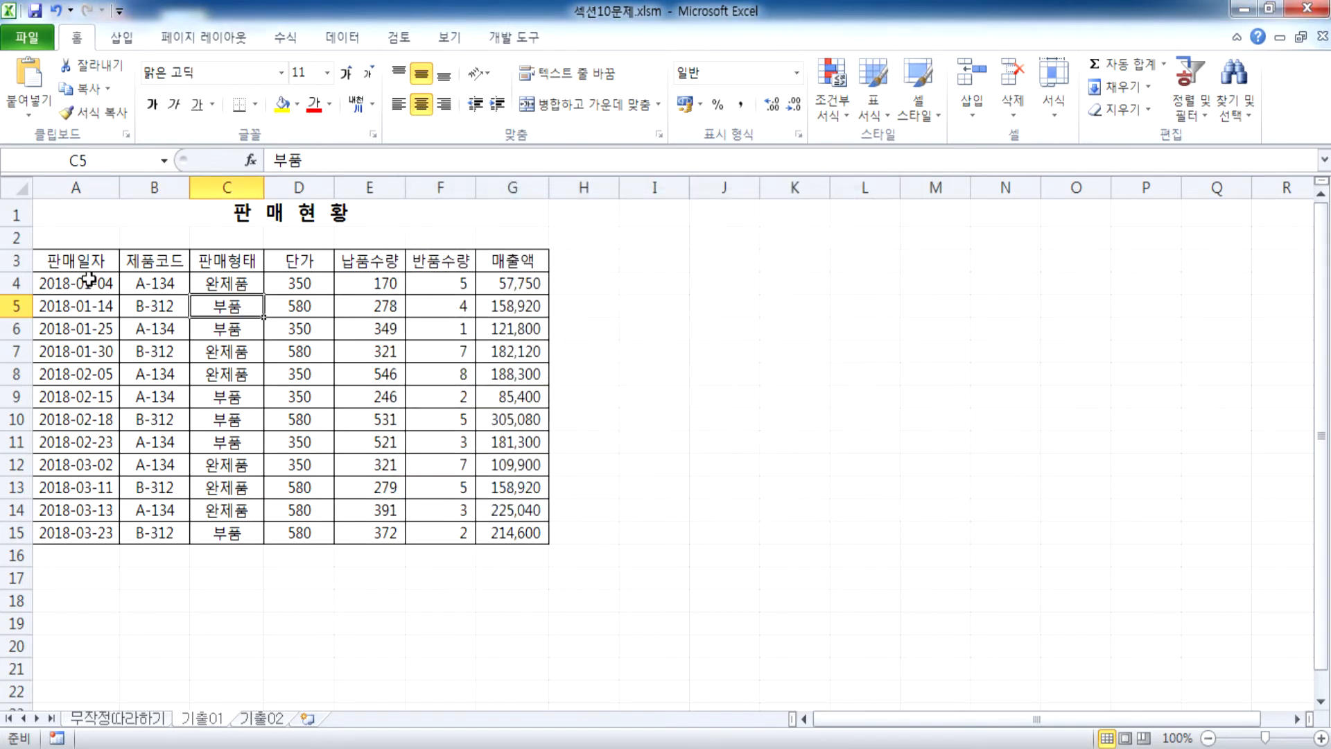
Create a pivot table from 기출01!$A$3:$G$15 on the existing worksheet at cell A21, and float its field list over the sheet
left_click(122, 37)
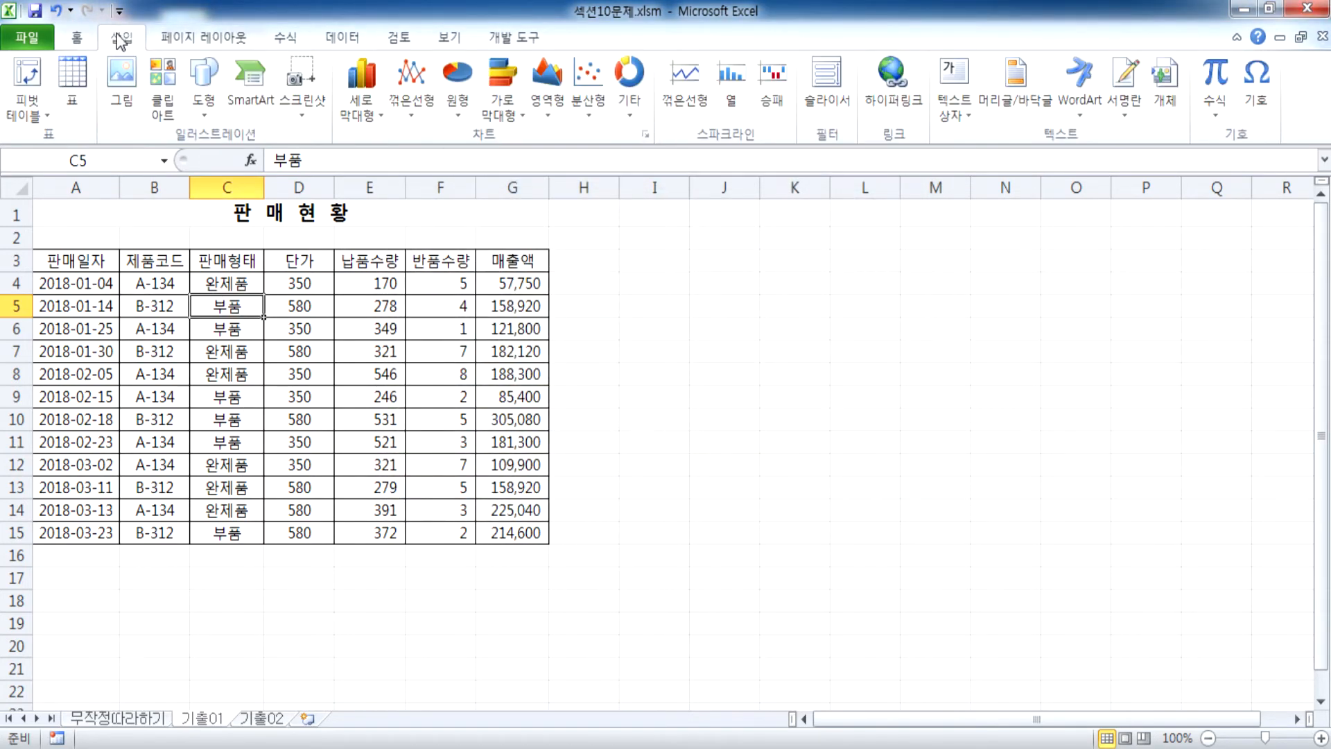
left_click(29, 78)
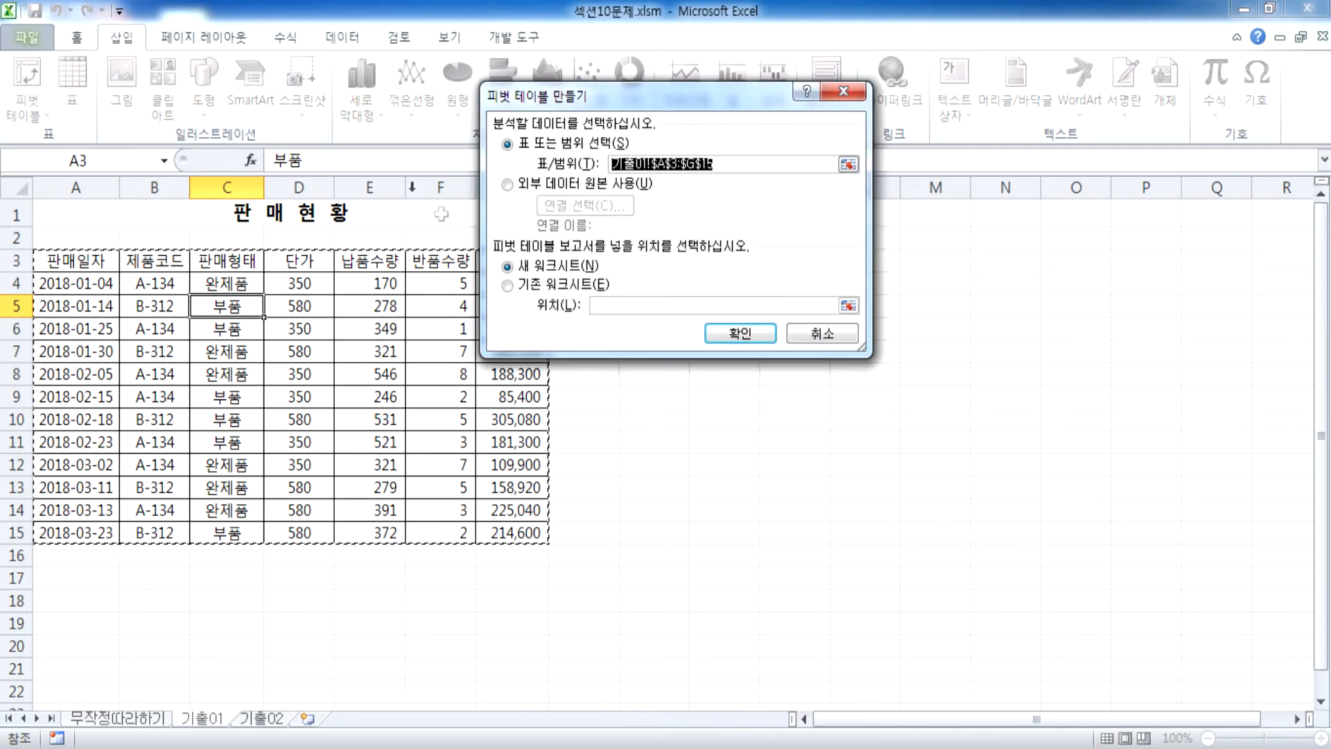
left_click(508, 285)
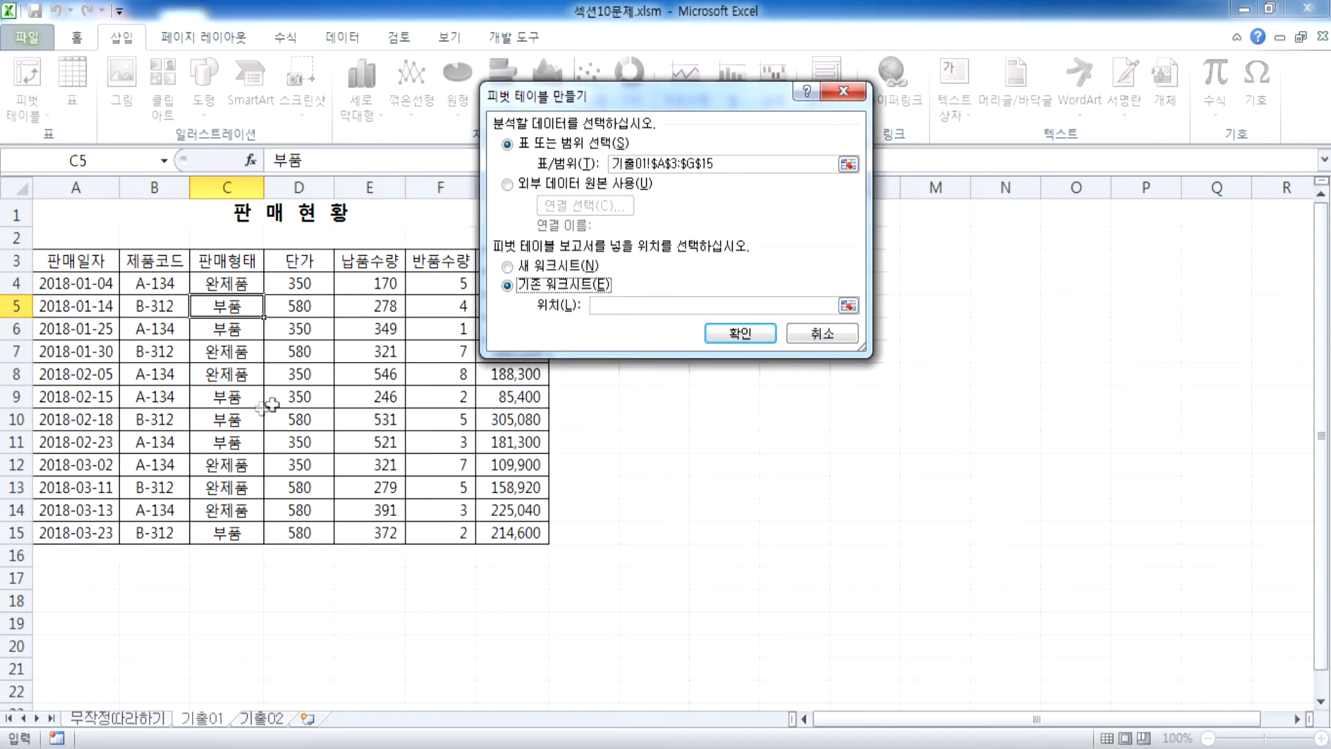
scroll(187, 413, "down", 4)
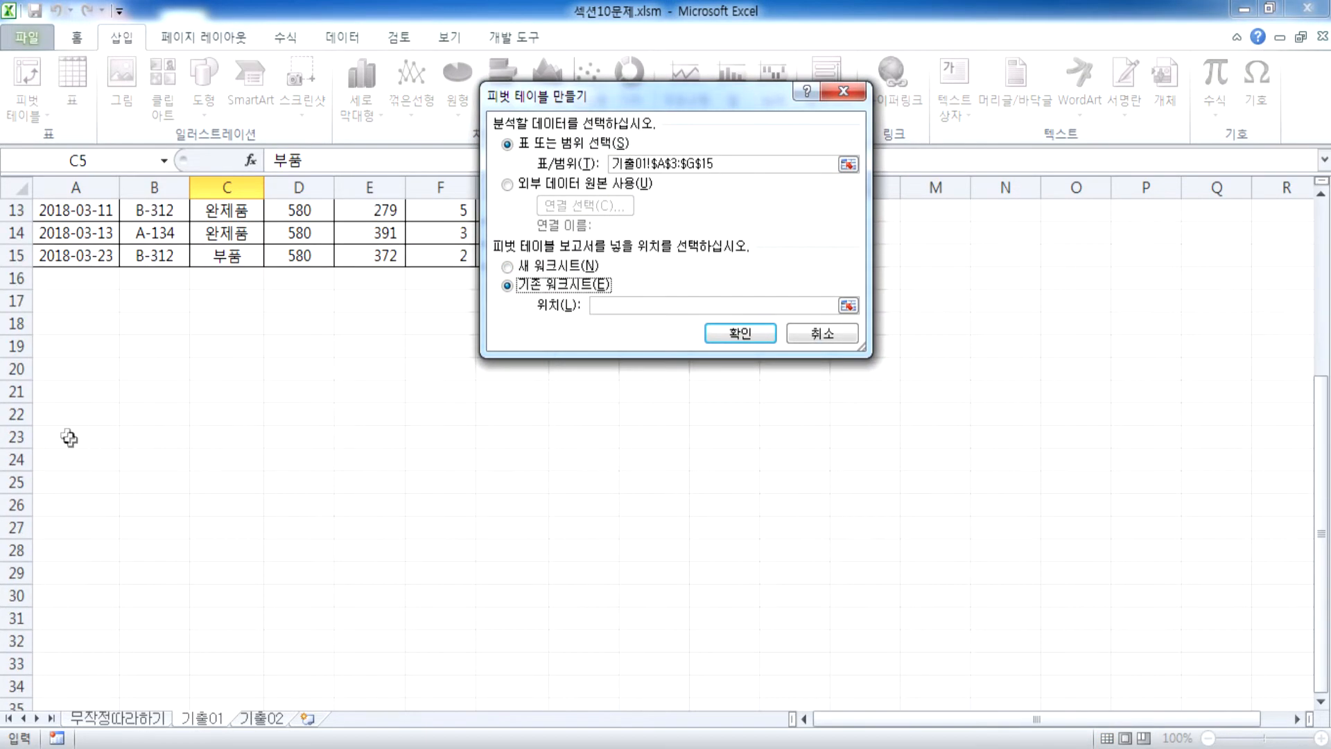
left_click(56, 391)
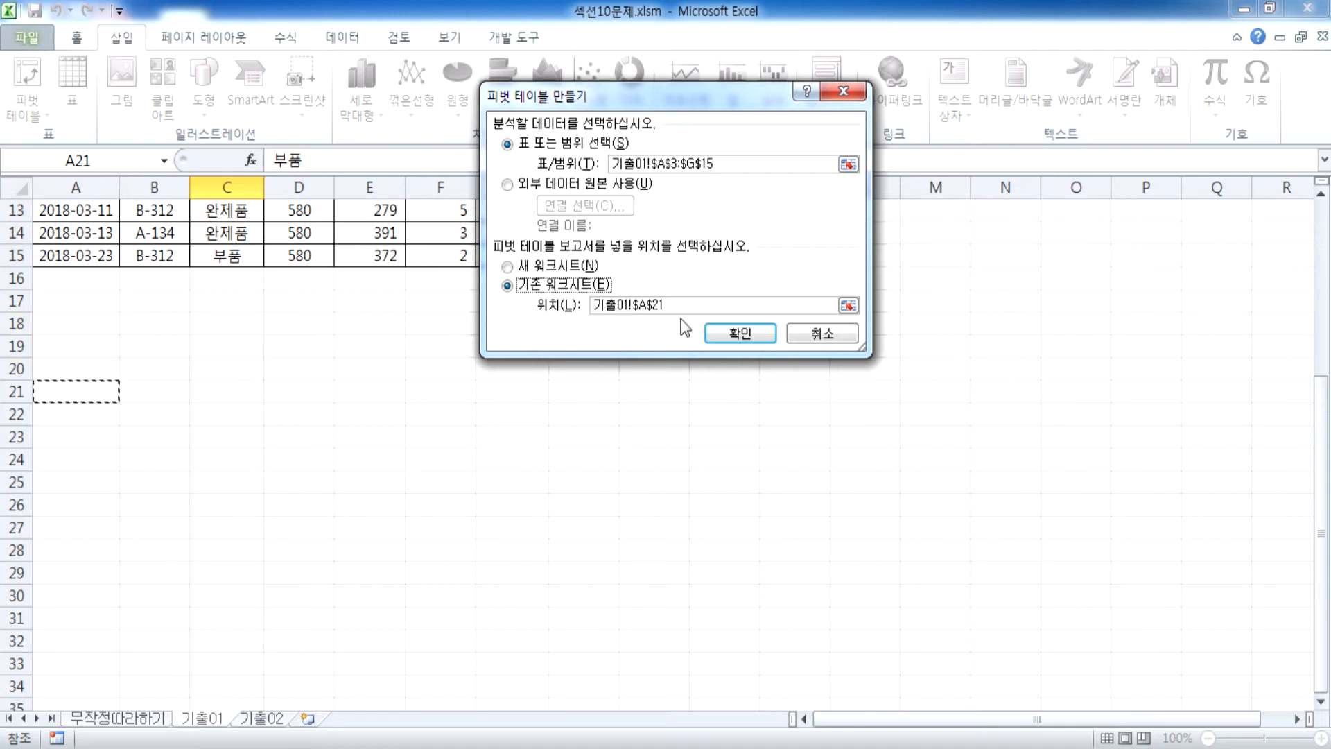
left_click(731, 335)
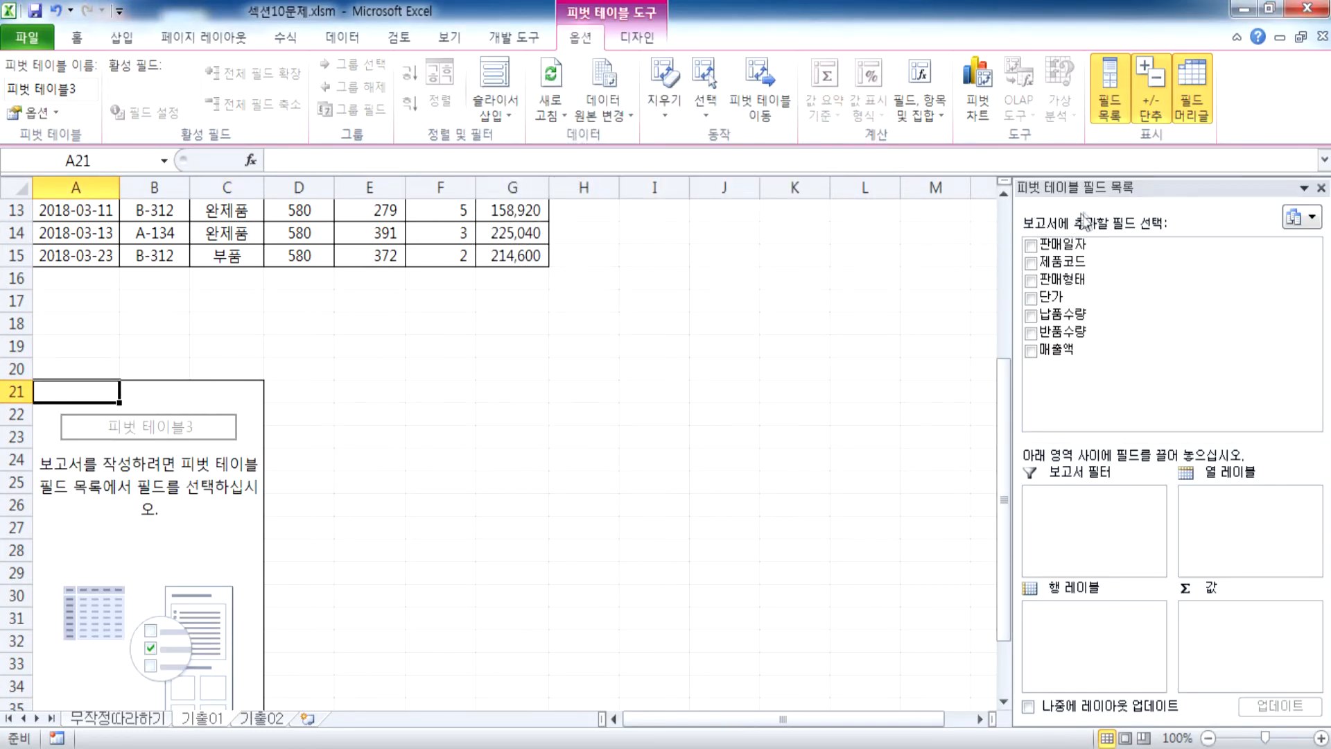
left_click_drag(1109, 187, 789, 65)
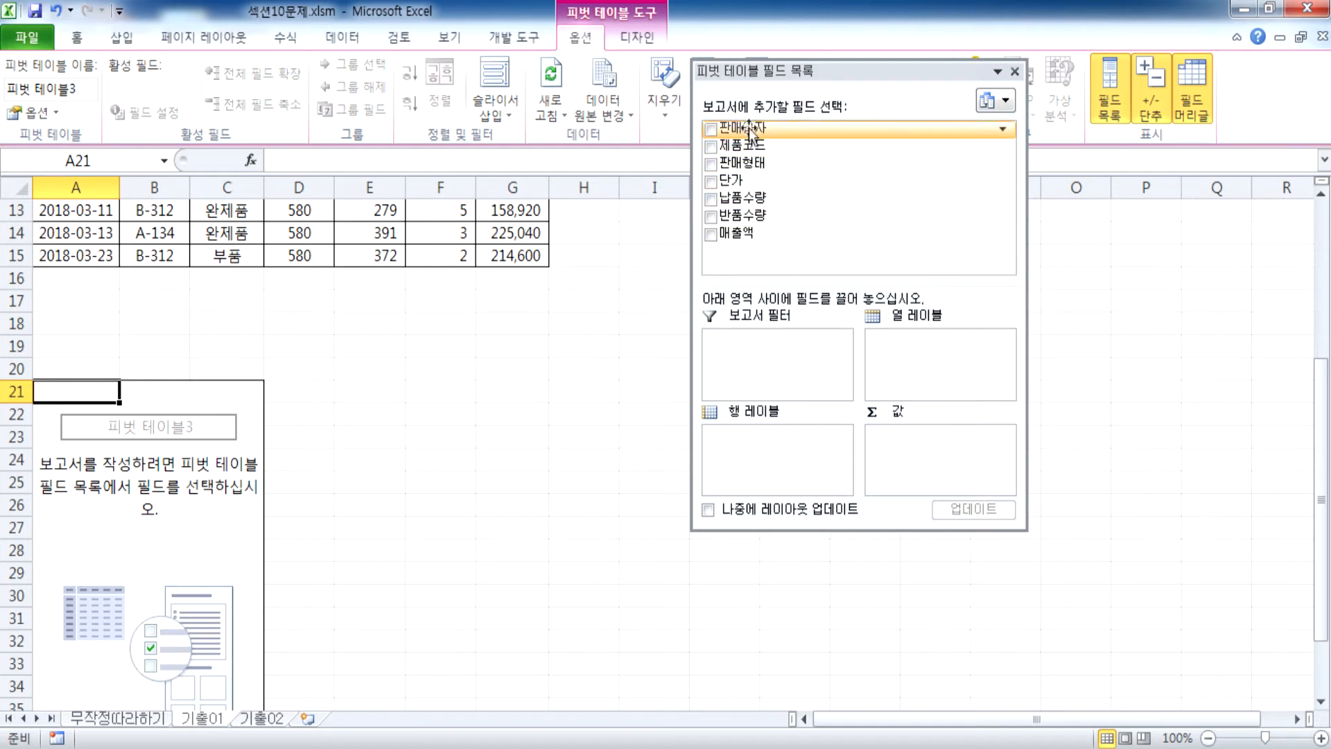
Set 제품코드 as report filter, 판매일자 as row label, 판매형태 as column label, and 납품수량 and 반품수량 as values
left_click_drag(751, 143, 766, 346)
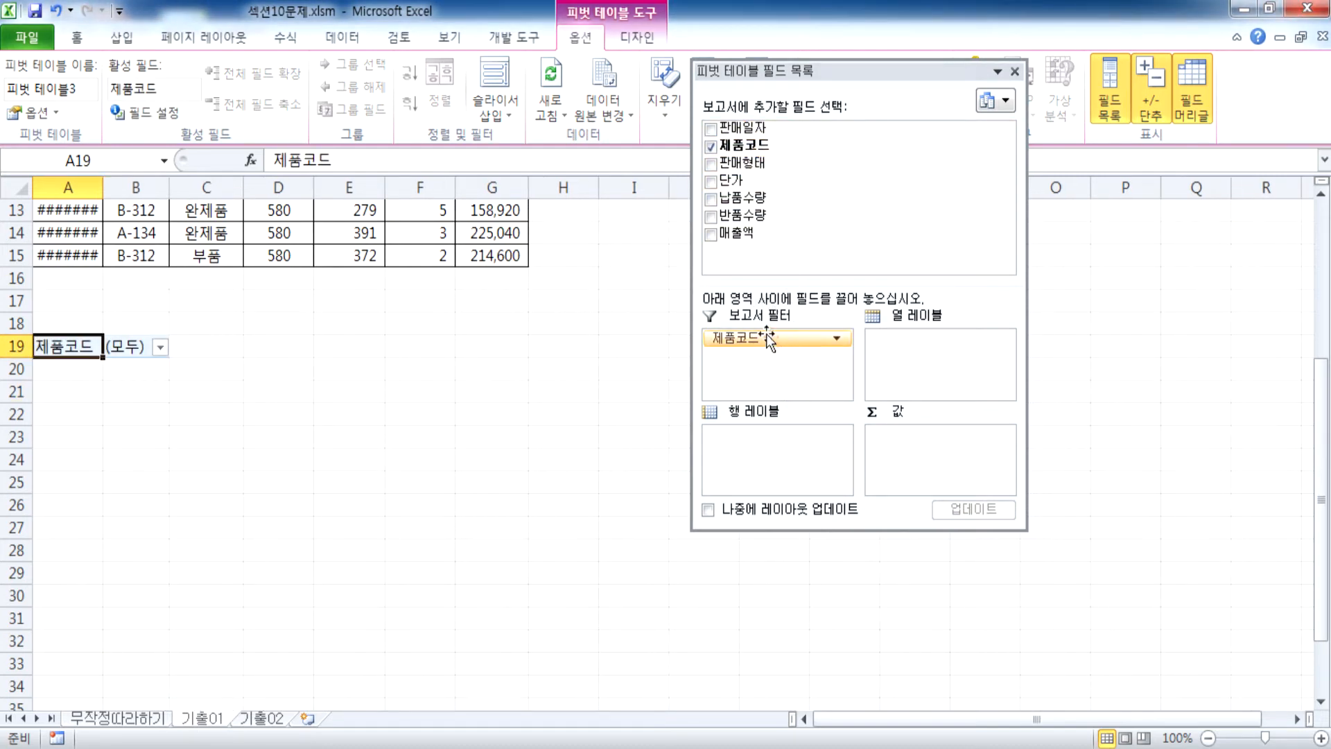
left_click_drag(752, 128, 783, 457)
left_click_drag(752, 164, 905, 356)
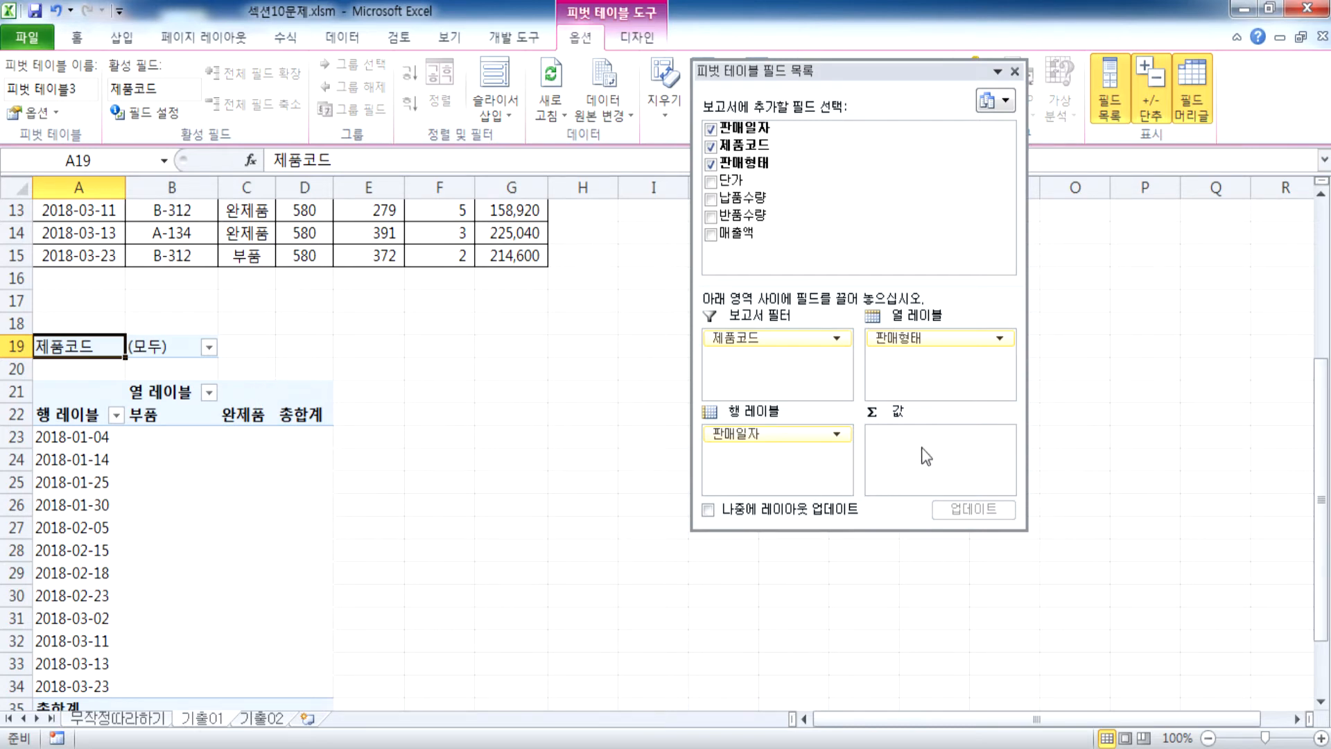
left_click_drag(818, 198, 911, 454)
left_click_drag(741, 215, 921, 470)
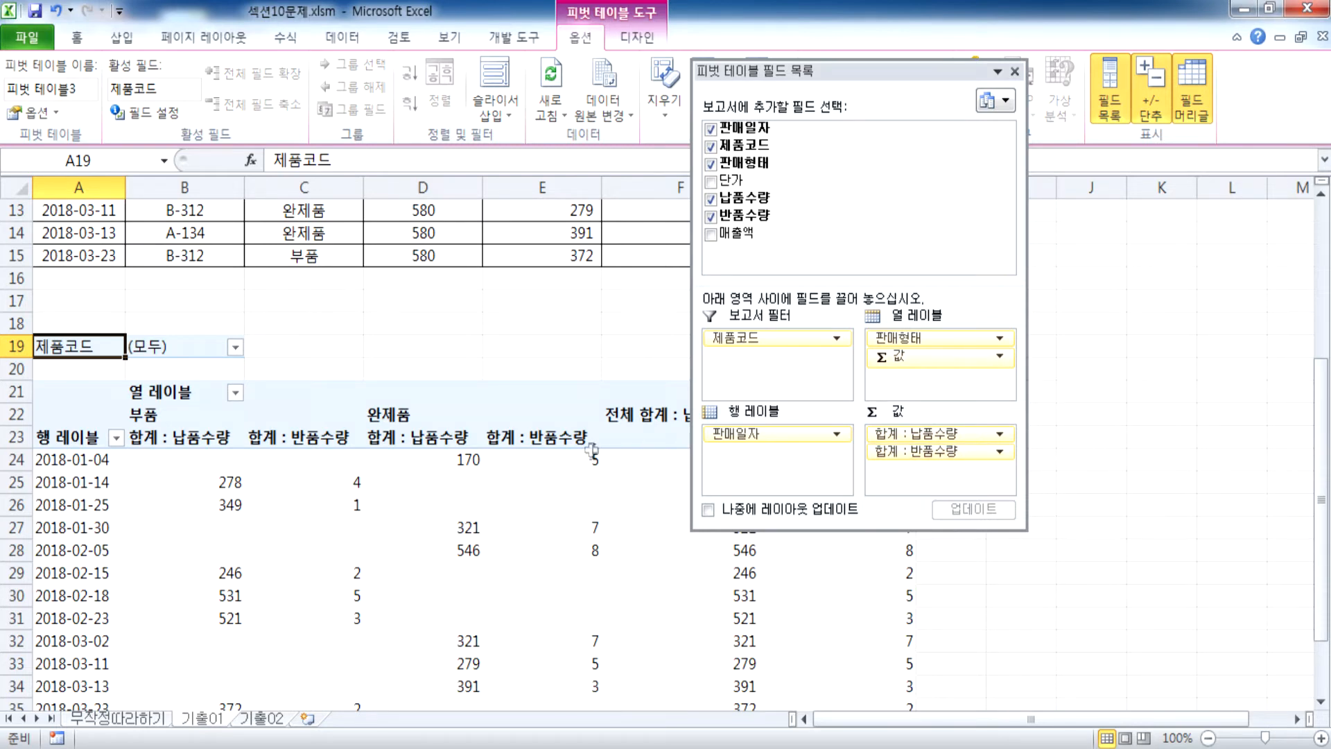
Move Σ 값 from the column labels to the row labels and order it below 판매일자
scroll(593, 450, "down", 2)
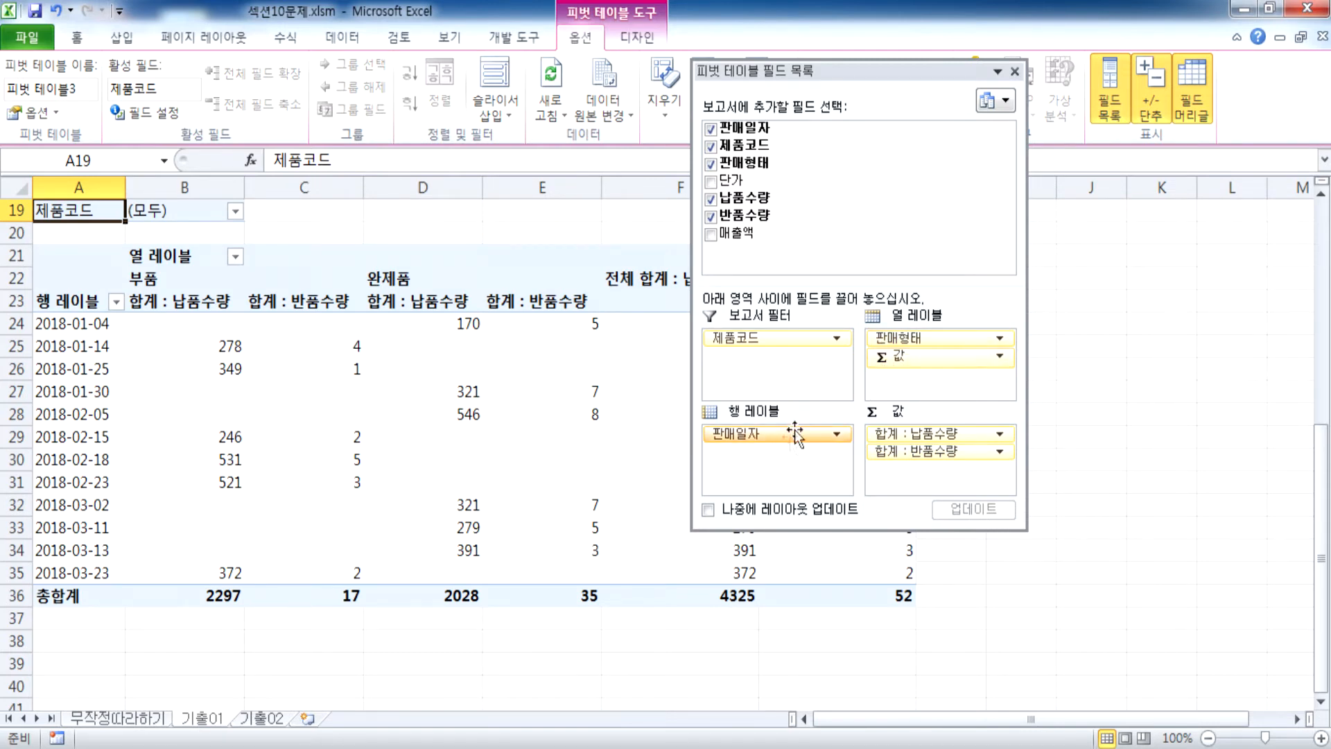
scroll(907, 368, "down", 1)
scroll(903, 357, "down", 1)
left_click_drag(904, 357, 804, 454)
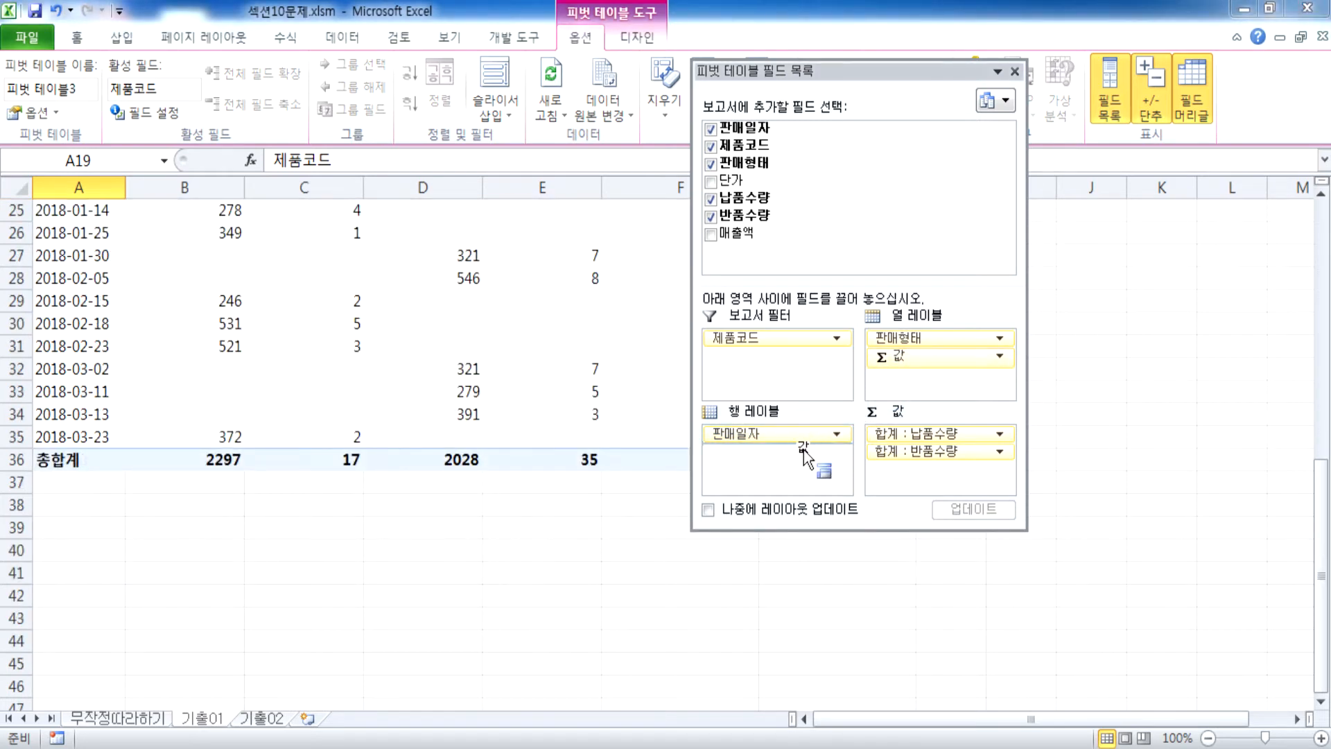
left_click_drag(804, 454, 762, 444)
scroll(485, 477, "up", 2)
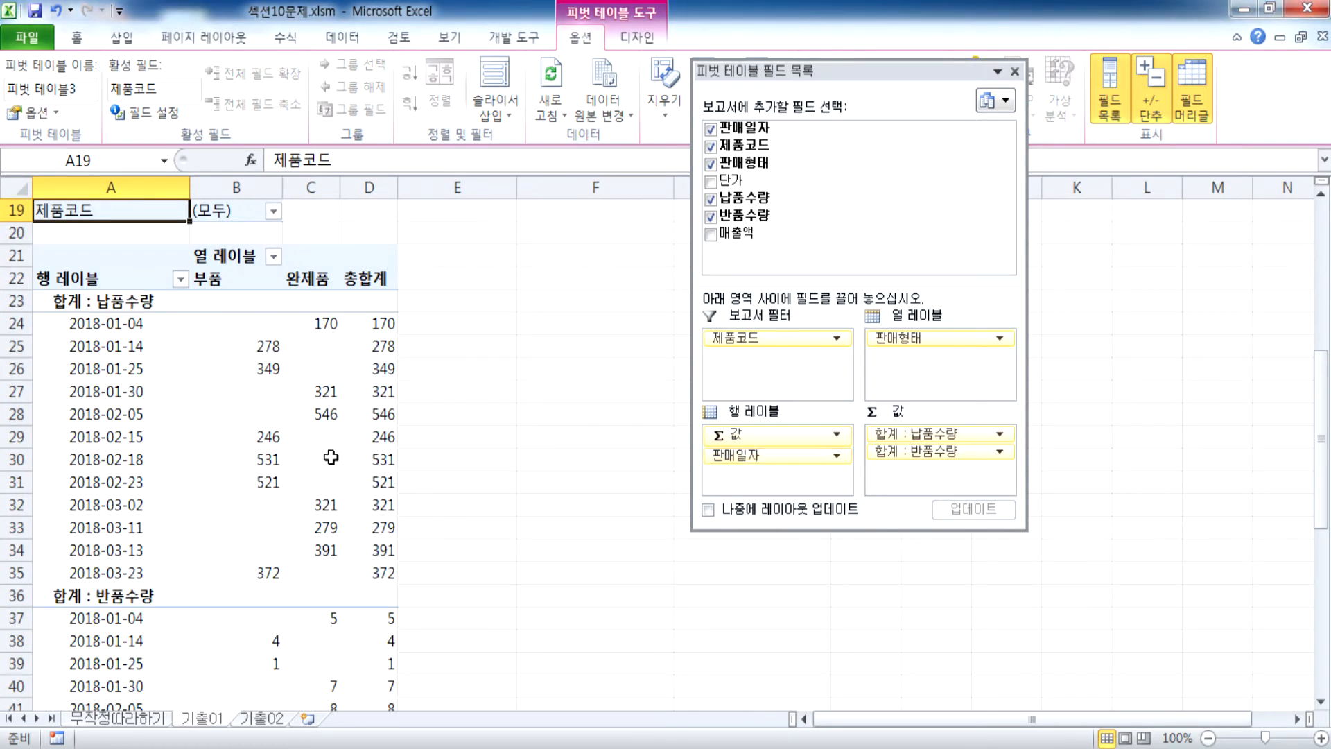
left_click(763, 458)
left_click(790, 479)
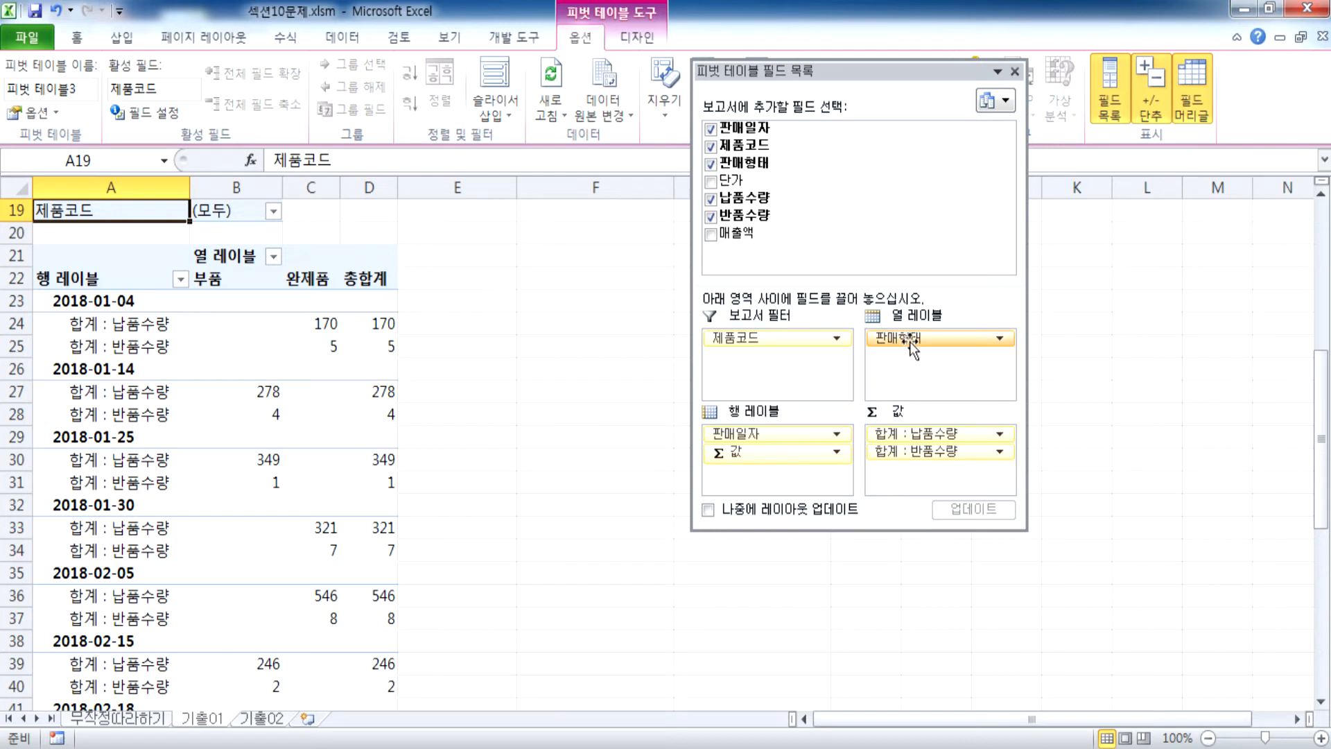
Move 판매형태 into the row labels, try it above 판매일자, and restore 판매일자 as the first row label
left_click_drag(909, 341, 783, 485)
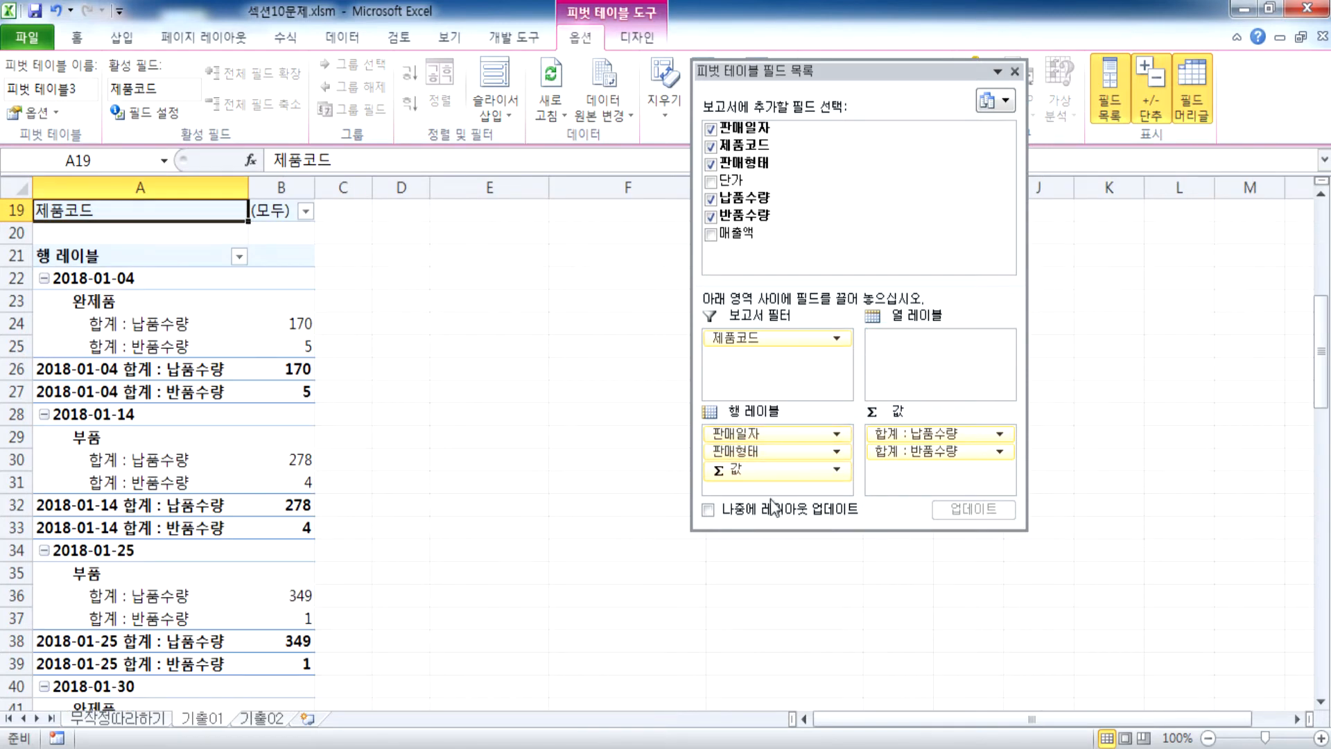
left_click_drag(760, 438, 767, 456)
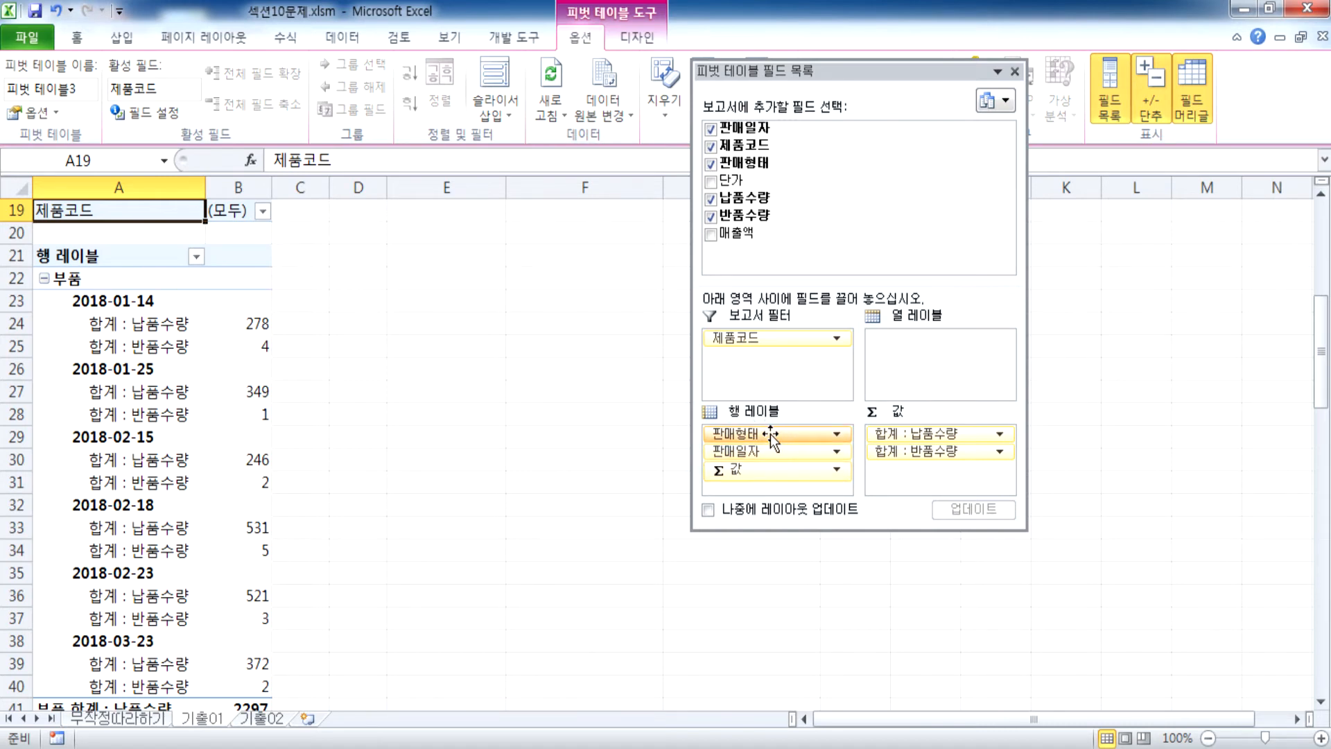
left_click_drag(770, 435, 762, 460)
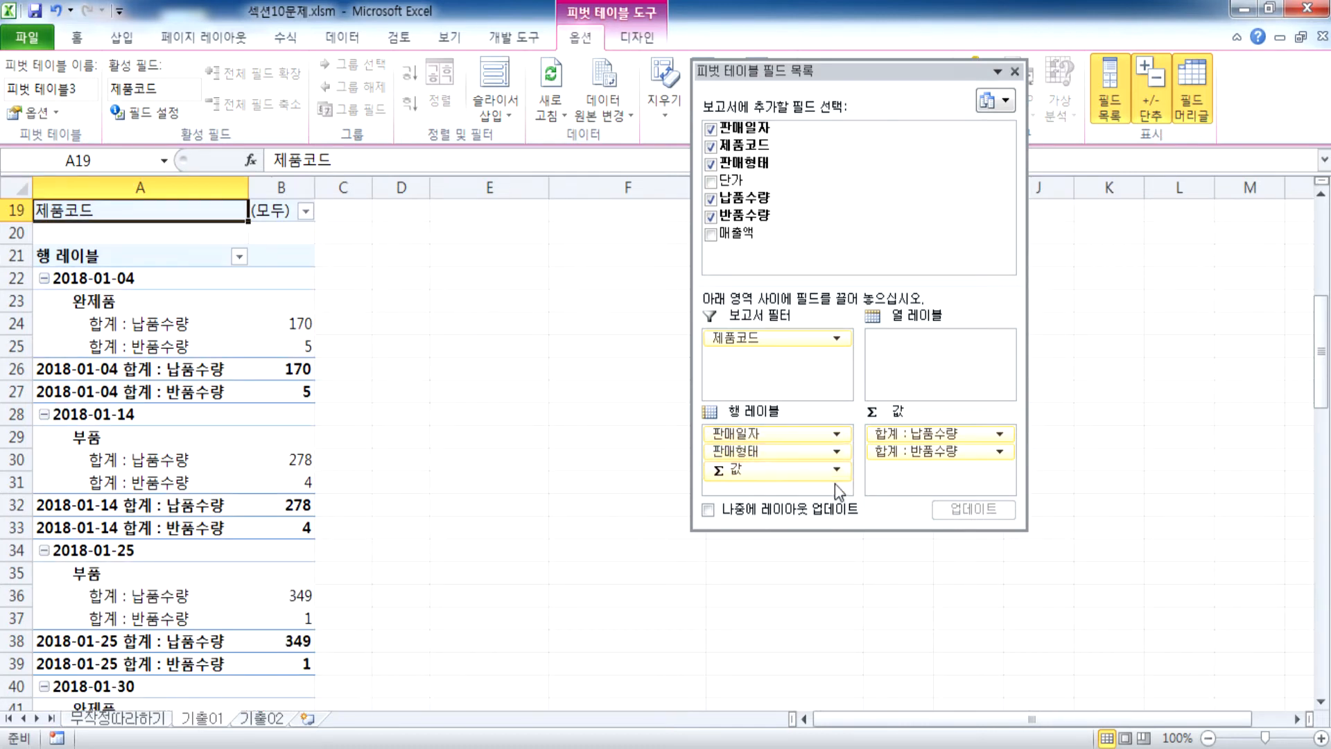
Try 판매일자 as the column label, select its date headings, and return 판매일자 to the rows and 판매형태 to the columns
left_click_drag(764, 434, 948, 374)
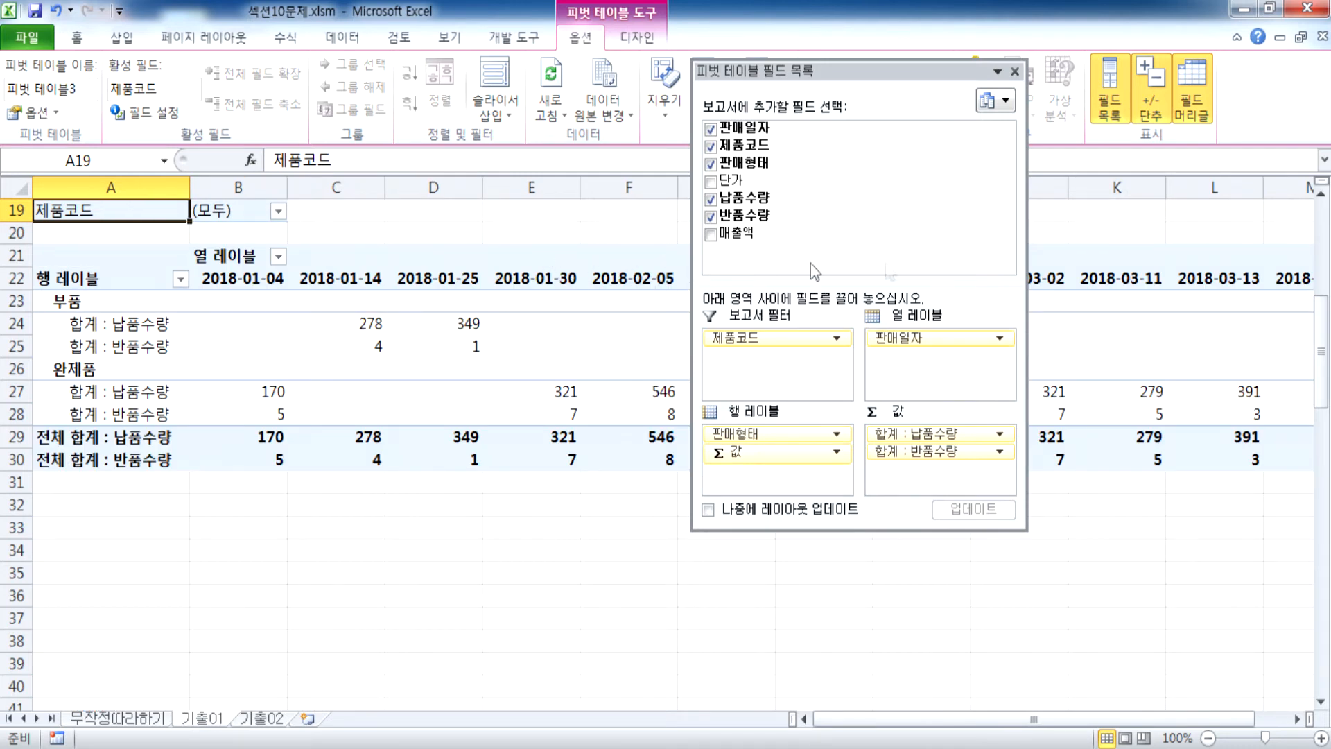
left_click_drag(268, 278, 569, 278)
mouse_move(917, 340)
left_mouse_down()
mouse_move(797, 439)
mouse_move(765, 447)
mouse_move(917, 356)
left_mouse_up()
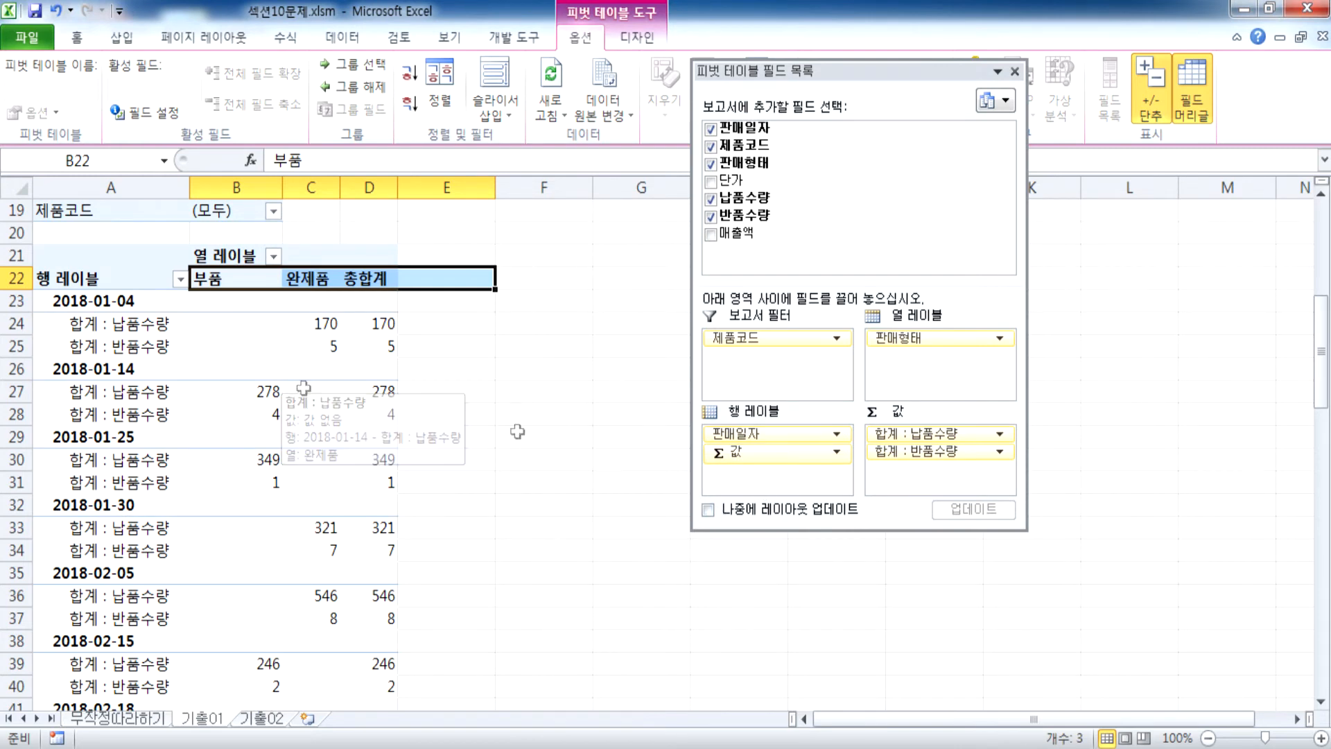
Move Σ 값 back to the column labels below 판매형태 and select cells in the pivot table's value area
left_click_drag(752, 458, 898, 359)
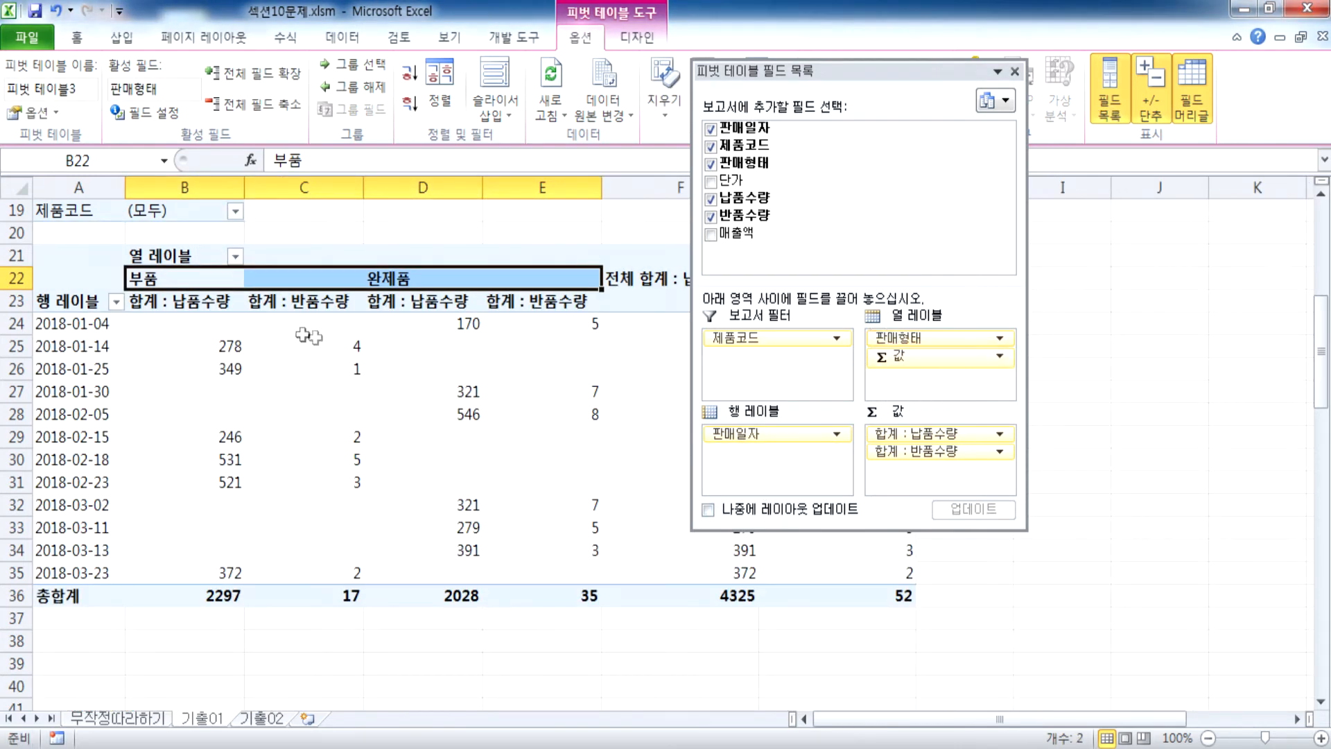
left_click(201, 305)
left_click_drag(200, 326, 552, 520)
left_click(174, 331)
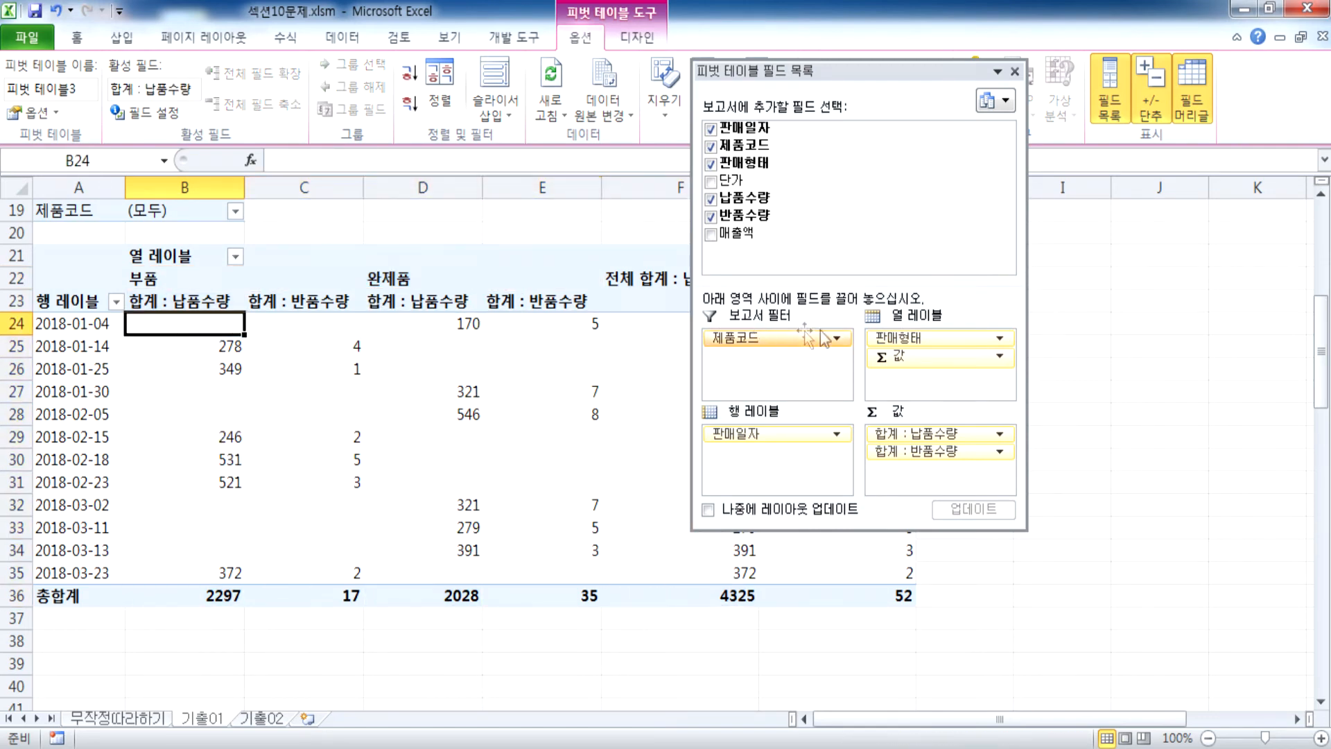
Return Σ 값 to the row labels below 판매일자 and review the pivot table down to its grand total rows
left_click_drag(904, 359, 773, 474)
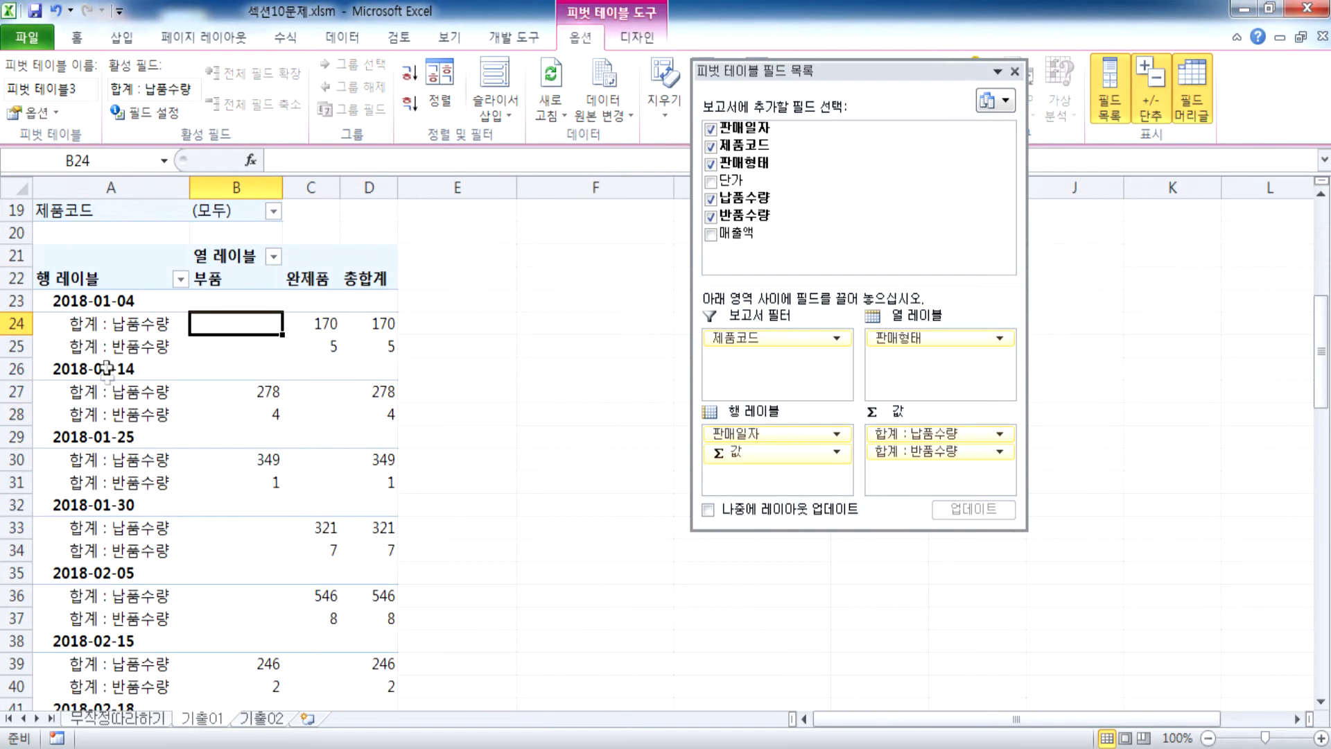
scroll(109, 356, "down", 3)
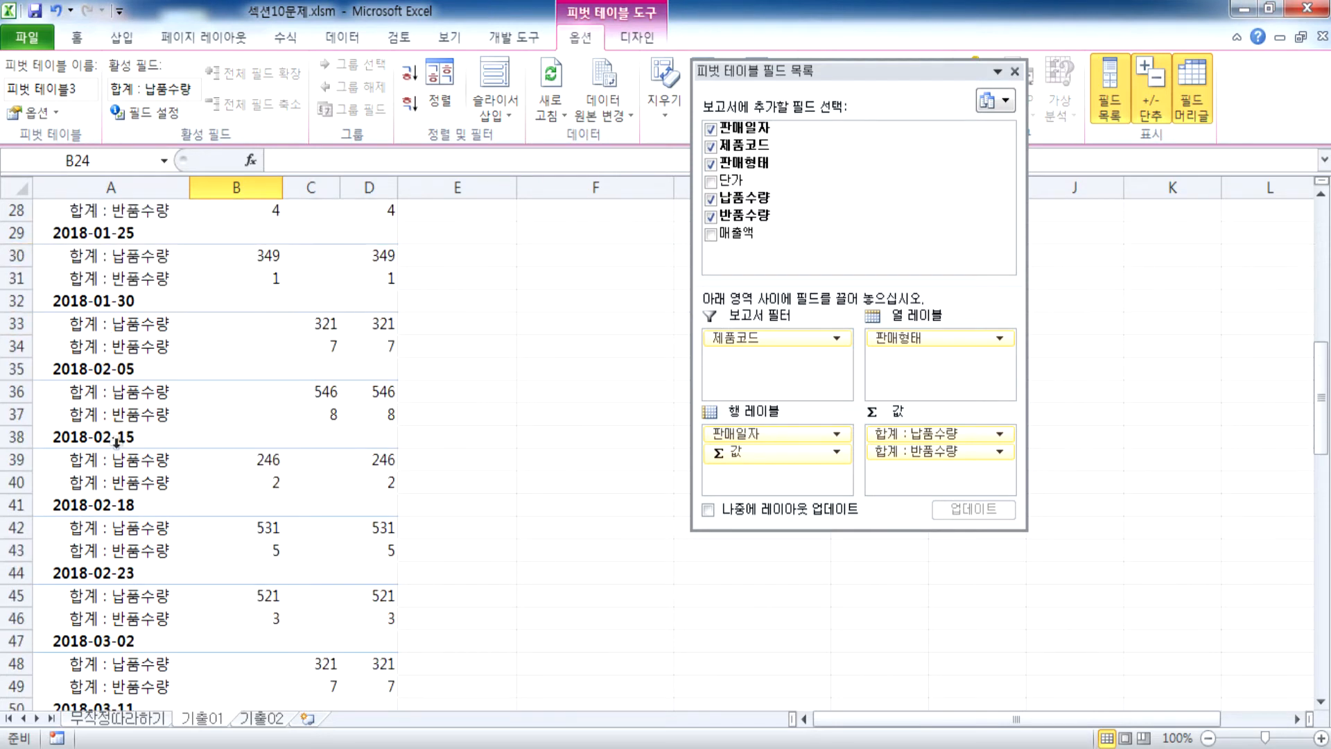
scroll(125, 484, "down", 3)
scroll(134, 491, "down", 4)
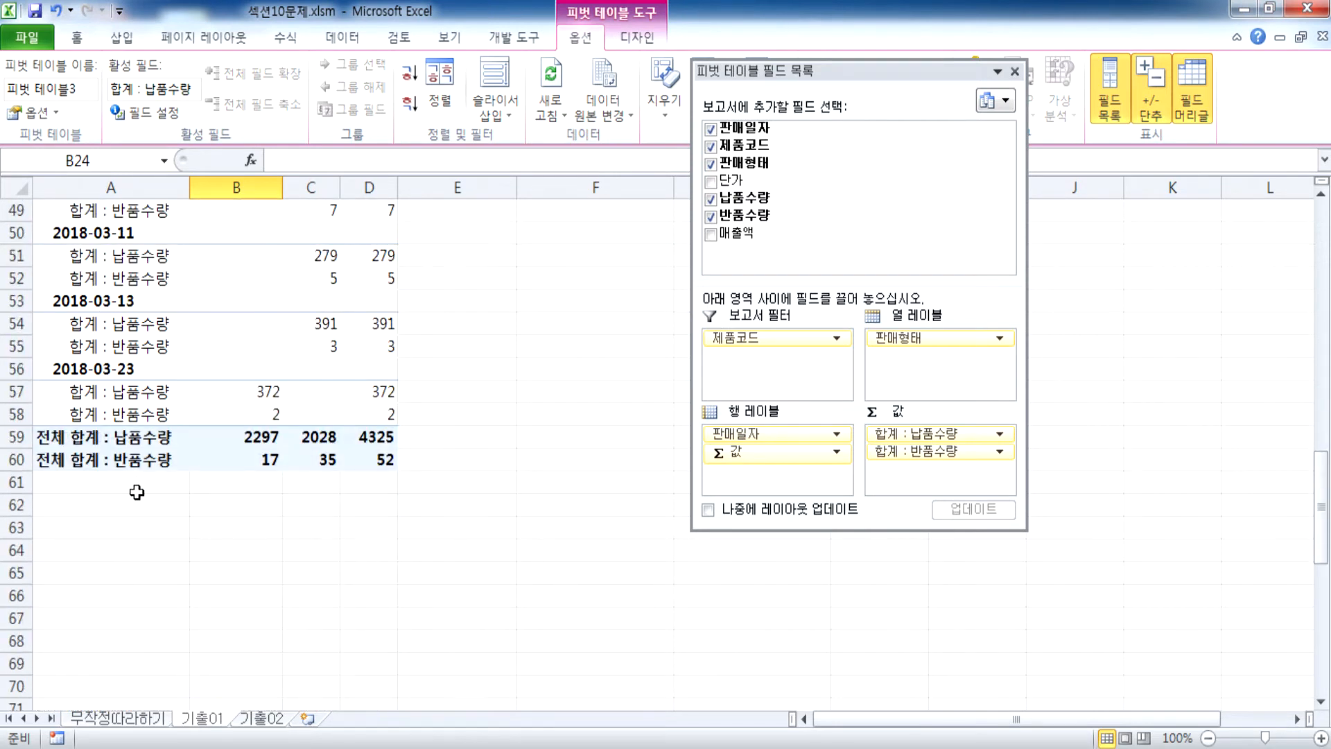
scroll(137, 491, "up", 14)
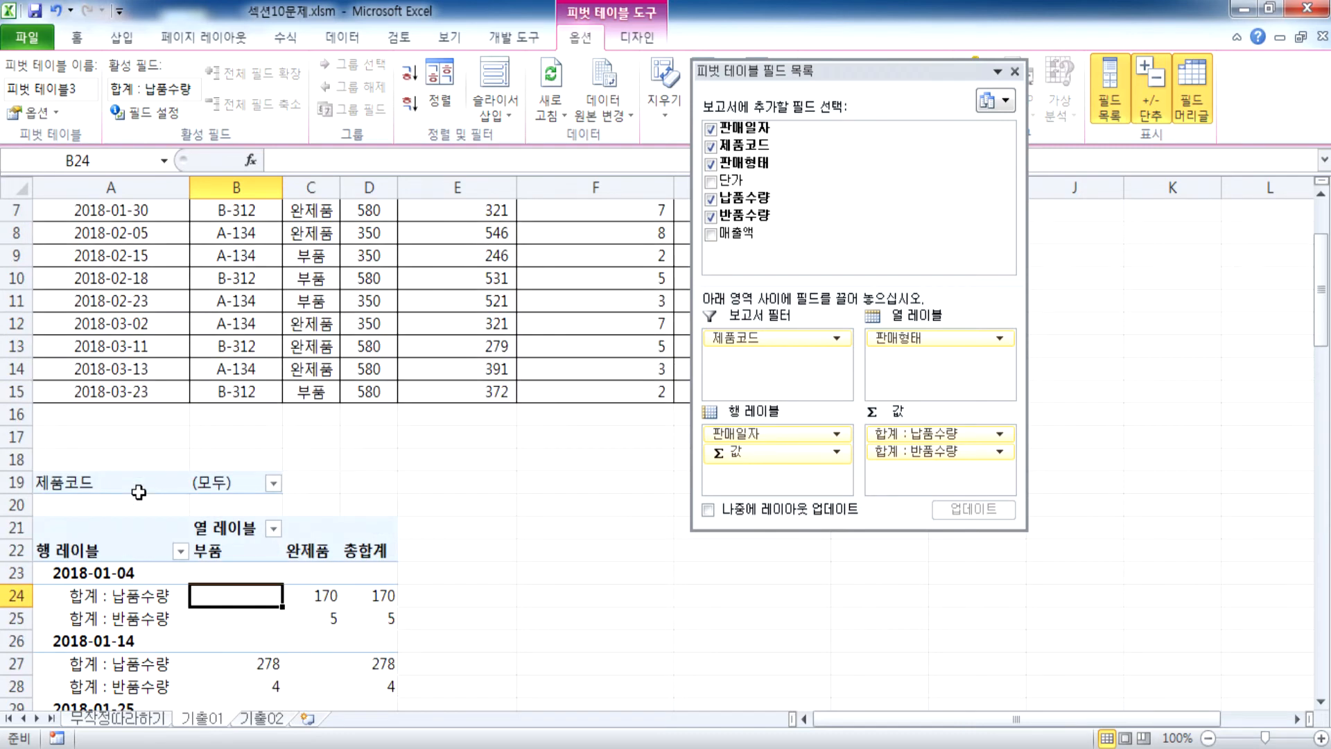
scroll(139, 491, "down", 2)
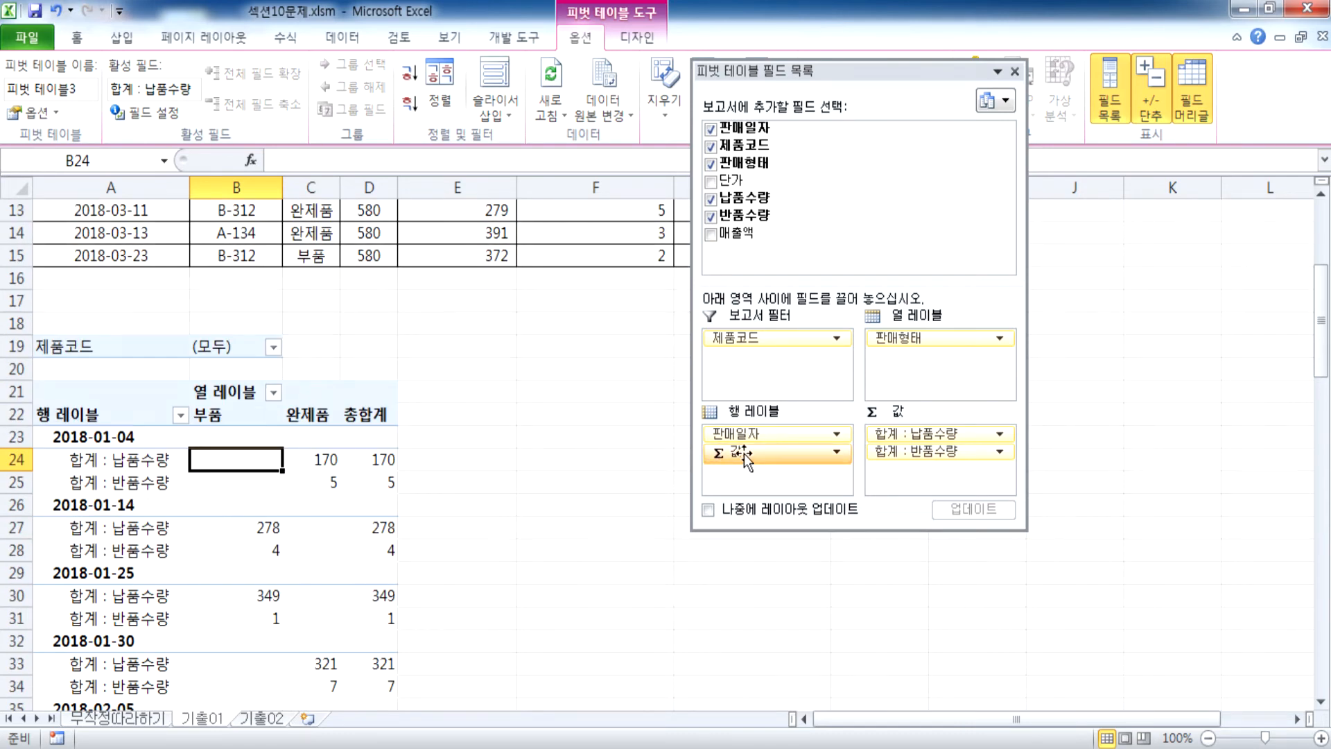
Remove Σ 값, 판매일자, 판매형태 and 제품코드 from the pivot table layout so that all areas are empty
left_click_drag(744, 458, 621, 434)
left_click_drag(710, 435, 624, 435)
left_click_drag(894, 338, 510, 401)
left_click_drag(764, 345, 505, 416)
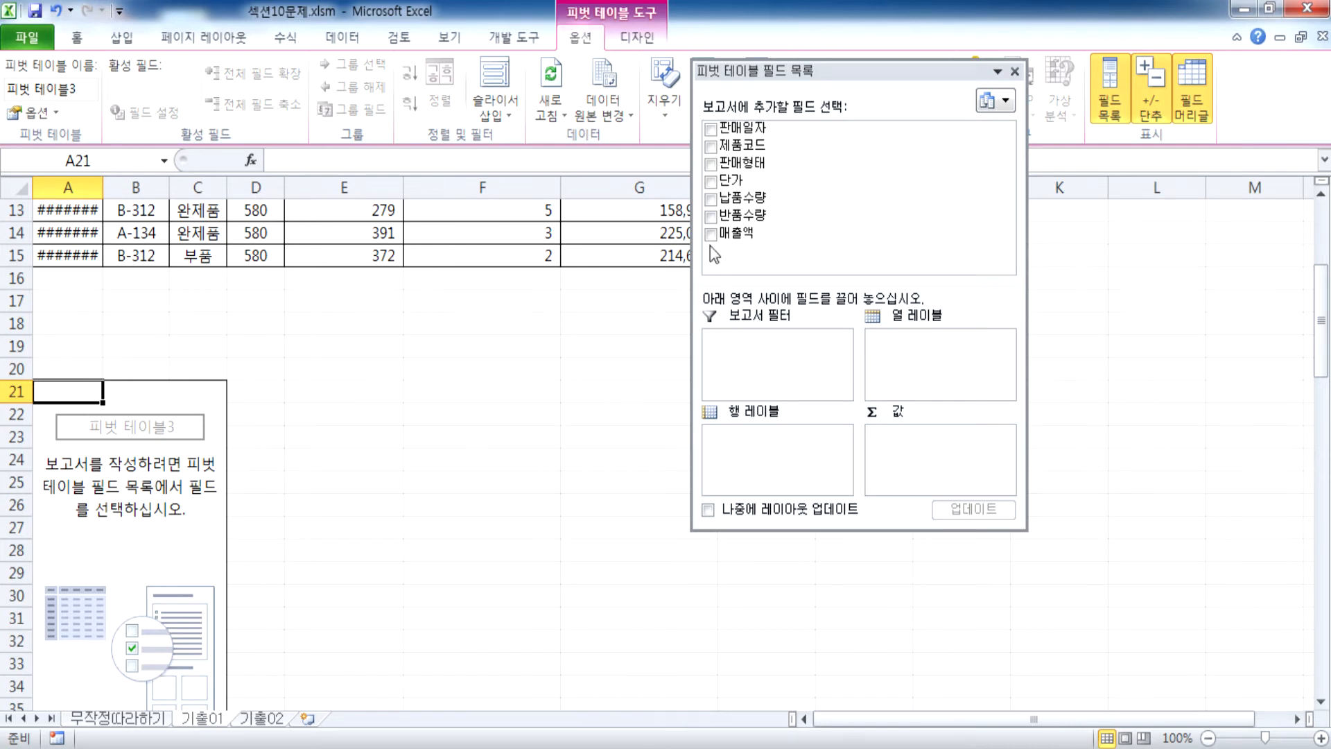
Place 제품코드 in the report filter, 판매일자 in the row labels and 판매형태 in the column labels
left_click_drag(1001, 145, 776, 346)
left_click_drag(759, 132, 769, 447)
left_click_drag(749, 164, 886, 353)
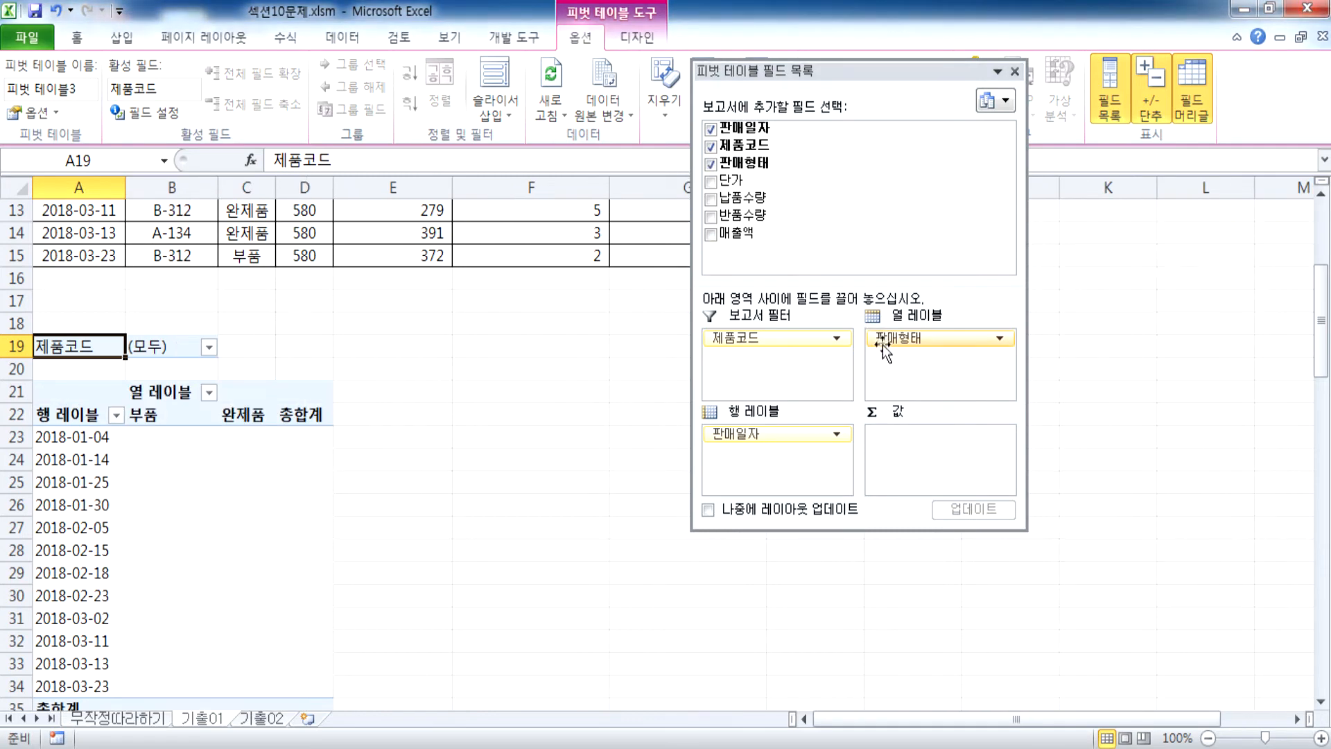
Add 납품수량 and 반품수량 to the pivot table's values and move the Σ 값 field to the row labels below 판매일자
left_click_drag(740, 197, 915, 447)
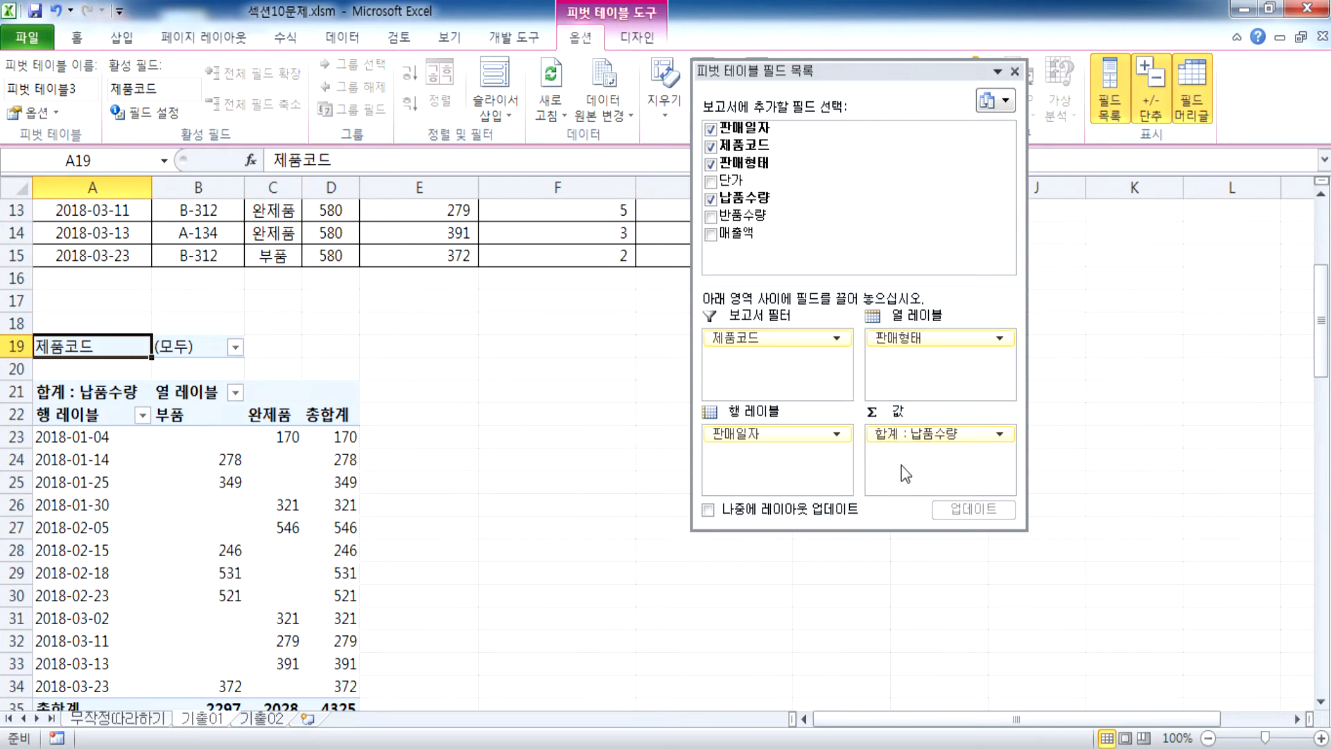
left_click_drag(742, 215, 895, 470)
left_click_drag(790, 451, 936, 357)
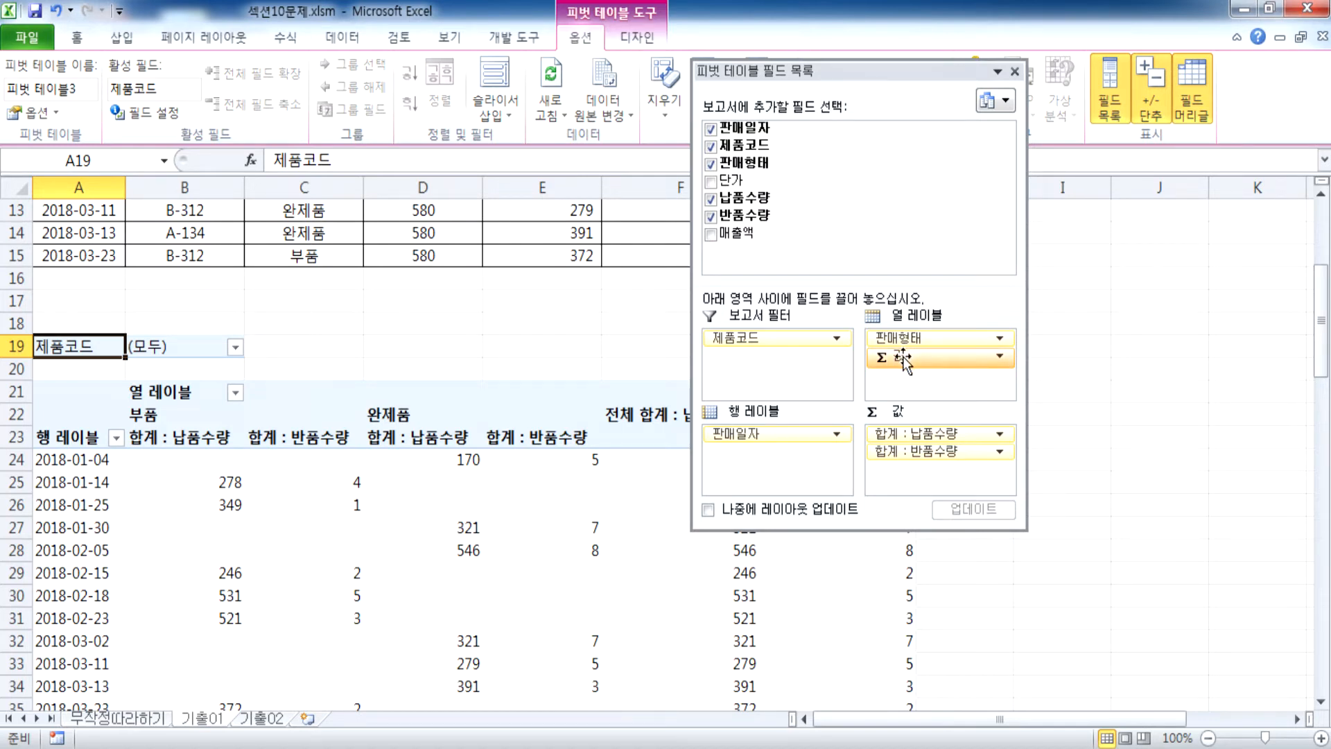
left_click_drag(902, 361, 792, 473)
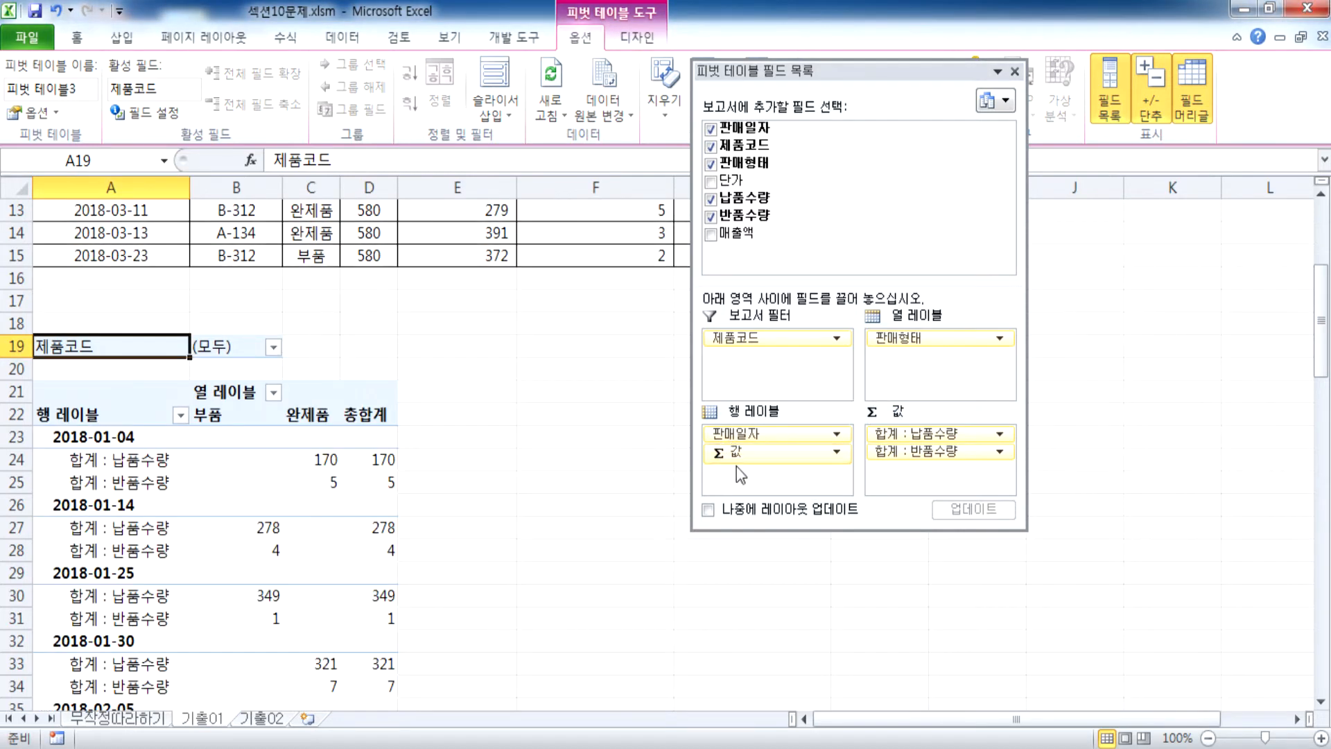
scroll(166, 530, "down", 3)
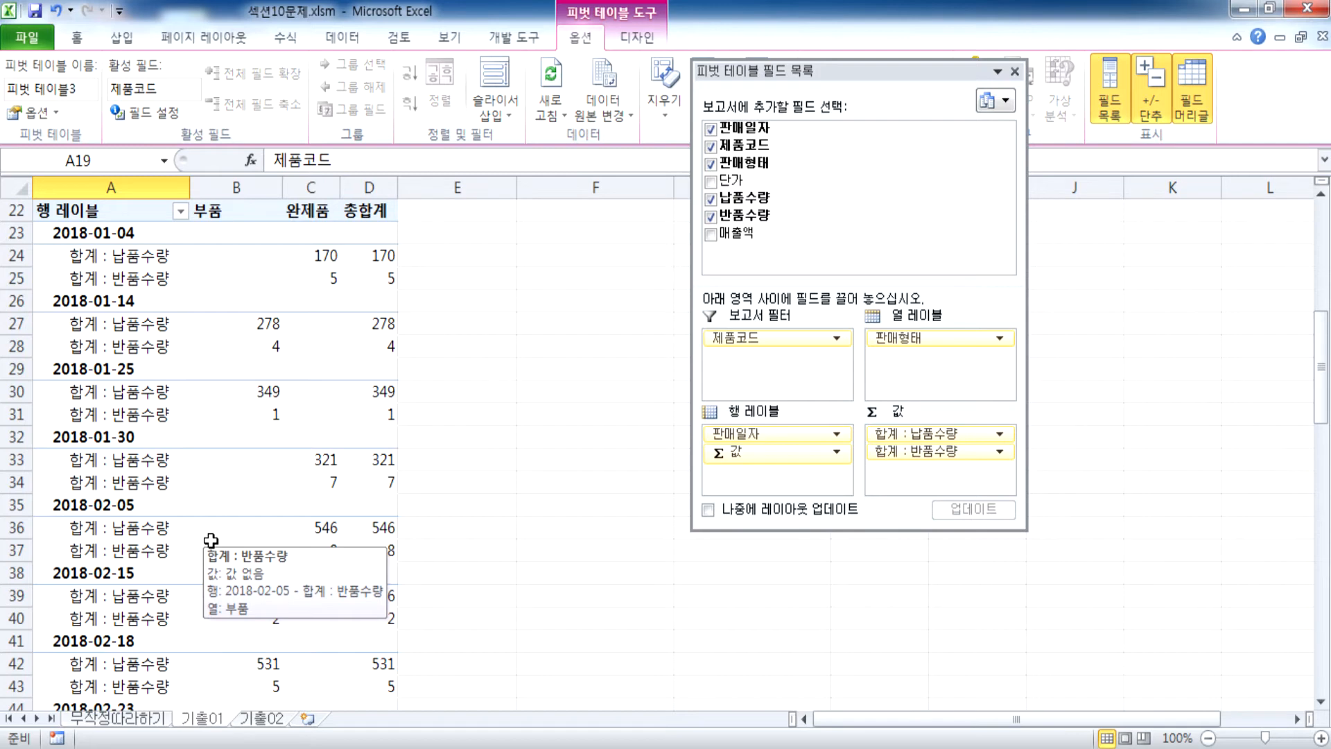
Dock the pivot table field list and set the pivot table's report layout to outline form (개요 형식)
double_click(877, 71)
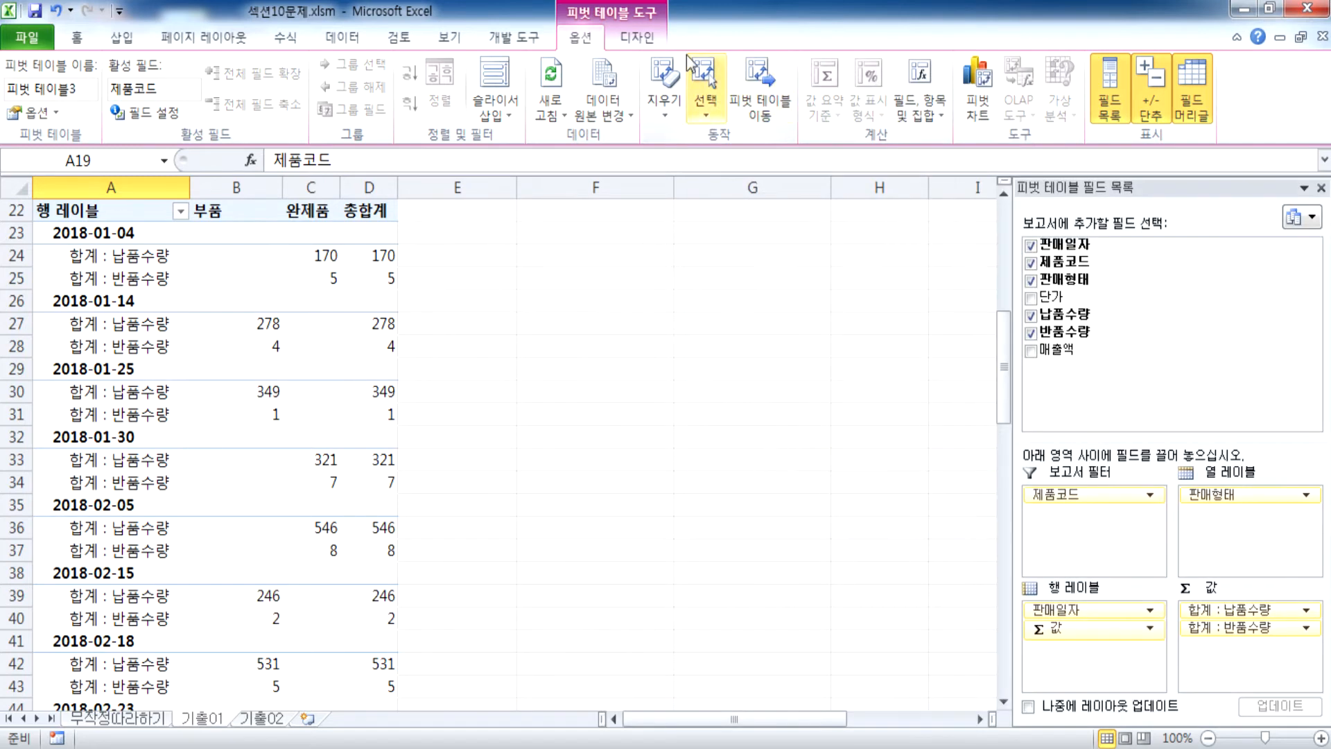
left_click(643, 40)
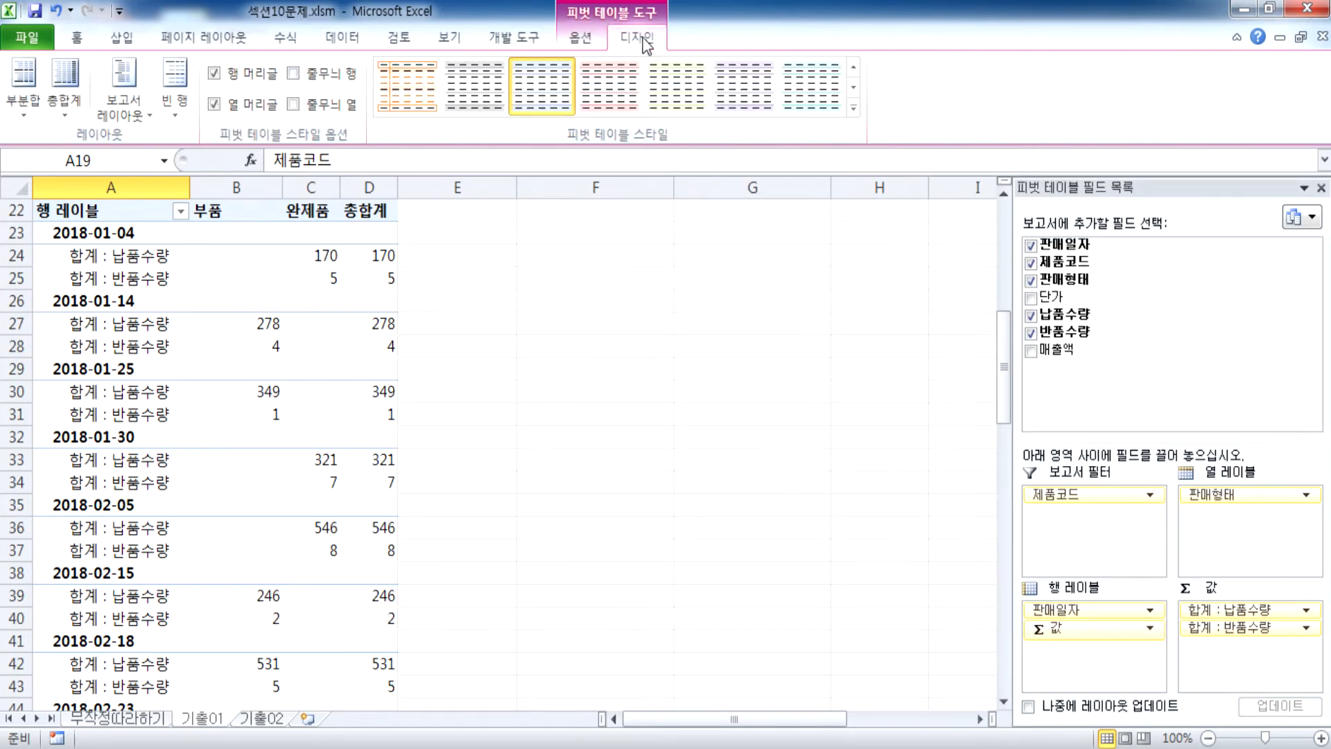
left_click(135, 115)
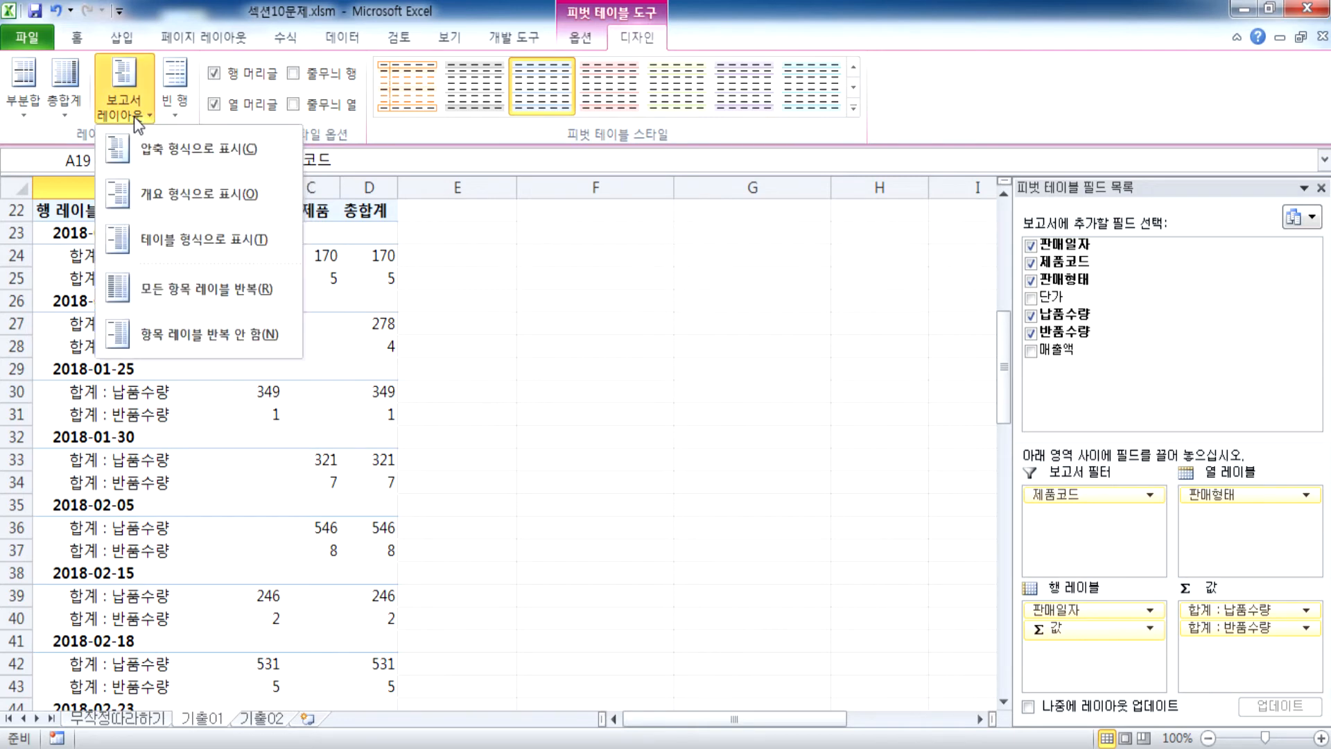
left_click(643, 47)
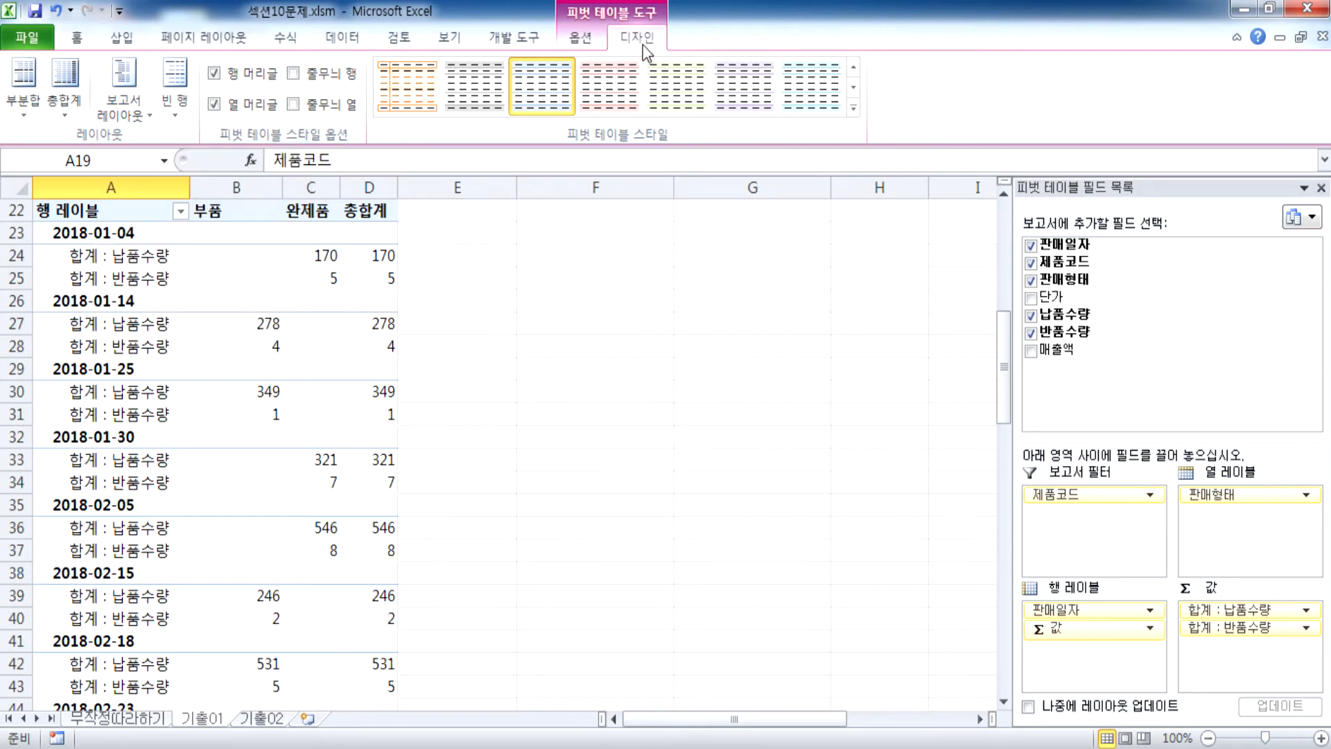
left_click(142, 123)
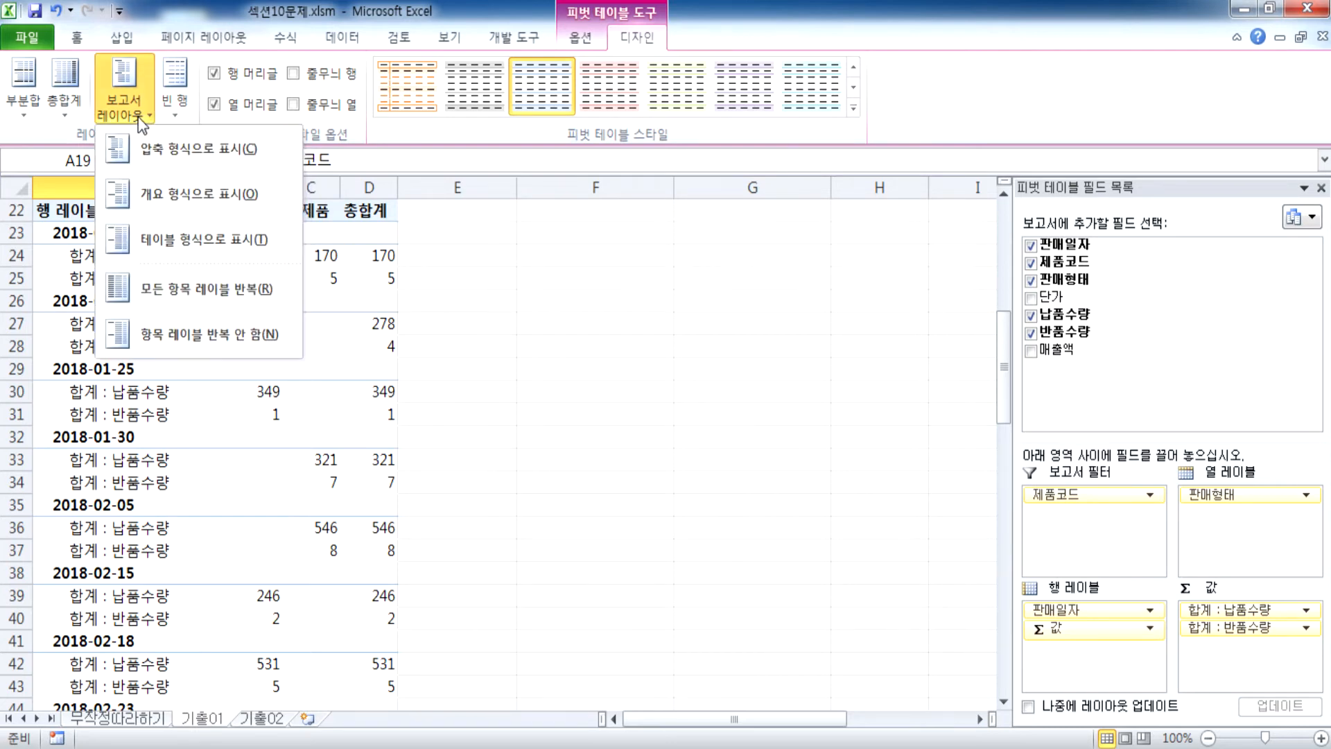
left_click(151, 198)
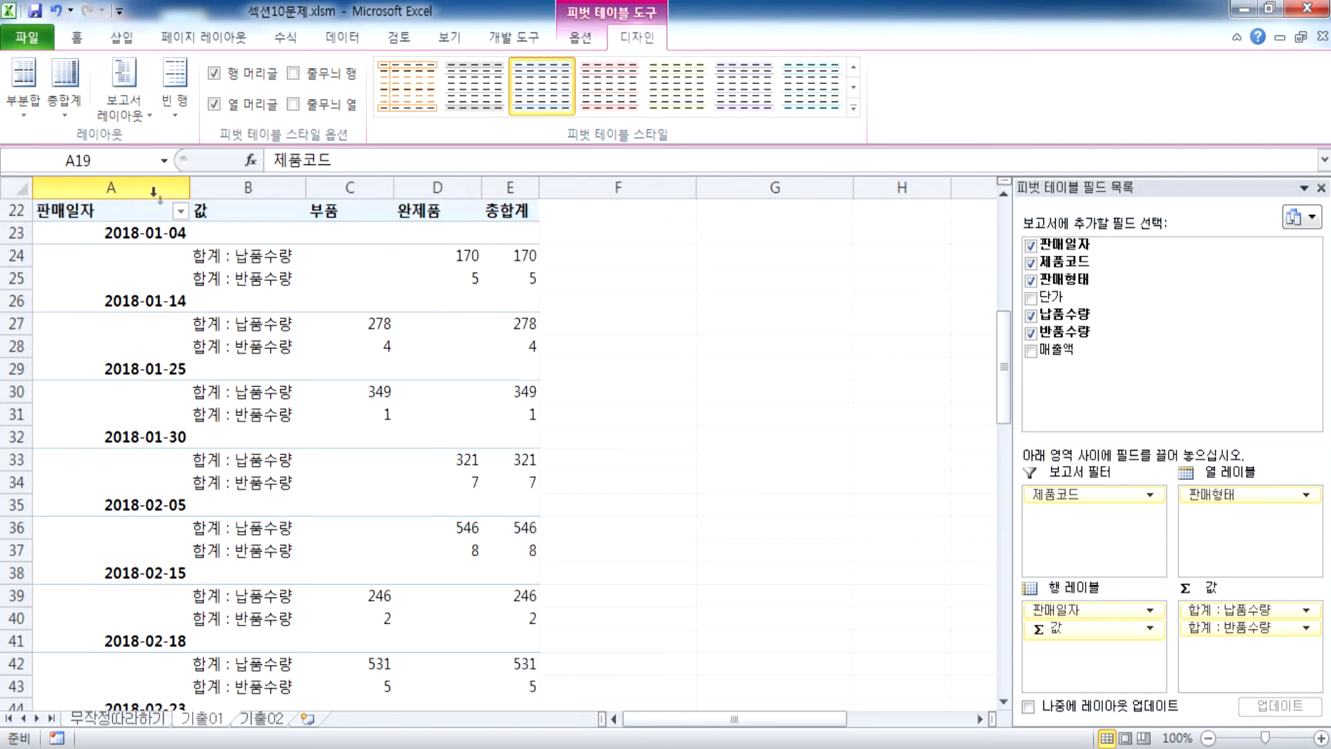
Apply the comma style to the pivot table's value cells C23:E60
scroll(342, 490, "up", 2)
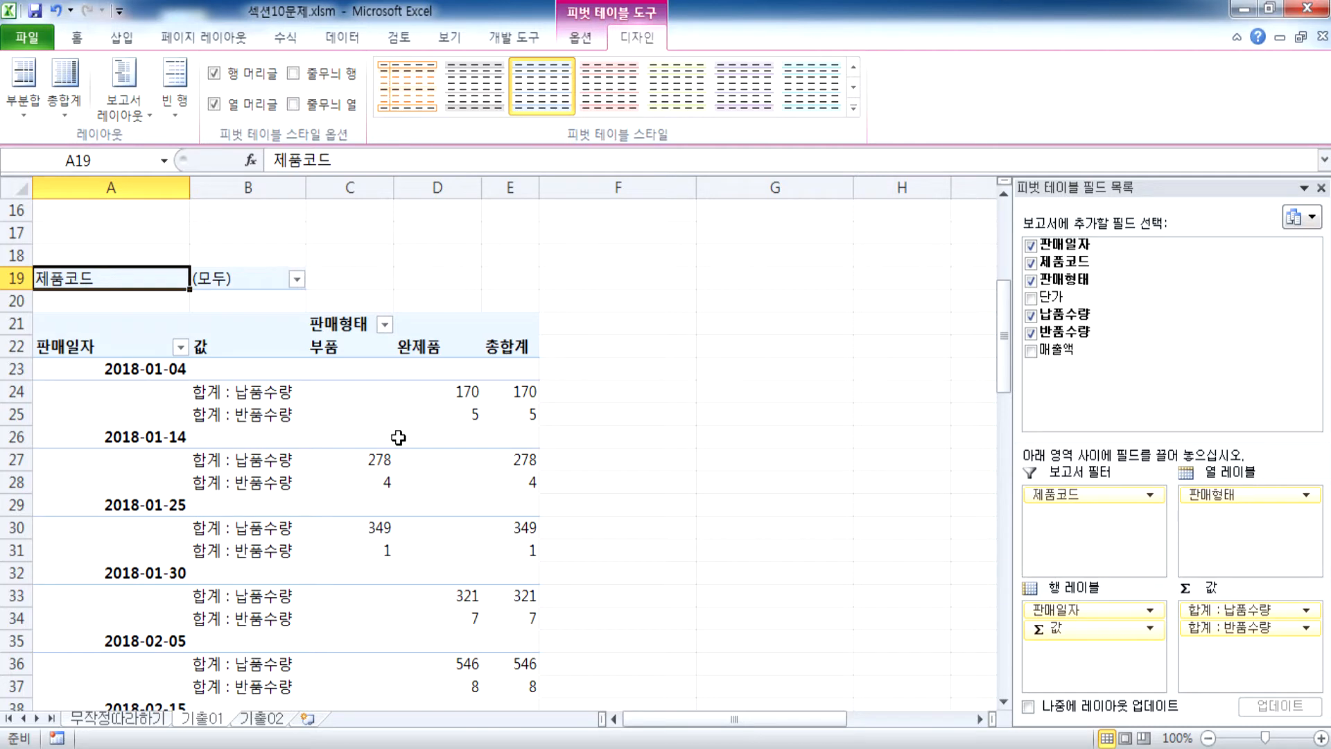
left_click_drag(347, 368, 525, 645)
scroll(457, 567, "up", 4)
scroll(454, 563, "down", 4)
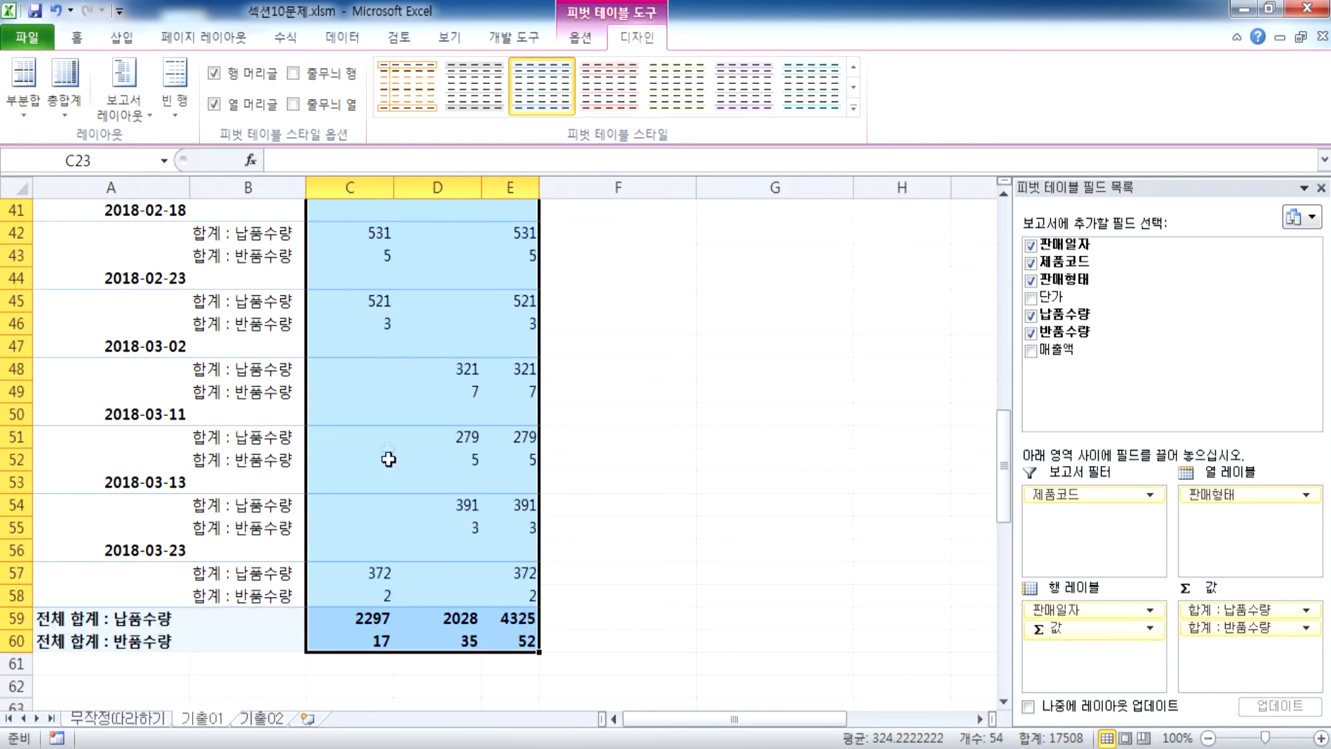
left_click(77, 36)
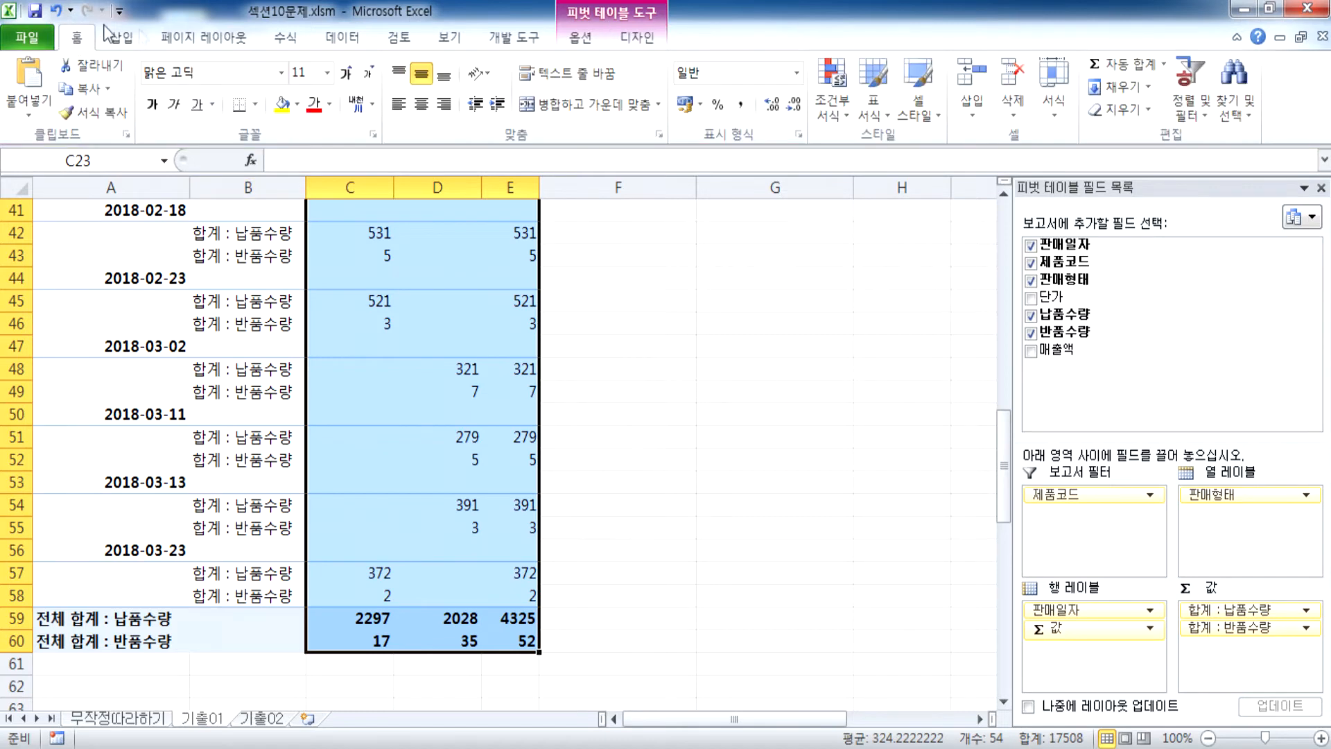
left_click(740, 109)
scroll(637, 364, "down", 3)
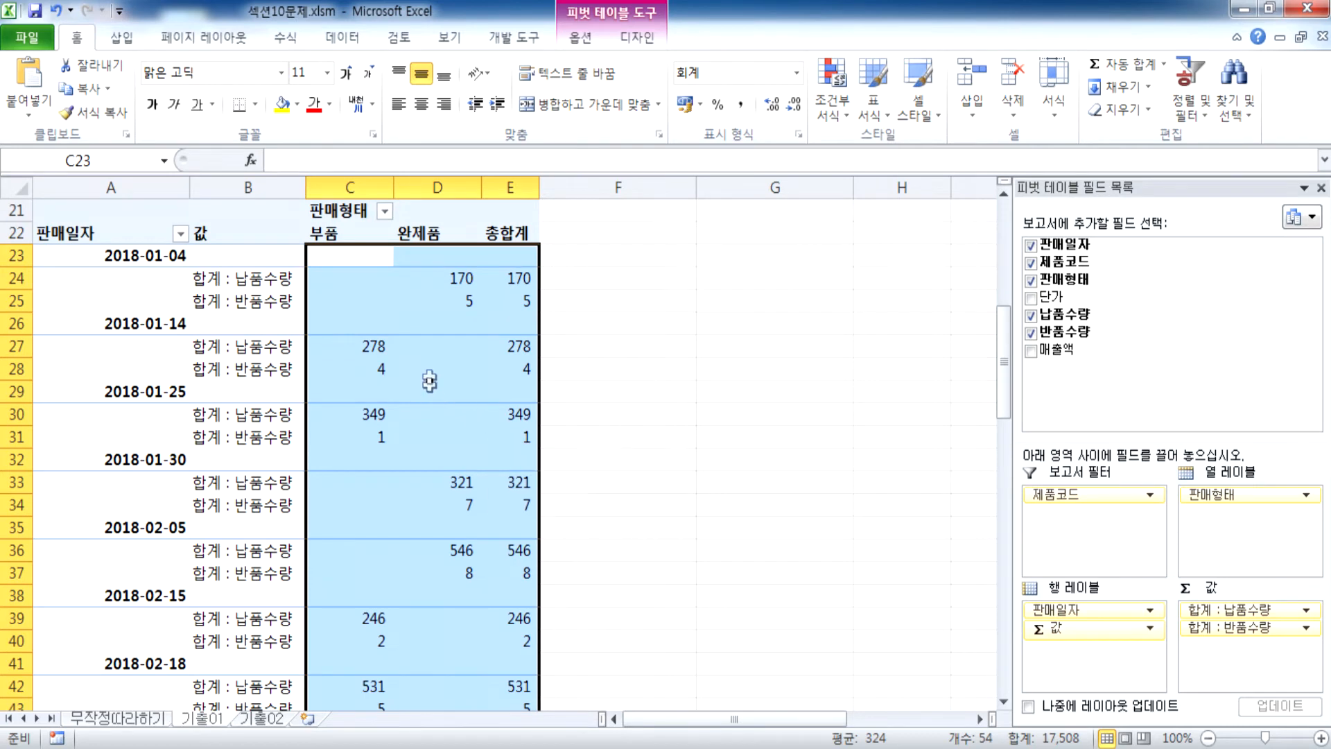
left_click(435, 345)
left_click(580, 38)
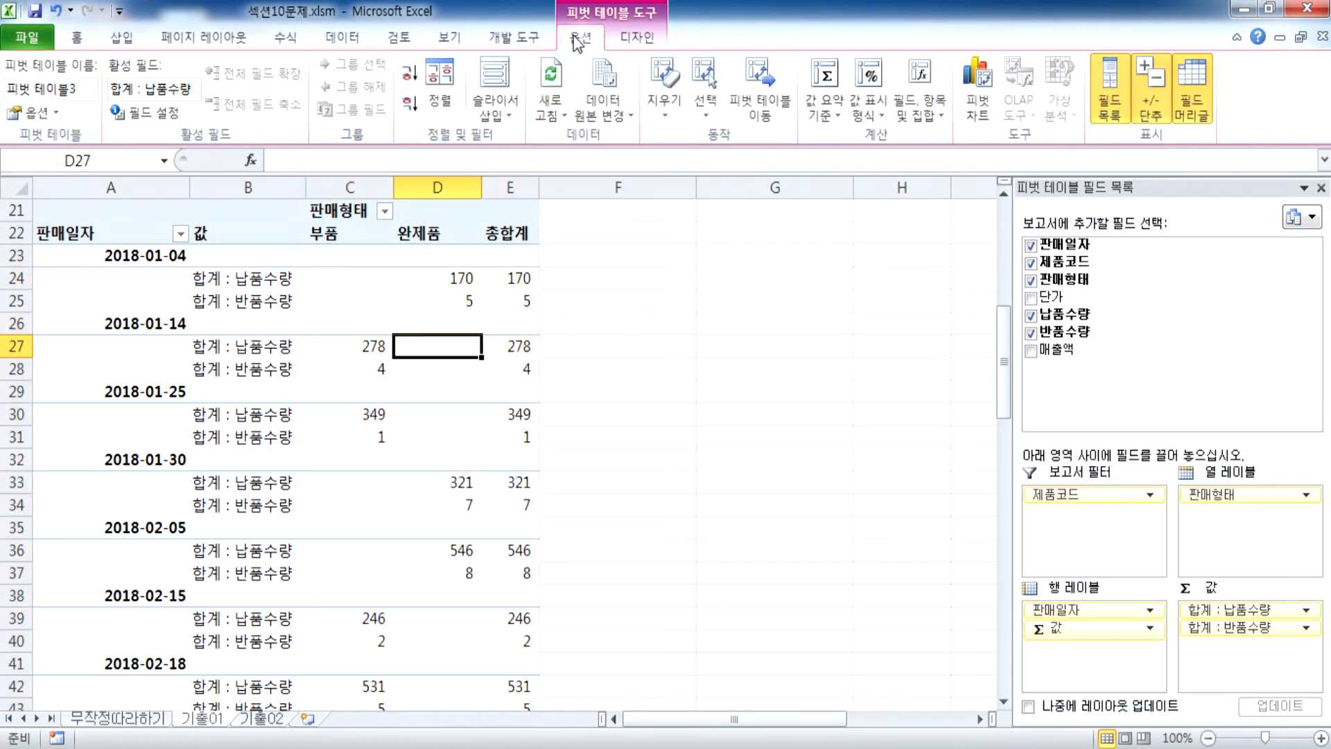
left_click(346, 233)
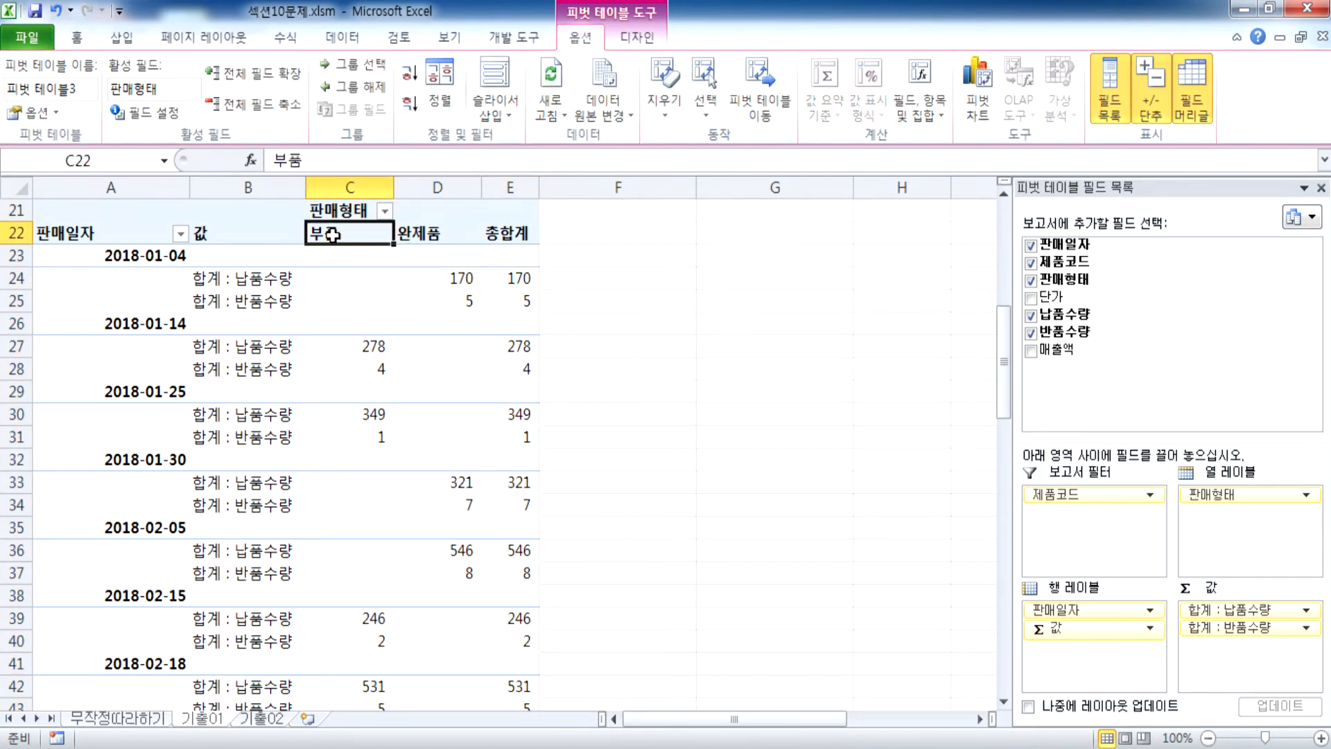
left_click(154, 112)
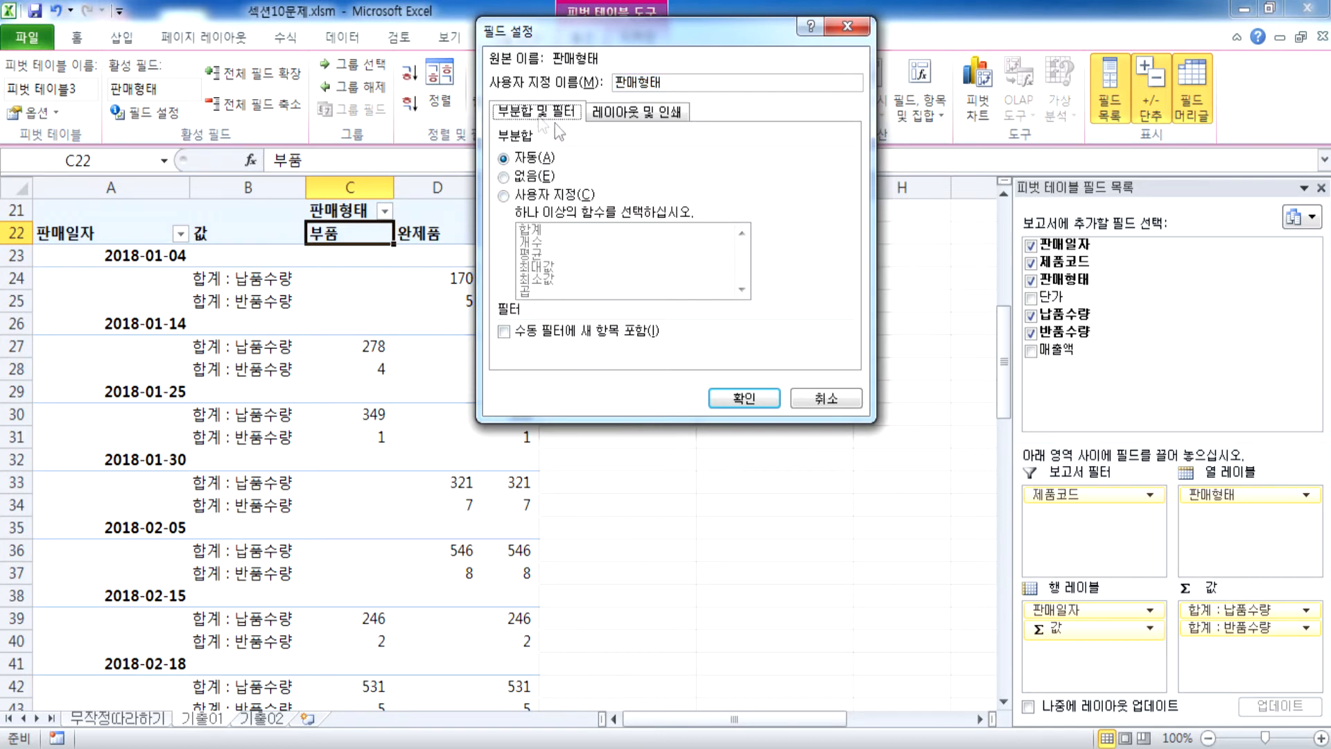
left_click(825, 398)
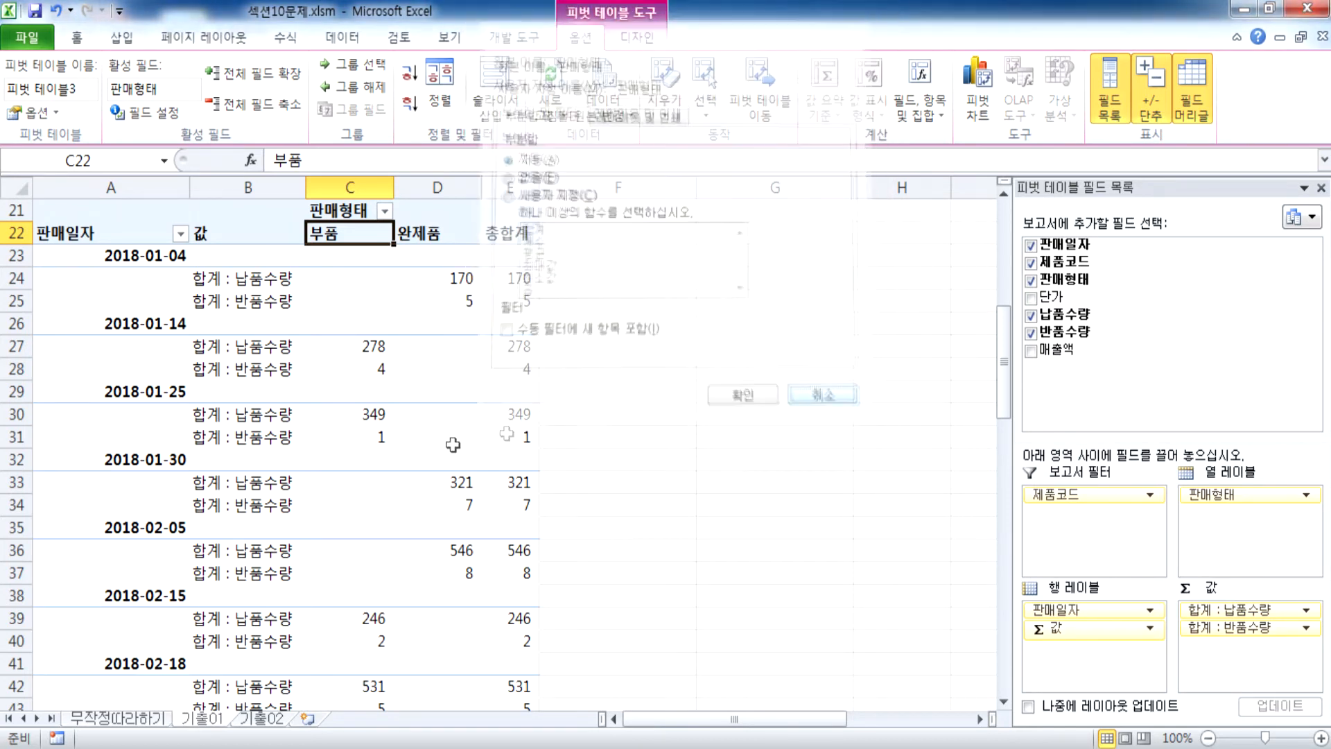
left_click(256, 278)
left_click(145, 113)
left_click(548, 355)
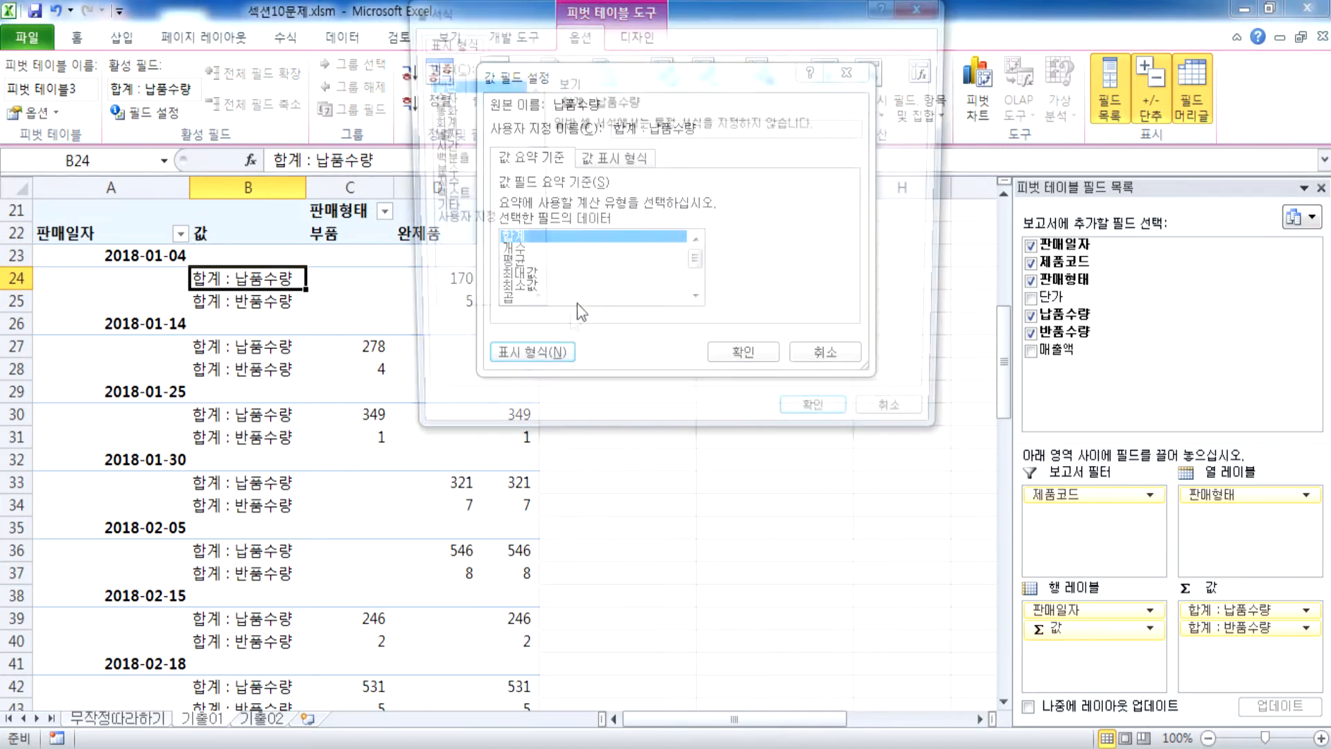
left_click(437, 97)
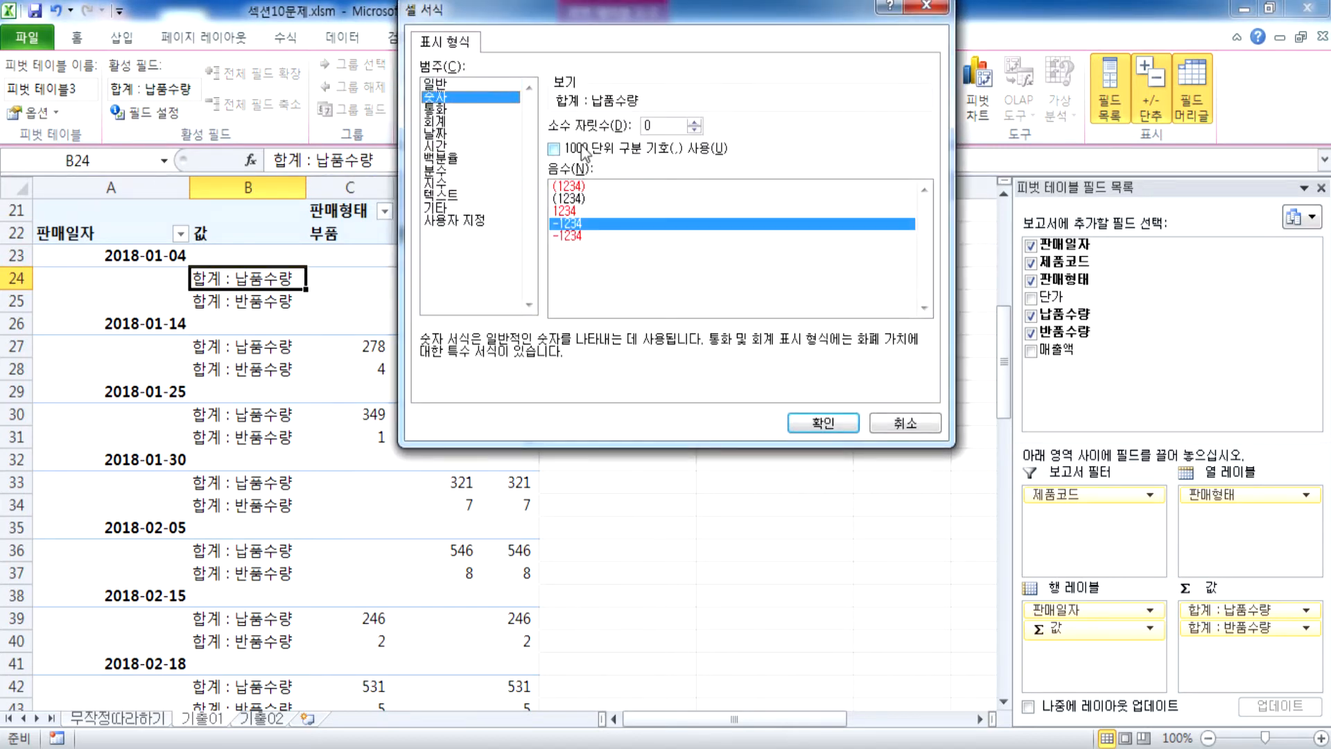
left_click(904, 424)
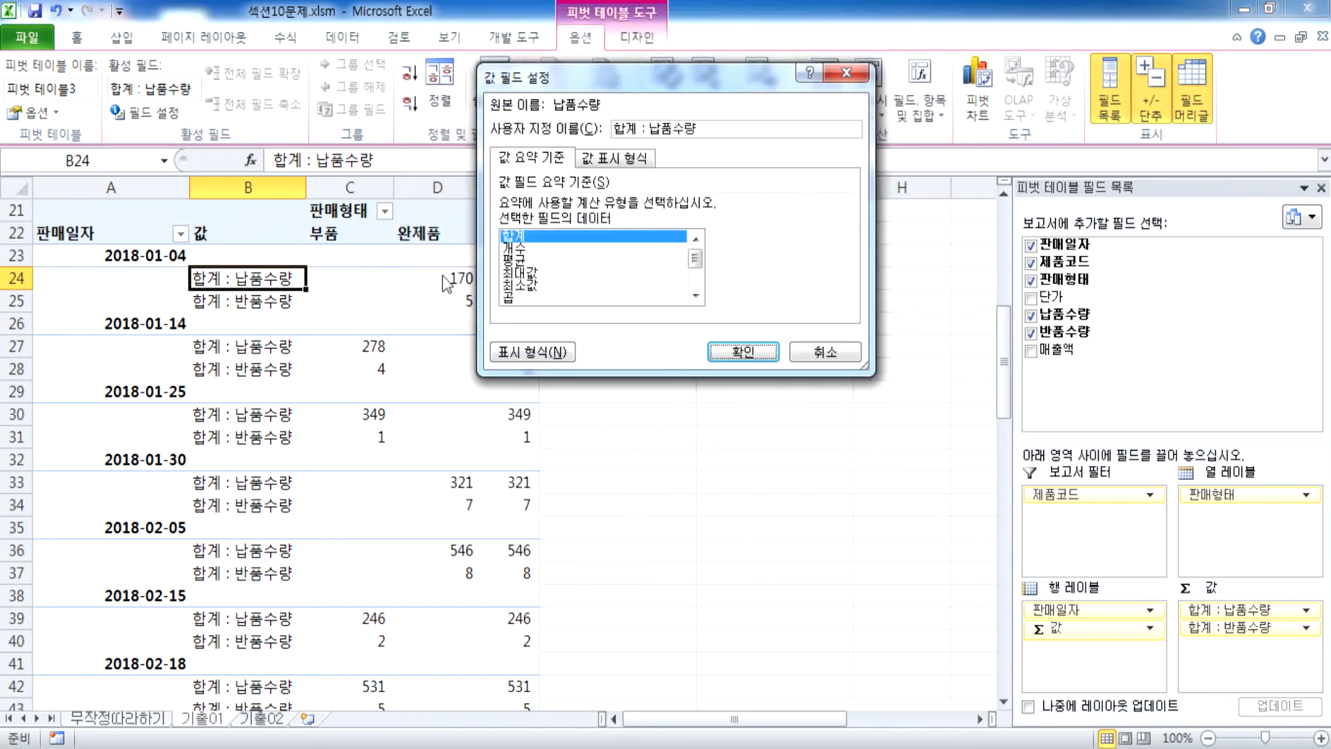
left_click(839, 365)
Select the pivot table's value cells from C23 through the grand totals again and reapply the comma style
left_click_drag(354, 255, 514, 666)
scroll(284, 420, "up", 5)
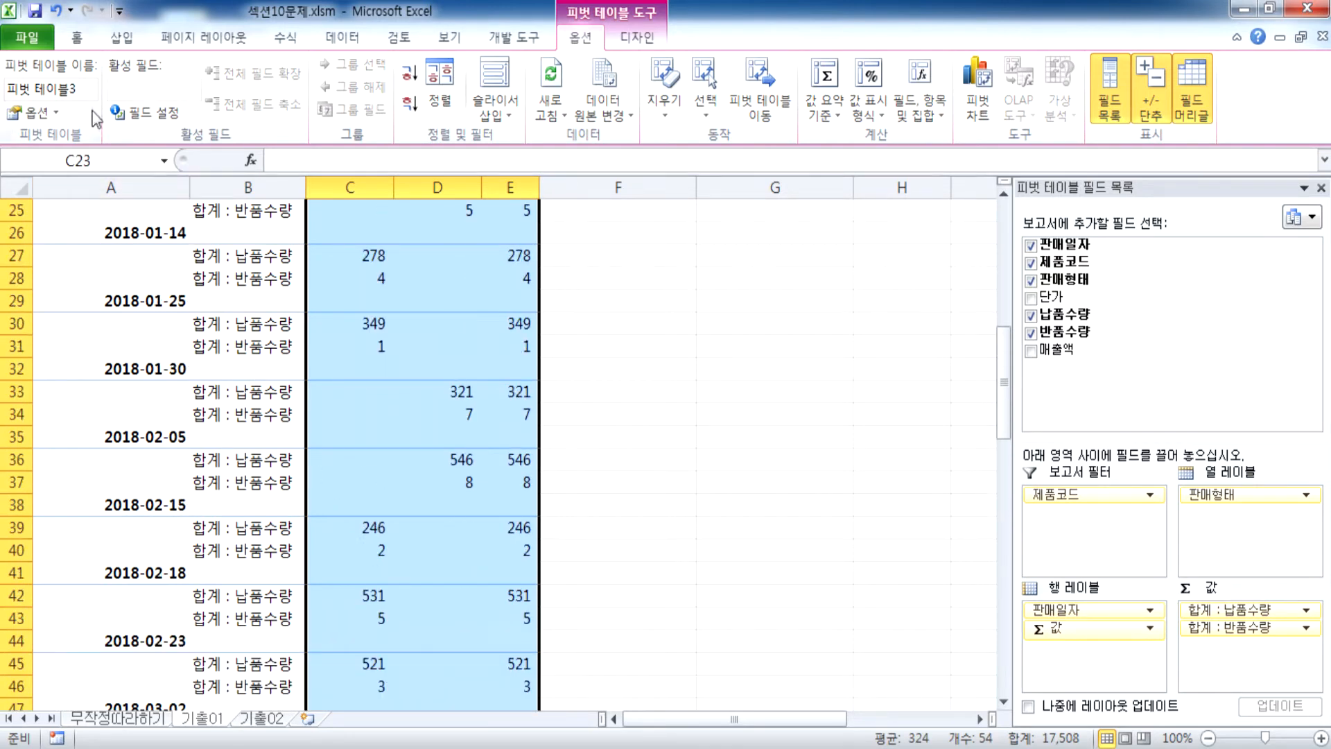
left_click(76, 37)
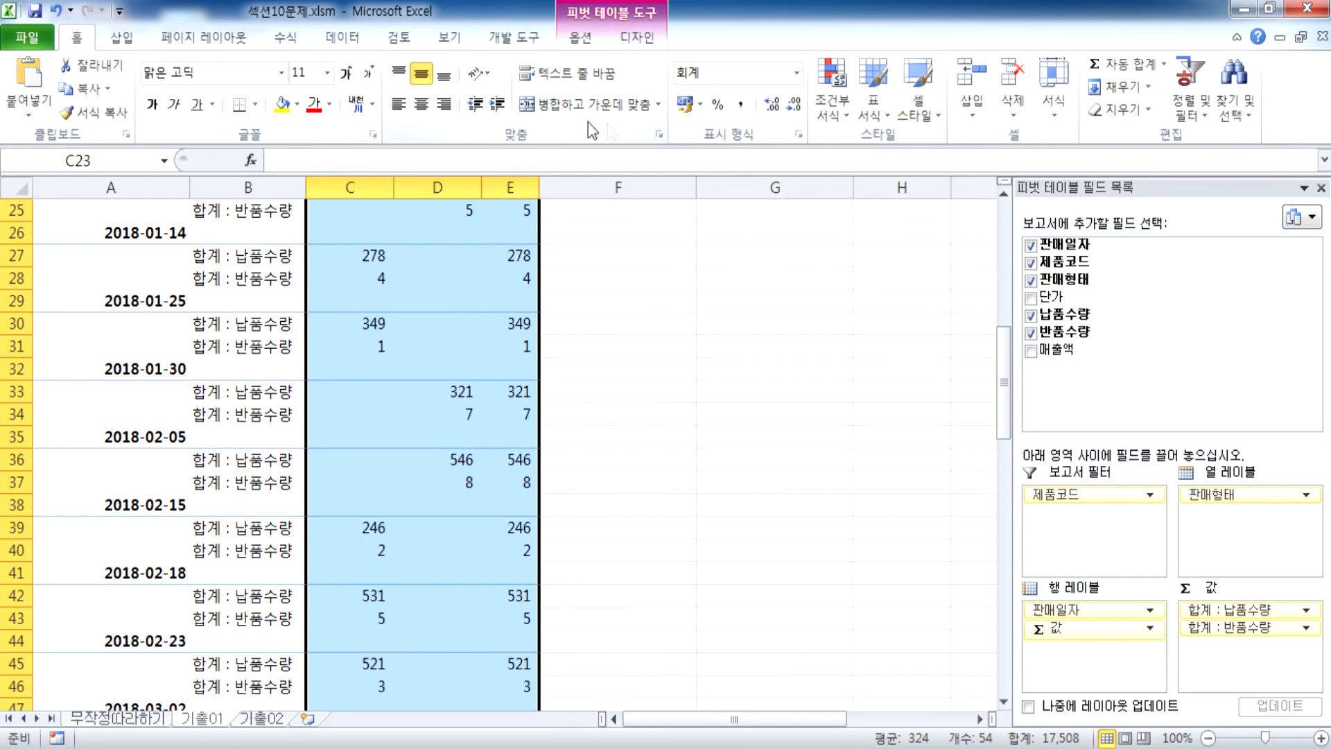
left_click(738, 107)
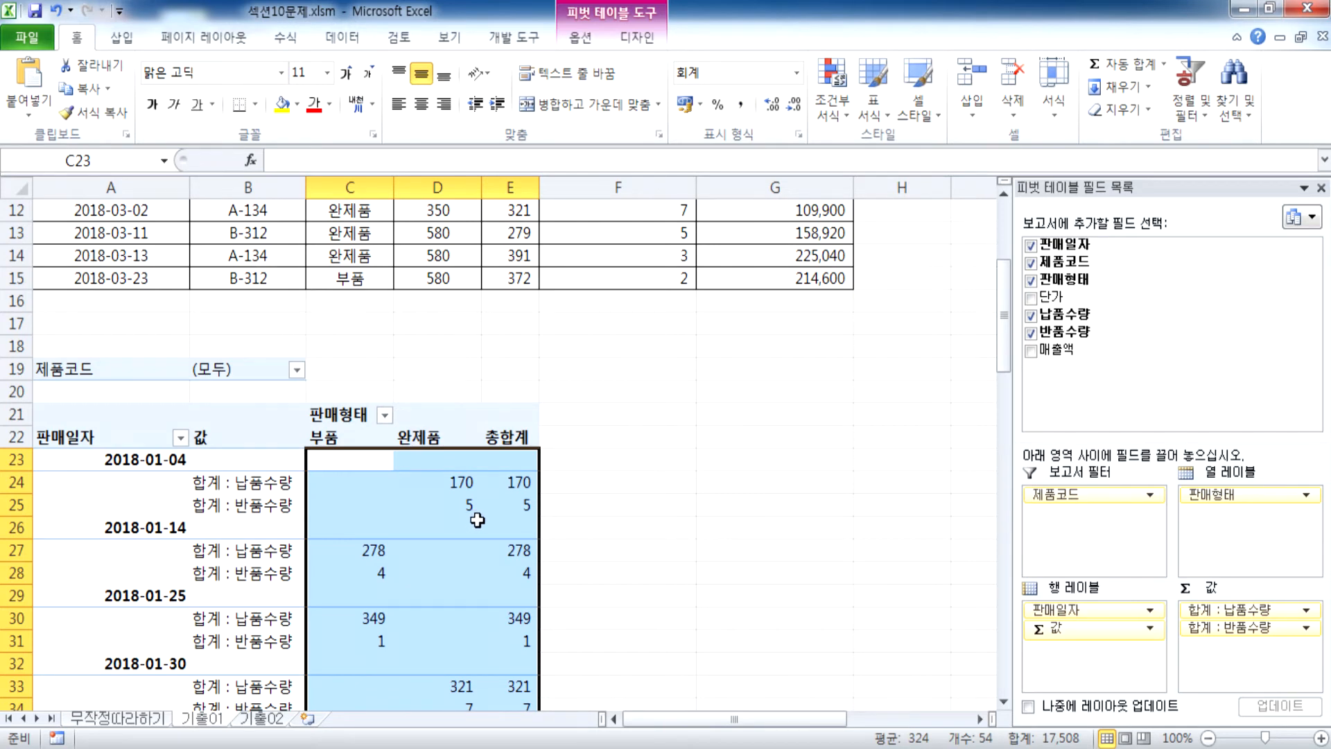
Examine the 부품 and 완제품 column labels under 판매형태 in the pivot table
left_click(418, 481)
scroll(419, 481, "down", 2)
left_click(335, 299)
left_click(428, 299)
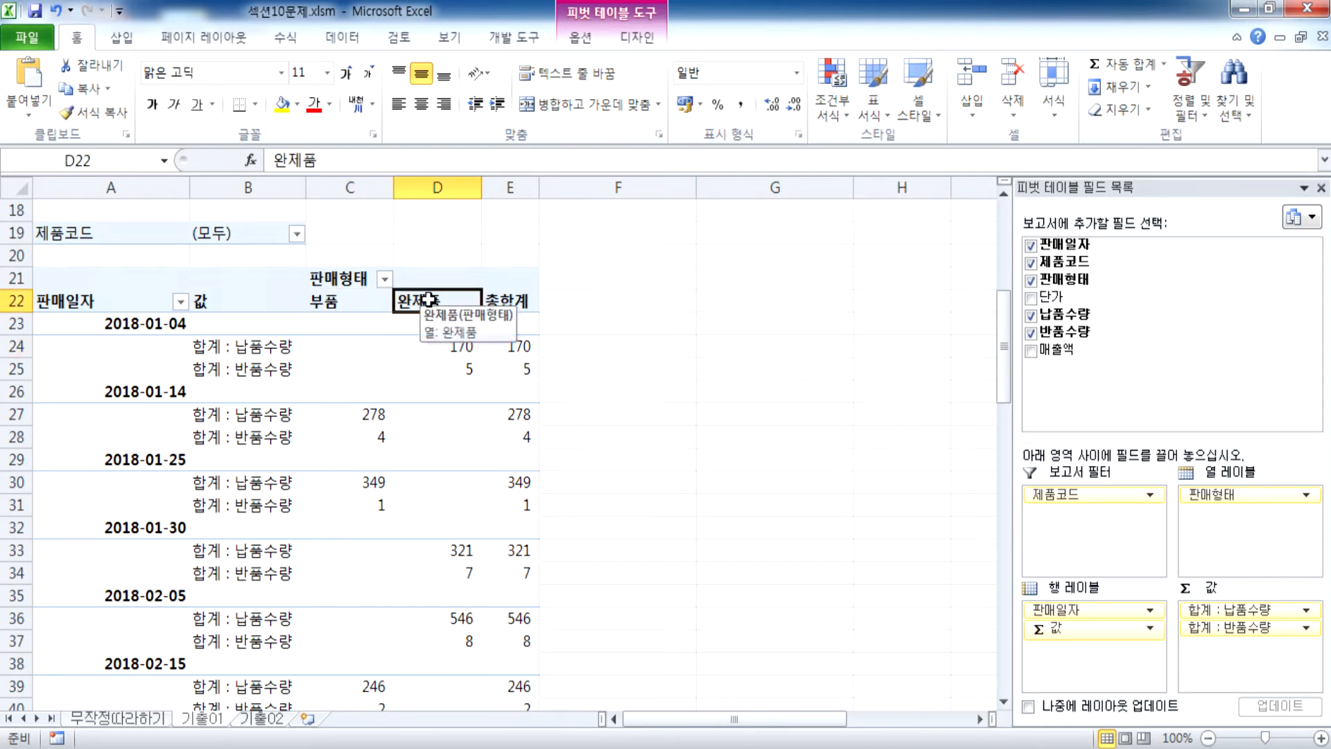
left_click(339, 301)
left_click(412, 299)
left_click(355, 298)
scroll(360, 281, "down", 1)
scroll(392, 269, "up", 1)
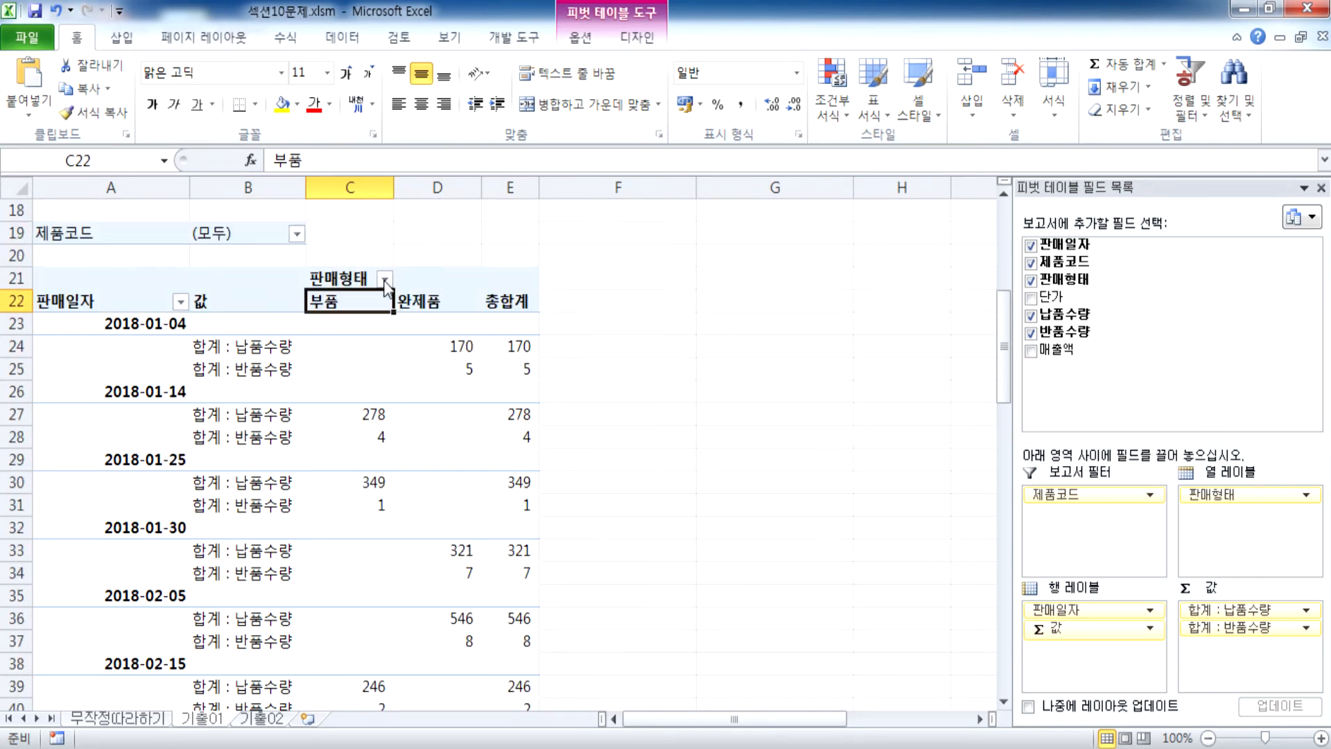
Filter the pivot table's 판매형태 column field to show only 완제품
left_click(385, 279)
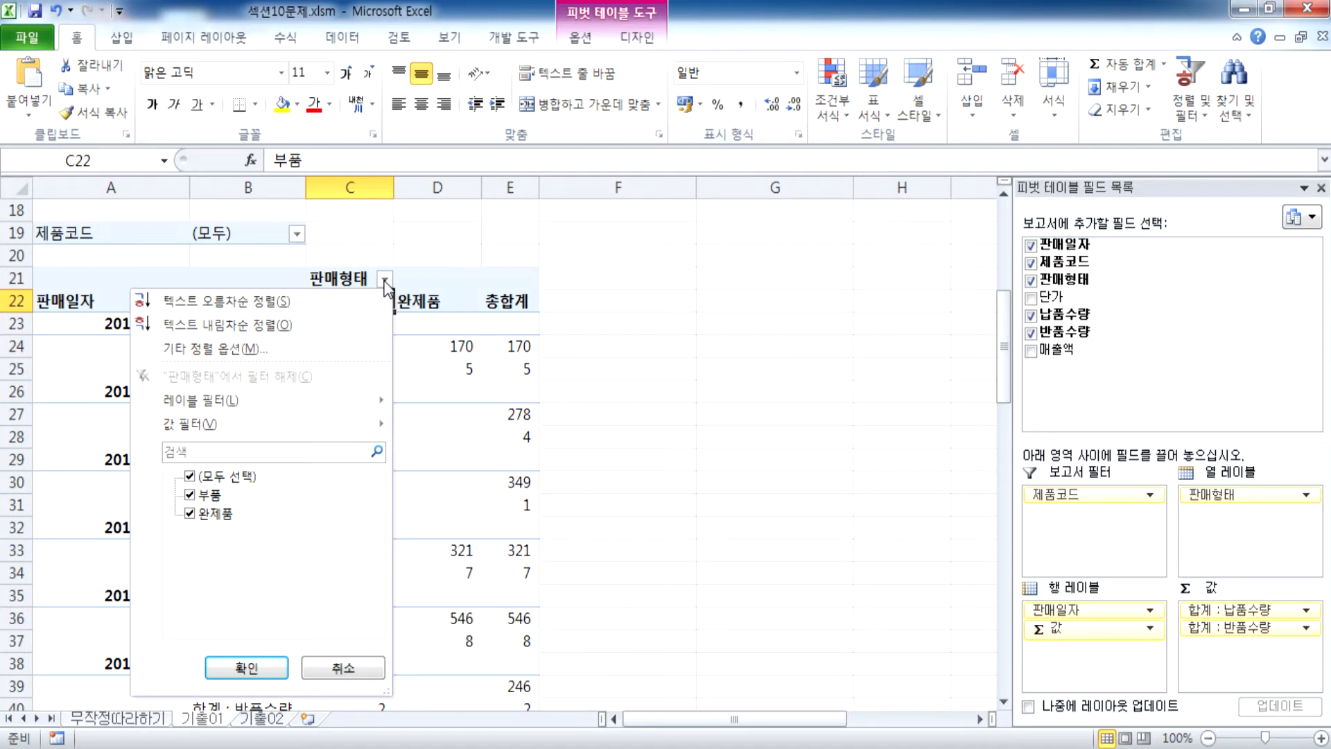
left_click(191, 494)
left_click(217, 517)
left_click(249, 669)
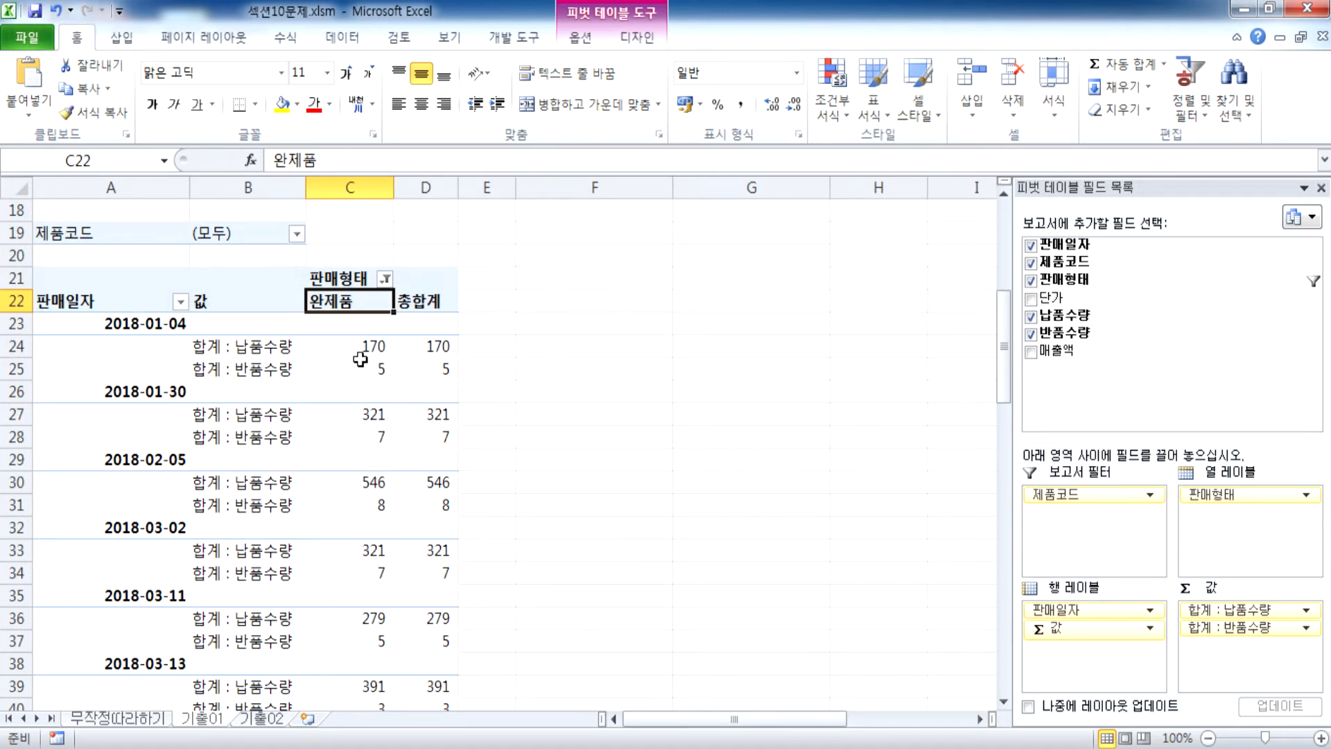
mouse_move(352, 362)
Group the pivot table's 판매일자 row dates by 월
left_click(157, 313)
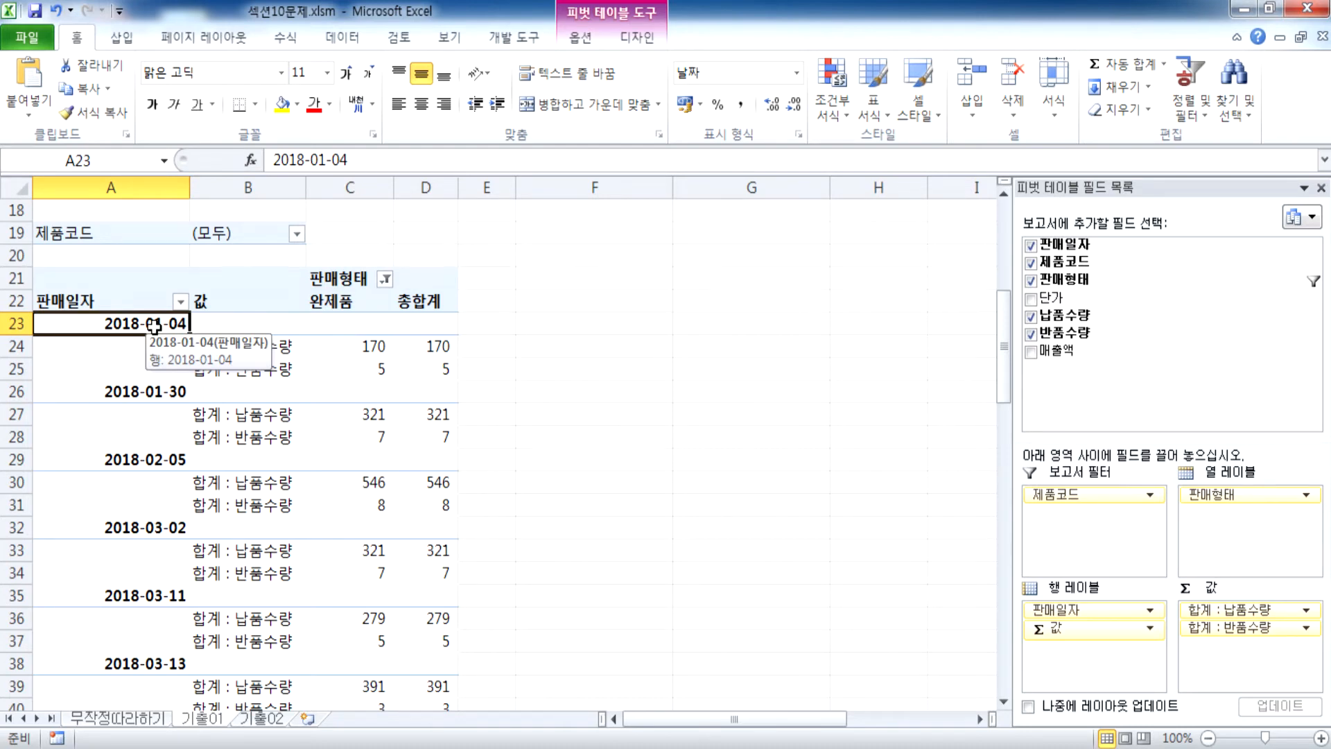
scroll(154, 326, "down", 2)
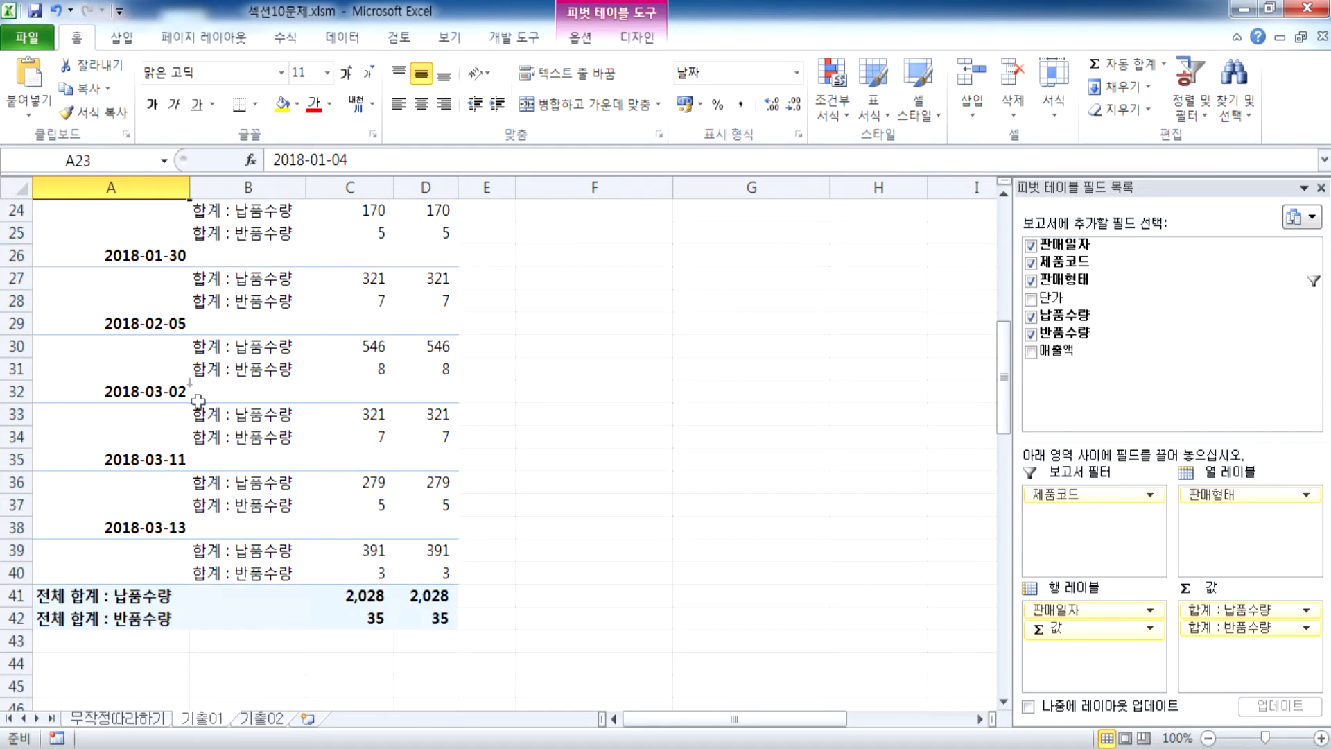
left_click(137, 323)
right_click(138, 326)
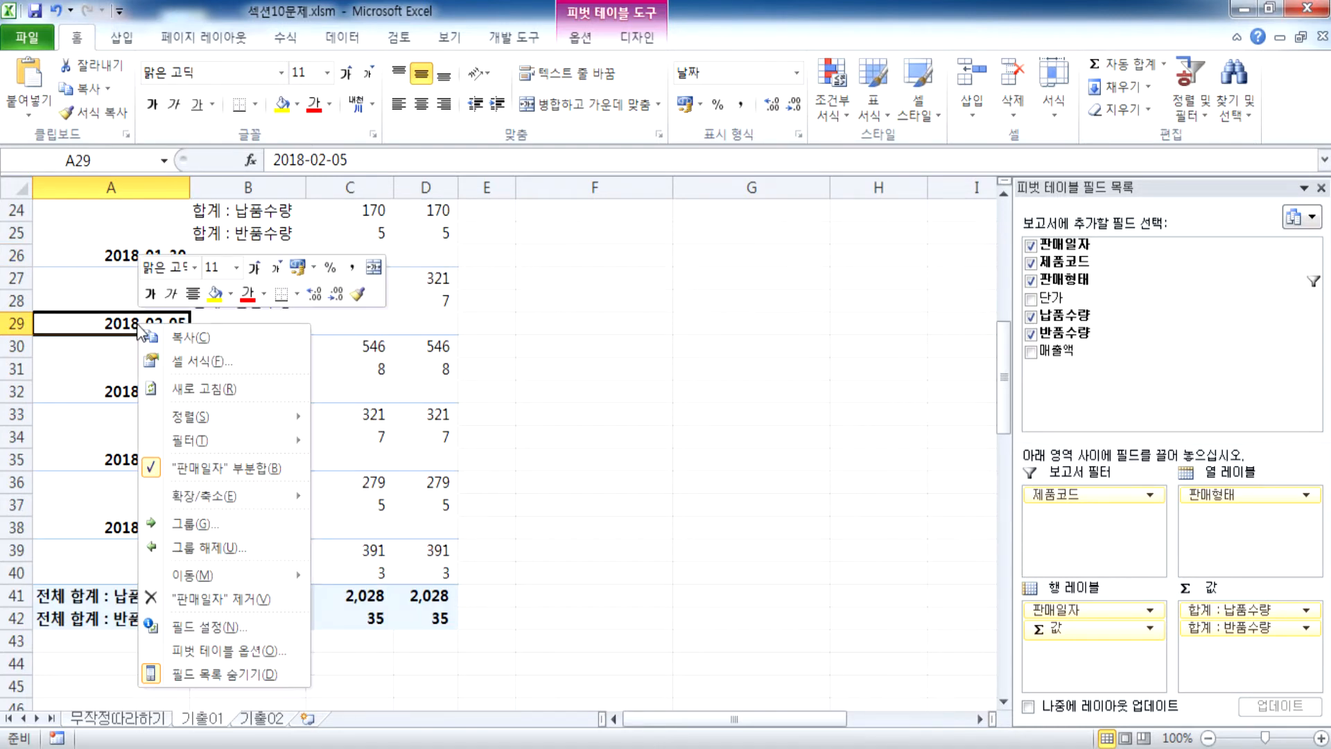
left_click(124, 255)
left_click(125, 255)
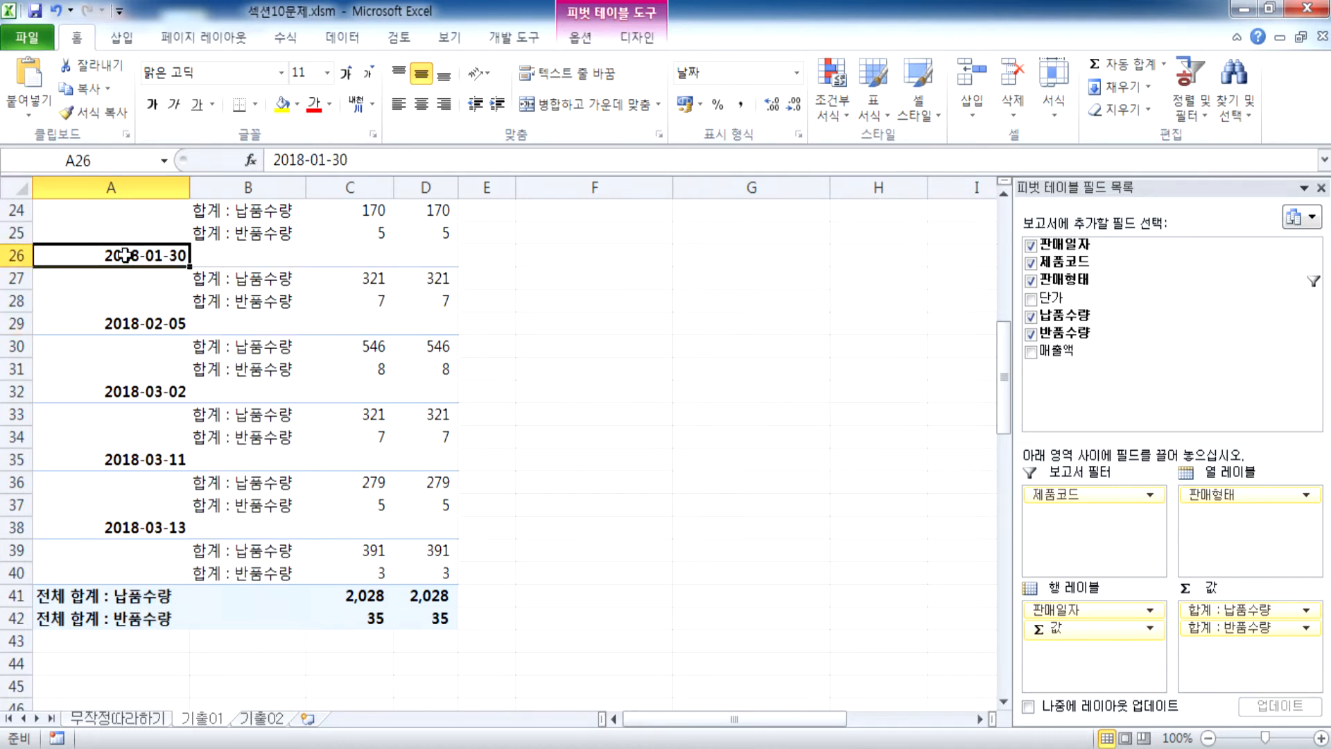
right_click(125, 255)
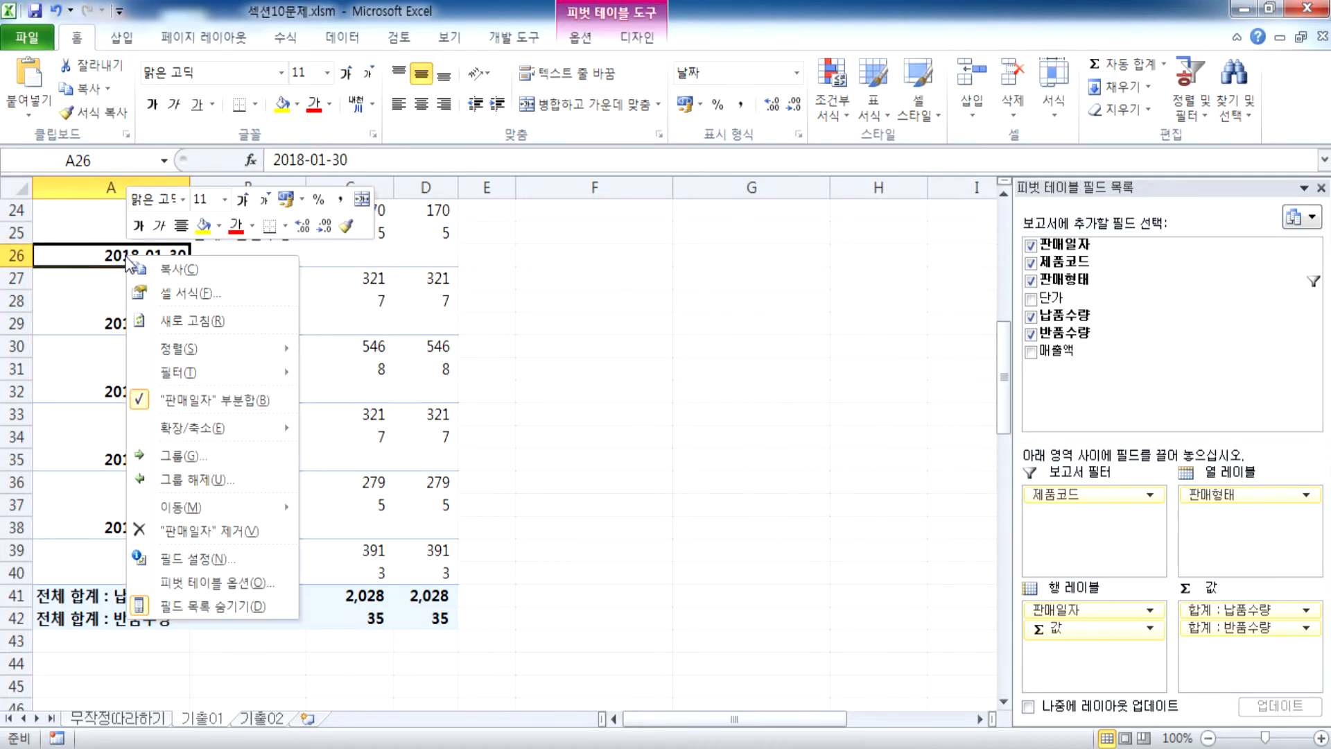
left_click(179, 455)
left_click_drag(142, 333, 444, 131)
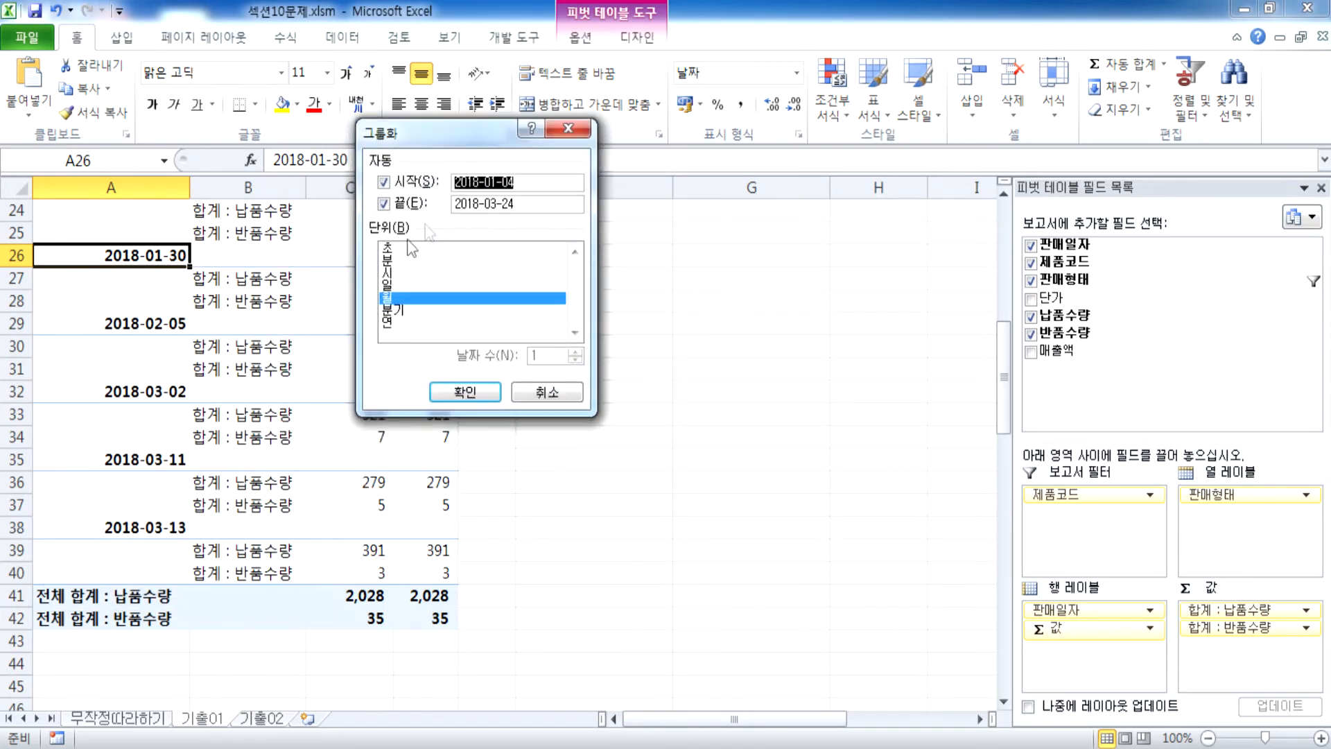
left_click(393, 310)
left_click(394, 298)
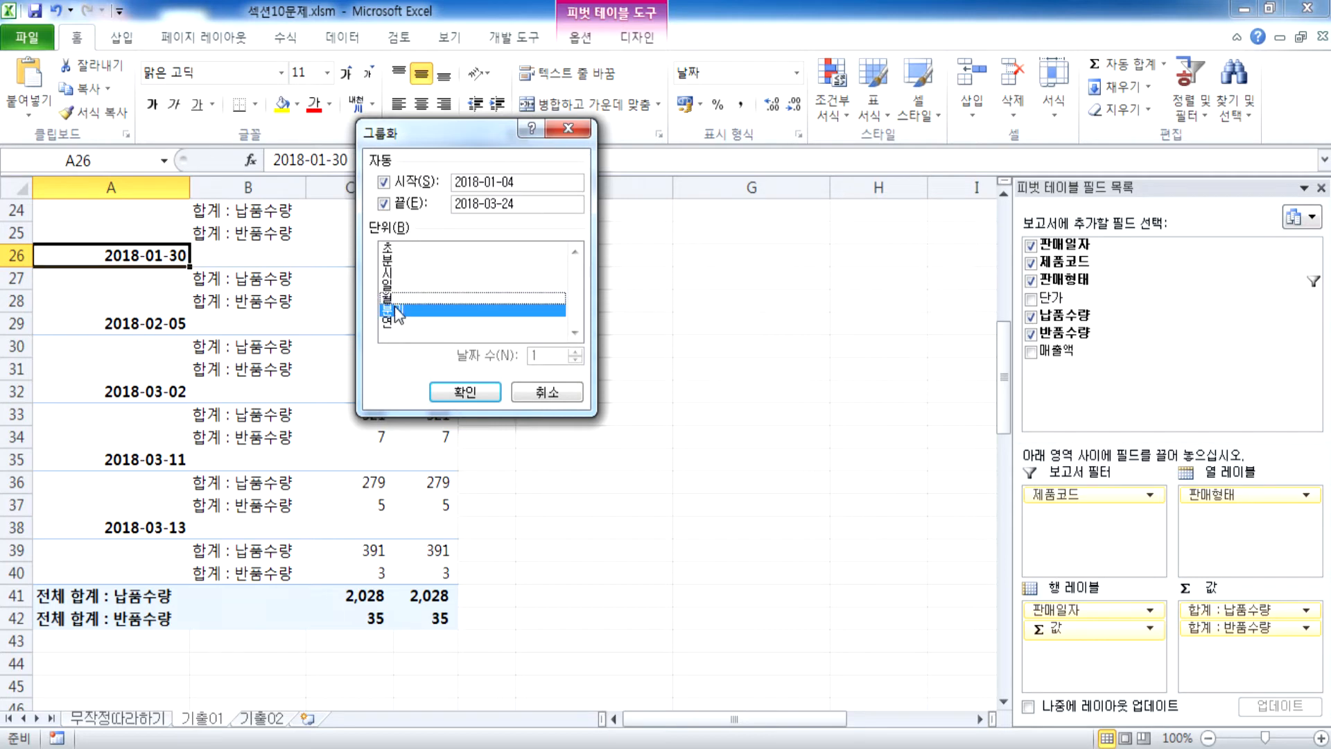
left_click(396, 307)
left_click(395, 298)
double_click(396, 298)
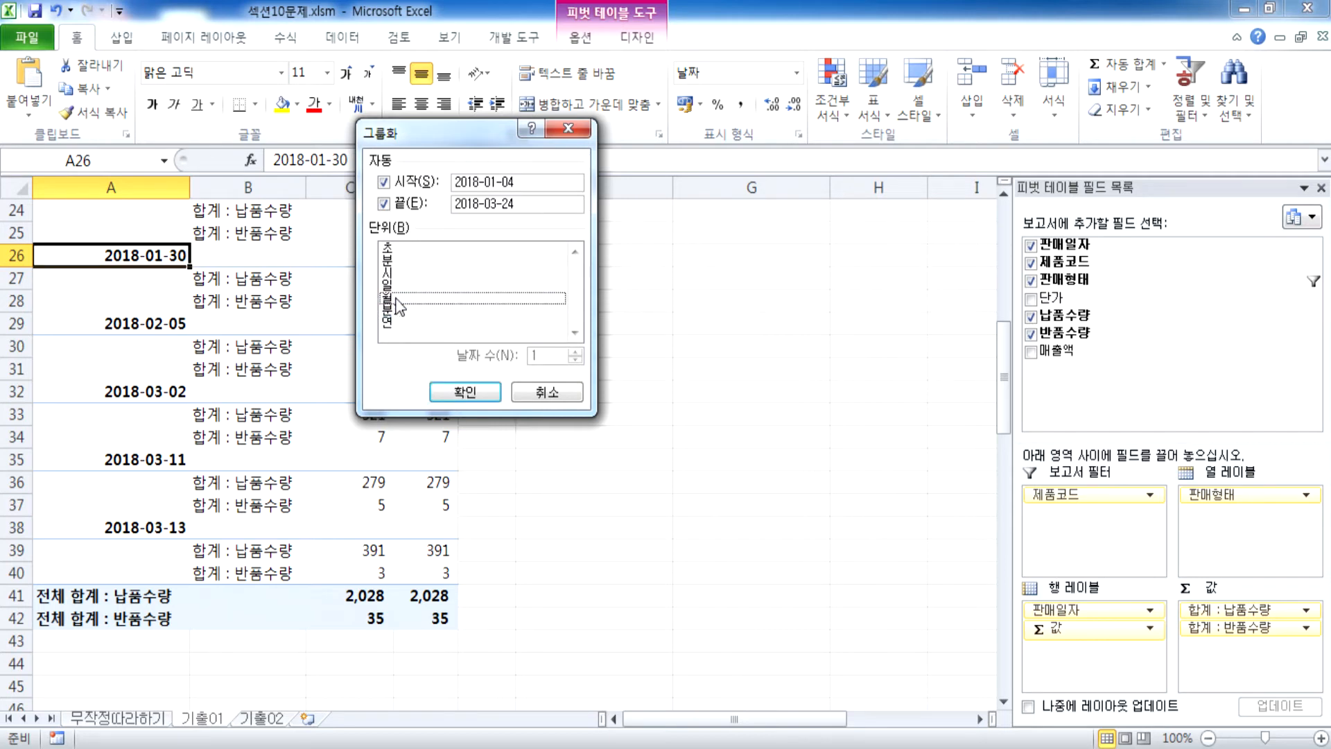
Reopen the 판매일자 grouping settings, try 연 as an additional unit, and confirm with only 월 selected
right_click(90, 259)
left_click(153, 463)
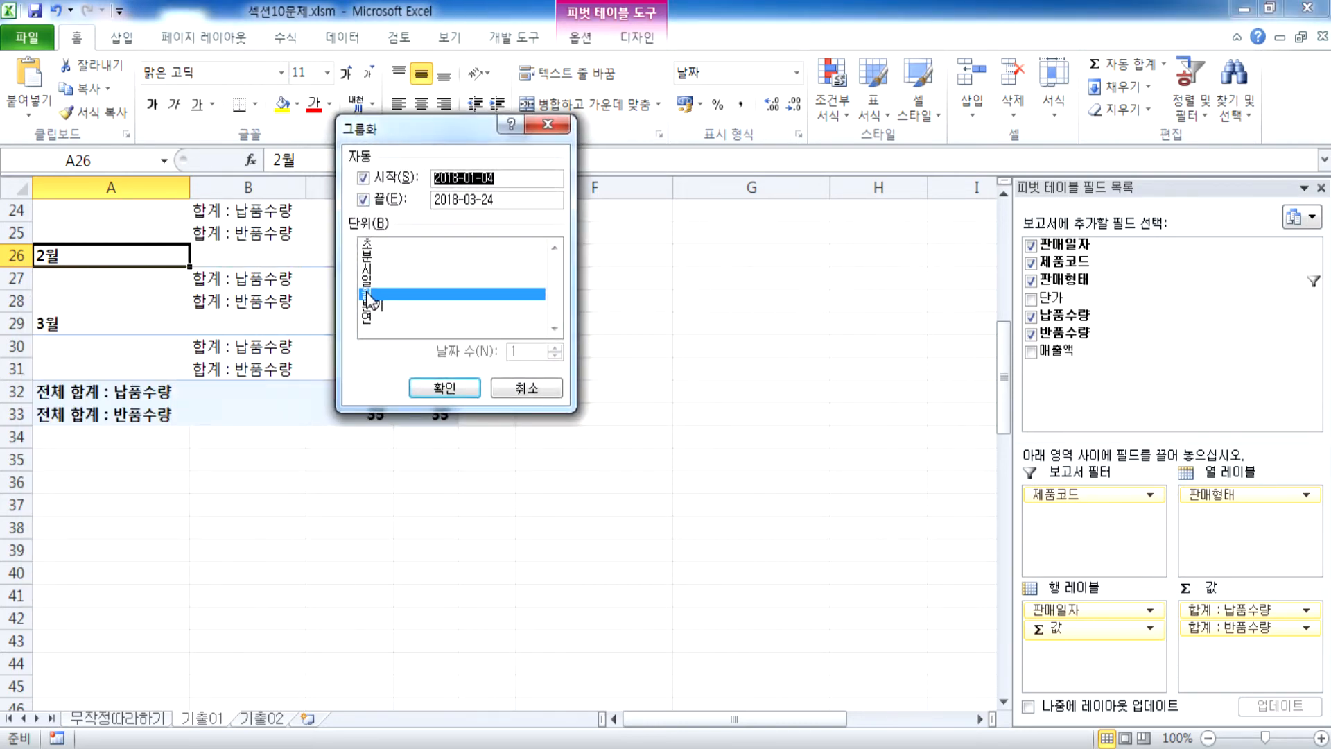
left_click(369, 298)
left_click(377, 296)
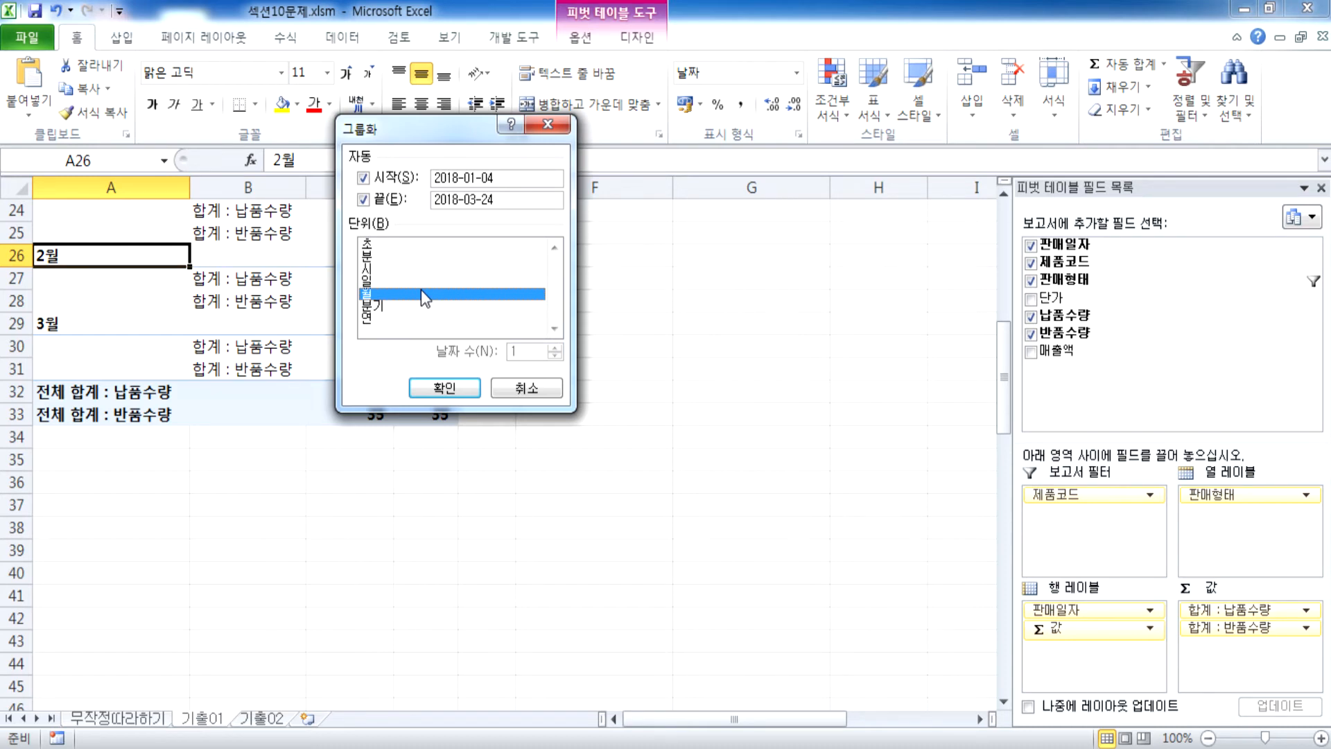
left_click(366, 318)
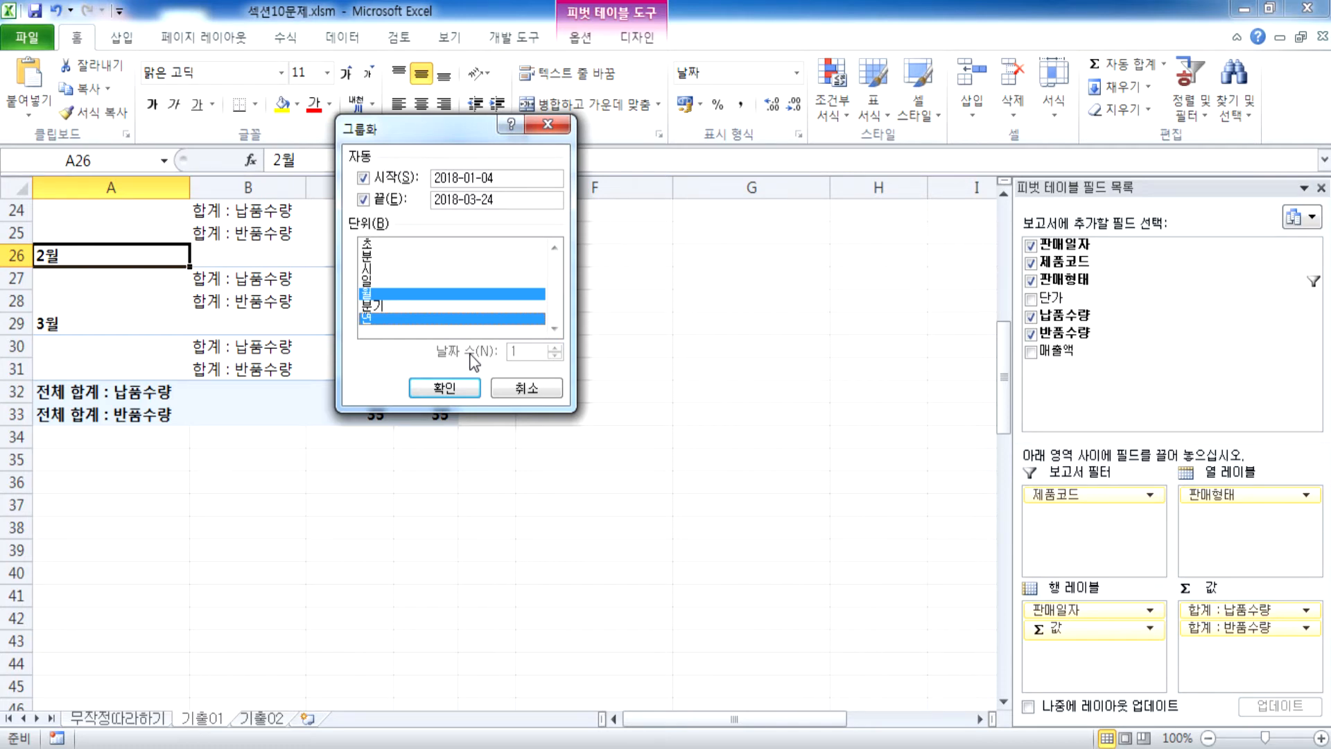
left_click(375, 320)
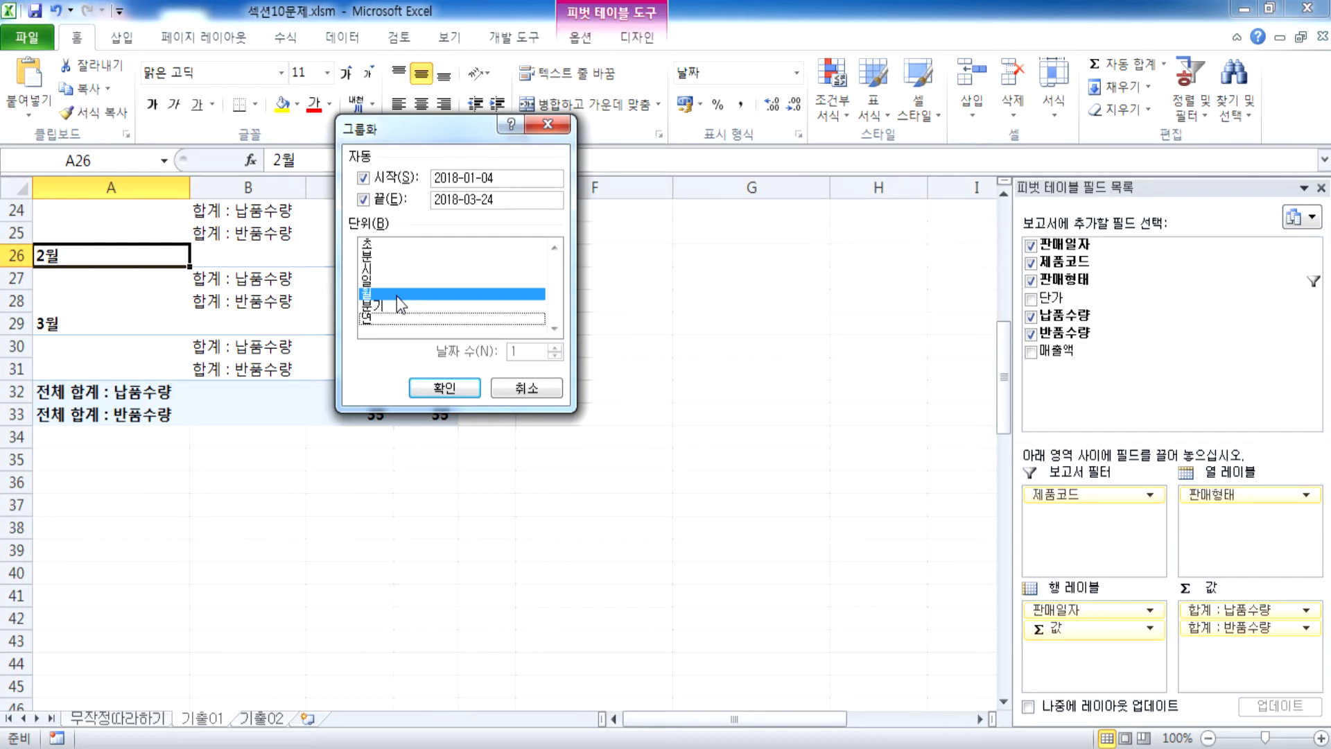
left_click(399, 297)
left_click(400, 297)
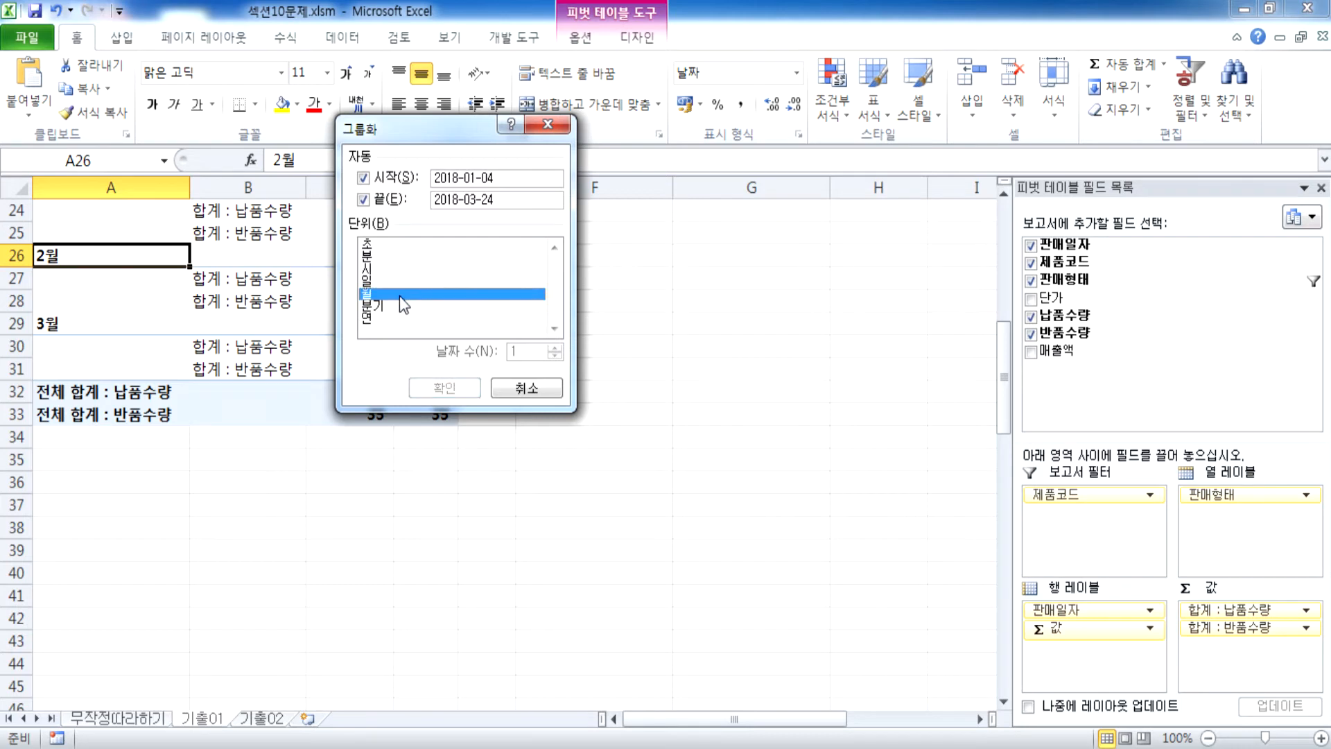
left_click(434, 381)
Examine the January, February and March row blocks of the source sales table in turn
scroll(175, 351, "up", 3)
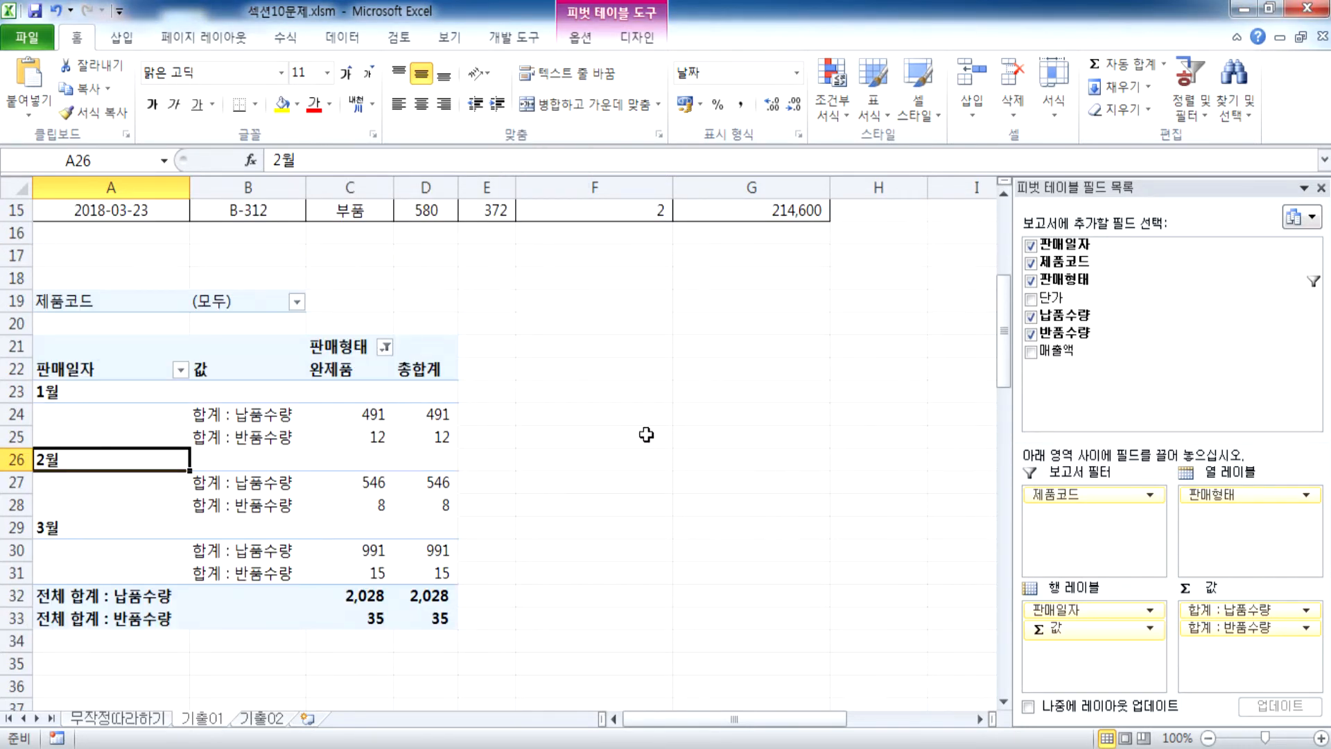
scroll(347, 387, "up", 5)
left_click_drag(135, 285, 444, 351)
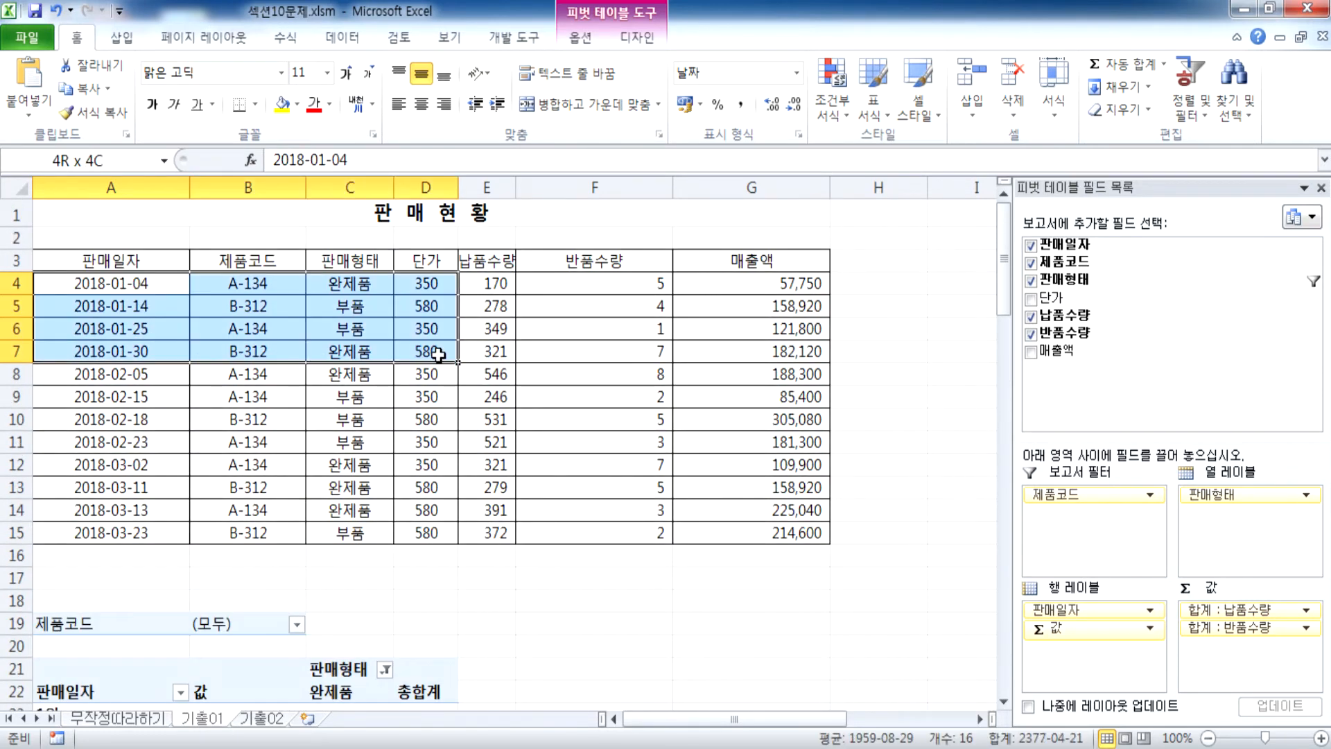
left_click_drag(158, 378, 444, 436)
left_click_drag(181, 464, 790, 526)
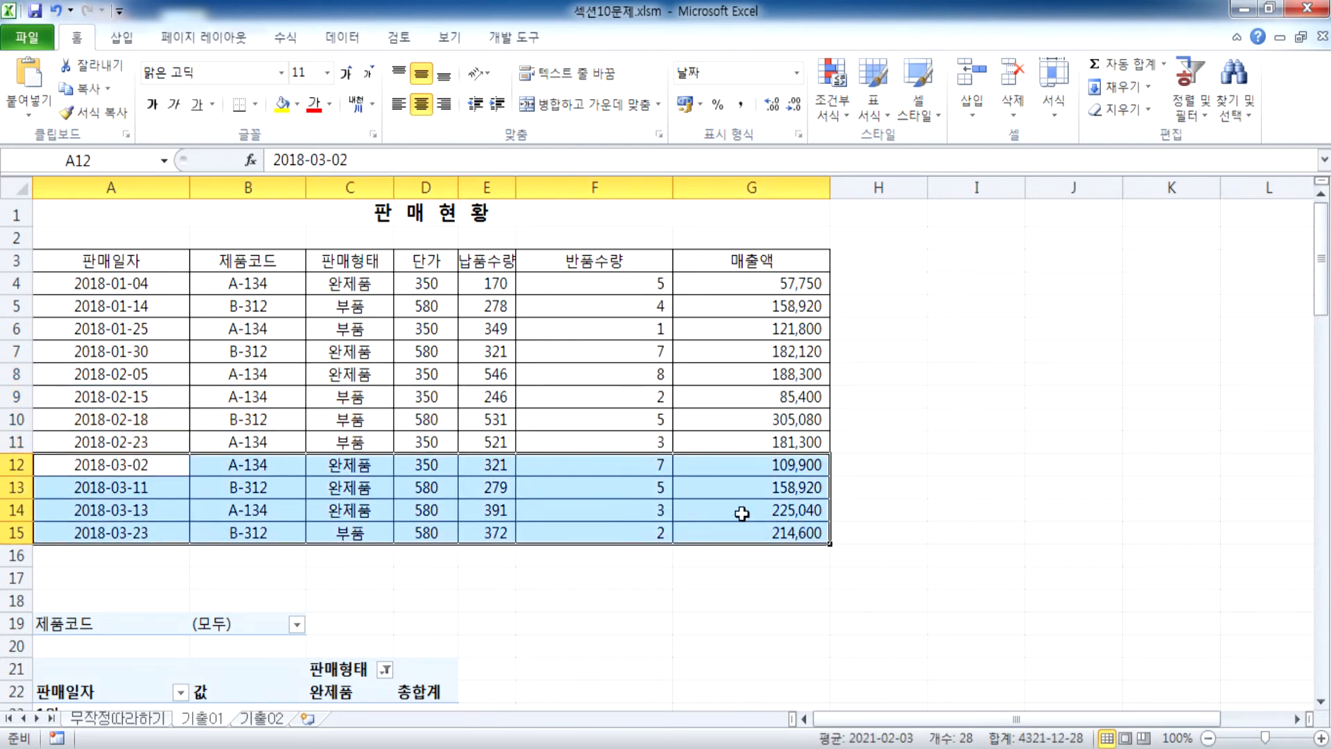
Show the pivot table's option commands and inspect cells within its monthly groups
scroll(466, 466, "down", 4)
left_click(49, 438)
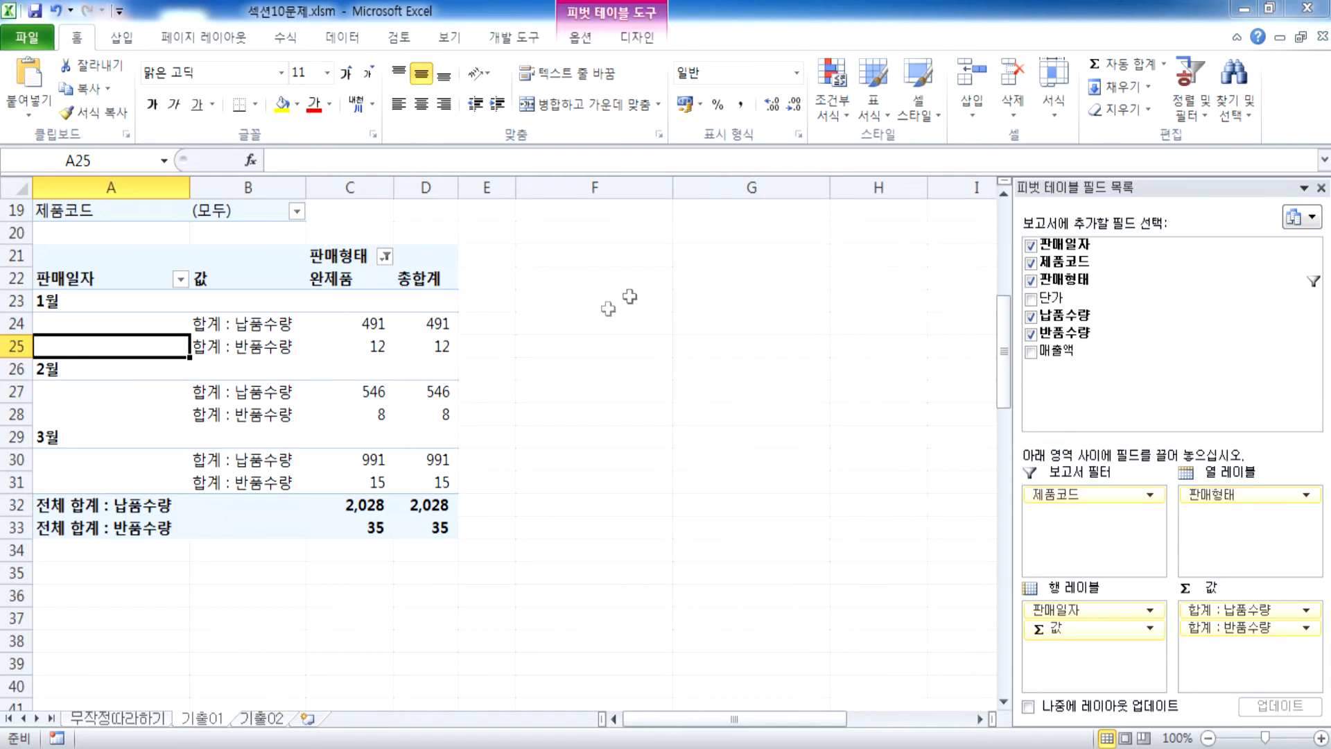
left_click(581, 38)
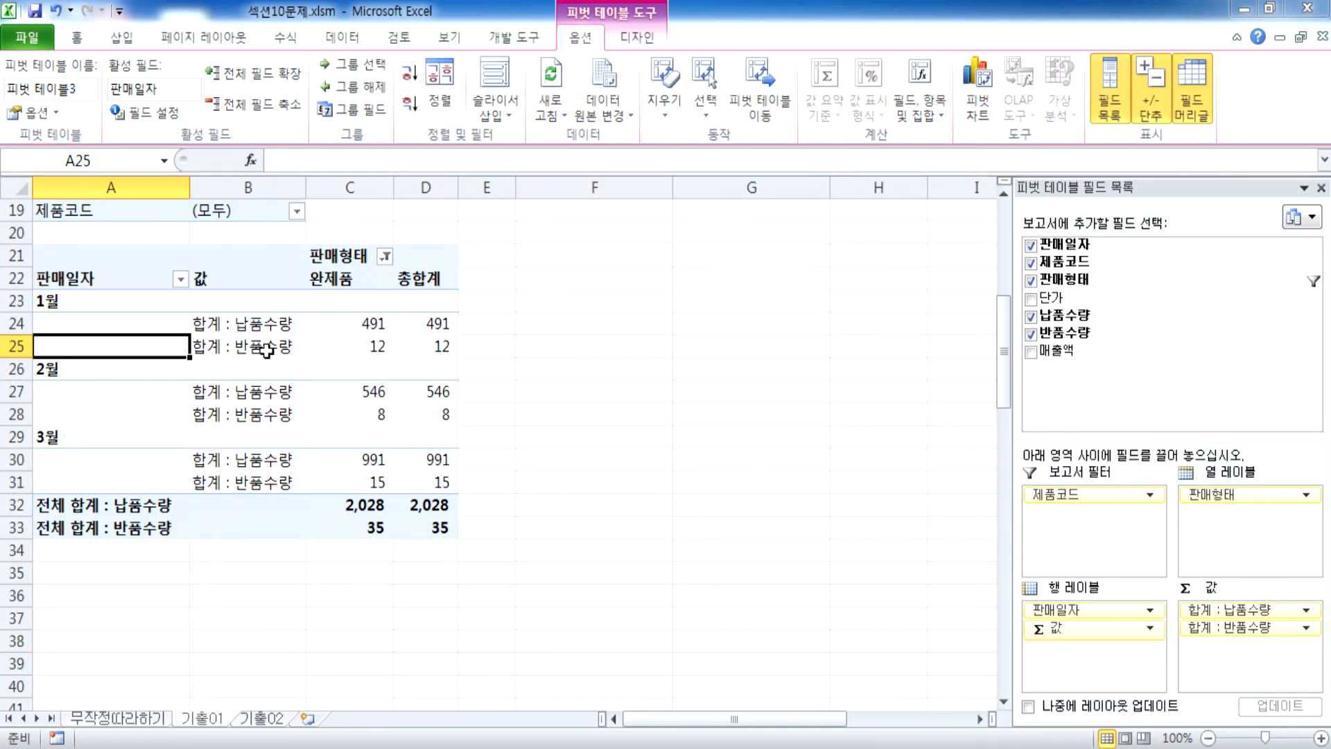
left_click(310, 302)
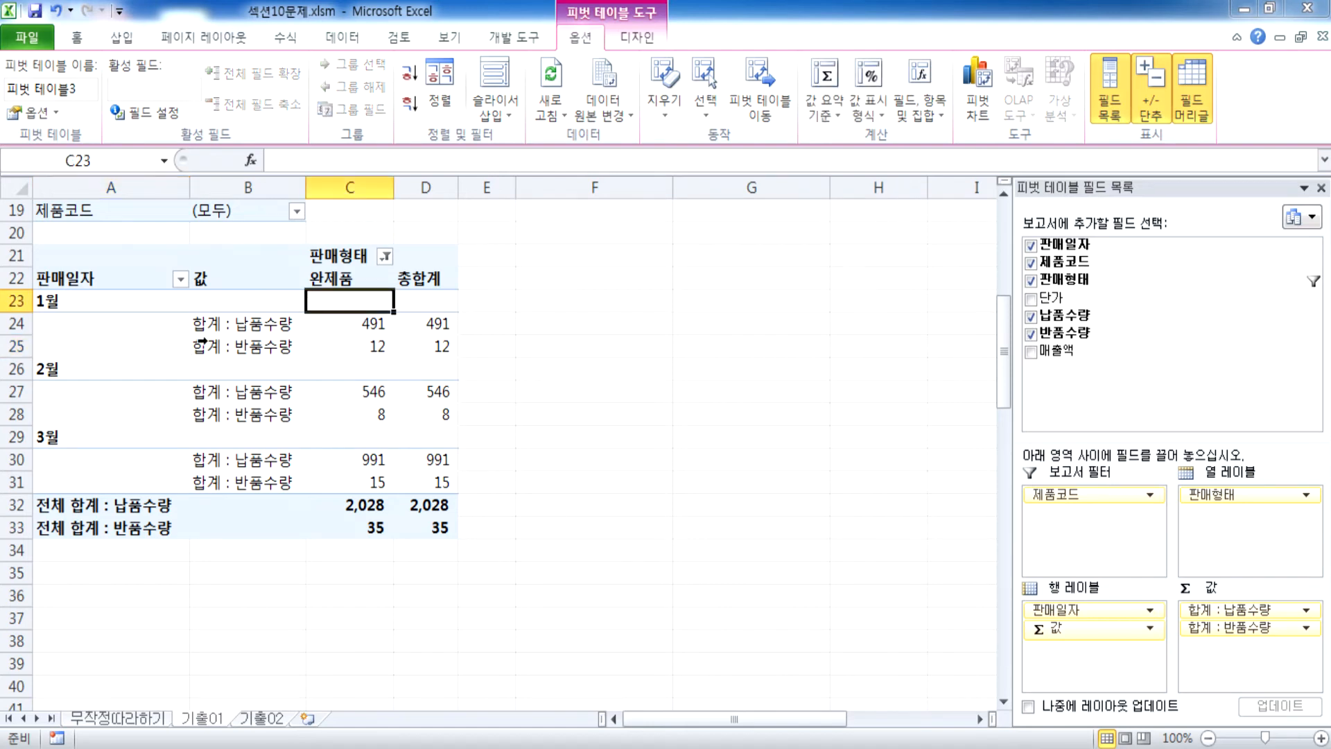
left_click(282, 346)
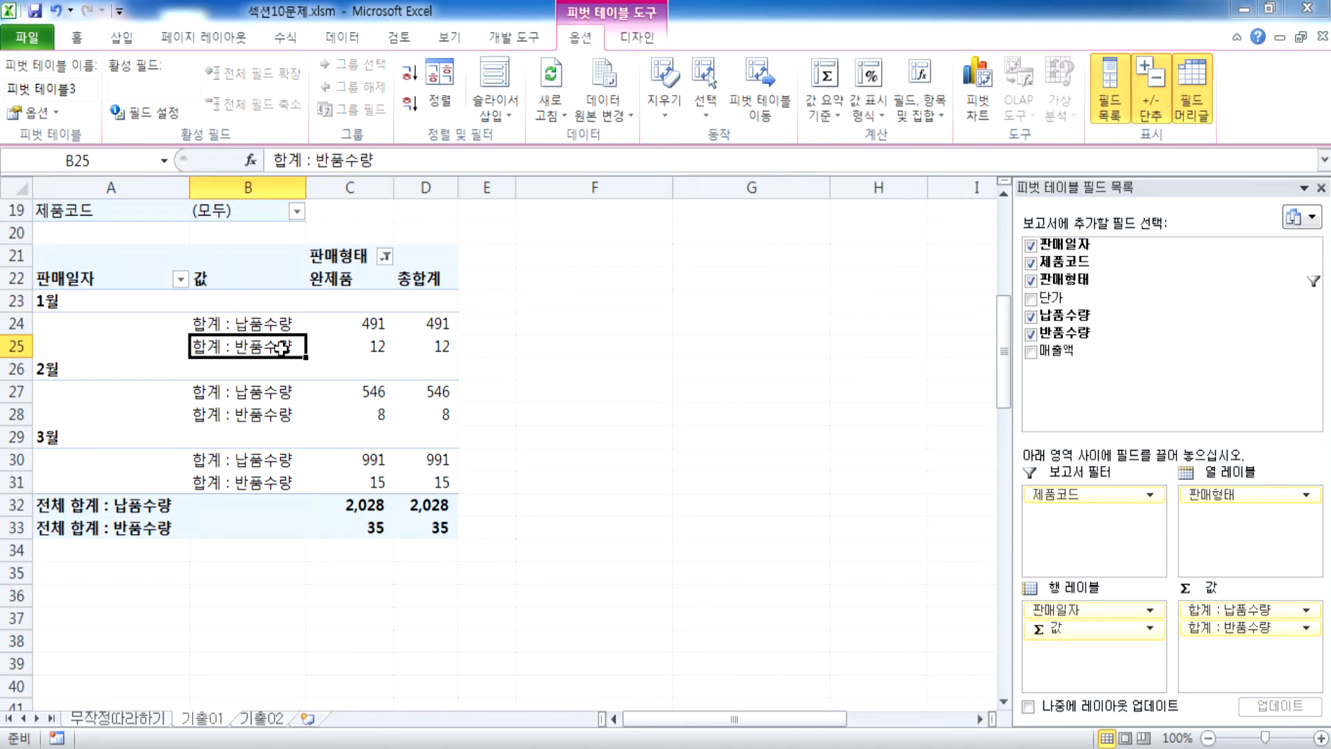
left_click(435, 369)
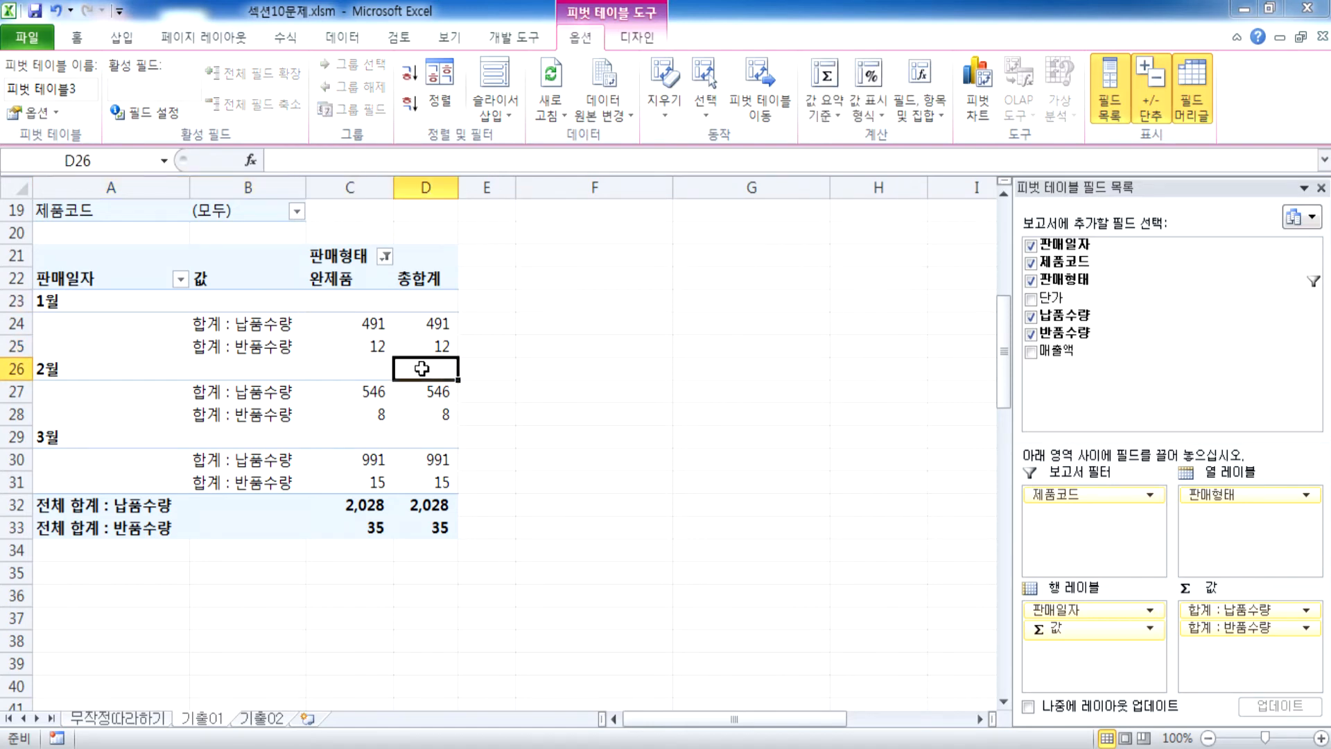
Compare source table and pivot table cells by selecting G7, D22, G12 and D24 in turn
left_click_drag(1007, 341, 1007, 235)
left_click(690, 350)
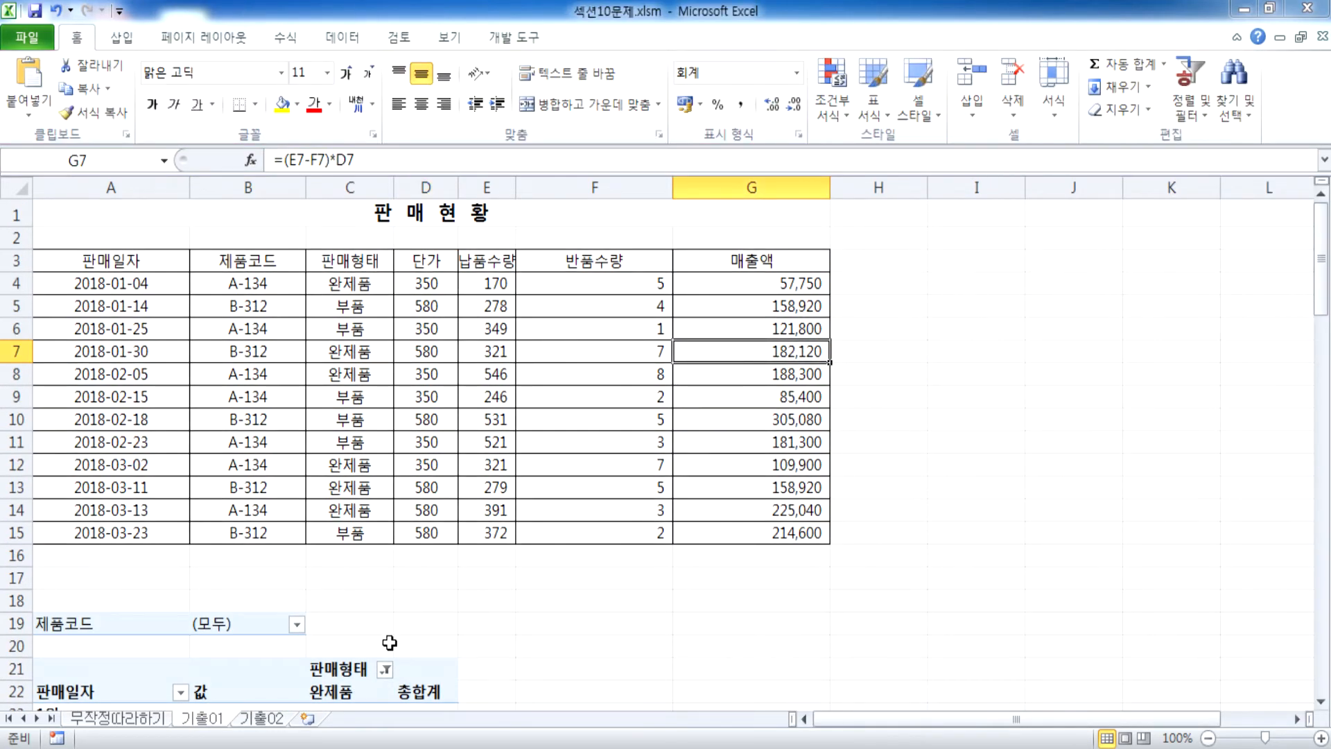
left_click(430, 691)
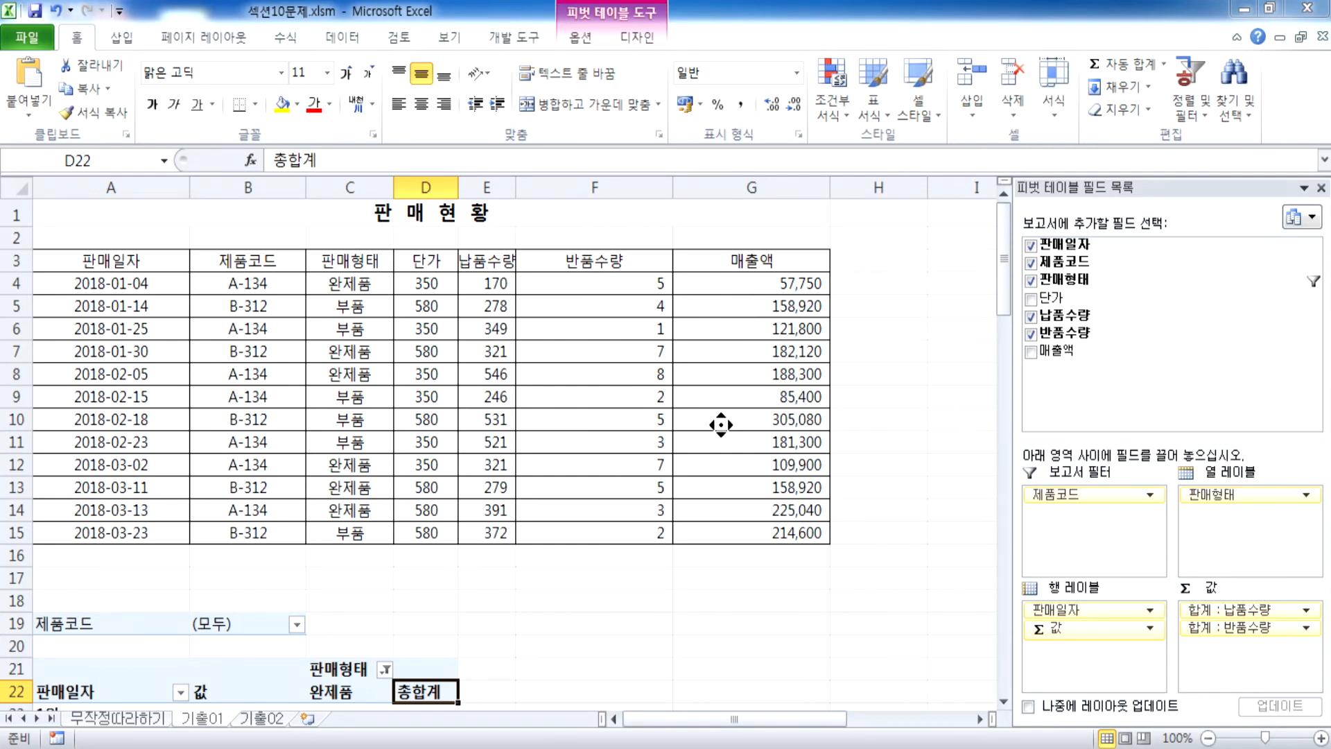
scroll(724, 388, "down", 2)
left_click(733, 348)
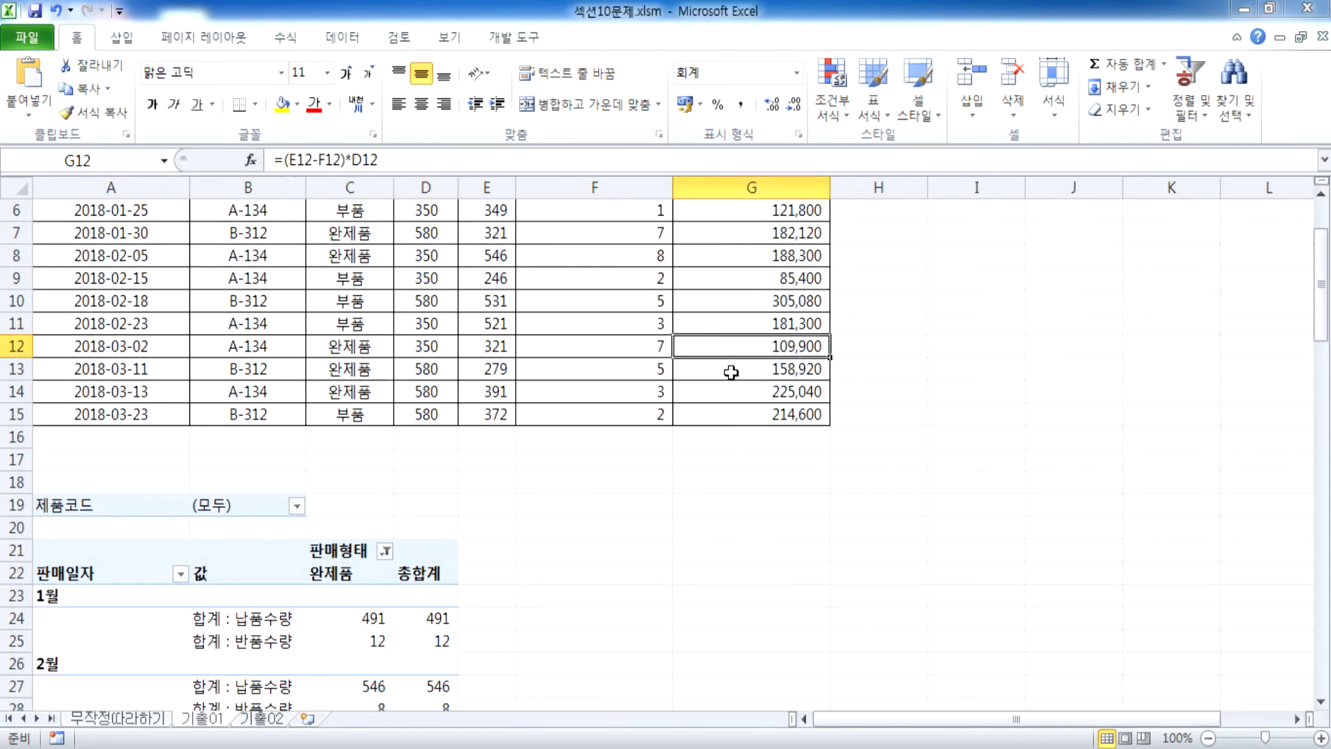
left_click(401, 618)
Set the unit price (단가) in D4 of the source sales table to 35000
left_click_drag(1003, 284, 1002, 258)
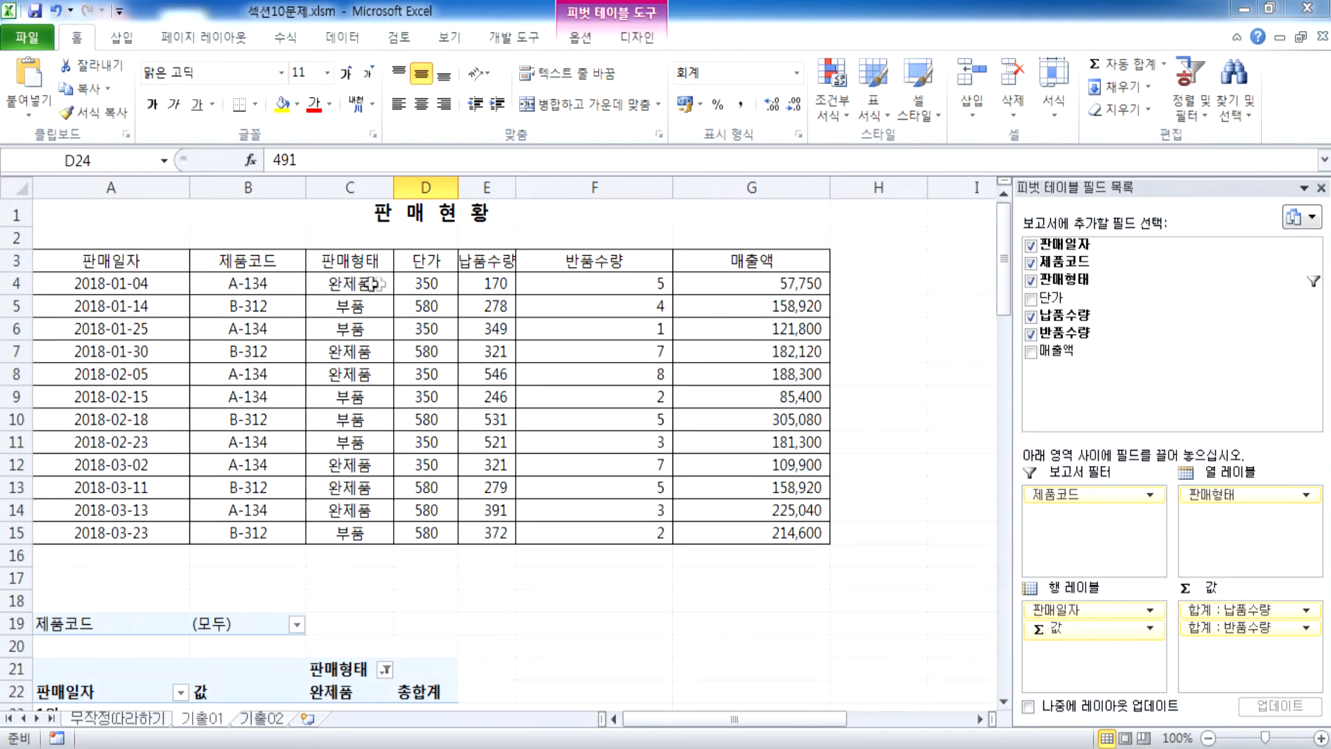
left_click(429, 283)
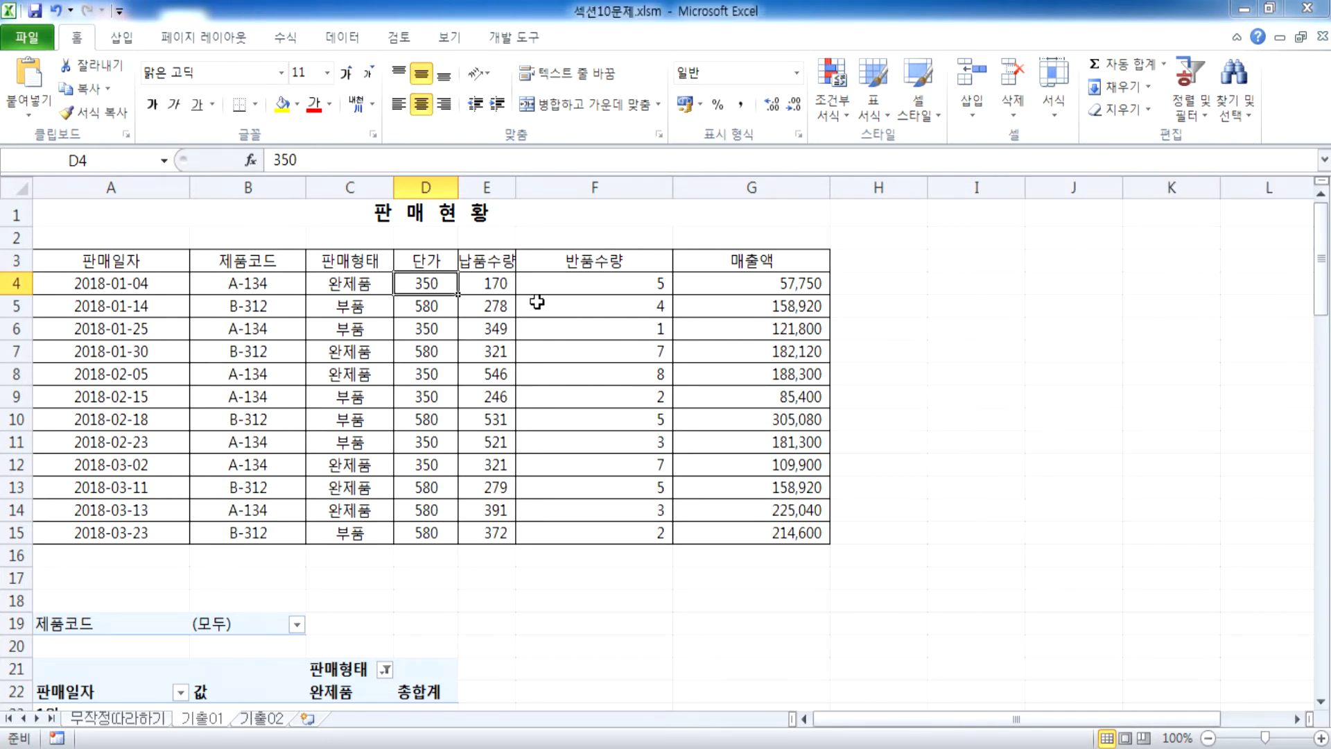
key("Right")
key("Right")
key("Right")
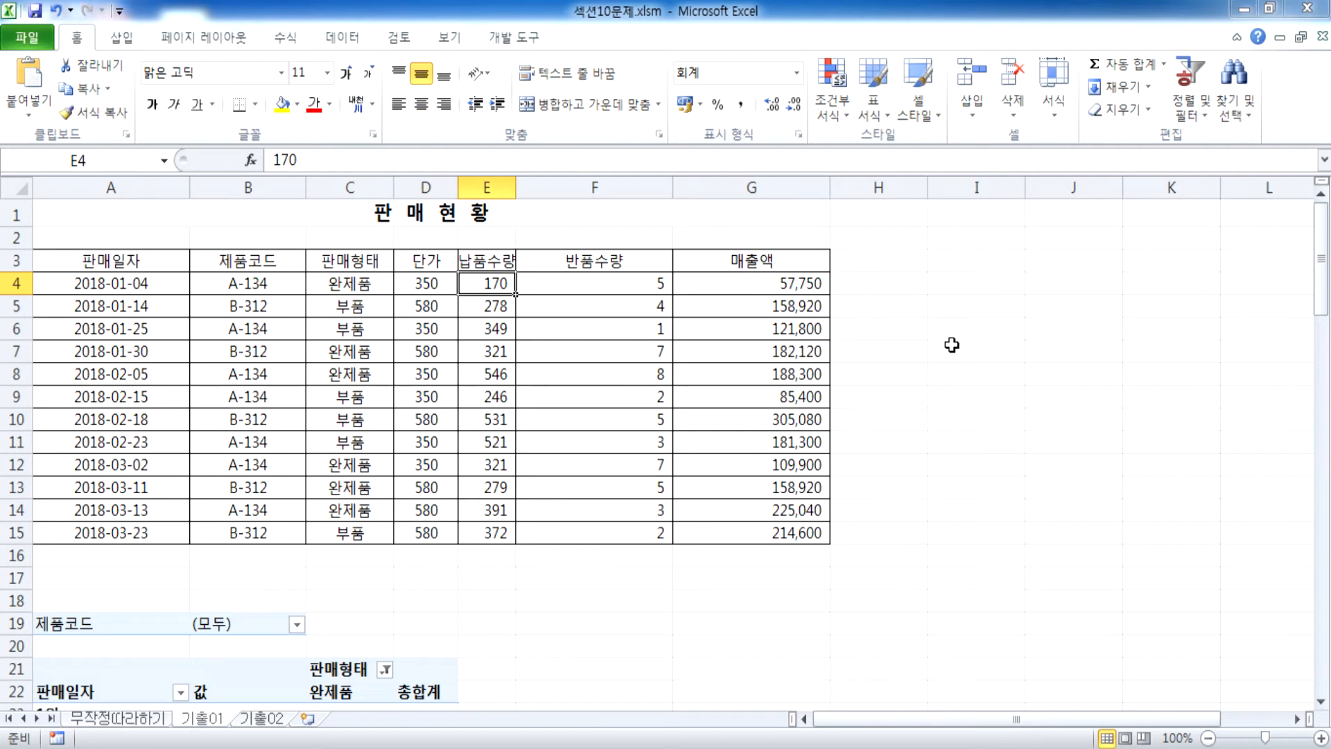
key("shift+Left")
key("Left")
key("Left")
key("Left")
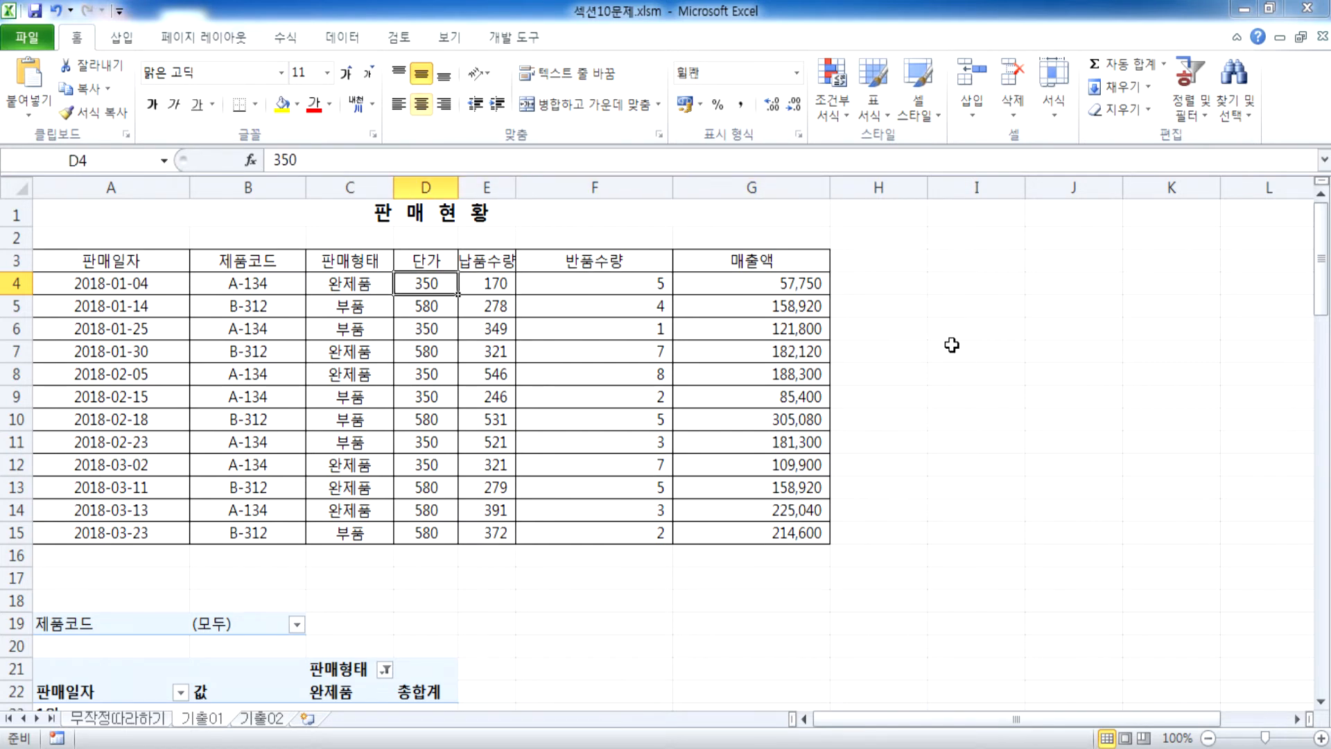
type("35000")
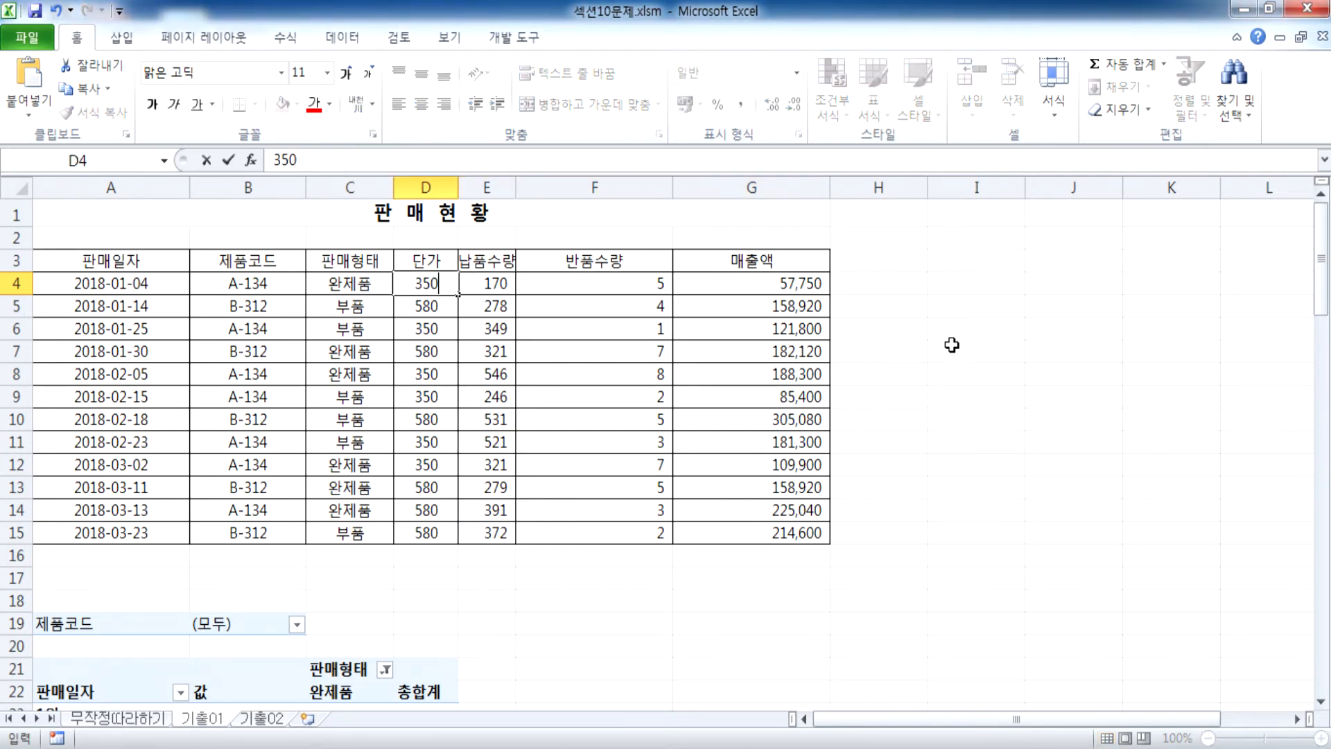
key("Return")
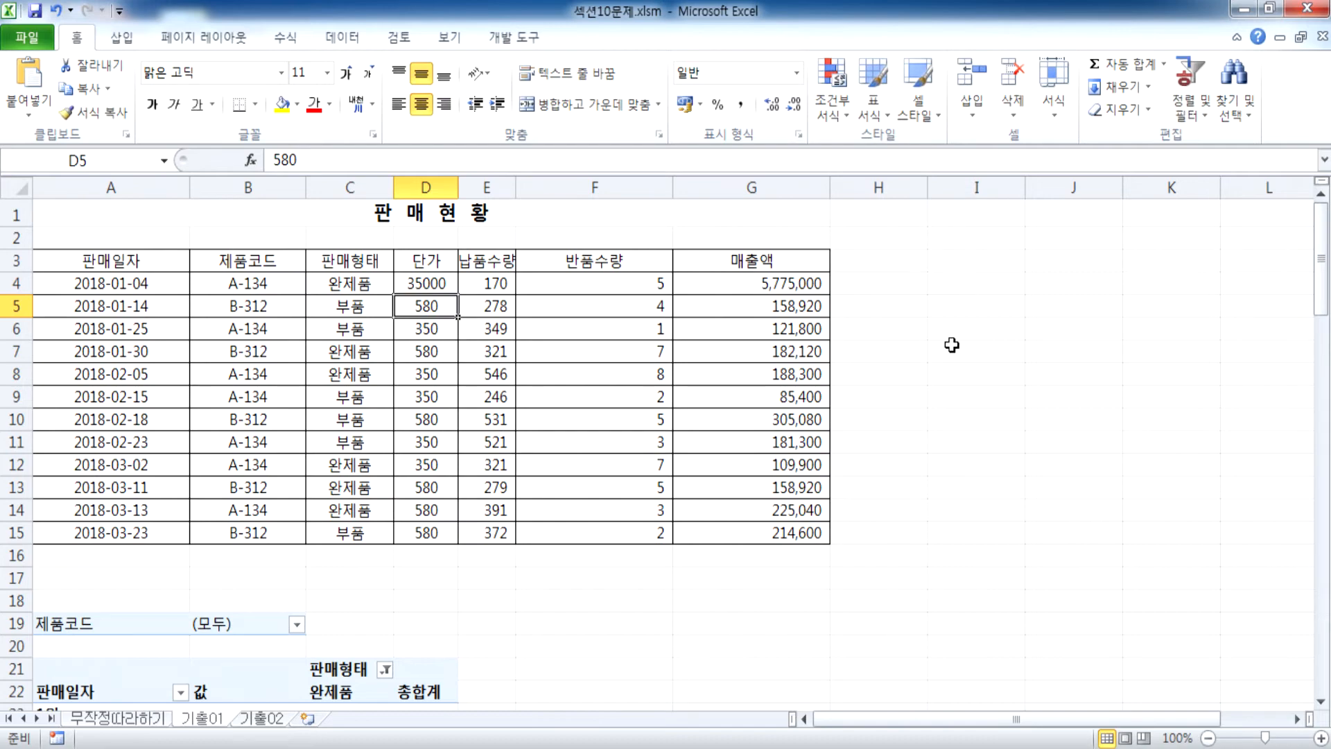
Check the edited unit price in D4 and the 매출액 formula in G4 against the pivot table's values
left_click(434, 350)
scroll(437, 447, "down", 2)
scroll(449, 442, "up", 2)
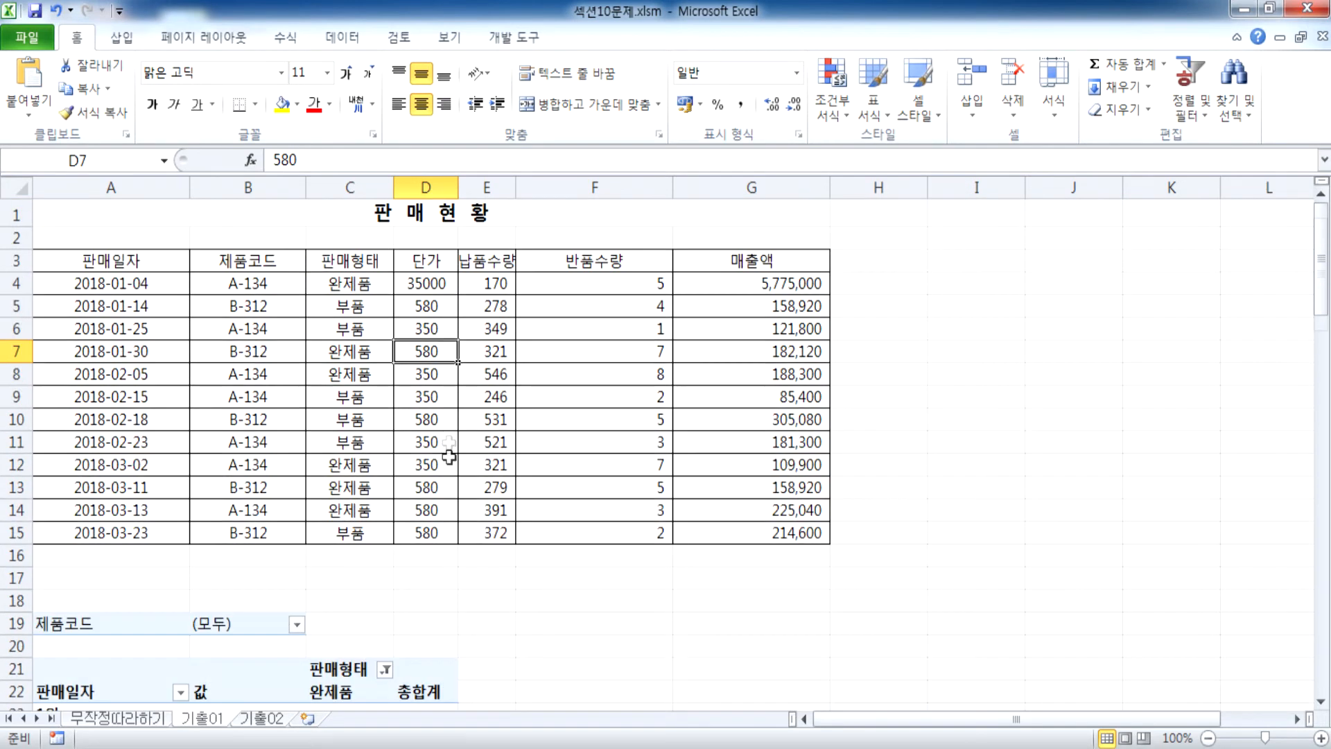
left_click(429, 284)
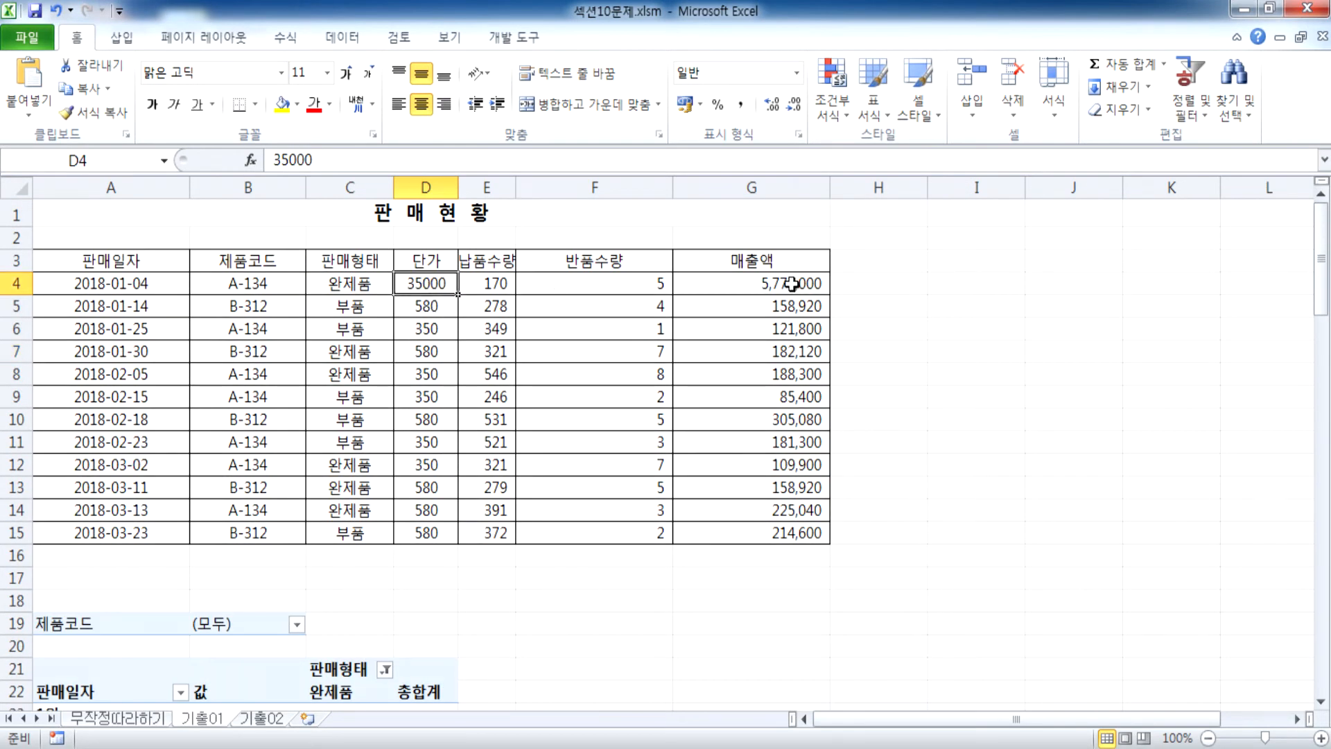
left_click(791, 284)
scroll(416, 527, "down", 2)
mouse_move(338, 539)
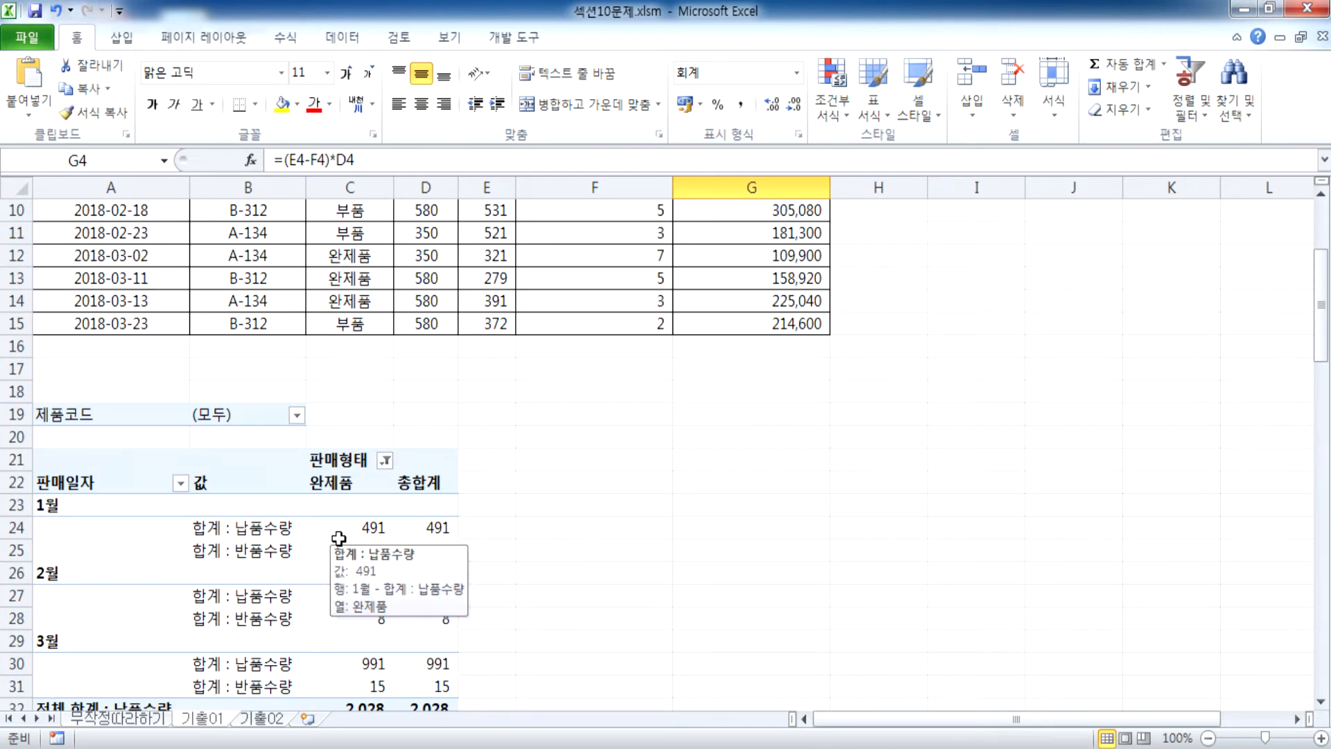
scroll(339, 534, "up", 2)
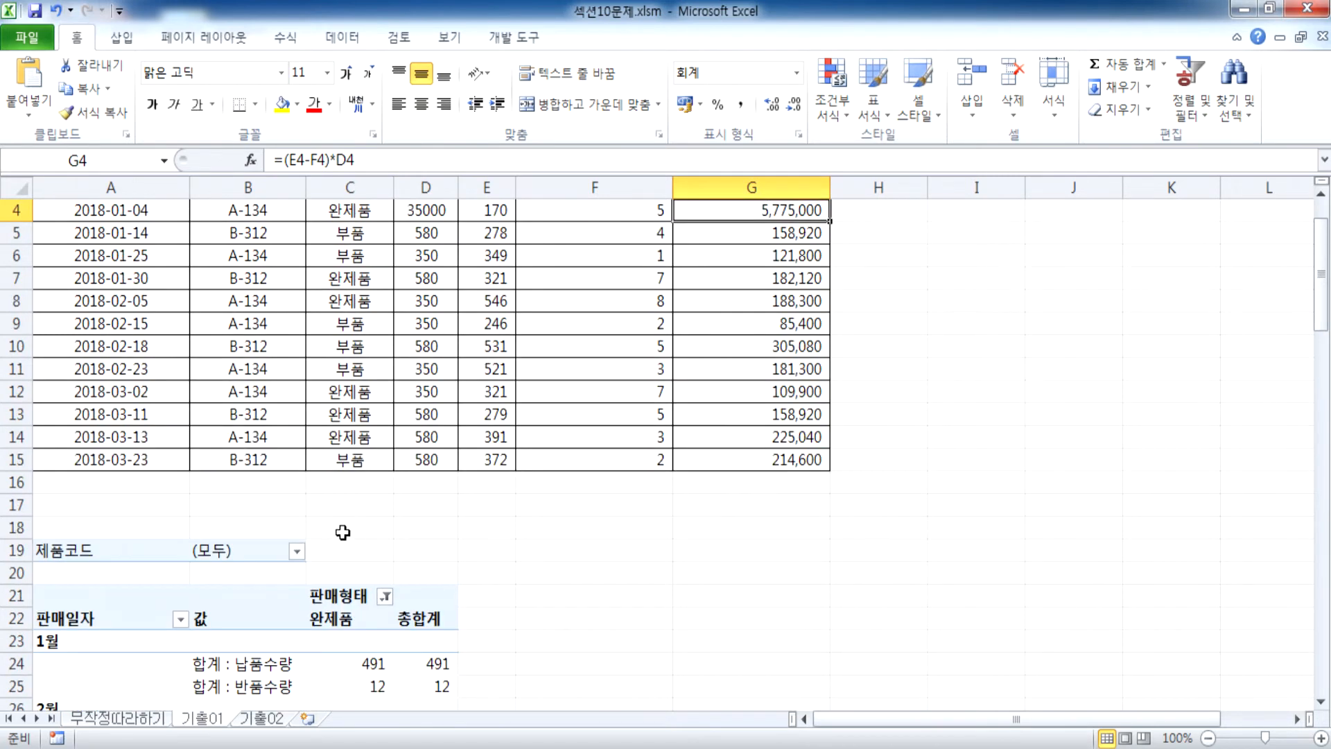
scroll(343, 530, "up", 1)
left_click(441, 285)
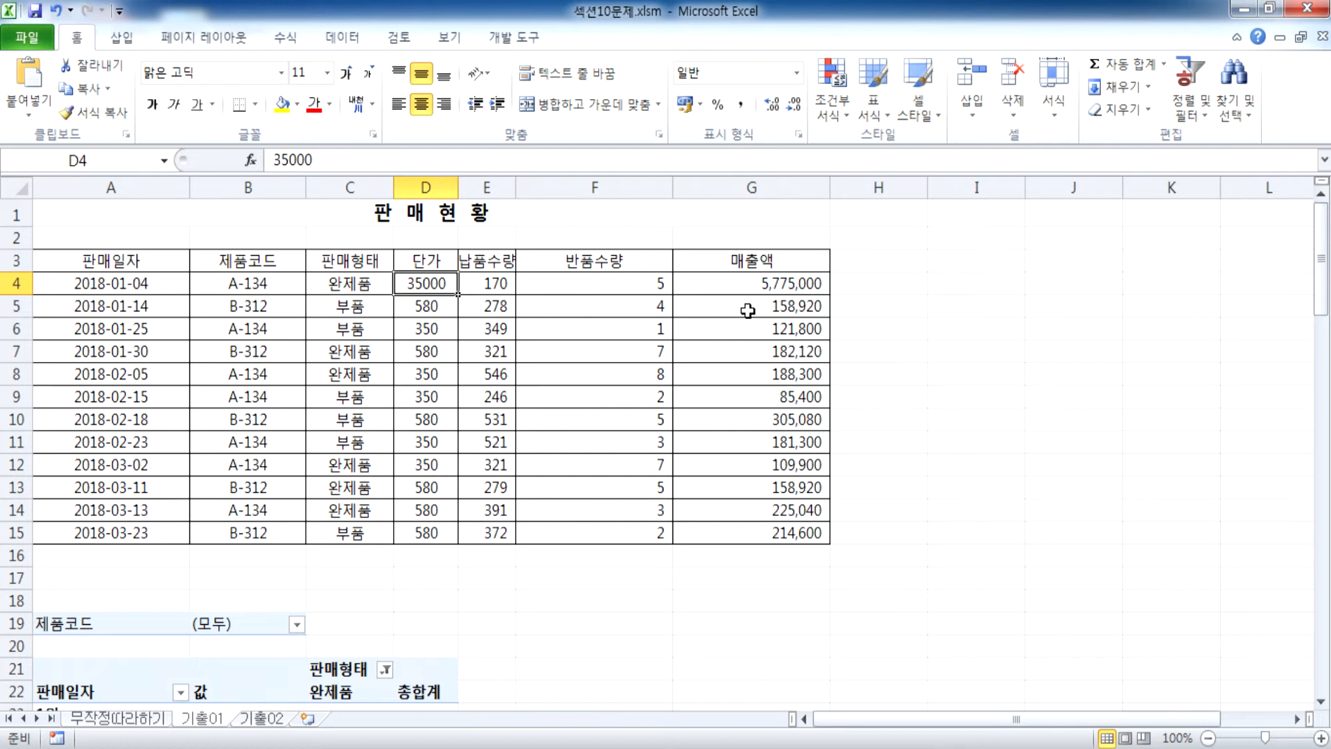
Set the unit price in D4 of the source table to 350 and the delivered quantity in E4 to 17000
type("350")
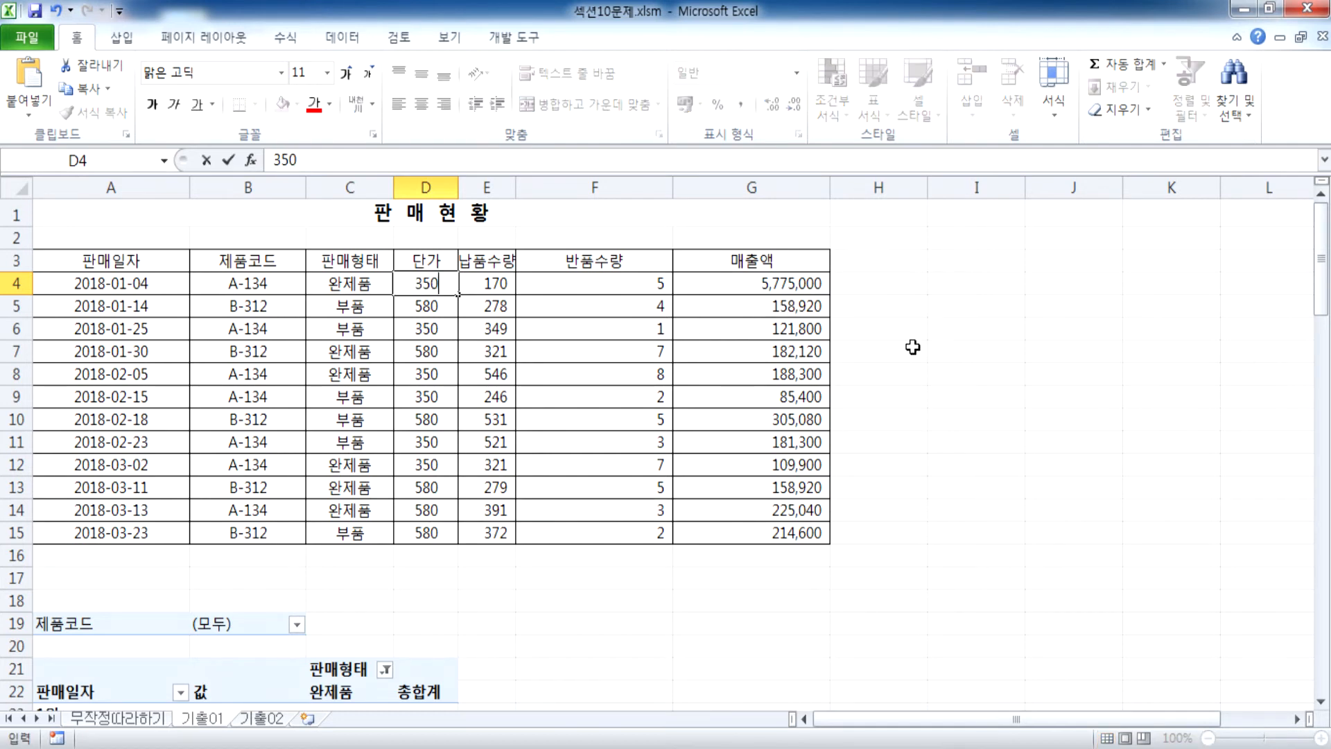
key("Tab")
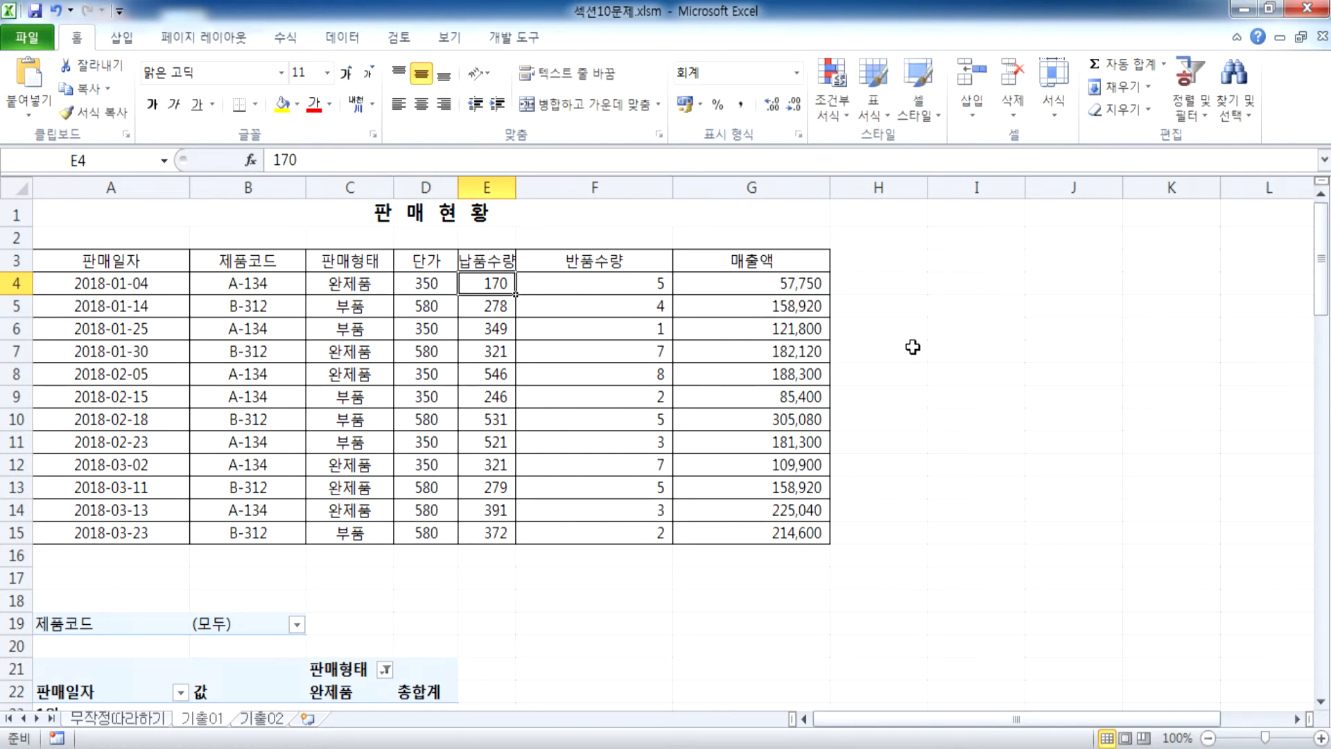
type("170000")
key("BackSpace")
key("Return")
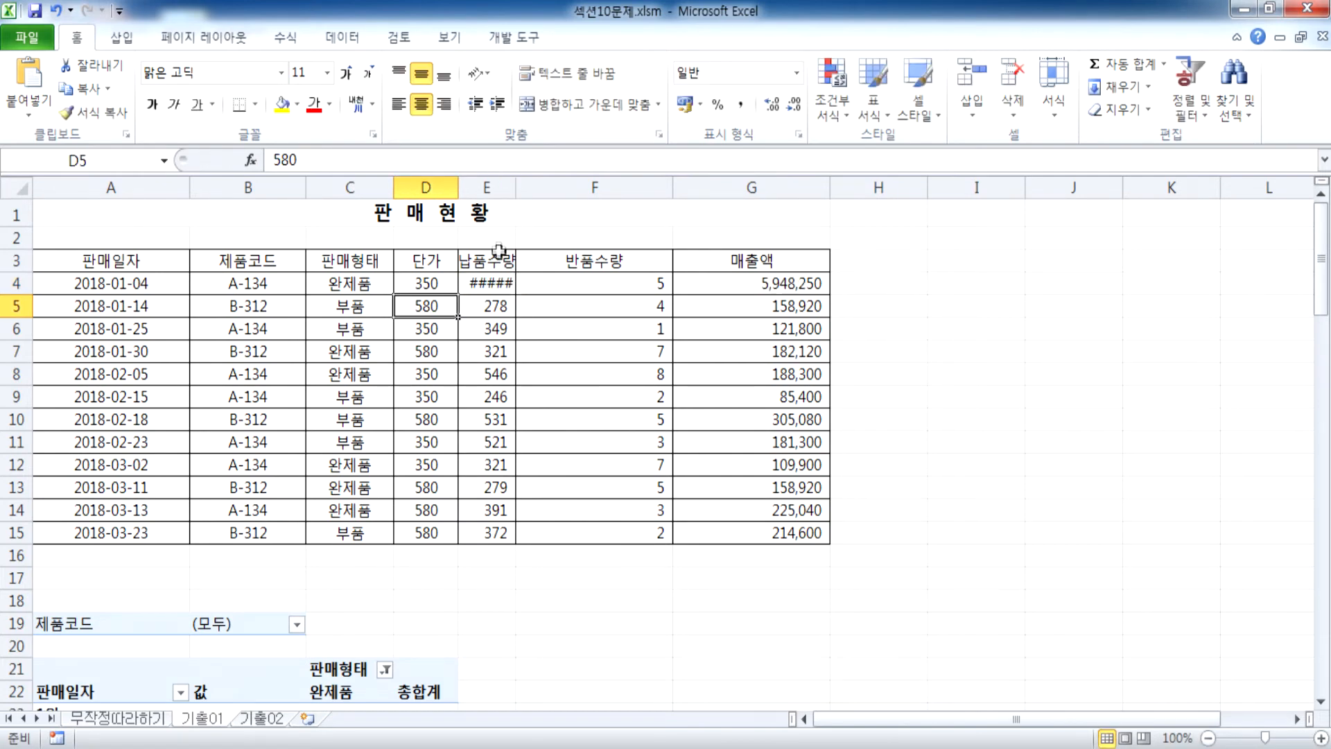
Compare the 1월 delivered quantity total in C24 of the pivot table with the edited 납품수량 in the source table
scroll(416, 333, "down", 3)
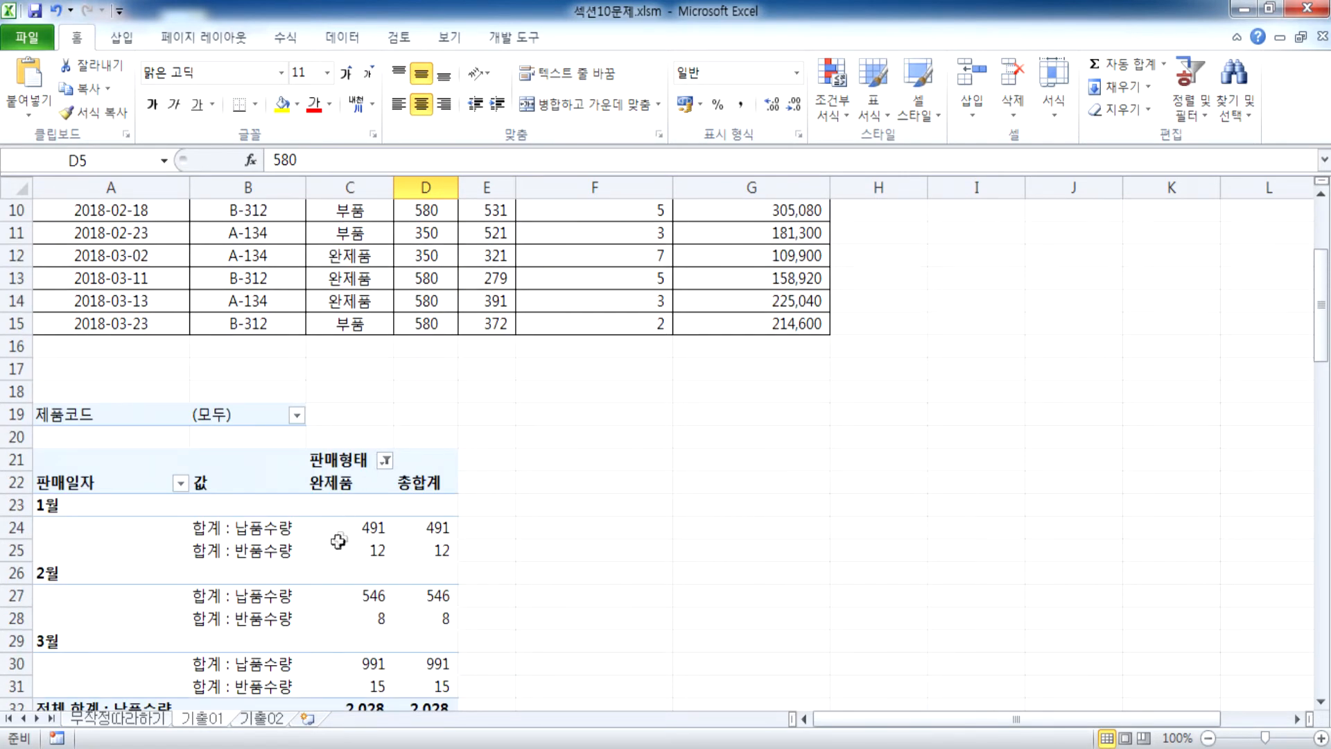
left_click(354, 529)
scroll(388, 423, "up", 3)
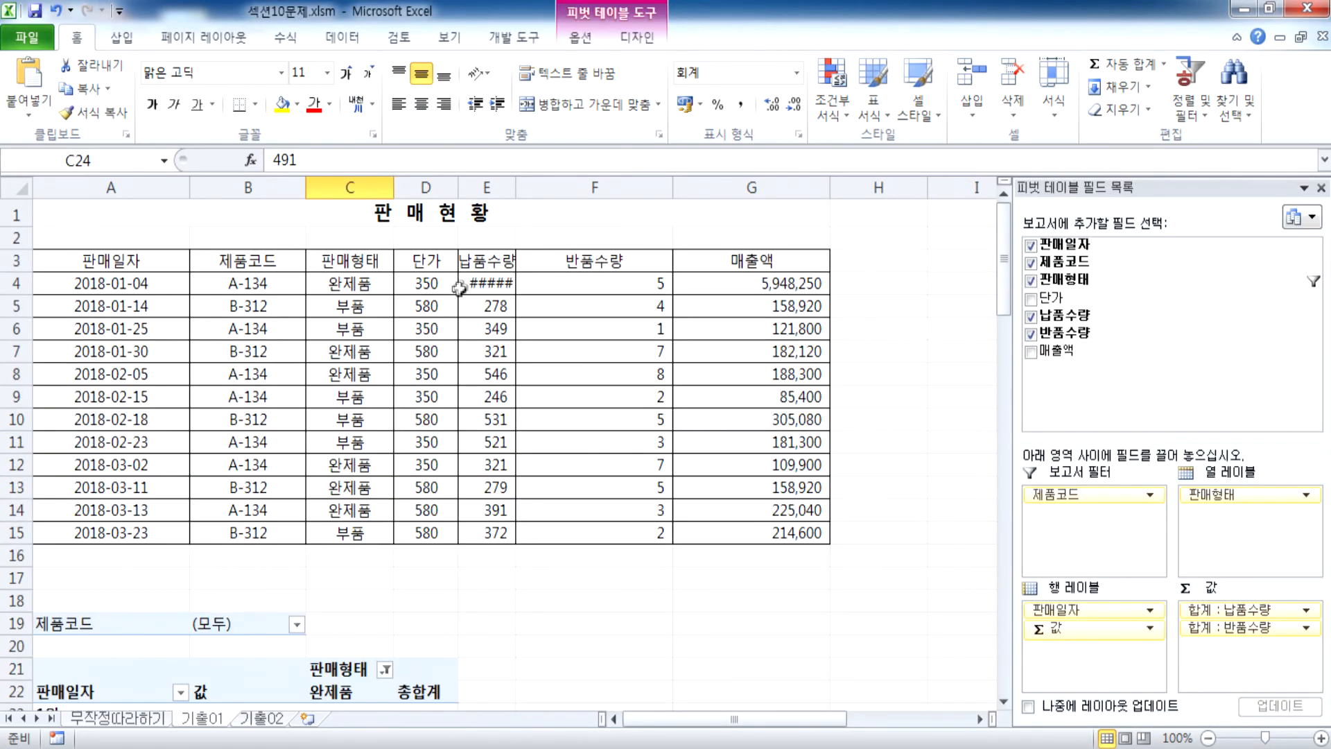
scroll(437, 363, "down", 3)
mouse_move(350, 527)
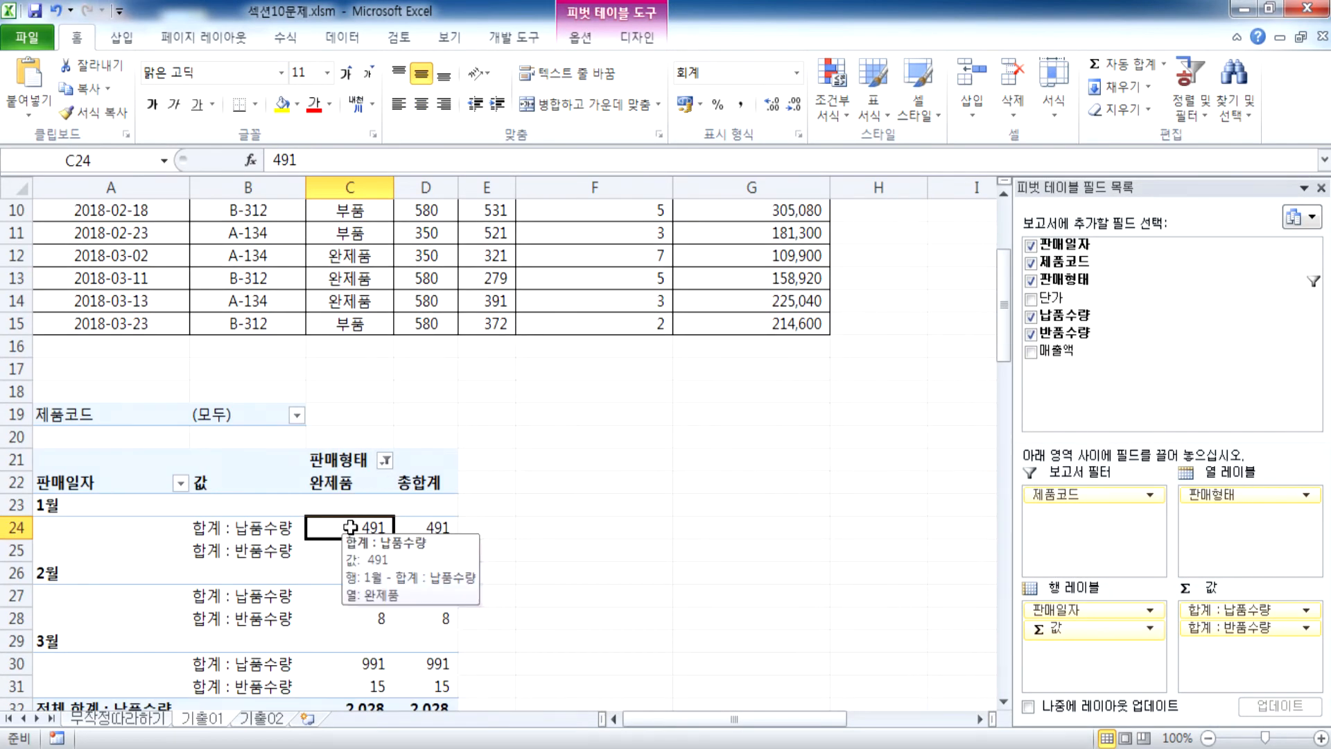
scroll(350, 527, "up", 3)
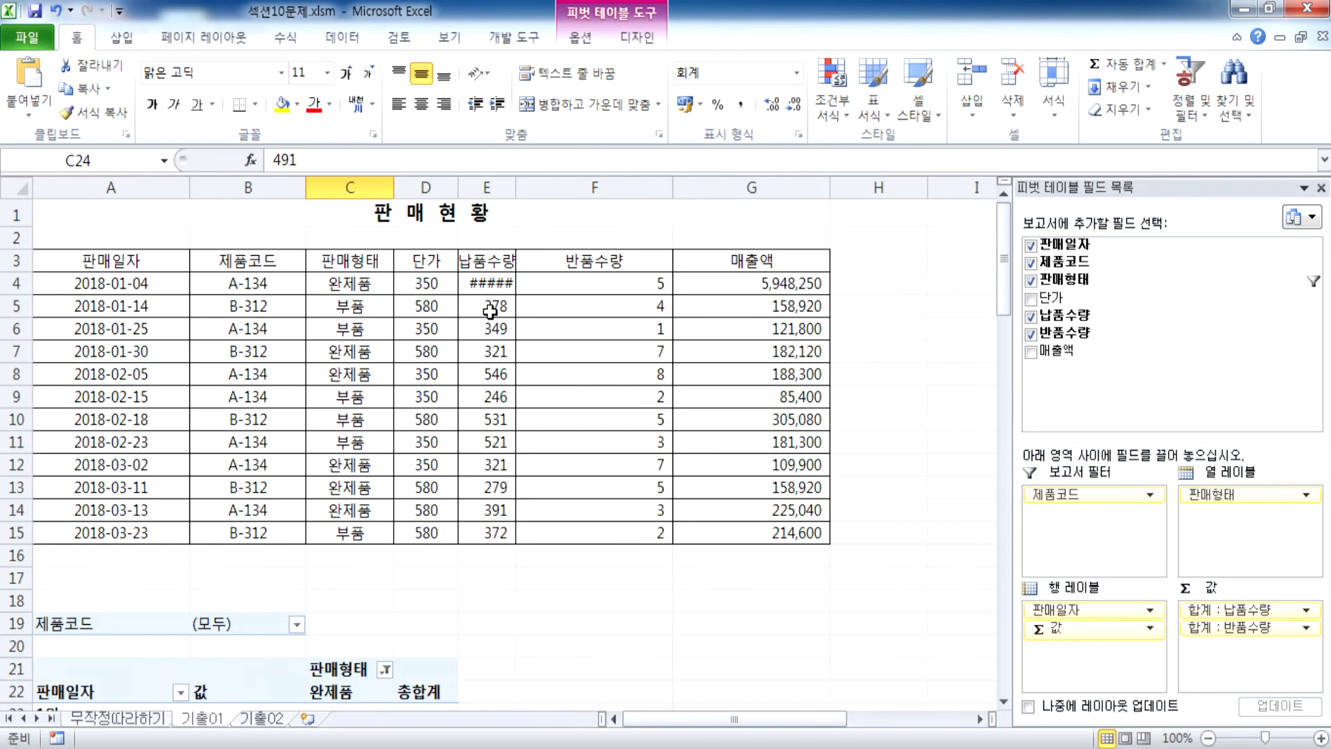
scroll(350, 305, "down", 1)
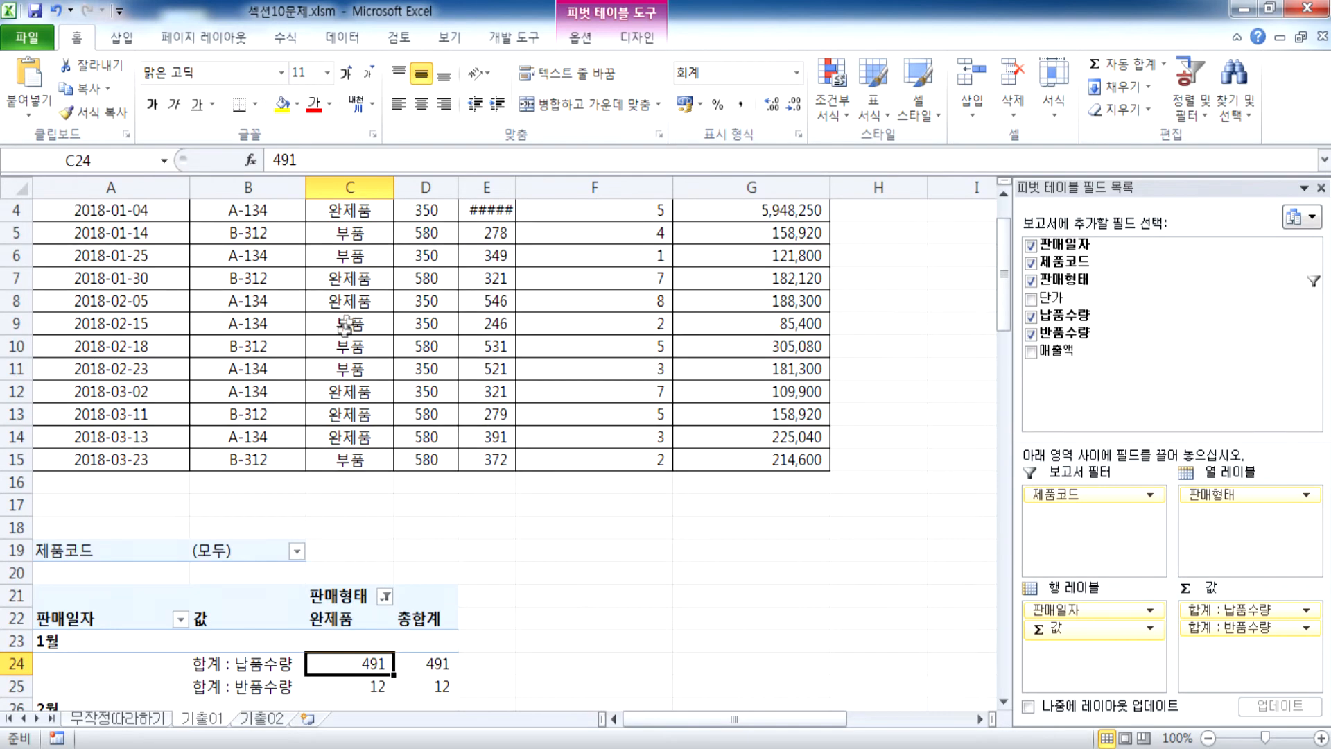
scroll(323, 316, "up", 1)
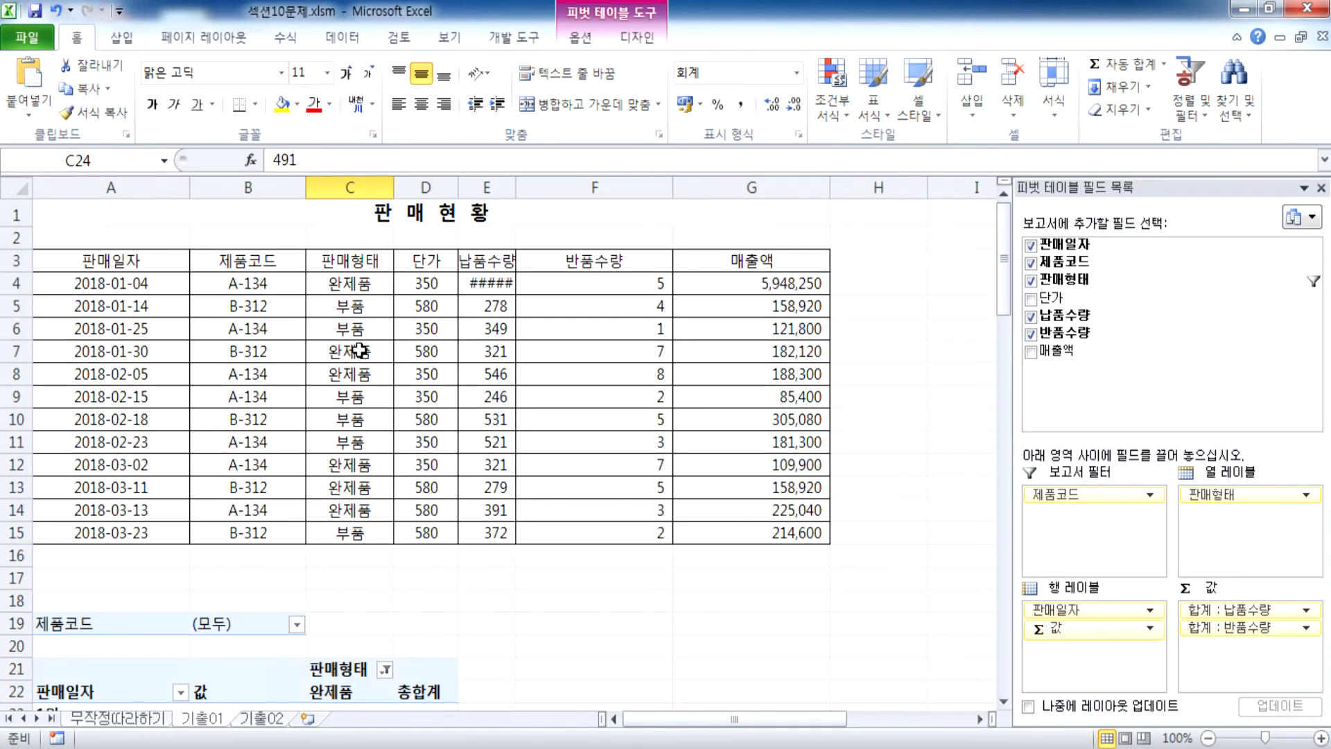
scroll(388, 392, "down", 3)
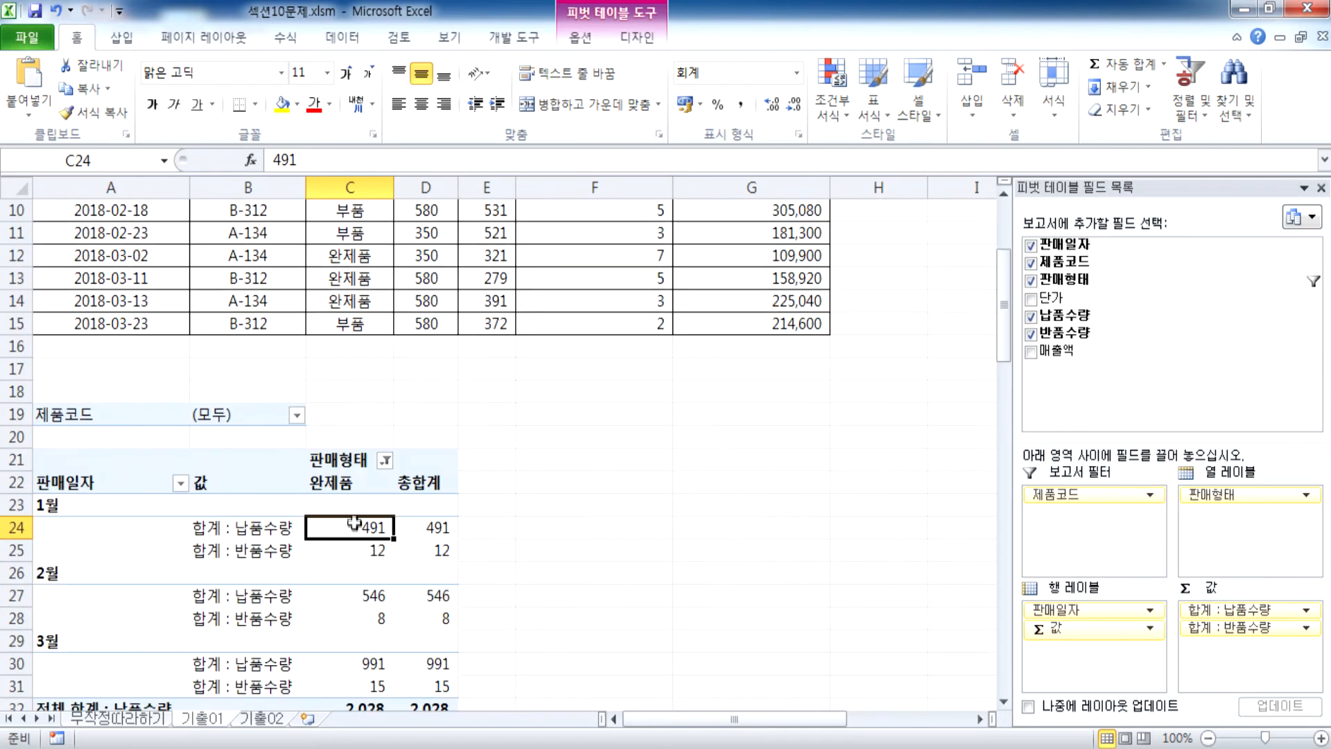
Refresh the pivot table from the edited source data and check the 1월 delivered quantity and grand totals
left_click(593, 43)
left_click(549, 90)
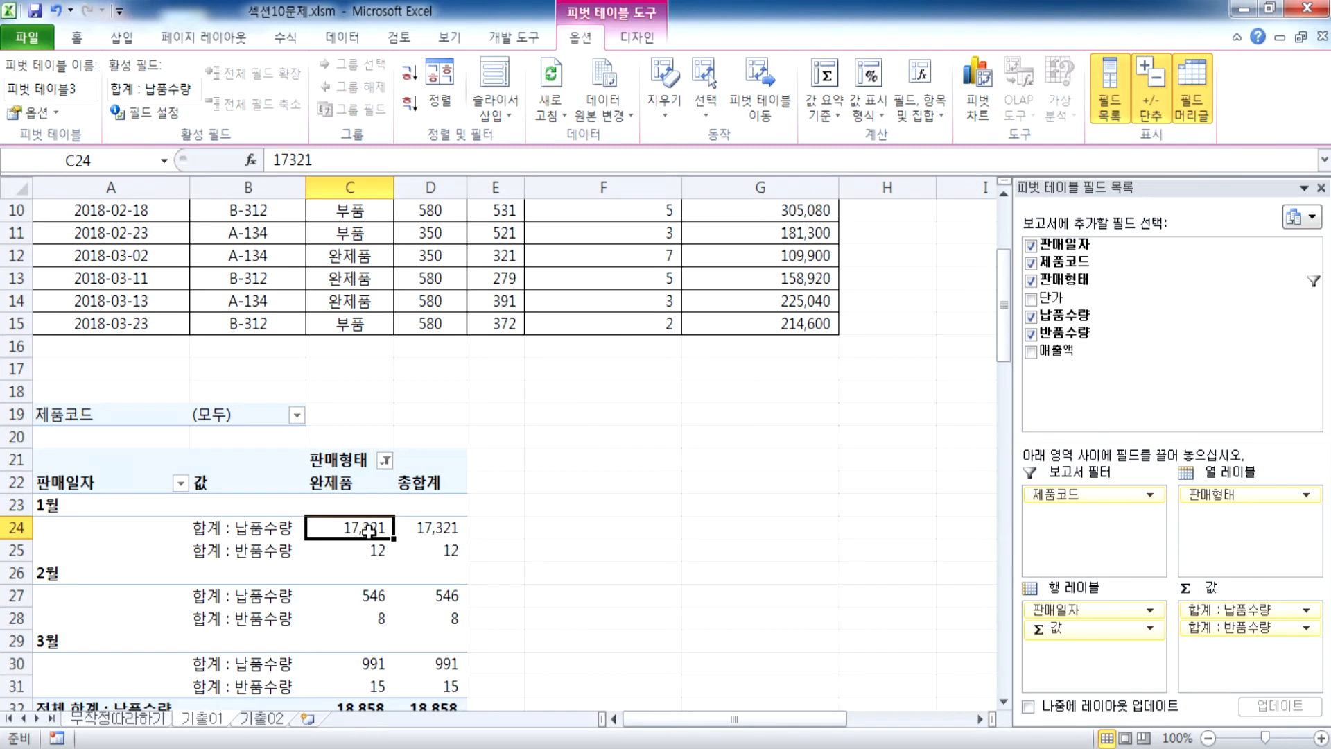
scroll(370, 523, "down", 1)
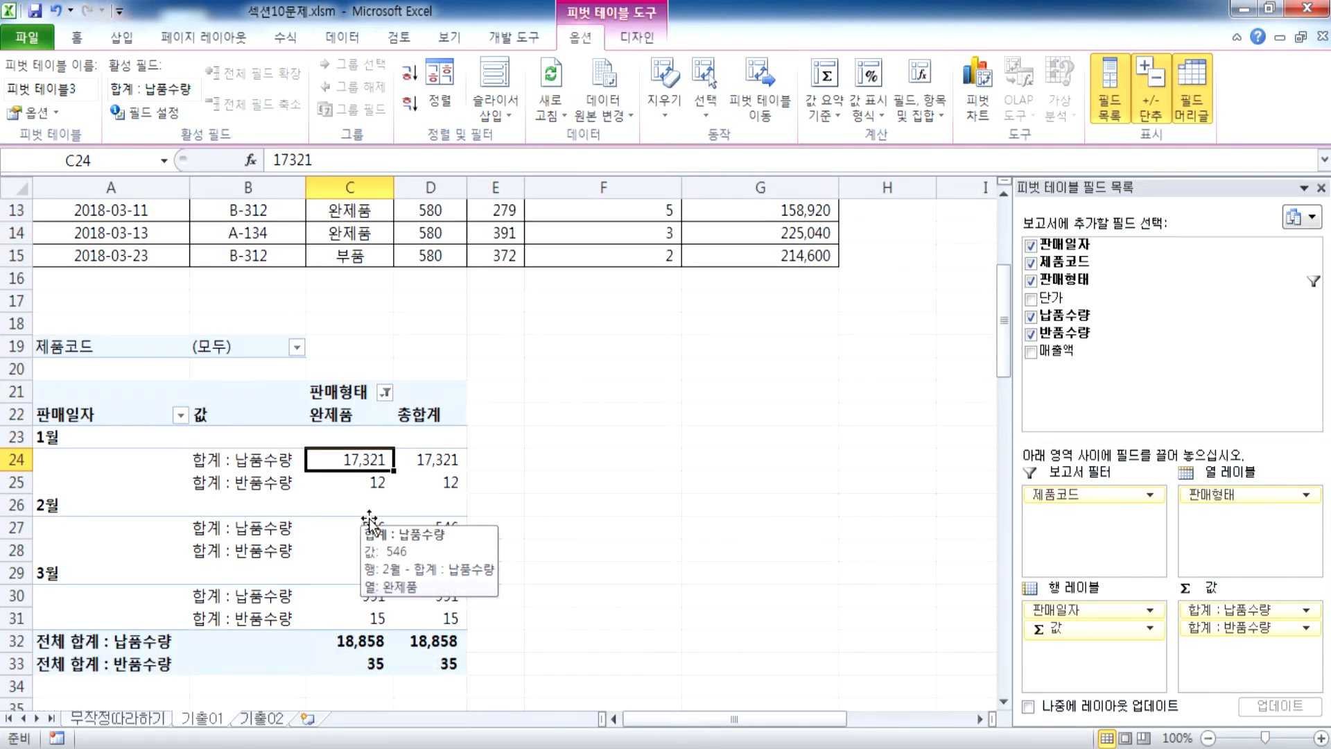
Set the delivered quantity (납품수량) in E4 of the source table to 170
scroll(370, 516, "up", 3)
left_click(502, 210)
type("17000")
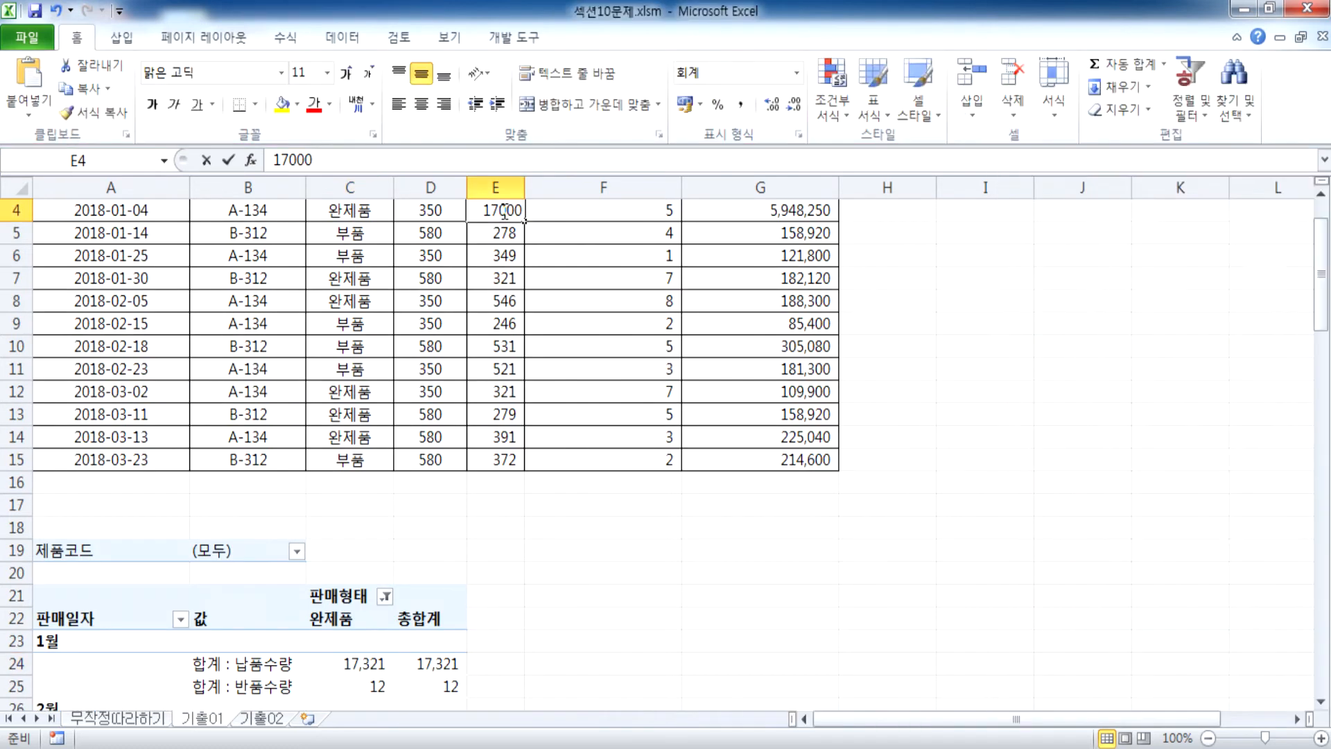
key("BackSpace")
key("BackSpace")
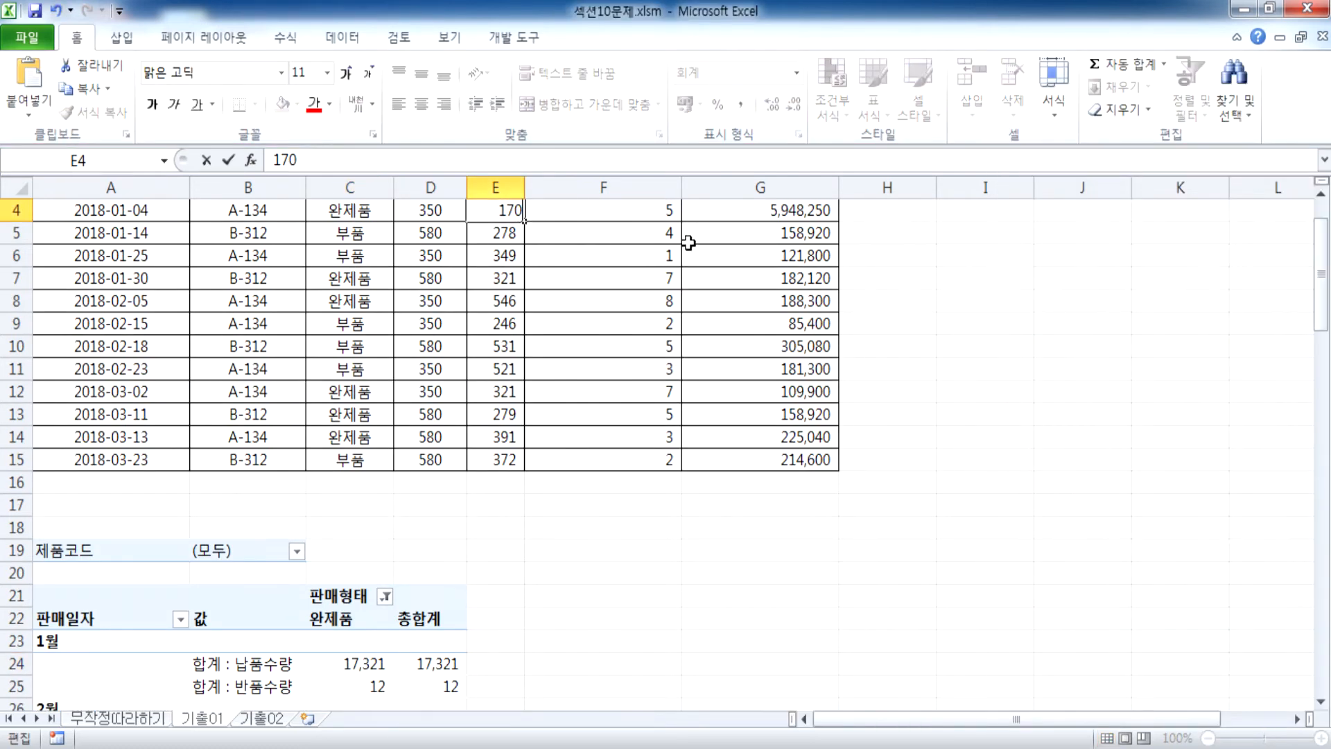
key("Return")
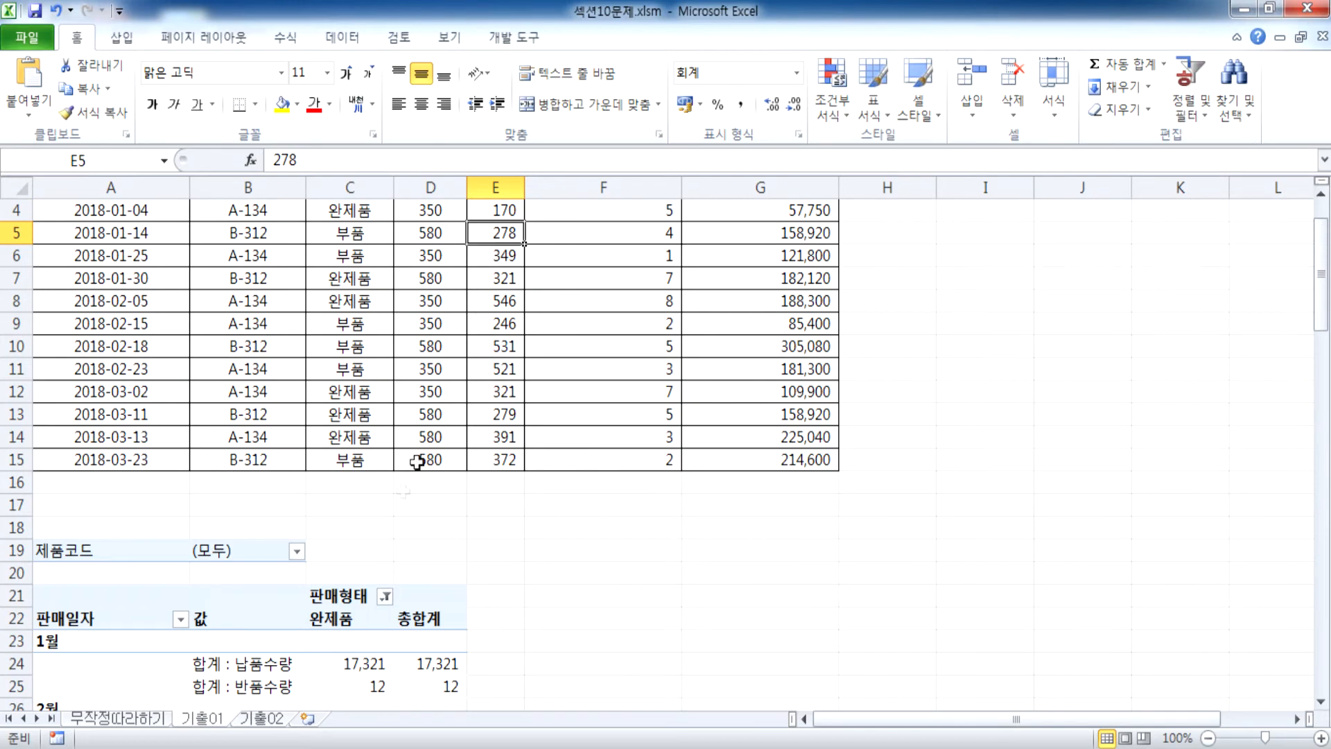
Refresh the pivot table so it picks up the delivered quantity of 170
scroll(418, 462, "down", 3)
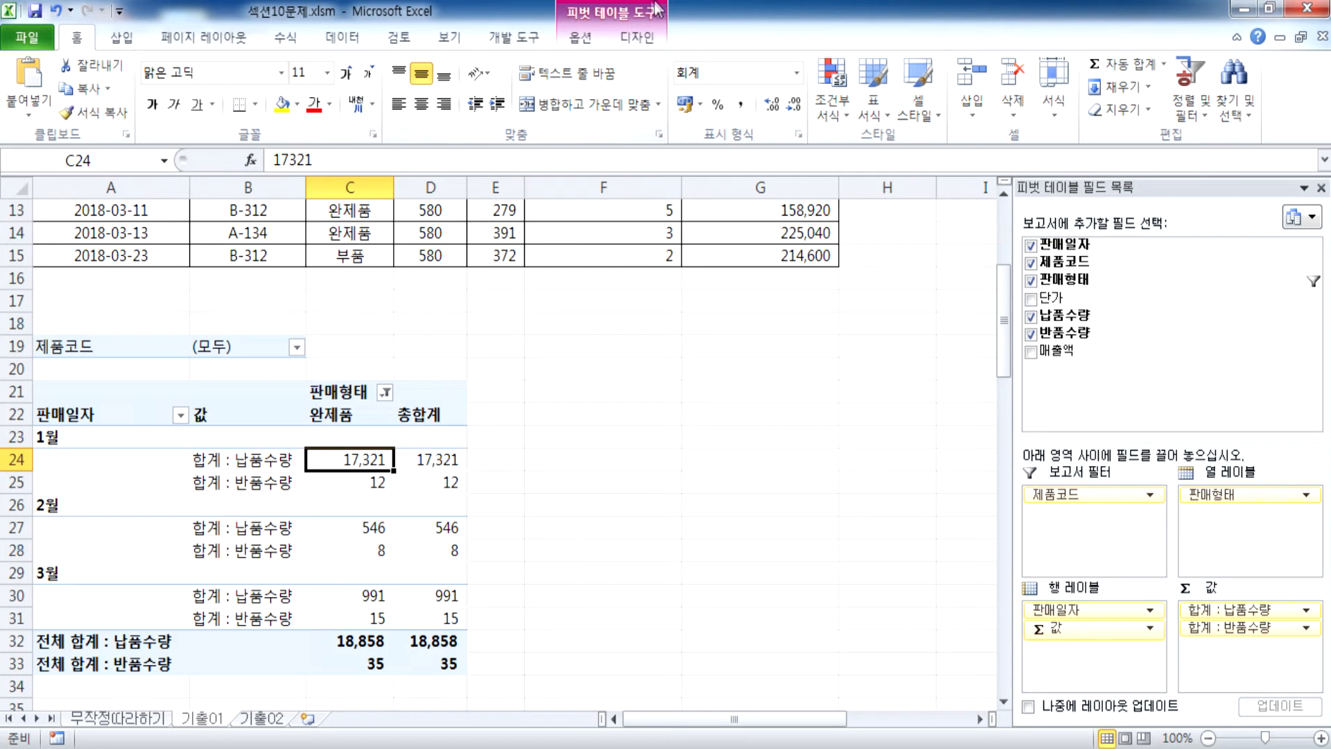
left_click(581, 37)
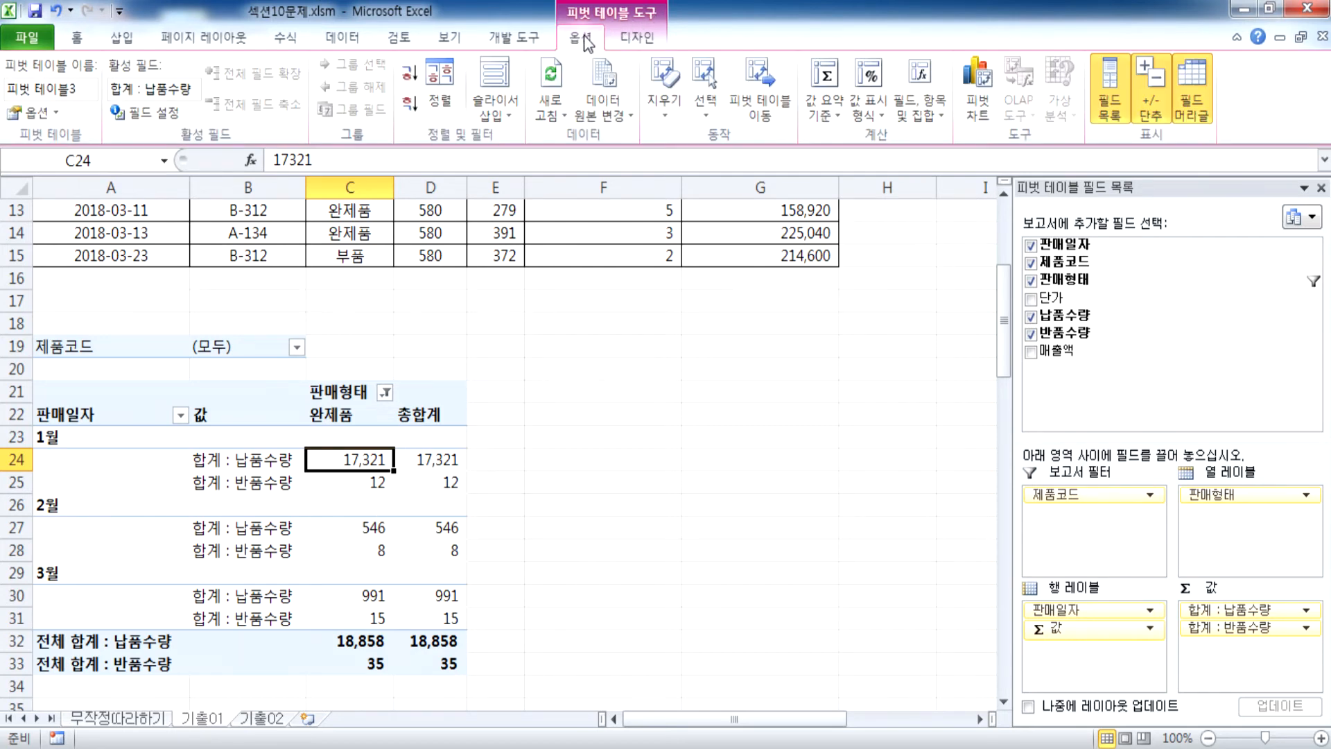
left_click(552, 74)
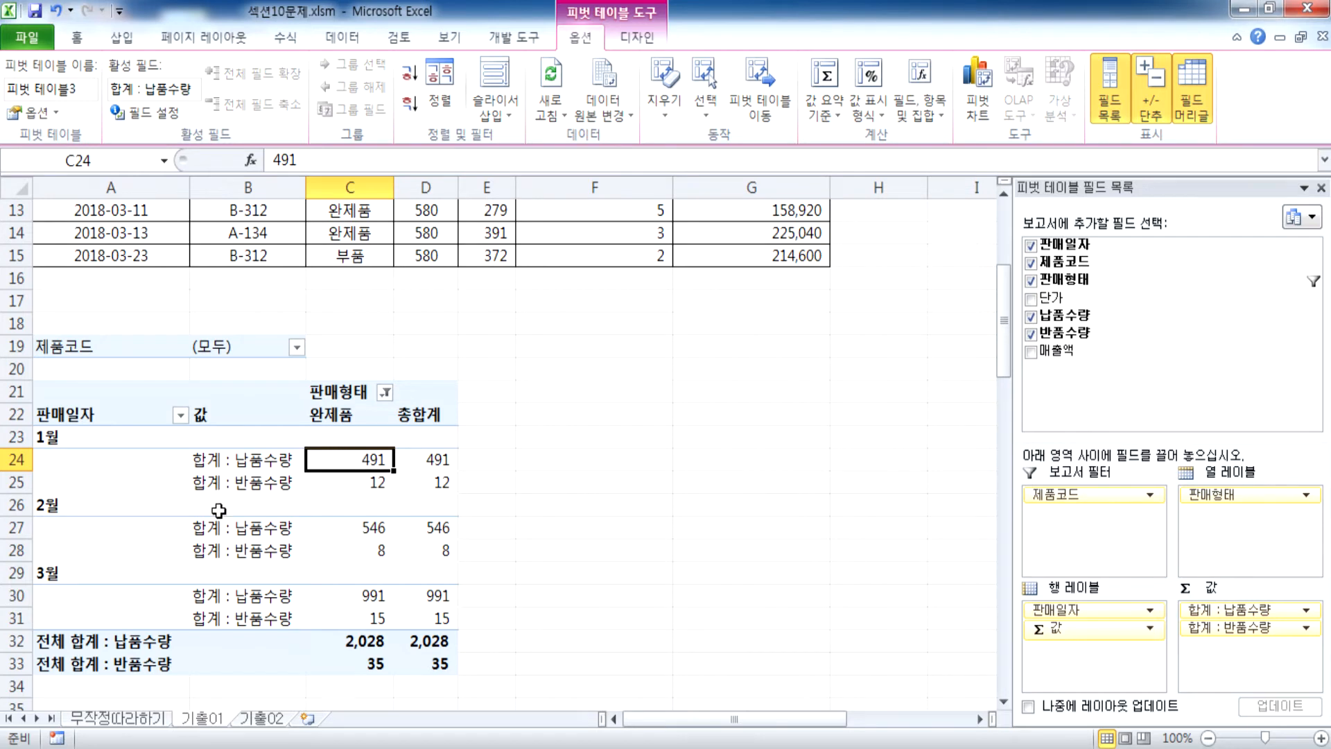
Move the 2월 group above the 1월 group in the pivot table's row labels
left_click(47, 504)
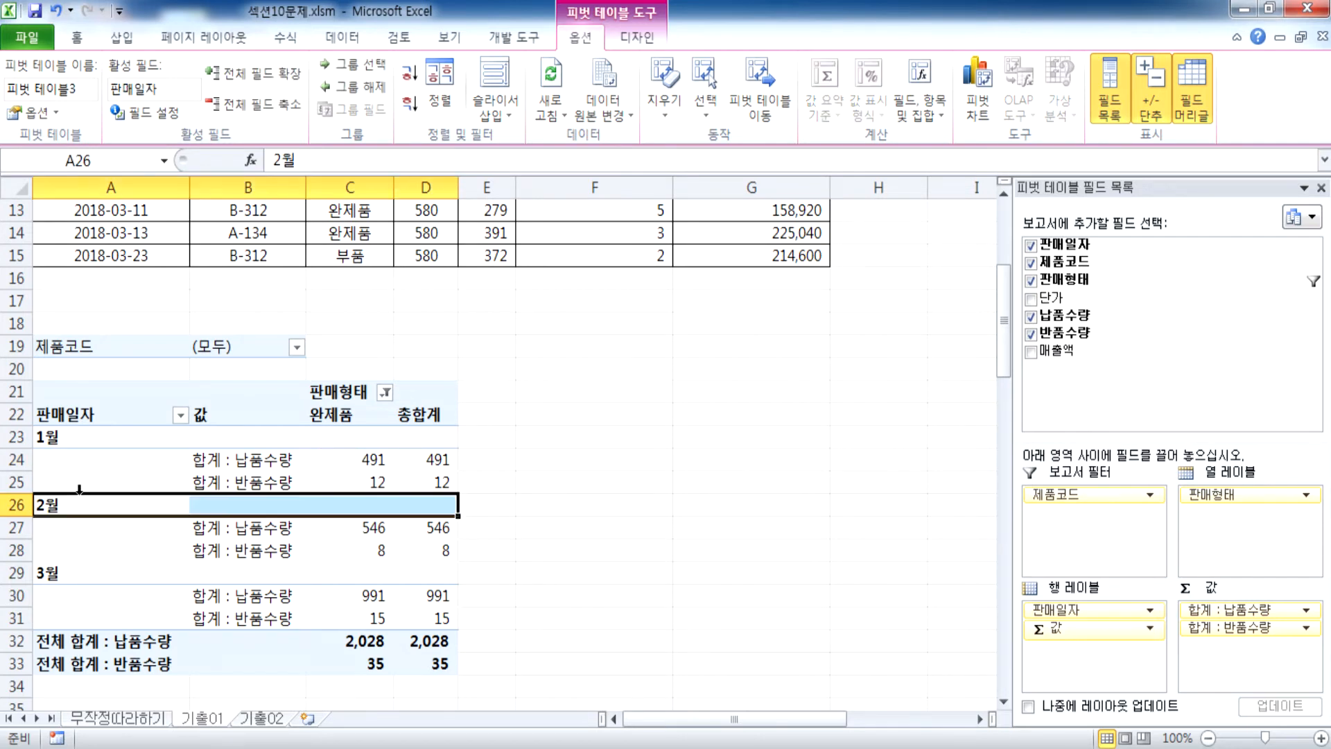
left_click_drag(85, 493, 73, 574)
left_click(73, 508)
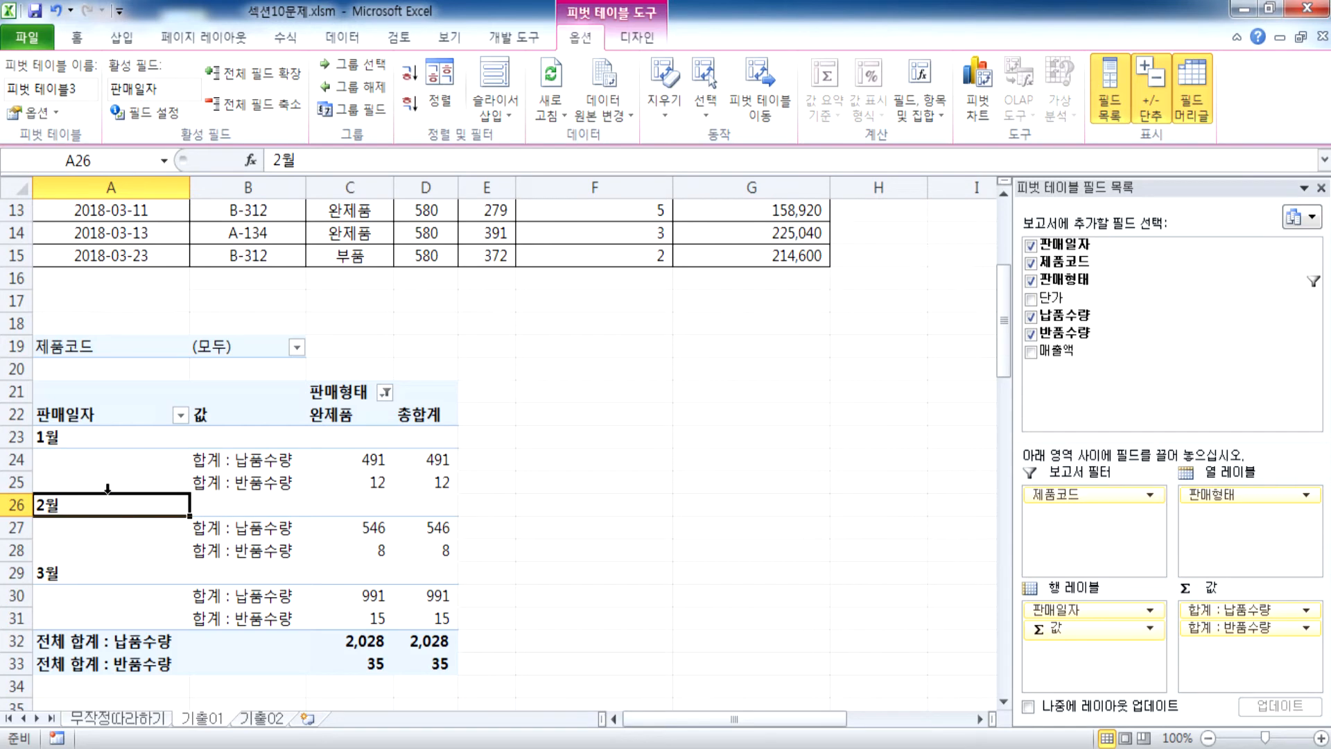
left_click_drag(118, 493, 120, 443)
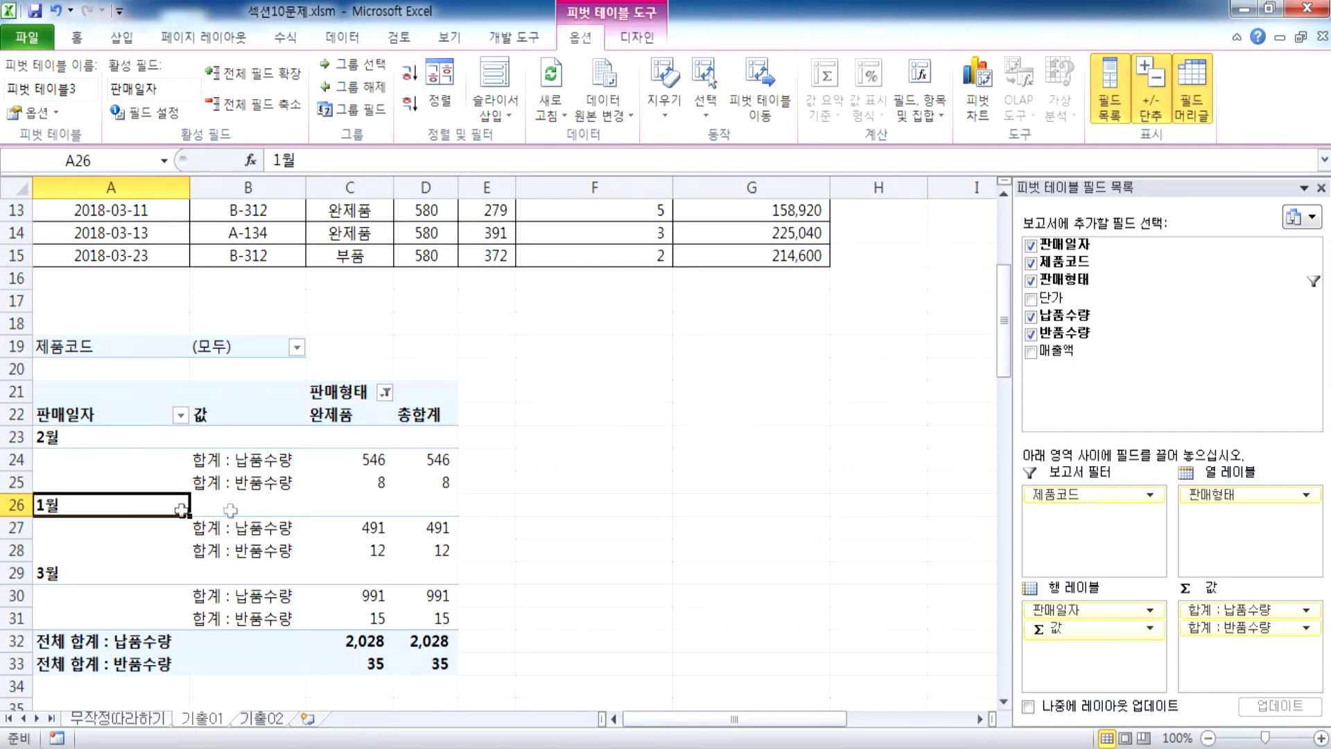
Try to move the 2월 group from A23 back down below the 1월 group
scroll(134, 367, "down", 2)
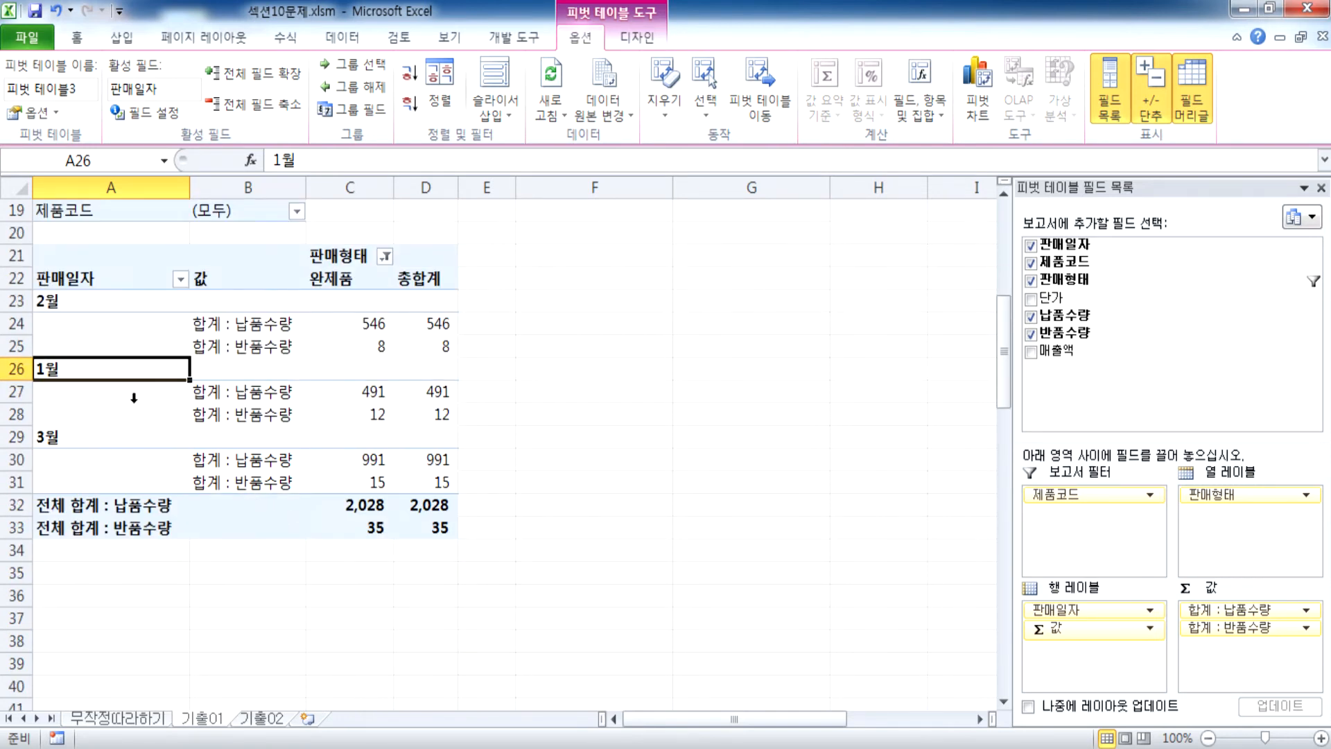
left_click(133, 396)
left_click(136, 371)
left_click(98, 302)
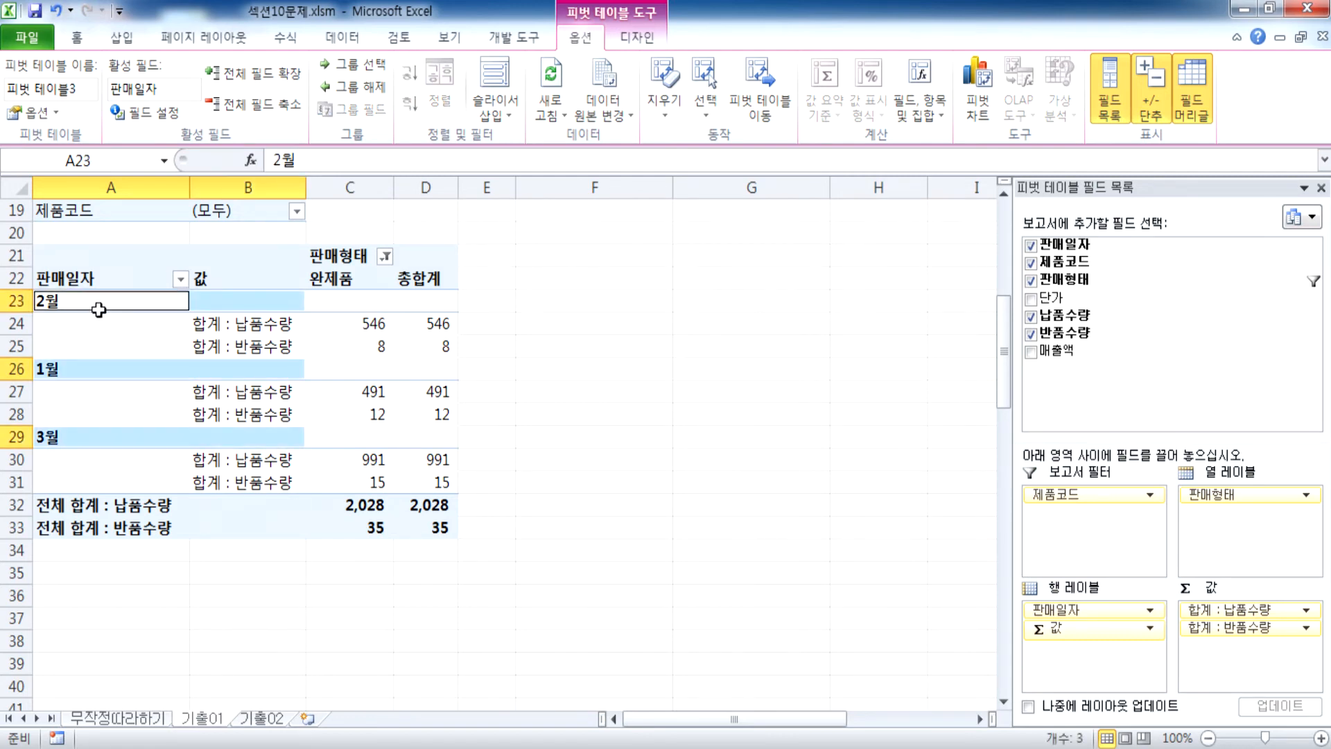
left_click_drag(98, 306, 100, 393)
left_click_drag(113, 307, 114, 435)
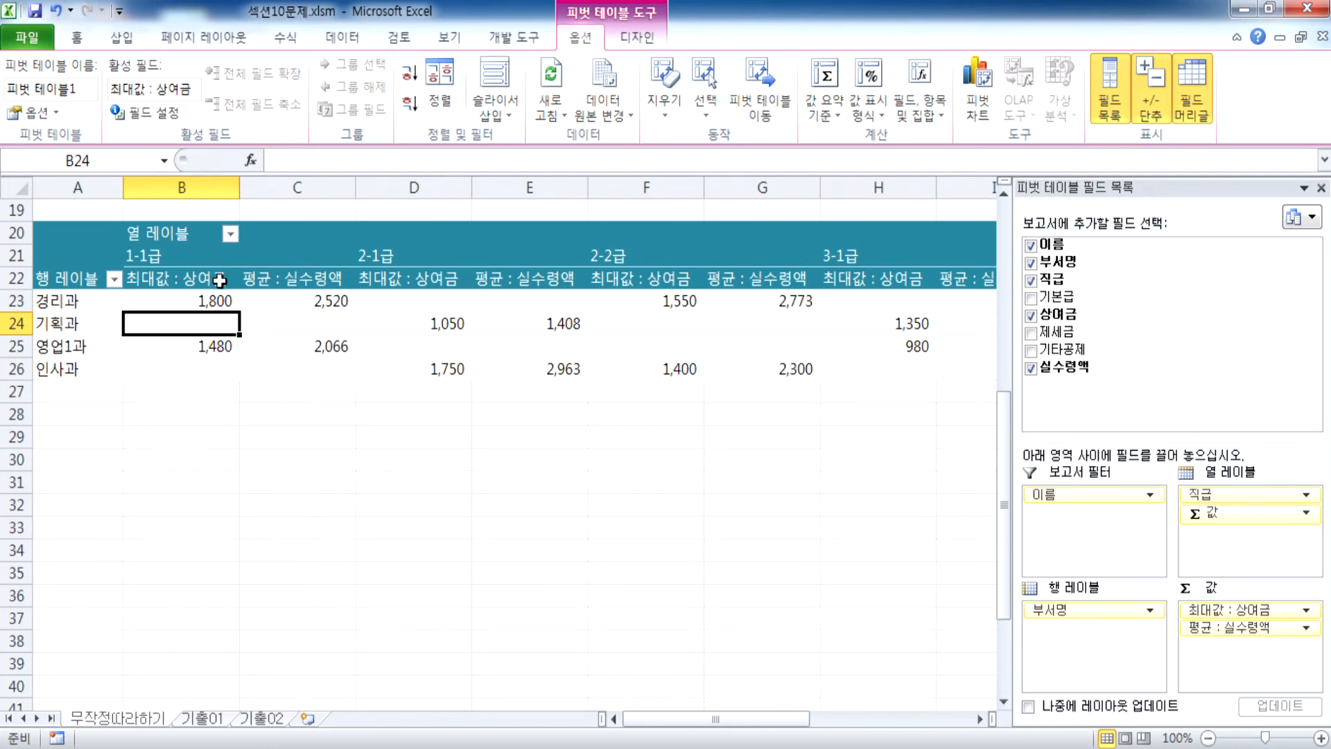
Examine the 1-1급 column label and the department row labels in the bonus and net pay pivot table, enlarged for reading
left_click(169, 256)
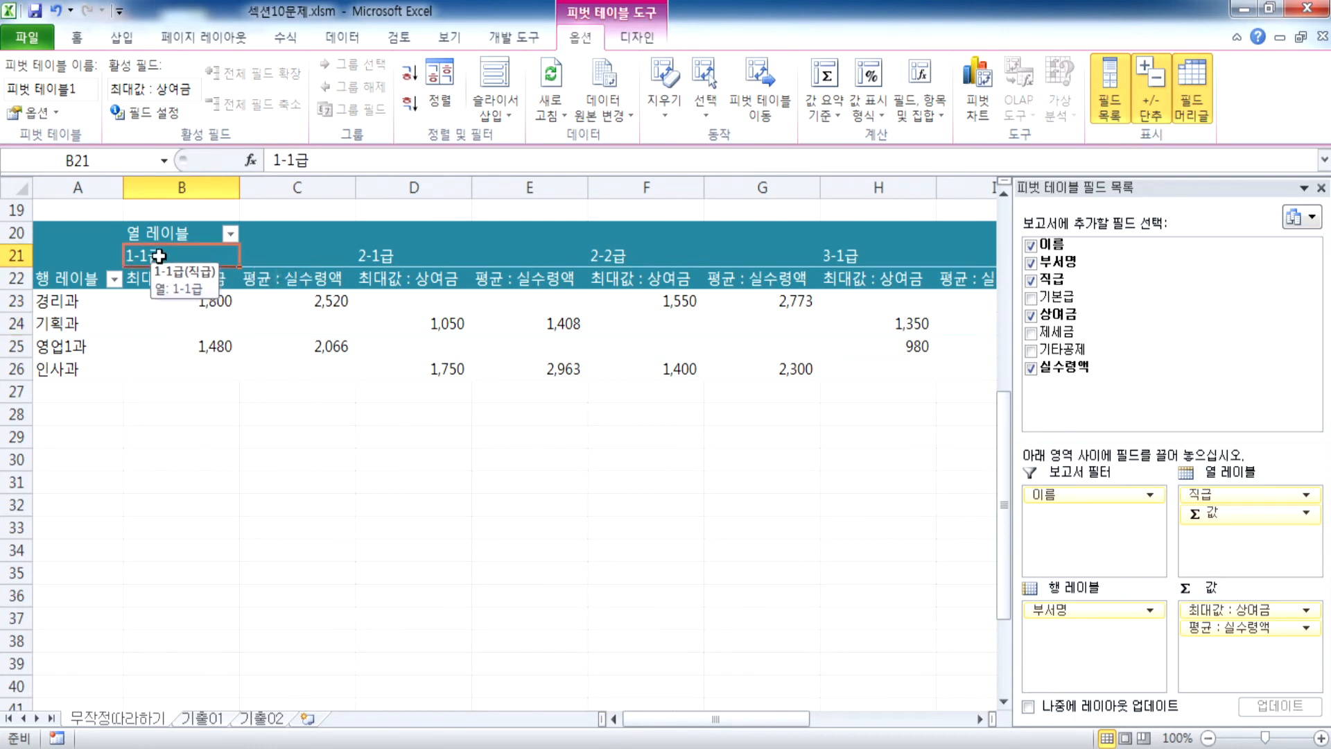
left_click(48, 303)
left_click(52, 324)
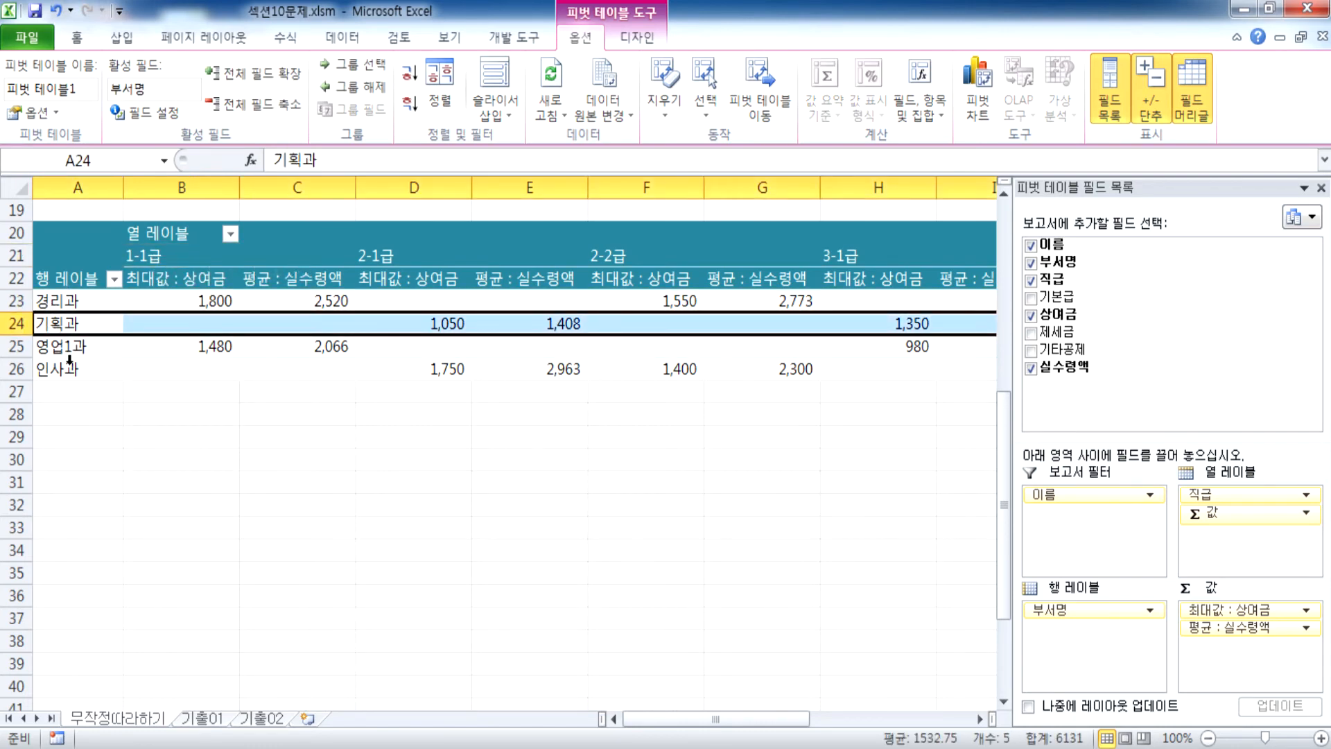
left_click(66, 368)
left_click(88, 347)
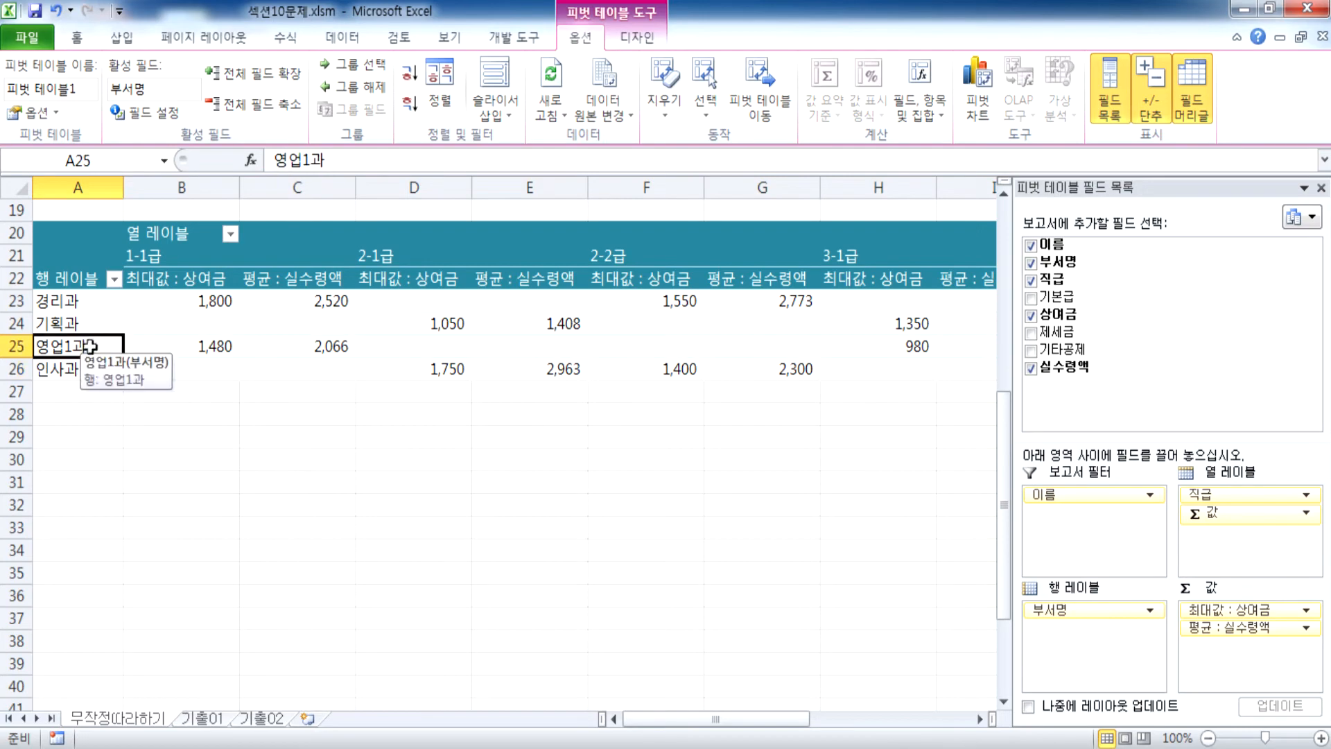
scroll(40, 312, "up", 5)
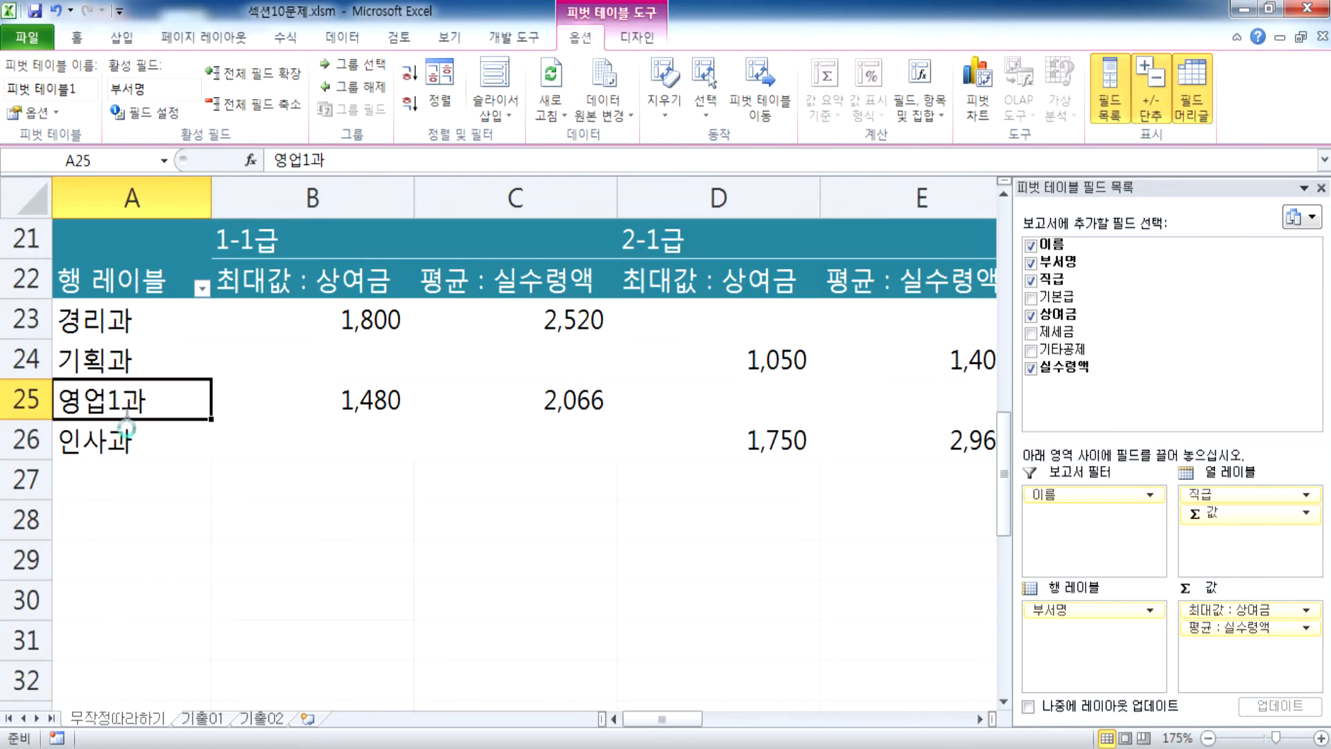
Move the 기획과 row below 인사과 in the department labels and return it to its place between 경리과 and 영업1과
left_click(114, 357)
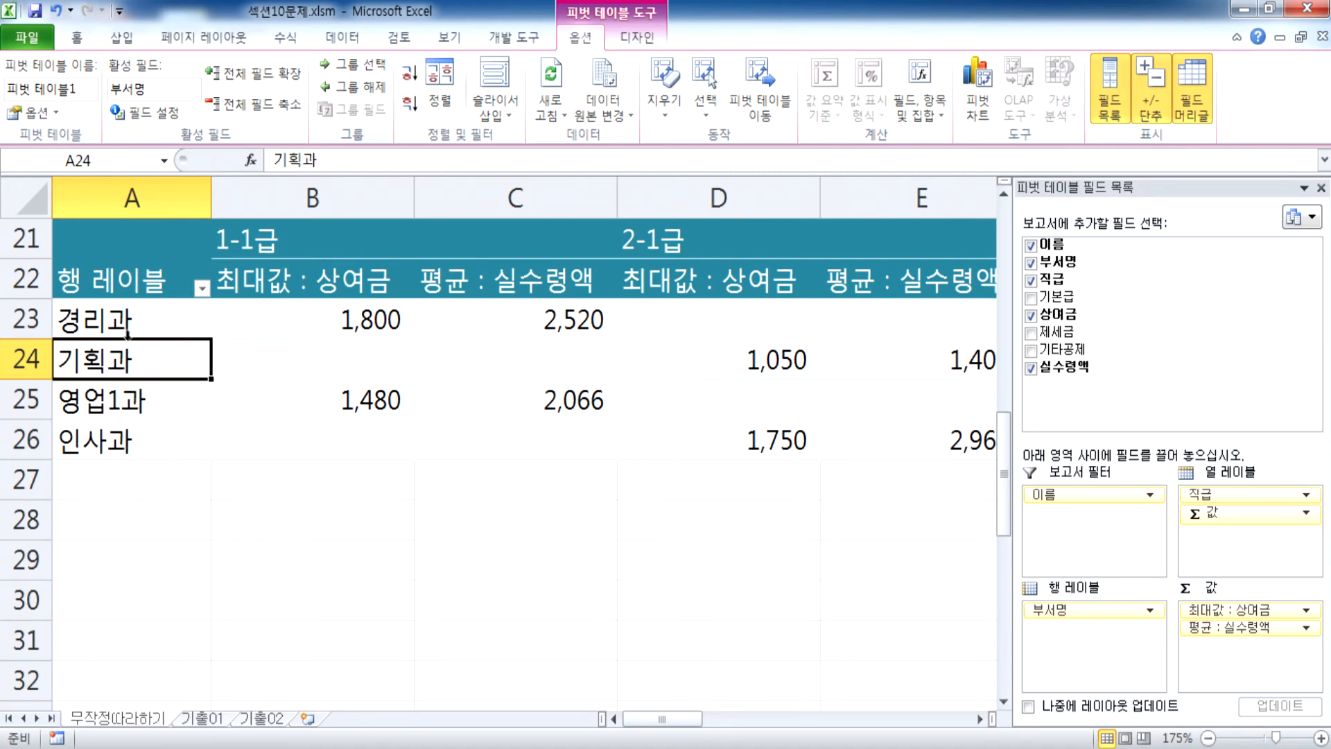
left_click(302, 368)
left_click(135, 359)
left_click_drag(172, 380, 173, 455)
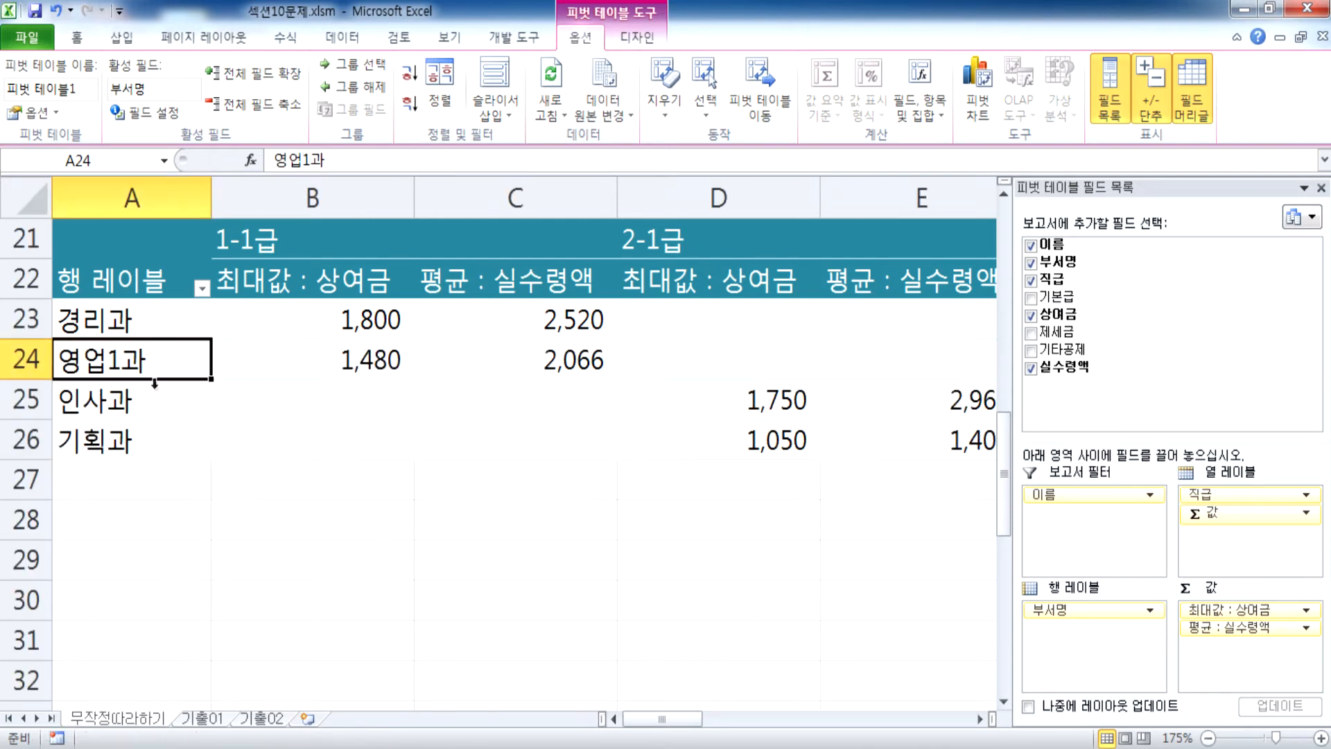
left_click(138, 438)
left_click_drag(149, 420, 154, 357)
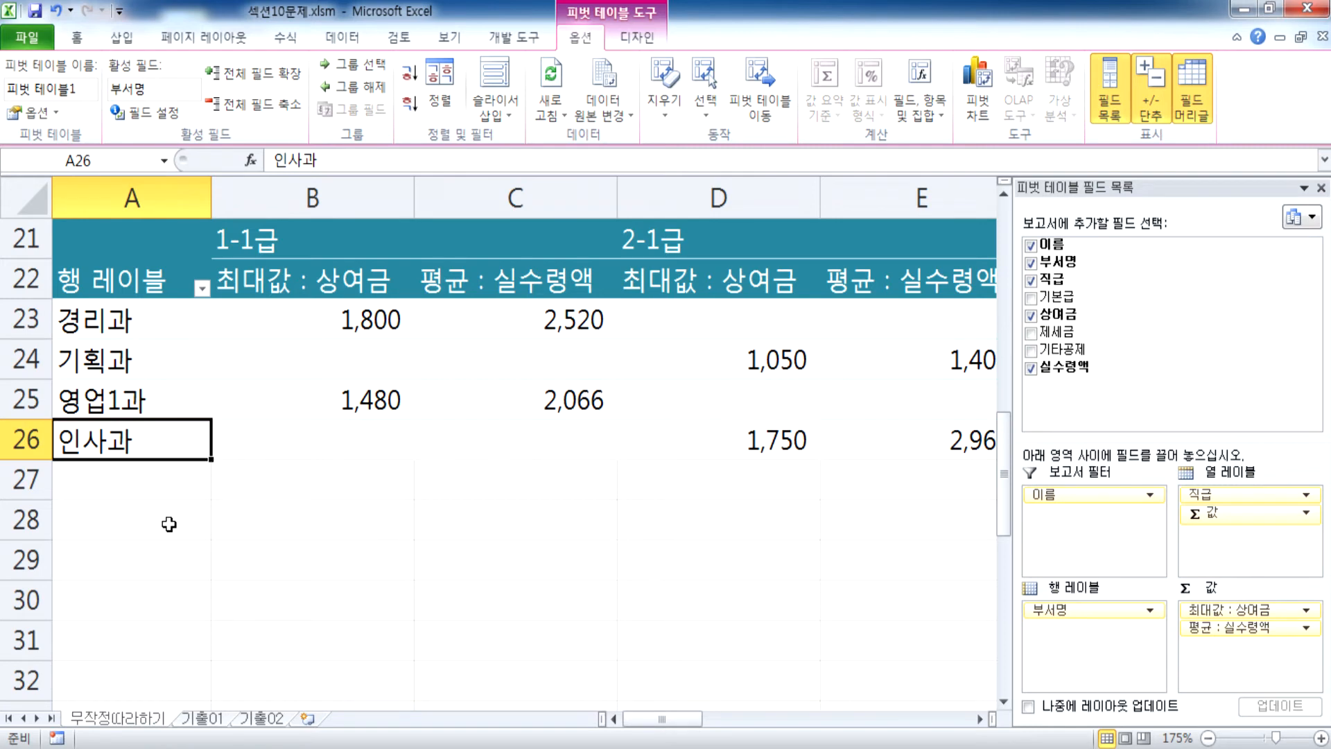
Move the 인사과 row to the top of the department row labels, above 경리과
left_click(135, 363)
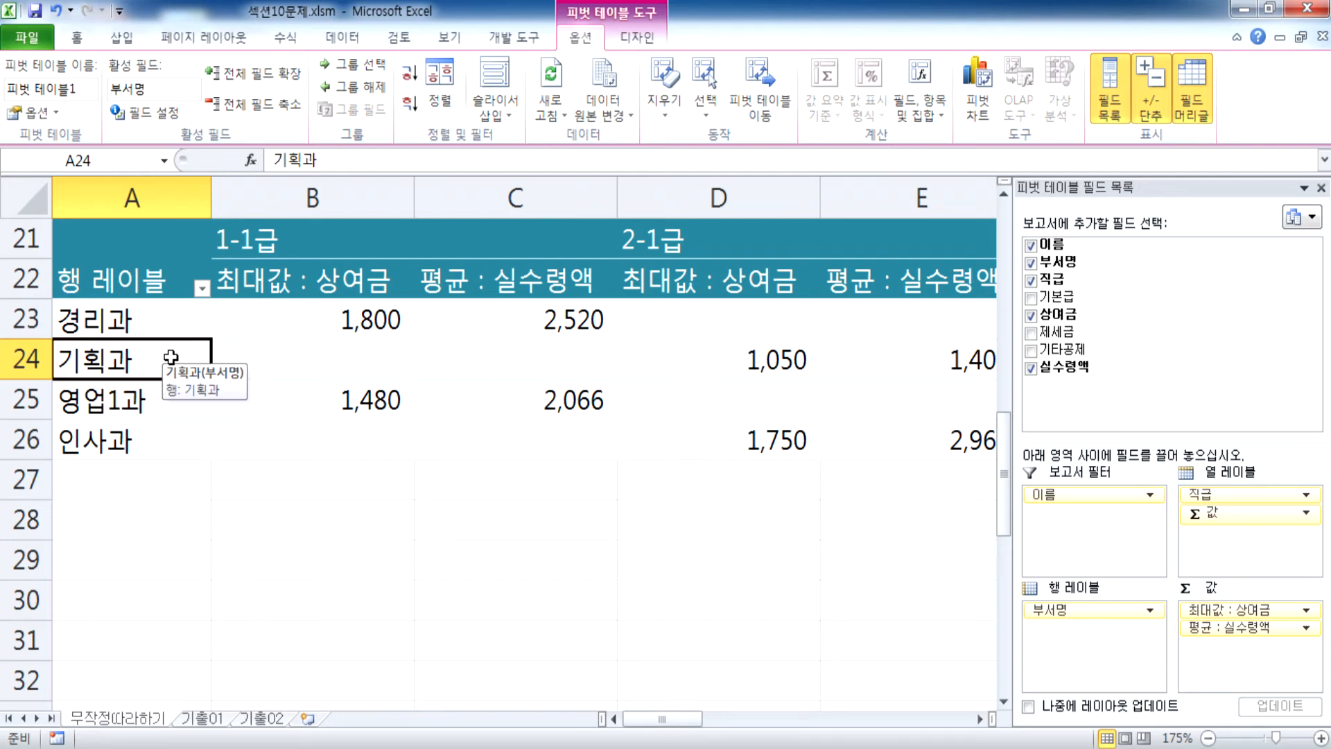
left_click(164, 403)
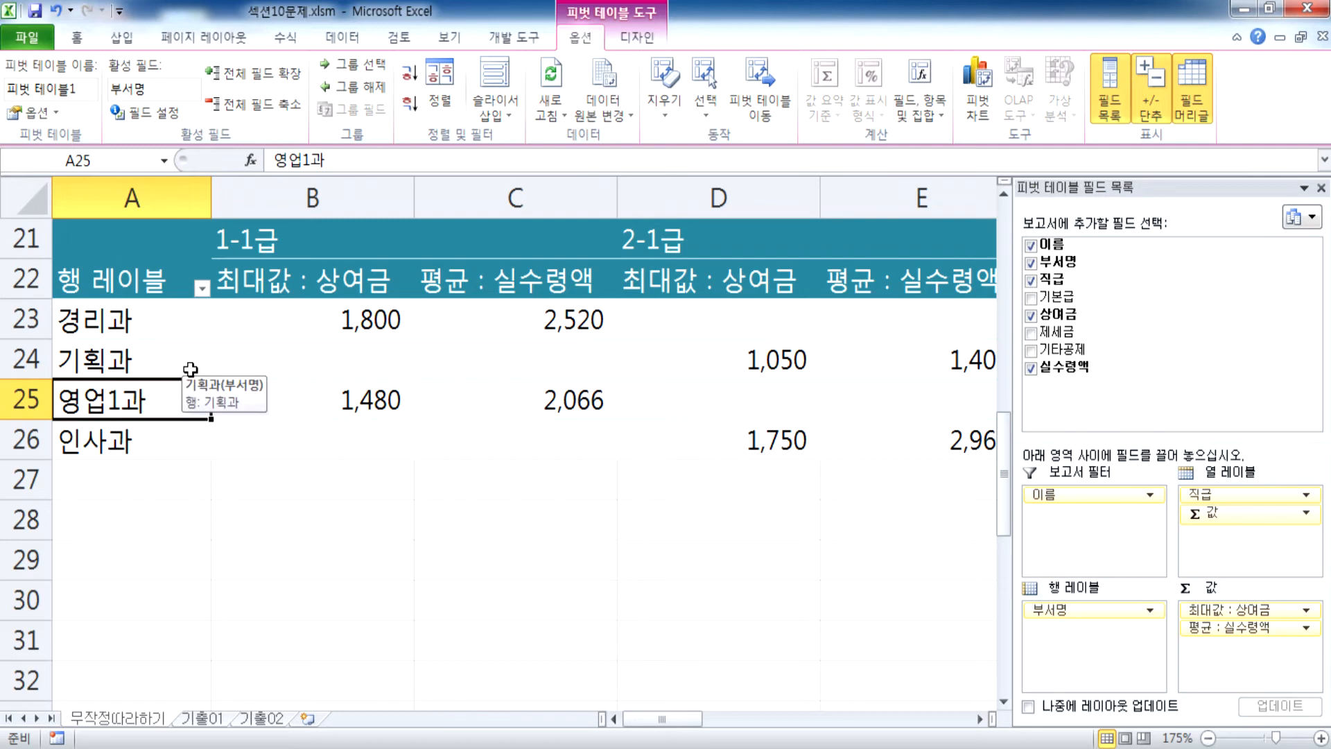
left_click(141, 427)
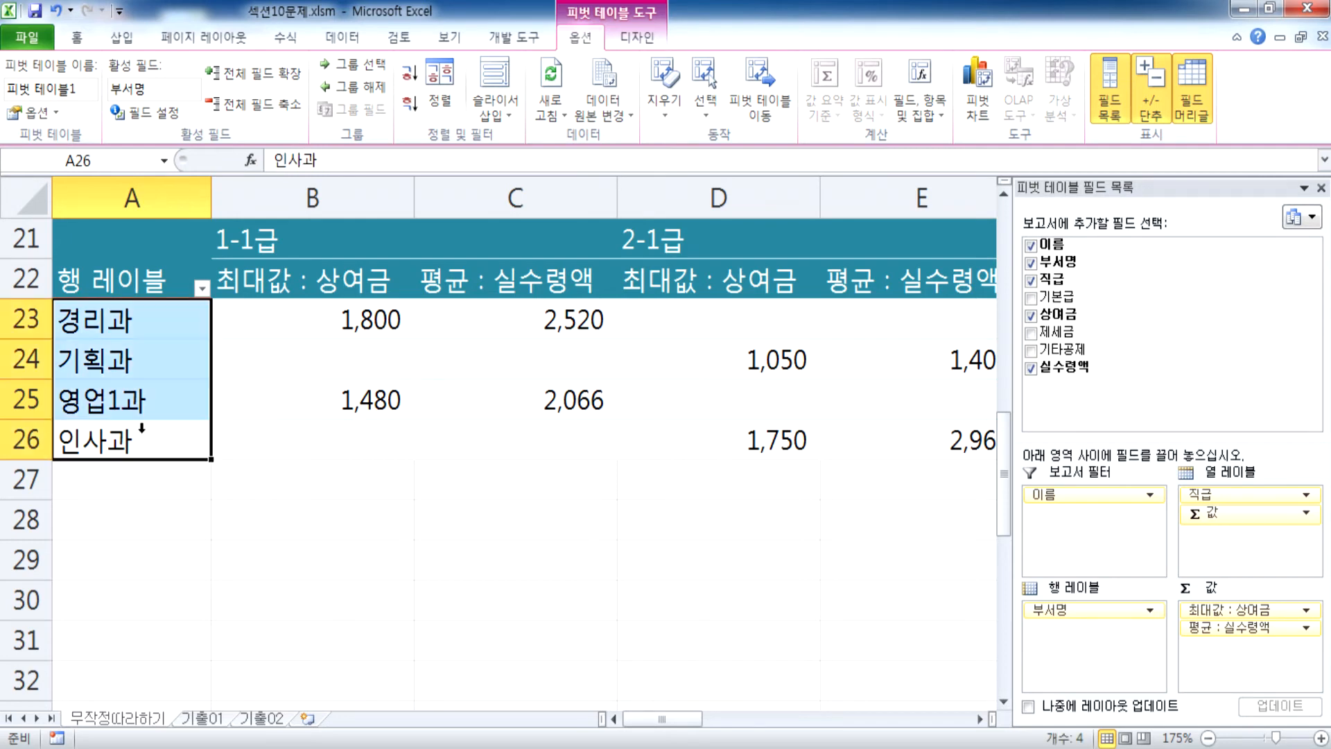
left_click(139, 431)
left_click_drag(152, 416, 153, 312)
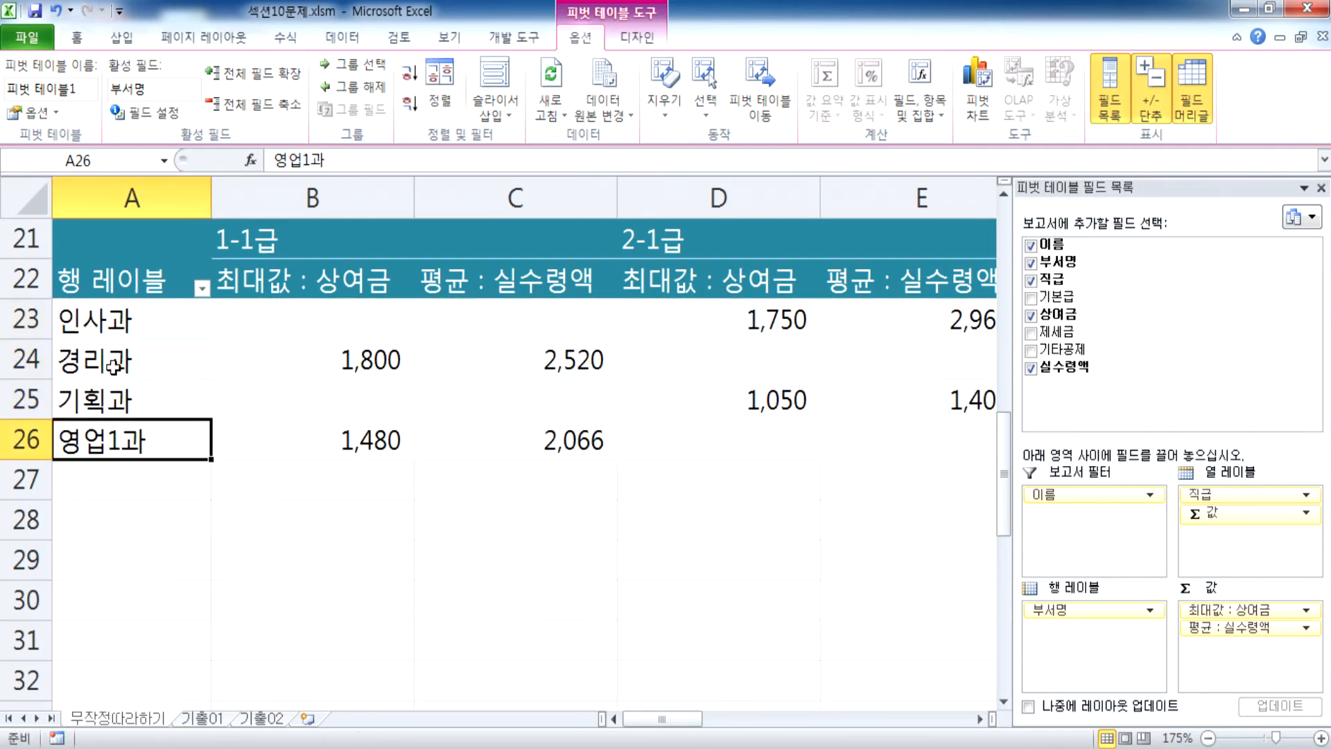
Move the 인사과 row from A23 back below 영업1과 in the department row labels
left_click(92, 321)
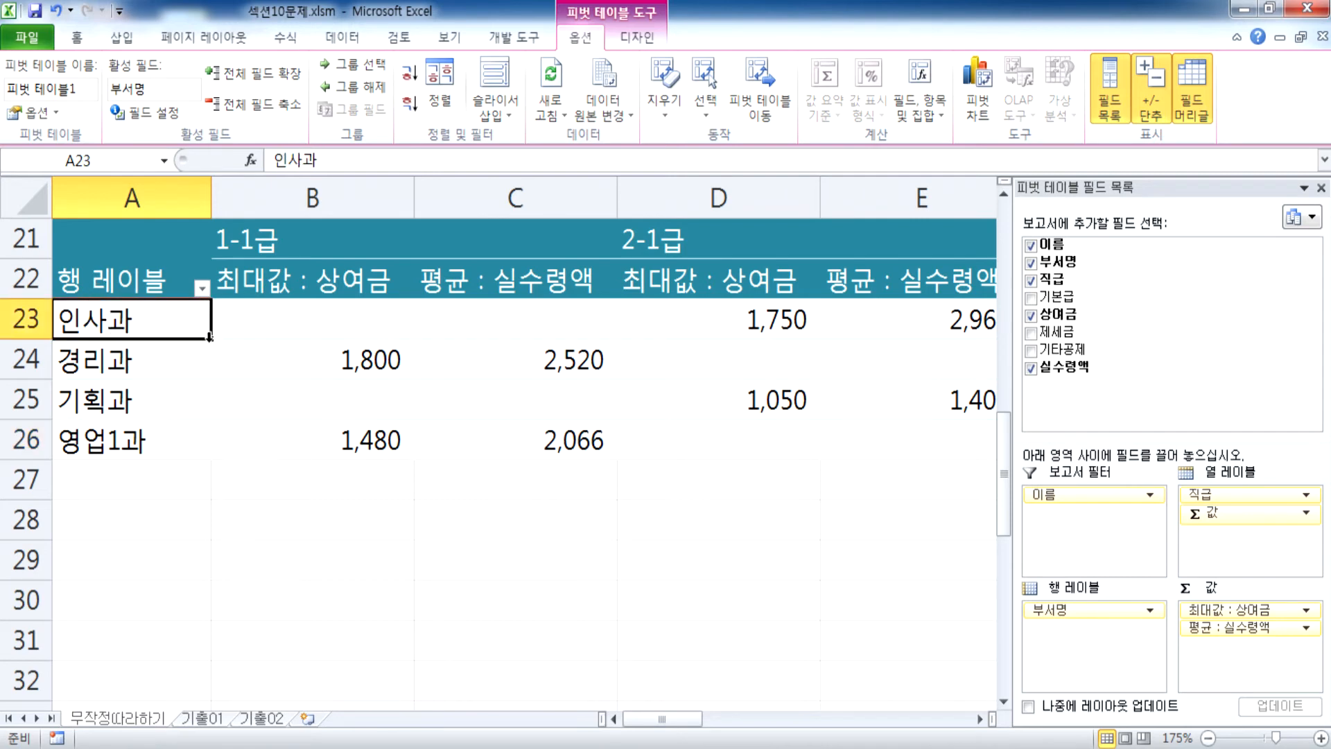
left_click_drag(170, 340, 172, 457)
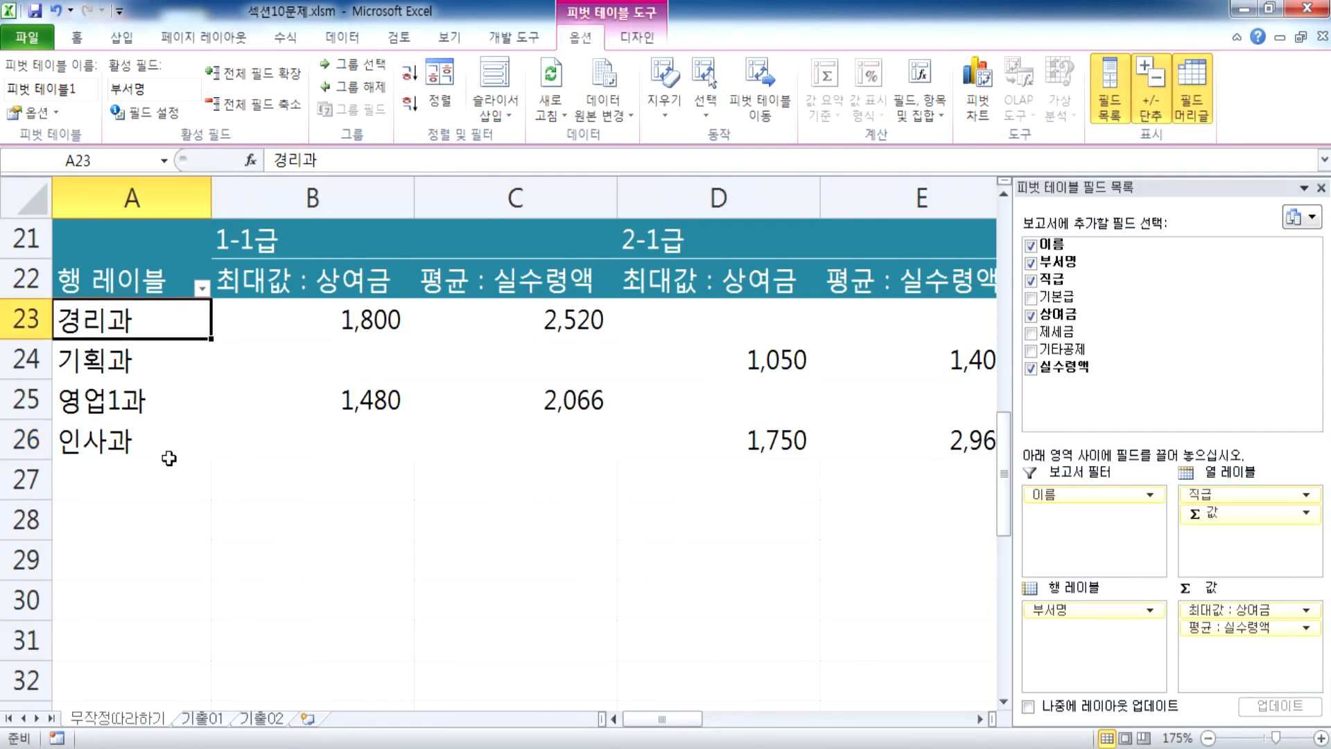
On sheet 기출01, sort the 판매일자 months in descending order and back to ascending order
left_click(202, 719)
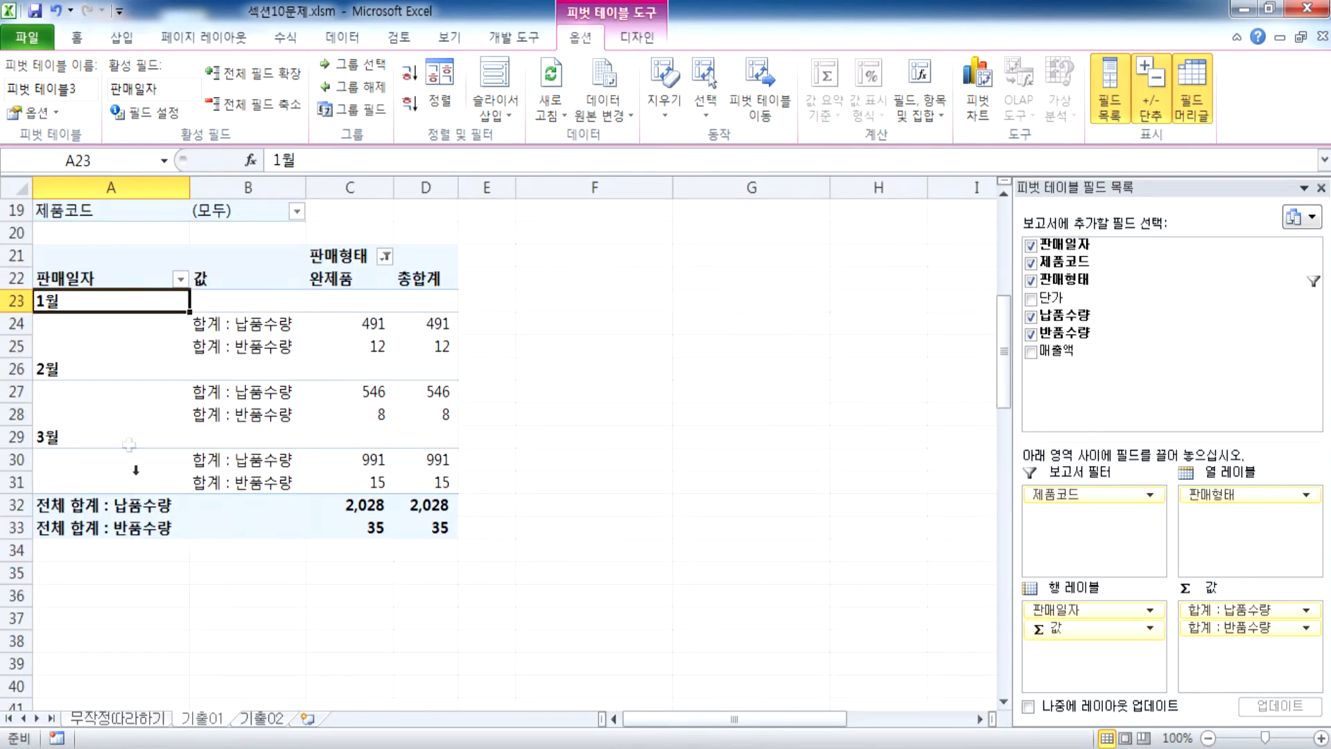
left_click(420, 109)
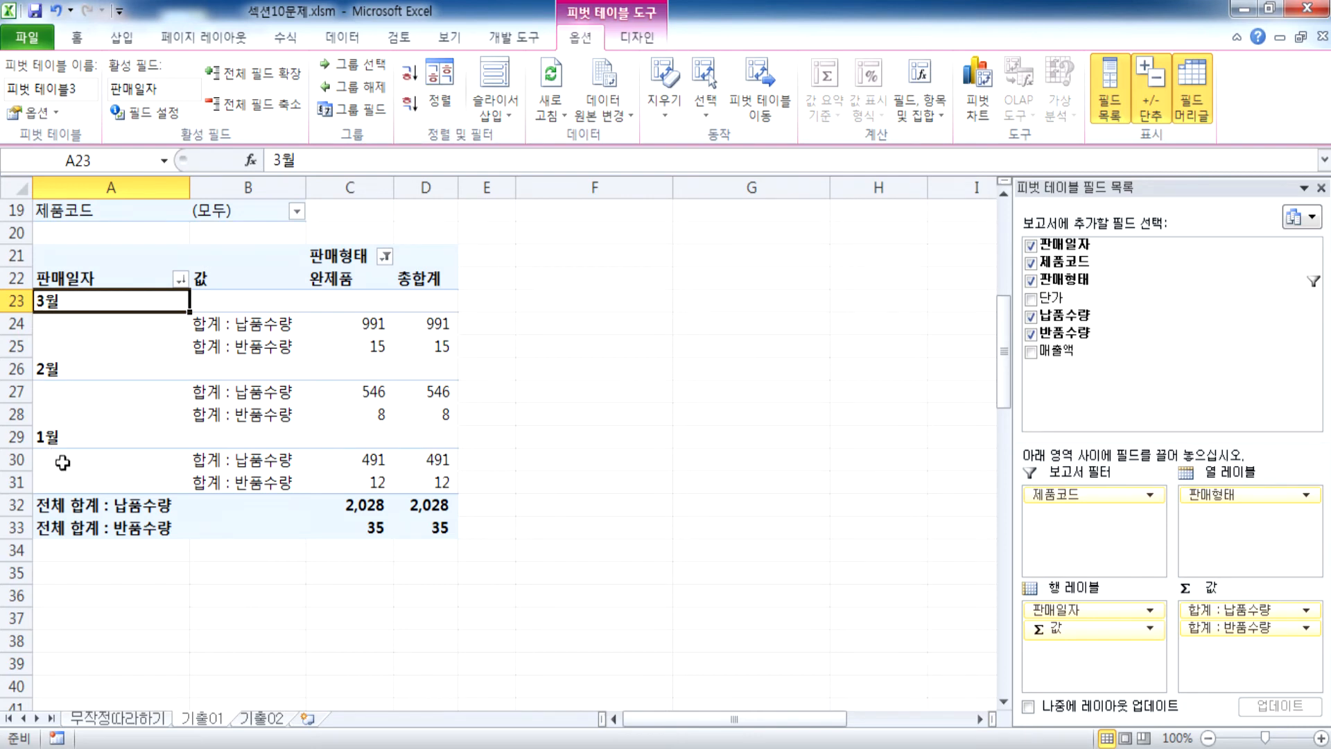
left_click(410, 74)
Move the 2월 group above 1월 and restore the month order with an ascending sort
left_click(69, 370)
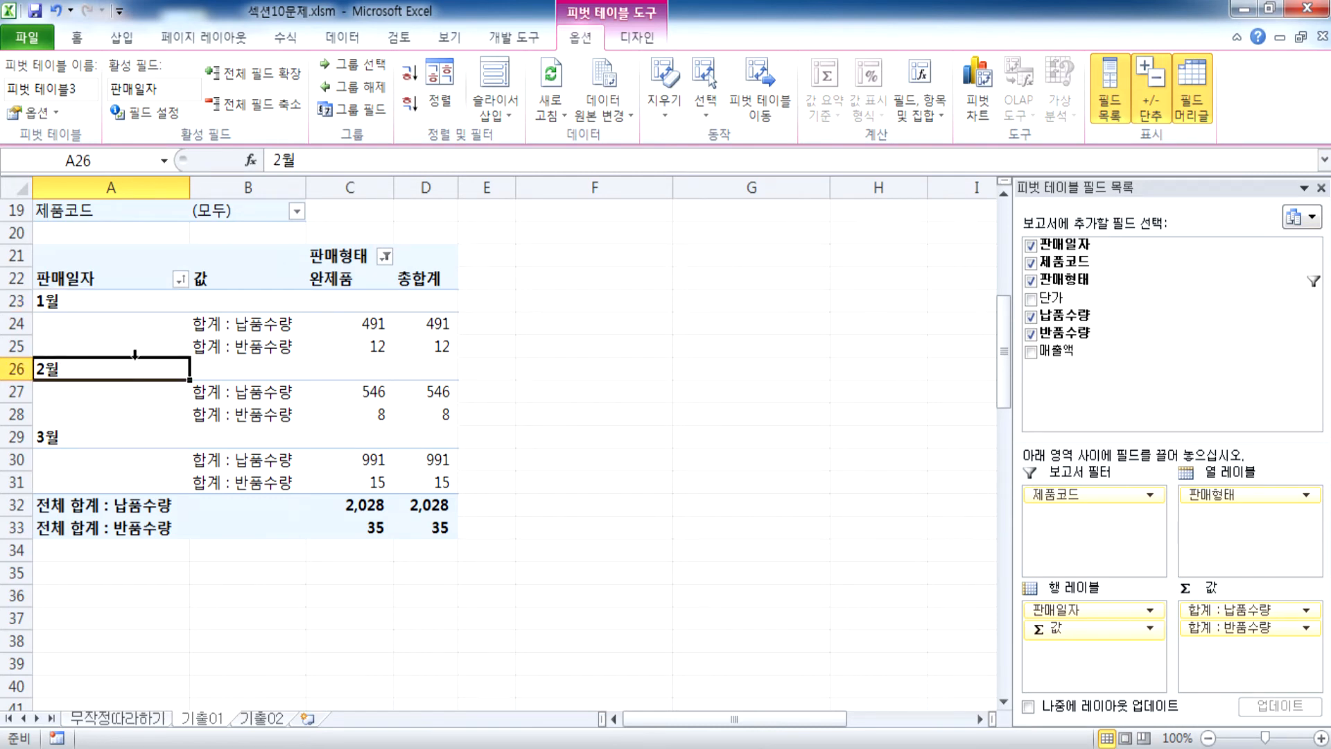
left_click_drag(135, 355, 140, 301)
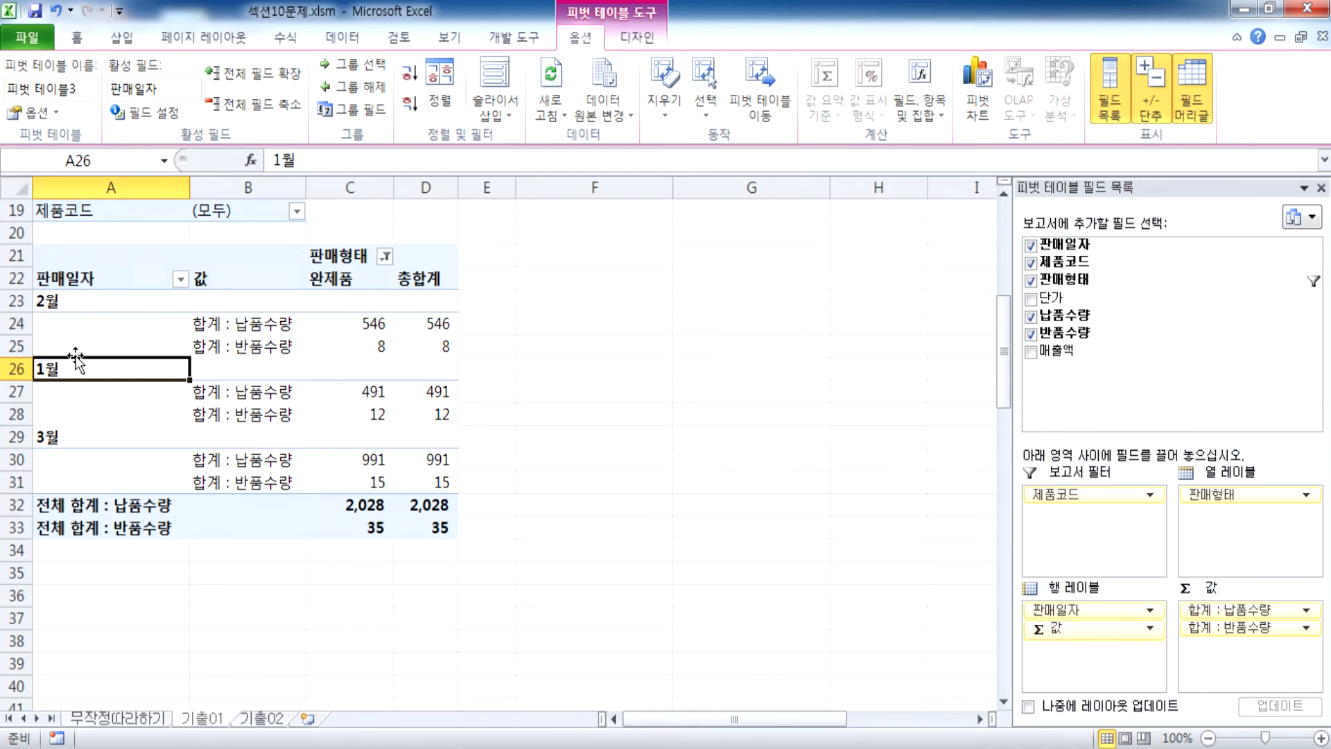
left_click(410, 72)
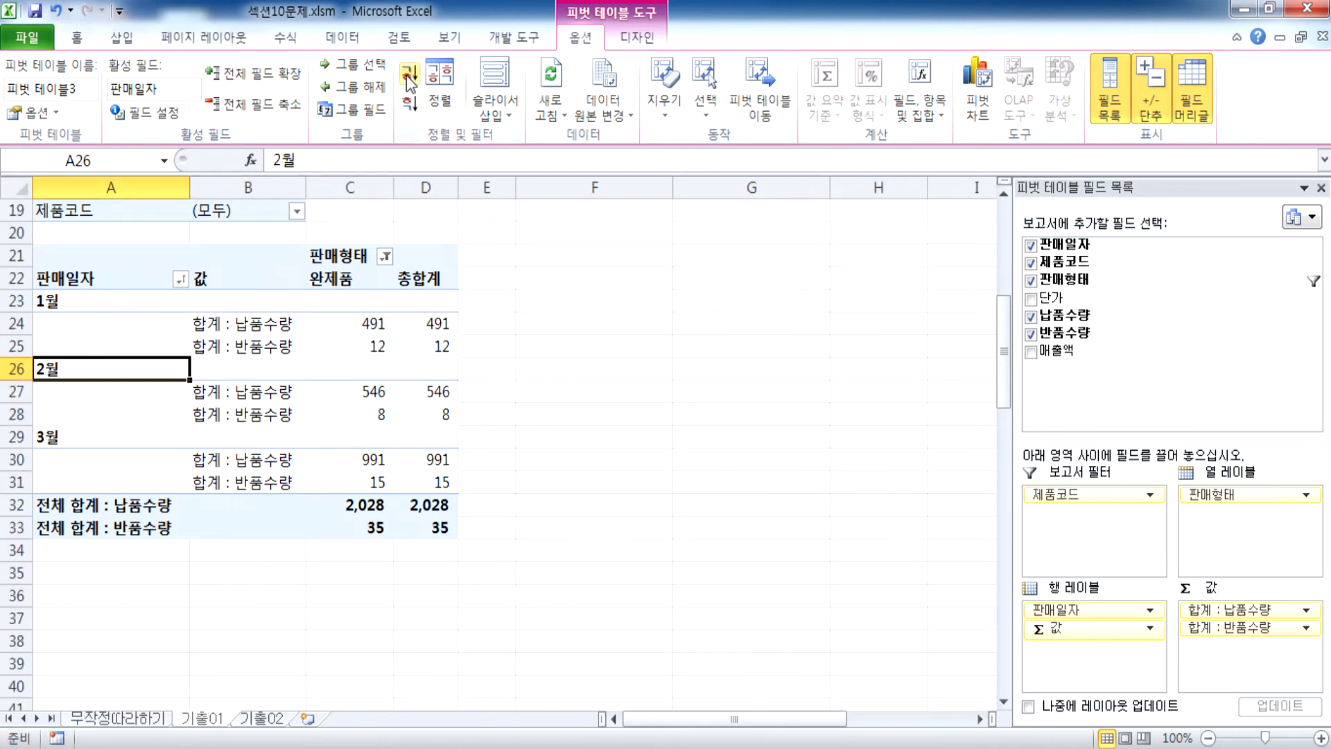
Examine the 등급 and 과정코드 columns of the 연수 점수 현황 table on sheet 기출02
left_click(258, 721)
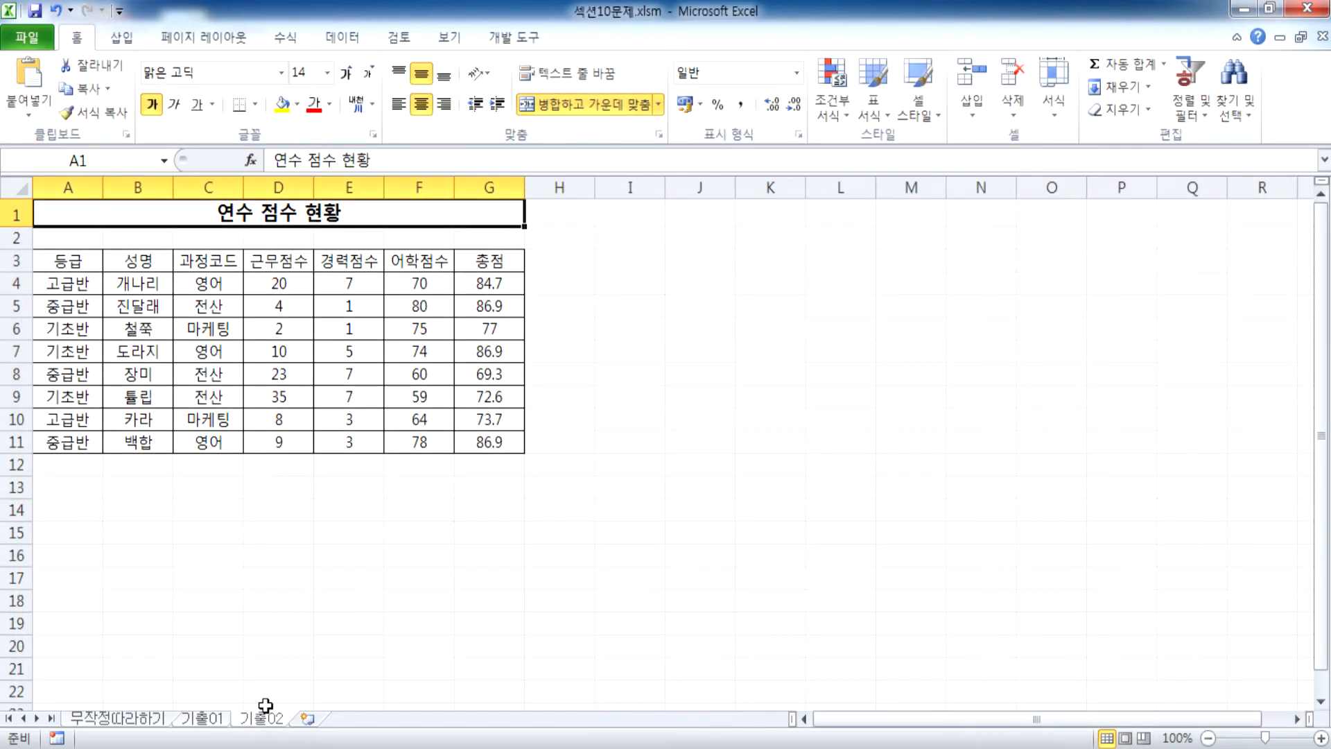
left_click(151, 332)
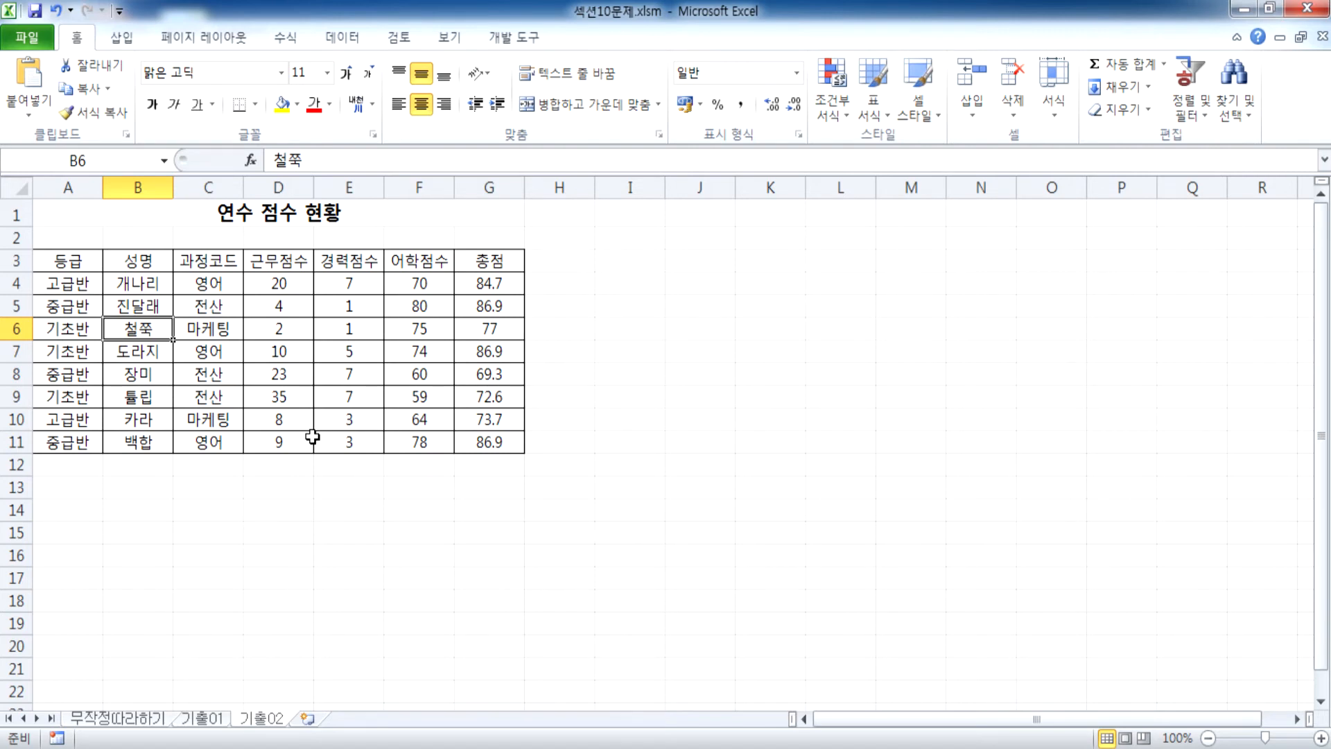
left_click_drag(69, 283, 67, 443)
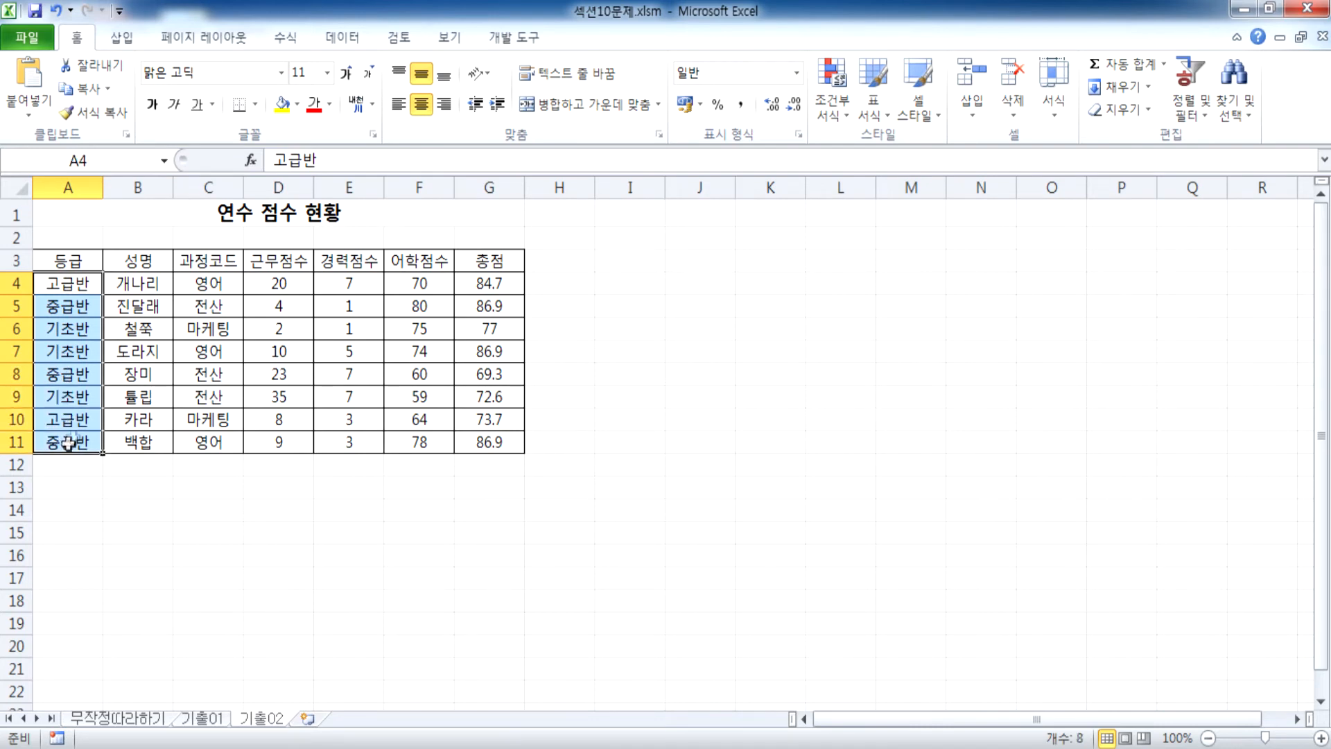
left_click(210, 286)
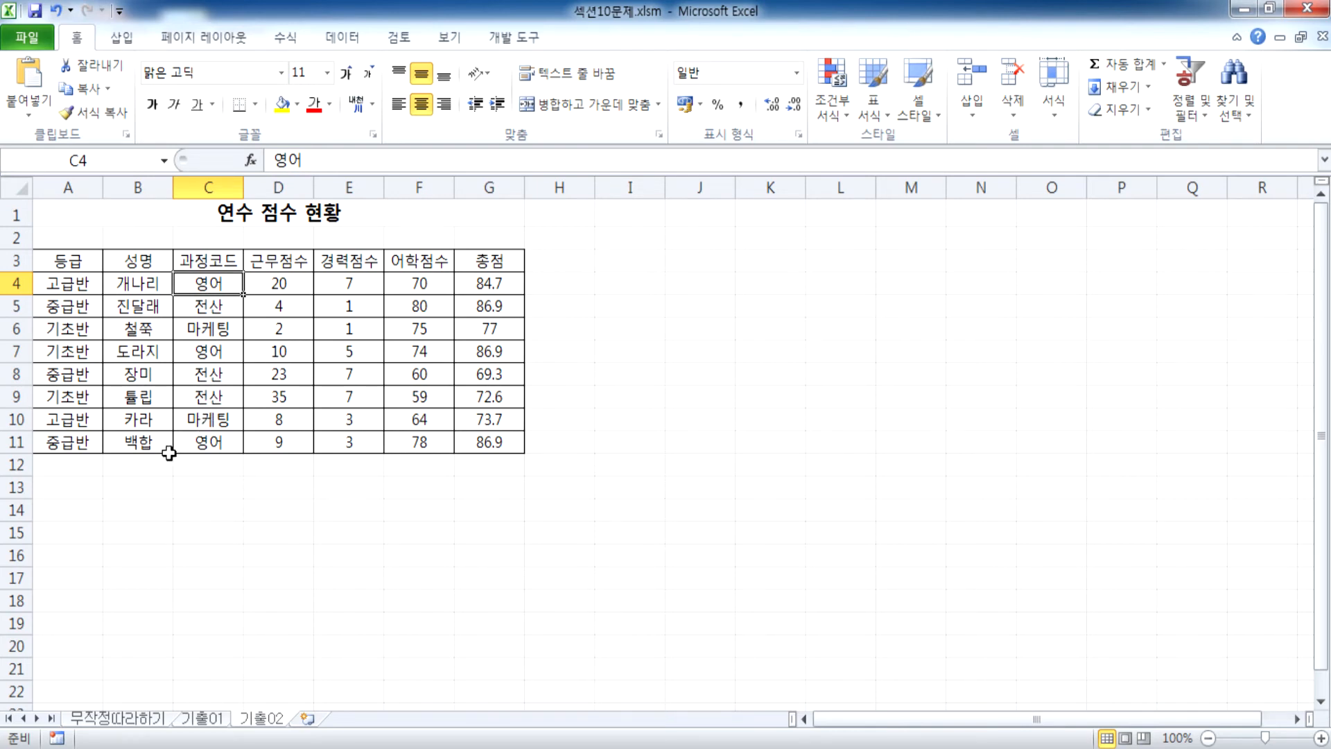
left_click(86, 322)
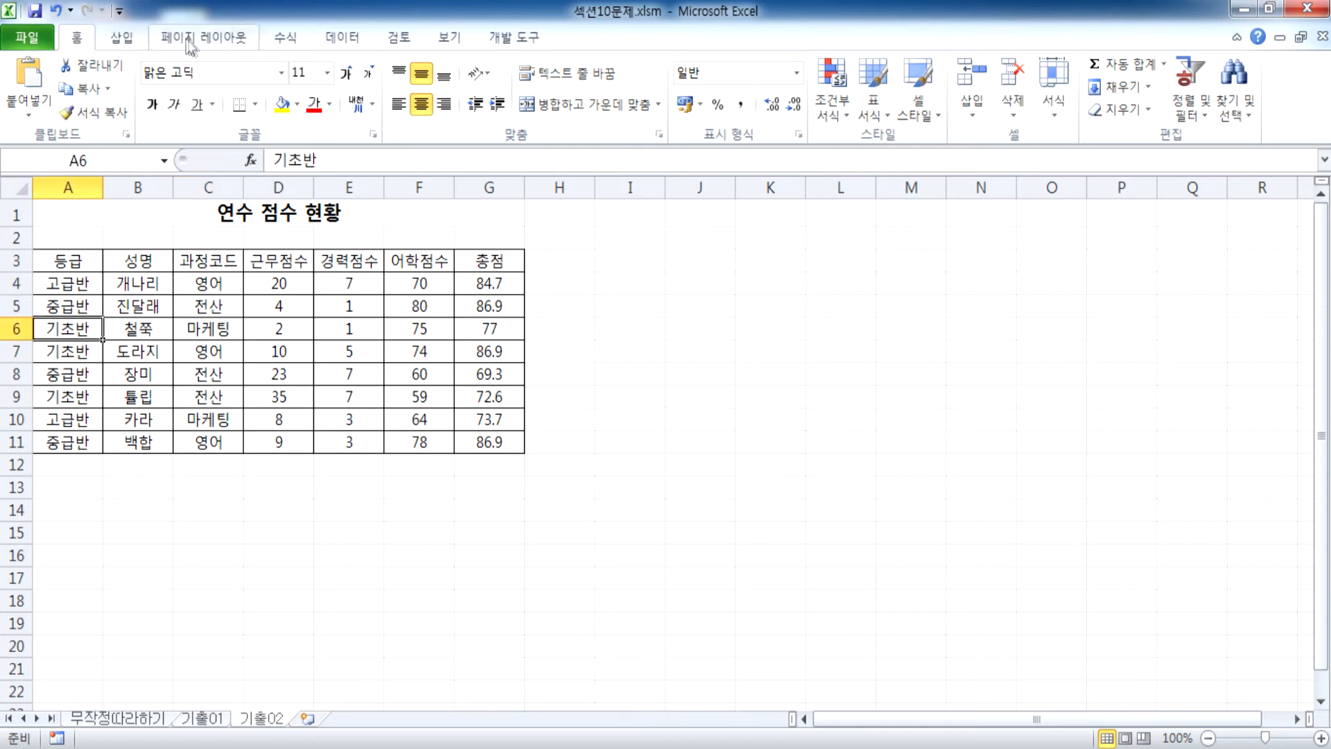
left_click(122, 38)
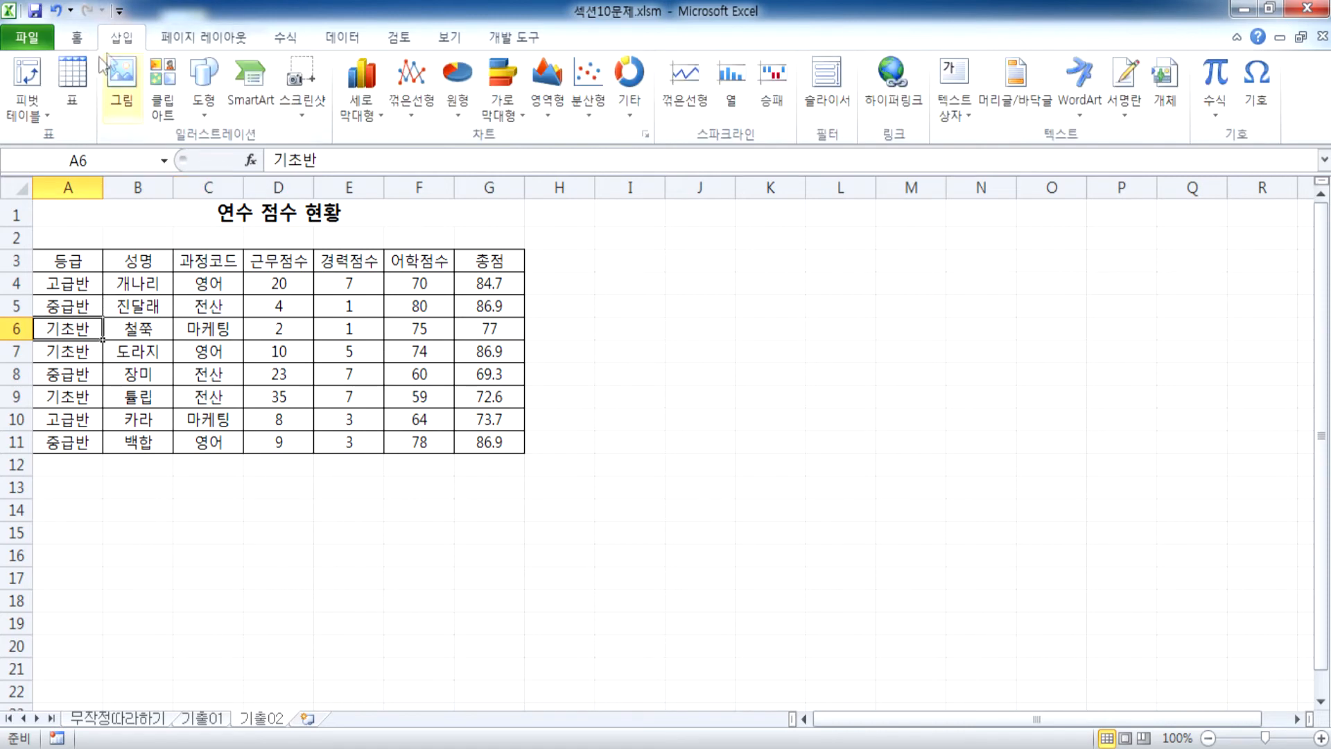
left_click(31, 118)
left_click(42, 130)
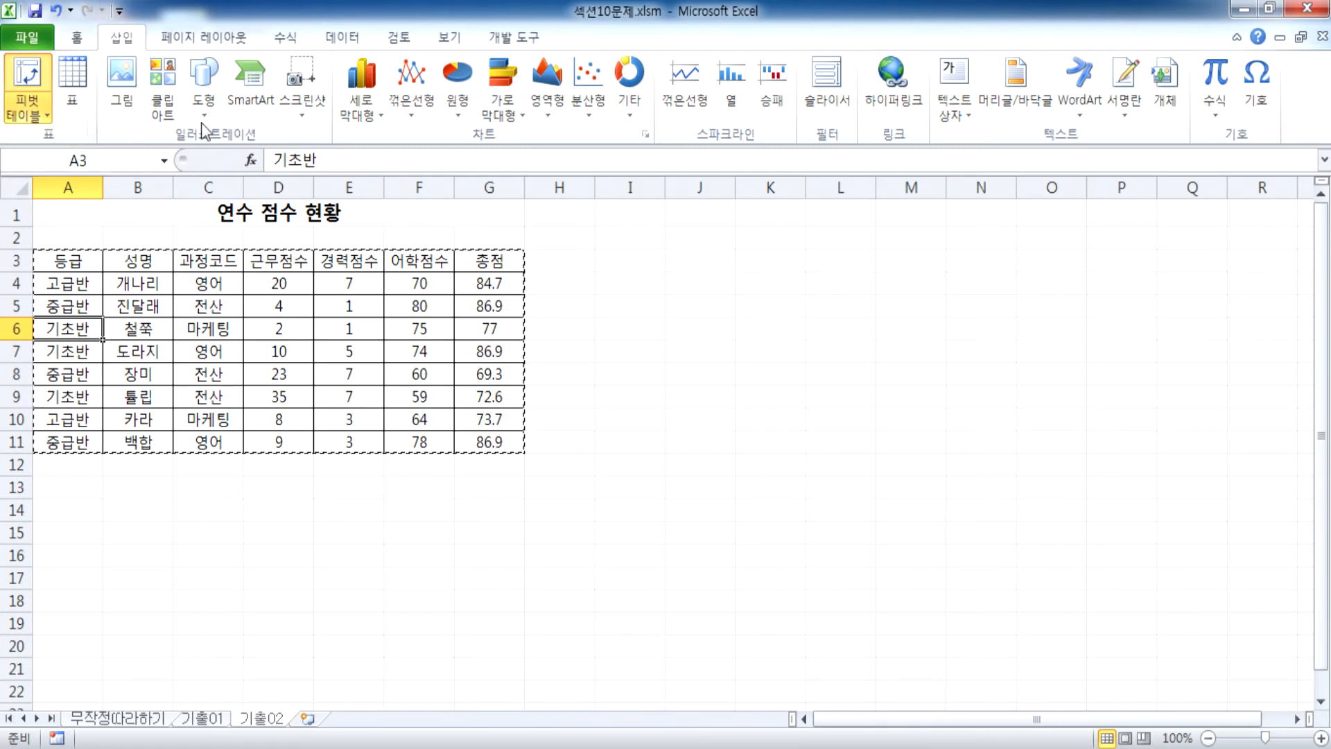
left_click(842, 339)
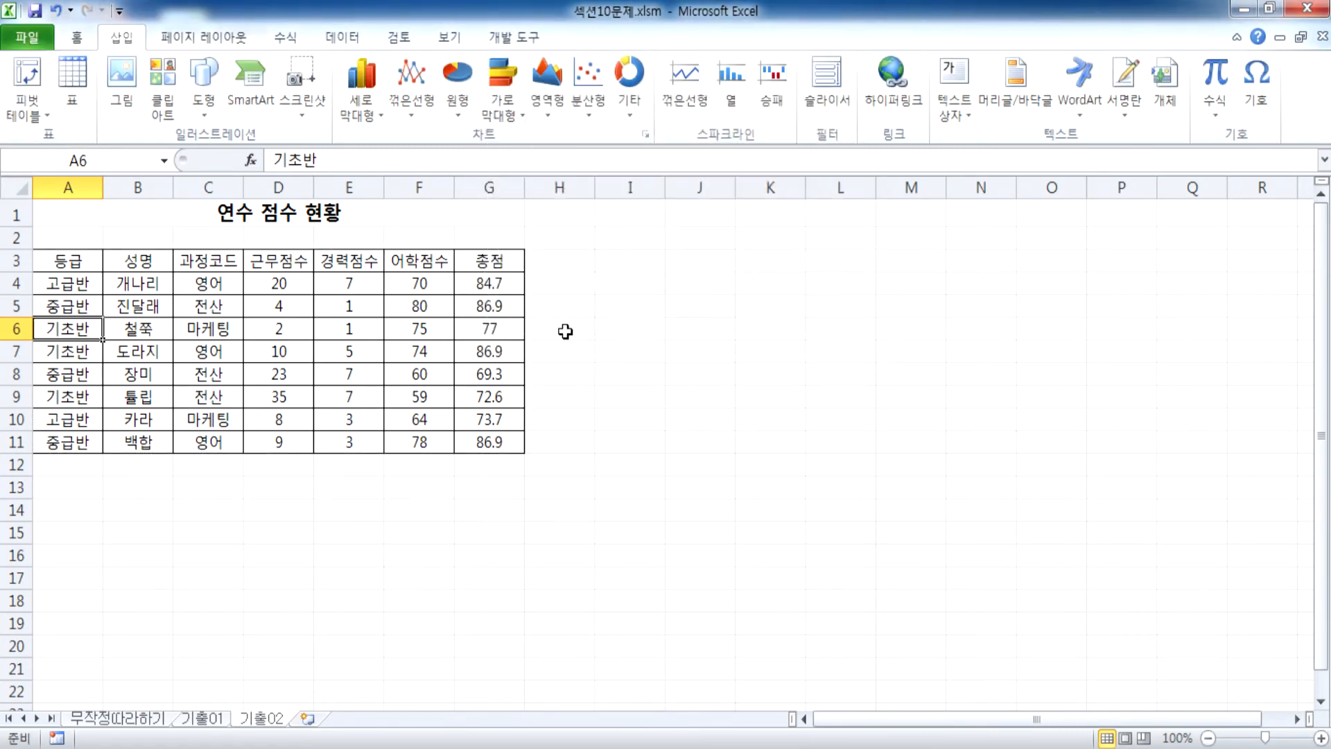
Look up the PivotChart command for the existing pivot table on sheet 기출01 and return to sheet 기출02
left_click(214, 719)
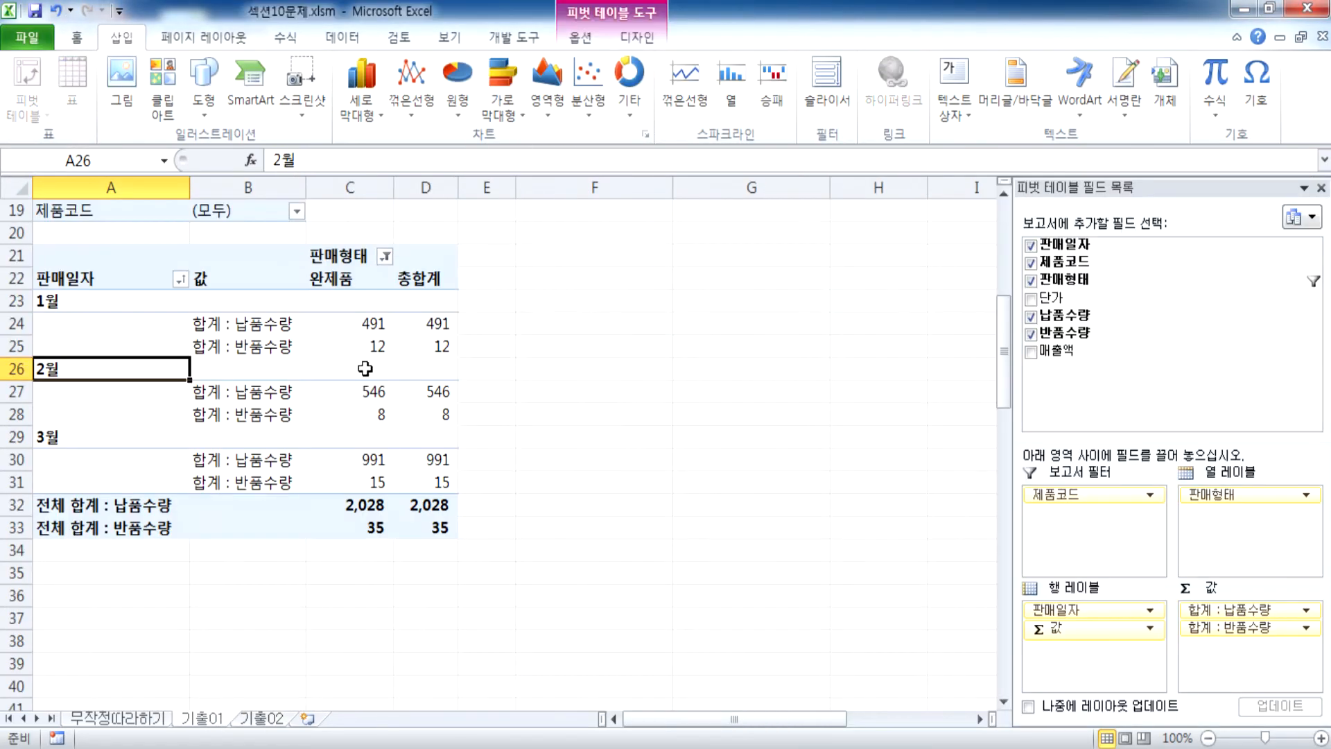
left_click(365, 346)
left_click(581, 41)
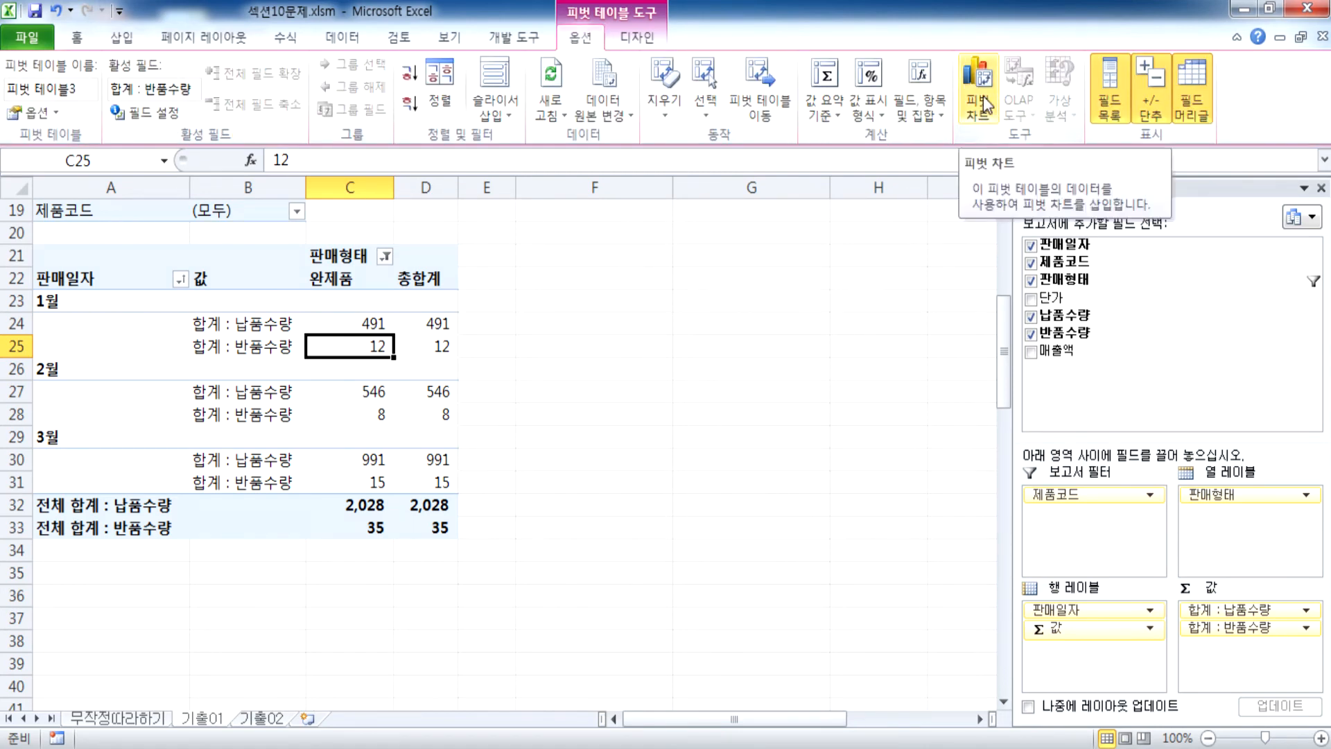
left_click(273, 725)
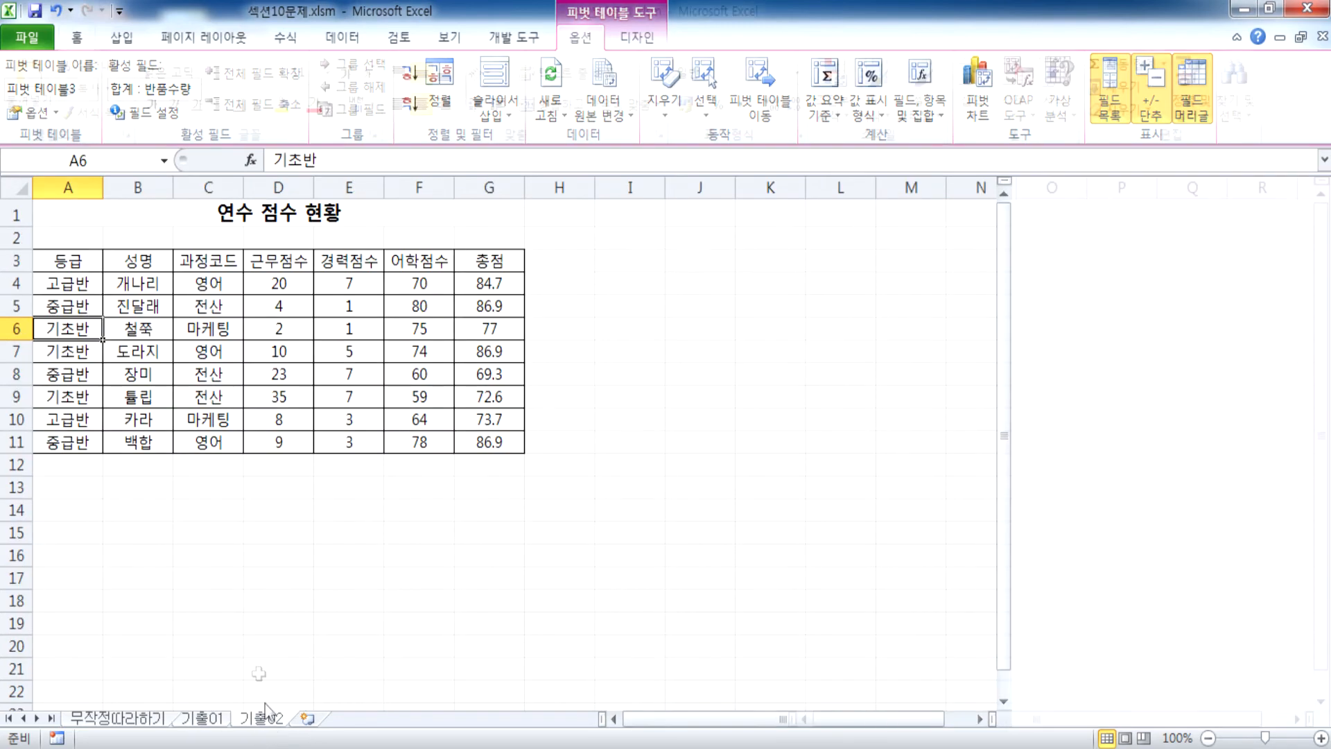
left_click(156, 323)
left_click(129, 45)
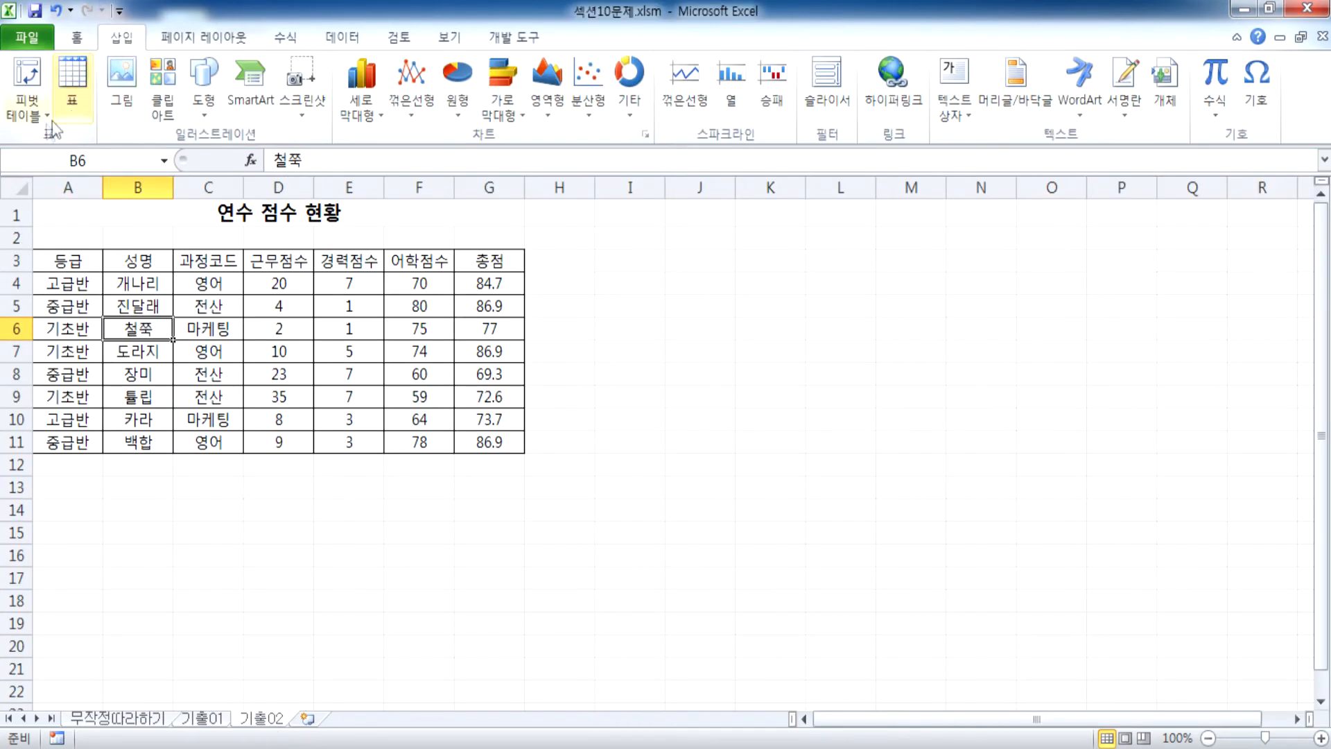
left_click(46, 117)
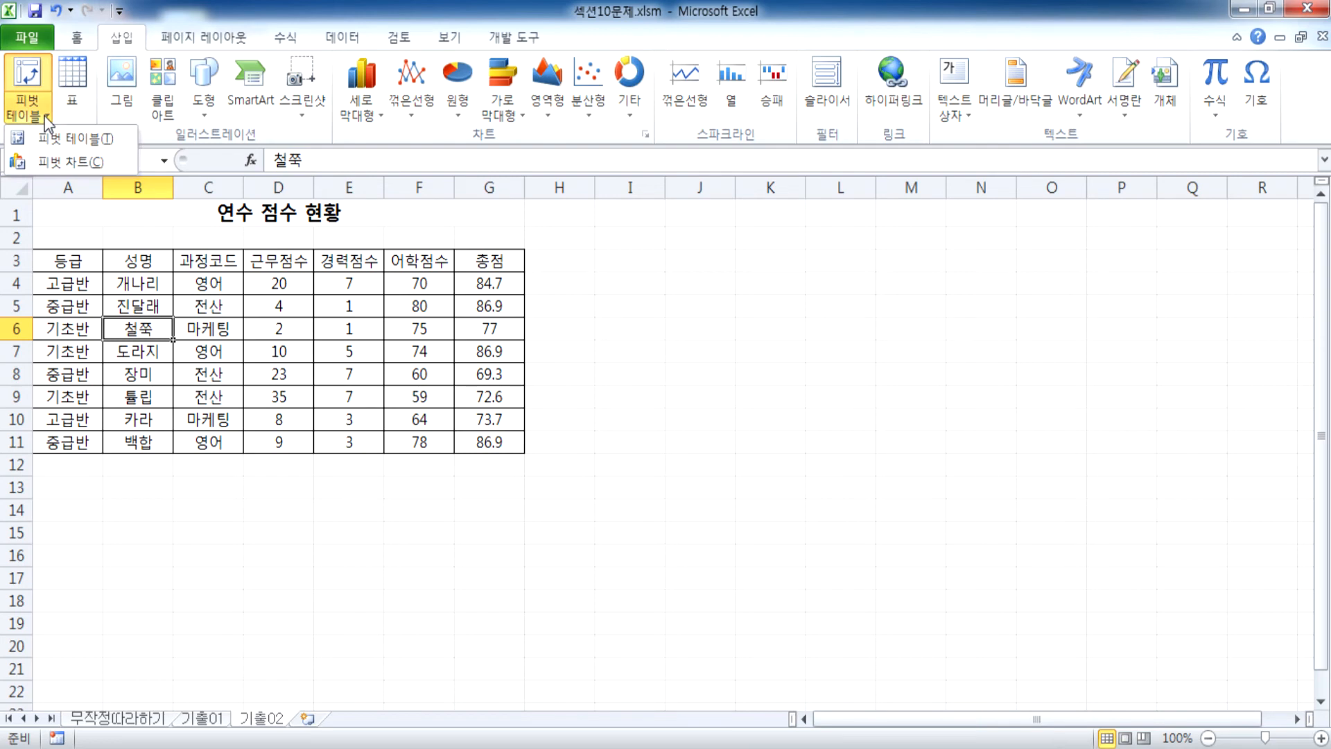
left_click(70, 163)
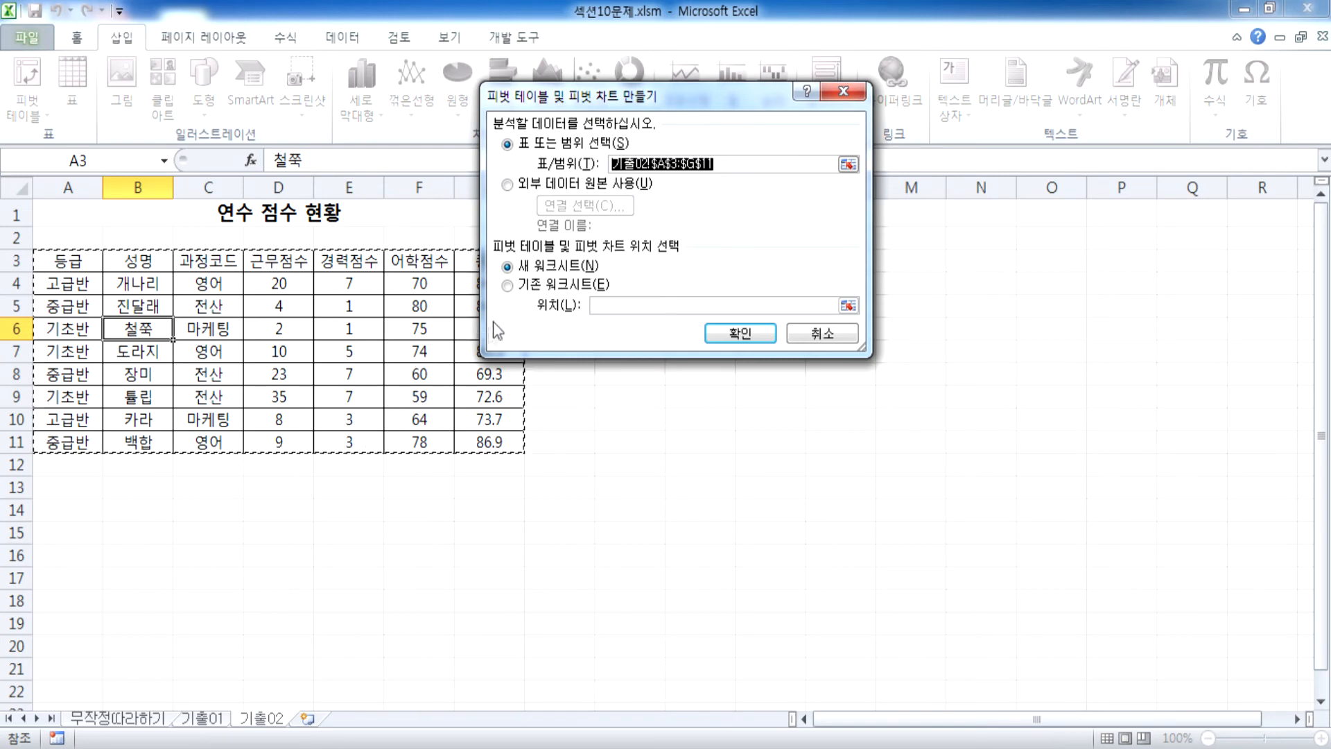
left_click(509, 293)
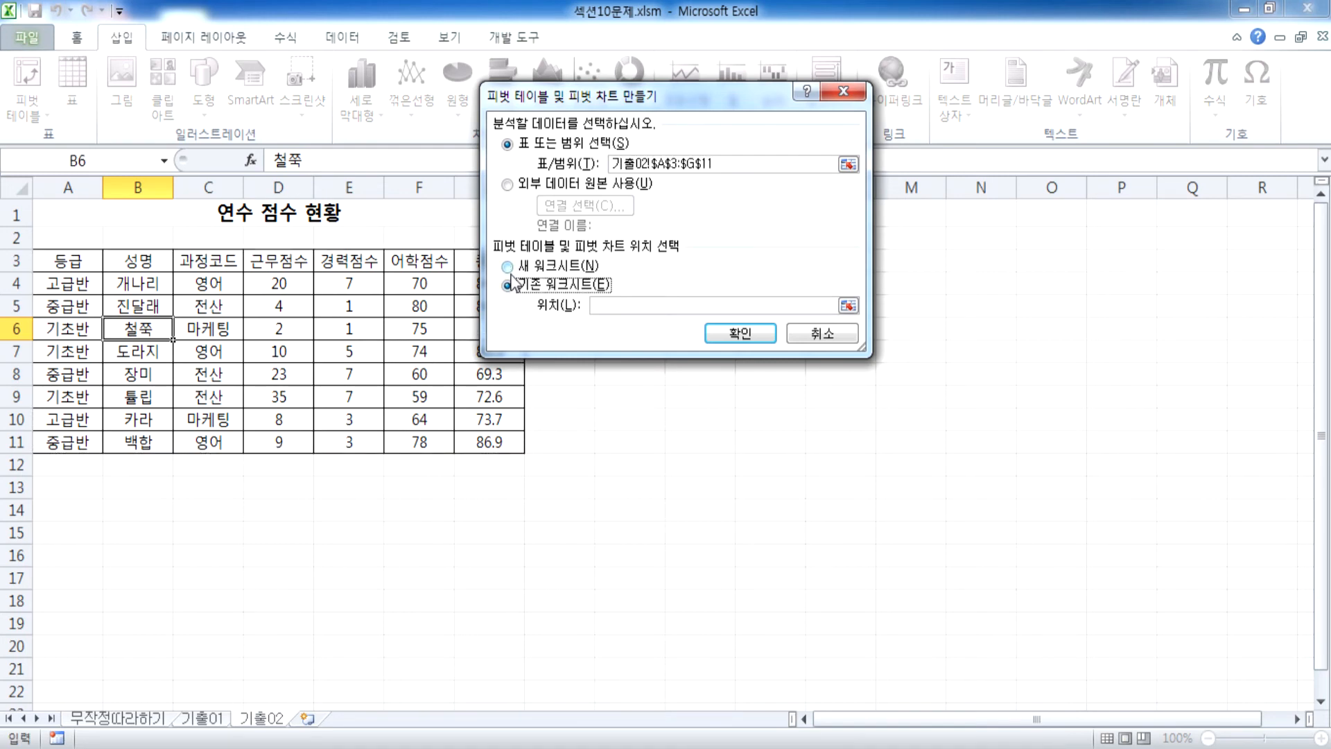
left_click(54, 561)
scroll(79, 502, "down", 2)
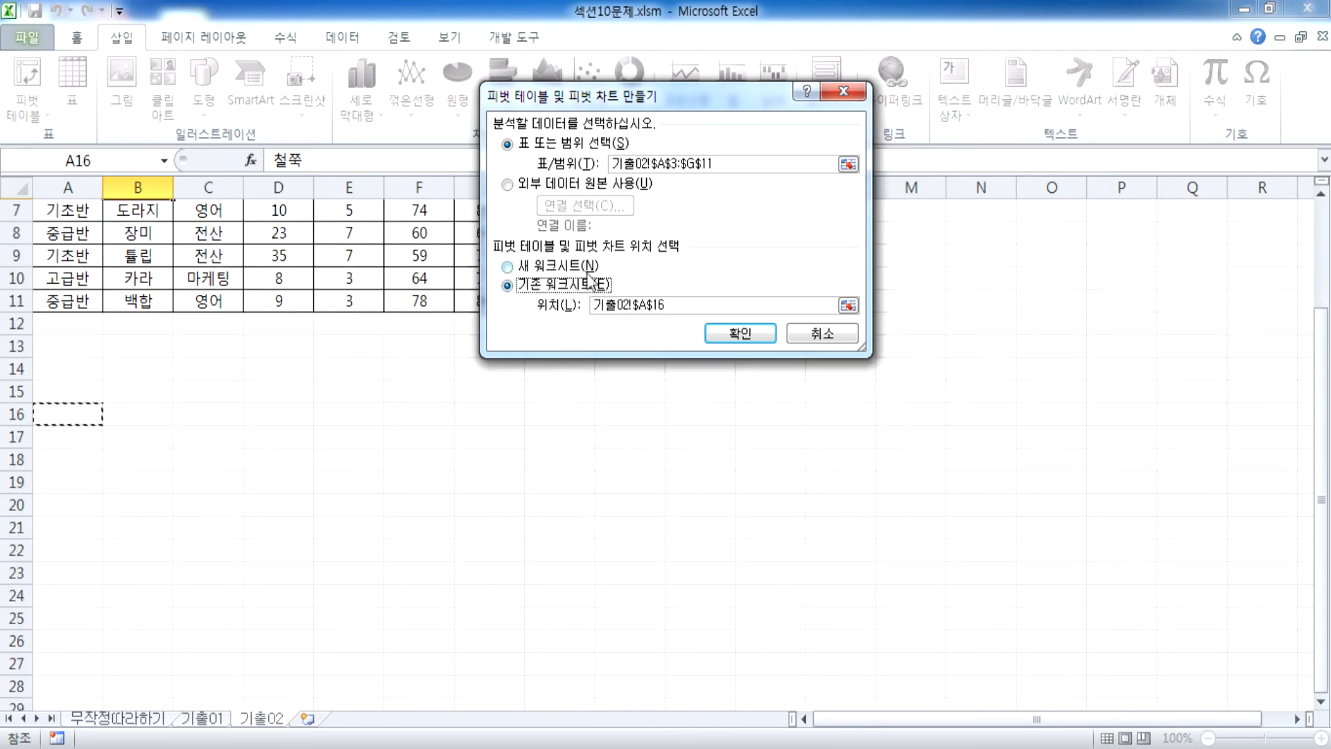
left_click(822, 334)
Create a pivot chart with its pivot table from 기출02 range A3:G11, placed at cell A16 of the existing worksheet
scroll(140, 335, "up", 2)
left_click_drag(68, 262, 476, 442)
left_click(280, 353)
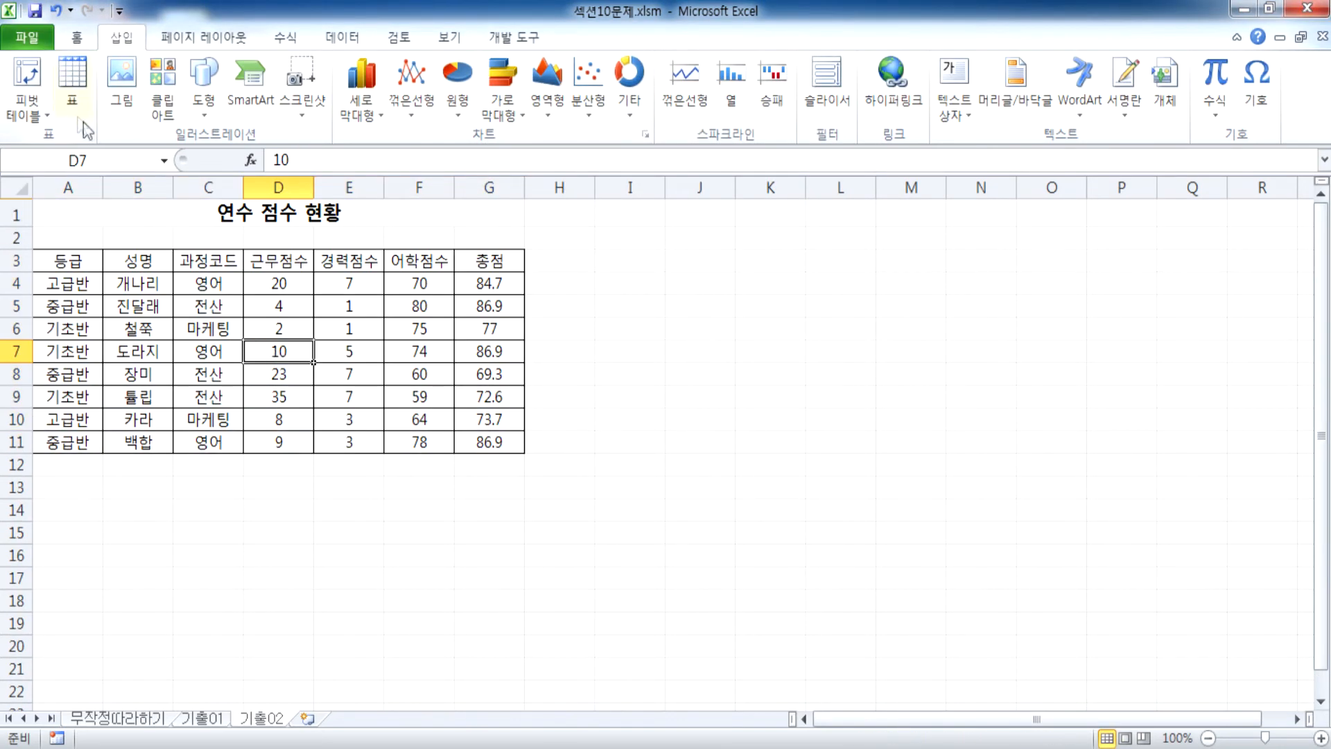
left_click(27, 111)
left_click(68, 164)
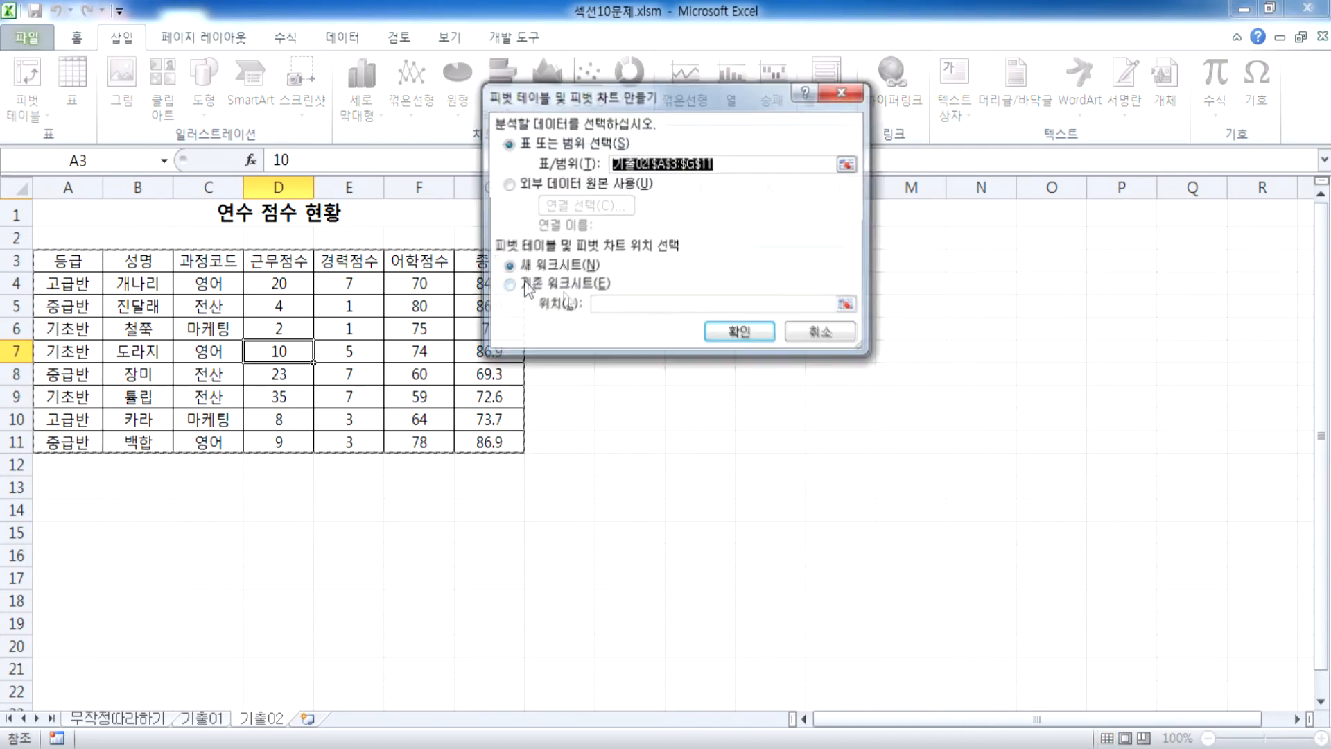
left_click(523, 297)
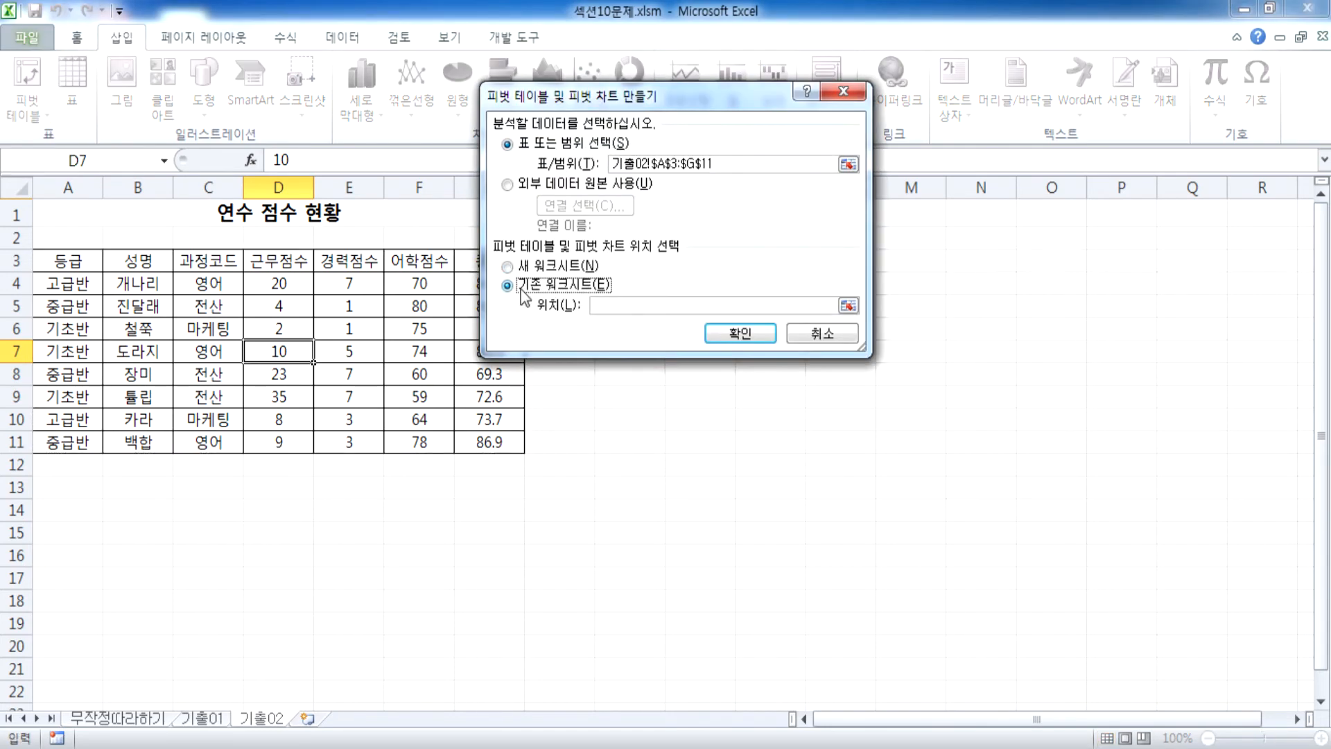
left_click(64, 555)
scroll(65, 496, "down", 1)
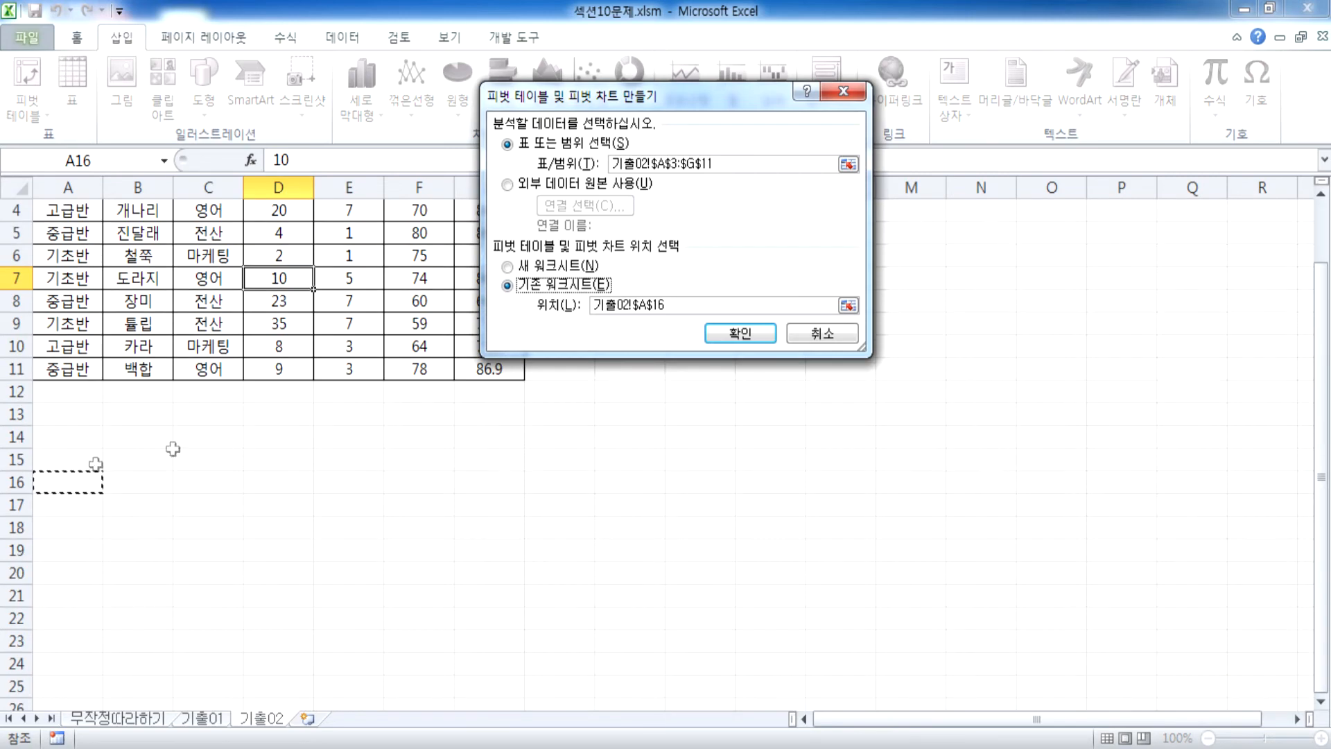
left_click(743, 336)
Place the empty pivot chart over about columns D to J, rows 5 to 18, and float an enlarged field list beside it
scroll(368, 481, "down", 2)
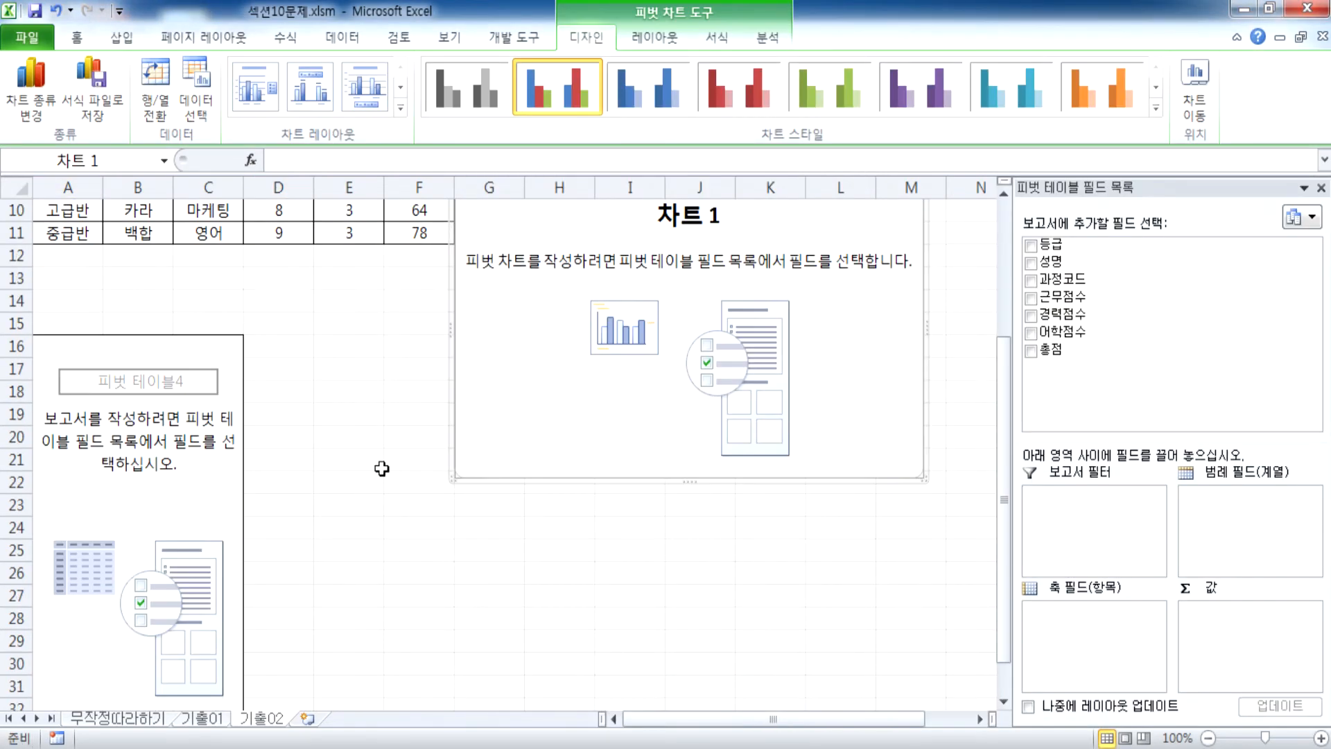
left_click_drag(553, 253, 477, 386)
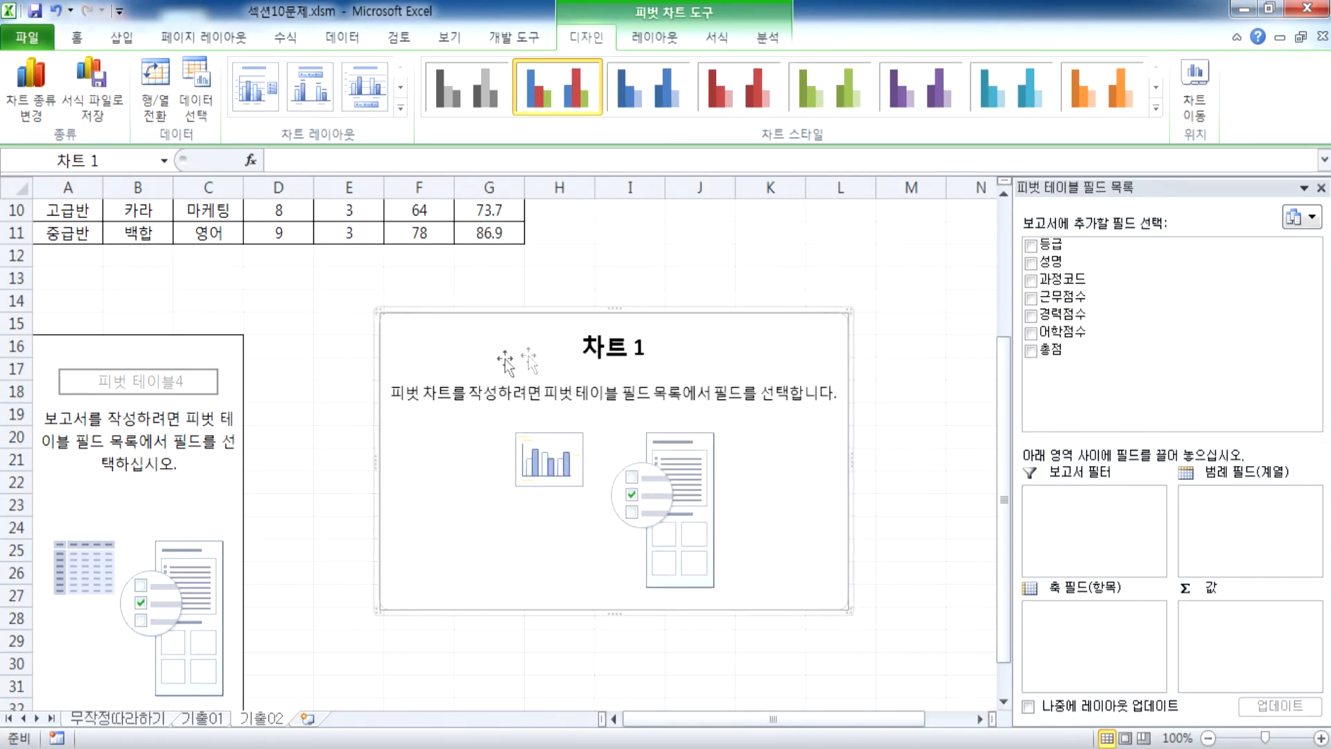
scroll(516, 360, "up", 2)
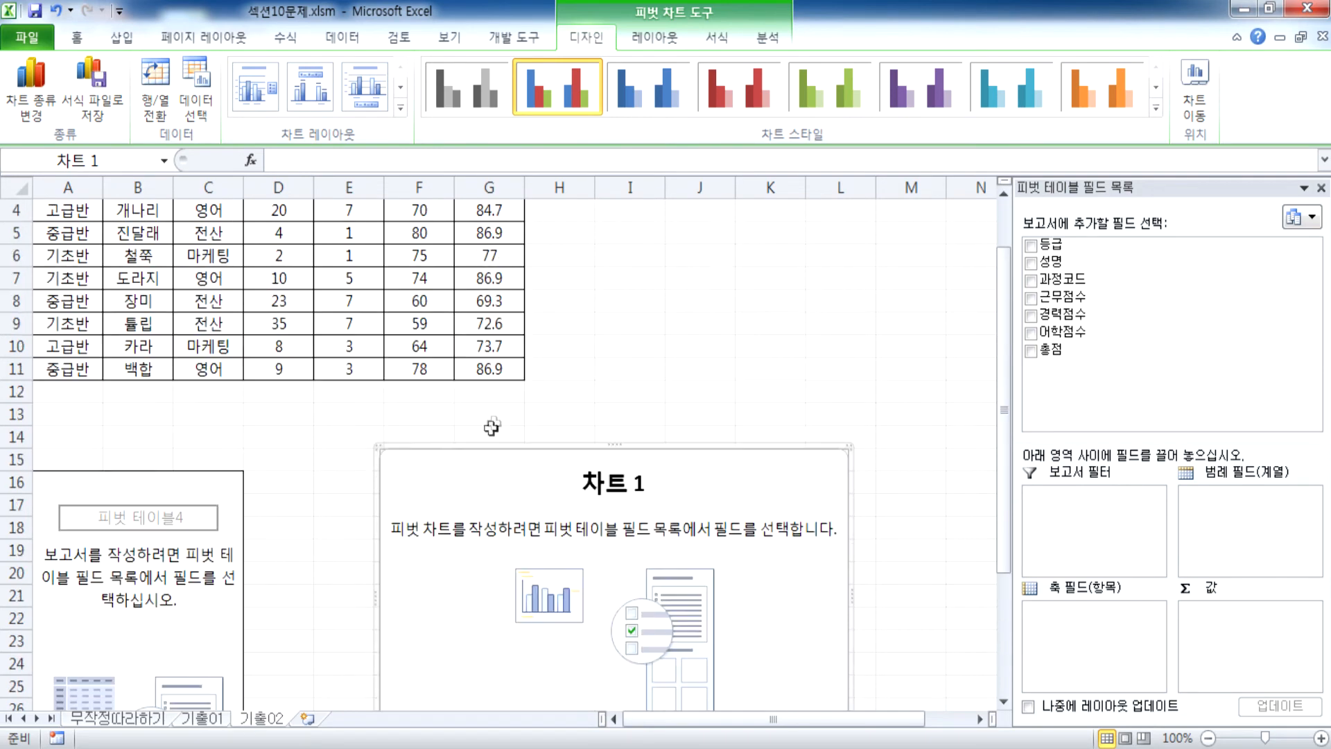
left_click_drag(485, 468, 530, 288)
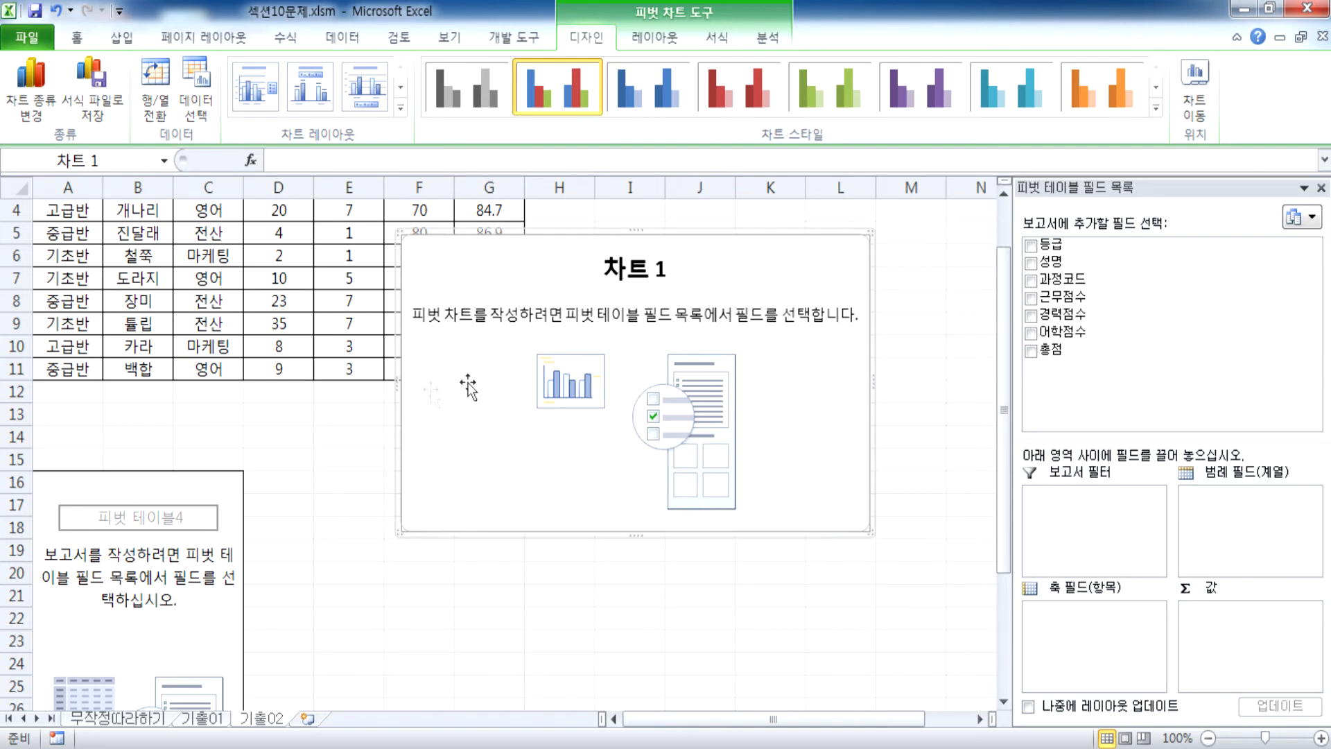
left_click_drag(1026, 186, 825, 159)
left_click_drag(614, 245, 505, 245)
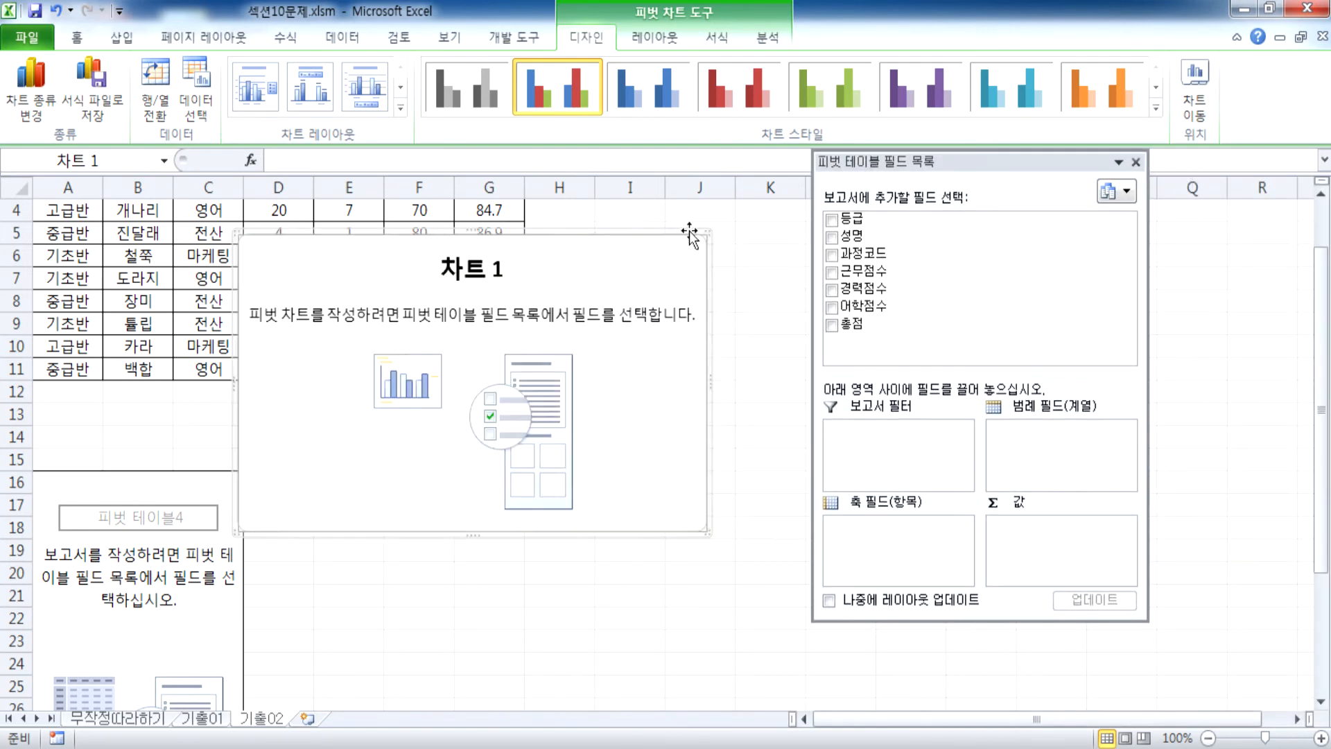
left_click_drag(946, 151, 946, 127)
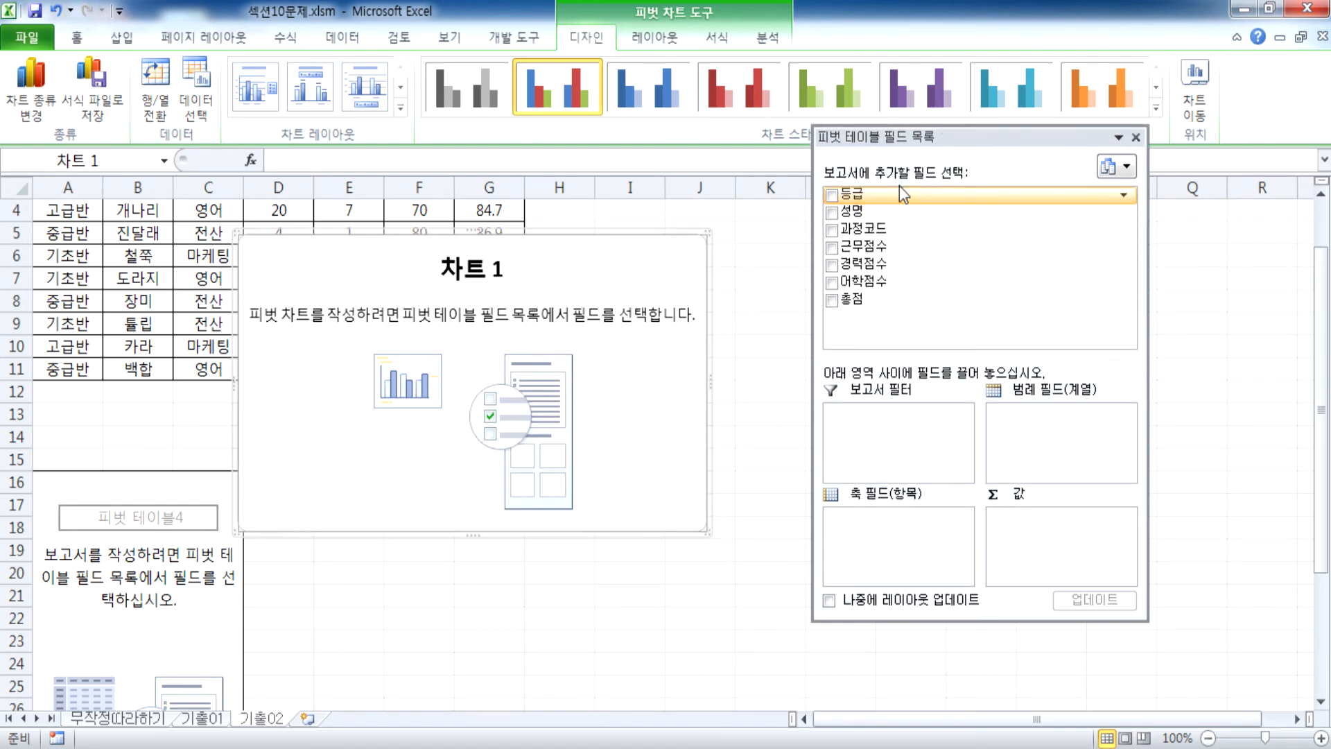
Lay out the pivot chart with 과정코드 as report filter, 등급 as axis field, and 근무점수 and 경력점수 as values
left_click_drag(866, 229, 895, 436)
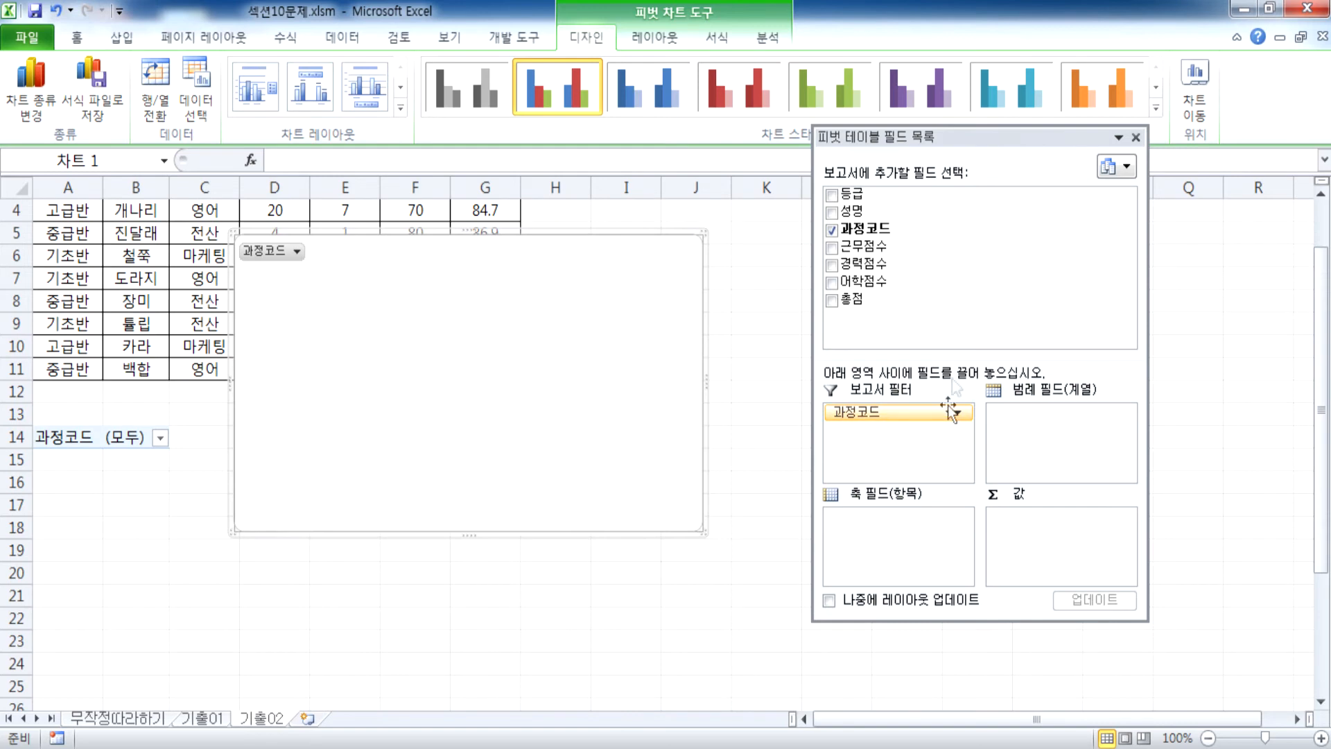
left_click_drag(891, 196, 891, 540)
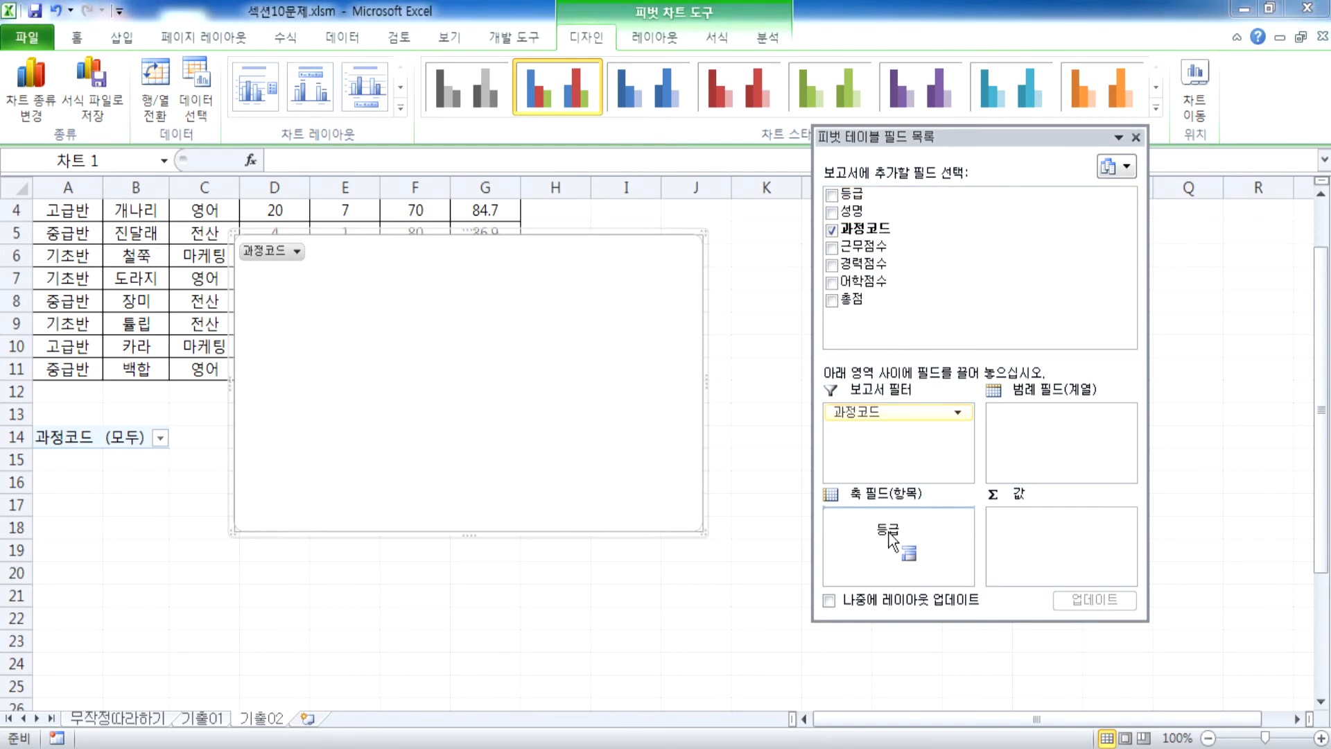
left_click_drag(891, 541, 893, 539)
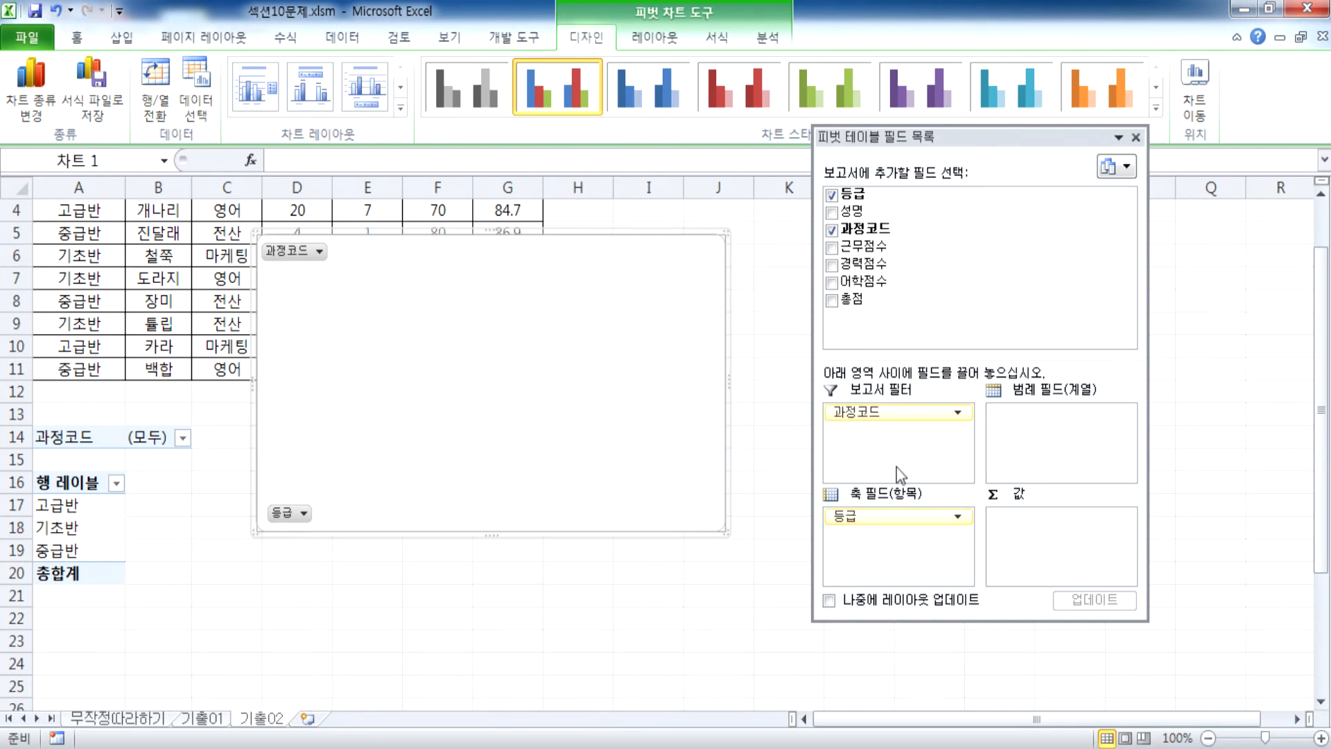
left_click_drag(863, 246, 1038, 551)
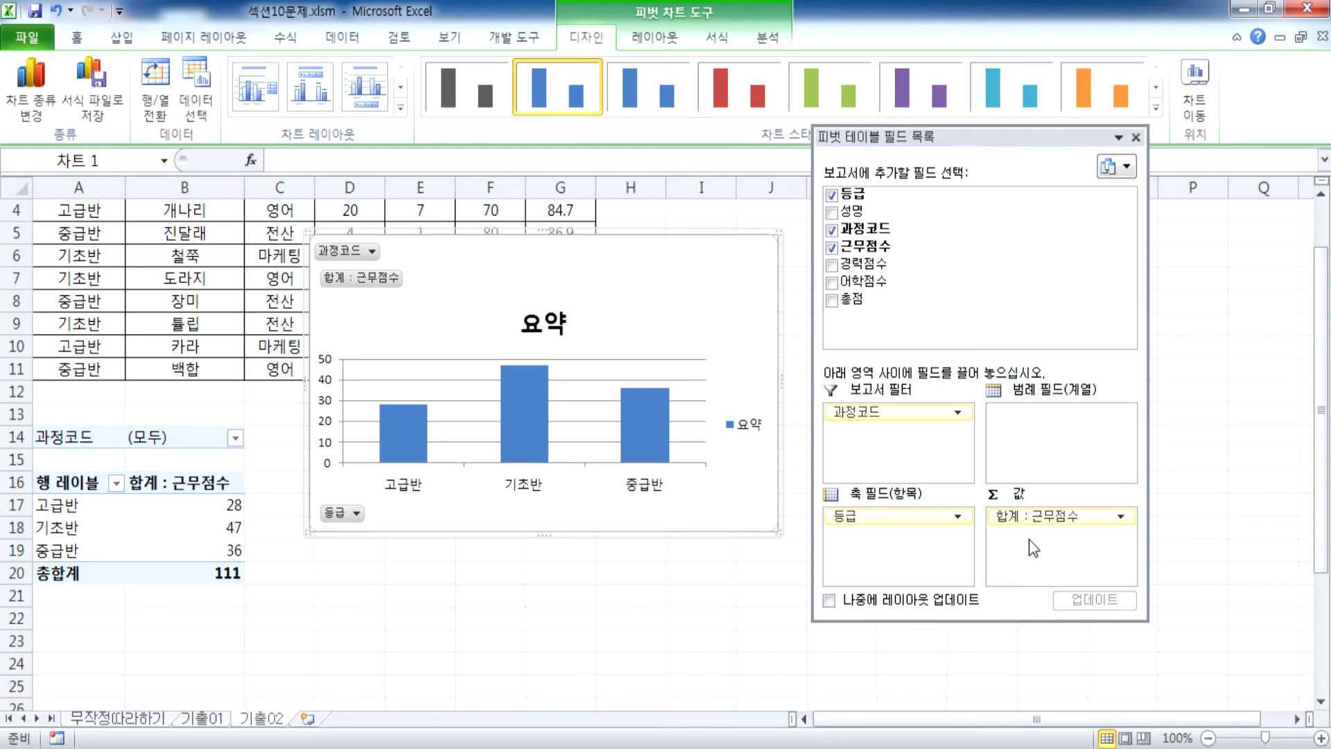
left_click_drag(876, 262, 1031, 562)
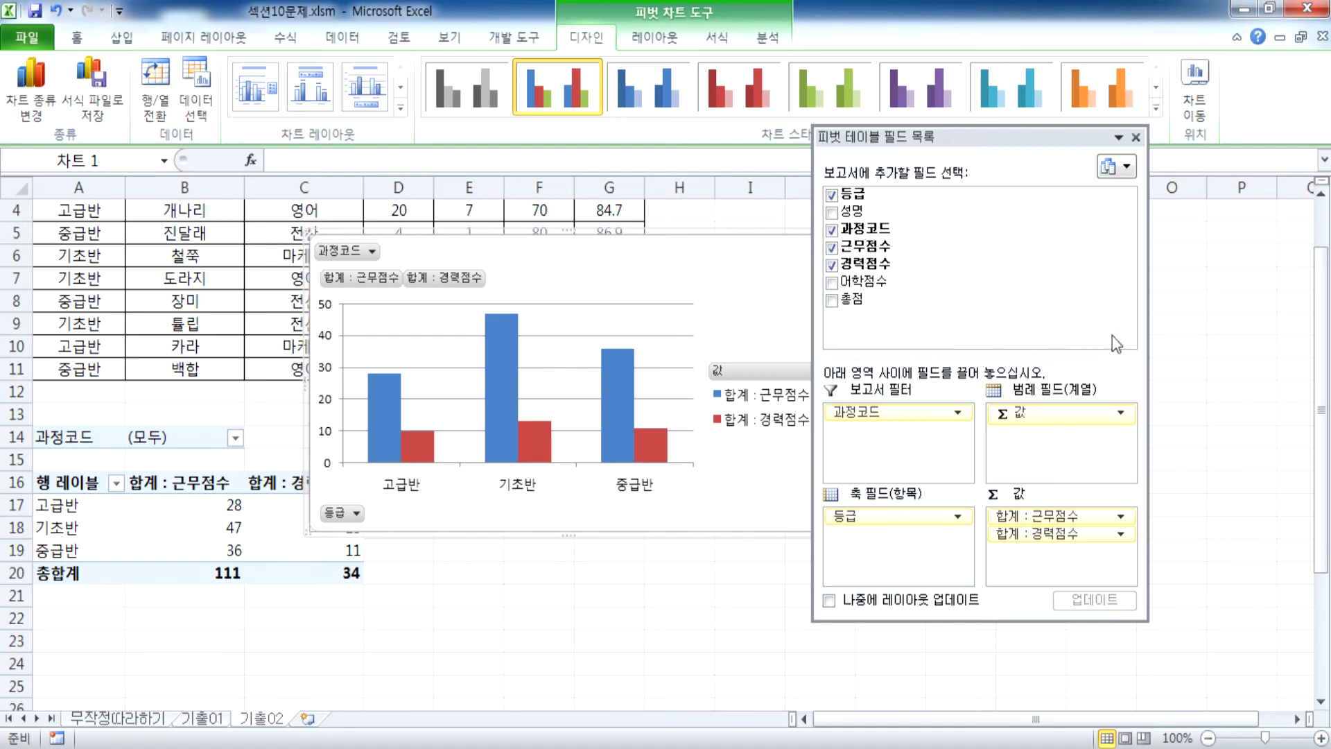
Change the 근무점수 value field's summary calculation to 평균 in the pivot table at A16
left_click_drag(1028, 126, 1041, 38)
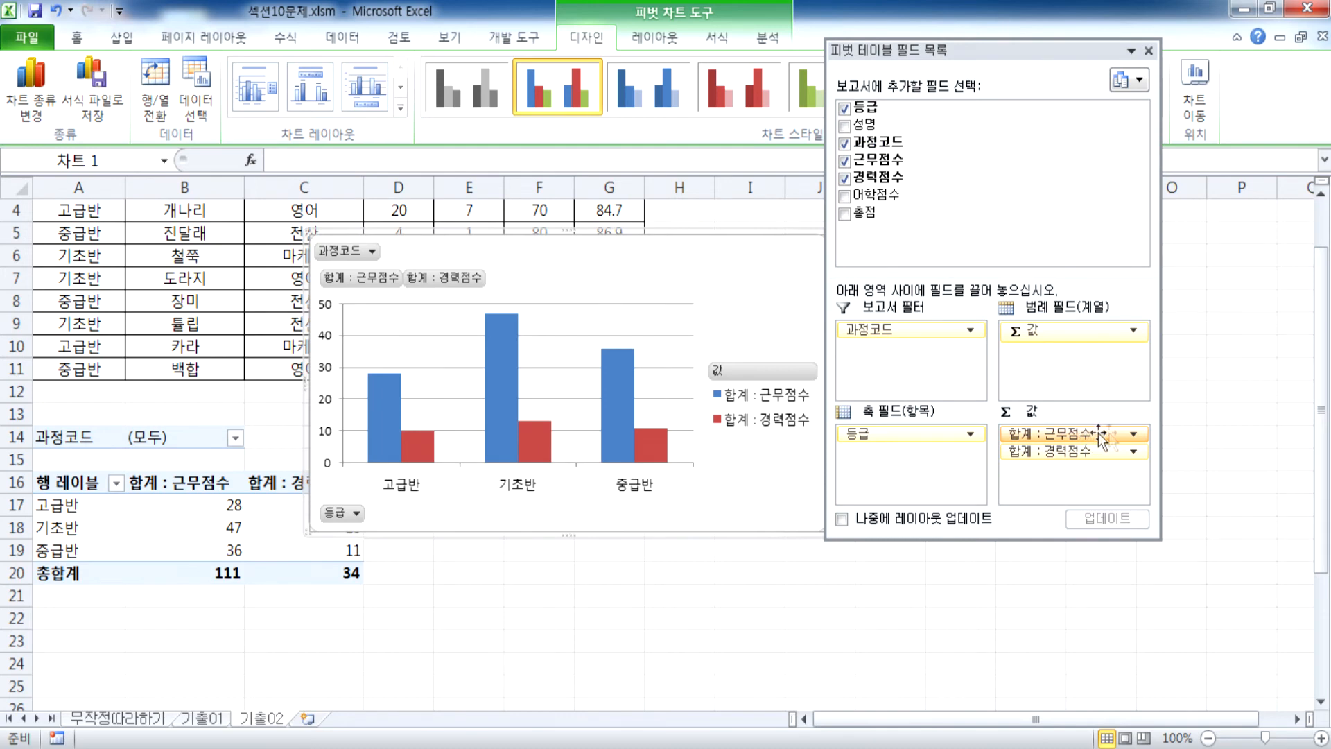
left_click(1133, 434)
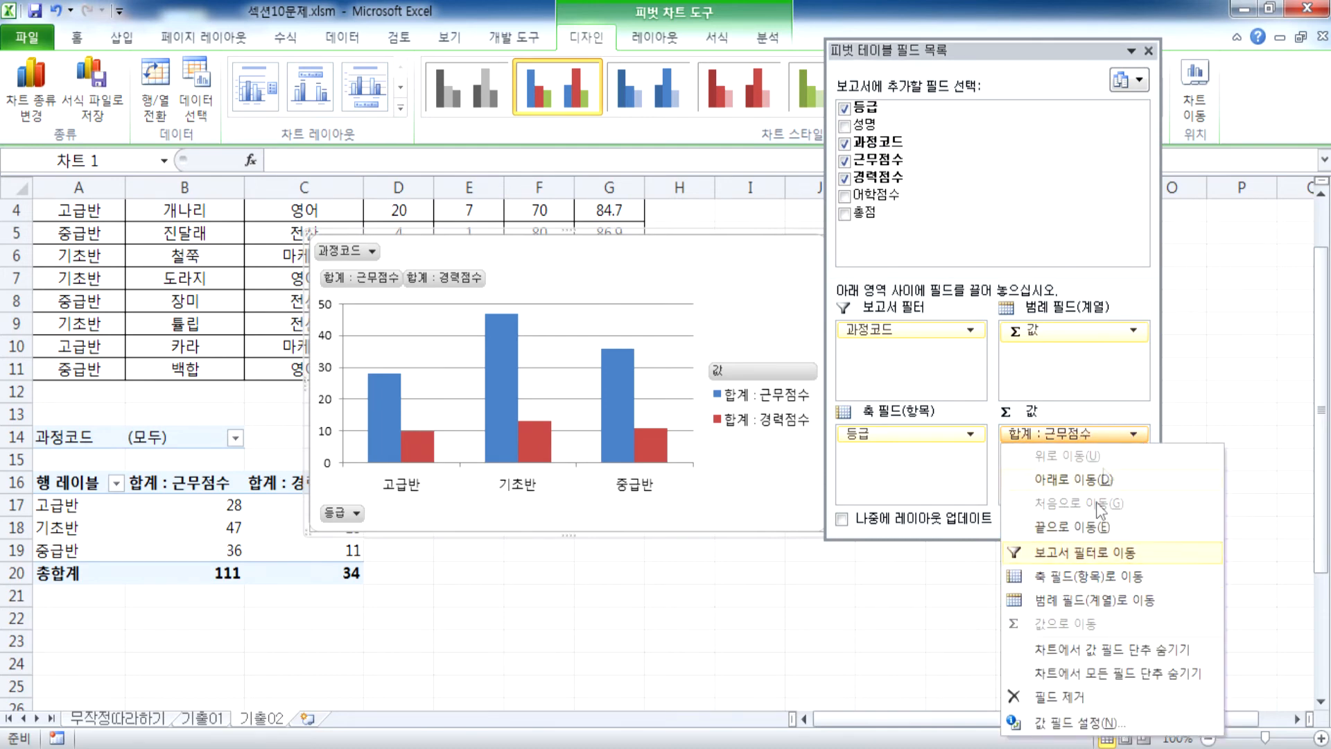
left_click(185, 483)
left_click(579, 38)
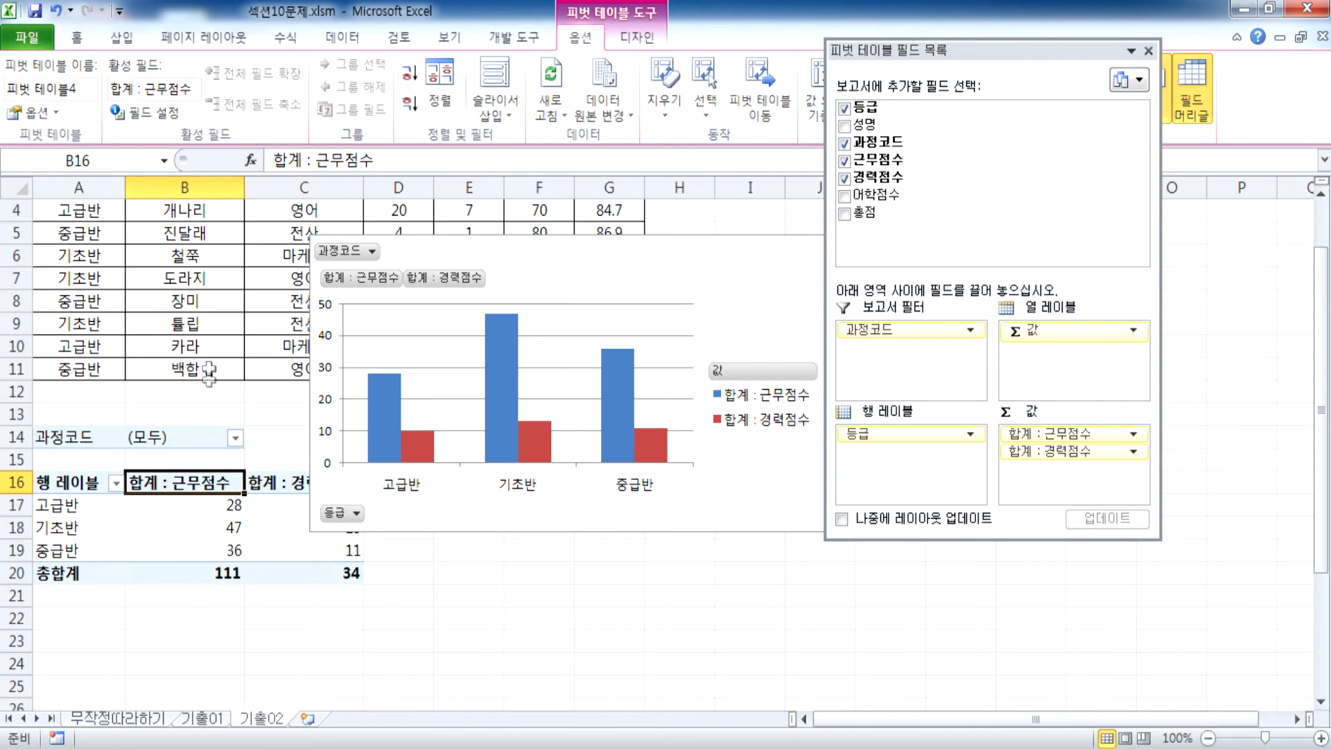
right_click(203, 489)
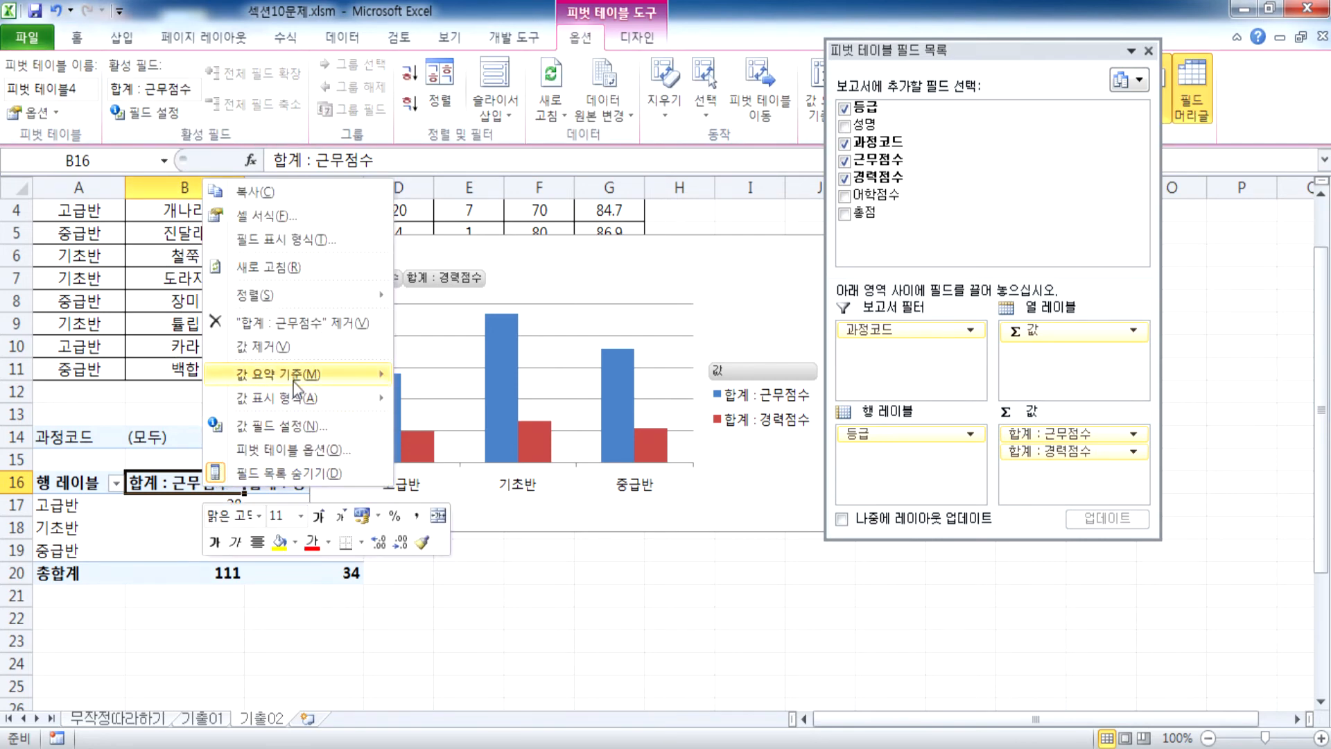
mouse_move(293, 375)
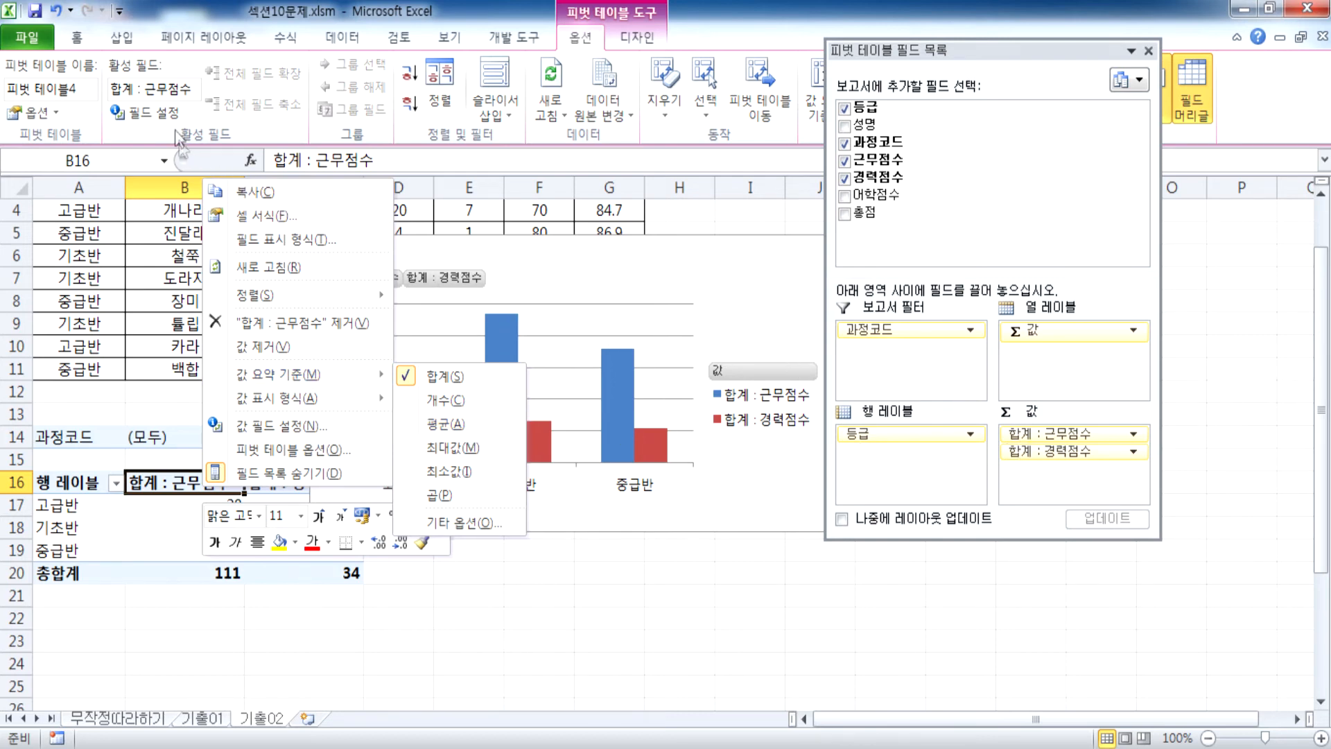
left_click(144, 112)
left_click(519, 261)
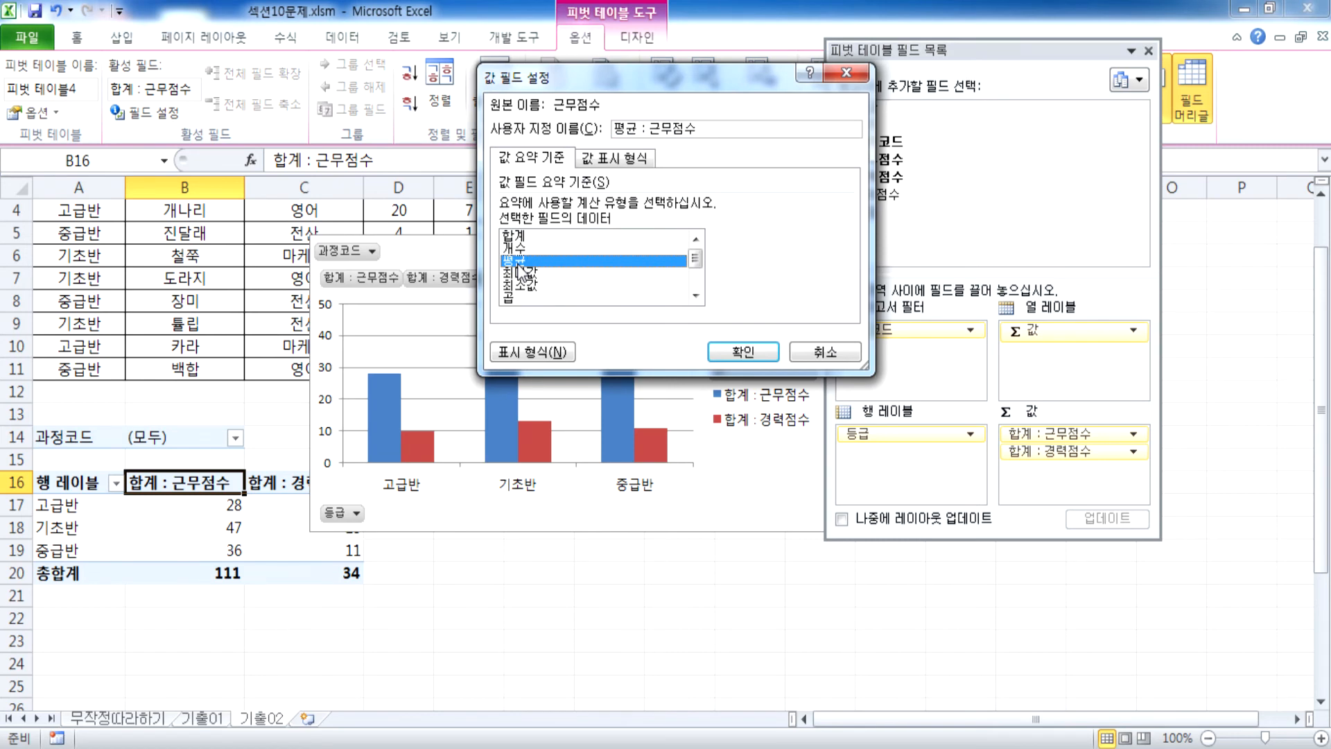
left_click(740, 353)
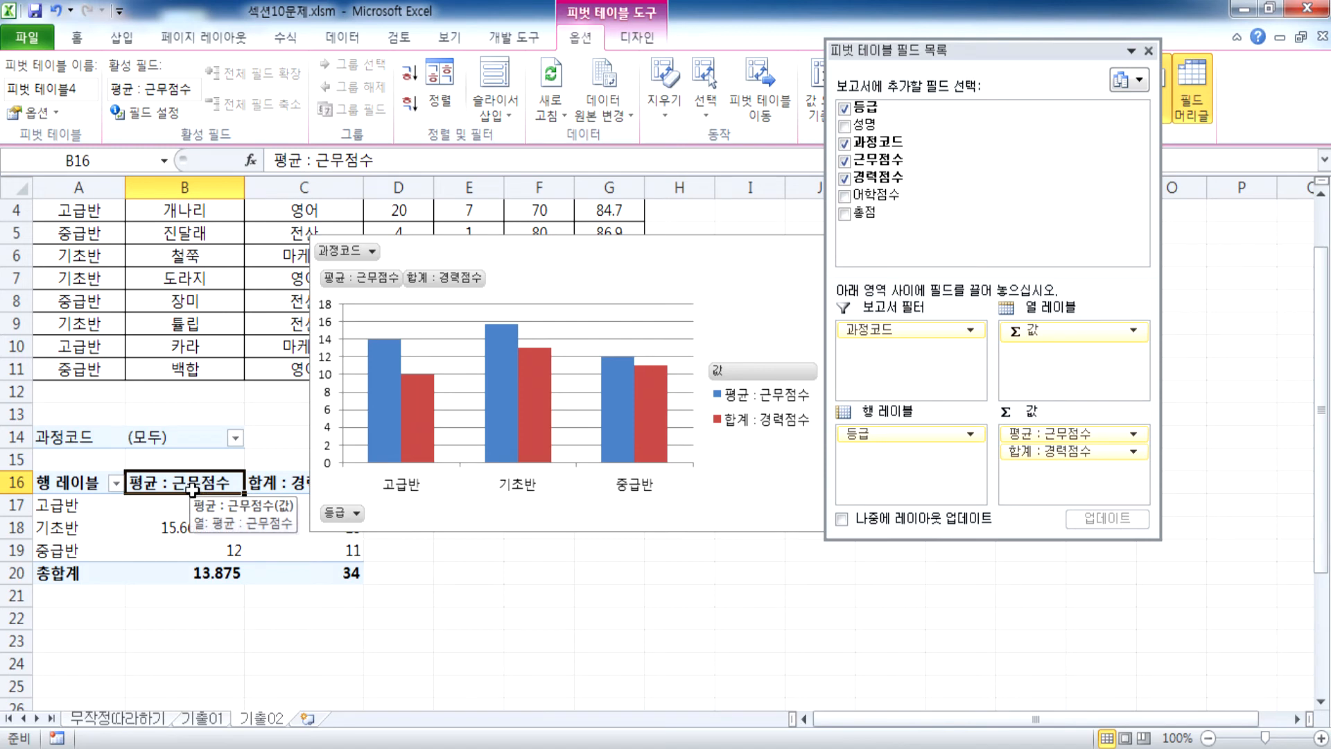
Dock the pivot field list and place the pivot chart beside the pivot table, over about columns E to K, rows 5 to 18
double_click(974, 50)
left_click_drag(743, 252, 909, 247)
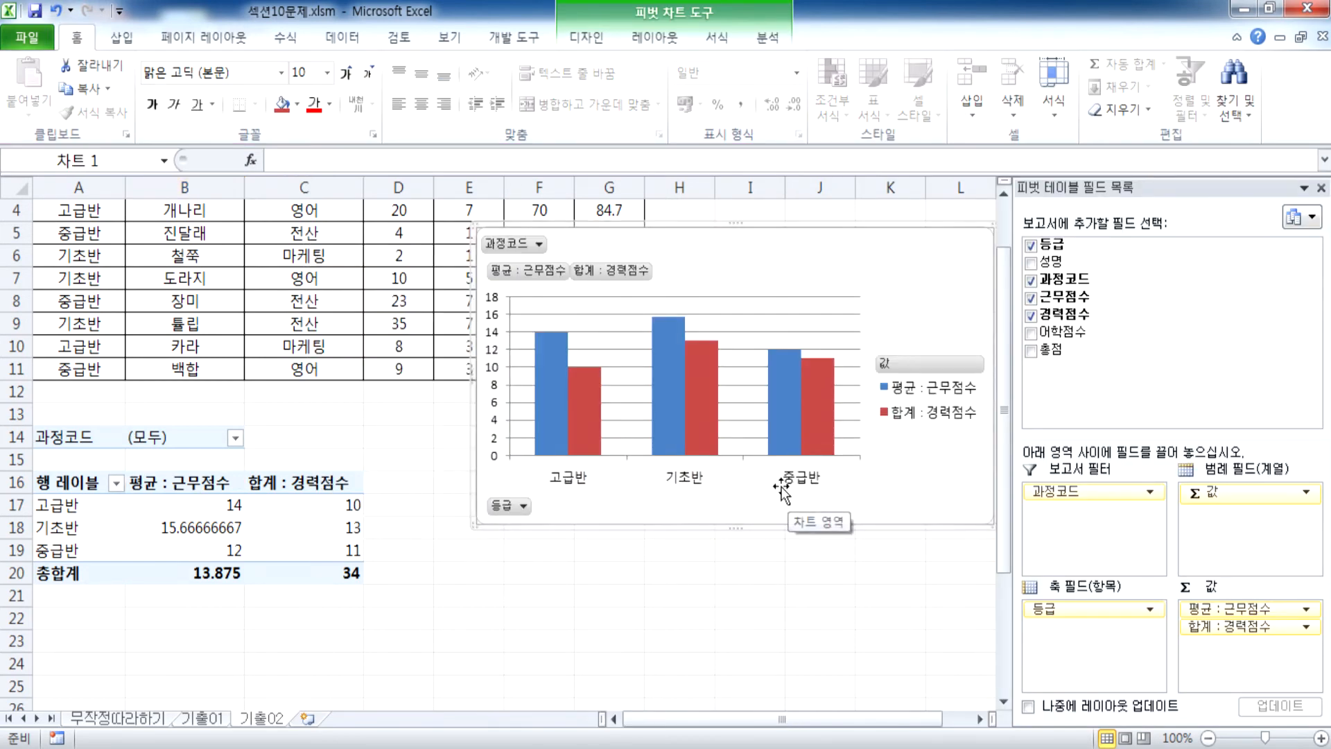
left_click_drag(83, 485, 284, 570)
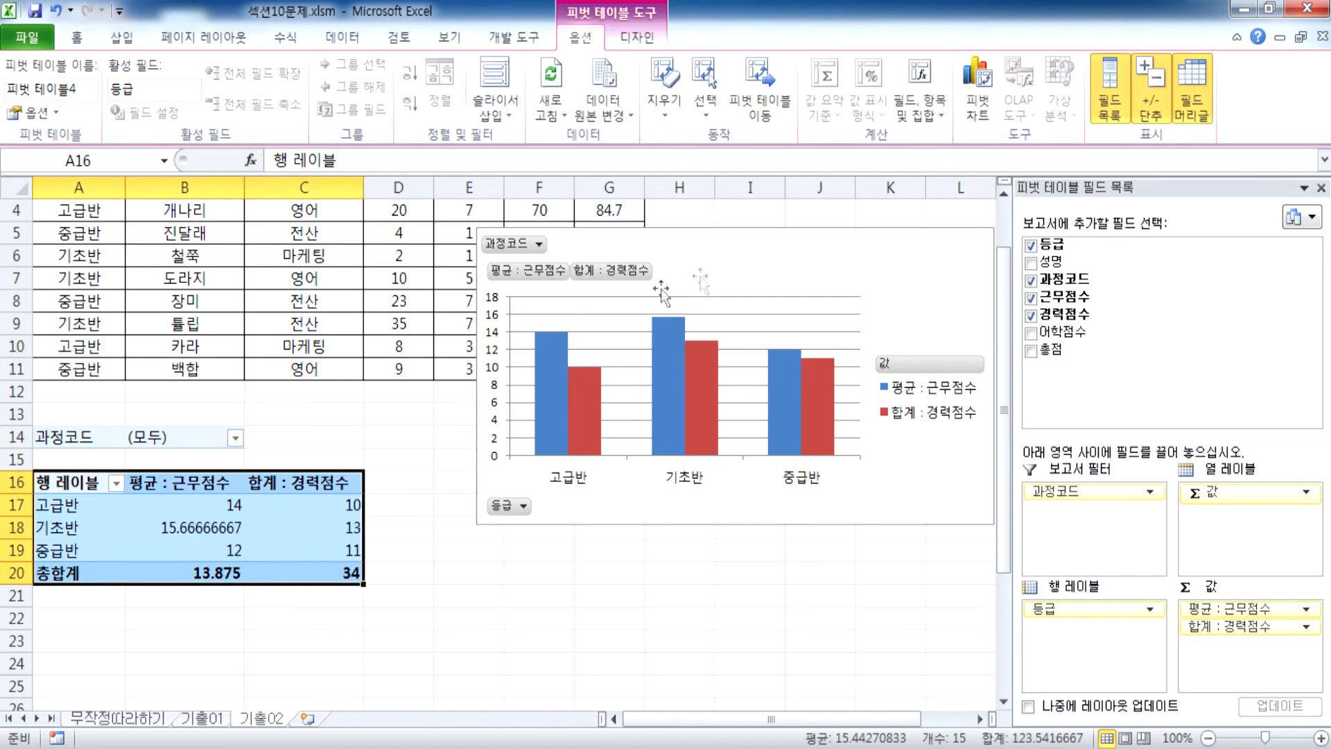
left_click(775, 258)
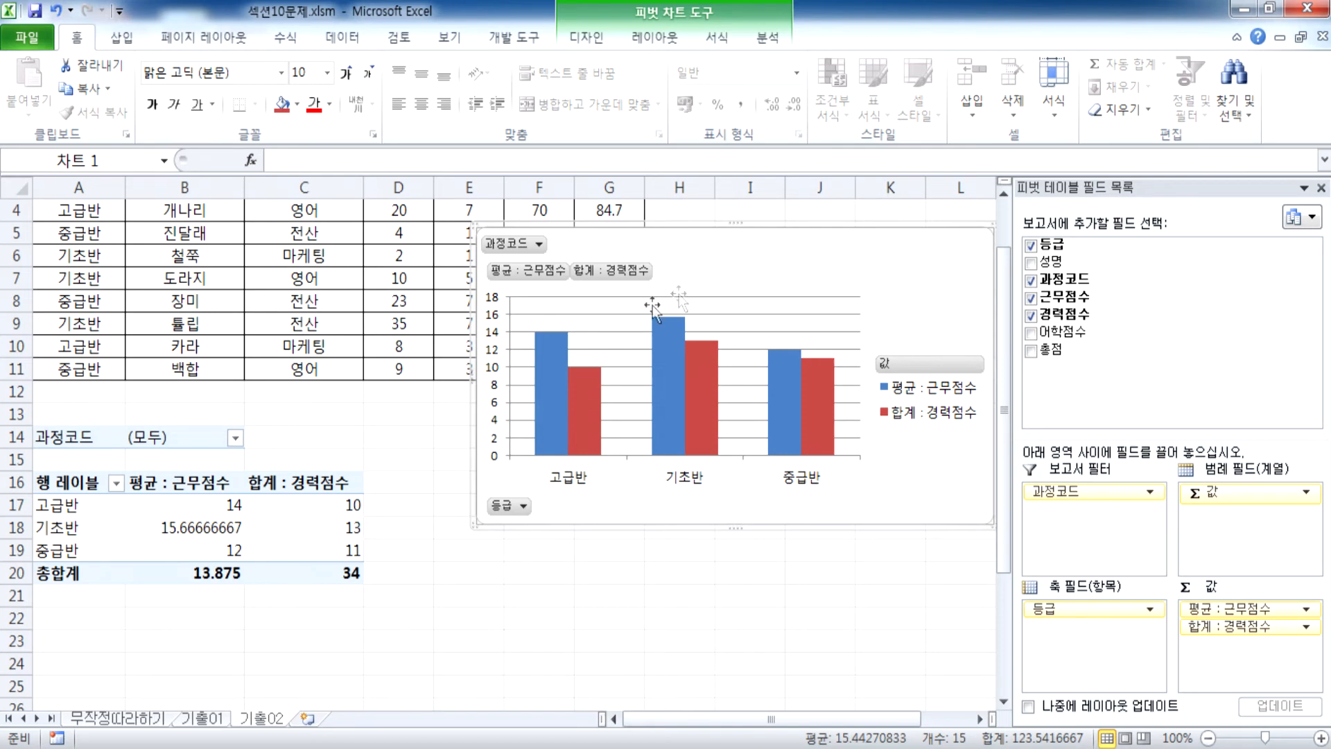
left_click_drag(189, 504, 273, 554)
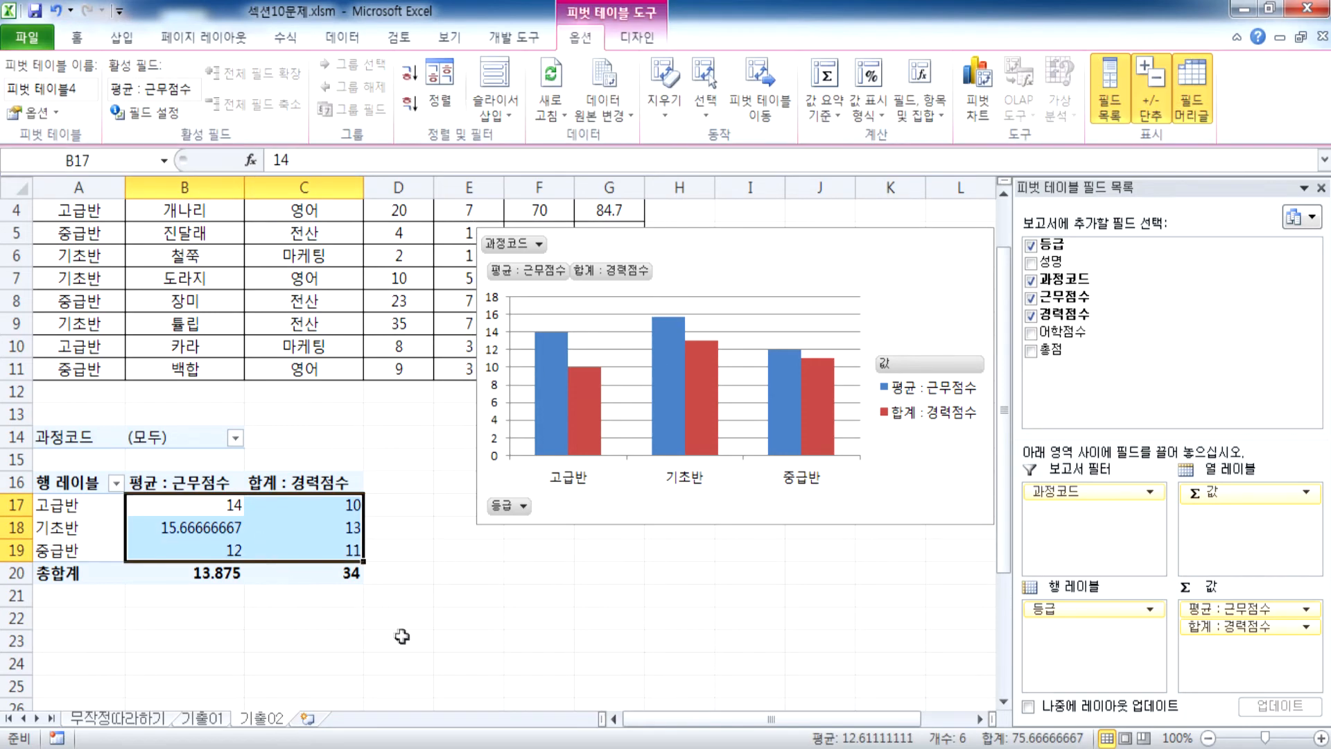
left_click(399, 624)
left_click(323, 521)
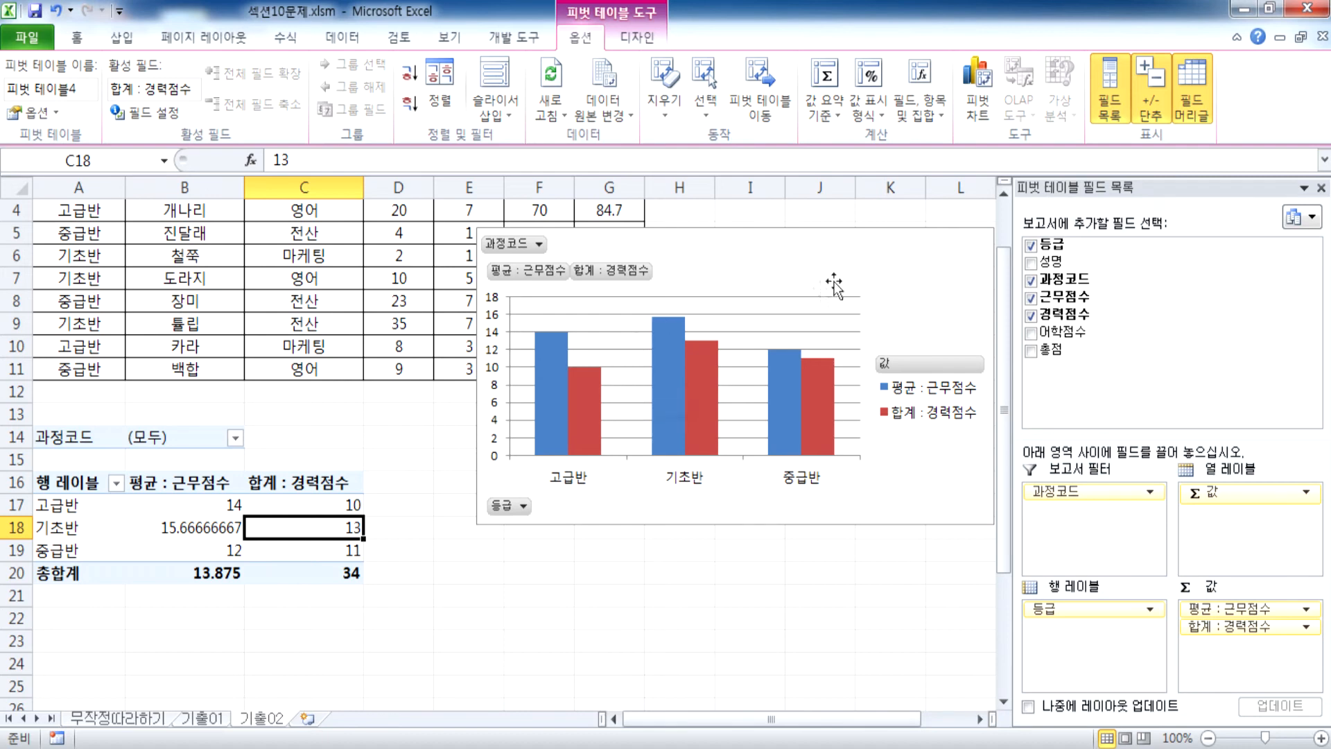
left_click(892, 263)
left_click_drag(891, 264, 826, 274)
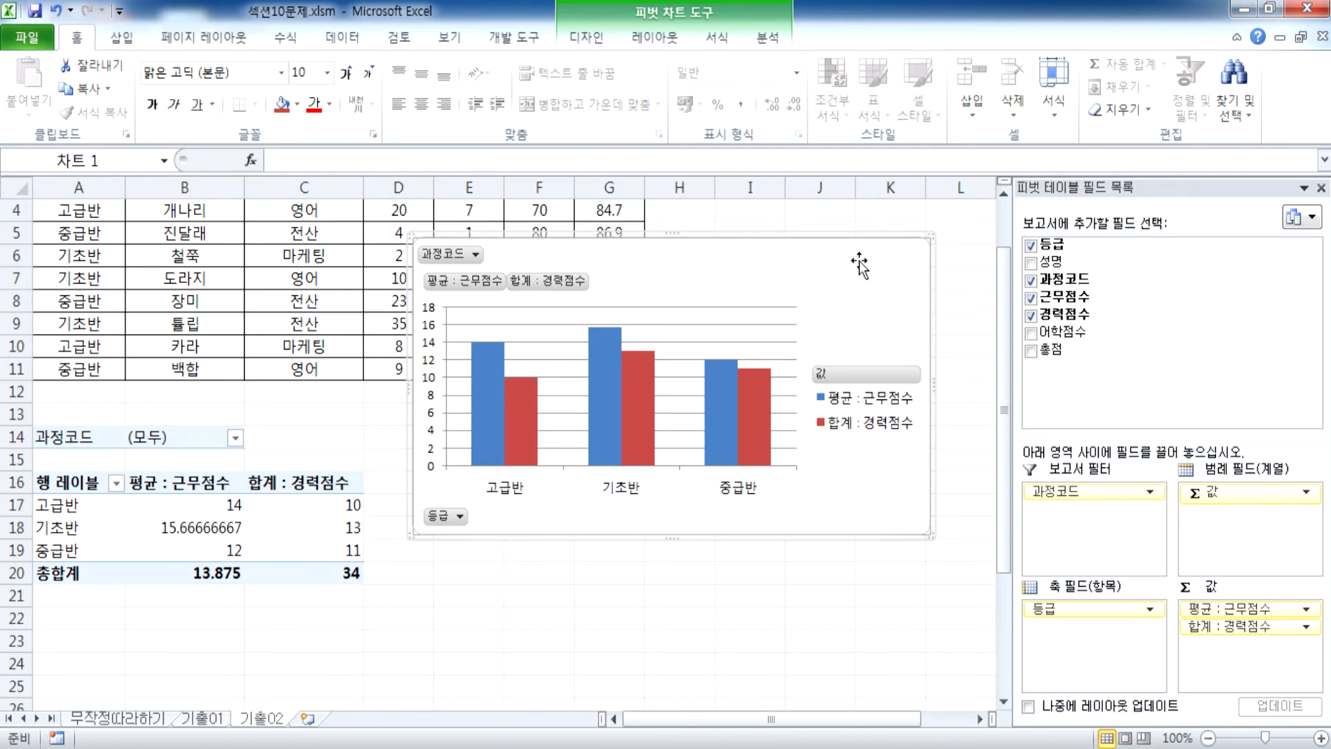
Examine which contextual commands are offered for the pivot chart and which for a cell of its pivot table
left_click(600, 47)
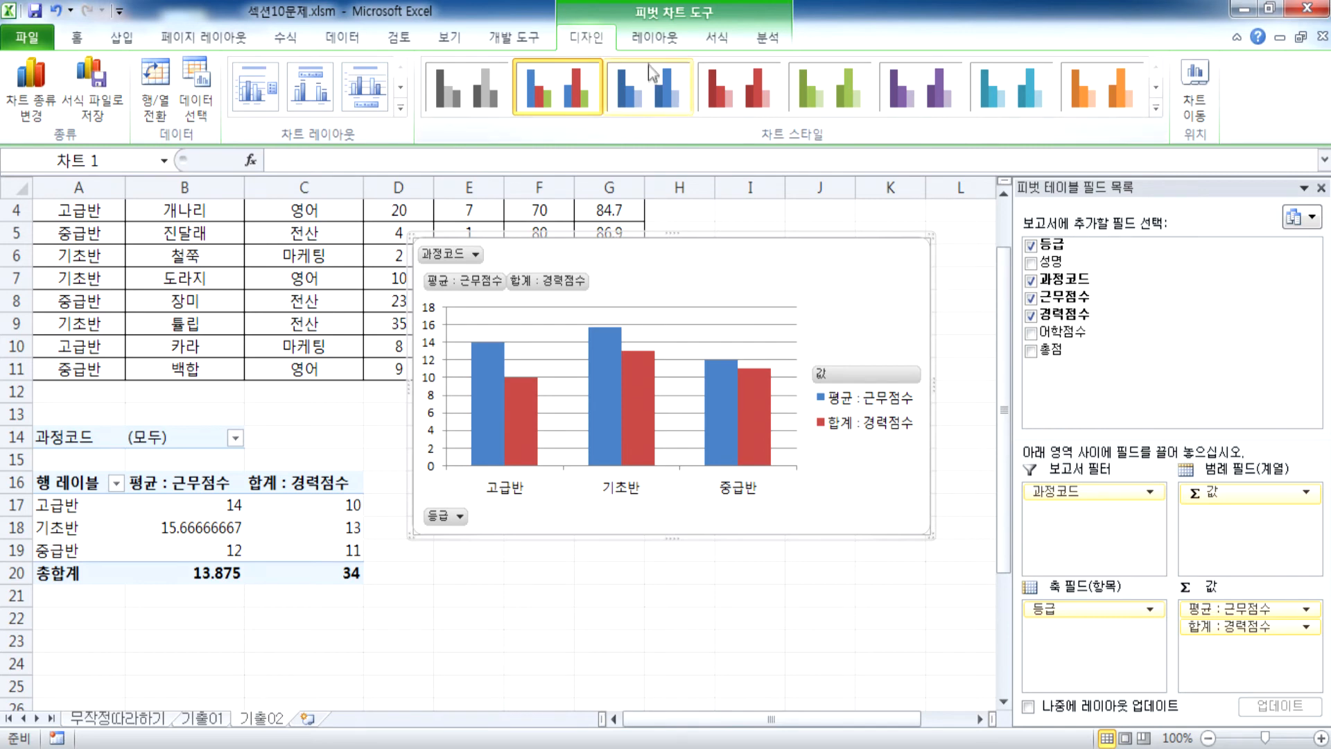
left_click(273, 525)
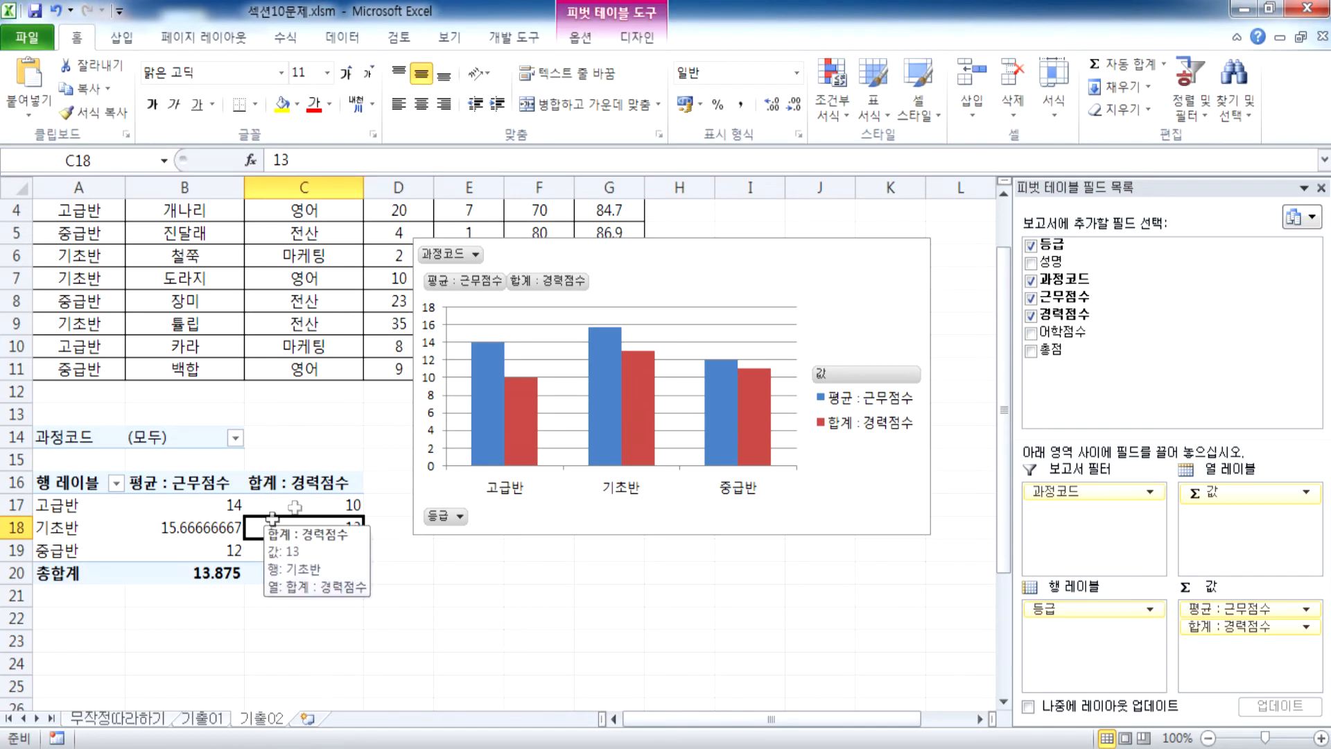
left_click(585, 40)
left_click(643, 43)
left_click(566, 45)
left_click(634, 41)
left_click(592, 42)
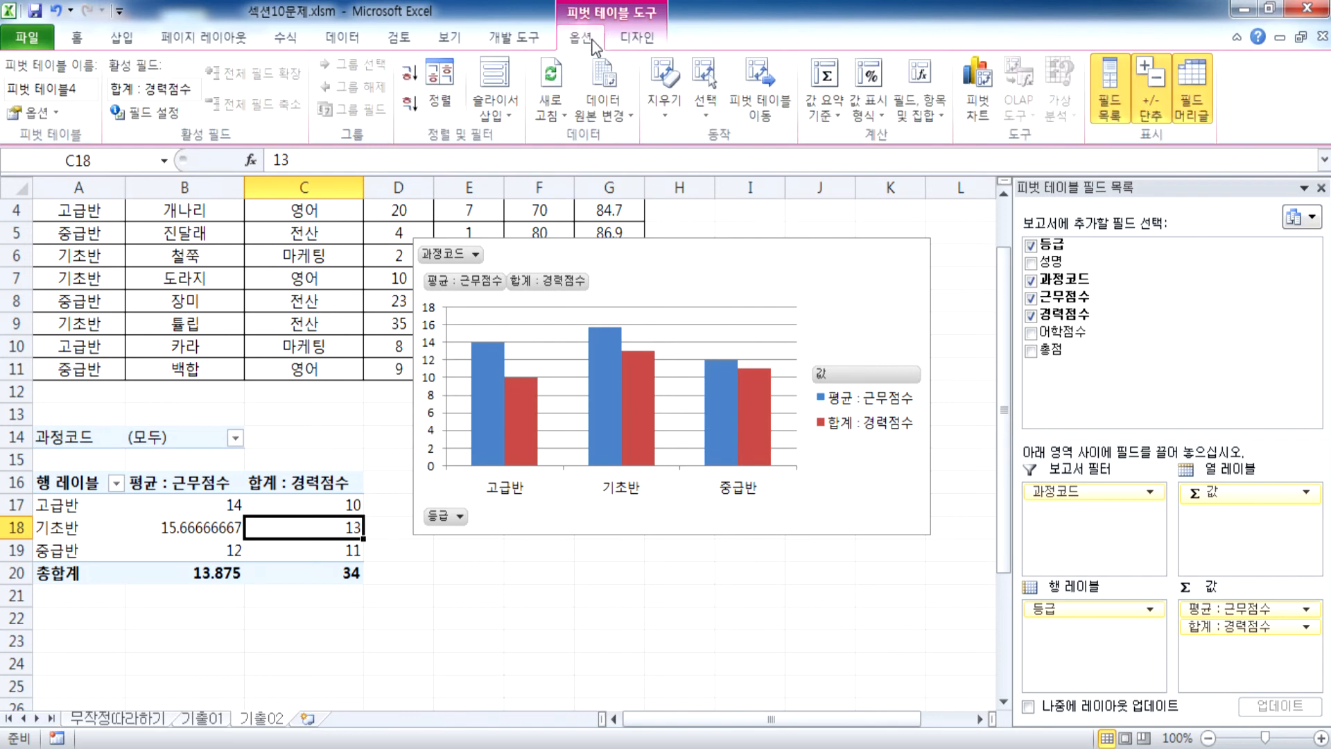
left_click(868, 298)
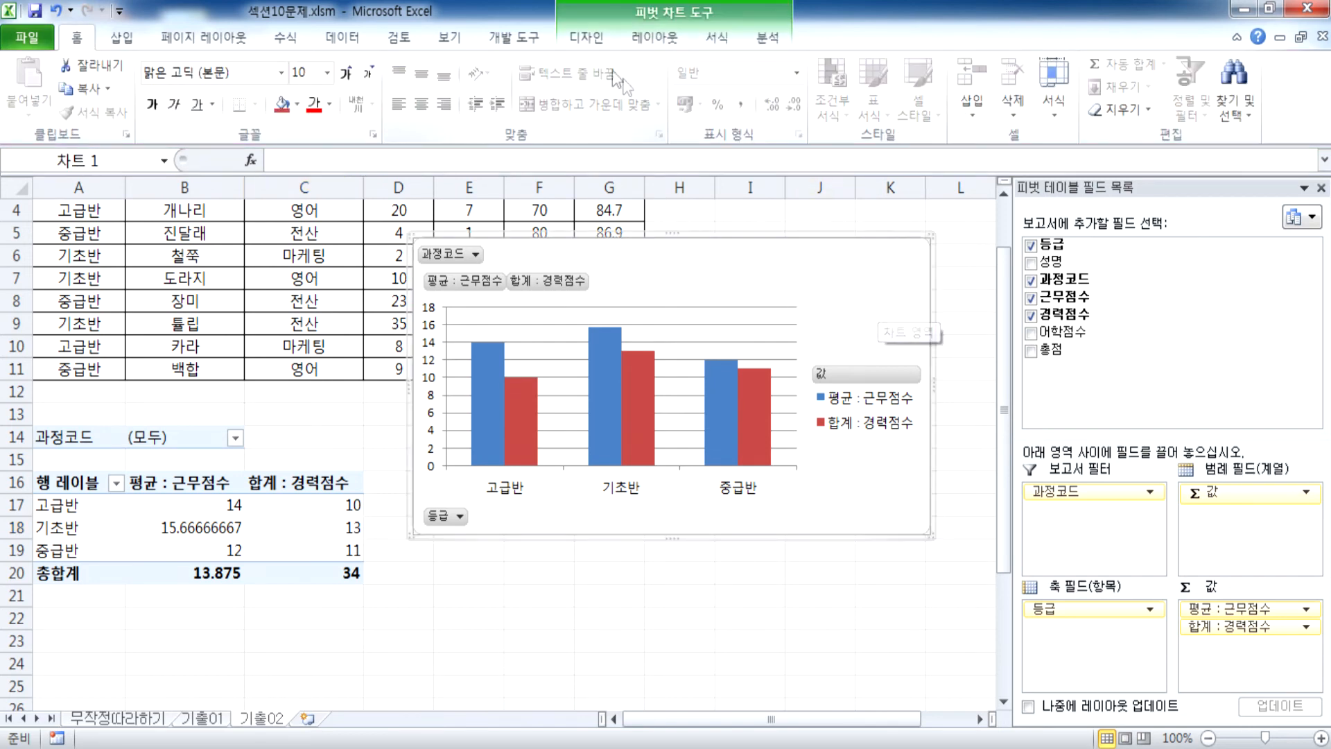
left_click(585, 39)
left_click(652, 40)
left_click(717, 37)
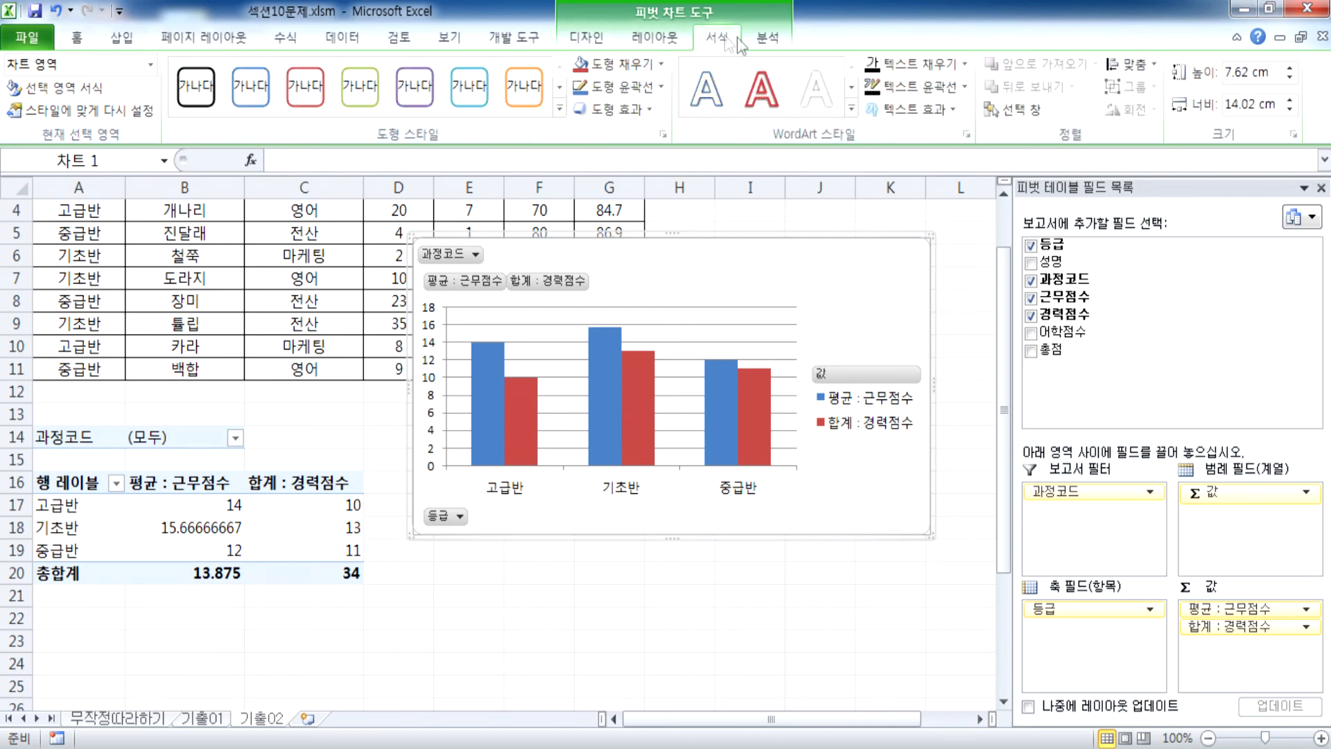
left_click(767, 37)
left_click(586, 39)
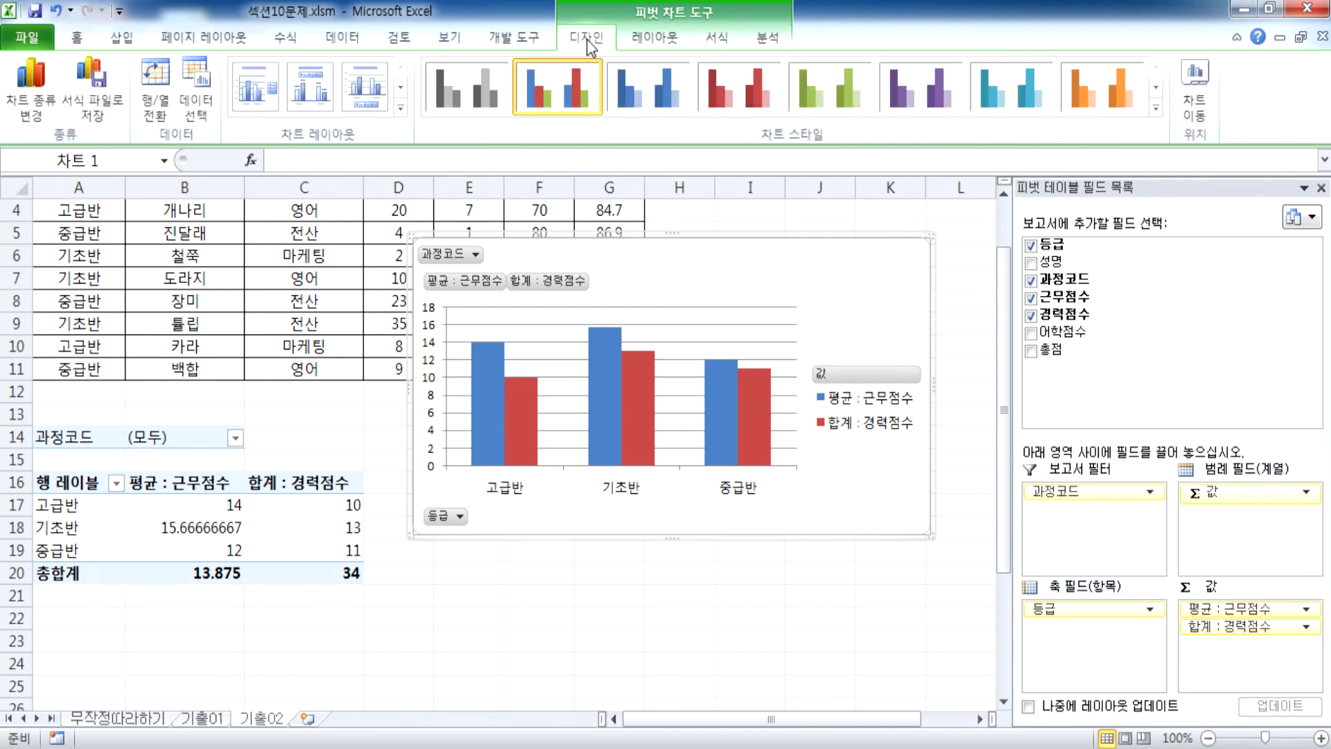
left_click(1207, 100)
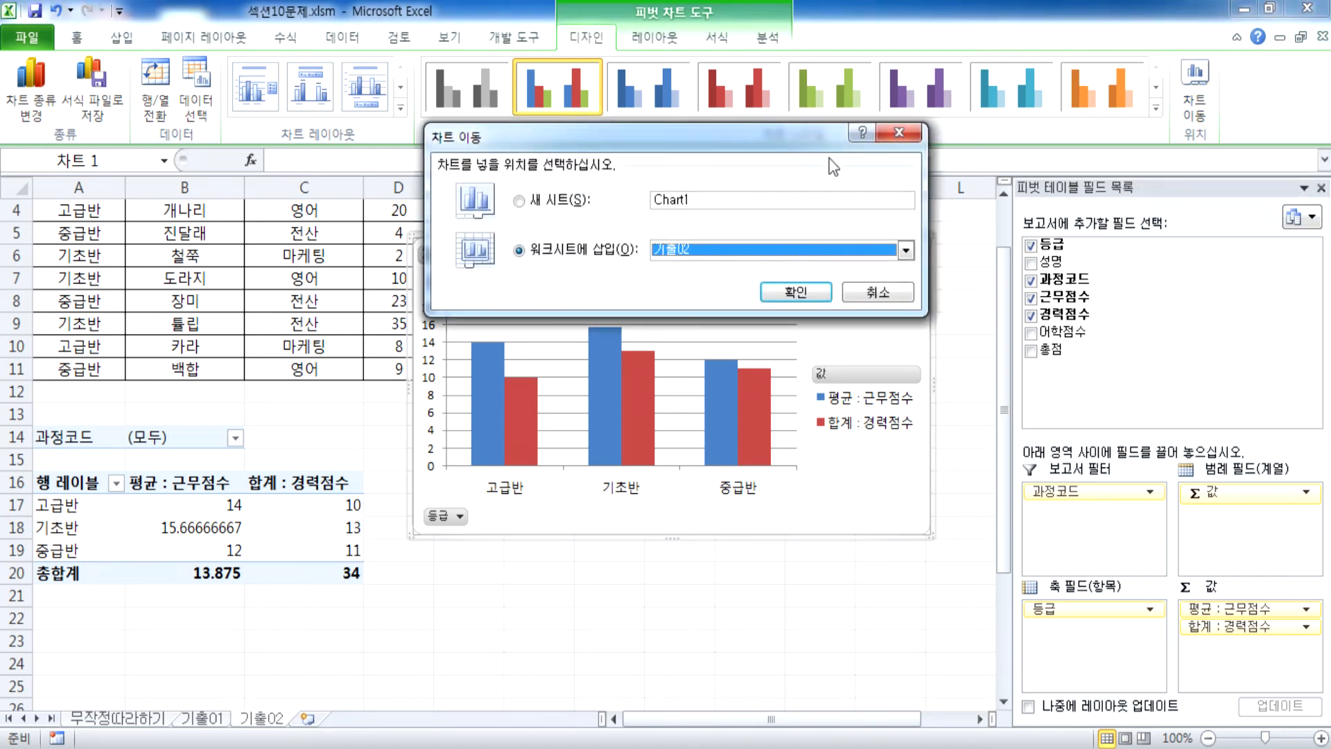
left_click(563, 202)
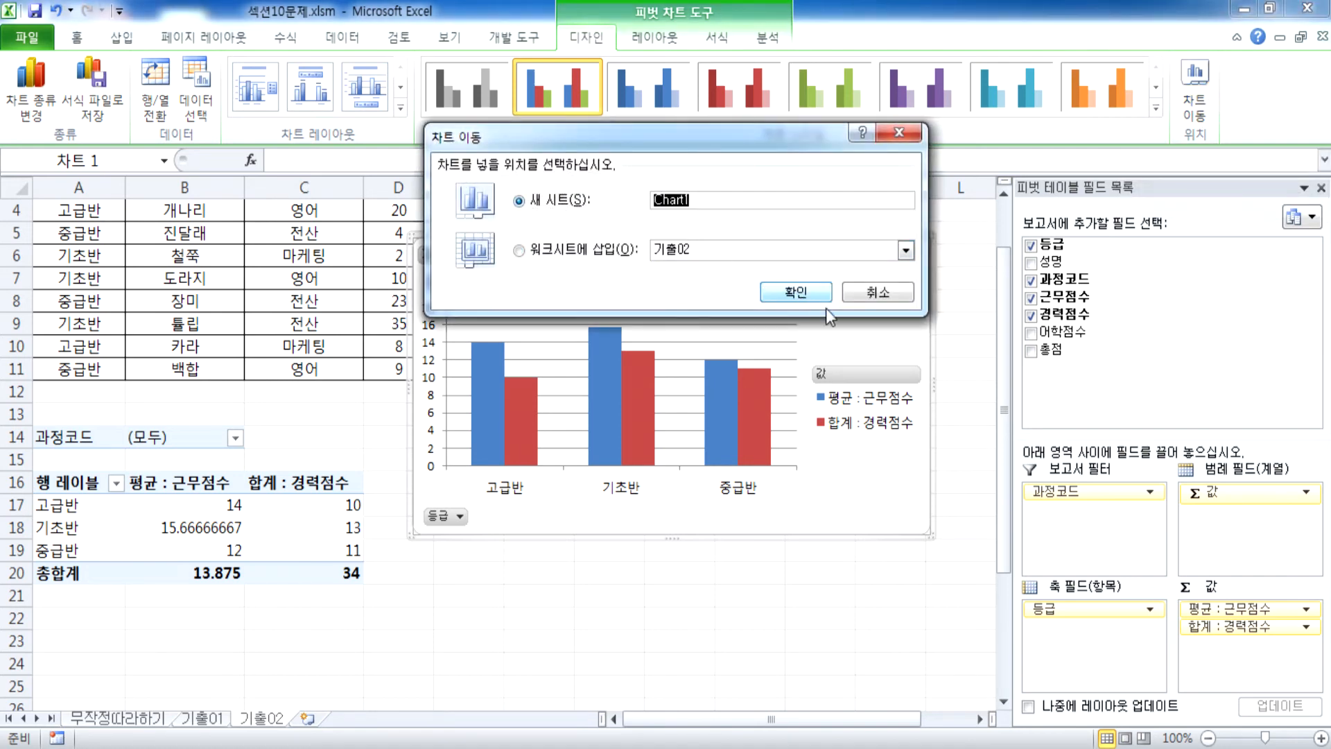
left_click(886, 297)
Move the pivot chart from sheet 기출02 to a new chart sheet named Chart1
right_click(801, 258)
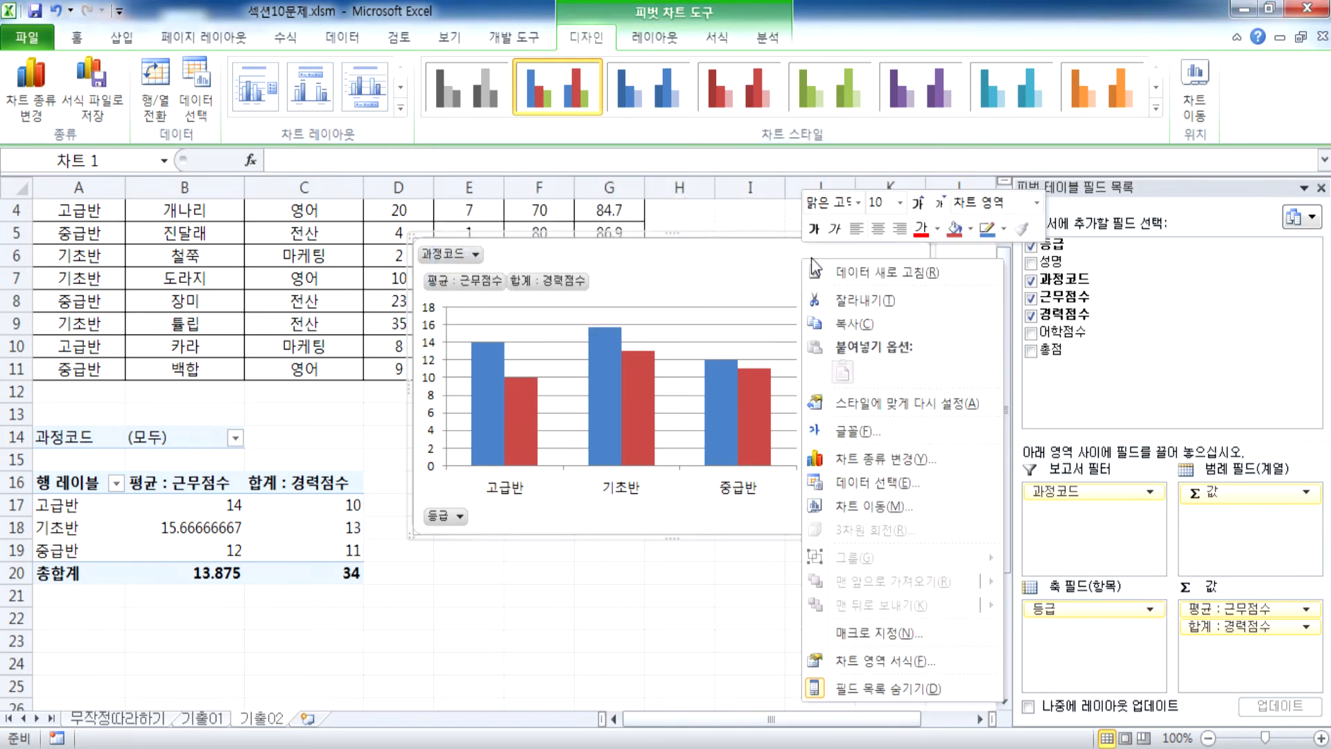
left_click(857, 510)
left_click_drag(734, 402, 739, 198)
left_click(705, 273)
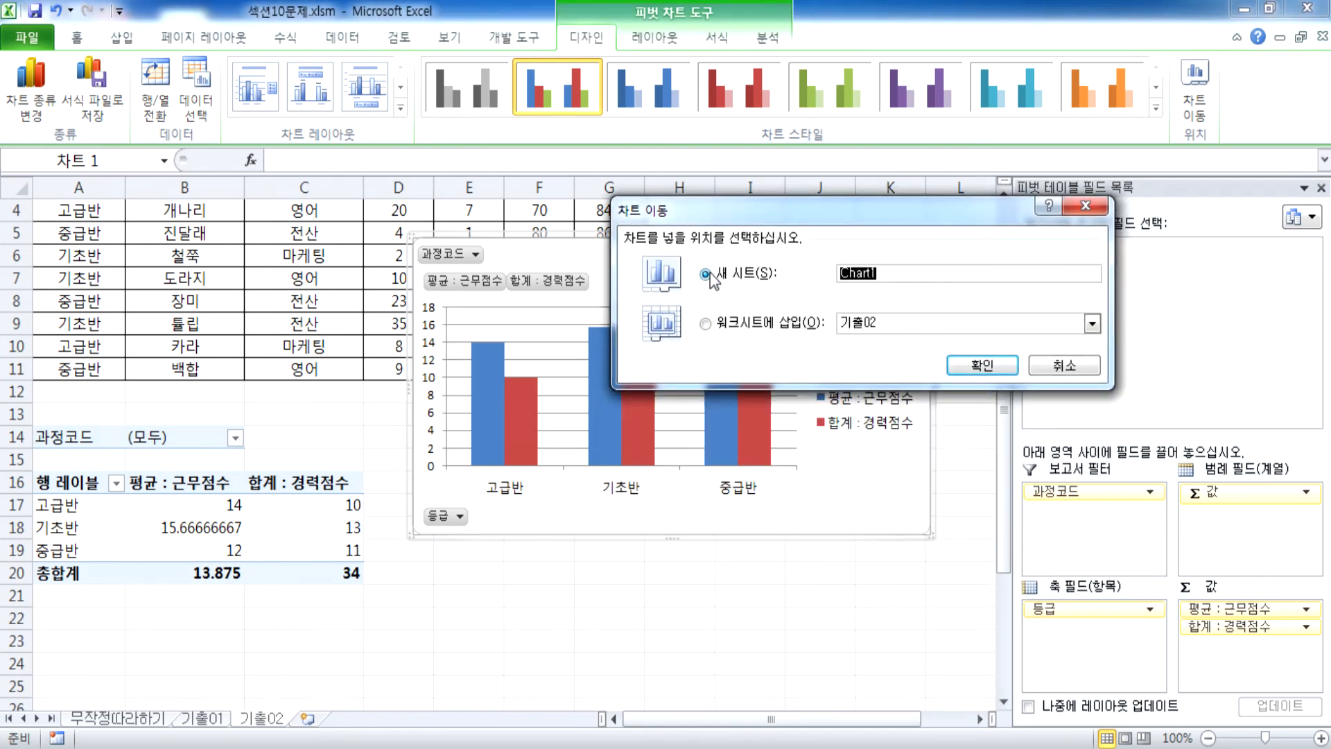
left_click(982, 365)
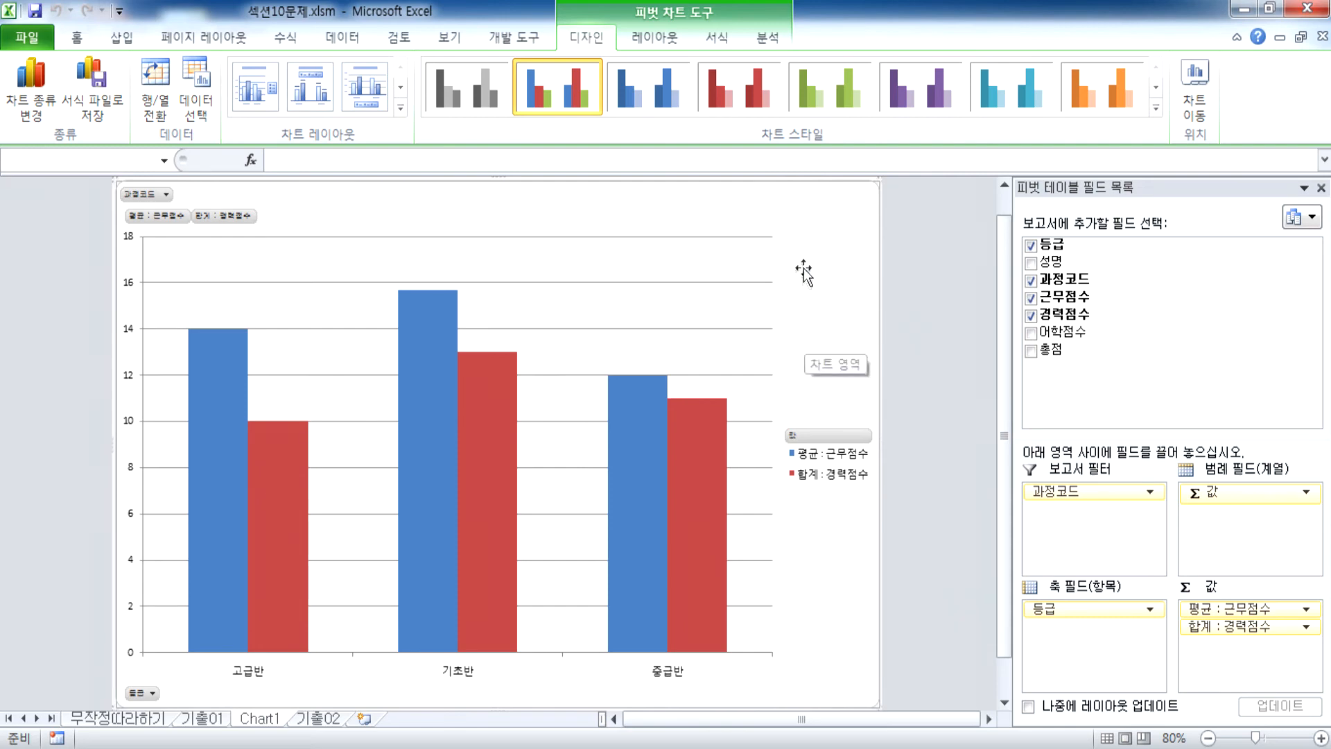
Compare the pivot table on sheet 기출02 with the chart on sheet Chart1, in both full-size and reduced windows
left_click(318, 719)
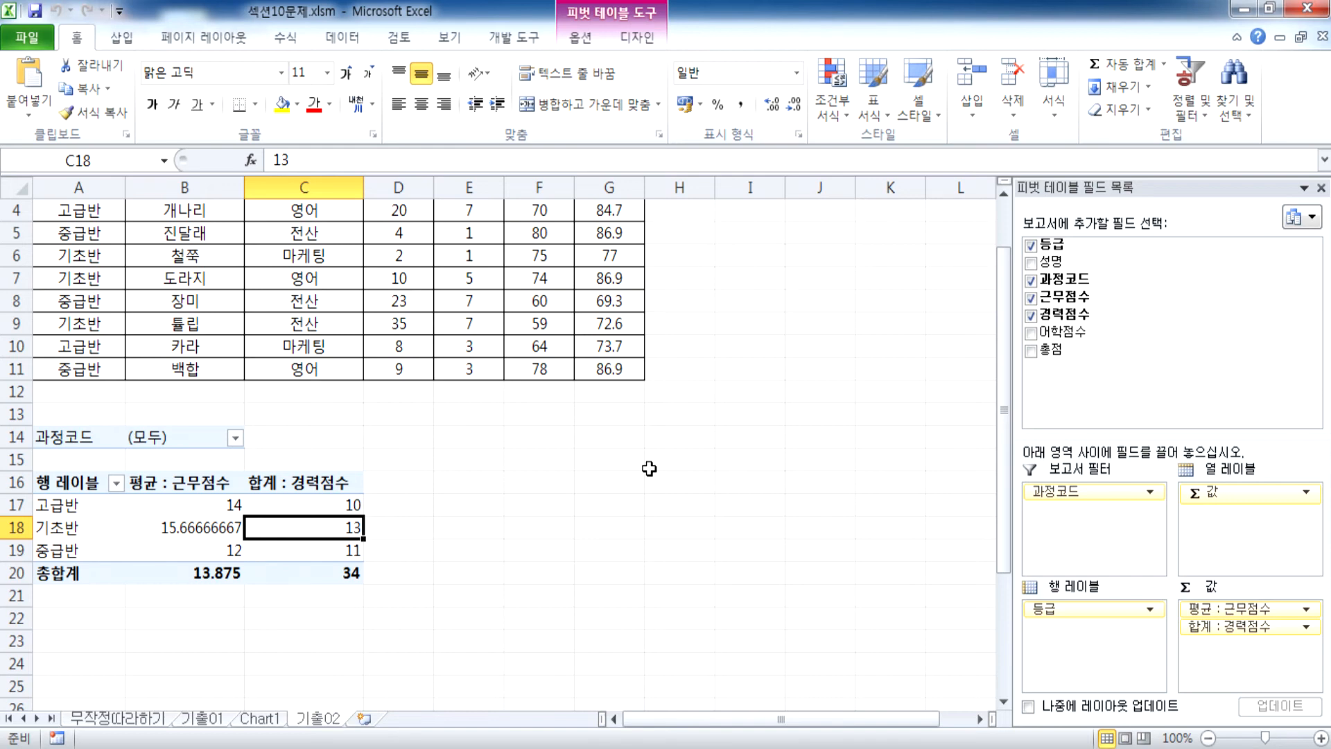
left_click(260, 719)
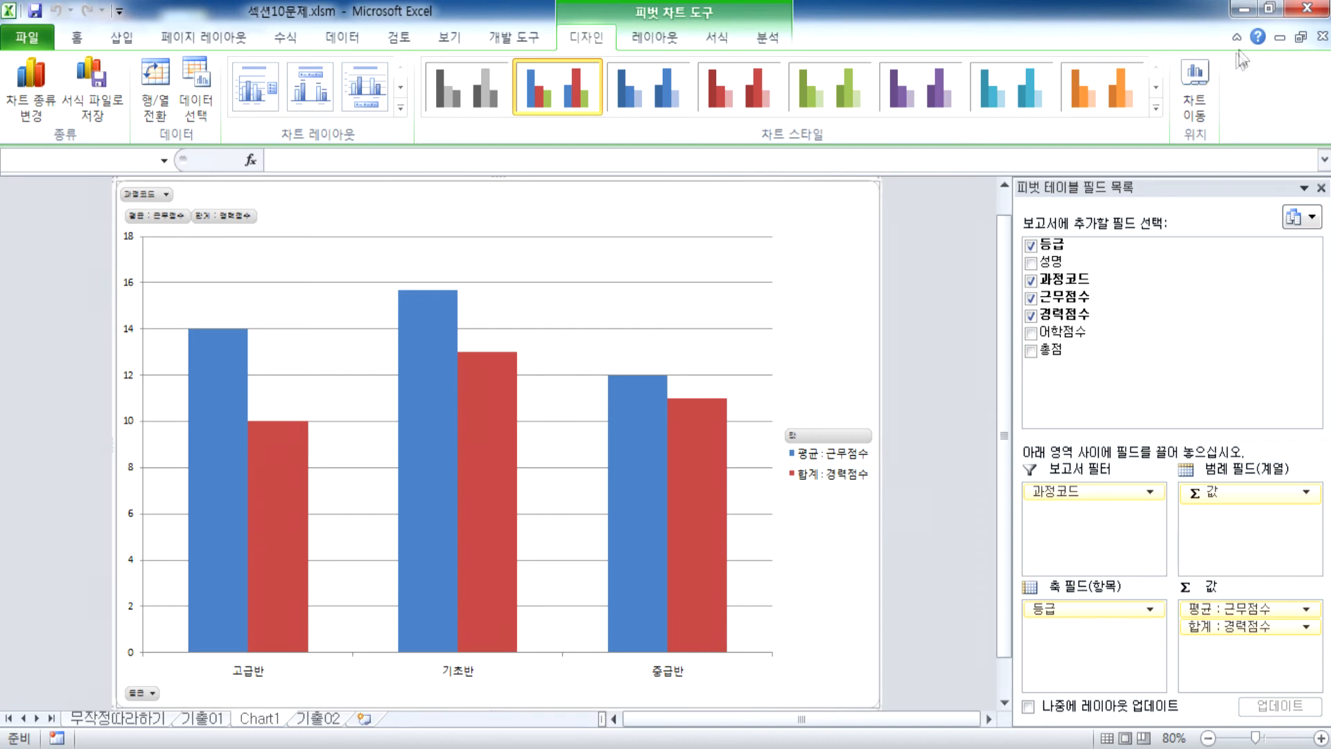
left_click(1268, 8)
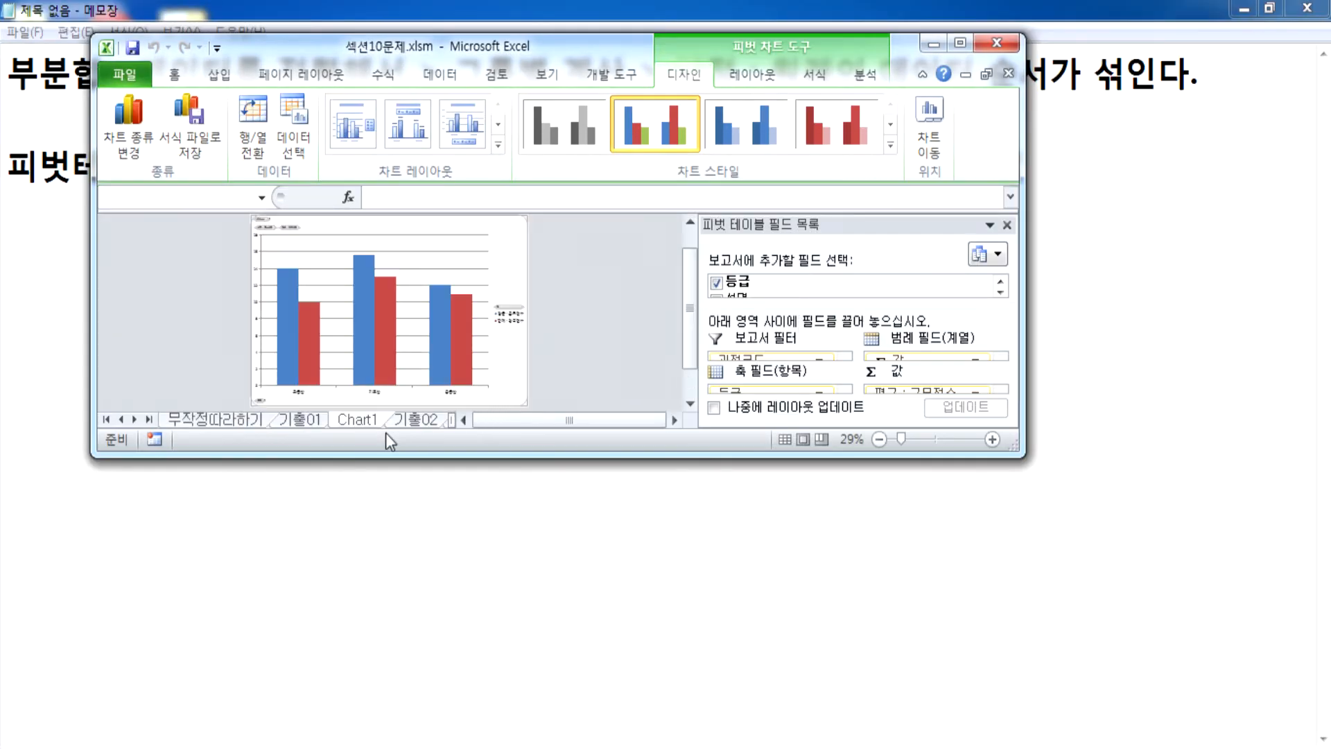
left_click(405, 422)
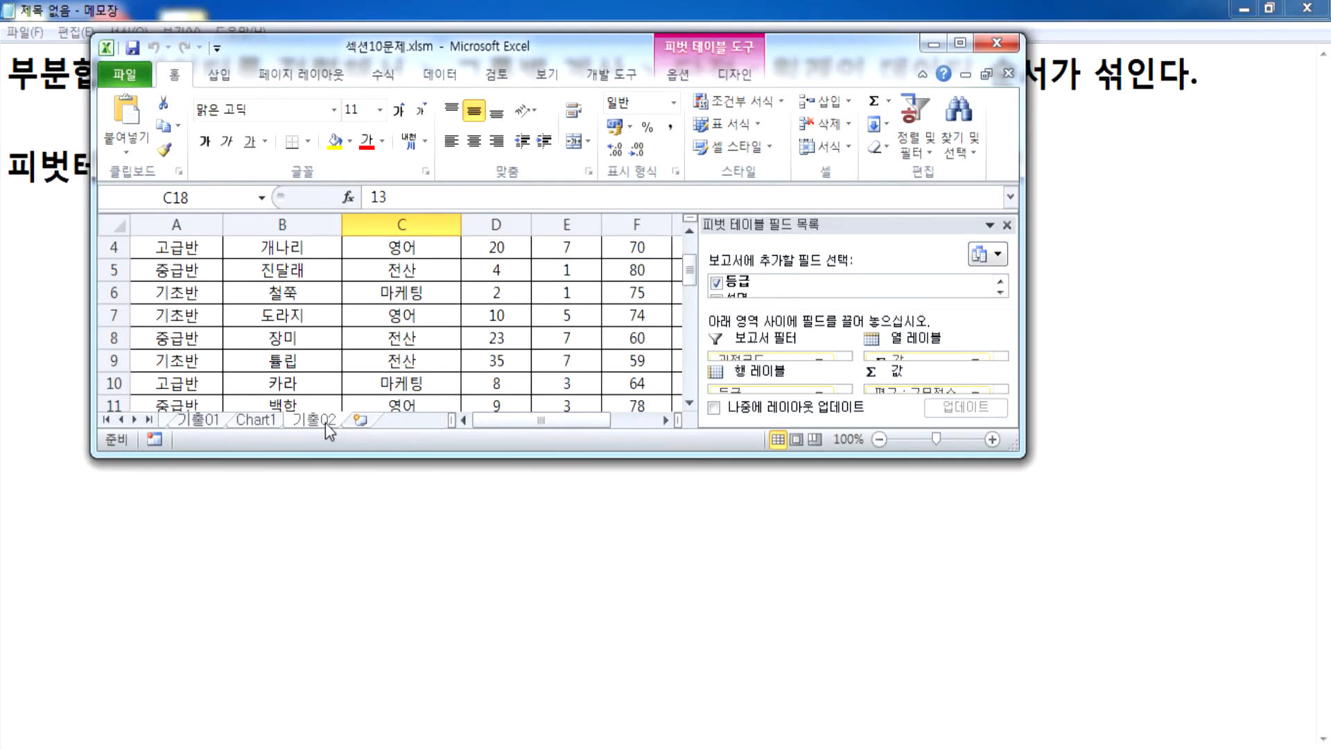
left_click(265, 423)
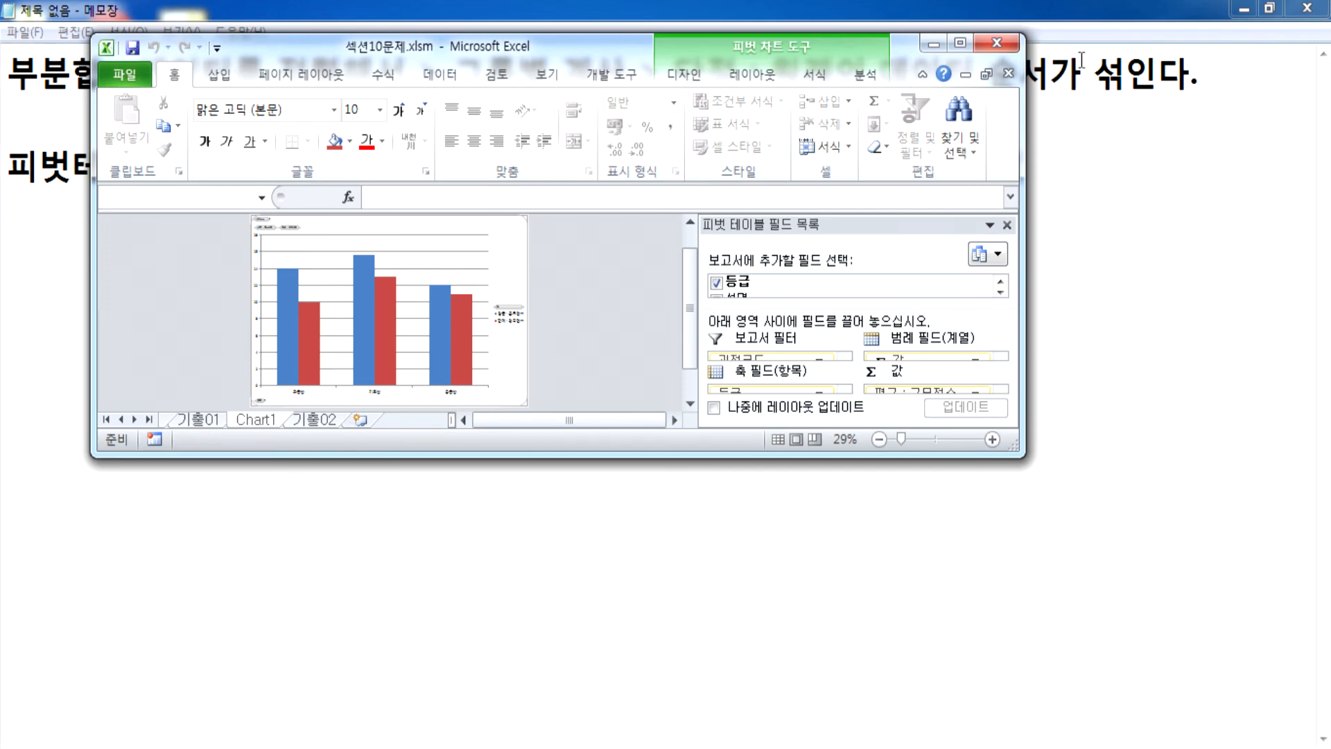
left_click(959, 43)
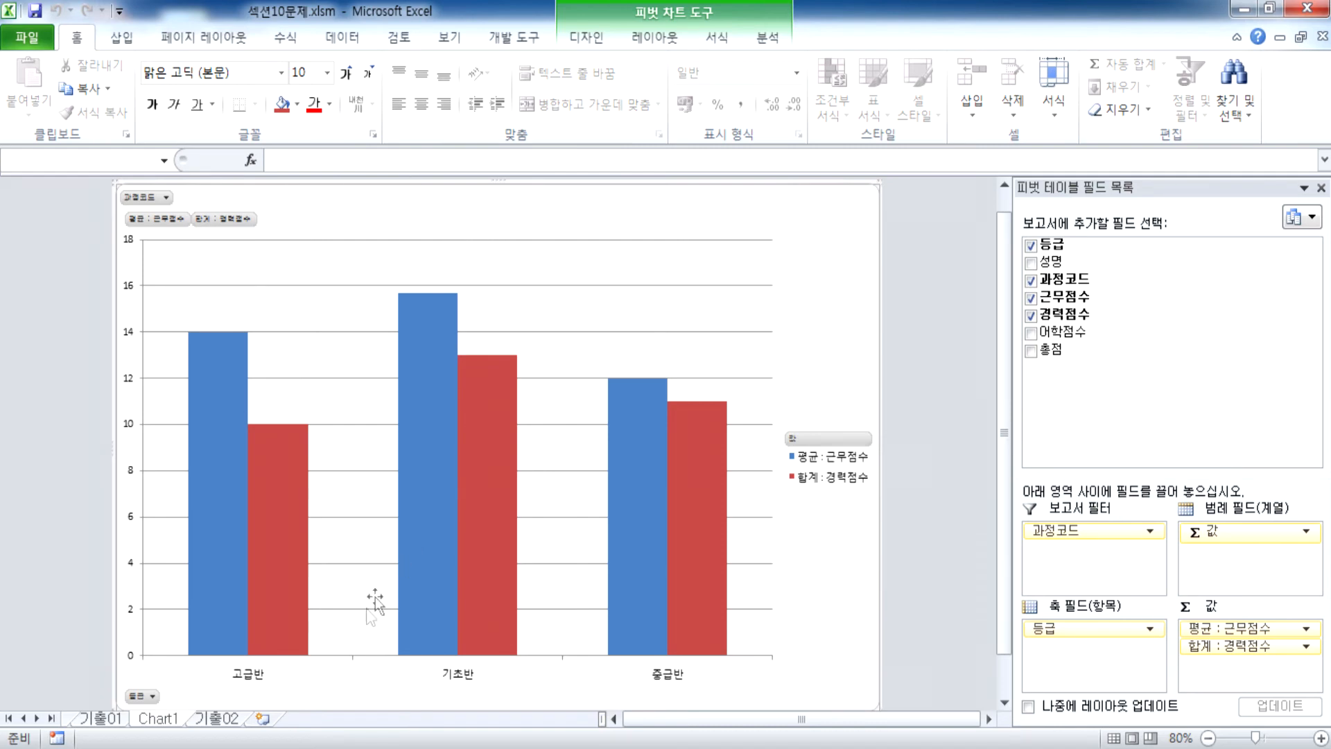
Examine the 근무점수 source data, the pivot table values and refresh command on 기출02, and the linked chart on Chart1
left_click(216, 718)
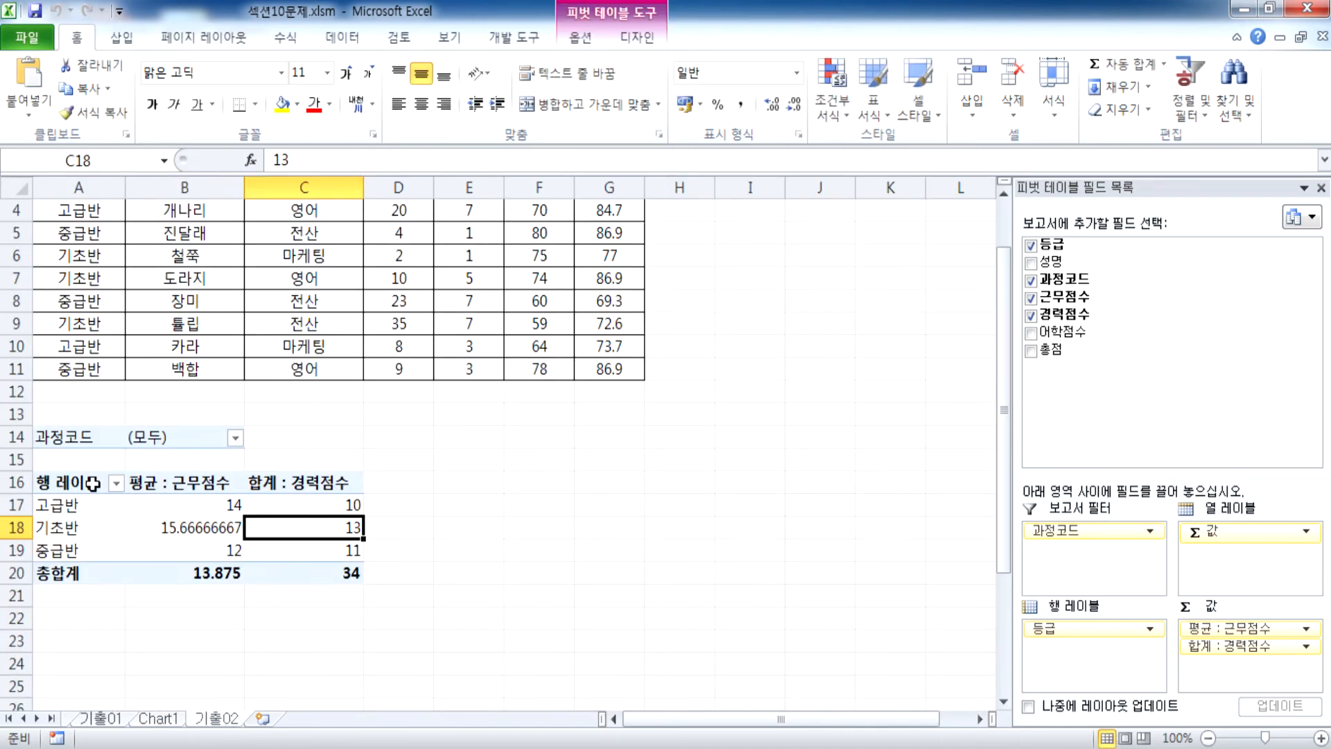
left_click(381, 236)
scroll(381, 240, "up", 1)
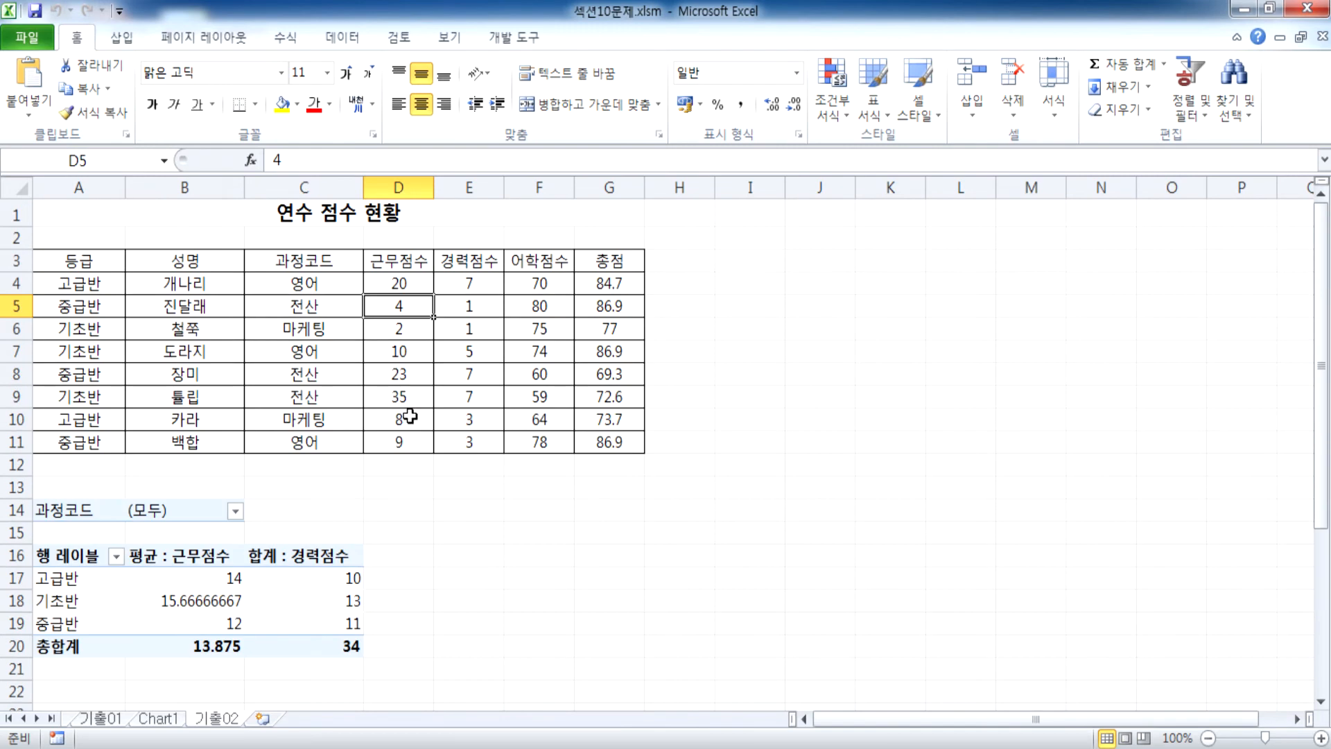
left_click(381, 283)
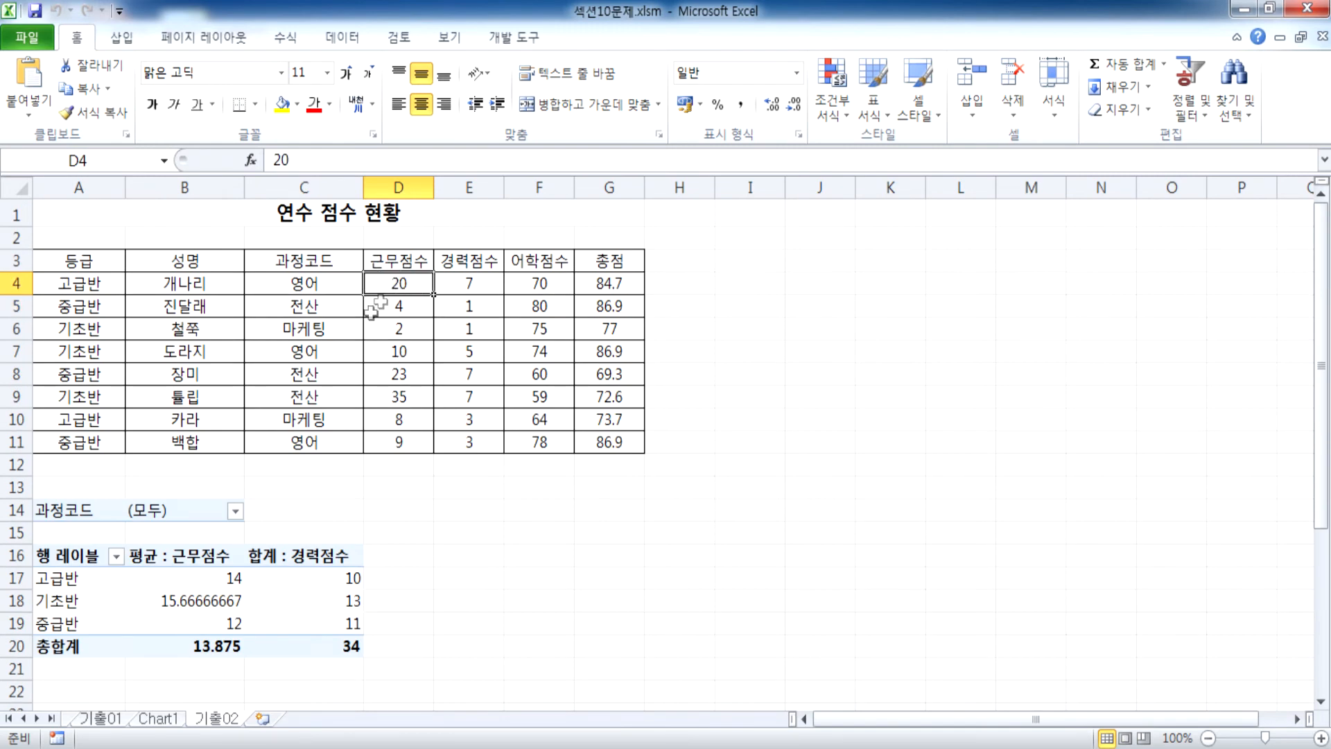
scroll(368, 392, "down", 1)
scroll(368, 393, "down", 1)
left_click_drag(160, 435, 317, 489)
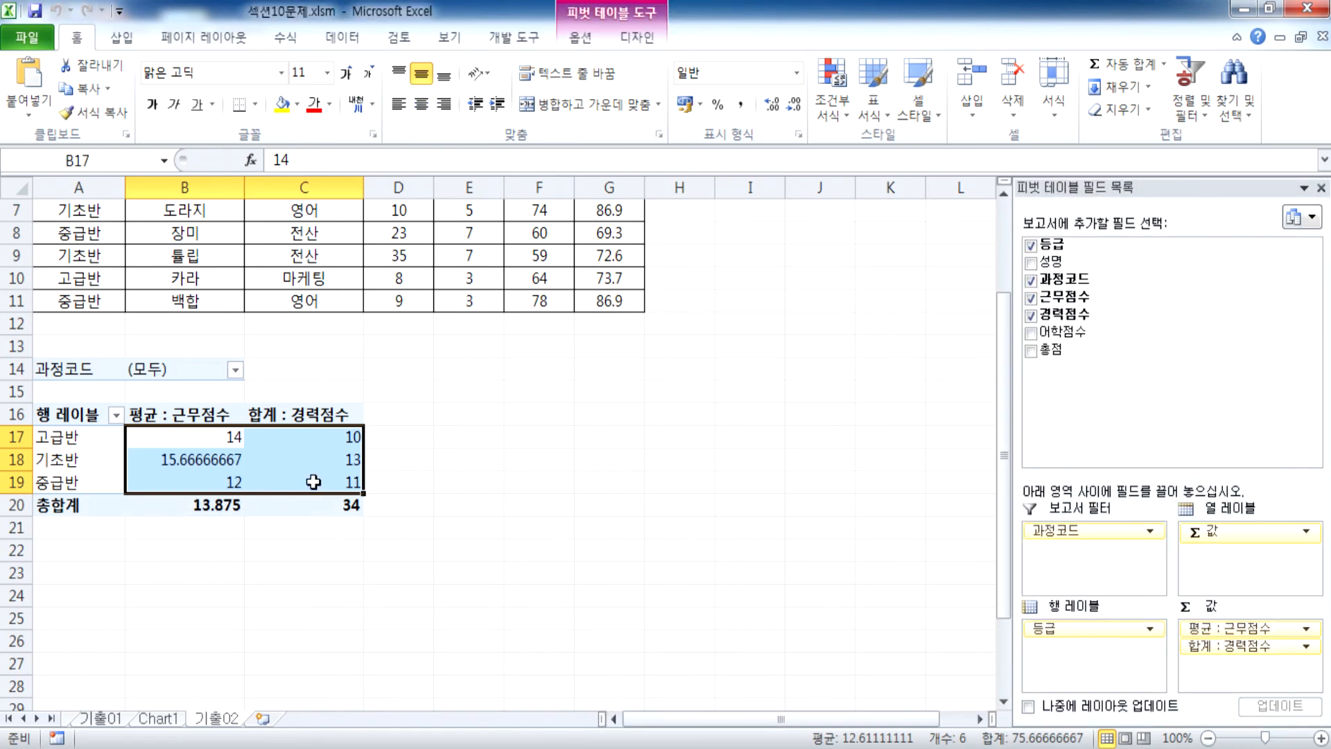
left_click(314, 485)
left_click(580, 36)
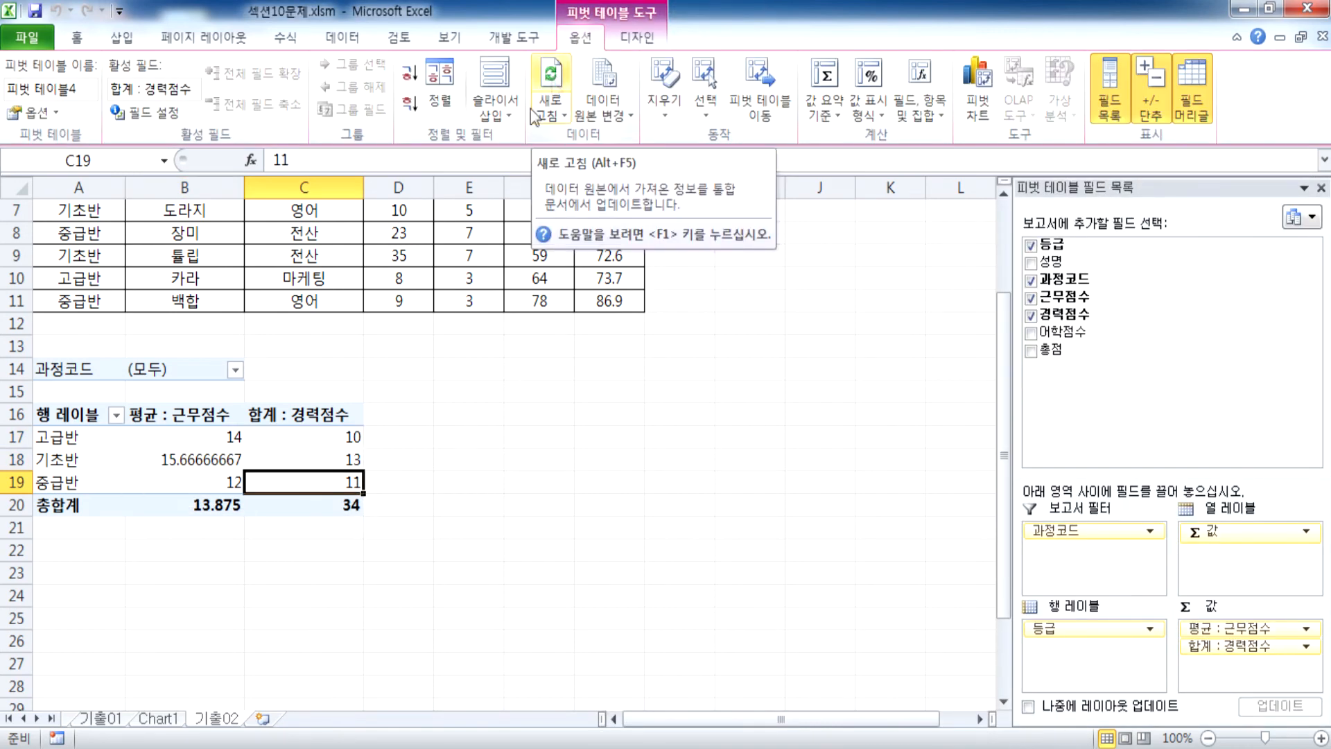
left_click(216, 434)
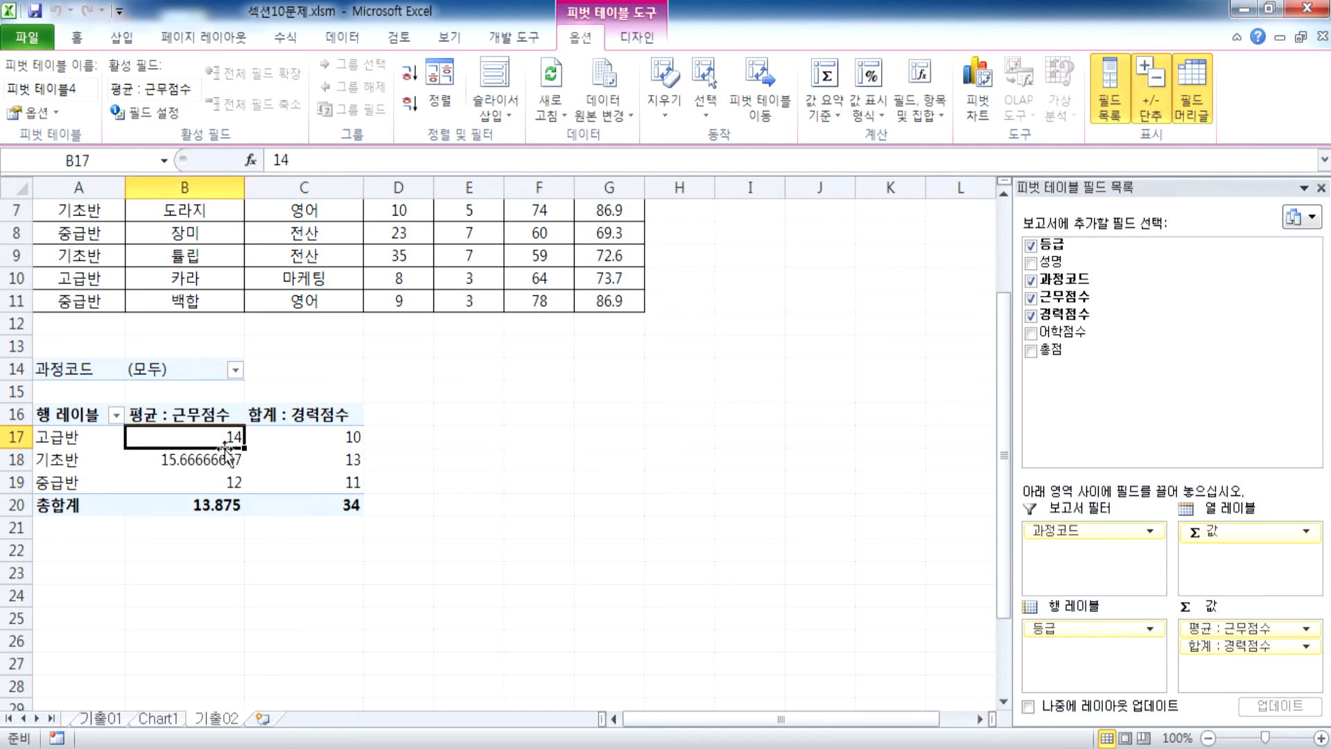
left_click(159, 718)
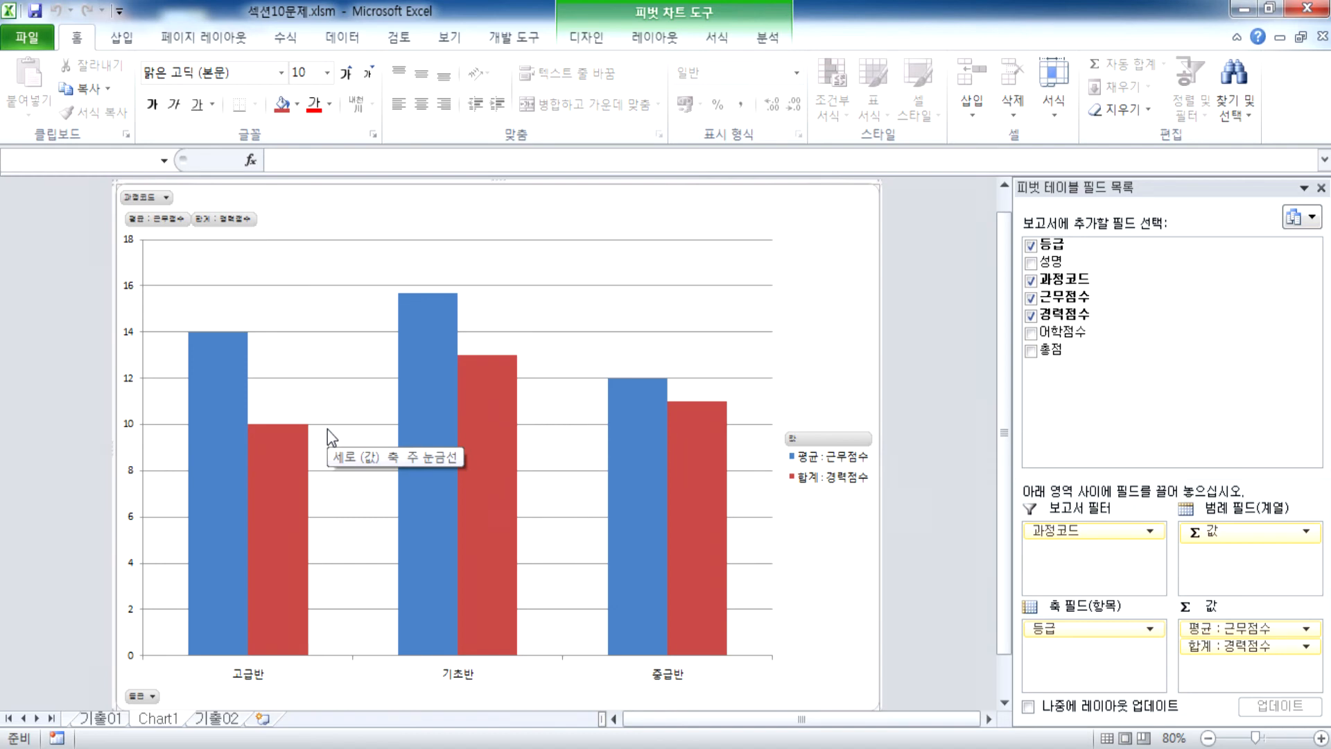
left_click(215, 718)
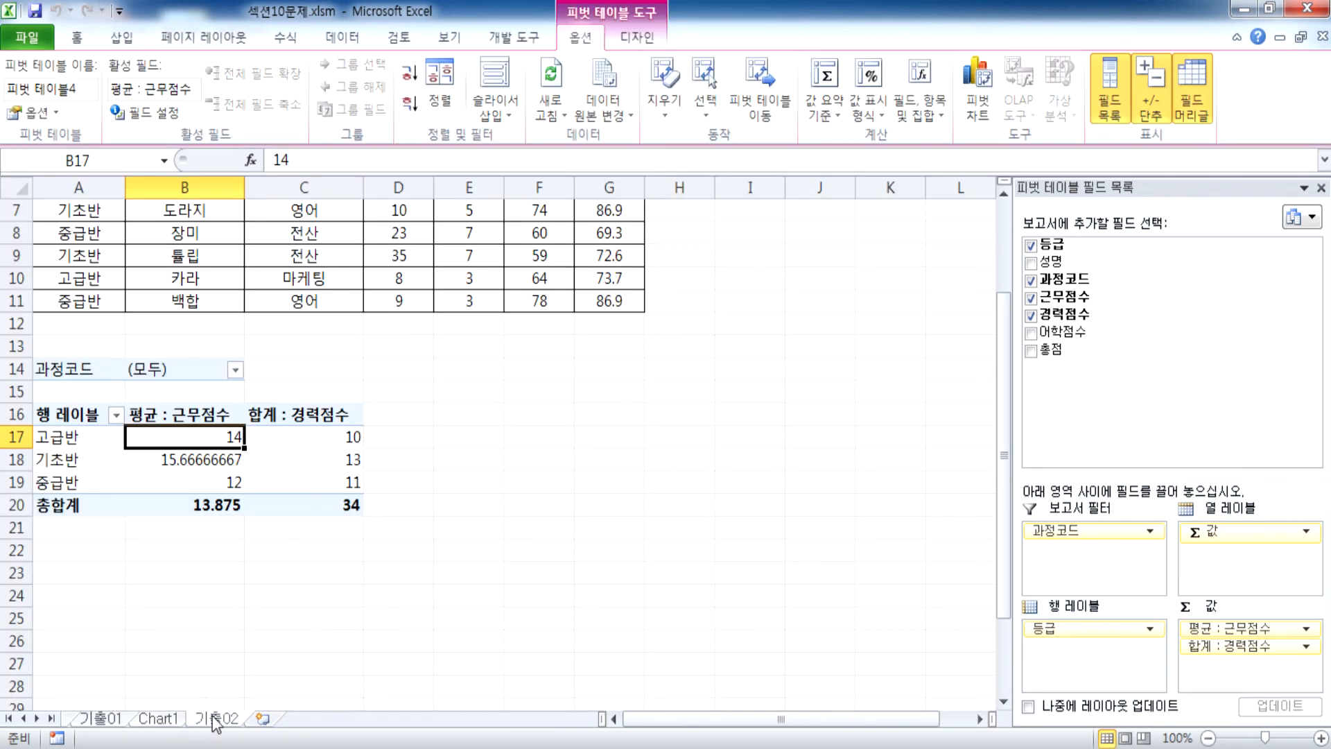
Clear the pivot table from rows 13 to 23 of sheet 기출02 and check the chart on Chart1
left_click_drag(14, 347, 10, 563)
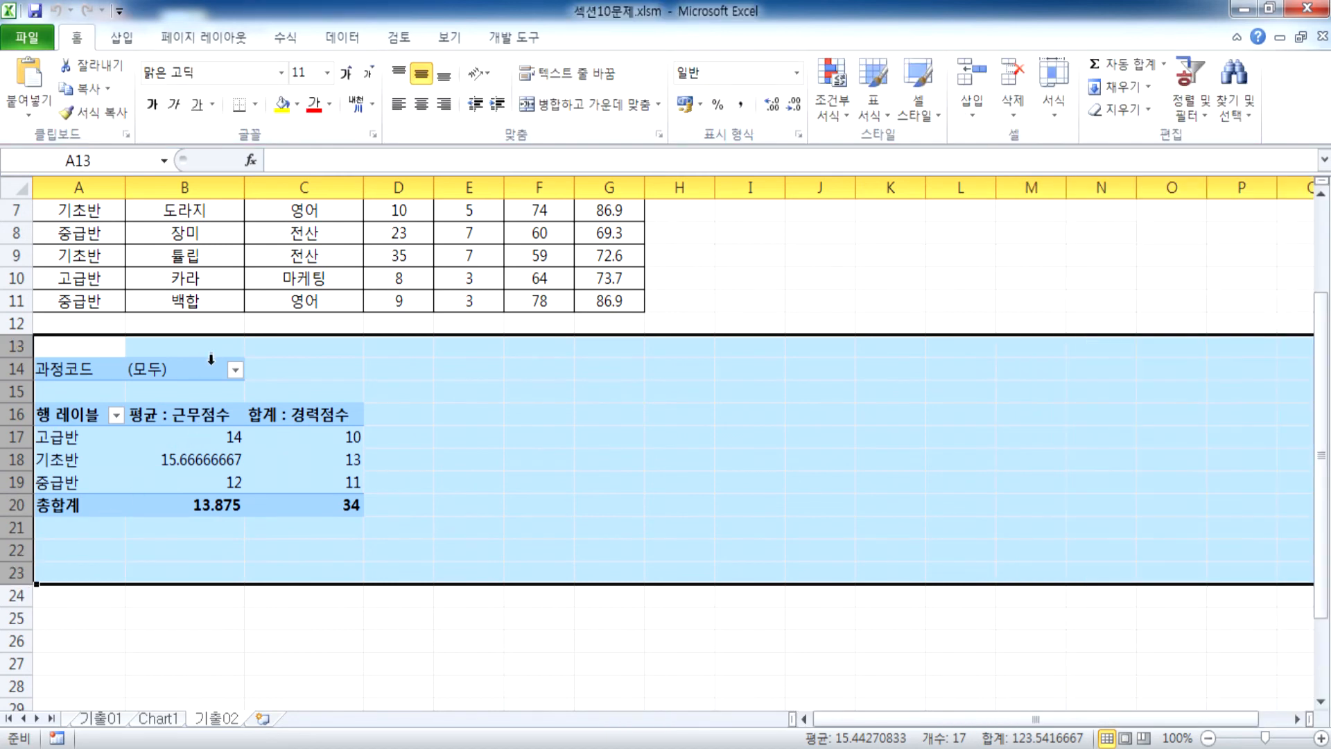
key("Delete")
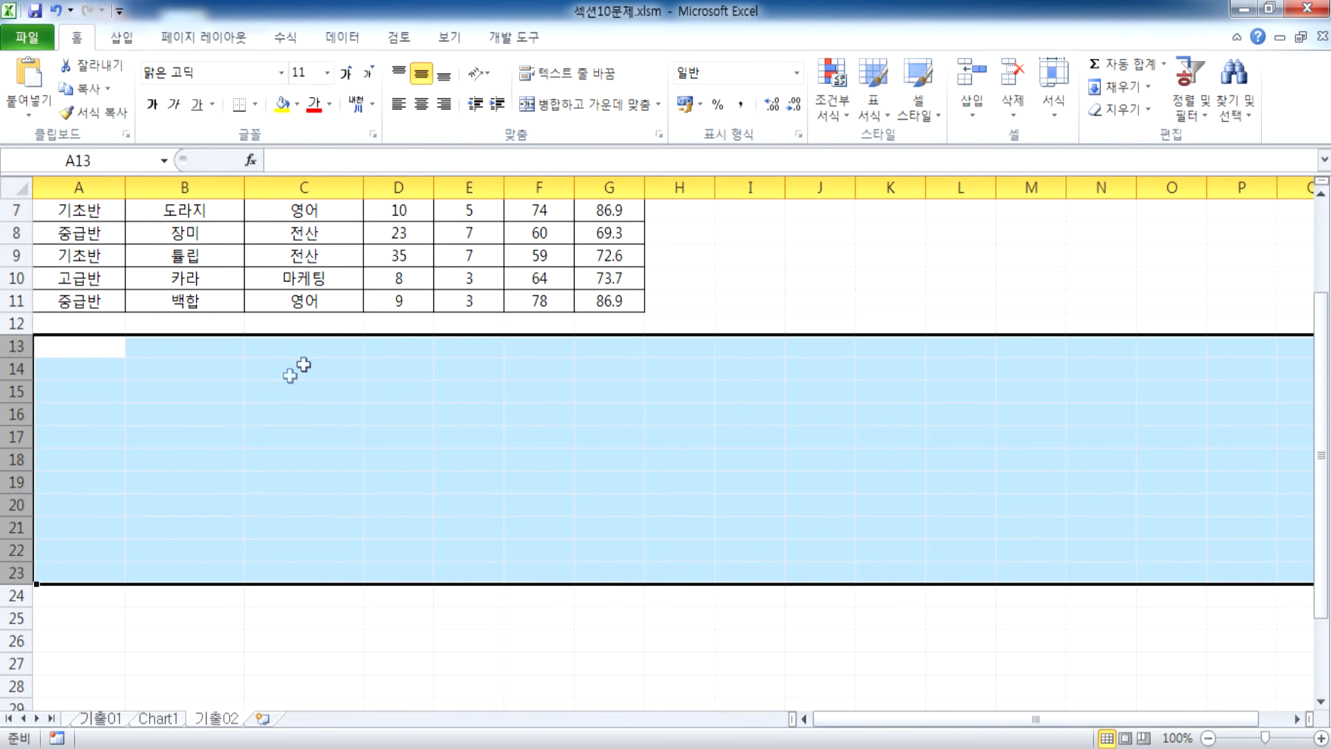
left_click(161, 719)
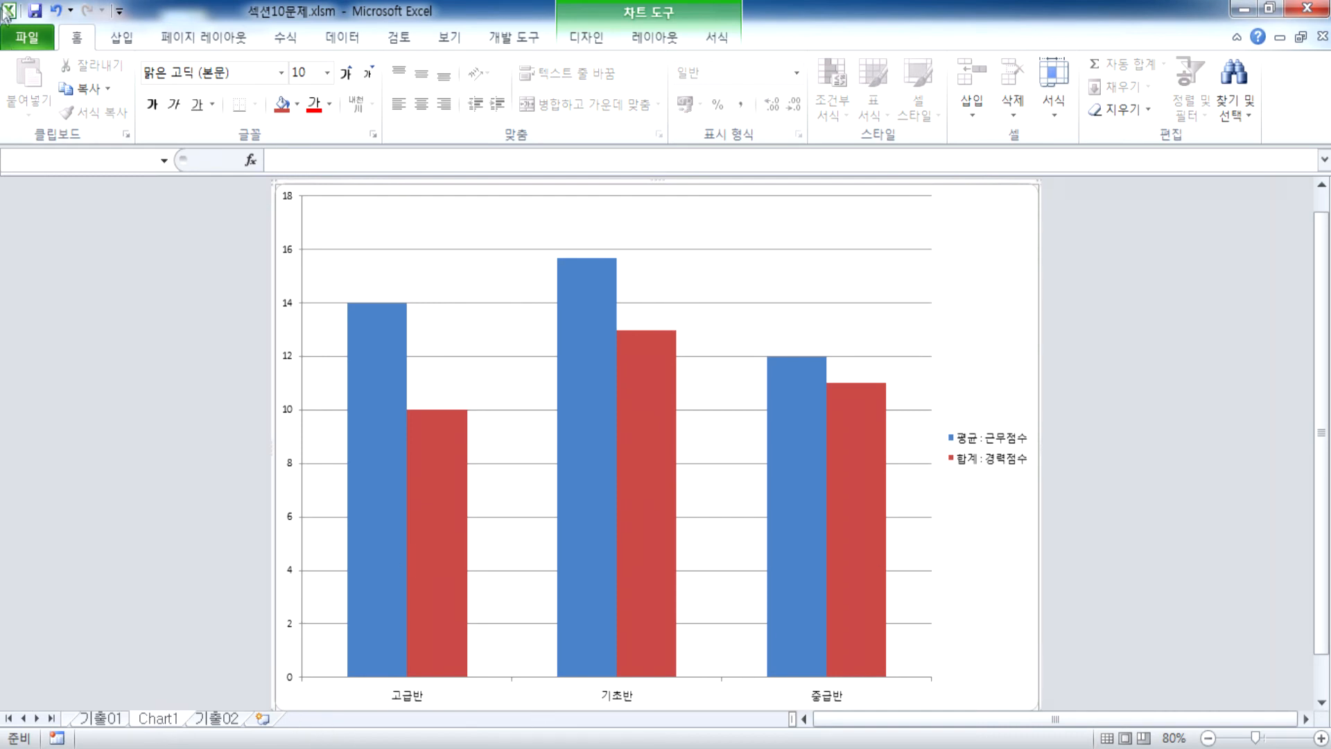
Undo the clearing of rows 13 to 23 and recheck the pivot chart on Chart1
left_click(56, 11)
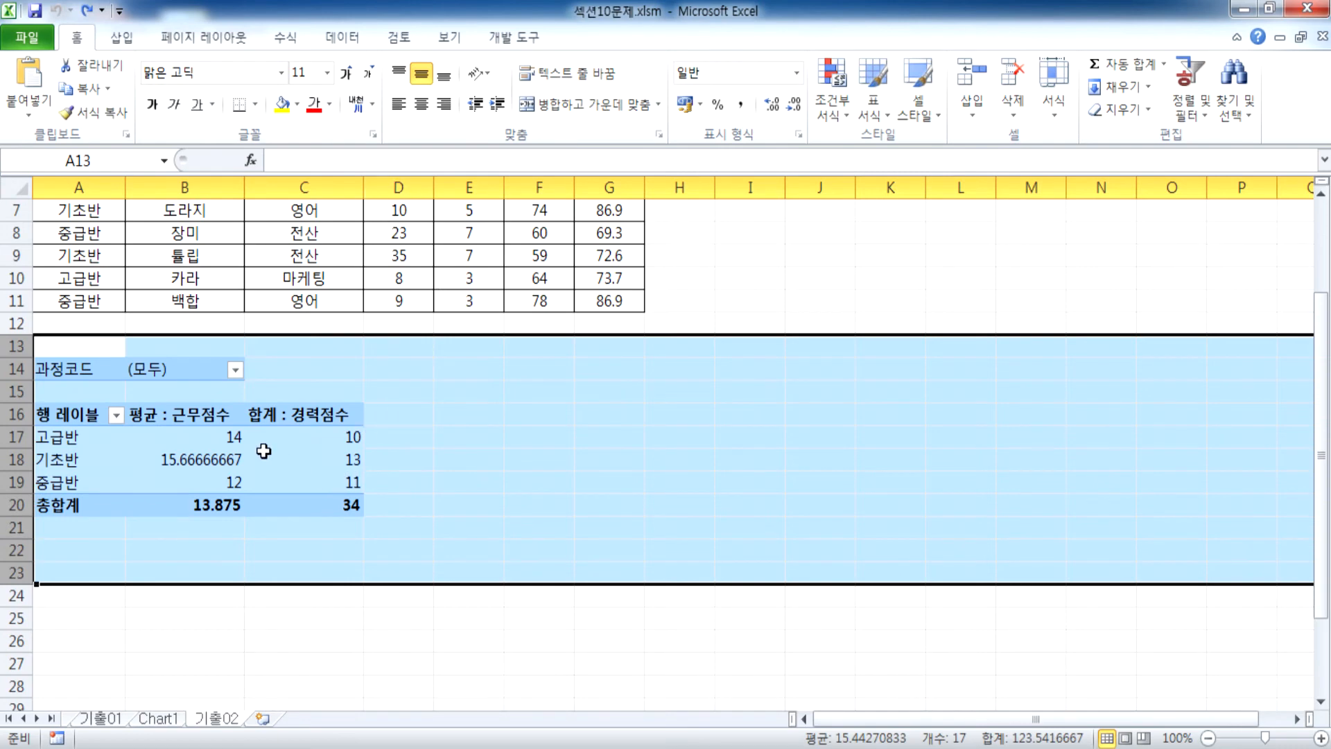
left_click(303, 459)
left_click(163, 718)
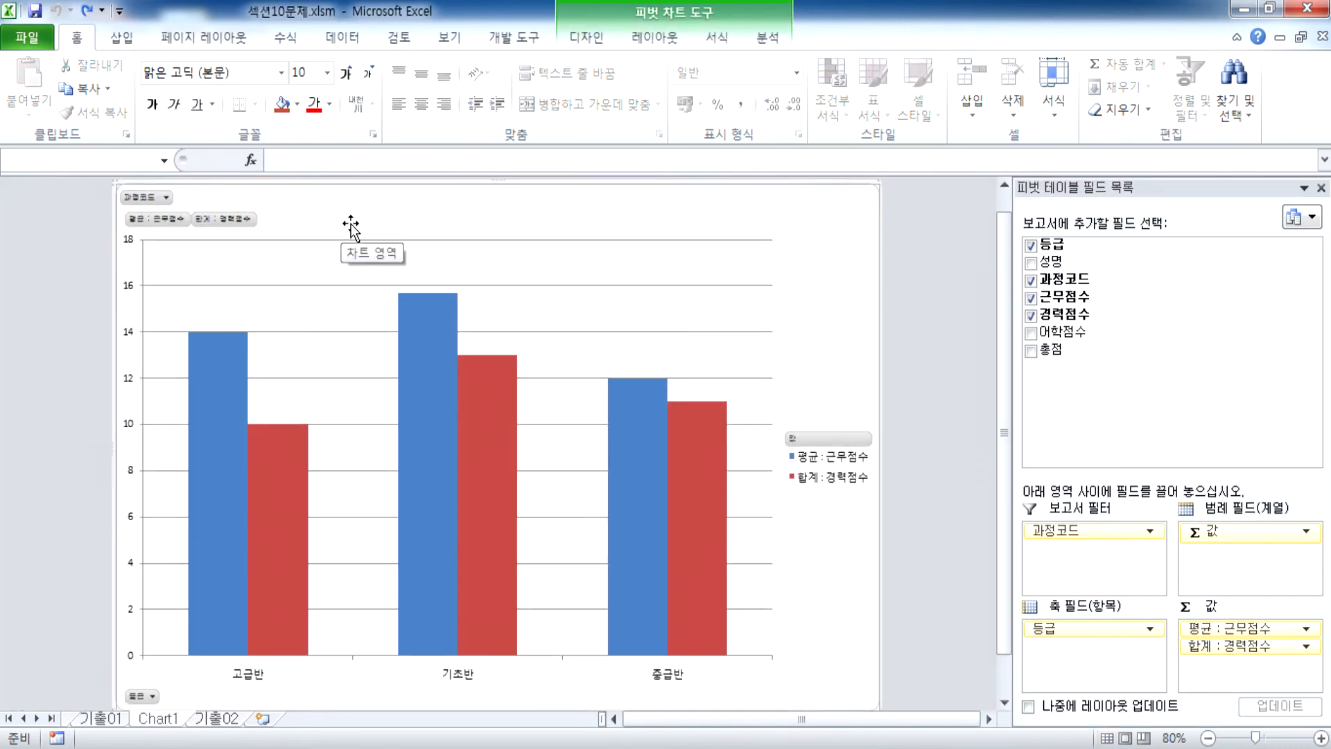
Filter the pivot chart on Chart1 to the 과정코드 value 영어
scroll(178, 238, "up", 4, "ctrl")
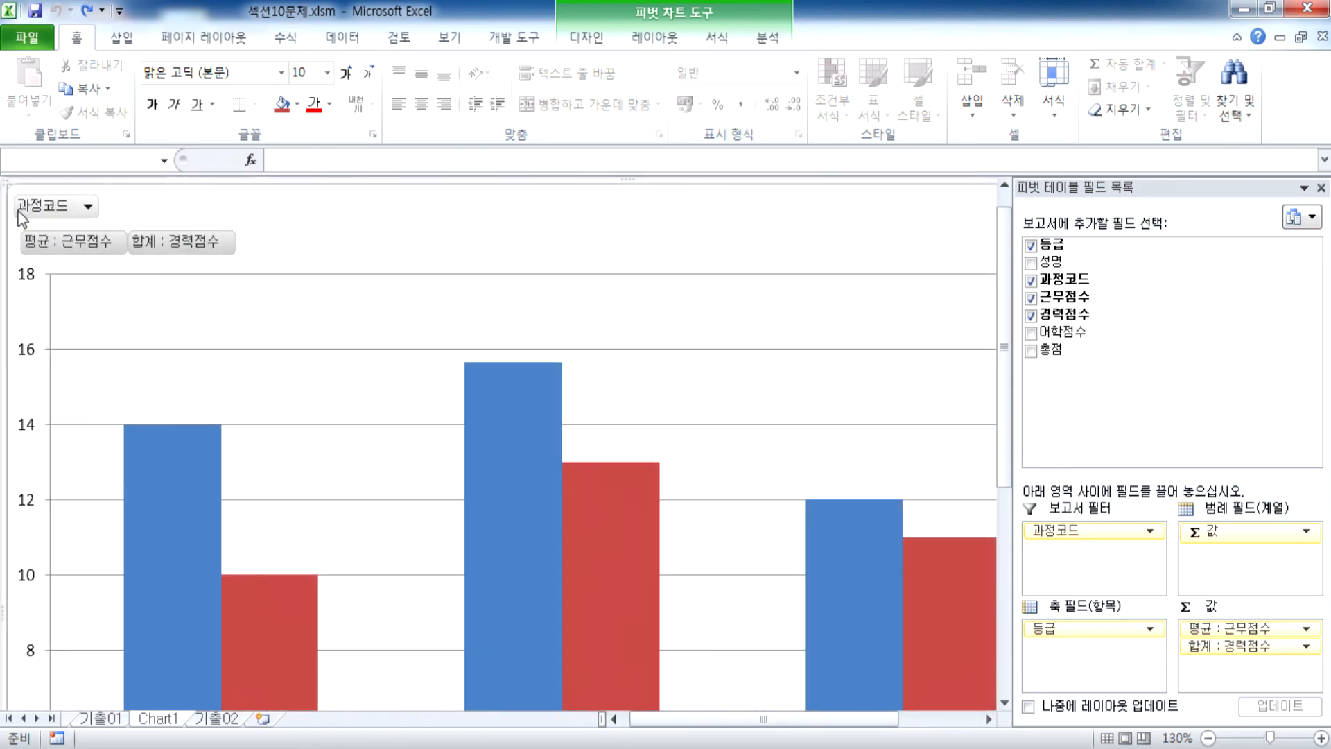
left_click(88, 206)
left_click(49, 284)
left_click(93, 462)
scroll(397, 443, "down", 1)
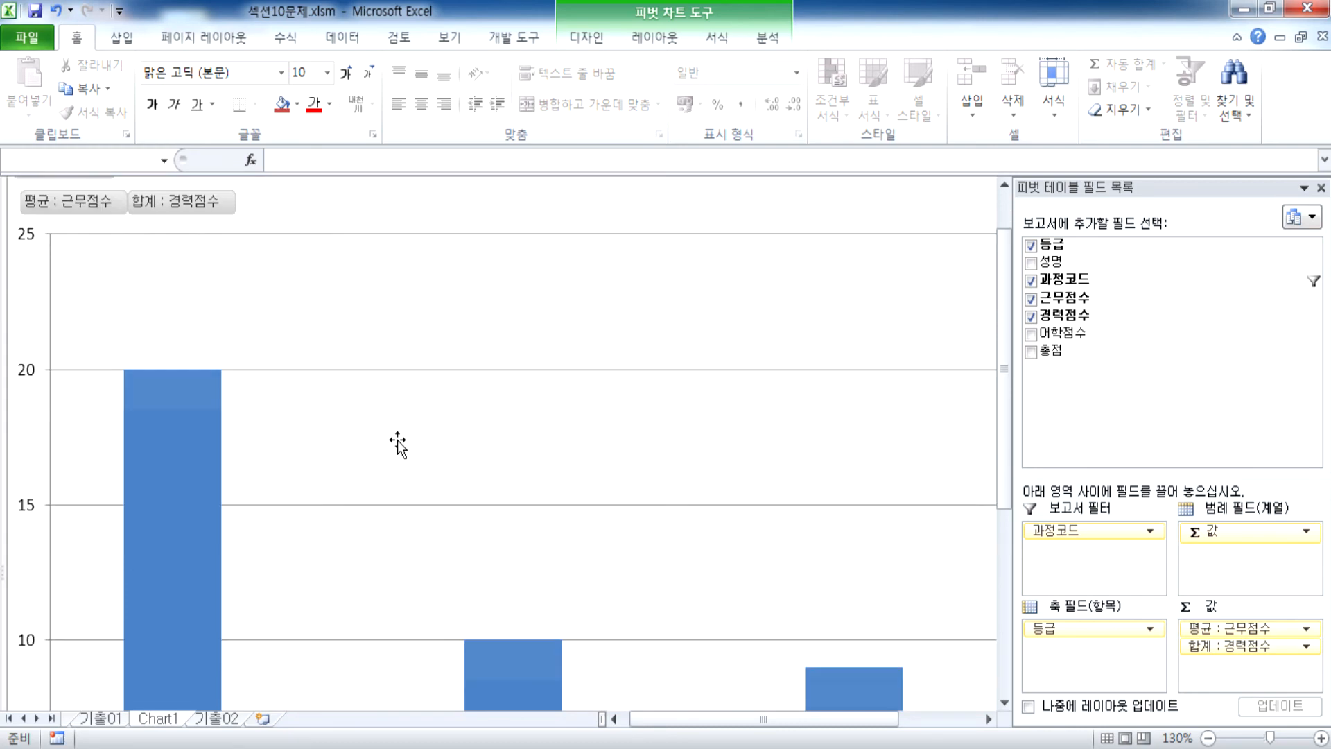
scroll(397, 444, "down", 3)
scroll(420, 426, "down", 2, "ctrl")
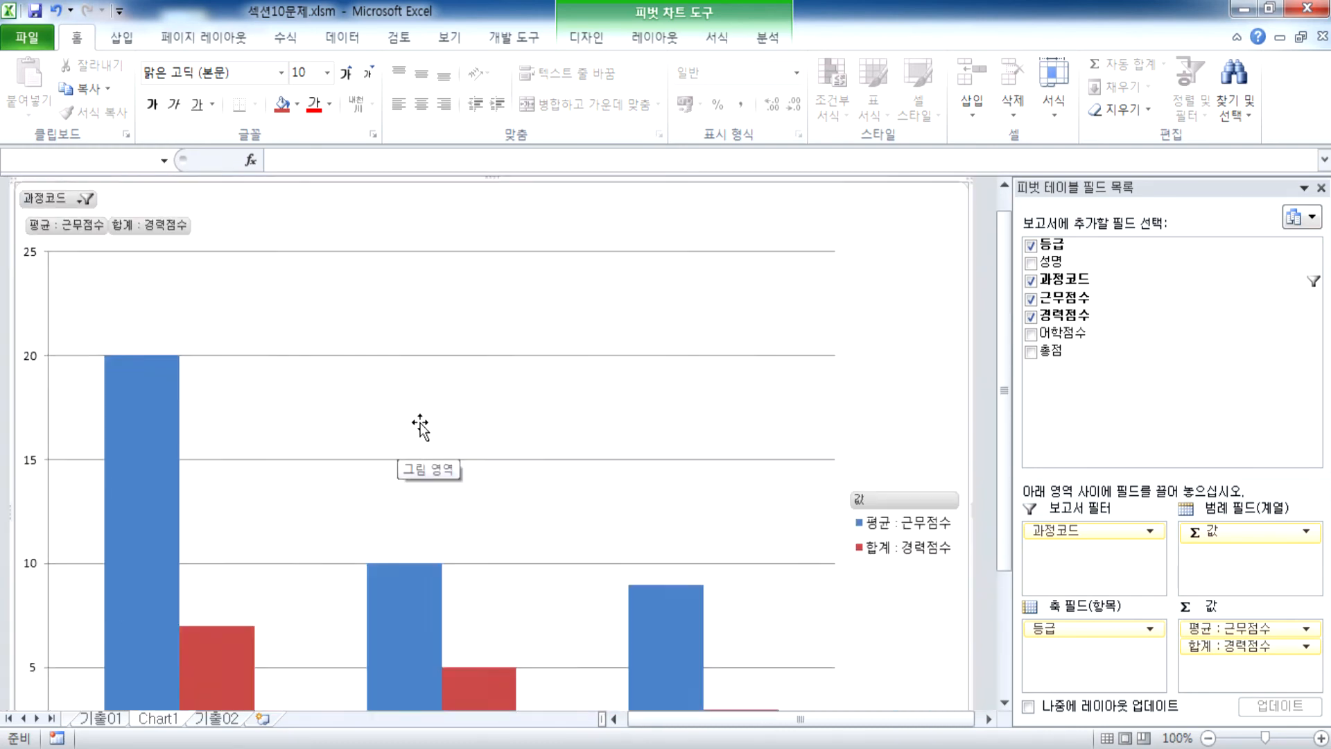
scroll(420, 426, "down", 1, "ctrl")
Switch the pivot chart's 과정코드 filter to 전산
left_click(153, 195)
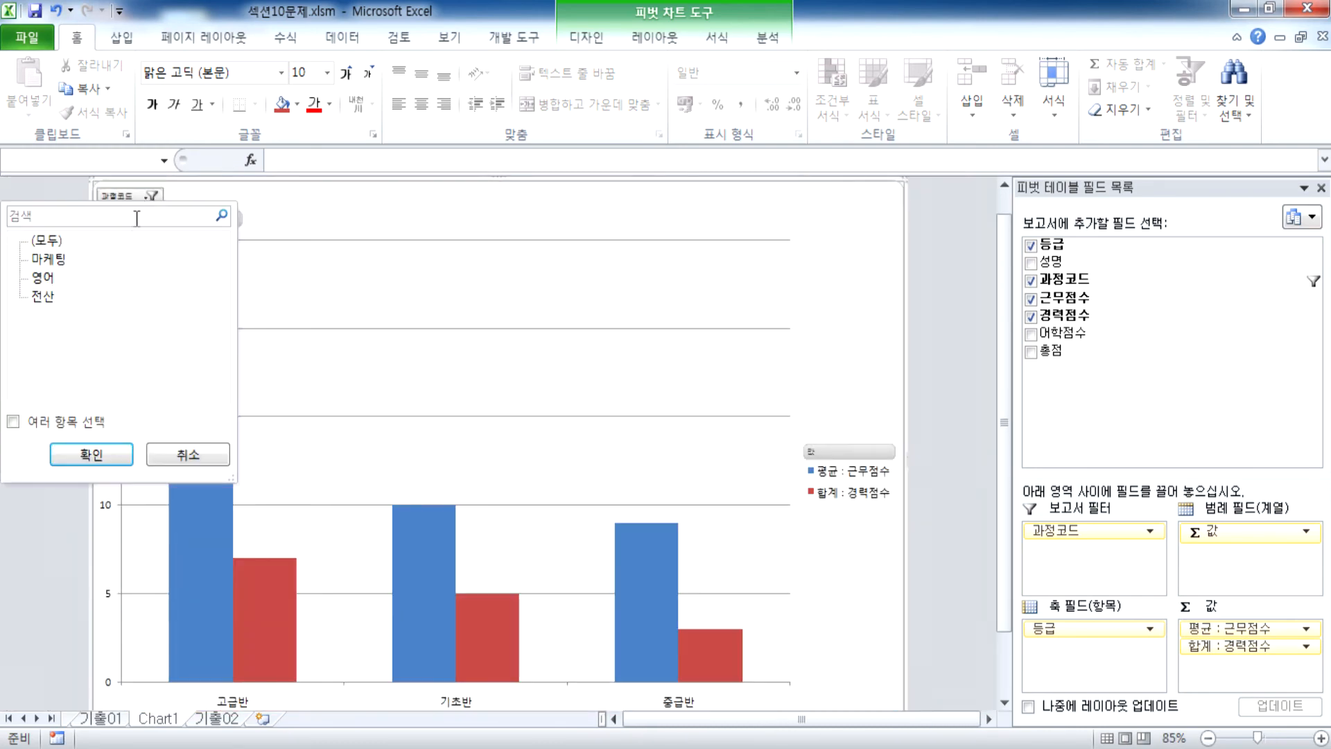
left_click(45, 297)
left_click(92, 455)
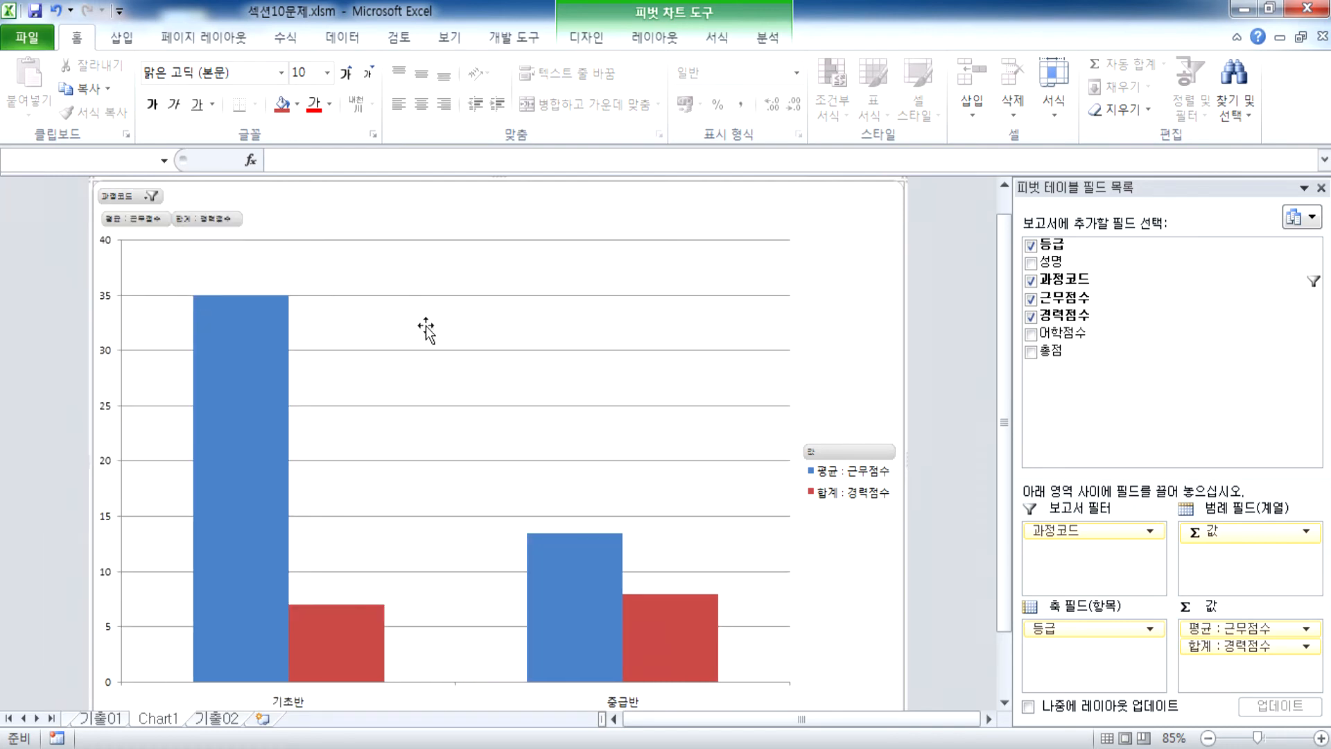
Reset the pivot chart's 과정코드 filter to (모두) and review the whole chart
left_click(152, 197)
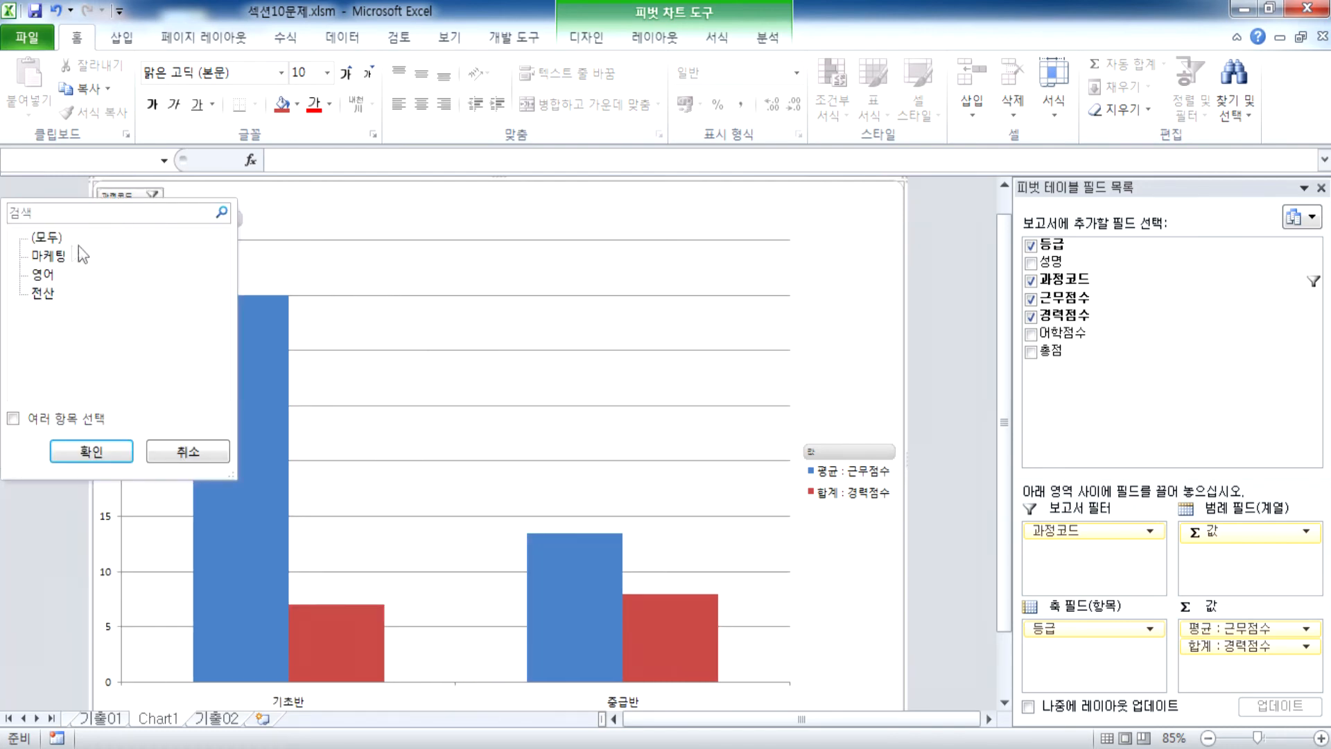
left_click(91, 451)
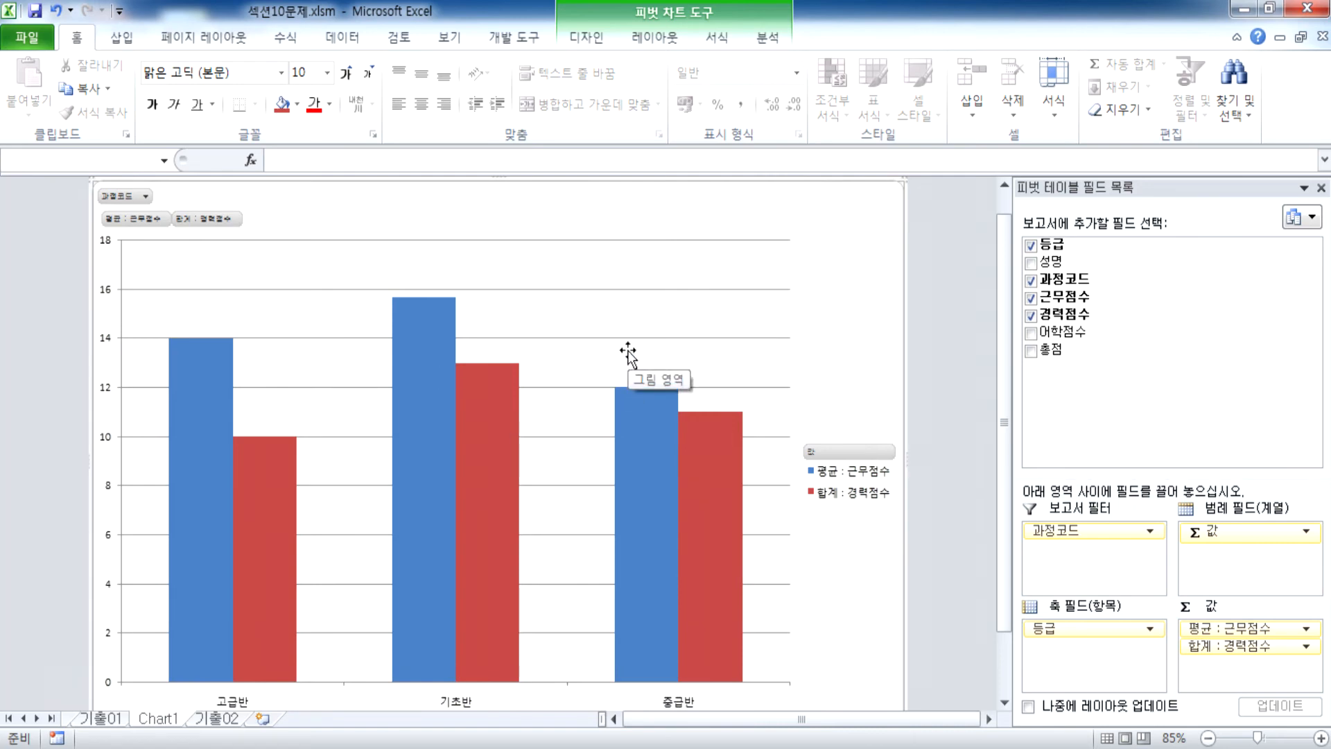
scroll(198, 244, "up", 1)
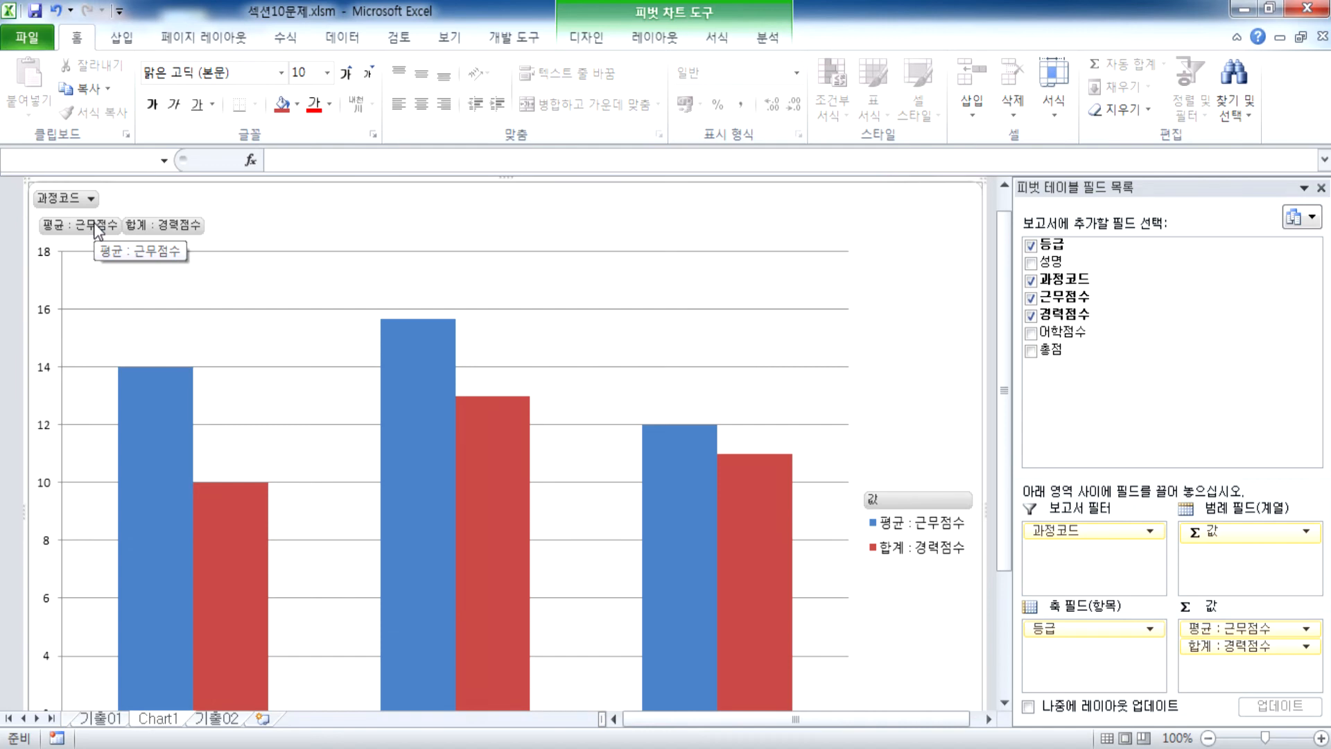
scroll(97, 231, "down", 2)
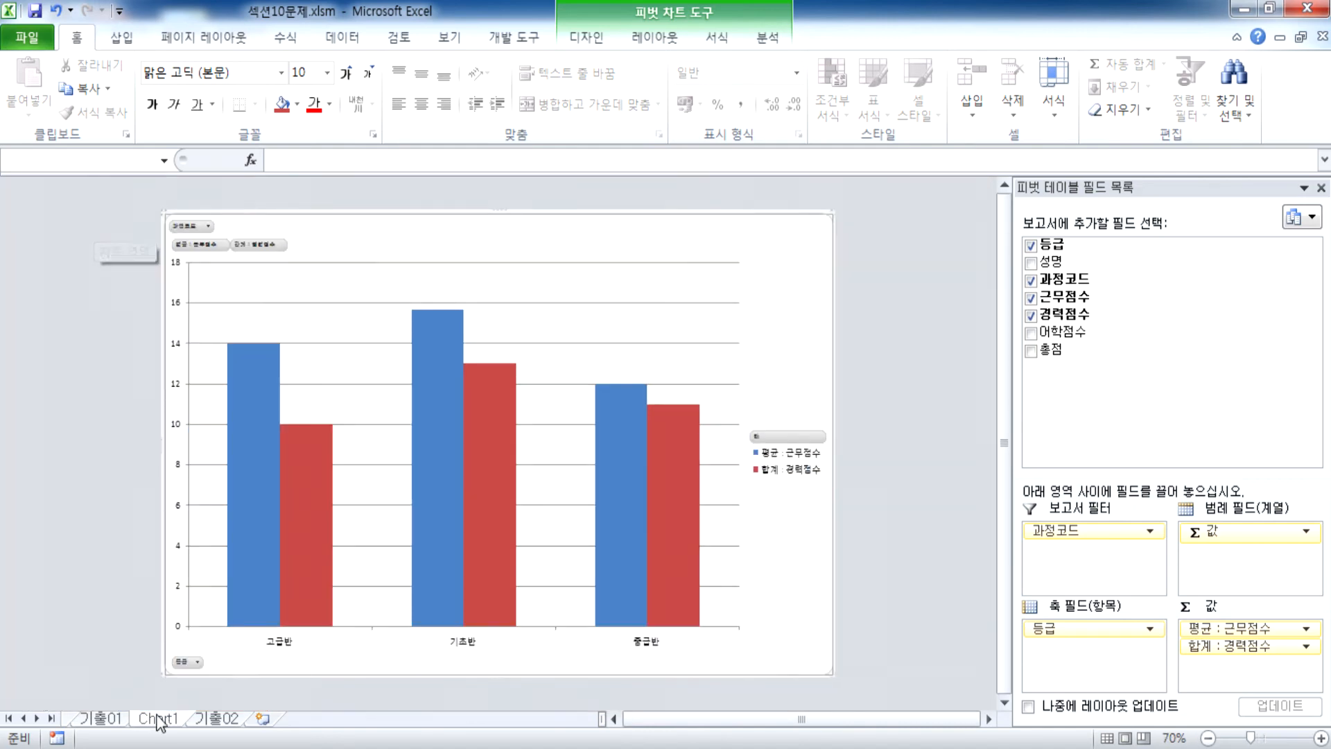
Delete the pivot table in A14:C20 on sheet 기출02 and inspect the chart on Chart1
left_click(216, 718)
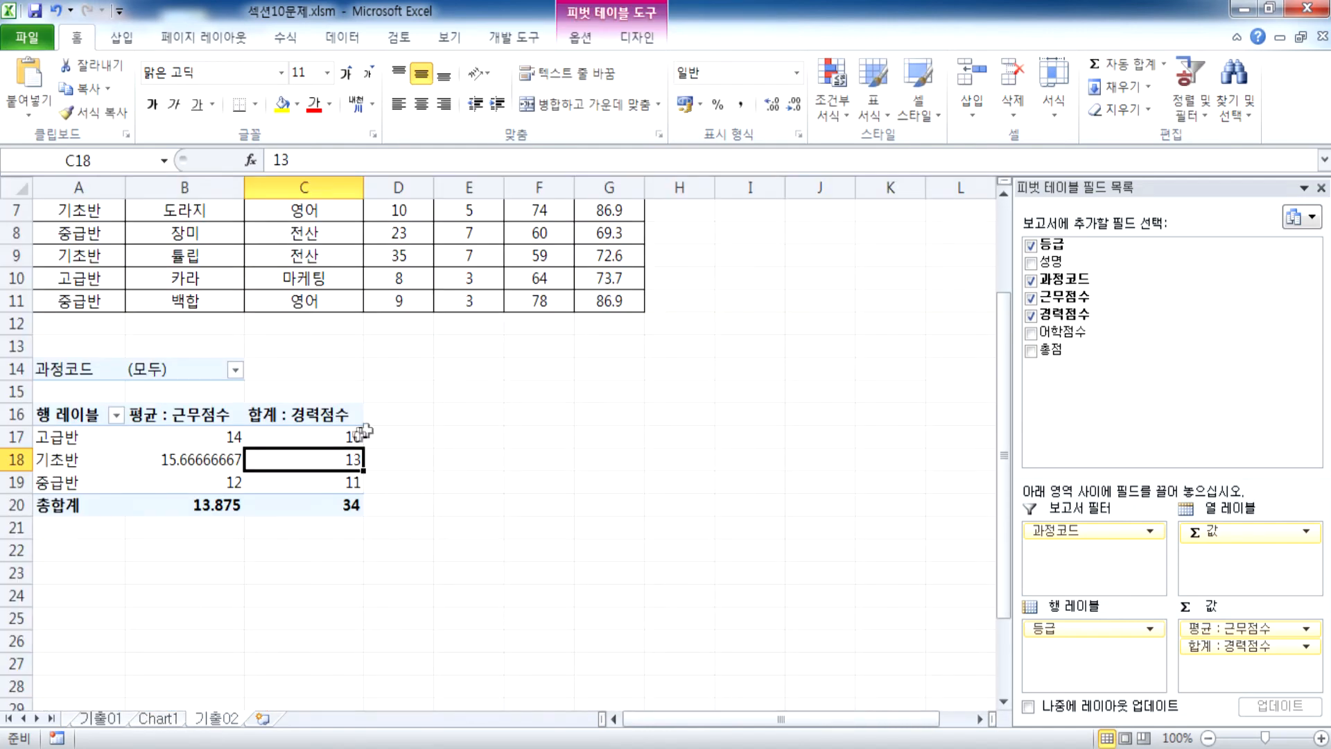
left_click_drag(54, 365, 336, 497)
key("Delete")
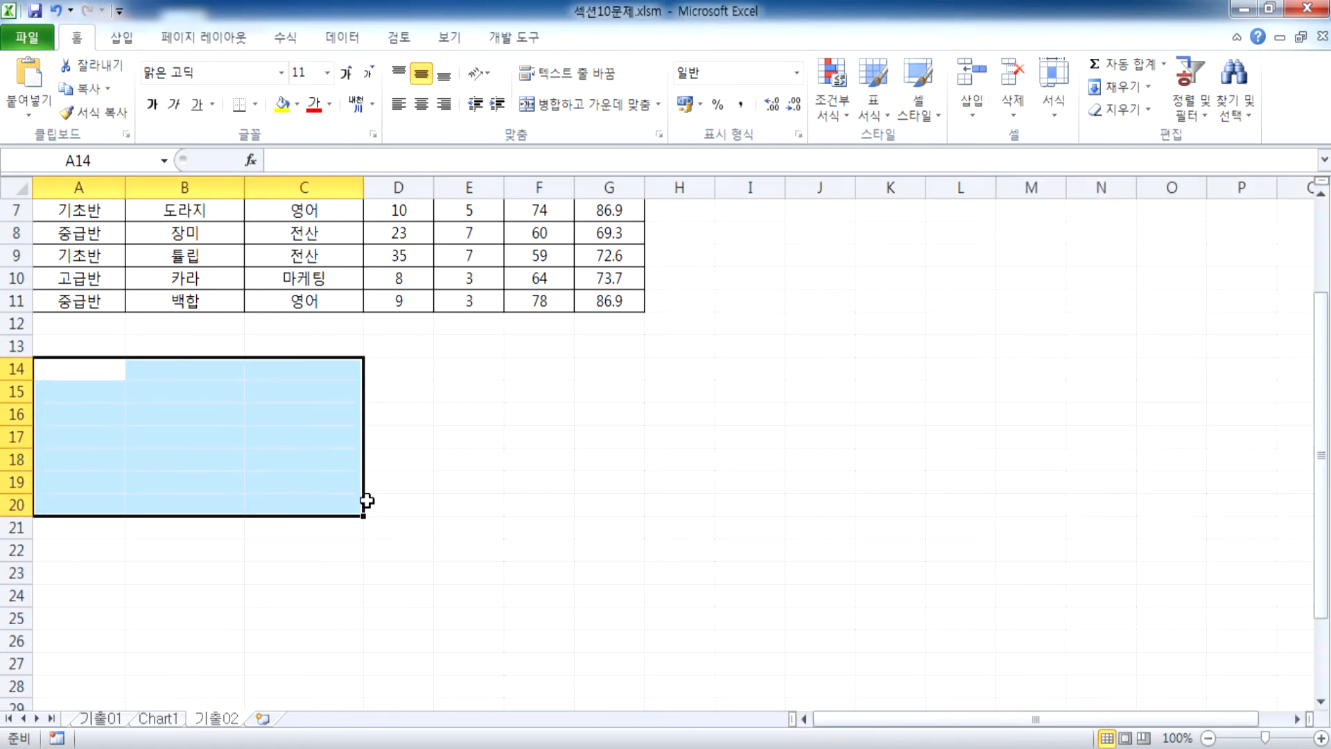
left_click(161, 721)
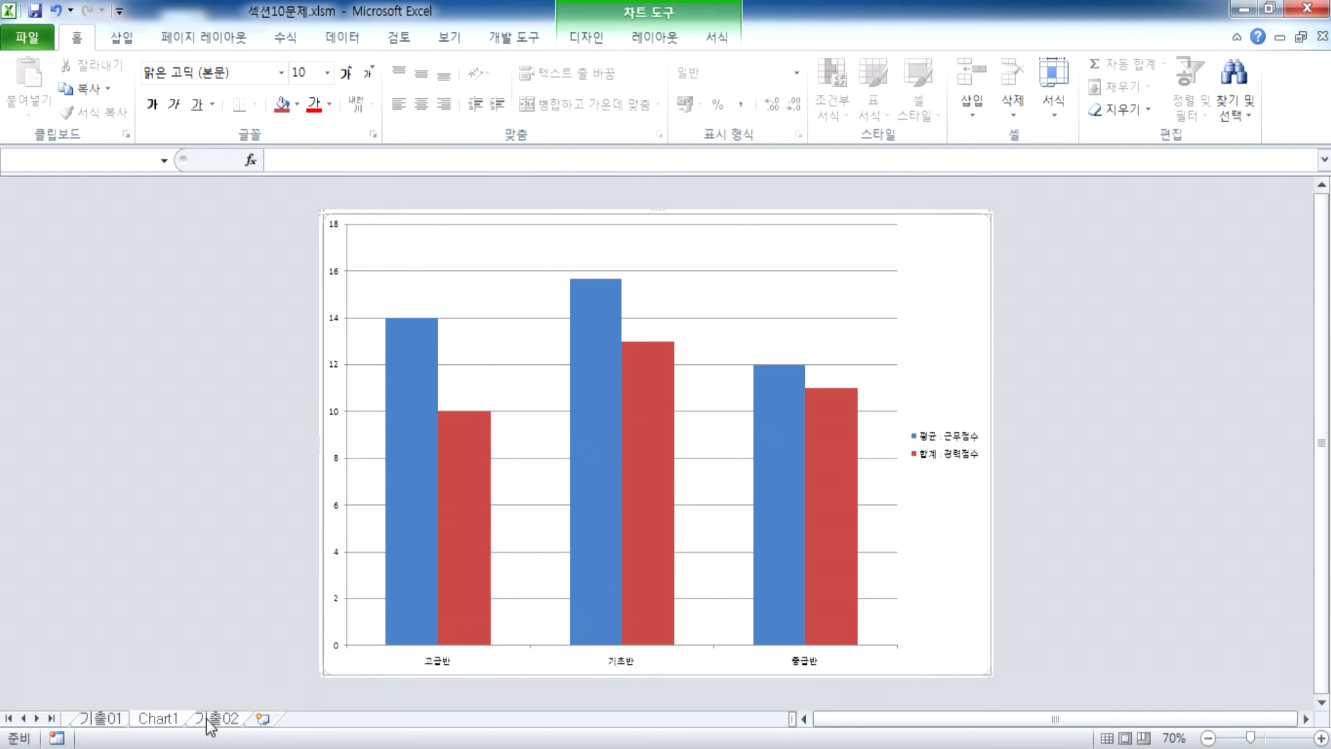
Undo the deletion of the pivot table in A14:C20 and check both Chart1 and the table on 기출02
left_click(55, 11)
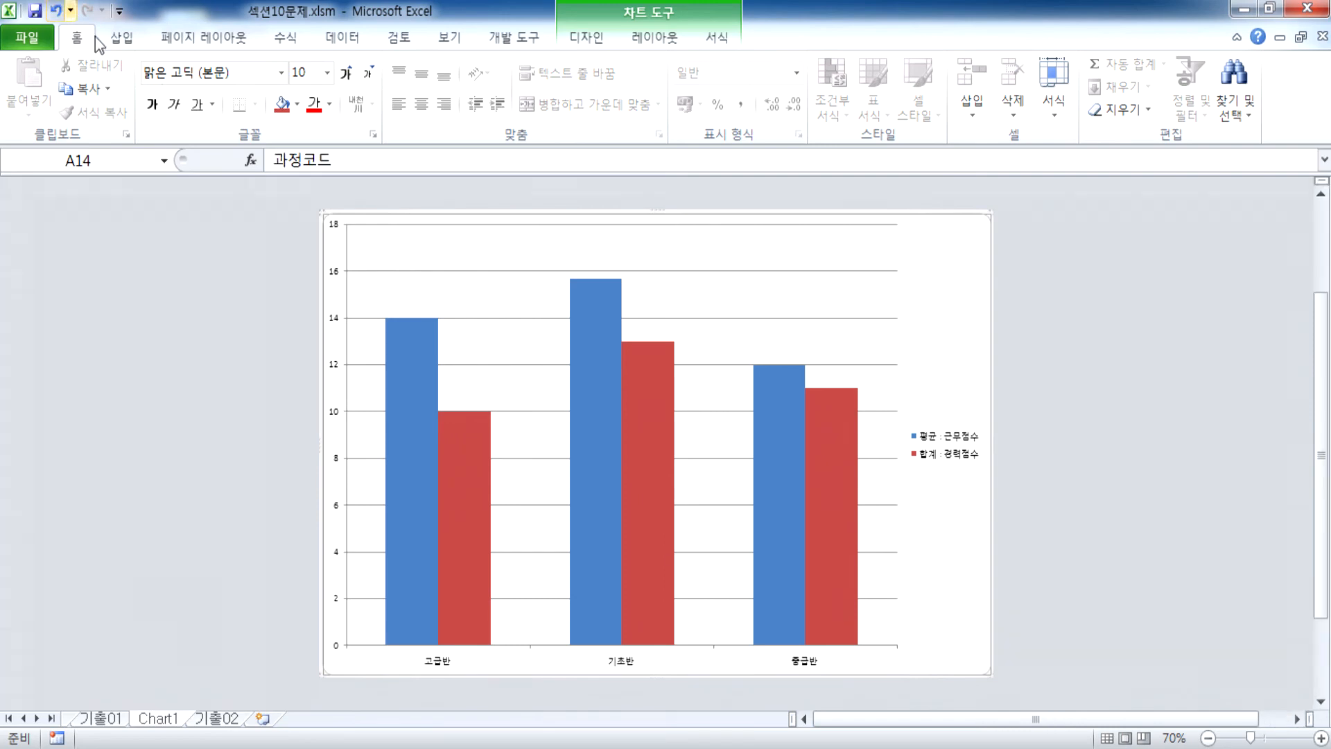
left_click(168, 720)
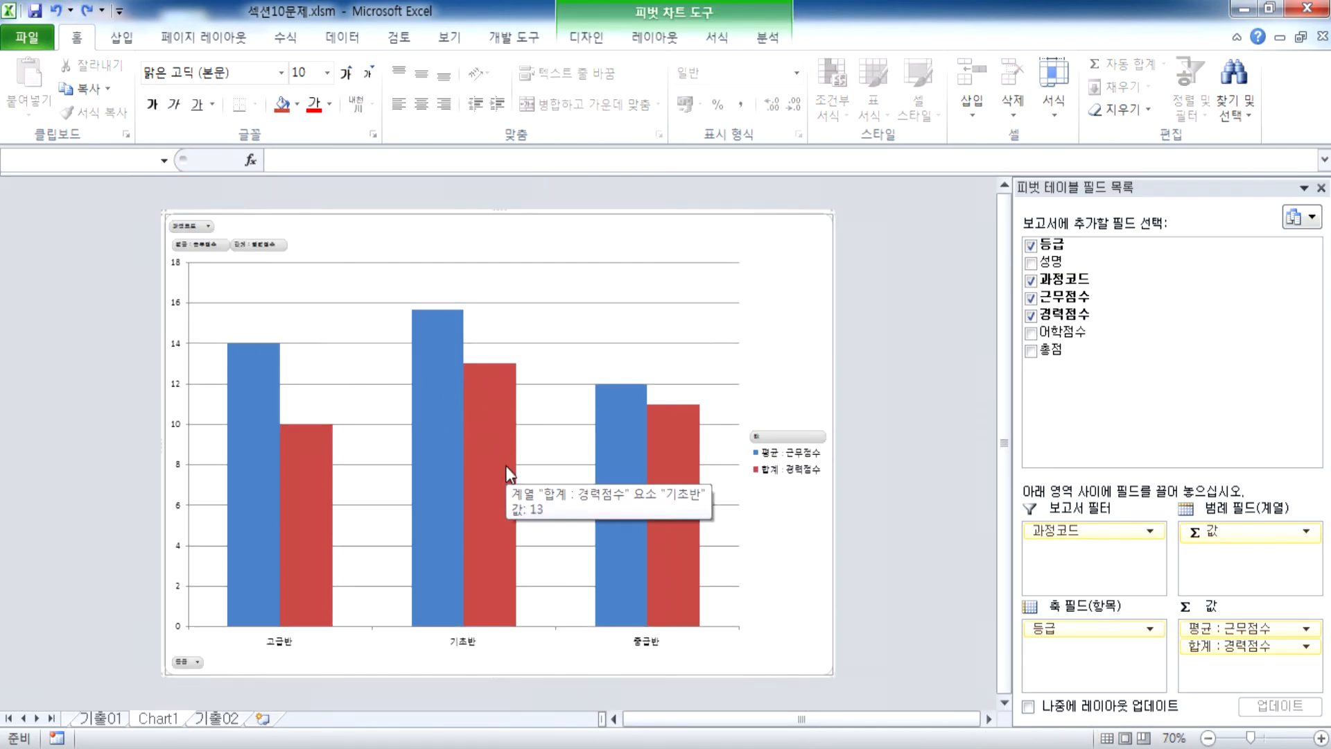
left_click(215, 718)
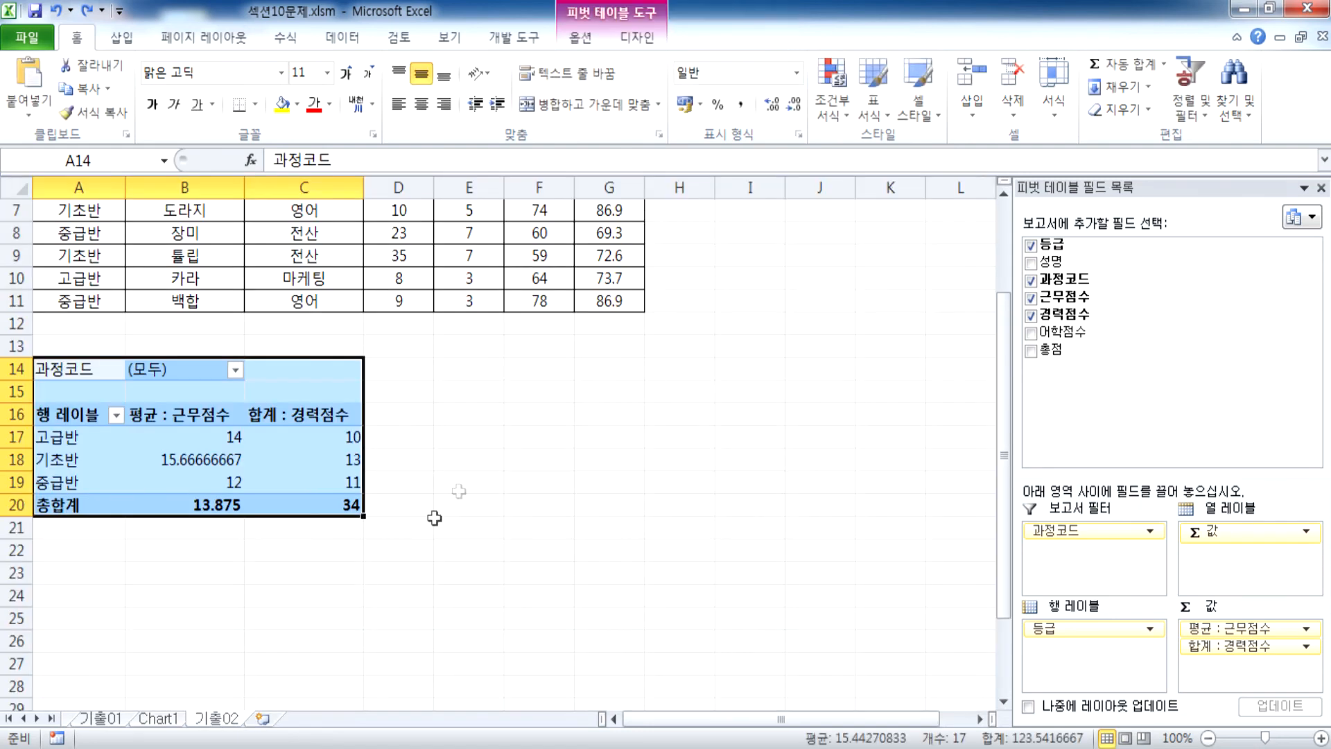
left_click(265, 434)
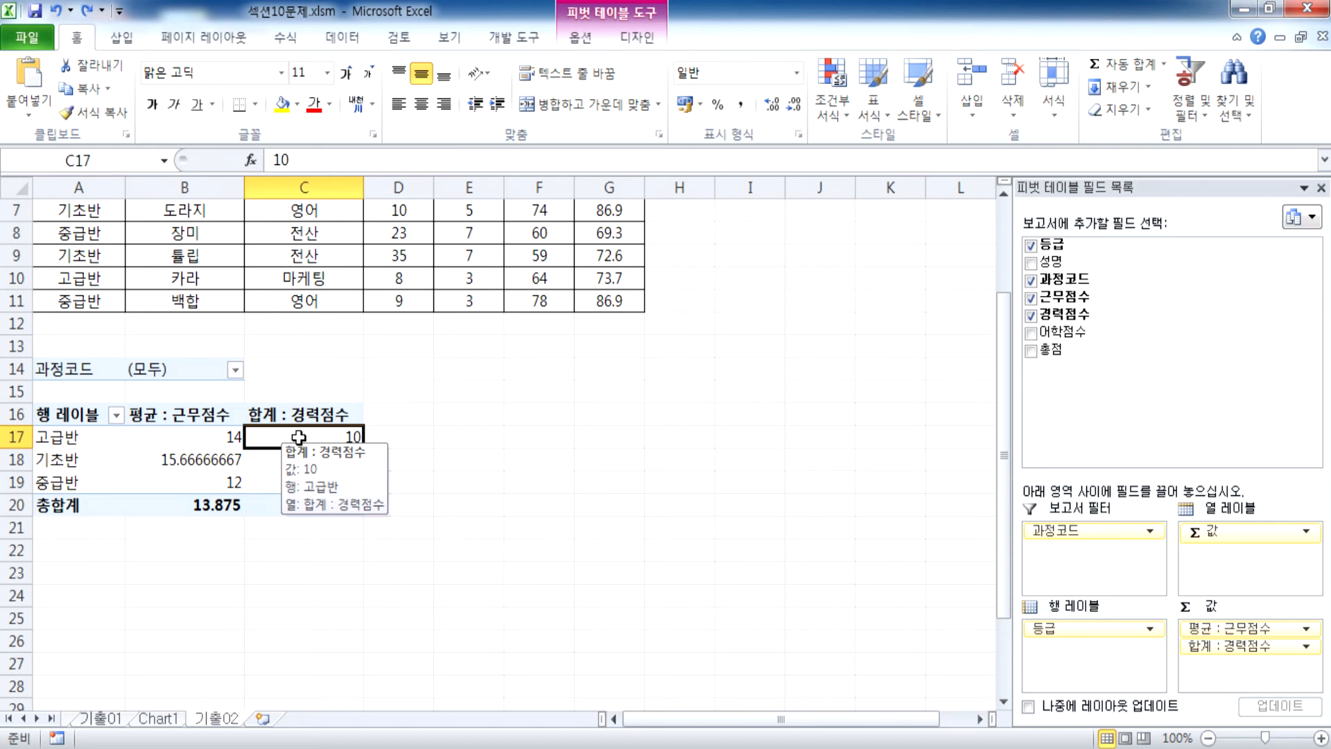
Review the 연수 점수 현황 source range A3:G11 on 기출02 and the 판매현황 source range A3:G15 on 기출01
scroll(485, 281, "up", 2)
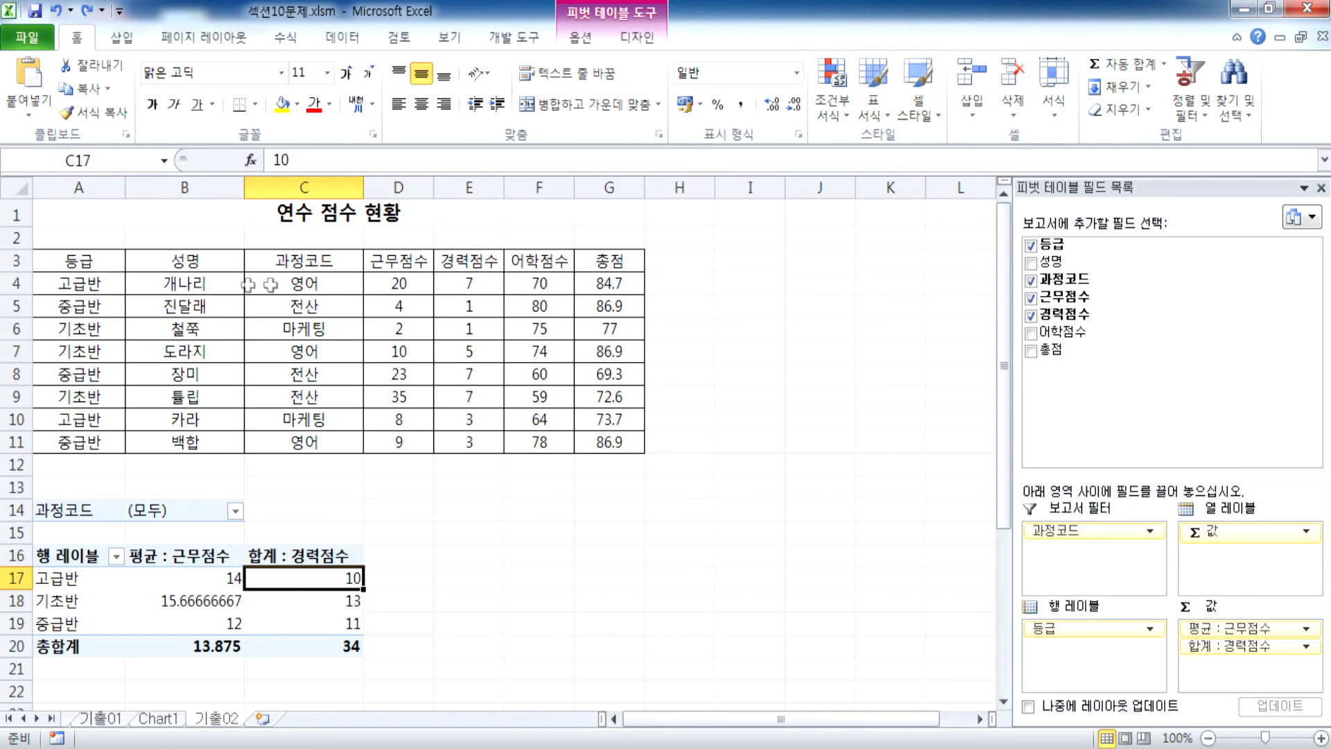
left_click_drag(102, 257, 601, 426)
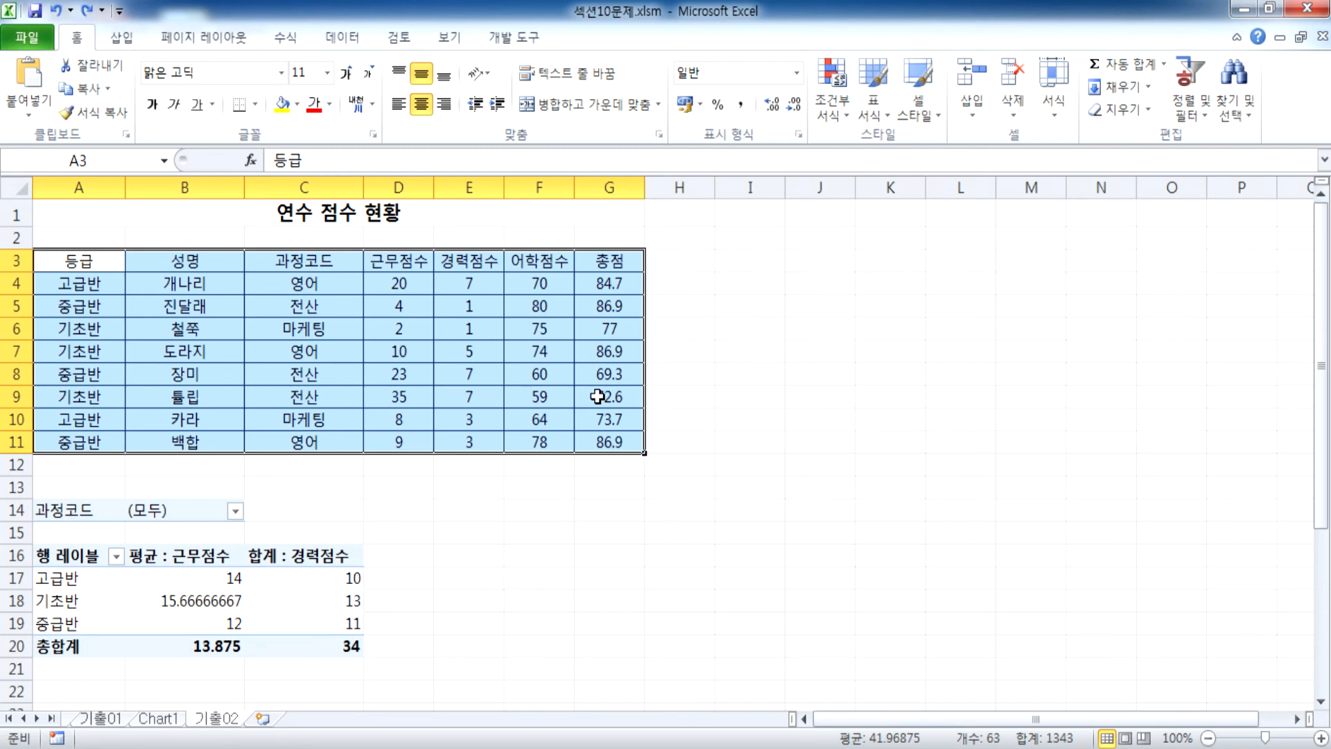
left_click(405, 263)
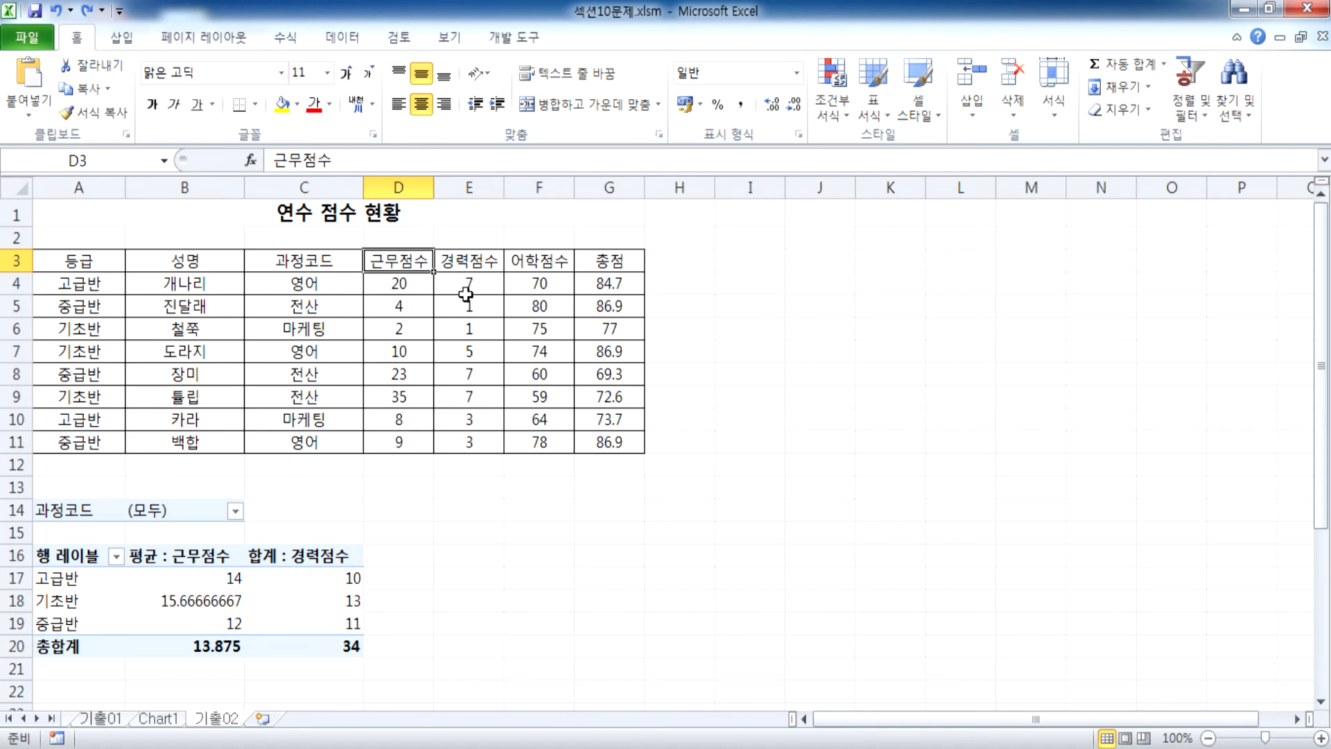
left_click(158, 719)
left_click(99, 719)
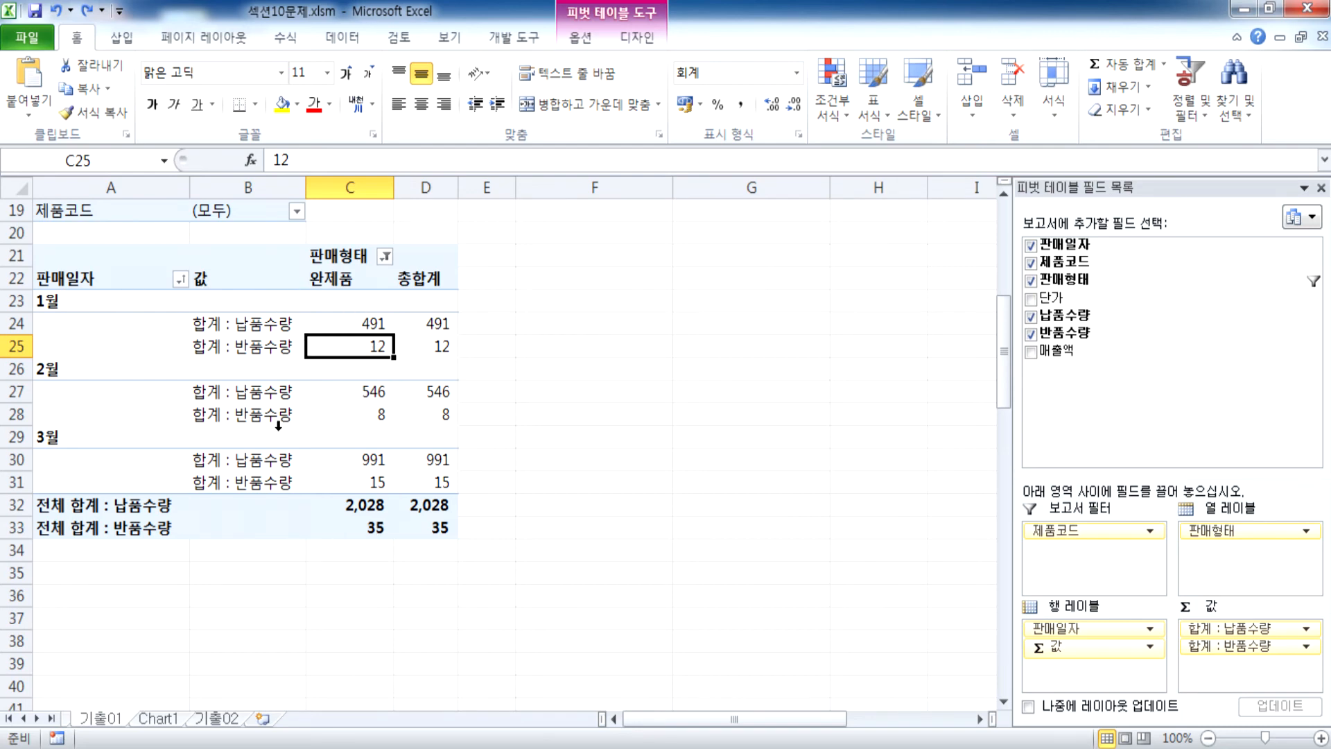
scroll(277, 428, "up", 6)
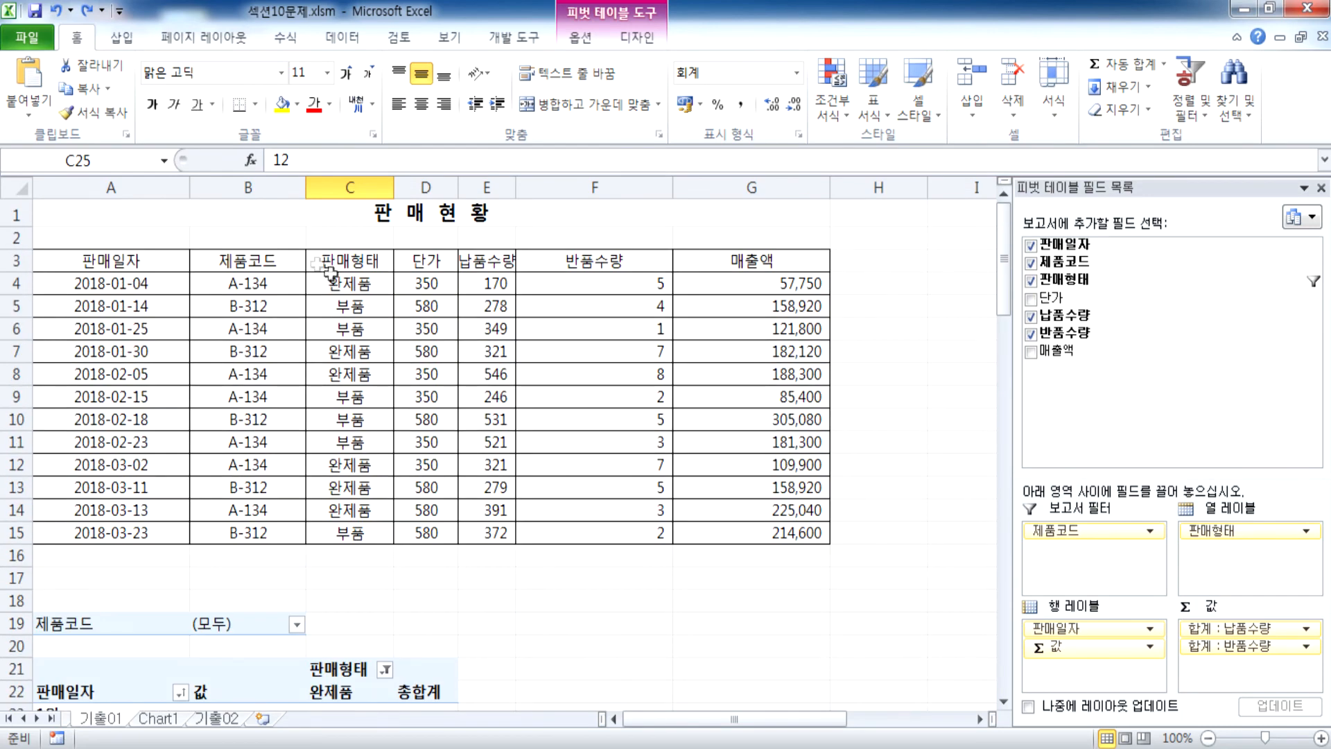
left_click_drag(179, 265, 731, 538)
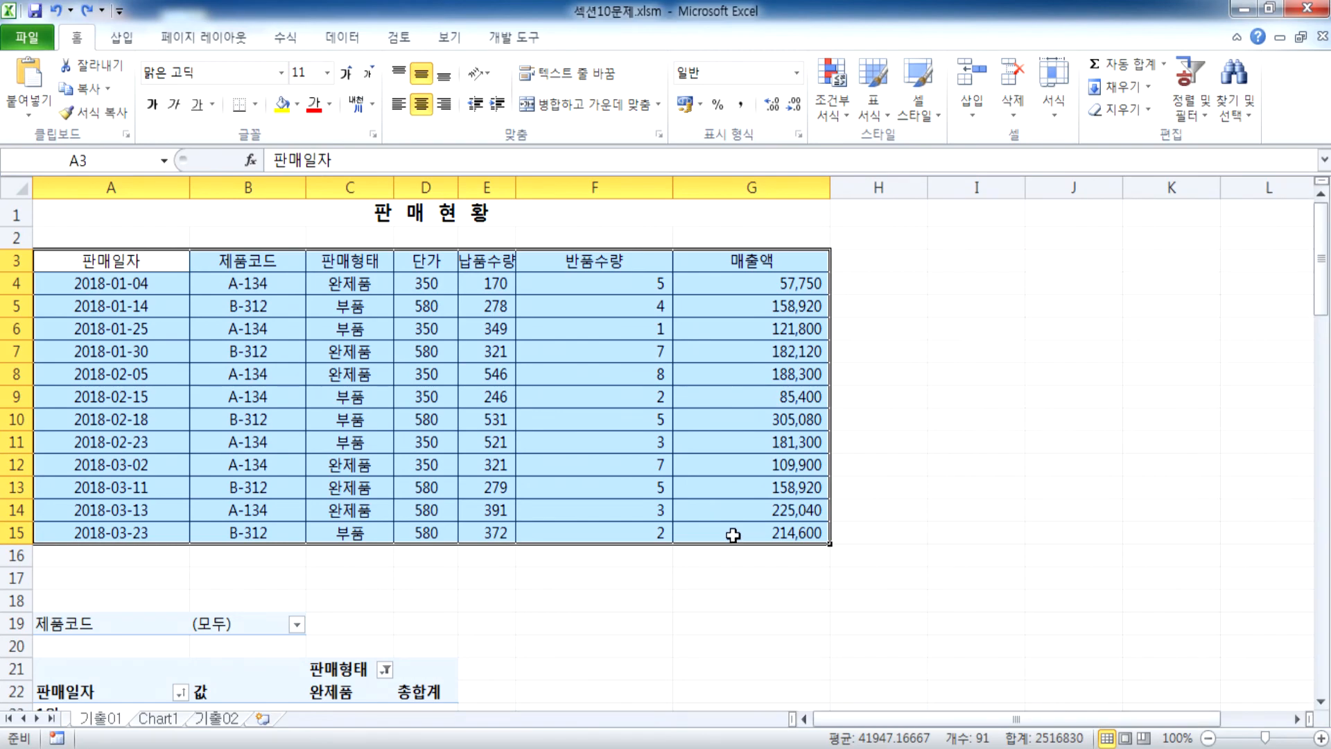
Compare the pivot table on sheet 기출01 with the one in A14:C20 on 기출02 and the pivot chart on Chart1
left_click(447, 509)
scroll(447, 510, "down", 4)
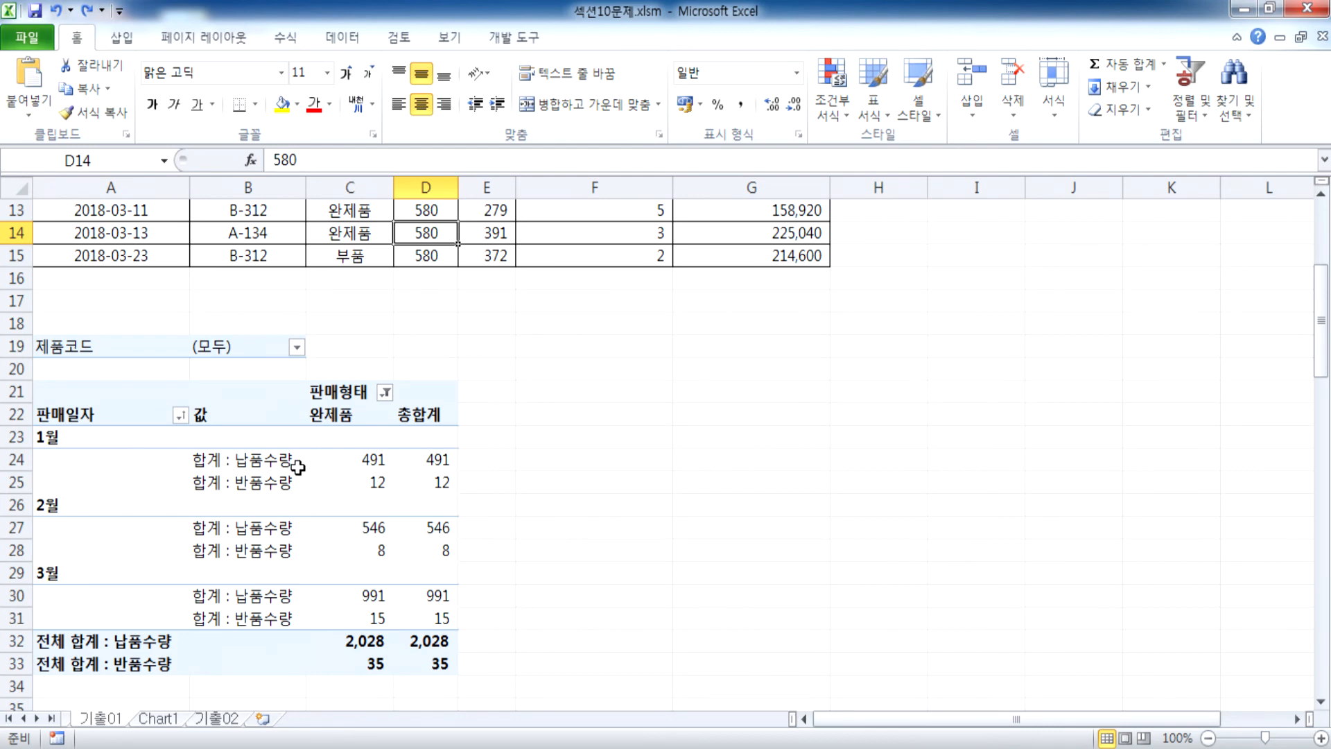
left_click(213, 719)
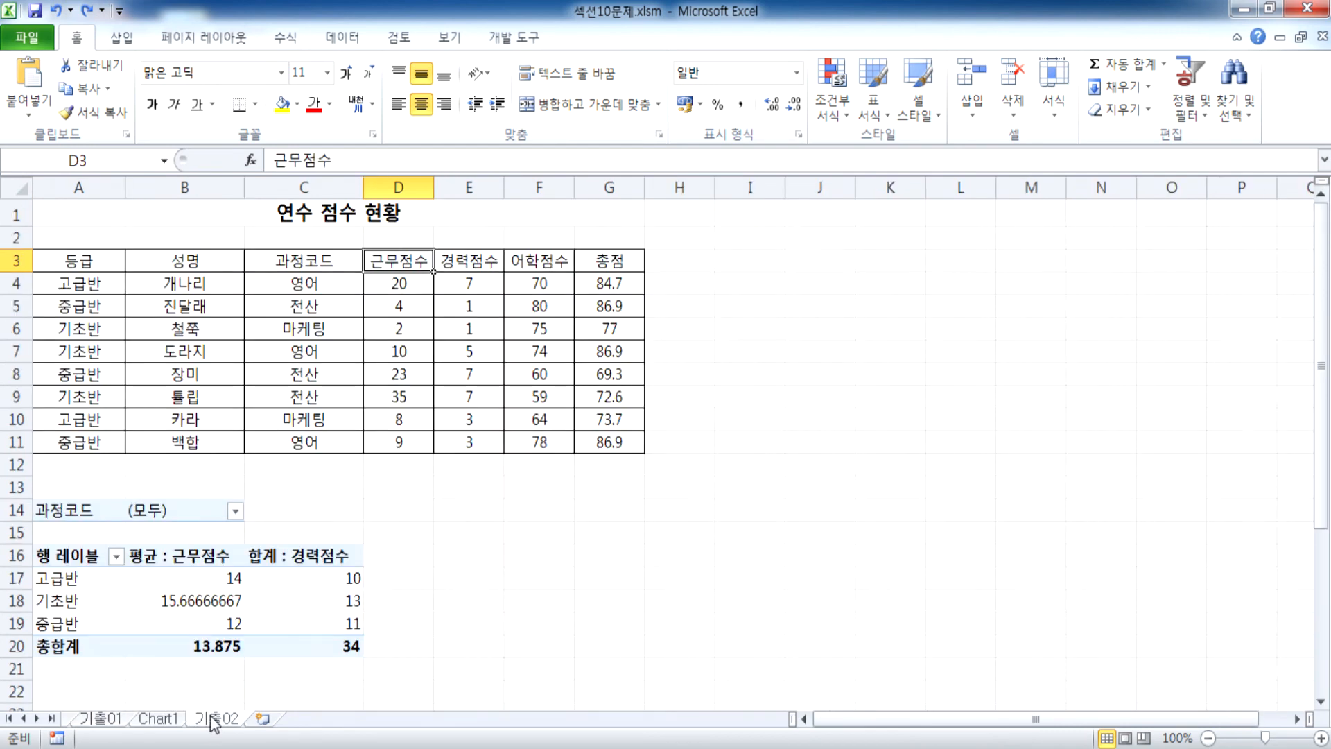
left_click_drag(61, 516, 306, 643)
scroll(282, 588, "down", 1)
left_click(164, 719)
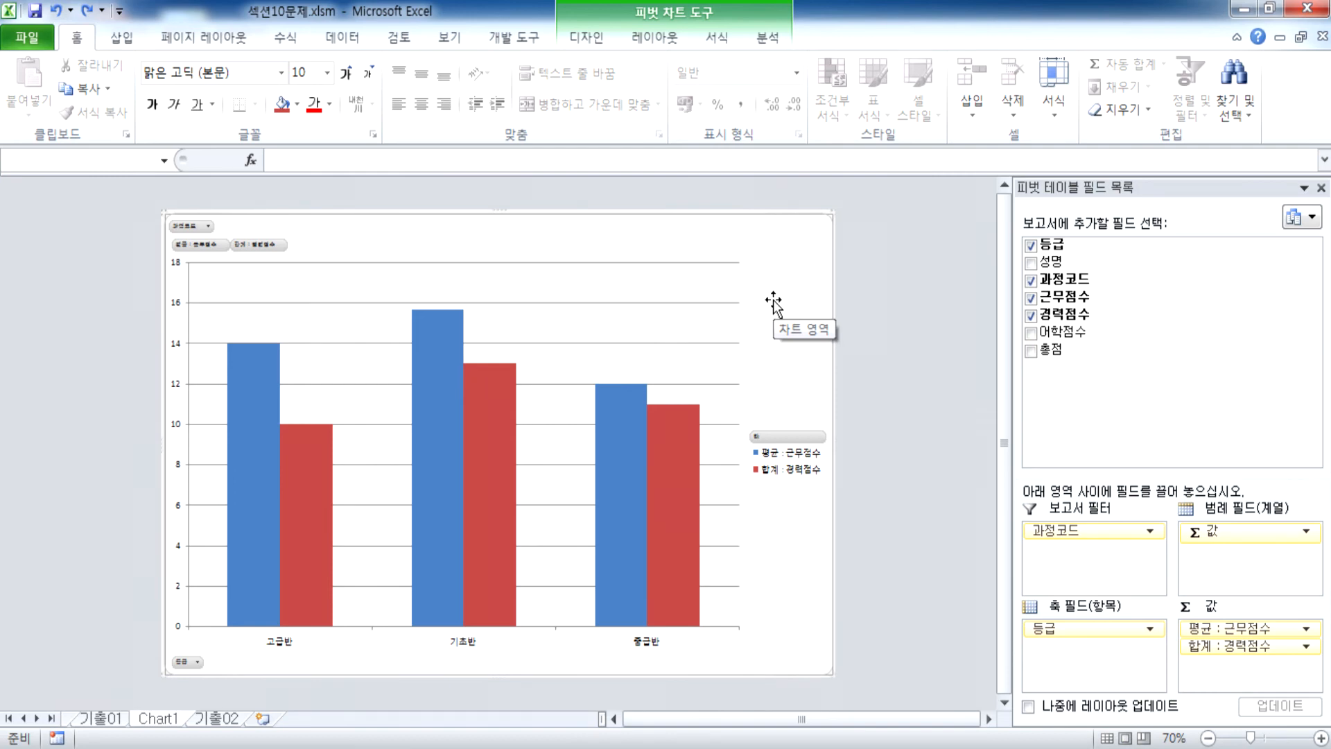
Review the source scores D4:G11 on 기출02 and refresh the pivot table below them
left_click(220, 718)
scroll(319, 399, "up", 1)
left_click_drag(401, 279, 609, 441)
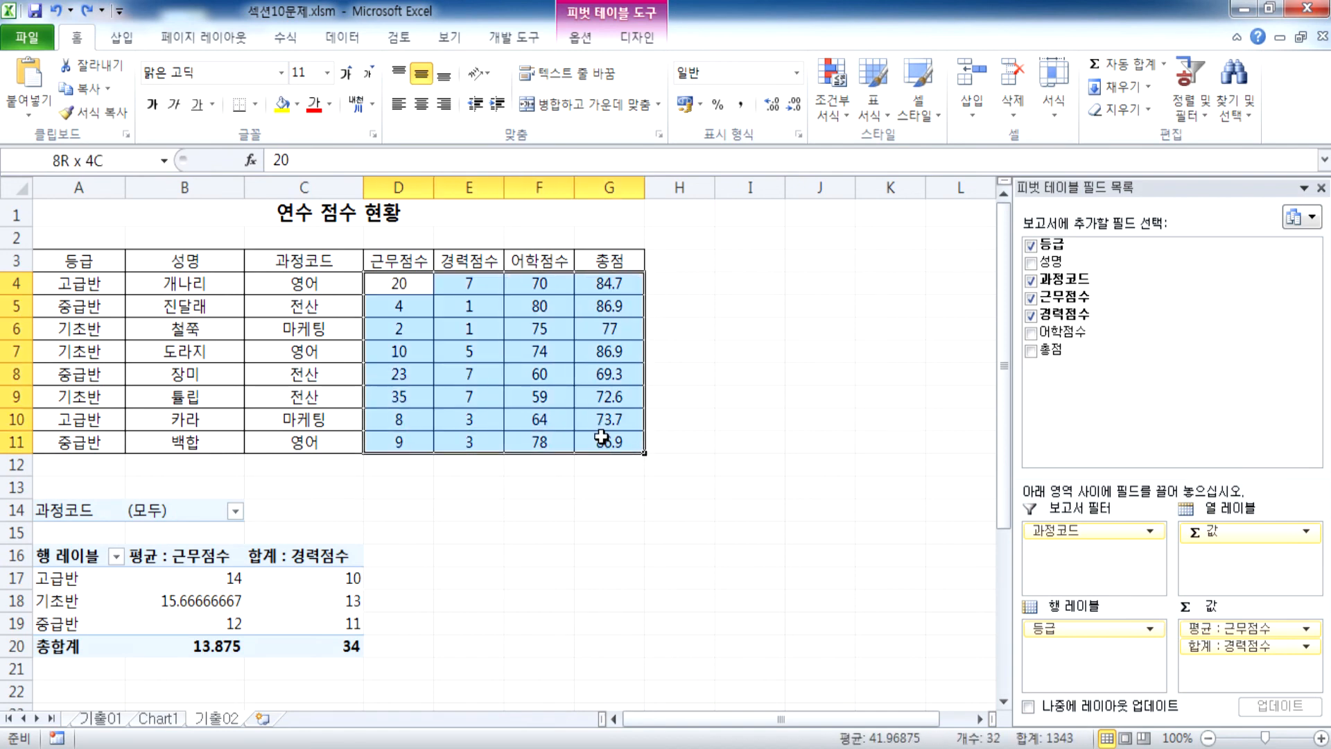
left_click(288, 578)
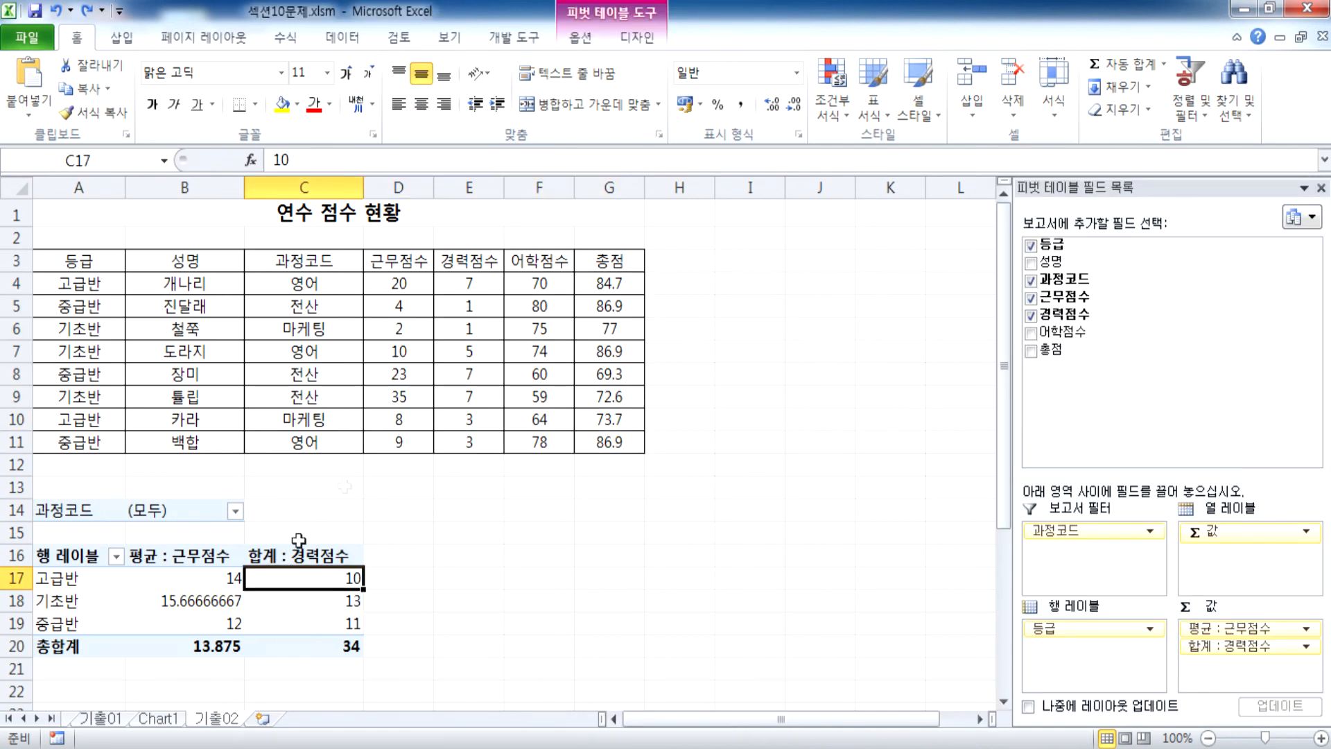
left_click(580, 37)
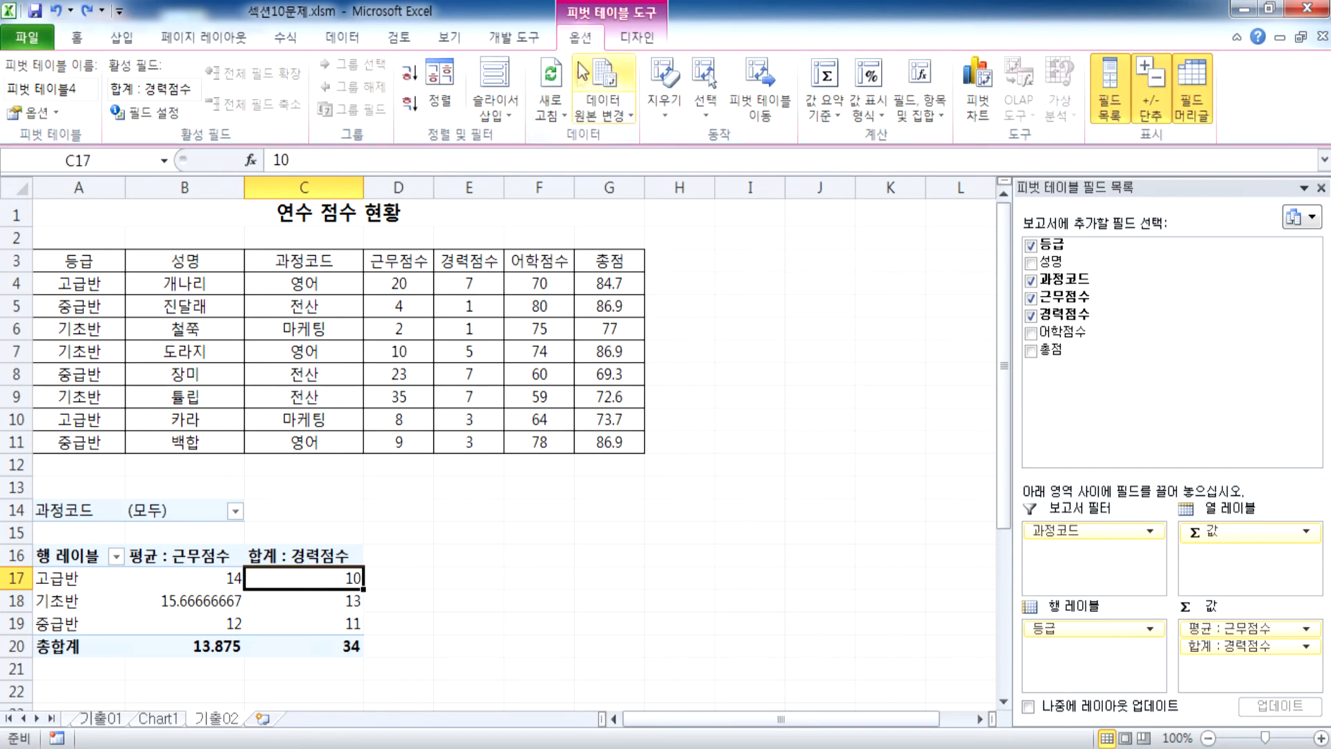
left_click(549, 88)
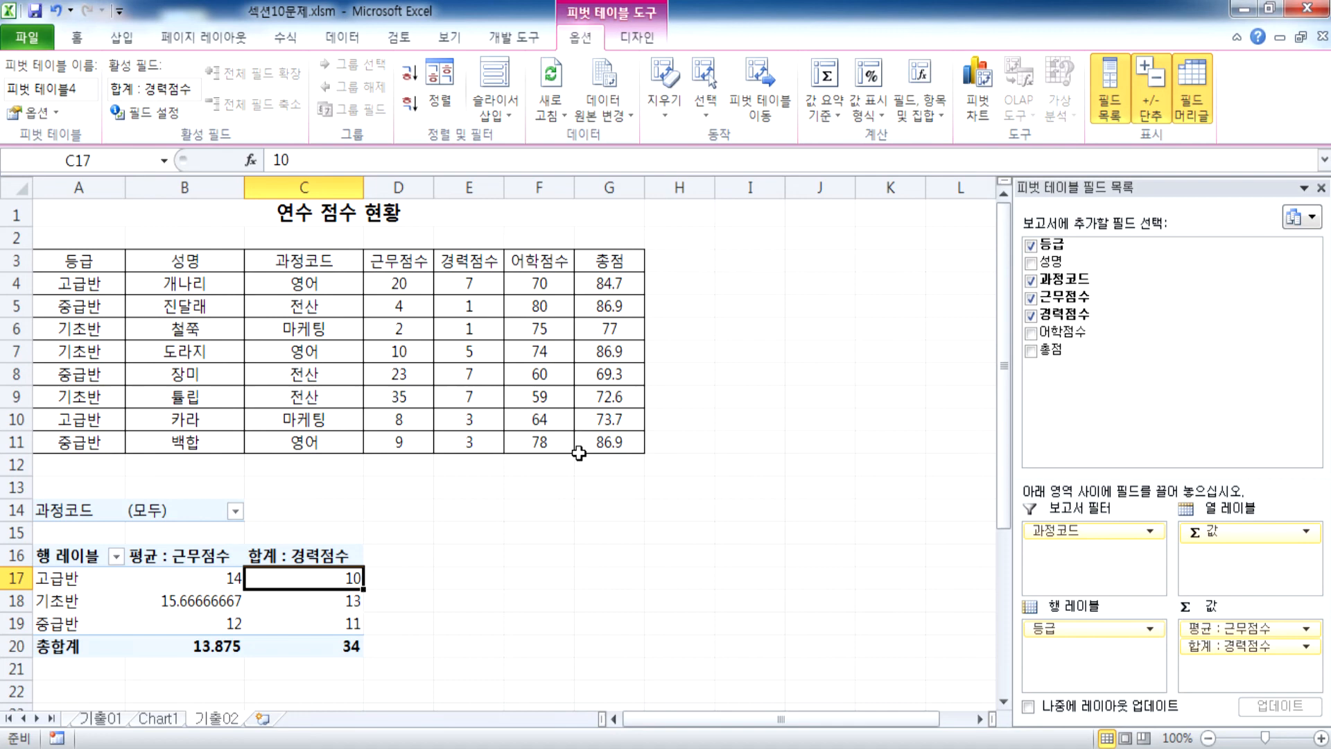
Delete the entire pivot table in A14:C20 on 기출02 and undo the deletion
left_click_drag(43, 511, 260, 649)
scroll(528, 603, "down", 1)
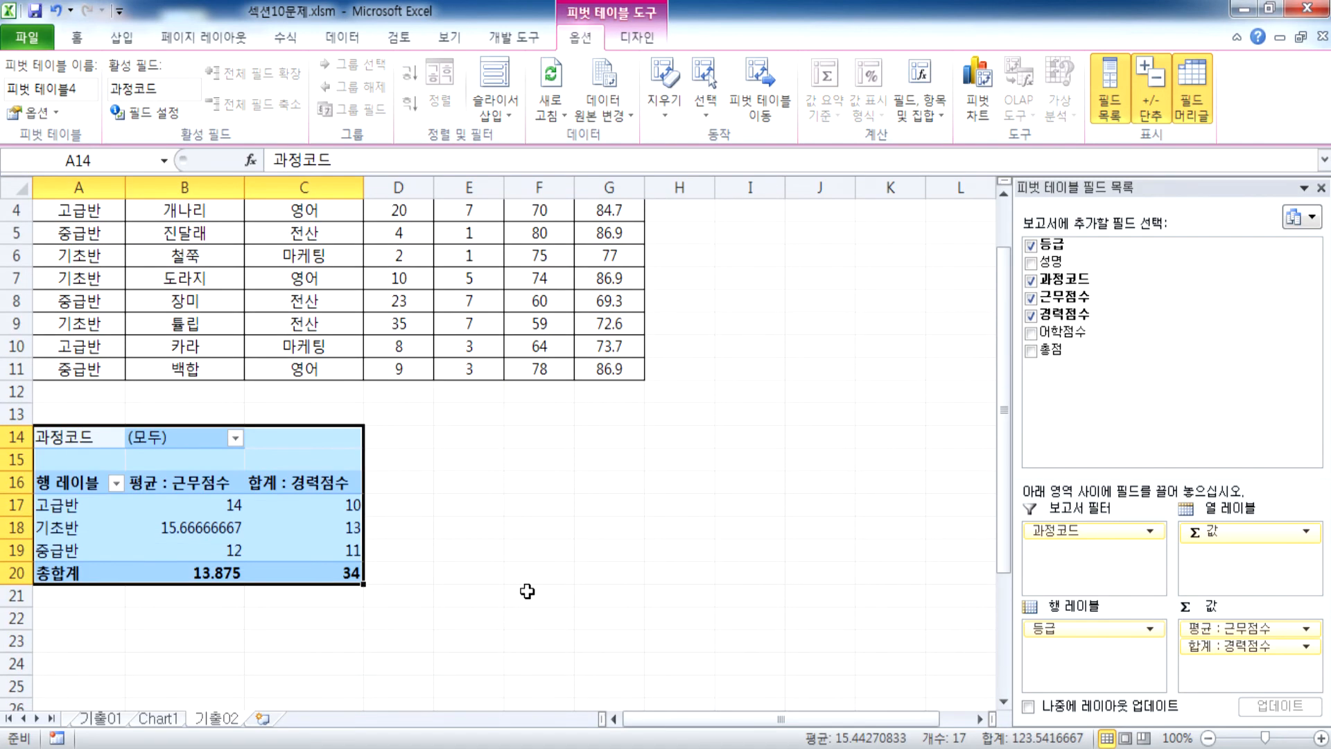
key("Delete")
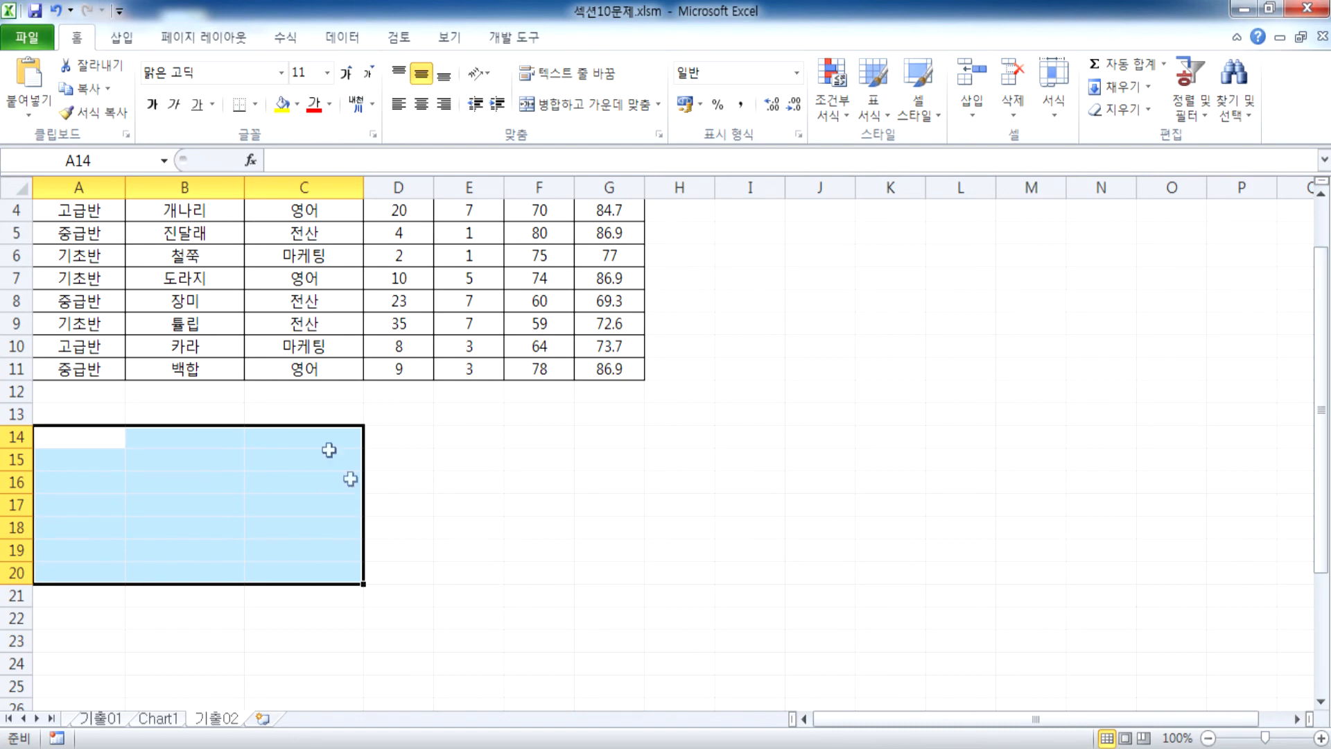
left_click(56, 11)
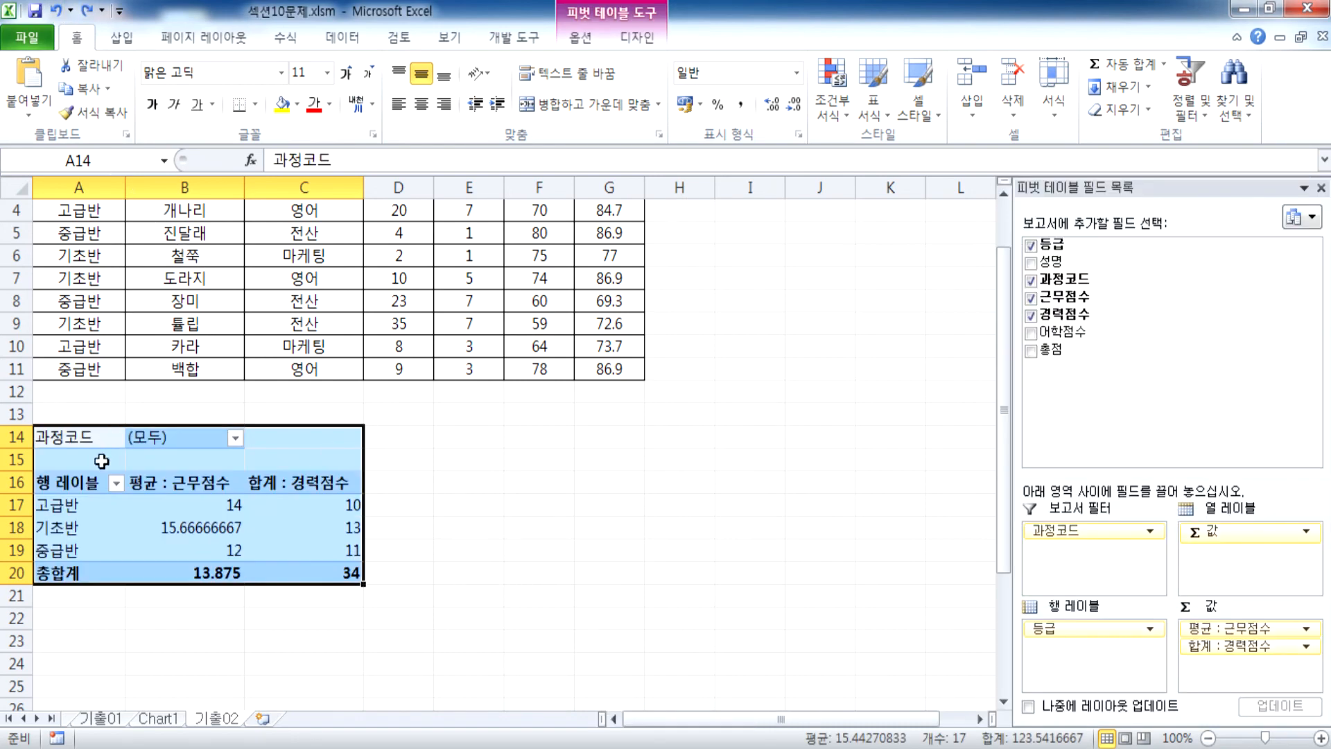
Try to delete only A14:C19 of the pivot table, leaving out its 총합계 row
left_click(69, 436)
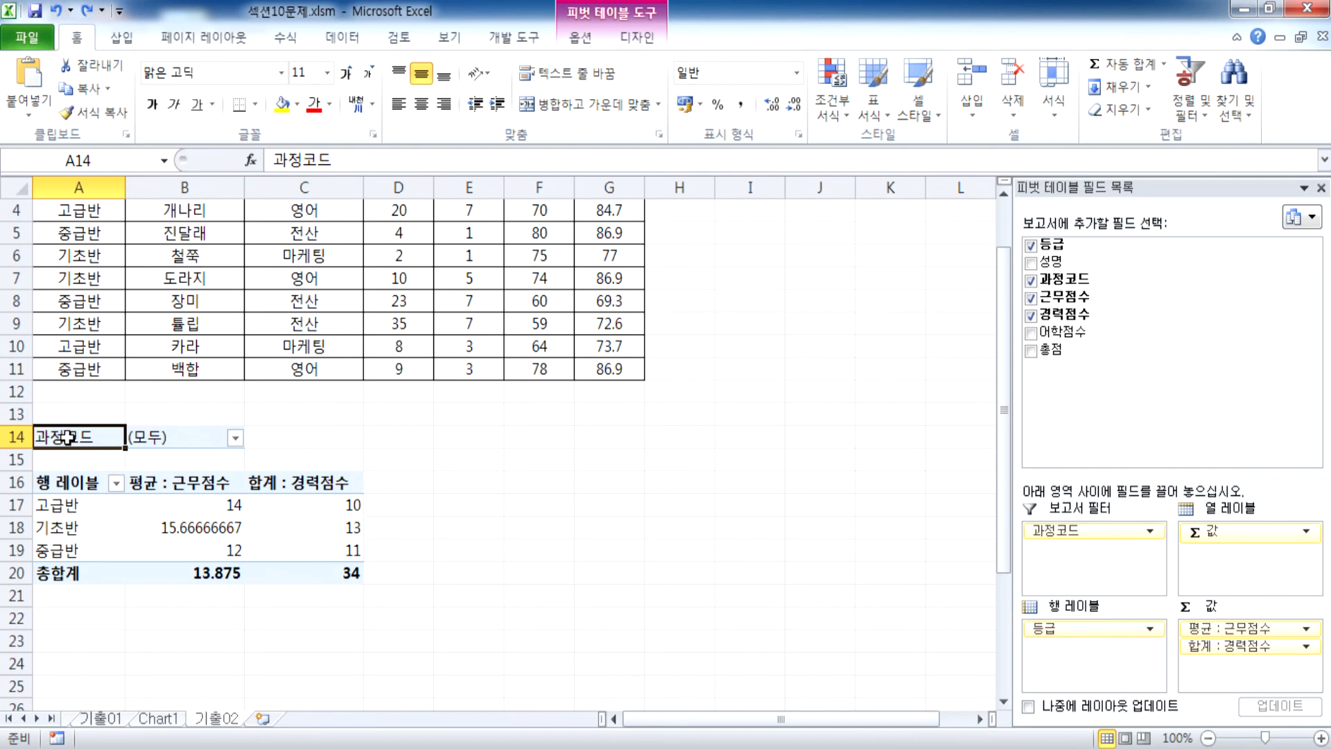
left_click_drag(69, 437, 273, 540)
scroll(279, 544, "down", 1)
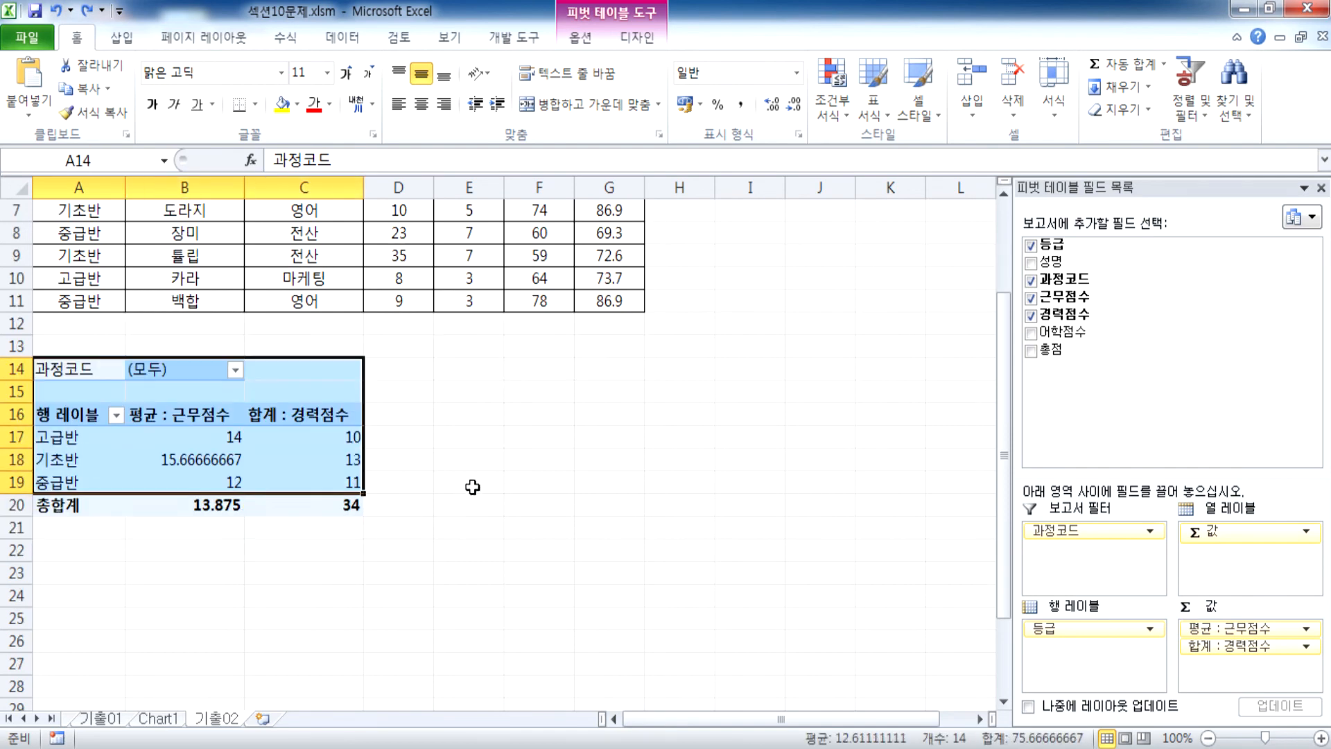
key("Delete")
left_click(669, 441)
Try to clear only the 합계 : 경력점수 heading in C16 of the pivot table
left_click_drag(109, 365, 327, 510)
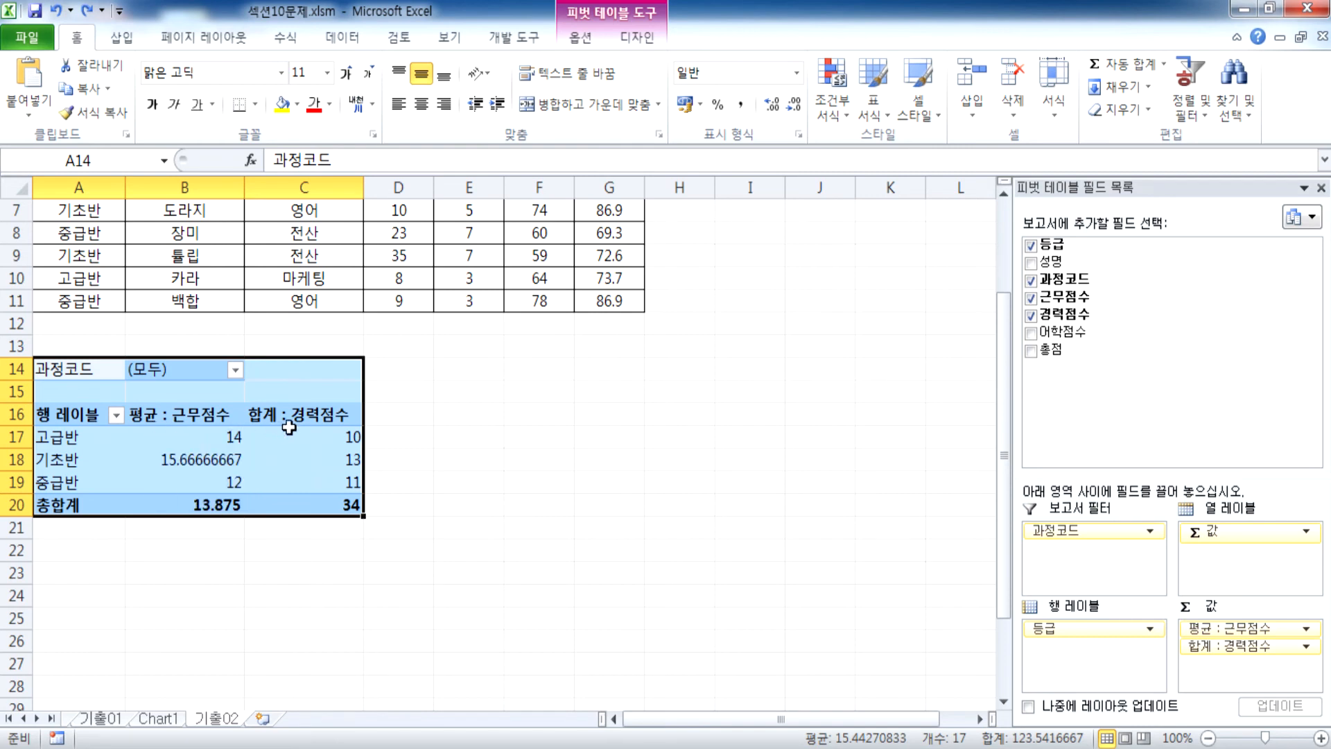
left_click(307, 415)
left_click_drag(307, 414, 343, 444)
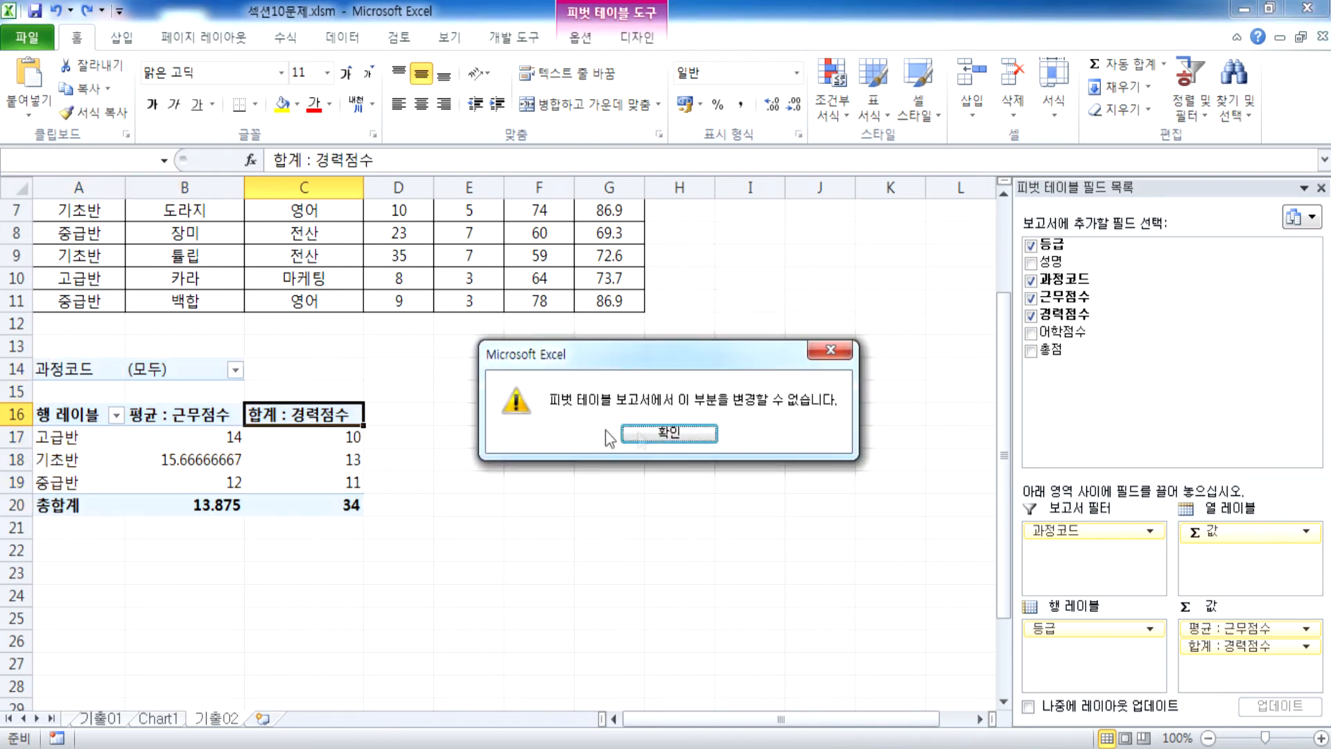
left_click(669, 433)
Delete the whole pivot table in A14:C20 on 기출02, examining Chart1 before and after the deletion
left_click_drag(66, 372, 328, 503)
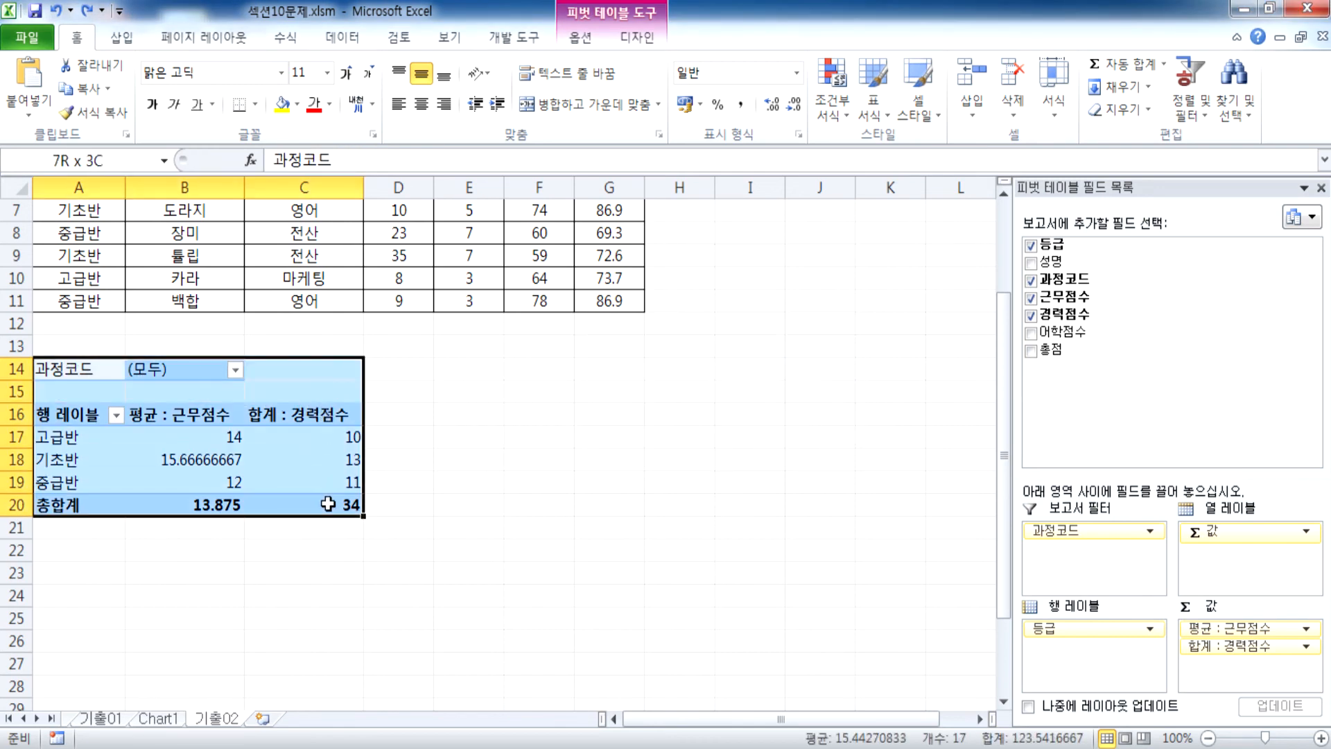
left_click_drag(325, 502, 314, 521)
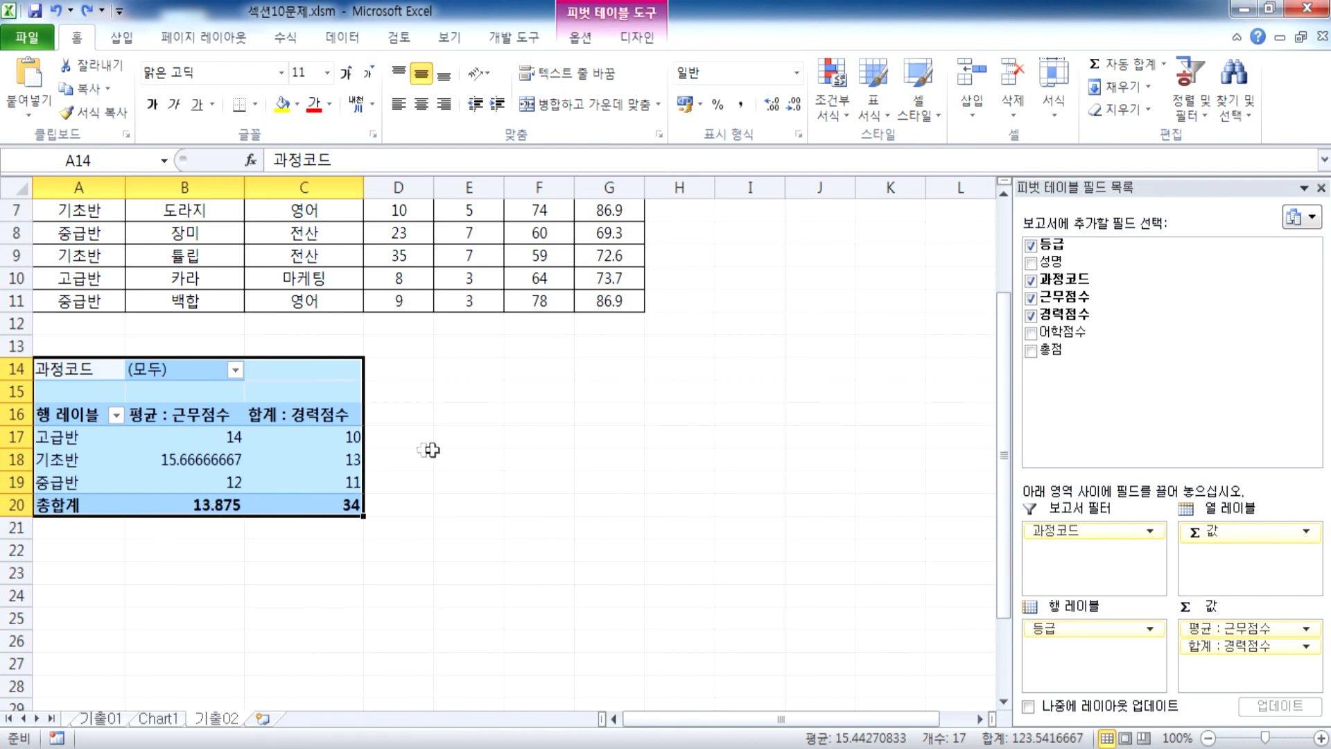
left_click(165, 718)
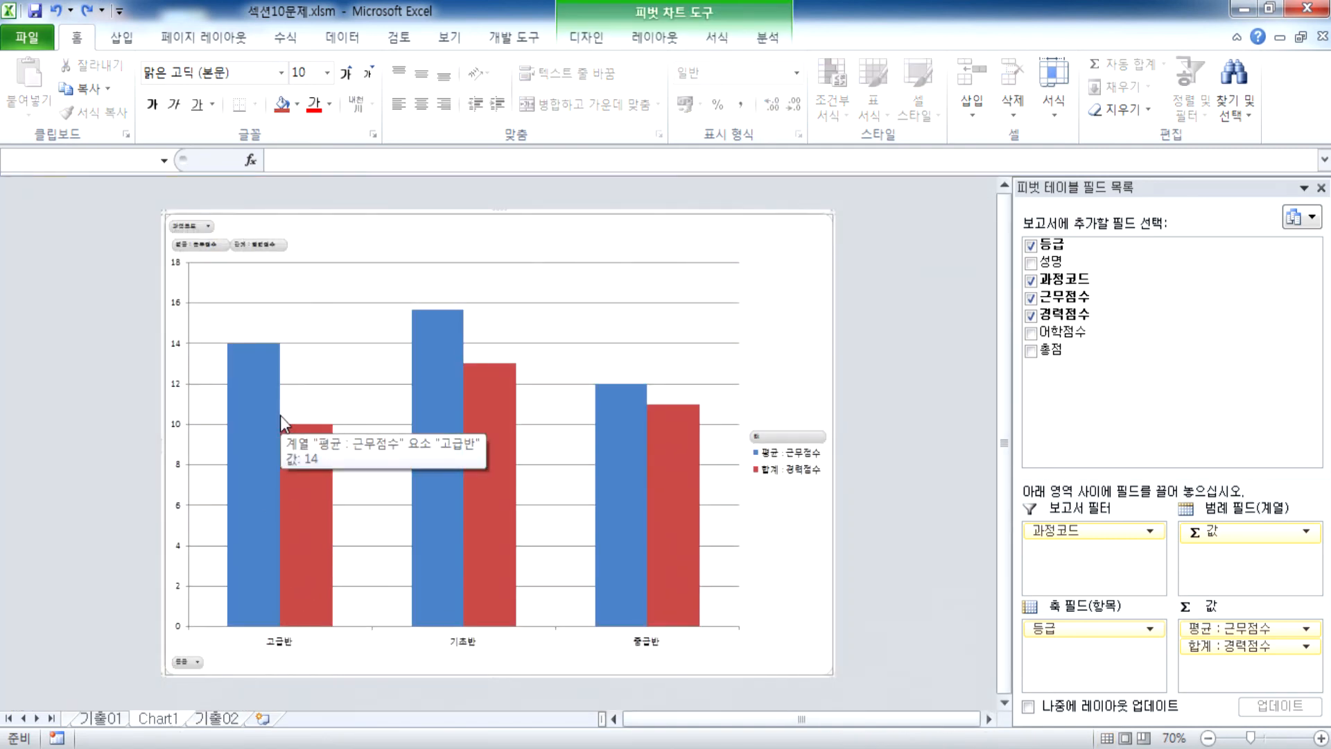
left_click(215, 718)
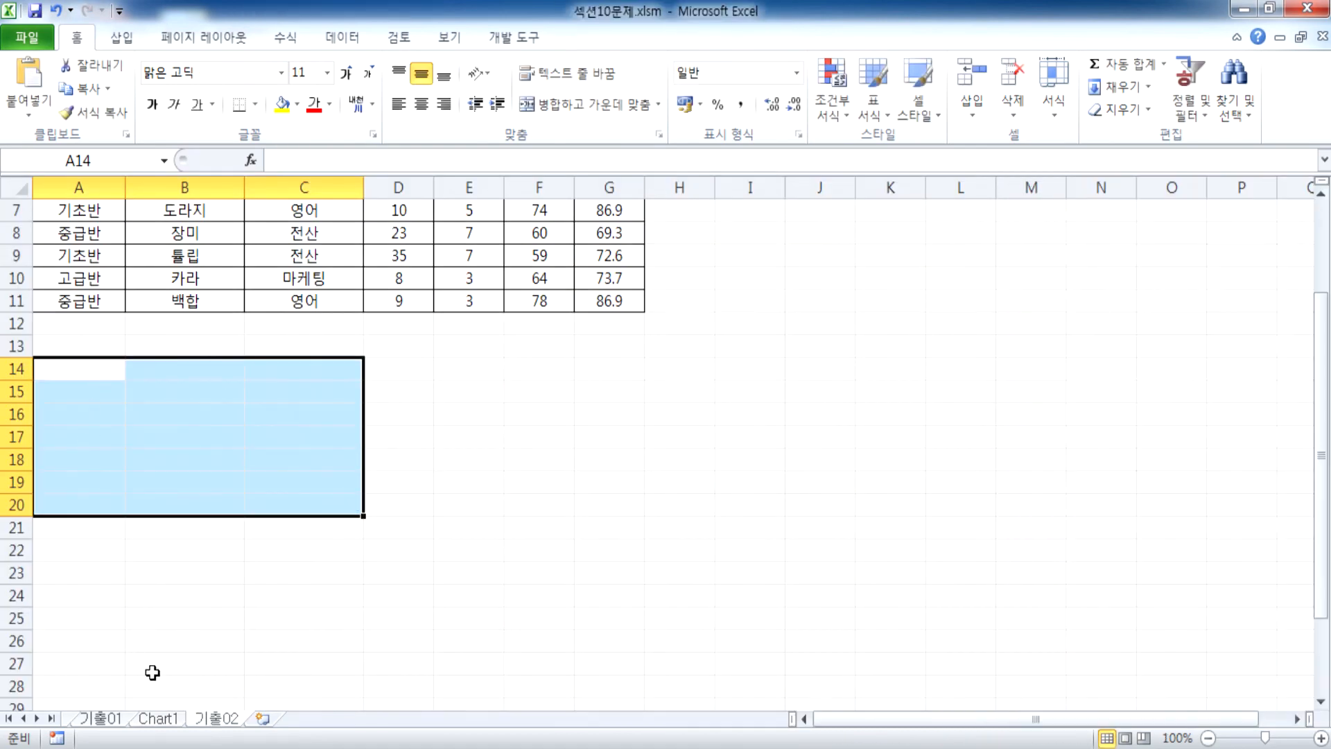
left_click(158, 718)
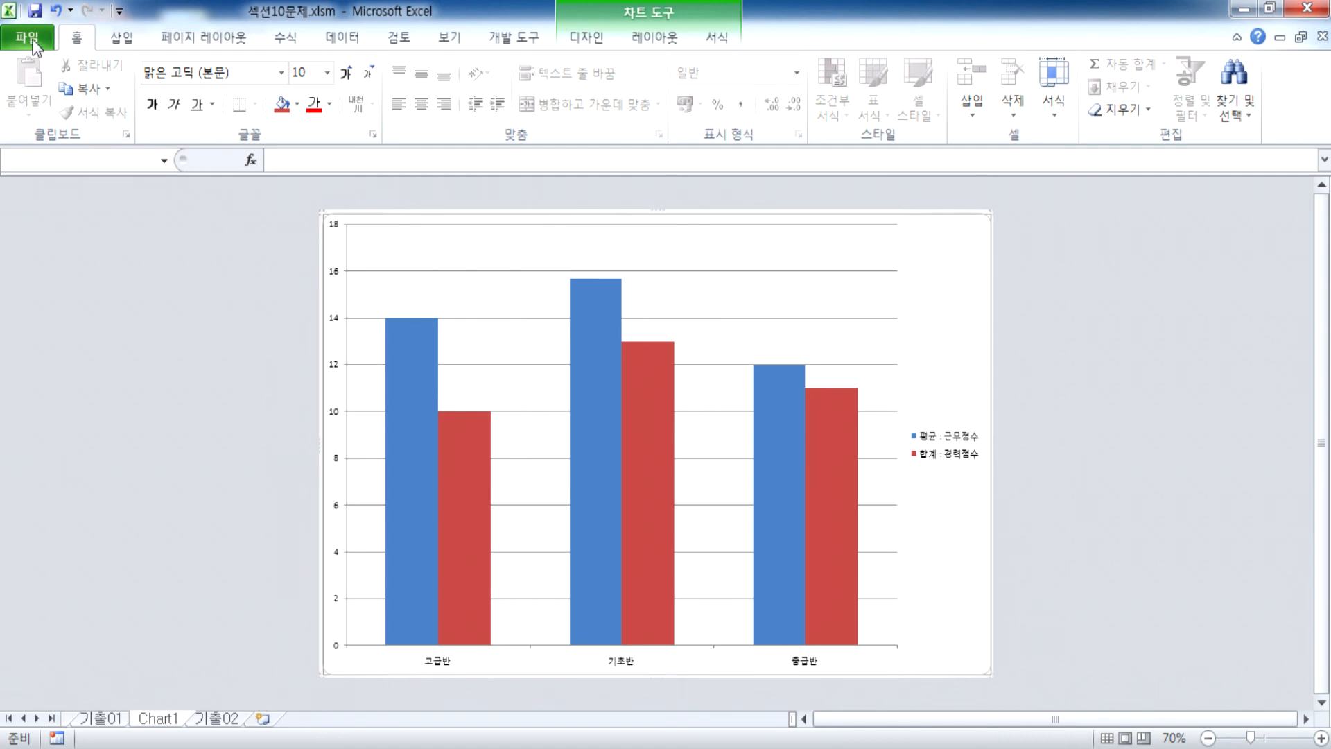
Undo the pivot table deletion and check the chart on Chart1 and the table on 기출02
left_click(56, 12)
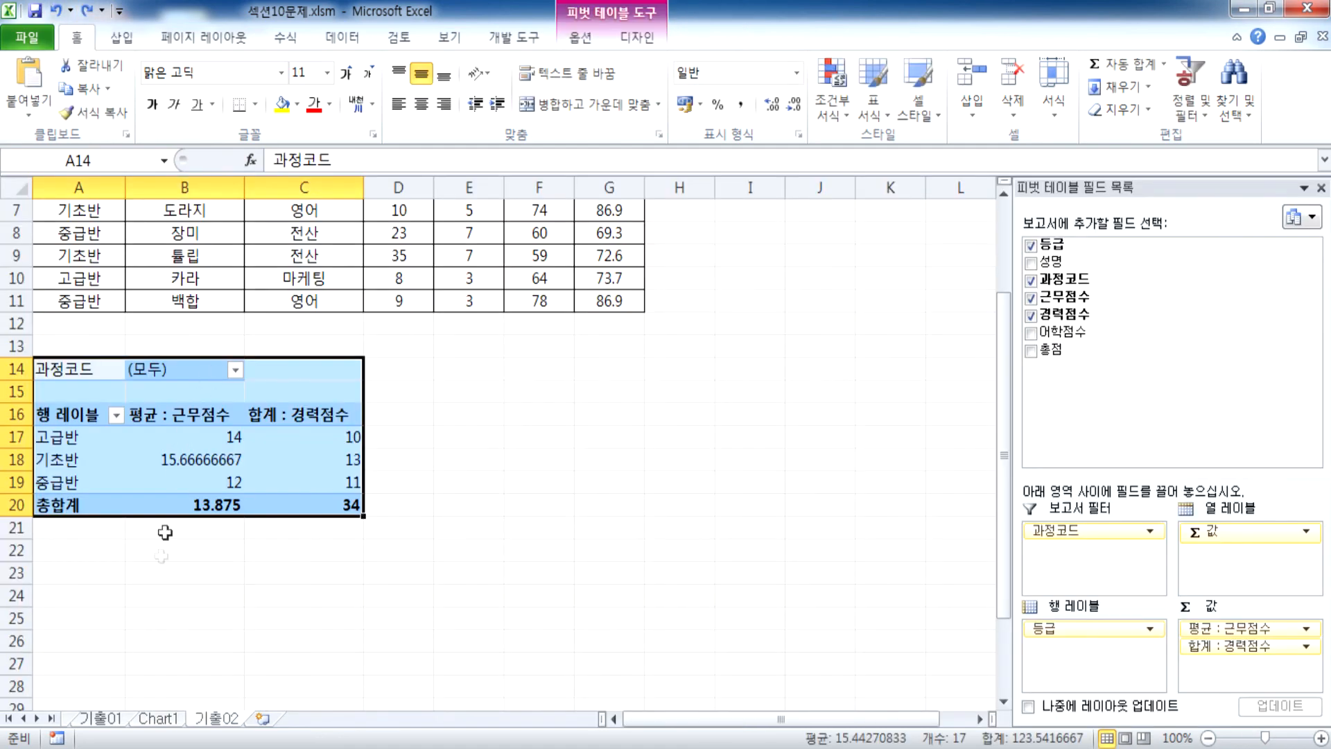
left_click(159, 718)
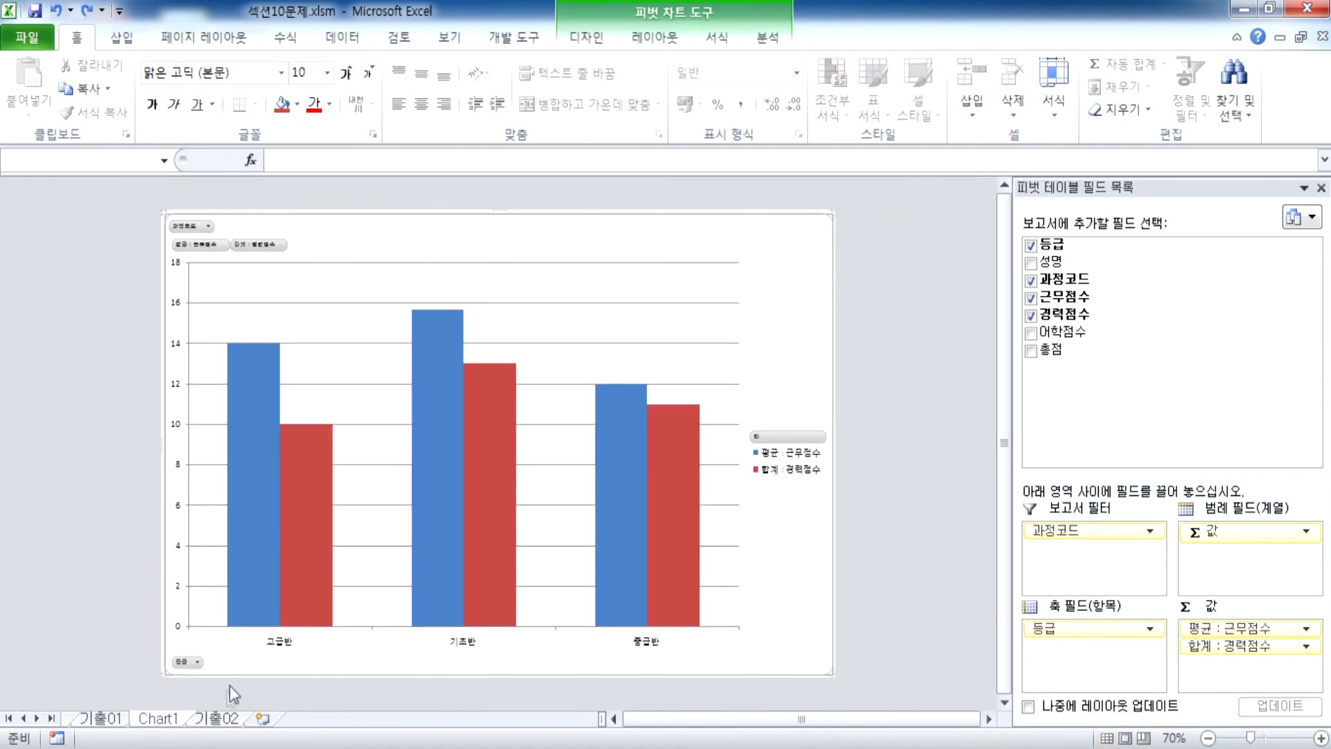
left_click(216, 718)
left_click(469, 416)
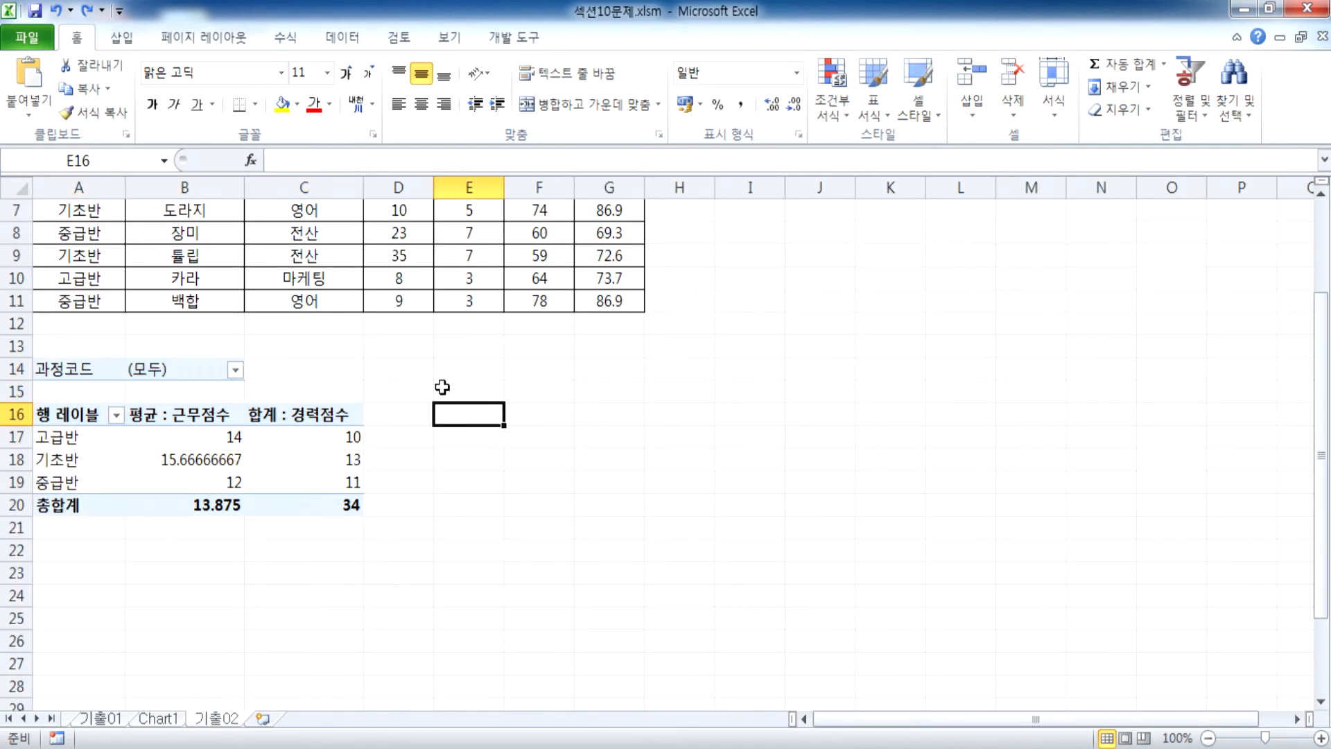
Switch to Notepad and add the line "* 원 데이터를 수정하면 피벗테이블에 바로 반영되지 않는다." under the 피벗테이블 note
key("alt+Tab")
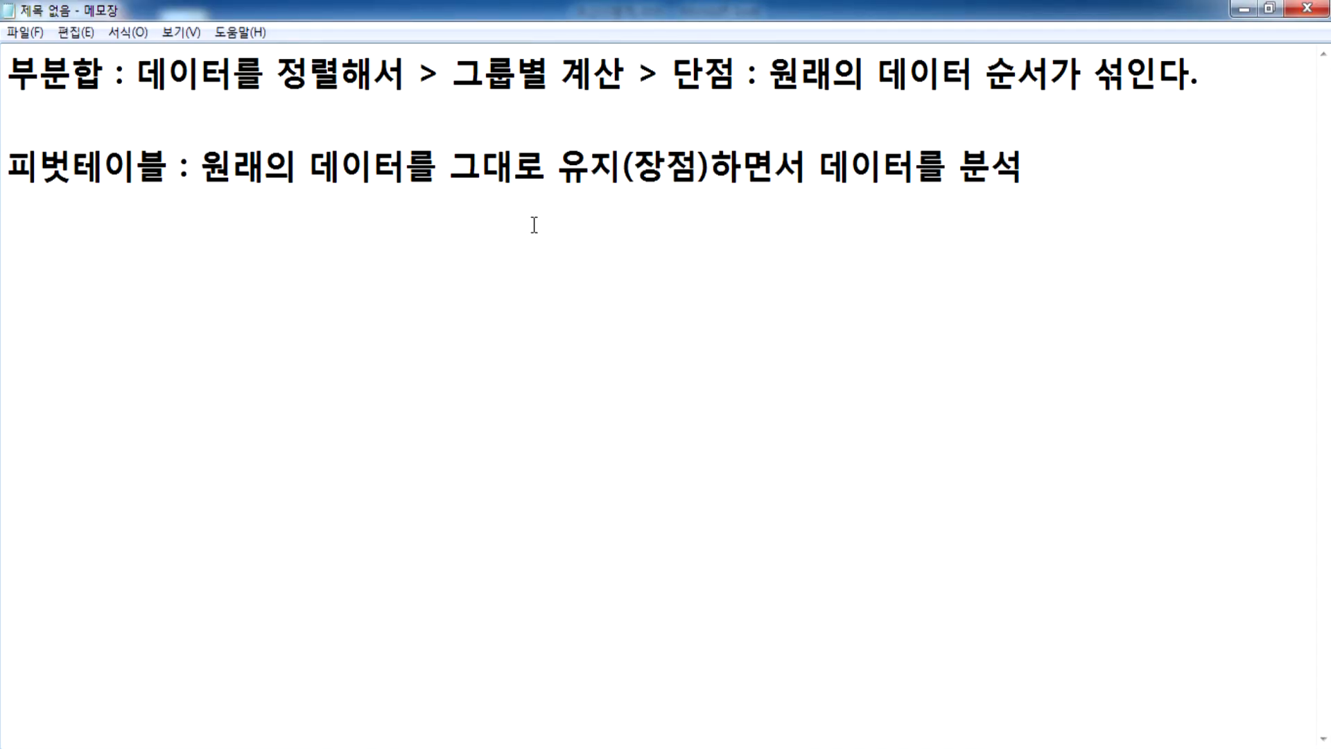
type("* 원")
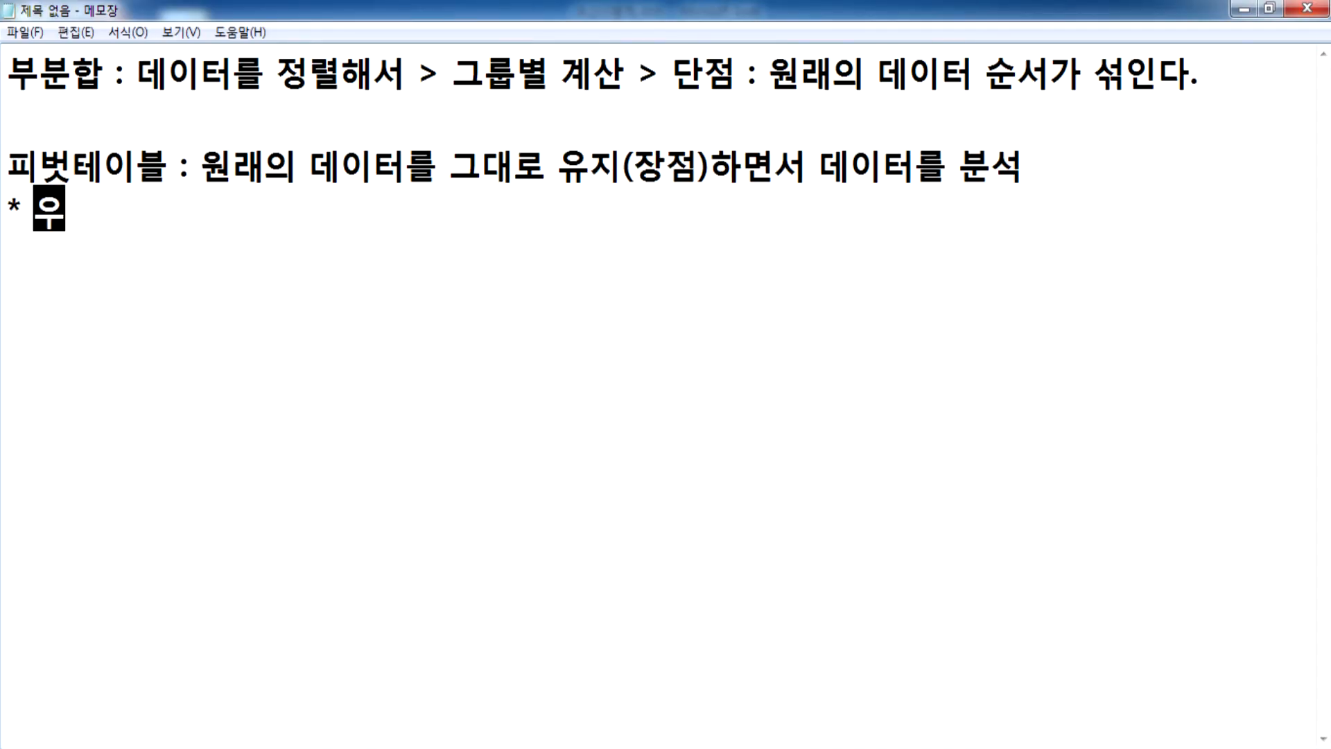
type(" 데이터를 ㅅ")
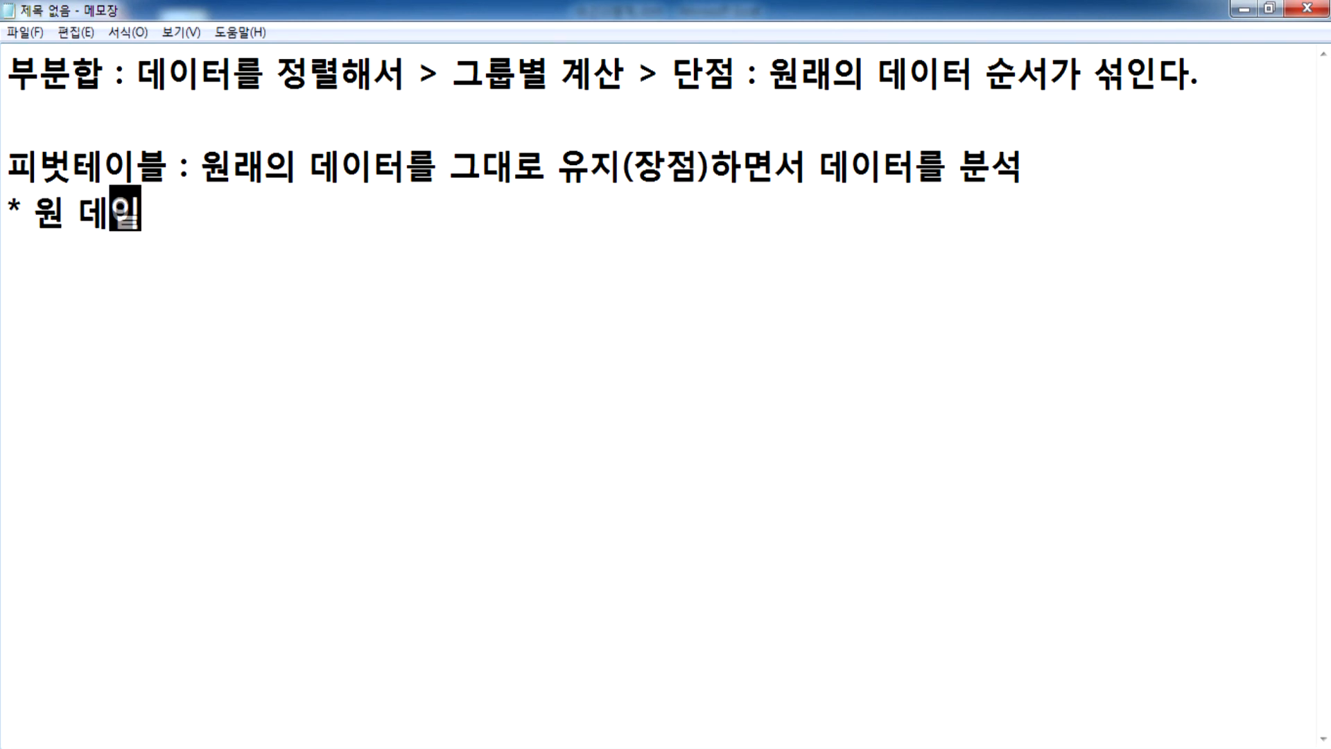
type("수정하면 ㅍ")
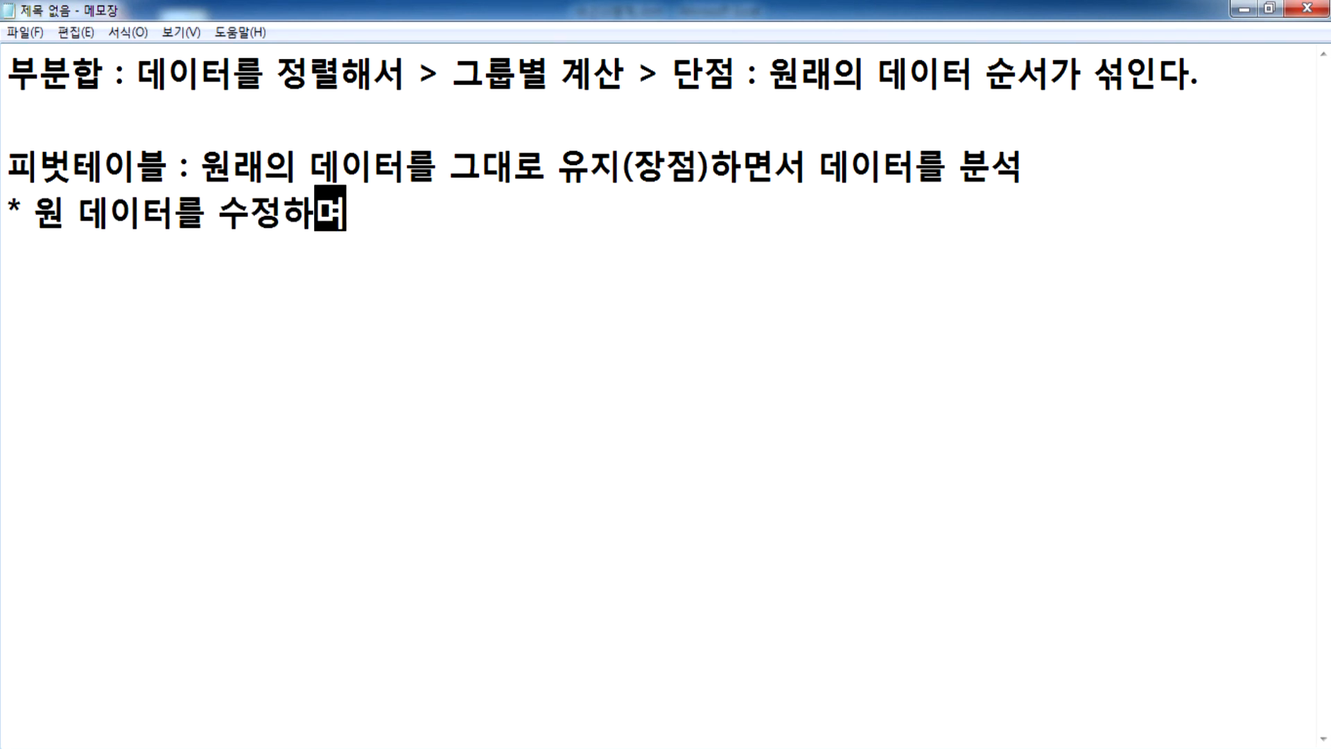
type("벗테이블에 ")
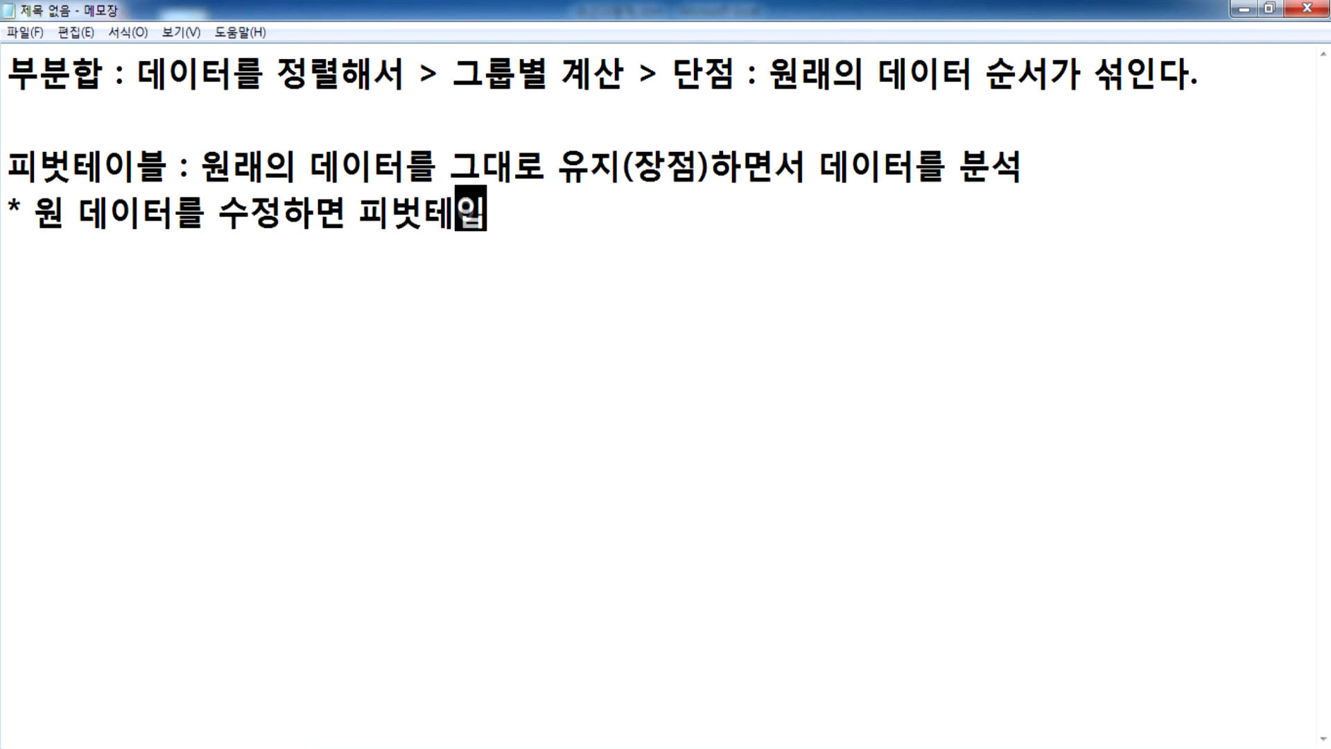
type("바로 반영")
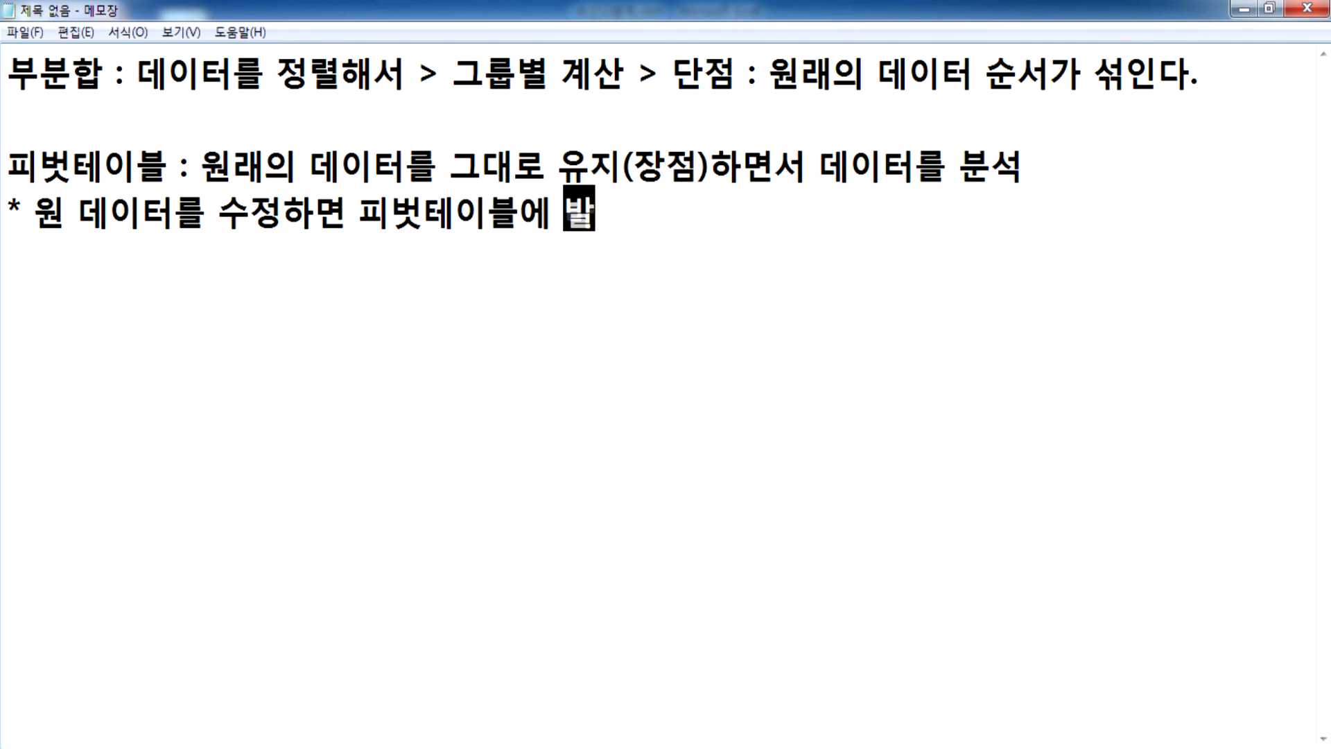
type("되지 ")
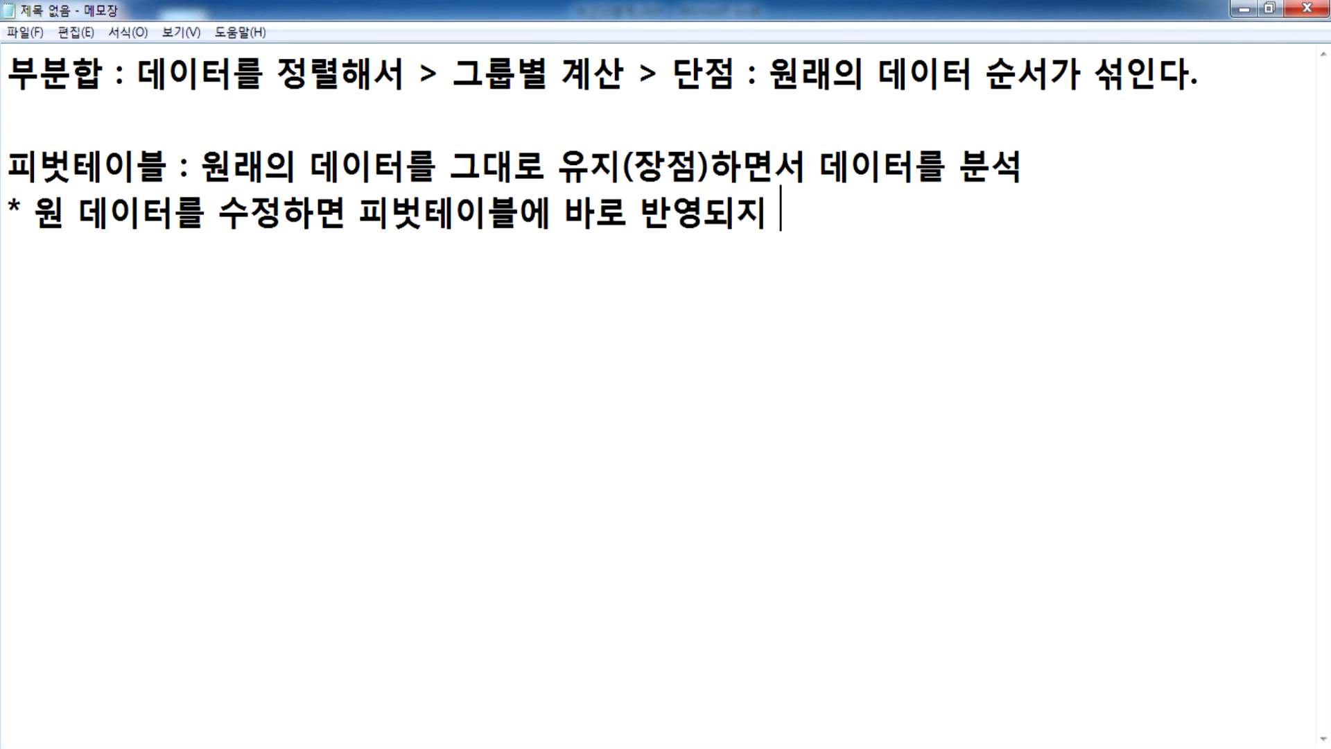
type("ㅇ않는")
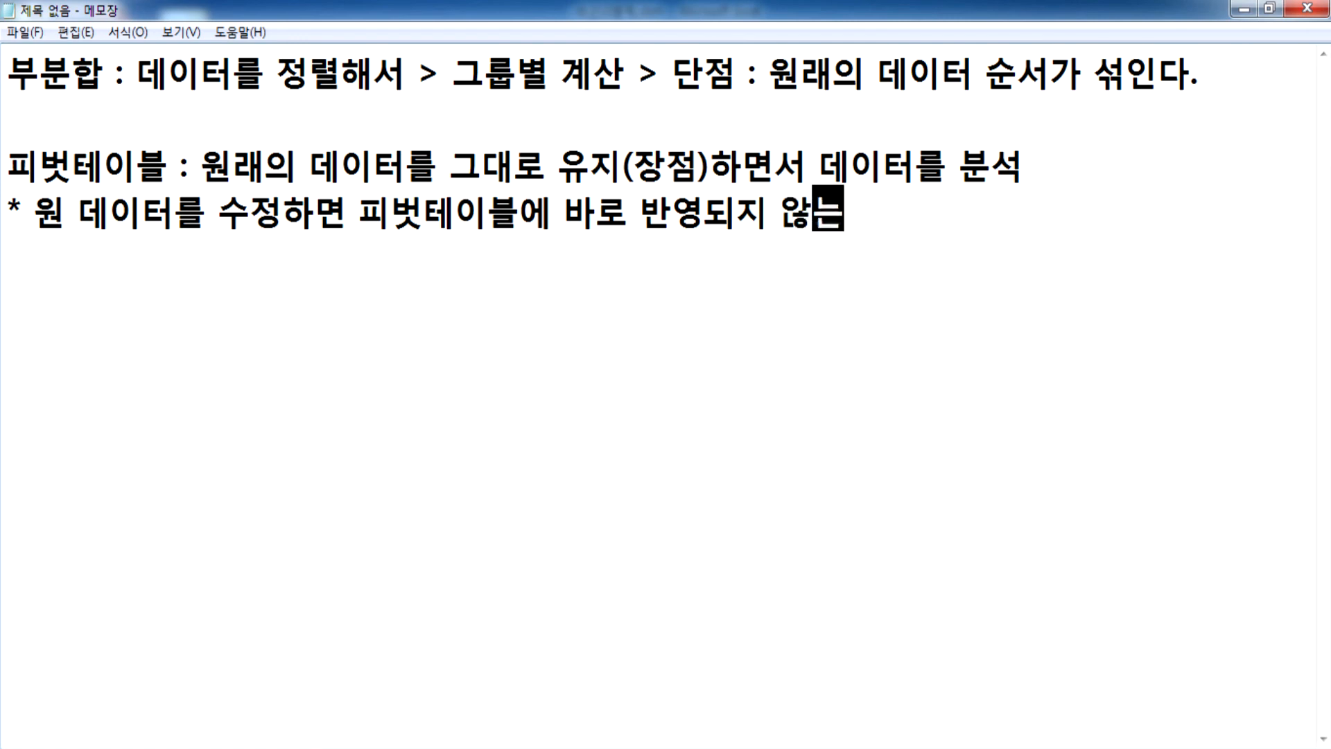
type("다. 반")
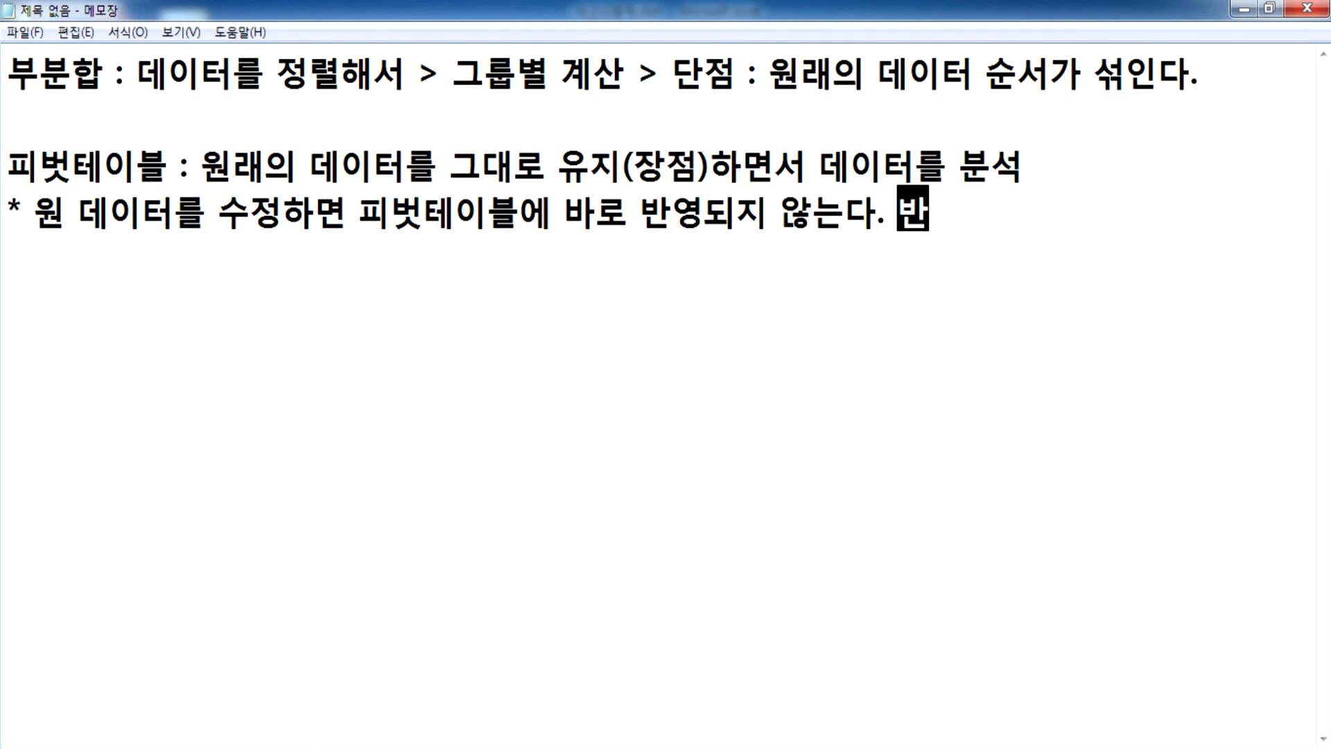
Complete the note with the sentence 반드시 "새로고침"을 클릭해야만 한다
type("드시 \"새")
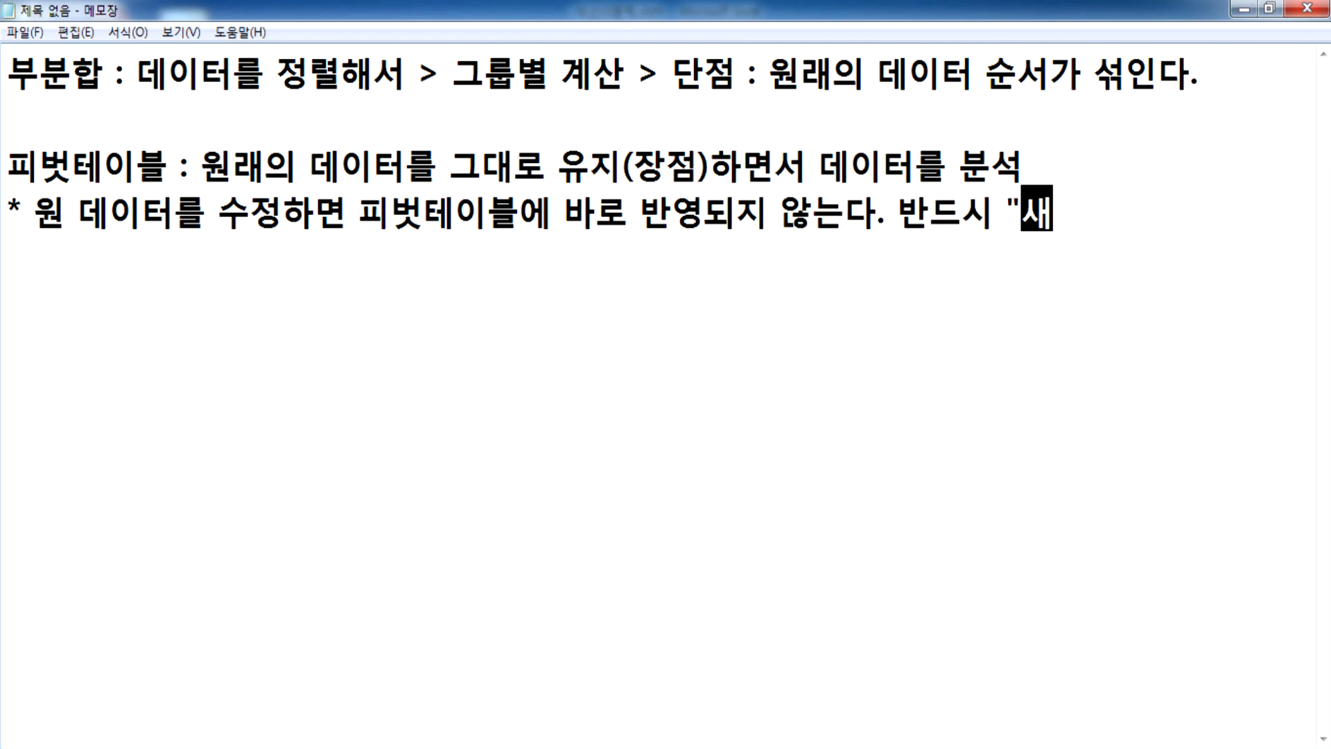
type("로고침\"을 클릭")
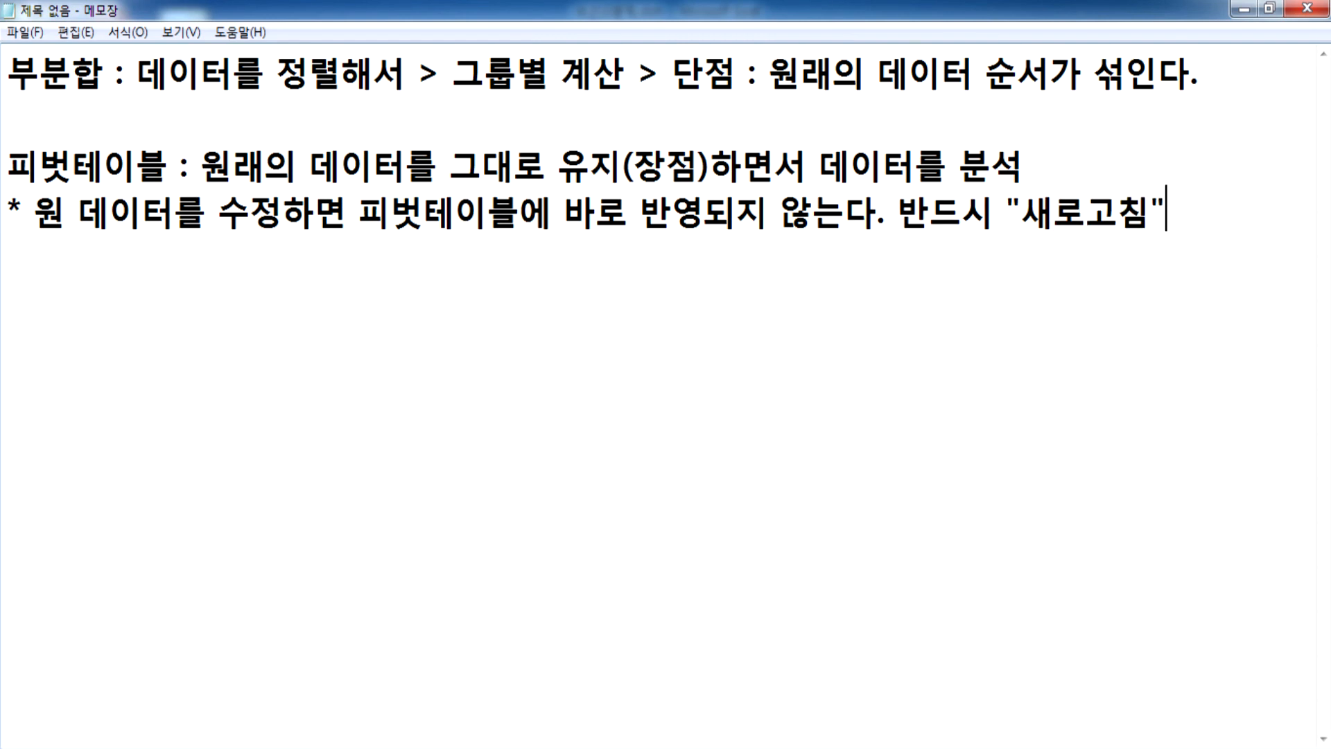
type("해야만 ㅎ나")
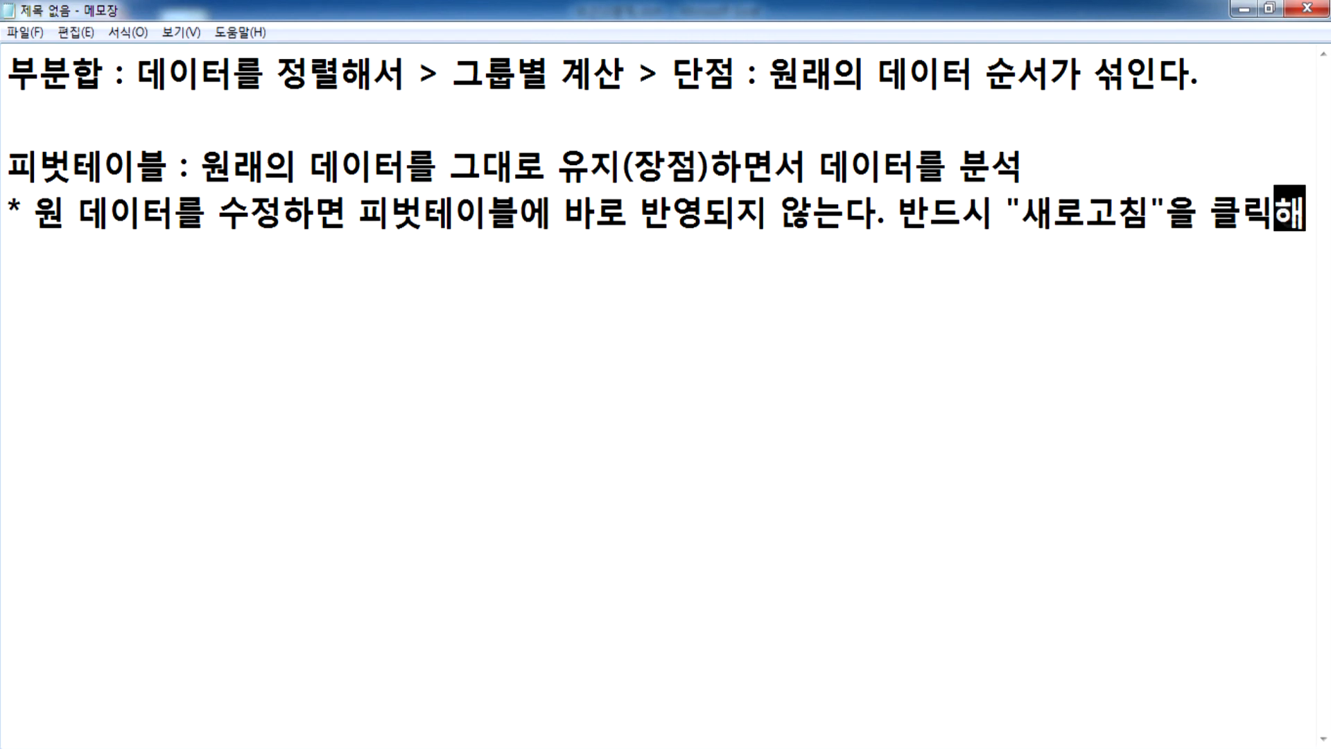
key("BackSpace")
key("BackSpace")
key("BackSpace")
type("한다.")
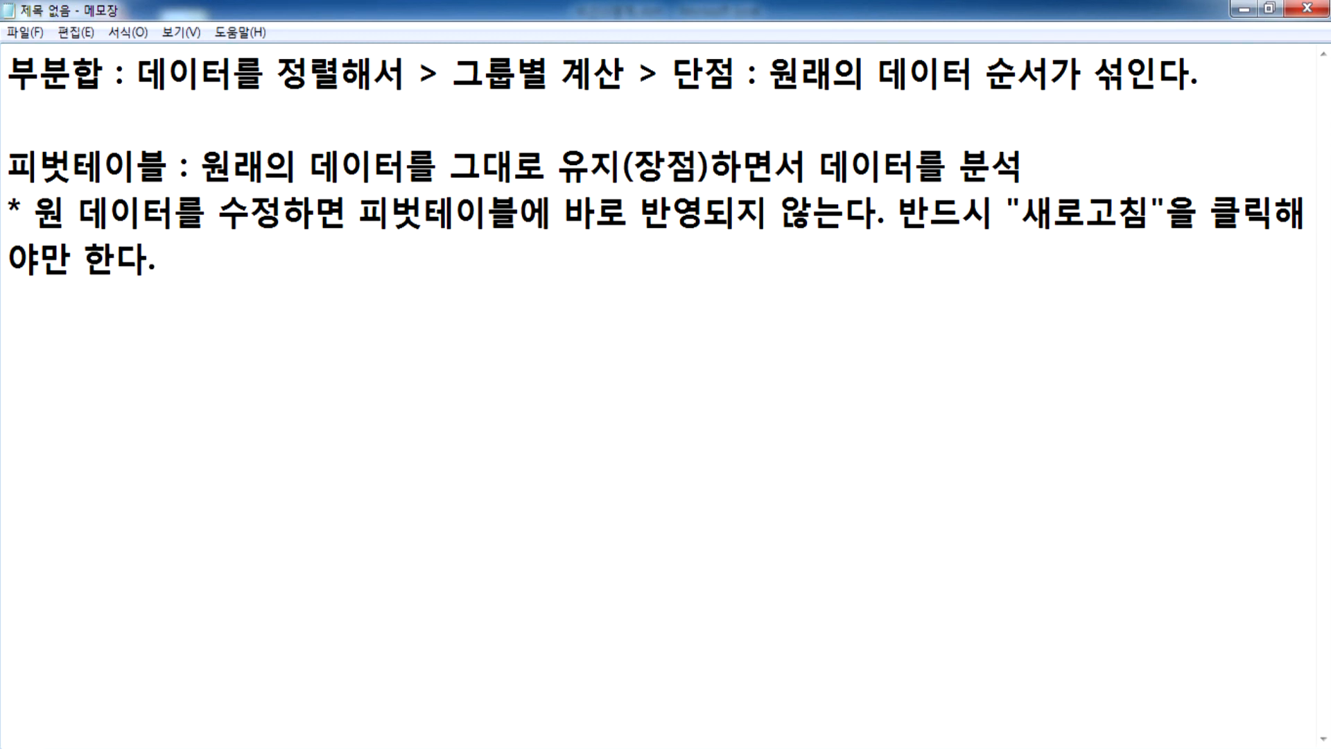
Start a new note line reading "* 피벗테이블을 입력으로 하는 피벗차트는" under the refresh rule
key("Return")
type("* 피벗")
key("BackSpace")
key("BackSpace")
key("BackSpace")
type("벗")
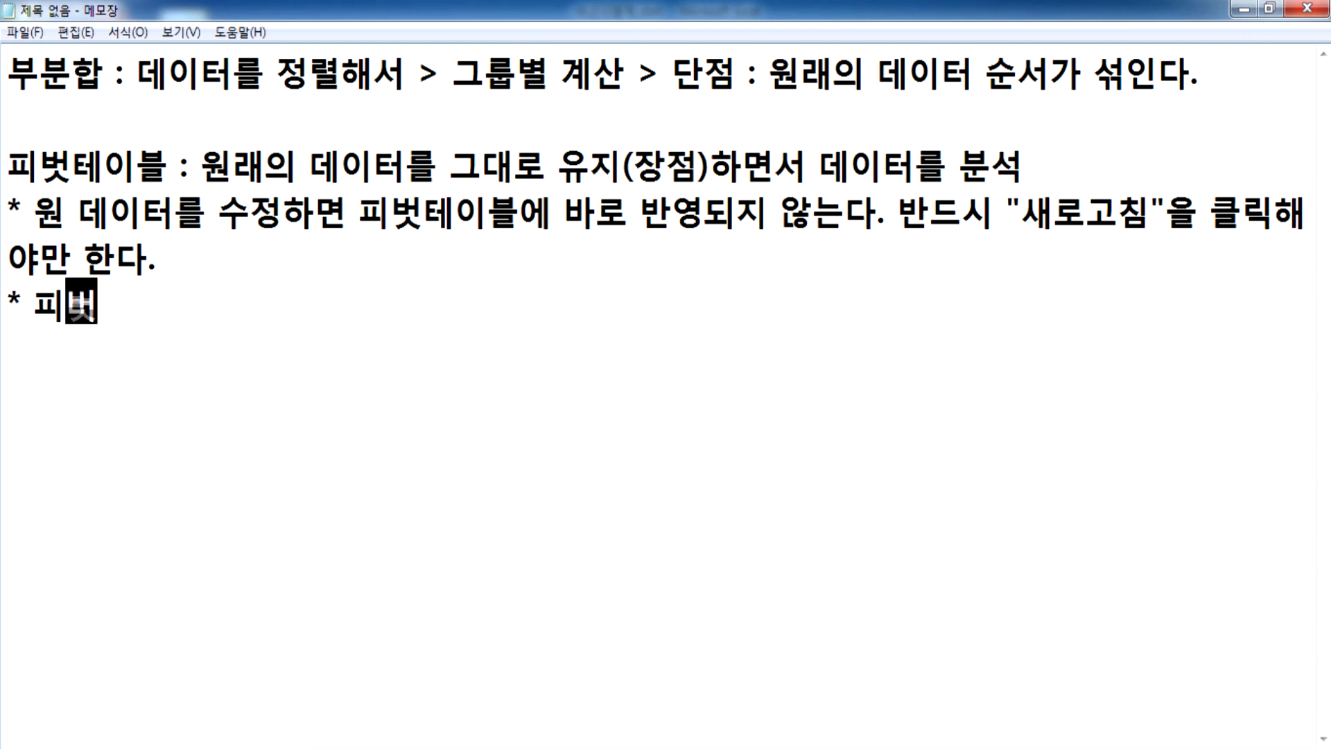
type("테이블으을 ")
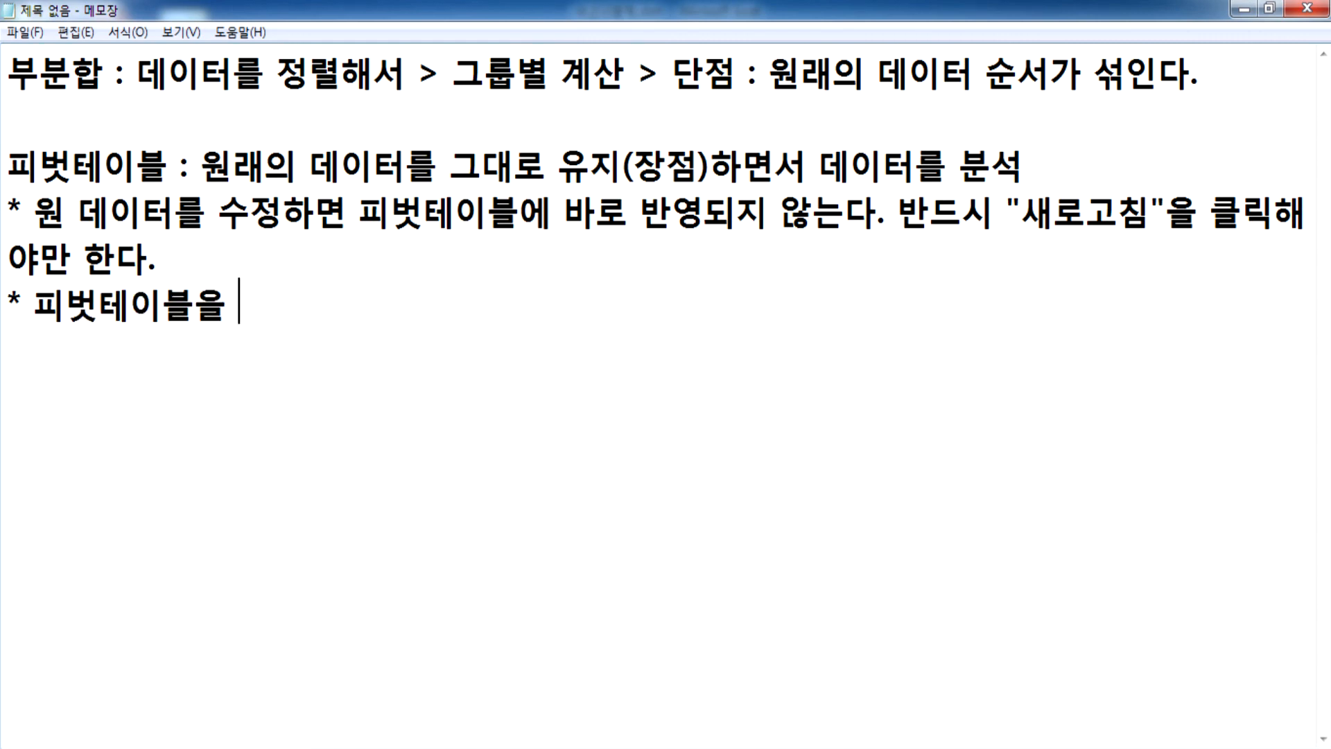
type("입력을")
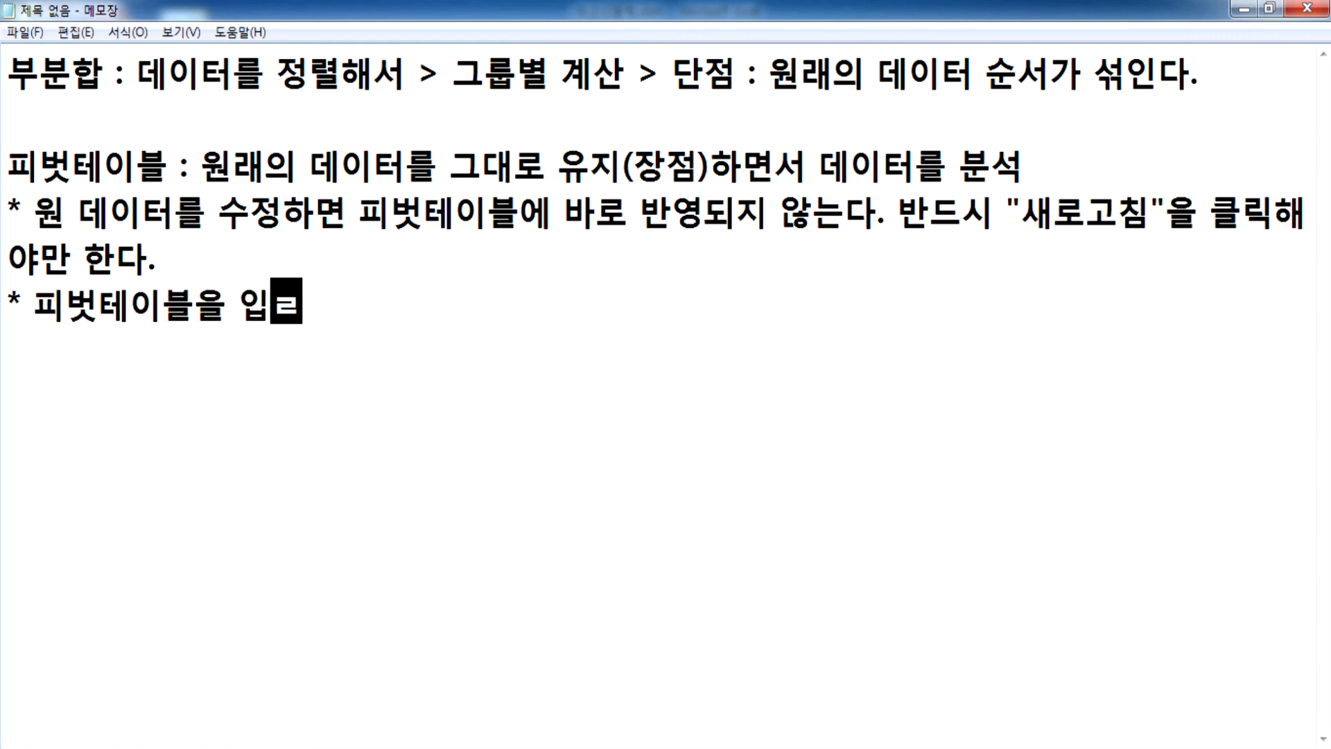
type("로 하는 피벗차")
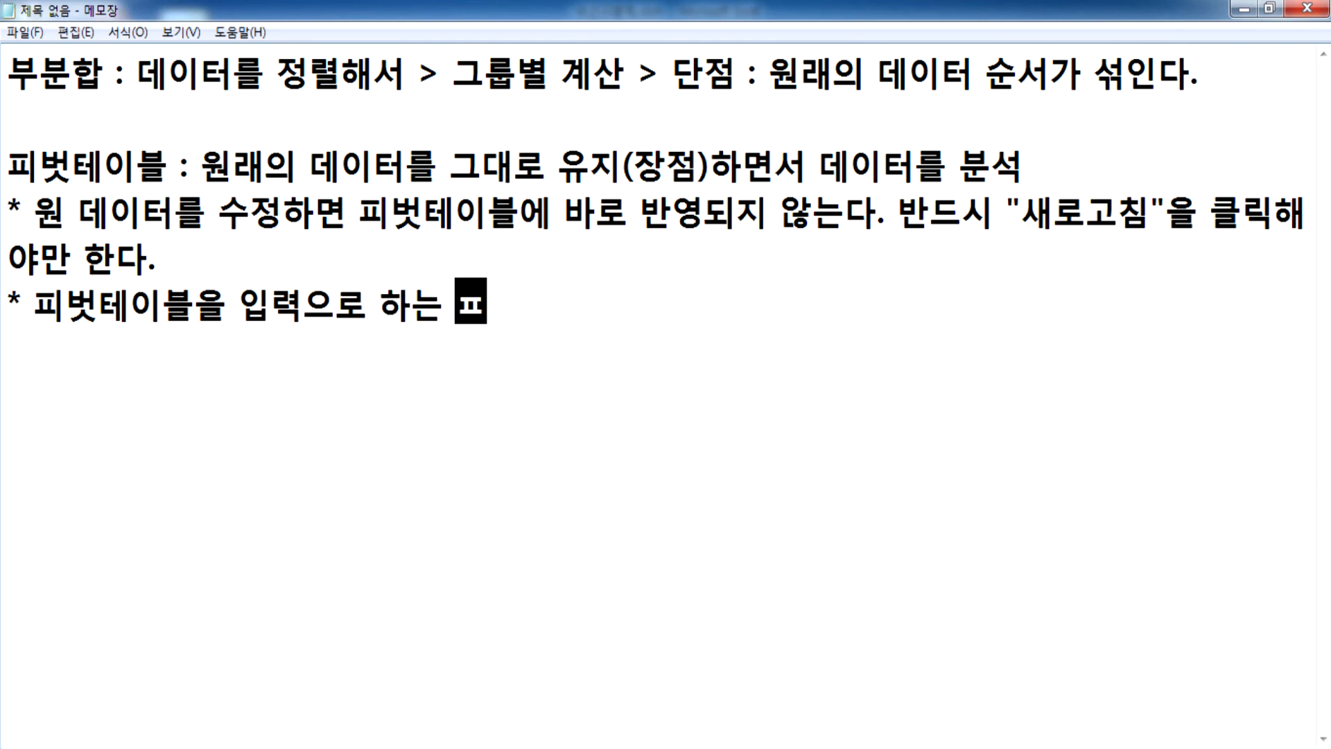
type("트는 ")
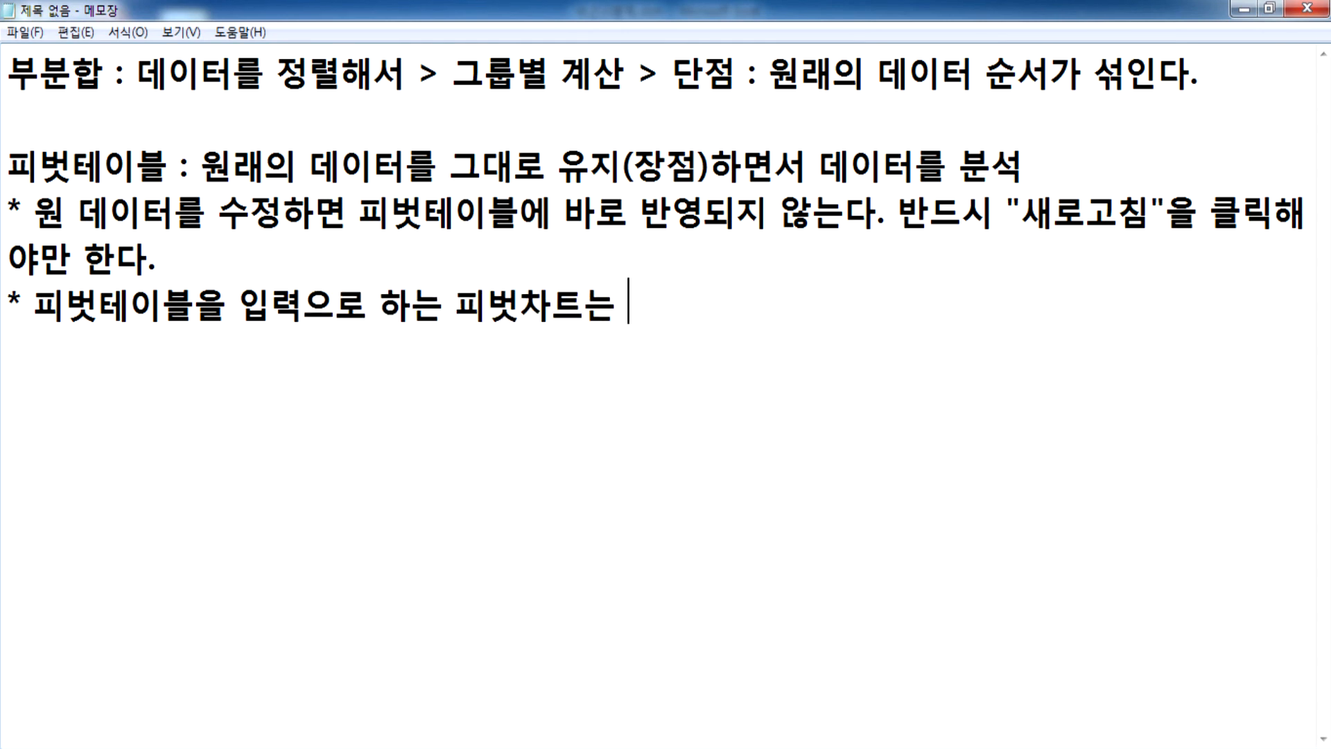
Complete the pivot chart note with "원 데이터인 피벗테이블이 삭제되어도 일반차트로 유지된다."
type("원 데")
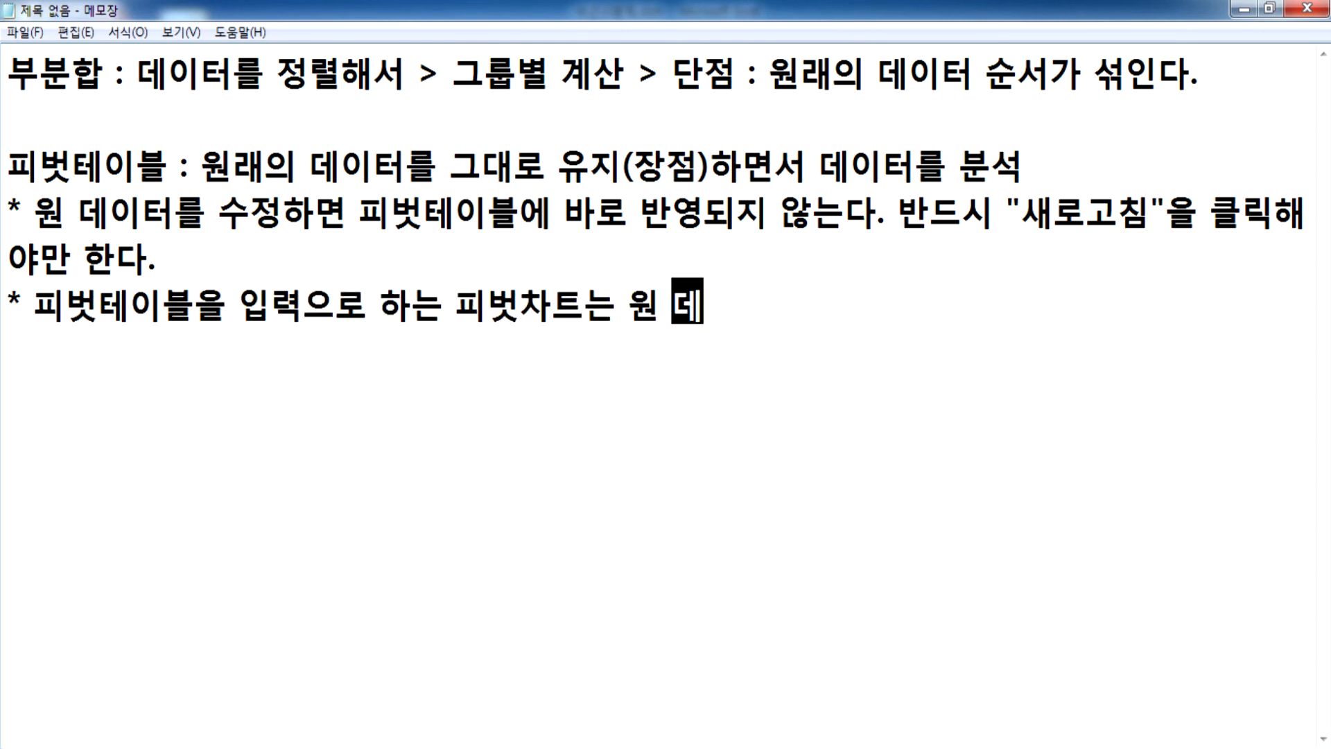
type("이터인")
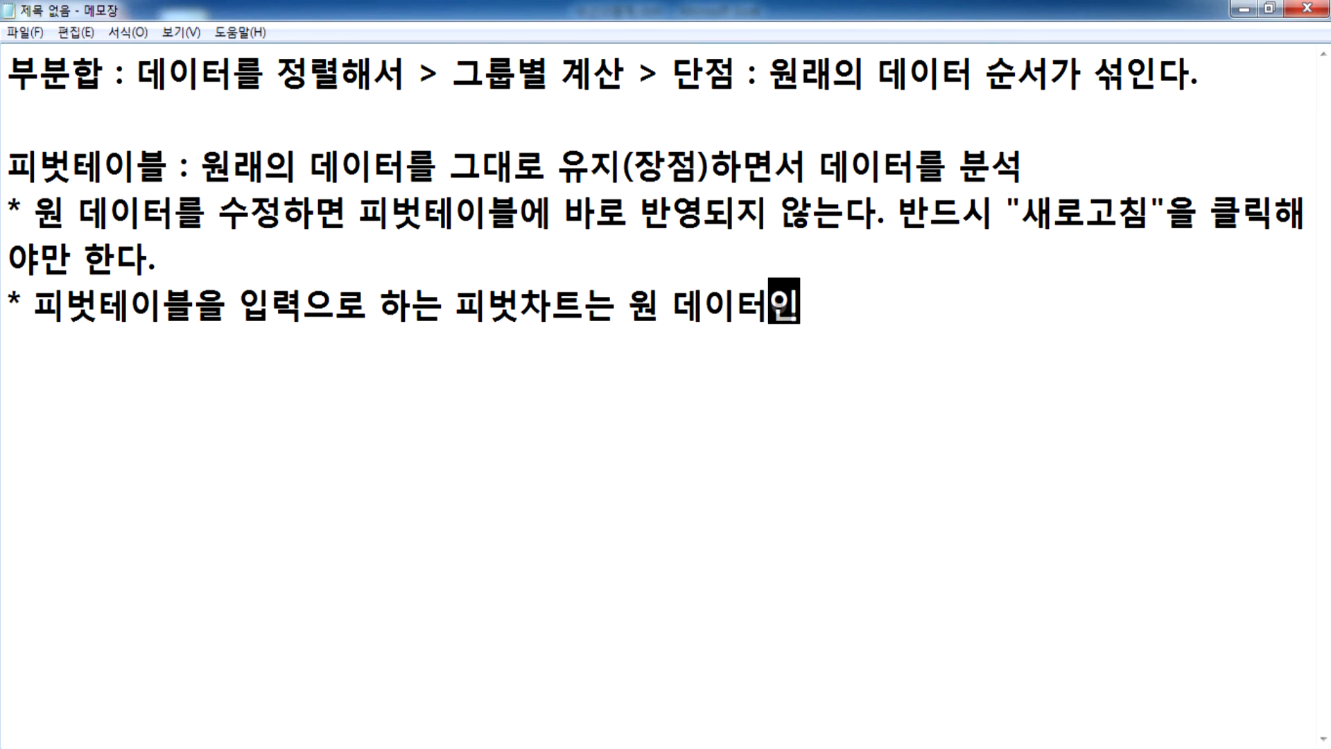
type(" 피벗테이블")
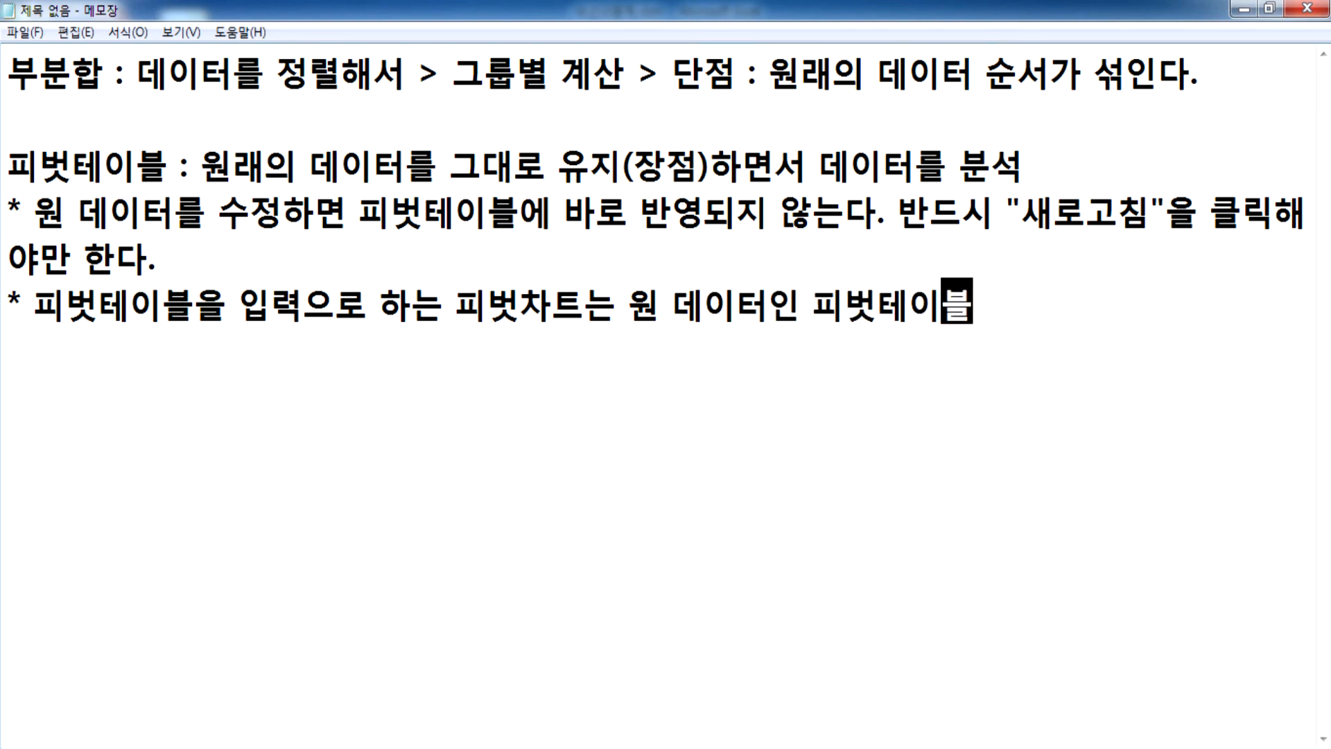
type("이 ㅅ삭제되도")
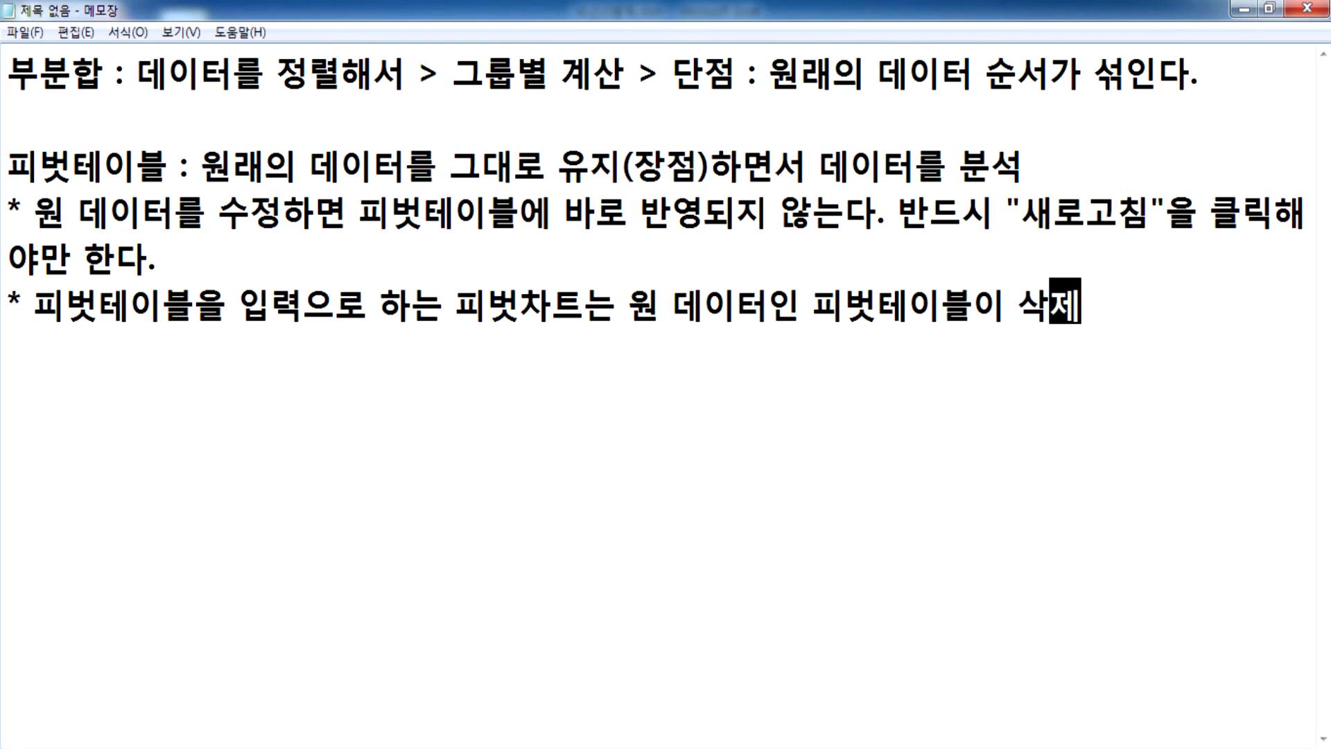
key("BackSpace")
key("BackSpace")
type("어도 일반차트")
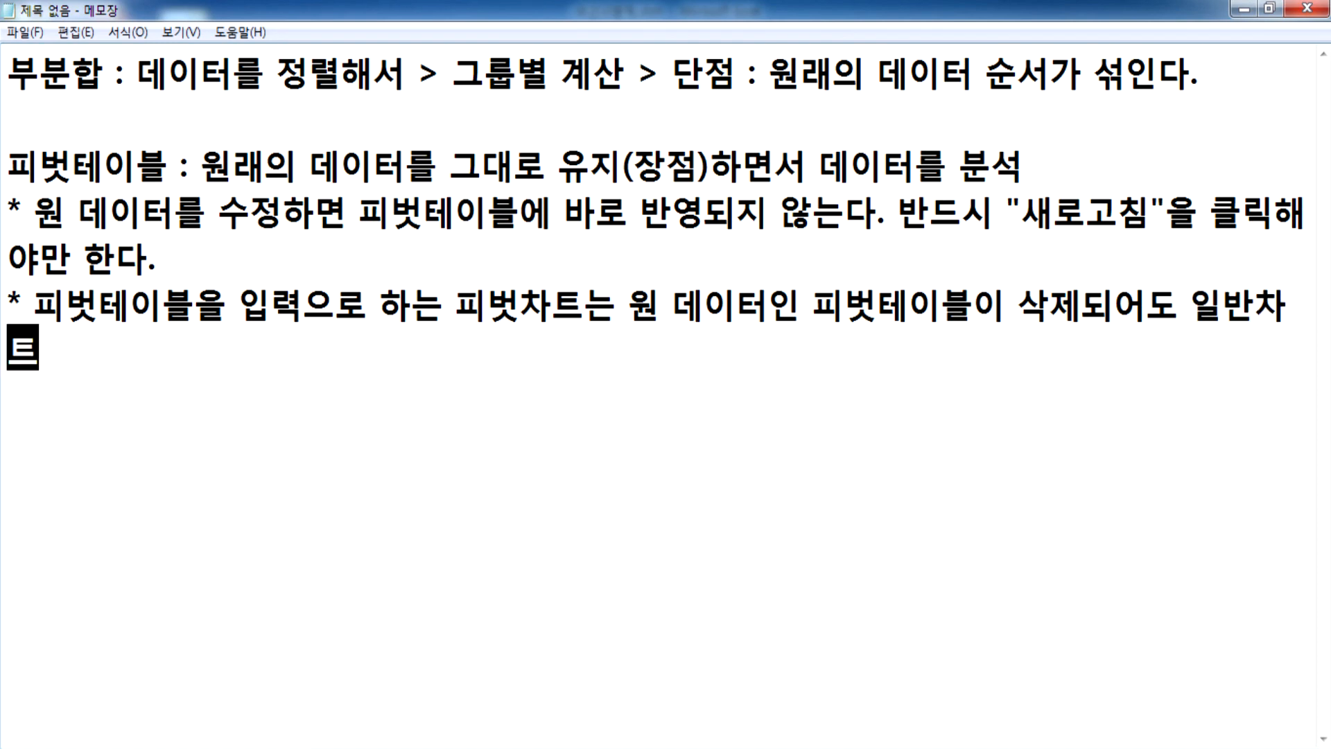
type("로 유지된다.")
key("Return")
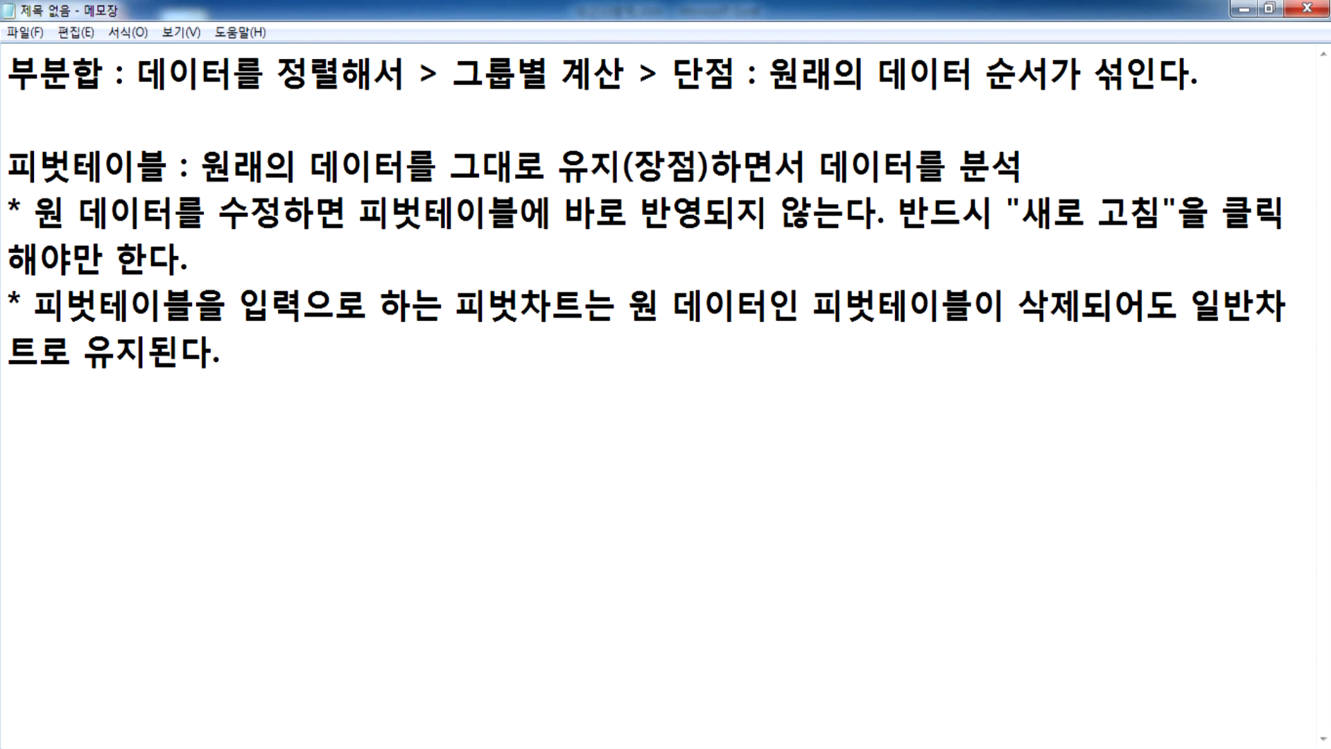
Switch to Excel and examine the pivot table's 합계 : 경력점수 heading and the source table's 성명 heading on 기출02
key("alt+Tab")
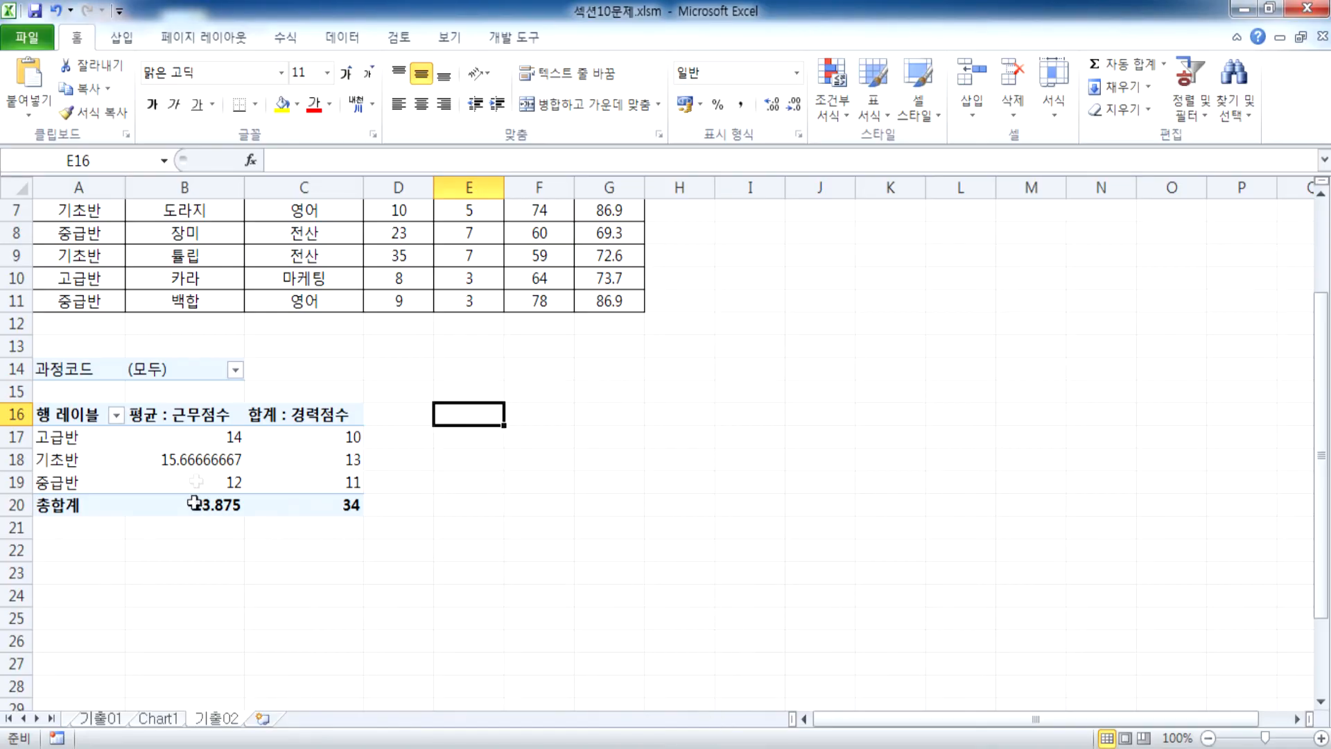
left_click(268, 452)
left_click(290, 416)
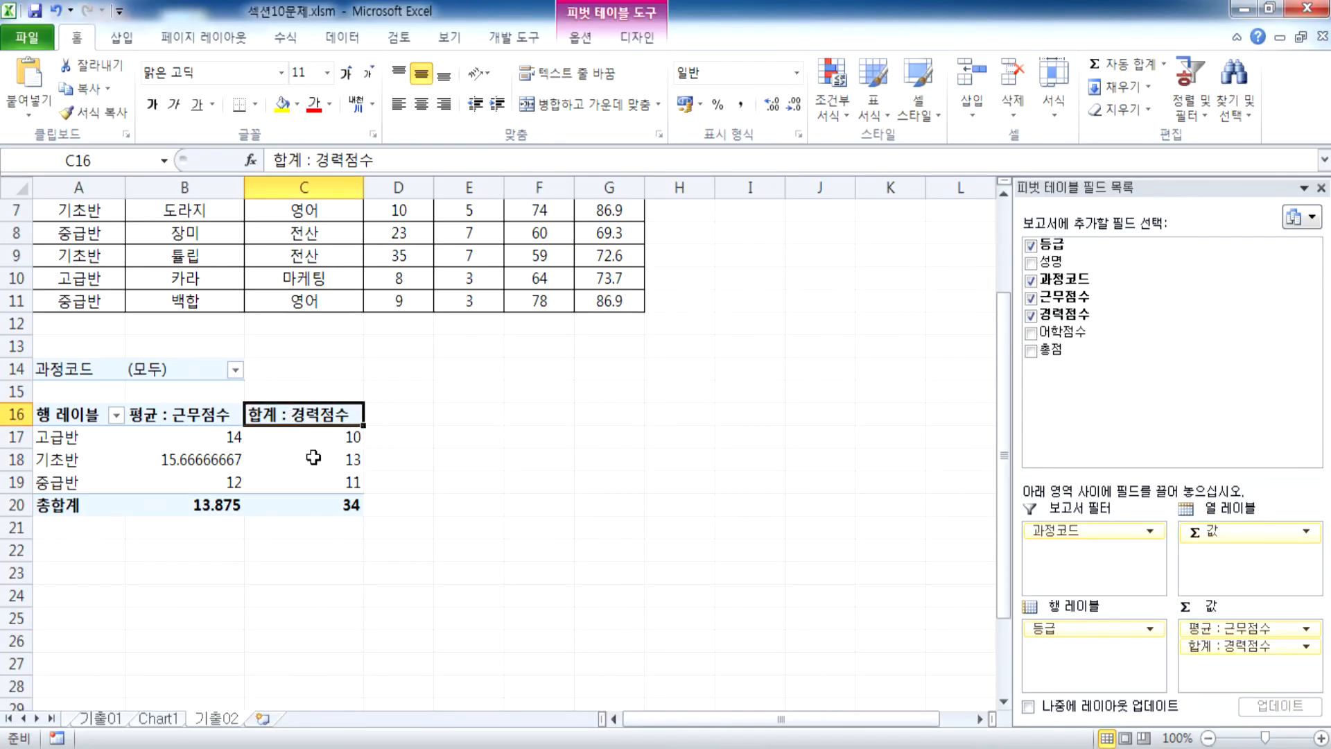
scroll(314, 475, "up", 2)
left_click(180, 257)
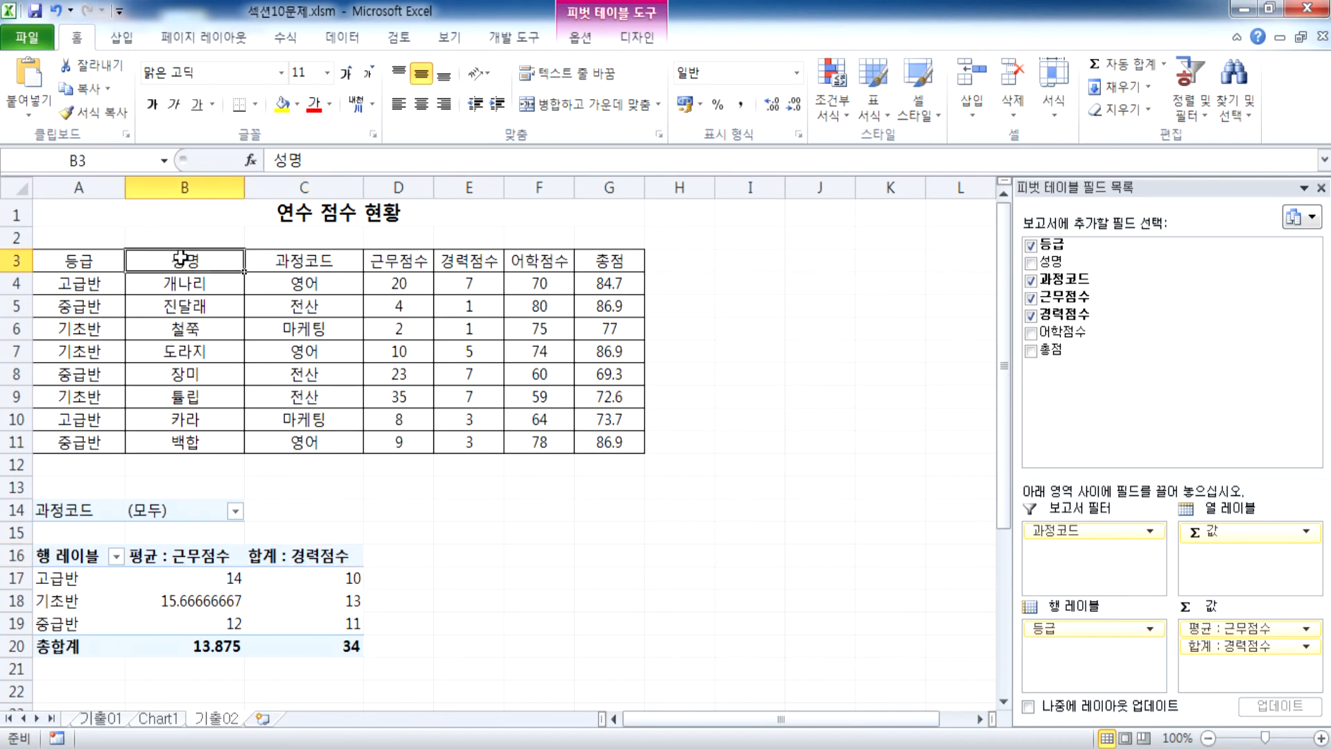
Switch to Notepad and add the entry "필드(Field) : 항목" below the pivot table notes, separated by a blank line
key("alt+Tab")
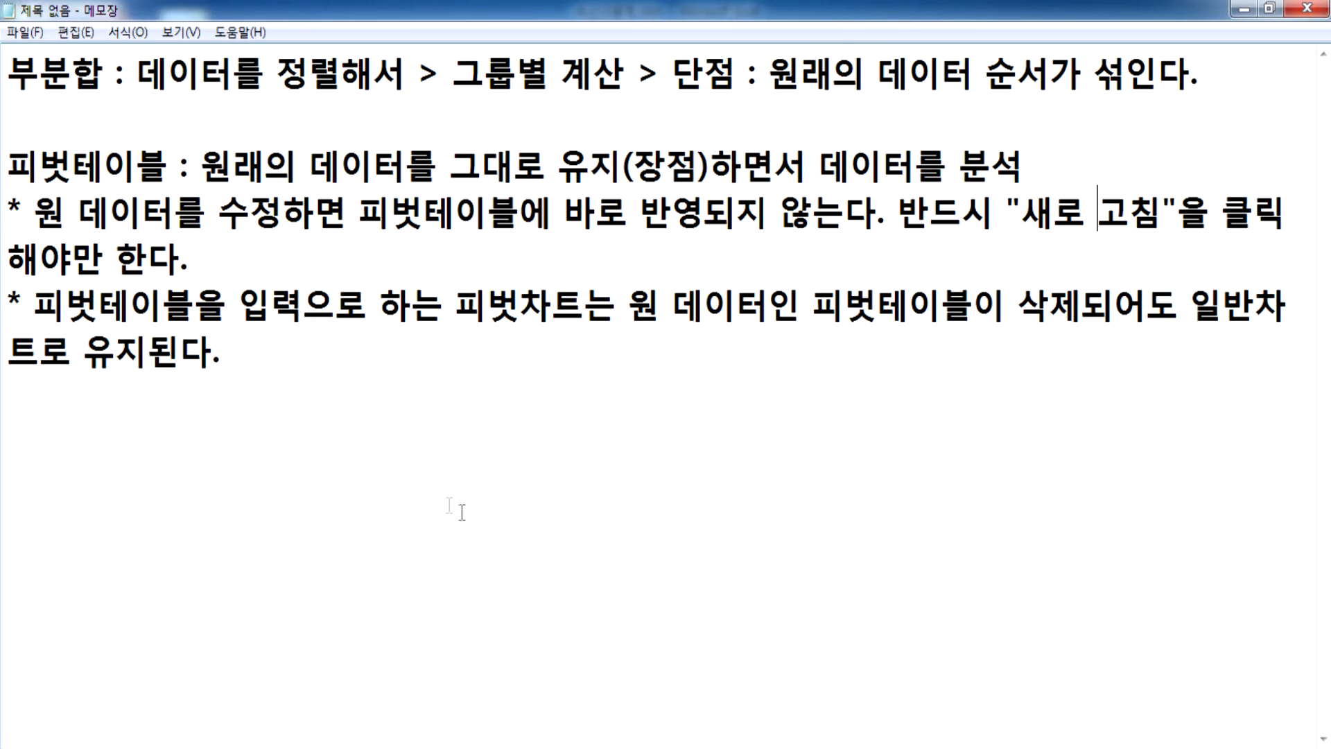
type("필드")
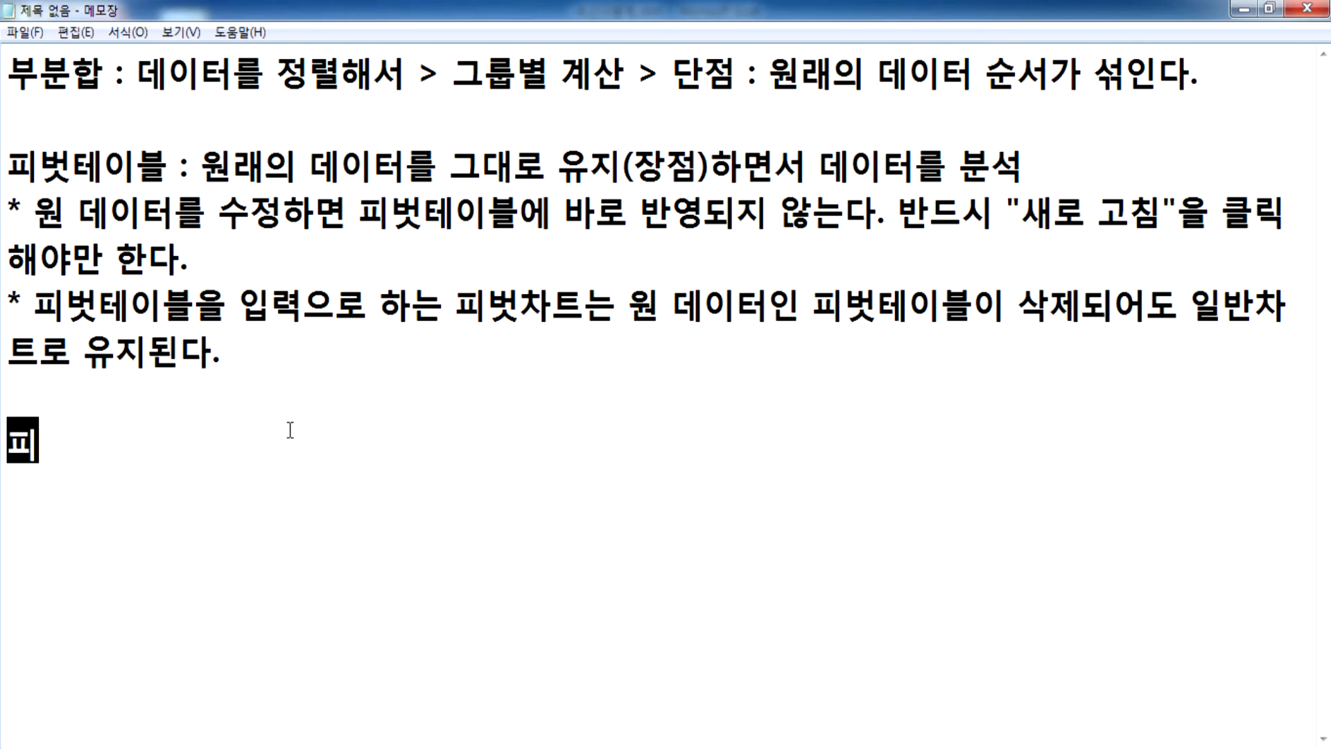
type("(Fiekl")
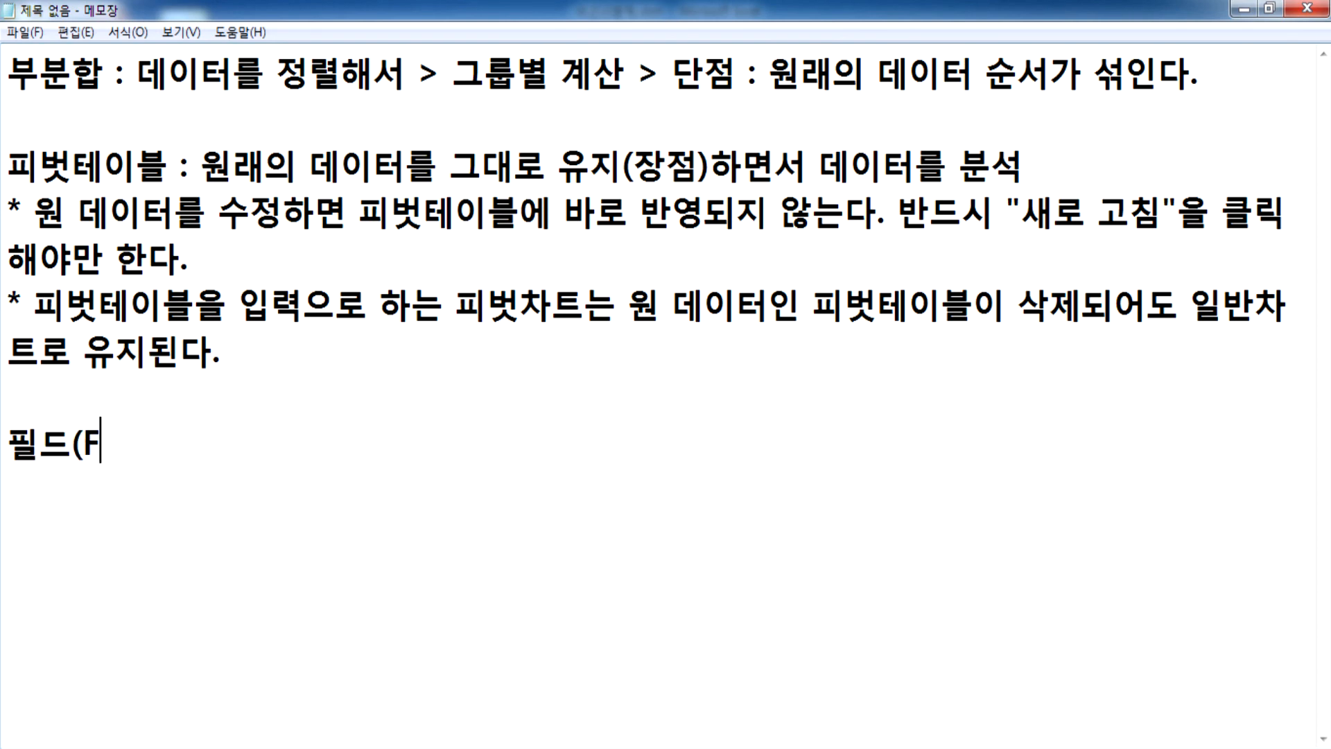
key("BackSpace")
key("BackSpace")
type("ld")
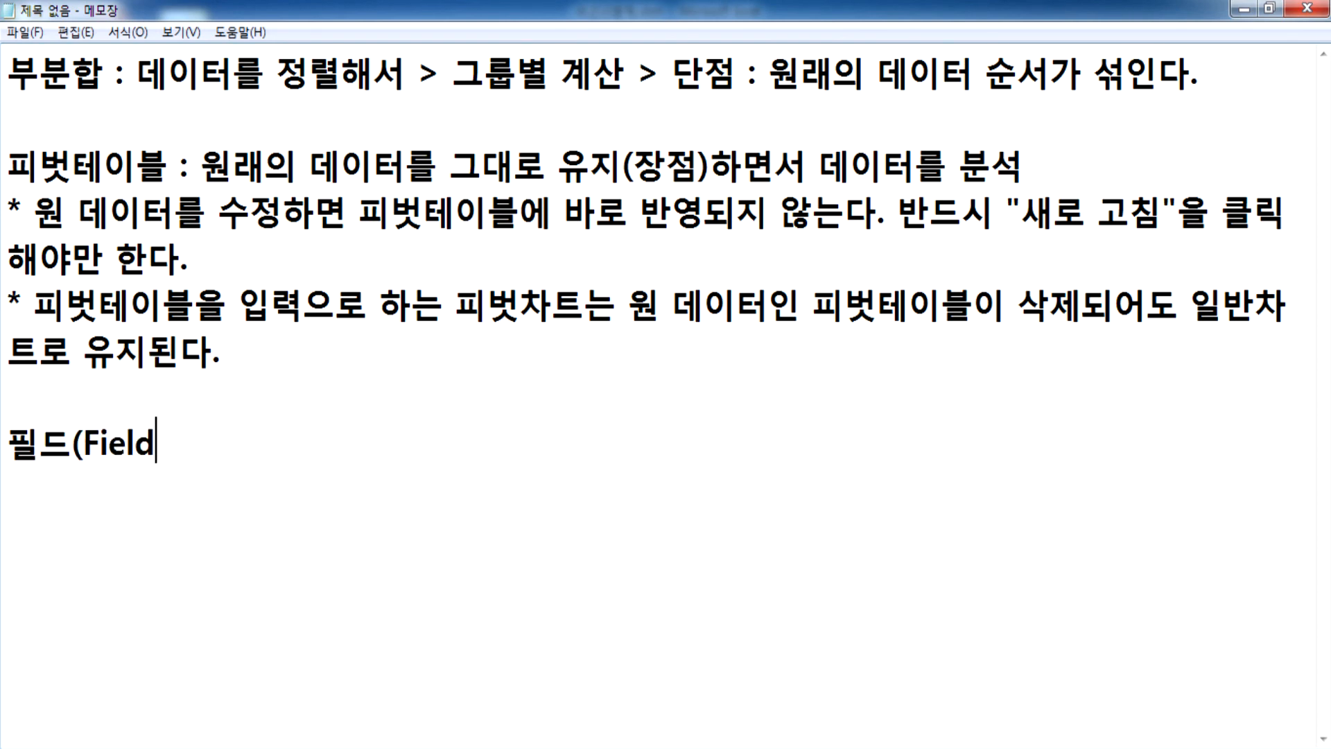
type(") : 항목")
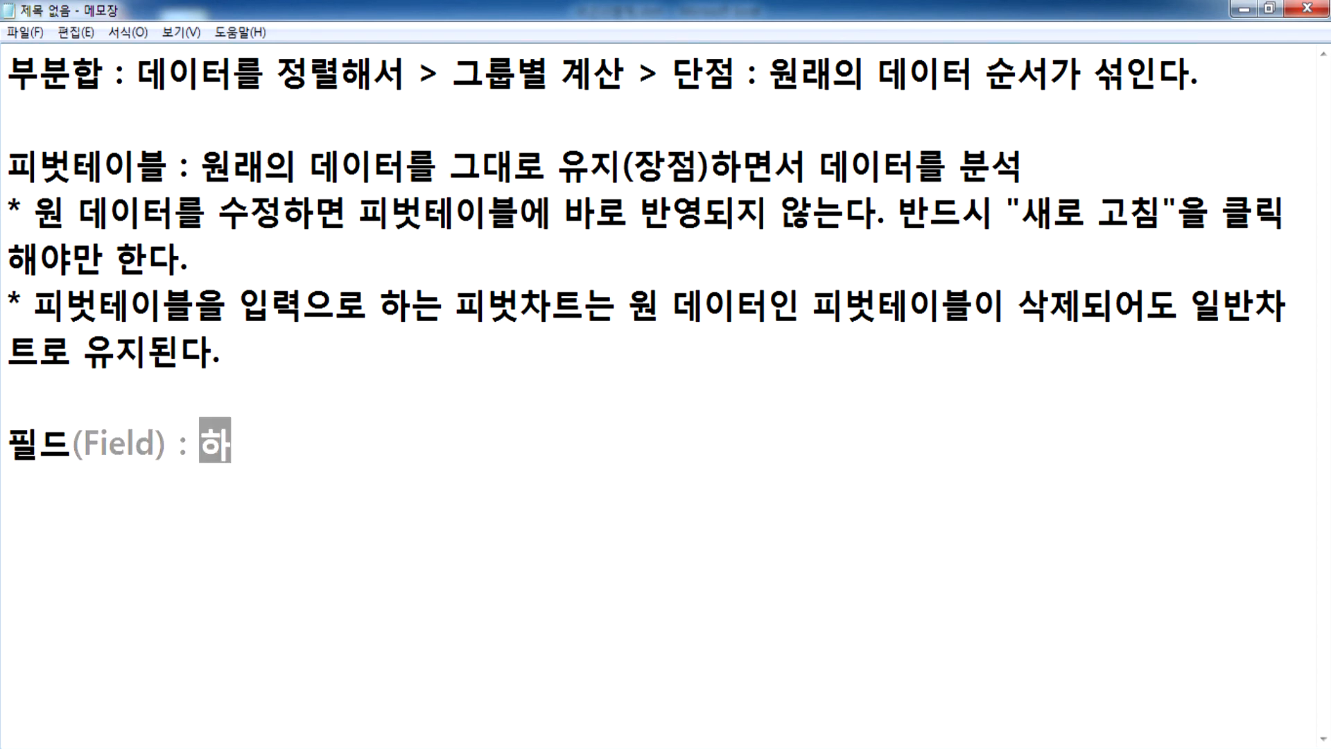
Add "(아이템, Item)" after 항목 in the field definition
type("(")
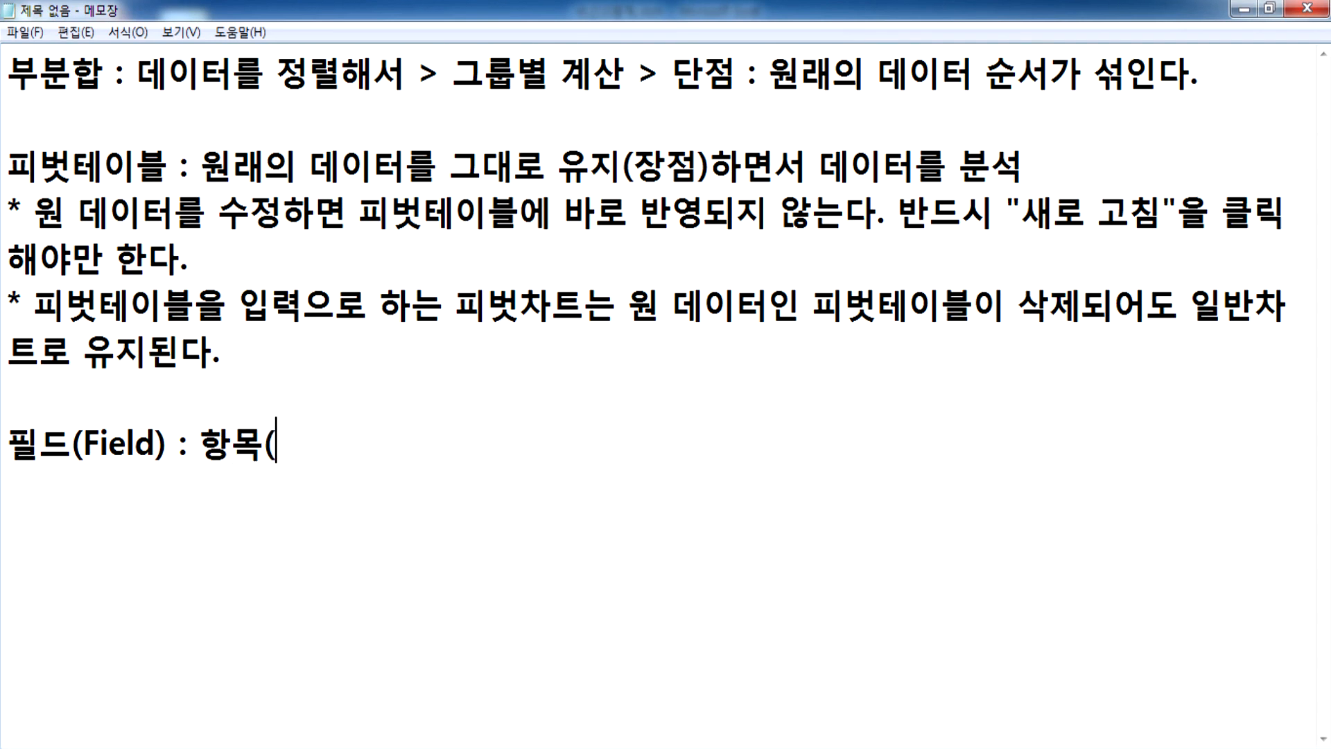
type("ㅑㅅ드")
key("BackSpace")
key("BackSpace")
key("BackSpace")
key("BackSpace")
type("아")
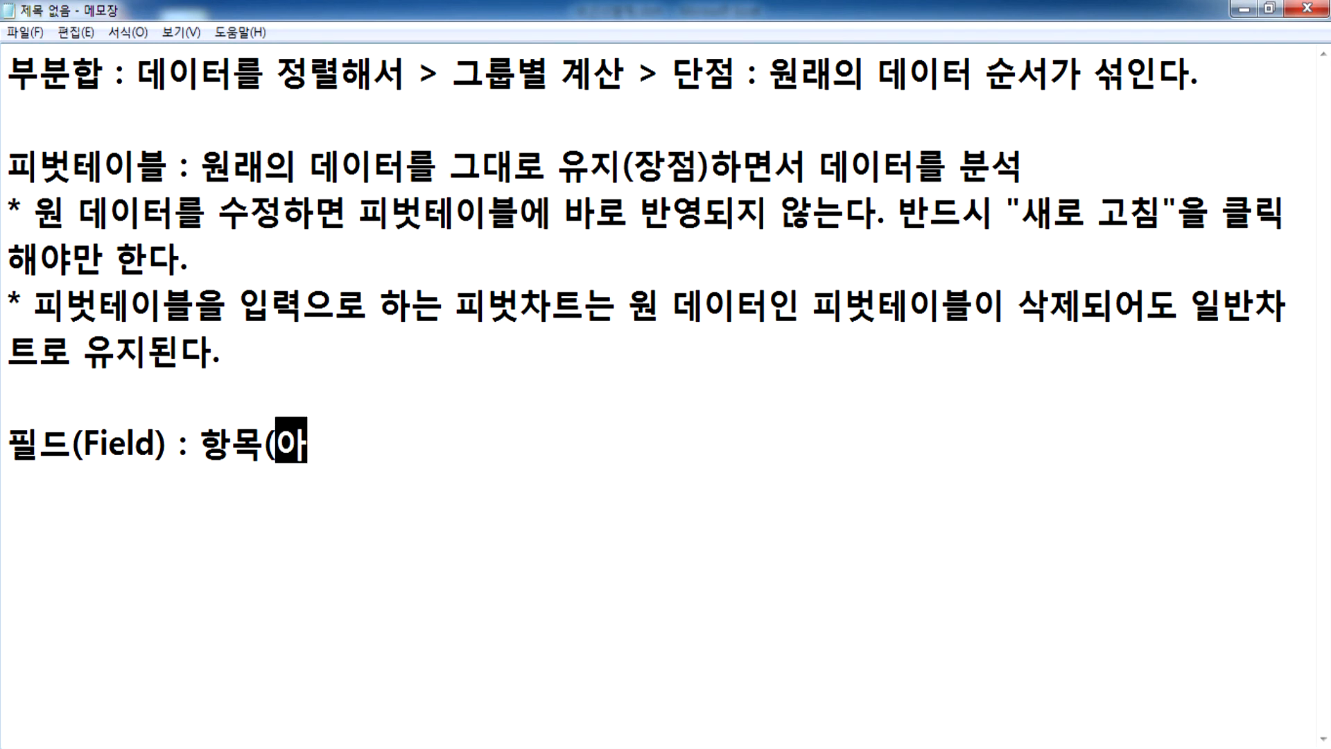
type("이템, Item)")
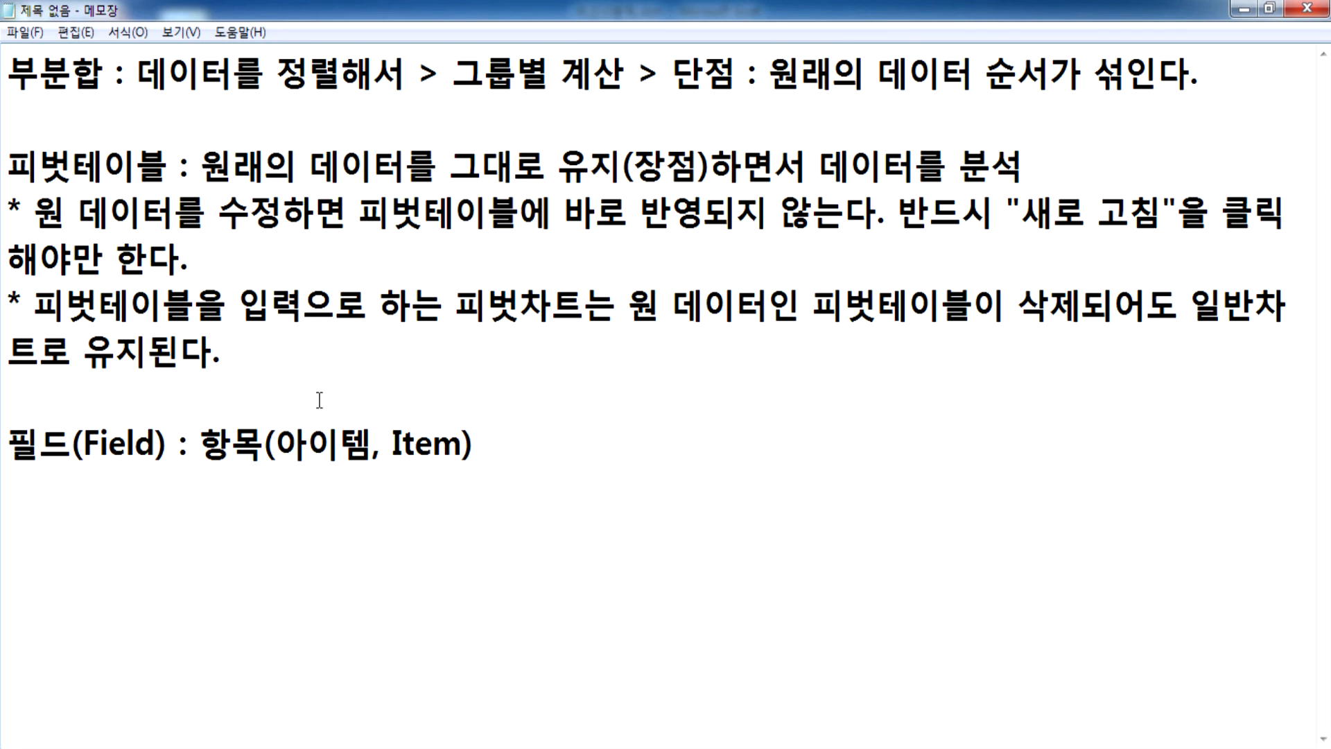
Switch to Excel and point out the source table's field headings 등급, 성명 and 과정코드 in A3:C3
key("alt+Tab")
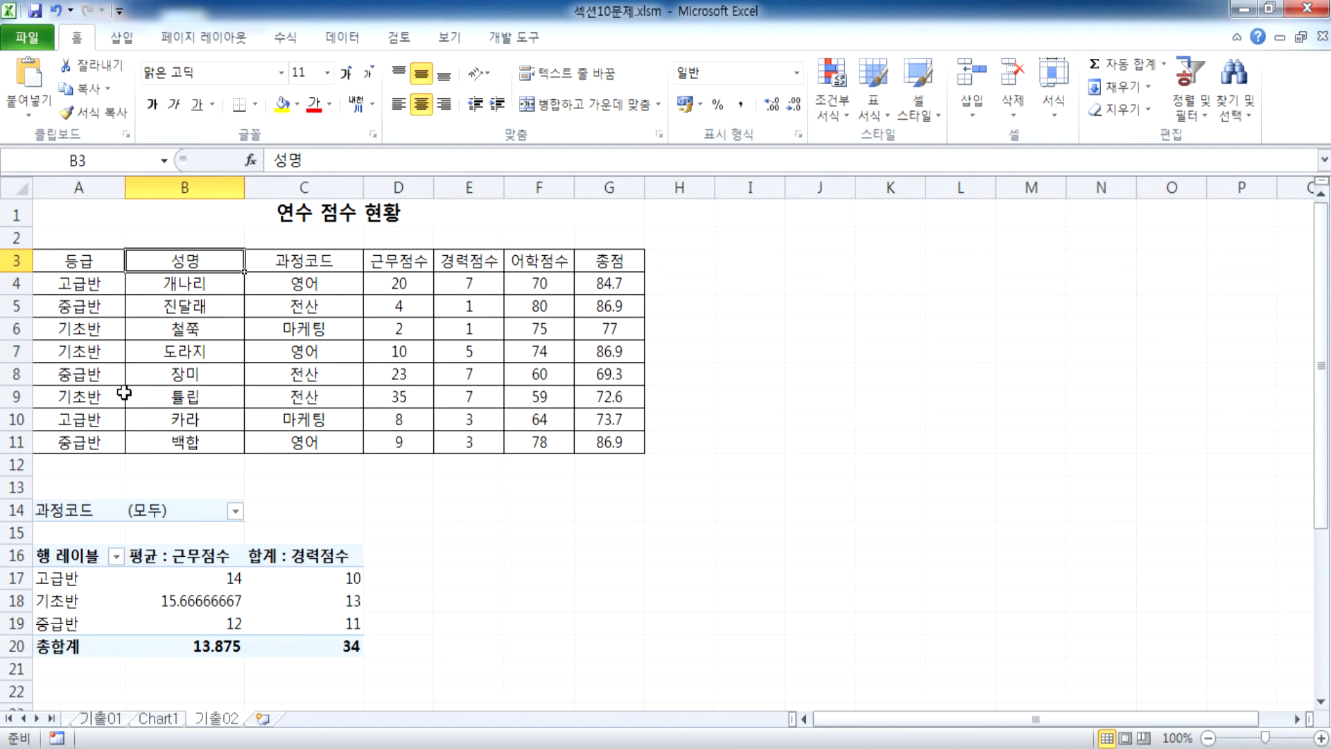
left_click(90, 263)
left_click(174, 260)
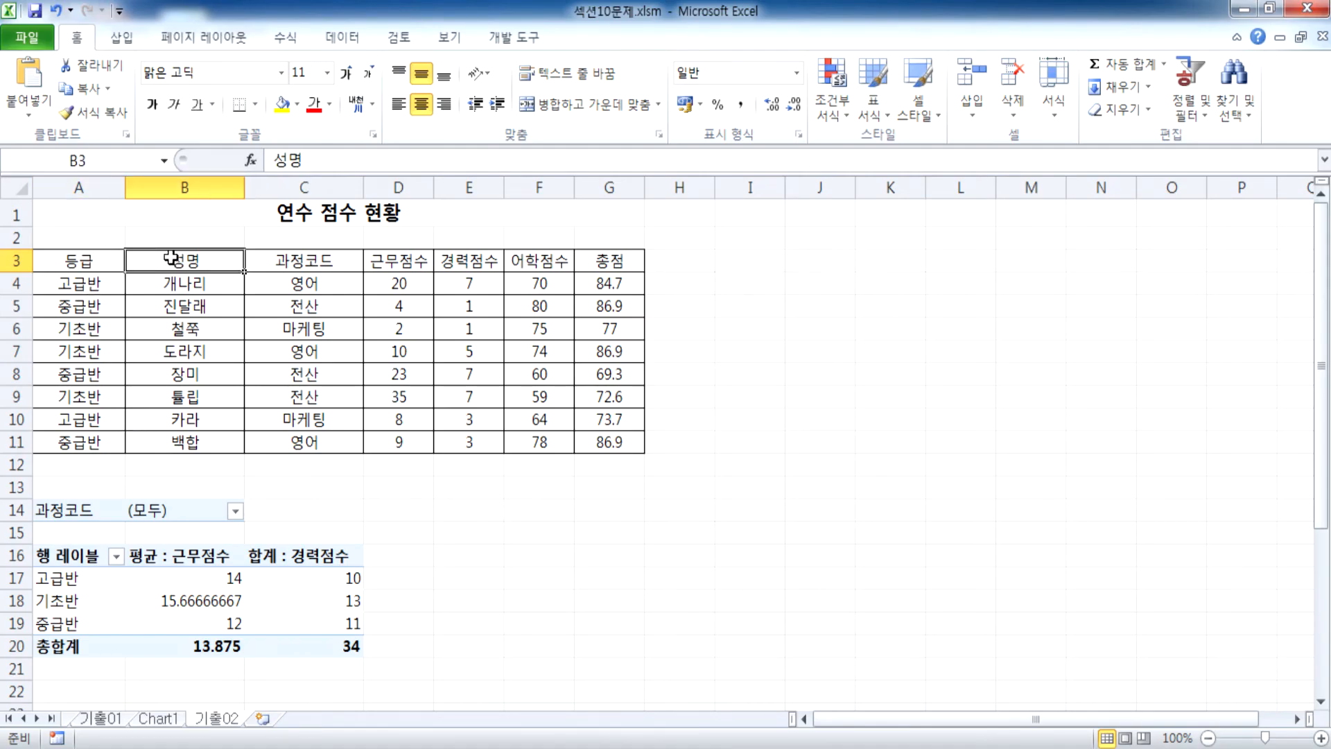
left_click(291, 261)
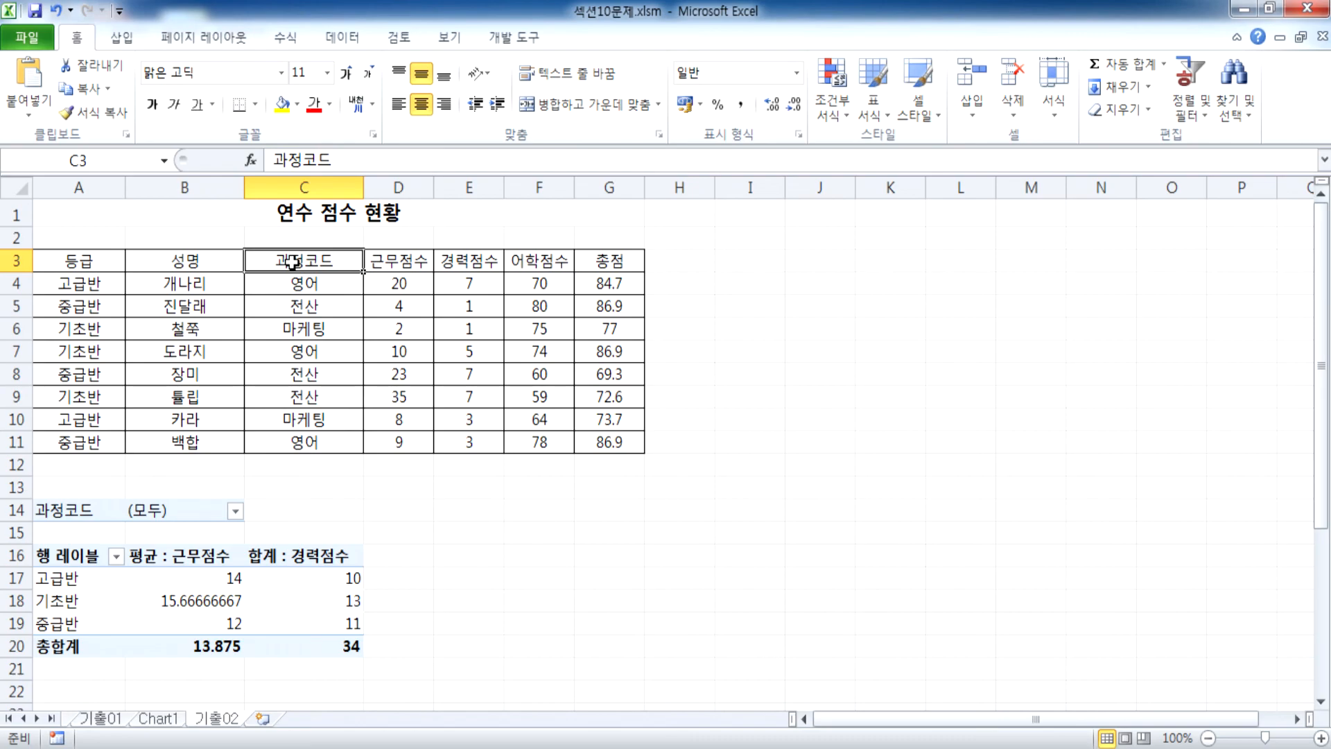
Switch to Notepad and add the line "* 필드가 모이면 레코드가 된다." under the field definition
key("alt+Tab")
key("Return")
type("* vl")
key("BackSpace")
key("BackSpace")
key("Hangul")
type("필")
type("드가 모이면 ")
type("레코드가 되")
type("ㄴ다.")
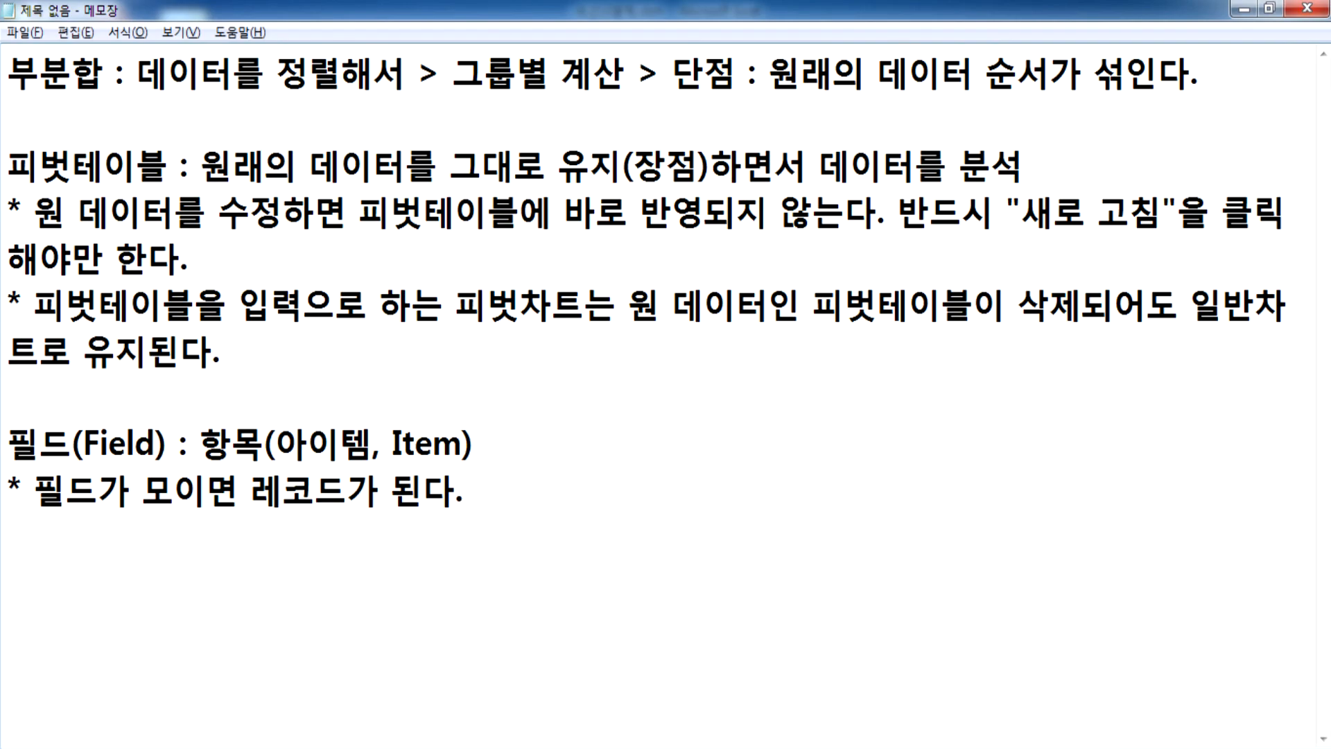
Switch to Excel and highlight row 4 and rows 5 to 10 of the source table as examples of records
key("alt+Tab")
left_click(15, 282)
left_click_drag(15, 306, 21, 420)
left_click(89, 354)
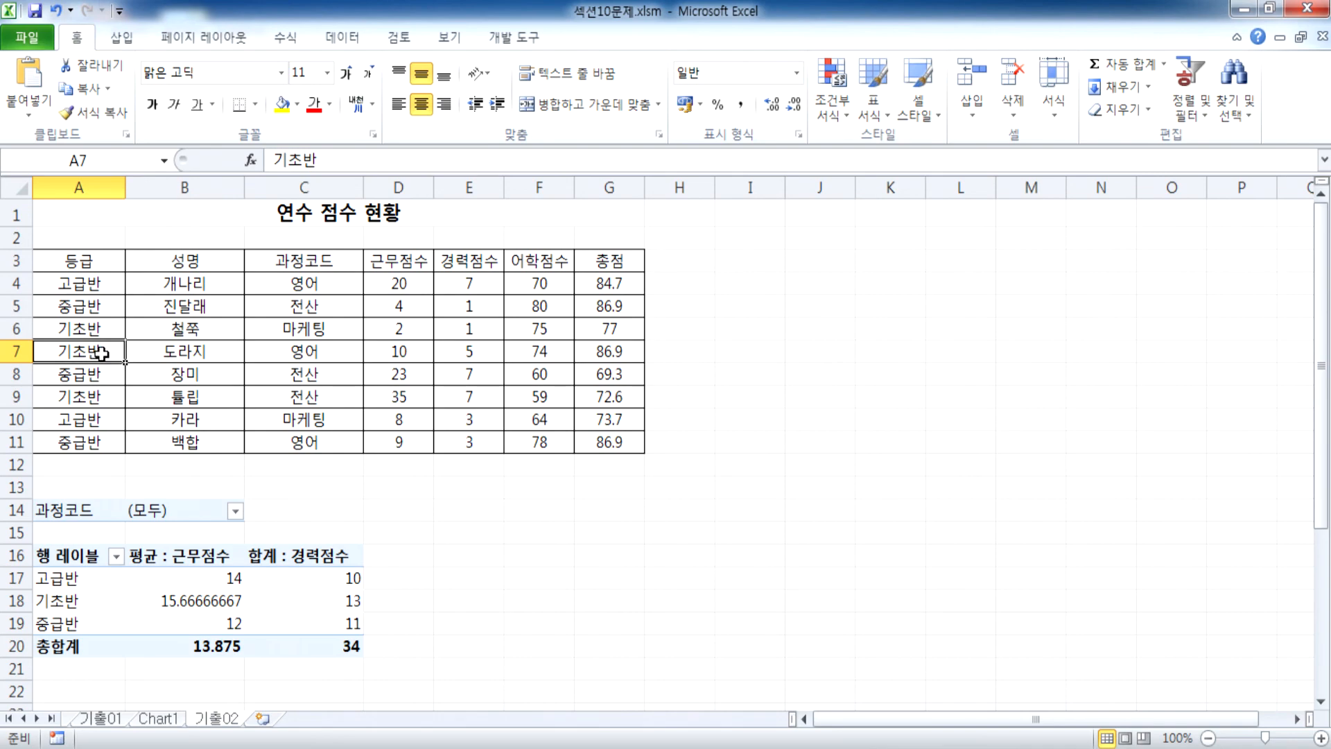
Switch to Notepad and add the line "* 여러개의 레코드가 모이면 파일(File)이 된다." below the record note
key("alt+Tab")
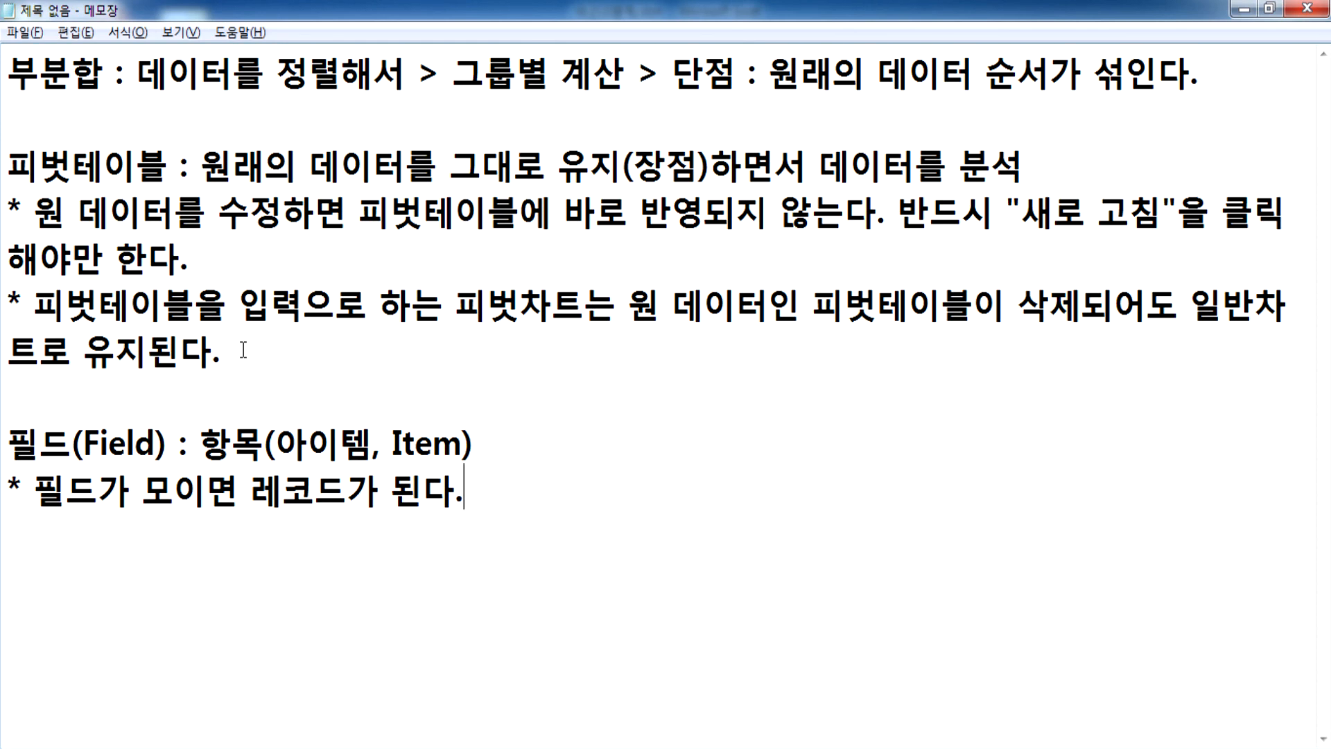
key("Return")
type("* 어")
type("러")
key("BackSpace")
key("BackSpace")
type("여러개의 ")
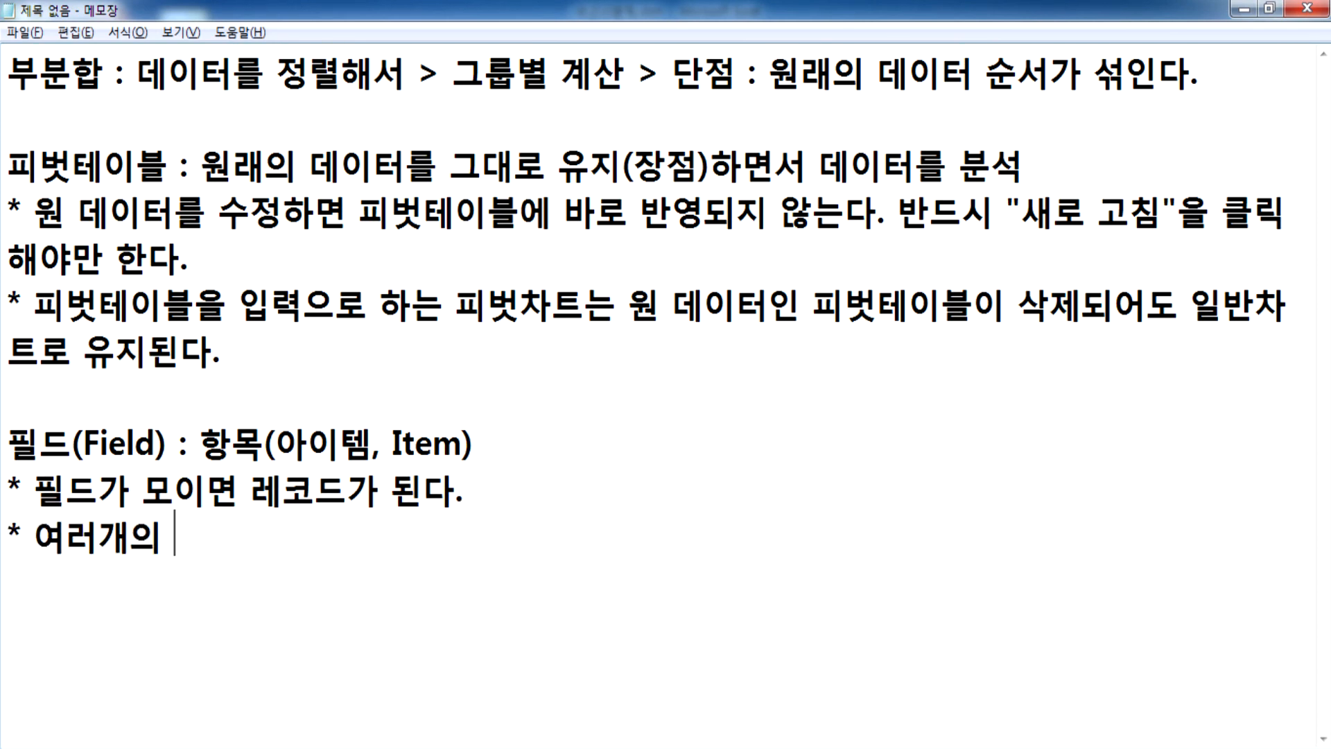
type("레코드가 모이면 ")
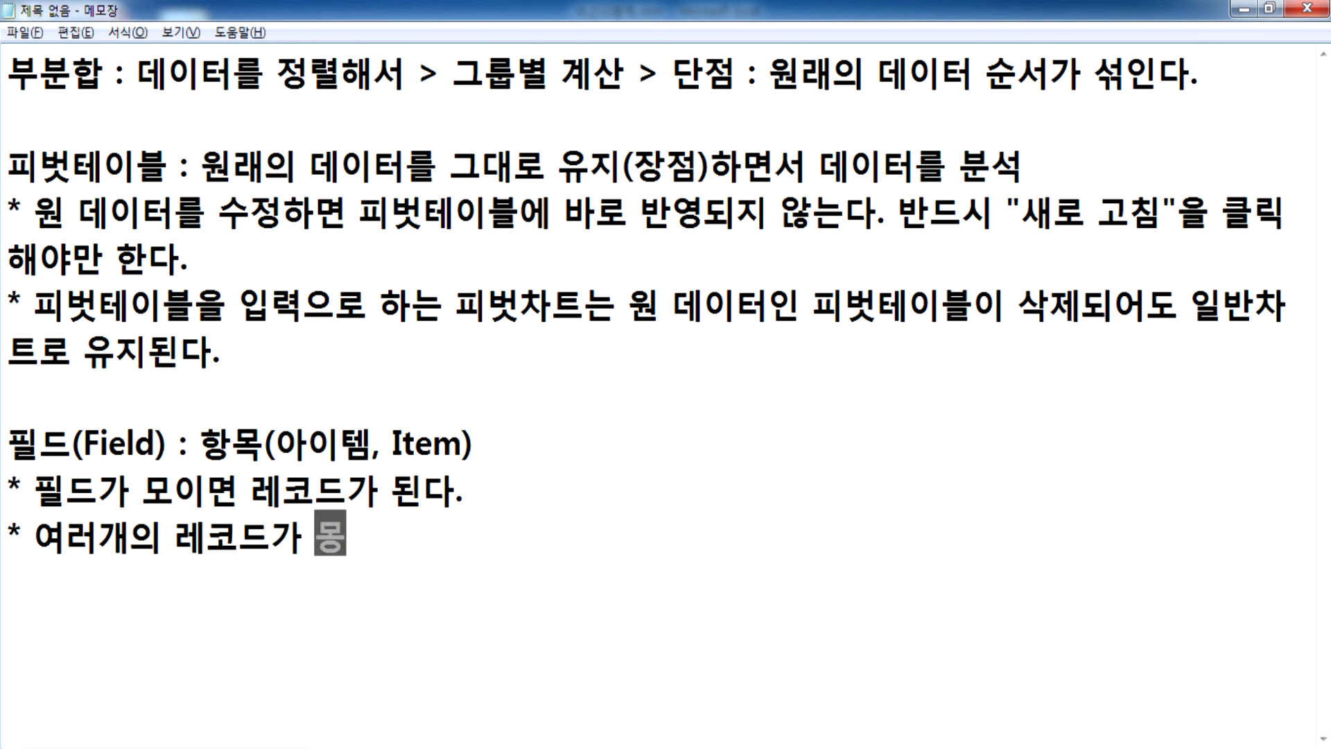
type("파일")
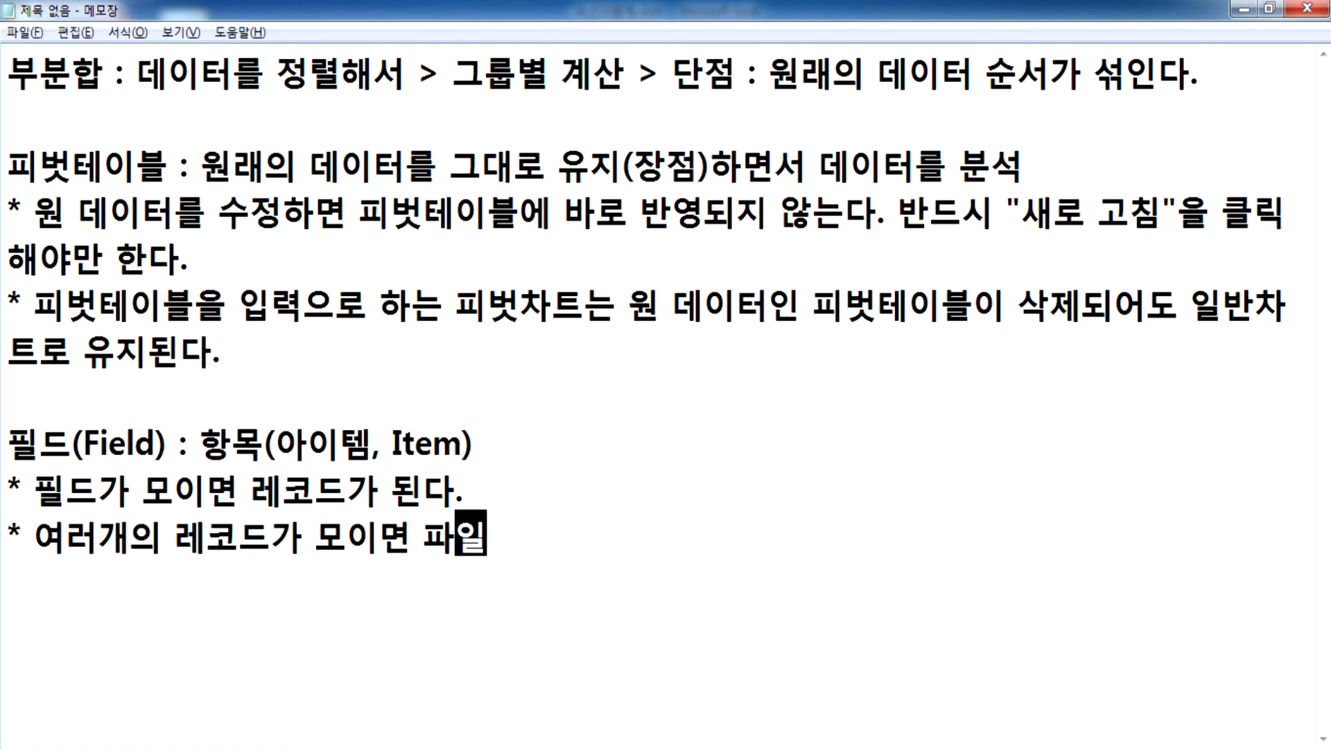
type("(File)이 된")
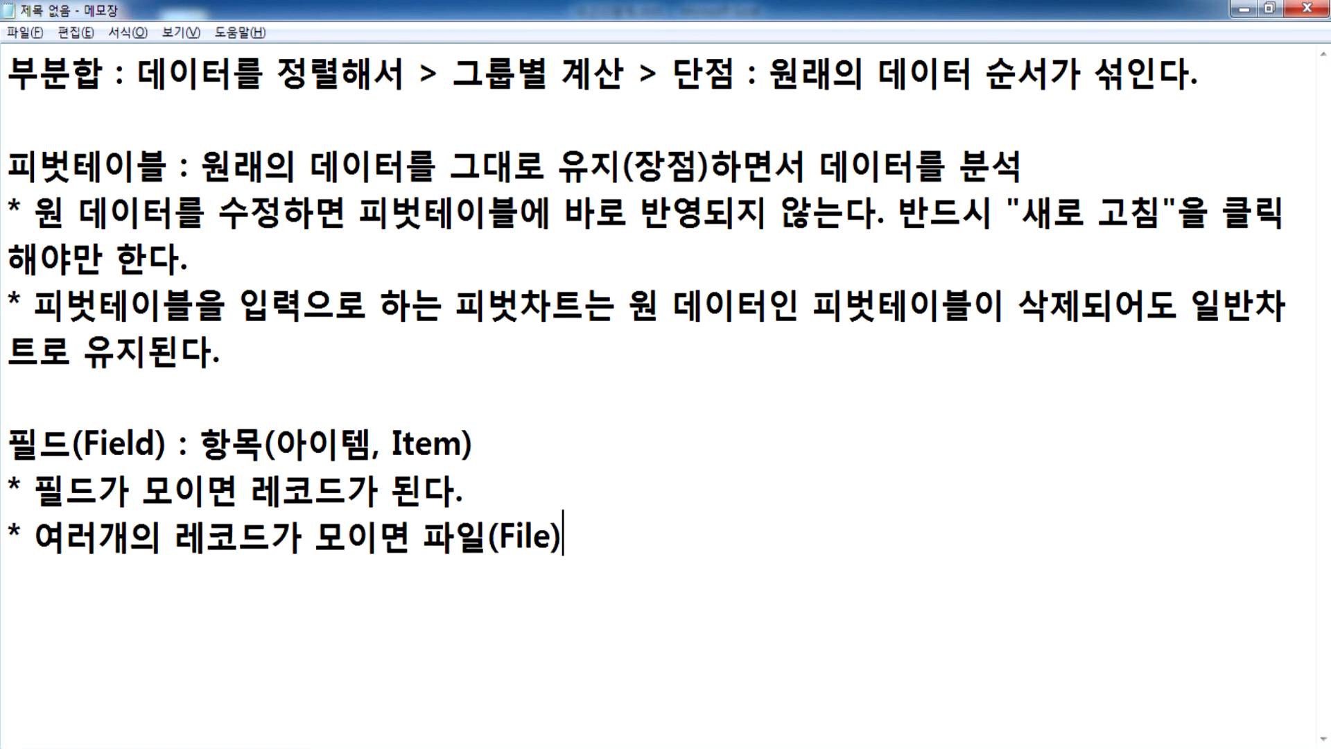
type("다.")
key("Return")
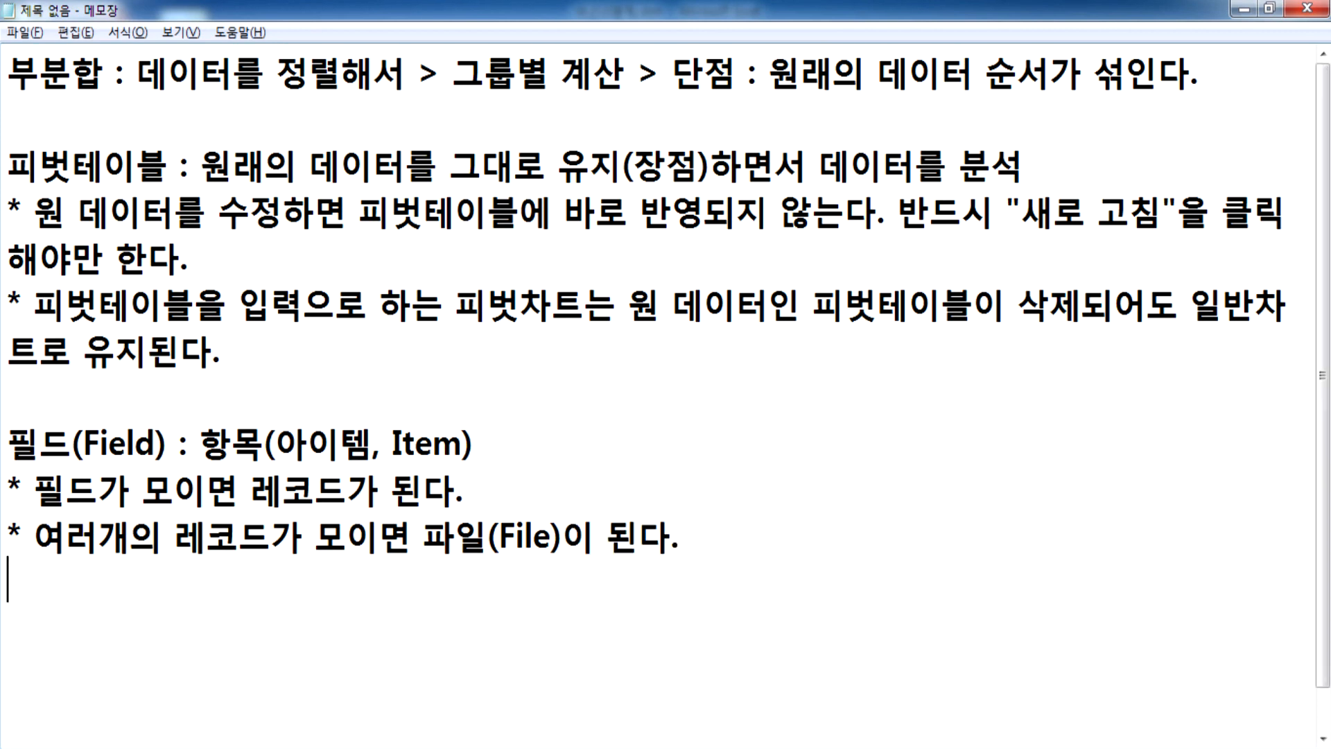
scroll(177, 294, "down", 1)
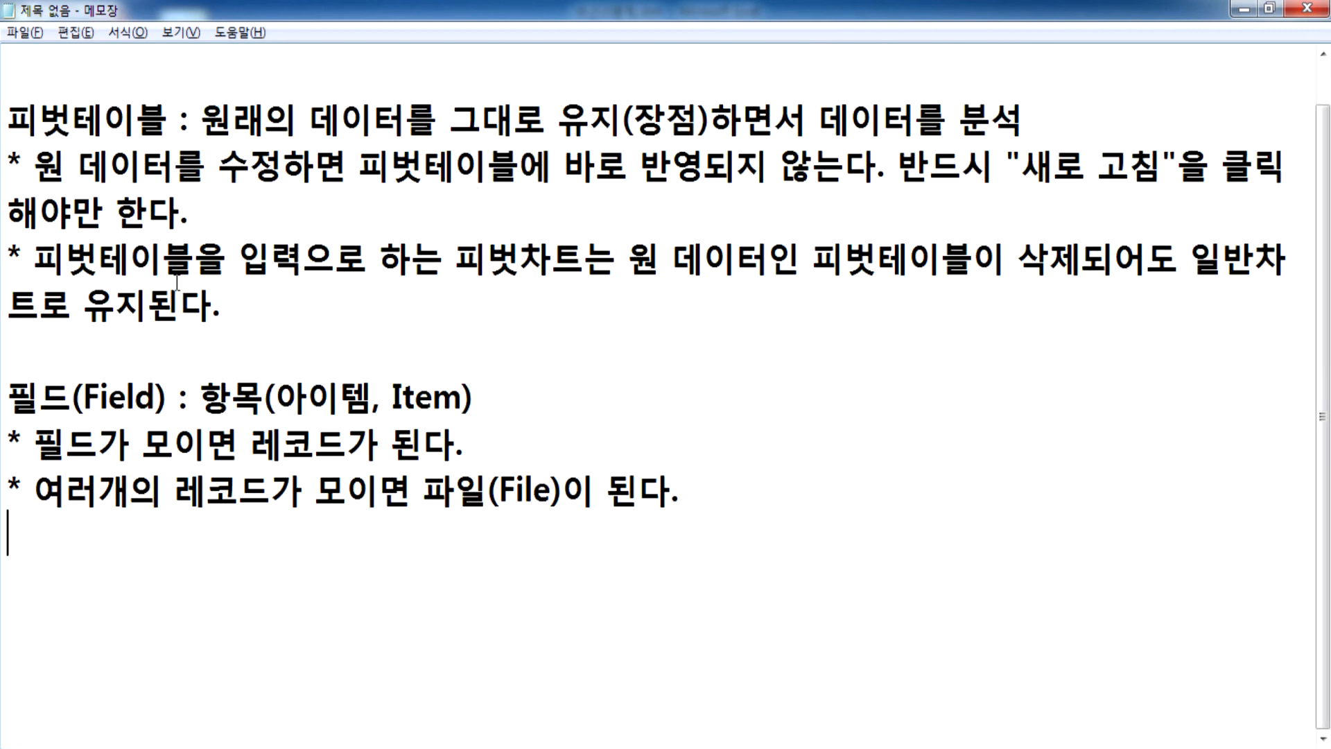